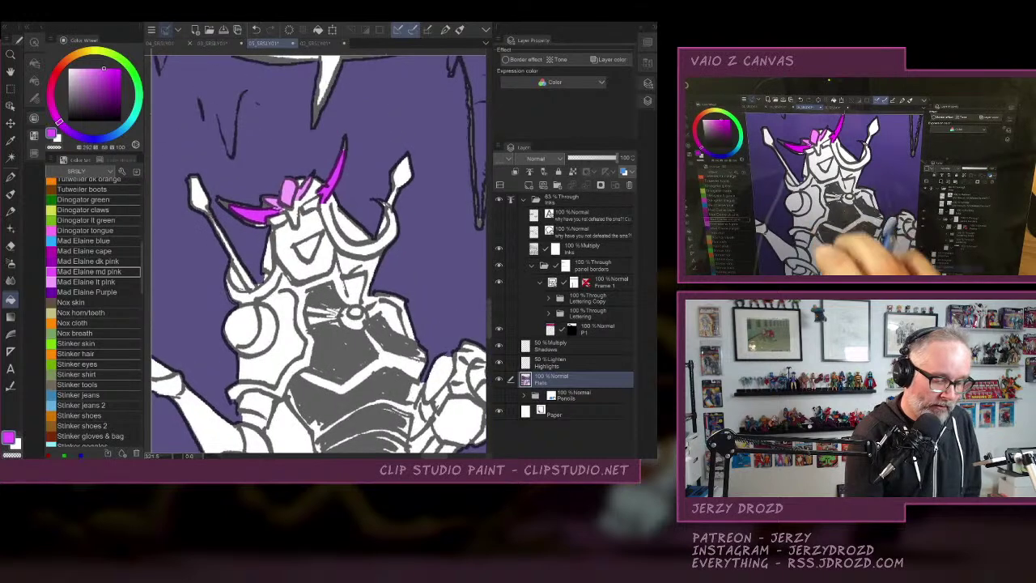
Collapse the layer and layer property palettes to give the canvas more room around the armored figure.
{"action": "left_click", "coordinate": [11, 177]}
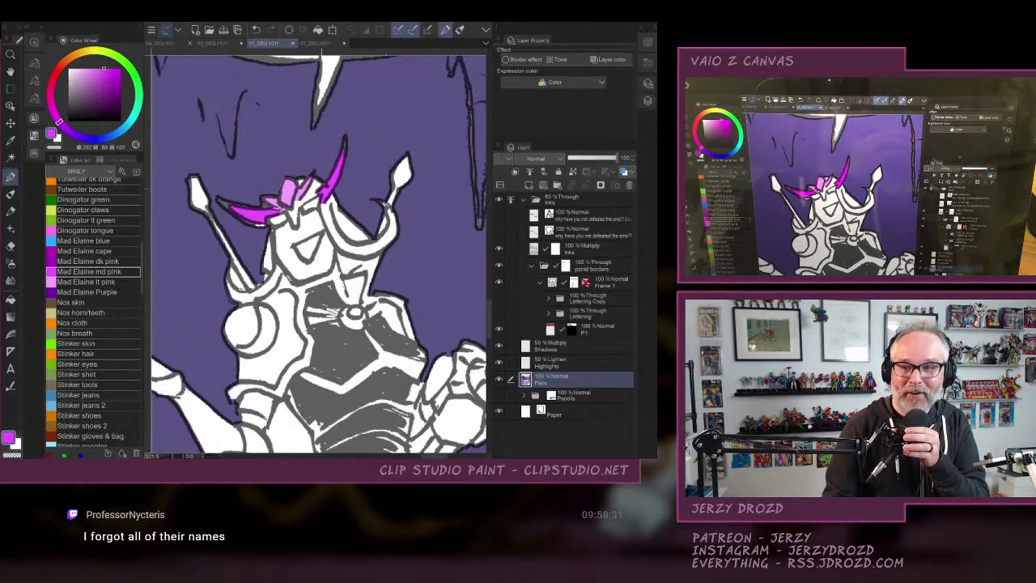
{"action": "scroll", "coordinate": [316, 253], "scroll_direction": "down", "scroll_amount": 6}
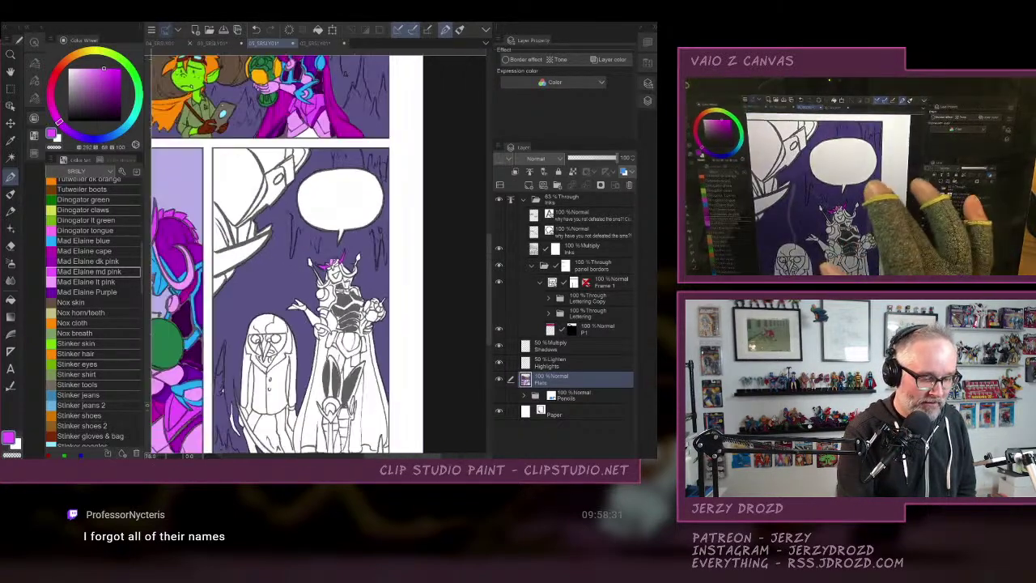
{"action": "scroll", "coordinate": [372, 340], "scroll_direction": "up", "scroll_amount": 5}
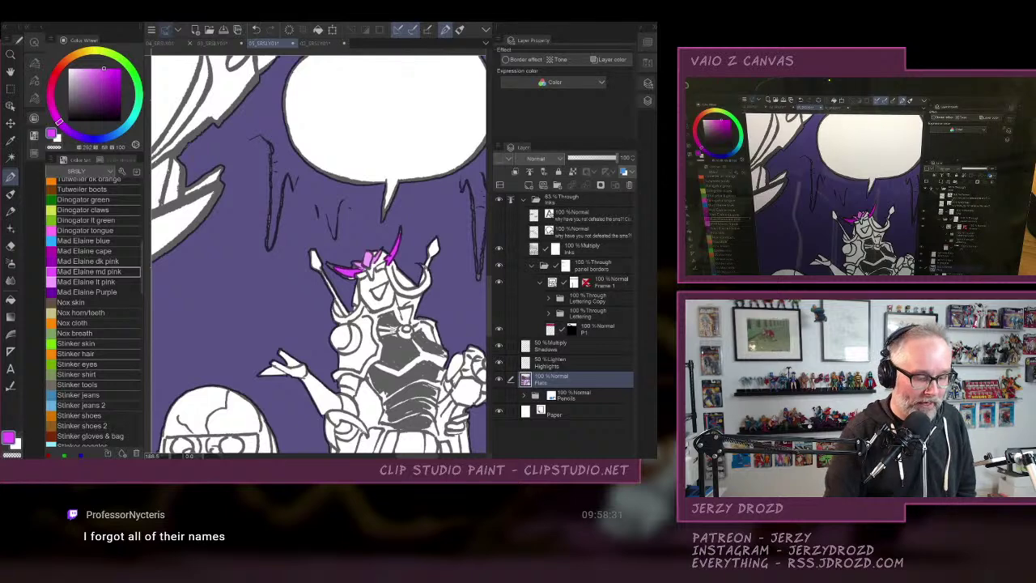
{"action": "left_click_drag", "start_coordinate": [324, 307], "coordinate": [314, 198]}
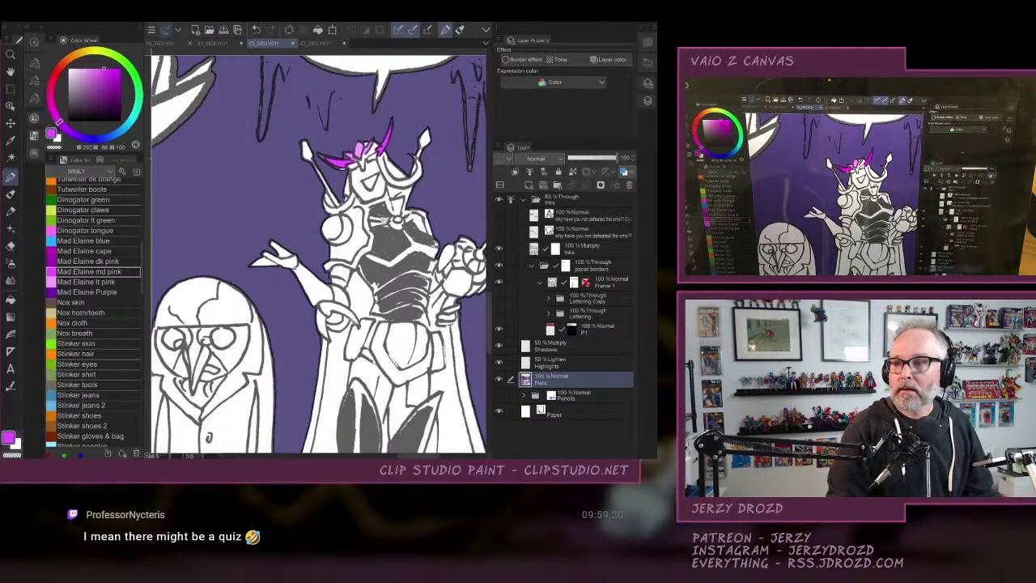
{"action": "scroll", "coordinate": [318, 253], "scroll_direction": "right", "scroll_amount": 2}
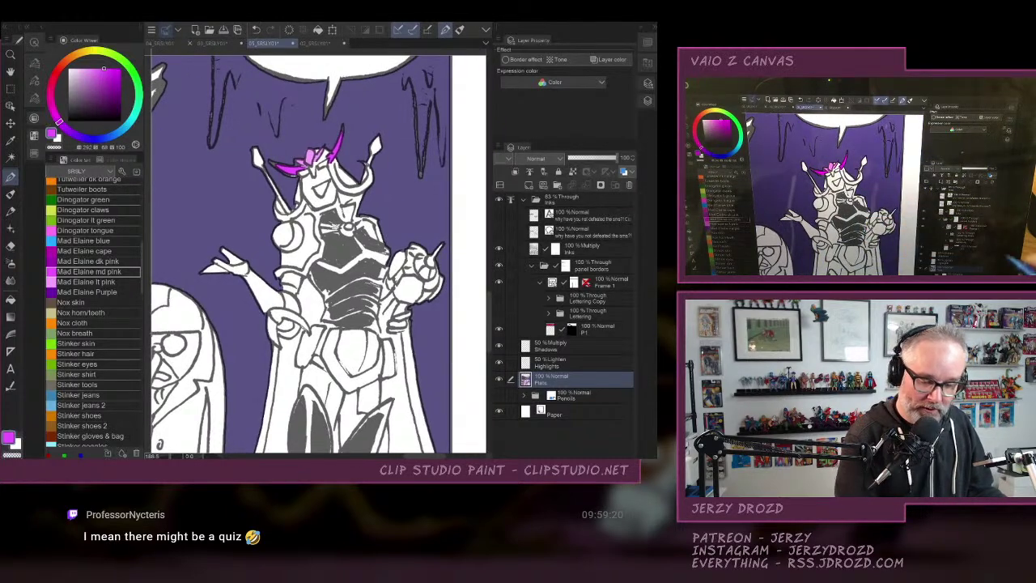
{"action": "left_click", "coordinate": [636, 26]}
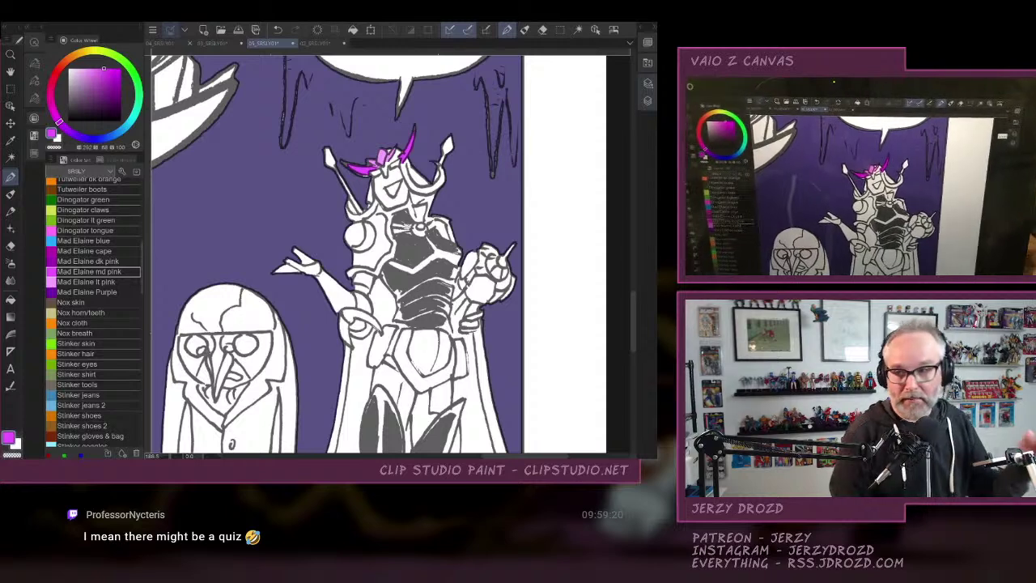
{"action": "scroll", "coordinate": [388, 254], "scroll_direction": "up", "scroll_amount": 3}
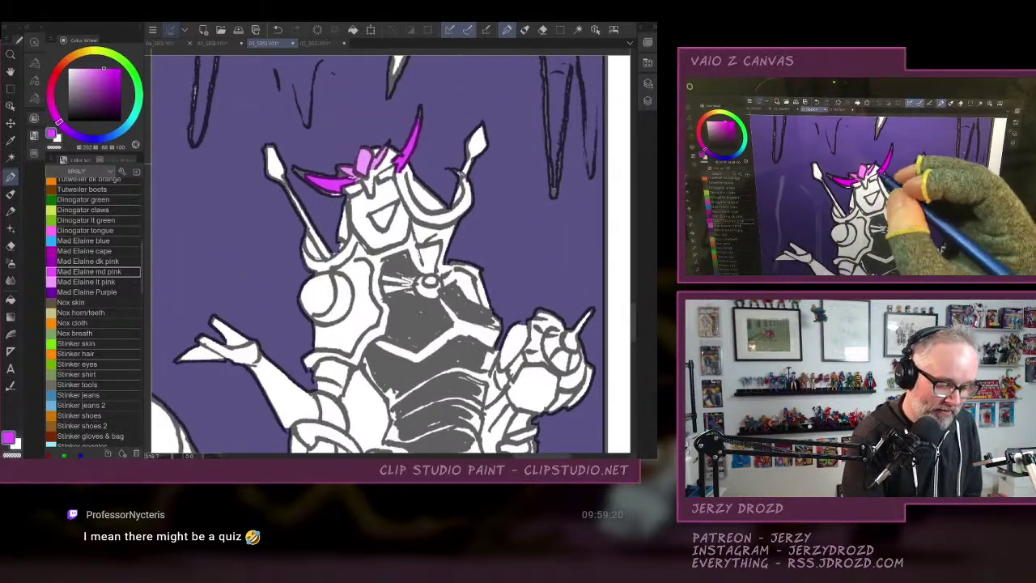
Fill the armored figure's face, nose and brow areas with the Mad Elaine blue swatch, leaving the mouth white.
{"action": "left_click", "coordinate": [99, 241]}
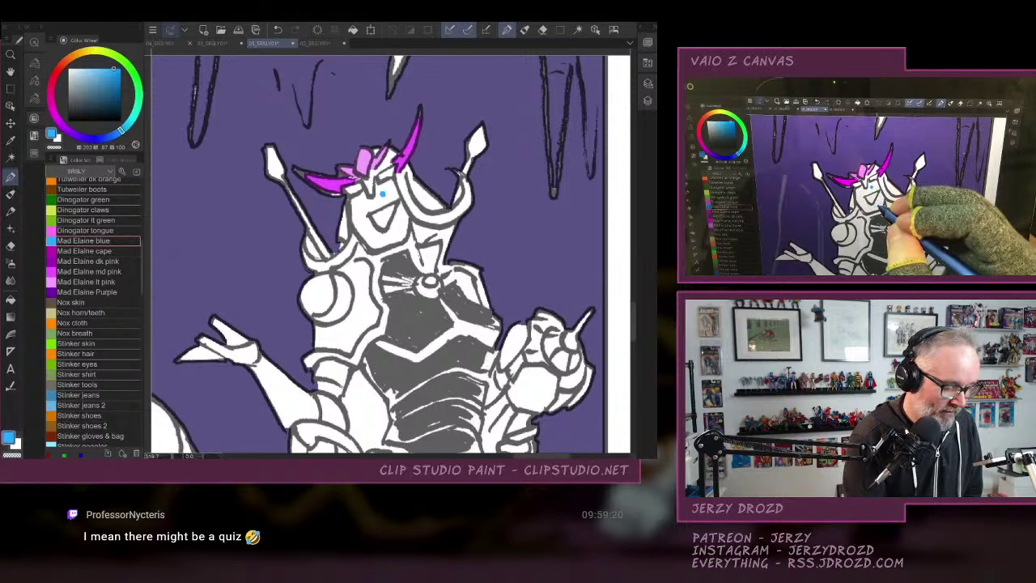
{"action": "left_click", "coordinate": [11, 299]}
{"action": "left_click", "coordinate": [378, 194]}
{"action": "left_click", "coordinate": [371, 184]}
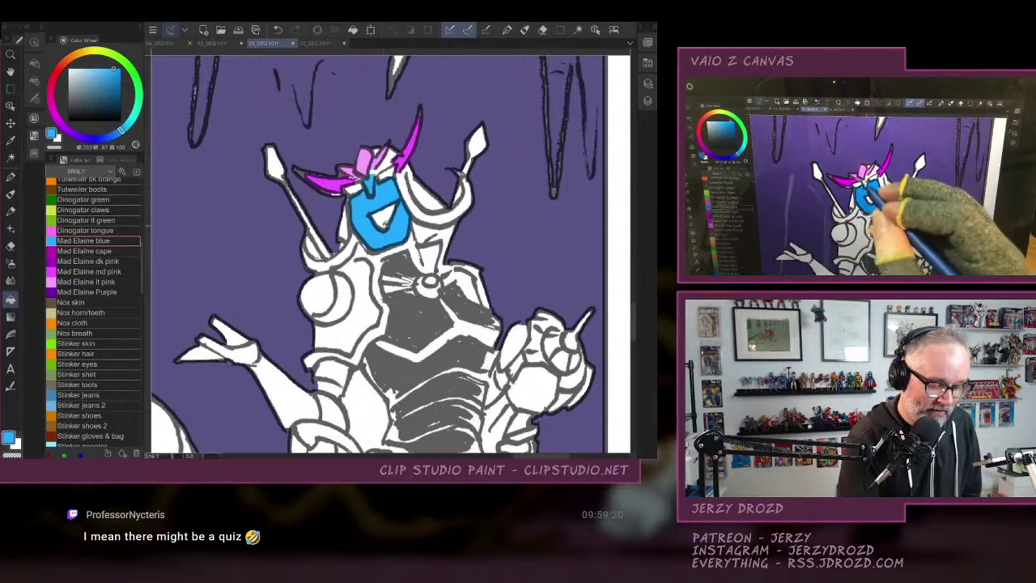
{"action": "left_click", "coordinate": [378, 170]}
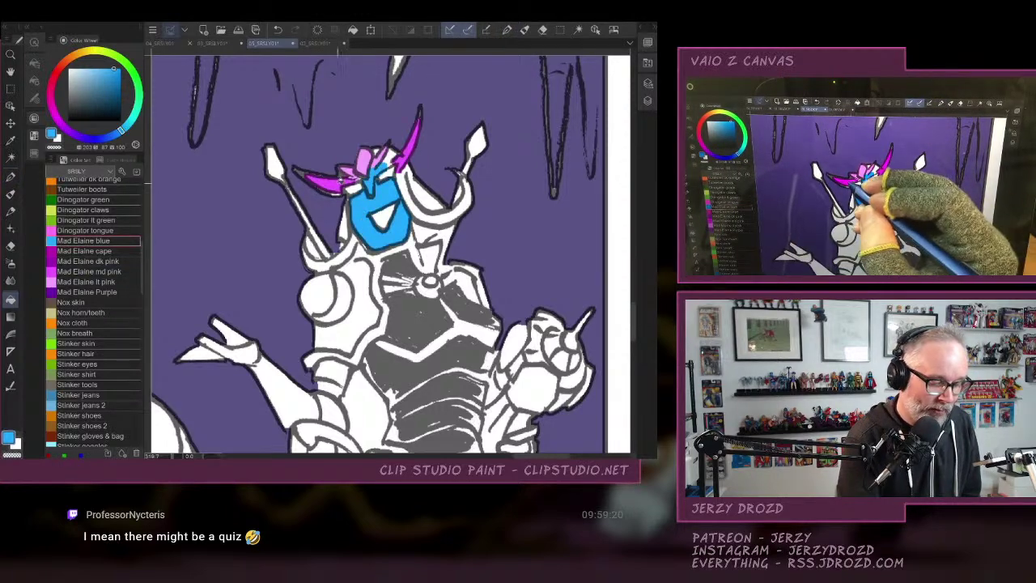
Fill both of the figure's eyes with the Mad Elaine dk pink swatch.
{"action": "left_click", "coordinate": [120, 251]}
{"action": "left_click", "coordinate": [123, 260]}
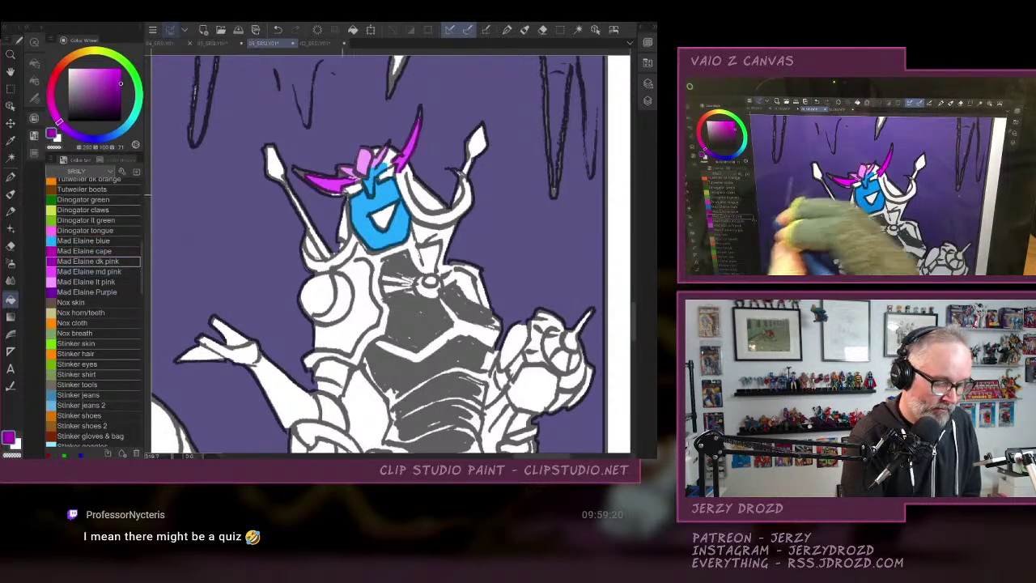
{"action": "left_click", "coordinate": [352, 188]}
{"action": "left_click", "coordinate": [390, 174]}
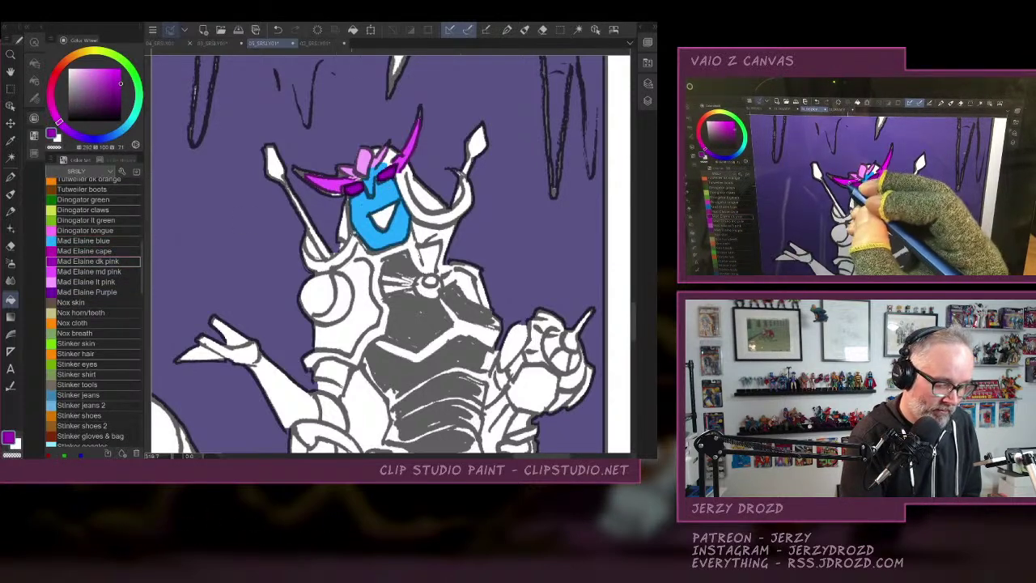
Sample the light pink from the helmet crest and fill the curved horns on both sides of the face with it.
{"action": "left_click", "coordinate": [366, 170], "text": "alt"}
{"action": "left_click", "coordinate": [345, 259]}
{"action": "left_click", "coordinate": [325, 265]}
{"action": "left_click", "coordinate": [445, 216]}
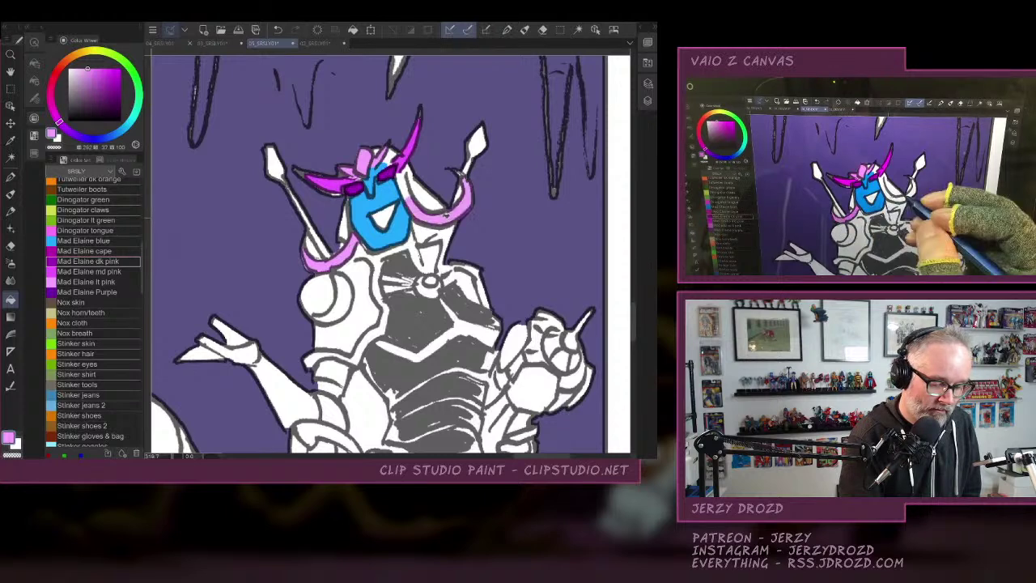
{"action": "left_click", "coordinate": [403, 185]}
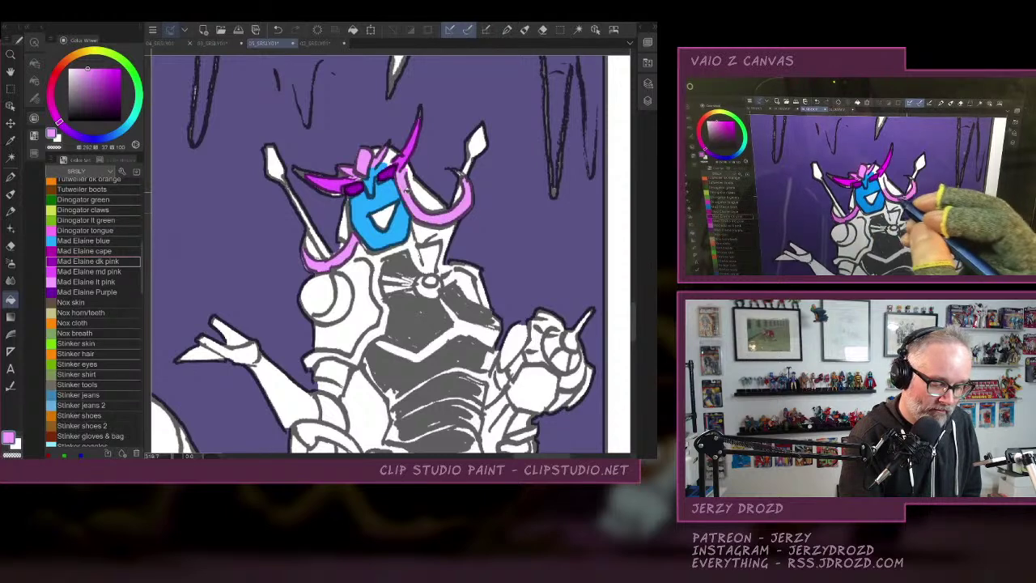
Fill the helmet's side panel and the small top sections between the crest and horn with Mad Elaine dk pink.
{"action": "left_click", "coordinate": [121, 260]}
{"action": "left_click", "coordinate": [424, 193]}
{"action": "left_click", "coordinate": [391, 157]}
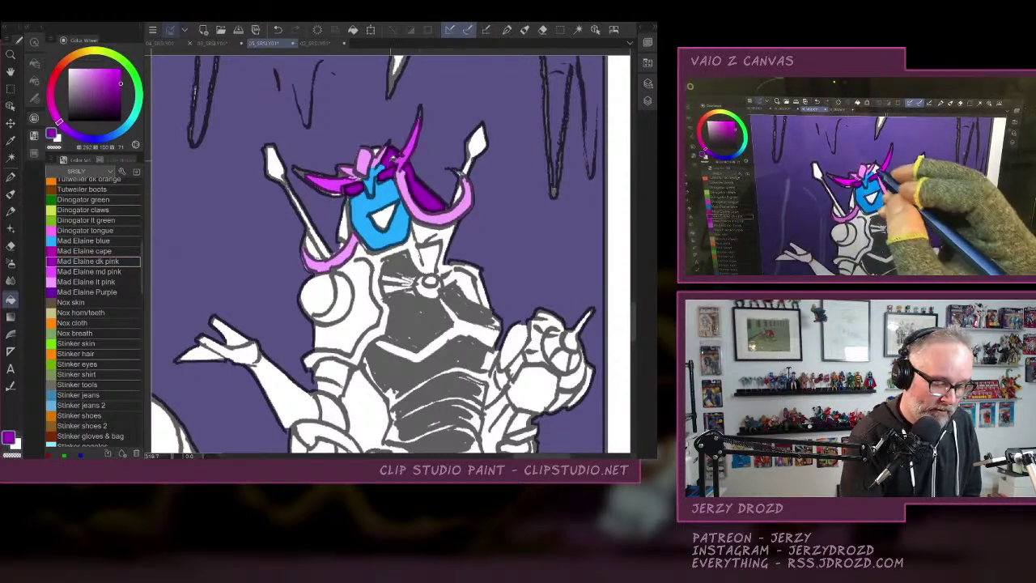
{"action": "left_click", "coordinate": [379, 152]}
Sample the face blue for pen touch-ups, and fill the helmet strip on the other side of the face with sampled dark pink.
{"action": "left_click", "coordinate": [385, 200], "text": "alt"}
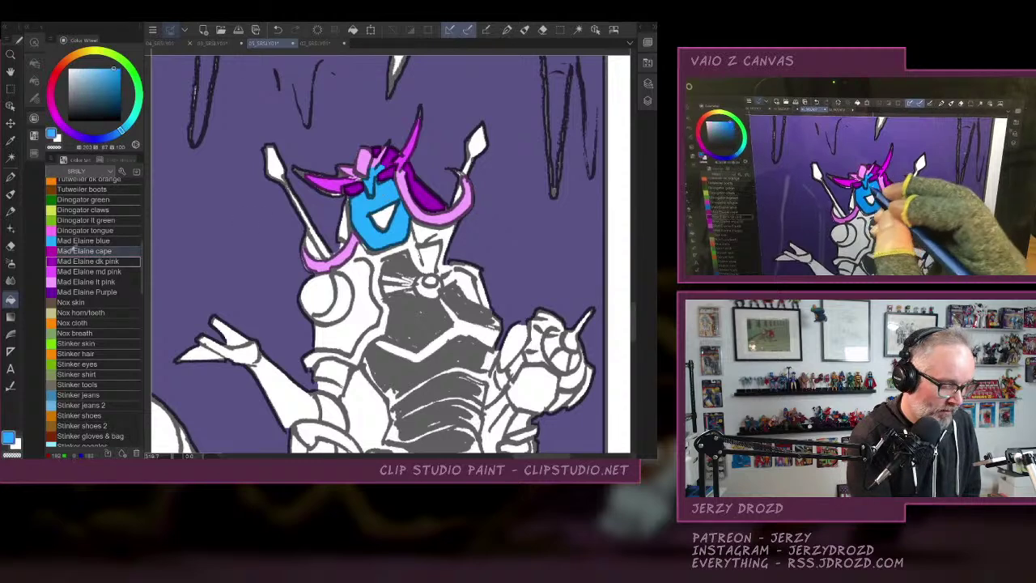
{"action": "left_click", "coordinate": [10, 176]}
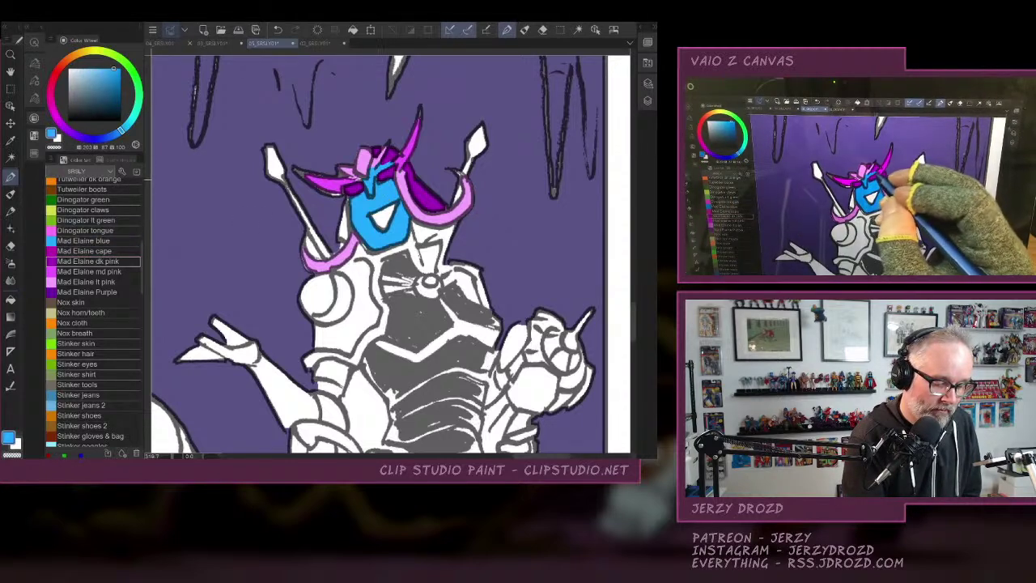
{"action": "left_click", "coordinate": [415, 187], "text": "alt"}
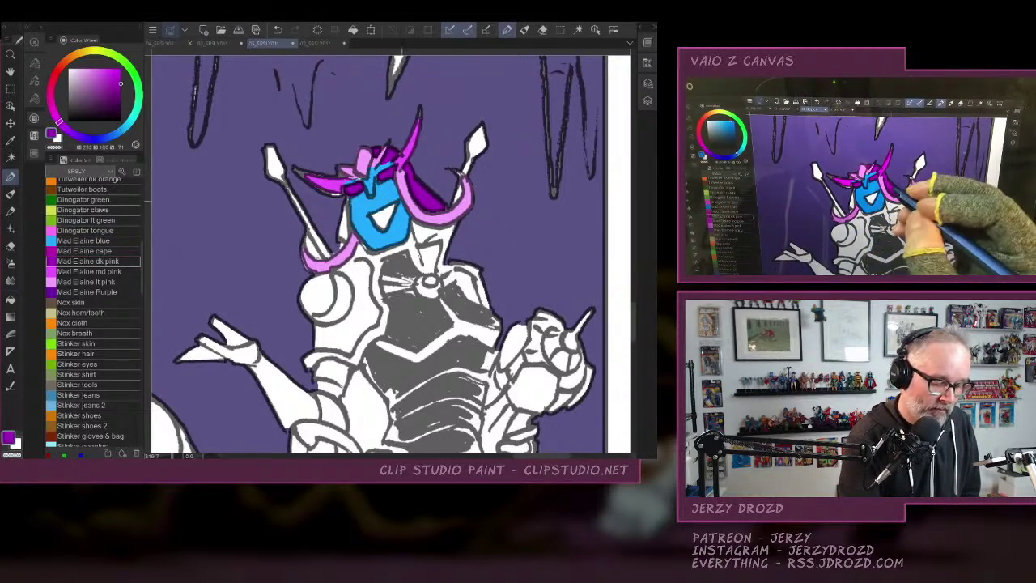
{"action": "left_click", "coordinate": [10, 299]}
{"action": "left_click", "coordinate": [346, 230]}
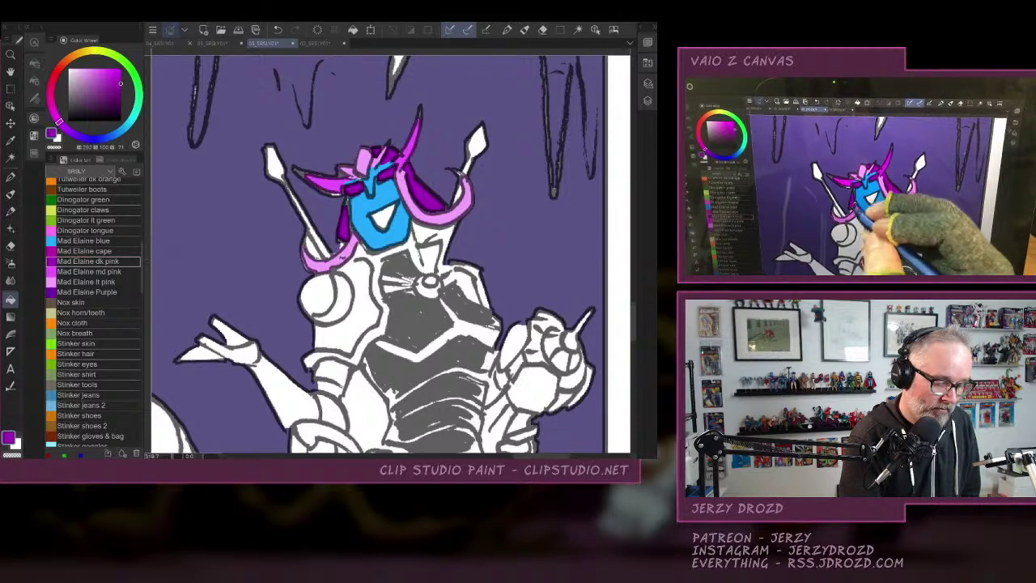
Fill the tips and shafts of both spear-shaped antennae with the sampled medium pink.
{"action": "left_click", "coordinate": [348, 246], "text": "alt"}
{"action": "left_click", "coordinate": [275, 166]}
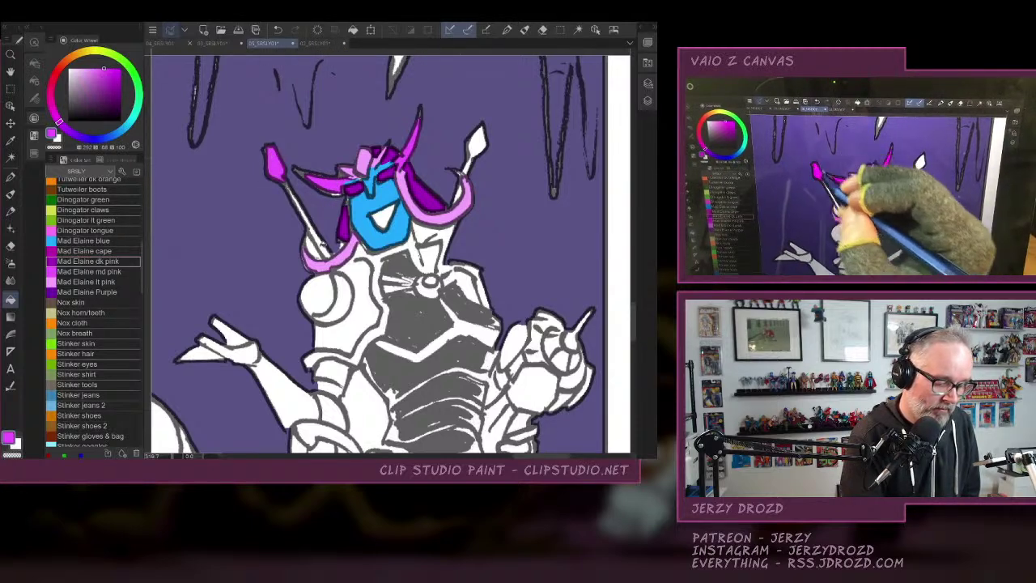
{"action": "left_click", "coordinate": [323, 245]}
{"action": "left_click", "coordinate": [476, 144]}
{"action": "left_click", "coordinate": [460, 191]}
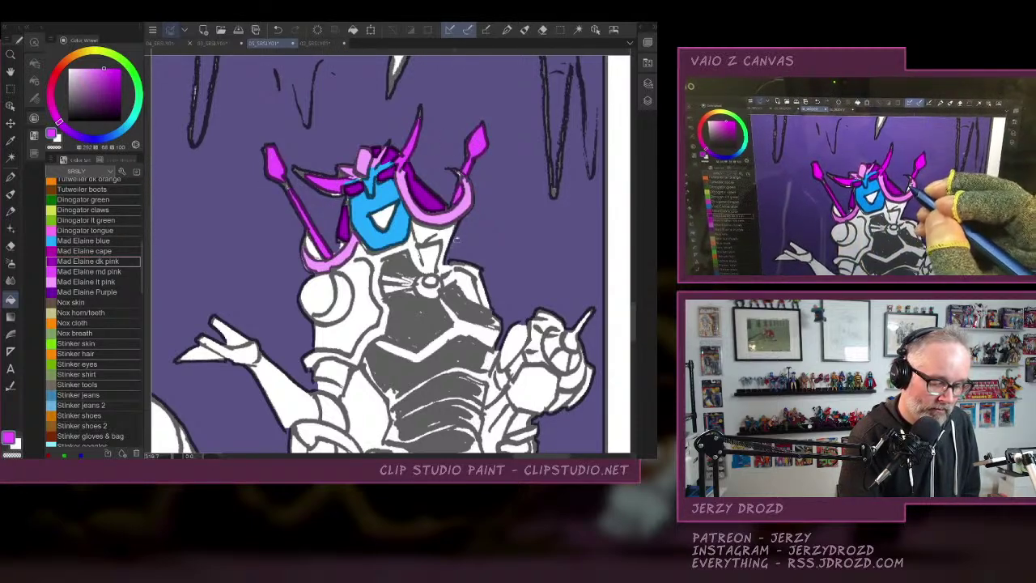
Pen in the antenna shaft below the curved horn in medium pink, and sample light pink, medium pink and blue for headdress touch-ups.
{"action": "left_click", "coordinate": [11, 177]}
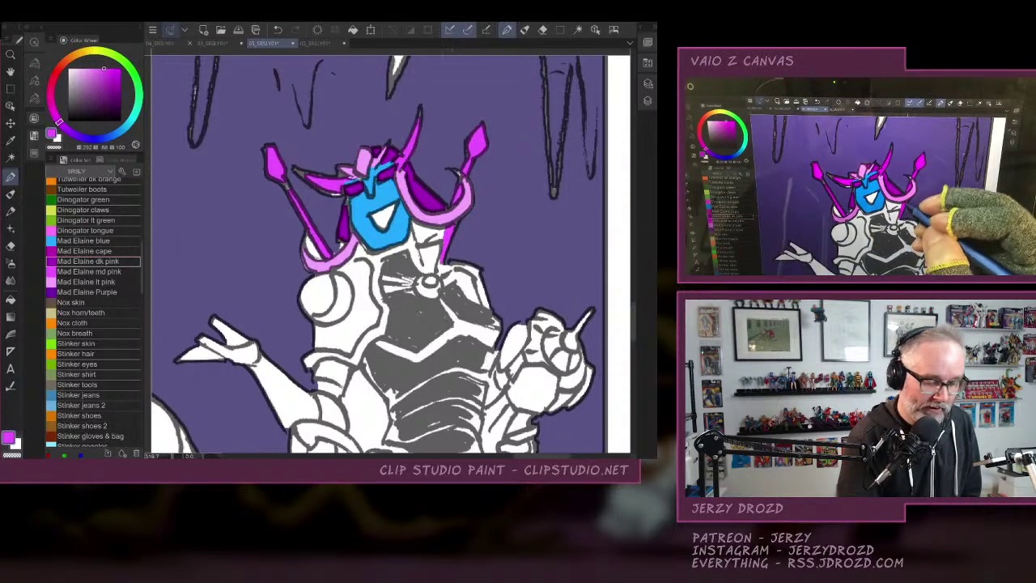
{"action": "left_click", "coordinate": [463, 206], "text": "alt"}
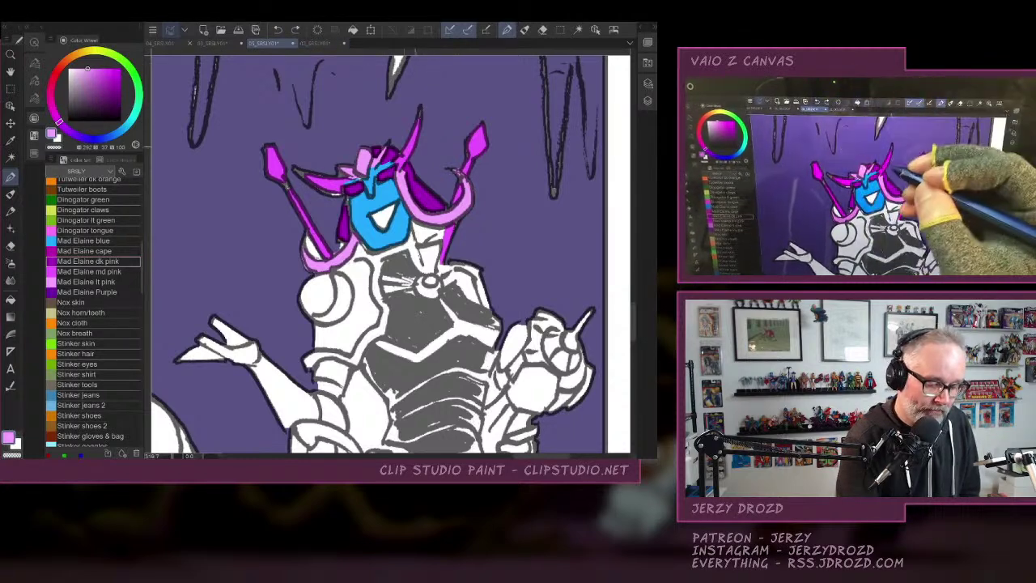
{"action": "left_click", "coordinate": [412, 147], "text": "alt"}
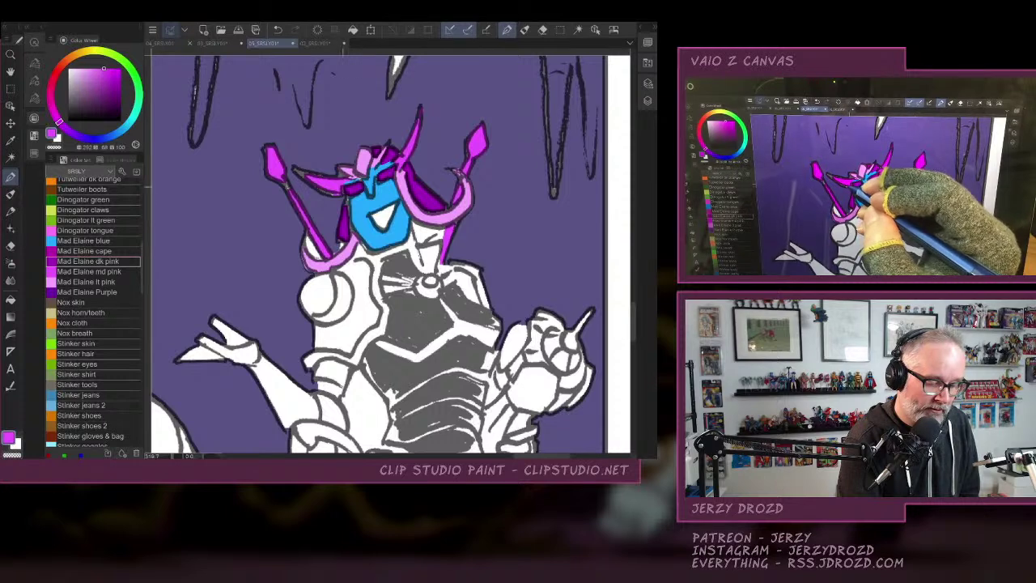
{"action": "left_click", "coordinate": [388, 192], "text": "alt"}
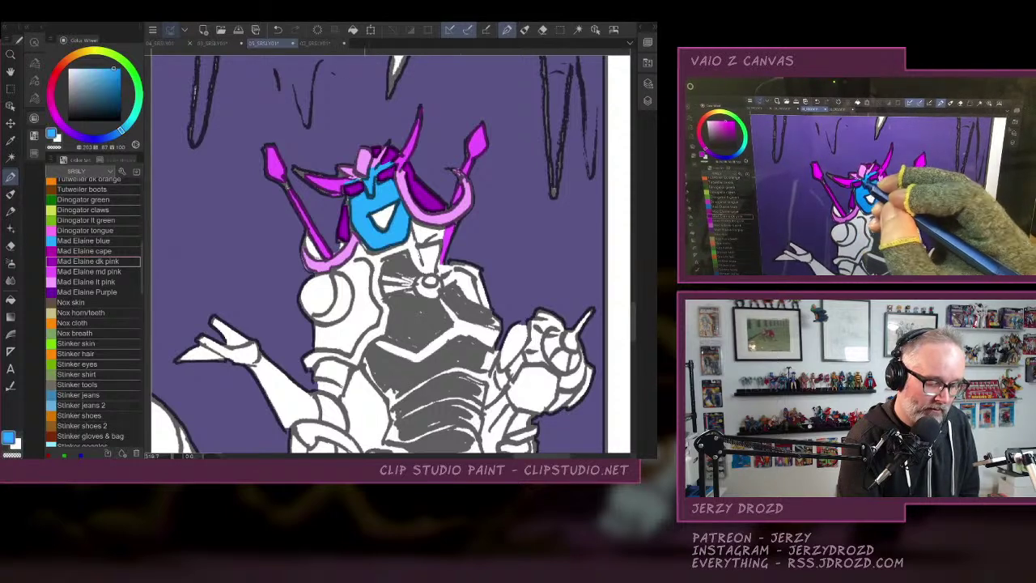
Fill the gap between antenna shaft and horn with the sampled background purple, and the helmet area under the opposite horn with dark pink.
{"action": "left_click", "coordinate": [279, 231], "text": "alt"}
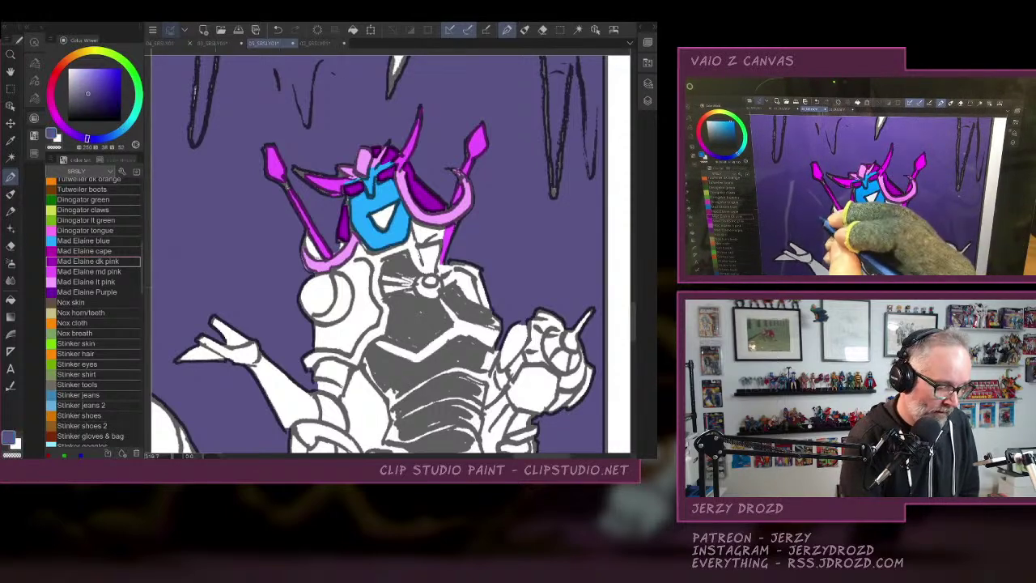
{"action": "left_click", "coordinate": [10, 300]}
{"action": "left_click", "coordinate": [315, 247]}
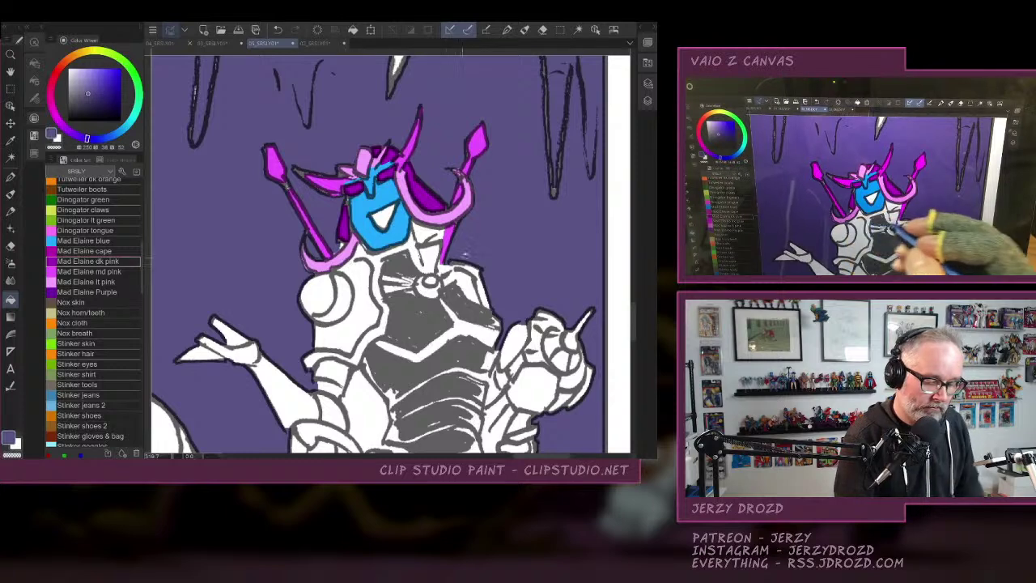
{"action": "left_click", "coordinate": [431, 199], "text": "alt"}
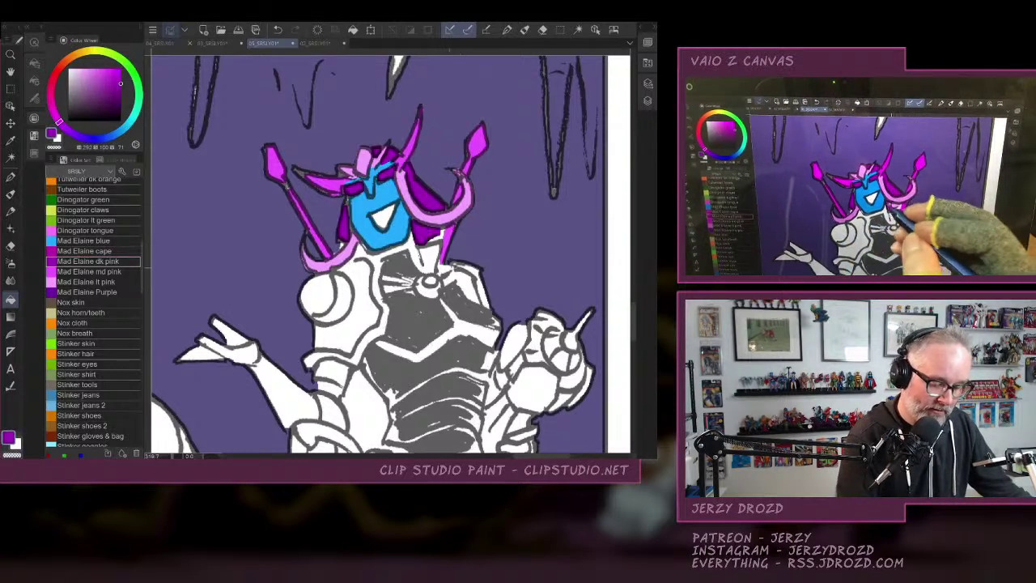
Fill the armor areas on both shoulders with the Mad Elaine Purple swatch.
{"action": "left_click", "coordinate": [87, 292]}
{"action": "left_click", "coordinate": [370, 300]}
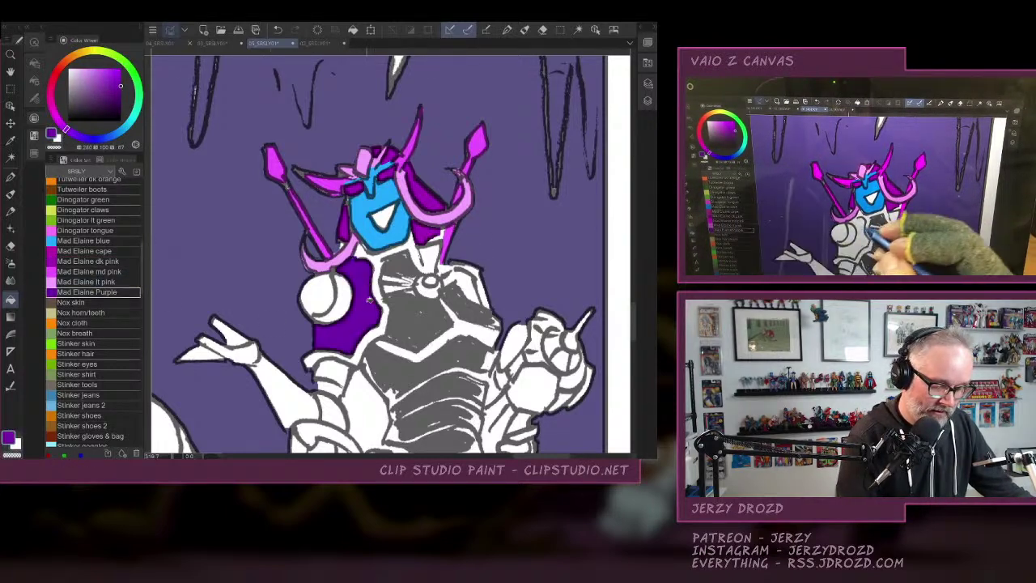
{"action": "left_click", "coordinate": [472, 288]}
Fill both parts of the round shoulder orb with the blue sampled from the face.
{"action": "left_click", "coordinate": [393, 204], "text": "alt"}
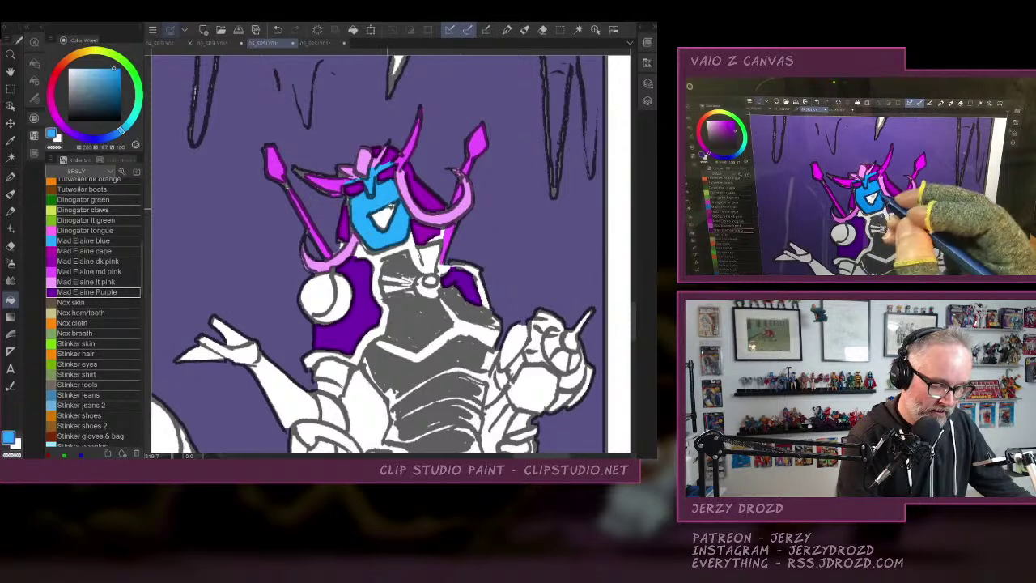
{"action": "left_click", "coordinate": [339, 292]}
{"action": "left_click", "coordinate": [340, 306]}
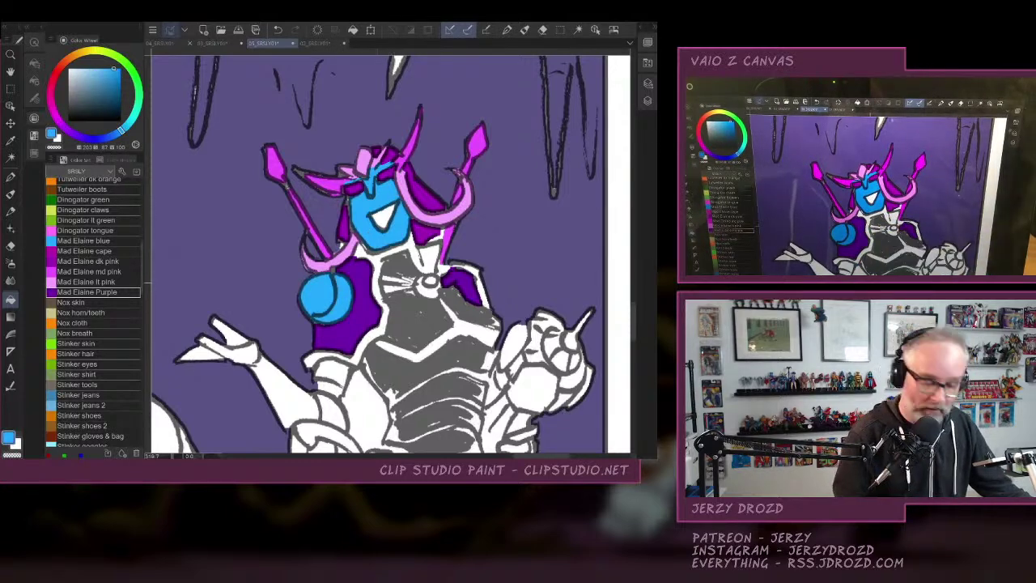
Color the trim along both purple shoulder pieces in the same blue, penning in the missed upper corner near the neck.
{"action": "mouse_move", "coordinate": [372, 278]}
{"action": "left_mouse_down"}
{"action": "mouse_move", "coordinate": [378, 302]}
{"action": "mouse_move", "coordinate": [352, 358]}
{"action": "mouse_move", "coordinate": [308, 360]}
{"action": "mouse_move", "coordinate": [313, 354]}
{"action": "left_mouse_up"}
{"action": "left_click_drag", "start_coordinate": [488, 309], "coordinate": [471, 266]}
{"action": "left_click", "coordinate": [10, 176]}
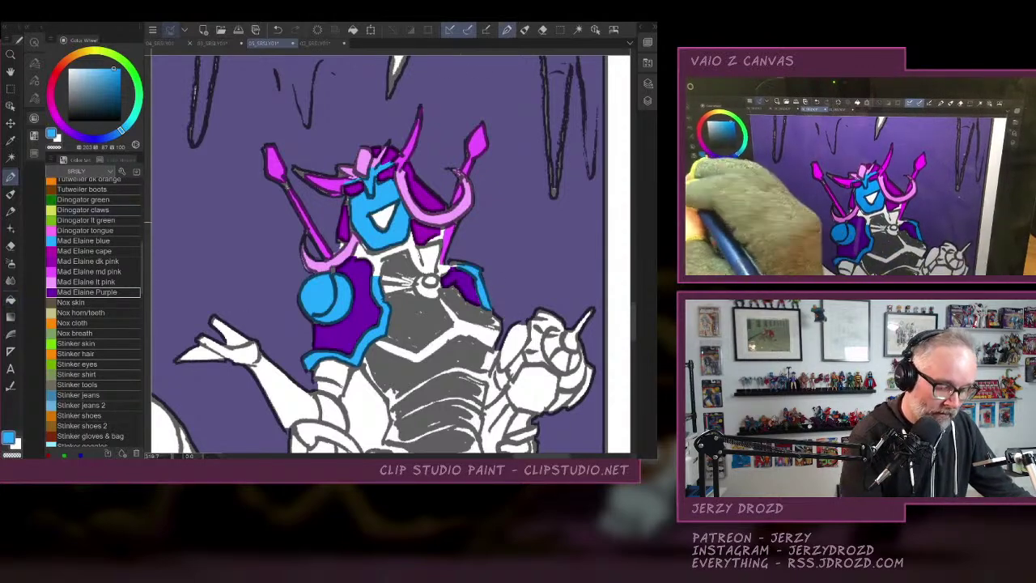
{"action": "left_click_drag", "start_coordinate": [353, 252], "coordinate": [376, 264]}
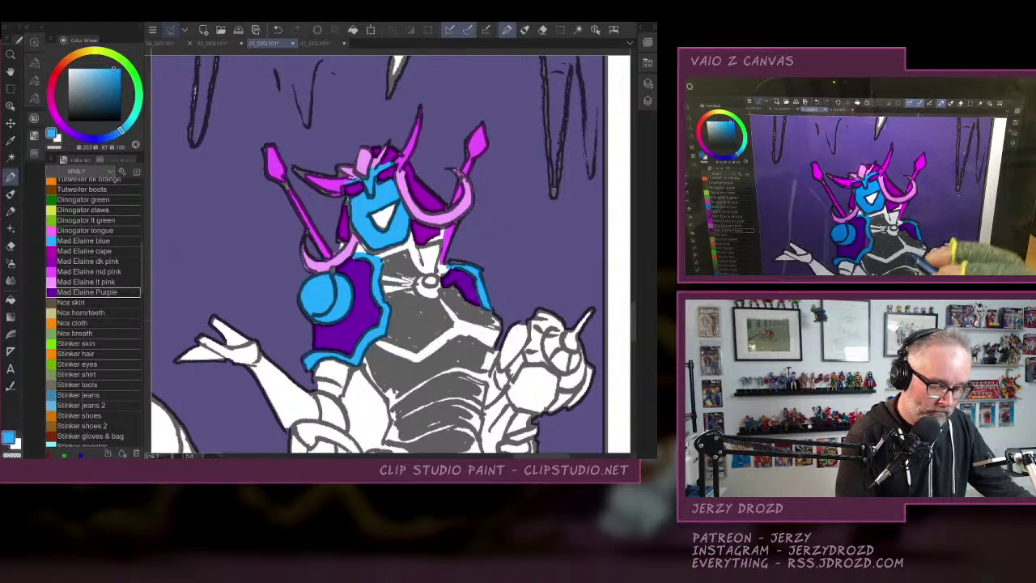
Pen the Mad Elaine cape color into the gathered fabric beside the round brooch at the neck.
{"action": "left_click", "coordinate": [107, 251]}
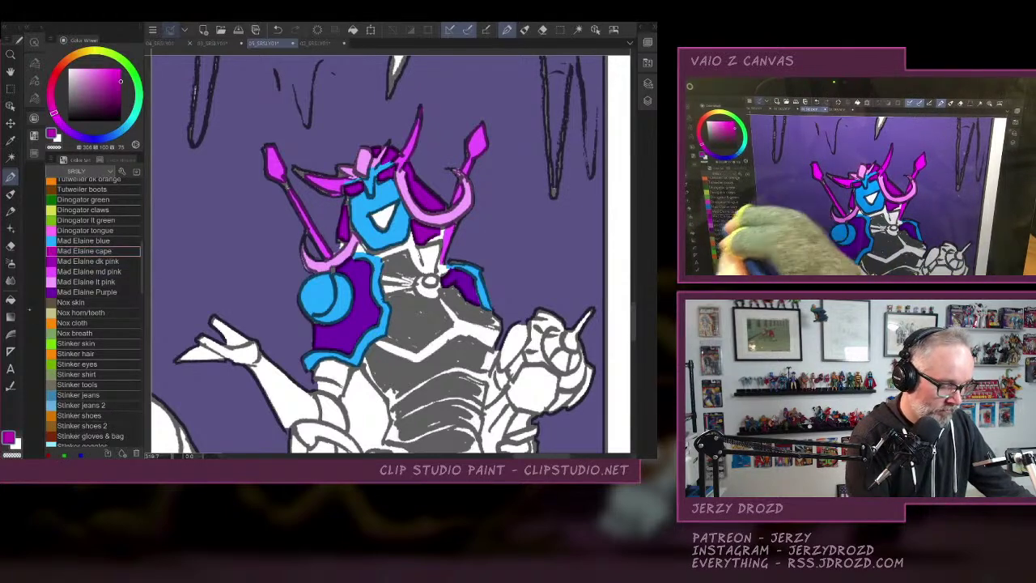
{"action": "left_click", "coordinate": [11, 299]}
{"action": "left_click", "coordinate": [11, 176]}
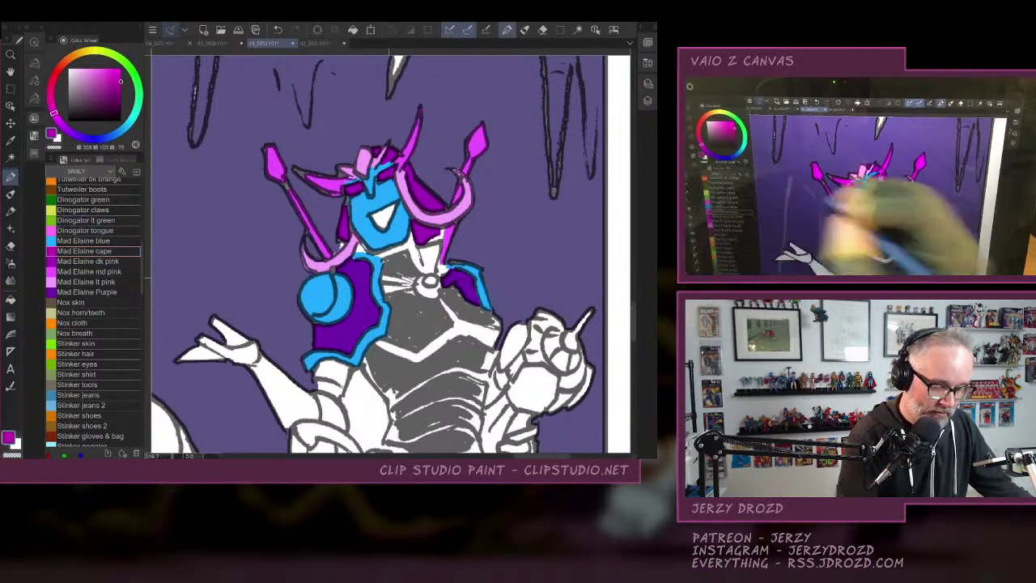
{"action": "mouse_move", "coordinate": [382, 277]}
{"action": "left_mouse_down"}
{"action": "mouse_move", "coordinate": [392, 290]}
{"action": "mouse_move", "coordinate": [409, 278]}
{"action": "mouse_move", "coordinate": [392, 294]}
{"action": "left_mouse_up"}
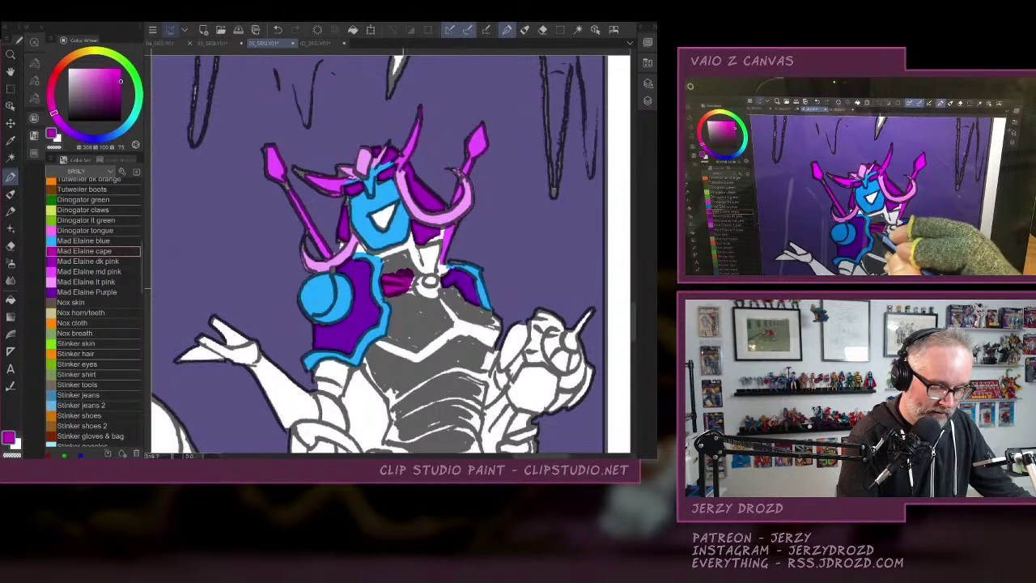
Pen the Mad Elaine blue swatch along the collar band under the chin and the collar edge beside the antenna shaft.
{"action": "left_click", "coordinate": [83, 241]}
{"action": "mouse_move", "coordinate": [411, 249]}
{"action": "left_mouse_down"}
{"action": "mouse_move", "coordinate": [415, 269]}
{"action": "mouse_move", "coordinate": [377, 260]}
{"action": "left_mouse_up"}
{"action": "left_click_drag", "start_coordinate": [436, 243], "coordinate": [439, 273]}
Fill the inside of the collar with Mad Elaine dk pink and its remaining trim with blue sampled from the face.
{"action": "left_click", "coordinate": [87, 261]}
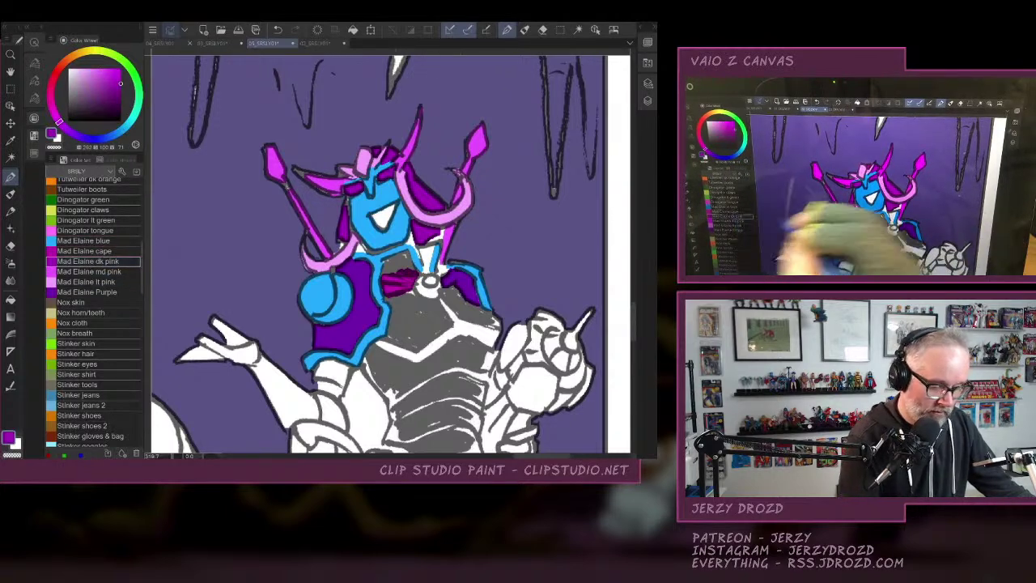
{"action": "left_click", "coordinate": [11, 299]}
{"action": "left_click_drag", "start_coordinate": [433, 247], "coordinate": [437, 277]}
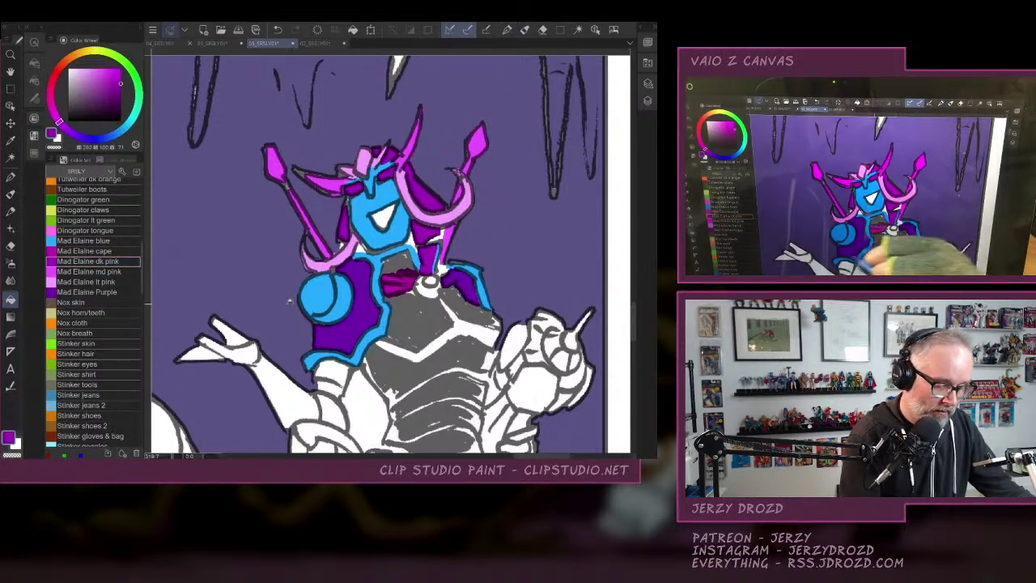
{"action": "left_click", "coordinate": [387, 228], "text": "alt"}
{"action": "mouse_move", "coordinate": [416, 239]}
{"action": "left_mouse_down"}
{"action": "mouse_move", "coordinate": [404, 267]}
{"action": "mouse_move", "coordinate": [429, 251]}
{"action": "left_mouse_up"}
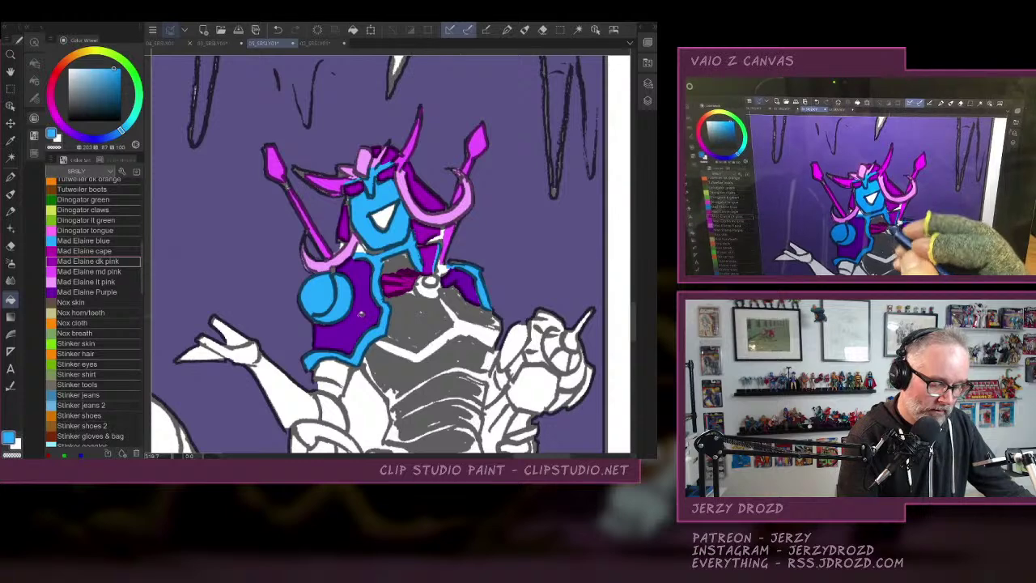
Fill the small white gaps around the helmet horns and collar with the sampled background purple.
{"action": "left_click", "coordinate": [331, 235], "text": "alt"}
{"action": "left_click", "coordinate": [345, 245]}
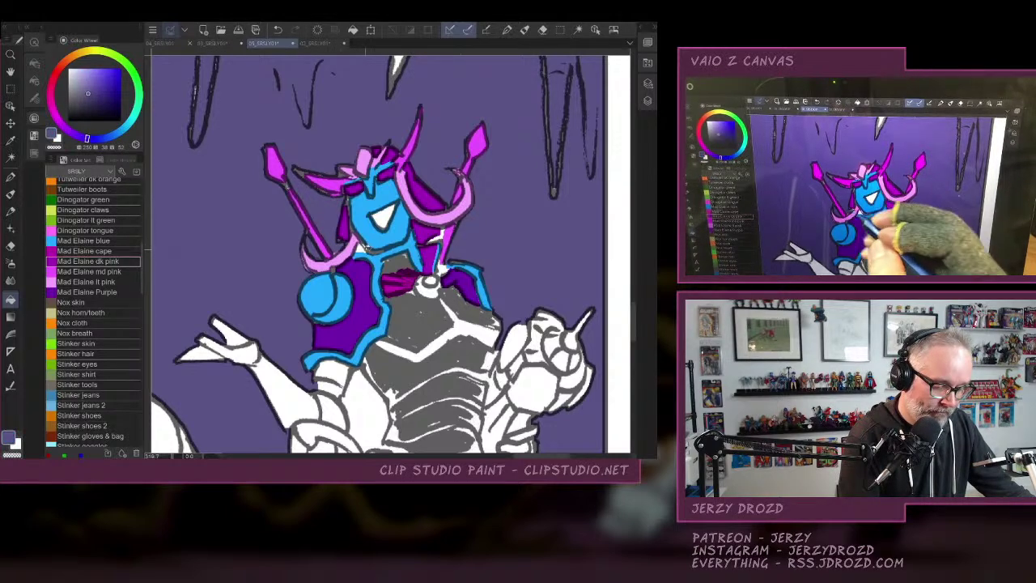
{"action": "left_click", "coordinate": [364, 248]}
{"action": "left_click", "coordinate": [441, 236]}
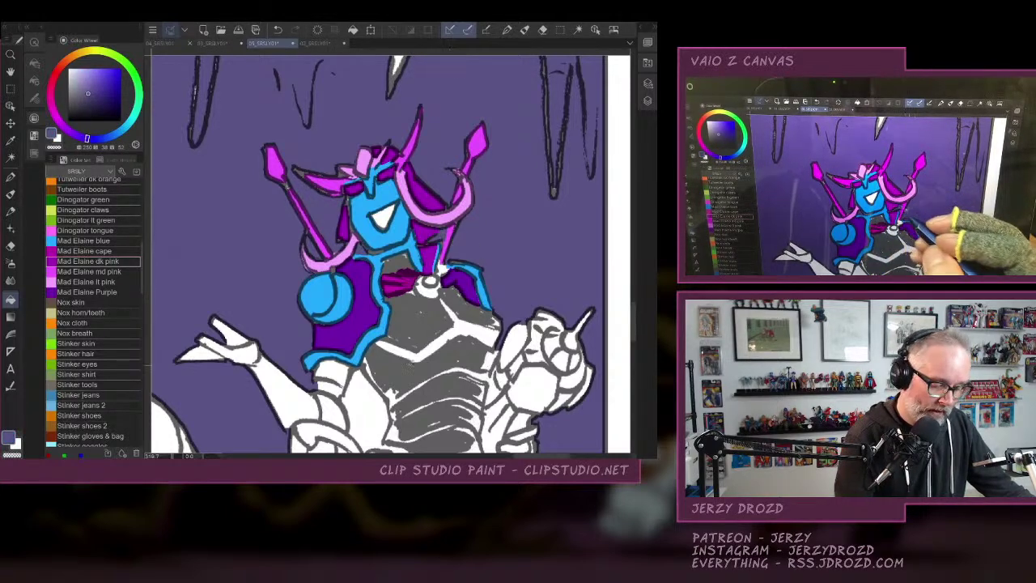
Fill the round neck brooch with Mad Elaine lt pink and the angular chest trim with the character's blue.
{"action": "left_click", "coordinate": [85, 281]}
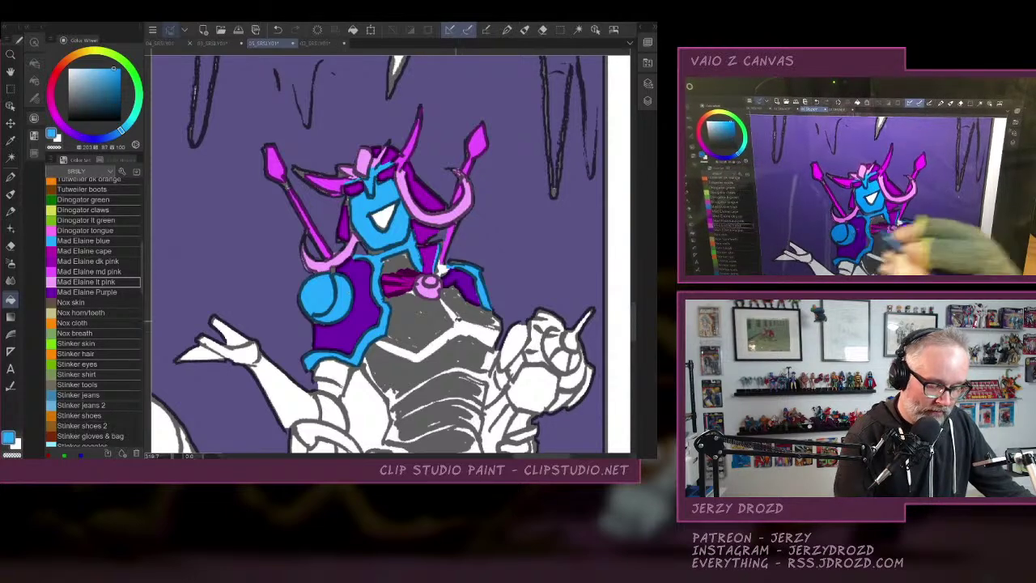
{"action": "left_click_drag", "start_coordinate": [368, 354], "coordinate": [494, 327]}
{"action": "left_click_drag", "start_coordinate": [441, 267], "coordinate": [410, 147]}
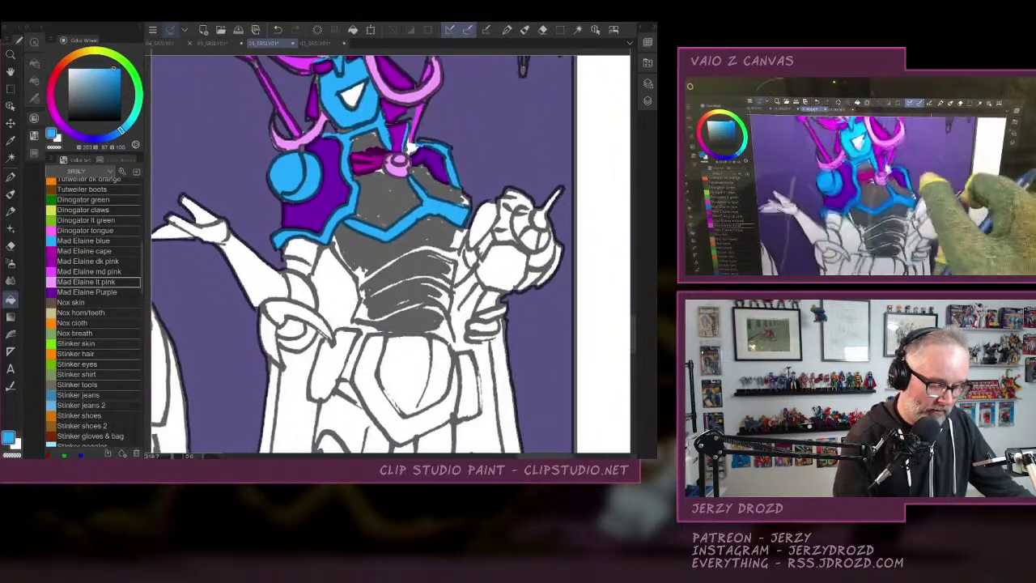
Fill the cape sections behind the open-handed arm, from the waist down, with the Mad Elaine cape swatch.
{"action": "left_click", "coordinate": [84, 251]}
{"action": "left_click_drag", "start_coordinate": [344, 282], "coordinate": [304, 381]}
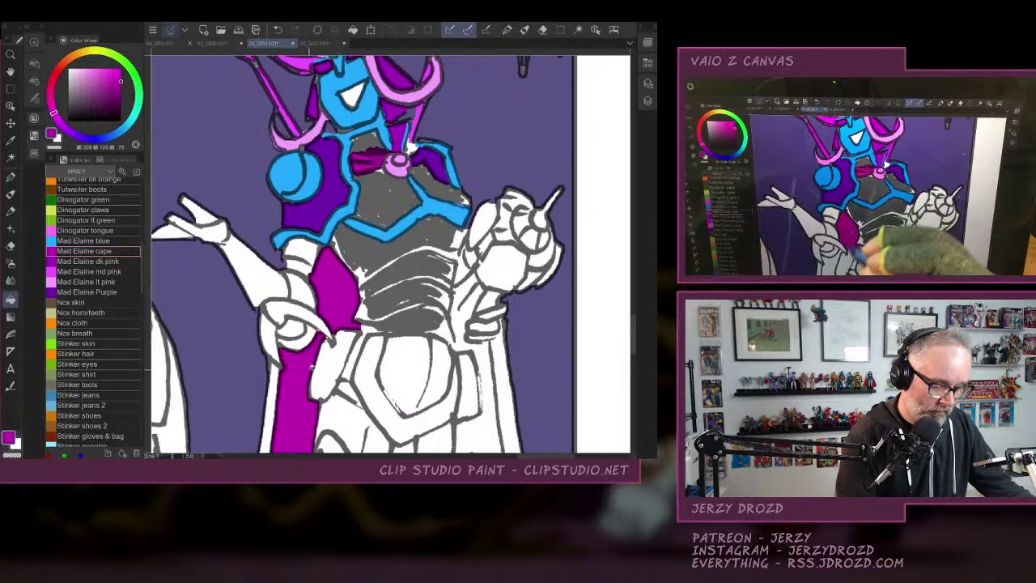
{"action": "left_click", "coordinate": [277, 384]}
{"action": "left_click", "coordinate": [500, 355]}
{"action": "left_click", "coordinate": [486, 362]}
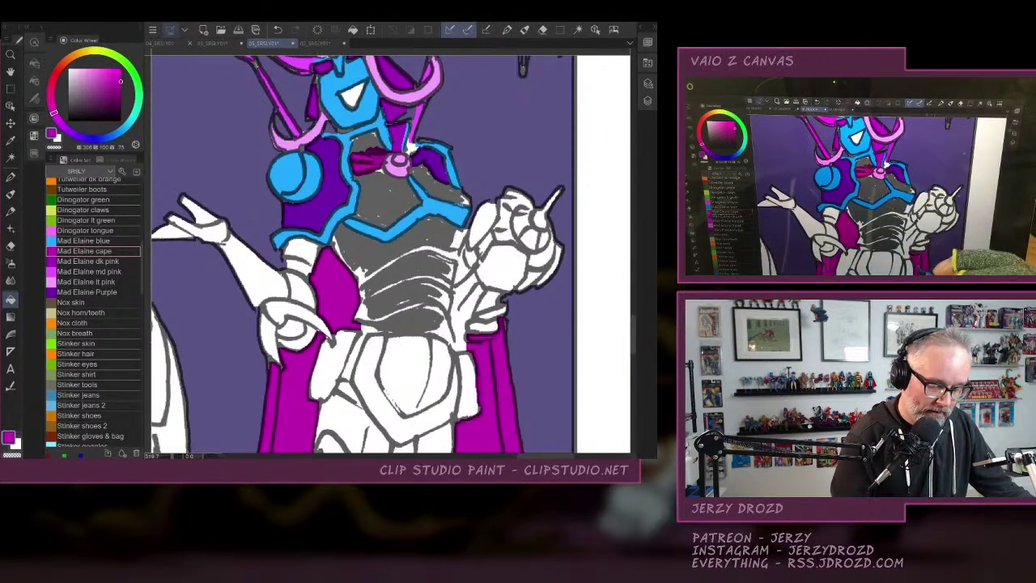
{"action": "left_click", "coordinate": [278, 30]}
Pen the cape's upper edge beneath the raised arm and fill both cape sections on that side with Mad Elaine cape.
{"action": "left_click", "coordinate": [11, 176]}
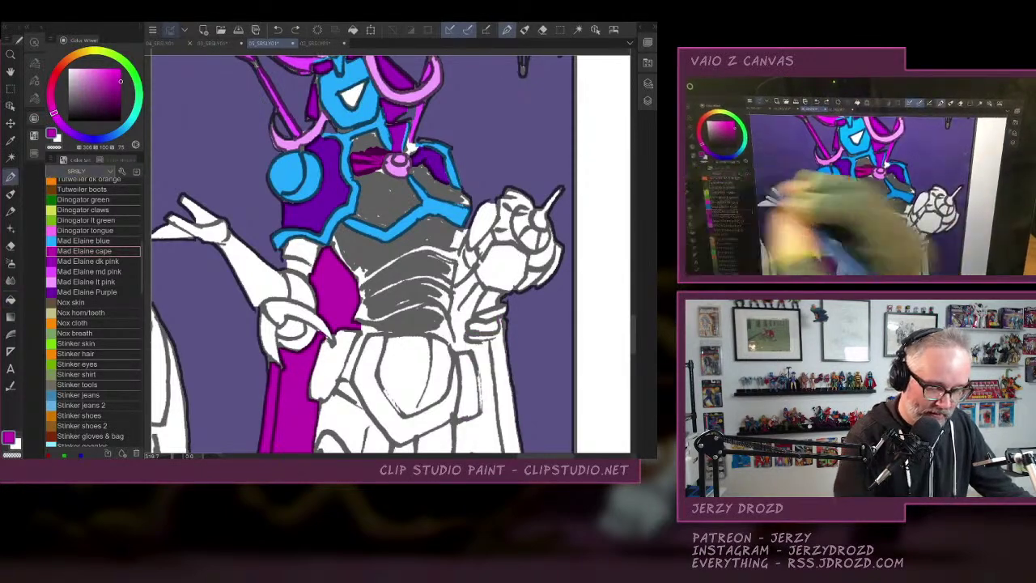
{"action": "mouse_move", "coordinate": [469, 338]}
{"action": "left_mouse_down"}
{"action": "mouse_move", "coordinate": [494, 344]}
{"action": "mouse_move", "coordinate": [467, 352]}
{"action": "mouse_move", "coordinate": [469, 243]}
{"action": "mouse_move", "coordinate": [452, 127]}
{"action": "left_mouse_up"}
{"action": "left_click", "coordinate": [278, 29]}
{"action": "left_click", "coordinate": [11, 299]}
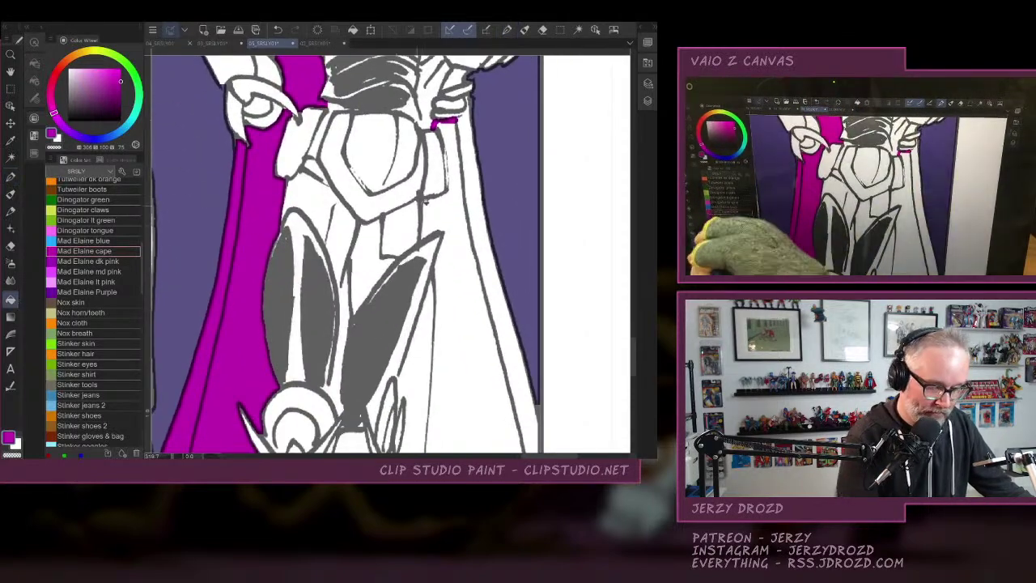
{"action": "left_click", "coordinate": [455, 180]}
{"action": "left_click", "coordinate": [467, 138]}
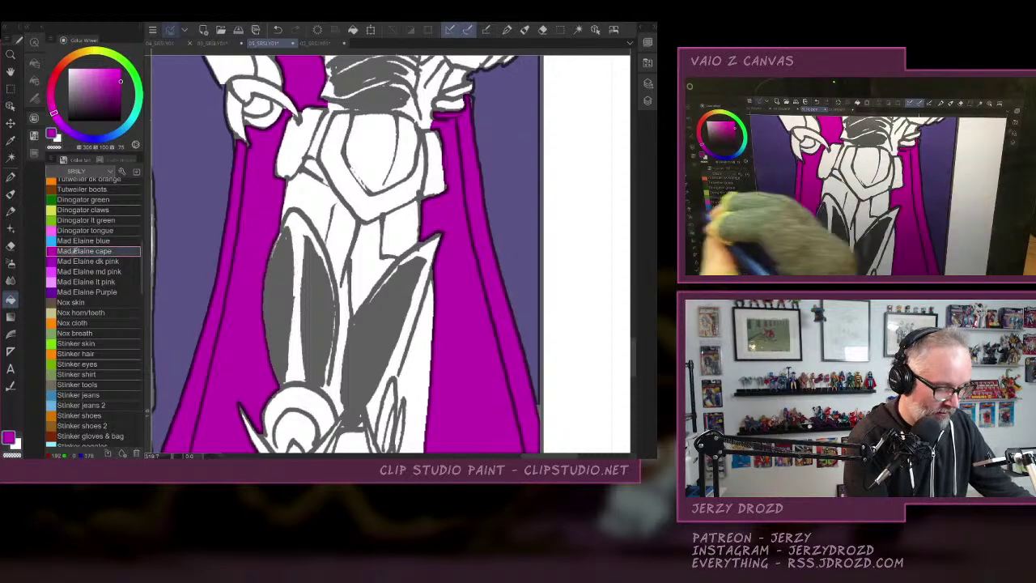
Pen Mad Elaine lt pink into the narrow strip under the raised arm's elbow, redoing the stroke, and sample the cape magenta for touch-up.
{"action": "left_click", "coordinate": [85, 281]}
{"action": "left_click", "coordinate": [11, 177]}
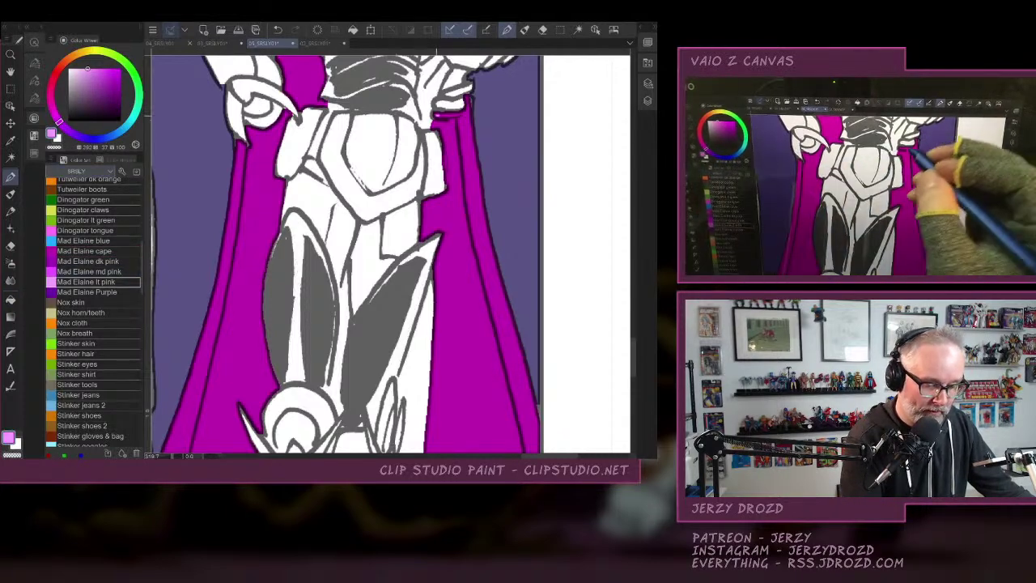
{"action": "left_click_drag", "start_coordinate": [434, 117], "coordinate": [459, 114]}
{"action": "left_click_drag", "start_coordinate": [420, 162], "coordinate": [409, 277]}
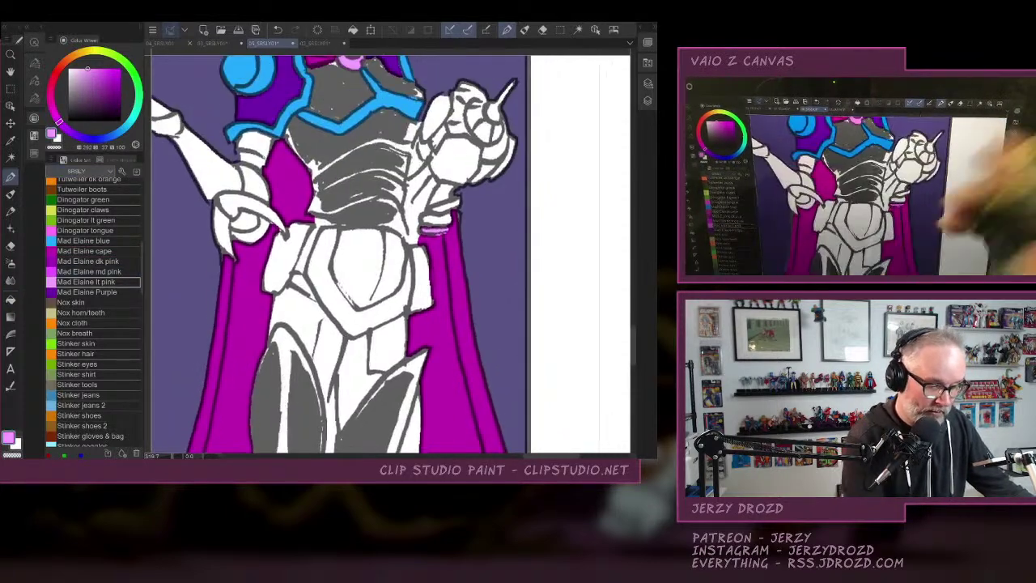
{"action": "left_click", "coordinate": [278, 29]}
{"action": "left_click_drag", "start_coordinate": [427, 228], "coordinate": [448, 232]}
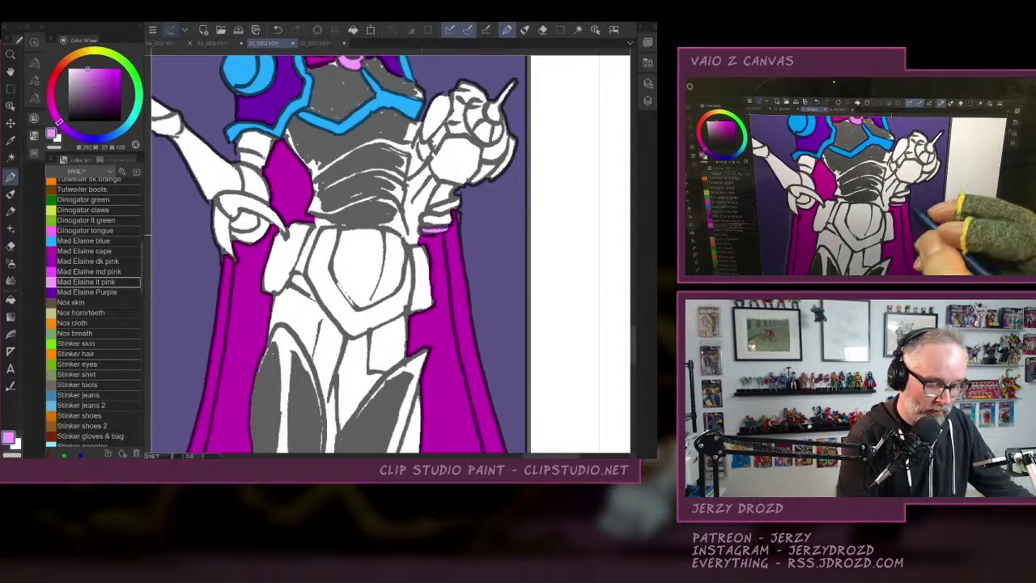
{"action": "left_click", "coordinate": [254, 308], "text": "alt"}
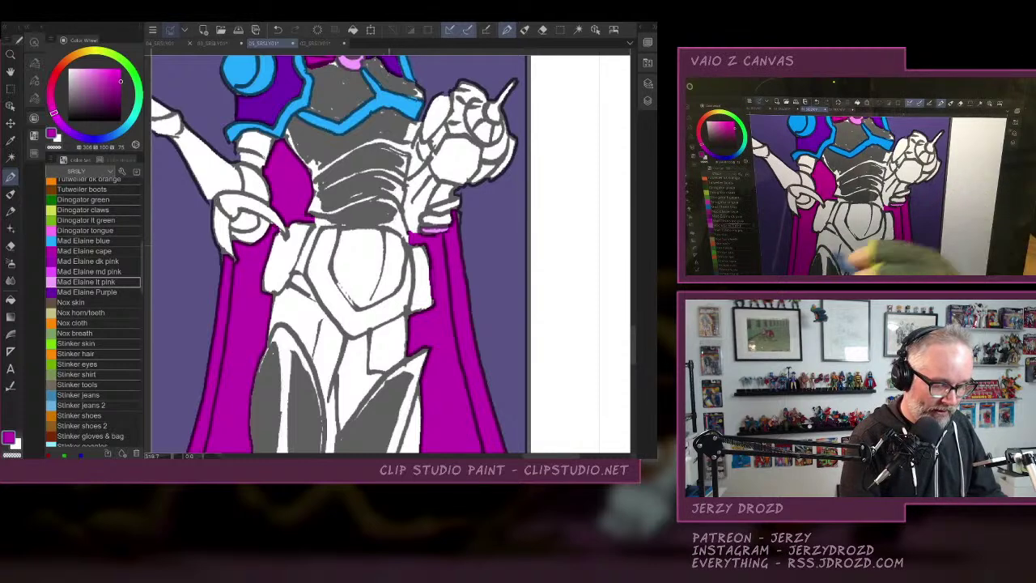
Fill the curved elbow guard of the open-handed arm with blue sampled from the shoulder orb.
{"action": "right_click", "coordinate": [252, 79]}
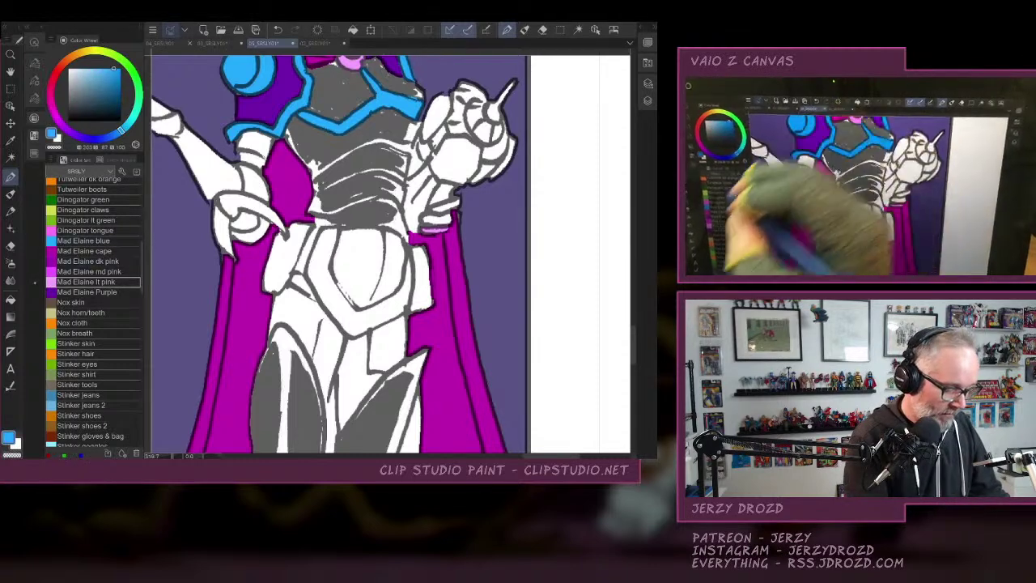
{"action": "left_click", "coordinate": [11, 299]}
{"action": "left_click", "coordinate": [235, 205]}
{"action": "left_click", "coordinate": [226, 229]}
{"action": "left_click", "coordinate": [258, 233]}
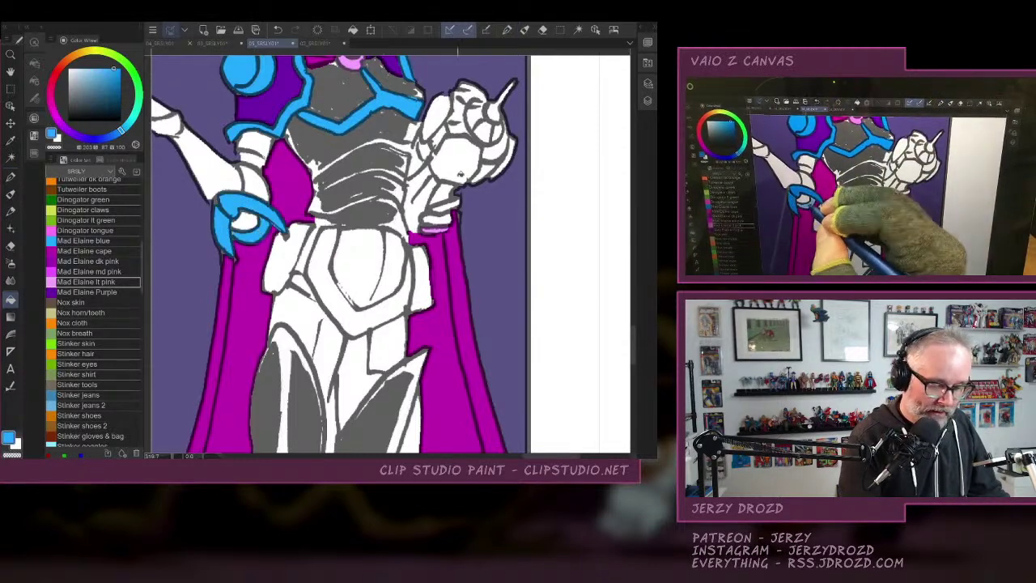
Fill the winged guards on both knees with the same blue, including the outer prong of the far knee.
{"action": "mouse_move", "coordinate": [390, 340]}
{"action": "left_mouse_down"}
{"action": "mouse_move", "coordinate": [429, 318]}
{"action": "mouse_move", "coordinate": [463, 243]}
{"action": "mouse_move", "coordinate": [475, 88]}
{"action": "left_mouse_up"}
{"action": "left_click", "coordinate": [398, 285]}
{"action": "left_click", "coordinate": [387, 316]}
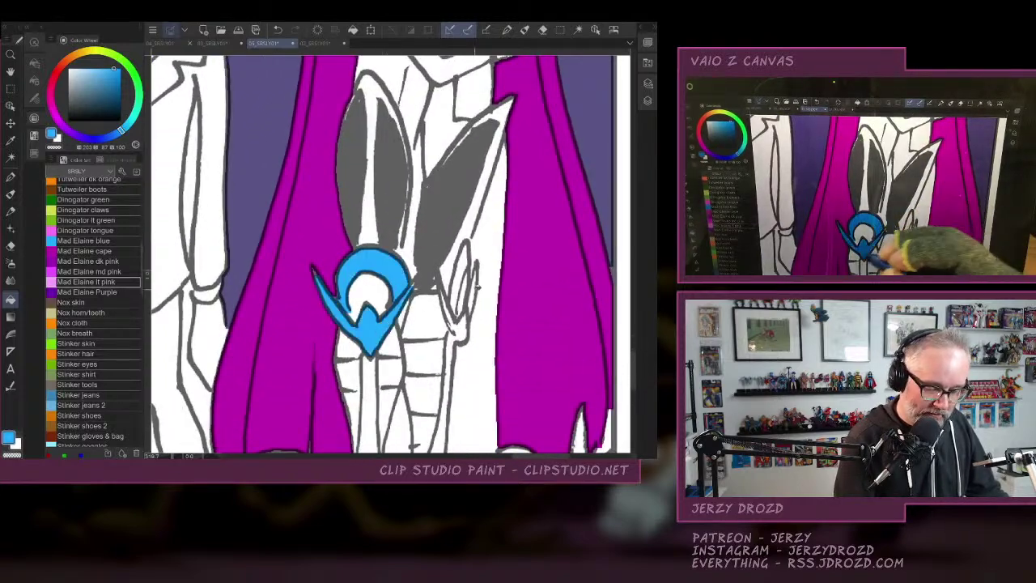
{"action": "left_click", "coordinate": [460, 275]}
{"action": "left_click", "coordinate": [455, 324]}
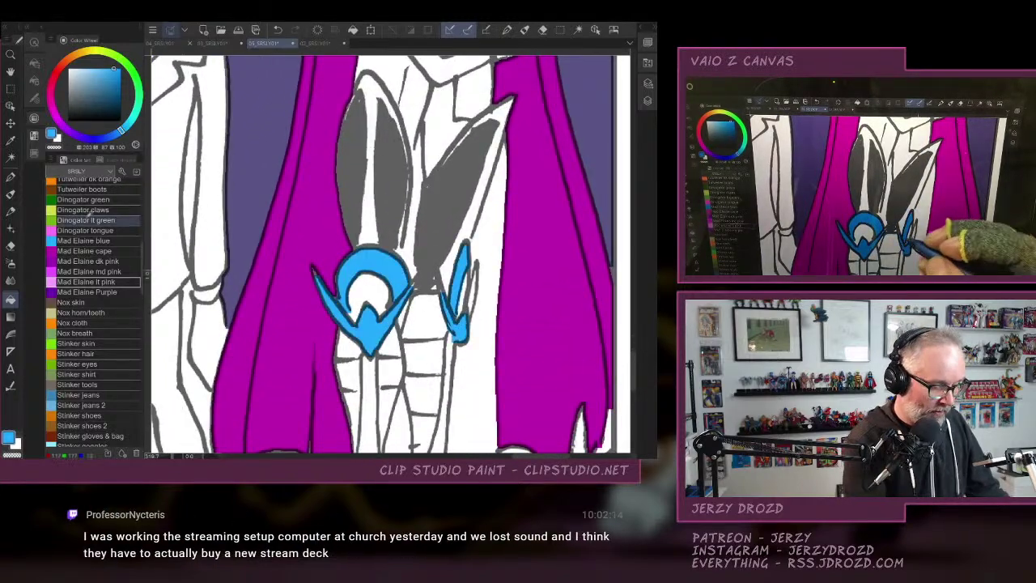
{"action": "key", "text": "p"}
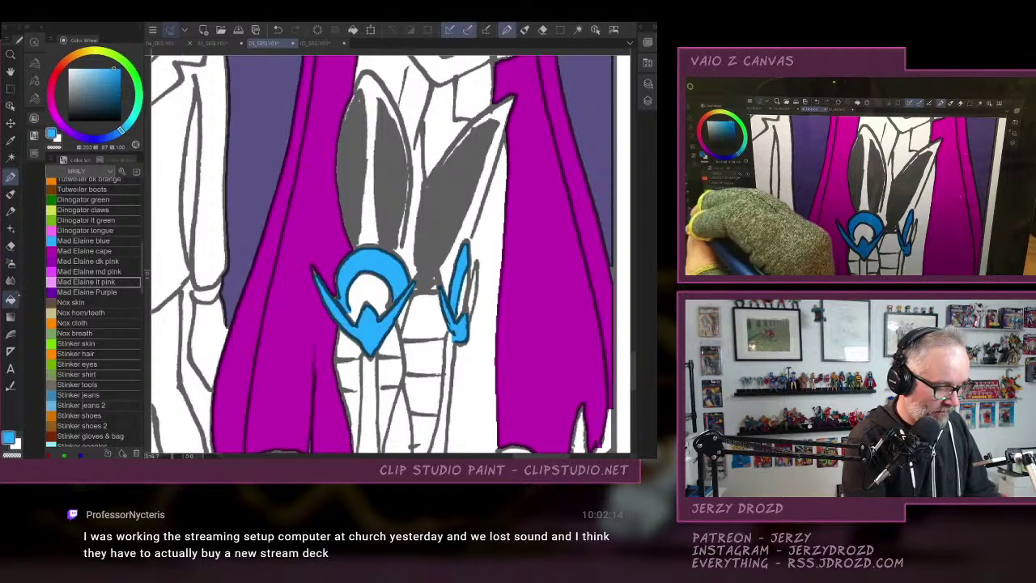
{"action": "left_click", "coordinate": [11, 299]}
{"action": "left_click", "coordinate": [473, 296]}
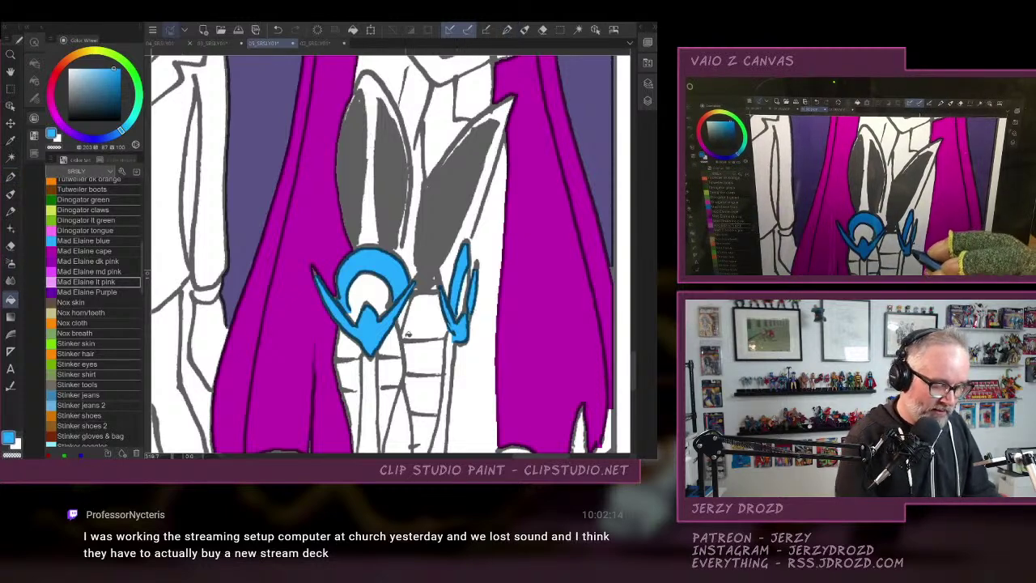
Fill the centers of both knee guards with Mad Elaine lt pink and restore the far guard's inner edge in sampled blue.
{"action": "left_click", "coordinate": [85, 281]}
{"action": "left_click", "coordinate": [369, 295]}
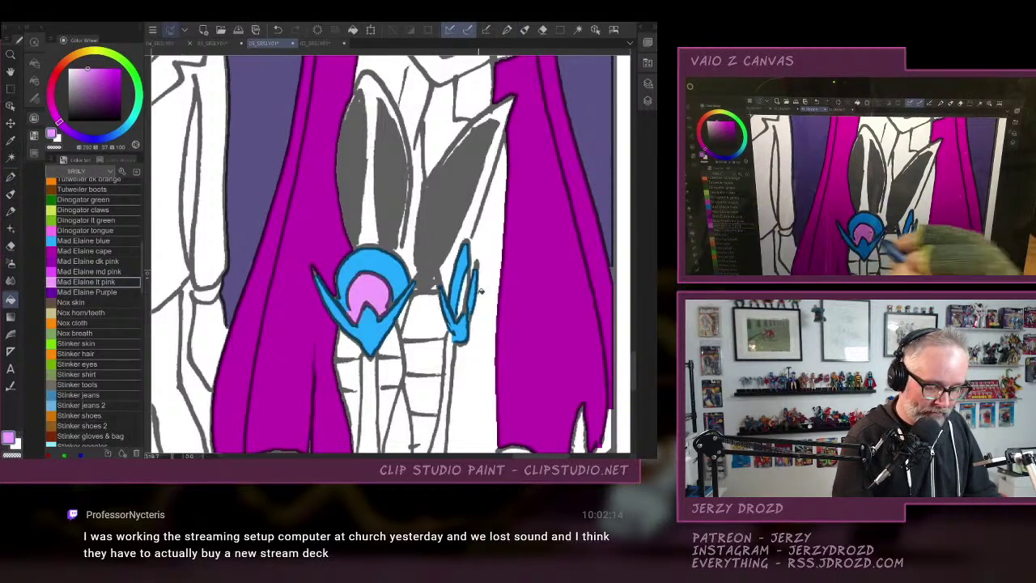
{"action": "left_click", "coordinate": [462, 293]}
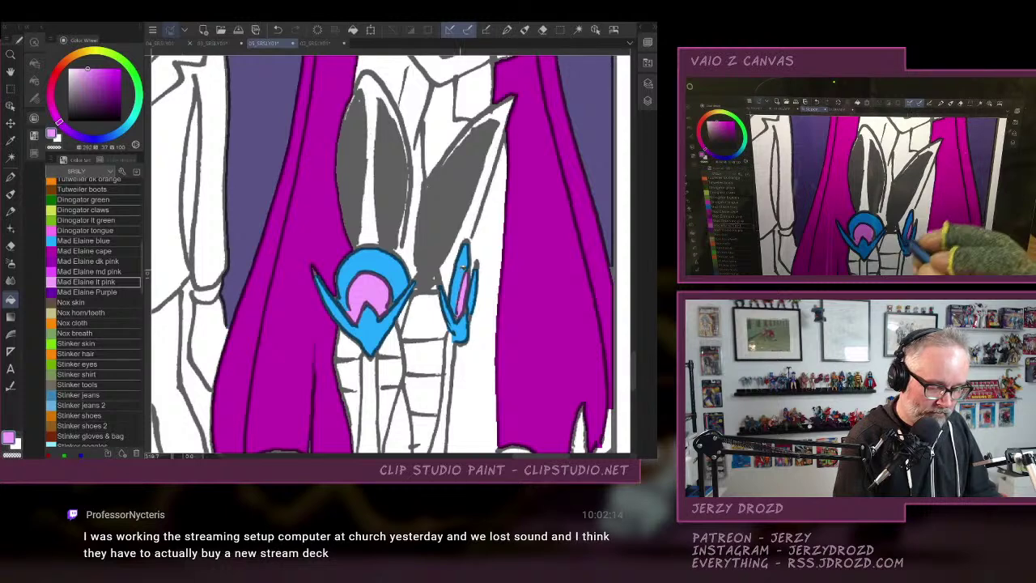
{"action": "left_click", "coordinate": [465, 263], "text": "alt"}
{"action": "left_click", "coordinate": [463, 280]}
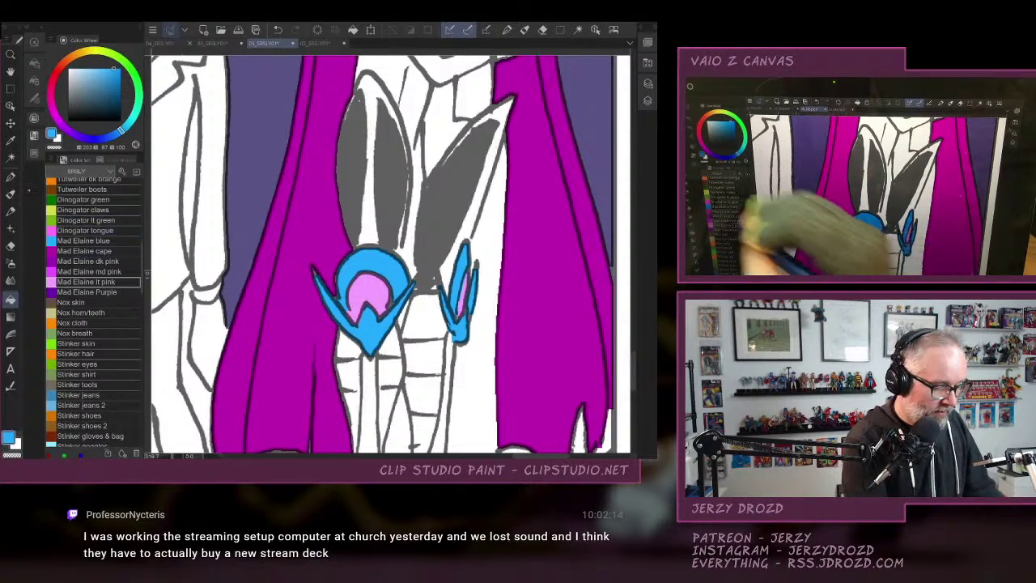
{"action": "left_click", "coordinate": [10, 177]}
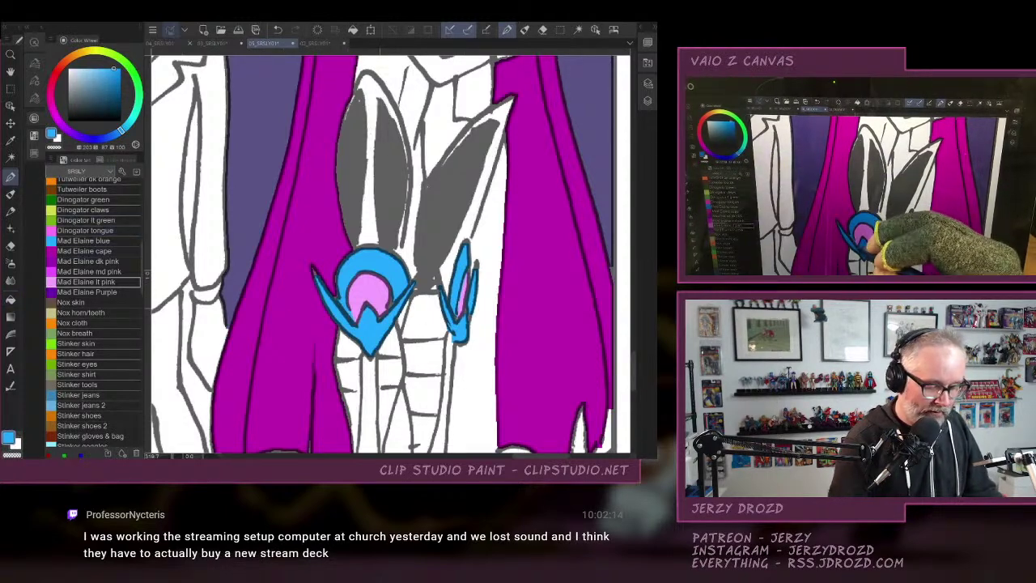
Fill the segmented shin panels on both lower legs with light pink sampled from the knee guard center.
{"action": "left_click_drag", "start_coordinate": [566, 340], "coordinate": [558, 216]}
{"action": "left_click", "coordinate": [361, 162], "text": "alt"}
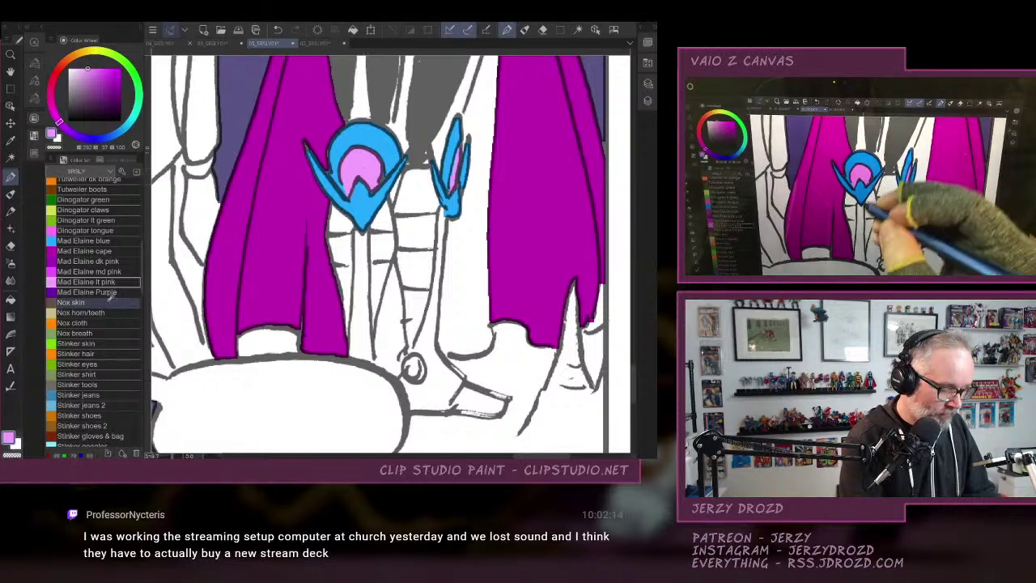
{"action": "left_click", "coordinate": [11, 299]}
{"action": "left_click", "coordinate": [341, 247]}
{"action": "left_click", "coordinate": [347, 287]}
{"action": "left_click", "coordinate": [380, 220]}
{"action": "left_click", "coordinate": [380, 267]}
{"action": "left_click", "coordinate": [418, 203]}
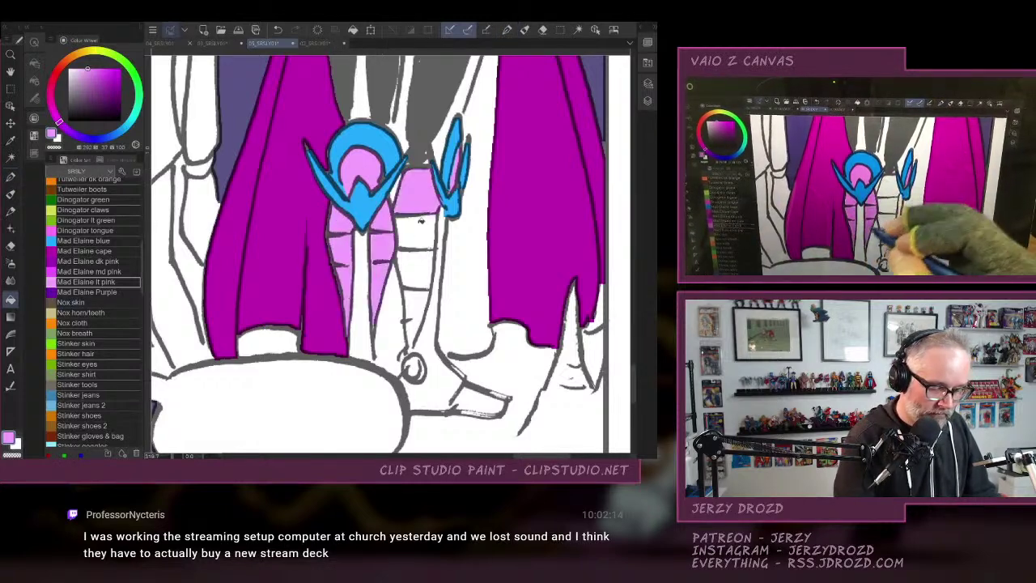
{"action": "left_click", "coordinate": [420, 220]}
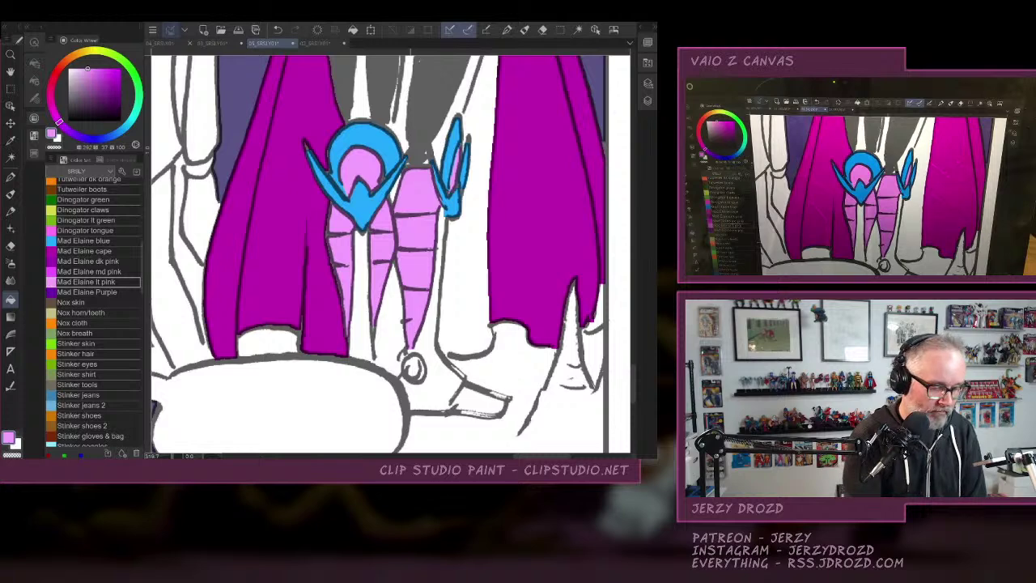
Fill the long shin strips on both legs with Mad Elaine dk pink, penning the open edge at the far ankle.
{"action": "left_click", "coordinate": [87, 260]}
{"action": "left_click", "coordinate": [371, 324]}
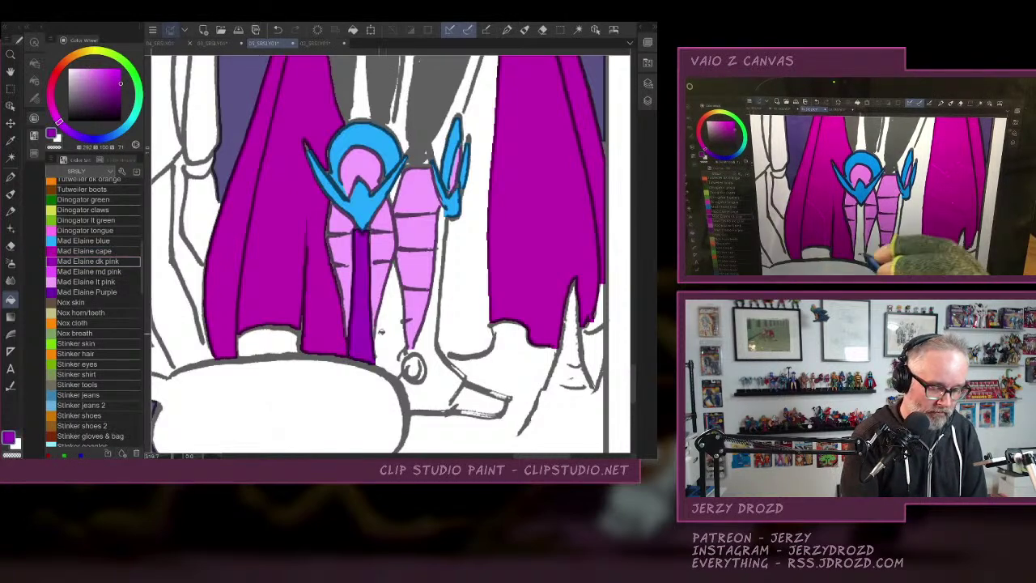
{"action": "left_click", "coordinate": [10, 177]}
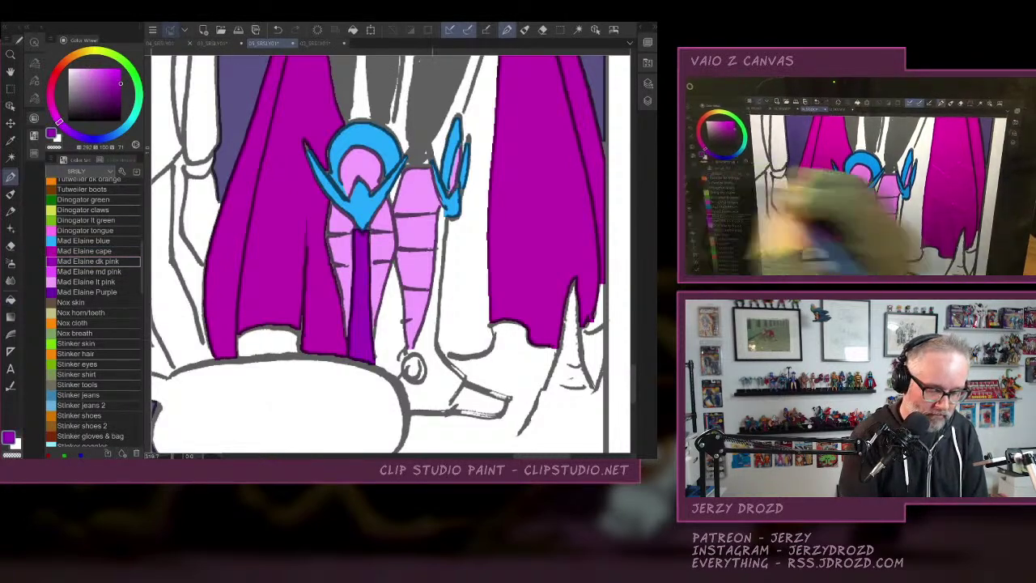
{"action": "left_click_drag", "start_coordinate": [421, 357], "coordinate": [437, 353]}
{"action": "left_click", "coordinate": [11, 300]}
{"action": "left_click", "coordinate": [431, 348]}
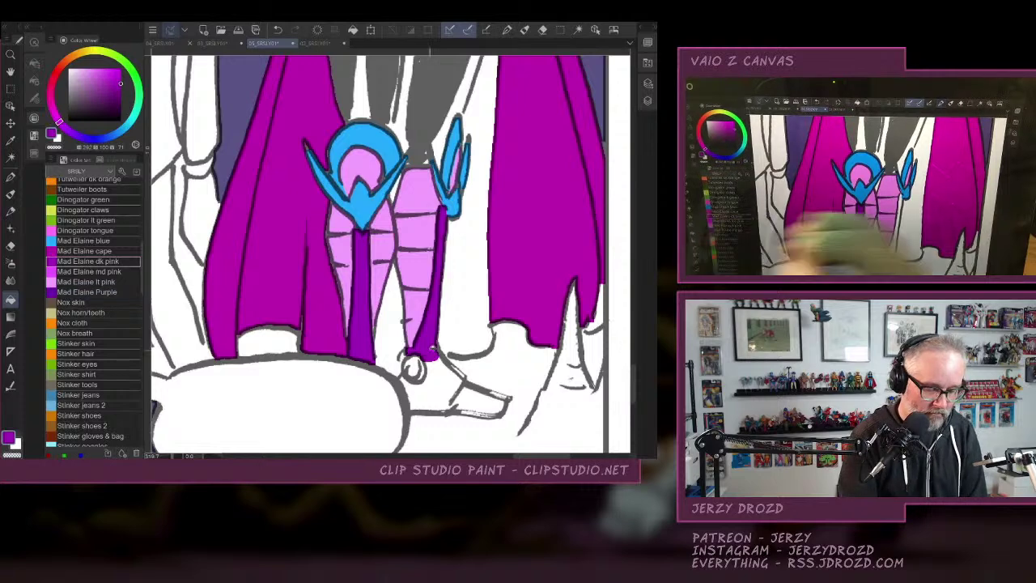
Fill the far foot's boot section with the dark pink sampled from the shin strip above it.
{"action": "left_click", "coordinate": [87, 291]}
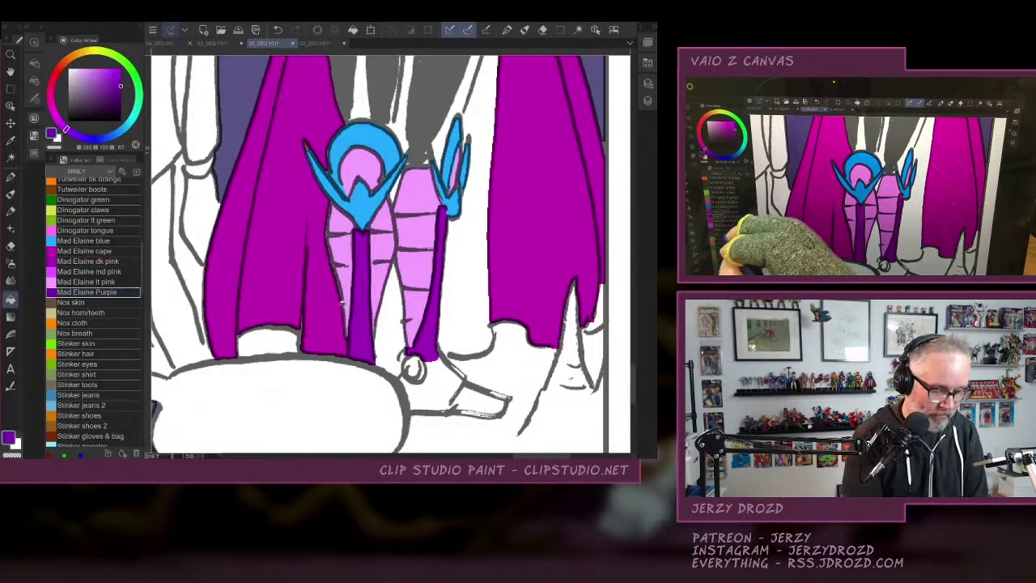
{"action": "left_click", "coordinate": [441, 375]}
{"action": "left_click", "coordinate": [432, 338], "text": "alt"}
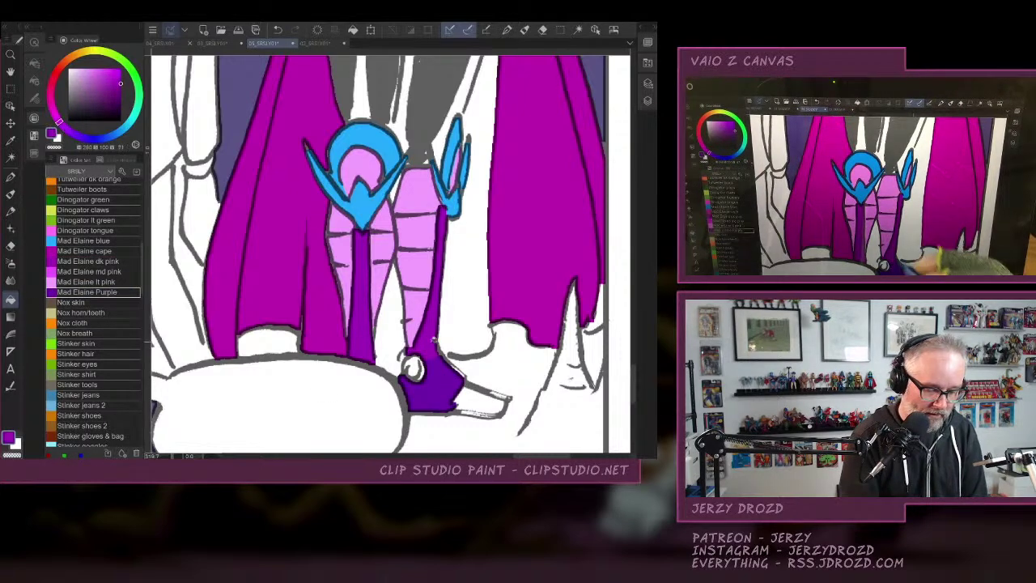
{"action": "left_click", "coordinate": [444, 361]}
Fill the far foot's ankle disc and toe with light pink sampled from the shin panels.
{"action": "left_click", "coordinate": [418, 266], "text": "alt"}
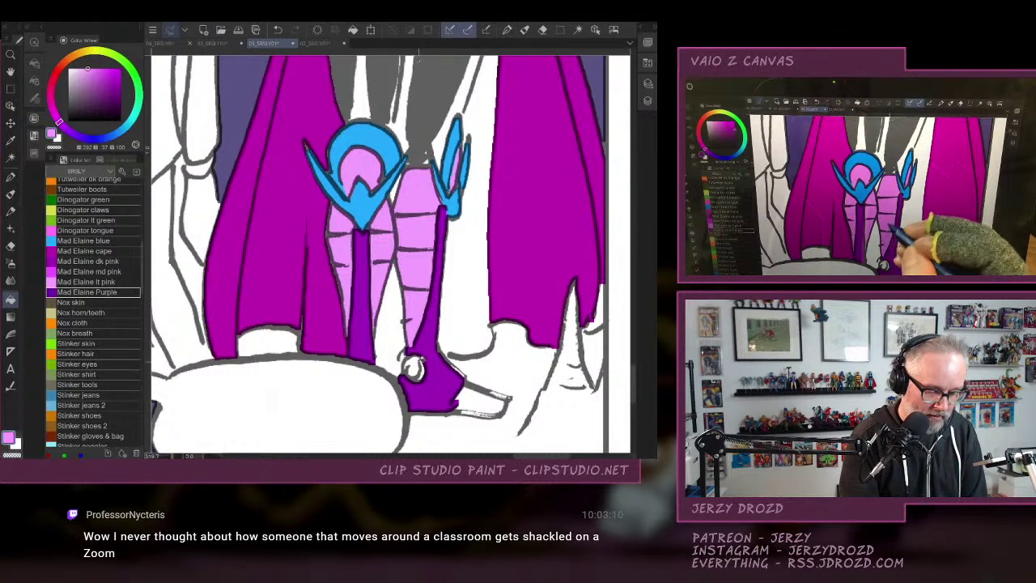
{"action": "left_click", "coordinate": [414, 369]}
{"action": "left_click", "coordinate": [483, 398]}
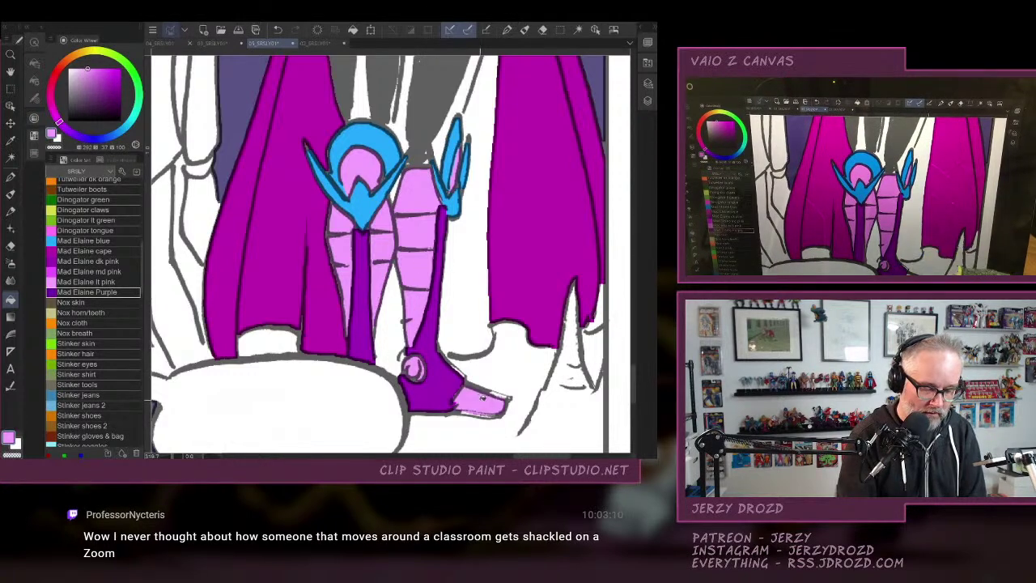
{"action": "key", "text": "p"}
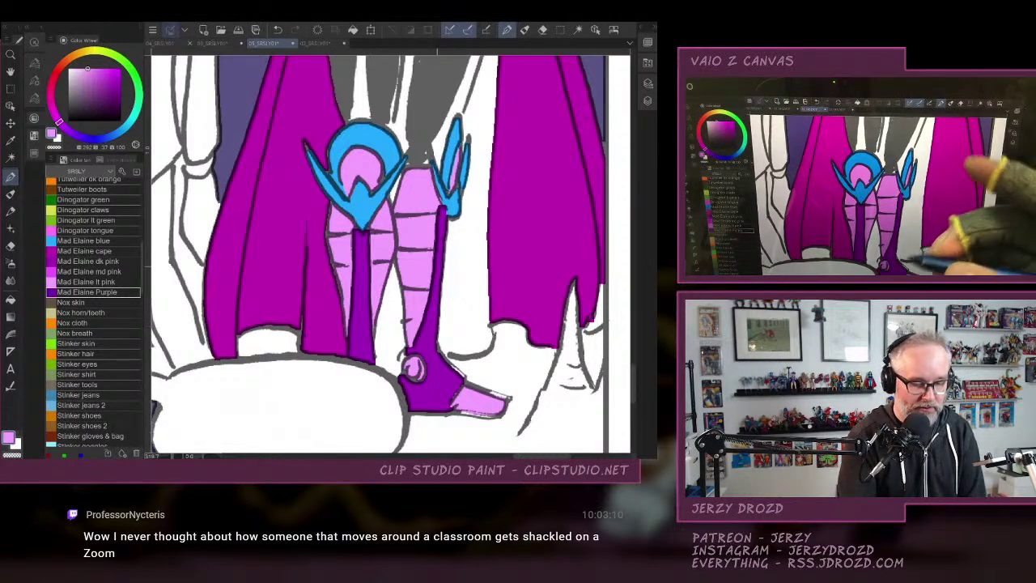
{"action": "key", "text": "g"}
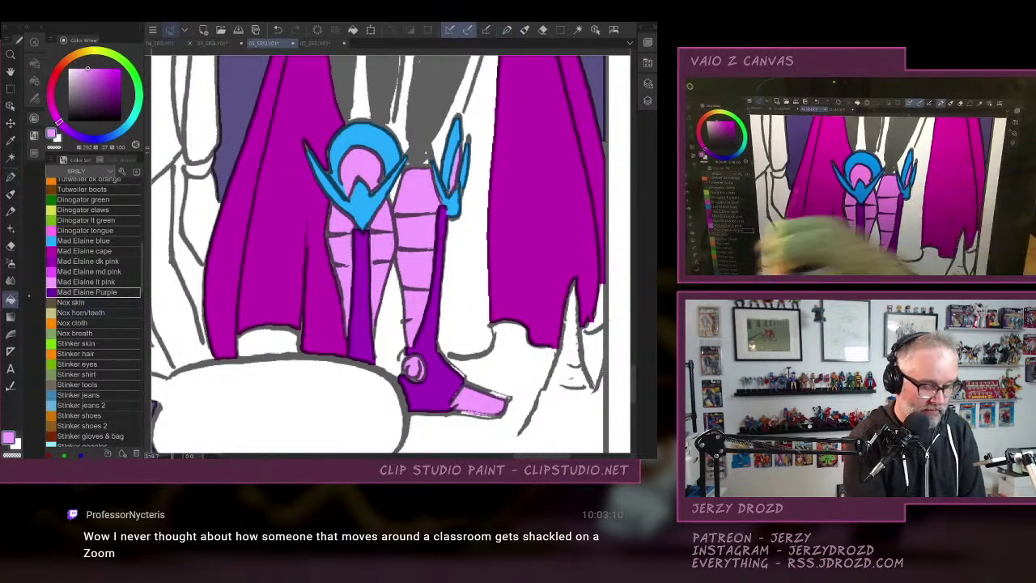
Touch up the far knee guard's center and inner edge using sampled light pink and blue.
{"action": "left_click", "coordinate": [455, 178]}
{"action": "left_click", "coordinate": [450, 161], "text": "alt"}
{"action": "left_click", "coordinate": [452, 168]}
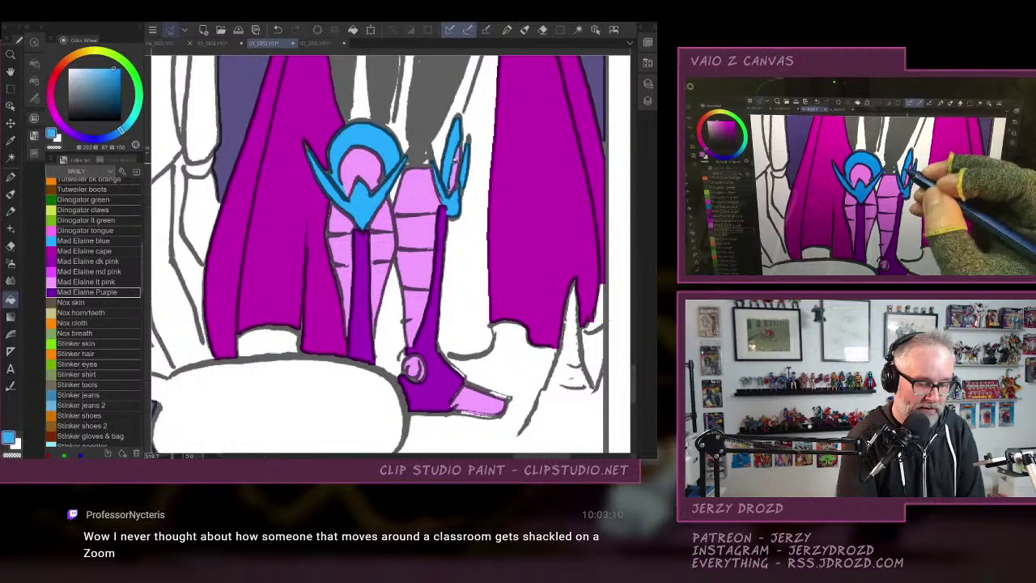
{"action": "left_click", "coordinate": [11, 176]}
{"action": "left_click", "coordinate": [429, 174], "text": "alt"}
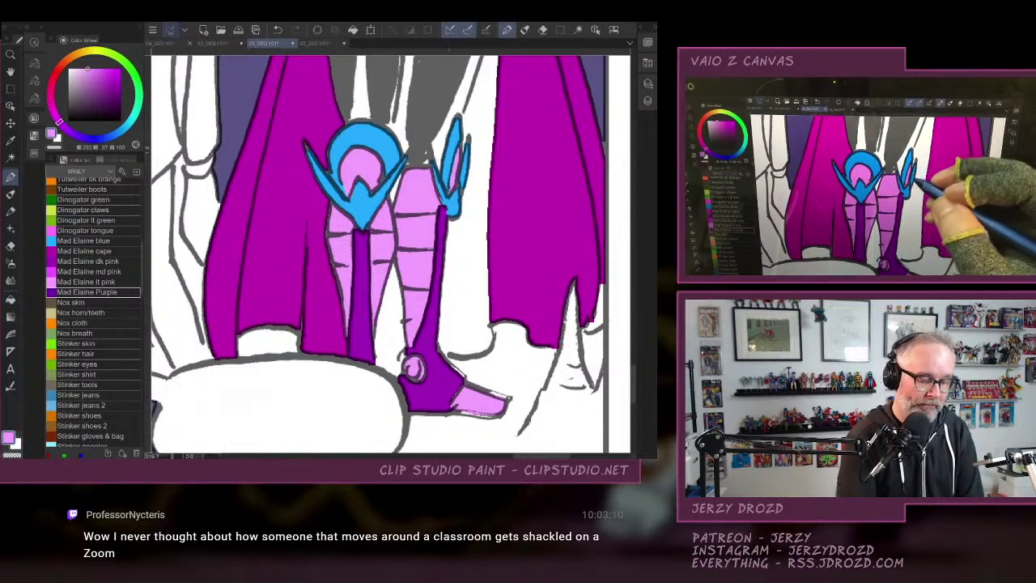
{"action": "left_click", "coordinate": [449, 188], "text": "alt"}
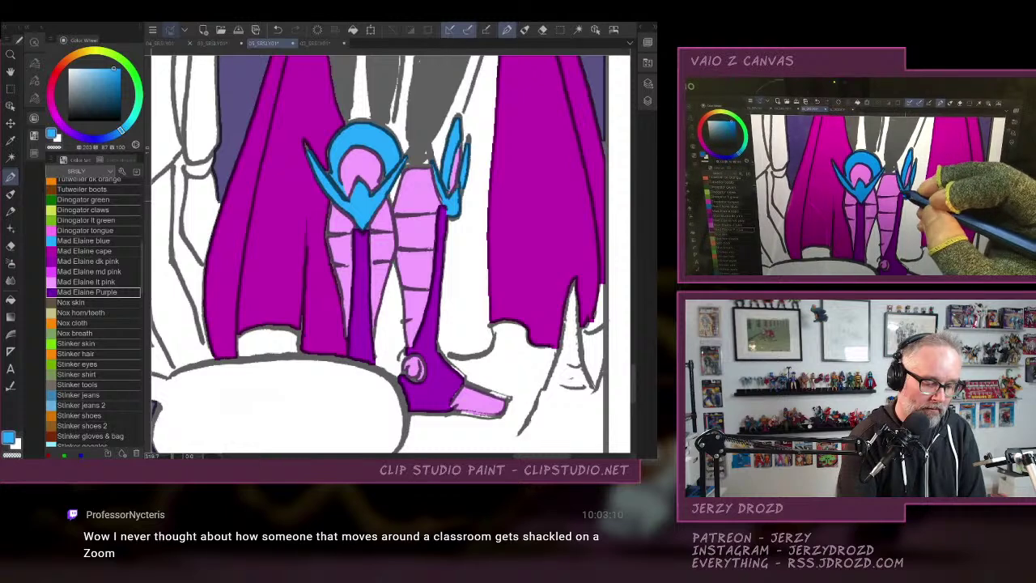
Fill the hip panels between the waist armor and both thighs with Mad Elaine lt pink.
{"action": "left_click_drag", "start_coordinate": [448, 208], "coordinate": [429, 396]}
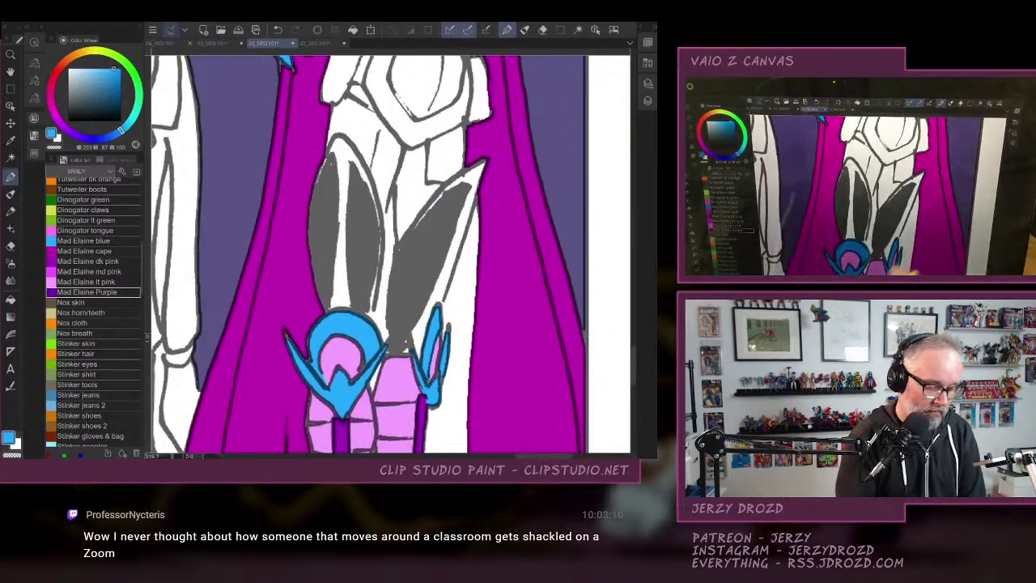
{"action": "left_click", "coordinate": [86, 281]}
{"action": "key", "text": "g"}
{"action": "left_click", "coordinate": [387, 165]}
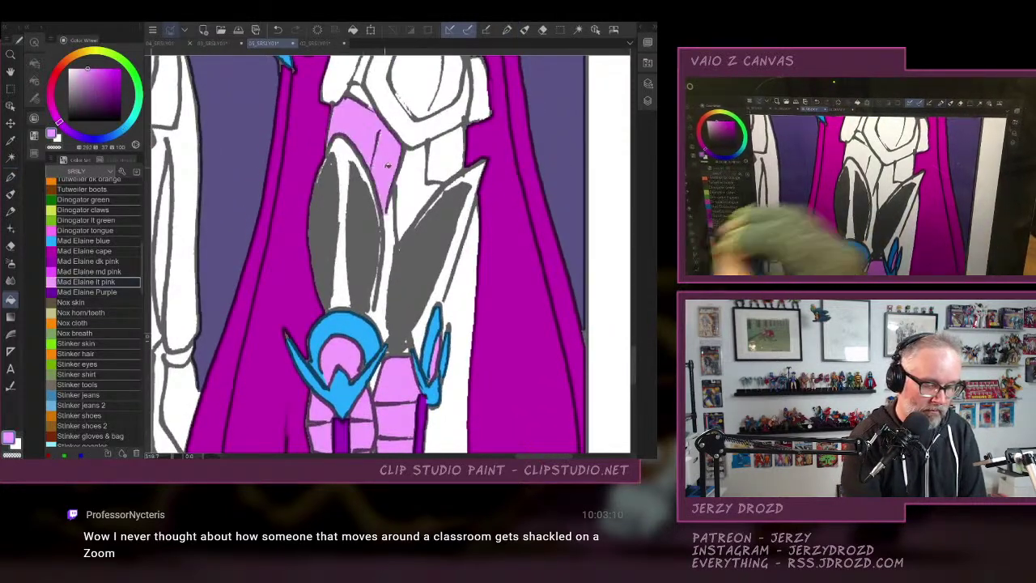
{"action": "left_click", "coordinate": [419, 185]}
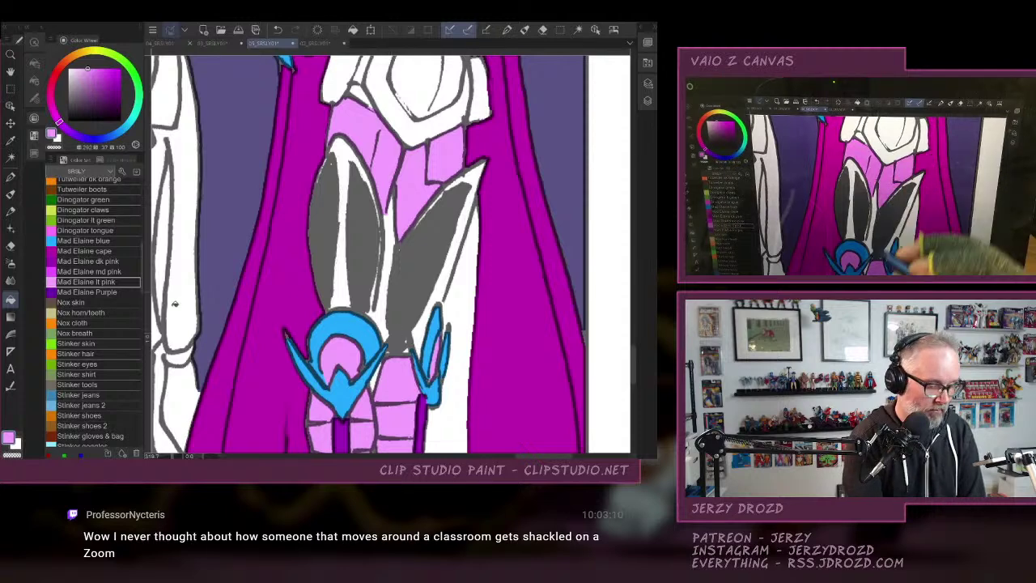
Pen the near thigh guard's rim and white center strip in Mad Elaine dk pink.
{"action": "left_click", "coordinate": [87, 261]}
{"action": "key", "text": "p"}
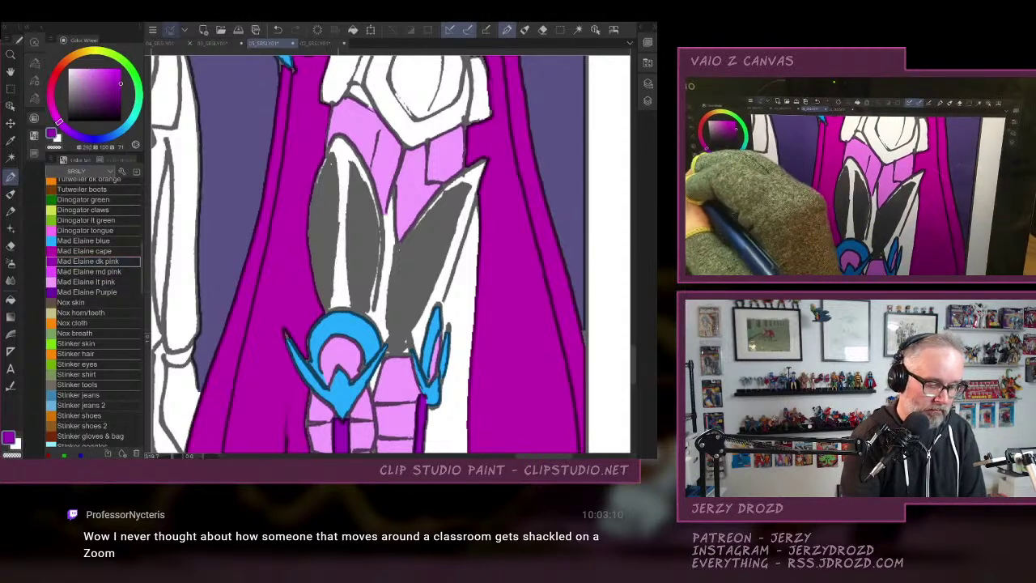
{"action": "left_click_drag", "start_coordinate": [334, 143], "coordinate": [322, 170]}
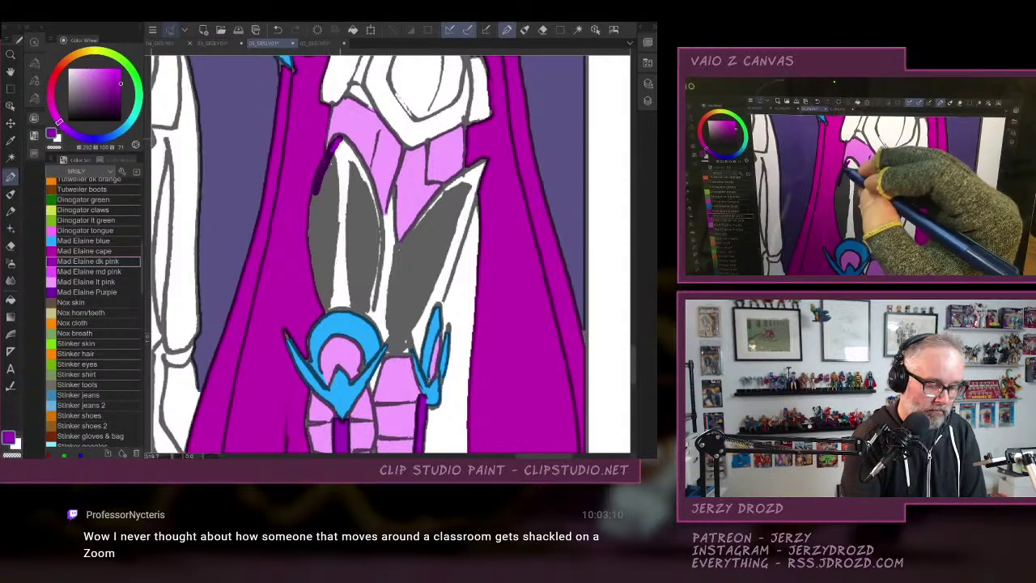
{"action": "mouse_move", "coordinate": [340, 136]}
{"action": "left_mouse_down"}
{"action": "mouse_move", "coordinate": [377, 214]}
{"action": "mouse_move", "coordinate": [381, 279]}
{"action": "mouse_move", "coordinate": [382, 248]}
{"action": "left_mouse_up"}
{"action": "left_click_drag", "start_coordinate": [370, 317], "coordinate": [382, 221]}
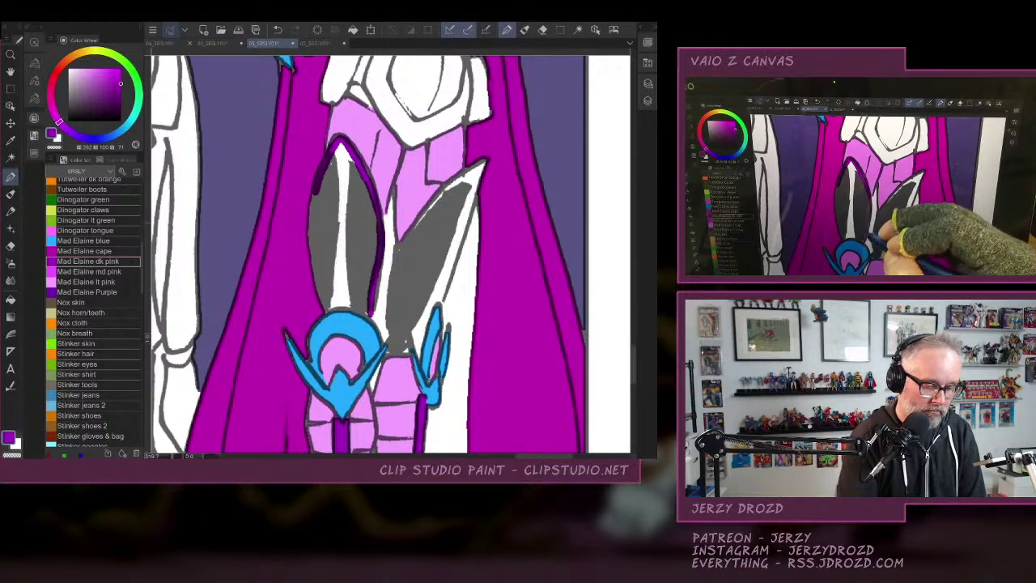
{"action": "mouse_move", "coordinate": [343, 145]}
{"action": "left_mouse_down"}
{"action": "mouse_move", "coordinate": [330, 172]}
{"action": "mouse_move", "coordinate": [348, 156]}
{"action": "mouse_move", "coordinate": [333, 278]}
{"action": "mouse_move", "coordinate": [343, 291]}
{"action": "mouse_move", "coordinate": [332, 304]}
{"action": "mouse_move", "coordinate": [357, 283]}
{"action": "mouse_move", "coordinate": [355, 307]}
{"action": "mouse_move", "coordinate": [370, 276]}
{"action": "left_mouse_up"}
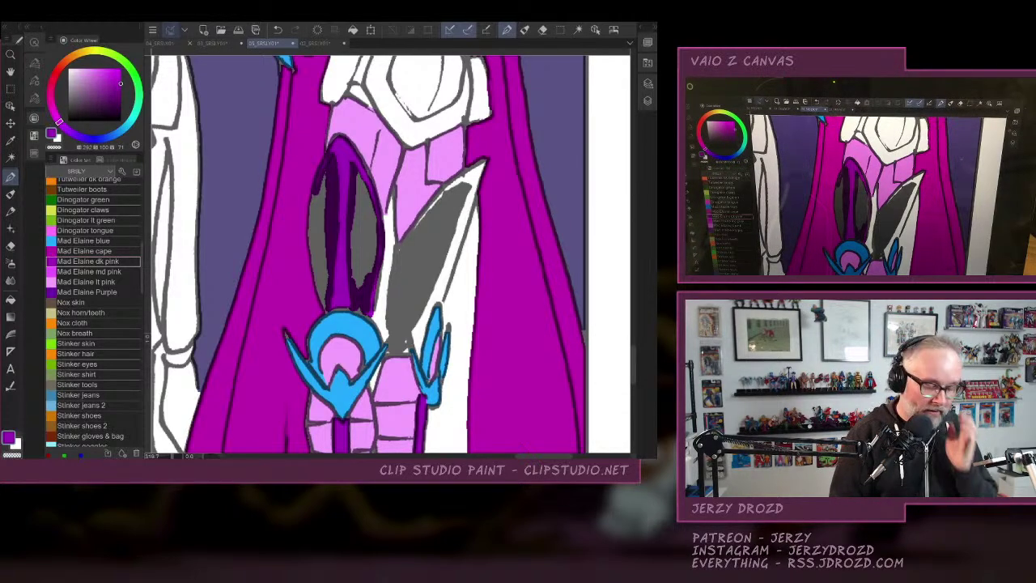
Pen the far thigh guard in the same dark pink, from its pointed tip down to the knee.
{"action": "left_click_drag", "start_coordinate": [399, 253], "coordinate": [465, 176]}
{"action": "mouse_move", "coordinate": [429, 205]}
{"action": "left_mouse_down"}
{"action": "mouse_move", "coordinate": [481, 166]}
{"action": "mouse_move", "coordinate": [457, 221]}
{"action": "left_mouse_up"}
{"action": "left_click_drag", "start_coordinate": [471, 177], "coordinate": [445, 270]}
{"action": "mouse_move", "coordinate": [458, 202]}
{"action": "left_mouse_down"}
{"action": "mouse_move", "coordinate": [434, 262]}
{"action": "mouse_move", "coordinate": [409, 252]}
{"action": "mouse_move", "coordinate": [412, 300]}
{"action": "left_mouse_up"}
{"action": "left_click_drag", "start_coordinate": [449, 270], "coordinate": [431, 298]}
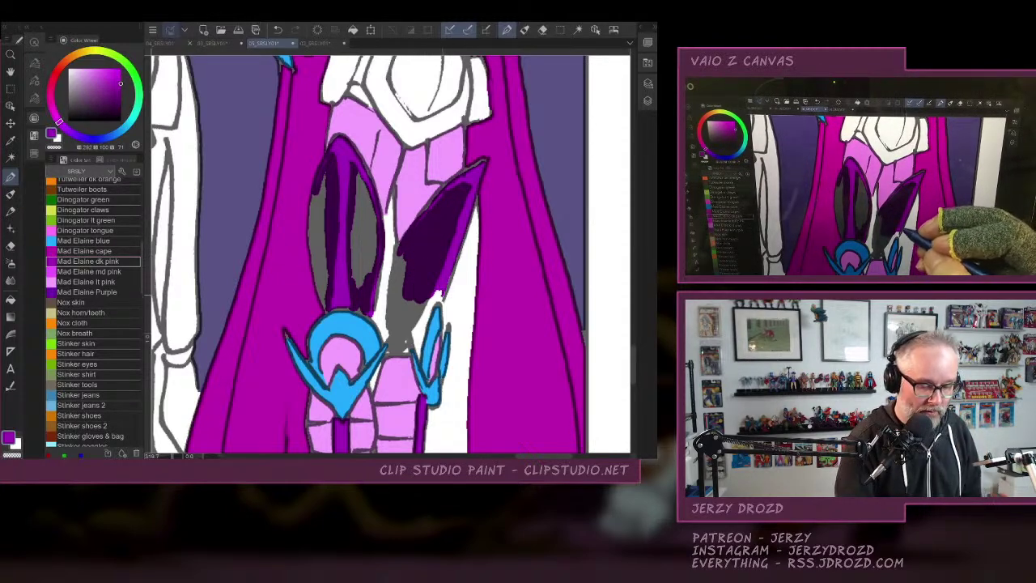
{"action": "mouse_move", "coordinate": [435, 297]}
{"action": "left_mouse_down"}
{"action": "mouse_move", "coordinate": [412, 337]}
{"action": "mouse_move", "coordinate": [420, 358]}
{"action": "mouse_move", "coordinate": [398, 353]}
{"action": "left_mouse_up"}
{"action": "left_click_drag", "start_coordinate": [415, 301], "coordinate": [401, 325]}
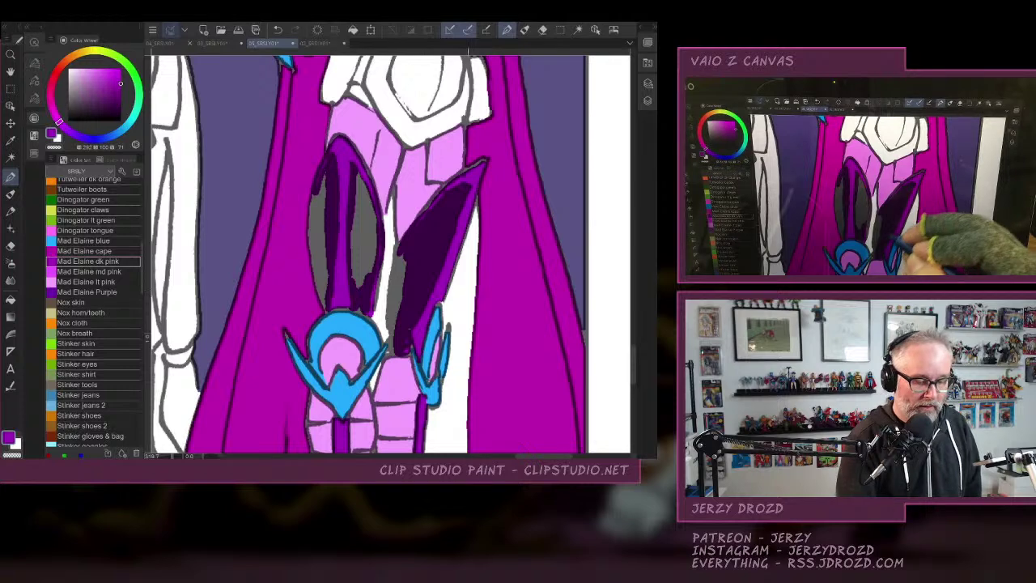
Fill the open cape areas beside and between the legs with magenta sampled from the cape.
{"action": "left_click", "coordinate": [10, 299]}
{"action": "left_click", "coordinate": [488, 292], "text": "alt"}
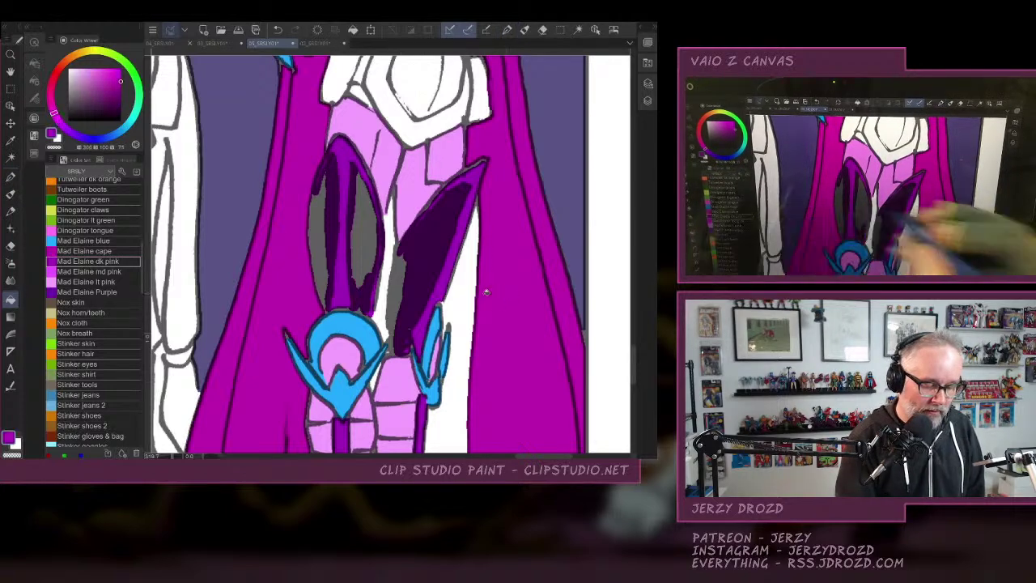
{"action": "left_click", "coordinate": [463, 292]}
{"action": "left_click", "coordinate": [394, 260]}
{"action": "left_click_drag", "start_coordinate": [443, 333], "coordinate": [429, 251]}
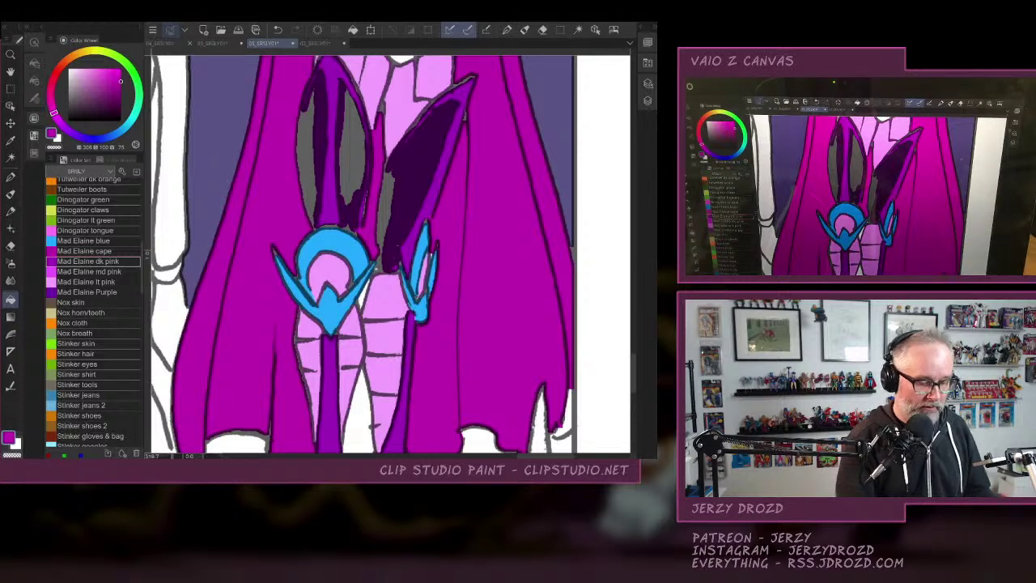
{"action": "left_click", "coordinate": [366, 412]}
Fill the ground and spikes around the far foot with the muted purple sampled from the background.
{"action": "left_click_drag", "start_coordinate": [485, 347], "coordinate": [431, 347]}
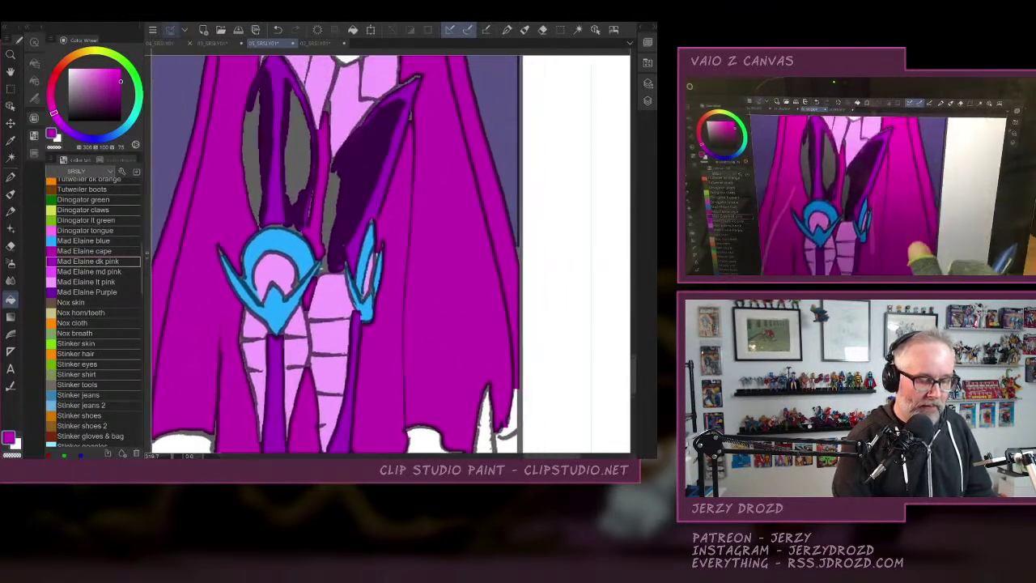
{"action": "left_click_drag", "start_coordinate": [486, 267], "coordinate": [415, 293]}
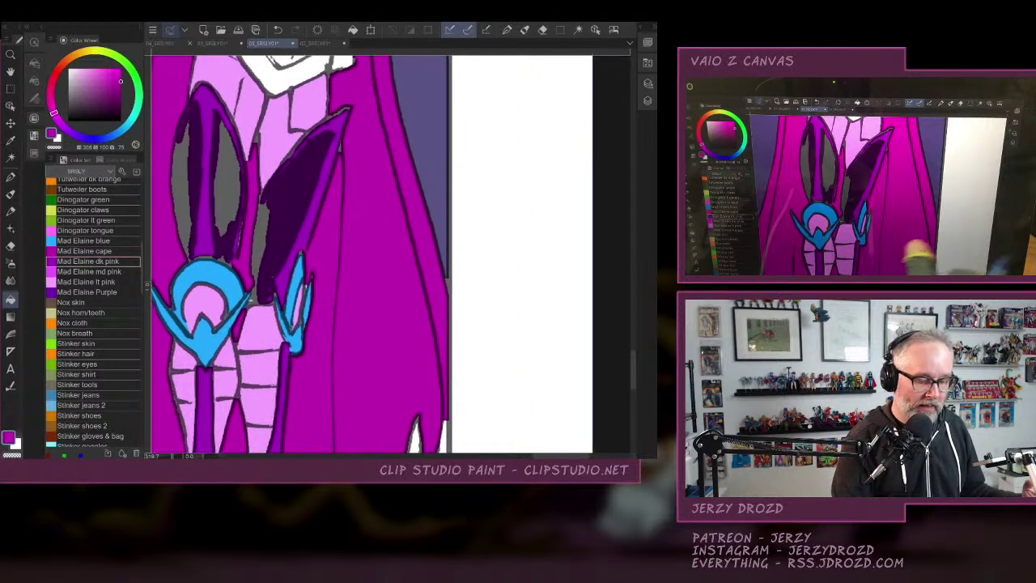
{"action": "left_click", "coordinate": [441, 134], "text": "alt"}
{"action": "left_click_drag", "start_coordinate": [443, 162], "coordinate": [458, 114]}
{"action": "left_click_drag", "start_coordinate": [437, 356], "coordinate": [504, 132]}
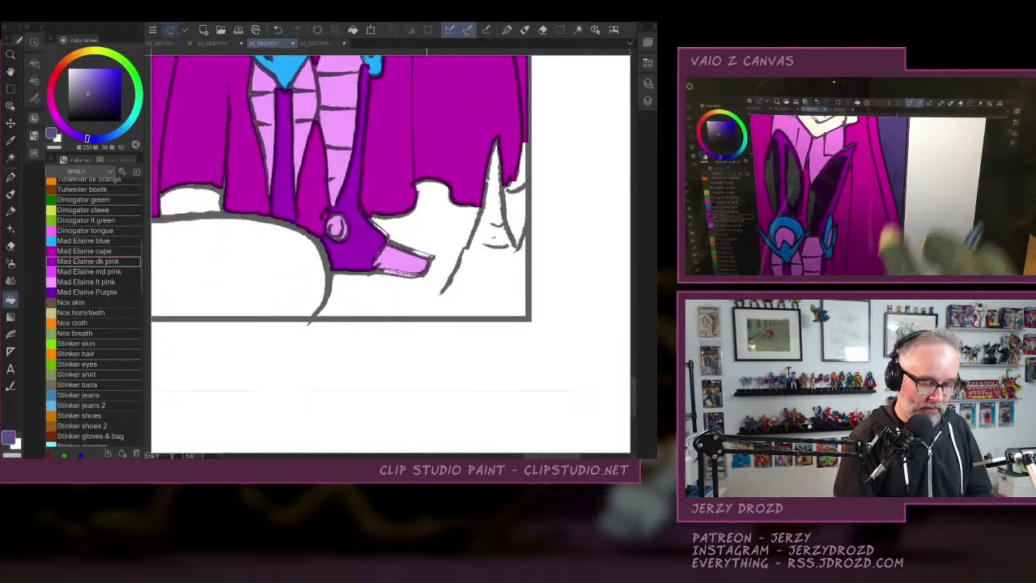
{"action": "left_click", "coordinate": [472, 289]}
{"action": "left_click", "coordinate": [520, 211]}
{"action": "left_click", "coordinate": [526, 176]}
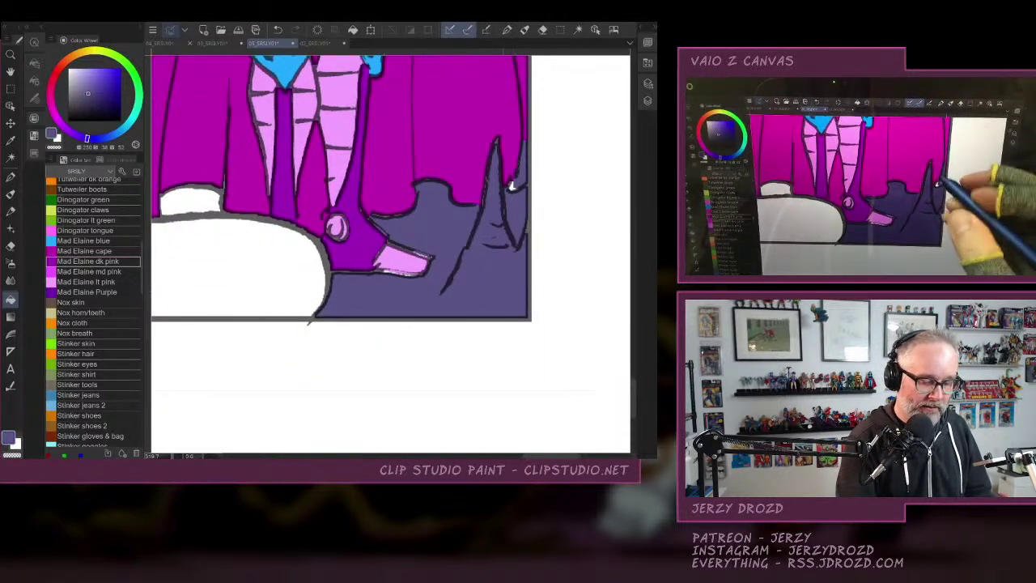
Fill the leftover cape gaps beside the spike and at the hem above the rounded shape with sampled cape magenta.
{"action": "left_click", "coordinate": [512, 185], "text": "alt"}
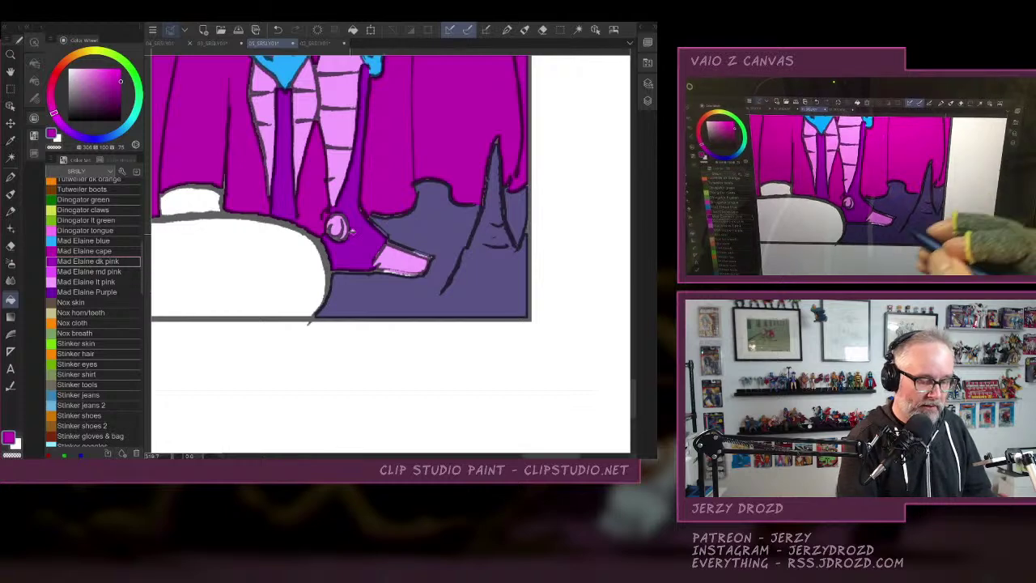
{"action": "left_click", "coordinate": [203, 198]}
Fill the background gaps around and between the coated figure's legs with the sampled muted purple.
{"action": "left_click_drag", "start_coordinate": [203, 200], "coordinate": [536, 223]}
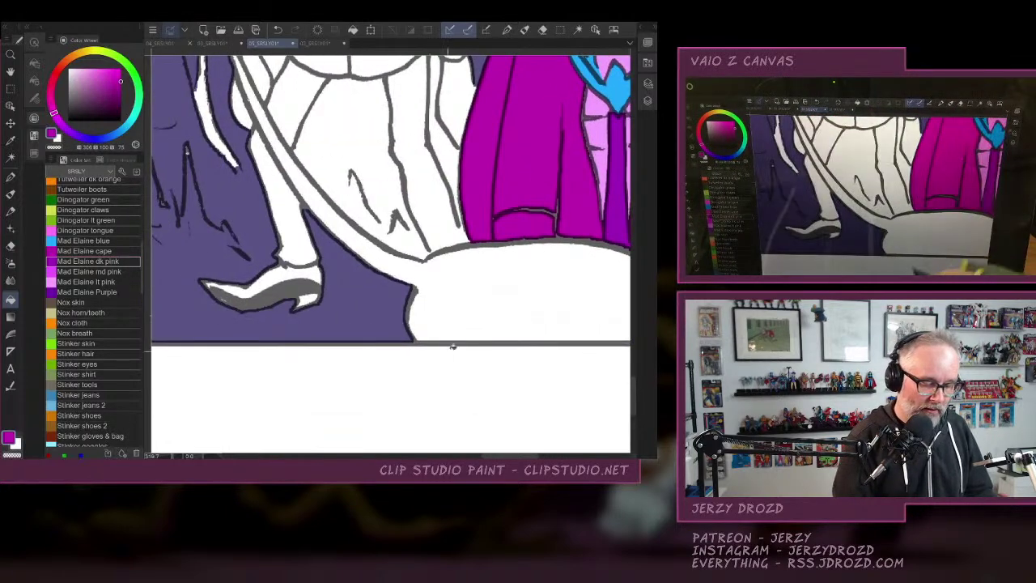
{"action": "left_click", "coordinate": [495, 305], "text": "alt"}
{"action": "left_click", "coordinate": [478, 286]}
{"action": "left_click", "coordinate": [245, 194], "text": "alt"}
{"action": "left_click", "coordinate": [214, 122]}
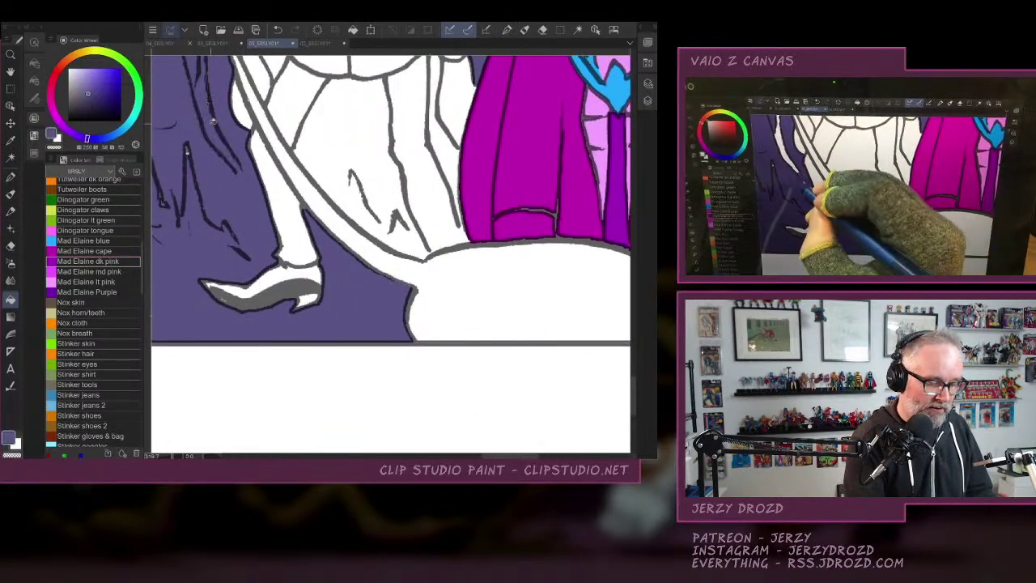
{"action": "left_click", "coordinate": [346, 133]}
{"action": "left_click", "coordinate": [446, 147]}
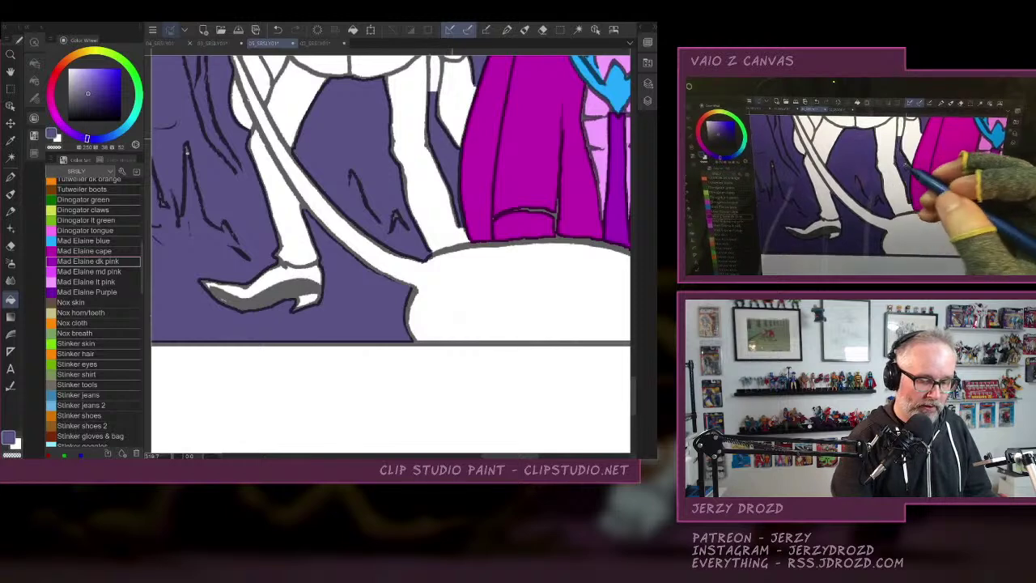
Fill the gaps between the coated figure's arms and torso, including beside the wrist, with the background purple.
{"action": "left_click_drag", "start_coordinate": [185, 149], "coordinate": [166, 328]}
{"action": "left_click", "coordinate": [415, 243]}
{"action": "left_click", "coordinate": [259, 145]}
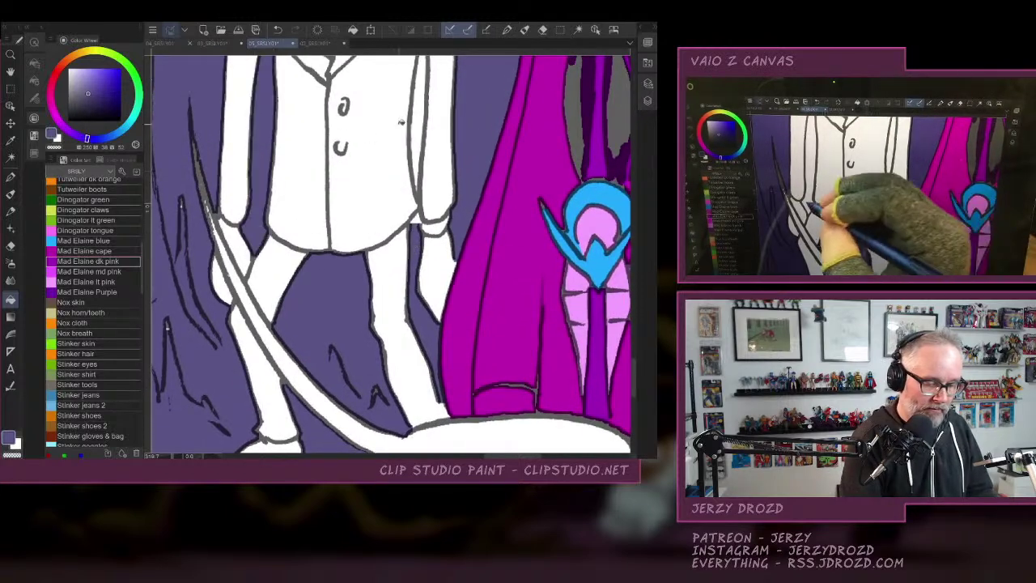
{"action": "left_click", "coordinate": [419, 121]}
{"action": "left_click", "coordinate": [418, 219]}
{"action": "mouse_move", "coordinate": [419, 221]}
{"action": "left_mouse_down"}
{"action": "mouse_move", "coordinate": [400, 427]}
{"action": "mouse_move", "coordinate": [404, 263]}
{"action": "left_mouse_up"}
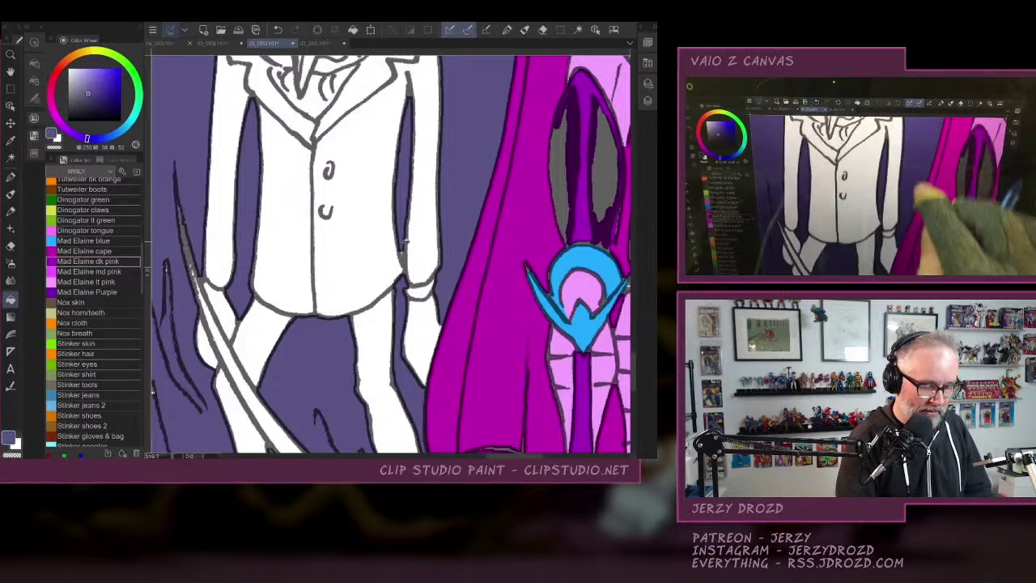
{"action": "left_click", "coordinate": [11, 175]}
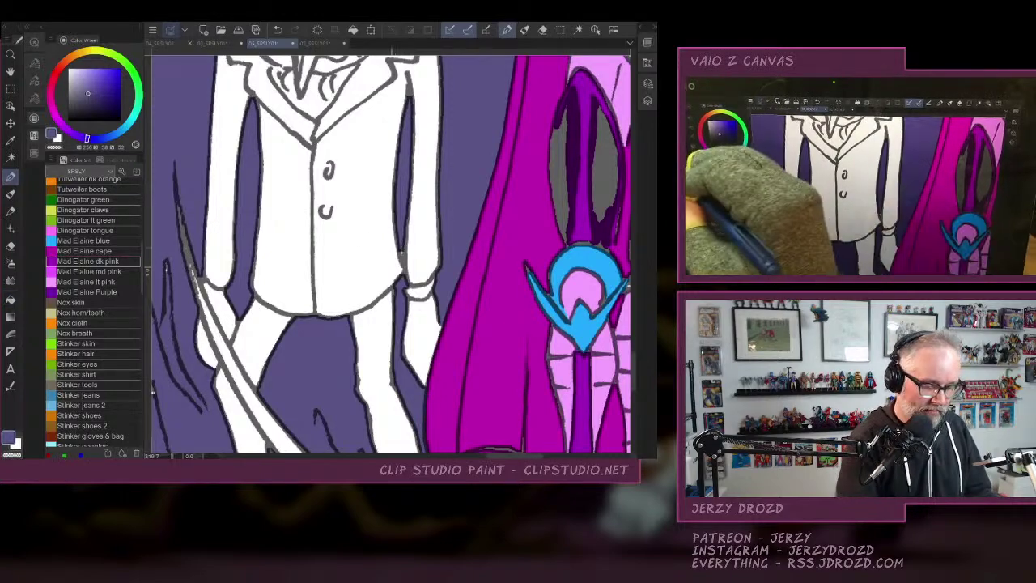
{"action": "scroll", "coordinate": [391, 255], "scroll_direction": "down", "scroll_amount": 5}
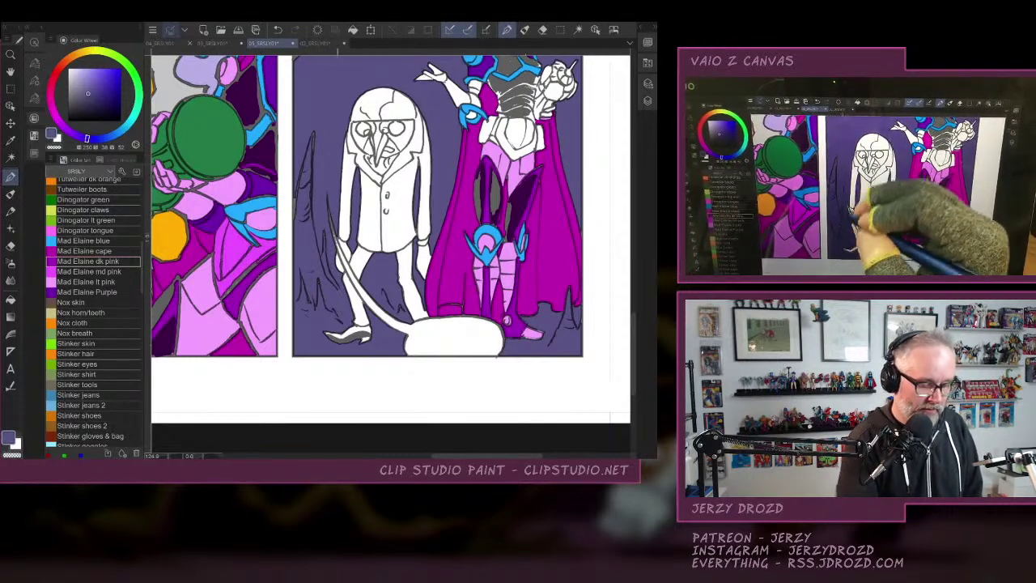
{"action": "scroll", "coordinate": [404, 306], "scroll_direction": "up", "scroll_amount": 3}
{"action": "key", "text": "x"}
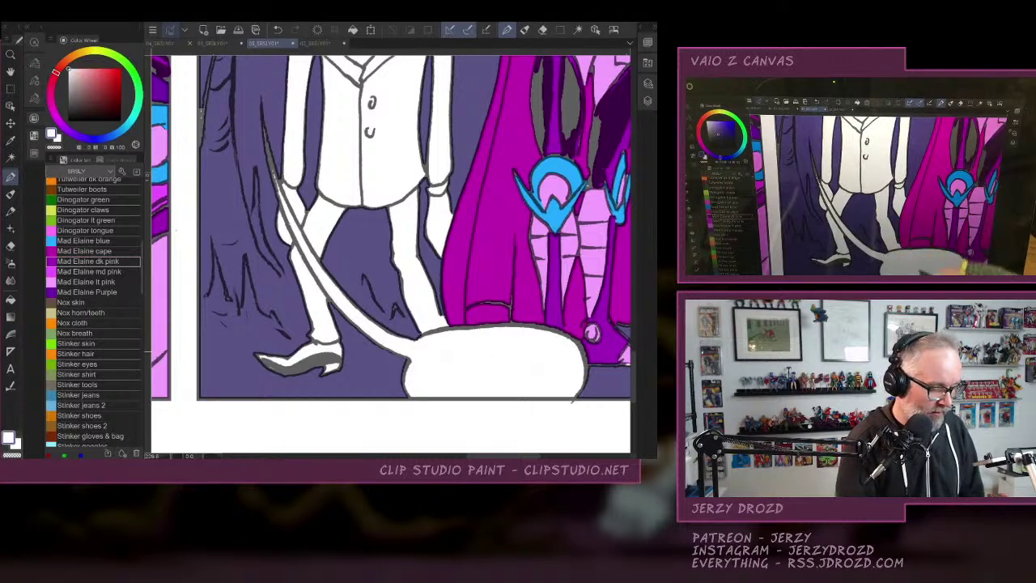
{"action": "left_click", "coordinate": [10, 299]}
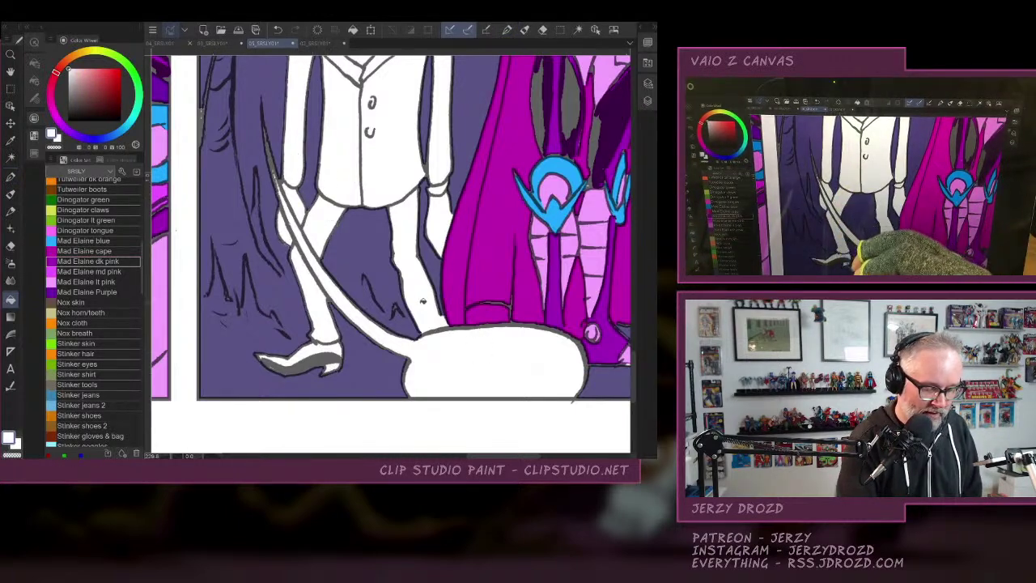
{"action": "left_click", "coordinate": [431, 217]}
{"action": "left_click_drag", "start_coordinate": [396, 162], "coordinate": [415, 329]}
{"action": "left_click", "coordinate": [376, 100]}
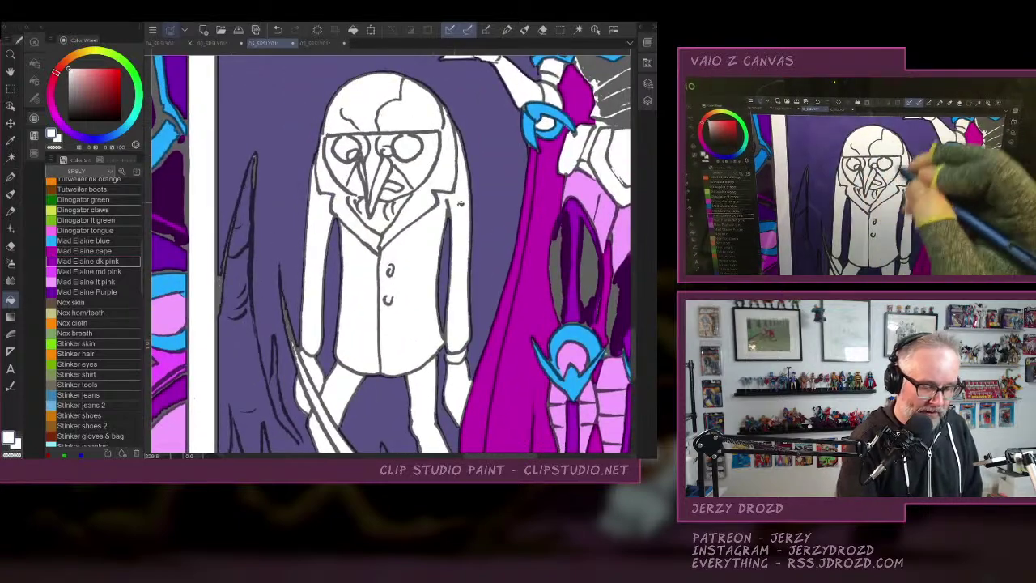
Sample the light gray from the large figure in the neighboring panel and fill both parts of the coated figure's bald head.
{"action": "left_click_drag", "start_coordinate": [304, 218], "coordinate": [581, 209]}
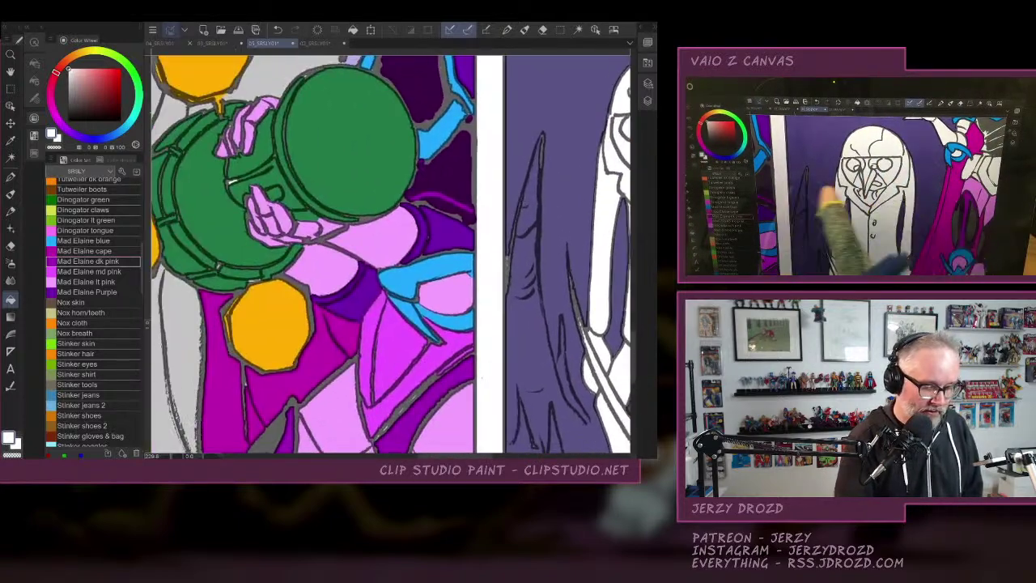
{"action": "left_click_drag", "start_coordinate": [353, 186], "coordinate": [615, 191]}
{"action": "left_click", "coordinate": [292, 281], "text": "alt"}
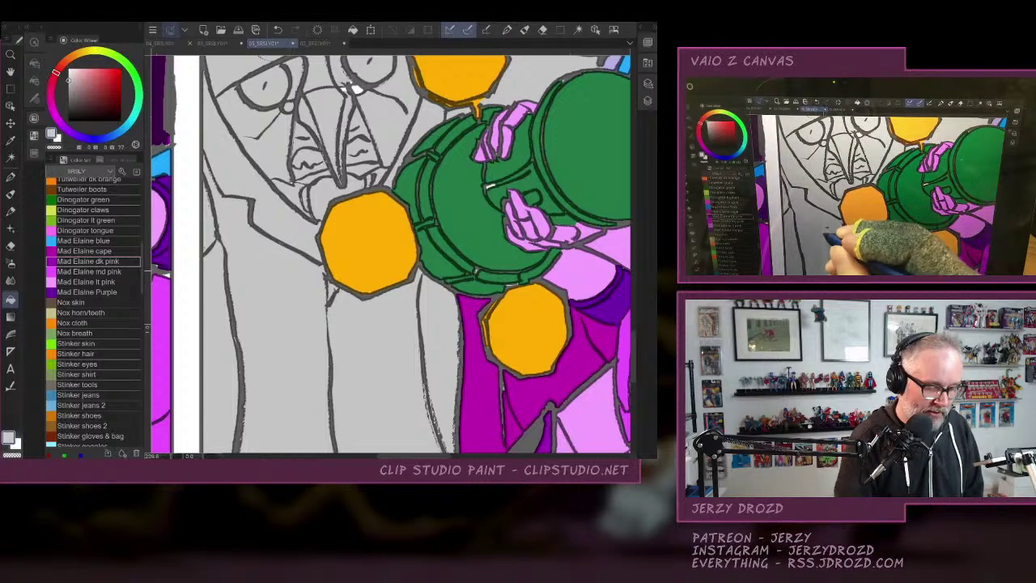
{"action": "left_click_drag", "start_coordinate": [599, 267], "coordinate": [57, 316]}
{"action": "left_click", "coordinate": [411, 134]}
{"action": "left_click", "coordinate": [364, 139]}
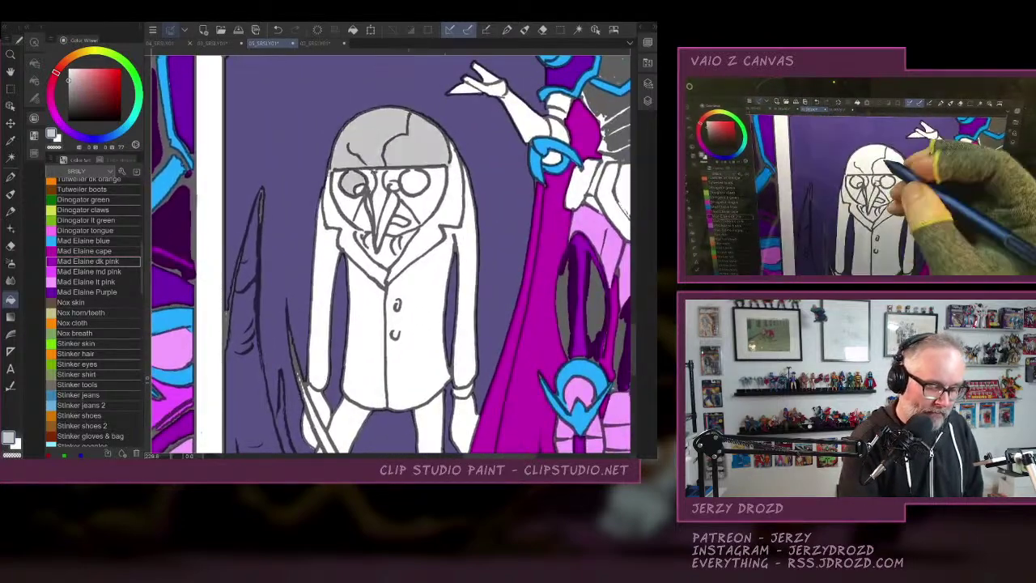
Fill the coated figure's first eye lens, the cheek beneath it and the nose area with the sampled light gray.
{"action": "left_click", "coordinate": [348, 198]}
{"action": "left_click", "coordinate": [373, 178]}
{"action": "left_click", "coordinate": [367, 210]}
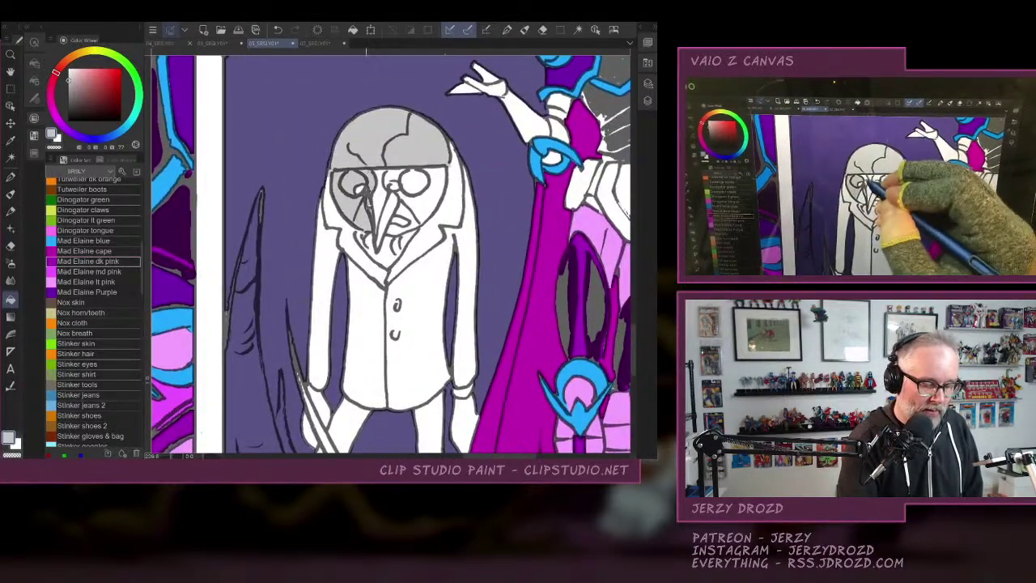
{"action": "left_click", "coordinate": [395, 186]}
{"action": "left_click", "coordinate": [378, 194]}
{"action": "left_click", "coordinate": [387, 174]}
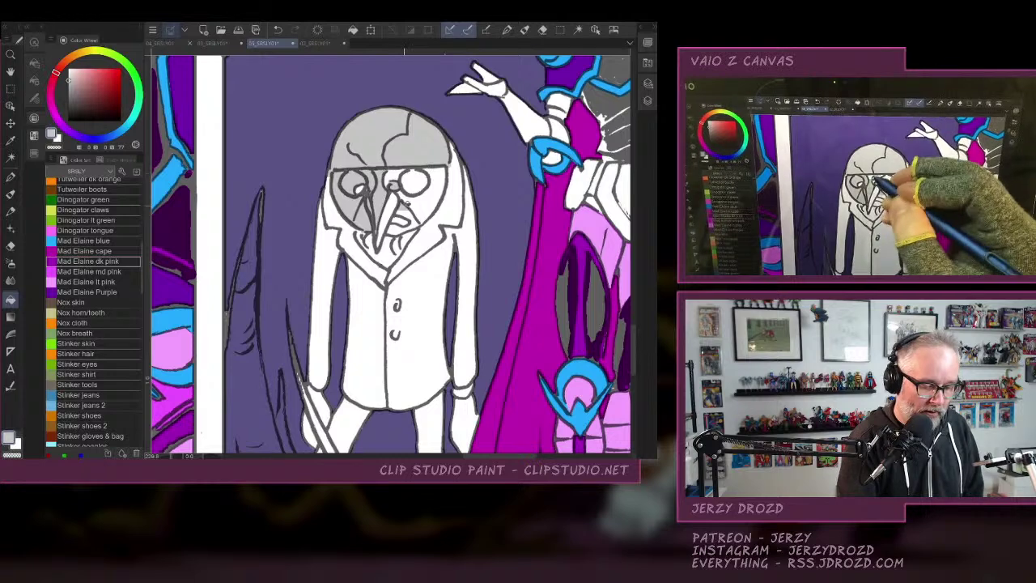
Fill the rest of the coated figure's face, including the other eye area, cheek, mouth and chin, with the light gray.
{"action": "left_click", "coordinate": [421, 207]}
{"action": "left_click", "coordinate": [411, 177]}
{"action": "left_click", "coordinate": [396, 174]}
{"action": "left_click", "coordinate": [408, 206]}
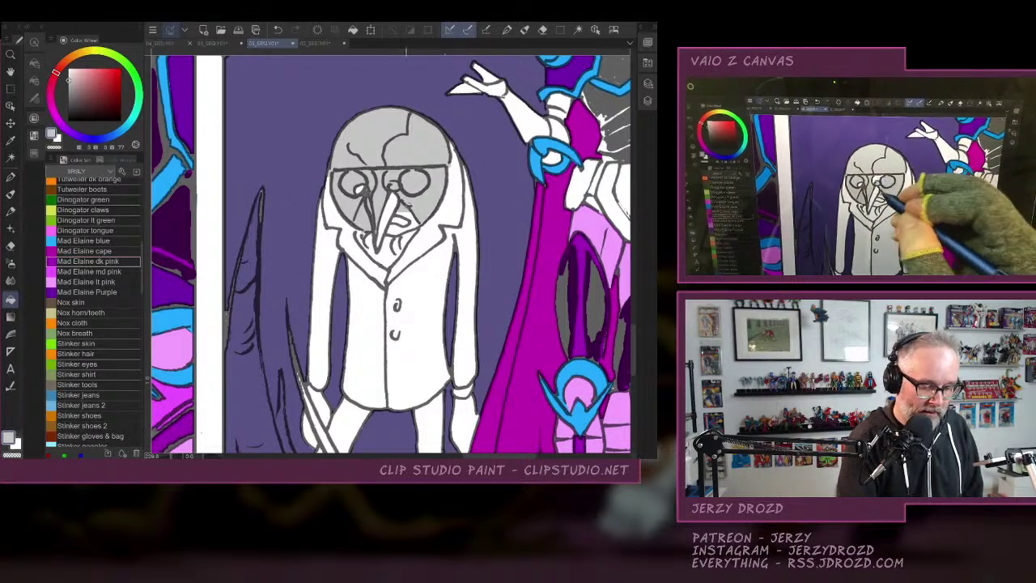
{"action": "left_click", "coordinate": [407, 213]}
{"action": "left_click", "coordinate": [404, 226]}
{"action": "left_click", "coordinate": [388, 213]}
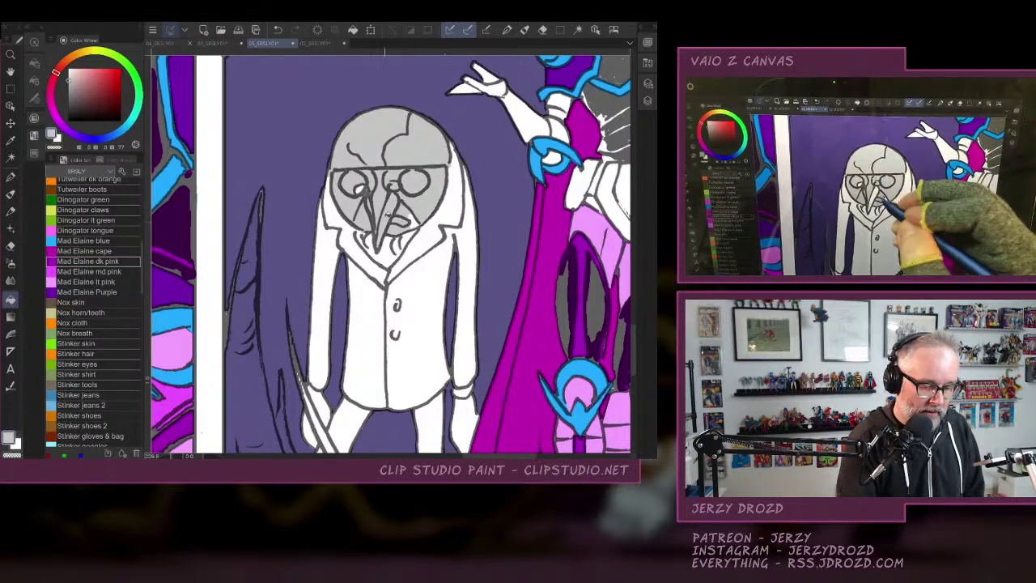
{"action": "left_click", "coordinate": [420, 222]}
Fill both halves of the coat, the sleeves, the collar and the neck folds with the same light gray.
{"action": "left_click", "coordinate": [437, 255]}
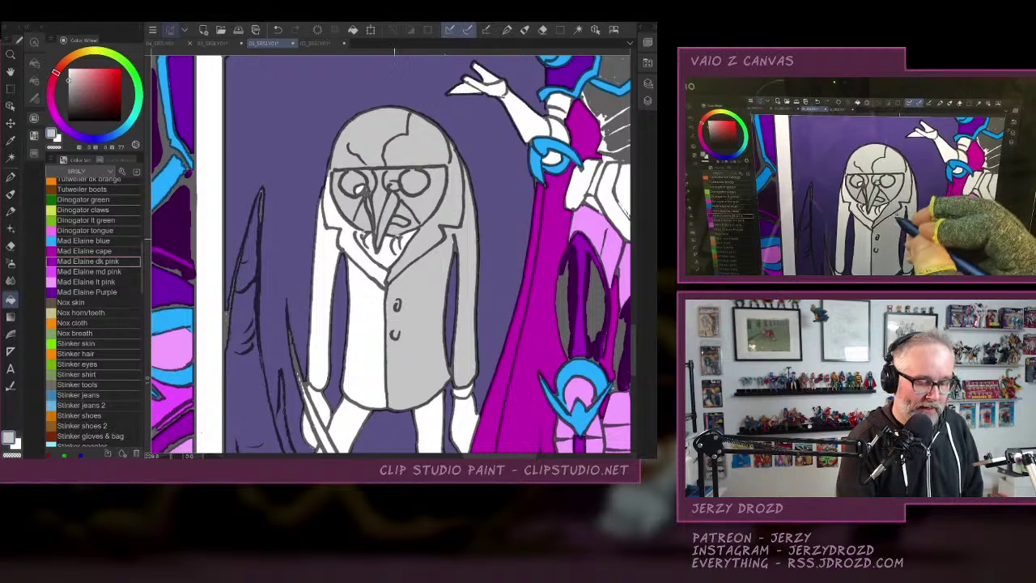
{"action": "left_click", "coordinate": [395, 243]}
{"action": "left_click", "coordinate": [387, 254]}
{"action": "left_click", "coordinate": [402, 241]}
{"action": "left_click", "coordinate": [373, 259]}
{"action": "left_click", "coordinate": [364, 236]}
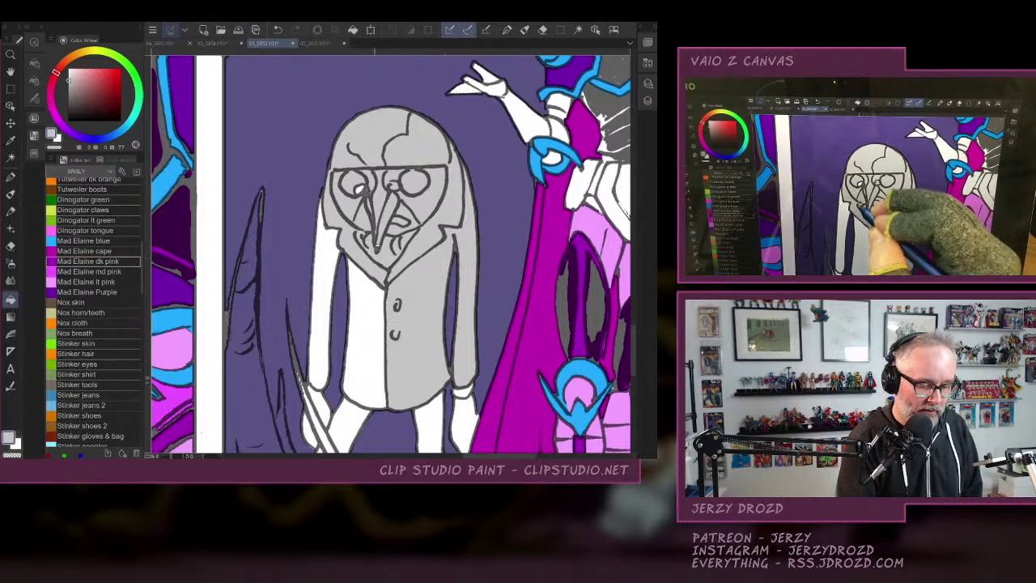
{"action": "left_click", "coordinate": [332, 241]}
{"action": "left_click", "coordinate": [380, 314]}
{"action": "left_click", "coordinate": [318, 392]}
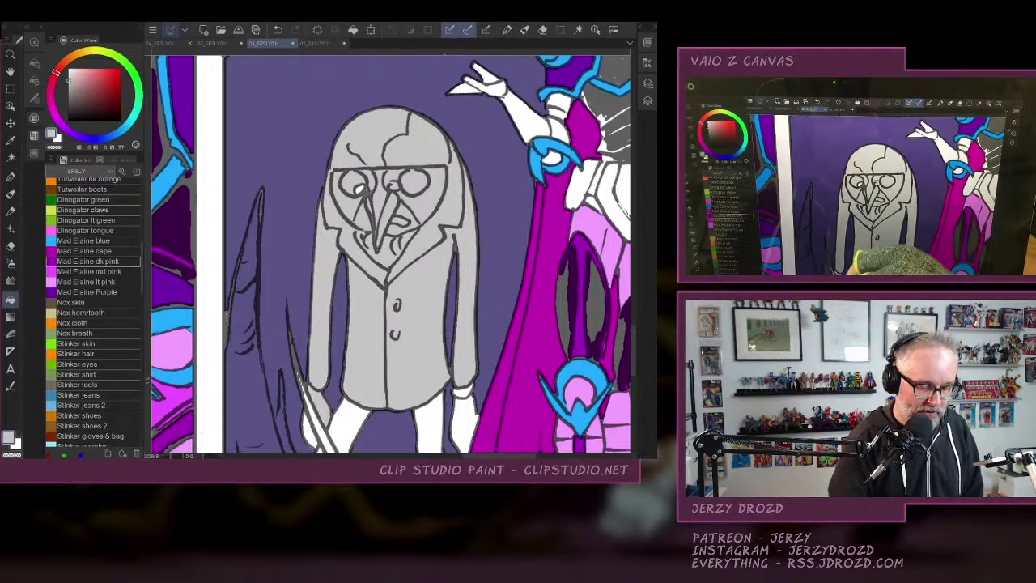
Fill the coated figure's legs, remaining hand areas and pointed shoe with the light gray, undoing the last extra fill on the shoe.
{"action": "left_click_drag", "start_coordinate": [388, 348], "coordinate": [382, 176]}
{"action": "left_click", "coordinate": [432, 260]}
{"action": "left_click", "coordinate": [458, 263]}
{"action": "left_click", "coordinate": [347, 264]}
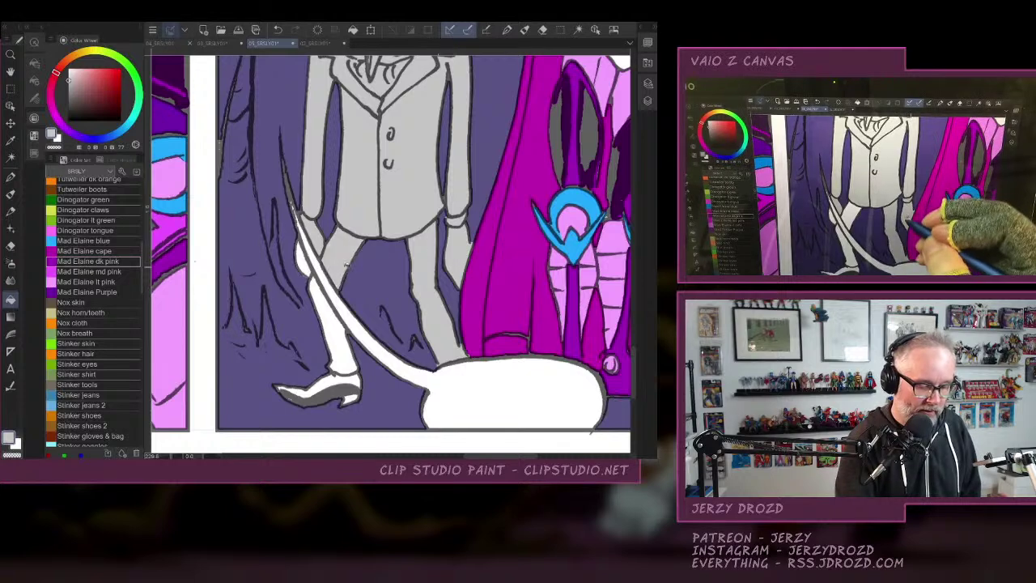
{"action": "left_click", "coordinate": [309, 261]}
{"action": "left_click", "coordinate": [325, 301]}
{"action": "left_click", "coordinate": [344, 379]}
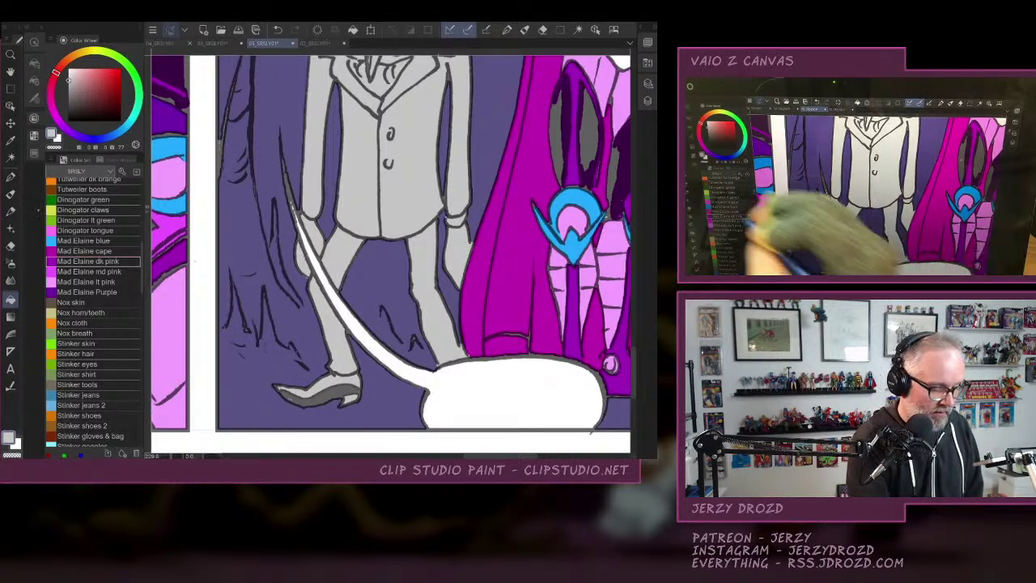
{"action": "left_click", "coordinate": [334, 387]}
{"action": "left_click", "coordinate": [278, 30]}
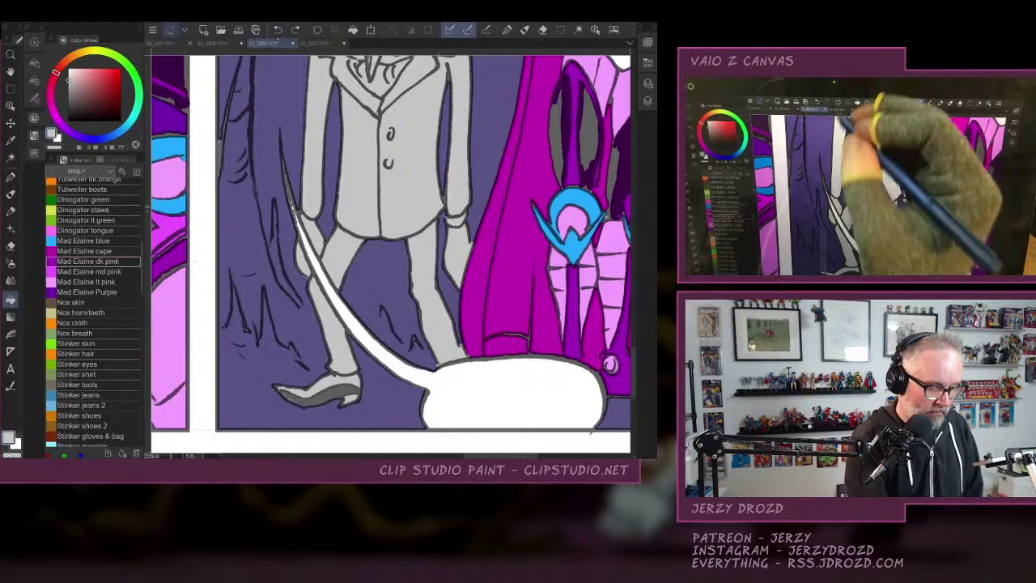
Touch up the coated figure's pointed shoe along the sole with light gray pen strokes.
{"action": "left_click", "coordinate": [11, 176]}
{"action": "left_click_drag", "start_coordinate": [316, 389], "coordinate": [379, 295]}
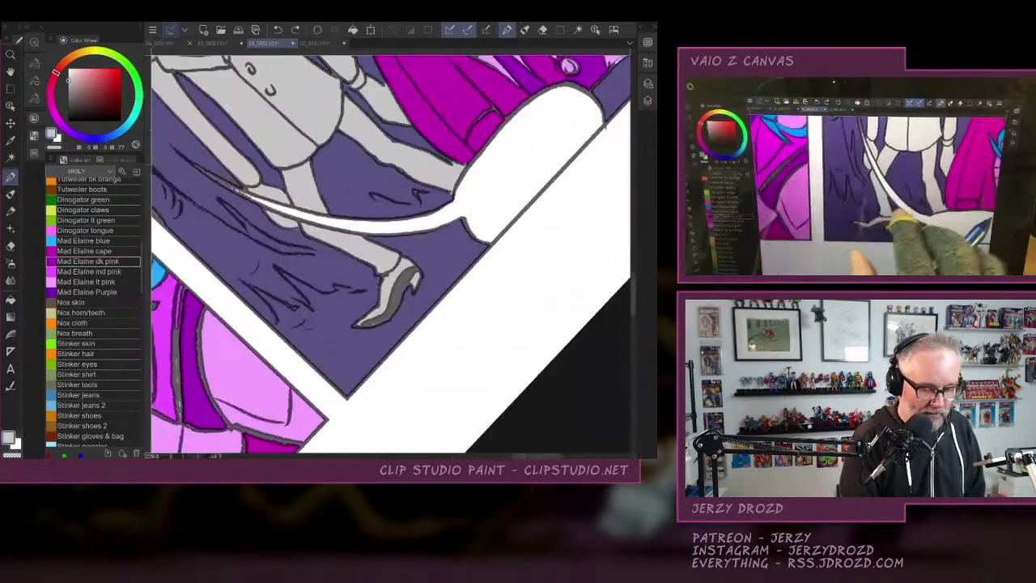
{"action": "scroll", "coordinate": [372, 291], "scroll_direction": "up", "scroll_amount": 3}
{"action": "mouse_move", "coordinate": [395, 217]}
{"action": "left_mouse_down"}
{"action": "mouse_move", "coordinate": [369, 251]}
{"action": "mouse_move", "coordinate": [355, 299]}
{"action": "mouse_move", "coordinate": [309, 325]}
{"action": "left_mouse_up"}
{"action": "left_click_drag", "start_coordinate": [374, 272], "coordinate": [362, 297]}
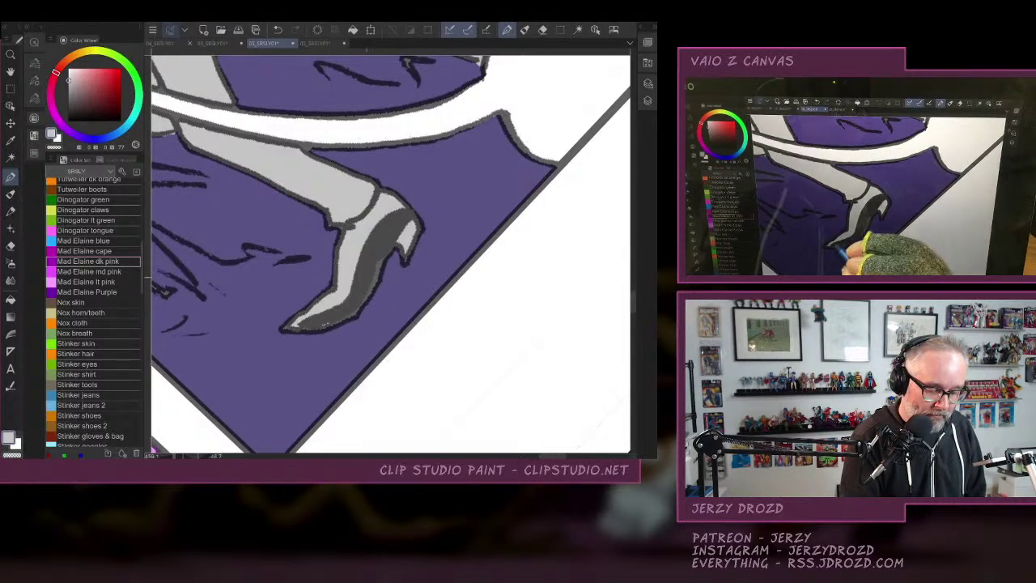
{"action": "scroll", "coordinate": [448, 232], "scroll_direction": "down", "scroll_amount": 4}
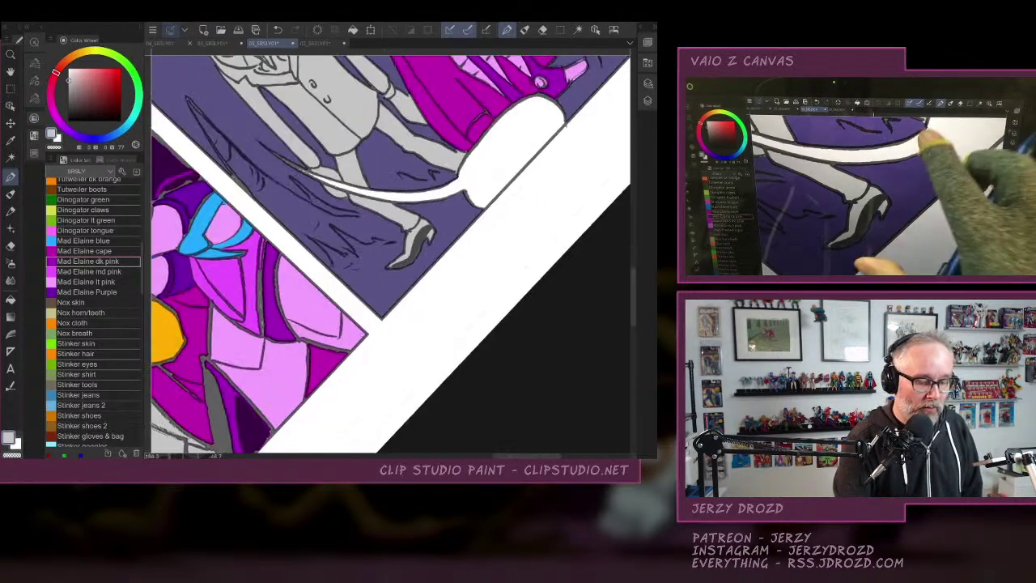
{"action": "left_click_drag", "start_coordinate": [511, 150], "coordinate": [447, 415]}
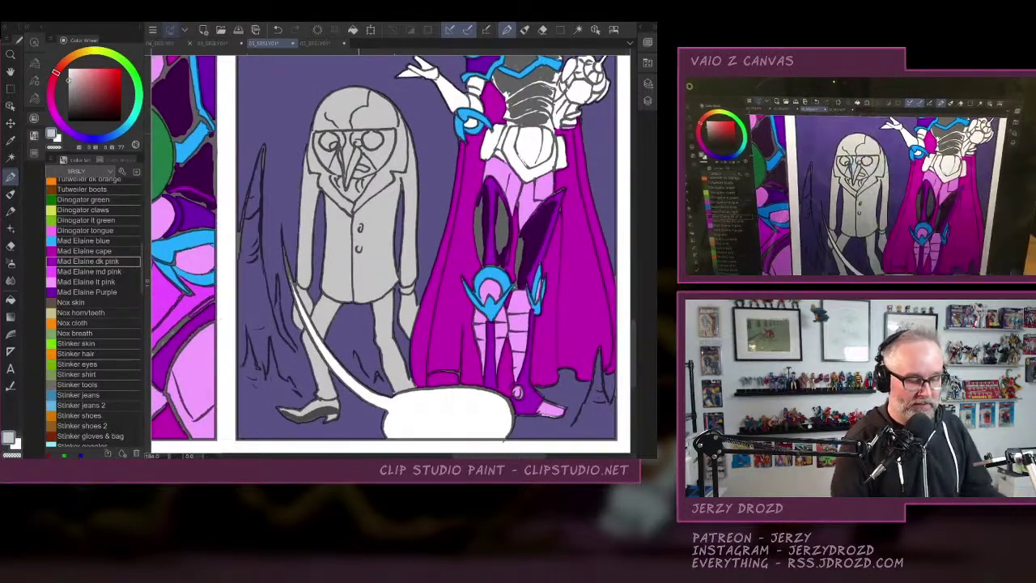
Fill Mad Elaine's raised hand, fingers and forearm with the Mad Elaine lt pink swatch.
{"action": "left_click_drag", "start_coordinate": [512, 212], "coordinate": [465, 342]}
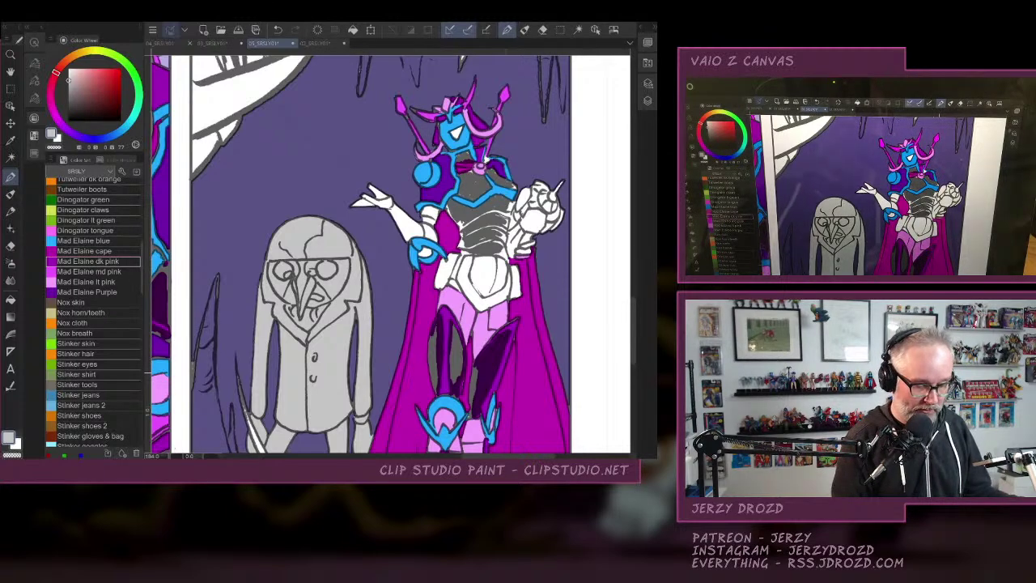
{"action": "left_click", "coordinate": [102, 281]}
{"action": "left_click", "coordinate": [10, 299]}
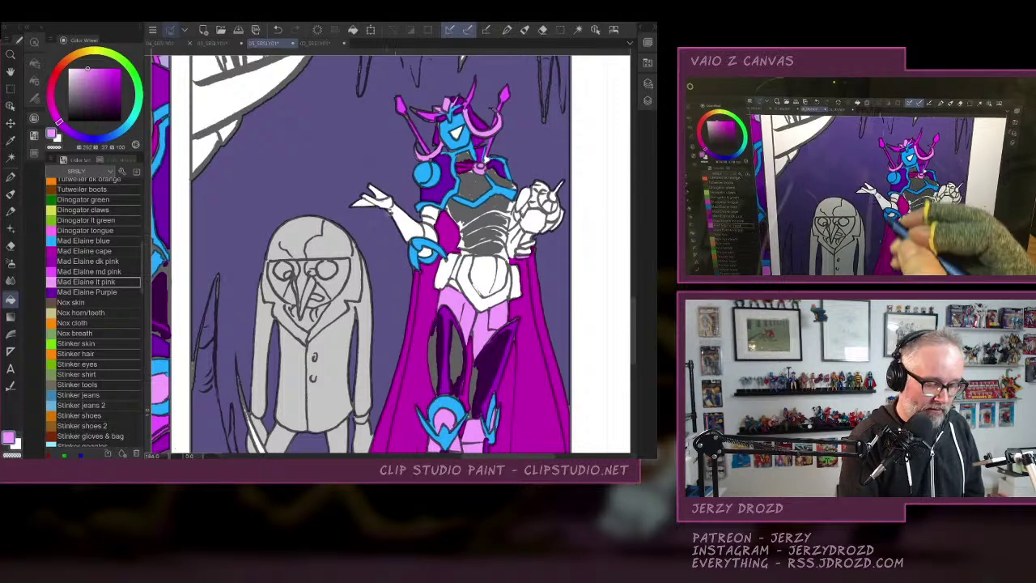
{"action": "left_click", "coordinate": [389, 204]}
{"action": "left_click", "coordinate": [386, 197]}
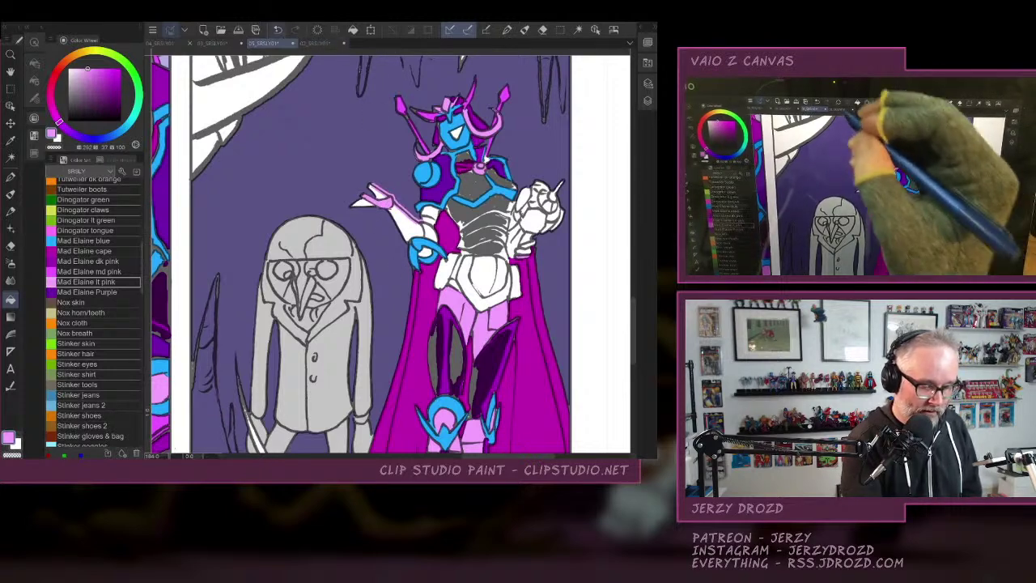
{"action": "left_click", "coordinate": [379, 198]}
{"action": "left_click", "coordinate": [362, 202]}
{"action": "left_click", "coordinate": [406, 220]}
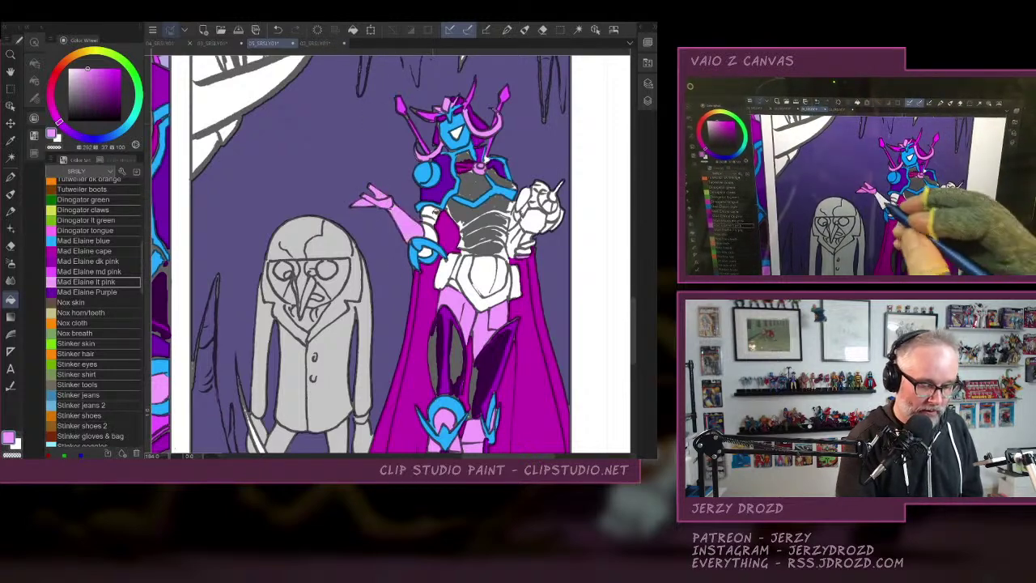
Fill Mad Elaine's upper arm below the shoulder armor and the hand on her hip with Mad Elaine lt pink.
{"action": "left_click", "coordinate": [433, 213]}
{"action": "left_click", "coordinate": [530, 245]}
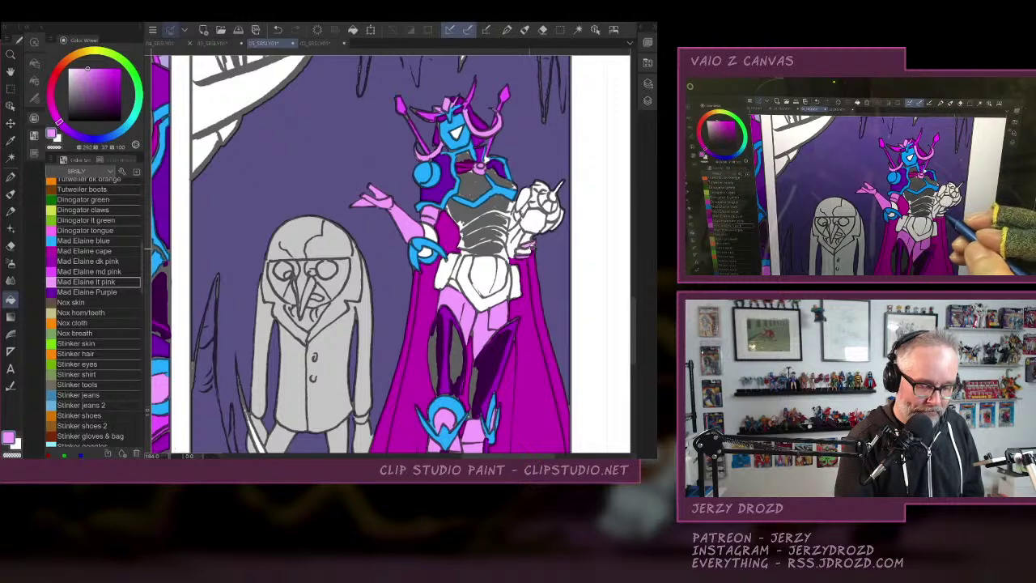
{"action": "left_click", "coordinate": [525, 250]}
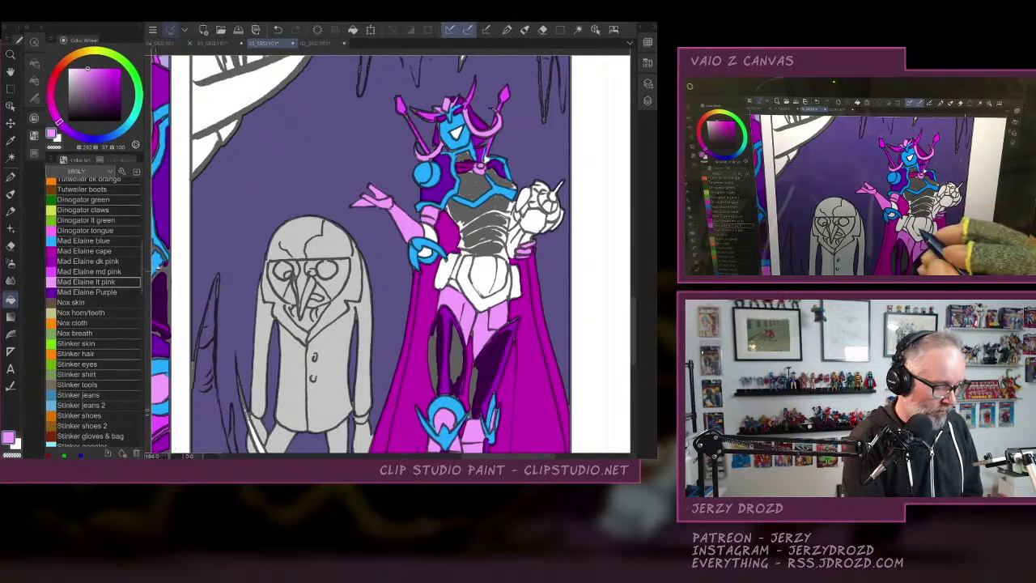
Fill the waist armor plates with Mad Elaine md pink and the small gap beneath them at the hip with Mad Elaine dk pink.
{"action": "left_click", "coordinate": [89, 271]}
{"action": "left_click", "coordinate": [473, 283]}
{"action": "left_click", "coordinate": [495, 271]}
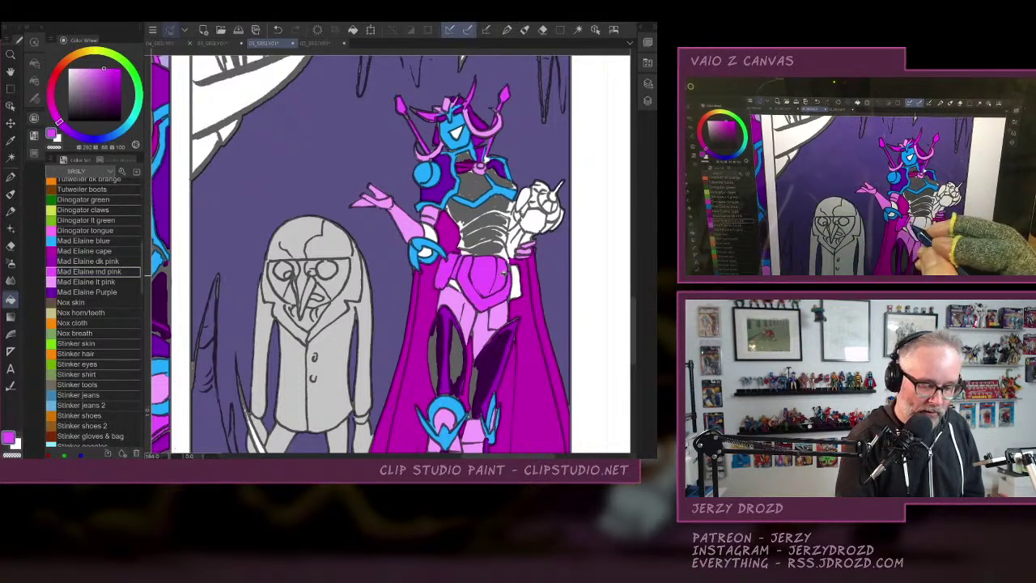
{"action": "left_click", "coordinate": [520, 279]}
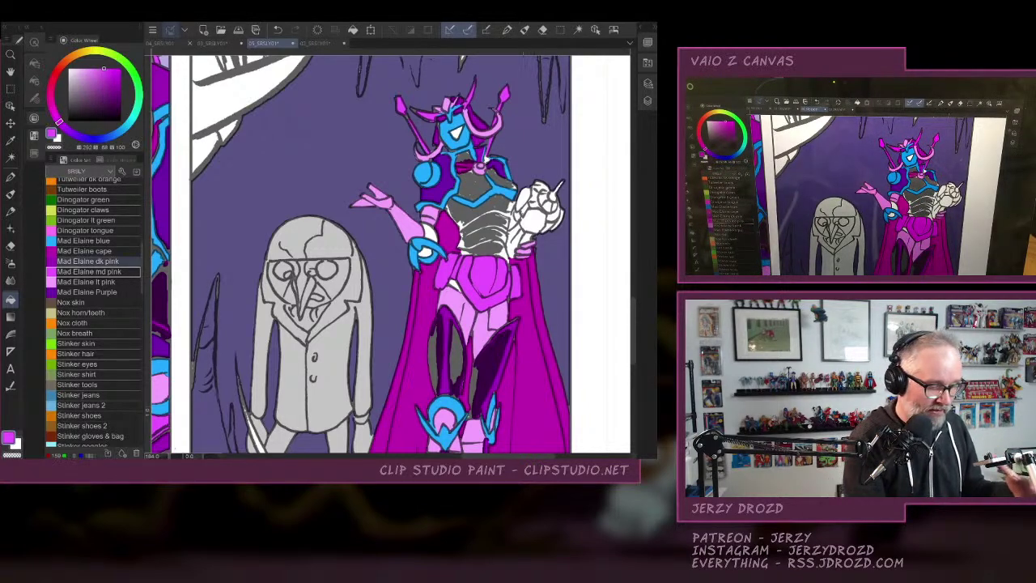
{"action": "left_click", "coordinate": [107, 261]}
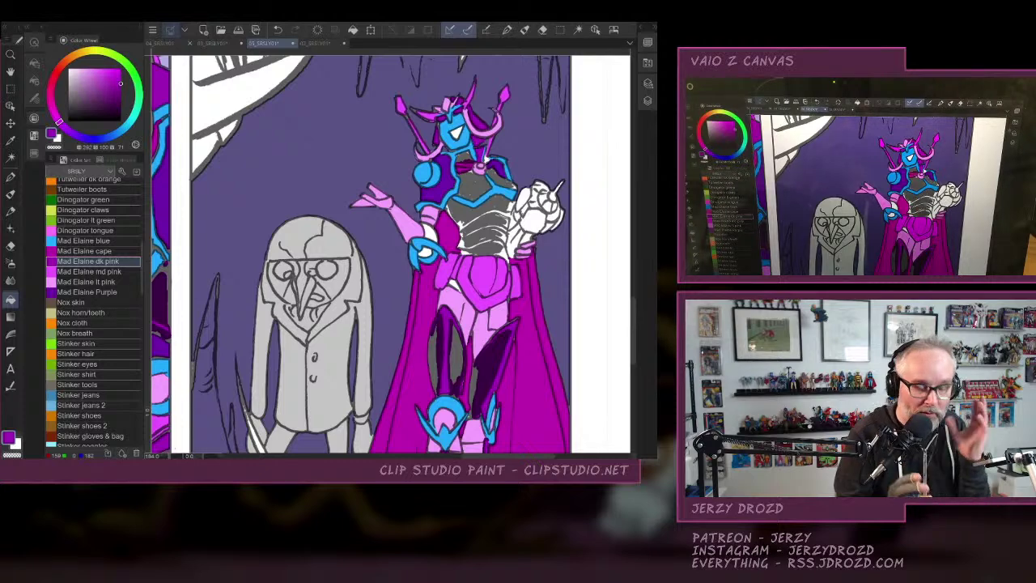
{"action": "left_click", "coordinate": [456, 284]}
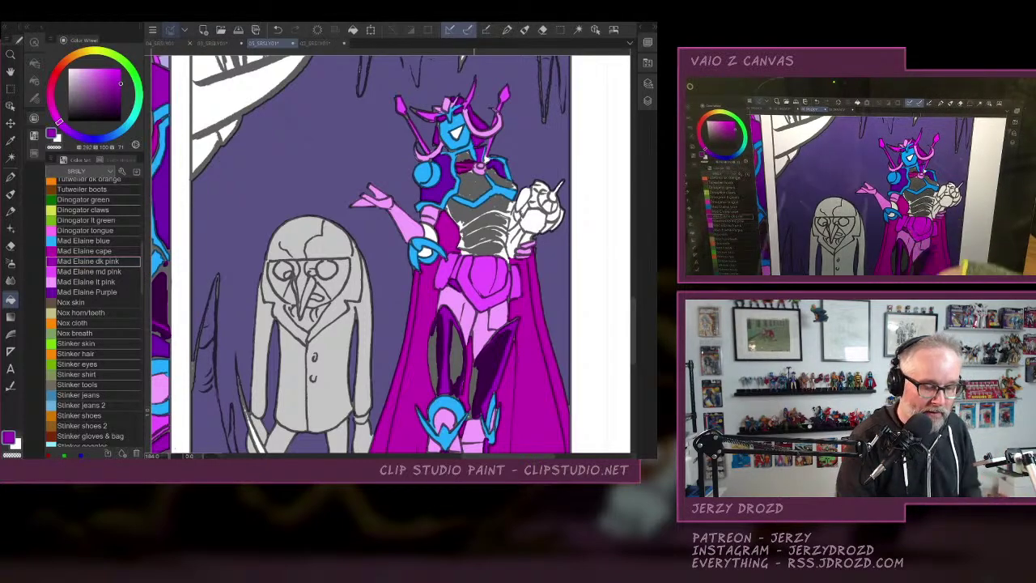
Fill the arm section above the blue elbow guard with Mad Elaine Purple and the opening inside the guard with light pink sampled from the forearm.
{"action": "scroll", "coordinate": [536, 249], "scroll_direction": "up", "scroll_amount": 4}
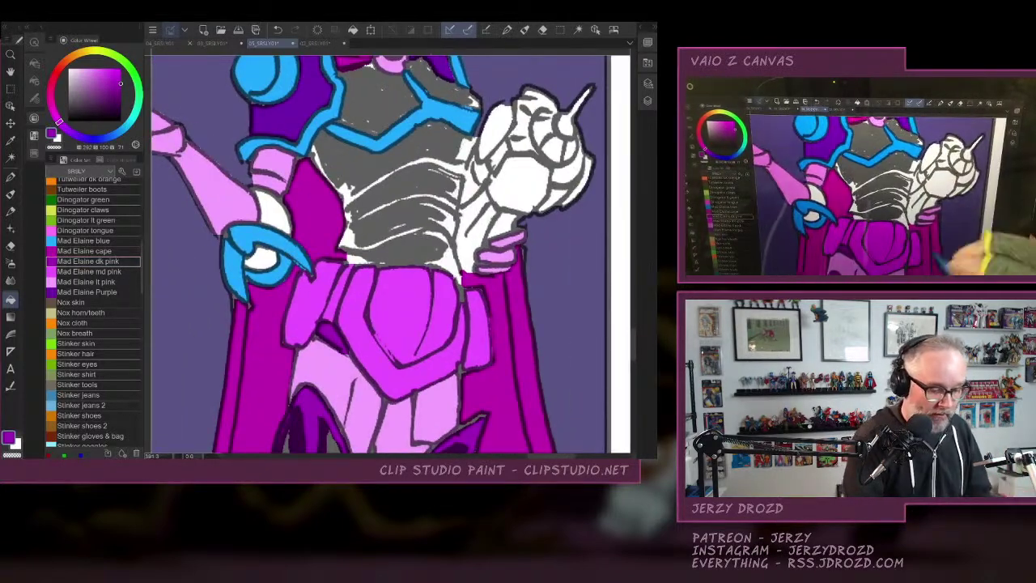
{"action": "left_click", "coordinate": [87, 291]}
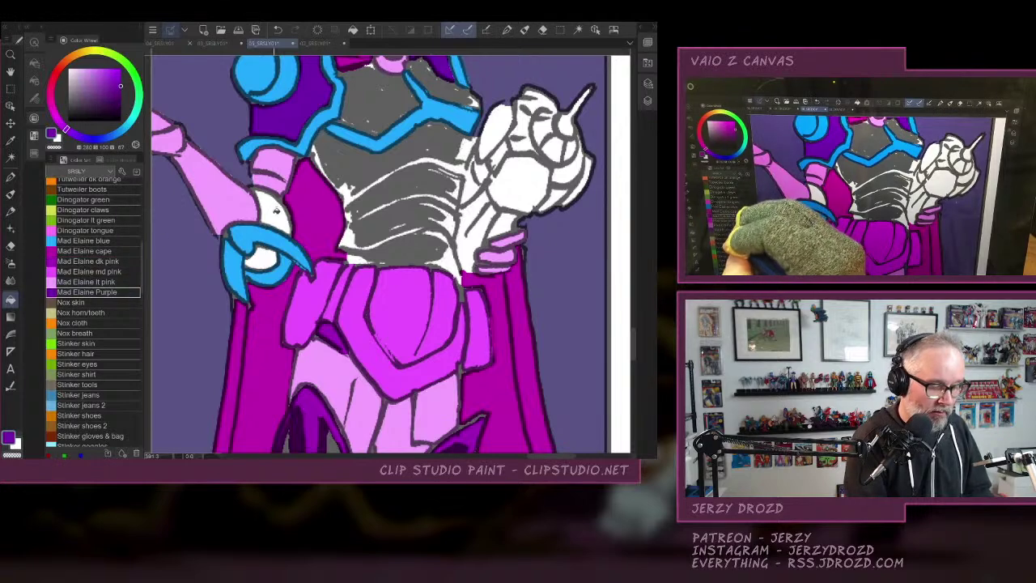
{"action": "left_click", "coordinate": [271, 212]}
{"action": "left_click", "coordinate": [259, 257]}
{"action": "left_click", "coordinate": [240, 209], "text": "alt"}
{"action": "left_click", "coordinate": [266, 252]}
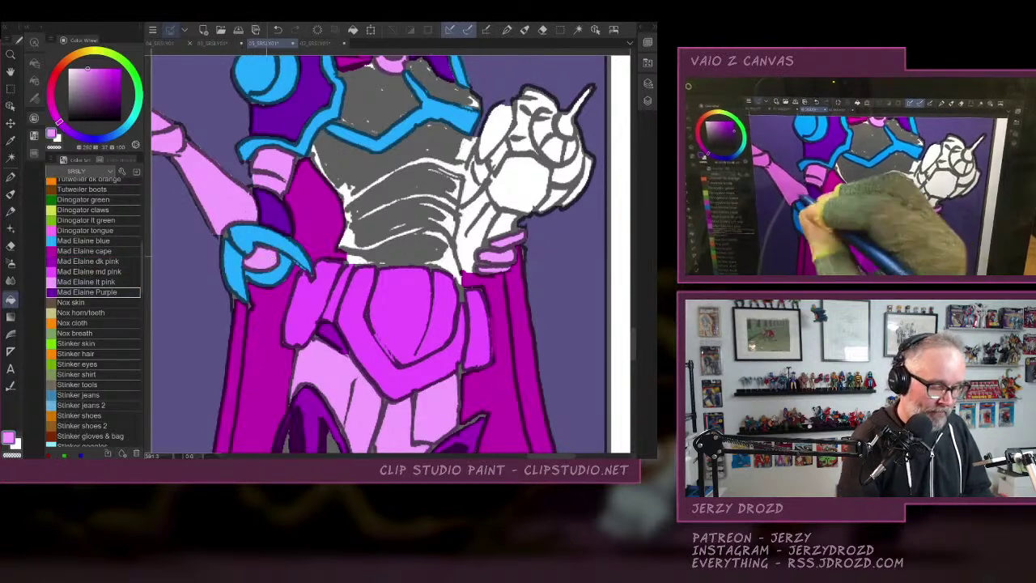
Paint Mad Elaine's gray midriff and the white gaps along its sides with the Mad Elaine dk pink swatch.
{"action": "left_click", "coordinate": [237, 263], "text": "alt"}
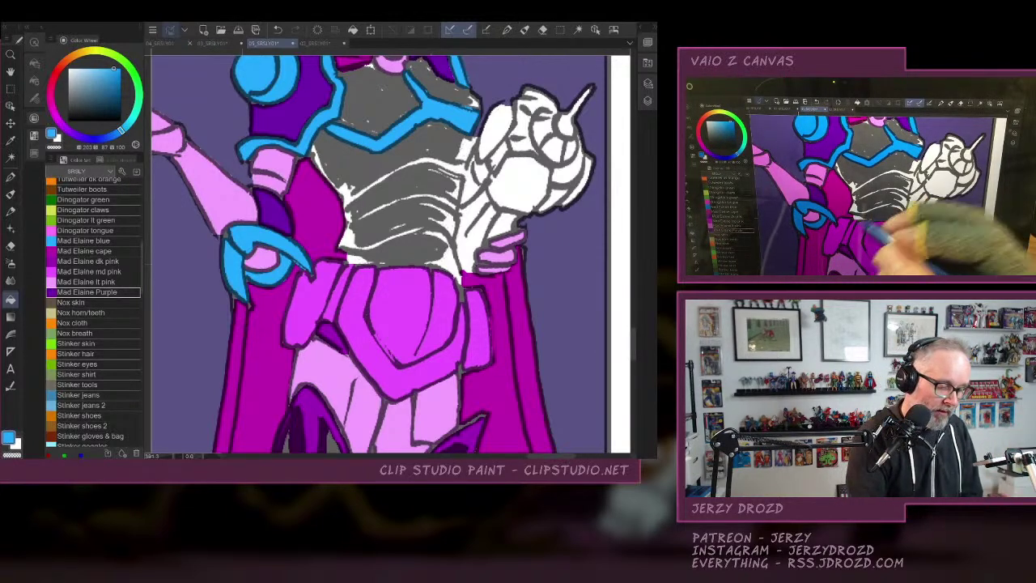
{"action": "left_click", "coordinate": [88, 261]}
{"action": "left_click", "coordinate": [10, 177]}
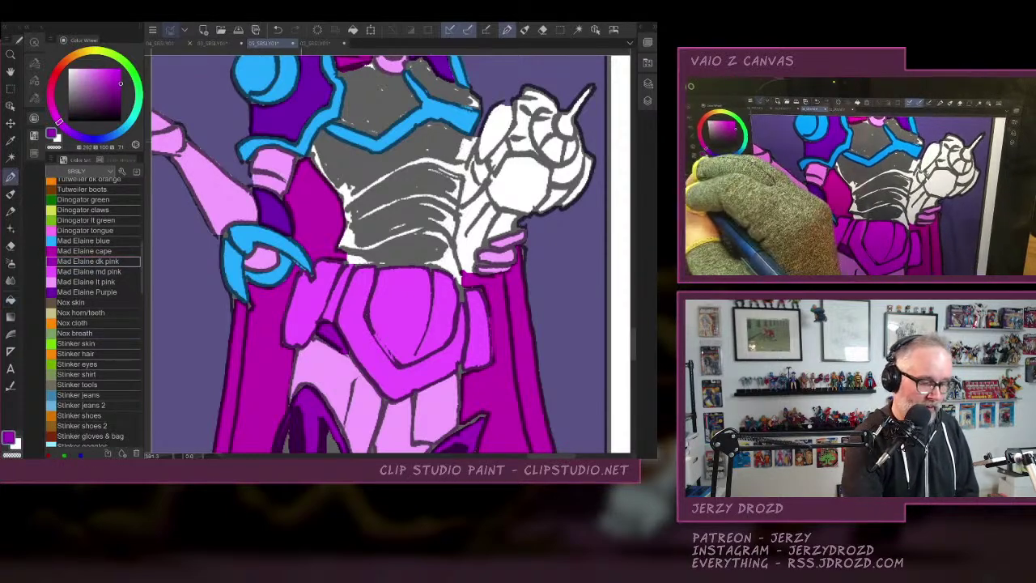
{"action": "mouse_move", "coordinate": [314, 147]}
{"action": "left_mouse_down"}
{"action": "mouse_move", "coordinate": [346, 196]}
{"action": "mouse_move", "coordinate": [341, 251]}
{"action": "left_mouse_up"}
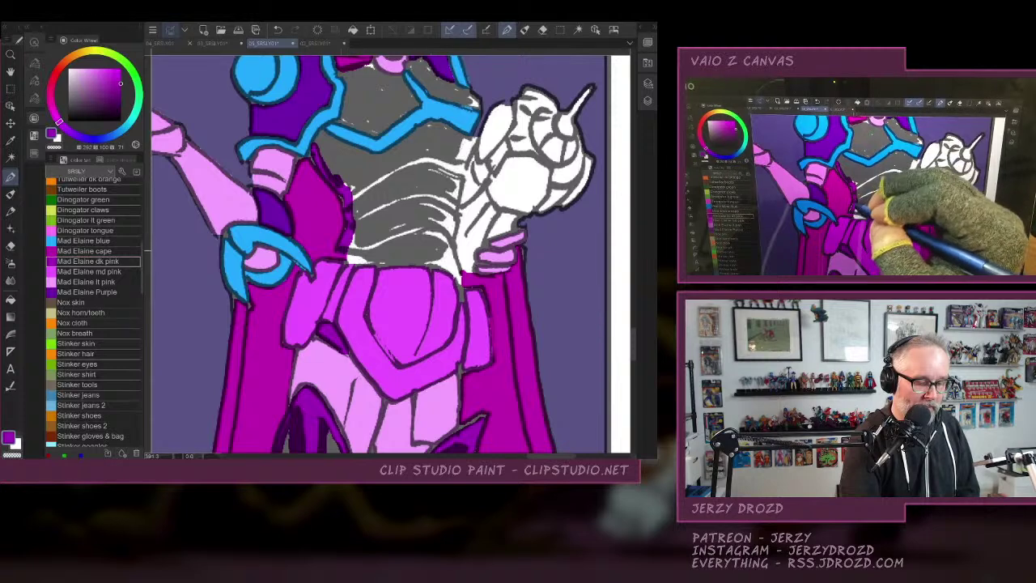
{"action": "mouse_move", "coordinate": [340, 199]}
{"action": "left_mouse_down"}
{"action": "mouse_move", "coordinate": [361, 175]}
{"action": "mouse_move", "coordinate": [440, 140]}
{"action": "mouse_move", "coordinate": [458, 172]}
{"action": "mouse_move", "coordinate": [444, 181]}
{"action": "mouse_move", "coordinate": [427, 131]}
{"action": "mouse_move", "coordinate": [466, 140]}
{"action": "mouse_move", "coordinate": [450, 212]}
{"action": "mouse_move", "coordinate": [421, 235]}
{"action": "mouse_move", "coordinate": [400, 180]}
{"action": "mouse_move", "coordinate": [350, 258]}
{"action": "mouse_move", "coordinate": [384, 259]}
{"action": "mouse_move", "coordinate": [414, 236]}
{"action": "mouse_move", "coordinate": [381, 239]}
{"action": "left_mouse_up"}
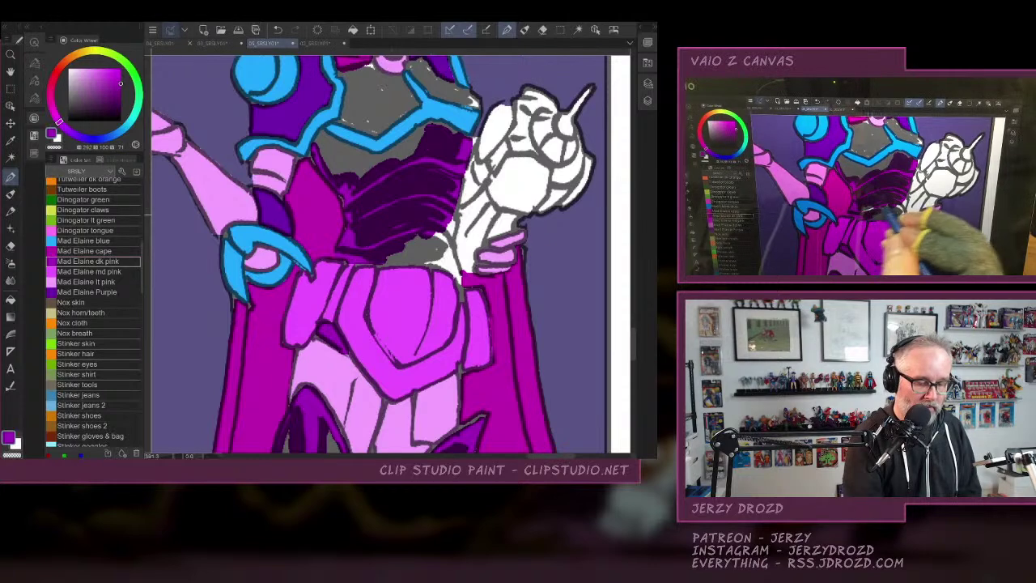
{"action": "left_click_drag", "start_coordinate": [452, 214], "coordinate": [442, 243]}
{"action": "mouse_move", "coordinate": [454, 207]}
{"action": "left_mouse_down"}
{"action": "mouse_move", "coordinate": [448, 244]}
{"action": "mouse_move", "coordinate": [395, 261]}
{"action": "mouse_move", "coordinate": [447, 255]}
{"action": "mouse_move", "coordinate": [456, 277]}
{"action": "mouse_move", "coordinate": [422, 264]}
{"action": "left_mouse_up"}
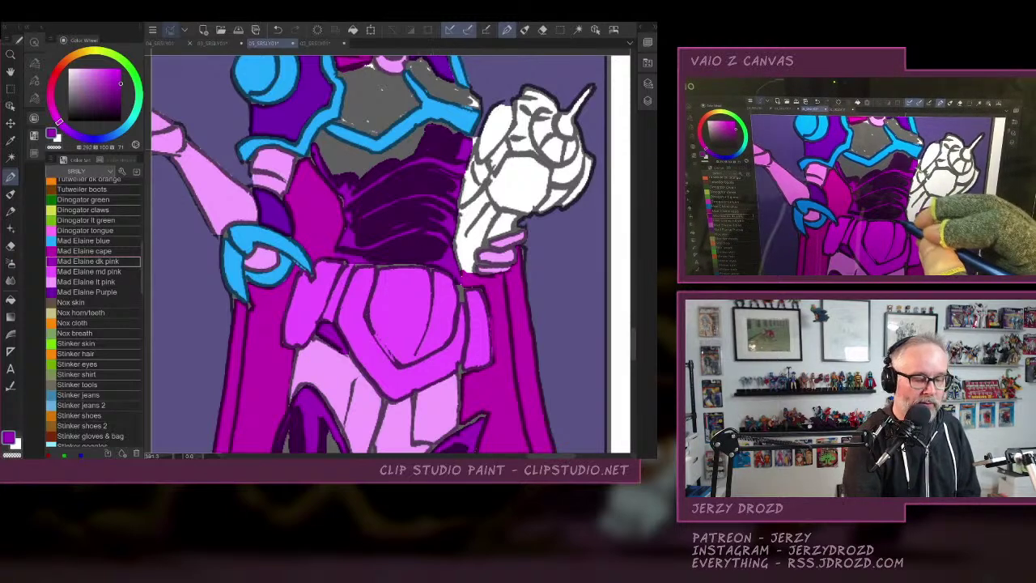
Paint the upper torso under the blue chest trim and the chest panels above it with Mad Elaine dk pink.
{"action": "left_click_drag", "start_coordinate": [411, 156], "coordinate": [413, 131]}
{"action": "left_click", "coordinate": [278, 29]}
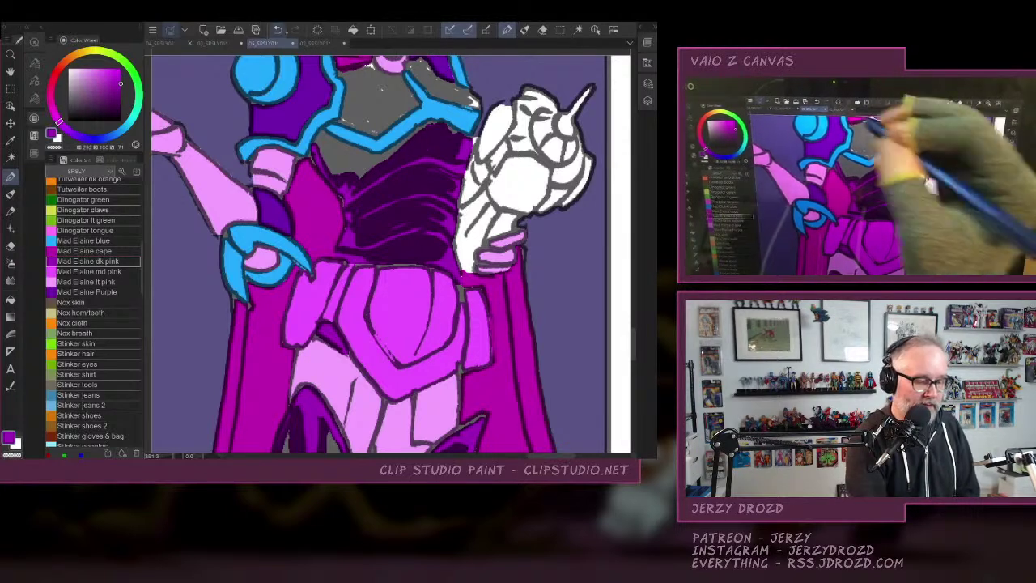
{"action": "mouse_move", "coordinate": [323, 139]}
{"action": "left_mouse_down"}
{"action": "mouse_move", "coordinate": [356, 168]}
{"action": "mouse_move", "coordinate": [335, 170]}
{"action": "mouse_move", "coordinate": [429, 126]}
{"action": "left_mouse_up"}
{"action": "left_click_drag", "start_coordinate": [494, 142], "coordinate": [481, 239]}
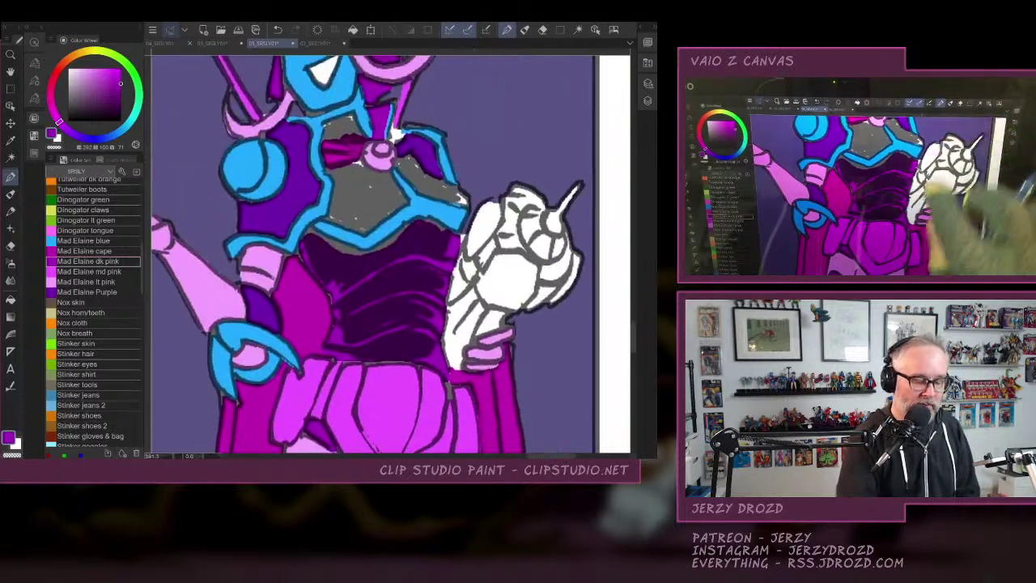
{"action": "mouse_move", "coordinate": [460, 197]}
{"action": "left_mouse_down"}
{"action": "mouse_move", "coordinate": [406, 159]}
{"action": "mouse_move", "coordinate": [400, 166]}
{"action": "mouse_move", "coordinate": [463, 208]}
{"action": "left_mouse_up"}
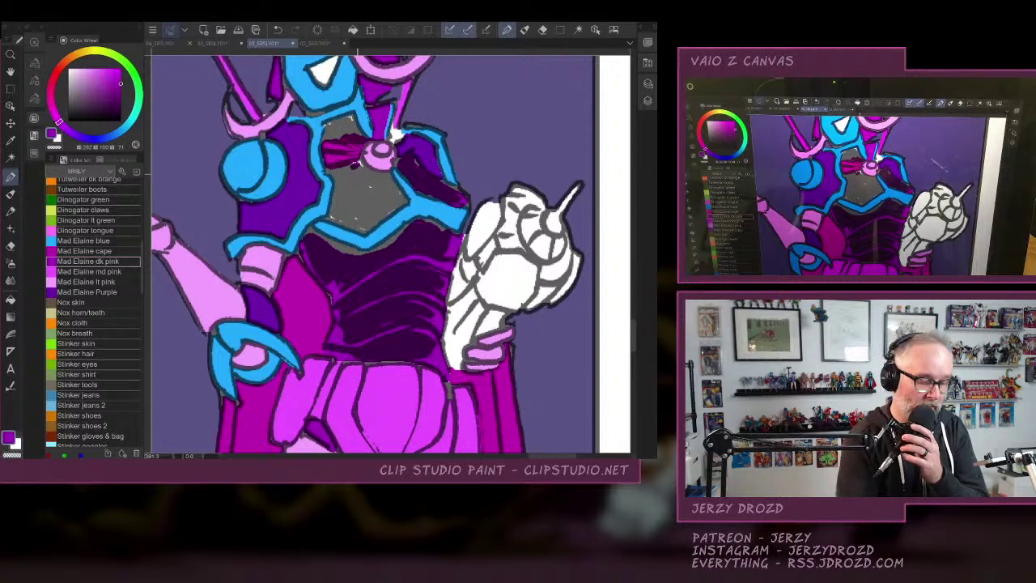
{"action": "mouse_move", "coordinate": [360, 162]}
{"action": "left_mouse_down"}
{"action": "mouse_move", "coordinate": [374, 183]}
{"action": "mouse_move", "coordinate": [355, 209]}
{"action": "mouse_move", "coordinate": [342, 170]}
{"action": "left_mouse_up"}
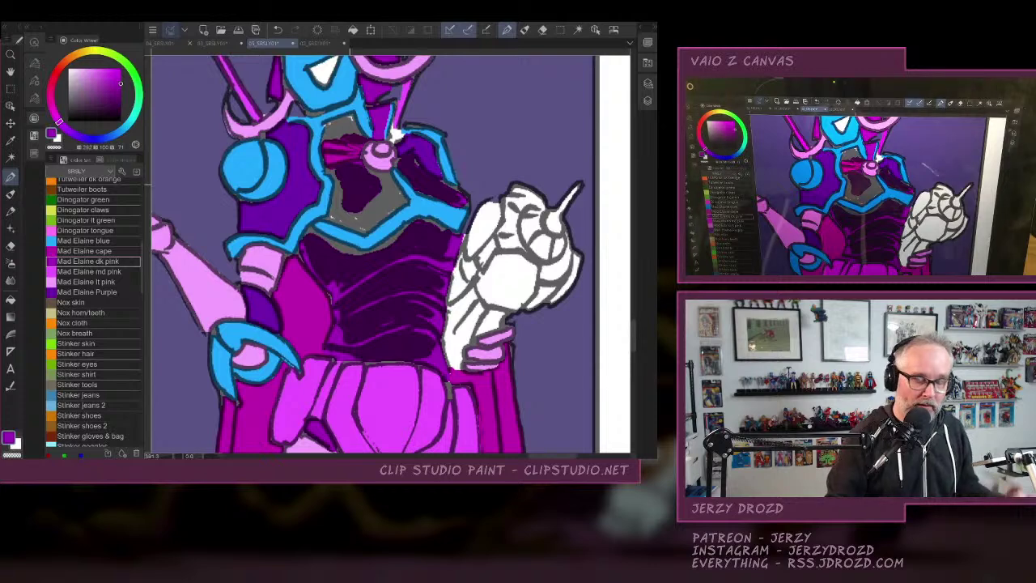
{"action": "mouse_move", "coordinate": [342, 186]}
{"action": "left_mouse_down"}
{"action": "mouse_move", "coordinate": [338, 220]}
{"action": "mouse_move", "coordinate": [372, 202]}
{"action": "mouse_move", "coordinate": [373, 228]}
{"action": "mouse_move", "coordinate": [399, 199]}
{"action": "mouse_move", "coordinate": [395, 181]}
{"action": "left_mouse_up"}
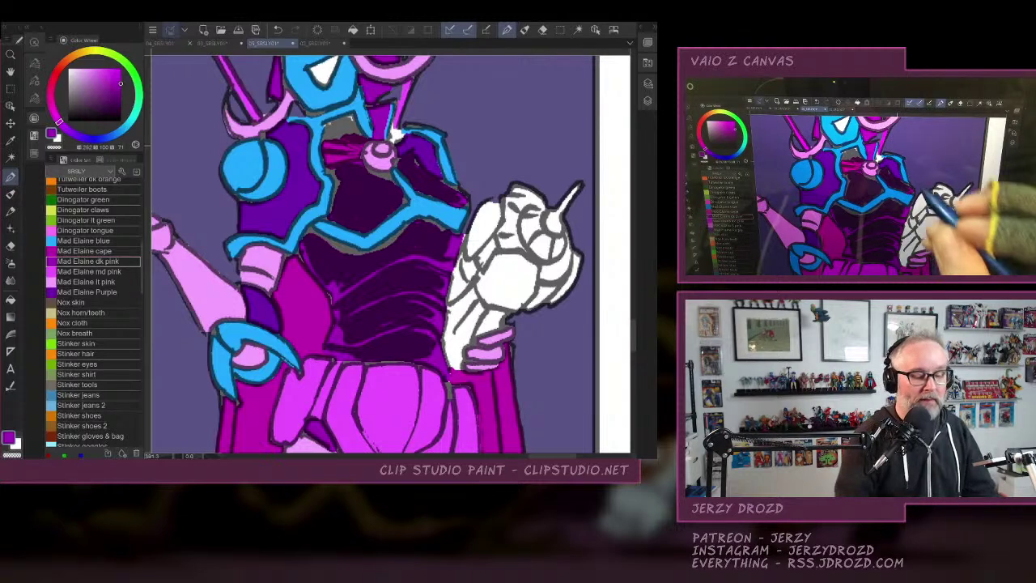
Touch up the cape gathers around the neck clasp with sampled cape magenta and the white collar gap with sampled dk pink.
{"action": "left_click", "coordinate": [341, 154], "text": "alt"}
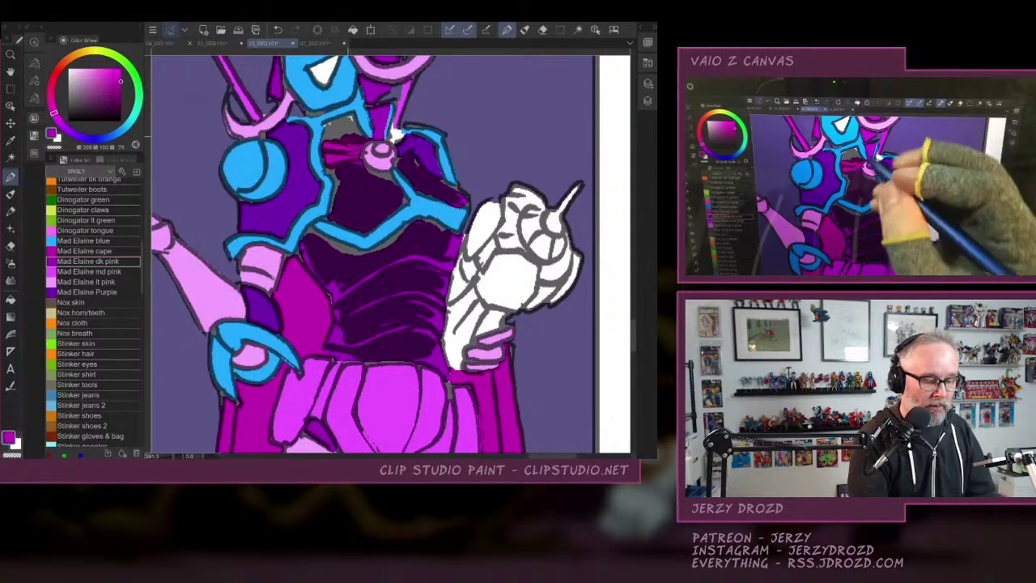
{"action": "left_click_drag", "start_coordinate": [344, 135], "coordinate": [322, 140]}
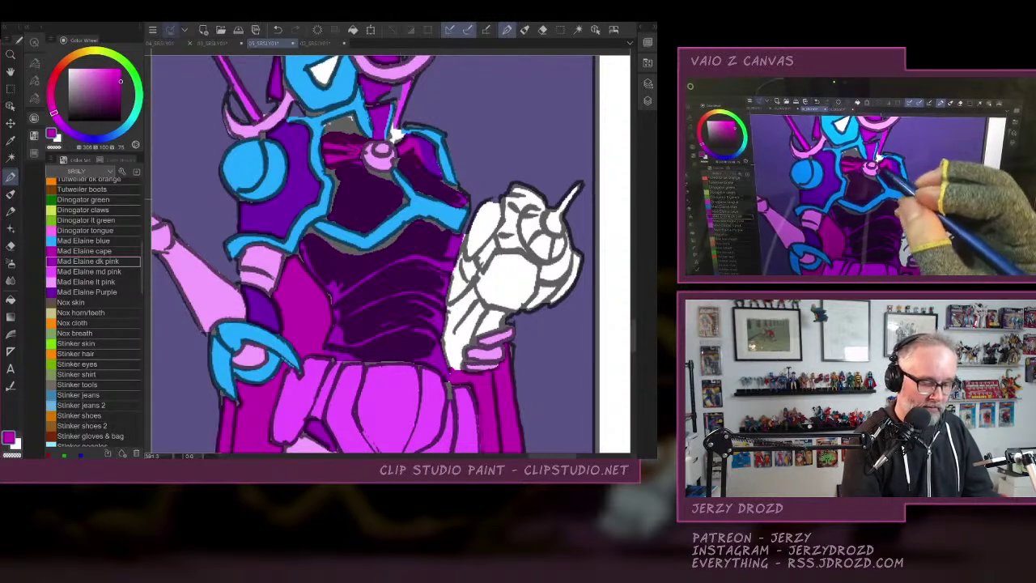
{"action": "left_click", "coordinate": [452, 261], "text": "alt"}
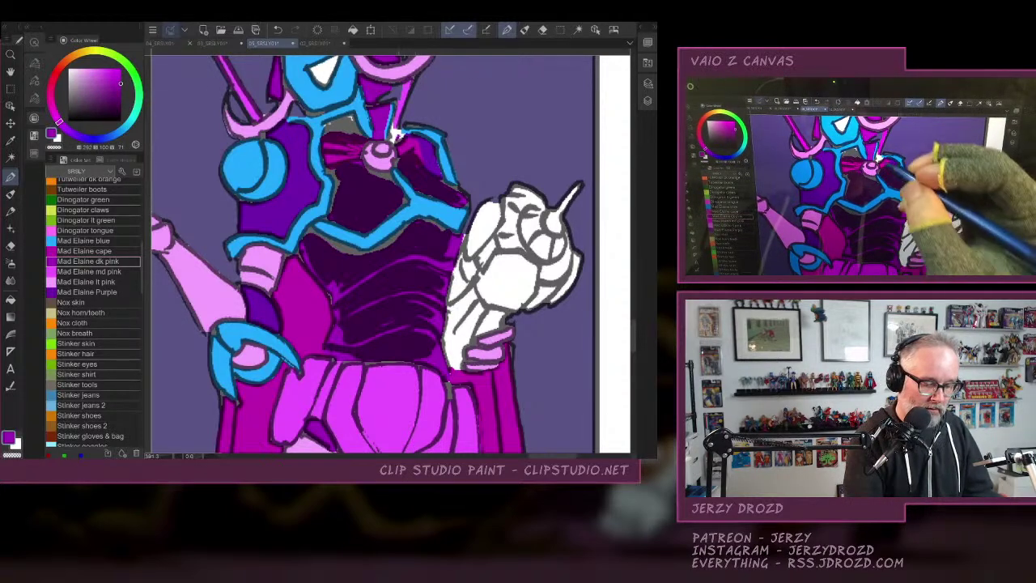
{"action": "left_click_drag", "start_coordinate": [398, 136], "coordinate": [394, 131]}
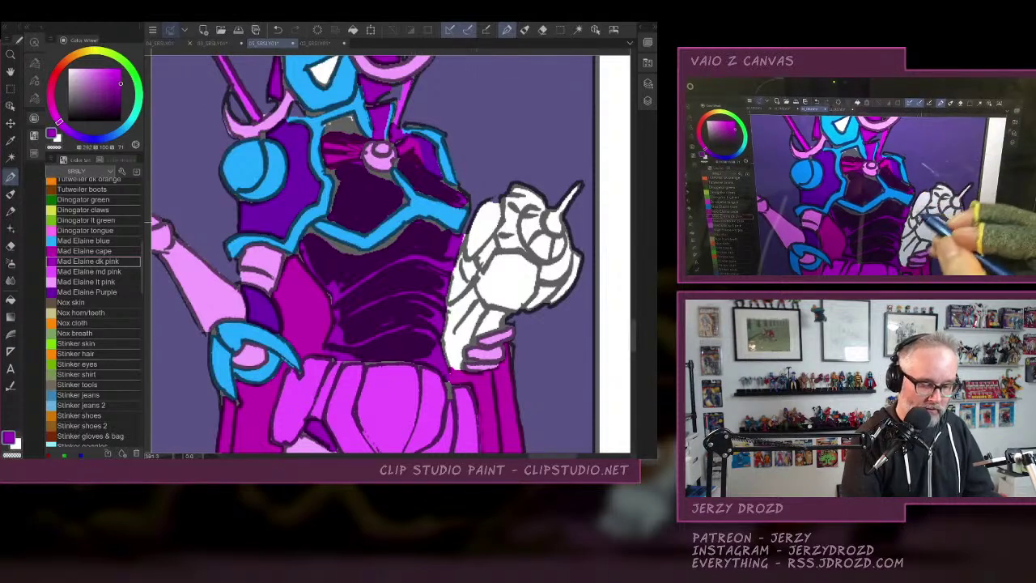
Paint the visible part of the hip-side arm between the torso and the handheld device with light pink sampled from the other arm.
{"action": "left_click", "coordinate": [481, 187], "text": "alt"}
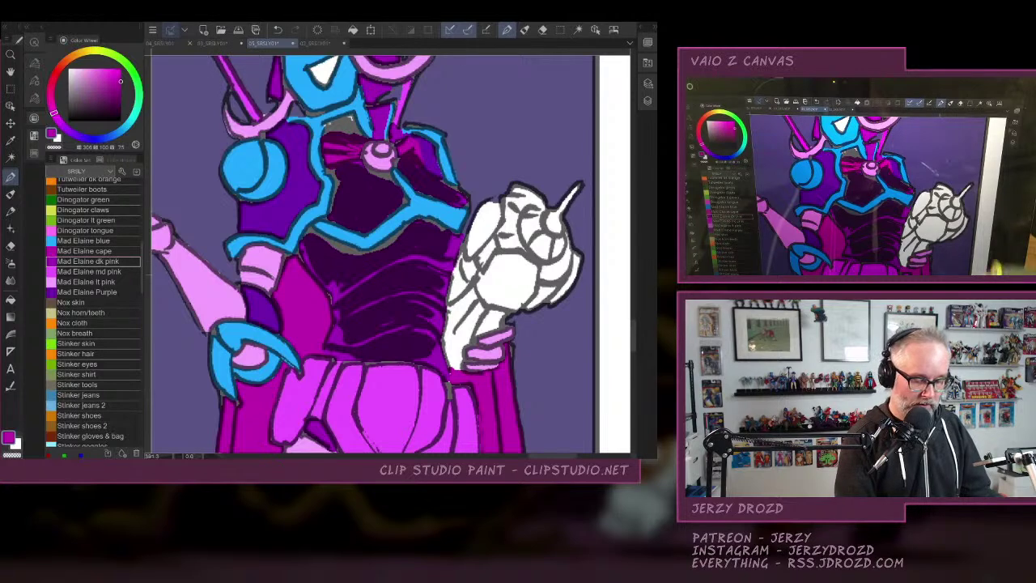
{"action": "left_click", "coordinate": [261, 253], "text": "alt"}
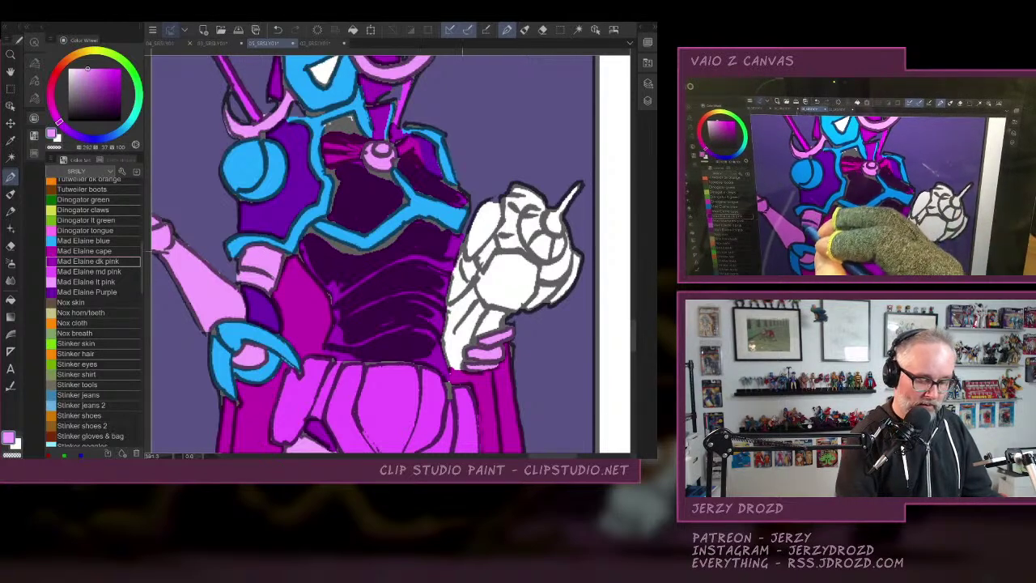
{"action": "mouse_move", "coordinate": [462, 267]}
{"action": "left_mouse_down"}
{"action": "mouse_move", "coordinate": [450, 301]}
{"action": "mouse_move", "coordinate": [464, 282]}
{"action": "left_mouse_up"}
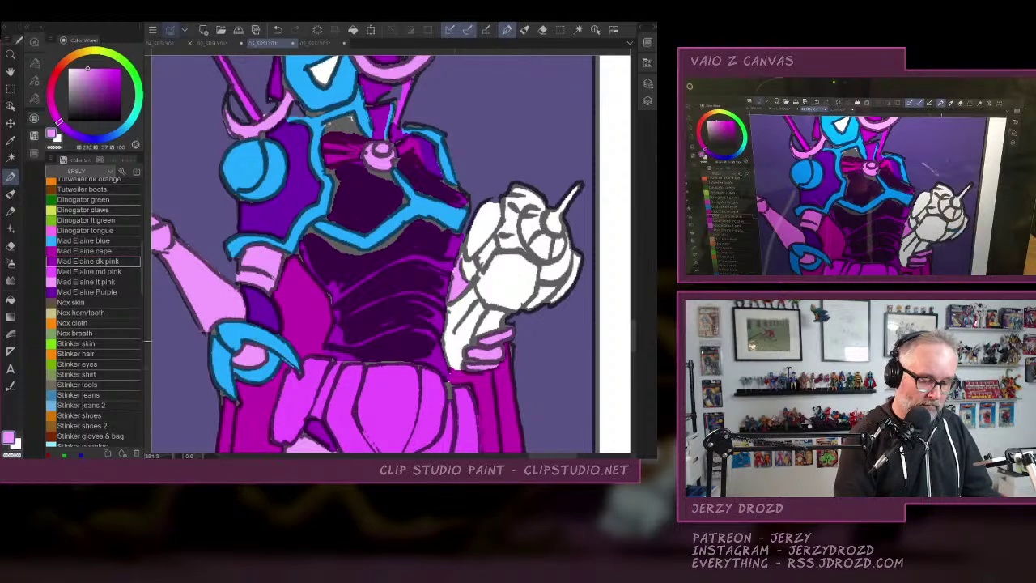
{"action": "scroll", "coordinate": [390, 254], "scroll_direction": "down", "scroll_amount": 5}
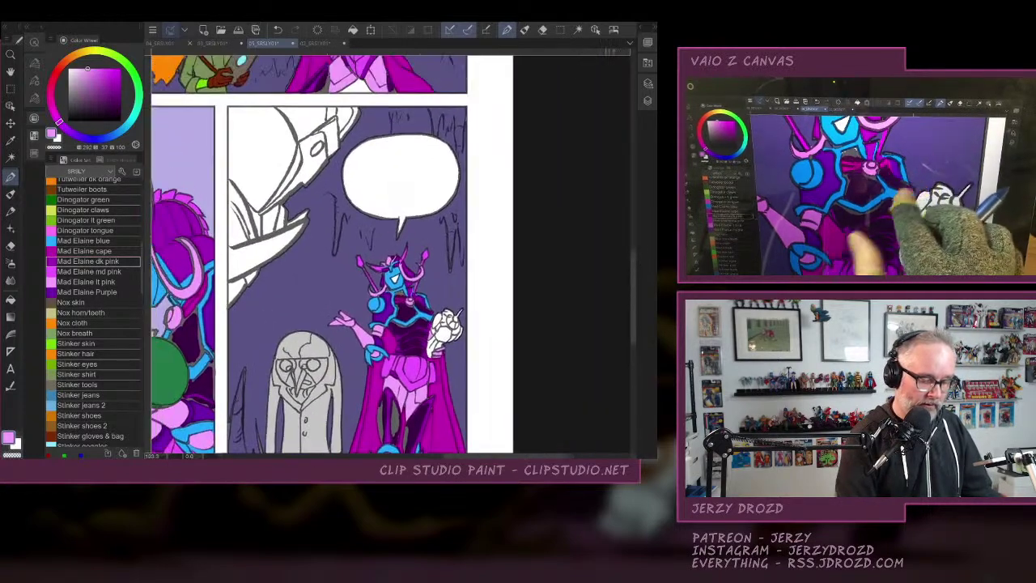
{"action": "scroll", "coordinate": [405, 339], "scroll_direction": "up", "scroll_amount": 6}
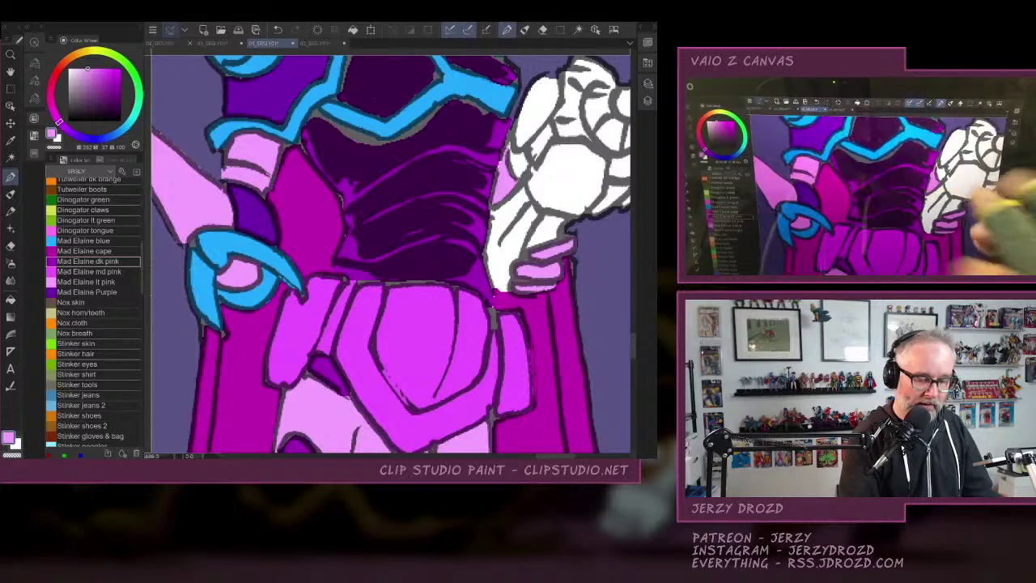
Paint the remaining gray patch at the neckline above the cape gathers with dk pink sampled from the torso.
{"action": "left_click", "coordinate": [503, 137], "text": "alt"}
{"action": "scroll", "coordinate": [390, 254], "scroll_direction": "up", "scroll_amount": 4}
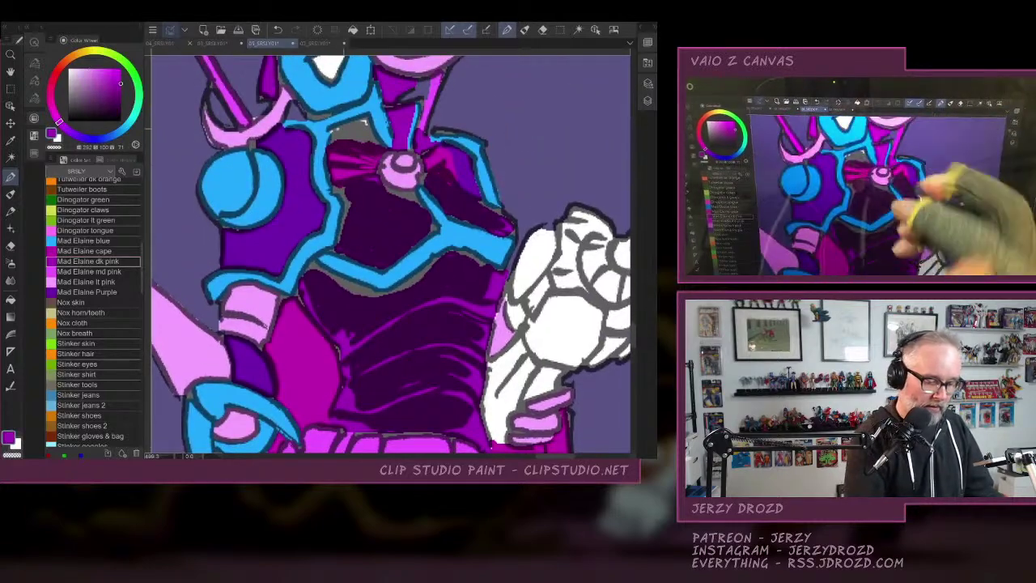
{"action": "left_click_drag", "start_coordinate": [332, 133], "coordinate": [366, 119]}
{"action": "scroll", "coordinate": [390, 254], "scroll_direction": "down", "scroll_amount": 5}
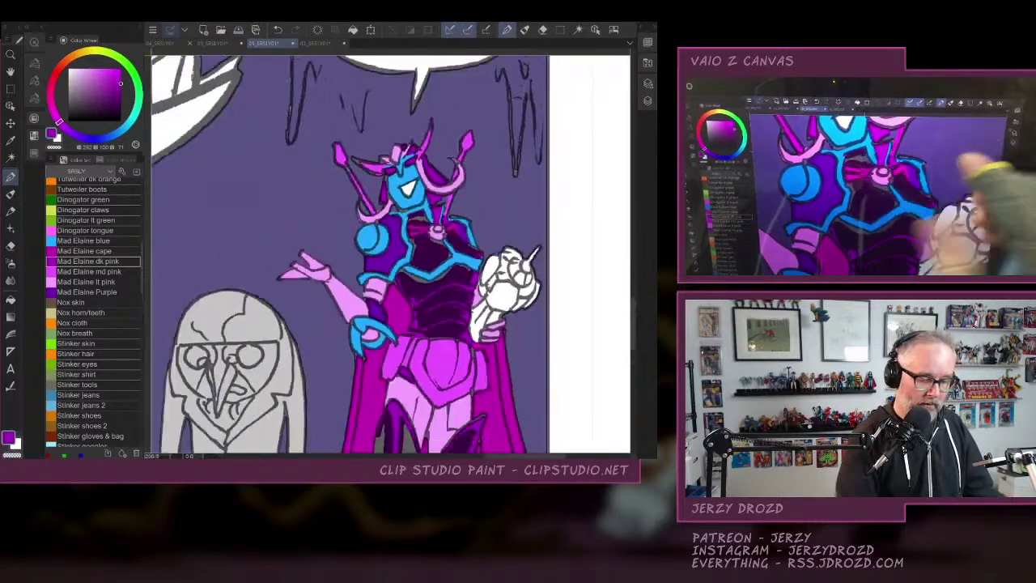
{"action": "scroll", "coordinate": [390, 254], "scroll_direction": "up", "scroll_amount": 4}
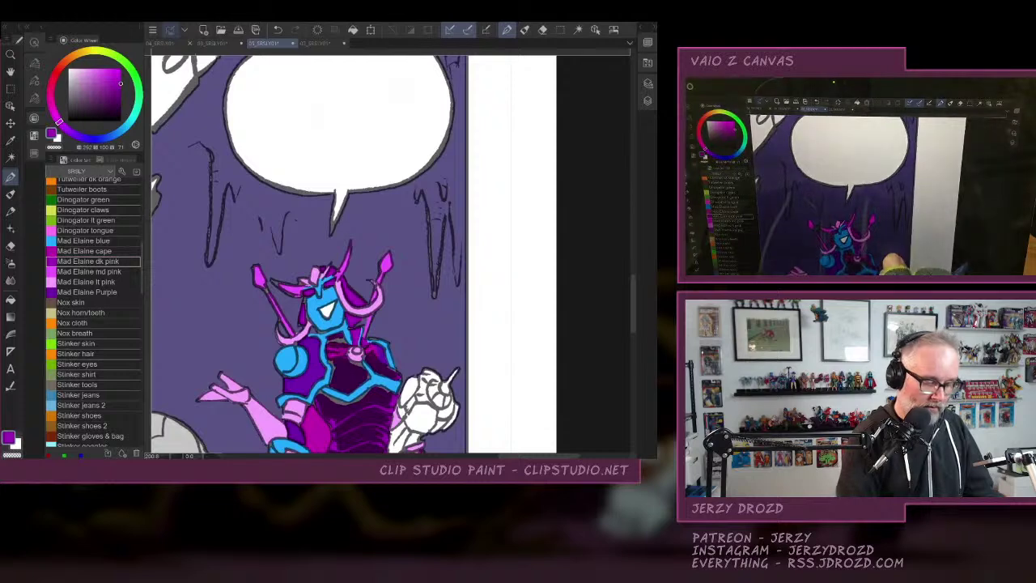
Mix a muted gray-purple and fill Mad Elaine's open mouth with it.
{"action": "left_click", "coordinate": [77, 97]}
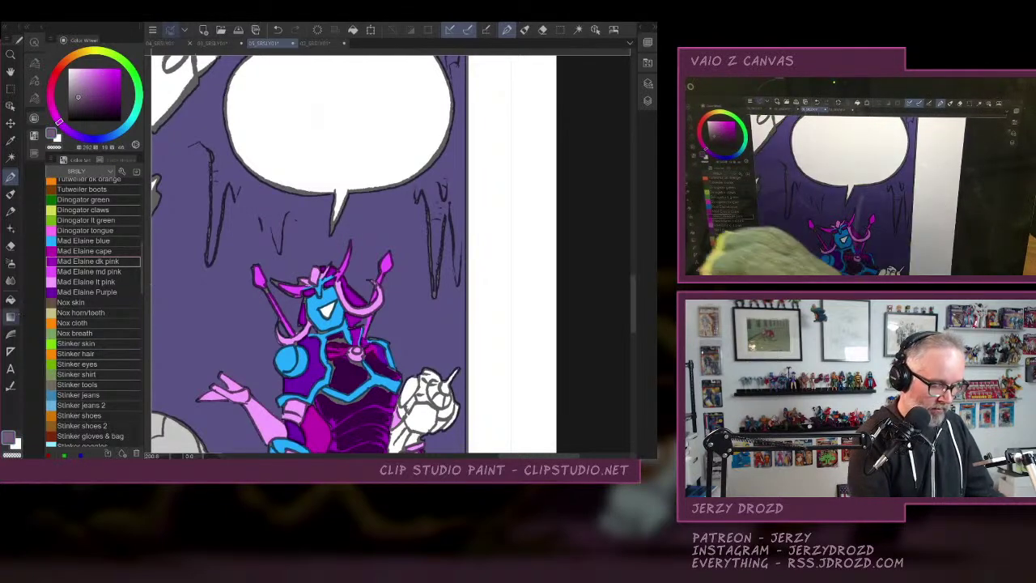
{"action": "left_click", "coordinate": [10, 300]}
{"action": "left_click", "coordinate": [330, 308]}
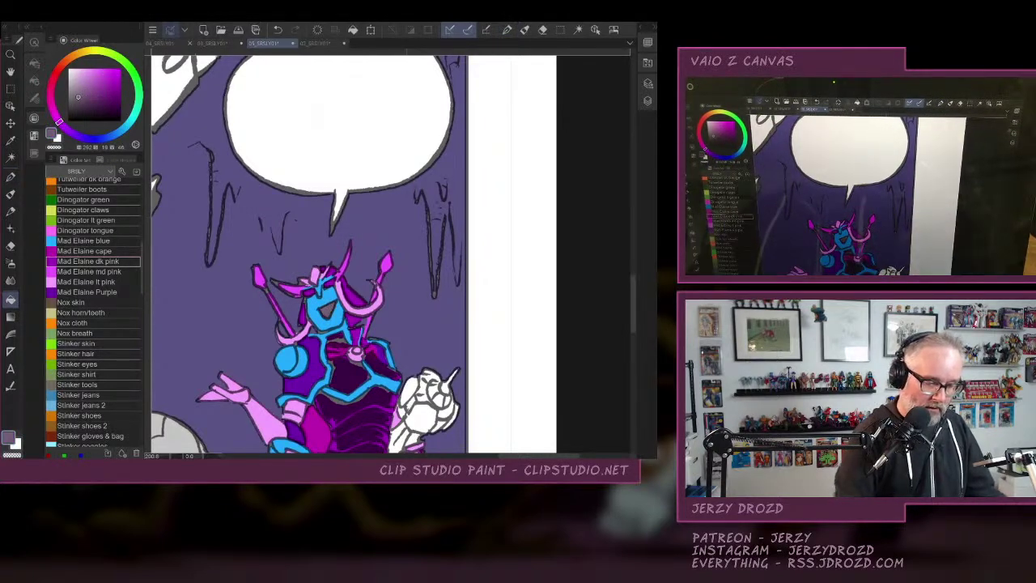
Fill the handle of Mad Elaine's handheld device with dark green sampled from the same device in the panel above.
{"action": "left_click_drag", "start_coordinate": [388, 121], "coordinate": [361, 429]}
{"action": "left_click_drag", "start_coordinate": [272, 240], "coordinate": [412, 339]}
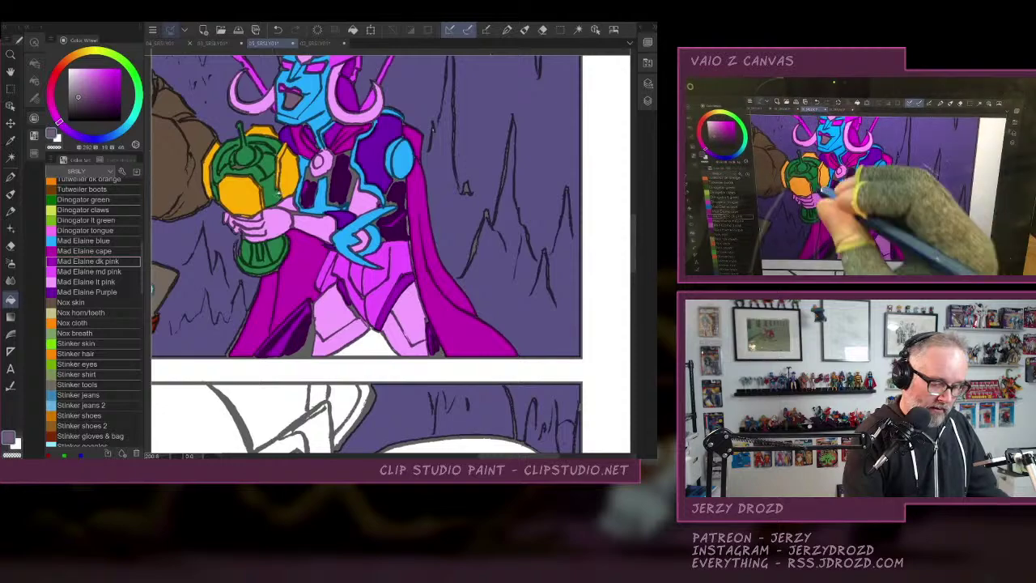
{"action": "left_click", "coordinate": [279, 194], "text": "alt"}
{"action": "scroll", "coordinate": [390, 254], "scroll_direction": "down", "scroll_amount": 8}
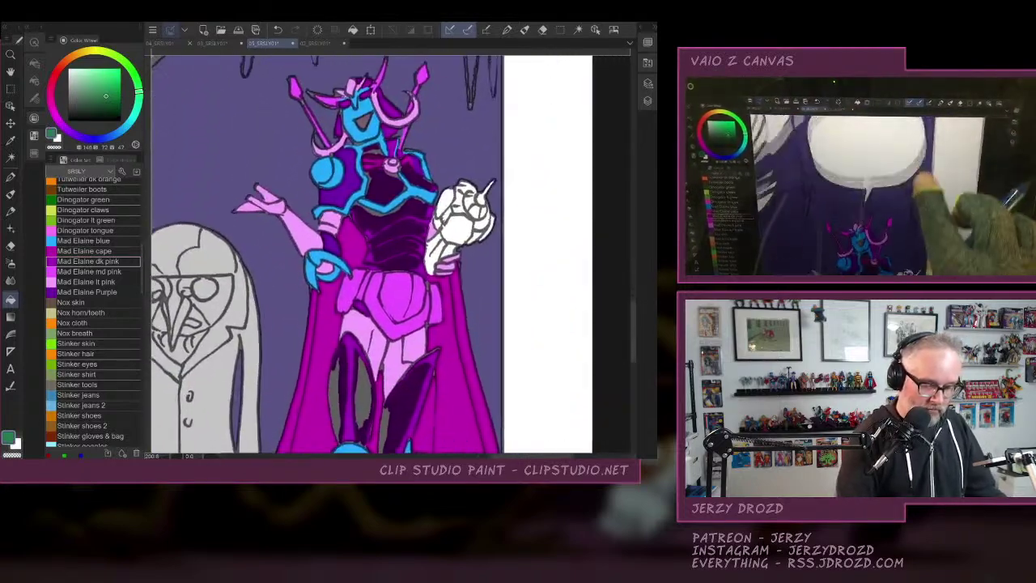
{"action": "scroll", "coordinate": [475, 277], "scroll_direction": "up", "scroll_amount": 4}
{"action": "left_click", "coordinate": [404, 209]}
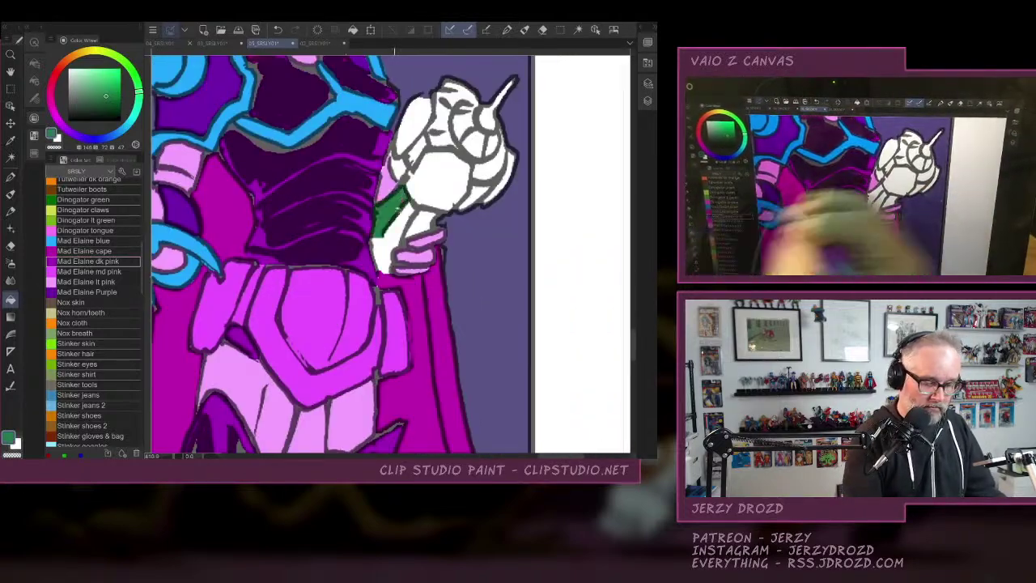
{"action": "left_click", "coordinate": [423, 223]}
Fill the device's lower segments, rounded tip, antenna and upper body with the same dark green.
{"action": "left_click", "coordinate": [480, 189]}
{"action": "left_click", "coordinate": [491, 166]}
{"action": "mouse_move", "coordinate": [486, 159]}
{"action": "left_mouse_down"}
{"action": "mouse_move", "coordinate": [461, 130]}
{"action": "mouse_move", "coordinate": [512, 81]}
{"action": "left_mouse_up"}
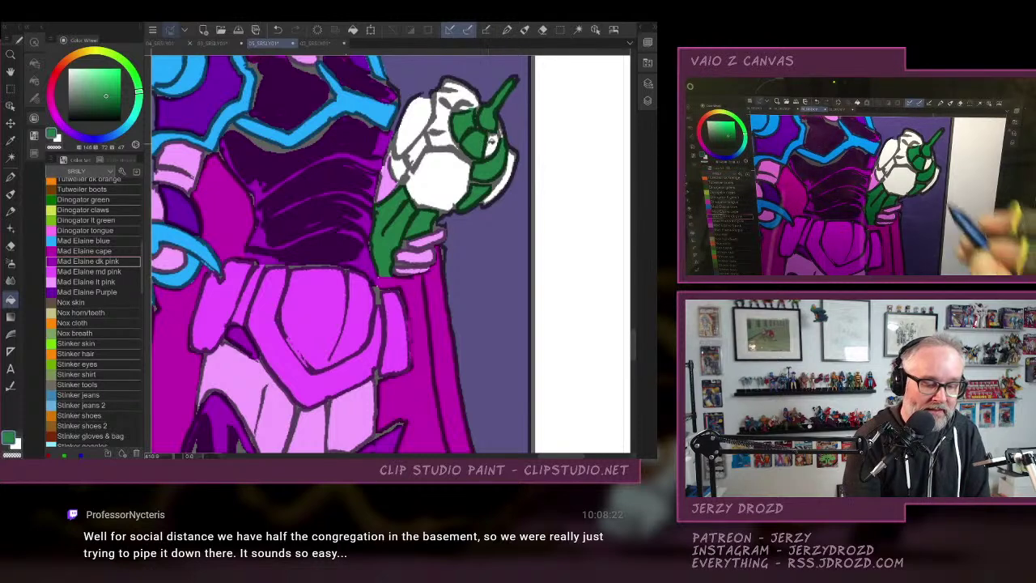
{"action": "mouse_move", "coordinate": [501, 134]}
{"action": "left_mouse_down"}
{"action": "mouse_move", "coordinate": [444, 138]}
{"action": "mouse_move", "coordinate": [451, 105]}
{"action": "mouse_move", "coordinate": [477, 81]}
{"action": "left_mouse_up"}
Fill the small knob on the torso side of the device with magenta sampled from the cape, and undo the magenta stroke near the antenna.
{"action": "mouse_move", "coordinate": [408, 136]}
{"action": "left_mouse_down"}
{"action": "mouse_move", "coordinate": [421, 165]}
{"action": "mouse_move", "coordinate": [400, 169]}
{"action": "left_mouse_up"}
{"action": "left_click", "coordinate": [428, 297], "text": "alt"}
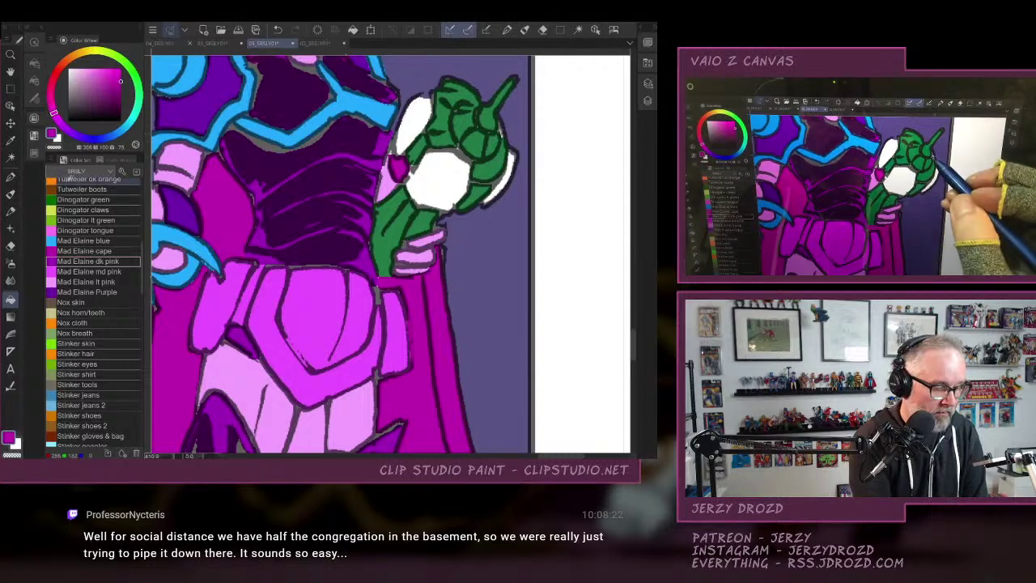
{"action": "left_click", "coordinate": [10, 176]}
{"action": "left_click_drag", "start_coordinate": [501, 140], "coordinate": [496, 124]}
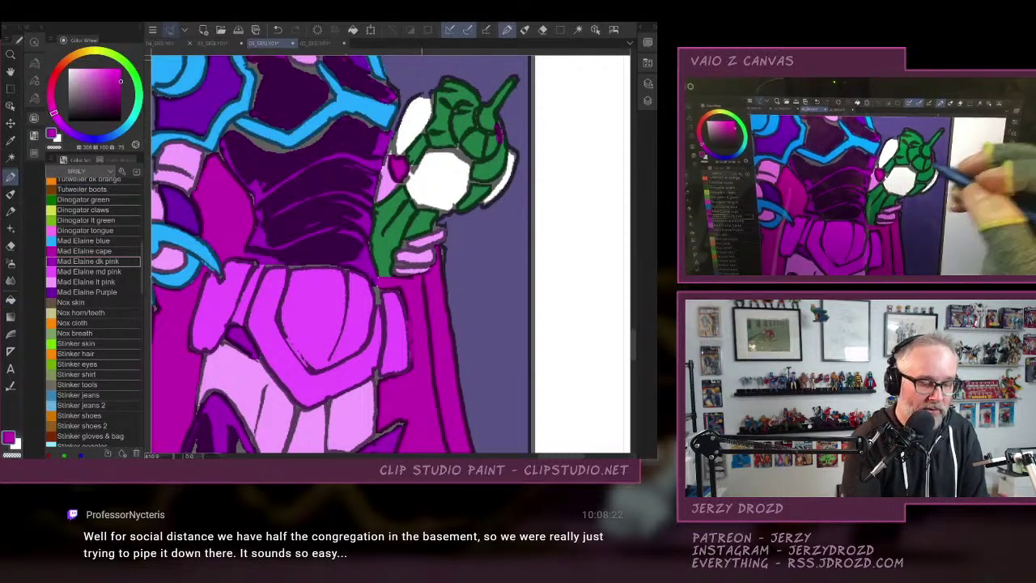
{"action": "left_click", "coordinate": [278, 30]}
{"action": "left_click", "coordinate": [486, 144], "text": "alt"}
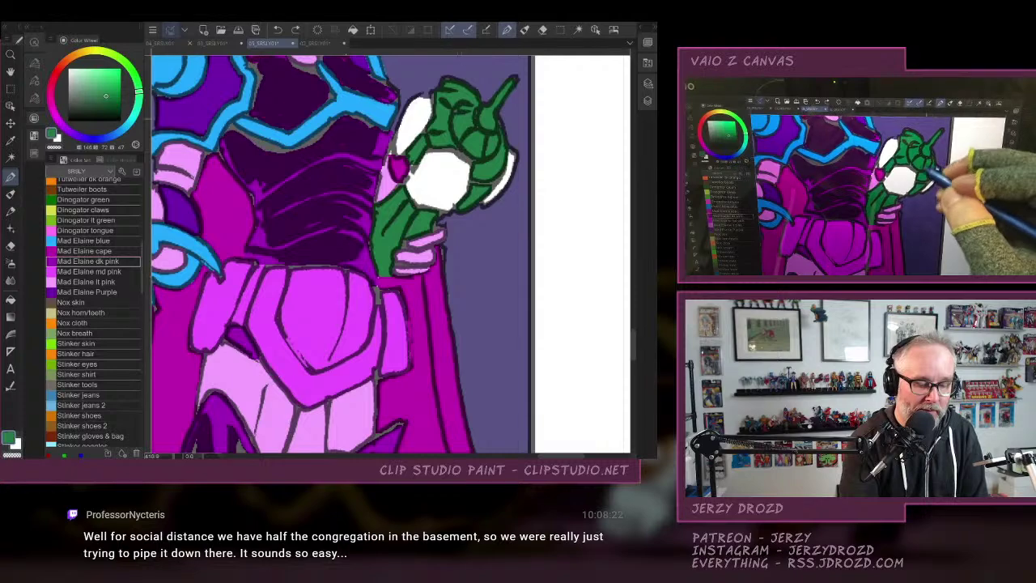
{"action": "scroll", "coordinate": [489, 340], "scroll_direction": "down", "scroll_amount": 5}
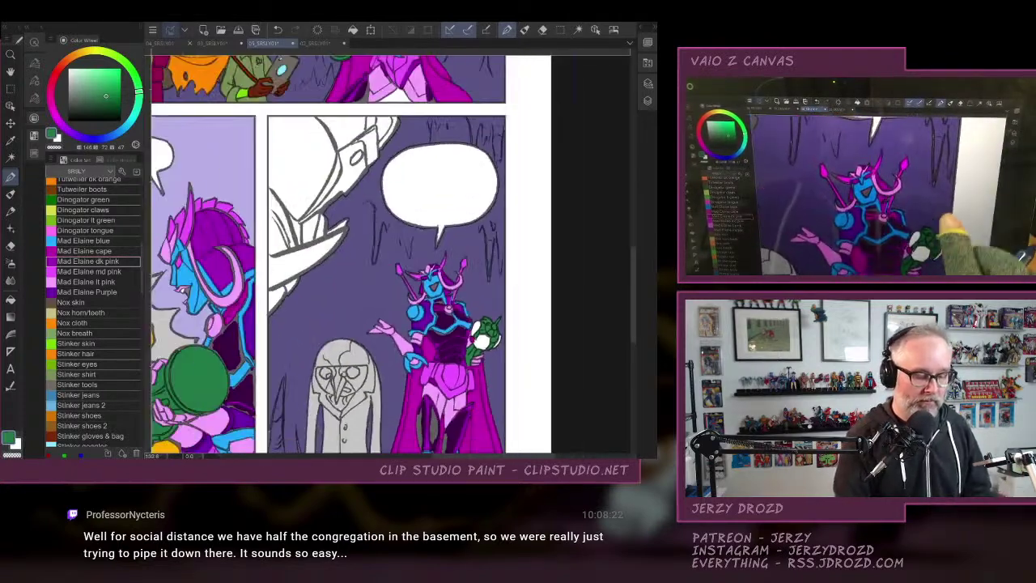
{"action": "left_click_drag", "start_coordinate": [439, 268], "coordinate": [519, 400]}
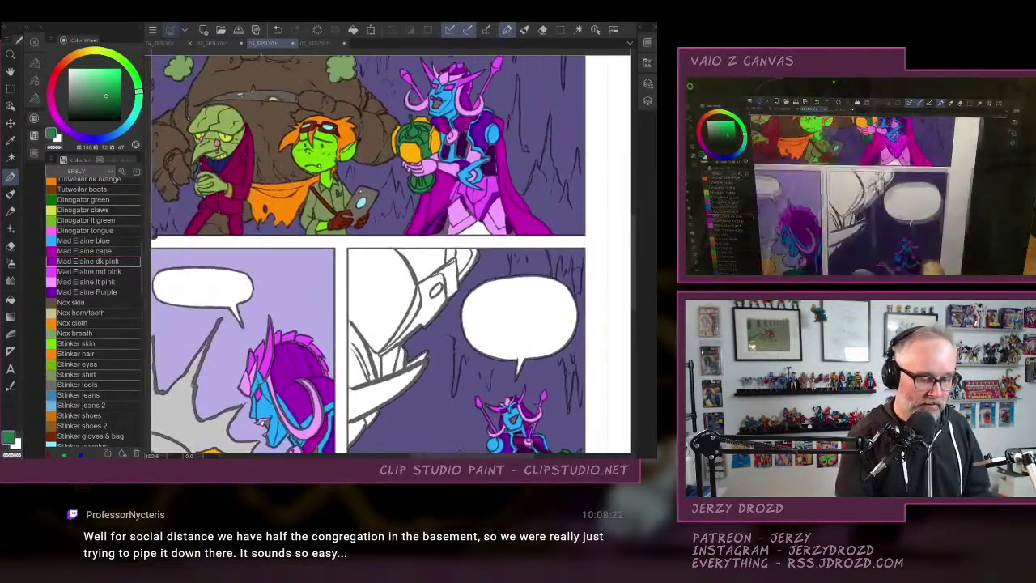
{"action": "left_click", "coordinate": [416, 152], "text": "alt"}
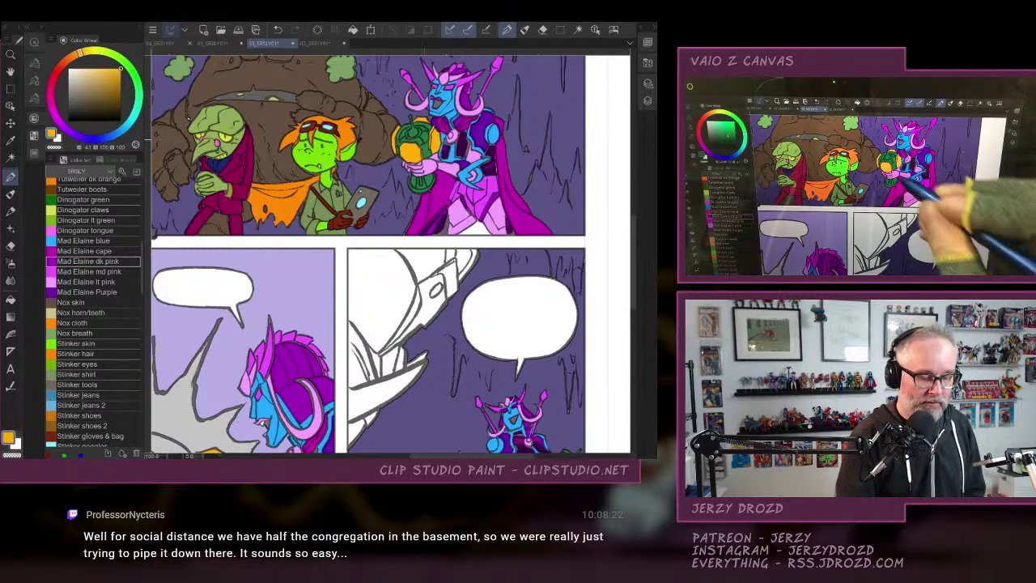
{"action": "left_click_drag", "start_coordinate": [453, 339], "coordinate": [405, 212]}
{"action": "scroll", "coordinate": [454, 267], "scroll_direction": "up", "scroll_amount": 5}
{"action": "left_click_drag", "start_coordinate": [438, 267], "coordinate": [370, 321]}
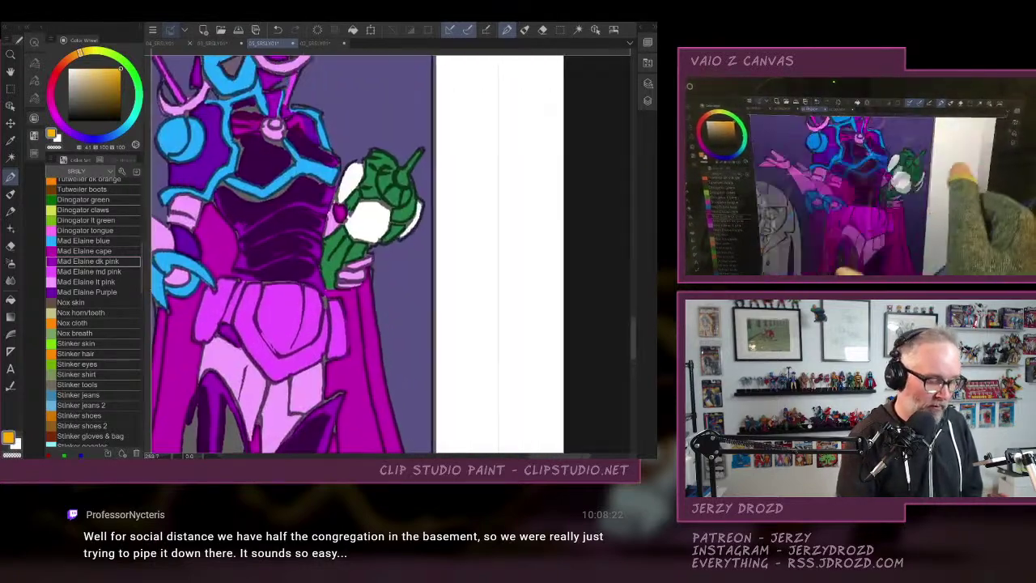
{"action": "left_click", "coordinate": [11, 298]}
{"action": "left_click", "coordinate": [349, 191]}
{"action": "left_click", "coordinate": [368, 222]}
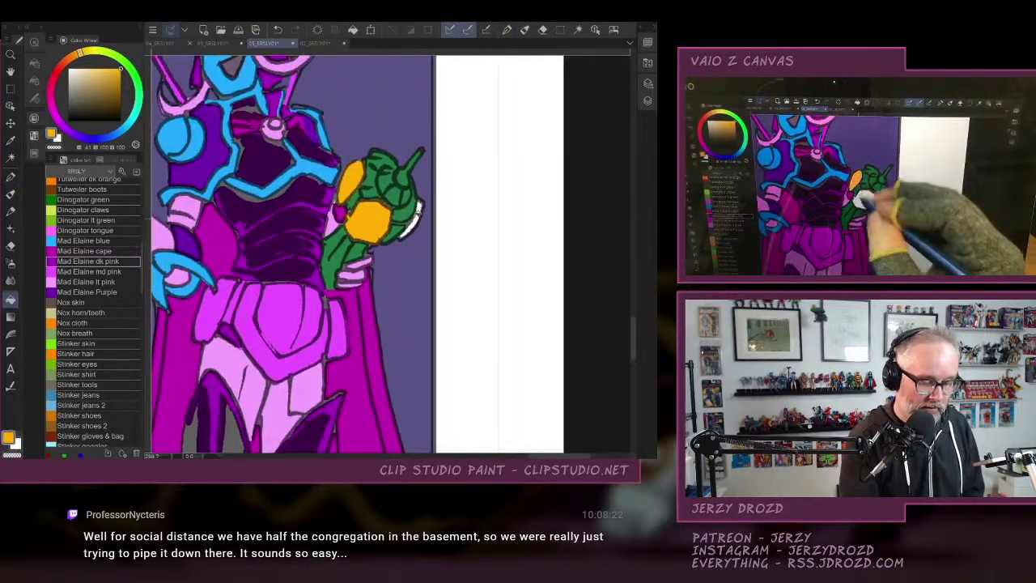
{"action": "left_click", "coordinate": [417, 216]}
{"action": "left_click", "coordinate": [11, 176]}
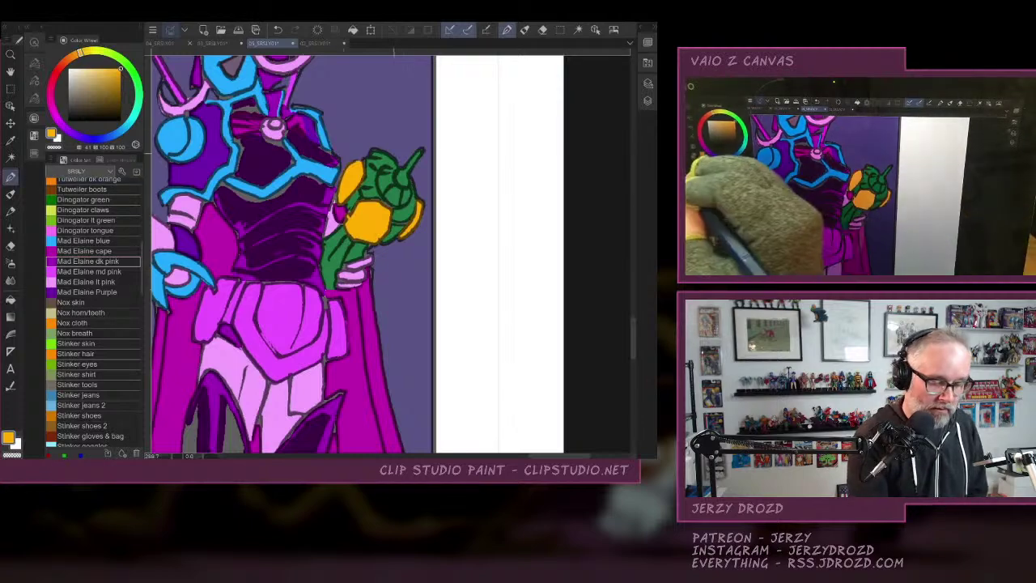
{"action": "left_click_drag", "start_coordinate": [373, 154], "coordinate": [382, 157]}
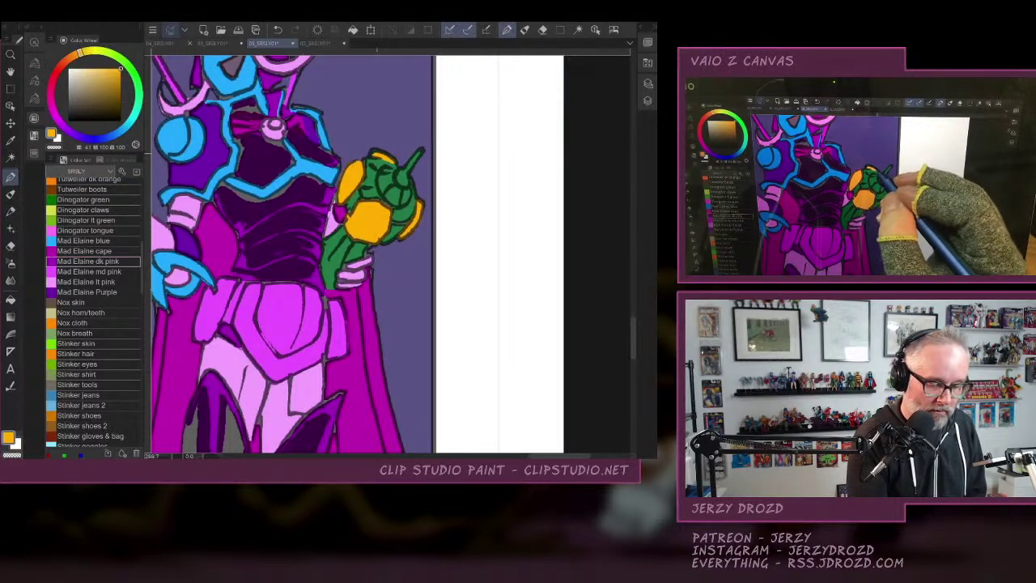
Fill the large foreground spike, its tip, and the thin strip by the panel's upper border with Monstrarch orange.
{"action": "scroll", "coordinate": [388, 255], "scroll_direction": "down", "scroll_amount": 5}
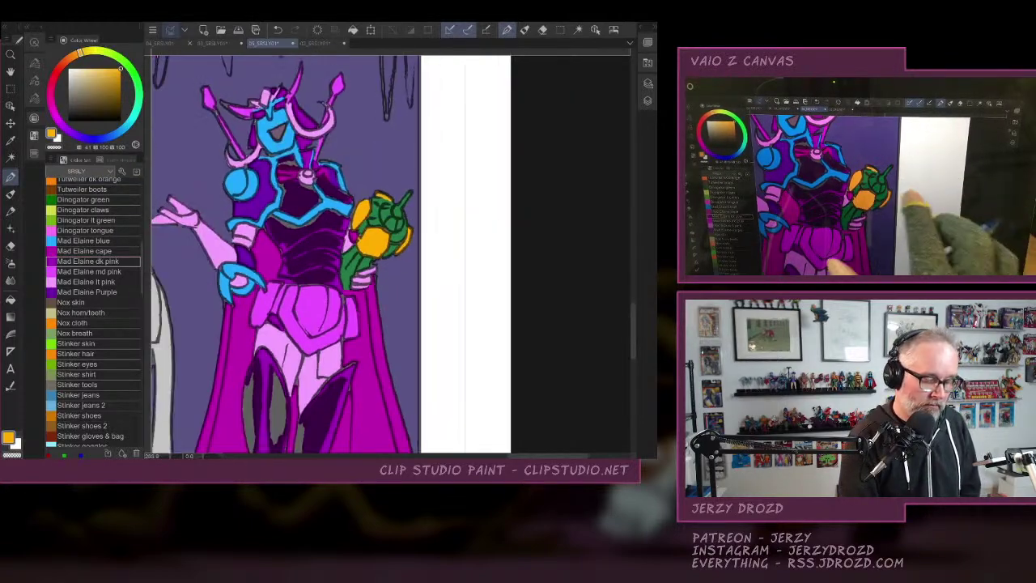
{"action": "left_click_drag", "start_coordinate": [388, 137], "coordinate": [398, 331]}
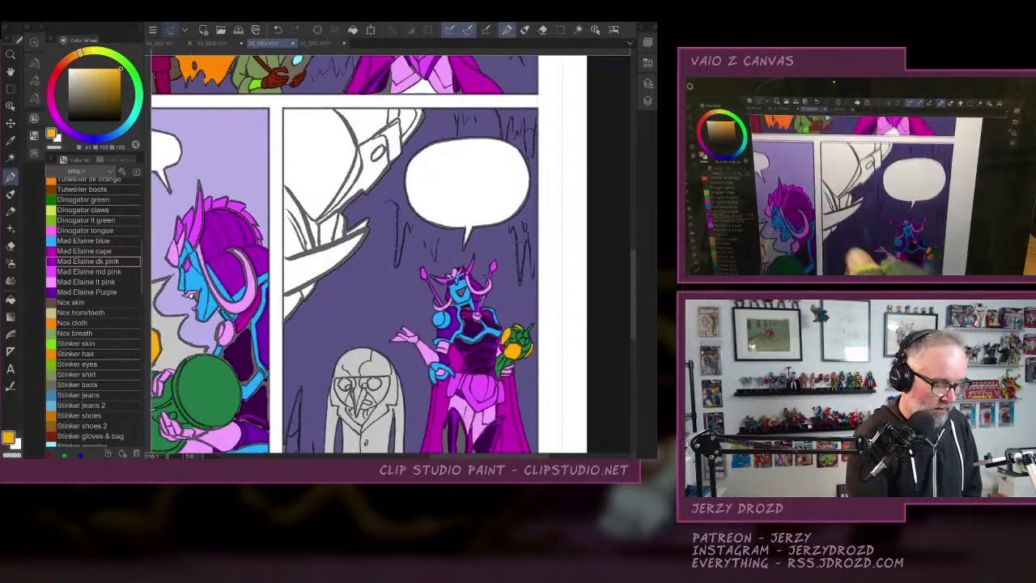
{"action": "scroll", "coordinate": [348, 275], "scroll_direction": "up", "scroll_amount": 1}
{"action": "scroll", "coordinate": [93, 312], "scroll_direction": "up", "scroll_amount": 5}
{"action": "left_click", "coordinate": [121, 202]}
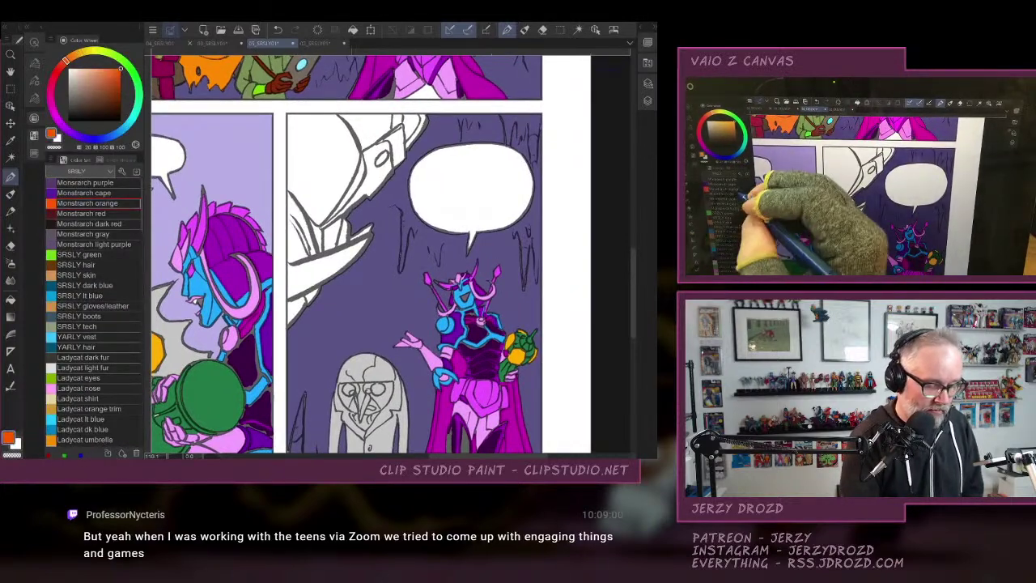
{"action": "left_click", "coordinate": [11, 299]}
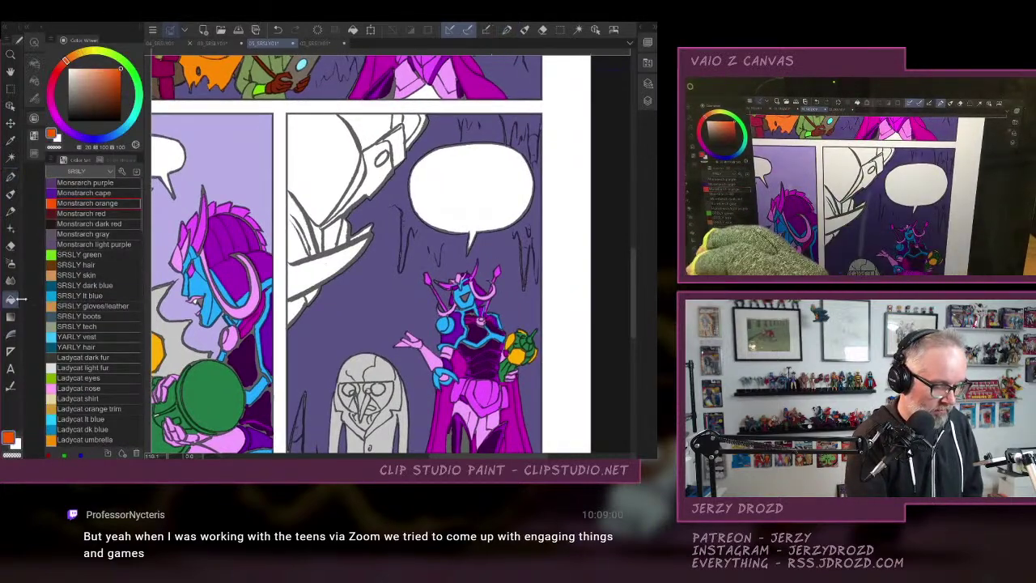
{"action": "left_click", "coordinate": [324, 263]}
{"action": "left_click", "coordinate": [365, 231]}
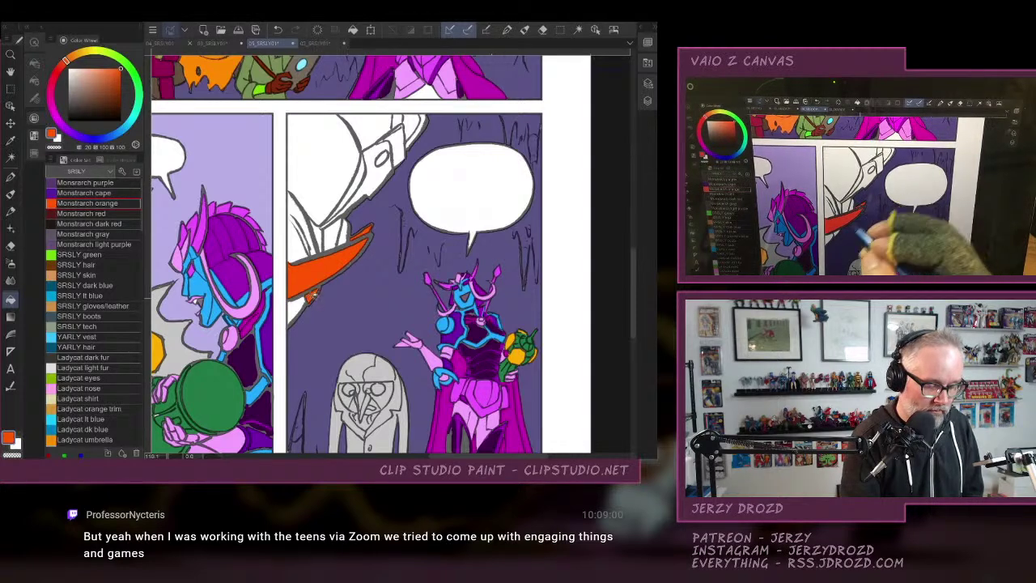
{"action": "left_click", "coordinate": [399, 121]}
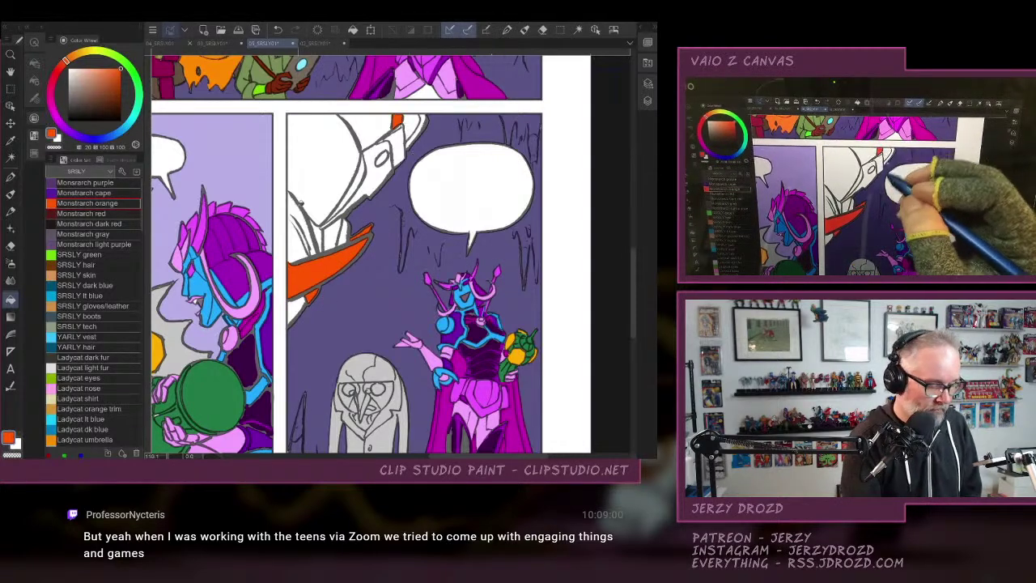
Fill the foreground figure's armor band with Monstrarch gray and the area above the band with Monsrarch purple.
{"action": "left_click", "coordinate": [83, 234]}
{"action": "left_click", "coordinate": [377, 180]}
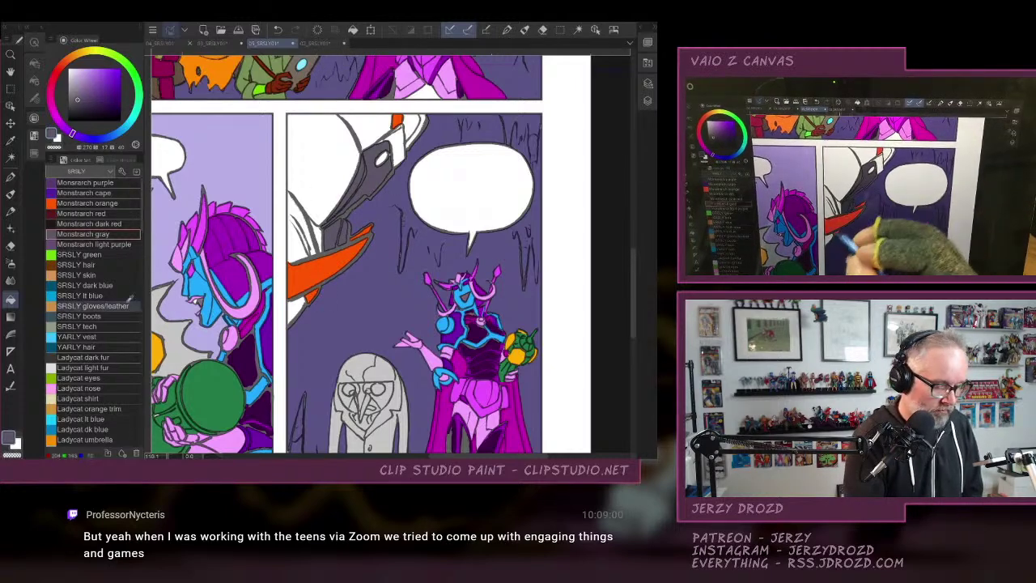
{"action": "left_click", "coordinate": [89, 243]}
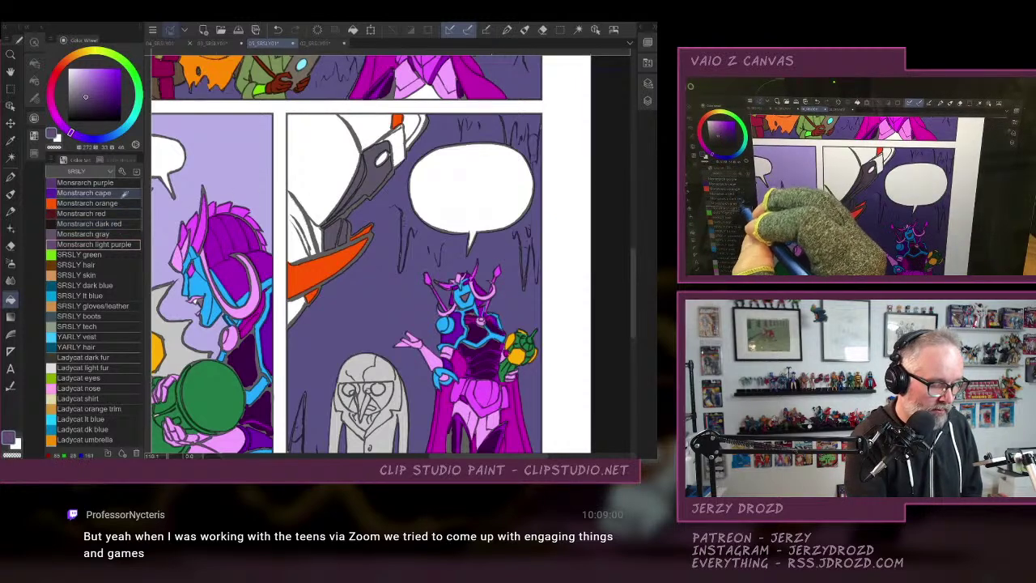
{"action": "left_click", "coordinate": [85, 182]}
{"action": "left_click", "coordinate": [365, 132]}
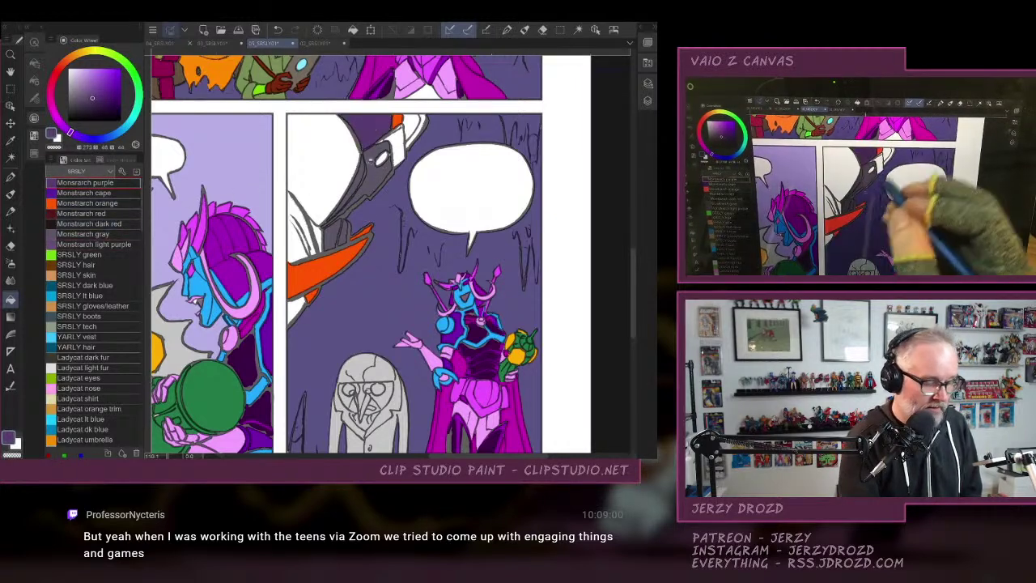
Fill the remaining upper segment of the armor band with its sampled gray and the oval stud with orange sampled from the spike.
{"action": "left_click", "coordinate": [368, 179], "text": "alt"}
{"action": "left_click", "coordinate": [400, 141]}
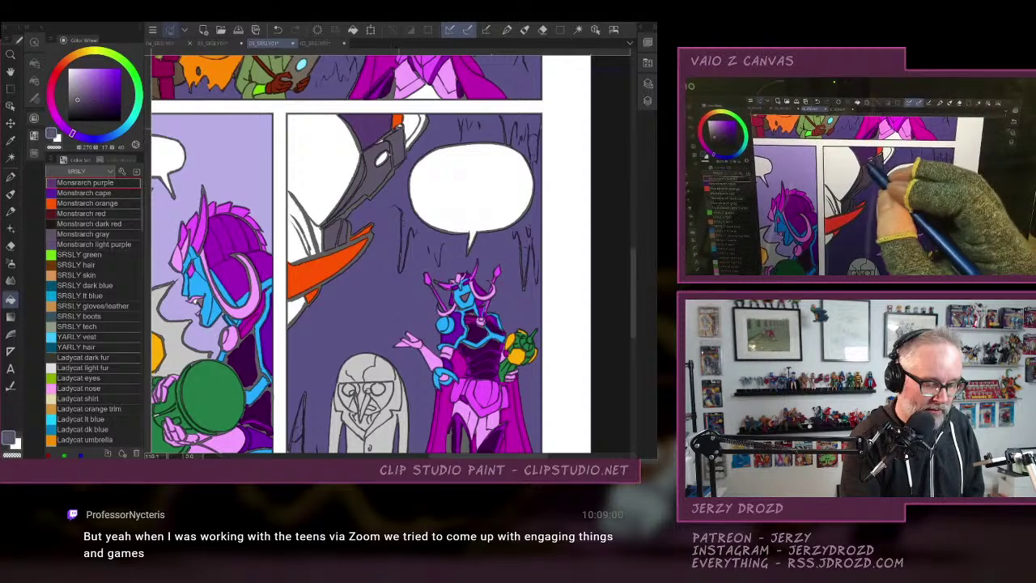
{"action": "left_click", "coordinate": [330, 260], "text": "alt"}
{"action": "left_click", "coordinate": [381, 160]}
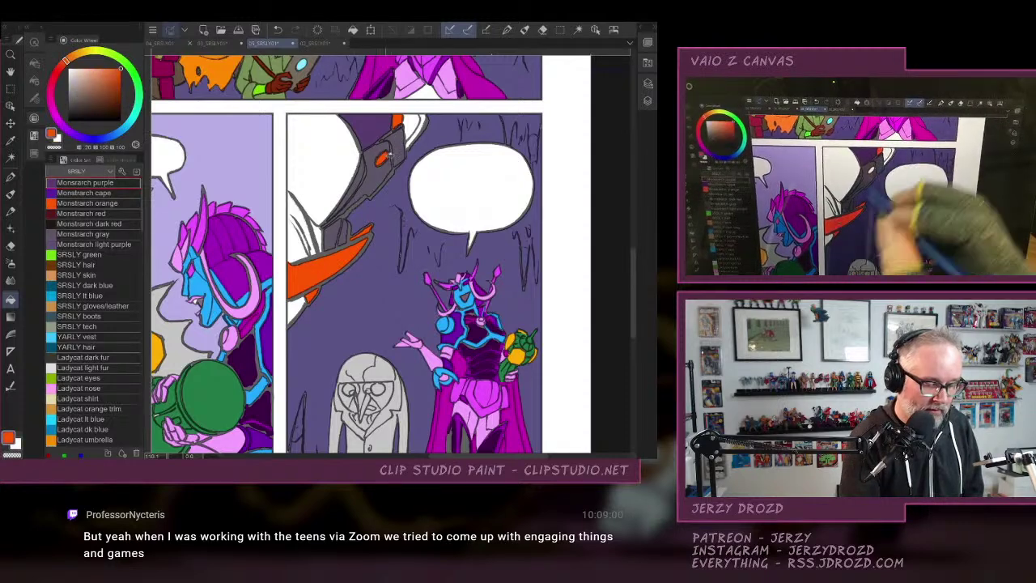
{"action": "left_click", "coordinate": [89, 202]}
{"action": "left_click", "coordinate": [340, 155]}
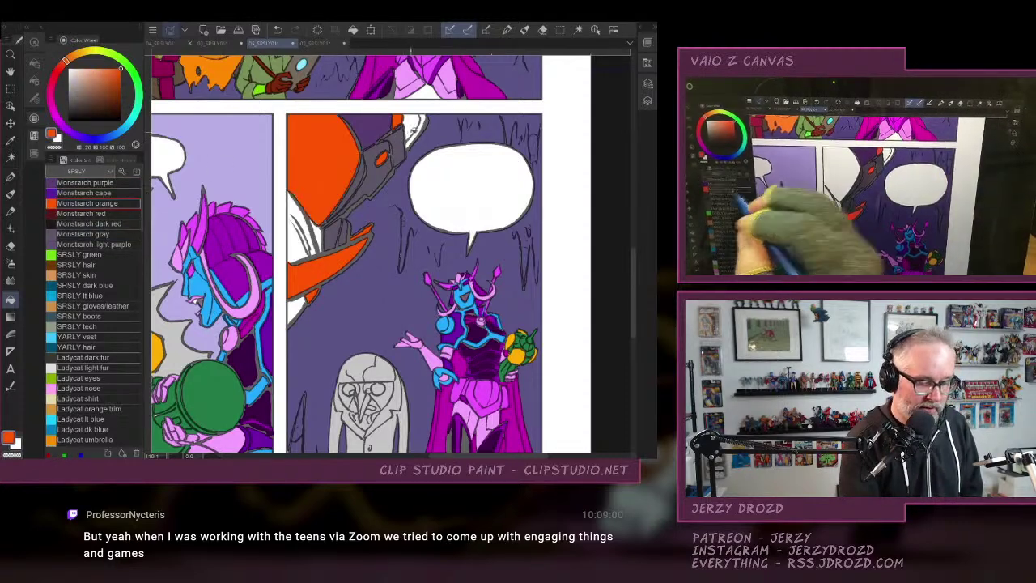
{"action": "left_click", "coordinate": [412, 130]}
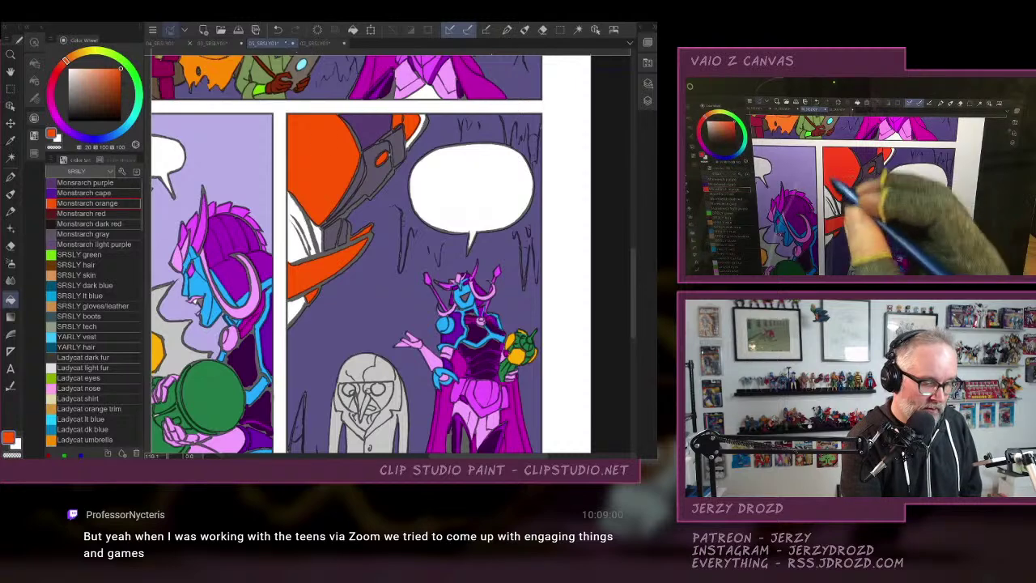
{"action": "left_click", "coordinate": [278, 29]}
Fill the foreground figure's large rounded plate with Monstrarch red and the sliver beside the upper orange strip with Monsrarch purple.
{"action": "left_click", "coordinate": [81, 213]}
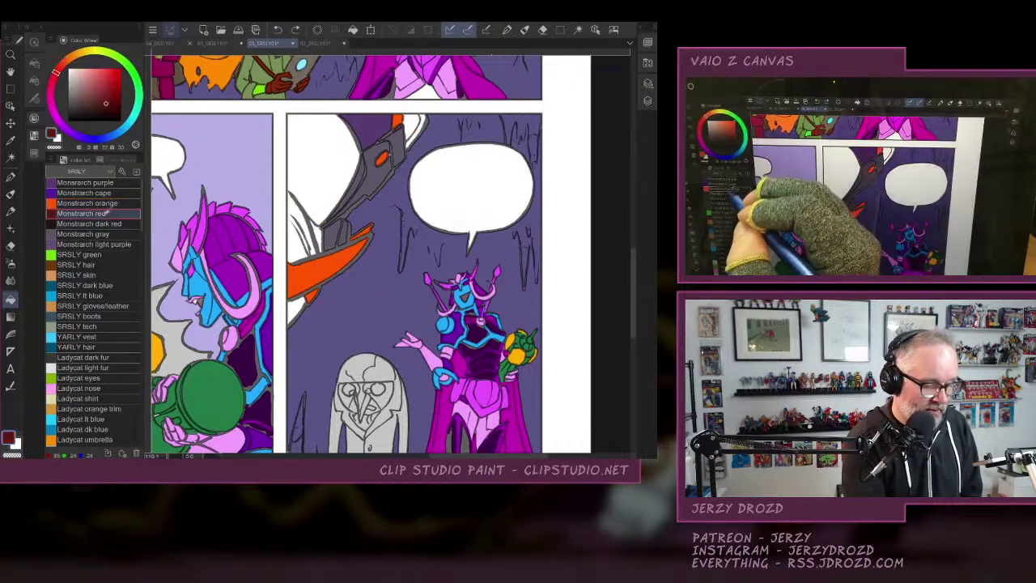
{"action": "left_click", "coordinate": [314, 152]}
{"action": "left_click", "coordinate": [415, 122]}
{"action": "left_click", "coordinate": [89, 203]}
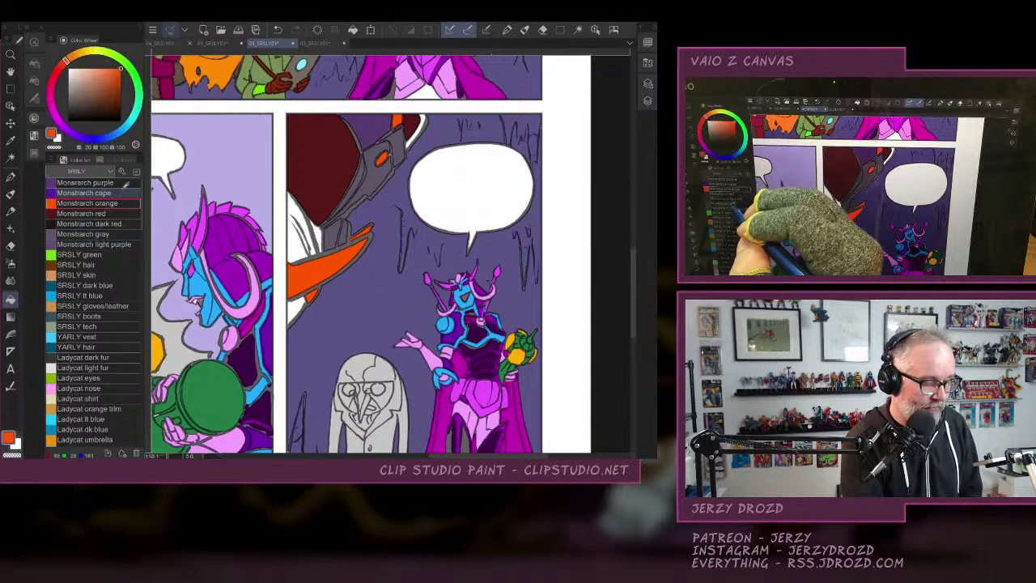
{"action": "left_click", "coordinate": [81, 182]}
{"action": "left_click", "coordinate": [417, 129]}
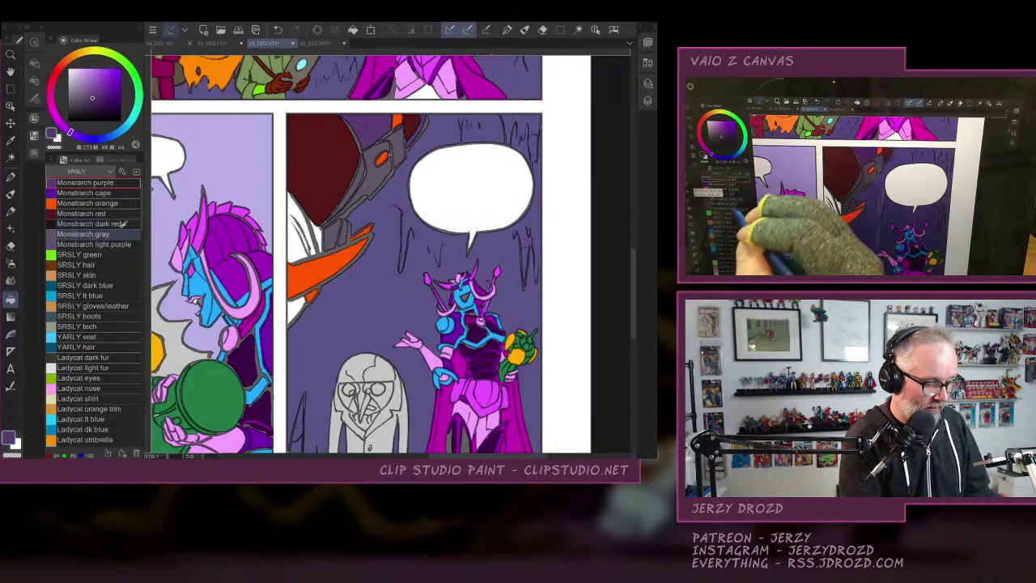
Fill the cape area under the plate with Monstrarch cape, and the gaps beside it and below the spike with the sampled dark red.
{"action": "left_click", "coordinate": [133, 192]}
{"action": "left_click", "coordinate": [298, 243]}
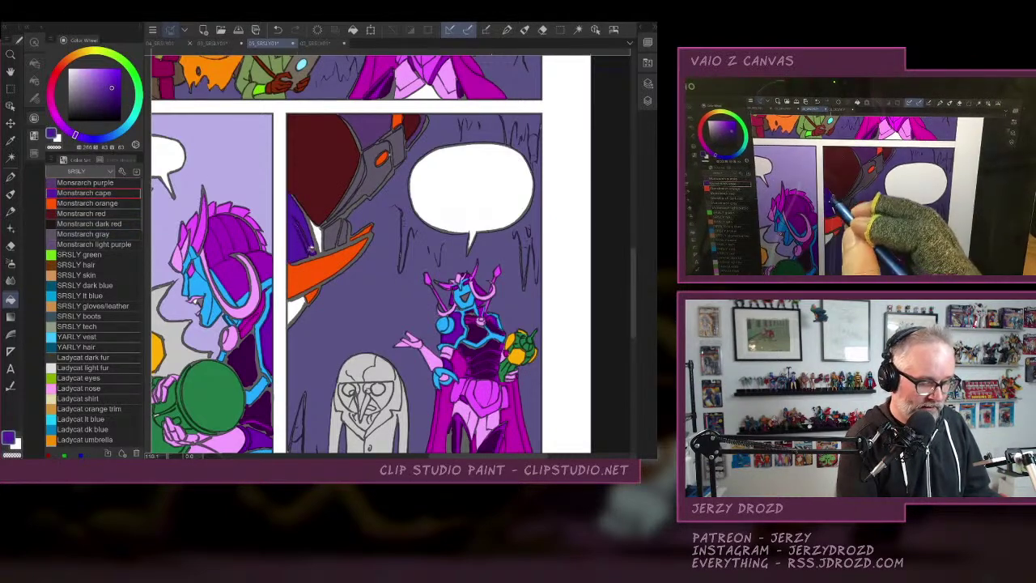
{"action": "left_click", "coordinate": [332, 176], "text": "alt"}
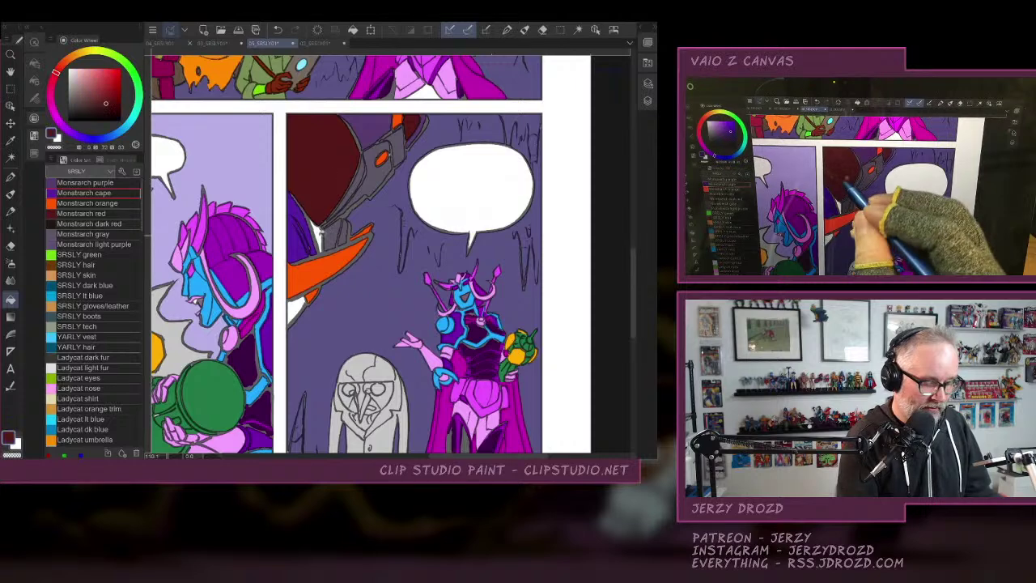
{"action": "left_click", "coordinate": [319, 235]}
{"action": "left_click", "coordinate": [296, 311]}
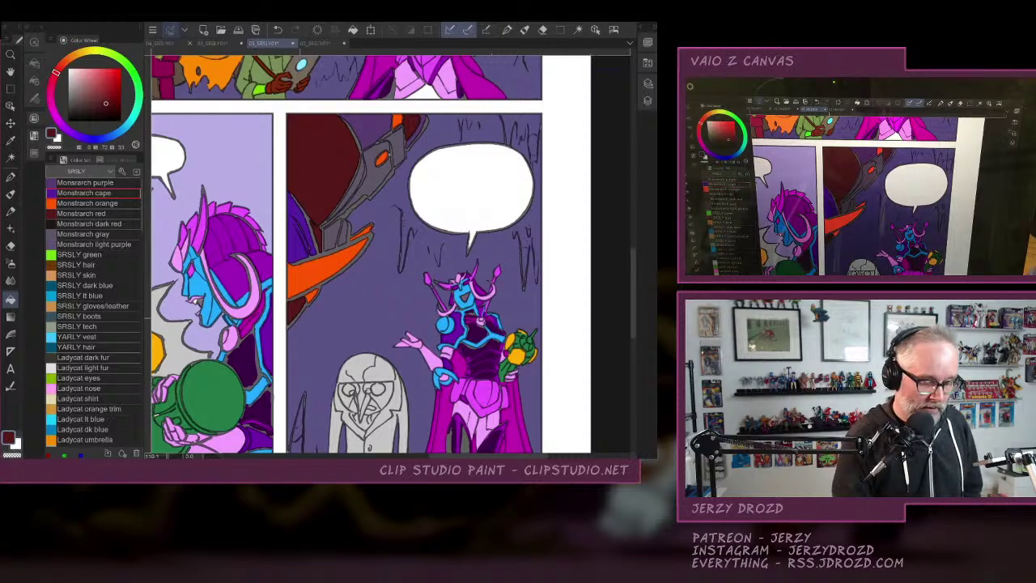
{"action": "scroll", "coordinate": [464, 285], "scroll_direction": "down", "scroll_amount": 3}
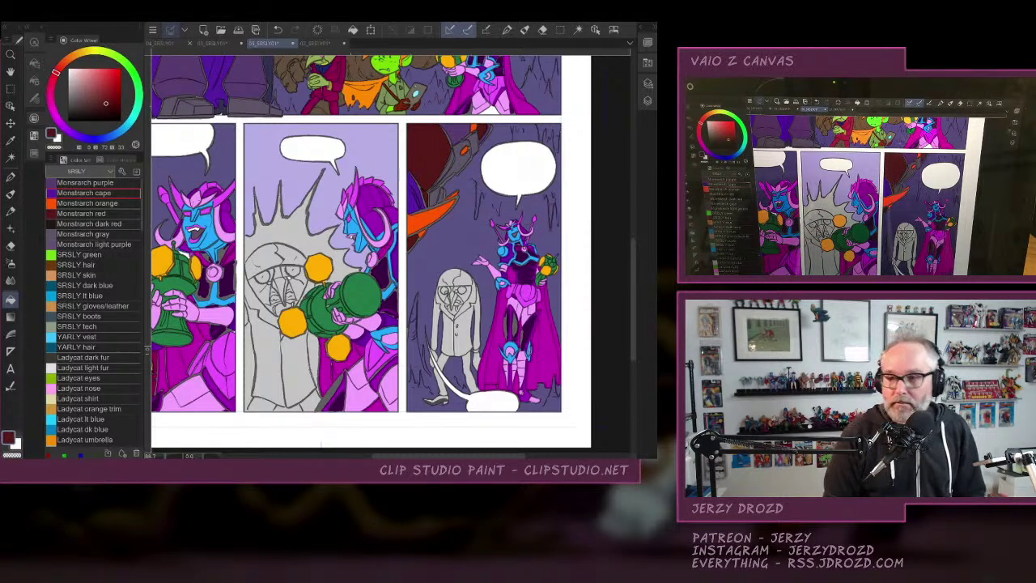
{"action": "scroll", "coordinate": [446, 309], "scroll_direction": "down", "scroll_amount": 3}
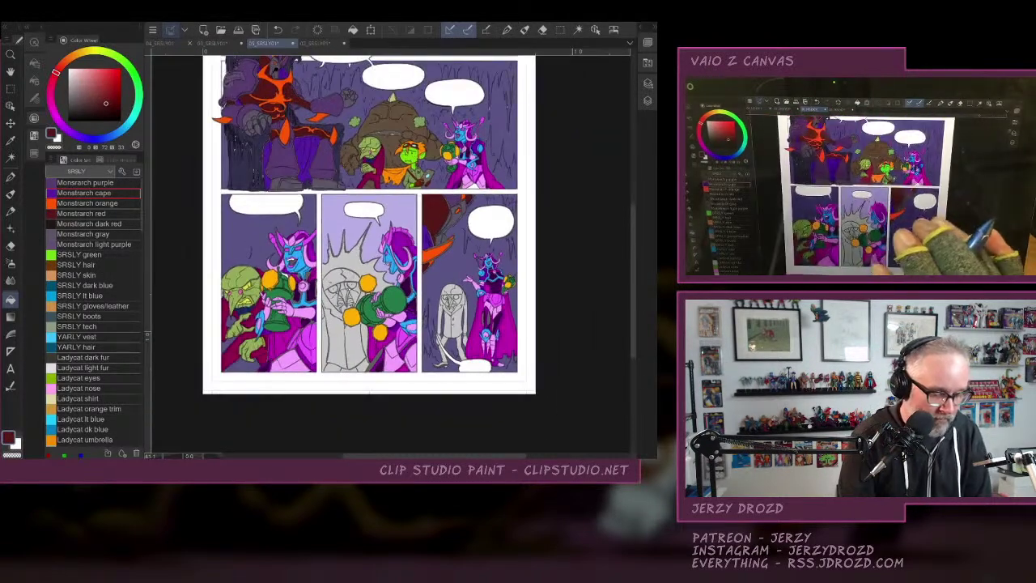
{"action": "scroll", "coordinate": [369, 283], "scroll_direction": "up", "scroll_amount": 5}
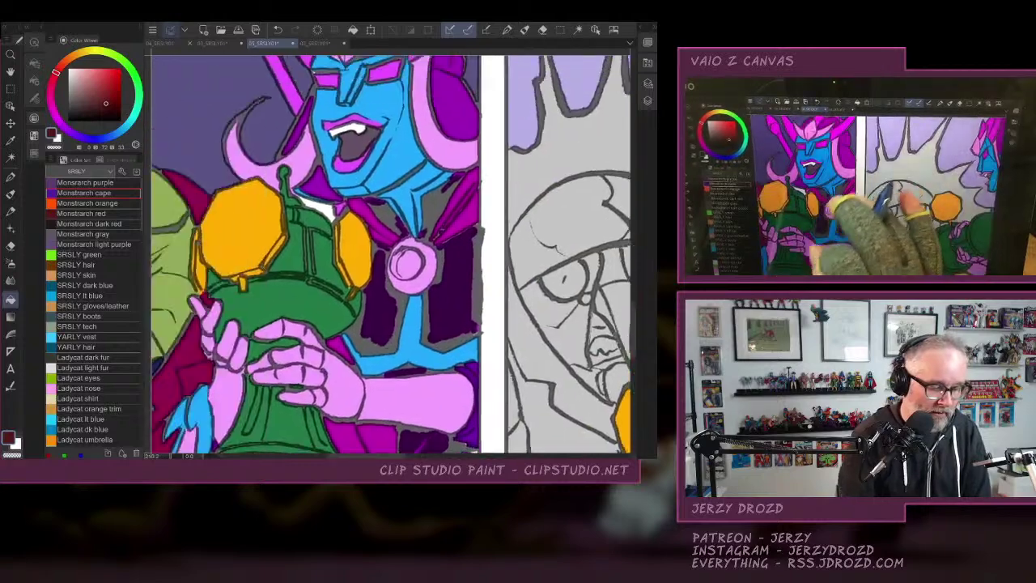
{"action": "left_click", "coordinate": [303, 128], "text": "alt"}
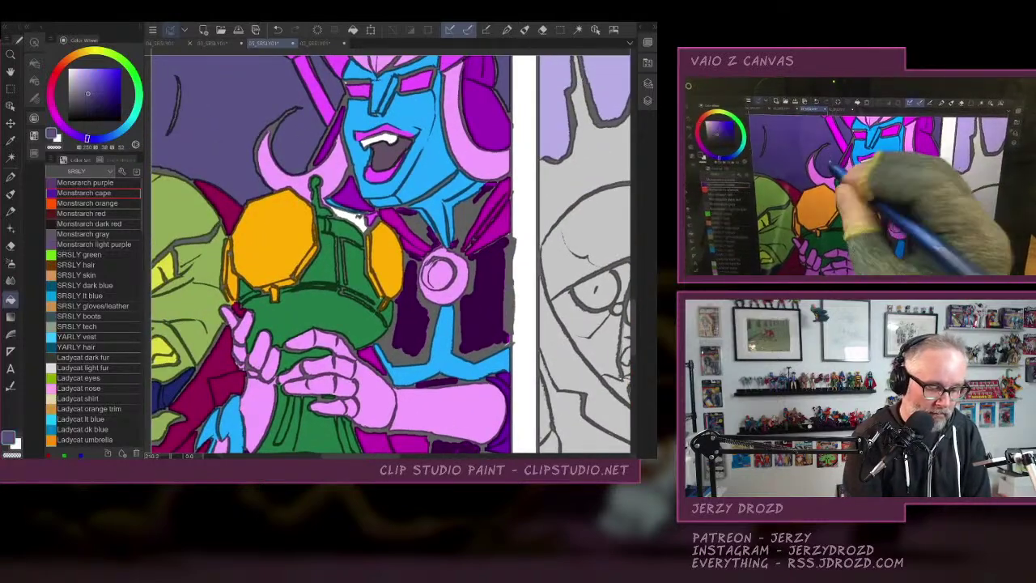
{"action": "scroll", "coordinate": [391, 285], "scroll_direction": "up", "scroll_amount": 2}
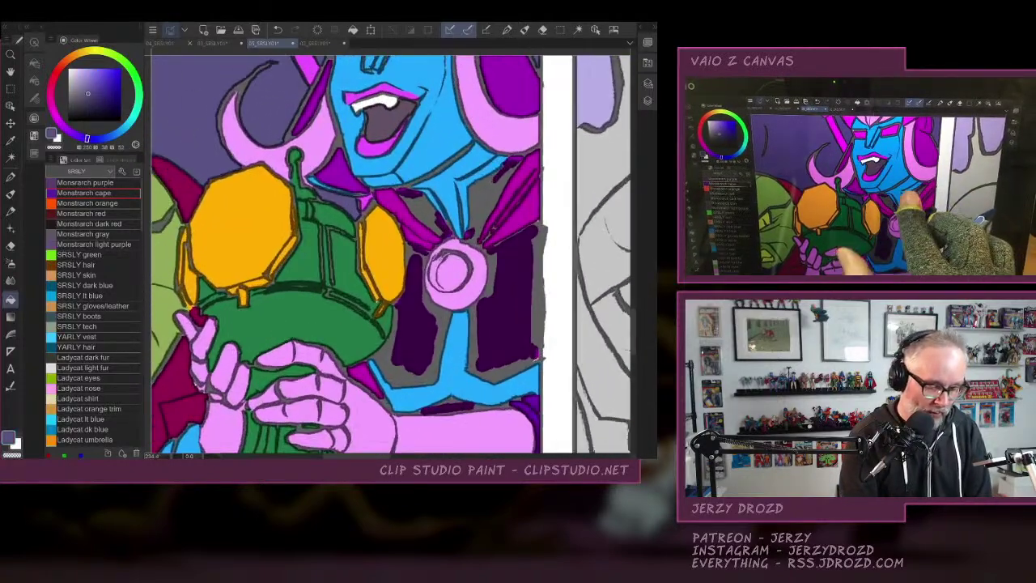
{"action": "left_click", "coordinate": [11, 176]}
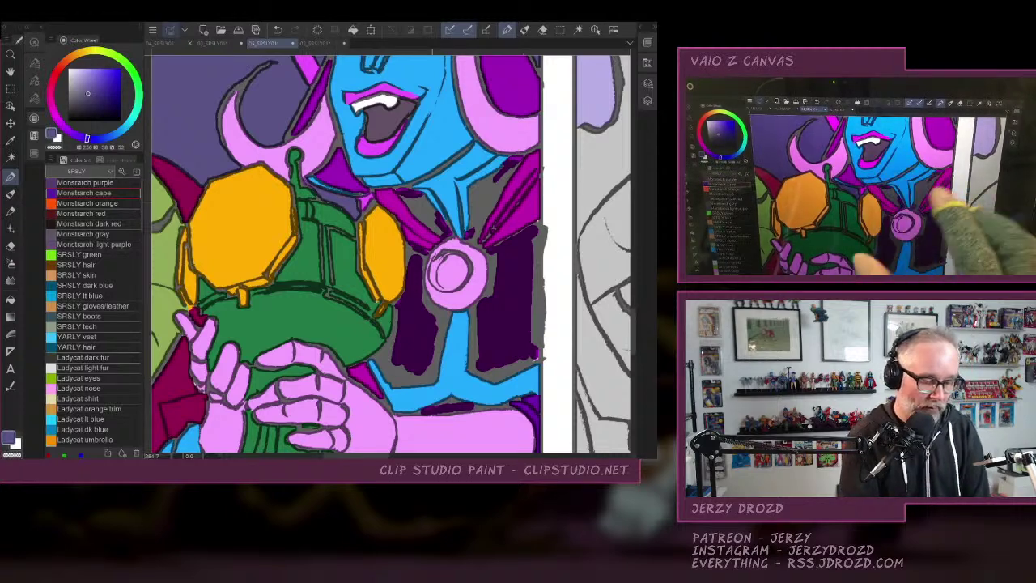
{"action": "left_click", "coordinate": [422, 174], "text": "alt"}
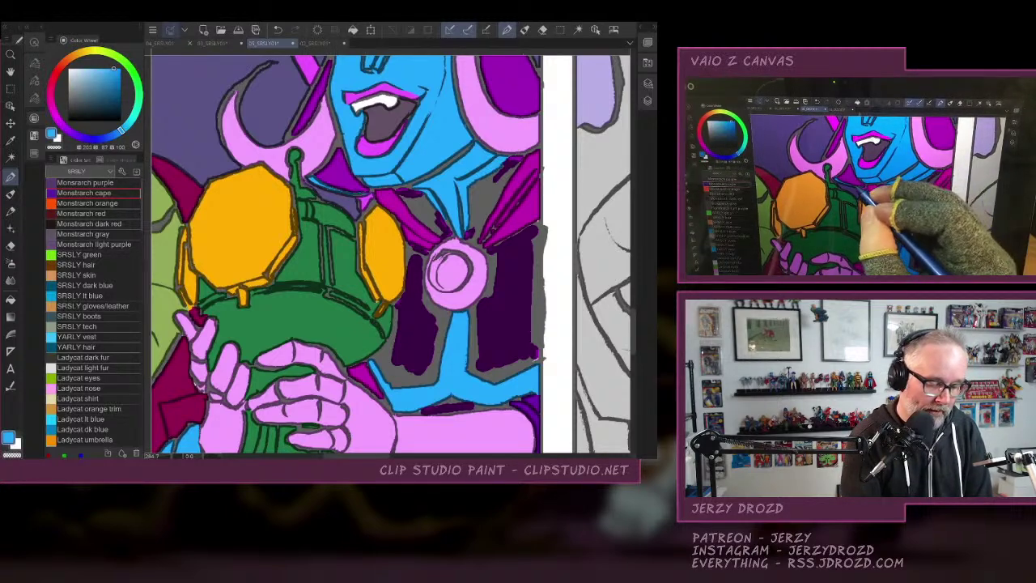
Bring the whole page into view and show its layer list.
{"action": "scroll", "coordinate": [391, 254], "scroll_direction": "down", "scroll_amount": 7}
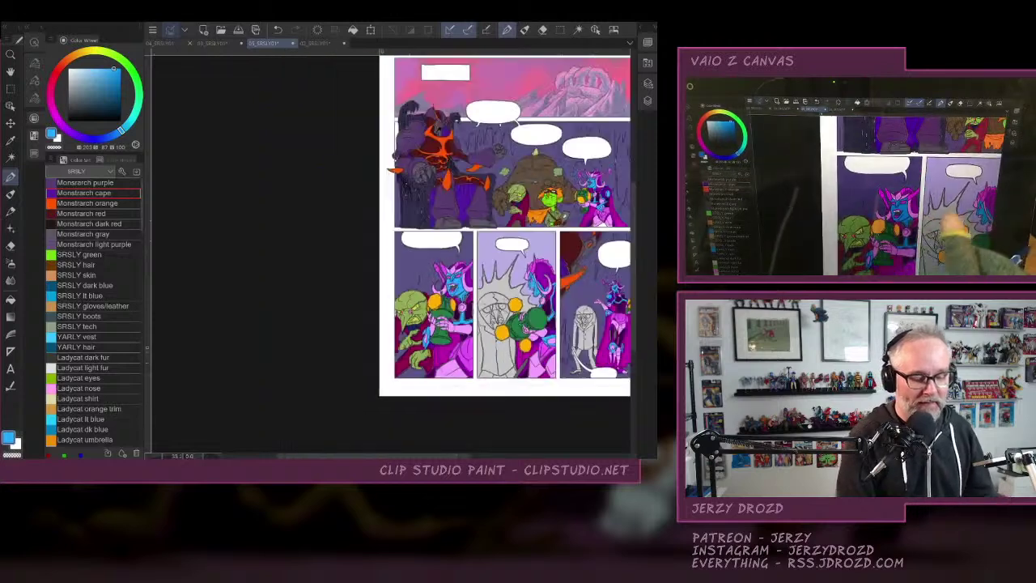
{"action": "left_click", "coordinate": [640, 27]}
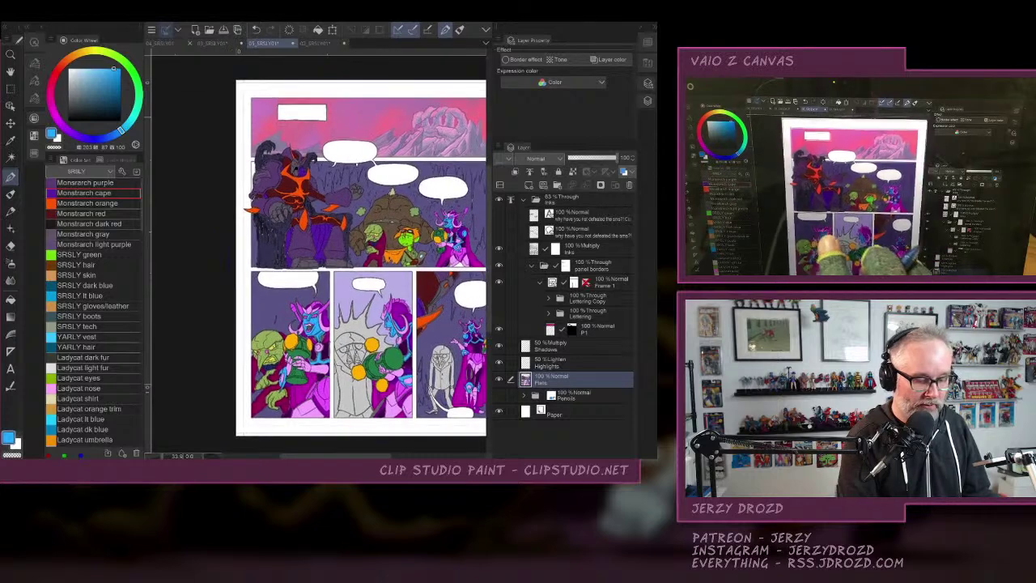
Fill the white gap between the seated Monstrarch's shoulder and the second panel's left border with sampled background purple.
{"action": "scroll", "coordinate": [284, 203], "scroll_direction": "up", "scroll_amount": 3}
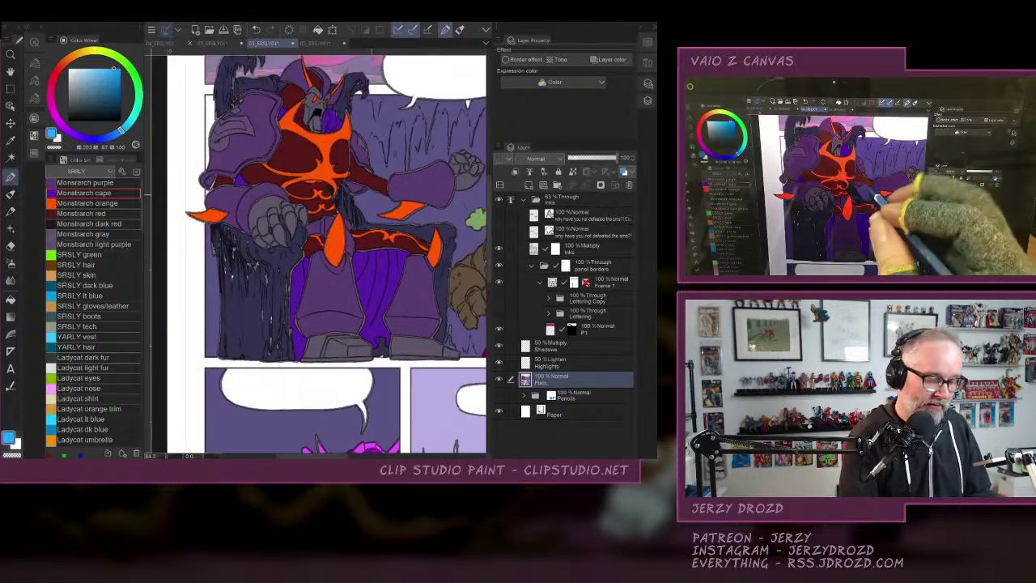
{"action": "left_click", "coordinate": [370, 212], "text": "alt"}
{"action": "left_click", "coordinate": [11, 300]}
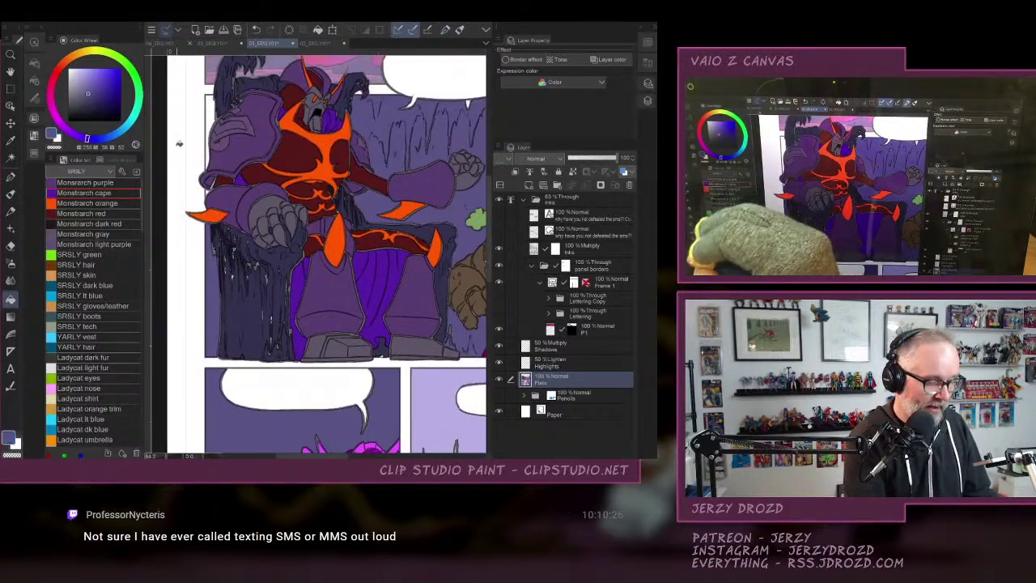
{"action": "left_click", "coordinate": [213, 110]}
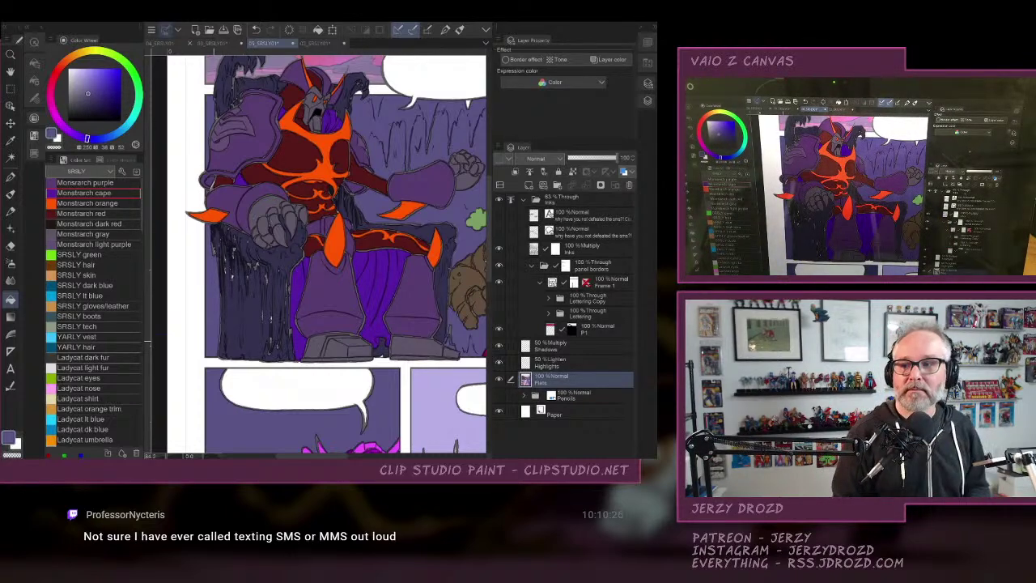
Fill the small patch between Mad Elaine's legs in the second panel with magenta sampled from her cape.
{"action": "scroll", "coordinate": [327, 254], "scroll_direction": "down", "scroll_amount": 3}
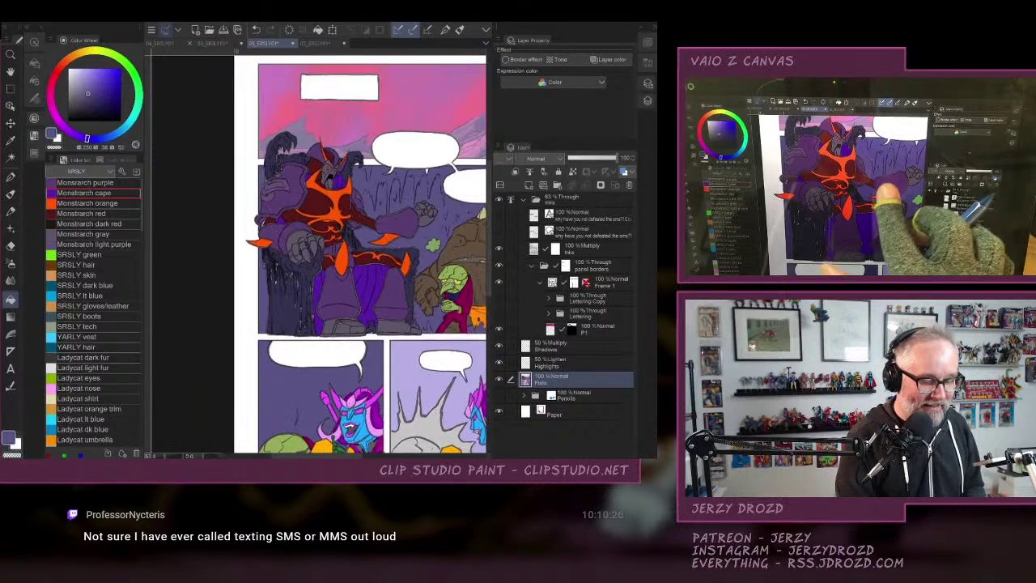
{"action": "scroll", "coordinate": [318, 253], "scroll_direction": "down", "scroll_amount": 3}
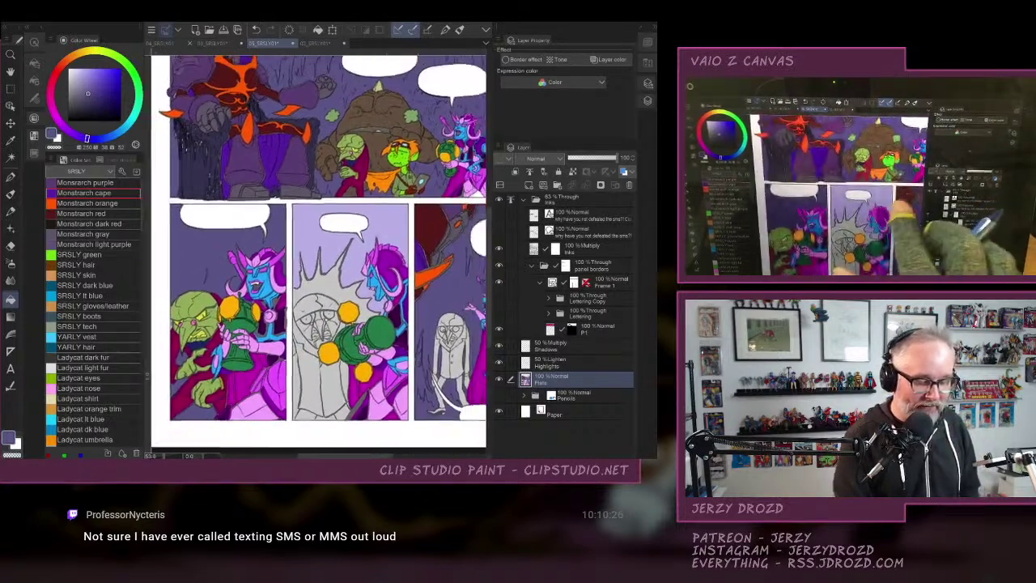
{"action": "scroll", "coordinate": [317, 253], "scroll_direction": "down", "scroll_amount": 3}
{"action": "scroll", "coordinate": [417, 246], "scroll_direction": "up", "scroll_amount": 5}
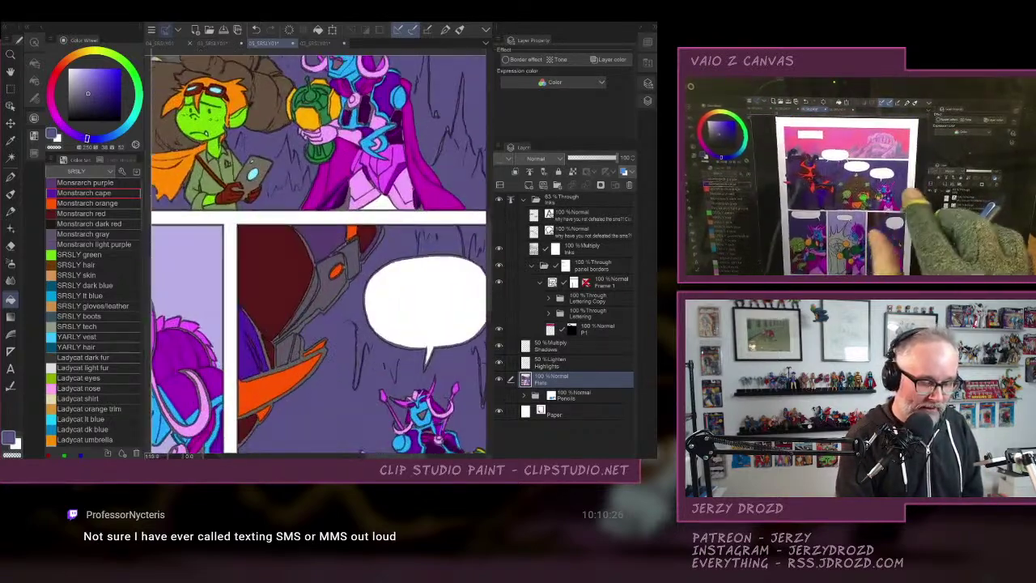
{"action": "left_click", "coordinate": [426, 195], "text": "alt"}
{"action": "left_click", "coordinate": [386, 201]}
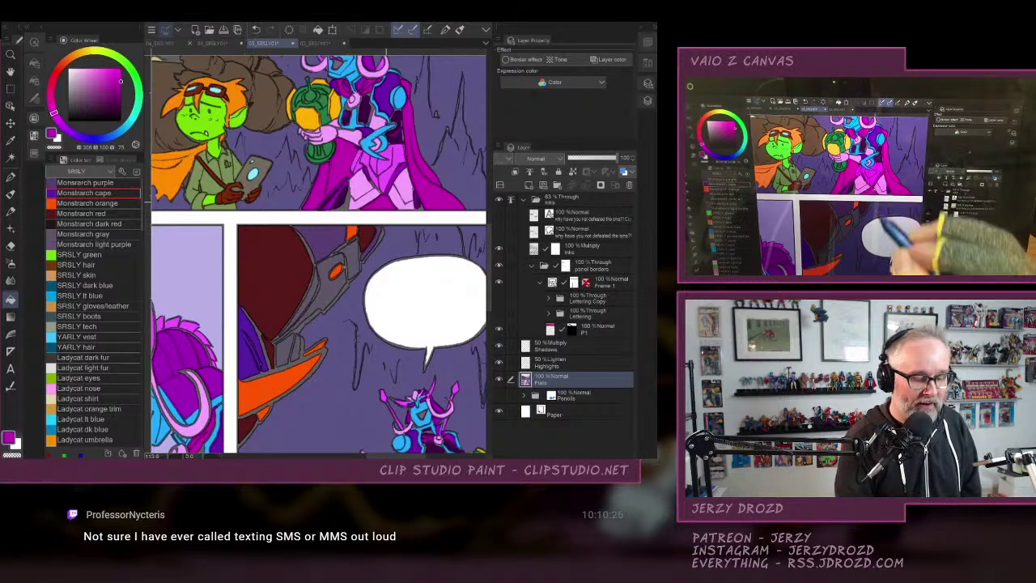
Sample the pale yellow of the captions on the finished headquarters page and fill the empty caption box in this page's top panel.
{"action": "scroll", "coordinate": [318, 251], "scroll_direction": "down", "scroll_amount": 3}
{"action": "scroll", "coordinate": [318, 251], "scroll_direction": "up", "scroll_amount": 3}
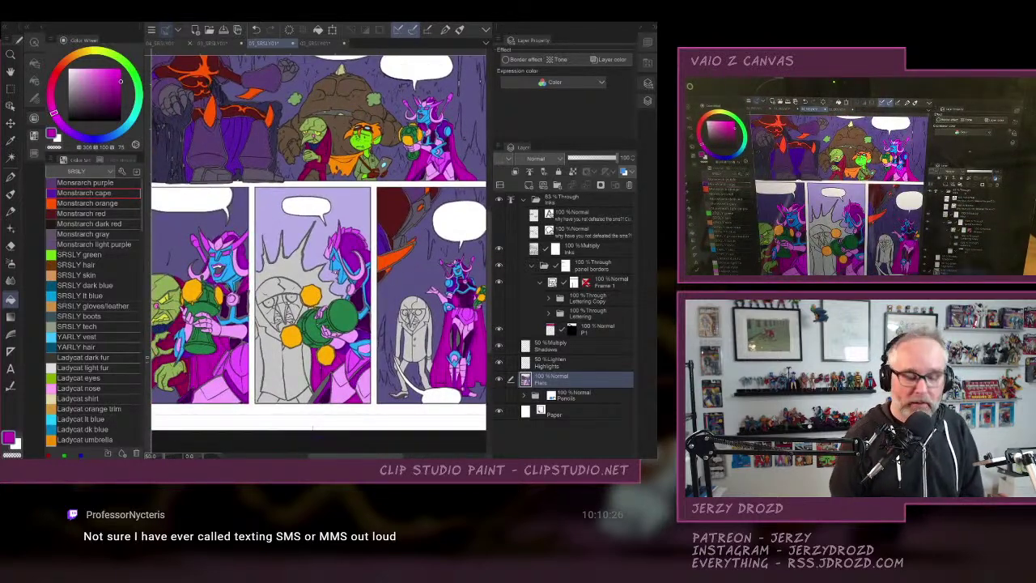
{"action": "left_click", "coordinate": [647, 84]}
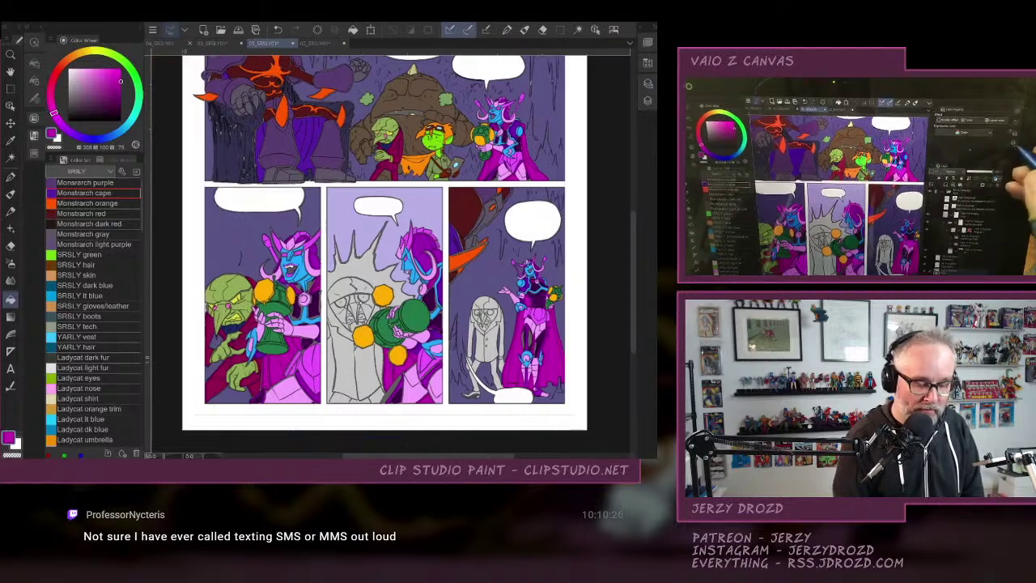
{"action": "right_click", "coordinate": [199, 250]}
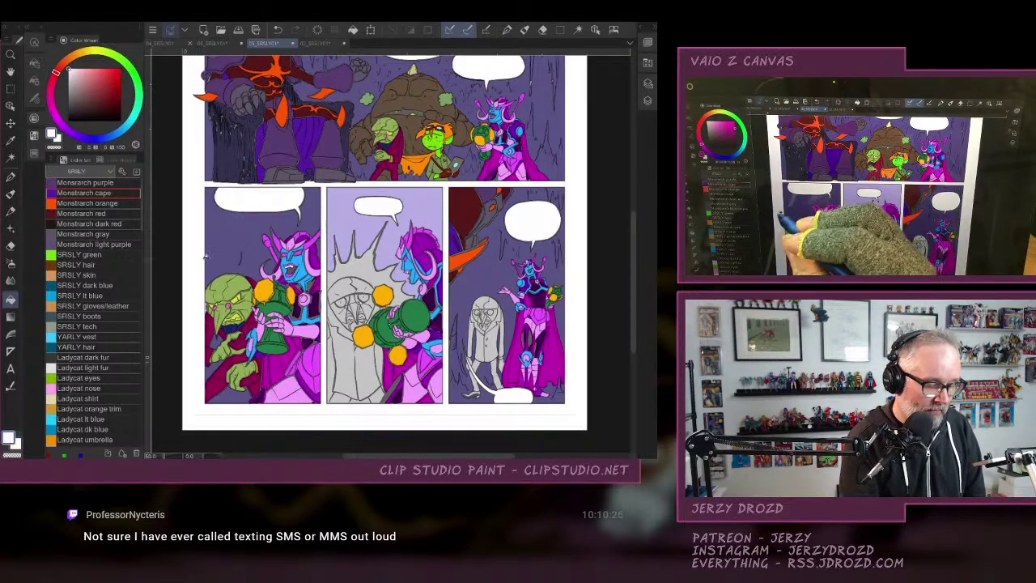
{"action": "left_click_drag", "start_coordinate": [494, 154], "coordinate": [513, 289]}
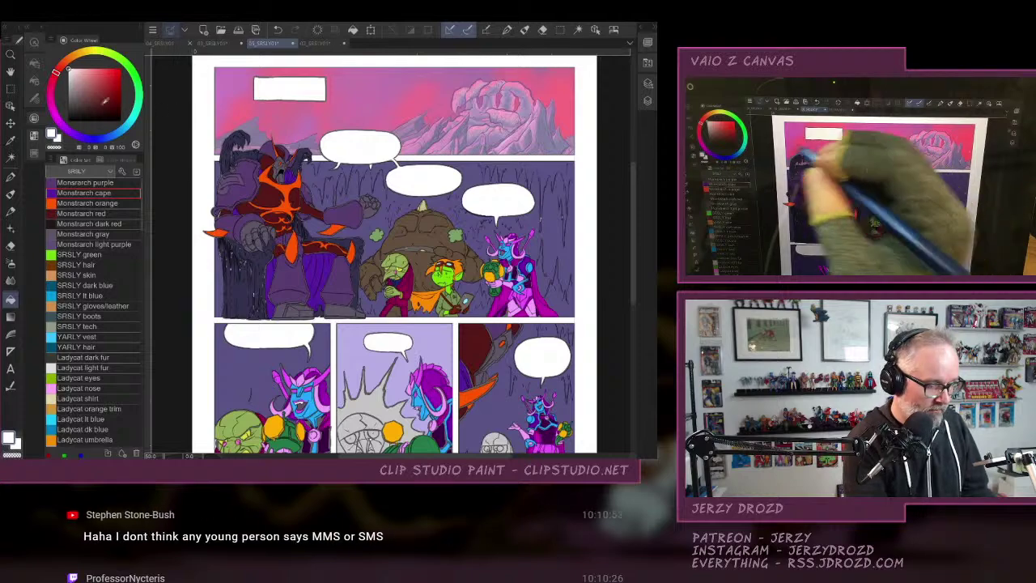
{"action": "left_click", "coordinate": [166, 43]}
{"action": "left_click", "coordinate": [217, 43]}
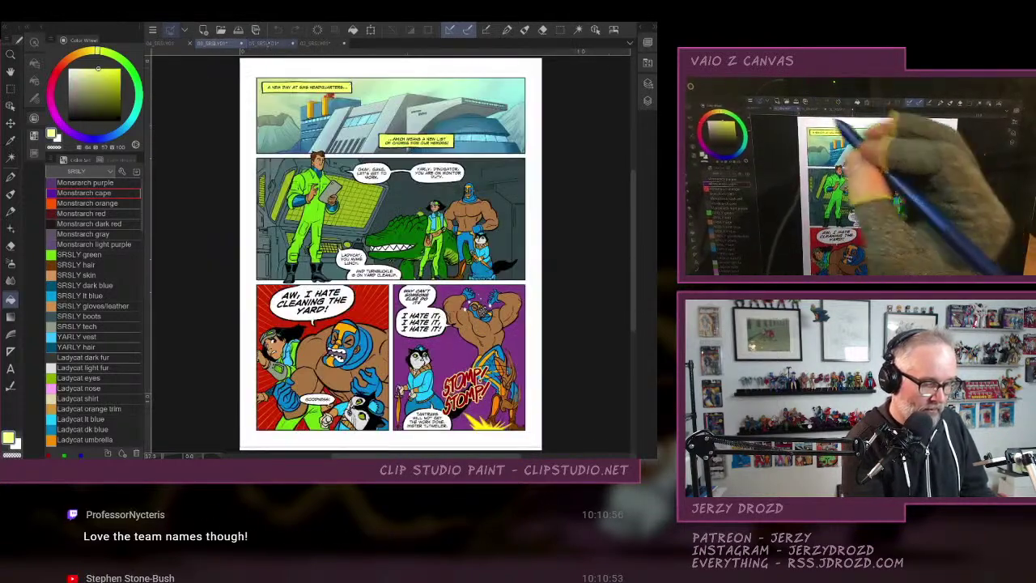
{"action": "left_click", "coordinate": [267, 43]}
{"action": "left_click", "coordinate": [311, 90]}
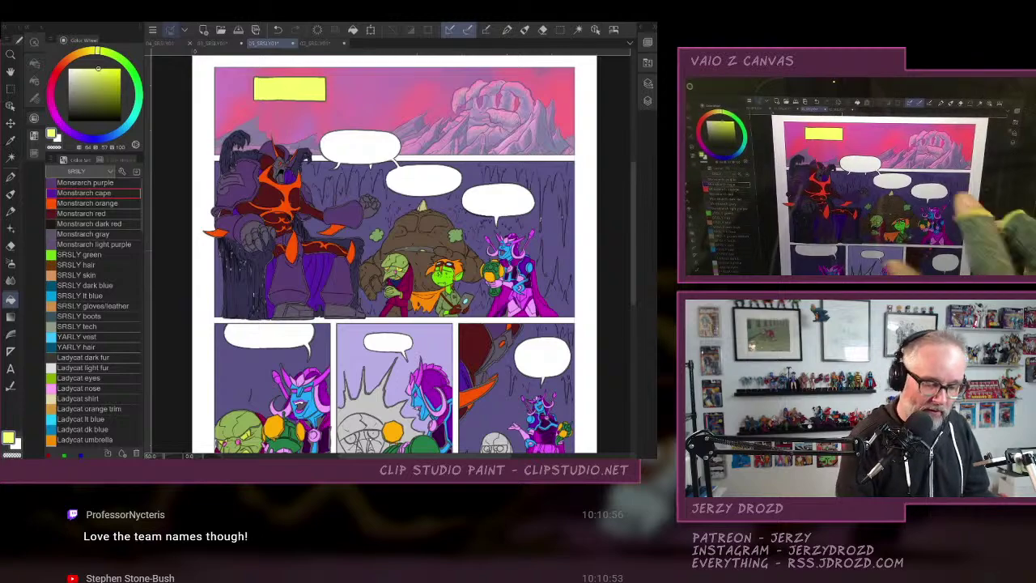
Sample the cave background purple and fill the small white gap under the first speech balloon with it.
{"action": "scroll", "coordinate": [395, 256], "scroll_direction": "down", "scroll_amount": 1}
{"action": "scroll", "coordinate": [477, 298], "scroll_direction": "up", "scroll_amount": 2}
{"action": "scroll", "coordinate": [322, 112], "scroll_direction": "up", "scroll_amount": 4}
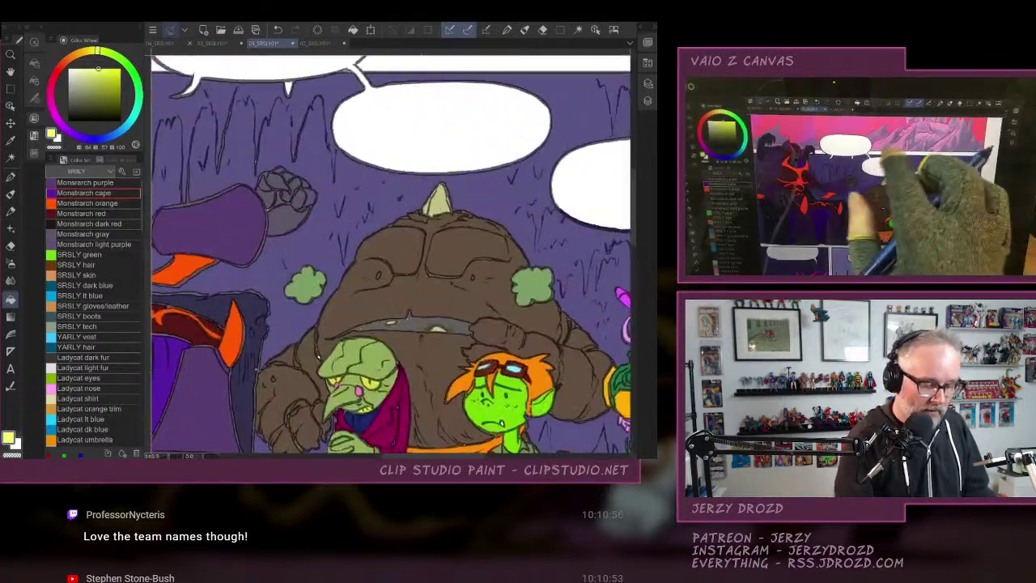
{"action": "left_click", "coordinate": [409, 169], "text": "alt"}
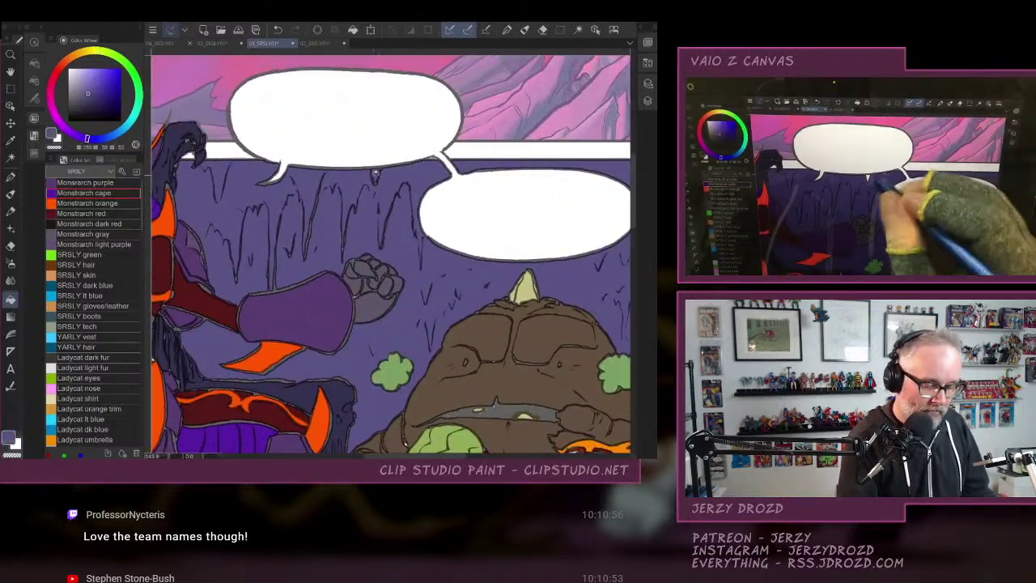
{"action": "scroll", "coordinate": [441, 297], "scroll_direction": "down", "scroll_amount": 4}
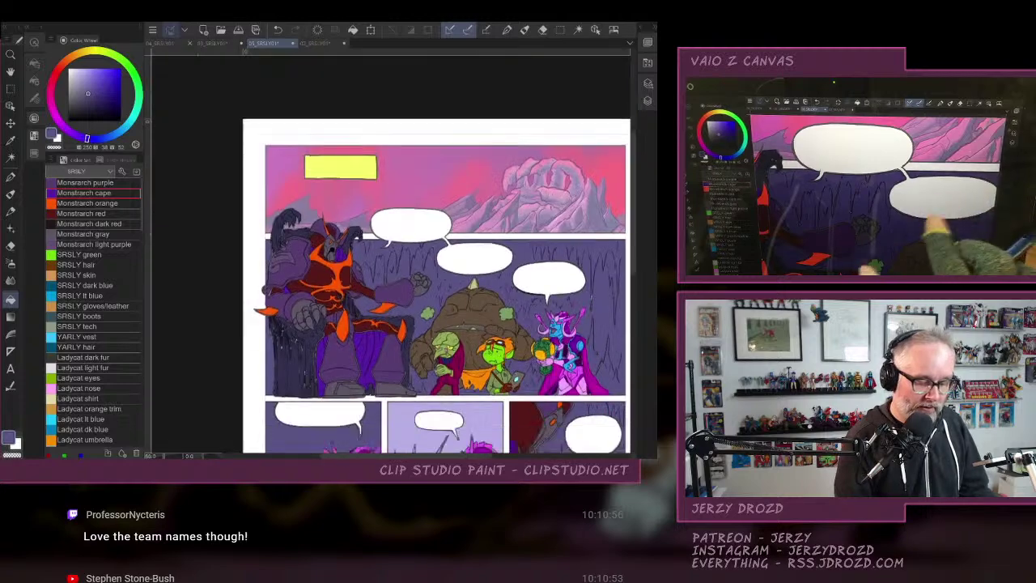
Try to cover the white line gaps around Monstrarch's upper body and throne with brush strokes while the Inks folder is hidden.
{"action": "left_click", "coordinate": [648, 100]}
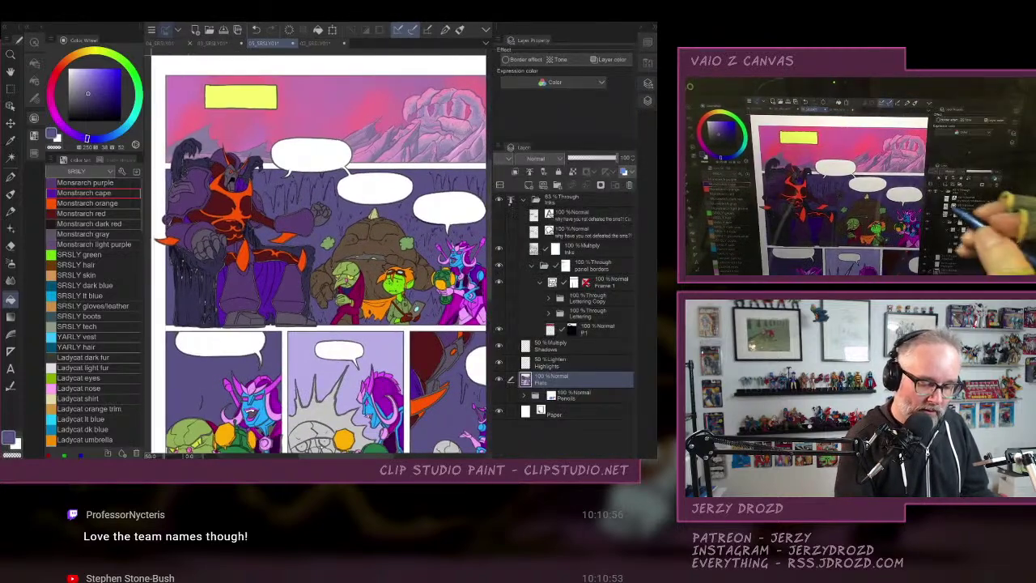
{"action": "left_click", "coordinate": [499, 199]}
{"action": "scroll", "coordinate": [318, 253], "scroll_direction": "up", "scroll_amount": 4}
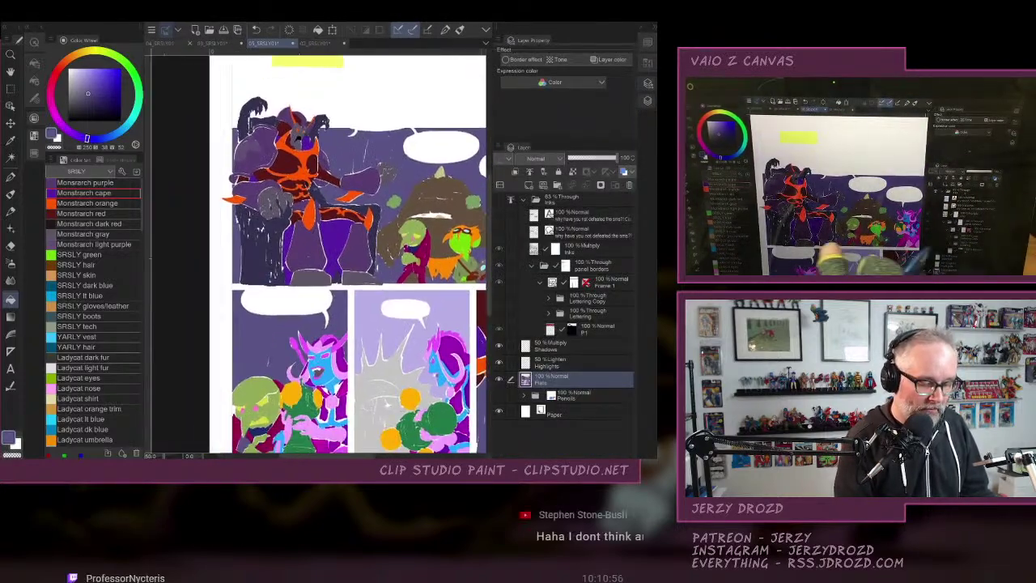
{"action": "left_click_drag", "start_coordinate": [259, 204], "coordinate": [348, 283]}
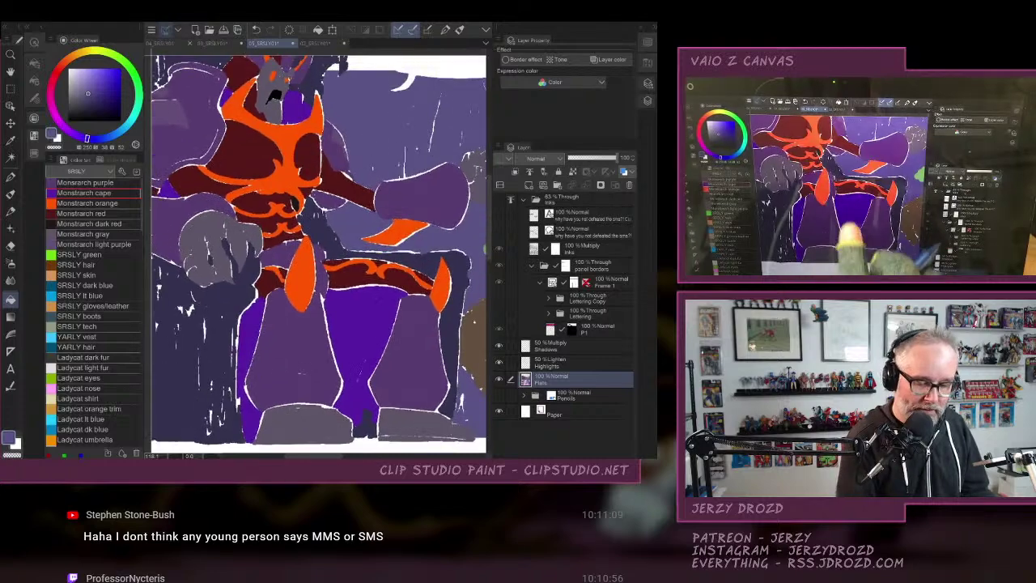
{"action": "left_click", "coordinate": [648, 100]}
{"action": "scroll", "coordinate": [388, 253], "scroll_direction": "down", "scroll_amount": 2}
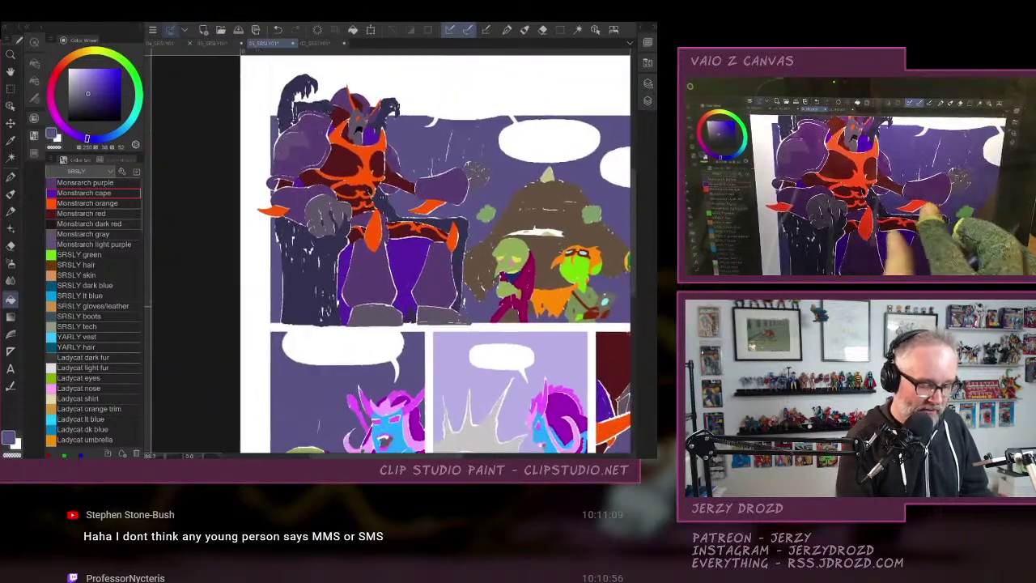
{"action": "left_click", "coordinate": [10, 386]}
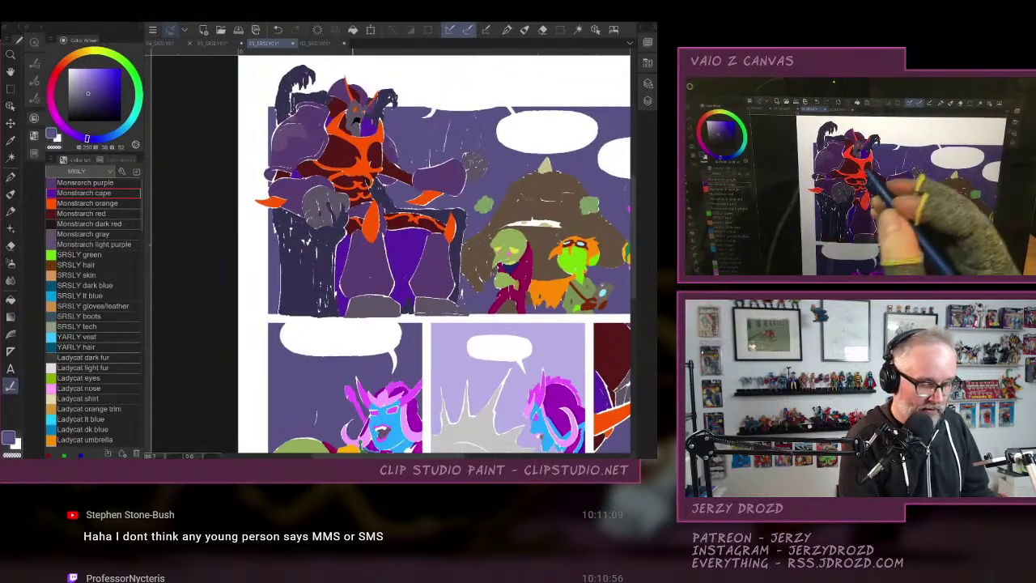
{"action": "mouse_move", "coordinate": [389, 158]}
{"action": "left_mouse_down"}
{"action": "mouse_move", "coordinate": [332, 129]}
{"action": "mouse_move", "coordinate": [312, 102]}
{"action": "mouse_move", "coordinate": [287, 113]}
{"action": "left_mouse_up"}
{"action": "mouse_move", "coordinate": [280, 109]}
{"action": "left_mouse_down"}
{"action": "mouse_move", "coordinate": [312, 85]}
{"action": "mouse_move", "coordinate": [372, 105]}
{"action": "mouse_move", "coordinate": [283, 174]}
{"action": "left_mouse_up"}
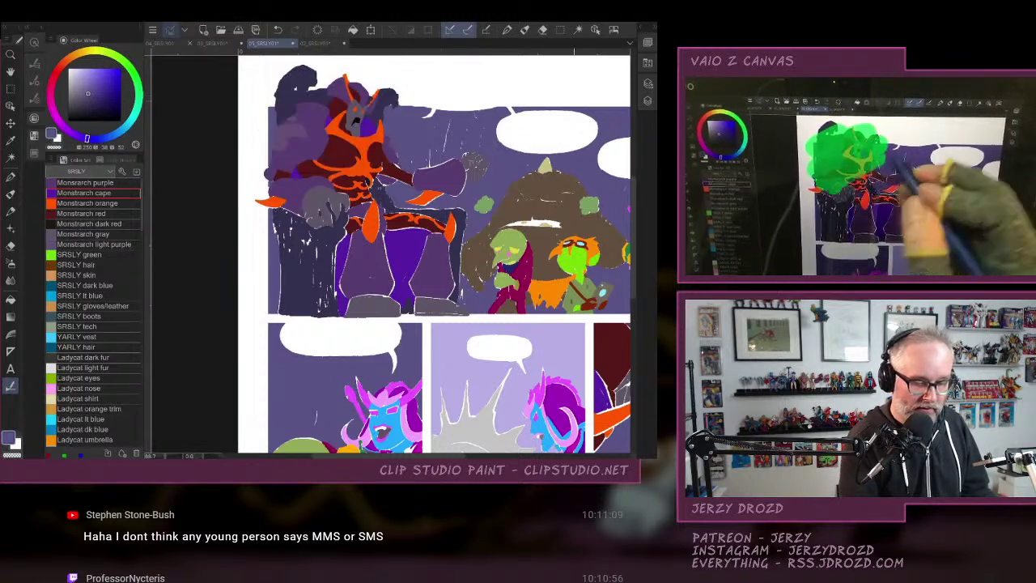
Show the Inks folder and undo the two brush strokes over Monstrarch and his throne.
{"action": "left_click", "coordinate": [647, 101]}
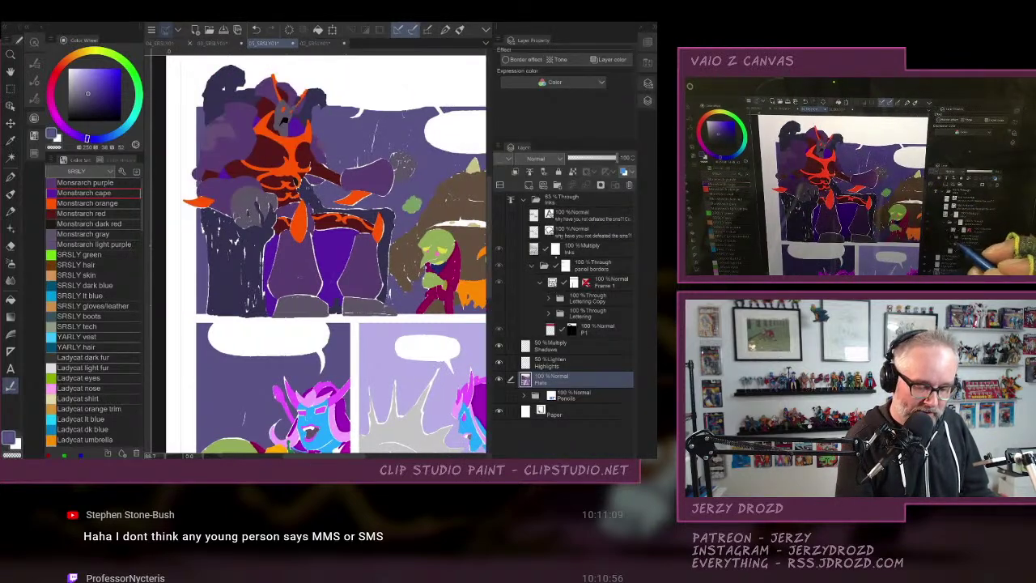
{"action": "left_click", "coordinate": [499, 199]}
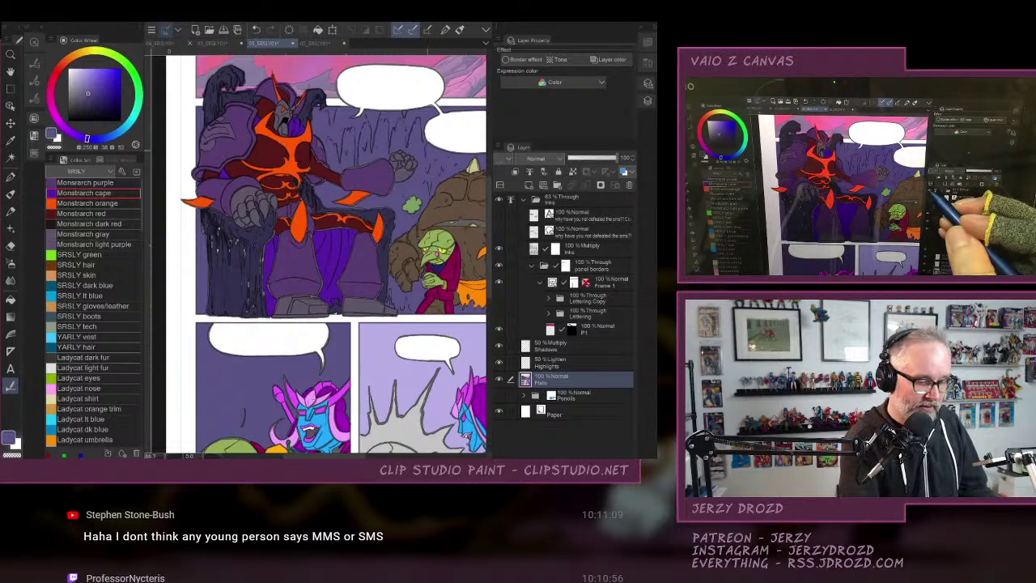
{"action": "left_click", "coordinate": [256, 30]}
{"action": "left_click", "coordinate": [256, 30]}
Compare the flats on Monstrarch's shoulder and the throne claw with the Inks folder hidden and shown.
{"action": "left_click_drag", "start_coordinate": [284, 162], "coordinate": [356, 273]}
{"action": "scroll", "coordinate": [324, 243], "scroll_direction": "up", "scroll_amount": 4}
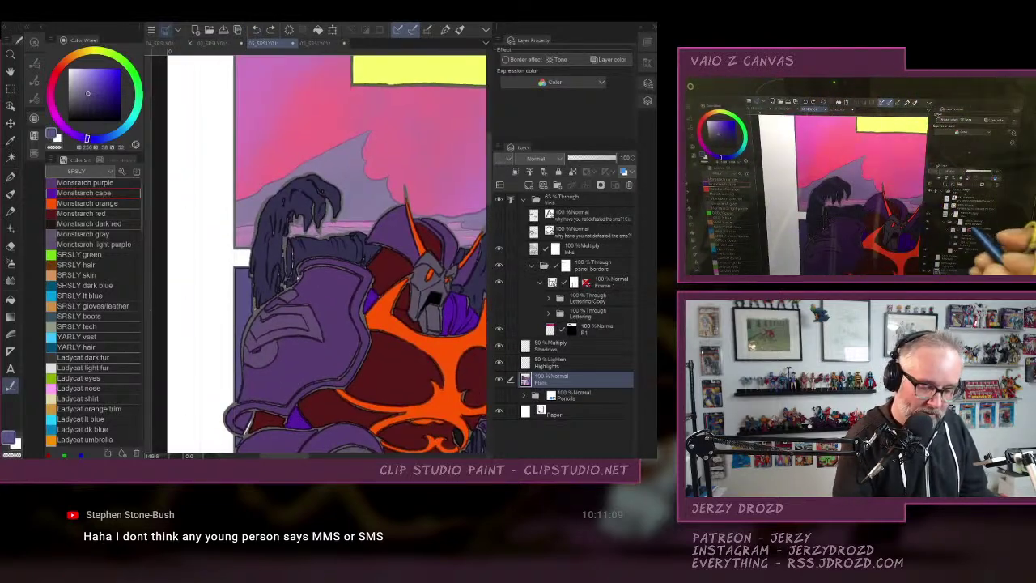
{"action": "left_click", "coordinate": [499, 199]}
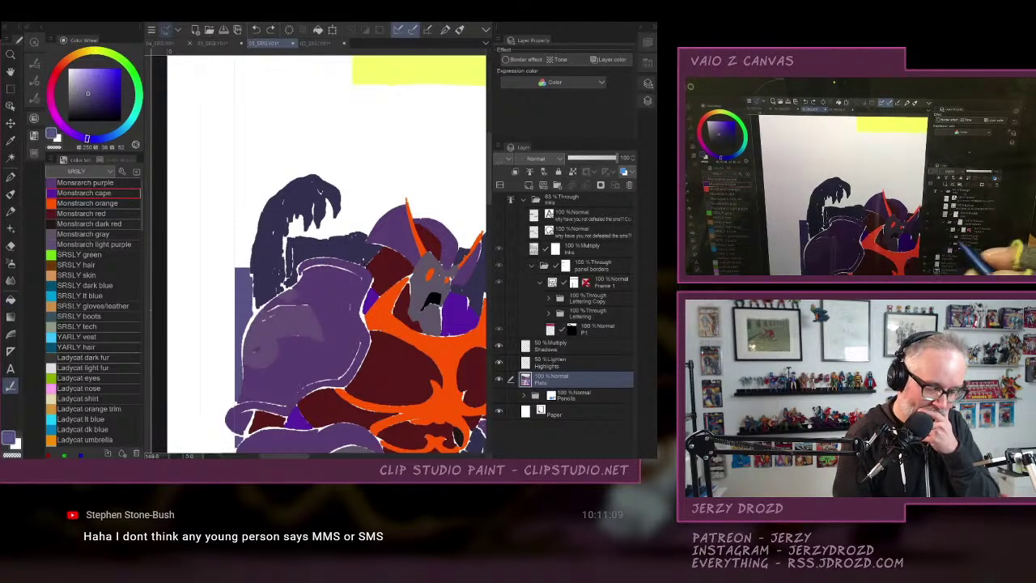
{"action": "left_click", "coordinate": [500, 199]}
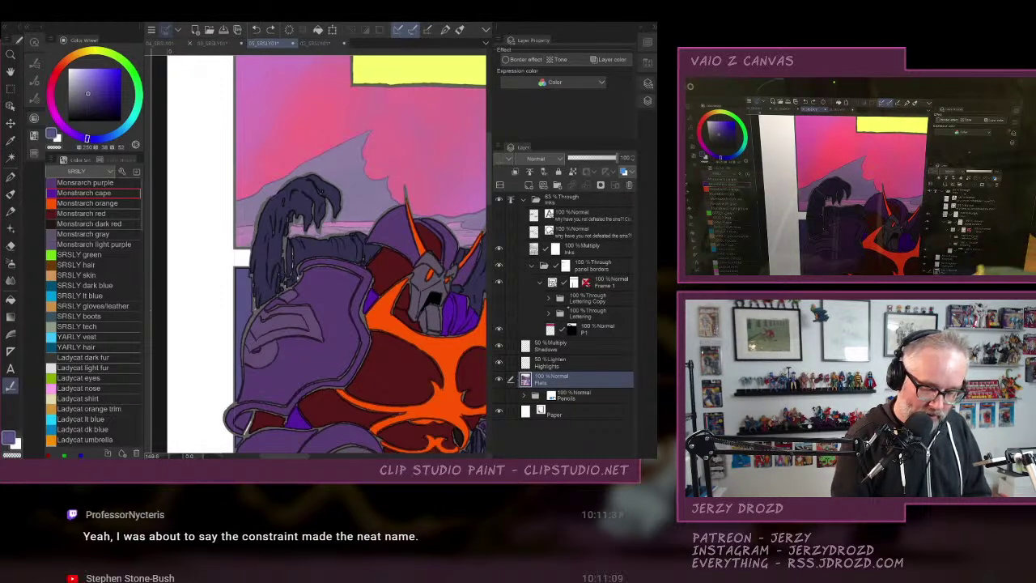
Hide the P1 background layer and sample white from the empty top panel for the Fill tool.
{"action": "left_click", "coordinate": [500, 328]}
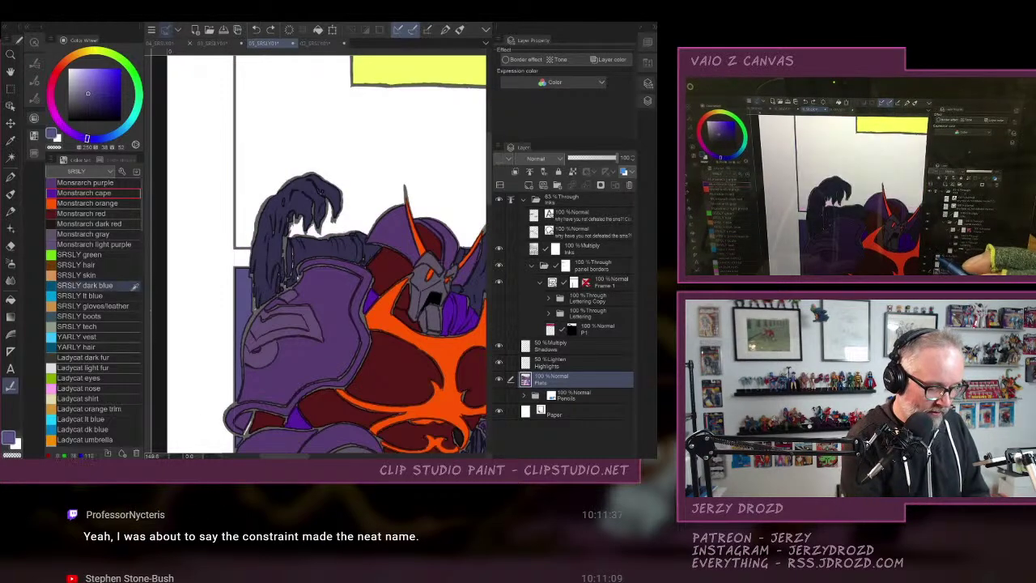
{"action": "left_click", "coordinate": [11, 300]}
{"action": "left_click", "coordinate": [270, 106], "text": "alt"}
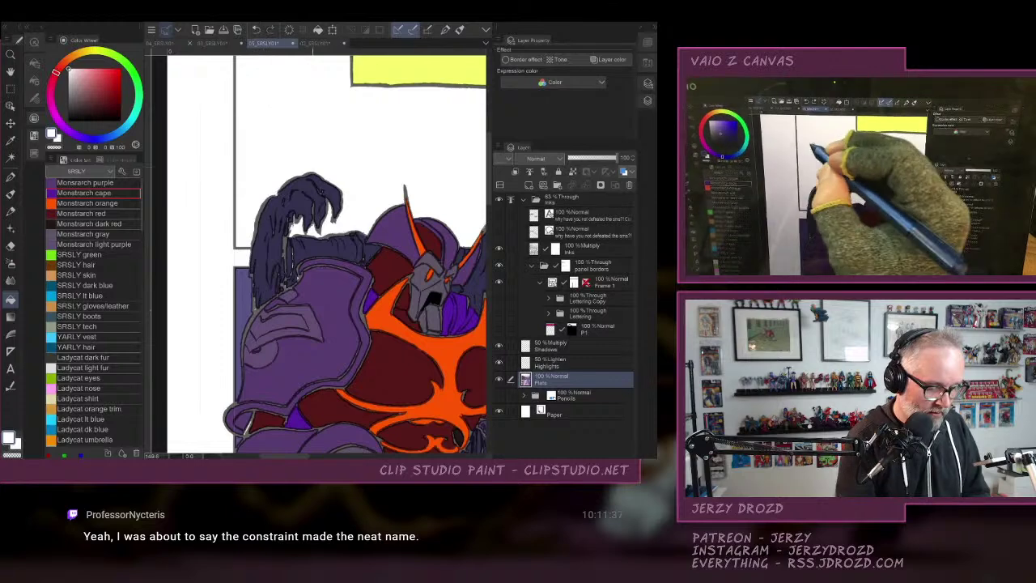
{"action": "left_click_drag", "start_coordinate": [404, 215], "coordinate": [271, 324]}
{"action": "scroll", "coordinate": [376, 269], "scroll_direction": "down", "scroll_amount": 3}
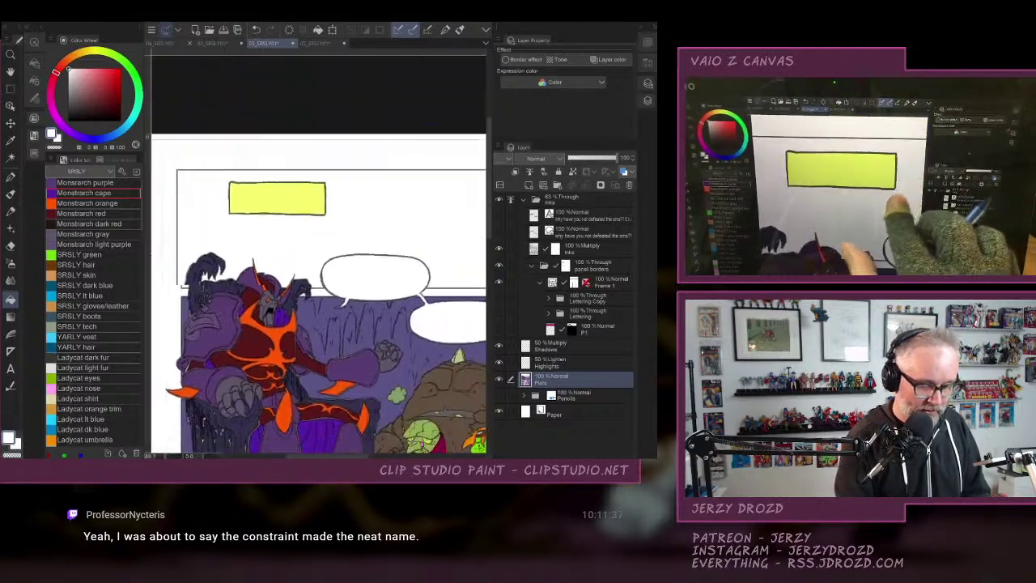
{"action": "left_click_drag", "start_coordinate": [364, 267], "coordinate": [216, 233]}
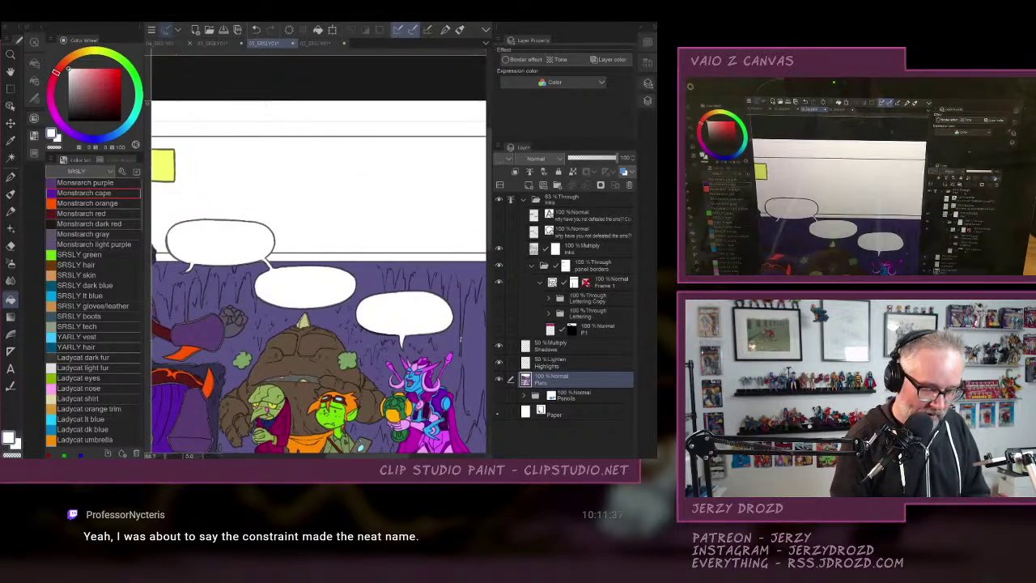
Hide the Paper layer, fill the transparent gutter gap beside the first speech balloon with white, and show the P1 layer again.
{"action": "left_click", "coordinate": [498, 413]}
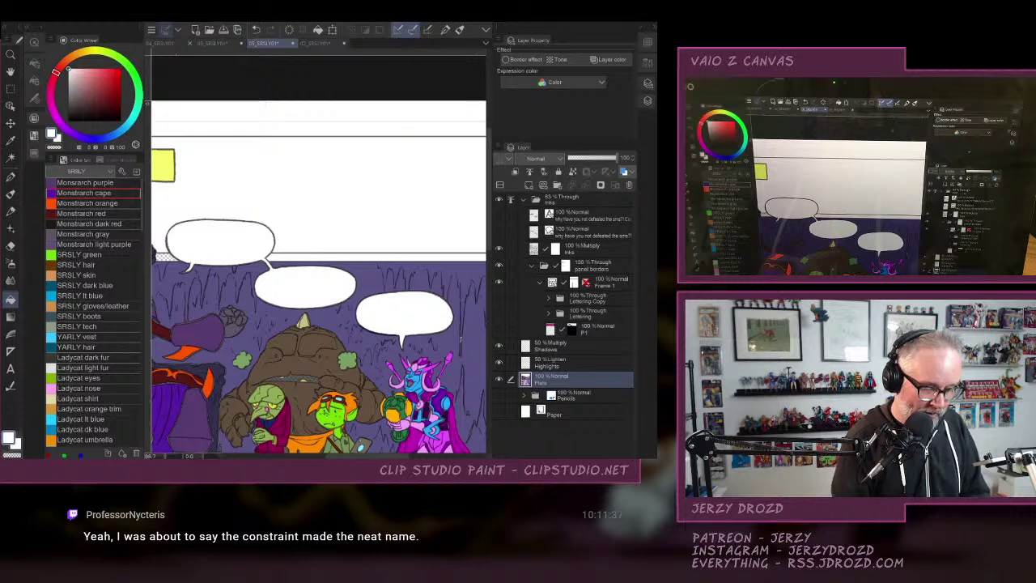
{"action": "left_click_drag", "start_coordinate": [191, 266], "coordinate": [354, 187]}
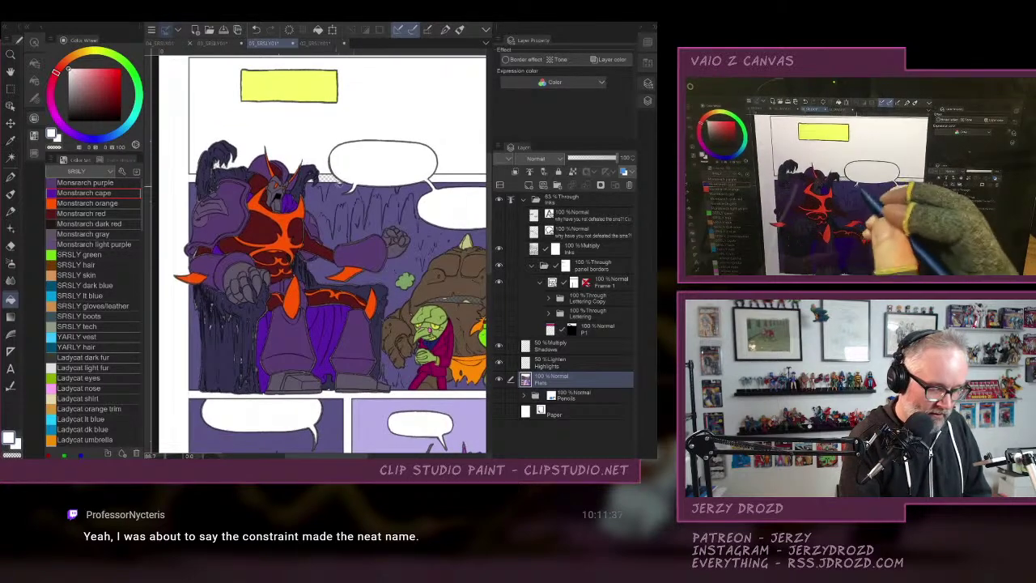
{"action": "left_click_drag", "start_coordinate": [380, 251], "coordinate": [222, 236]}
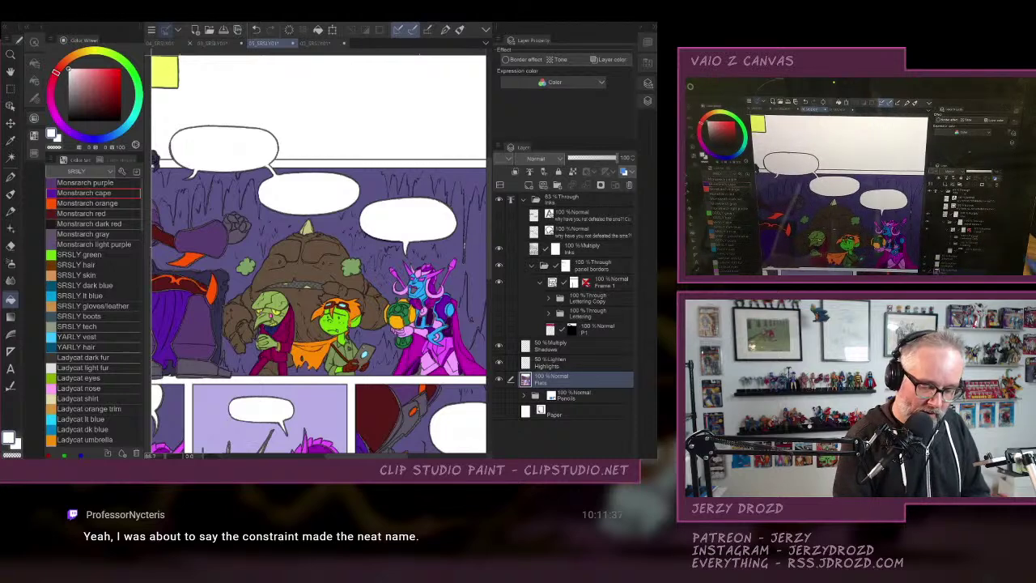
{"action": "left_click", "coordinate": [499, 329]}
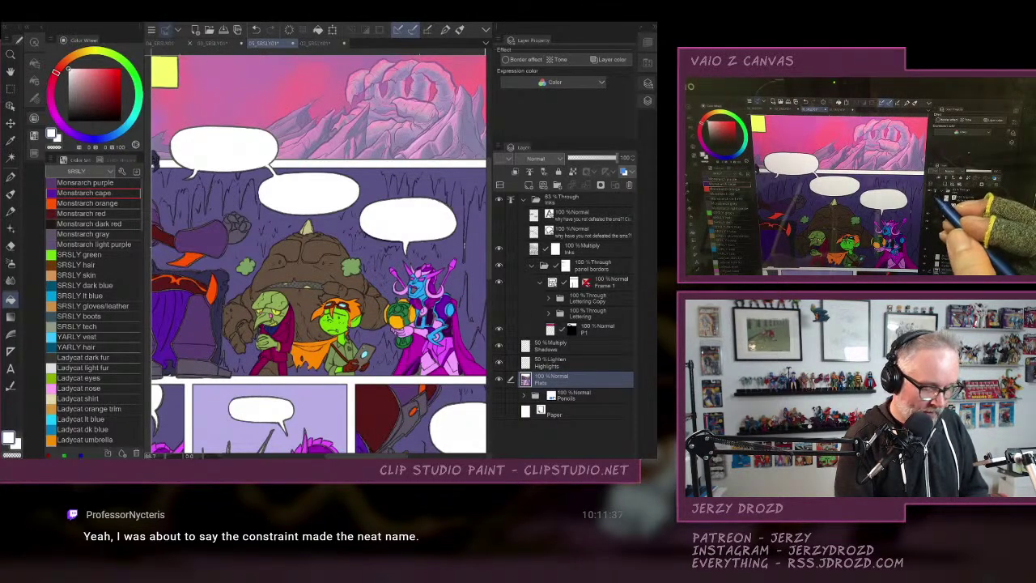
Hide the Inks folder and switch to the line-correction tool group with Remove dust, ready for cleaning the bare flats.
{"action": "left_click", "coordinate": [499, 200]}
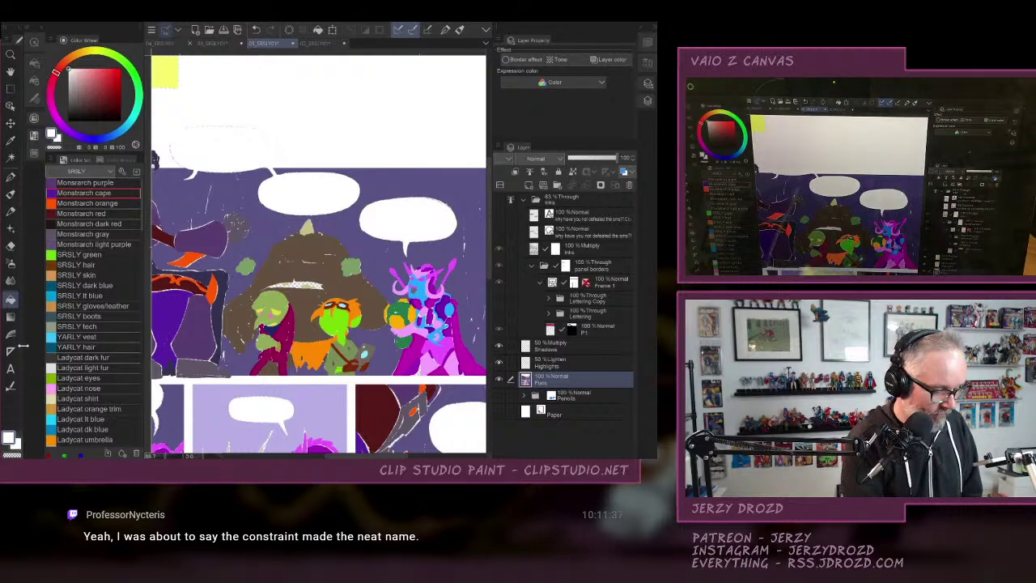
{"action": "left_click", "coordinate": [10, 386]}
{"action": "left_click", "coordinate": [648, 101]}
{"action": "mouse_move", "coordinate": [432, 269]}
{"action": "left_mouse_down"}
{"action": "mouse_move", "coordinate": [520, 212]}
{"action": "mouse_move", "coordinate": [564, 222]}
{"action": "mouse_move", "coordinate": [512, 338]}
{"action": "mouse_move", "coordinate": [429, 288]}
{"action": "left_mouse_up"}
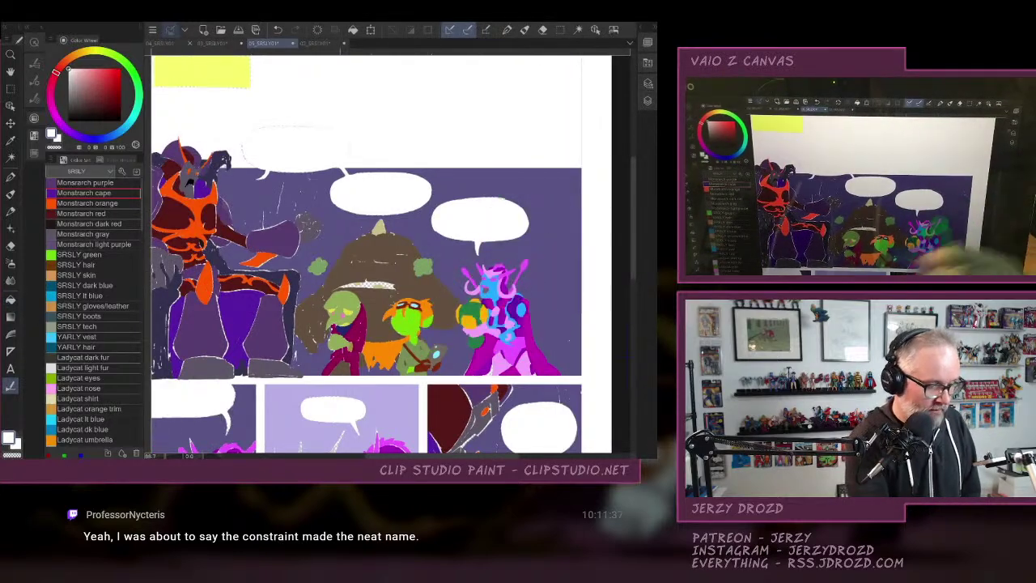
{"action": "left_click", "coordinate": [34, 63]}
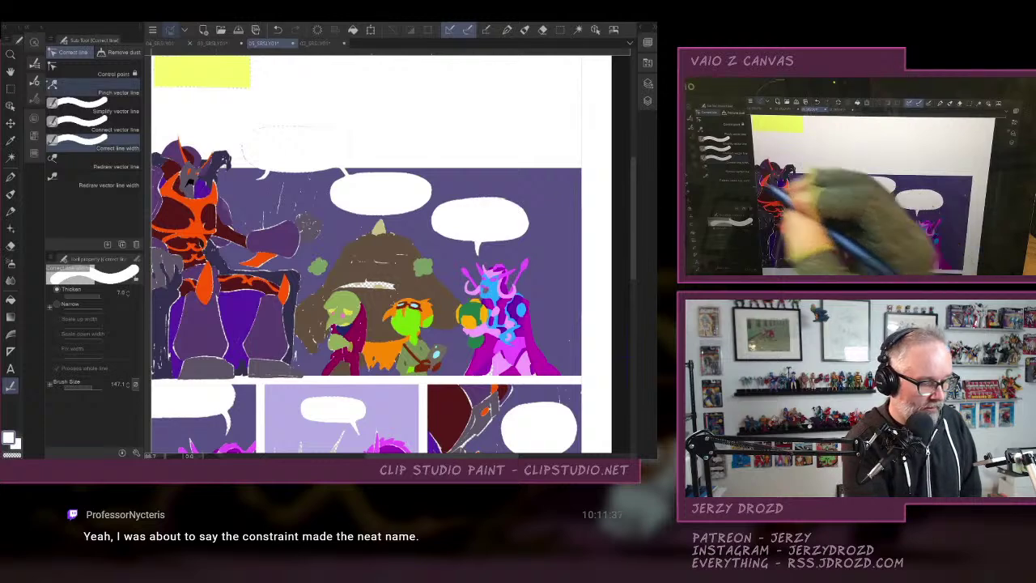
{"action": "left_click", "coordinate": [34, 63]}
Brush over Monstrarch, the brown giant and the smaller characters in the throne room panel to close white gaps between their flats.
{"action": "left_click_drag", "start_coordinate": [380, 150], "coordinate": [251, 212]}
{"action": "mouse_move", "coordinate": [233, 130]}
{"action": "left_mouse_down"}
{"action": "mouse_move", "coordinate": [154, 186]}
{"action": "mouse_move", "coordinate": [101, 207]}
{"action": "mouse_move", "coordinate": [85, 174]}
{"action": "left_mouse_up"}
{"action": "mouse_move", "coordinate": [122, 145]}
{"action": "left_mouse_down"}
{"action": "mouse_move", "coordinate": [105, 194]}
{"action": "mouse_move", "coordinate": [199, 275]}
{"action": "left_mouse_up"}
{"action": "left_click_drag", "start_coordinate": [263, 191], "coordinate": [231, 283]}
{"action": "left_click_drag", "start_coordinate": [308, 247], "coordinate": [392, 324]}
{"action": "left_click_drag", "start_coordinate": [447, 259], "coordinate": [301, 323]}
{"action": "mouse_move", "coordinate": [340, 273]}
{"action": "left_mouse_down"}
{"action": "mouse_move", "coordinate": [370, 255]}
{"action": "mouse_move", "coordinate": [267, 343]}
{"action": "left_mouse_up"}
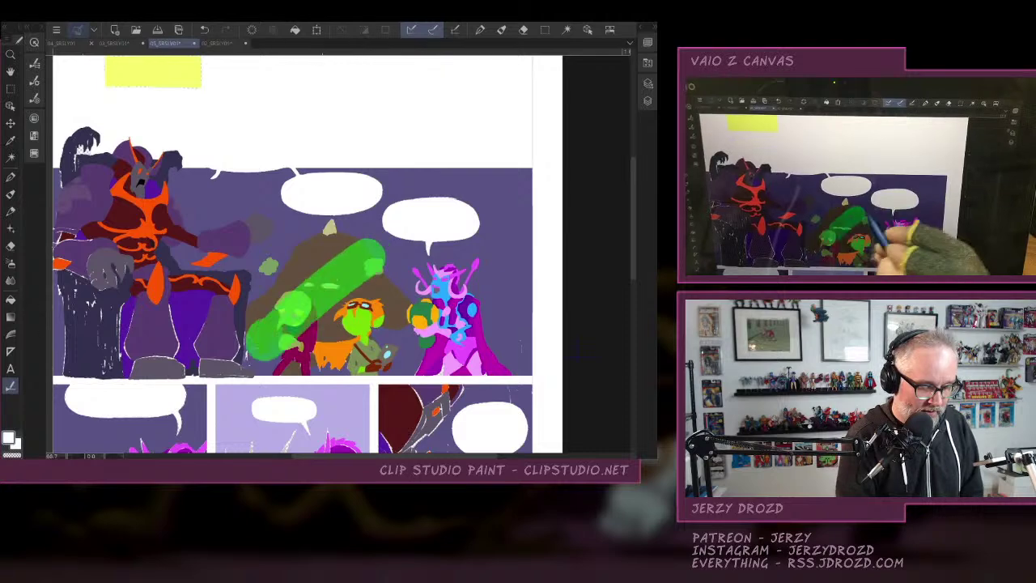
{"action": "mouse_move", "coordinate": [324, 292]}
{"action": "left_mouse_down"}
{"action": "mouse_move", "coordinate": [283, 353]}
{"action": "mouse_move", "coordinate": [371, 364]}
{"action": "left_mouse_up"}
{"action": "mouse_move", "coordinate": [429, 339]}
{"action": "left_mouse_down"}
{"action": "mouse_move", "coordinate": [468, 335]}
{"action": "mouse_move", "coordinate": [493, 380]}
{"action": "left_mouse_up"}
{"action": "mouse_move", "coordinate": [538, 329]}
{"action": "left_mouse_down"}
{"action": "mouse_move", "coordinate": [482, 395]}
{"action": "mouse_move", "coordinate": [497, 340]}
{"action": "left_mouse_up"}
{"action": "left_click_drag", "start_coordinate": [495, 325], "coordinate": [426, 395]}
{"action": "left_click_drag", "start_coordinate": [537, 338], "coordinate": [468, 410]}
{"action": "left_click_drag", "start_coordinate": [547, 358], "coordinate": [504, 409]}
{"action": "left_click_drag", "start_coordinate": [340, 267], "coordinate": [472, 258]}
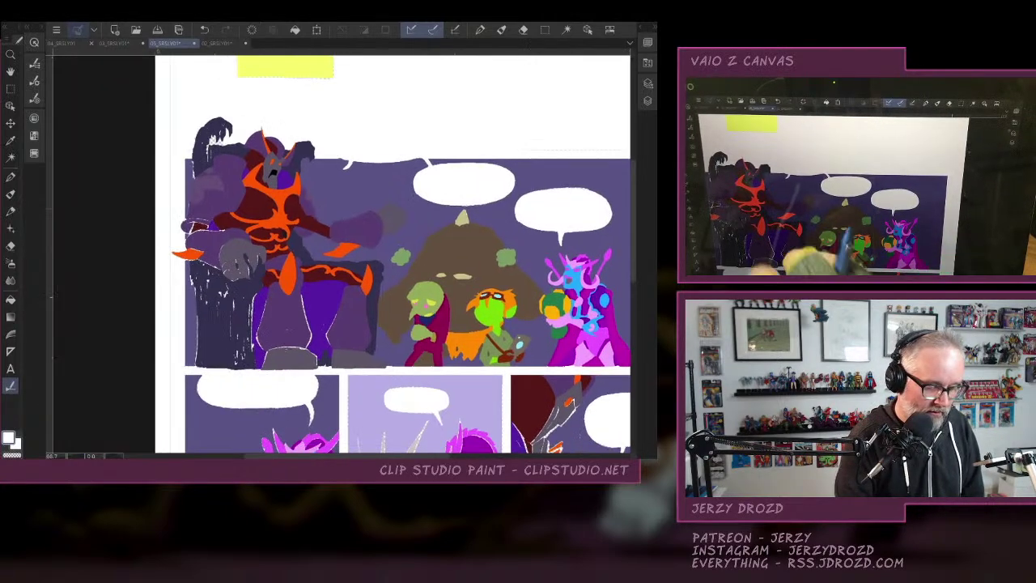
{"action": "mouse_move", "coordinate": [226, 230]}
{"action": "left_mouse_down"}
{"action": "mouse_move", "coordinate": [247, 340]}
{"action": "mouse_move", "coordinate": [208, 120]}
{"action": "mouse_move", "coordinate": [231, 146]}
{"action": "mouse_move", "coordinate": [225, 271]}
{"action": "mouse_move", "coordinate": [261, 314]}
{"action": "left_mouse_up"}
{"action": "left_click", "coordinate": [204, 30]}
{"action": "left_click", "coordinate": [205, 30]}
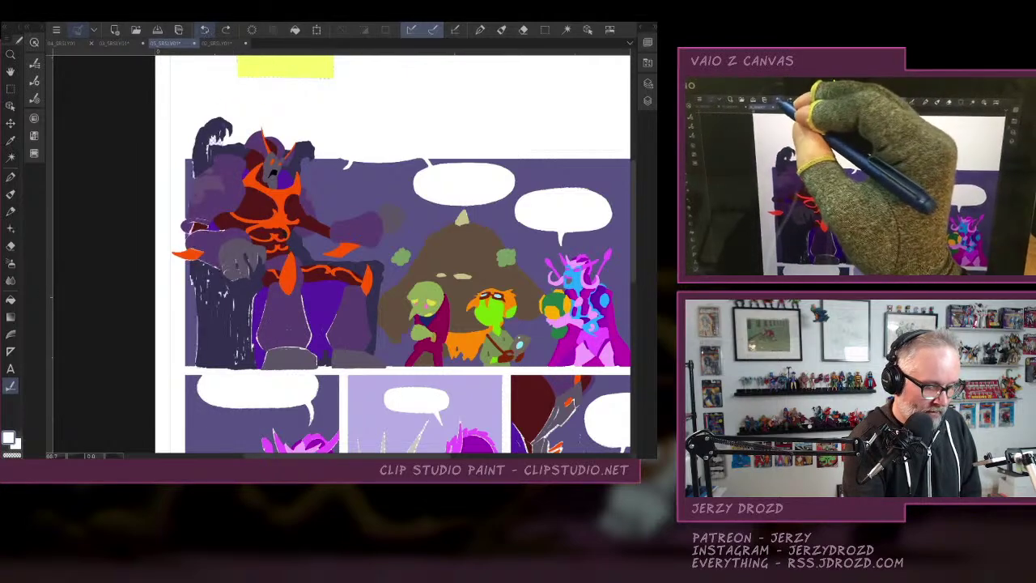
Fill the transparent gap between the fingers of the left throne claw with white.
{"action": "scroll", "coordinate": [266, 209], "scroll_direction": "up", "scroll_amount": 4}
{"action": "left_click_drag", "start_coordinate": [272, 131], "coordinate": [480, 304]}
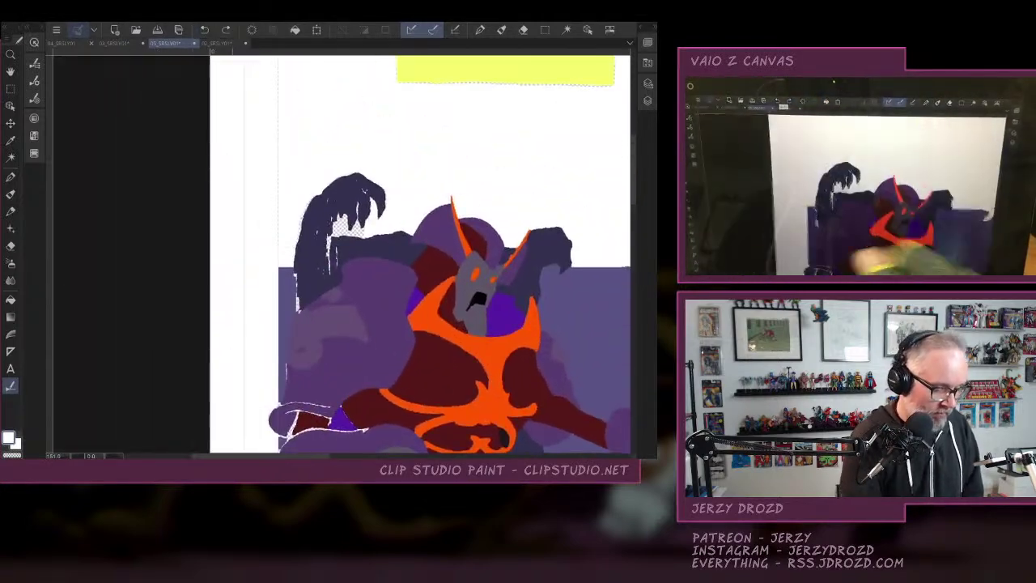
{"action": "left_click", "coordinate": [10, 300]}
{"action": "left_click", "coordinate": [355, 225]}
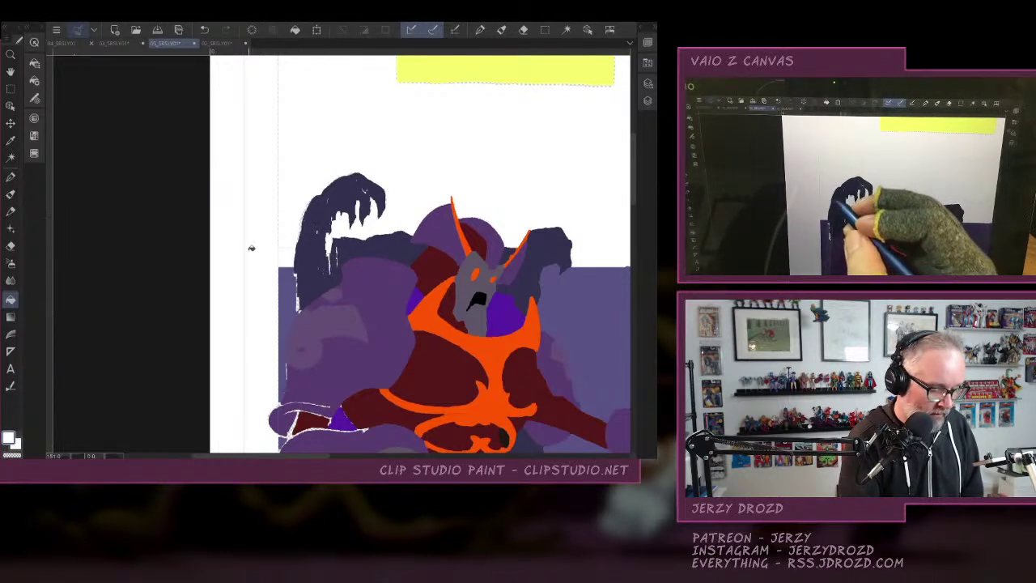
Brush the gap-closing tool over the left throne claw and Monstrarch's shoulder and helmet to remove the white slivers.
{"action": "left_click", "coordinate": [10, 385]}
{"action": "mouse_move", "coordinate": [345, 162]}
{"action": "left_mouse_down"}
{"action": "mouse_move", "coordinate": [296, 252]}
{"action": "mouse_move", "coordinate": [322, 310]}
{"action": "left_mouse_up"}
{"action": "mouse_move", "coordinate": [285, 353]}
{"action": "left_mouse_down"}
{"action": "mouse_move", "coordinate": [379, 173]}
{"action": "mouse_move", "coordinate": [403, 191]}
{"action": "left_mouse_up"}
{"action": "left_click_drag", "start_coordinate": [387, 307], "coordinate": [455, 217]}
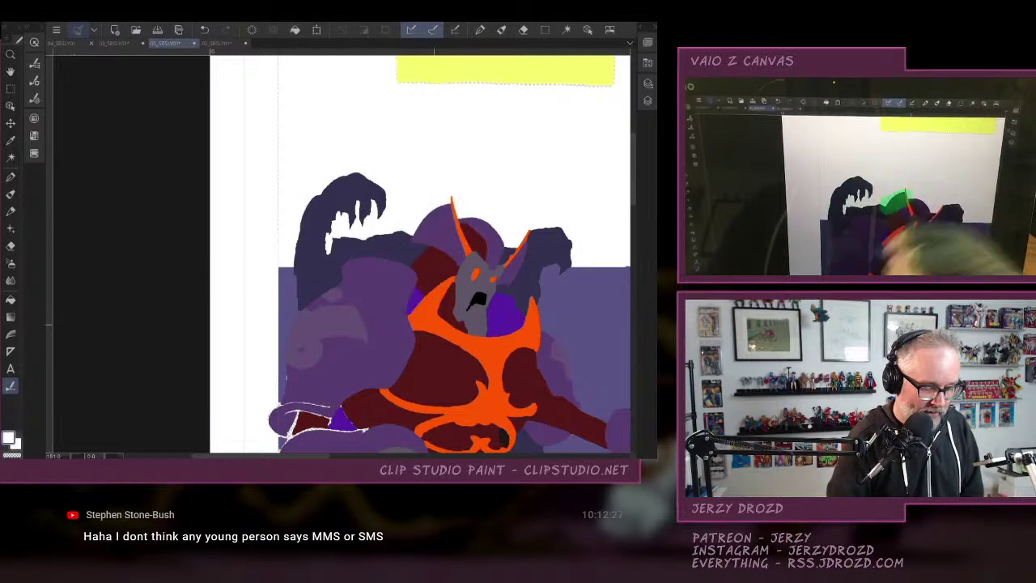
{"action": "left_click_drag", "start_coordinate": [437, 364], "coordinate": [412, 177]}
Close the remaining white gaps in the throne's armrest, Monstrarch's arm and his legs.
{"action": "scroll", "coordinate": [456, 276], "scroll_direction": "down", "scroll_amount": 5}
{"action": "left_click_drag", "start_coordinate": [457, 277], "coordinate": [361, 204]}
{"action": "left_click_drag", "start_coordinate": [319, 170], "coordinate": [301, 261]}
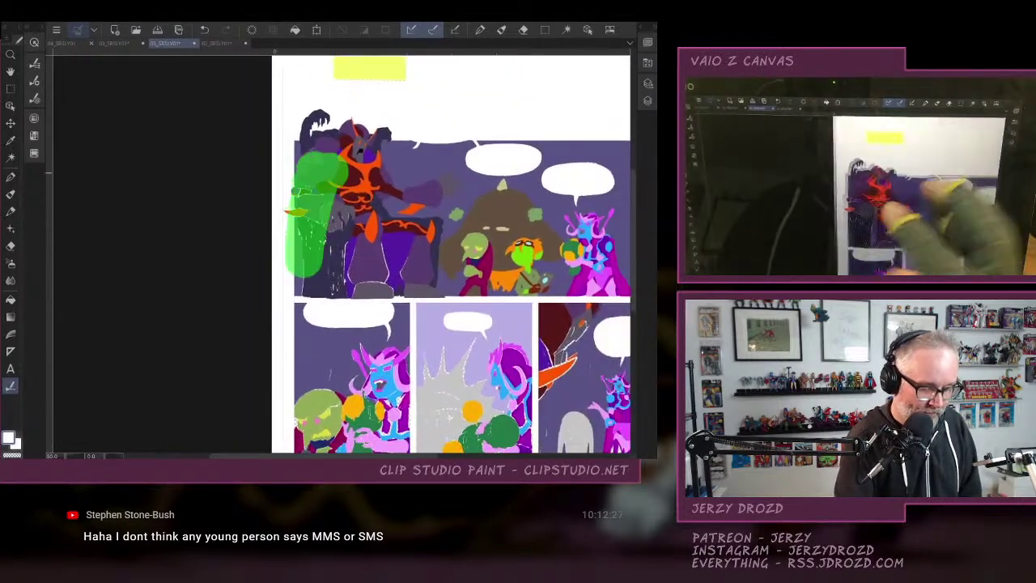
{"action": "mouse_move", "coordinate": [300, 306]}
{"action": "left_mouse_down"}
{"action": "mouse_move", "coordinate": [382, 219]}
{"action": "mouse_move", "coordinate": [370, 324]}
{"action": "mouse_move", "coordinate": [425, 237]}
{"action": "left_mouse_up"}
{"action": "left_click_drag", "start_coordinate": [399, 315], "coordinate": [471, 246]}
{"action": "left_click_drag", "start_coordinate": [324, 336], "coordinate": [390, 257]}
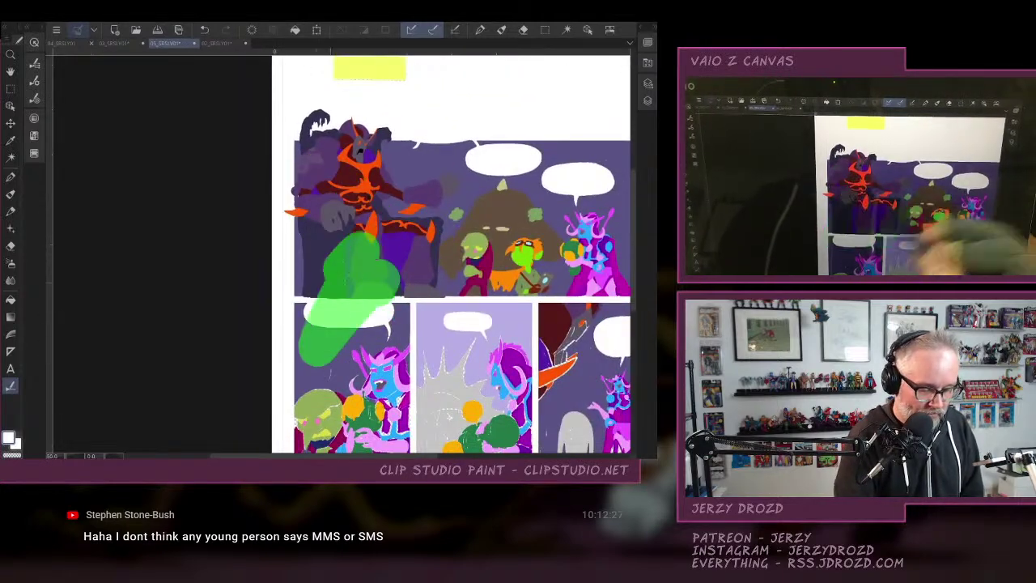
Close the white gaps between the flats in the left and middle panels of the page's bottom row.
{"action": "mouse_move", "coordinate": [299, 232]}
{"action": "left_mouse_down"}
{"action": "mouse_move", "coordinate": [324, 166]}
{"action": "mouse_move", "coordinate": [325, 403]}
{"action": "mouse_move", "coordinate": [417, 401]}
{"action": "left_mouse_up"}
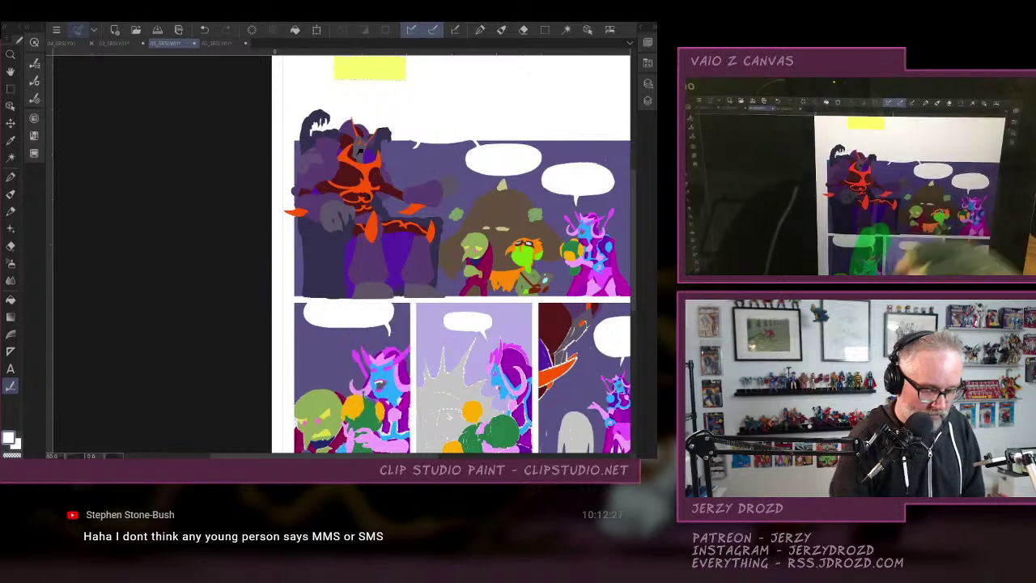
{"action": "left_click_drag", "start_coordinate": [486, 324], "coordinate": [406, 201]}
{"action": "mouse_move", "coordinate": [317, 283]}
{"action": "left_mouse_down"}
{"action": "mouse_move", "coordinate": [429, 243]}
{"action": "mouse_move", "coordinate": [368, 348]}
{"action": "mouse_move", "coordinate": [259, 389]}
{"action": "mouse_move", "coordinate": [245, 269]}
{"action": "mouse_move", "coordinate": [219, 340]}
{"action": "left_mouse_up"}
{"action": "left_click_drag", "start_coordinate": [234, 255], "coordinate": [231, 267]}
{"action": "mouse_move", "coordinate": [241, 260]}
{"action": "left_mouse_down"}
{"action": "mouse_move", "coordinate": [243, 324]}
{"action": "mouse_move", "coordinate": [291, 380]}
{"action": "left_mouse_up"}
{"action": "mouse_move", "coordinate": [364, 293]}
{"action": "left_mouse_down"}
{"action": "mouse_move", "coordinate": [361, 302]}
{"action": "mouse_move", "coordinate": [498, 279]}
{"action": "mouse_move", "coordinate": [523, 323]}
{"action": "left_mouse_up"}
{"action": "mouse_move", "coordinate": [538, 348]}
{"action": "left_mouse_down"}
{"action": "mouse_move", "coordinate": [356, 380]}
{"action": "mouse_move", "coordinate": [566, 380]}
{"action": "mouse_move", "coordinate": [393, 392]}
{"action": "mouse_move", "coordinate": [445, 374]}
{"action": "left_mouse_up"}
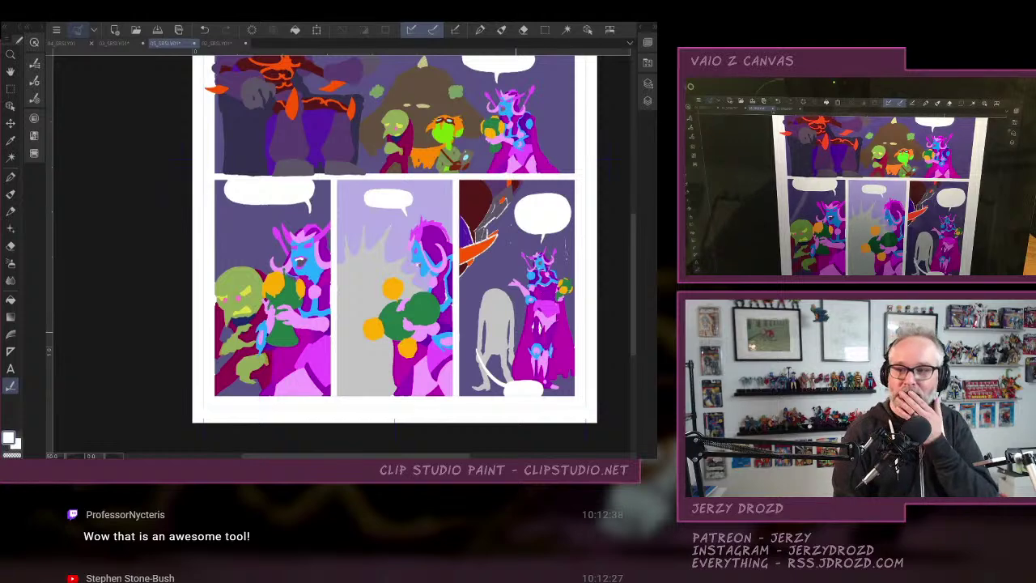
Brush away the white gaps in the bottom-right panel, over the armored arm, the gray figure and the horned purple character.
{"action": "left_click_drag", "start_coordinate": [494, 293], "coordinate": [434, 346]}
{"action": "mouse_move", "coordinate": [431, 309]}
{"action": "left_mouse_down"}
{"action": "mouse_move", "coordinate": [510, 231]}
{"action": "mouse_move", "coordinate": [530, 191]}
{"action": "left_mouse_up"}
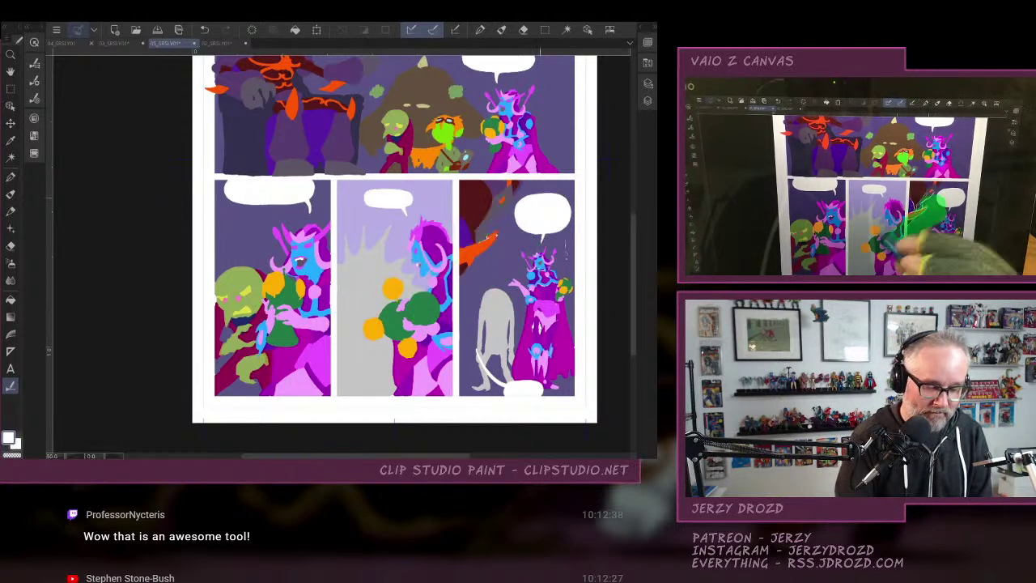
{"action": "left_click_drag", "start_coordinate": [573, 235], "coordinate": [492, 321]}
{"action": "mouse_move", "coordinate": [577, 308]}
{"action": "left_mouse_down"}
{"action": "mouse_move", "coordinate": [540, 387]}
{"action": "mouse_move", "coordinate": [528, 393]}
{"action": "left_mouse_up"}
{"action": "left_click_drag", "start_coordinate": [492, 222], "coordinate": [412, 378]}
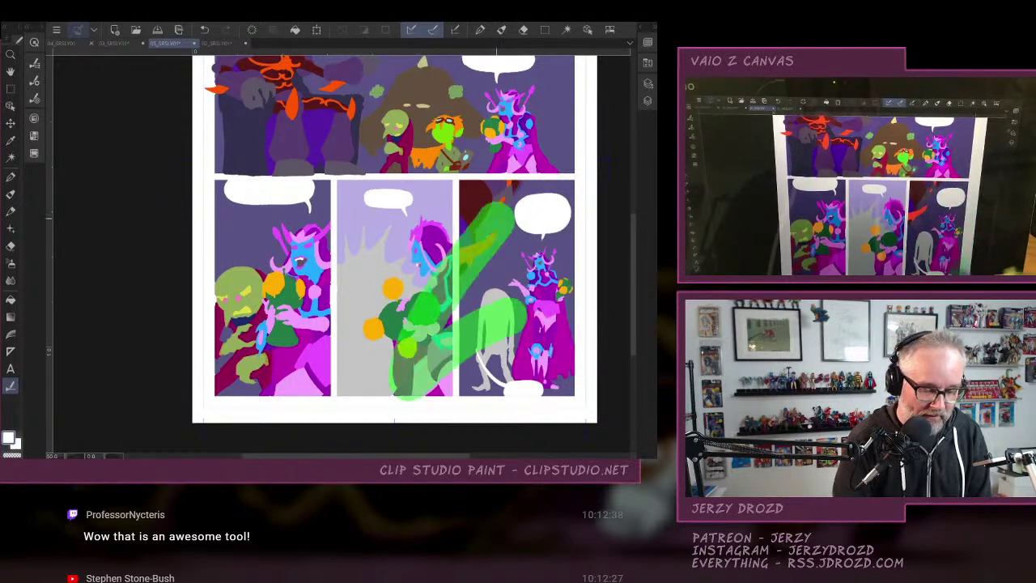
{"action": "left_click_drag", "start_coordinate": [486, 199], "coordinate": [361, 320]}
{"action": "left_click_drag", "start_coordinate": [494, 182], "coordinate": [348, 263]}
{"action": "mouse_move", "coordinate": [401, 154]}
{"action": "left_mouse_down"}
{"action": "mouse_move", "coordinate": [259, 215]}
{"action": "mouse_move", "coordinate": [263, 255]}
{"action": "left_mouse_up"}
{"action": "left_click_drag", "start_coordinate": [518, 174], "coordinate": [395, 314]}
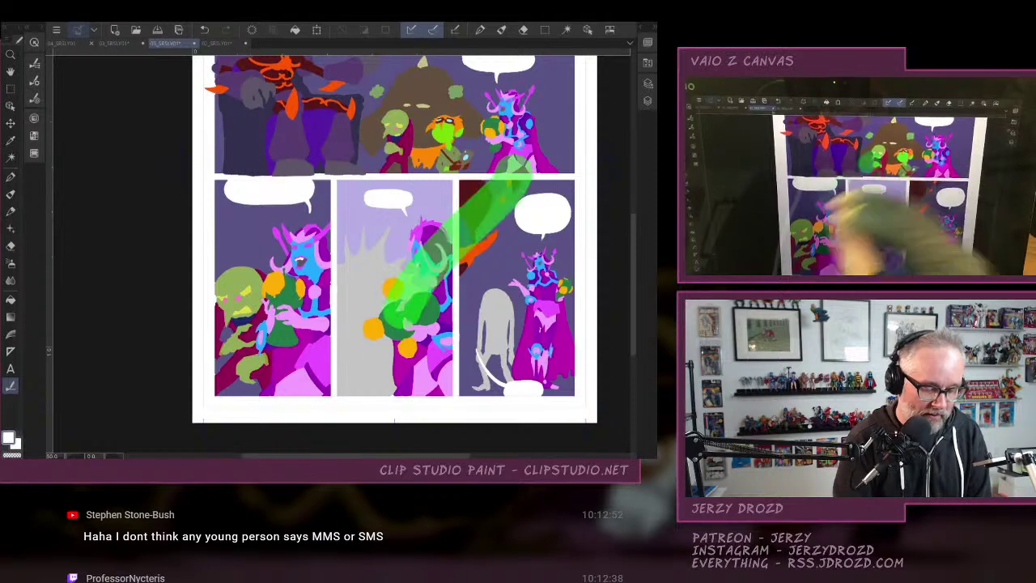
{"action": "mouse_move", "coordinate": [555, 340]}
{"action": "left_mouse_down"}
{"action": "mouse_move", "coordinate": [500, 368]}
{"action": "mouse_move", "coordinate": [518, 374]}
{"action": "left_mouse_up"}
{"action": "mouse_move", "coordinate": [566, 385]}
{"action": "left_mouse_down"}
{"action": "mouse_move", "coordinate": [551, 174]}
{"action": "mouse_move", "coordinate": [454, 188]}
{"action": "left_mouse_up"}
Make another gap-closing pass across all three bottom-row panels to catch the last white slivers.
{"action": "mouse_move", "coordinate": [513, 134]}
{"action": "left_mouse_down"}
{"action": "mouse_move", "coordinate": [409, 166]}
{"action": "mouse_move", "coordinate": [361, 312]}
{"action": "mouse_move", "coordinate": [367, 345]}
{"action": "left_mouse_up"}
{"action": "mouse_move", "coordinate": [489, 204]}
{"action": "left_mouse_down"}
{"action": "mouse_move", "coordinate": [411, 240]}
{"action": "mouse_move", "coordinate": [249, 209]}
{"action": "left_mouse_up"}
{"action": "left_click_drag", "start_coordinate": [542, 202], "coordinate": [458, 235]}
{"action": "left_click_drag", "start_coordinate": [563, 189], "coordinate": [500, 225]}
{"action": "mouse_move", "coordinate": [380, 340]}
{"action": "left_mouse_down"}
{"action": "mouse_move", "coordinate": [397, 271]}
{"action": "mouse_move", "coordinate": [393, 177]}
{"action": "left_mouse_up"}
{"action": "left_click_drag", "start_coordinate": [469, 251], "coordinate": [391, 327]}
{"action": "mouse_move", "coordinate": [397, 380]}
{"action": "left_mouse_down"}
{"action": "mouse_move", "coordinate": [218, 387]}
{"action": "mouse_move", "coordinate": [226, 374]}
{"action": "left_mouse_up"}
{"action": "mouse_move", "coordinate": [356, 255]}
{"action": "left_mouse_down"}
{"action": "mouse_move", "coordinate": [255, 344]}
{"action": "mouse_move", "coordinate": [213, 308]}
{"action": "left_mouse_up"}
{"action": "left_click_drag", "start_coordinate": [234, 267], "coordinate": [231, 332]}
{"action": "left_click_drag", "start_coordinate": [323, 293], "coordinate": [271, 356]}
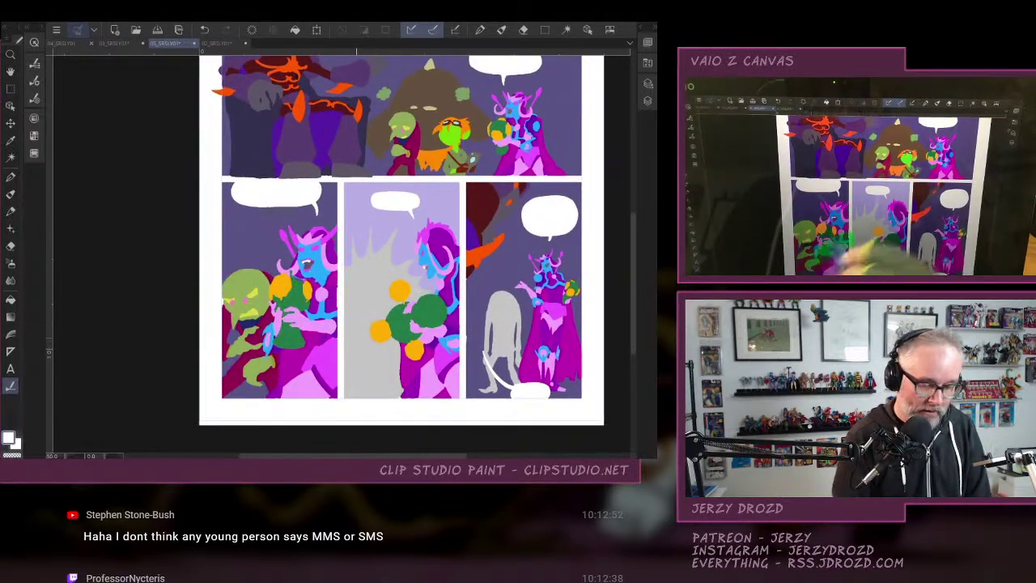
{"action": "mouse_move", "coordinate": [400, 346]}
{"action": "left_mouse_down"}
{"action": "mouse_move", "coordinate": [348, 372]}
{"action": "mouse_move", "coordinate": [322, 302]}
{"action": "left_mouse_up"}
{"action": "left_click_drag", "start_coordinate": [349, 203], "coordinate": [347, 251]}
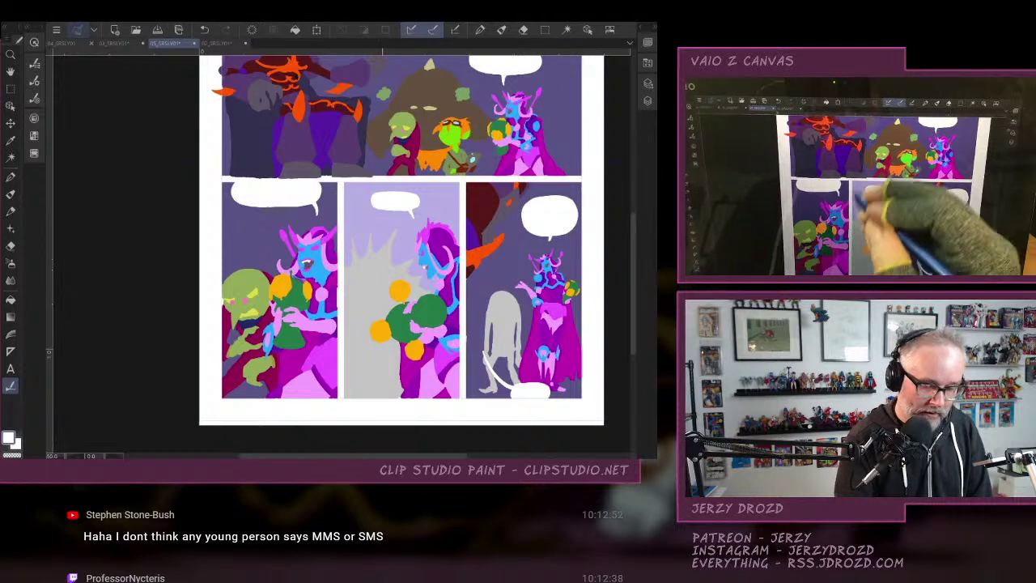
Show the Inks folder at 100% opacity and collapse its panel borders folder.
{"action": "key", "text": "Tab"}
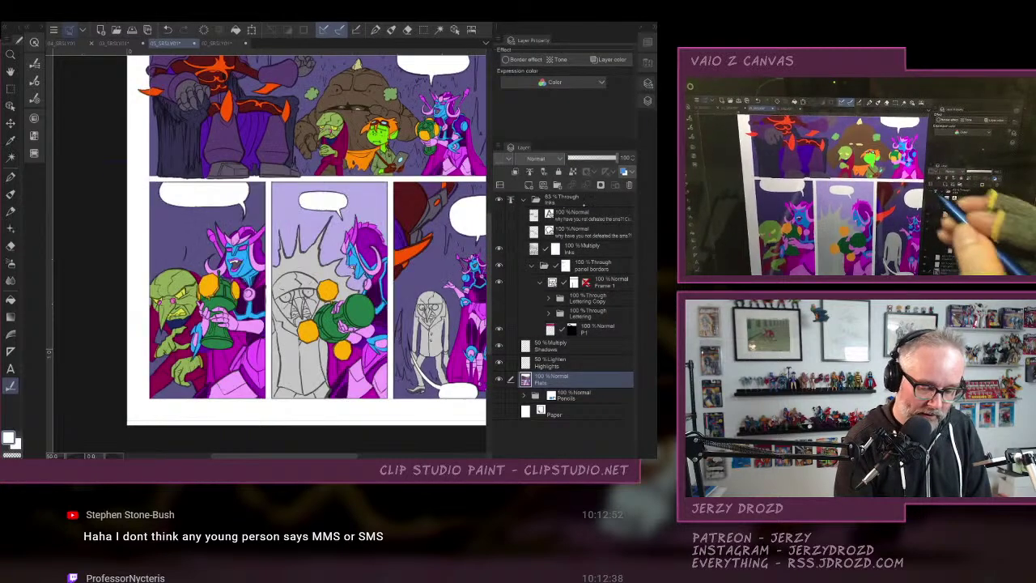
{"action": "left_click", "coordinate": [577, 199]}
{"action": "left_click", "coordinate": [616, 158]}
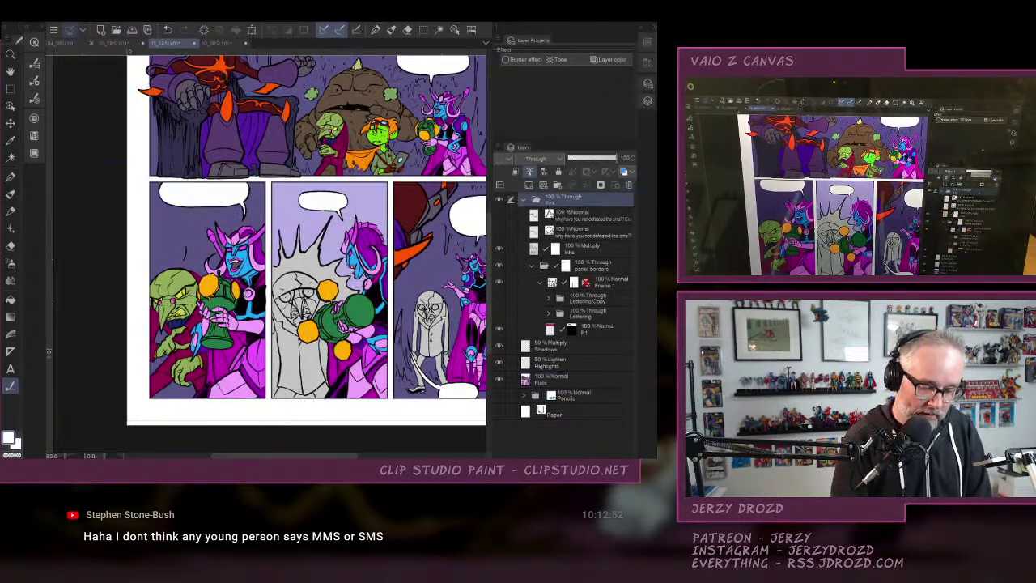
{"action": "left_click", "coordinate": [531, 265]}
On the Flats layer, sample the left throne claw's dark blue and pen over the white slivers along its fingers and arm.
{"action": "left_click_drag", "start_coordinate": [242, 194], "coordinate": [325, 390]}
{"action": "scroll", "coordinate": [267, 254], "scroll_direction": "up", "scroll_amount": 3}
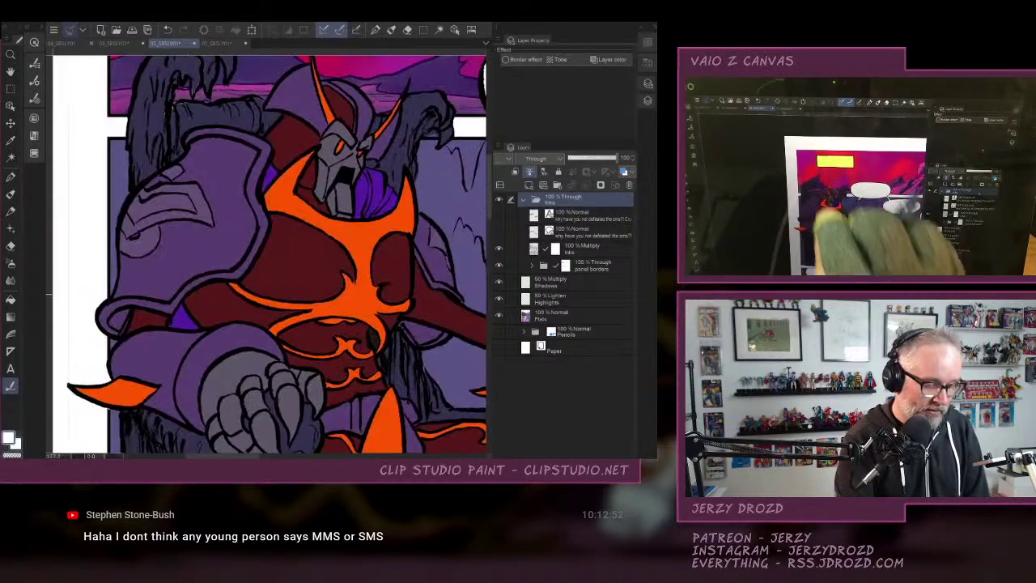
{"action": "left_click_drag", "start_coordinate": [308, 162], "coordinate": [411, 254]}
{"action": "scroll", "coordinate": [242, 162], "scroll_direction": "up", "scroll_amount": 2}
{"action": "left_click_drag", "start_coordinate": [257, 204], "coordinate": [269, 205]}
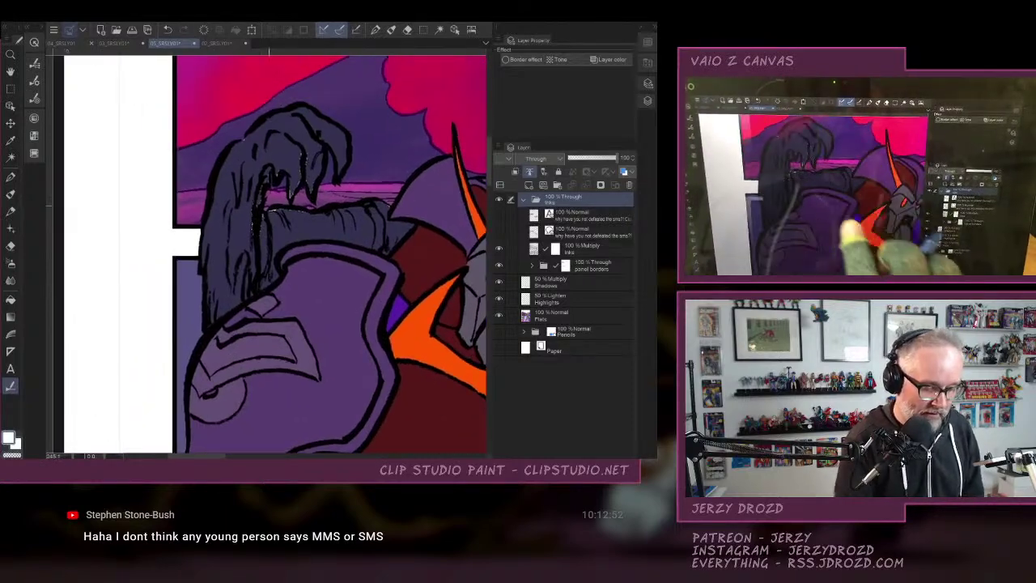
{"action": "left_click", "coordinate": [561, 316]}
{"action": "left_click", "coordinate": [10, 176]}
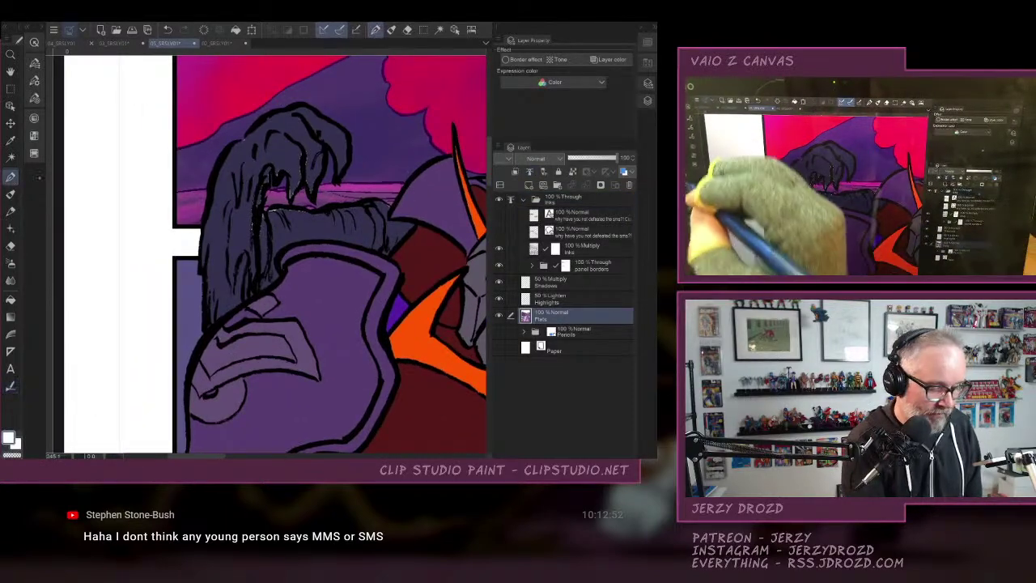
{"action": "left_click", "coordinate": [296, 154], "text": "alt"}
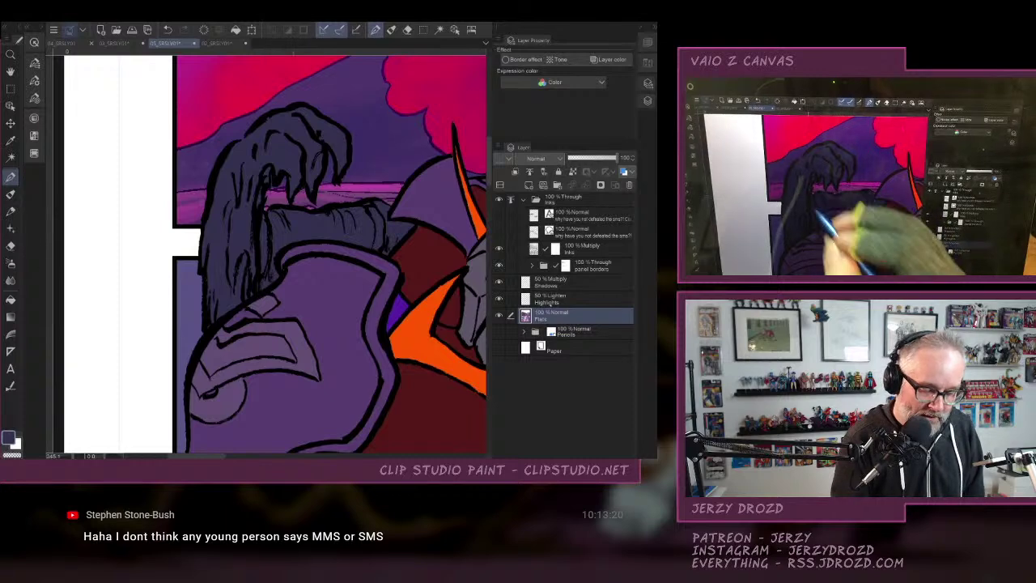
Touch up the P1 layer mask around the left throne claw with the Eraser, and reselect the Flats layer.
{"action": "left_click", "coordinate": [532, 265]}
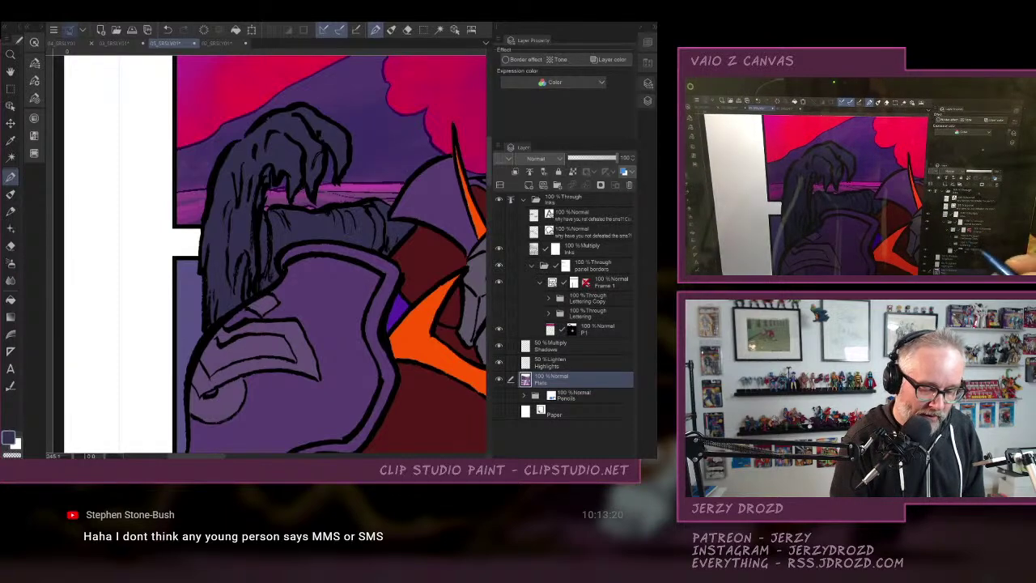
{"action": "left_click", "coordinate": [571, 329]}
{"action": "left_click", "coordinate": [11, 246]}
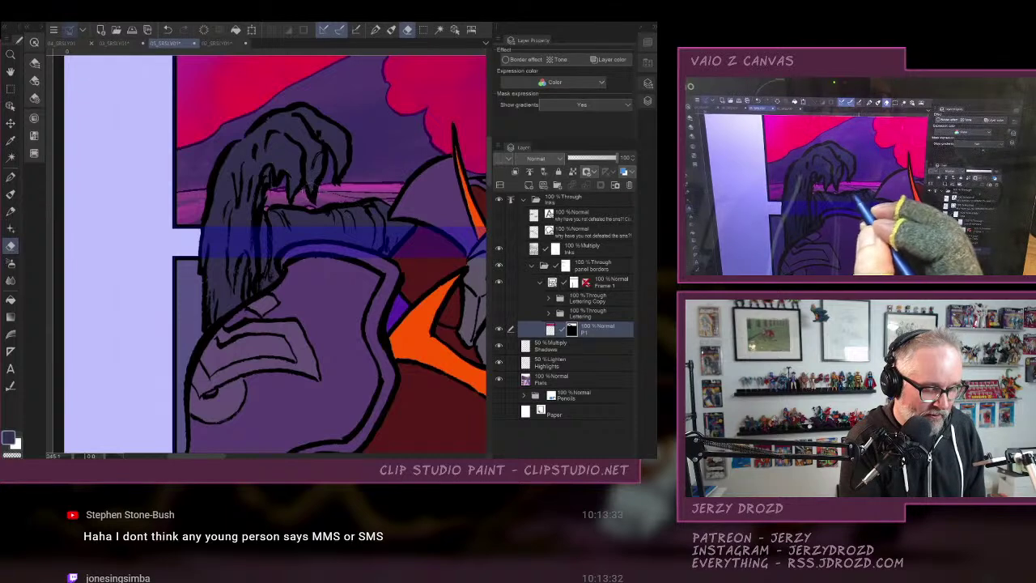
{"action": "left_click", "coordinate": [523, 199]}
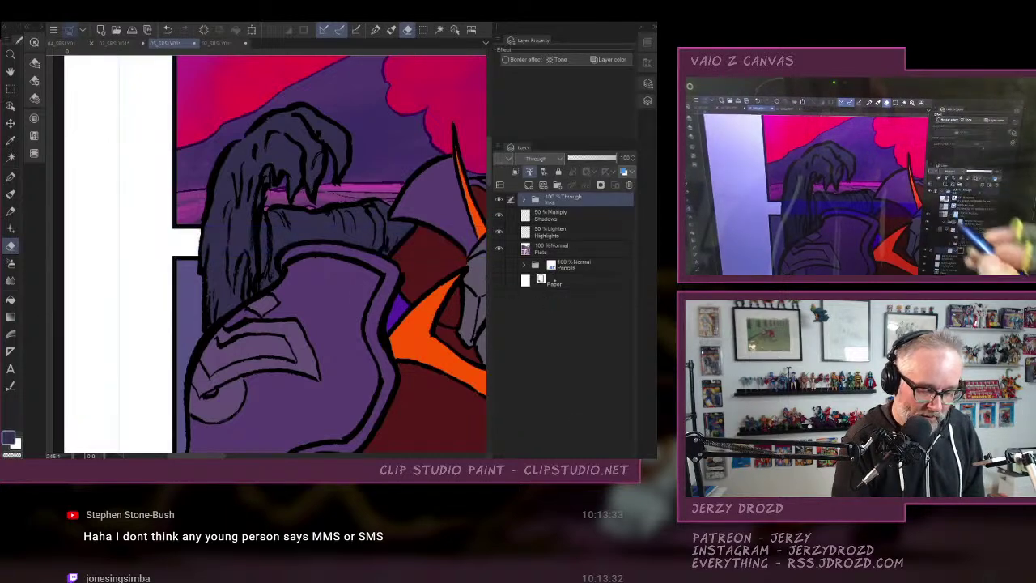
{"action": "left_click", "coordinate": [573, 248]}
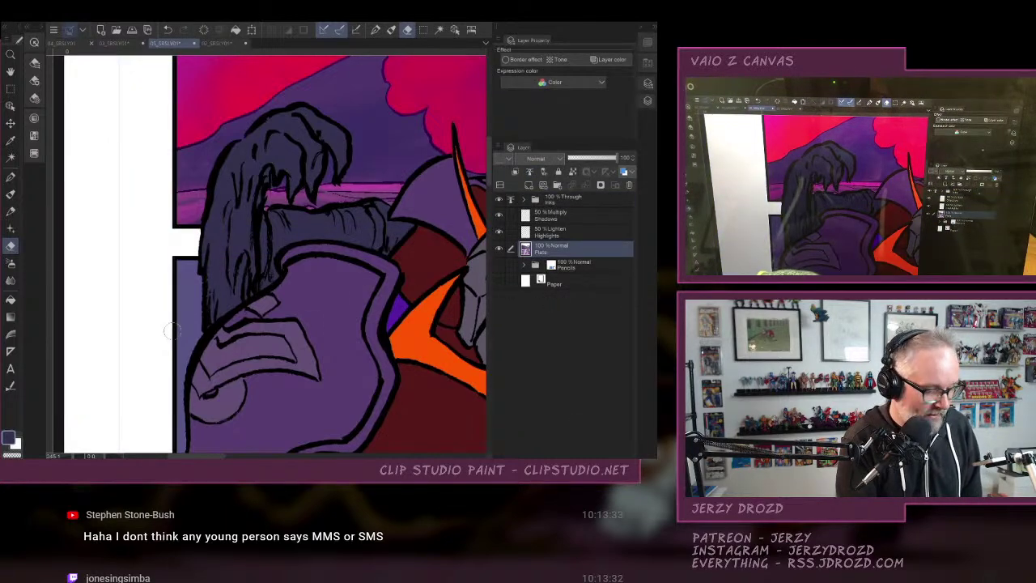
Touch up the P1 layer mask around the right throne claw beside Monstrarch's head, and return to the Flats layer.
{"action": "key", "text": "p"}
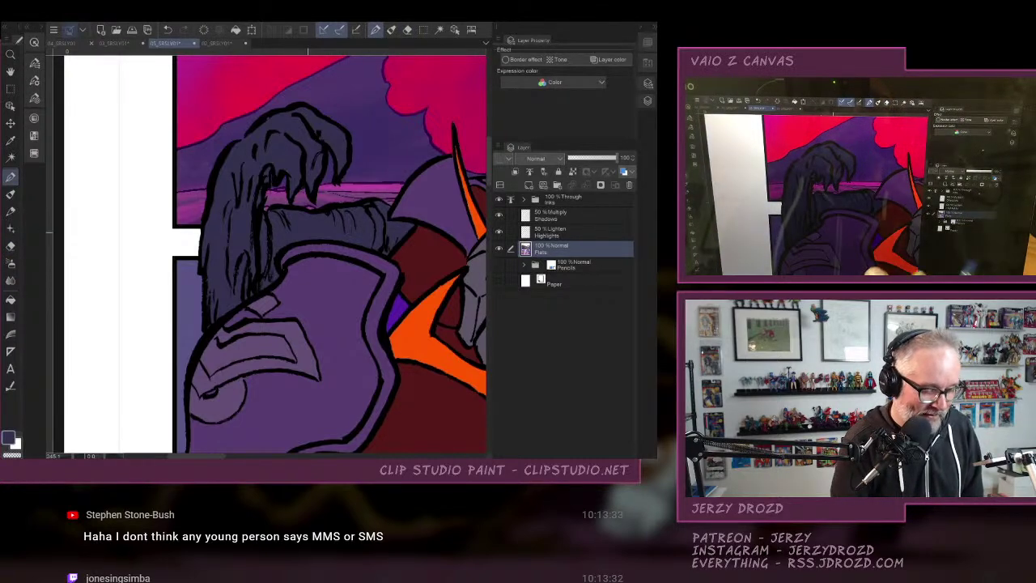
{"action": "left_click_drag", "start_coordinate": [478, 356], "coordinate": [194, 279]}
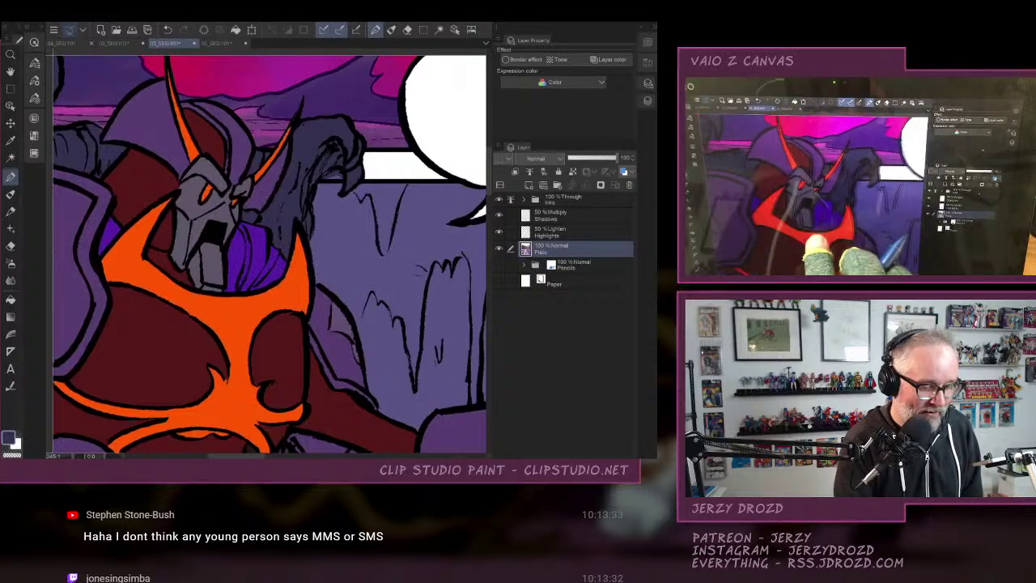
{"action": "left_click", "coordinate": [510, 198]}
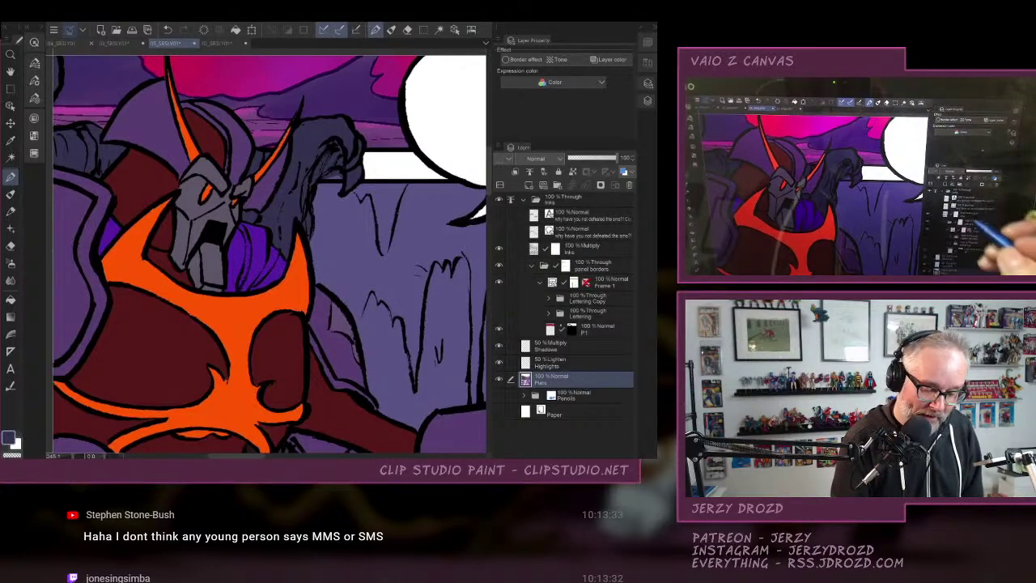
{"action": "left_click", "coordinate": [571, 328]}
{"action": "key", "text": "e"}
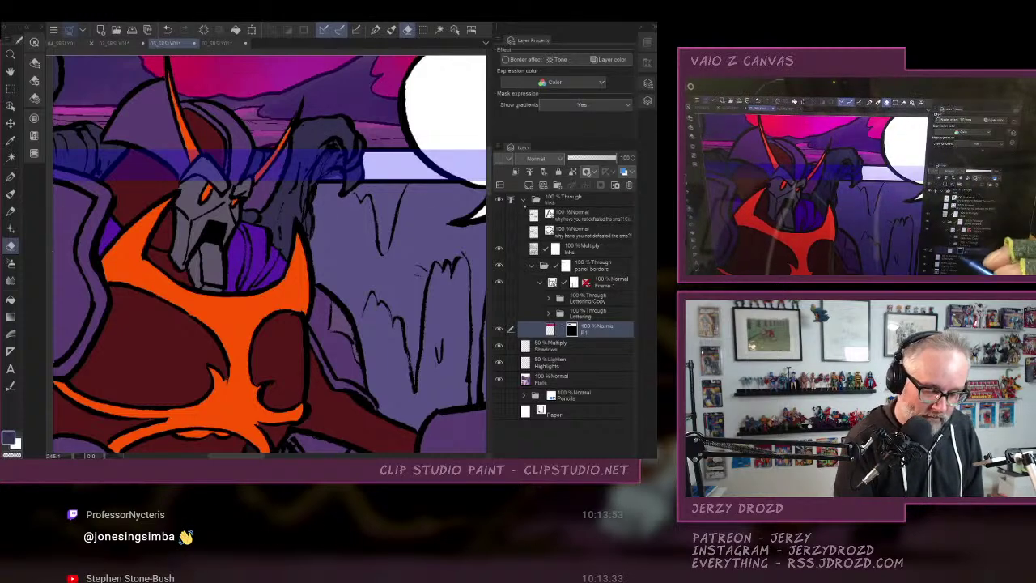
{"action": "left_click", "coordinate": [524, 200]}
{"action": "left_click", "coordinate": [544, 248]}
Touch up the P1 layer mask along the top edge of the right throne claw with the Eraser and Pen.
{"action": "scroll", "coordinate": [269, 253], "scroll_direction": "up", "scroll_amount": 3}
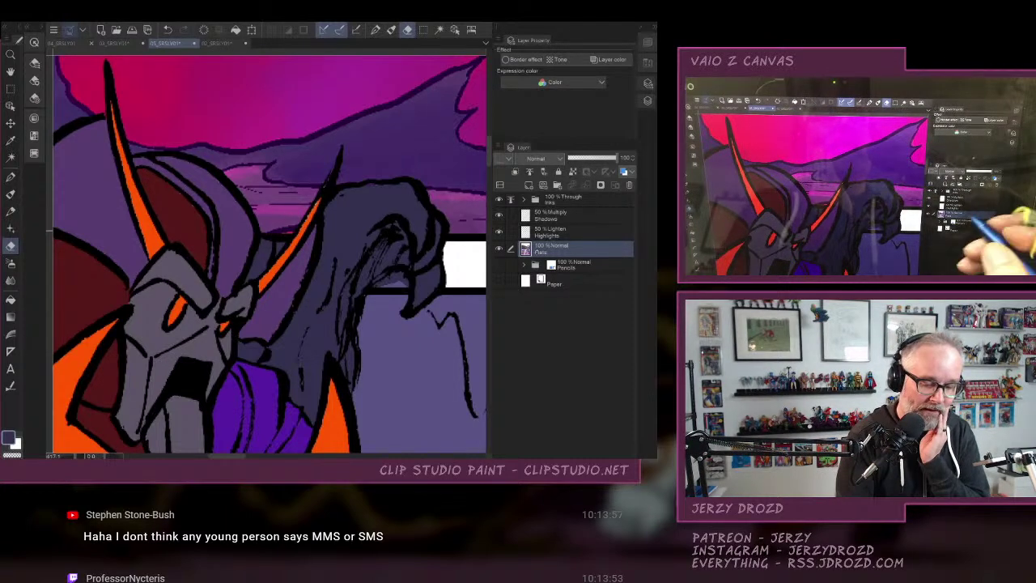
{"action": "left_click", "coordinate": [523, 199]}
{"action": "left_click", "coordinate": [571, 328]}
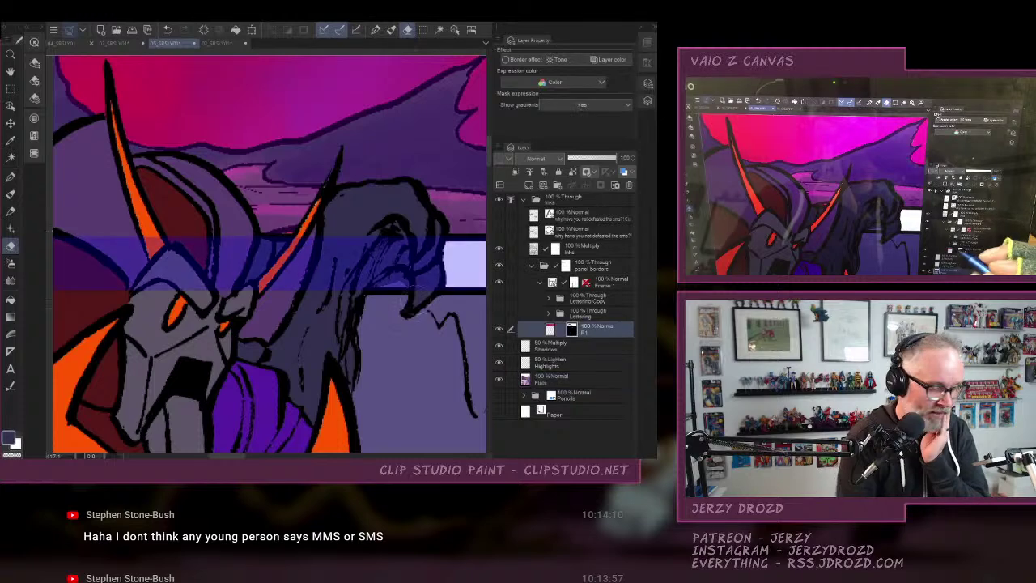
{"action": "left_click", "coordinate": [10, 246]}
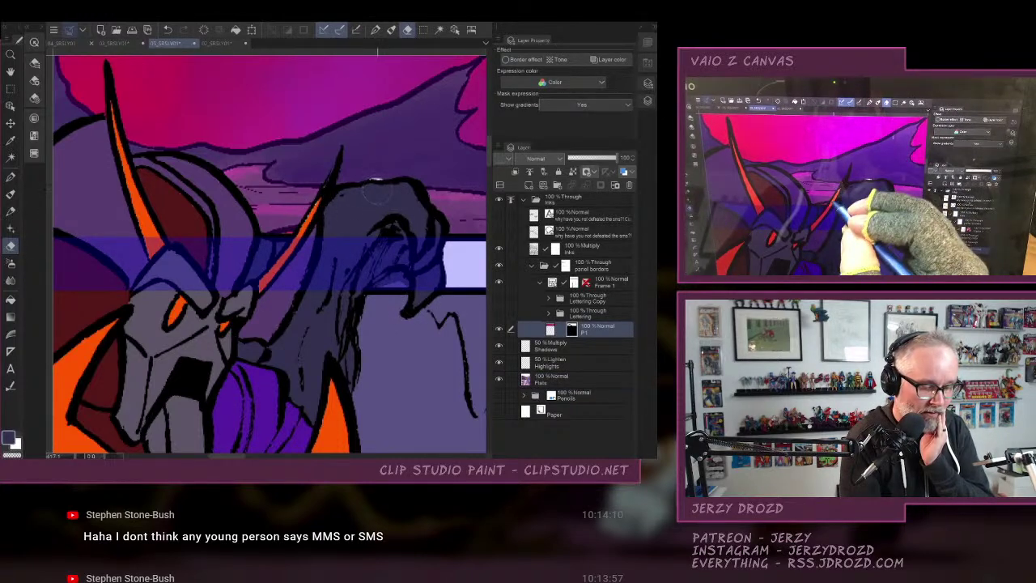
{"action": "left_click", "coordinate": [10, 177]}
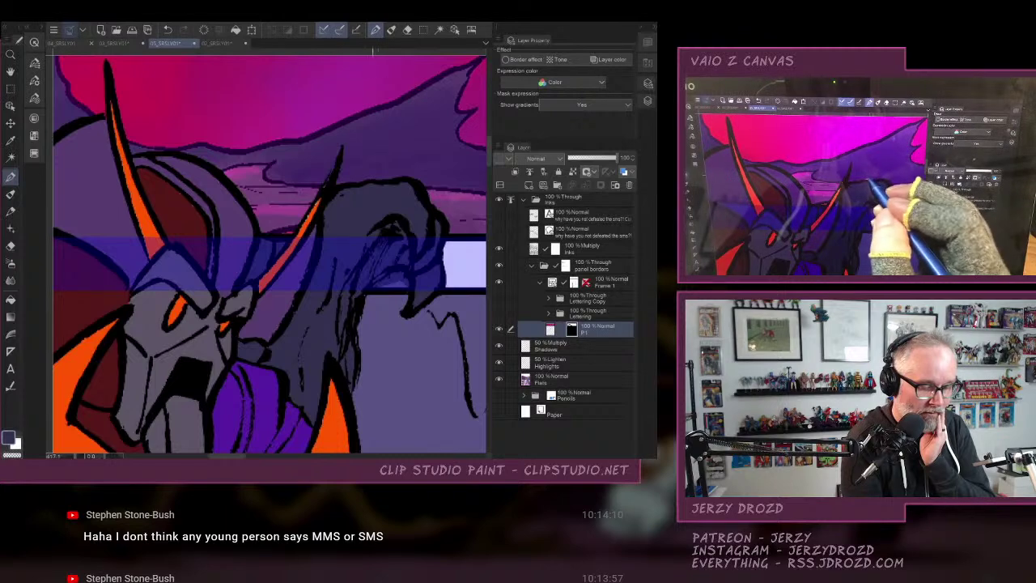
On the Flats layer, sample the horn's orange, try a pen dab on the right claw's top edge, and undo it.
{"action": "left_click", "coordinate": [575, 379]}
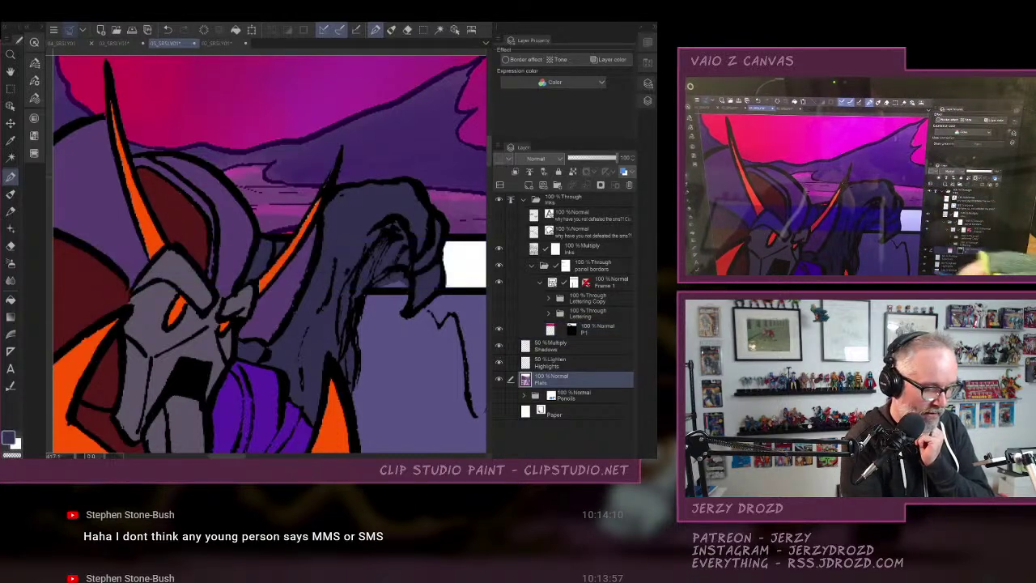
{"action": "left_click", "coordinate": [156, 227], "text": "alt"}
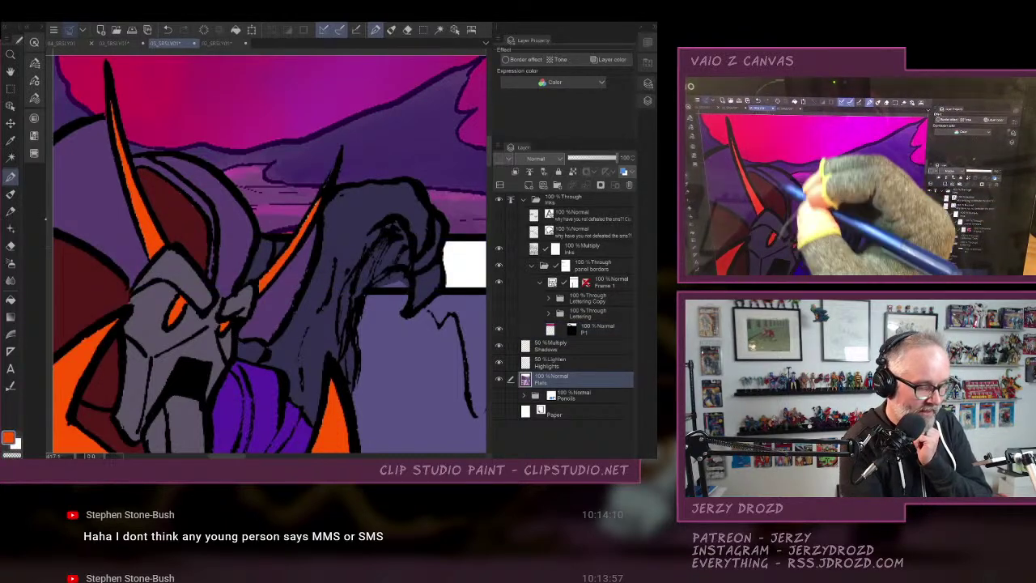
{"action": "left_click", "coordinate": [10, 194]}
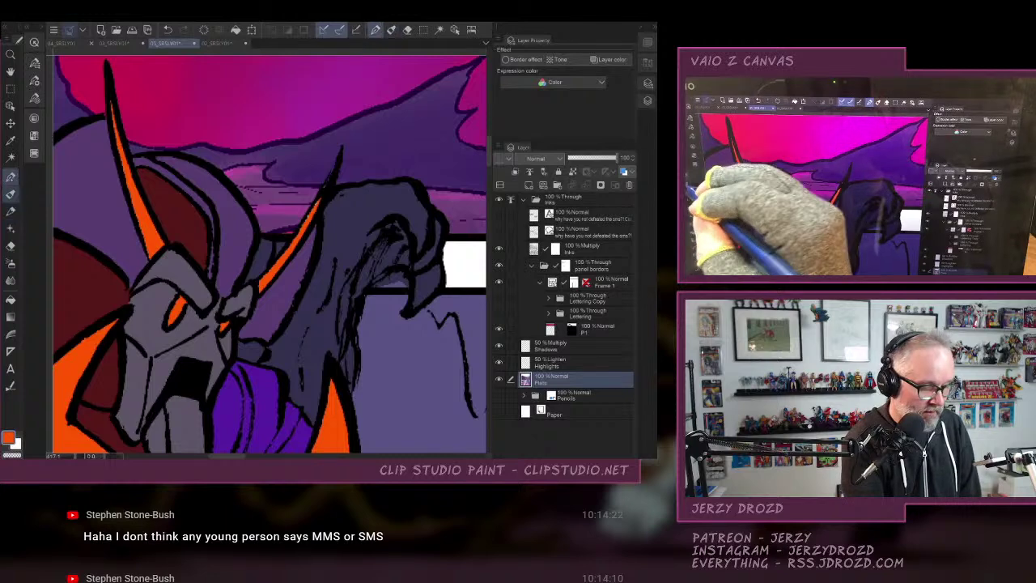
{"action": "left_click", "coordinate": [400, 186]}
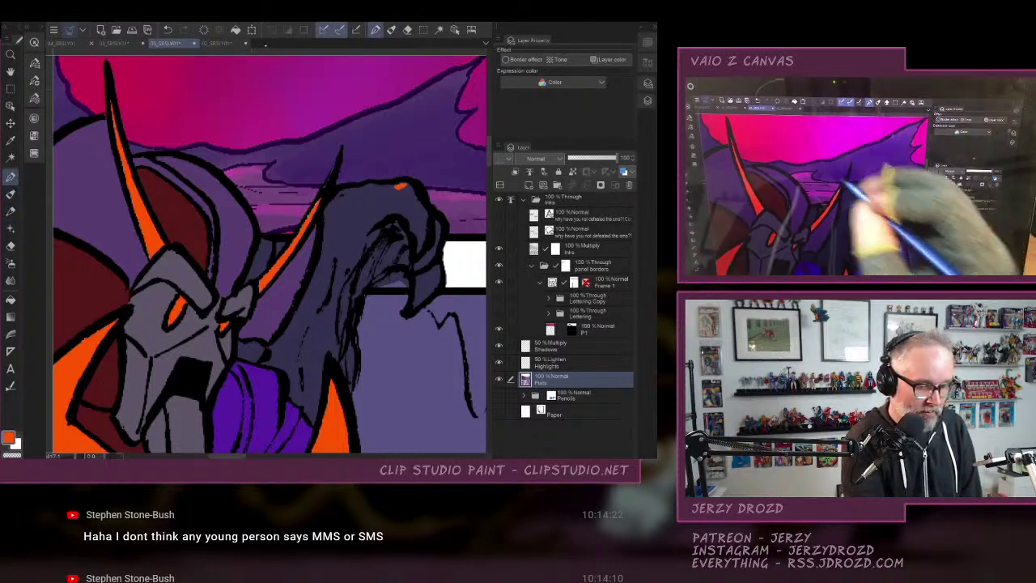
{"action": "left_click", "coordinate": [167, 30]}
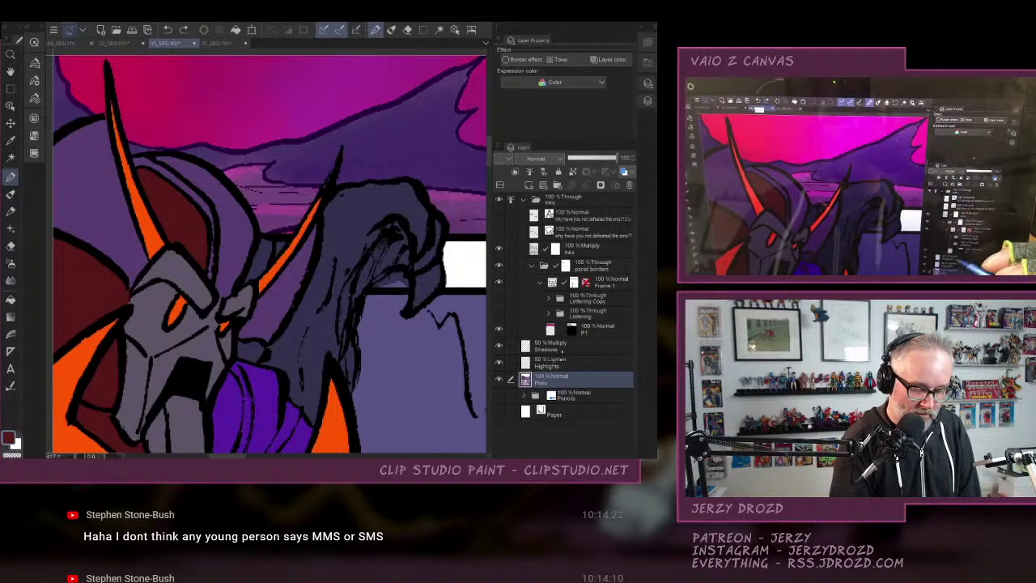
Retouch the P1 layer mask by the right throne claw with the Eraser, and return to the Flats layer with the horn's orange sampled.
{"action": "left_click", "coordinate": [572, 328]}
{"action": "key", "text": "e"}
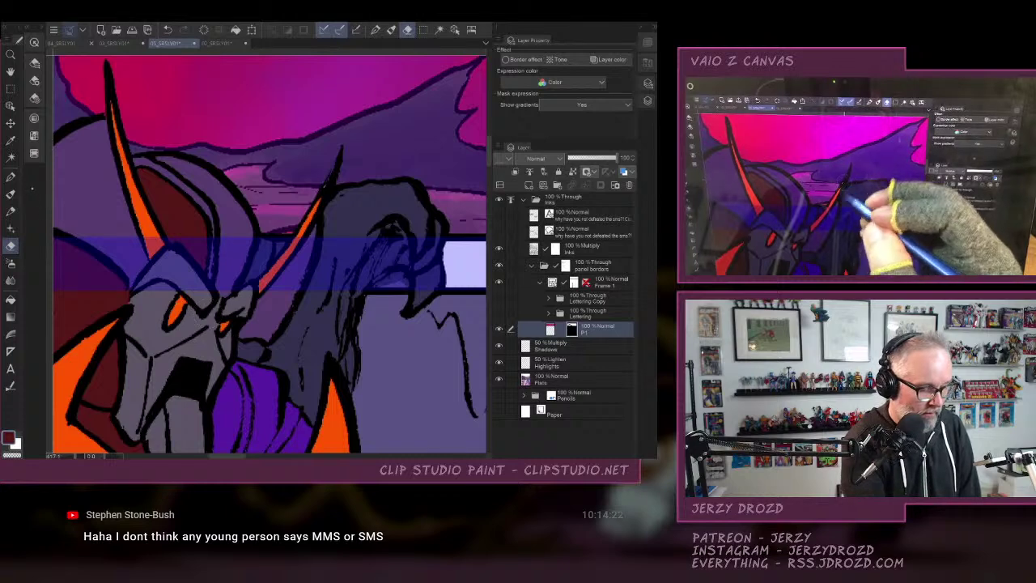
{"action": "left_click", "coordinate": [10, 176]}
{"action": "left_click", "coordinate": [578, 379]}
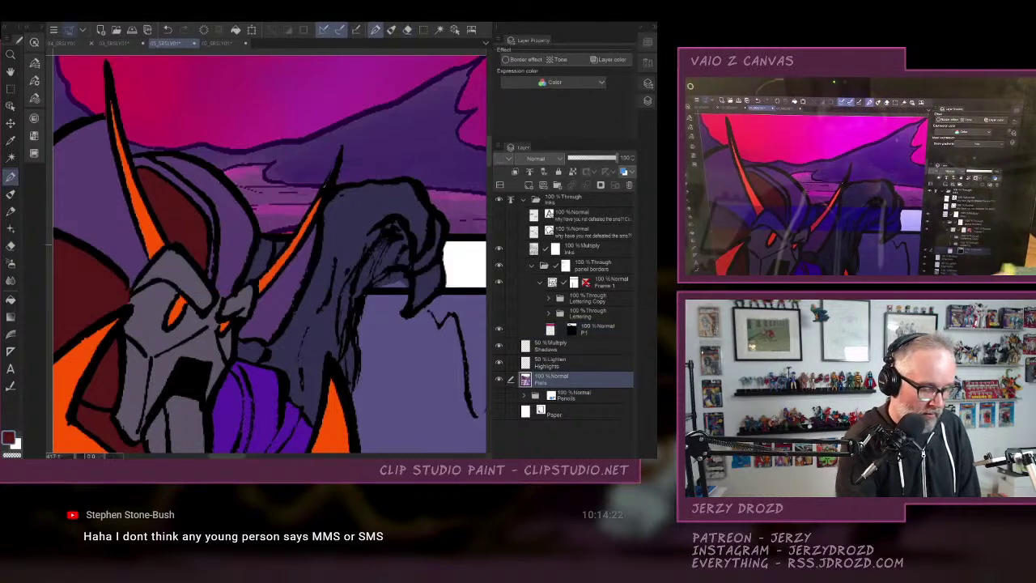
{"action": "left_click", "coordinate": [290, 250], "text": "alt"}
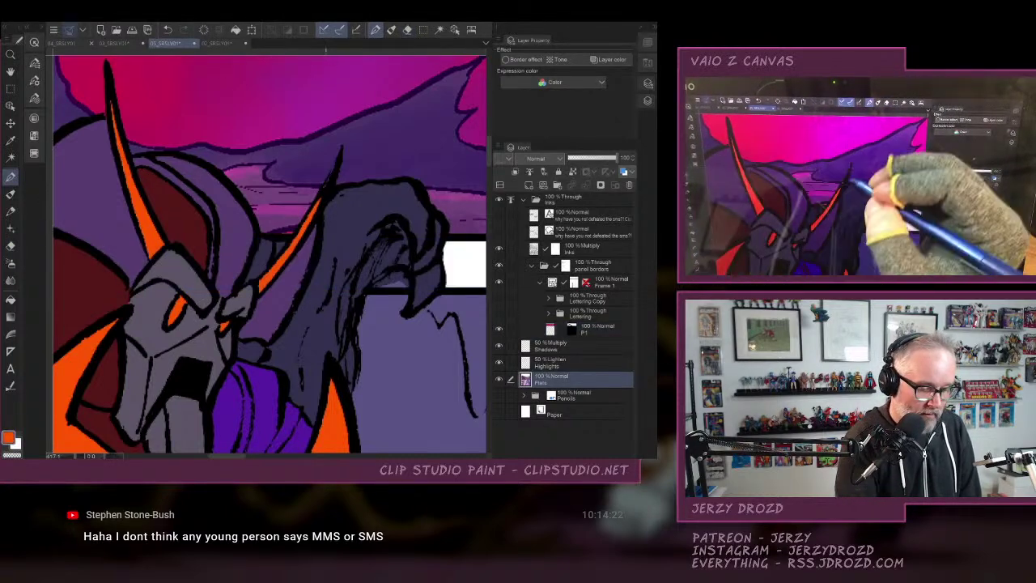
Examine the throne room panel and the lower-left goblin panel for leftover gaps in the flat colors.
{"action": "left_click_drag", "start_coordinate": [364, 389], "coordinate": [328, 106]}
{"action": "scroll", "coordinate": [397, 283], "scroll_direction": "down", "scroll_amount": 3}
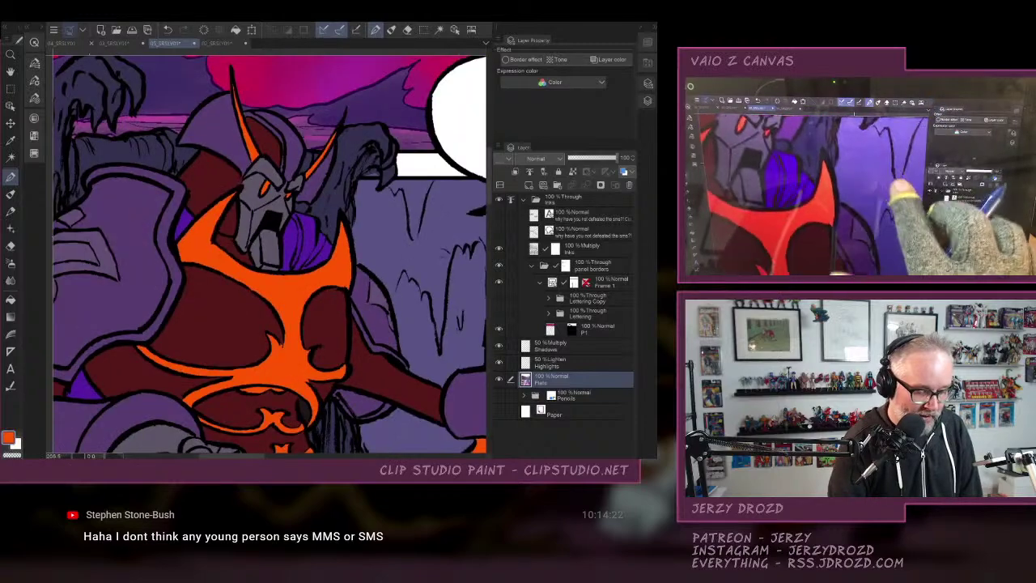
{"action": "left_click_drag", "start_coordinate": [397, 283], "coordinate": [320, 219]}
{"action": "left_click_drag", "start_coordinate": [374, 157], "coordinate": [53, 119]}
{"action": "left_click_drag", "start_coordinate": [263, 247], "coordinate": [112, 41]}
{"action": "left_click_drag", "start_coordinate": [340, 324], "coordinate": [425, 304]}
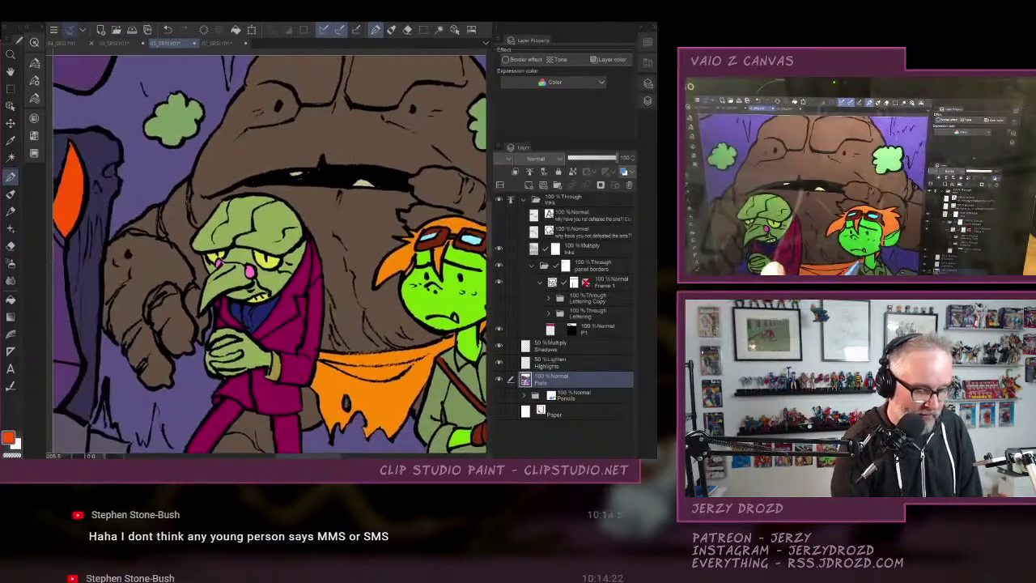
{"action": "left_click_drag", "start_coordinate": [340, 324], "coordinate": [360, 289]}
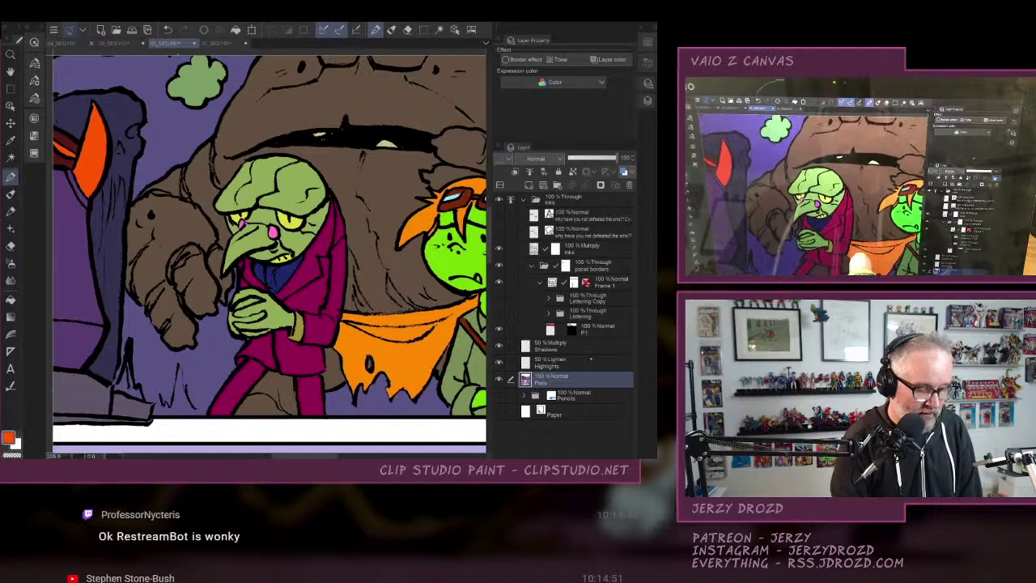
{"action": "left_click_drag", "start_coordinate": [390, 324], "coordinate": [98, 315]}
{"action": "left_click_drag", "start_coordinate": [421, 292], "coordinate": [68, 336]}
{"action": "left_click_drag", "start_coordinate": [162, 243], "coordinate": [324, 65]}
{"action": "left_click_drag", "start_coordinate": [146, 340], "coordinate": [433, 138]}
{"action": "left_click_drag", "start_coordinate": [65, 243], "coordinate": [478, 283]}
{"action": "left_click_drag", "start_coordinate": [202, 364], "coordinate": [396, 113]}
{"action": "left_click_drag", "start_coordinate": [332, 316], "coordinate": [328, 309]}
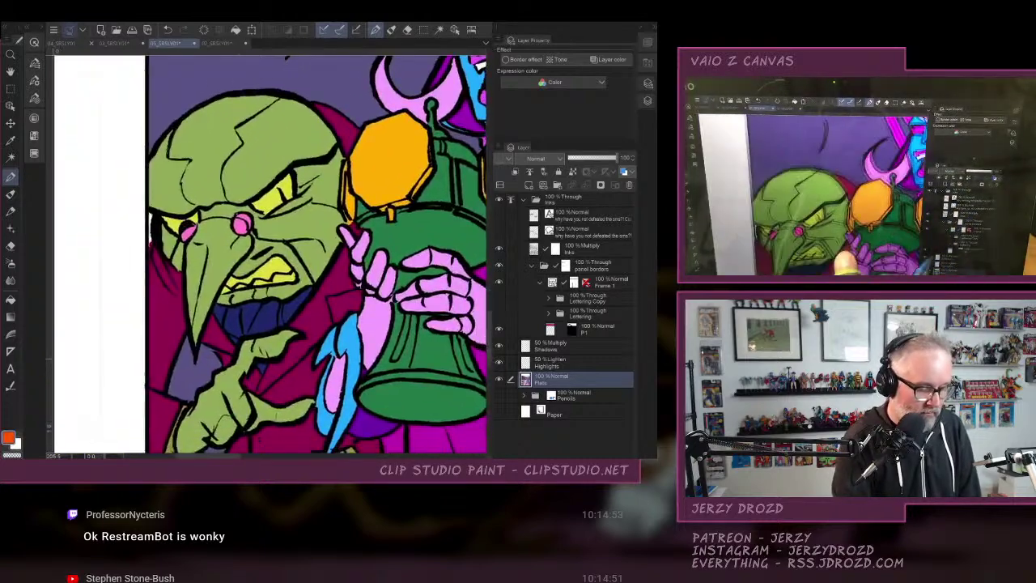
Sample the purple background and pen over the gap between the hook-nosed goblin's face and the panel border.
{"action": "left_click", "coordinate": [171, 97], "text": "alt"}
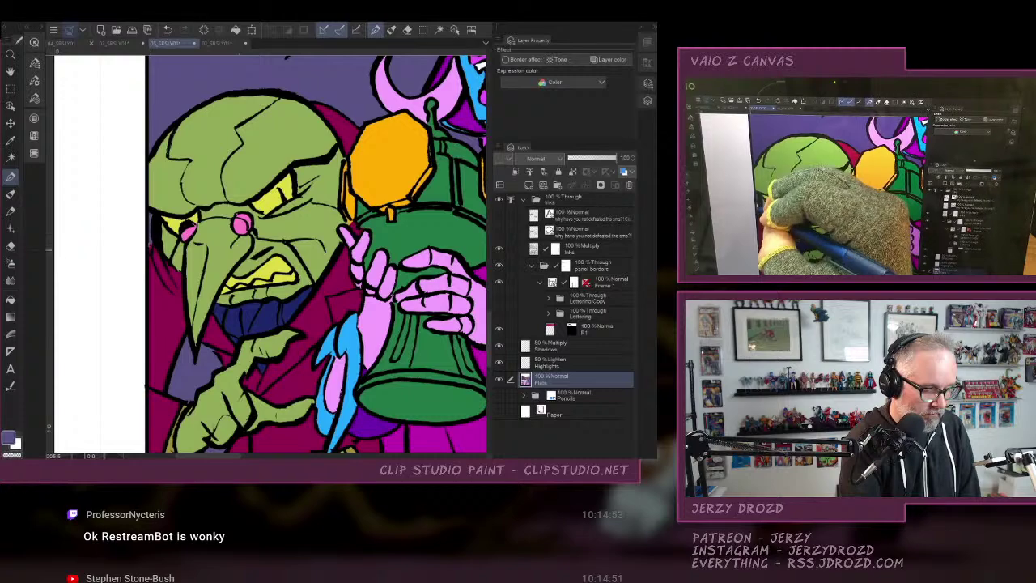
{"action": "scroll", "coordinate": [271, 254], "scroll_direction": "up", "scroll_amount": 5}
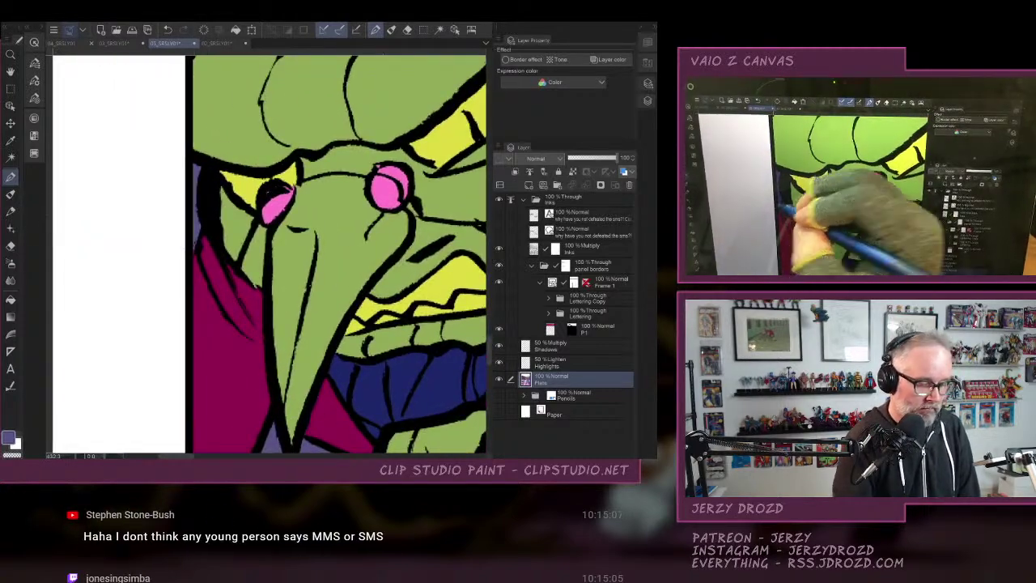
{"action": "scroll", "coordinate": [316, 214], "scroll_direction": "down", "scroll_amount": 6}
{"action": "left_click_drag", "start_coordinate": [437, 224], "coordinate": [303, 148]}
{"action": "left_click_drag", "start_coordinate": [413, 259], "coordinate": [249, 256]}
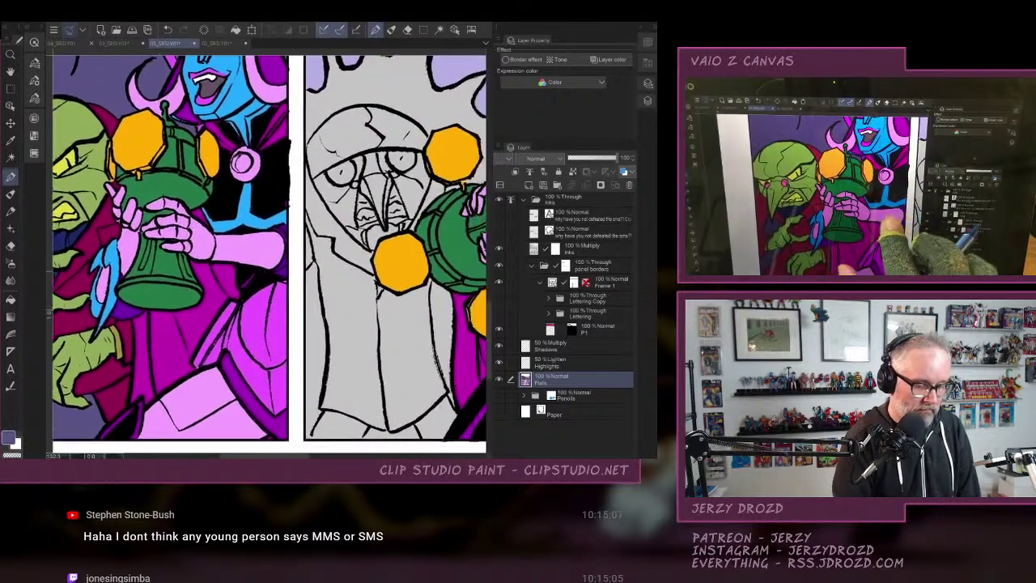
Set up the Fill tool with white as the drawing color and the Refer only to editing layer sub tool.
{"action": "left_click_drag", "start_coordinate": [340, 259], "coordinate": [269, 255]}
{"action": "scroll", "coordinate": [356, 284], "scroll_direction": "down", "scroll_amount": 3}
{"action": "left_click_drag", "start_coordinate": [340, 259], "coordinate": [205, 246]}
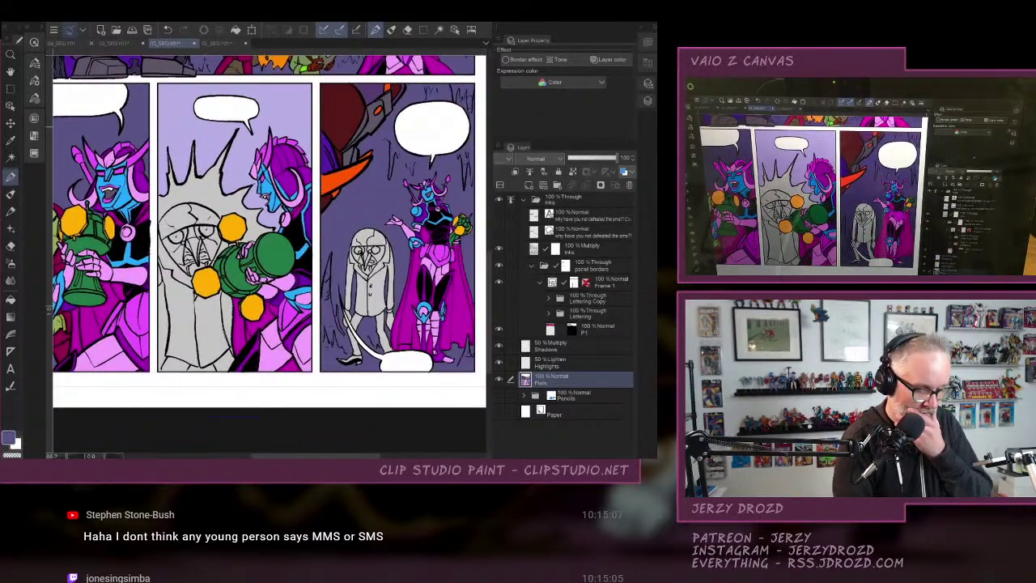
{"action": "left_click", "coordinate": [10, 298]}
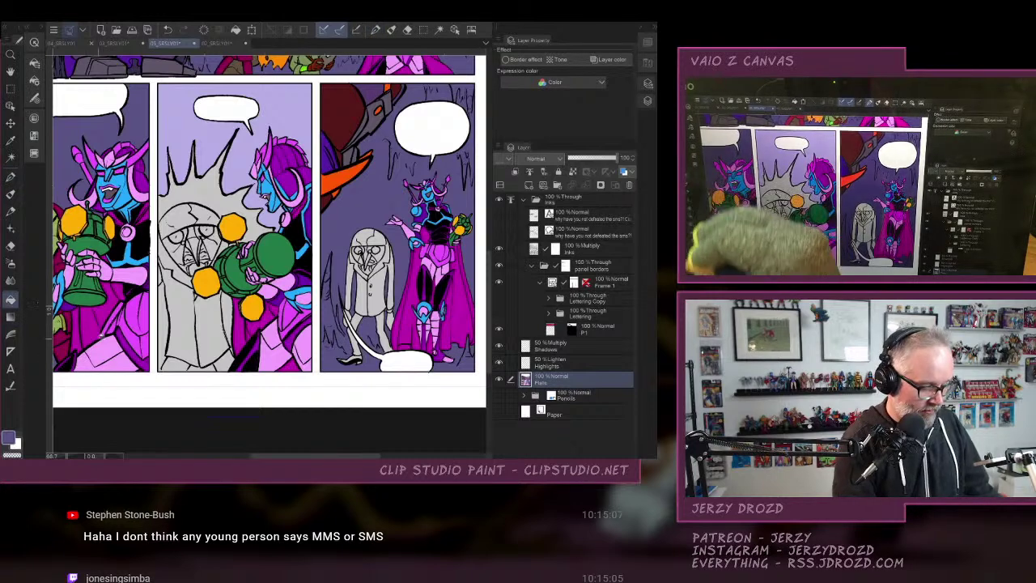
{"action": "key", "text": "x"}
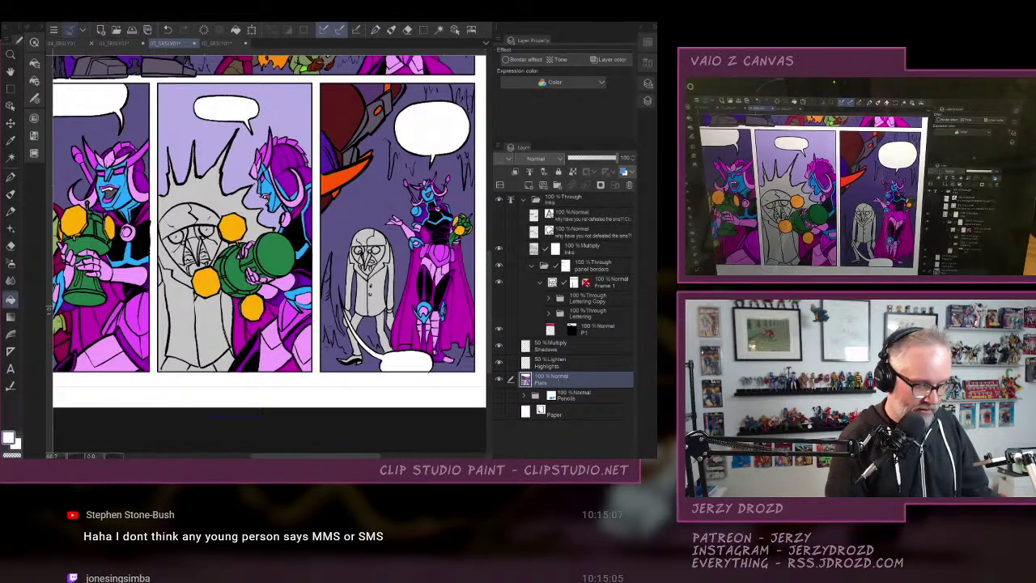
{"action": "left_click", "coordinate": [38, 27]}
{"action": "left_click", "coordinate": [93, 69]}
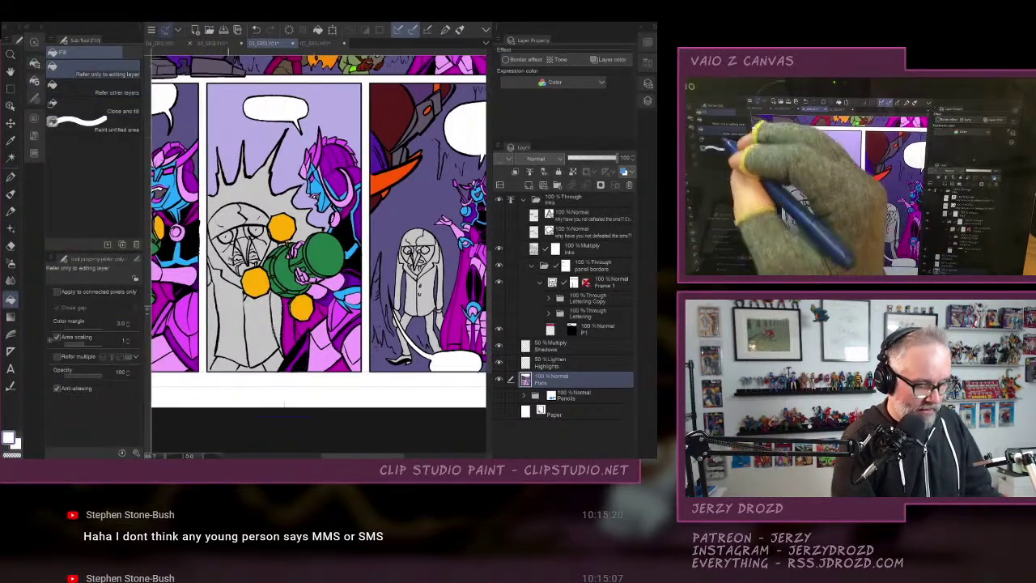
Try filling the orange octagons of the middle bottom panel with white, and undo the fill.
{"action": "left_click", "coordinate": [283, 229]}
{"action": "left_click", "coordinate": [256, 283]}
{"action": "left_click", "coordinate": [301, 307]}
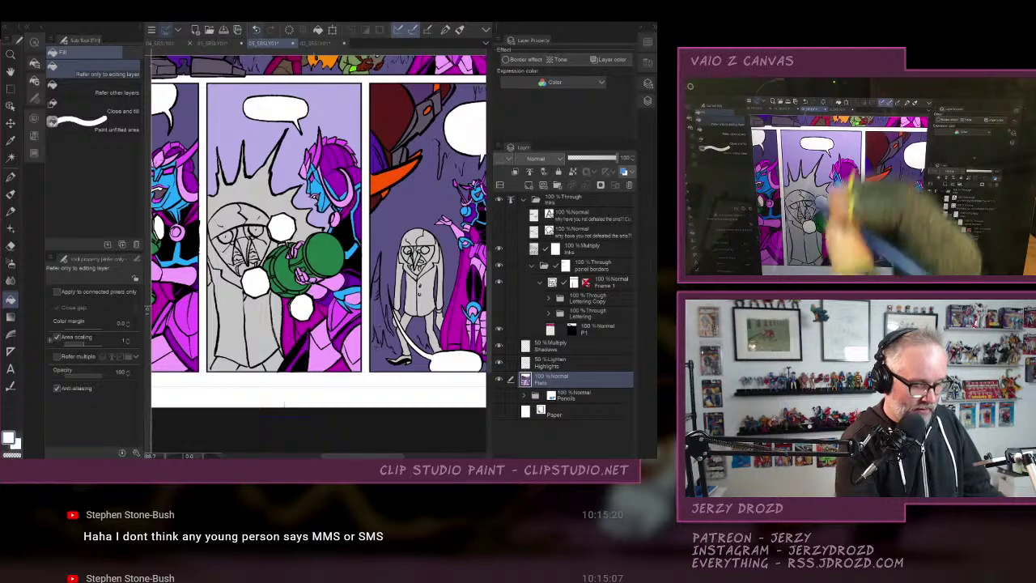
{"action": "left_click", "coordinate": [256, 30]}
Try filling the gray figures in the bottom panels with white, inspect the edges up close, and undo the fill.
{"action": "left_click", "coordinate": [254, 212]}
{"action": "scroll", "coordinate": [317, 255], "scroll_direction": "down", "scroll_amount": 4}
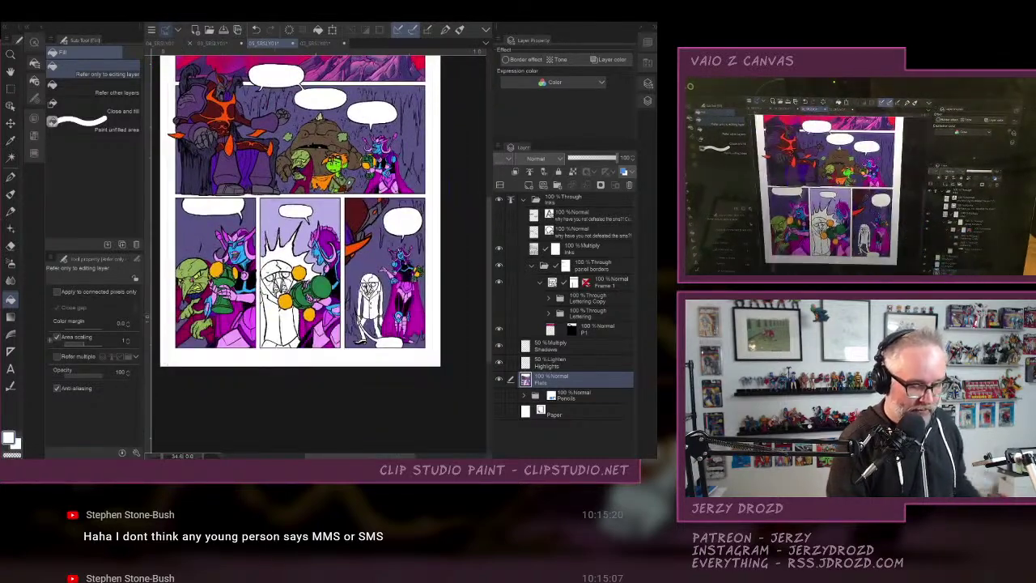
{"action": "scroll", "coordinate": [392, 312], "scroll_direction": "up", "scroll_amount": 4}
{"action": "scroll", "coordinate": [392, 315], "scroll_direction": "up", "scroll_amount": 2}
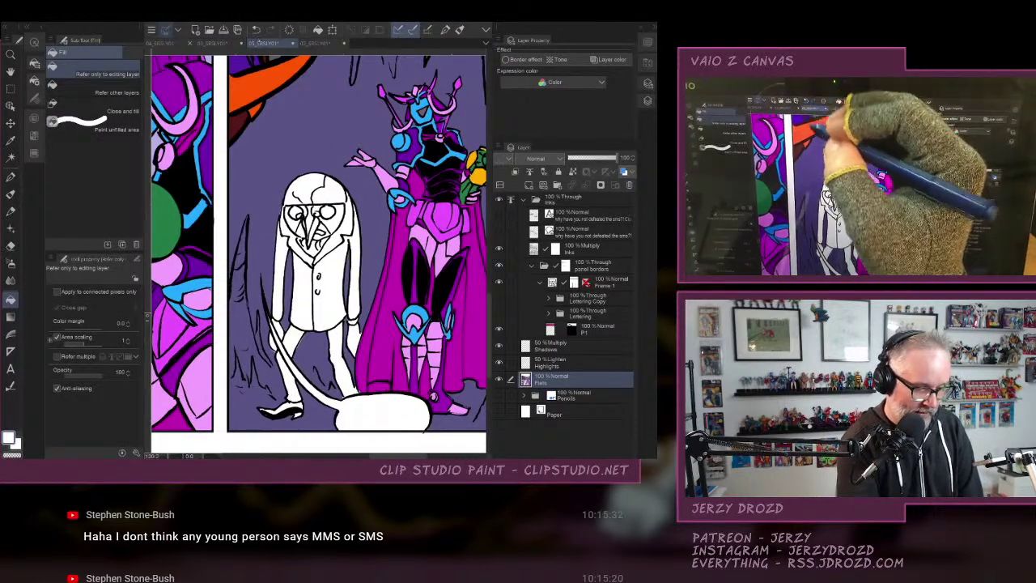
{"action": "left_click", "coordinate": [256, 30]}
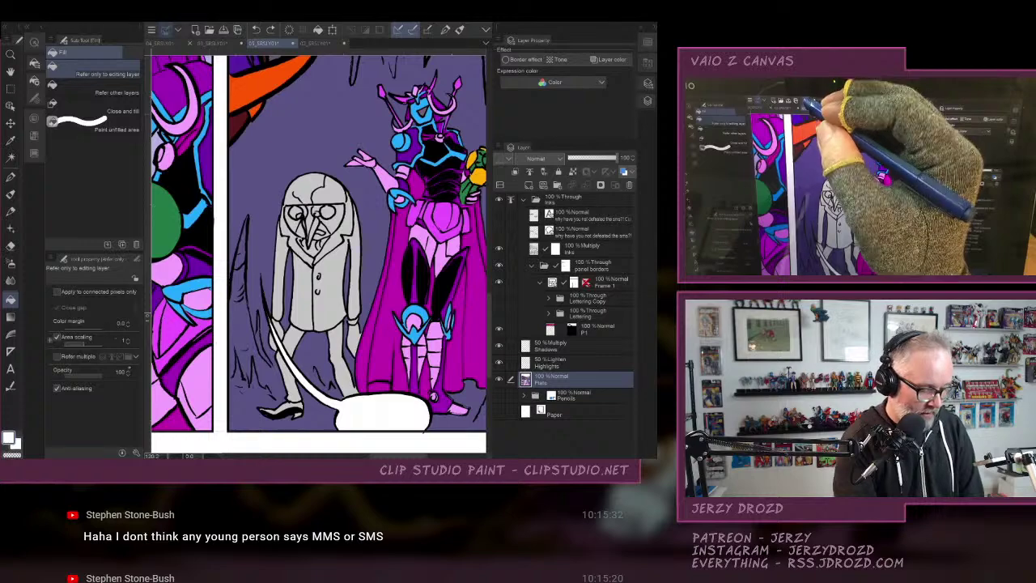
Turn off area scaling for the fill and recolor the gray figures in the bottom panels white.
{"action": "left_click", "coordinate": [57, 337]}
{"action": "left_click", "coordinate": [312, 279]}
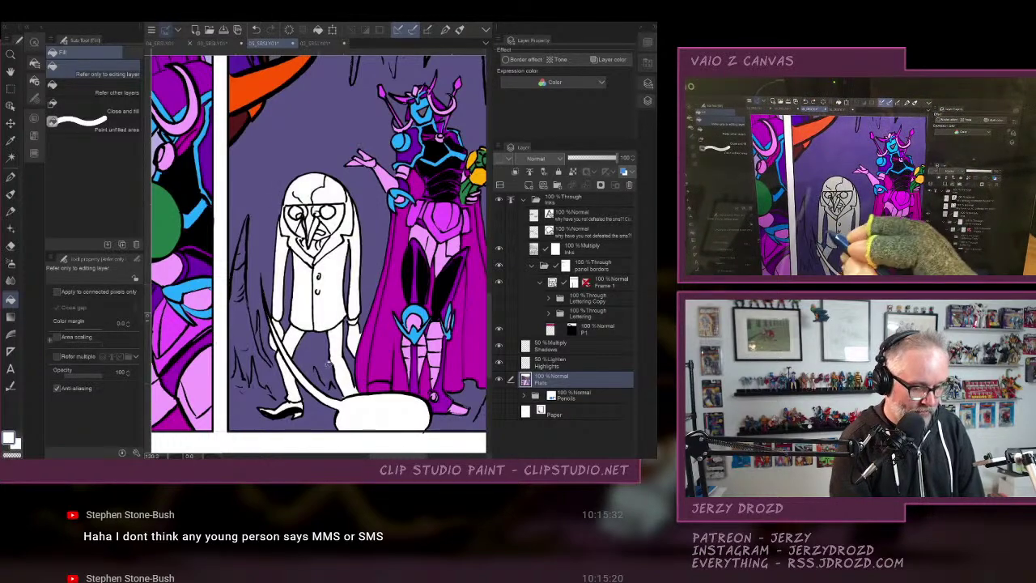
{"action": "scroll", "coordinate": [318, 255], "scroll_direction": "down", "scroll_amount": 4}
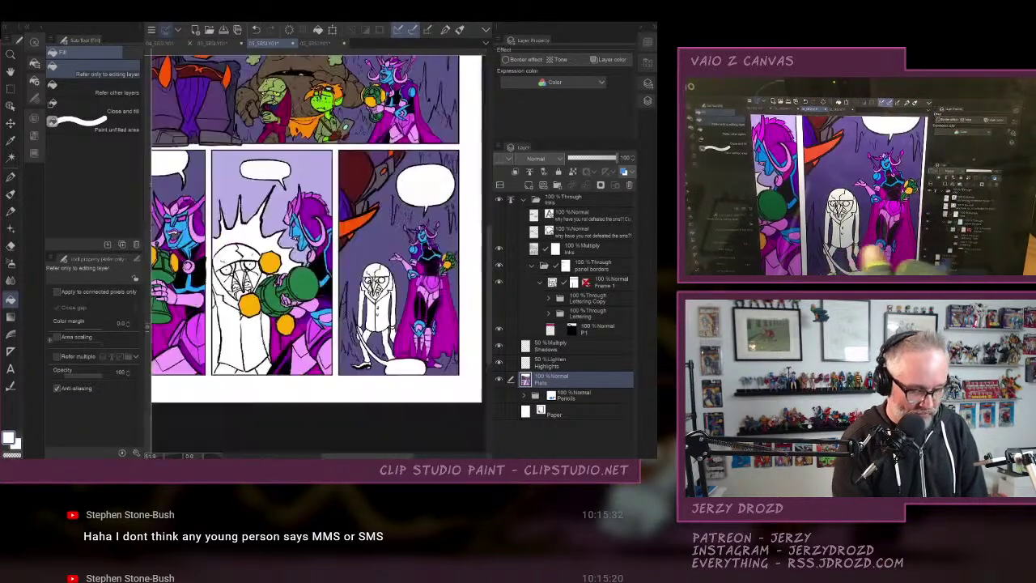
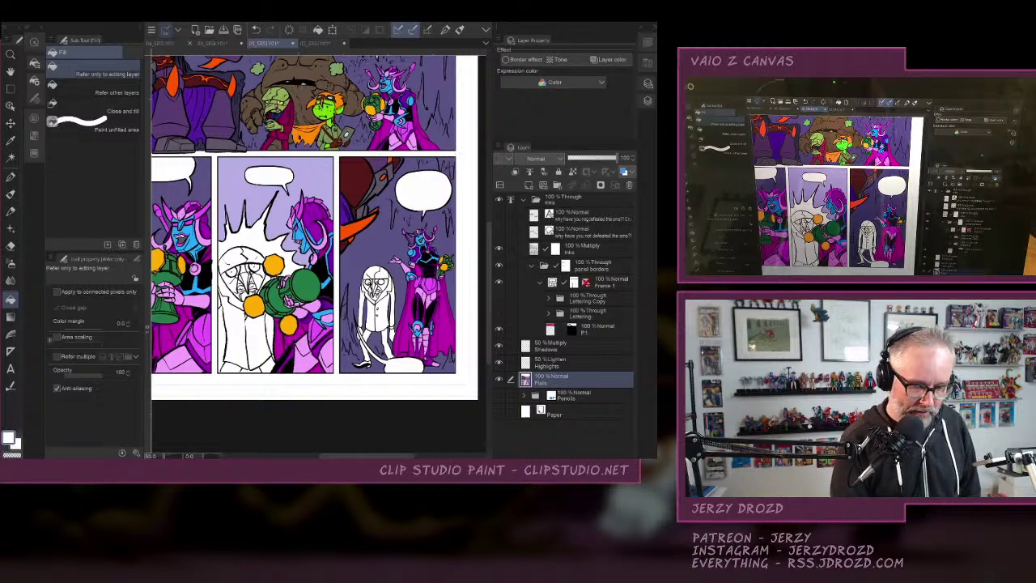
Collapse the Inks folder and fit the whole page in view.
{"action": "left_click", "coordinate": [524, 200]}
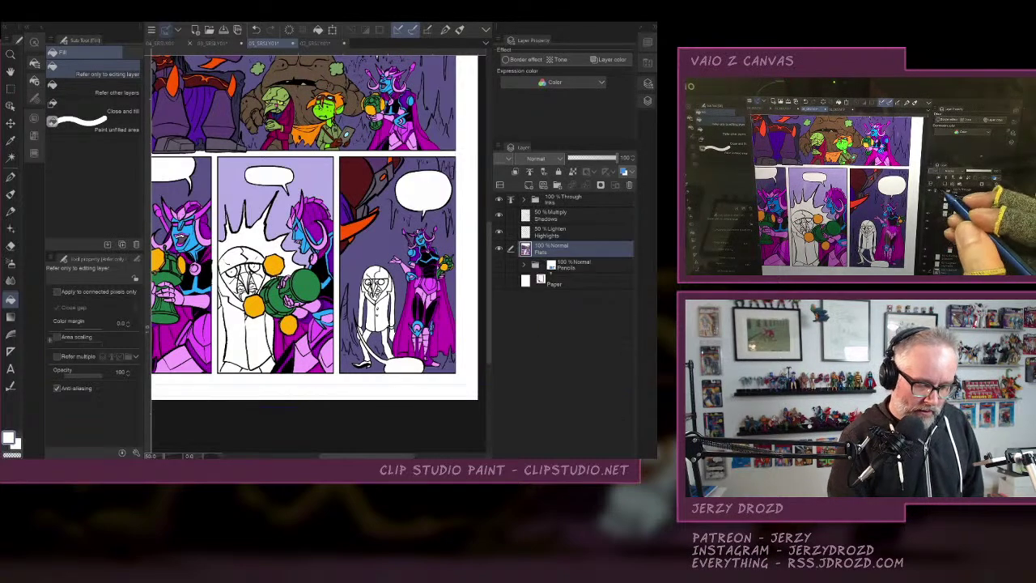
{"action": "scroll", "coordinate": [322, 259], "scroll_direction": "down", "scroll_amount": 3}
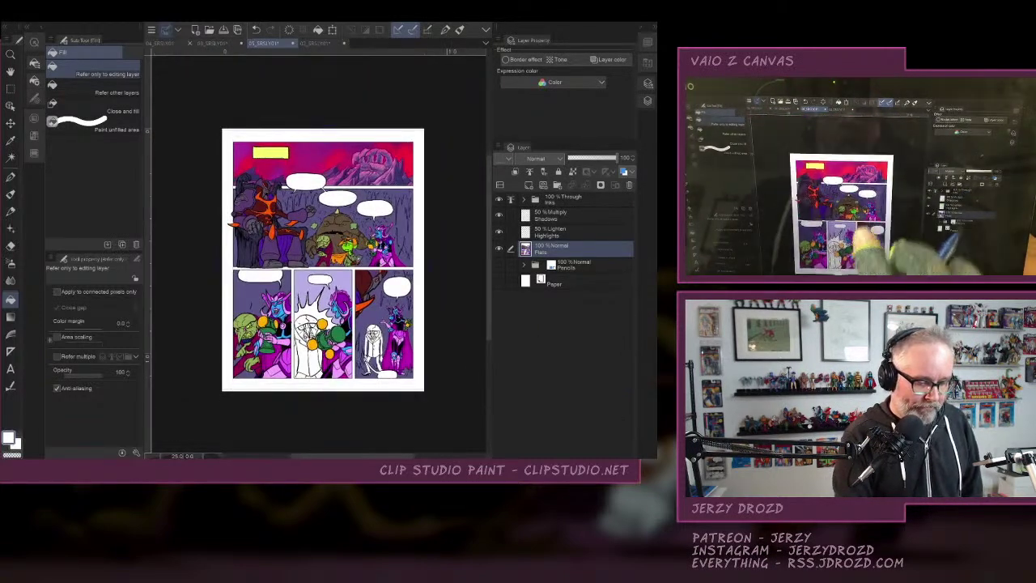
{"action": "key", "text": "ctrl+0"}
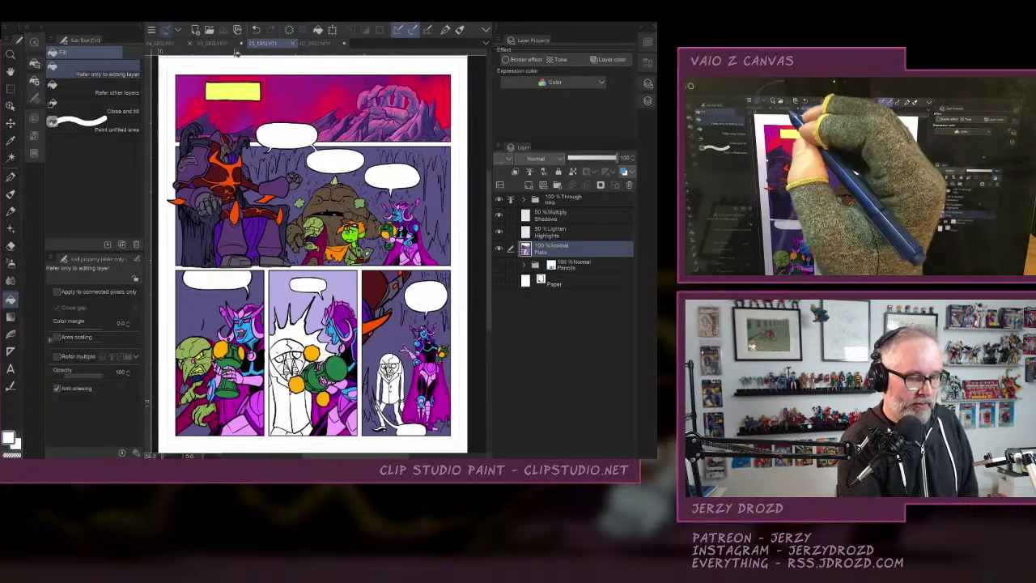
Switch to the 04_SRSLY01 page and hide its Lettering Copy folder.
{"action": "left_click", "coordinate": [169, 43]}
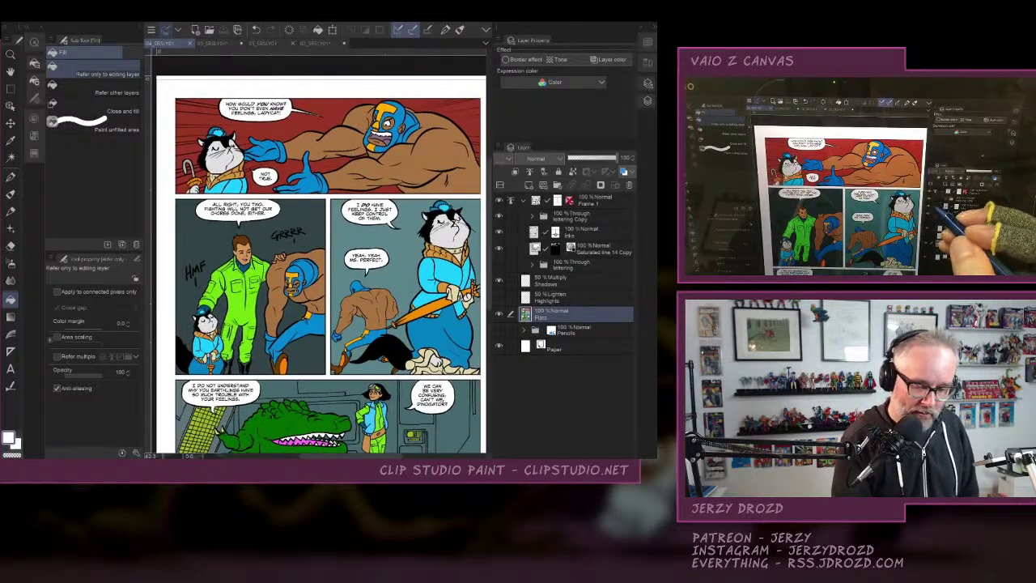
{"action": "left_click", "coordinate": [499, 216]}
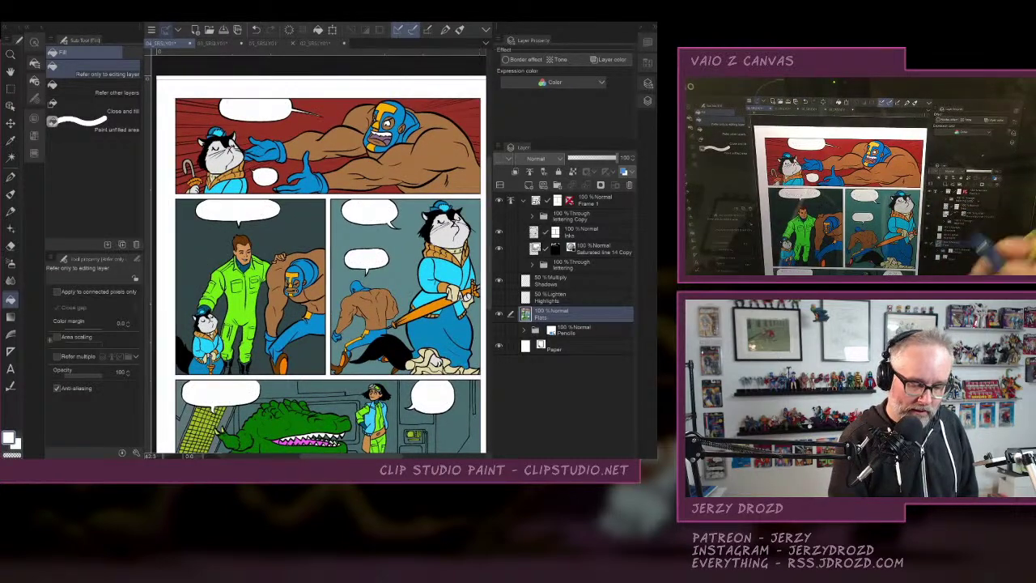
Make the Highlights layer active and turn on its visibility.
{"action": "left_click", "coordinate": [573, 298]}
{"action": "left_click", "coordinate": [499, 297]}
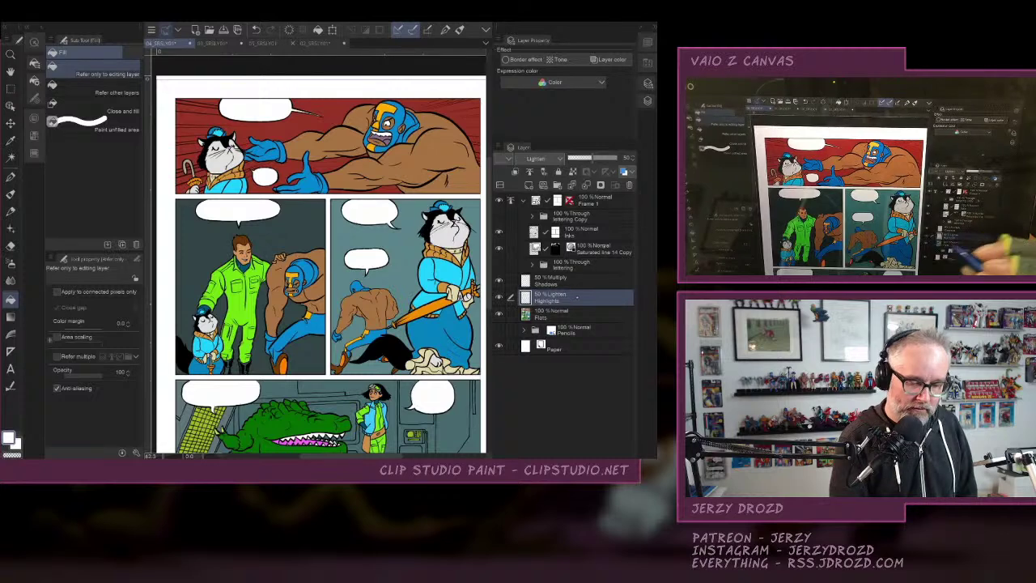
{"action": "left_click", "coordinate": [633, 26]}
{"action": "left_click_drag", "start_coordinate": [453, 162], "coordinate": [391, 254]}
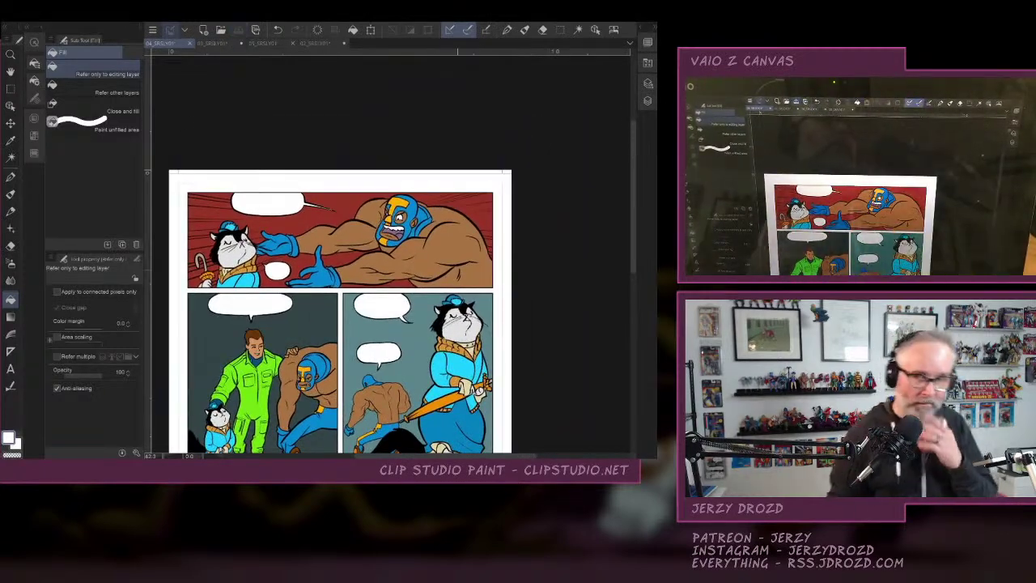
{"action": "left_click", "coordinate": [41, 27]}
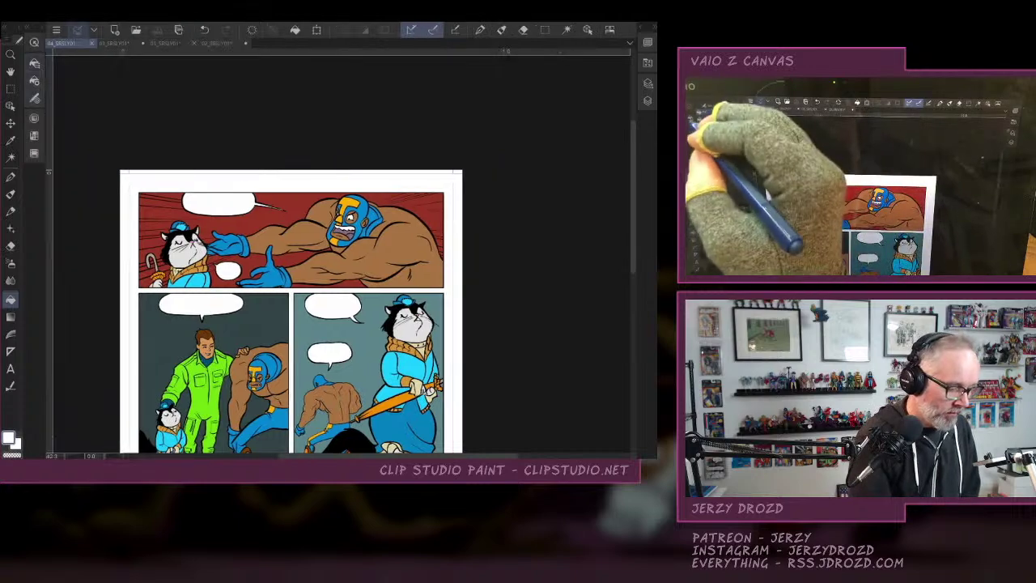
{"action": "left_click_drag", "start_coordinate": [360, 283], "coordinate": [372, 219]}
{"action": "scroll", "coordinate": [381, 217], "scroll_direction": "up", "scroll_amount": 2}
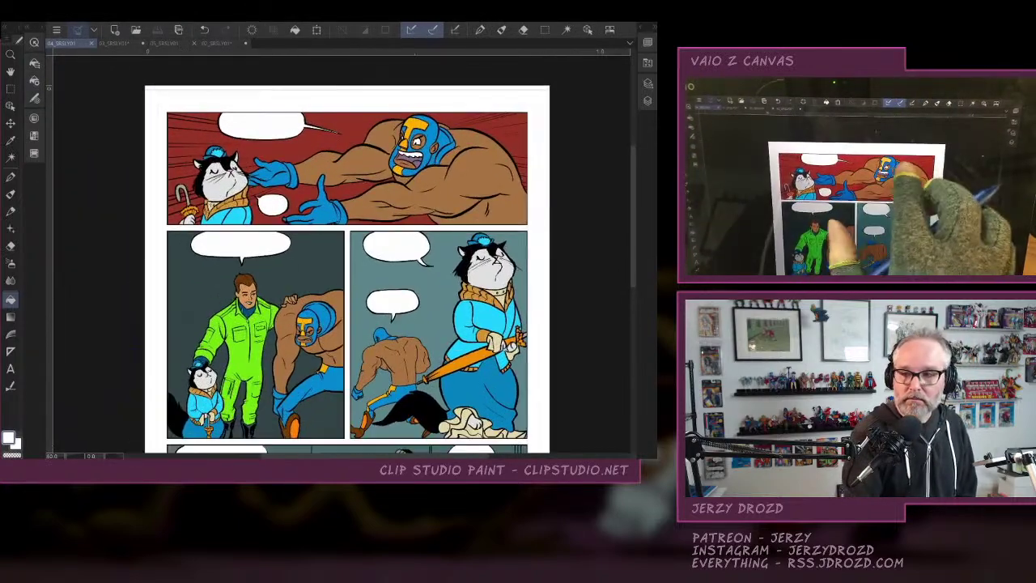
{"action": "scroll", "coordinate": [436, 244], "scroll_direction": "up", "scroll_amount": 2}
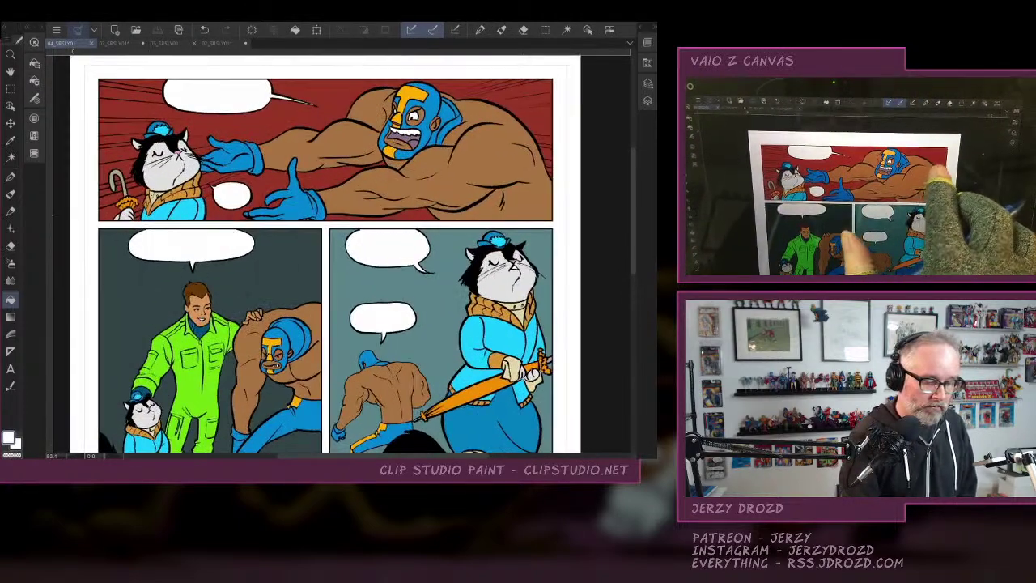
{"action": "left_click_drag", "start_coordinate": [436, 244], "coordinate": [456, 283]}
Activate the Auto select tool and set it to refer to other layers.
{"action": "left_click", "coordinate": [10, 157]}
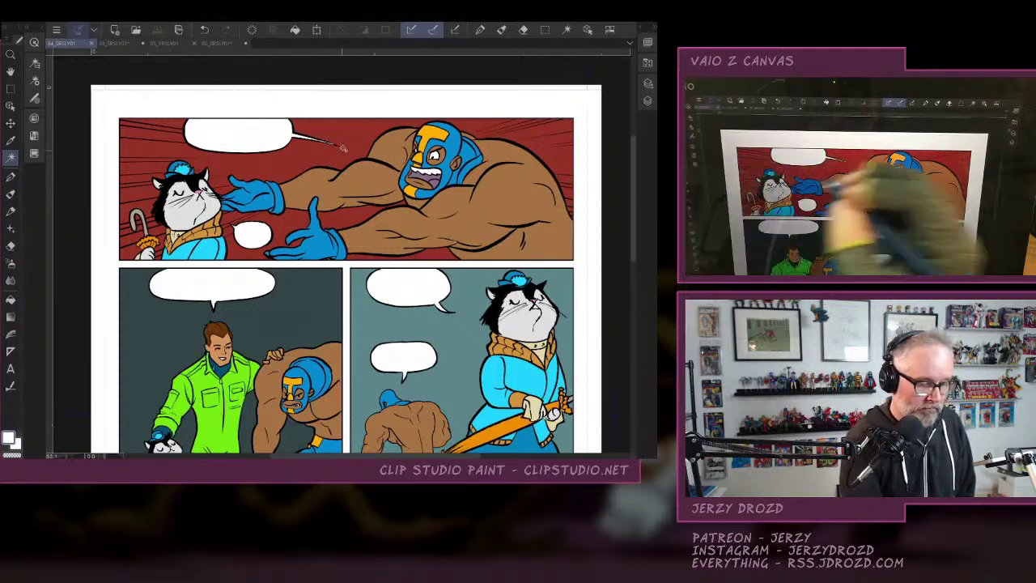
{"action": "left_click", "coordinate": [343, 149]}
{"action": "left_click", "coordinate": [245, 446]}
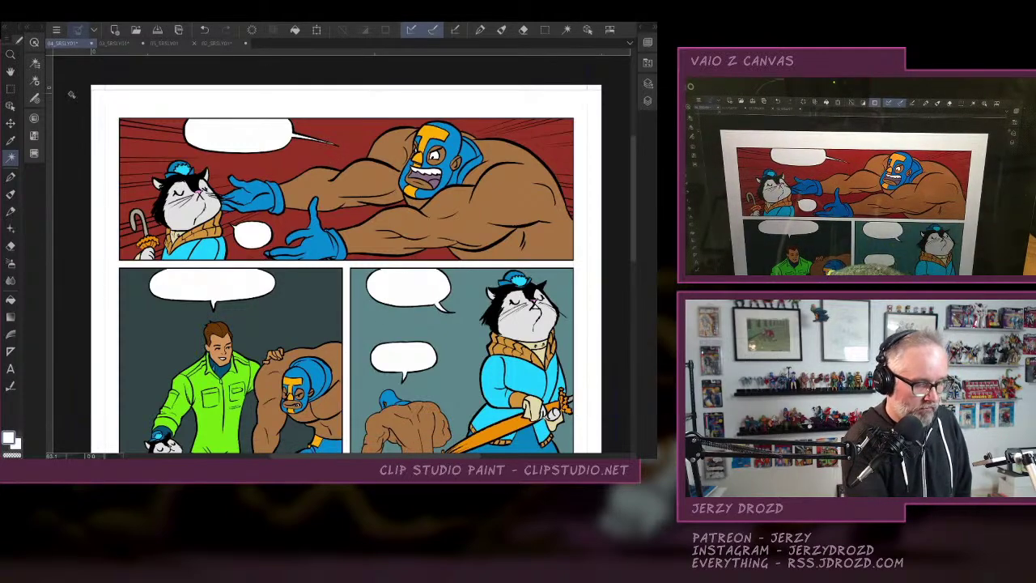
{"action": "left_click", "coordinate": [34, 63]}
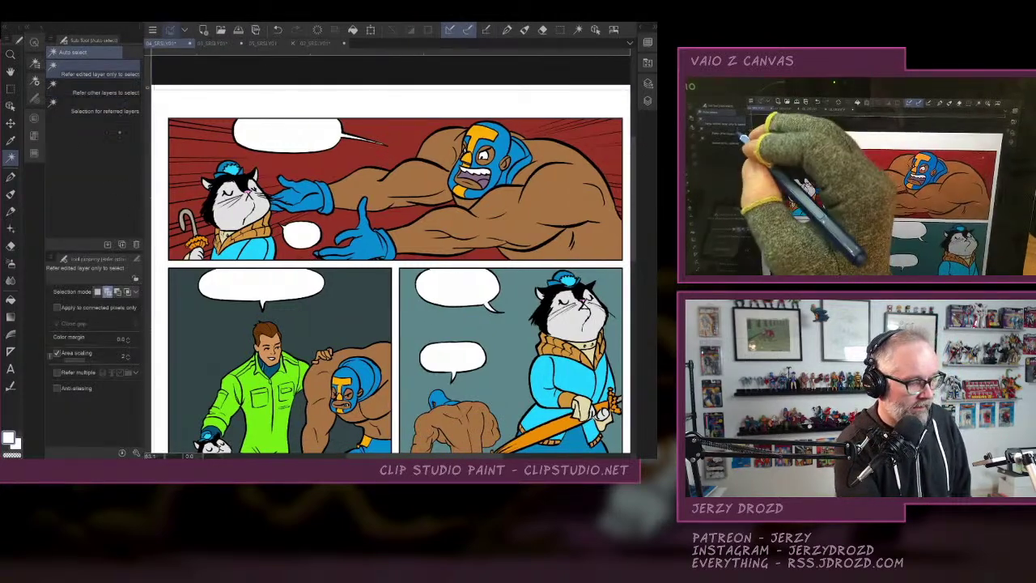
{"action": "left_click", "coordinate": [93, 87]}
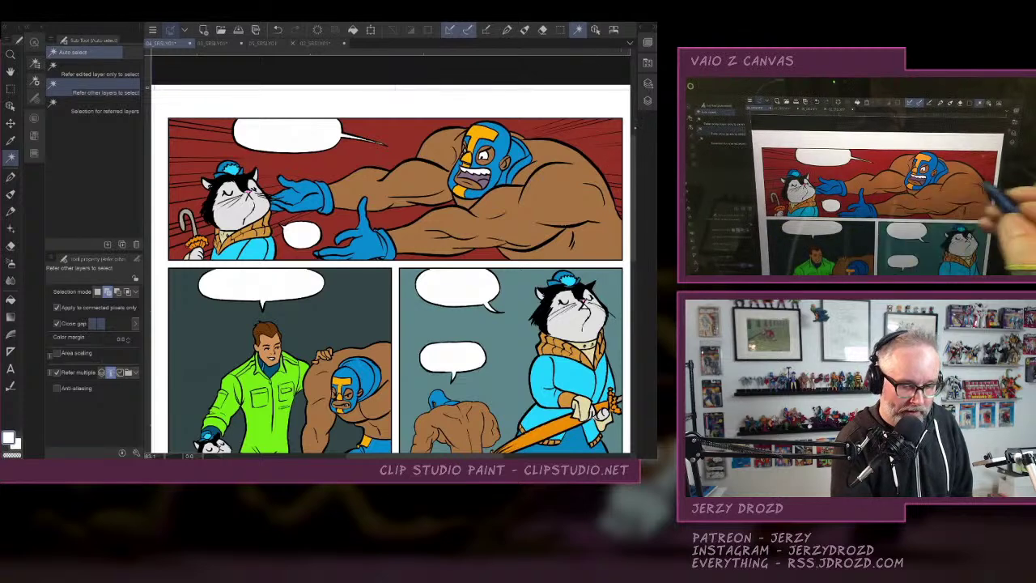
Set the Flats layer as the reference layer for selections.
{"action": "left_click", "coordinate": [647, 101]}
{"action": "left_click", "coordinate": [573, 314]}
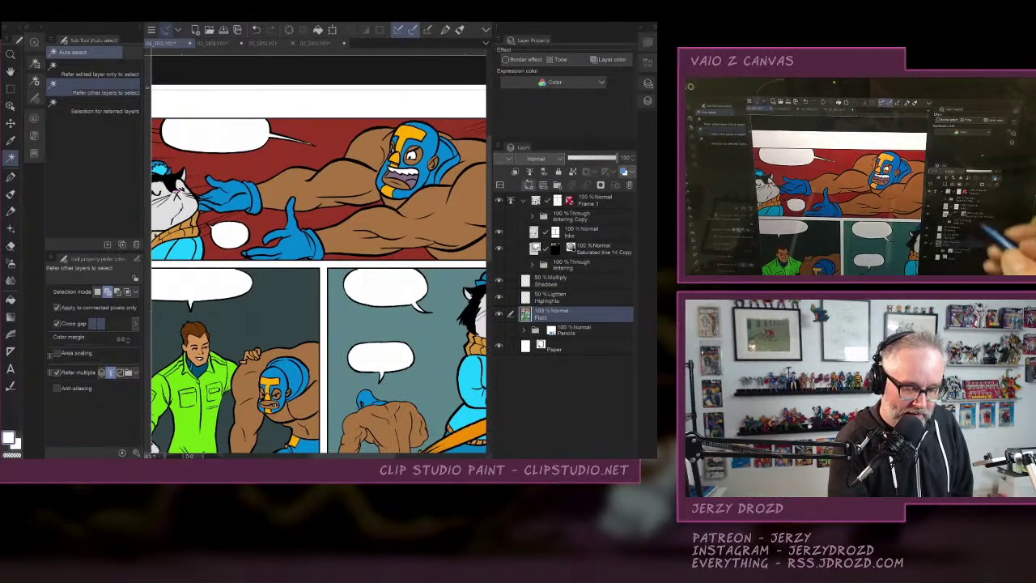
{"action": "left_click", "coordinate": [529, 172]}
{"action": "key", "text": "F7"}
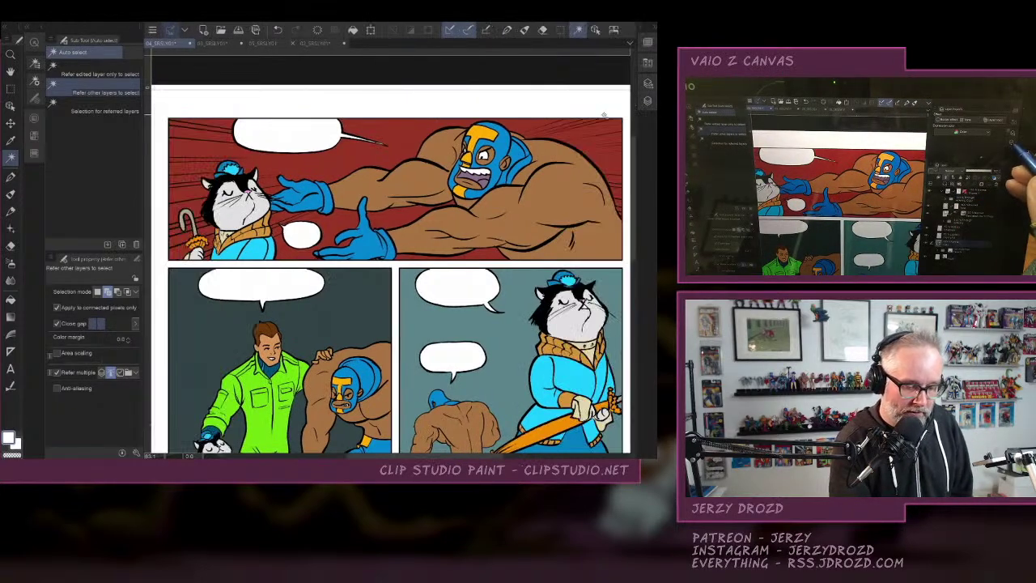
With Highlights active, disable selecting connected pixels only and auto-select all of the first panel's red background.
{"action": "key", "text": "F7"}
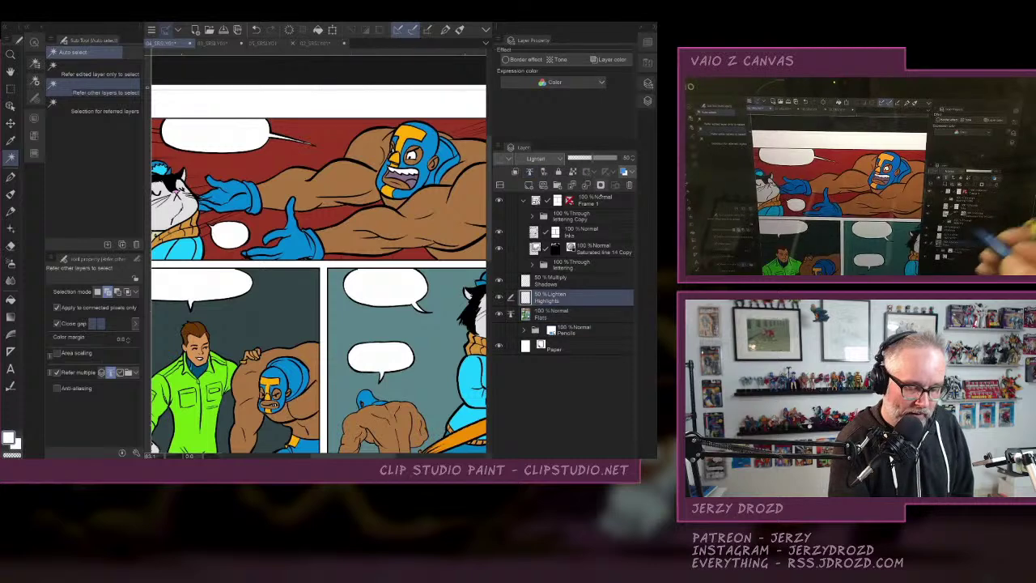
{"action": "key", "text": "F7"}
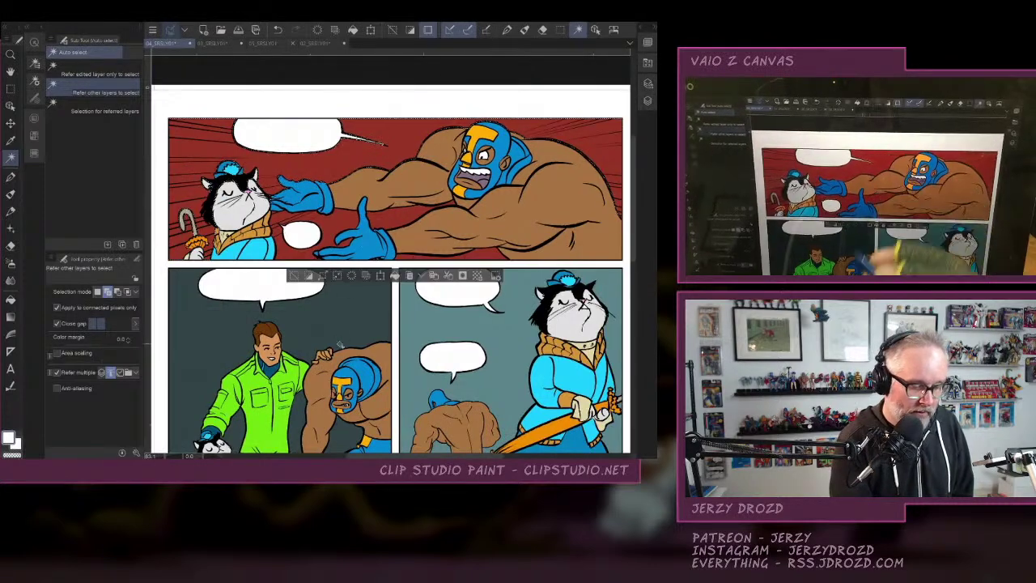
{"action": "key", "text": "ctrl+d"}
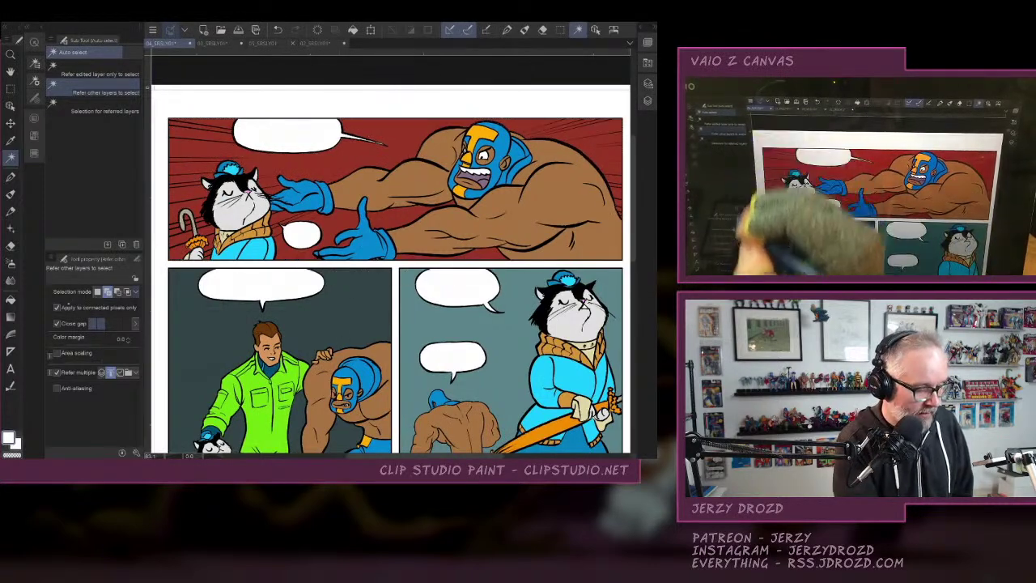
{"action": "left_click", "coordinate": [57, 307]}
{"action": "left_click", "coordinate": [409, 220]}
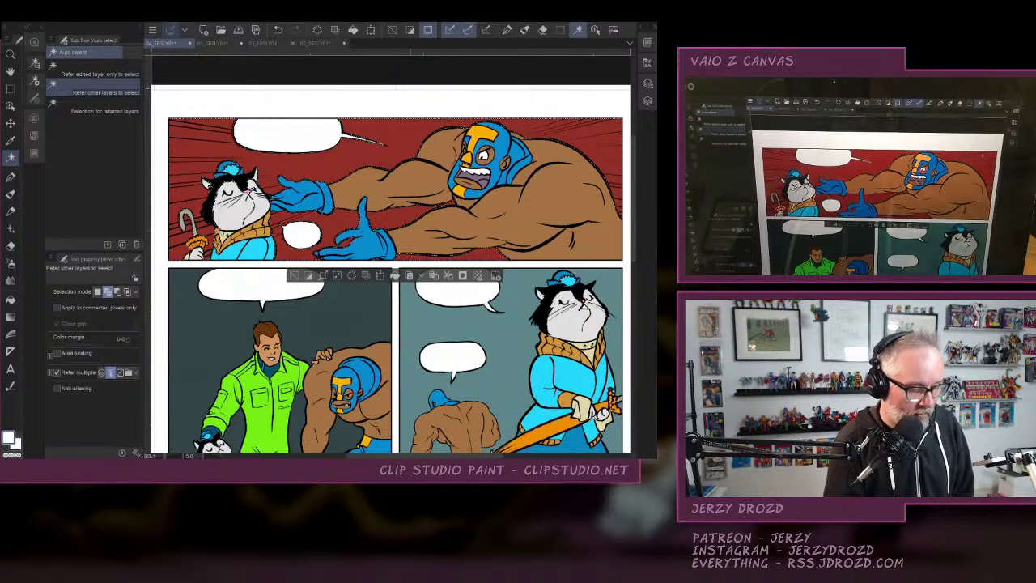
Try a golden-yellow radial gradient over the selected red background on the Highlights layer.
{"action": "left_click", "coordinate": [34, 118]}
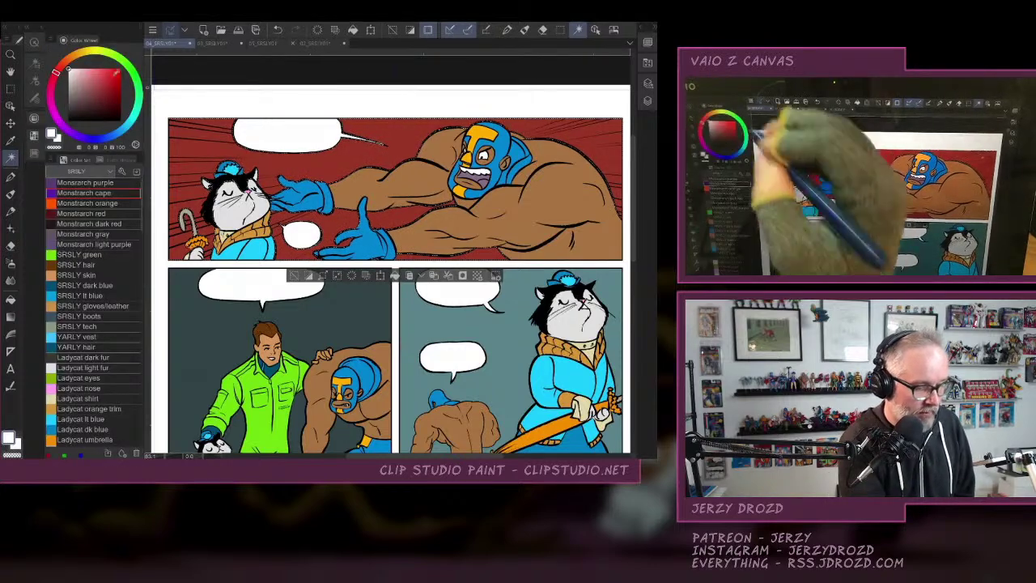
{"action": "left_click", "coordinate": [85, 51]}
{"action": "left_click", "coordinate": [120, 69]}
{"action": "left_click", "coordinate": [10, 315]}
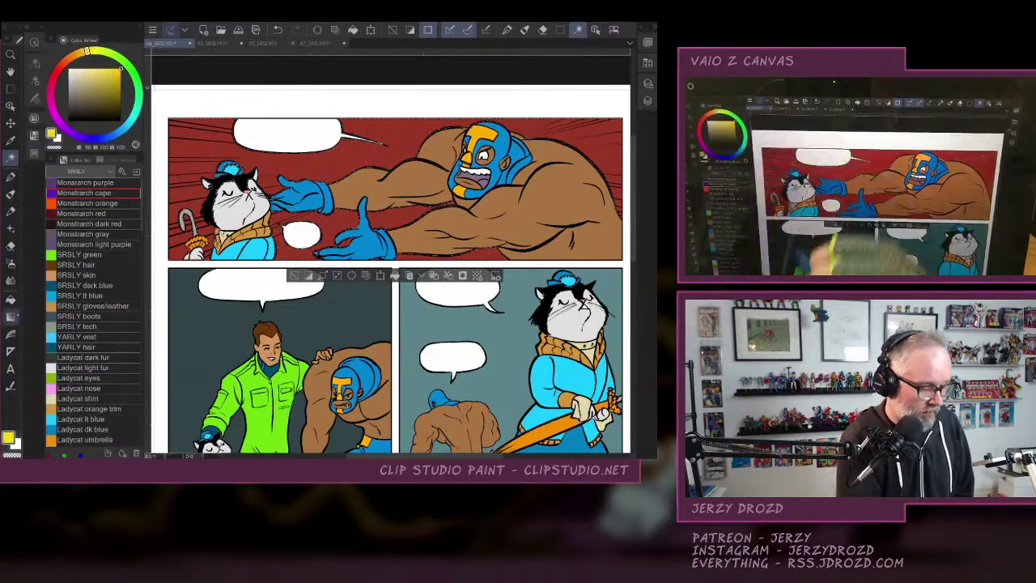
{"action": "left_click_drag", "start_coordinate": [413, 221], "coordinate": [597, 422]}
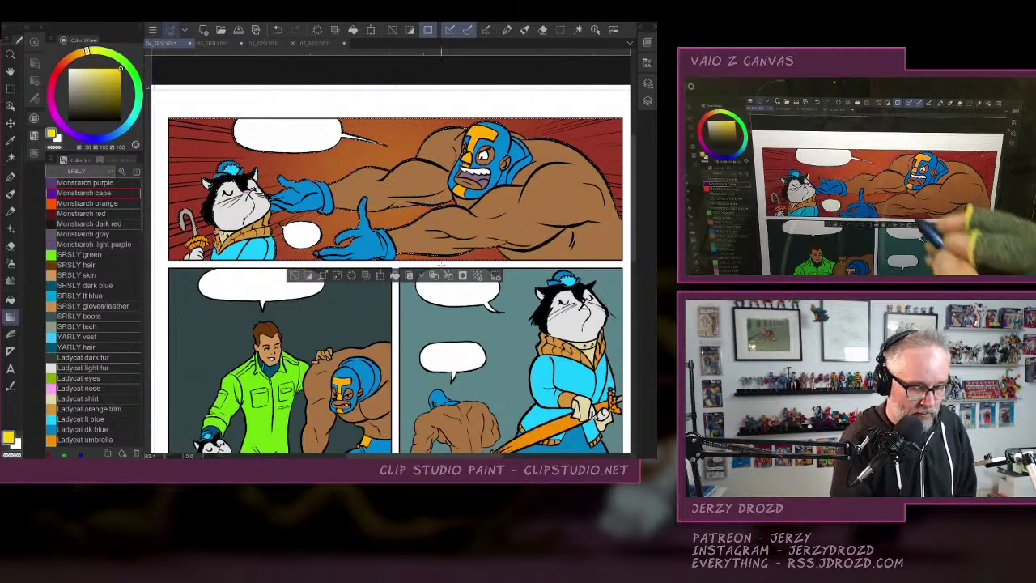
Try a brighter yellow gradient over the same background, pick white, and undo the gradients on the Highlights layer.
{"action": "left_click", "coordinate": [96, 51]}
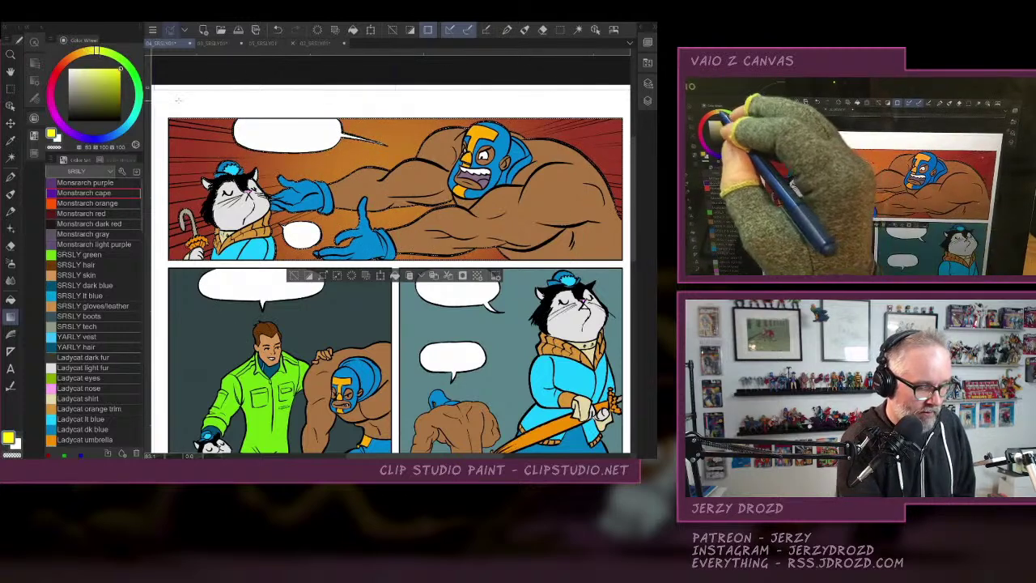
{"action": "left_click_drag", "start_coordinate": [419, 234], "coordinate": [575, 265]}
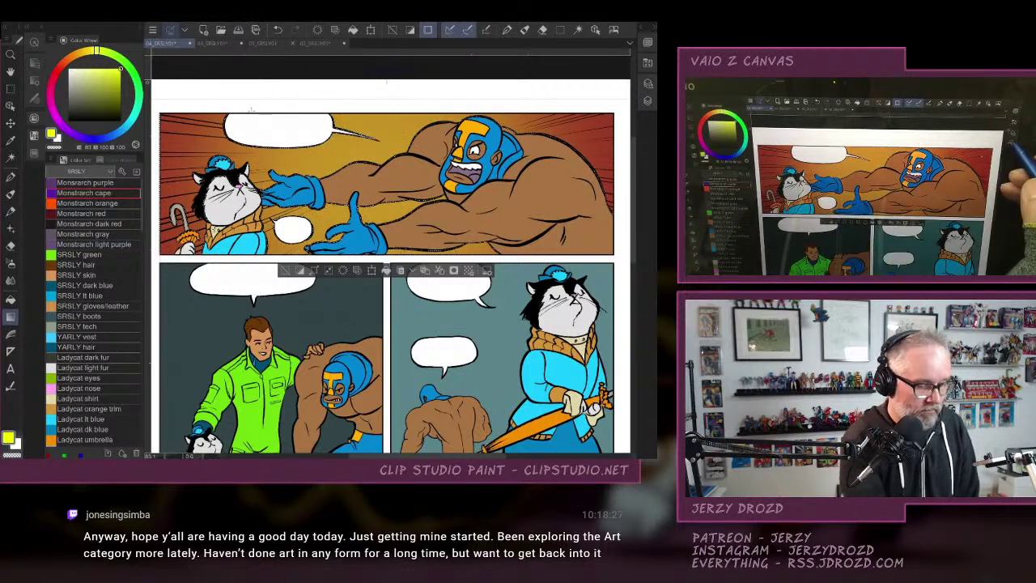
{"action": "left_click", "coordinate": [70, 69]}
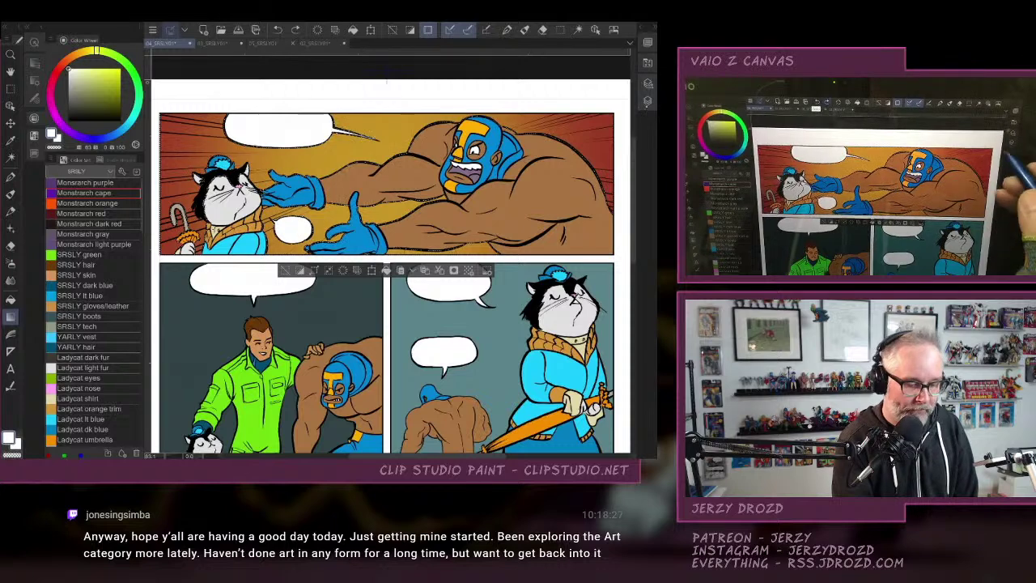
{"action": "left_click", "coordinate": [648, 101]}
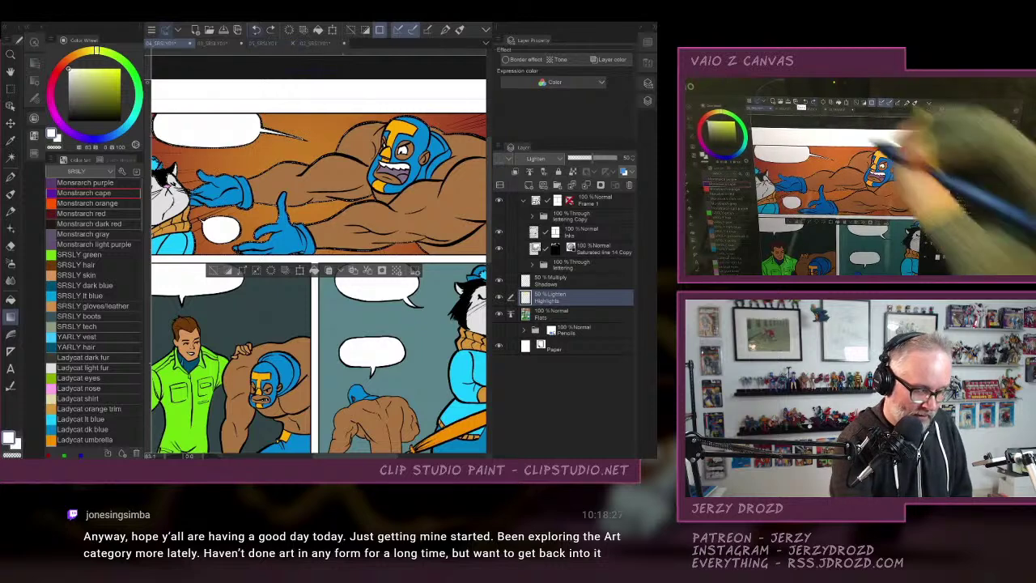
{"action": "left_click", "coordinate": [255, 29]}
Duplicate the Flats layer to hold the background gradient.
{"action": "left_click", "coordinate": [583, 315]}
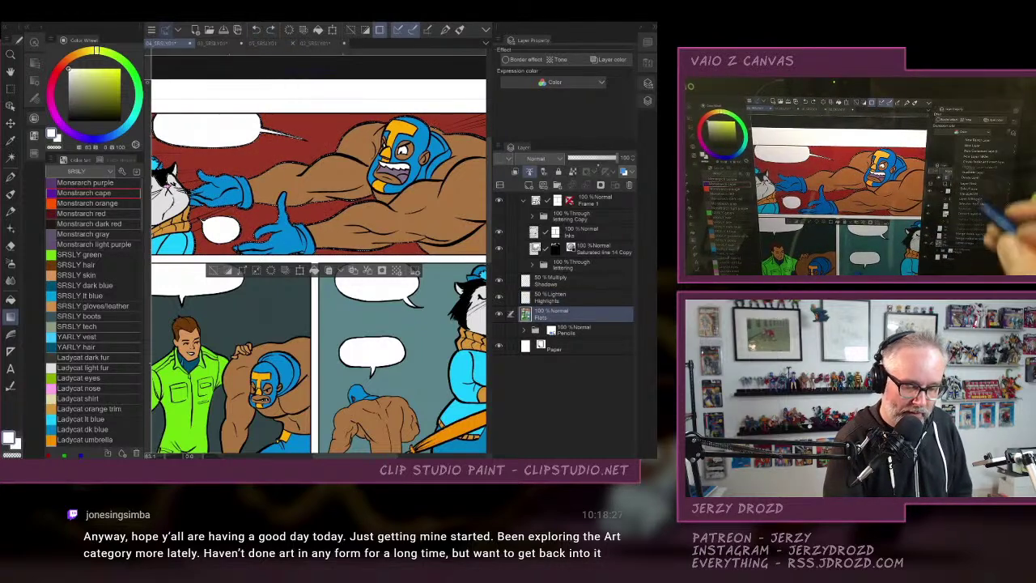
{"action": "left_click", "coordinate": [597, 166]}
{"action": "left_click", "coordinate": [648, 101]}
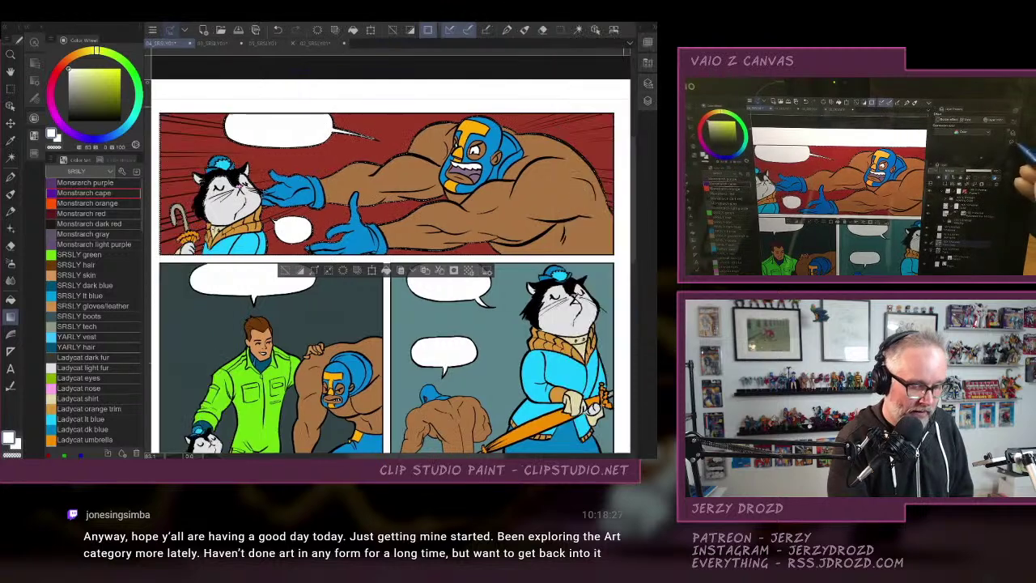
Apply bright yellow and pale yellow radial gradients from the middle of the first panel's red background, and clear the selection.
{"action": "left_click", "coordinate": [119, 68]}
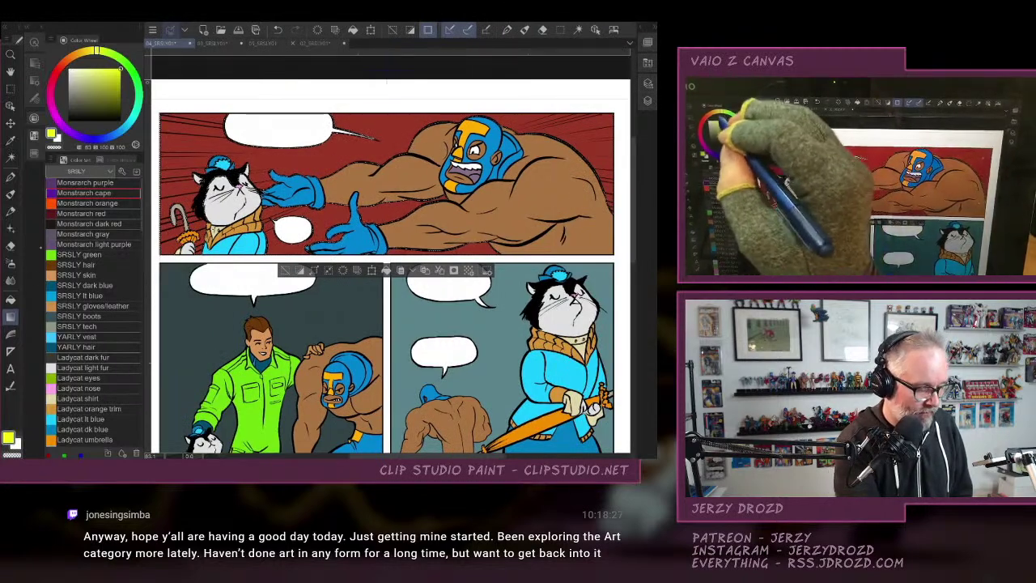
{"action": "left_click_drag", "start_coordinate": [375, 173], "coordinate": [284, 345]}
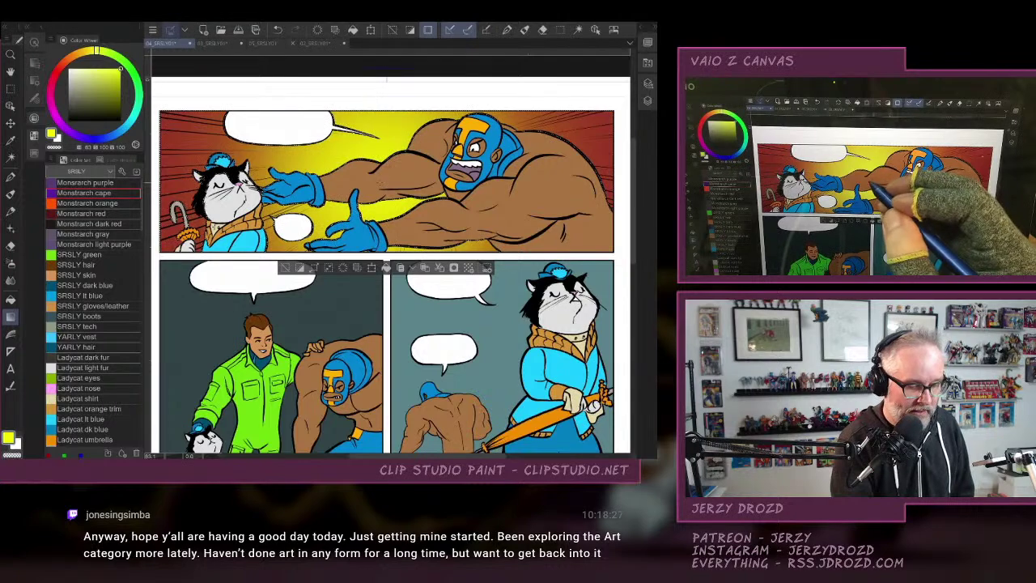
{"action": "left_click", "coordinate": [80, 69]}
{"action": "left_click_drag", "start_coordinate": [370, 182], "coordinate": [469, 369]}
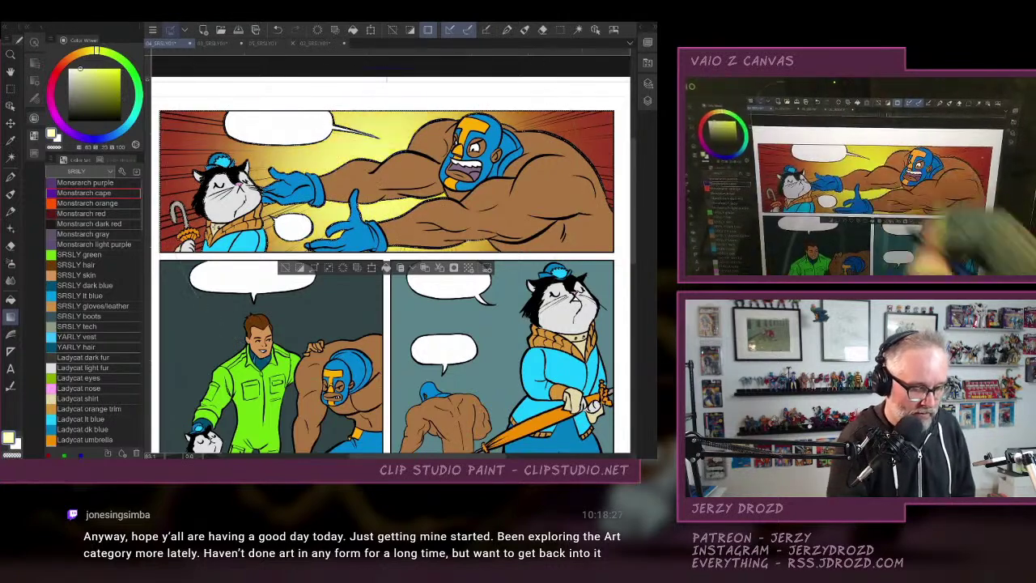
{"action": "left_click", "coordinate": [286, 268]}
Make the Highlights layer active and auto-select the masked wrestler's brown skin across the panels.
{"action": "left_click", "coordinate": [646, 101]}
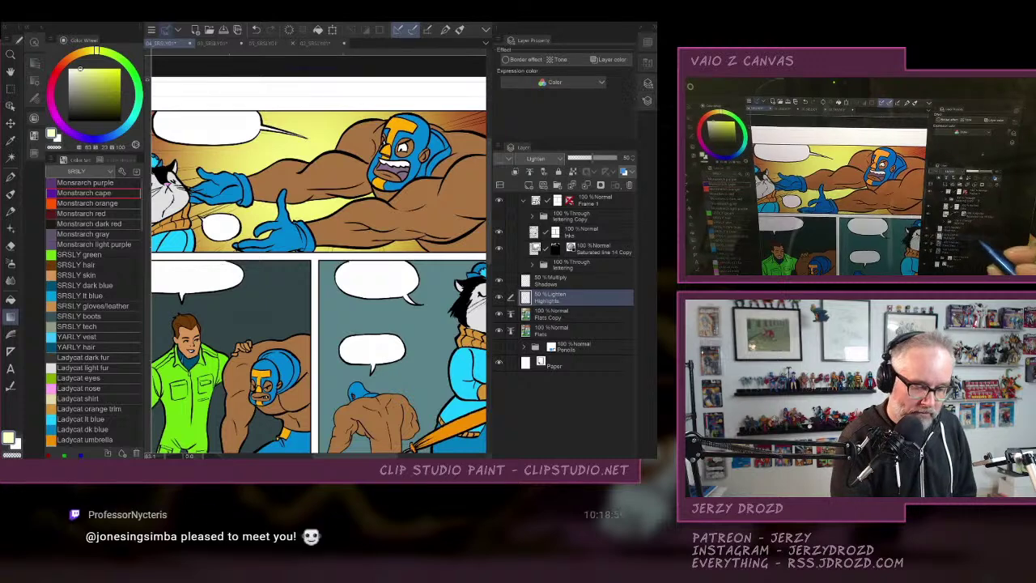
{"action": "key", "text": "Tab"}
{"action": "left_click", "coordinate": [10, 246]}
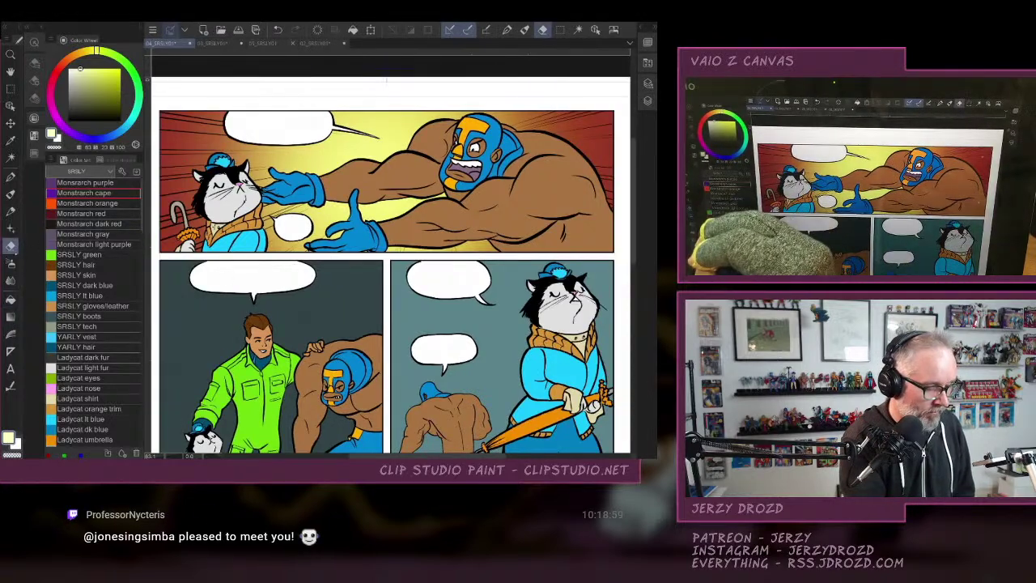
{"action": "left_click", "coordinate": [10, 157]}
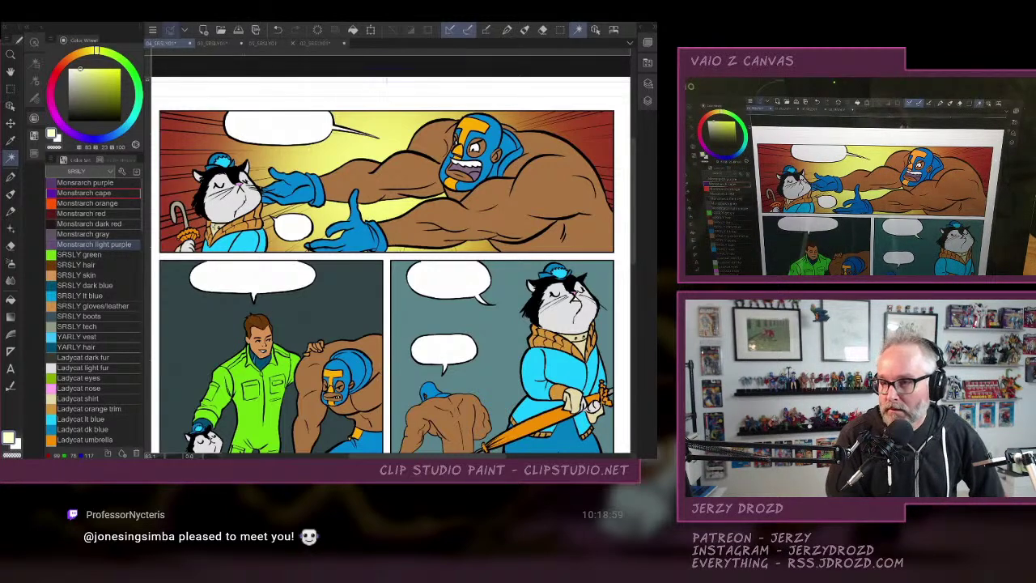
{"action": "left_click", "coordinate": [550, 195]}
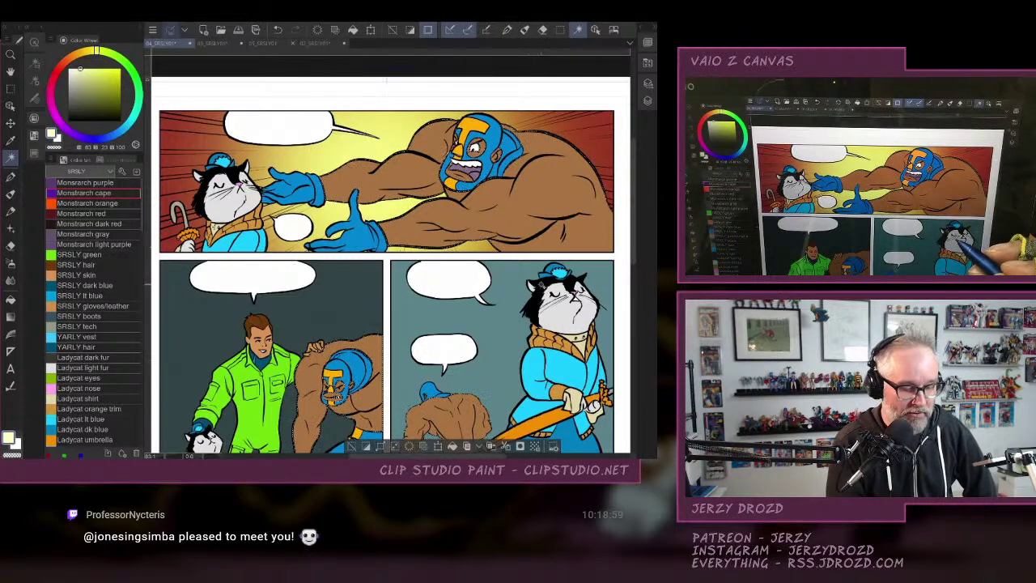
{"action": "scroll", "coordinate": [464, 276], "scroll_direction": "down", "scroll_amount": 2}
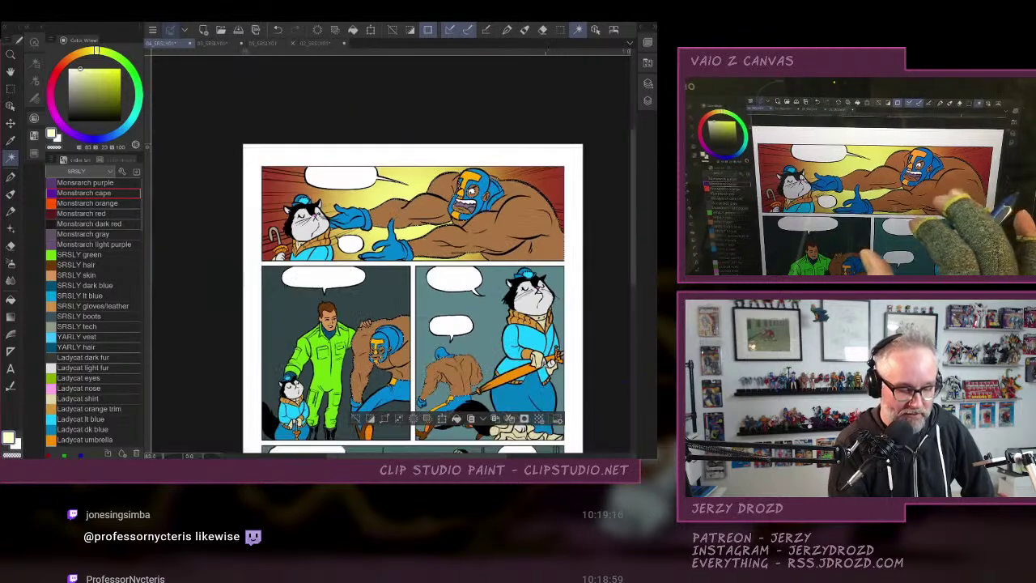
{"action": "left_click_drag", "start_coordinate": [413, 300], "coordinate": [336, 293]}
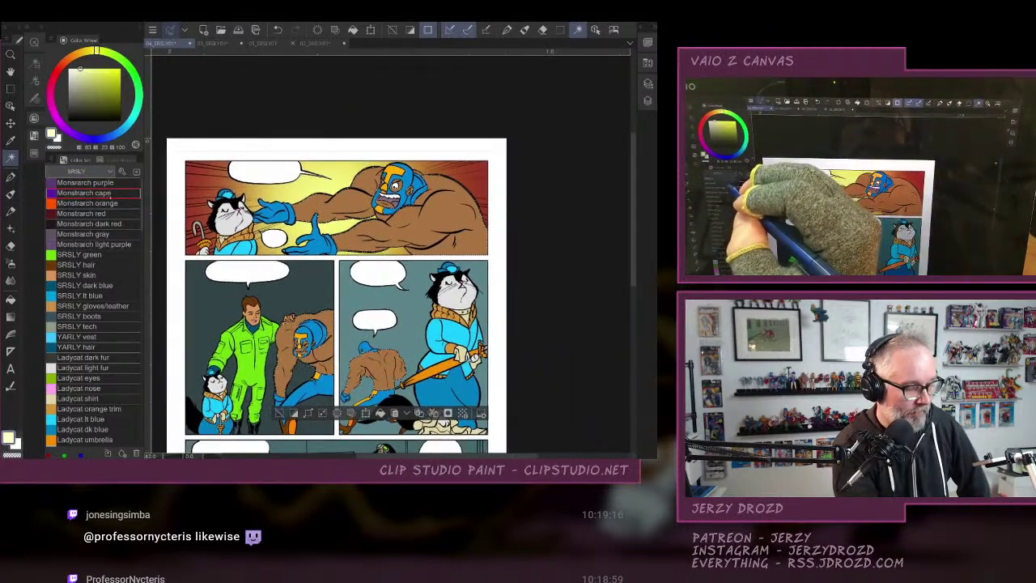
Pick the Shadows swatch from the colour set that holds Shadows and Highlights, and make the Shadows layer active.
{"action": "left_click", "coordinate": [111, 195]}
{"action": "left_click", "coordinate": [92, 295]}
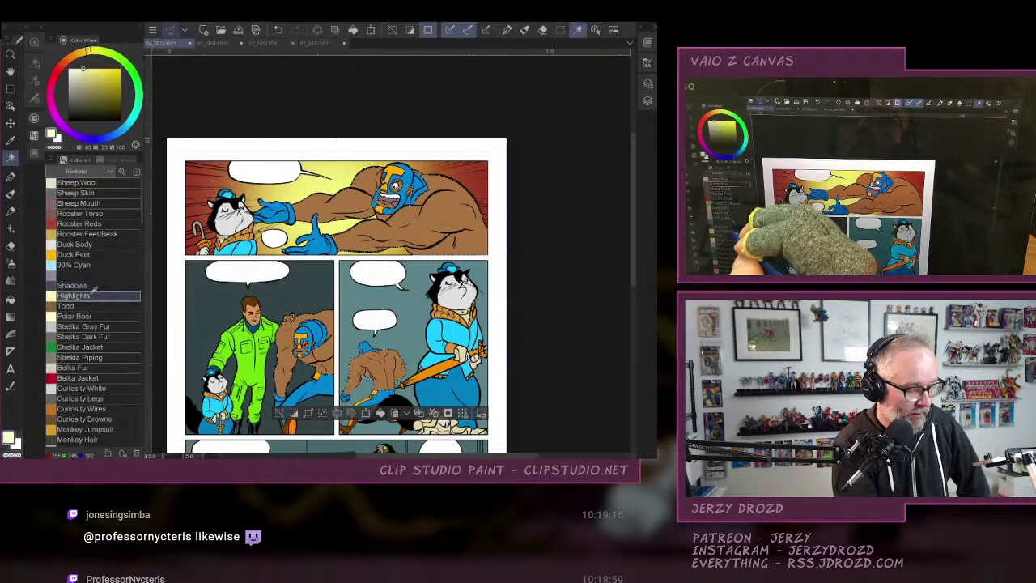
{"action": "left_click", "coordinate": [11, 317]}
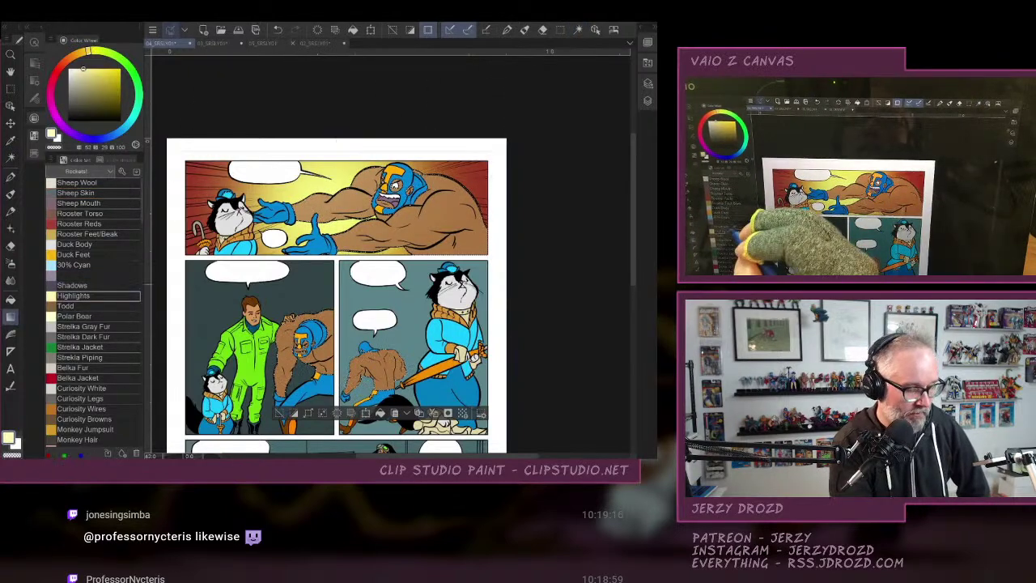
{"action": "left_click", "coordinate": [87, 285]}
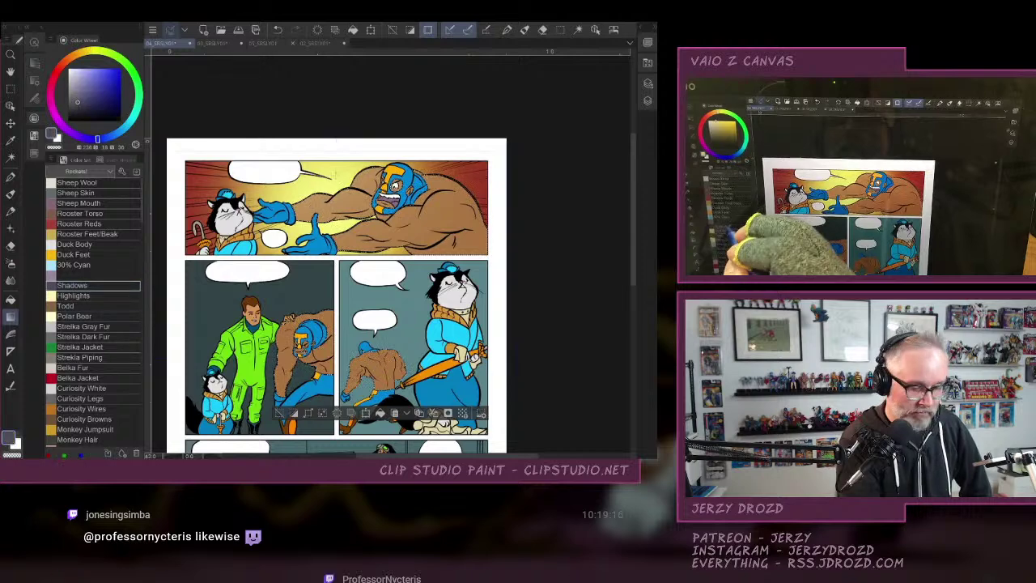
{"action": "left_click", "coordinate": [648, 100]}
{"action": "left_click", "coordinate": [574, 278]}
{"action": "left_click", "coordinate": [647, 100]}
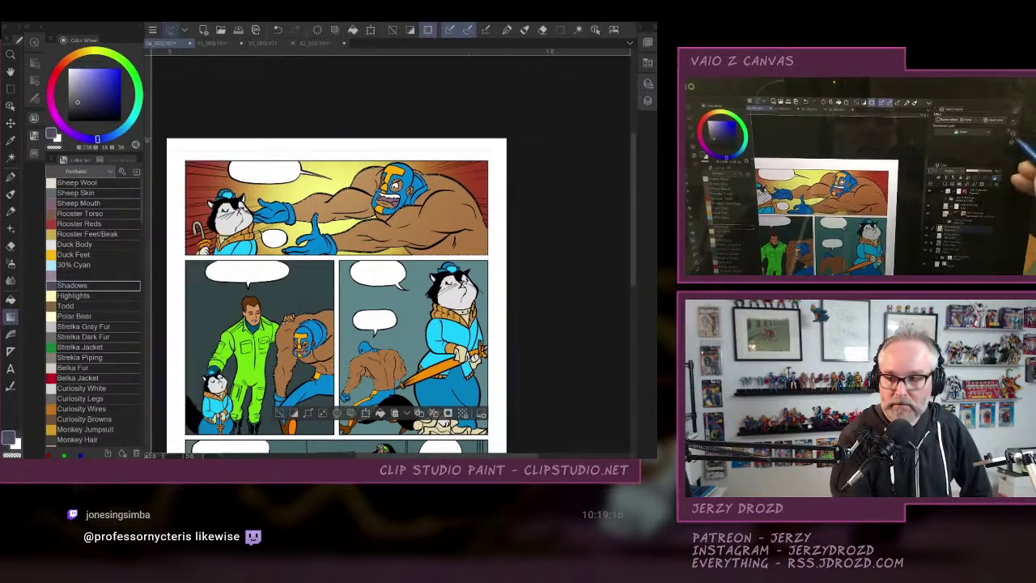
Switch briefly to the Lighten Highlights layer and back to the Multiply Shadows layer for shading the first panel.
{"action": "left_click_drag", "start_coordinate": [383, 287], "coordinate": [427, 250]}
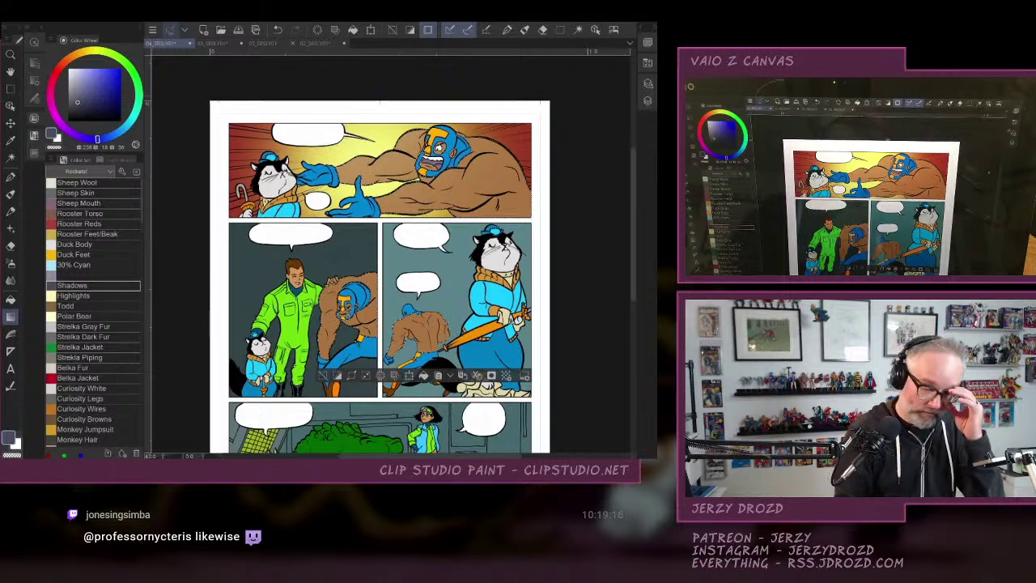
{"action": "scroll", "coordinate": [461, 246], "scroll_direction": "up", "scroll_amount": 3}
{"action": "left_click_drag", "start_coordinate": [456, 255], "coordinate": [476, 261]}
{"action": "left_click", "coordinate": [642, 27]}
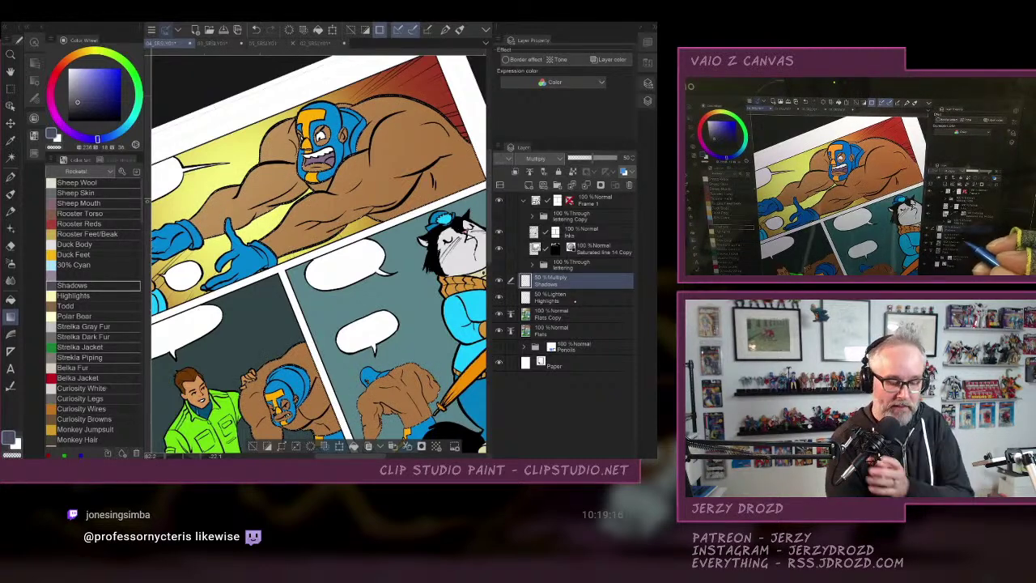
{"action": "left_click", "coordinate": [574, 298]}
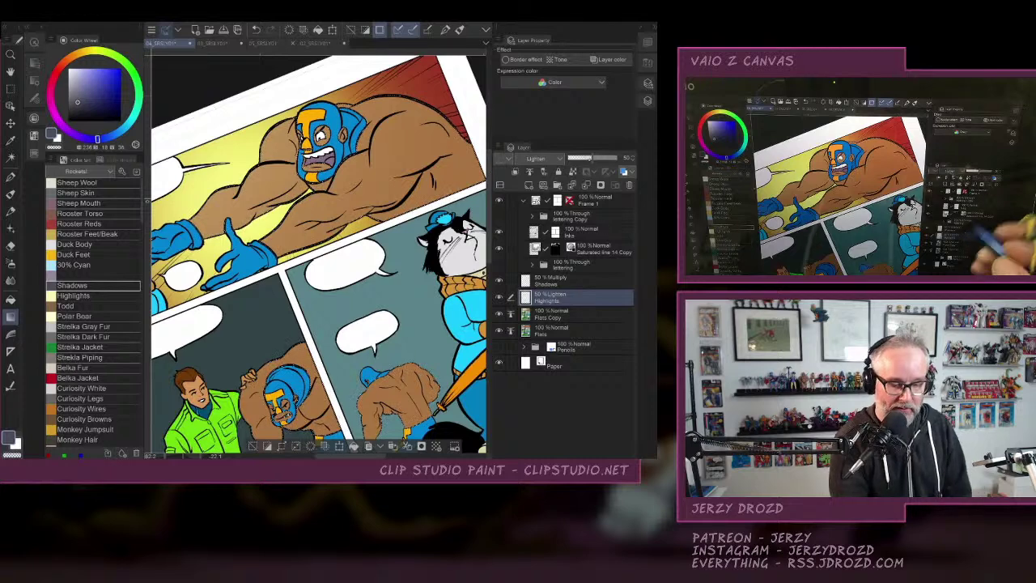
{"action": "left_click", "coordinate": [563, 280]}
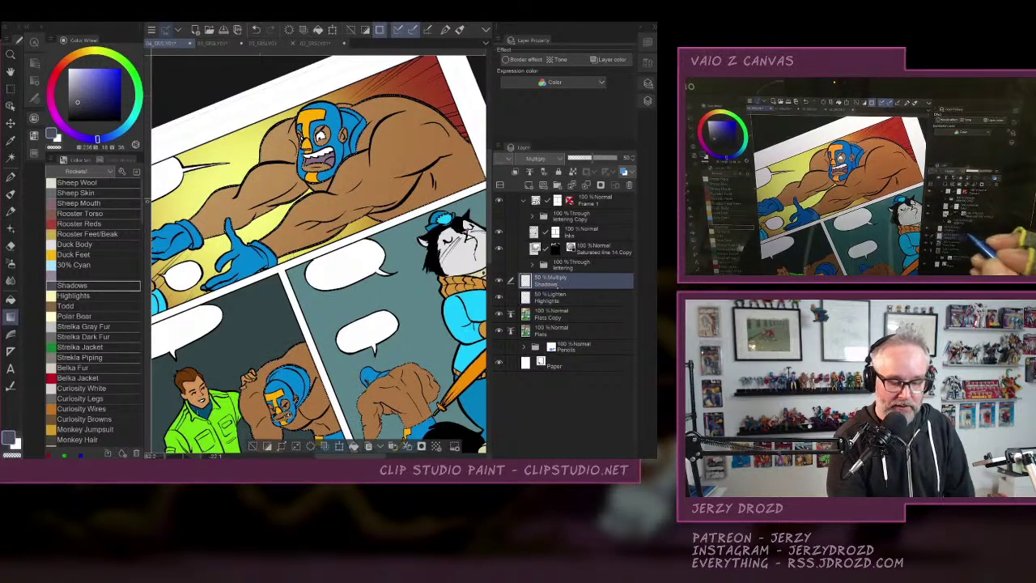
{"action": "left_click", "coordinate": [640, 27]}
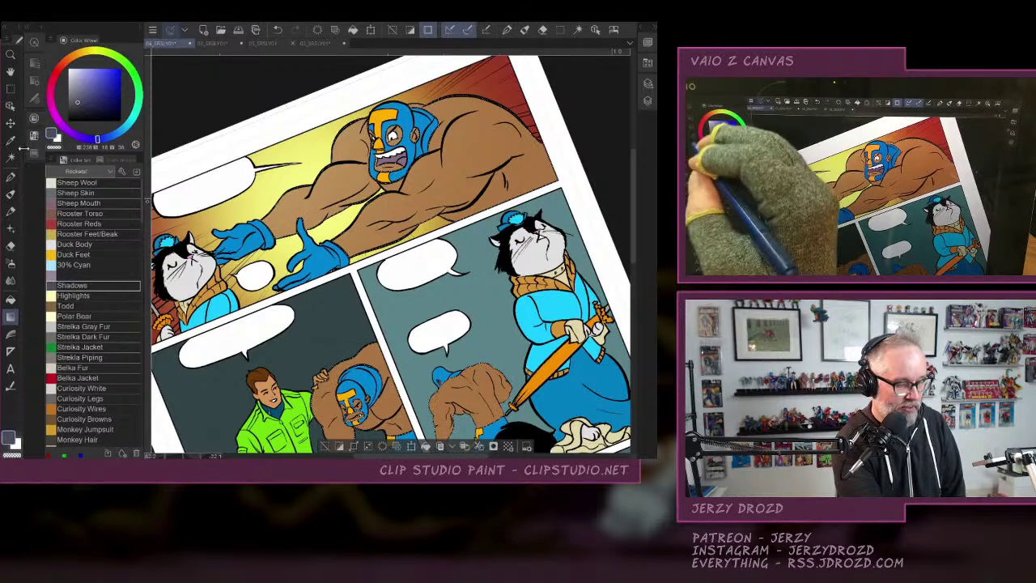
Choose the Inker - The Natural pen and set its brush size to 57.6.
{"action": "left_click", "coordinate": [11, 176]}
{"action": "left_click", "coordinate": [34, 62]}
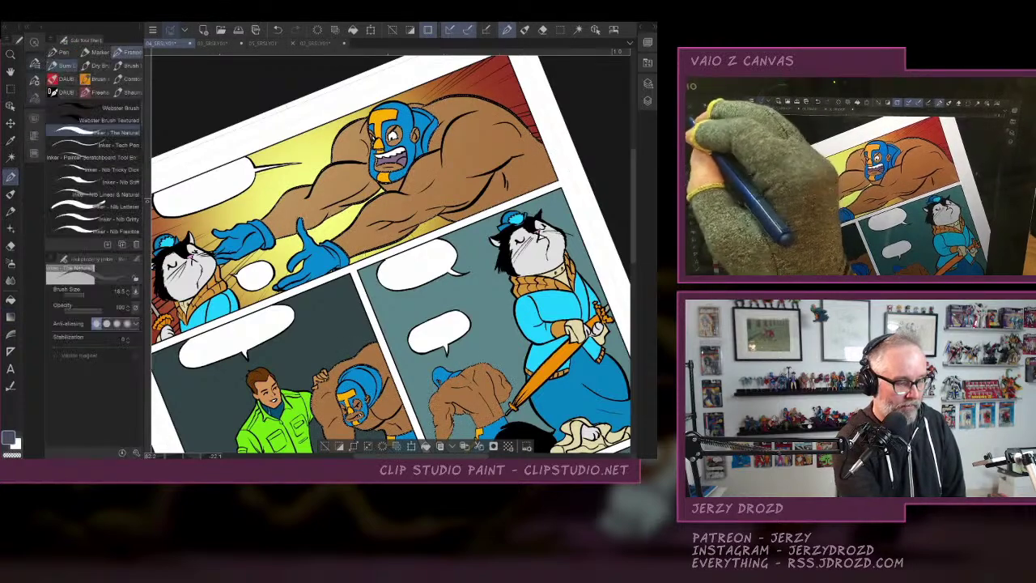
{"action": "left_click", "coordinate": [34, 62]}
{"action": "scroll", "coordinate": [378, 247], "scroll_direction": "up", "scroll_amount": 3}
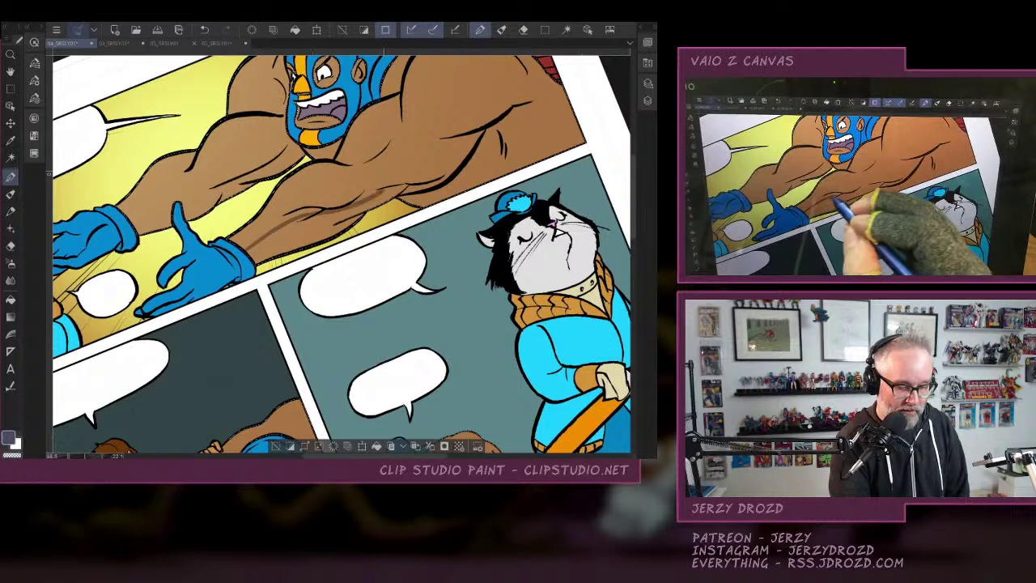
{"action": "left_click", "coordinate": [41, 26]}
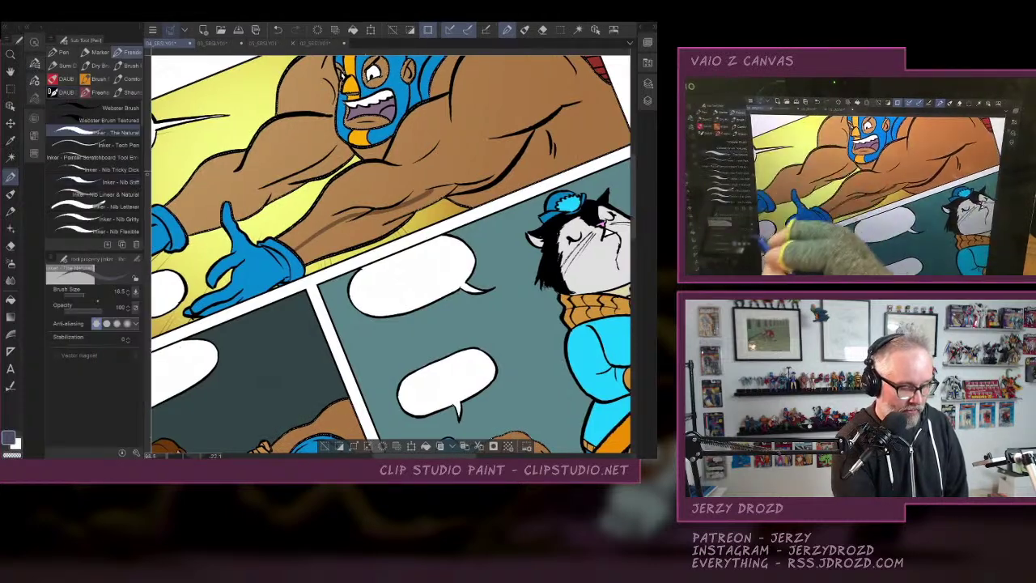
{"action": "left_click", "coordinate": [88, 295]}
Paint shadows along the underside of the wrestler's near forearm, biceps and upper arm in the first panel.
{"action": "left_click_drag", "start_coordinate": [340, 233], "coordinate": [456, 182]}
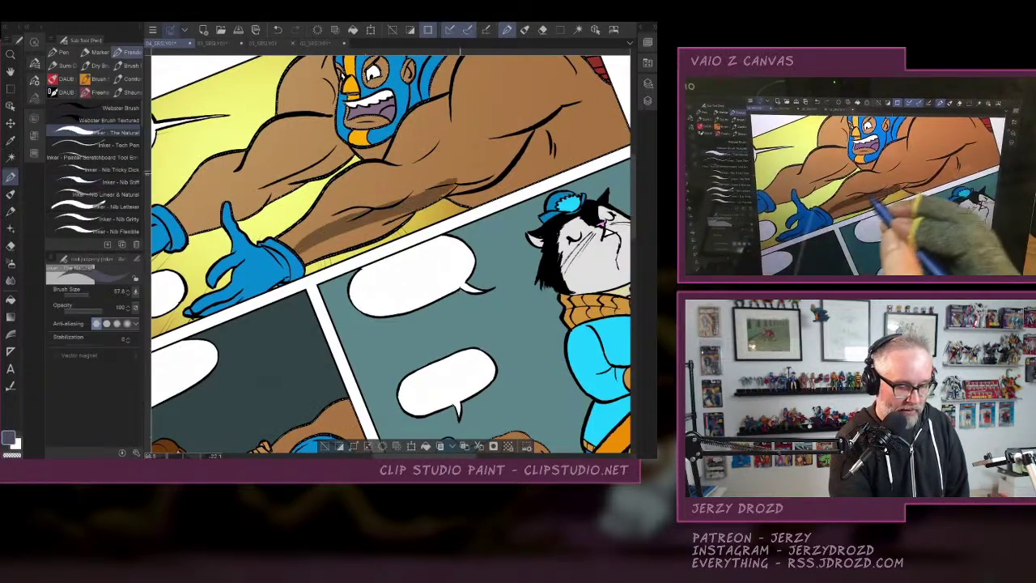
{"action": "left_click_drag", "start_coordinate": [397, 162], "coordinate": [445, 128]}
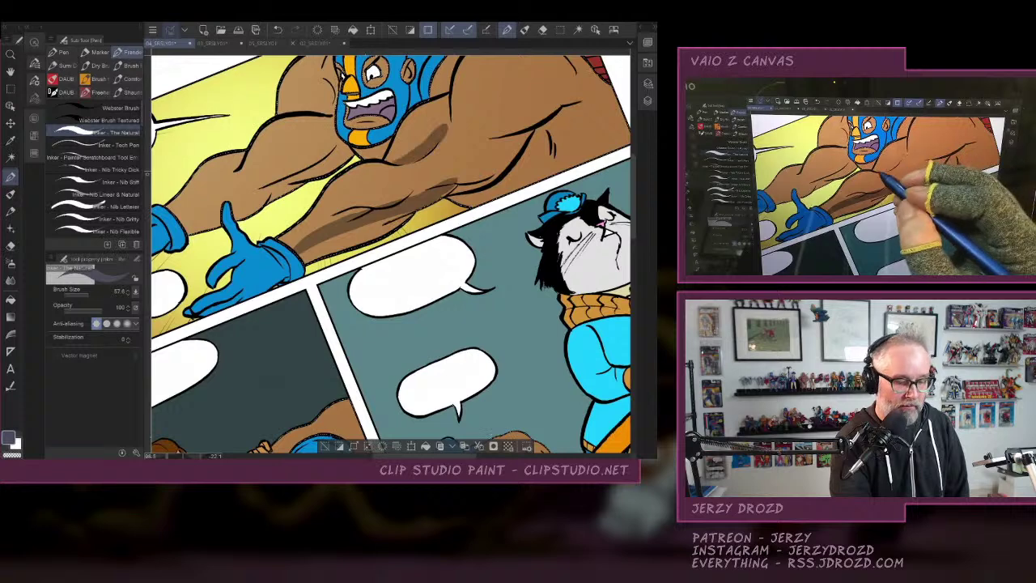
{"action": "left_click_drag", "start_coordinate": [364, 209], "coordinate": [481, 134]}
{"action": "left_click_drag", "start_coordinate": [420, 188], "coordinate": [495, 139]}
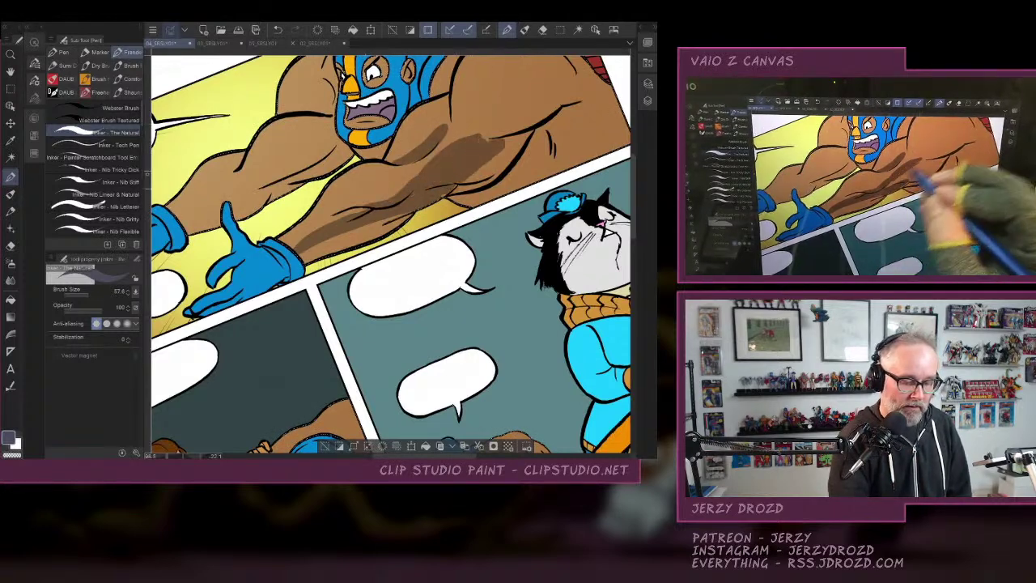
{"action": "left_click_drag", "start_coordinate": [458, 195], "coordinate": [518, 145]}
{"action": "left_click_drag", "start_coordinate": [409, 216], "coordinate": [299, 261]}
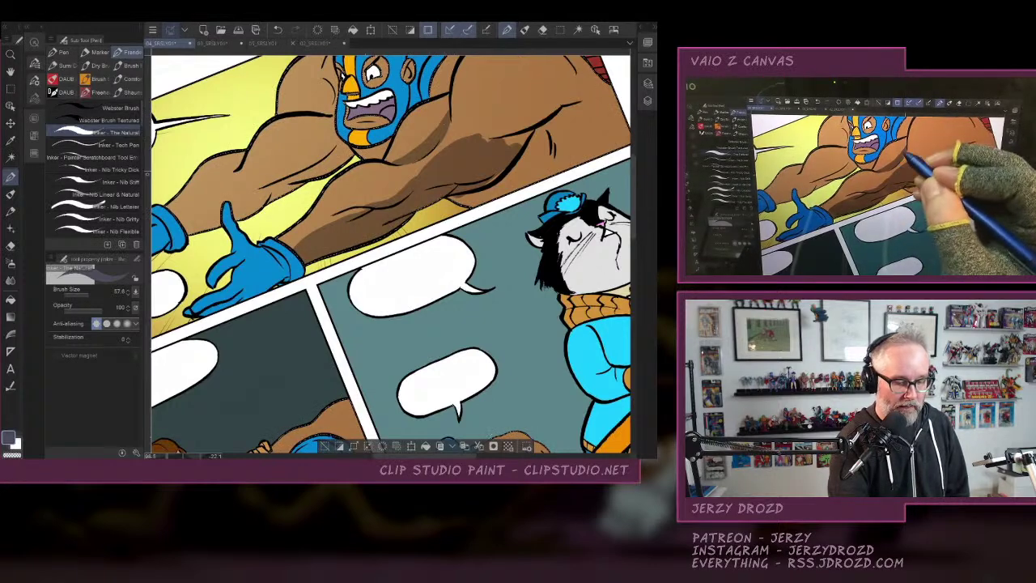
Paint a broad shadow over the wrestler's shoulder and back up to the panel edge, undoing a misplaced stroke.
{"action": "left_click_drag", "start_coordinate": [518, 243], "coordinate": [488, 310]}
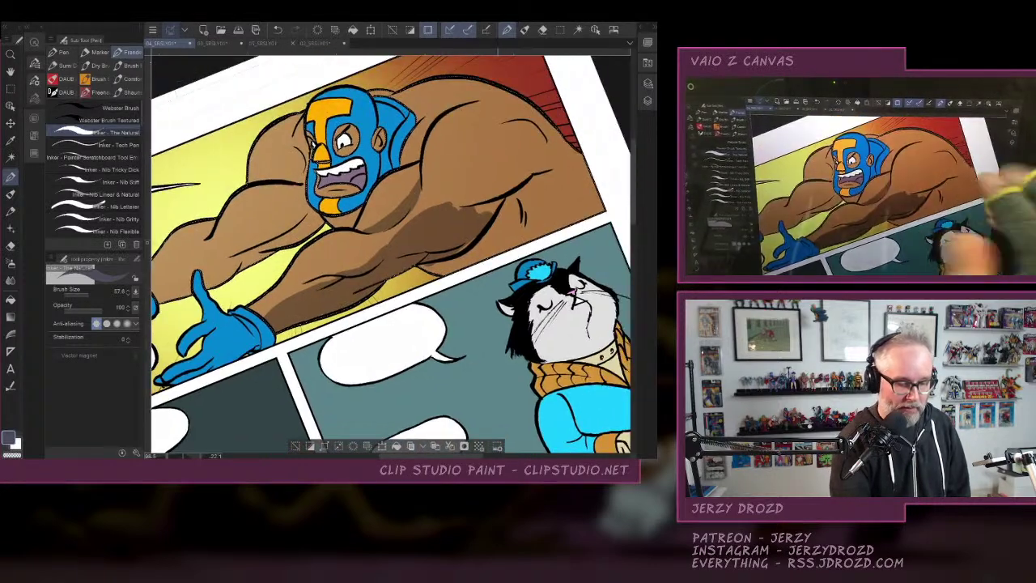
{"action": "mouse_move", "coordinate": [502, 110]}
{"action": "left_mouse_down"}
{"action": "mouse_move", "coordinate": [477, 162]}
{"action": "mouse_move", "coordinate": [517, 136]}
{"action": "mouse_move", "coordinate": [466, 182]}
{"action": "left_mouse_up"}
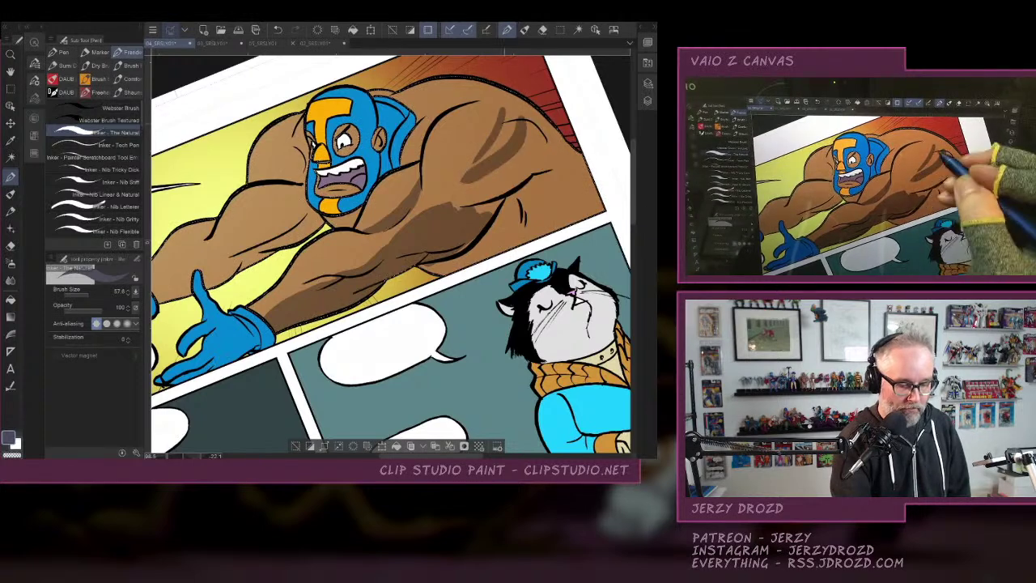
{"action": "left_click", "coordinate": [277, 30]}
{"action": "mouse_move", "coordinate": [446, 199]}
{"action": "left_mouse_down"}
{"action": "mouse_move", "coordinate": [500, 130]}
{"action": "mouse_move", "coordinate": [457, 206]}
{"action": "left_mouse_up"}
{"action": "left_click_drag", "start_coordinate": [534, 158], "coordinate": [470, 211]}
{"action": "mouse_move", "coordinate": [536, 182]}
{"action": "left_mouse_down"}
{"action": "mouse_move", "coordinate": [514, 237]}
{"action": "mouse_move", "coordinate": [557, 229]}
{"action": "left_mouse_up"}
{"action": "mouse_move", "coordinate": [503, 107]}
{"action": "left_mouse_down"}
{"action": "mouse_move", "coordinate": [550, 170]}
{"action": "mouse_move", "coordinate": [518, 152]}
{"action": "mouse_move", "coordinate": [597, 212]}
{"action": "left_mouse_up"}
{"action": "left_click_drag", "start_coordinate": [576, 154], "coordinate": [570, 225]}
{"action": "left_click_drag", "start_coordinate": [599, 183], "coordinate": [584, 218]}
{"action": "left_click_drag", "start_coordinate": [594, 147], "coordinate": [557, 186]}
{"action": "mouse_move", "coordinate": [555, 111]}
{"action": "left_mouse_down"}
{"action": "mouse_move", "coordinate": [536, 146]}
{"action": "mouse_move", "coordinate": [521, 114]}
{"action": "mouse_move", "coordinate": [552, 154]}
{"action": "left_mouse_up"}
{"action": "left_click_drag", "start_coordinate": [586, 149], "coordinate": [572, 166]}
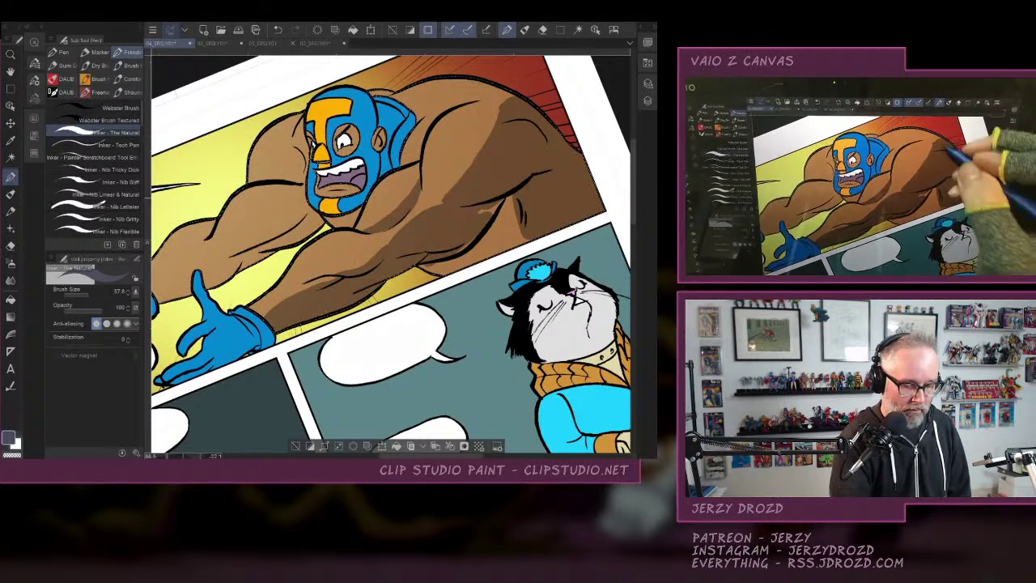
Fill the shadow gaps under the upper arm, clean its edge with transparent colour, and shade the side of the torso.
{"action": "left_click_drag", "start_coordinate": [480, 212], "coordinate": [502, 201]}
{"action": "left_click_drag", "start_coordinate": [473, 241], "coordinate": [426, 265]}
{"action": "left_click", "coordinate": [11, 246]}
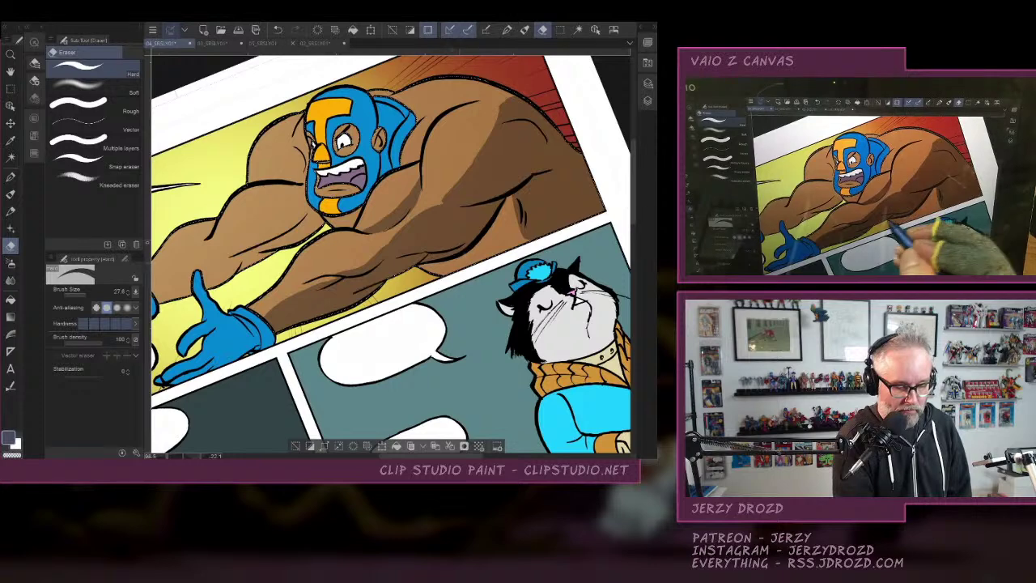
{"action": "left_click", "coordinate": [10, 176]}
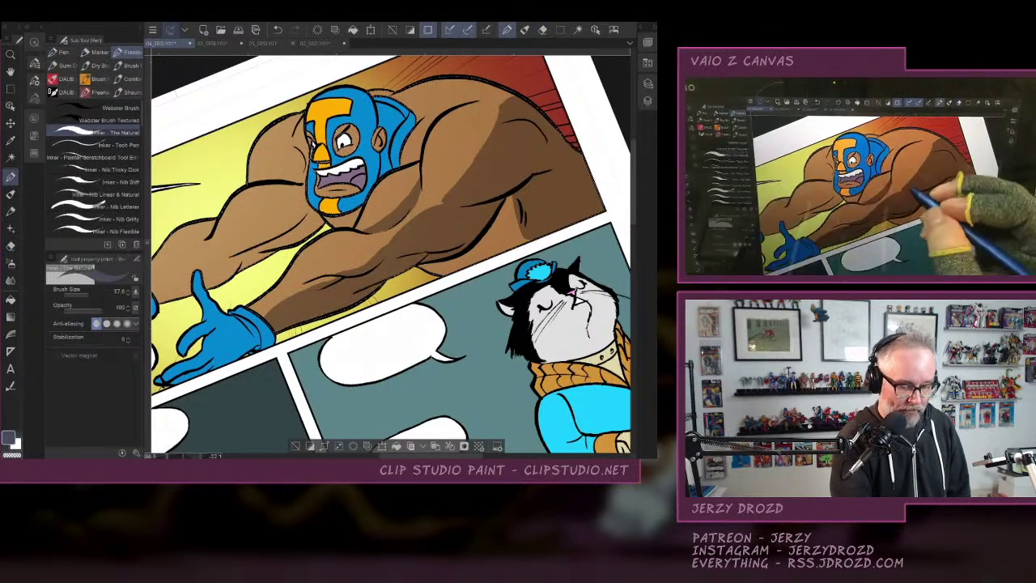
{"action": "left_click", "coordinate": [12, 455]}
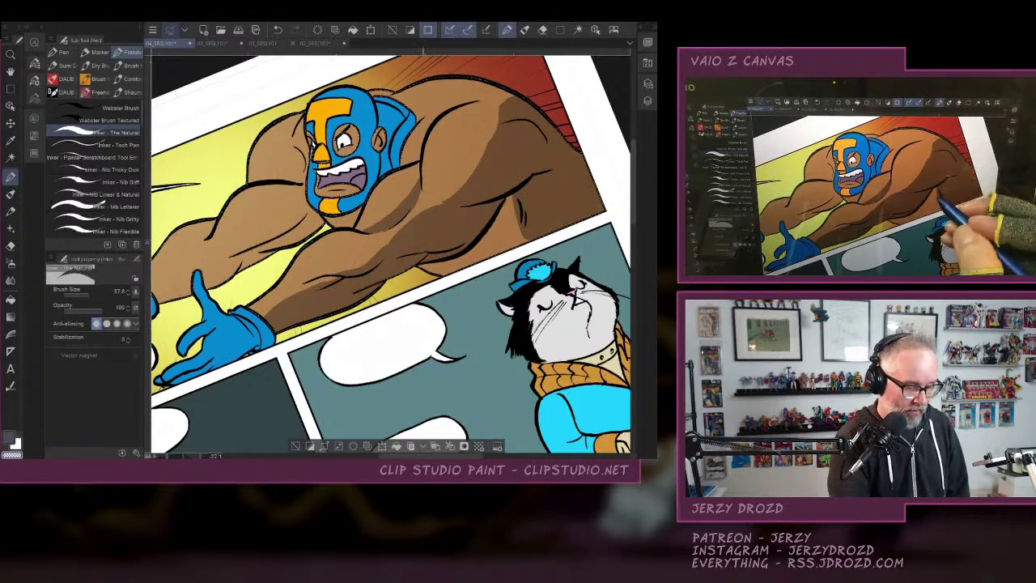
{"action": "left_click", "coordinate": [8, 437]}
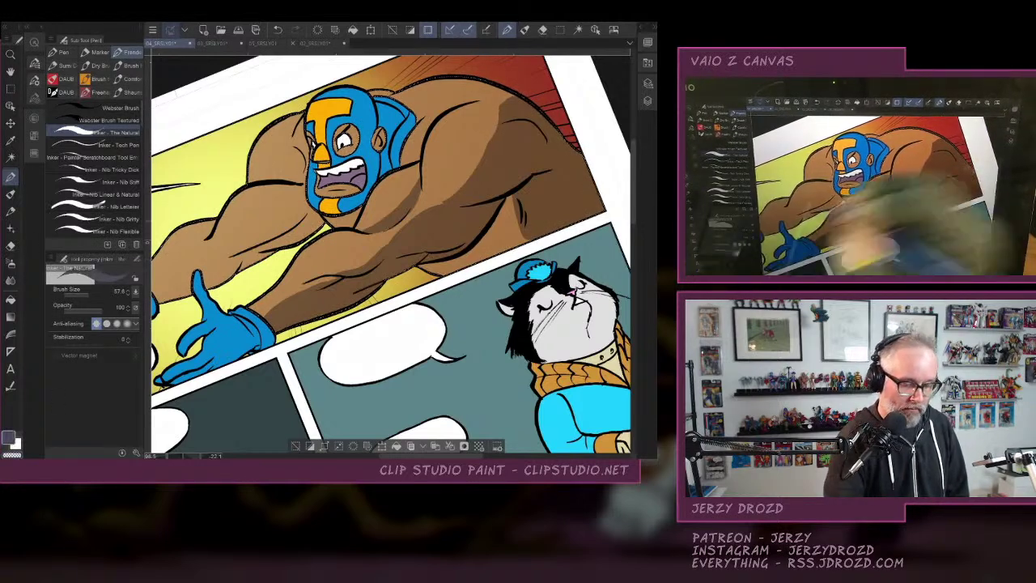
{"action": "left_click_drag", "start_coordinate": [494, 248], "coordinate": [523, 202]}
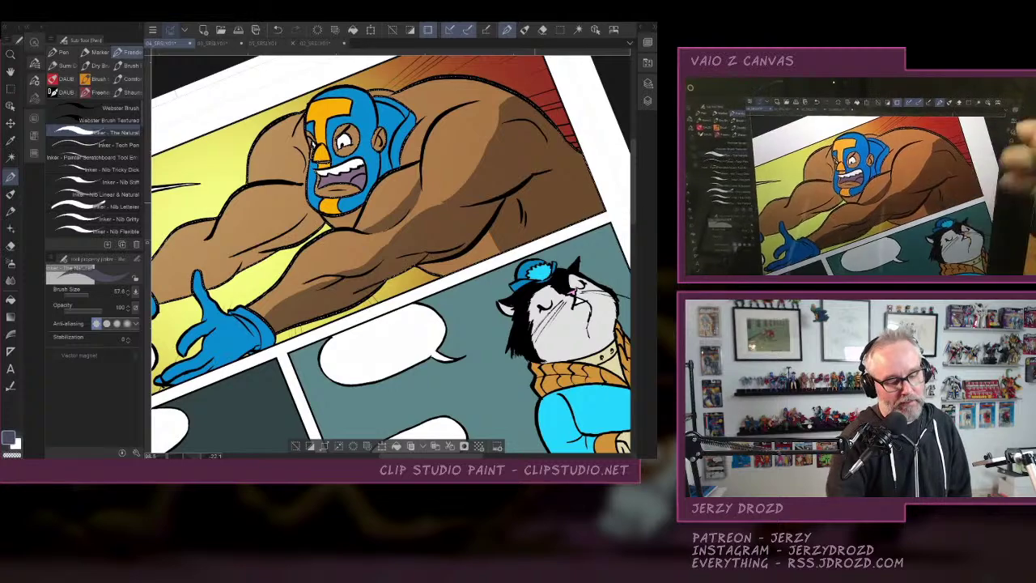
Trim the shadow edge at the back of the wrestler's shoulder with transparent colour, and return to the shadow colour.
{"action": "left_click_drag", "start_coordinate": [566, 315], "coordinate": [522, 348]}
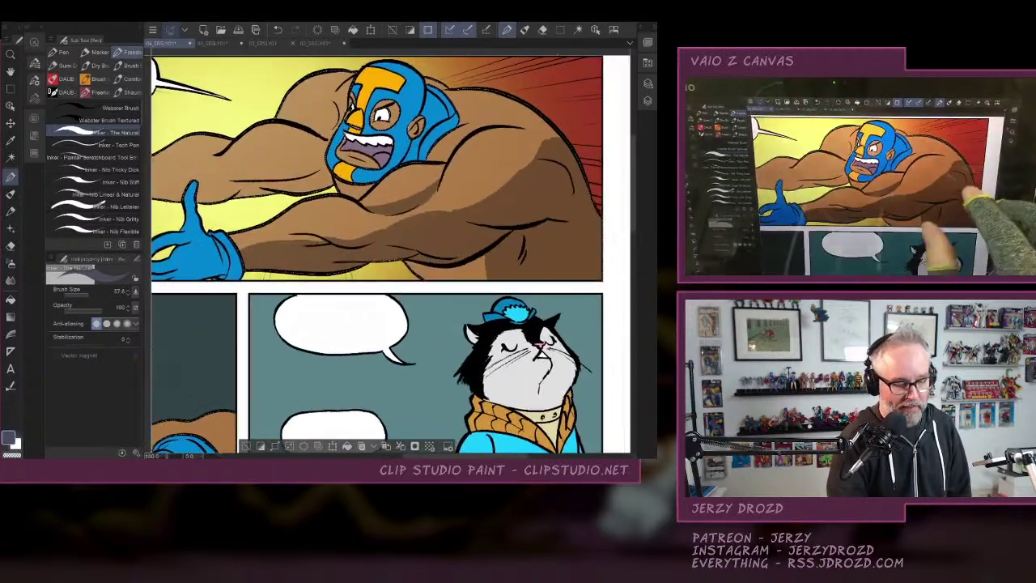
{"action": "left_click_drag", "start_coordinate": [556, 267], "coordinate": [504, 295]}
{"action": "scroll", "coordinate": [505, 267], "scroll_direction": "up", "scroll_amount": 2}
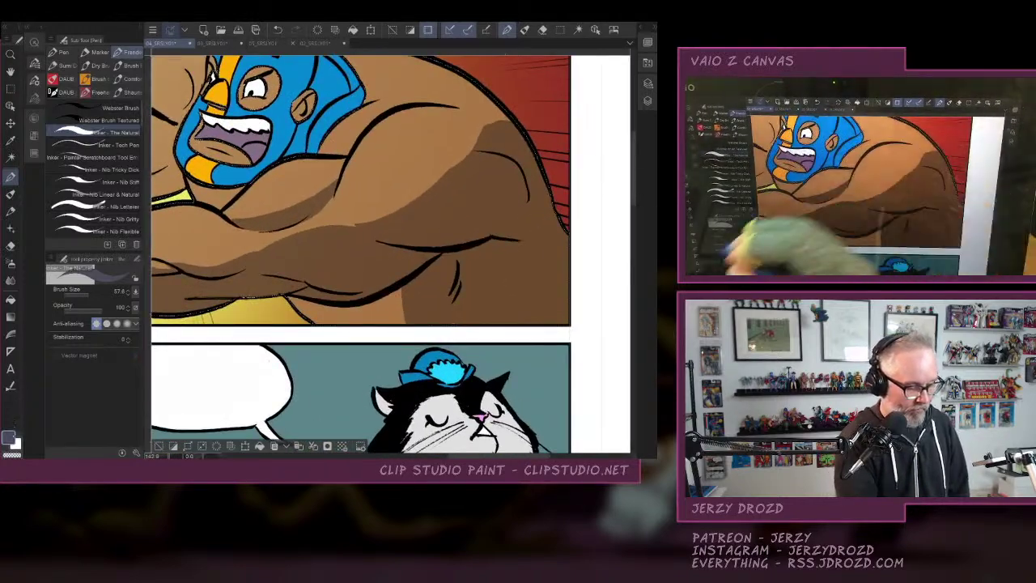
{"action": "left_click", "coordinate": [12, 455]}
{"action": "left_click_drag", "start_coordinate": [474, 152], "coordinate": [496, 120]}
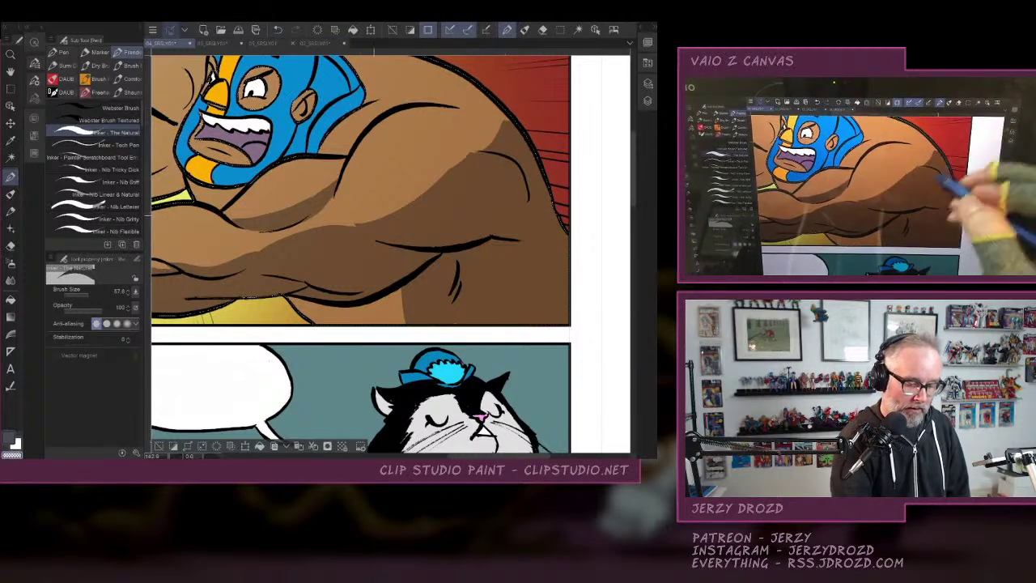
{"action": "left_click_drag", "start_coordinate": [356, 227], "coordinate": [530, 245]}
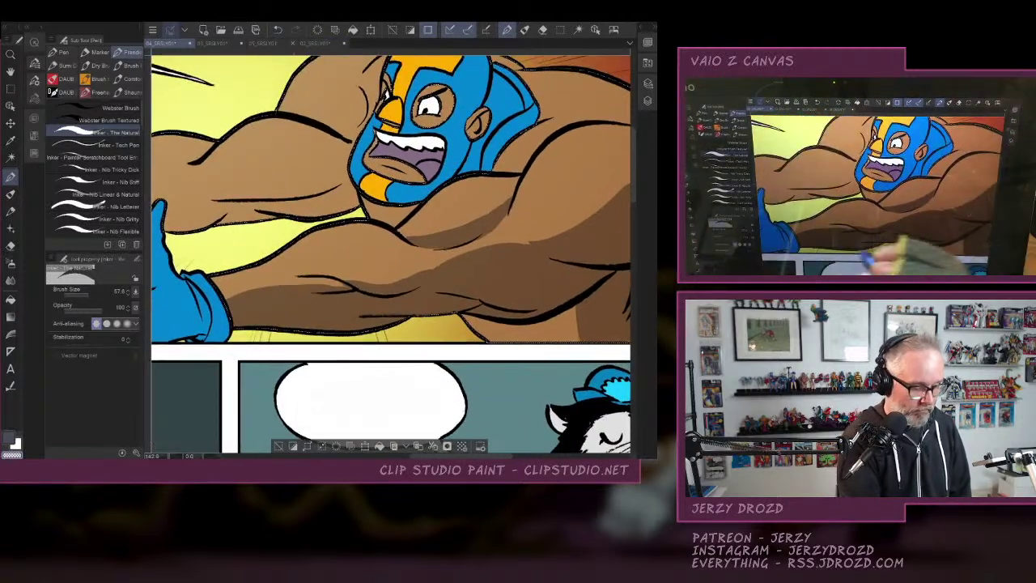
{"action": "left_click_drag", "start_coordinate": [380, 324], "coordinate": [362, 336]}
{"action": "left_click", "coordinate": [8, 437]}
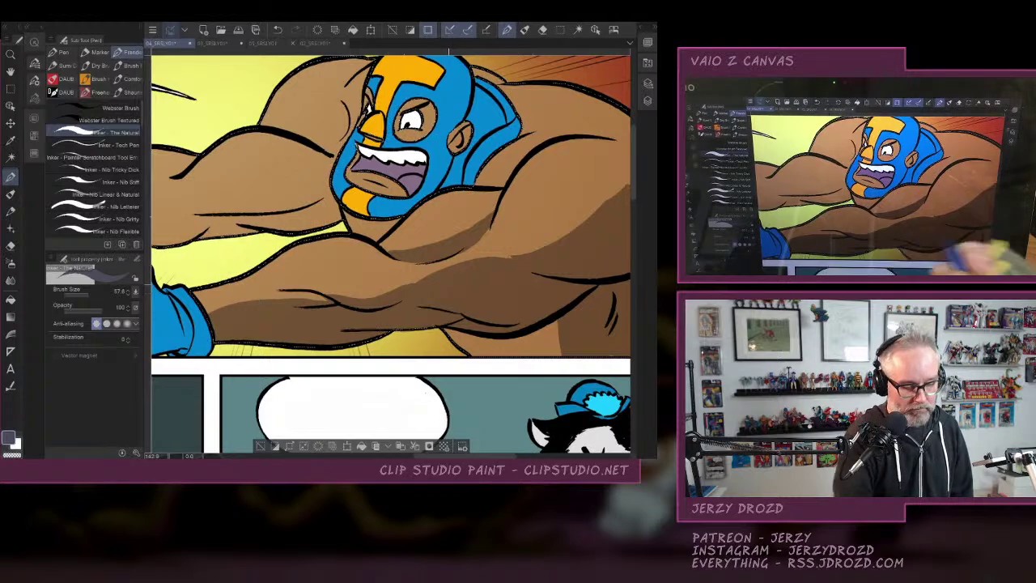
Reduce the brush size to 27.6 and refine the shadow along the forearm's muscle line, redoing one stroke.
{"action": "mouse_move", "coordinate": [485, 268]}
{"action": "left_mouse_down"}
{"action": "mouse_move", "coordinate": [452, 220]}
{"action": "mouse_move", "coordinate": [464, 105]}
{"action": "left_mouse_up"}
{"action": "left_click_drag", "start_coordinate": [380, 237], "coordinate": [357, 264]}
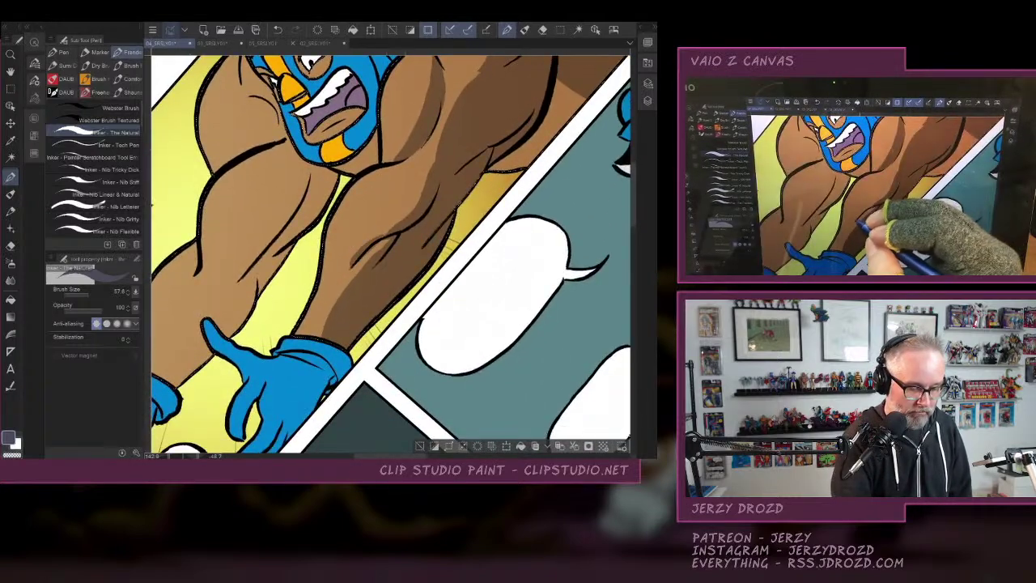
{"action": "left_click", "coordinate": [86, 295]}
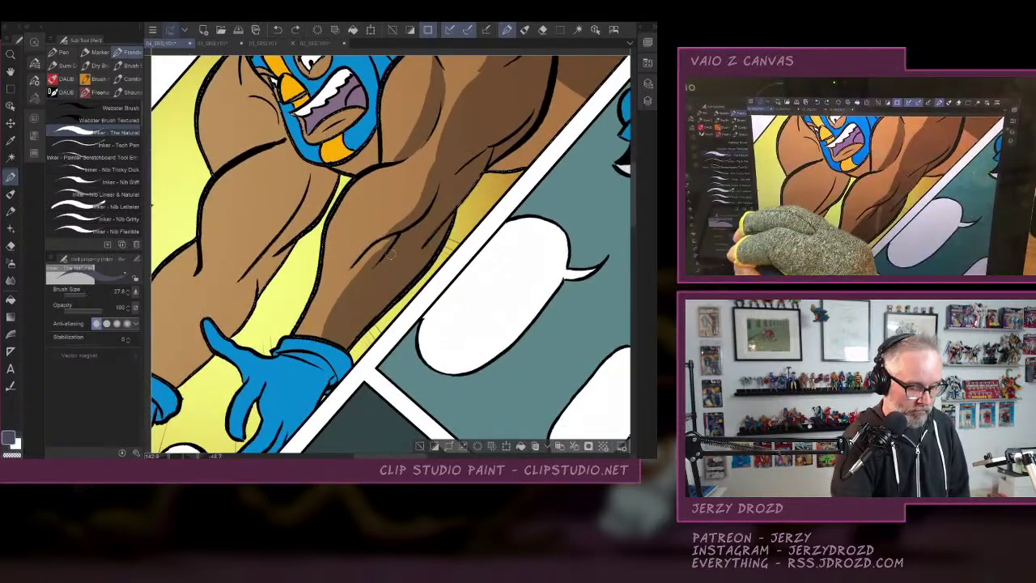
{"action": "left_click_drag", "start_coordinate": [353, 264], "coordinate": [380, 238]}
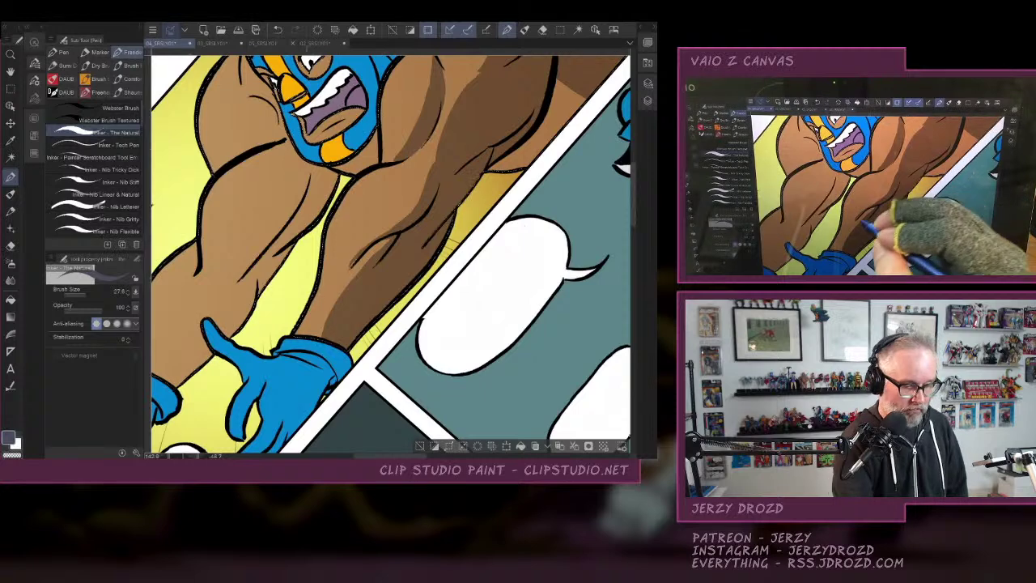
{"action": "left_click", "coordinate": [278, 30]}
{"action": "left_click_drag", "start_coordinate": [364, 247], "coordinate": [387, 232]}
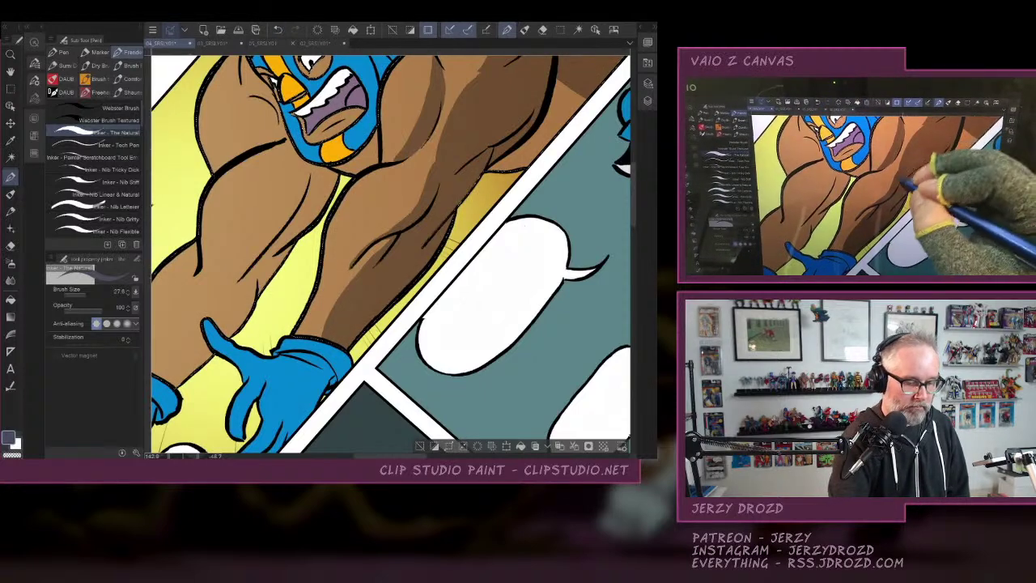
Shade the wrestler's lower lip and outline the shadow along his far arm from the upper arm to the wrist, undoing a misplaced stroke.
{"action": "left_click_drag", "start_coordinate": [423, 137], "coordinate": [460, 225]}
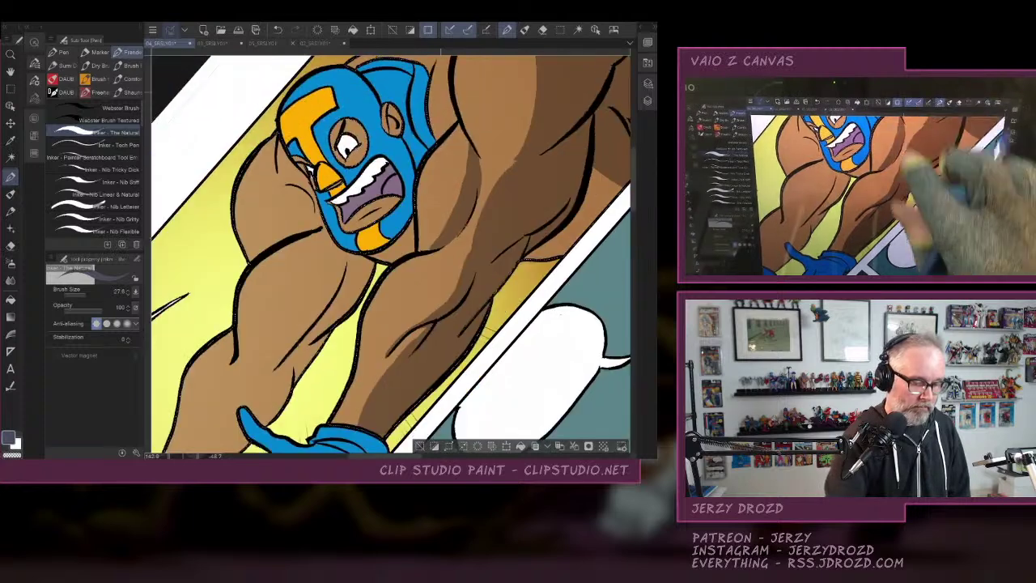
{"action": "mouse_move", "coordinate": [393, 204]}
{"action": "left_mouse_down"}
{"action": "mouse_move", "coordinate": [364, 224]}
{"action": "mouse_move", "coordinate": [404, 246]}
{"action": "left_mouse_up"}
{"action": "left_click", "coordinate": [277, 30]}
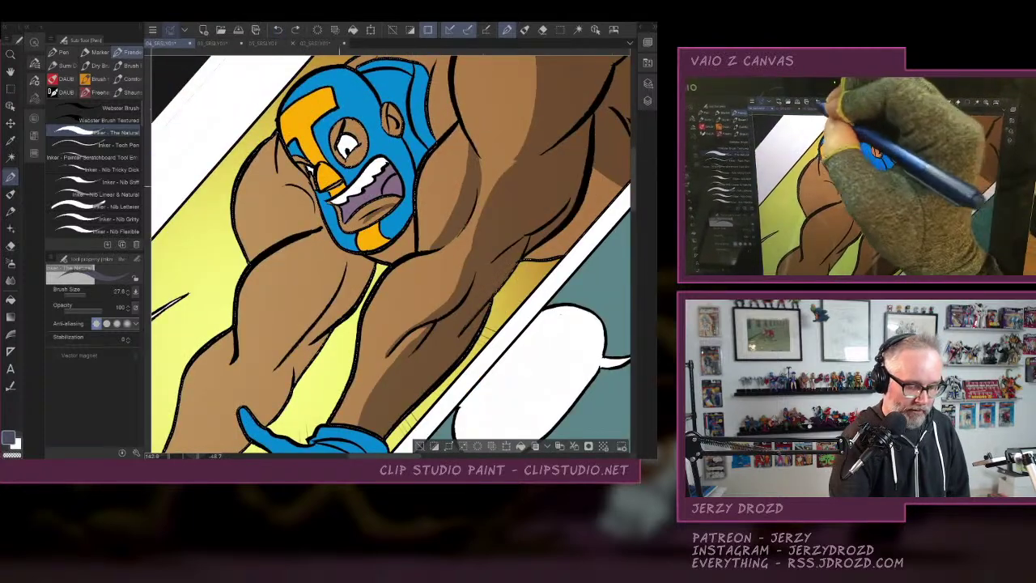
{"action": "left_click_drag", "start_coordinate": [337, 244], "coordinate": [275, 352]}
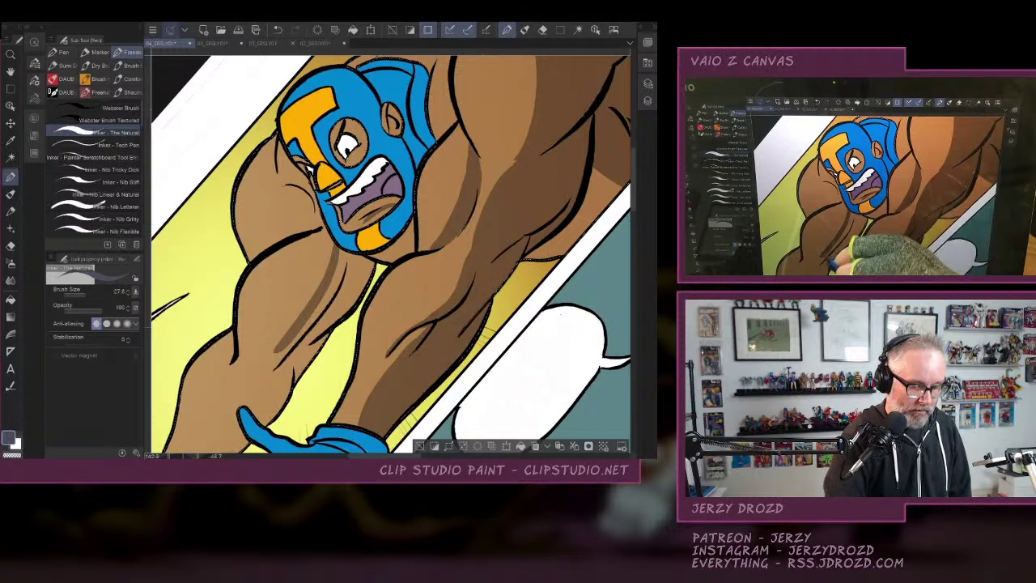
{"action": "left_click_drag", "start_coordinate": [353, 309], "coordinate": [470, 123]}
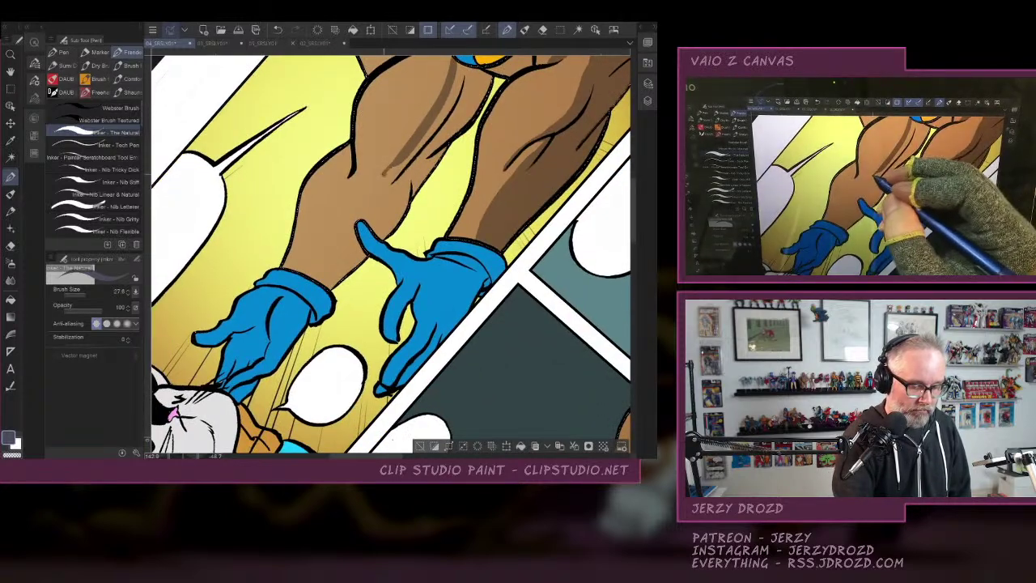
{"action": "mouse_move", "coordinate": [384, 175]}
{"action": "left_mouse_down"}
{"action": "mouse_move", "coordinate": [401, 171]}
{"action": "mouse_move", "coordinate": [317, 293]}
{"action": "left_mouse_up"}
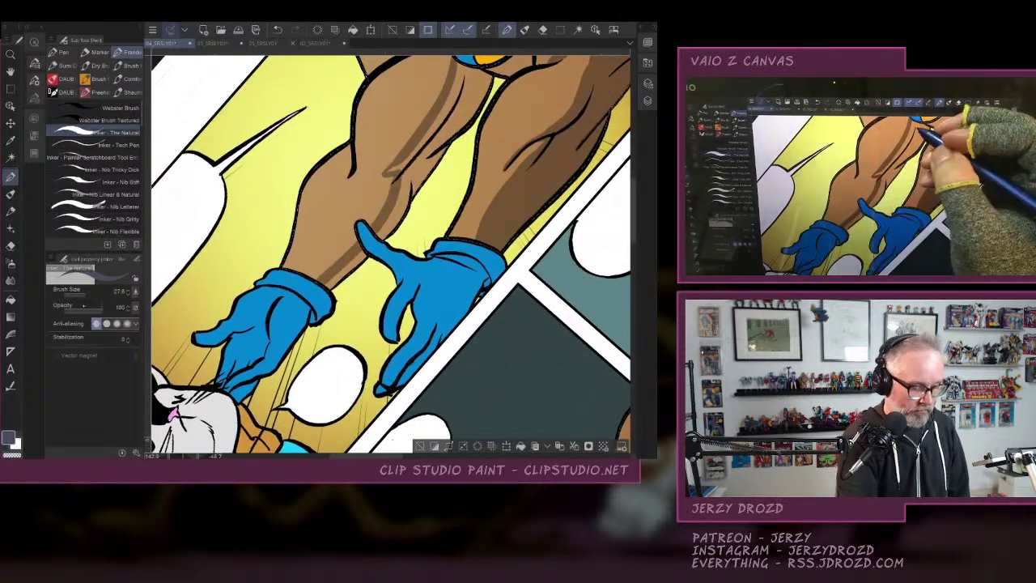
Restrict the fill to connected pixels, close the gap in the far arm's shadow outline and fill that shadow, undoing the misplaced fills.
{"action": "left_click", "coordinate": [11, 300]}
{"action": "left_click", "coordinate": [450, 117]}
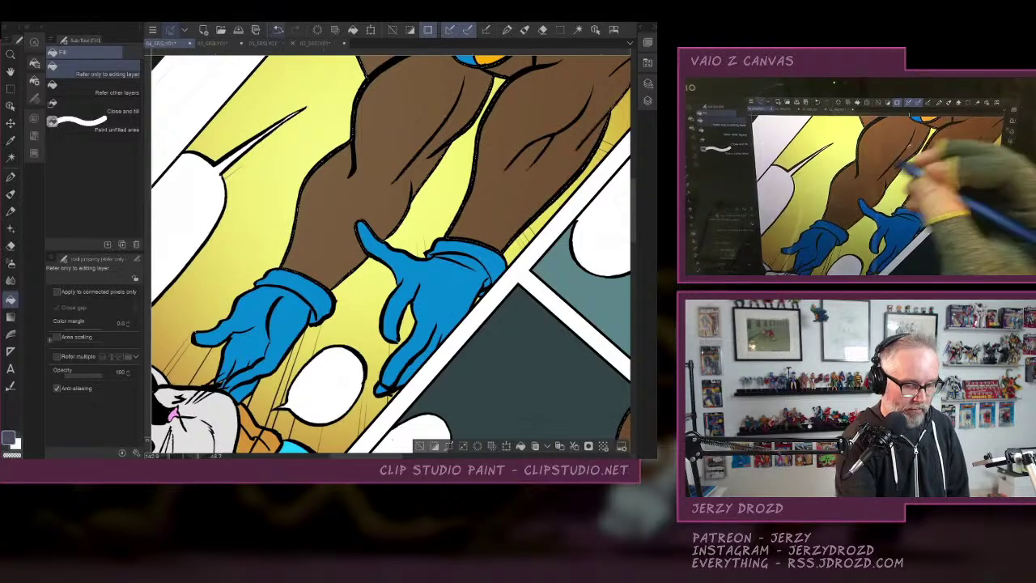
{"action": "left_click", "coordinate": [278, 30]}
{"action": "left_click", "coordinate": [56, 291]}
{"action": "left_click", "coordinate": [469, 120]}
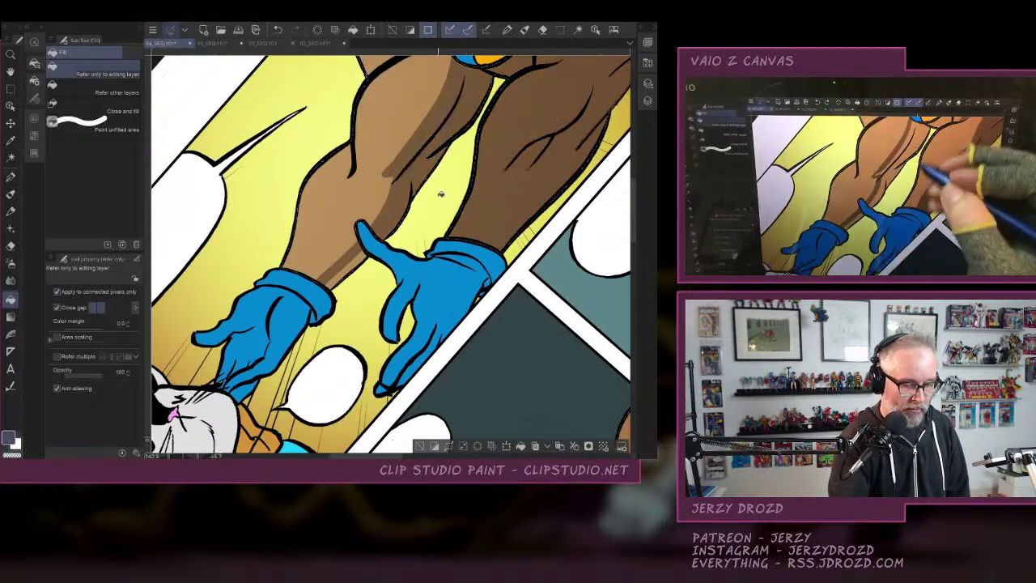
{"action": "left_click", "coordinate": [277, 29]}
{"action": "left_click", "coordinate": [10, 176]}
{"action": "left_click_drag", "start_coordinate": [445, 182], "coordinate": [368, 130]}
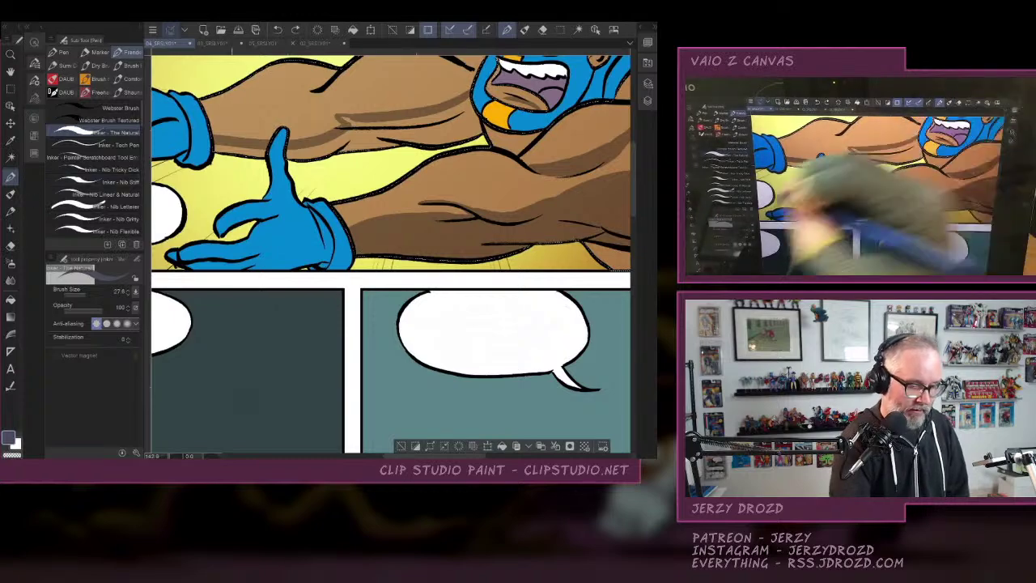
{"action": "left_click_drag", "start_coordinate": [476, 112], "coordinate": [483, 135]}
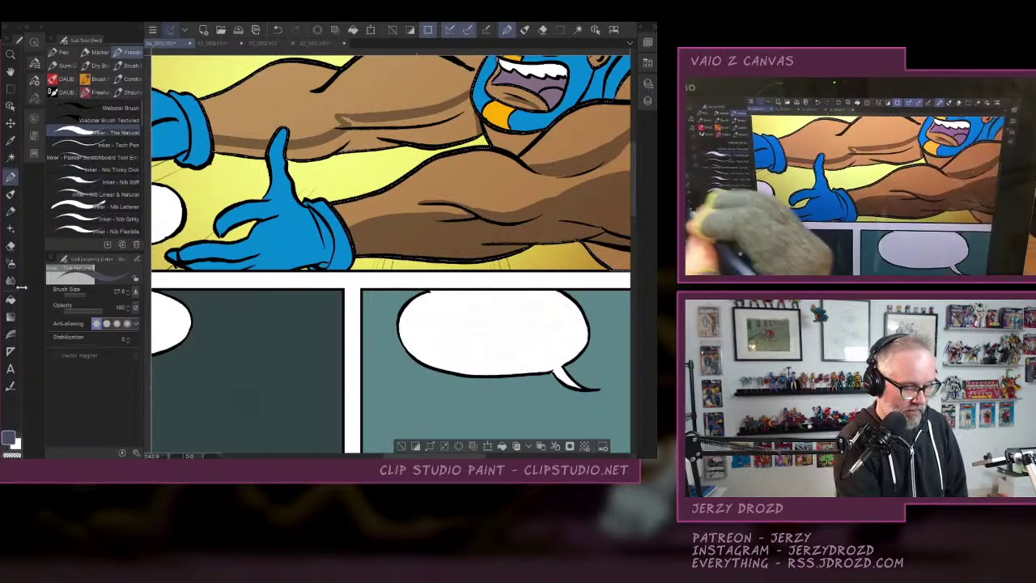
{"action": "key", "text": "g"}
{"action": "left_click", "coordinate": [260, 159]}
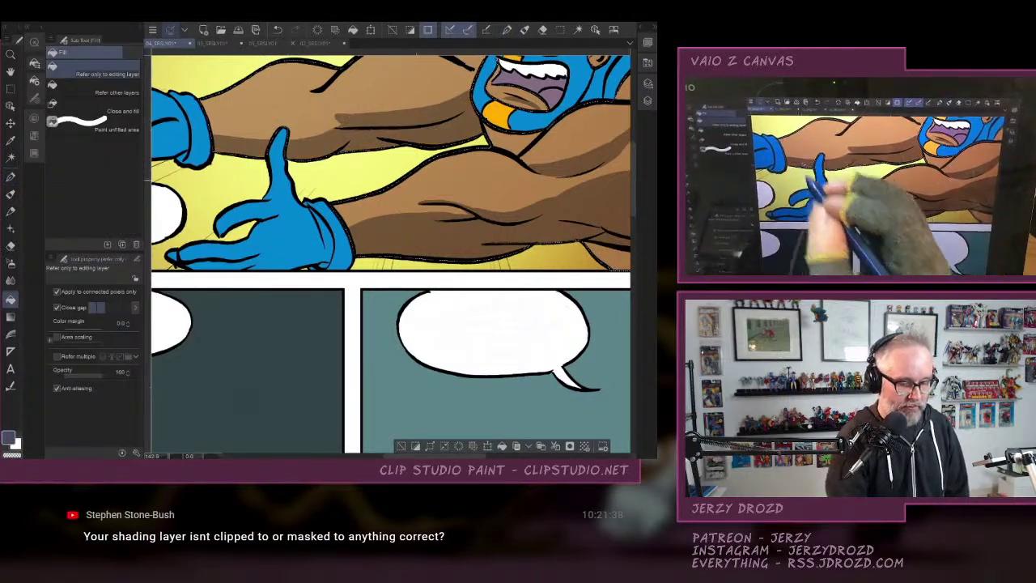
Paint small shadows on the wrestler's far arm beside his face and inside his ear, and clear the skin selection.
{"action": "left_click_drag", "start_coordinate": [478, 195], "coordinate": [432, 382]}
{"action": "left_click_drag", "start_coordinate": [486, 324], "coordinate": [423, 289]}
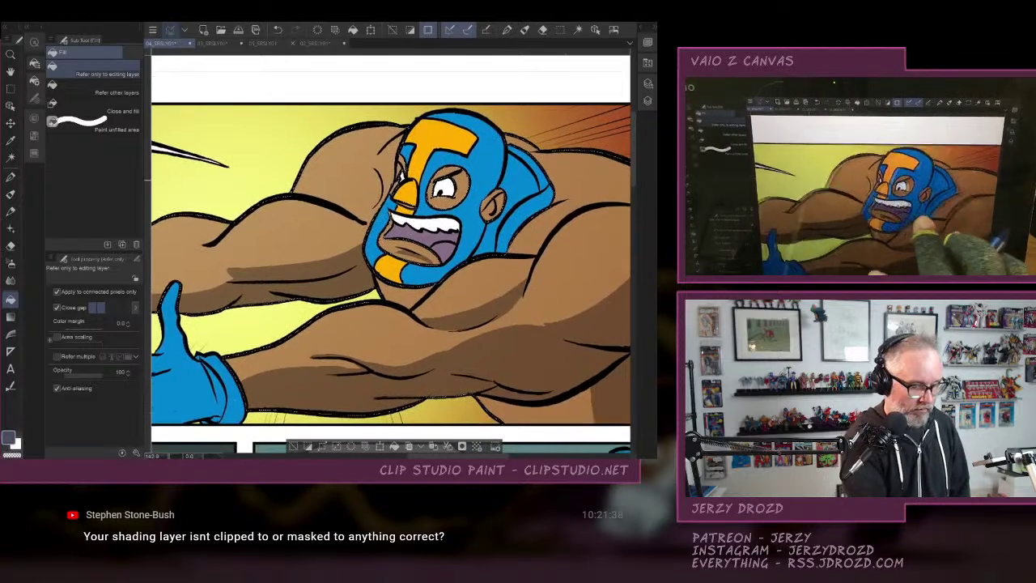
{"action": "left_click", "coordinate": [10, 176]}
{"action": "mouse_move", "coordinate": [353, 212]}
{"action": "left_mouse_down"}
{"action": "mouse_move", "coordinate": [383, 197]}
{"action": "mouse_move", "coordinate": [374, 223]}
{"action": "left_mouse_up"}
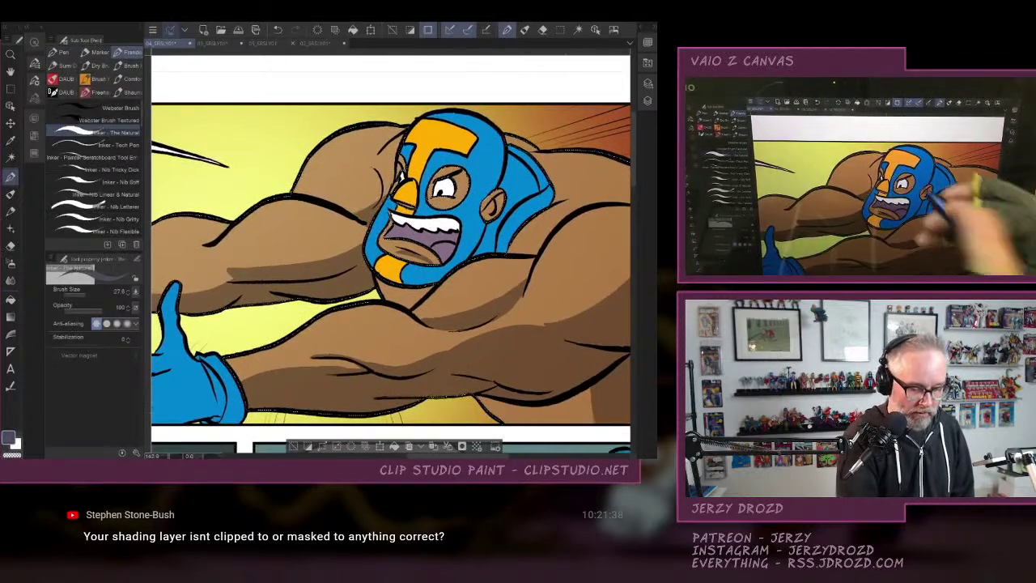
{"action": "left_click_drag", "start_coordinate": [484, 215], "coordinate": [500, 196]}
{"action": "key", "text": "ctrl+d"}
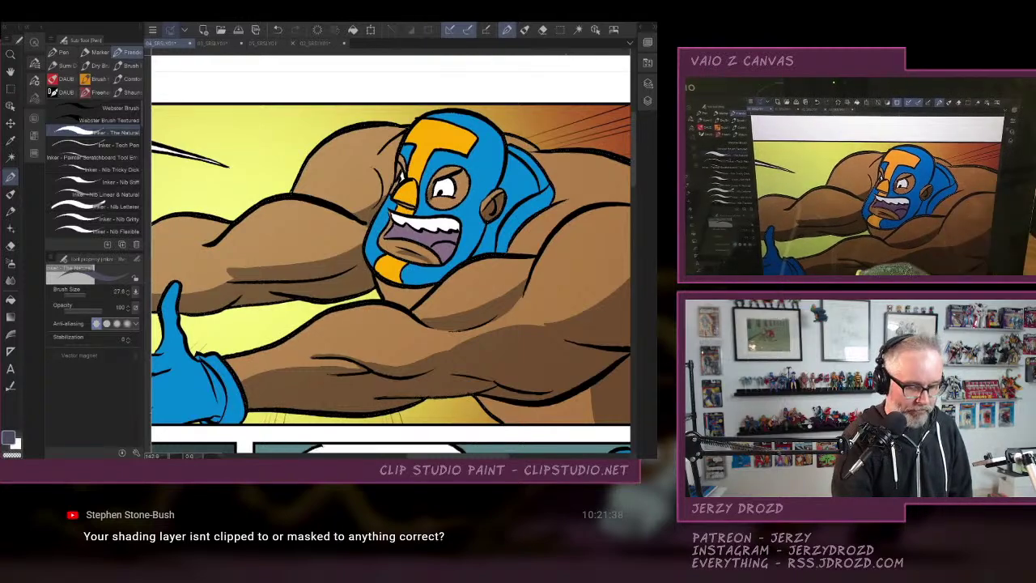
Examine the page's layer stack, including the Shadows layer's blending mode and its place above the Highlights and Flats layers.
{"action": "scroll", "coordinate": [445, 214], "scroll_direction": "down", "scroll_amount": 5}
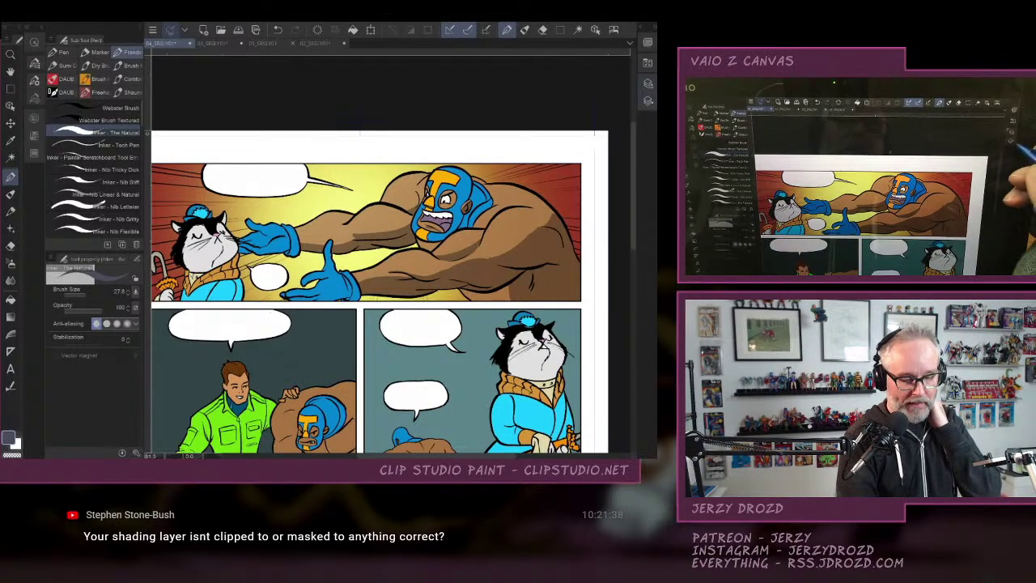
{"action": "left_click", "coordinate": [647, 101]}
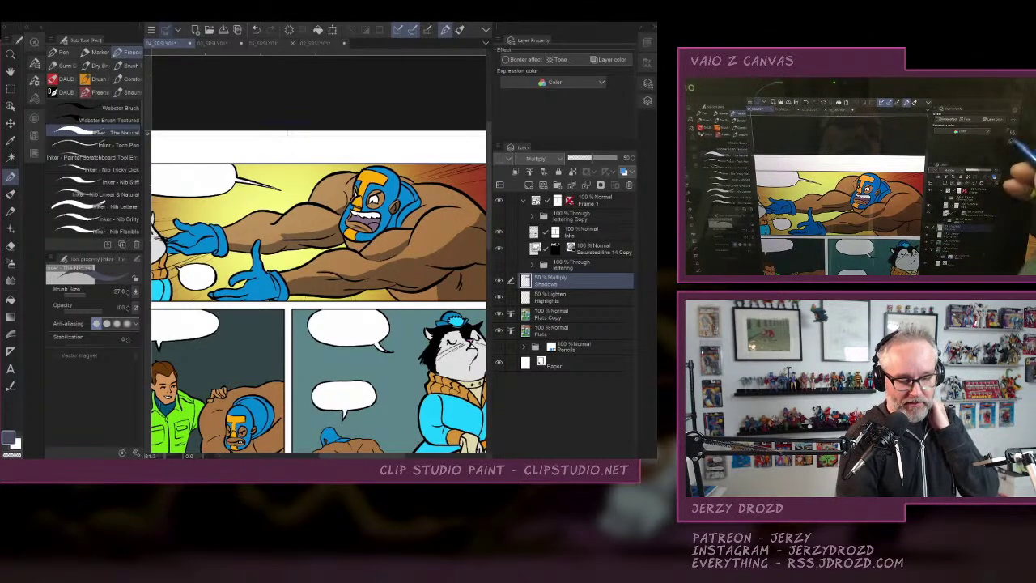
{"action": "left_click", "coordinate": [647, 102]}
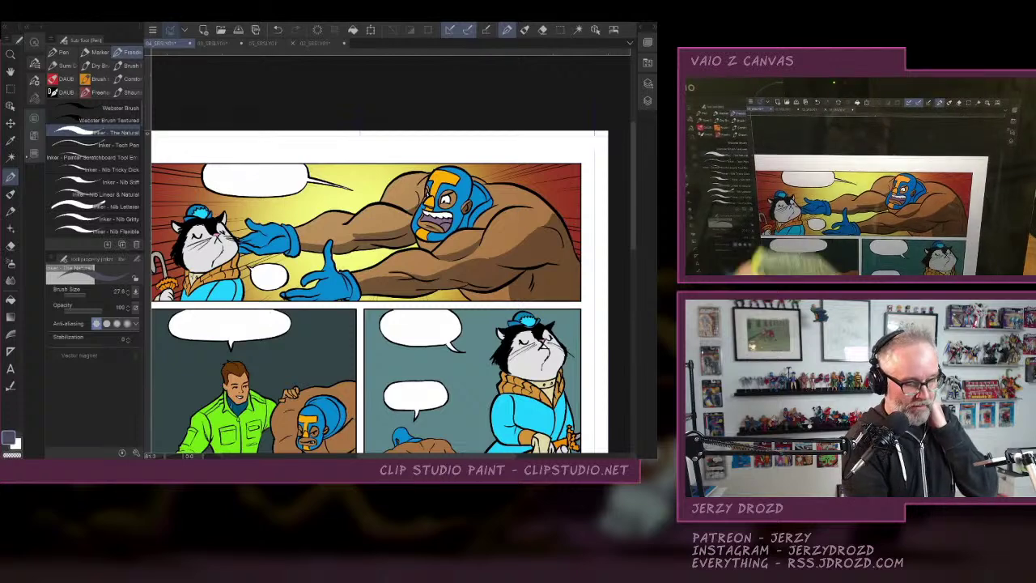
Auto-select the blue of the wrestler's mask and gloves by referring to other layers, and return to the inking pen on the Shadows layer.
{"action": "left_click", "coordinate": [10, 157]}
{"action": "left_click", "coordinate": [423, 212]}
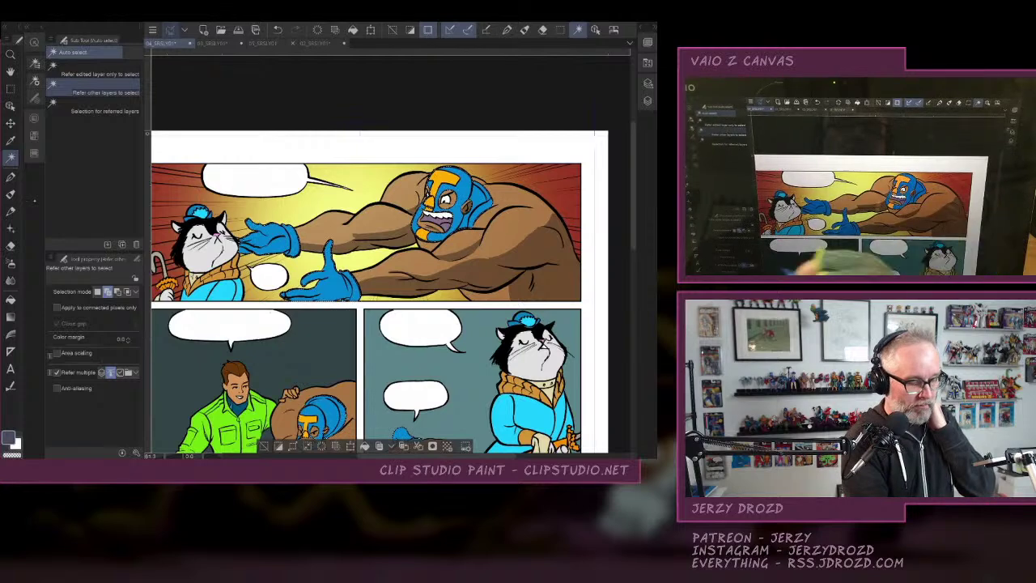
{"action": "left_click", "coordinate": [10, 176]}
{"action": "left_click", "coordinate": [641, 26]}
{"action": "scroll", "coordinate": [324, 251], "scroll_direction": "up", "scroll_amount": 1}
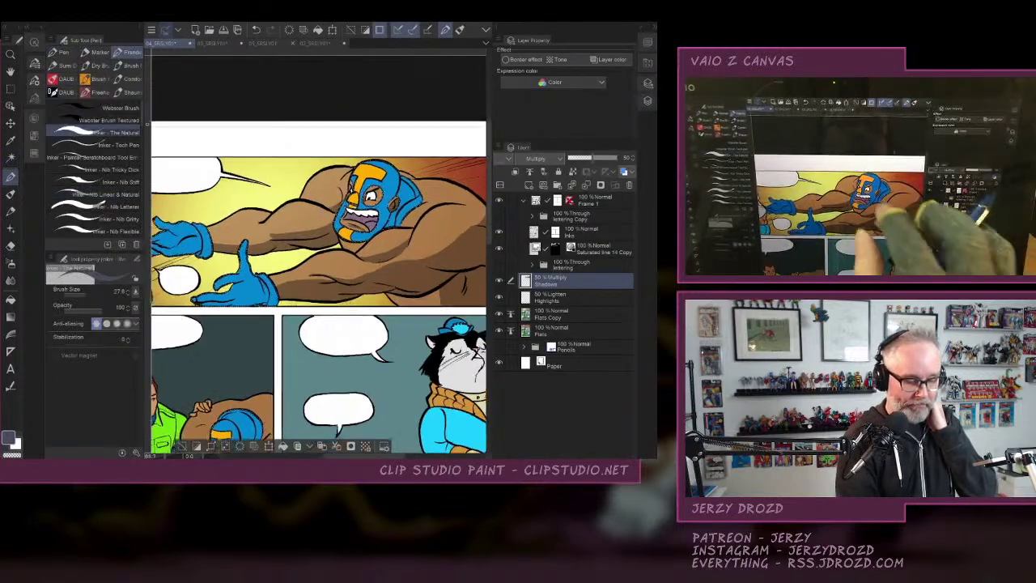
Paint shadows along the side, jaw and chin of the wrestler's blue mask on the Shadows layer.
{"action": "scroll", "coordinate": [406, 239], "scroll_direction": "up", "scroll_amount": 1}
{"action": "left_click", "coordinate": [641, 27]}
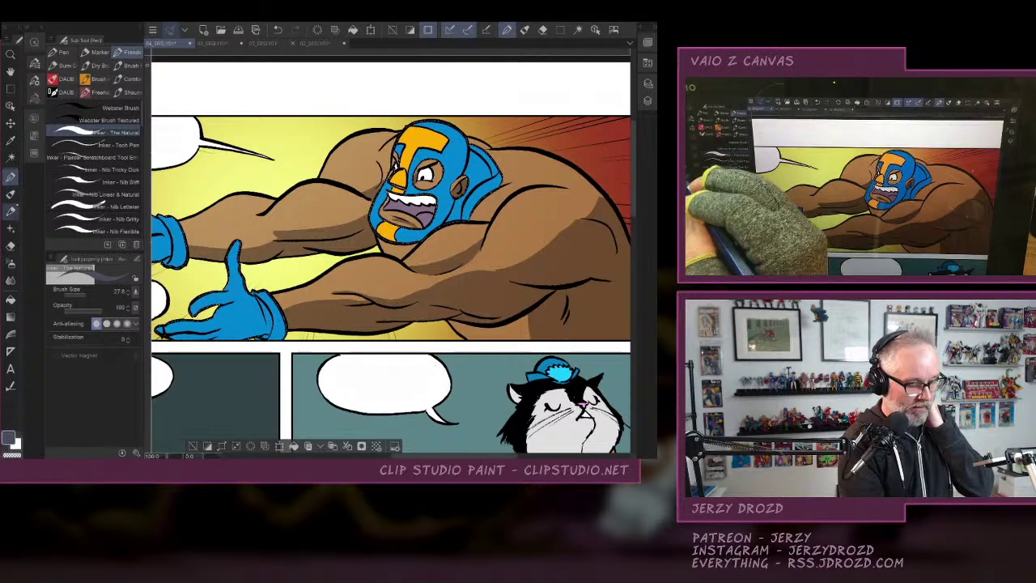
{"action": "scroll", "coordinate": [477, 180], "scroll_direction": "up", "scroll_amount": 3}
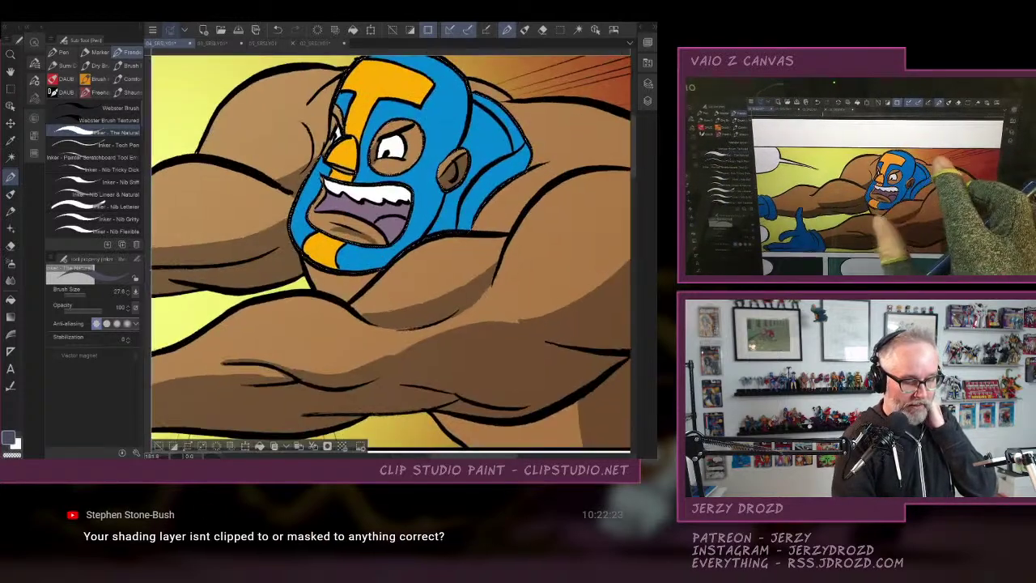
{"action": "mouse_move", "coordinate": [453, 73]}
{"action": "left_mouse_down"}
{"action": "mouse_move", "coordinate": [449, 139]}
{"action": "mouse_move", "coordinate": [324, 266]}
{"action": "mouse_move", "coordinate": [305, 249]}
{"action": "left_mouse_up"}
{"action": "mouse_move", "coordinate": [424, 230]}
{"action": "left_mouse_down"}
{"action": "mouse_move", "coordinate": [442, 212]}
{"action": "mouse_move", "coordinate": [455, 219]}
{"action": "left_mouse_up"}
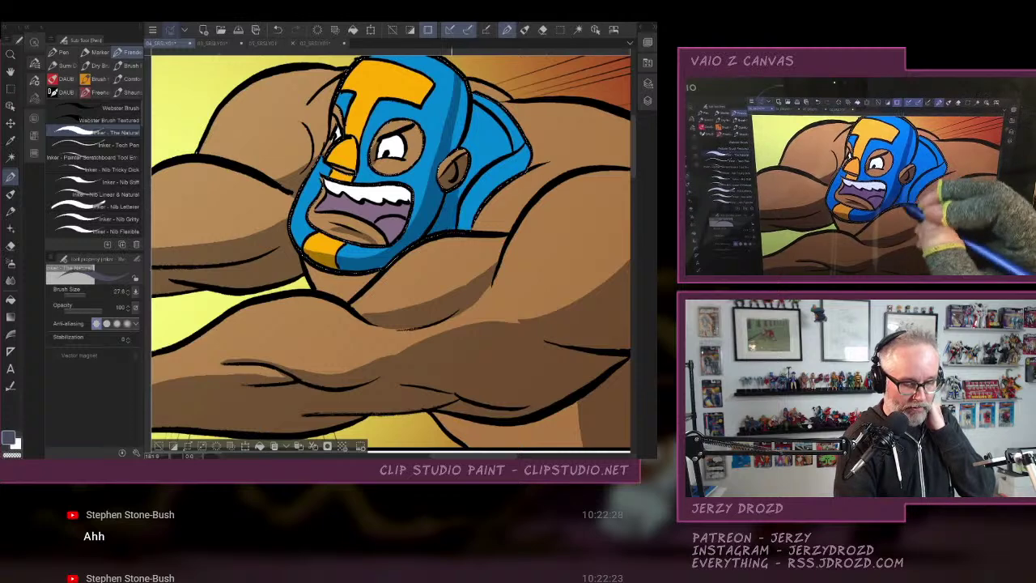
{"action": "mouse_move", "coordinate": [445, 67]}
{"action": "left_mouse_down"}
{"action": "mouse_move", "coordinate": [465, 150]}
{"action": "mouse_move", "coordinate": [487, 162]}
{"action": "mouse_move", "coordinate": [469, 180]}
{"action": "left_mouse_up"}
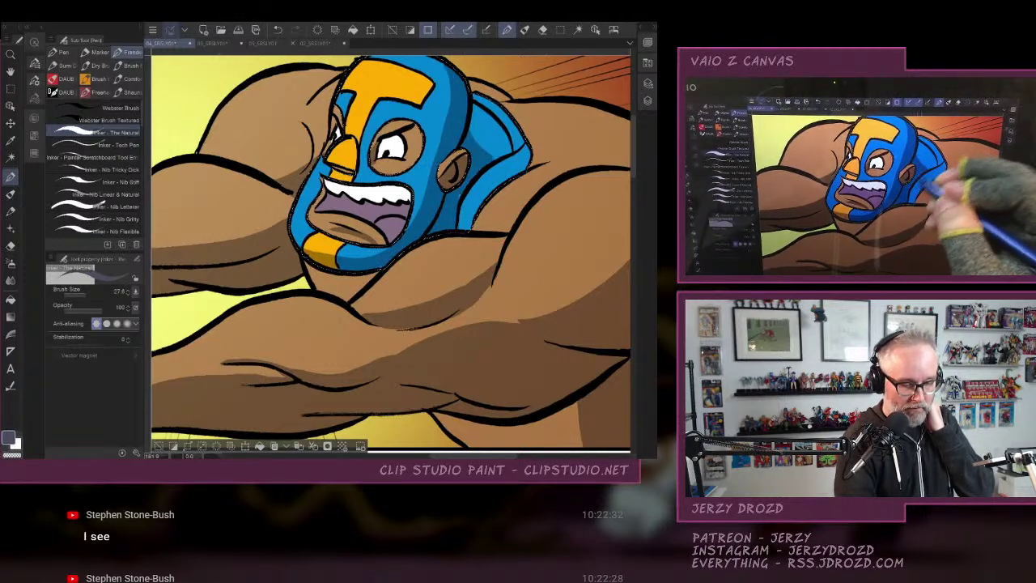
Shade the neck part of the wrestler's mask behind the ear, undoing the stray stroke above the mouth.
{"action": "left_click_drag", "start_coordinate": [530, 160], "coordinate": [487, 188]}
{"action": "left_click_drag", "start_coordinate": [478, 209], "coordinate": [467, 231]}
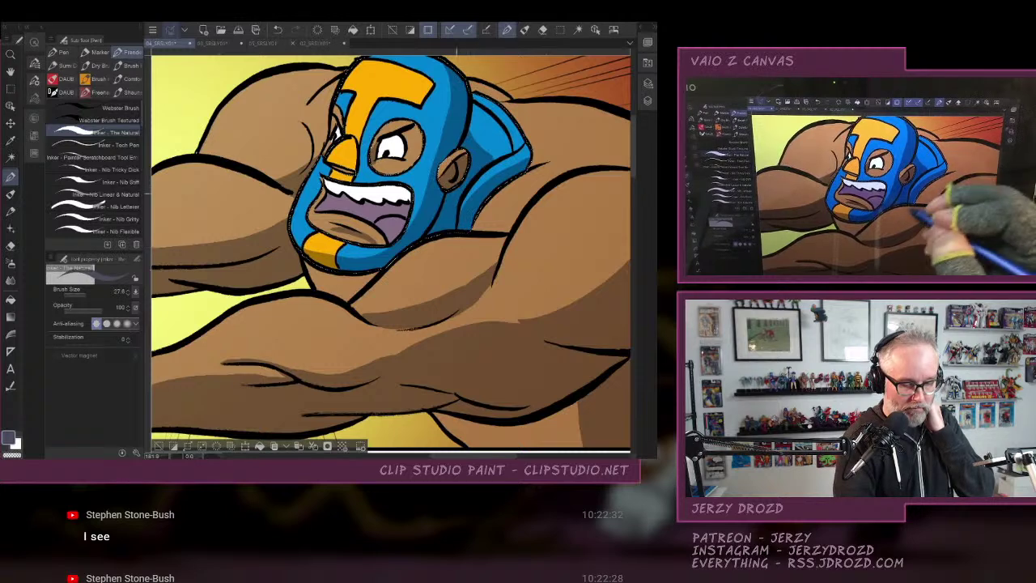
{"action": "left_click_drag", "start_coordinate": [482, 183], "coordinate": [468, 196]}
{"action": "left_click_drag", "start_coordinate": [478, 95], "coordinate": [522, 147]}
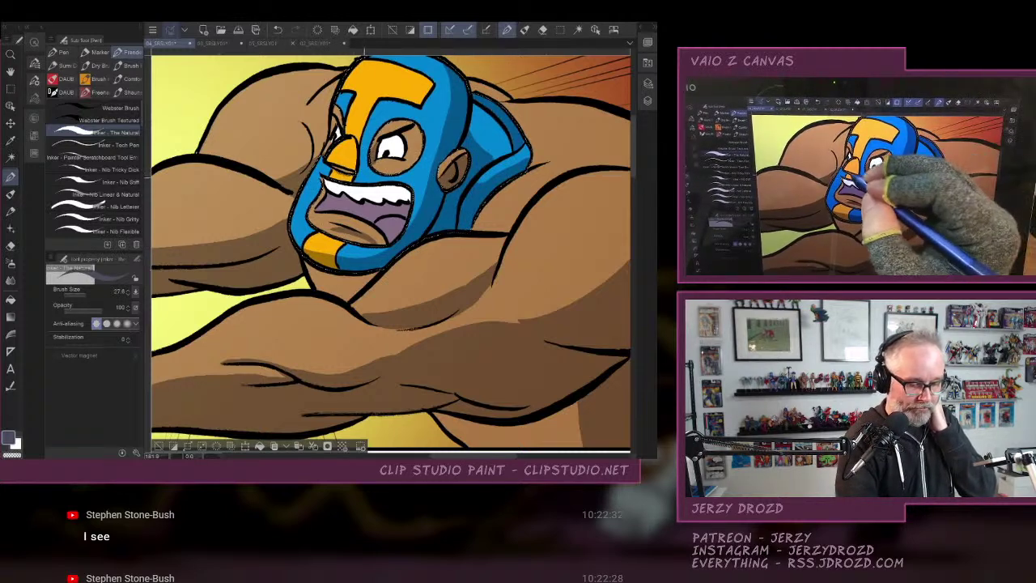
{"action": "left_click_drag", "start_coordinate": [331, 170], "coordinate": [358, 183]}
{"action": "left_click", "coordinate": [278, 29]}
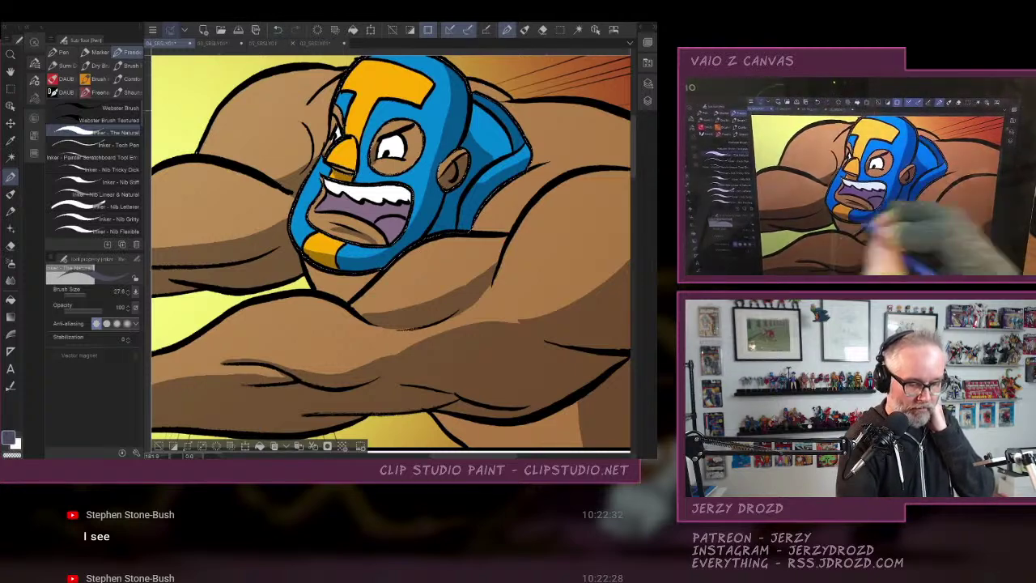
Paint shadows on the palm and cuff of the wrestler's lower glove.
{"action": "left_click_drag", "start_coordinate": [243, 324], "coordinate": [307, 270]}
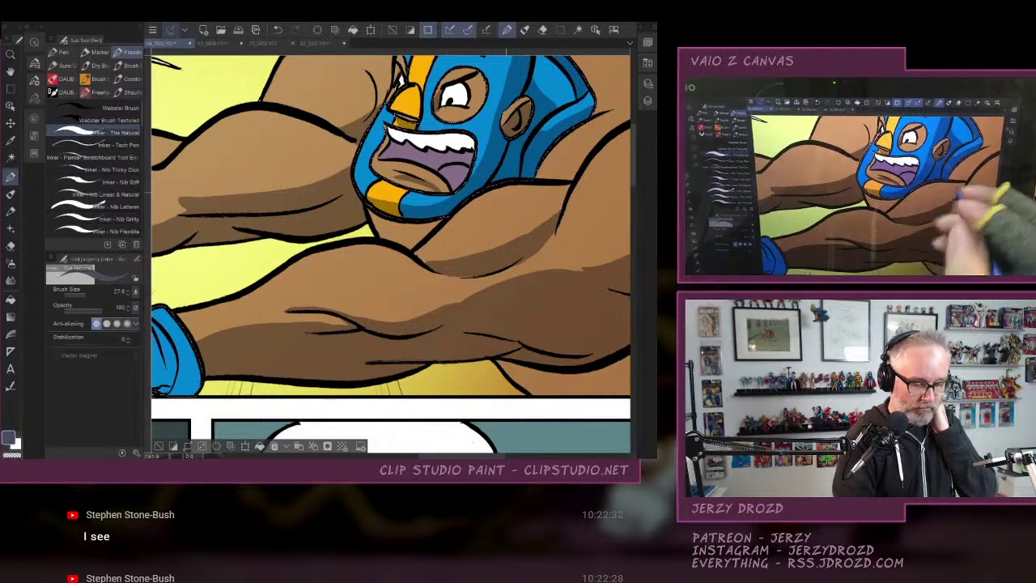
{"action": "mouse_move", "coordinate": [243, 348]}
{"action": "left_mouse_down"}
{"action": "mouse_move", "coordinate": [578, 236]}
{"action": "mouse_move", "coordinate": [540, 240]}
{"action": "left_mouse_up"}
{"action": "mouse_move", "coordinate": [304, 260]}
{"action": "left_mouse_down"}
{"action": "mouse_move", "coordinate": [410, 264]}
{"action": "mouse_move", "coordinate": [473, 241]}
{"action": "mouse_move", "coordinate": [395, 275]}
{"action": "mouse_move", "coordinate": [314, 274]}
{"action": "left_mouse_up"}
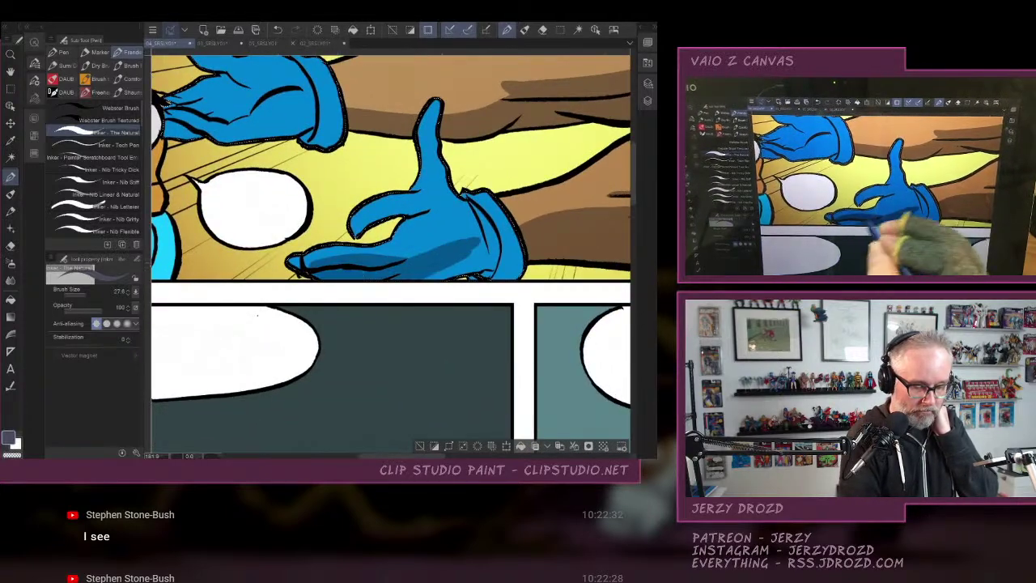
{"action": "left_click_drag", "start_coordinate": [484, 237], "coordinate": [450, 276]}
{"action": "left_click_drag", "start_coordinate": [476, 202], "coordinate": [489, 275]}
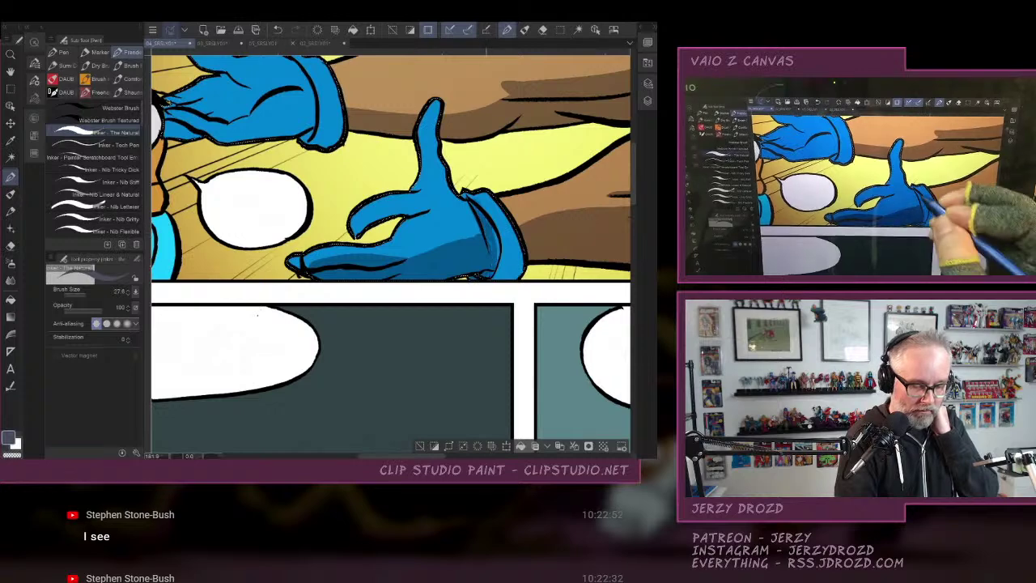
{"action": "mouse_move", "coordinate": [493, 222]}
{"action": "left_mouse_down"}
{"action": "mouse_move", "coordinate": [499, 269]}
{"action": "mouse_move", "coordinate": [513, 243]}
{"action": "mouse_move", "coordinate": [495, 278]}
{"action": "left_mouse_up"}
{"action": "left_click_drag", "start_coordinate": [507, 239], "coordinate": [495, 278]}
{"action": "left_click_drag", "start_coordinate": [521, 256], "coordinate": [521, 269]}
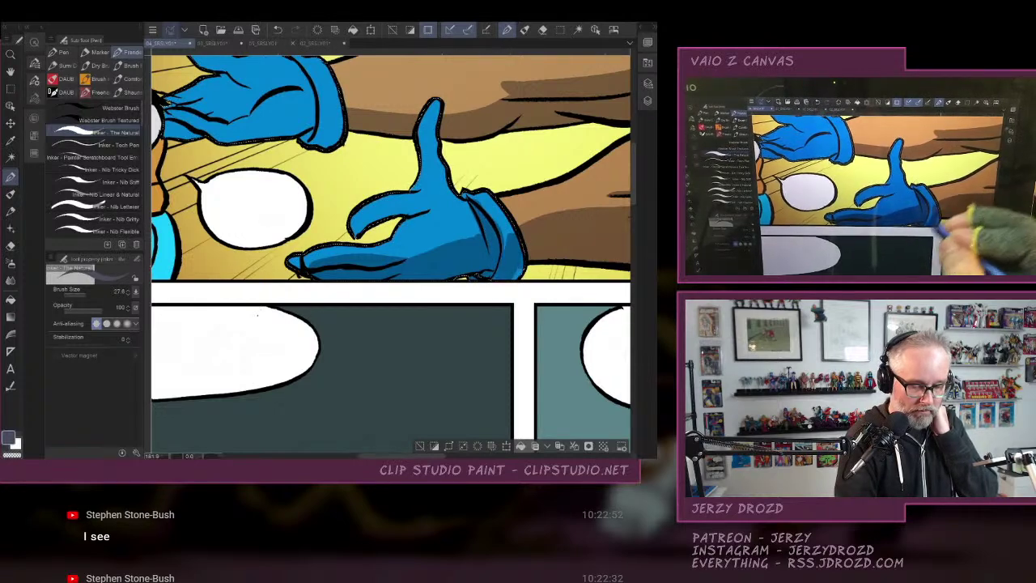
Shade the curled finger of the lower glove and trim the shadow near the cuff with transparent colour.
{"action": "left_click_drag", "start_coordinate": [405, 207], "coordinate": [356, 231]}
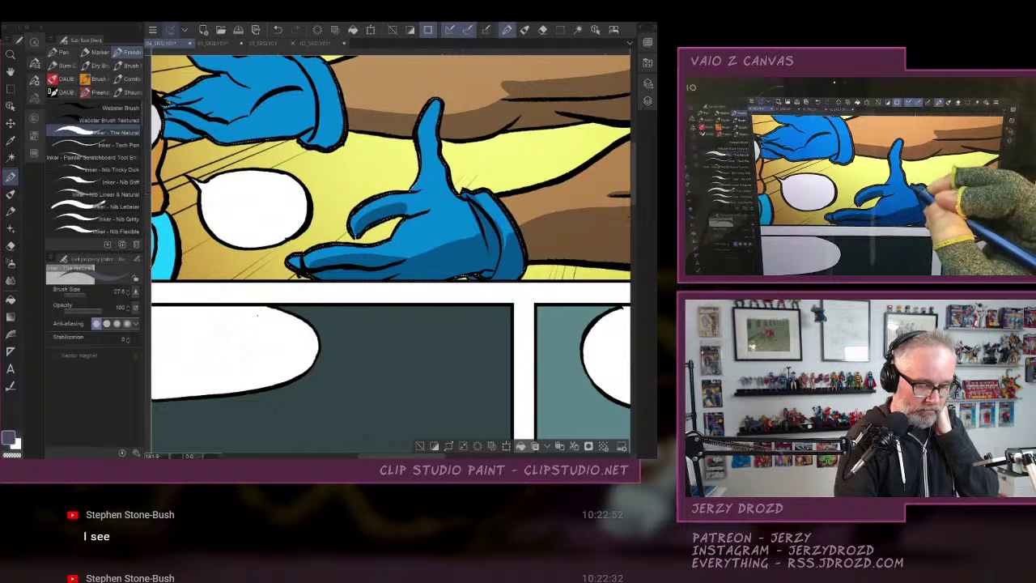
{"action": "left_click", "coordinate": [12, 455]}
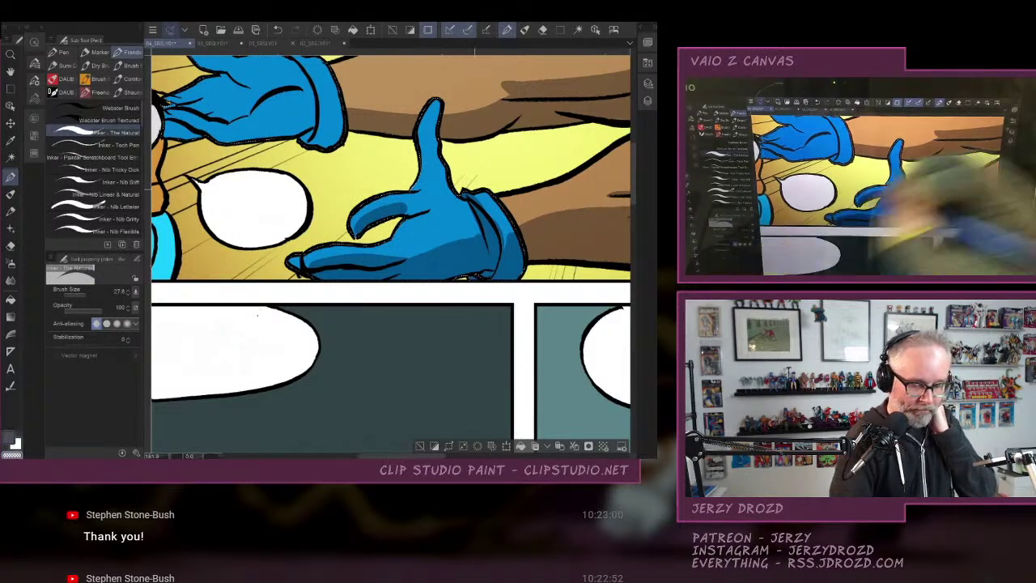
{"action": "left_click_drag", "start_coordinate": [478, 202], "coordinate": [467, 195]}
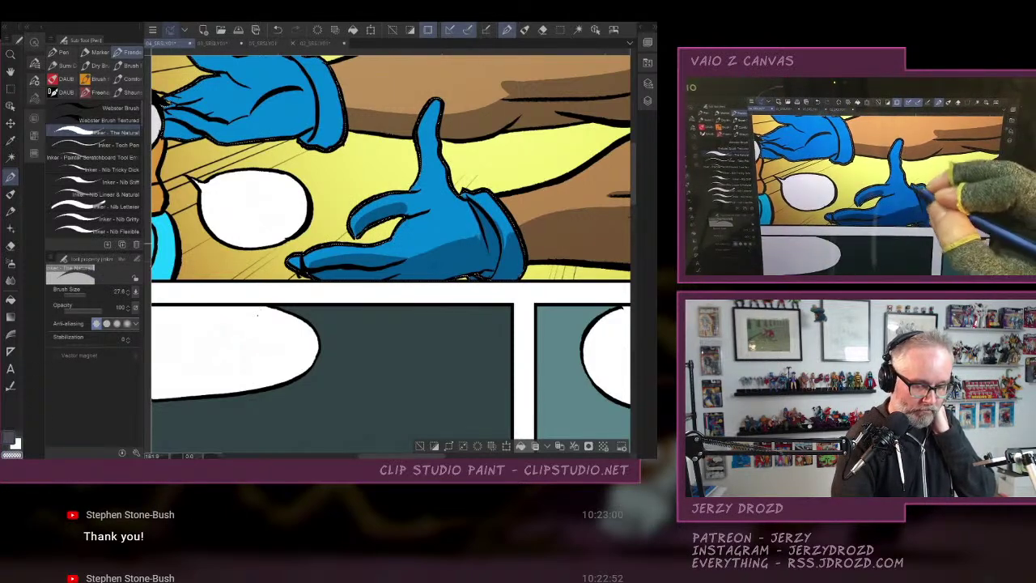
{"action": "left_click", "coordinate": [8, 437]}
Paint shadows on the underside, palm and cuff of the wrestler's upper glove, redoing the cuff stroke.
{"action": "left_click_drag", "start_coordinate": [308, 210], "coordinate": [425, 270]}
{"action": "mouse_move", "coordinate": [451, 179]}
{"action": "left_mouse_down"}
{"action": "mouse_move", "coordinate": [439, 202]}
{"action": "mouse_move", "coordinate": [356, 197]}
{"action": "mouse_move", "coordinate": [430, 181]}
{"action": "left_mouse_up"}
{"action": "left_click_drag", "start_coordinate": [350, 199], "coordinate": [289, 195]}
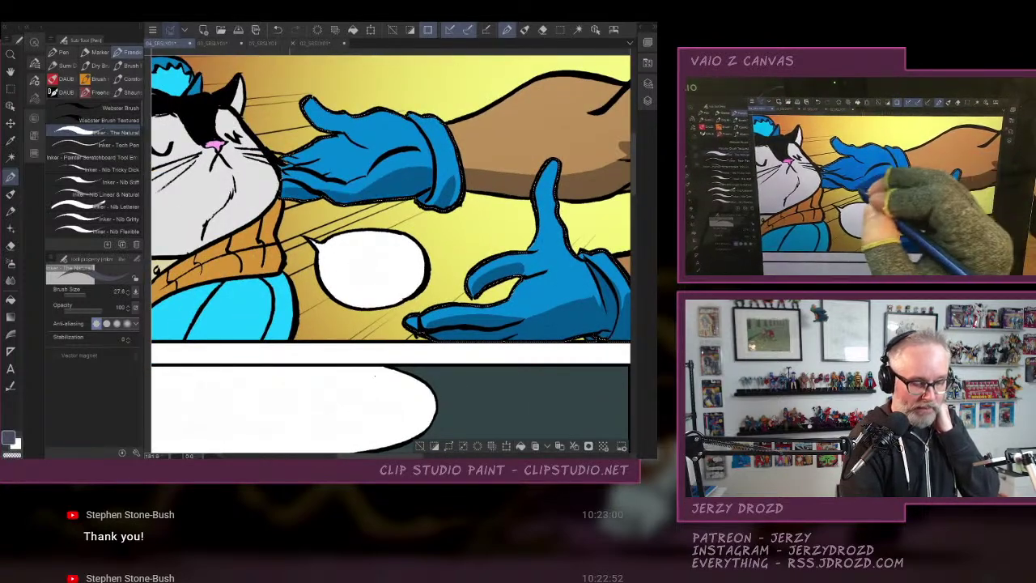
{"action": "left_click_drag", "start_coordinate": [364, 141], "coordinate": [343, 166]}
{"action": "mouse_move", "coordinate": [387, 144]}
{"action": "left_mouse_down"}
{"action": "mouse_move", "coordinate": [355, 154]}
{"action": "mouse_move", "coordinate": [364, 169]}
{"action": "mouse_move", "coordinate": [353, 173]}
{"action": "left_mouse_up"}
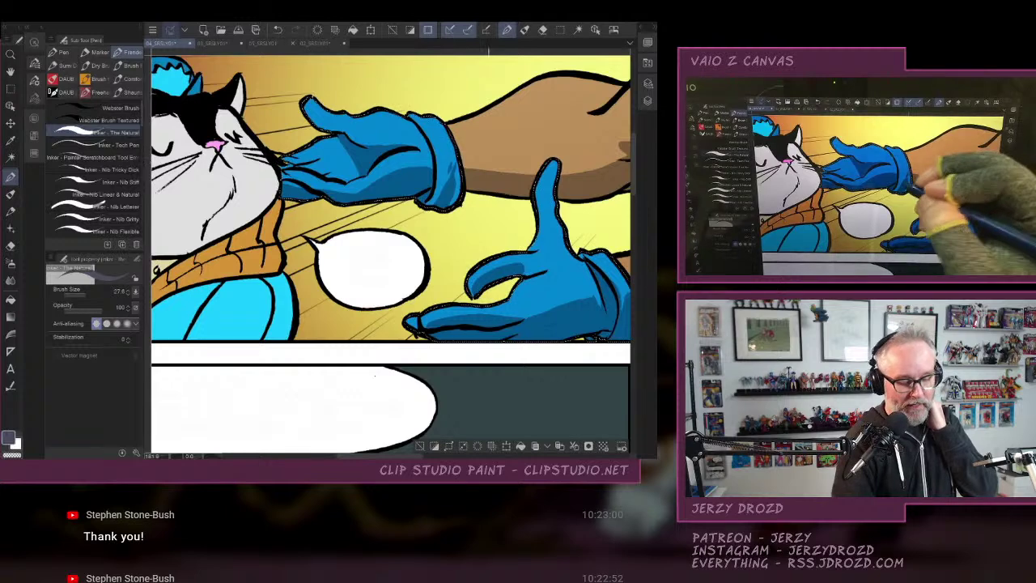
{"action": "left_click", "coordinate": [278, 30]}
{"action": "left_click_drag", "start_coordinate": [452, 162], "coordinate": [446, 184]}
{"action": "left_click", "coordinate": [16, 444]}
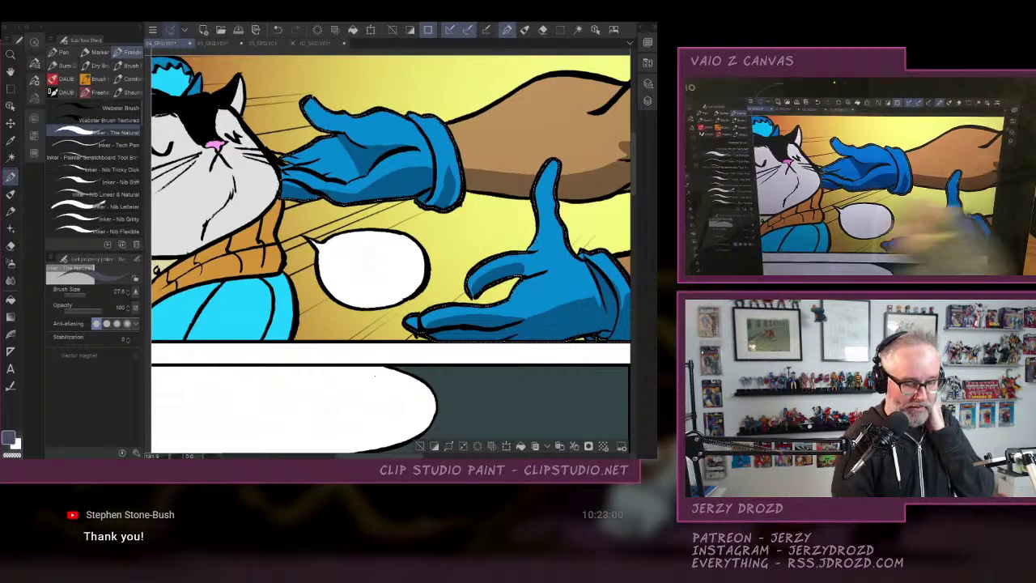
Clear the selection, hide the Shadows and Highlights layers, and sample the glove's blue with the Flats Copy layer active.
{"action": "scroll", "coordinate": [489, 254], "scroll_direction": "down", "scroll_amount": 5}
{"action": "scroll", "coordinate": [357, 241], "scroll_direction": "up", "scroll_amount": 6}
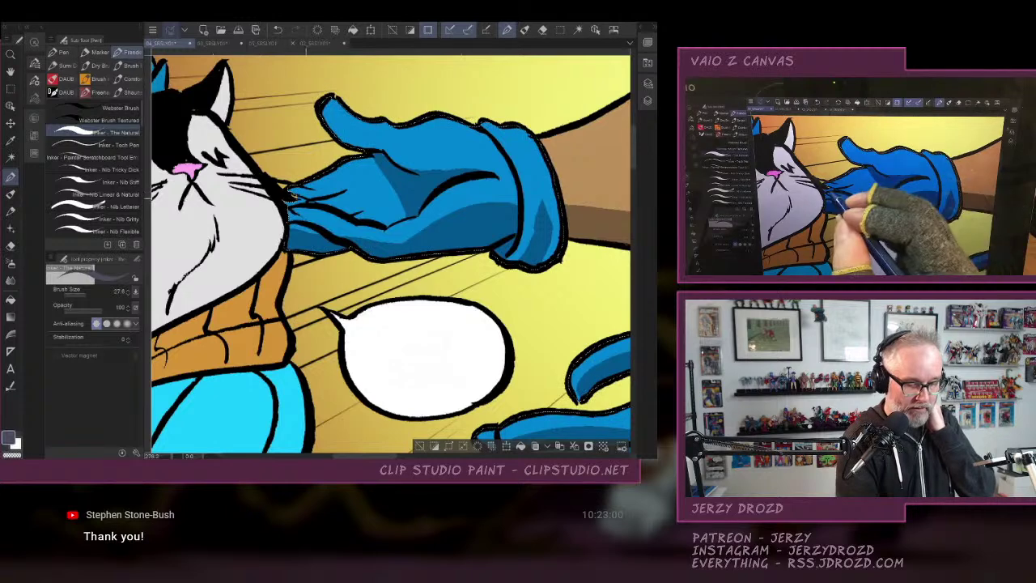
{"action": "left_click", "coordinate": [644, 26]}
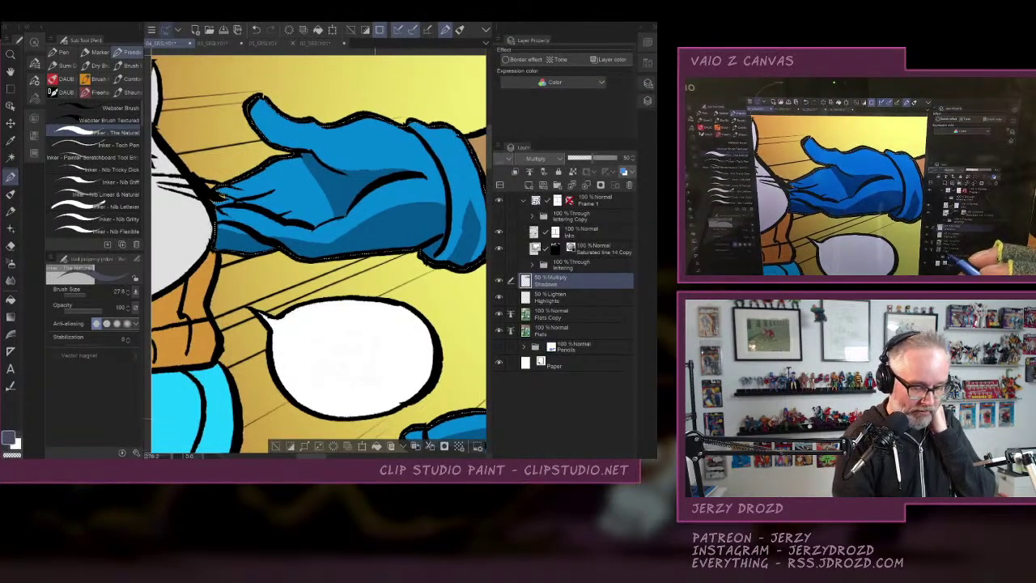
{"action": "left_click", "coordinate": [275, 446]}
{"action": "left_click", "coordinate": [499, 280]}
{"action": "left_click", "coordinate": [499, 297]}
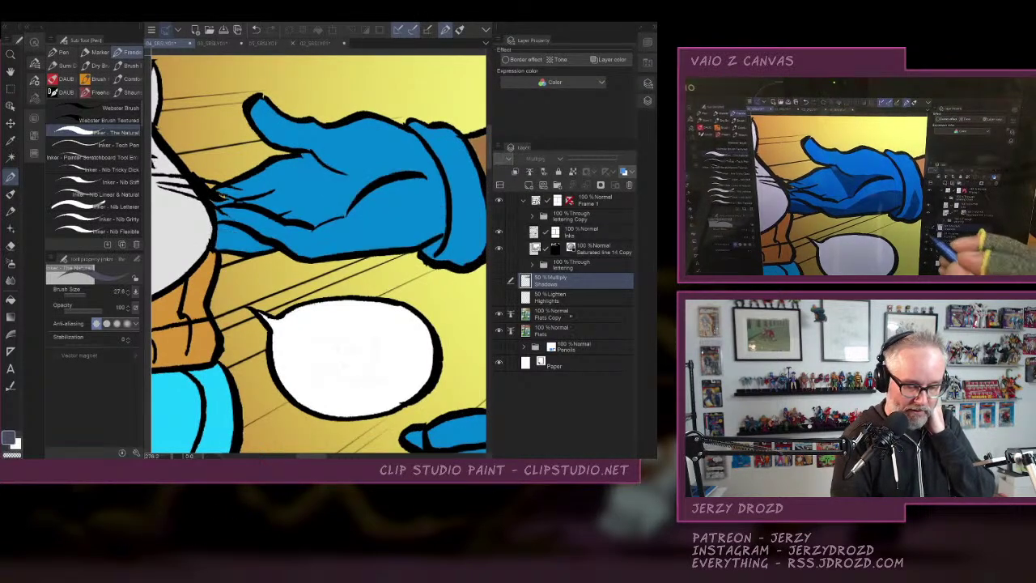
{"action": "left_click", "coordinate": [568, 315]}
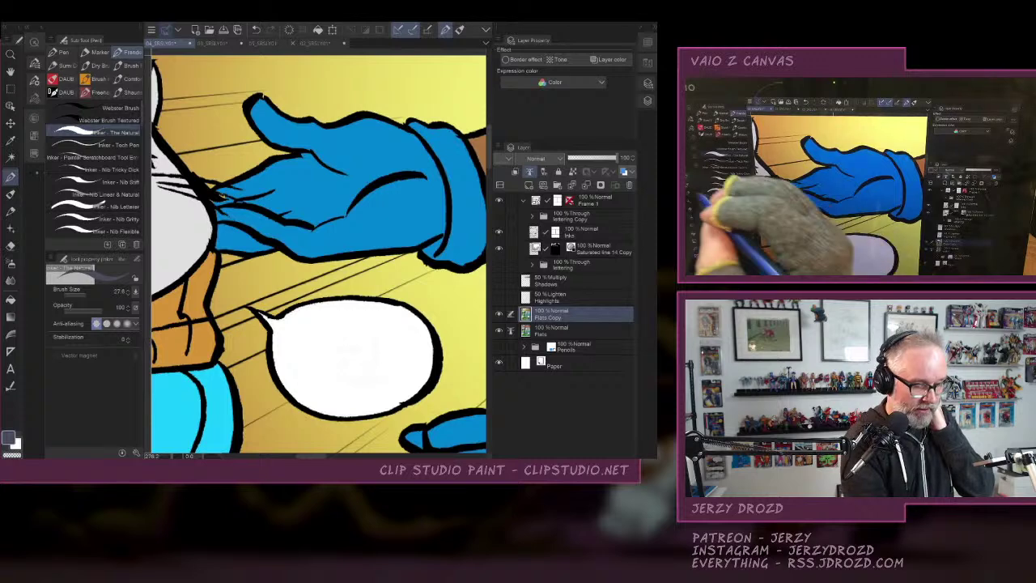
{"action": "left_click", "coordinate": [364, 157], "text": "alt"}
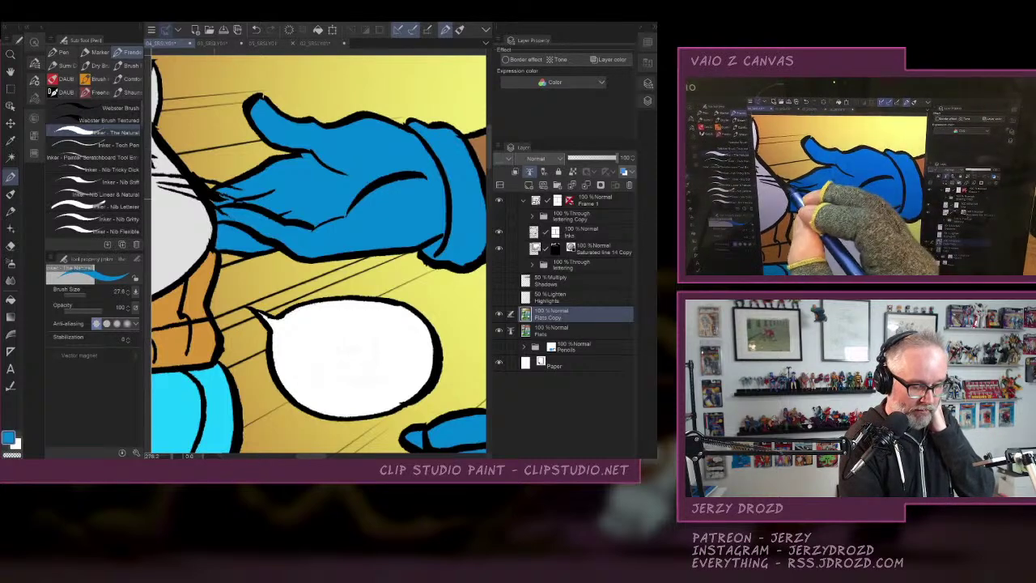
Hide Flats Copy to touch up the glove's blue fingertips on the Flats layer, and show the hidden layers again.
{"action": "left_click", "coordinate": [498, 314]}
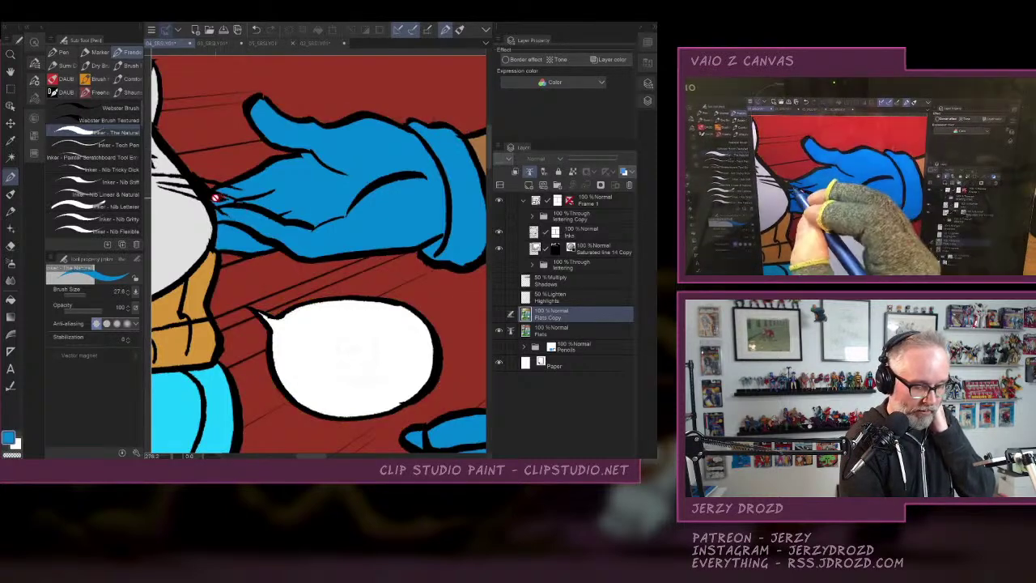
{"action": "left_click", "coordinate": [576, 330]}
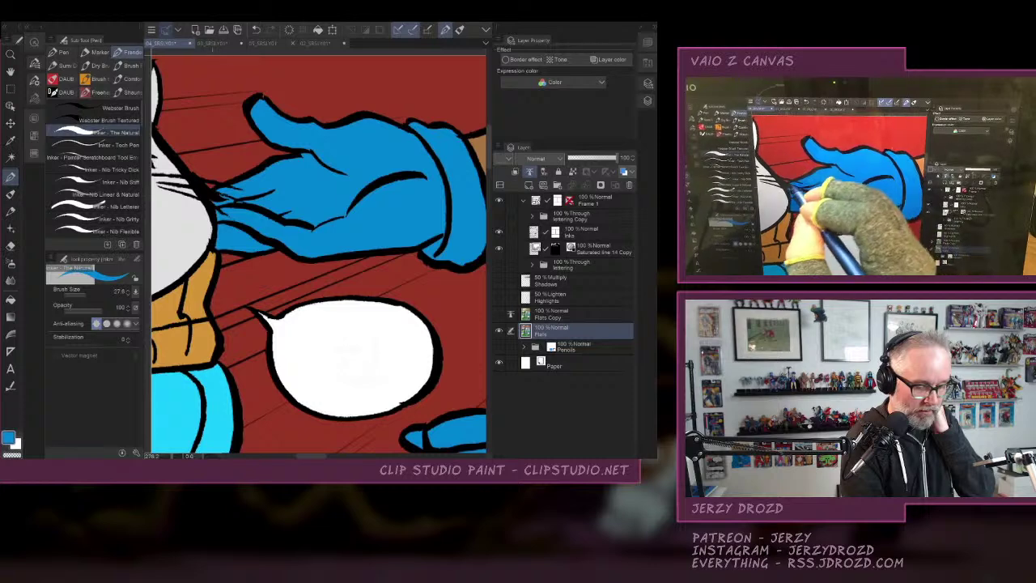
{"action": "left_click", "coordinate": [499, 314]}
{"action": "left_click", "coordinate": [499, 280]}
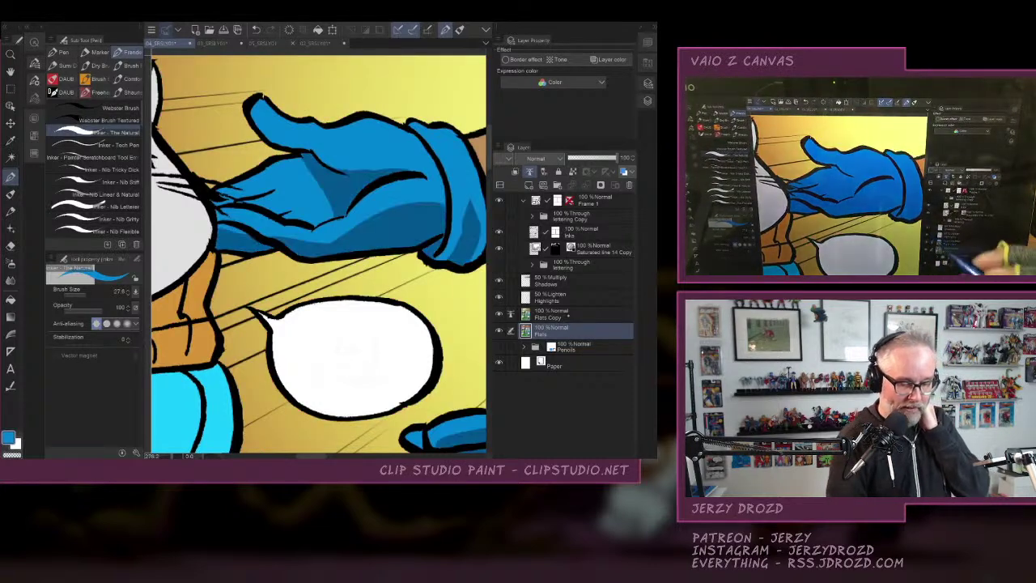
Auto-select the blue glove and mask areas from the Flats Copy layer and make the Highlights layer active.
{"action": "left_click", "coordinate": [577, 314]}
{"action": "key", "text": "w"}
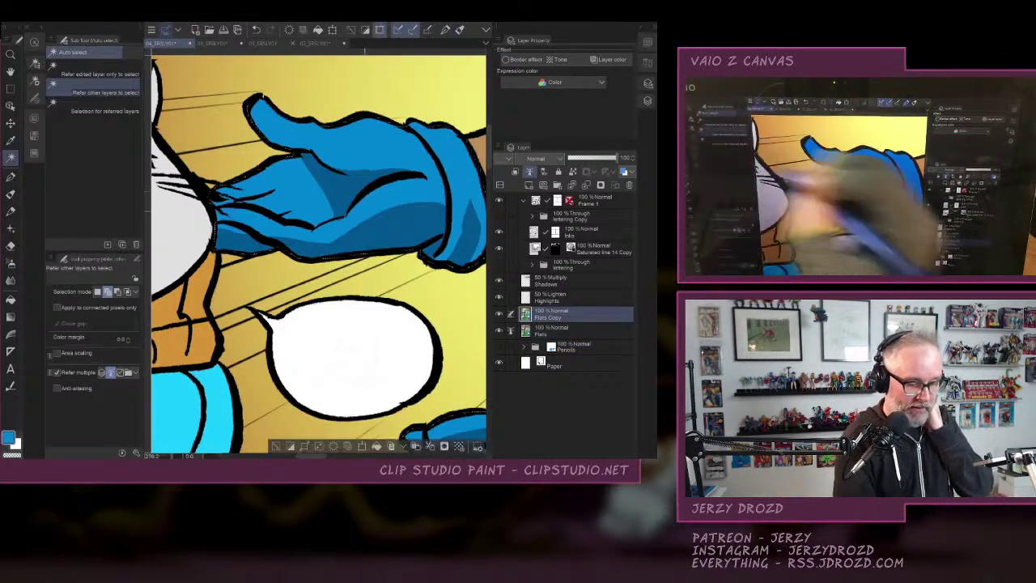
{"action": "left_click", "coordinate": [574, 283]}
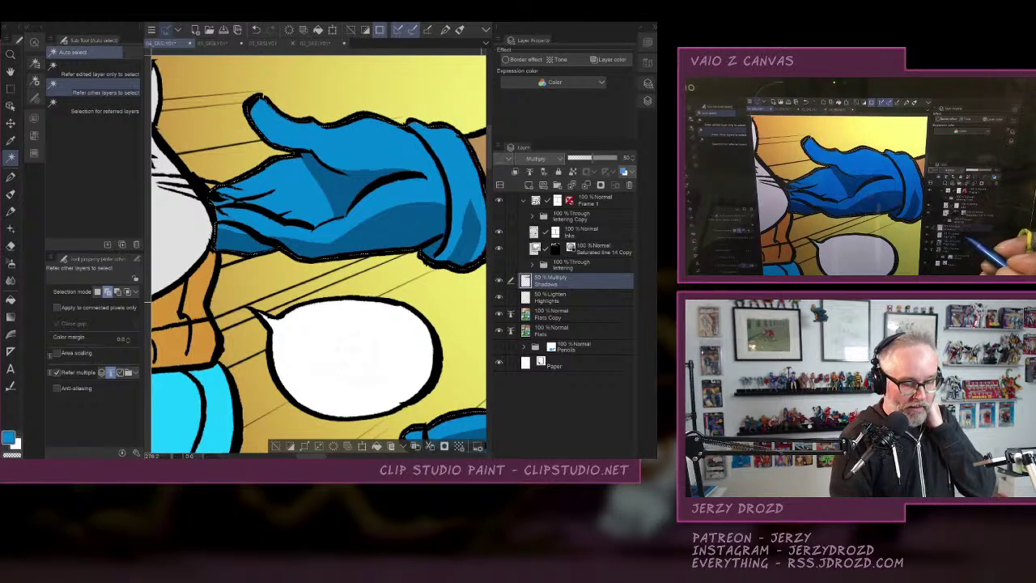
{"action": "left_click", "coordinate": [564, 301]}
Add gradient highlights in the Highlights palette colour to the selected blue mask and gloves, and clear the selection.
{"action": "scroll", "coordinate": [318, 252], "scroll_direction": "down", "scroll_amount": 5}
{"action": "left_click_drag", "start_coordinate": [364, 242], "coordinate": [211, 268]}
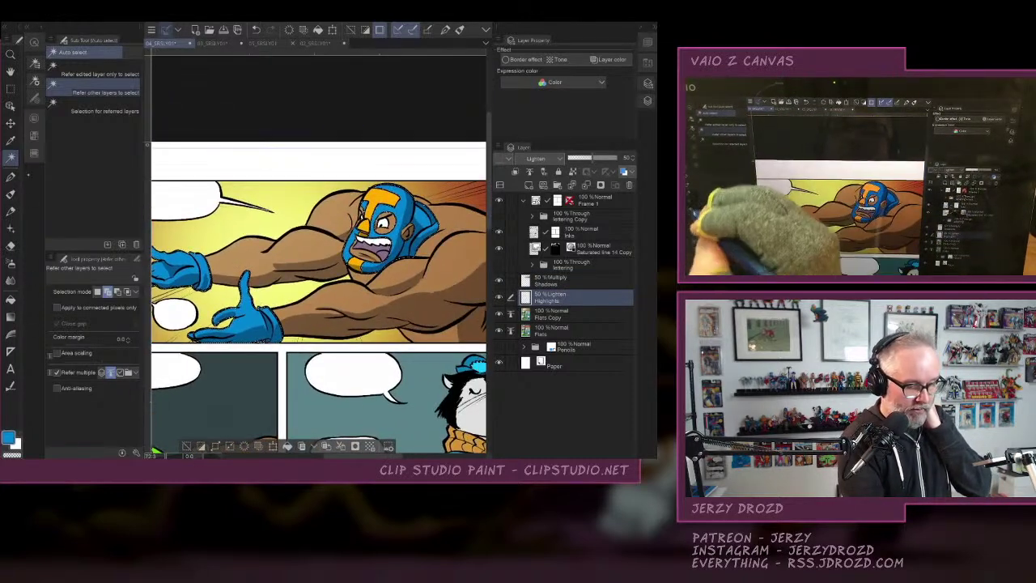
{"action": "left_click", "coordinate": [34, 135]}
{"action": "left_click", "coordinate": [75, 295]}
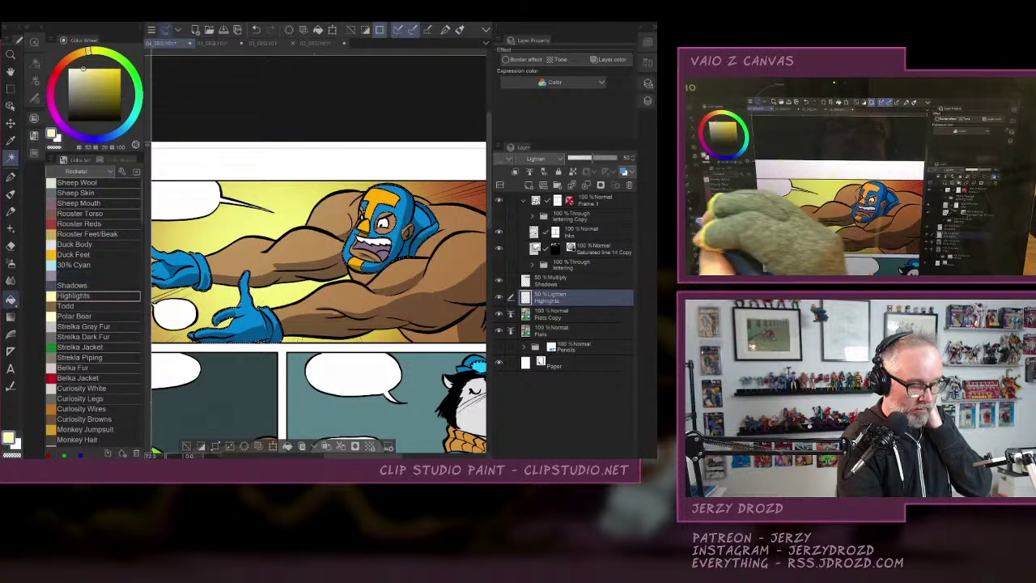
{"action": "left_click", "coordinate": [11, 317]}
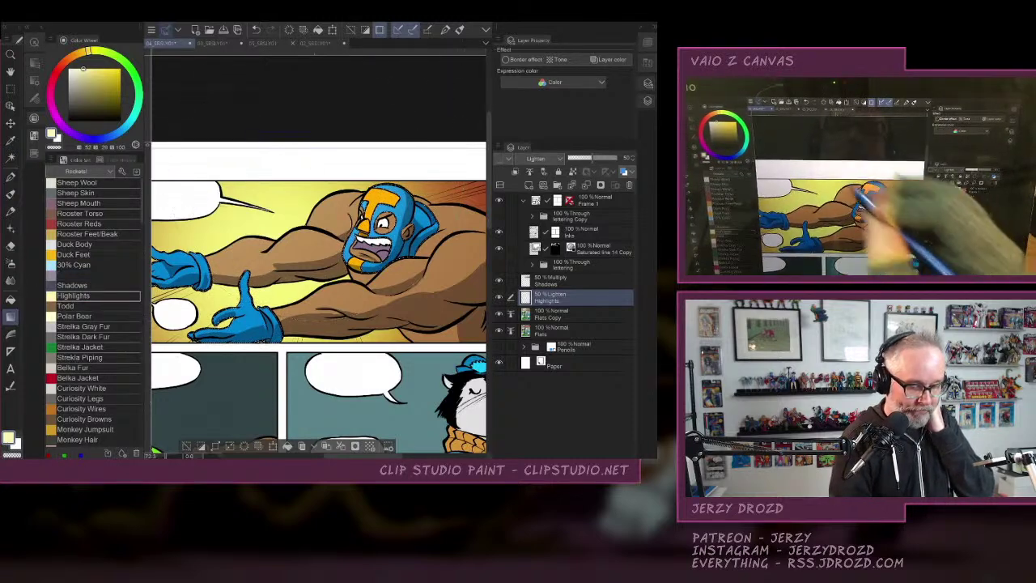
{"action": "left_click_drag", "start_coordinate": [315, 259], "coordinate": [386, 289]}
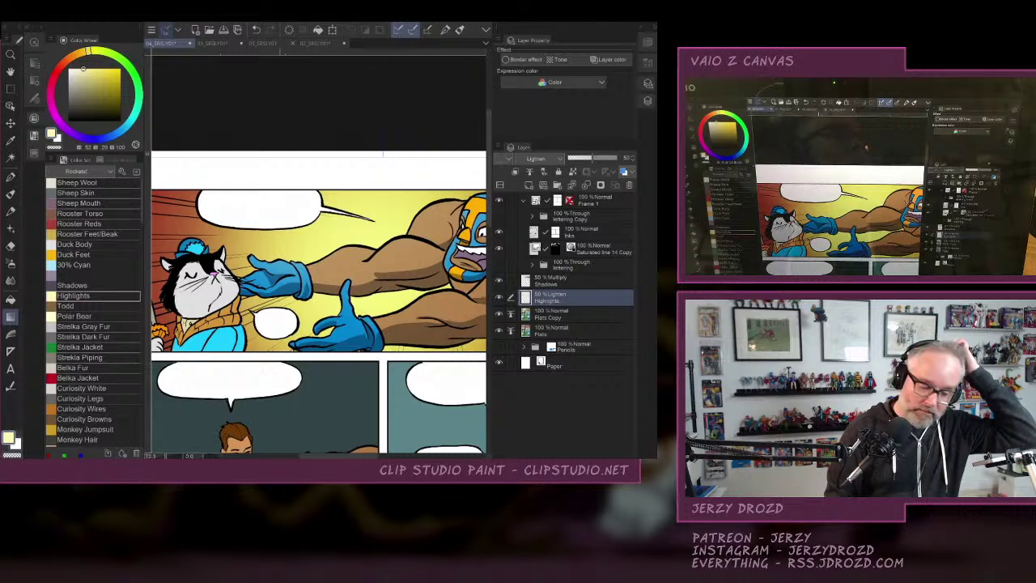
Auto-select the light fur of the cat's face in the first panel with the Highlights layer active.
{"action": "left_click_drag", "start_coordinate": [318, 308], "coordinate": [384, 291]}
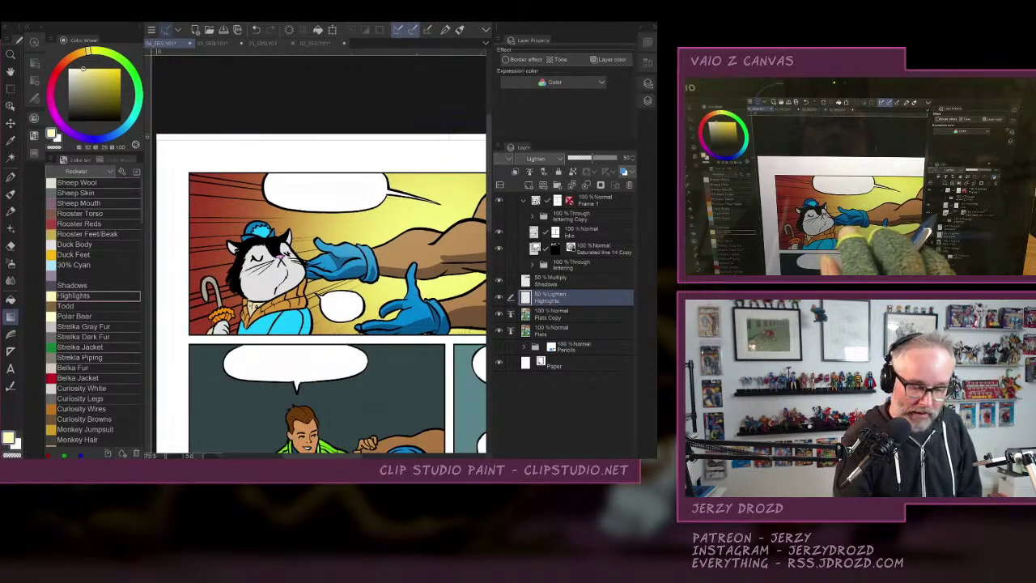
{"action": "left_click", "coordinate": [11, 157]}
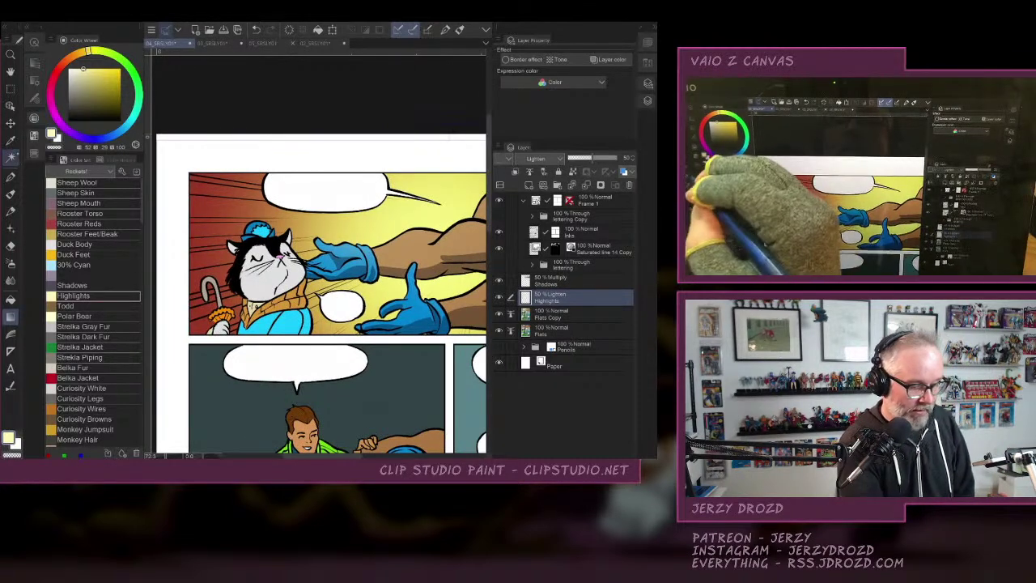
{"action": "scroll", "coordinate": [243, 275], "scroll_direction": "up", "scroll_amount": 5}
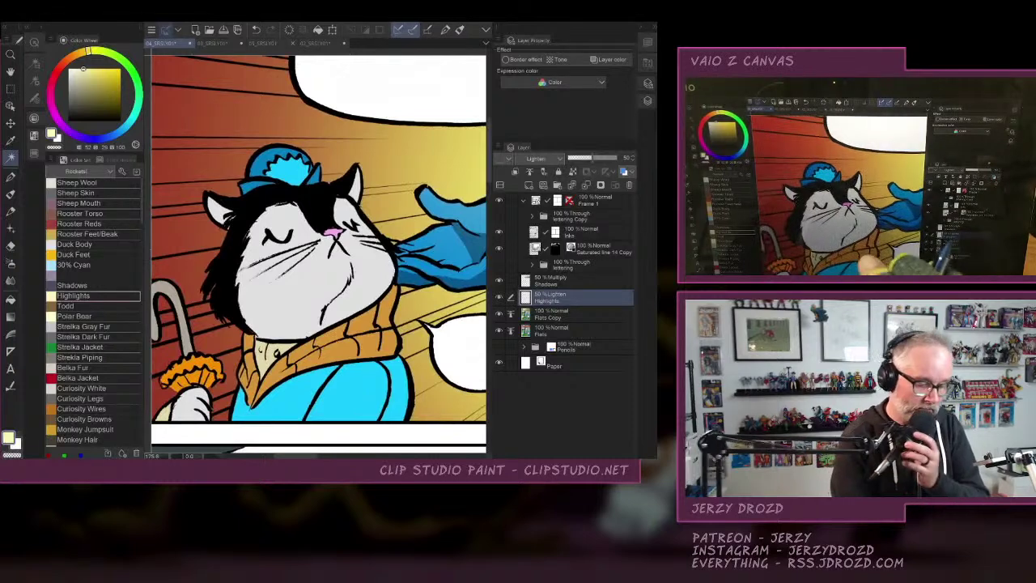
{"action": "left_click", "coordinate": [303, 250]}
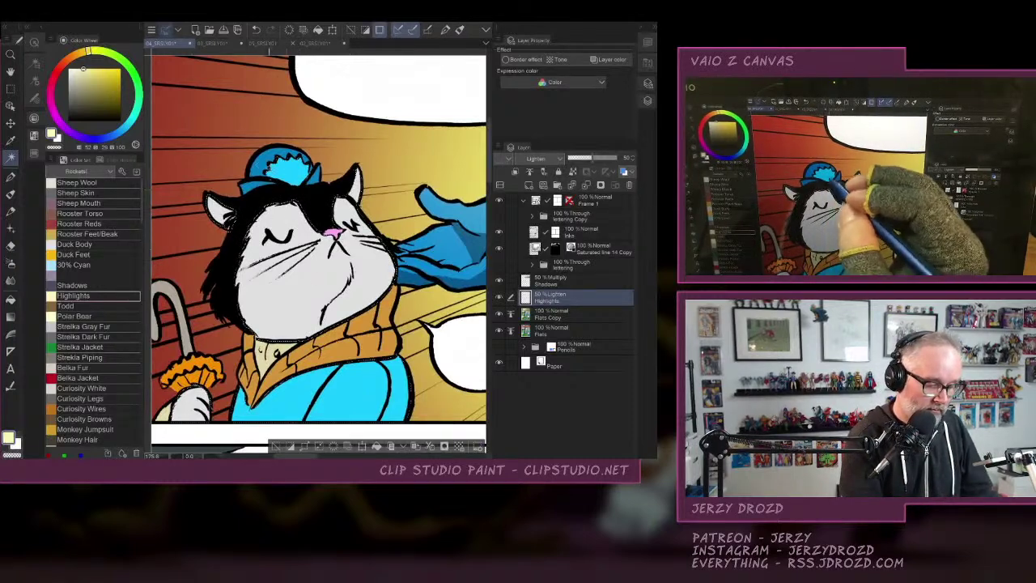
Add the cat's neck, gloved hand and parasol to the selection and apply a gradient highlight across the cat on the Highlights layer.
{"action": "left_click", "coordinate": [276, 350]}
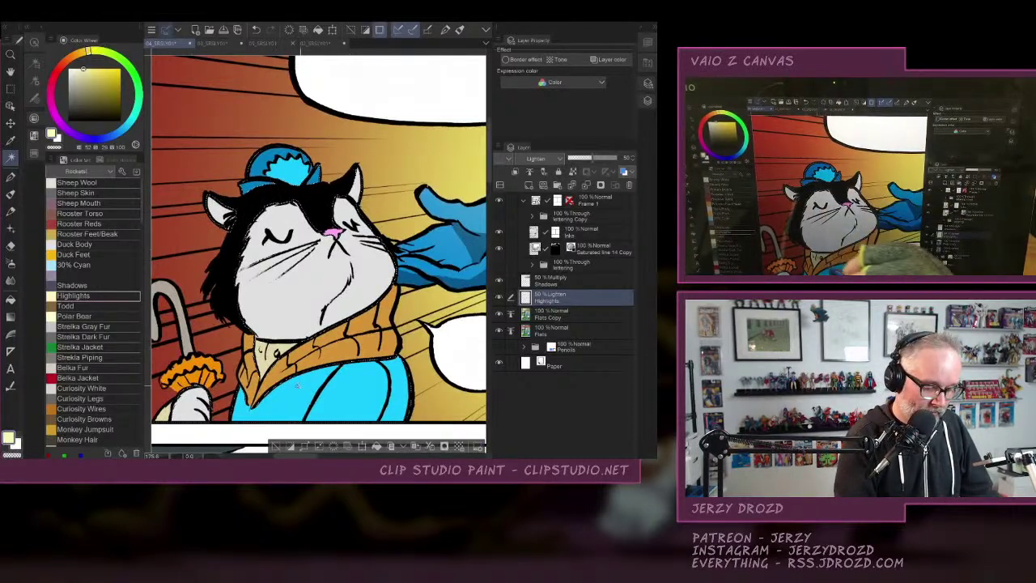
{"action": "left_click", "coordinate": [200, 392]}
{"action": "left_click", "coordinate": [190, 349]}
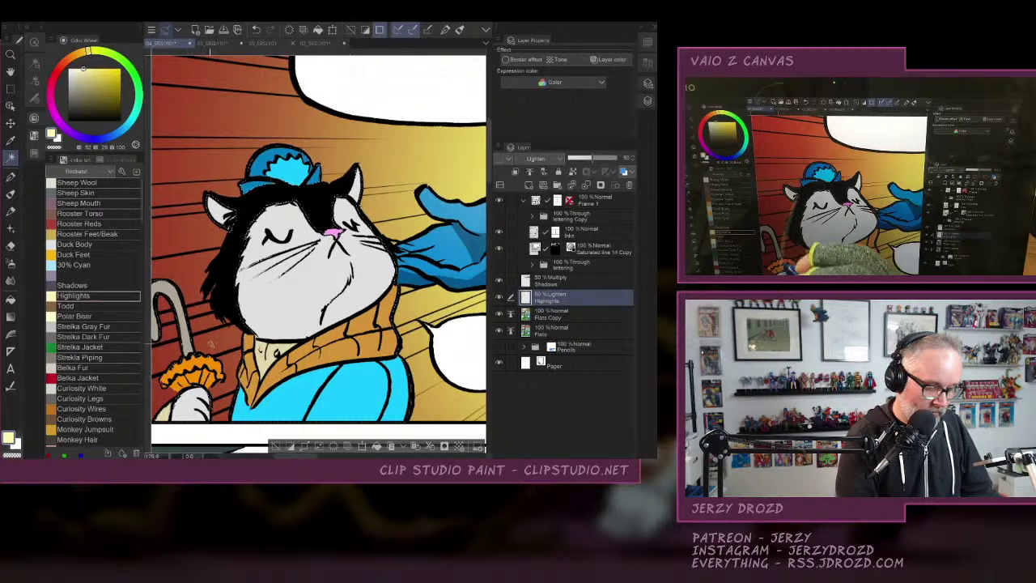
{"action": "scroll", "coordinate": [348, 291], "scroll_direction": "down", "scroll_amount": 2}
{"action": "left_click_drag", "start_coordinate": [361, 302], "coordinate": [299, 260]}
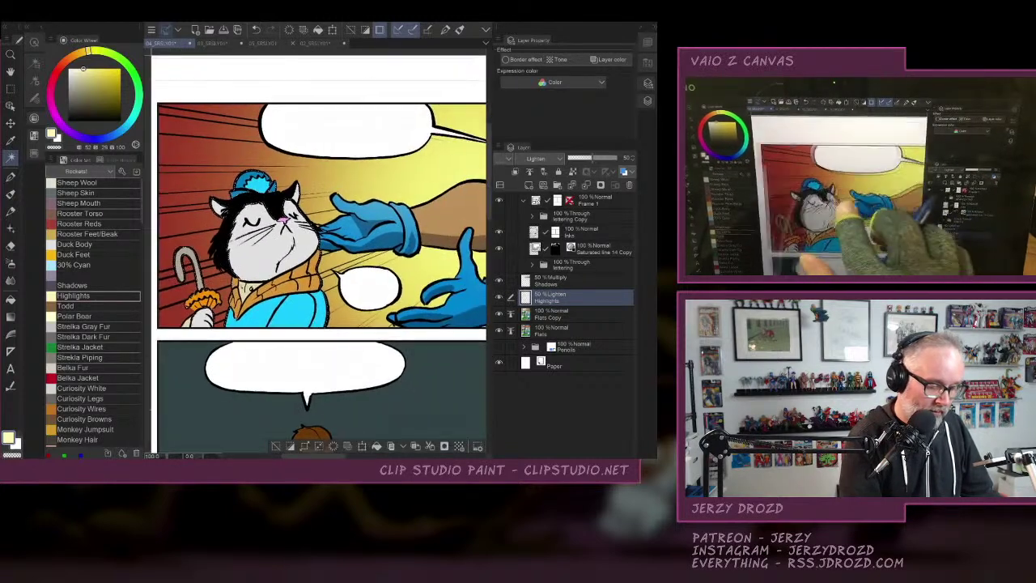
{"action": "left_click", "coordinate": [11, 316]}
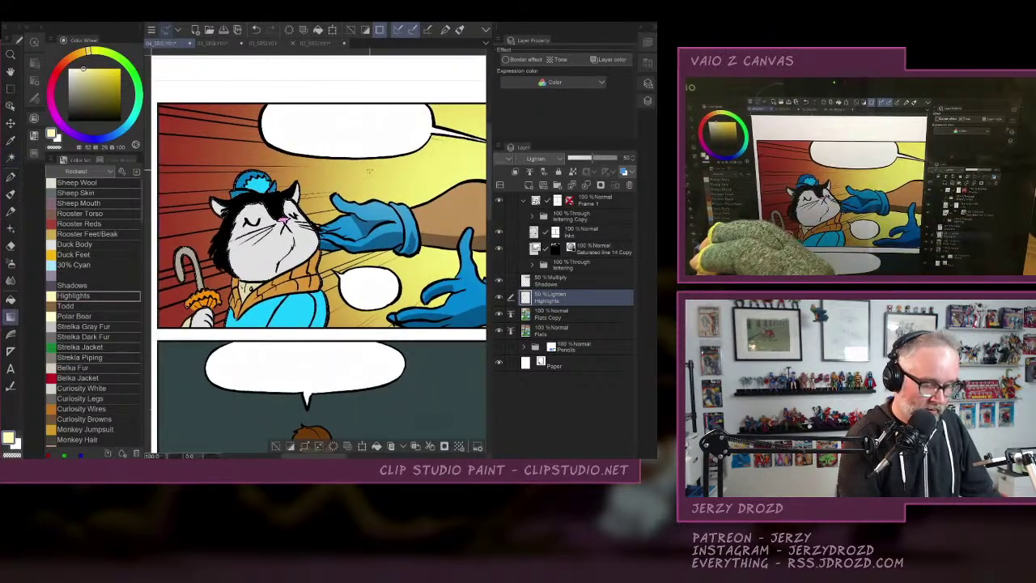
{"action": "left_click_drag", "start_coordinate": [348, 293], "coordinate": [317, 293]}
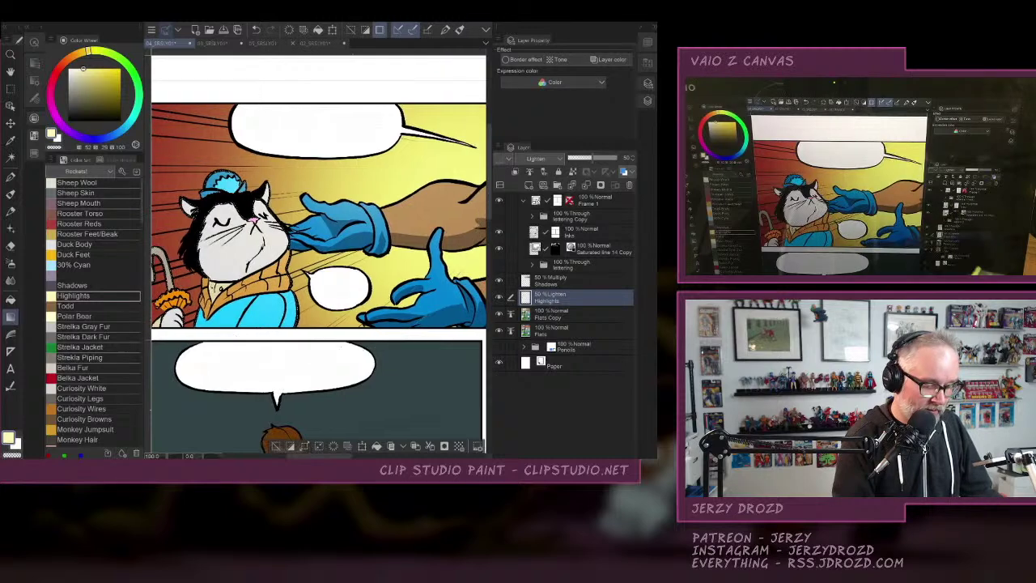
Make the Shadows layer active with the Shadows palette colour and the Pen tool, and hide the palettes to enlarge the canvas around the cat.
{"action": "left_click", "coordinate": [565, 281]}
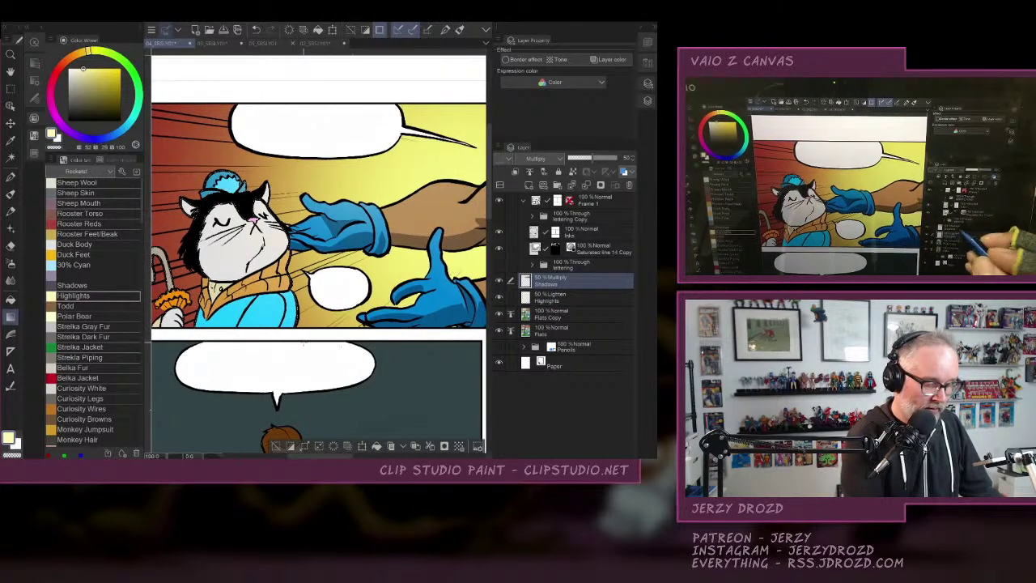
{"action": "left_click", "coordinate": [88, 285]}
{"action": "left_click", "coordinate": [11, 176]}
{"action": "left_click_drag", "start_coordinate": [267, 268], "coordinate": [389, 262]}
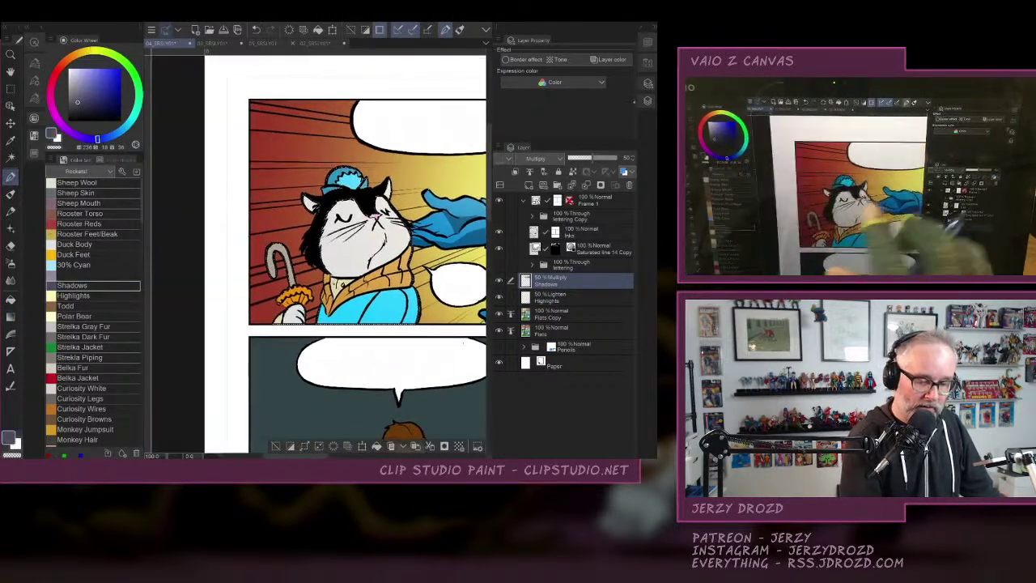
{"action": "left_click", "coordinate": [500, 27]}
{"action": "left_click", "coordinate": [50, 27]}
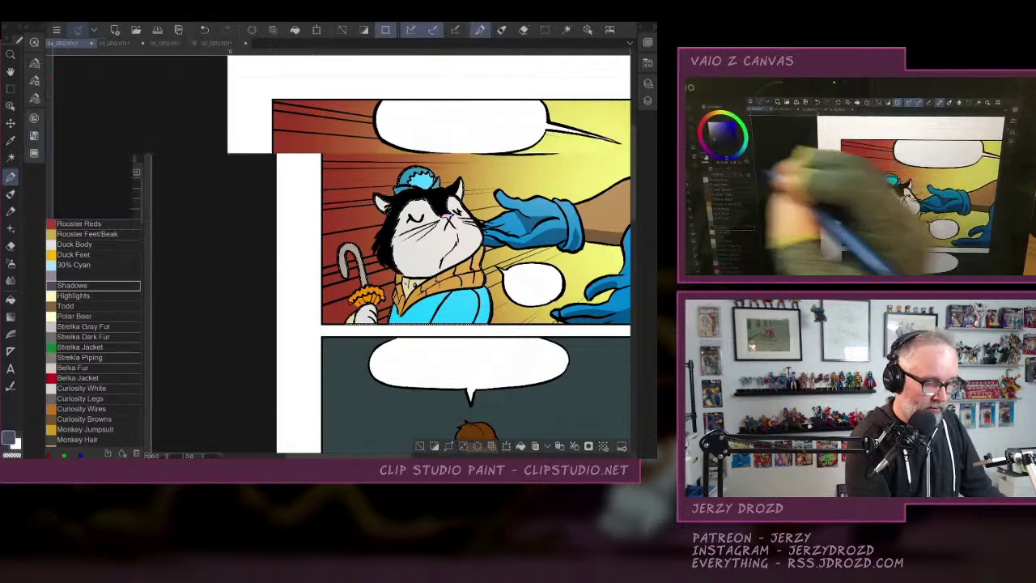
{"action": "scroll", "coordinate": [398, 286], "scroll_direction": "up", "scroll_amount": 3}
{"action": "scroll", "coordinate": [423, 275], "scroll_direction": "up", "scroll_amount": 1}
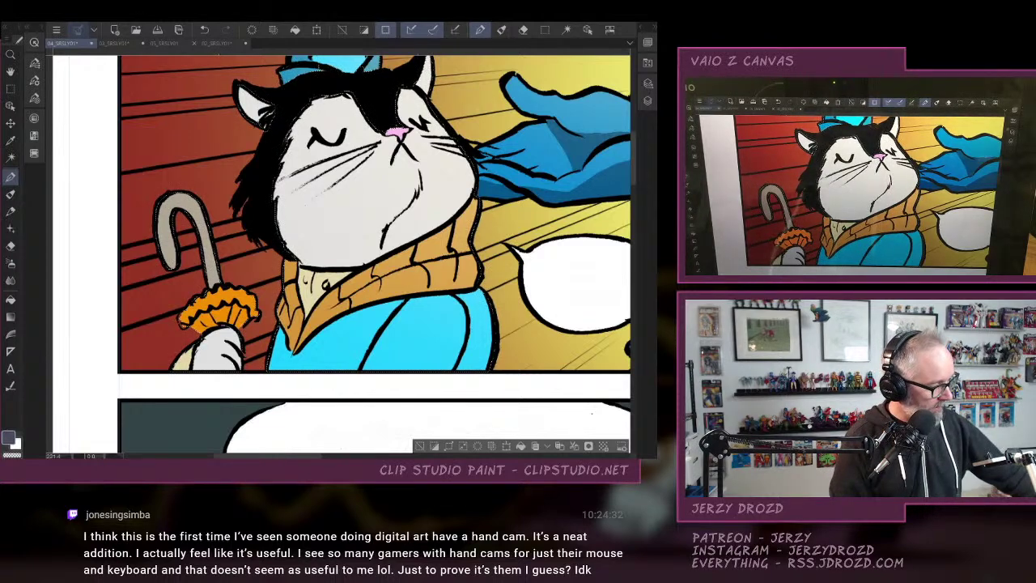
{"action": "key", "text": "Tab"}
{"action": "key", "text": "Tab"}
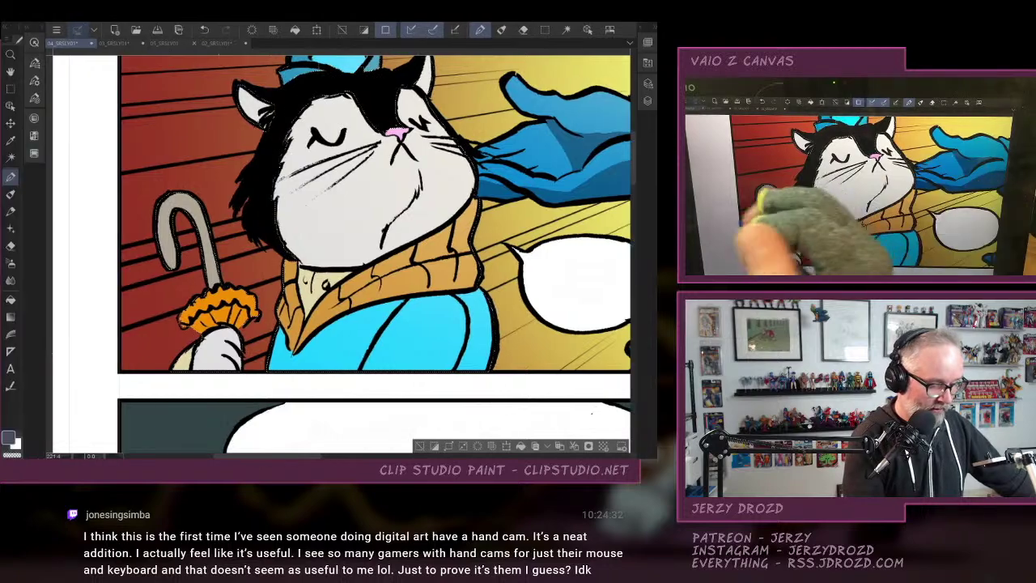
{"action": "key", "text": "Tab"}
{"action": "scroll", "coordinate": [340, 251], "scroll_direction": "up", "scroll_amount": 1}
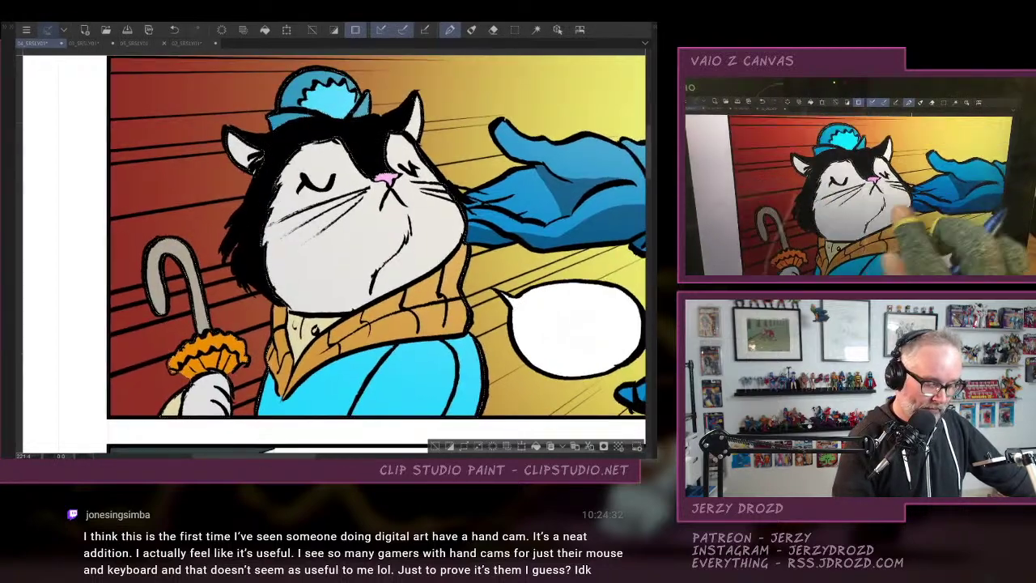
{"action": "left_click_drag", "start_coordinate": [264, 84], "coordinate": [283, 102]}
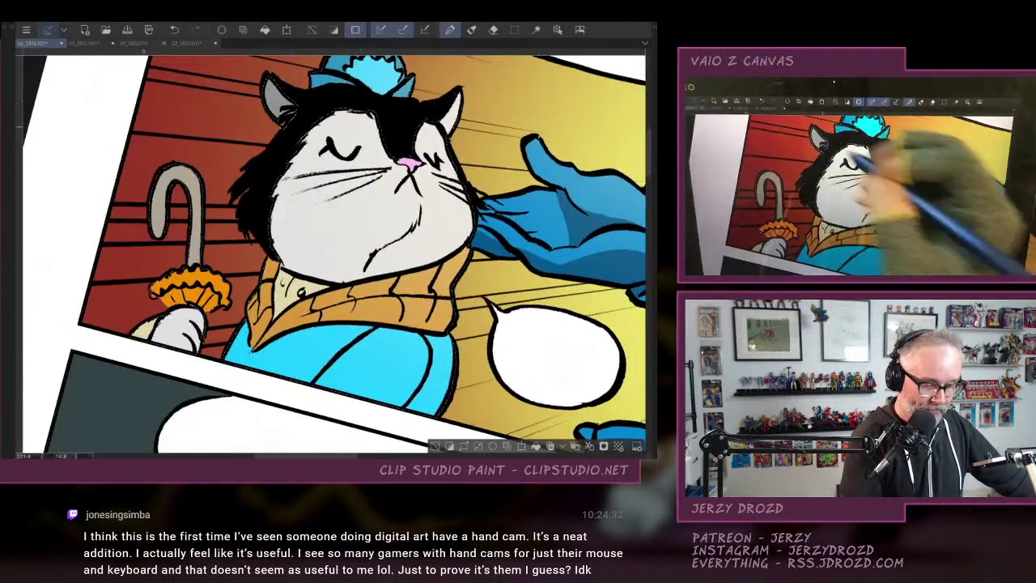
{"action": "left_click_drag", "start_coordinate": [290, 161], "coordinate": [341, 111]}
{"action": "left_click", "coordinate": [174, 30]}
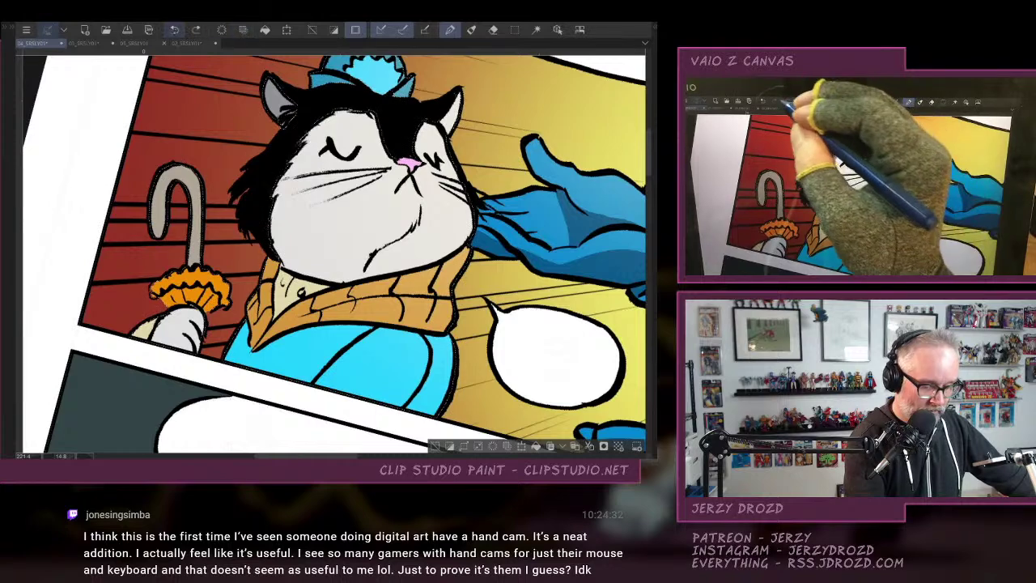
{"action": "left_click", "coordinate": [174, 29]}
Paint a shadow under the cat's chin and cheek in the first panel, with jagged fur strokes along its upper edge.
{"action": "left_click_drag", "start_coordinate": [554, 292], "coordinate": [489, 284]}
{"action": "left_click_drag", "start_coordinate": [304, 265], "coordinate": [358, 212]}
{"action": "mouse_move", "coordinate": [310, 265]}
{"action": "left_mouse_down"}
{"action": "mouse_move", "coordinate": [392, 235]}
{"action": "mouse_move", "coordinate": [372, 225]}
{"action": "mouse_move", "coordinate": [400, 231]}
{"action": "mouse_move", "coordinate": [397, 223]}
{"action": "left_mouse_up"}
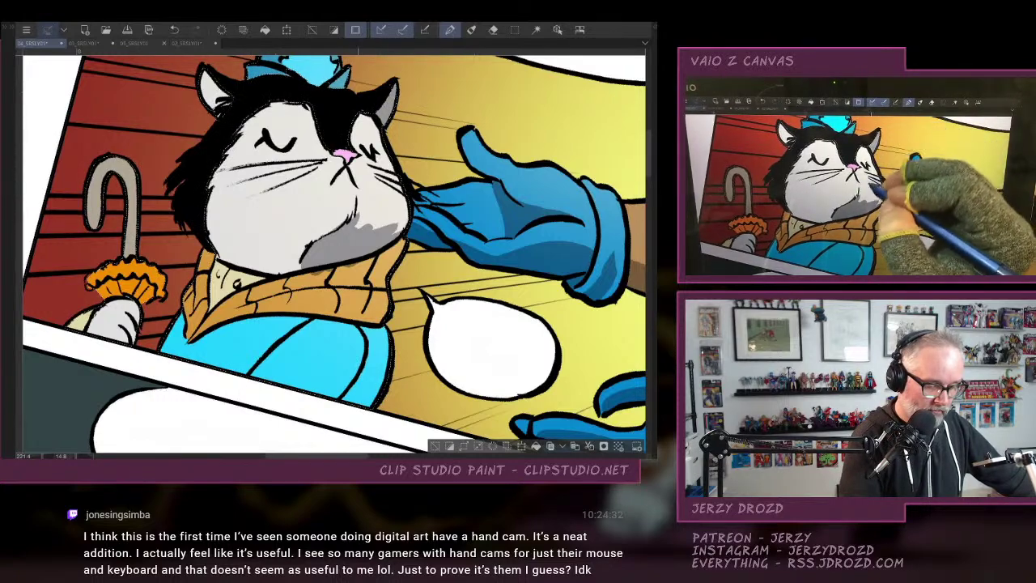
{"action": "left_click_drag", "start_coordinate": [356, 228], "coordinate": [385, 213]}
{"action": "left_click_drag", "start_coordinate": [379, 227], "coordinate": [395, 221]}
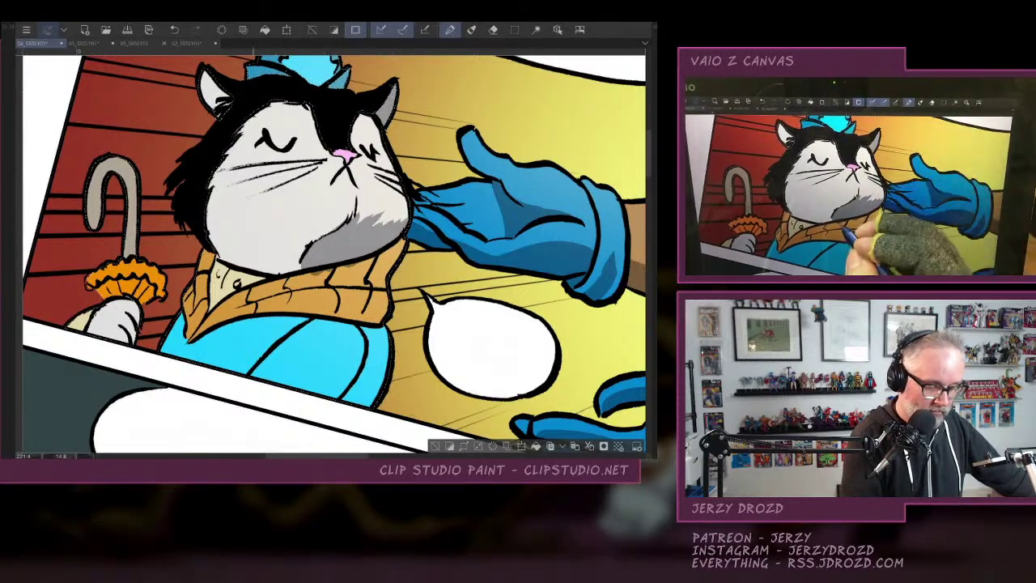
Paint shadows beneath the cat's chin on the orange sweater collar, along the collar's lower folds and on the shirt at the neck.
{"action": "mouse_move", "coordinate": [237, 304]}
{"action": "left_mouse_down"}
{"action": "mouse_move", "coordinate": [377, 272]}
{"action": "mouse_move", "coordinate": [398, 254]}
{"action": "left_mouse_up"}
{"action": "mouse_move", "coordinate": [340, 269]}
{"action": "left_mouse_down"}
{"action": "mouse_move", "coordinate": [404, 246]}
{"action": "mouse_move", "coordinate": [387, 277]}
{"action": "left_mouse_up"}
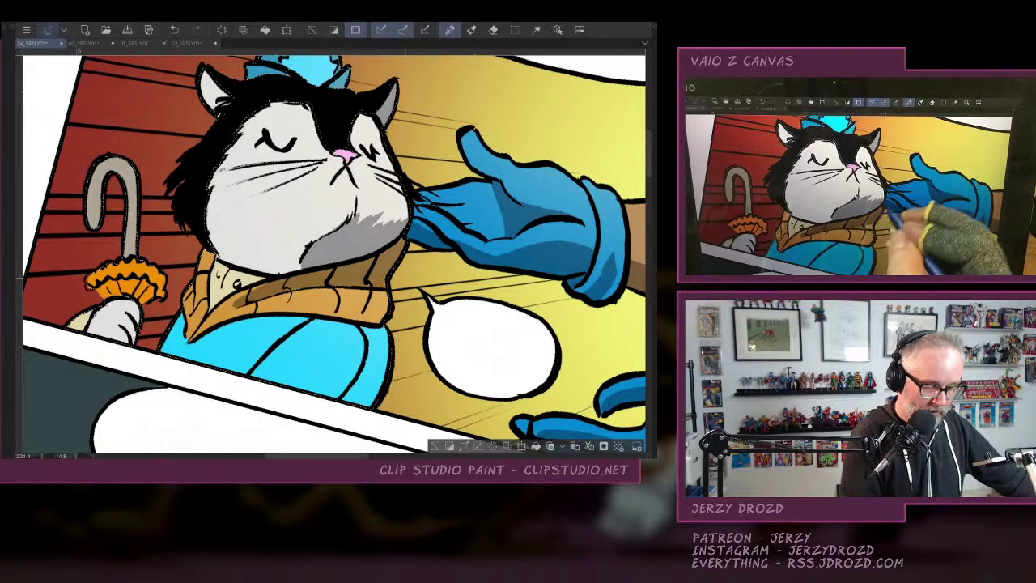
{"action": "left_click_drag", "start_coordinate": [207, 325], "coordinate": [384, 307]}
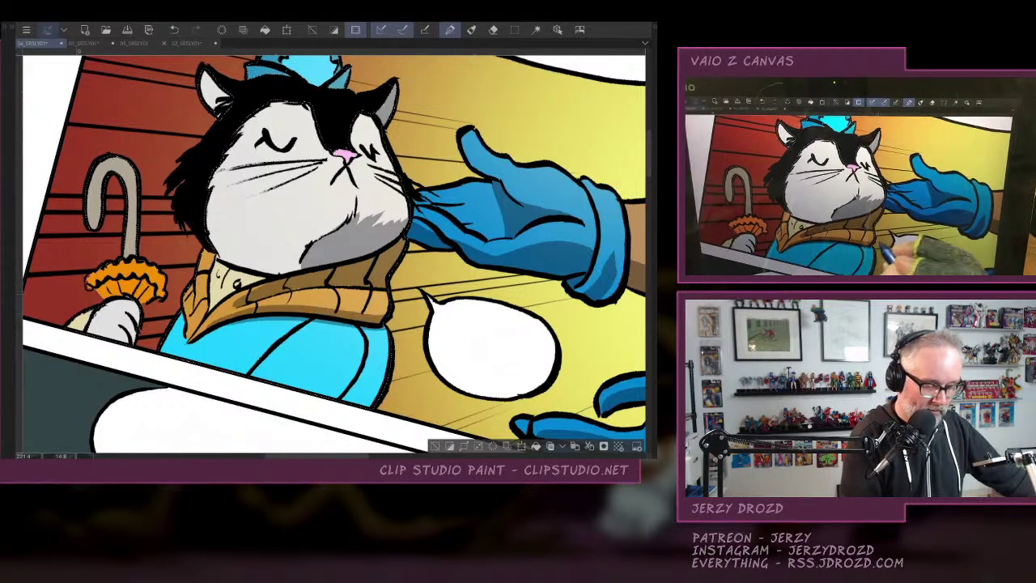
{"action": "left_click_drag", "start_coordinate": [215, 290], "coordinate": [231, 280]}
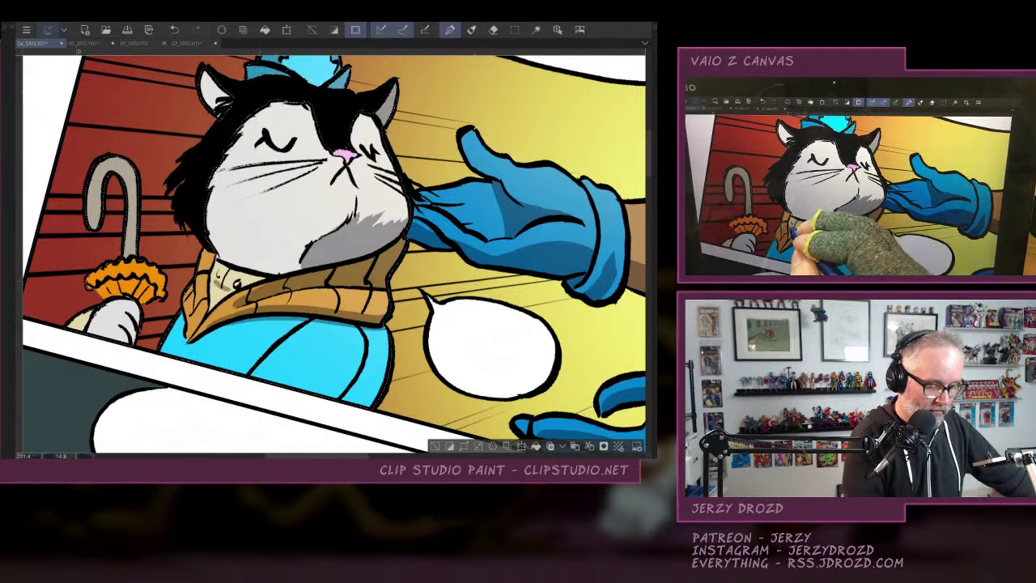
Paint shadows on the cat's gloved hand, the parasol's frill and curved handle, and the blue hat.
{"action": "mouse_move", "coordinate": [132, 296]}
{"action": "left_mouse_down"}
{"action": "mouse_move", "coordinate": [152, 280]}
{"action": "mouse_move", "coordinate": [115, 340]}
{"action": "left_mouse_up"}
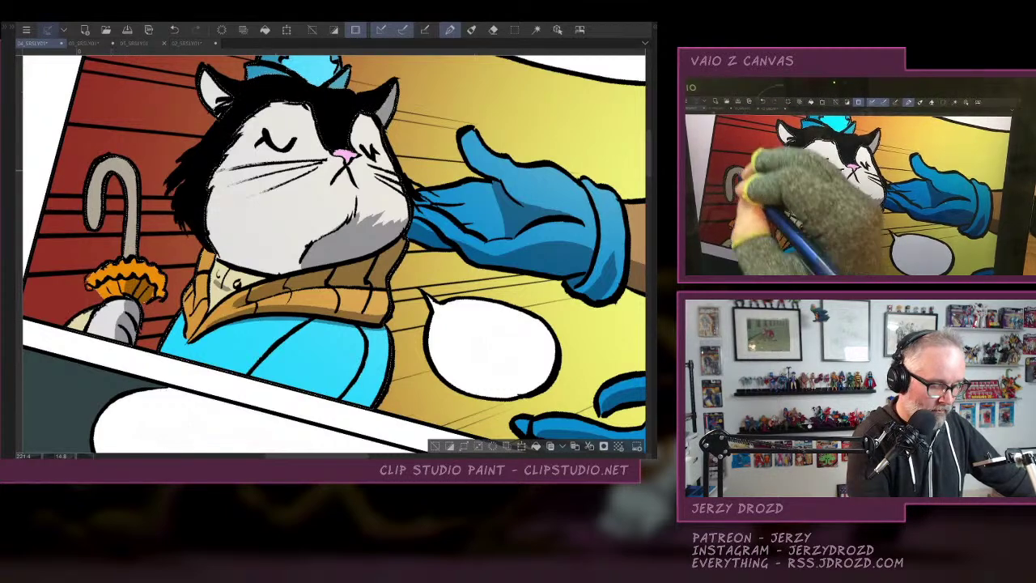
{"action": "mouse_move", "coordinate": [130, 166]}
{"action": "left_mouse_down"}
{"action": "mouse_move", "coordinate": [115, 201]}
{"action": "mouse_move", "coordinate": [130, 218]}
{"action": "left_mouse_up"}
{"action": "left_click", "coordinate": [174, 29]}
{"action": "left_click_drag", "start_coordinate": [308, 202], "coordinate": [343, 271]}
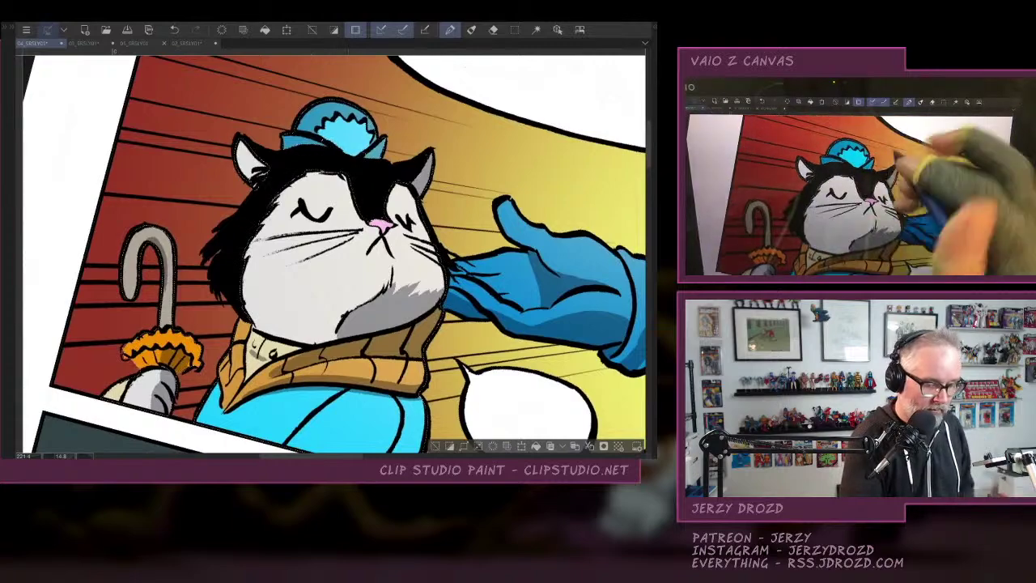
{"action": "mouse_move", "coordinate": [363, 156]}
{"action": "left_mouse_down"}
{"action": "mouse_move", "coordinate": [384, 142]}
{"action": "mouse_move", "coordinate": [360, 147]}
{"action": "left_mouse_up"}
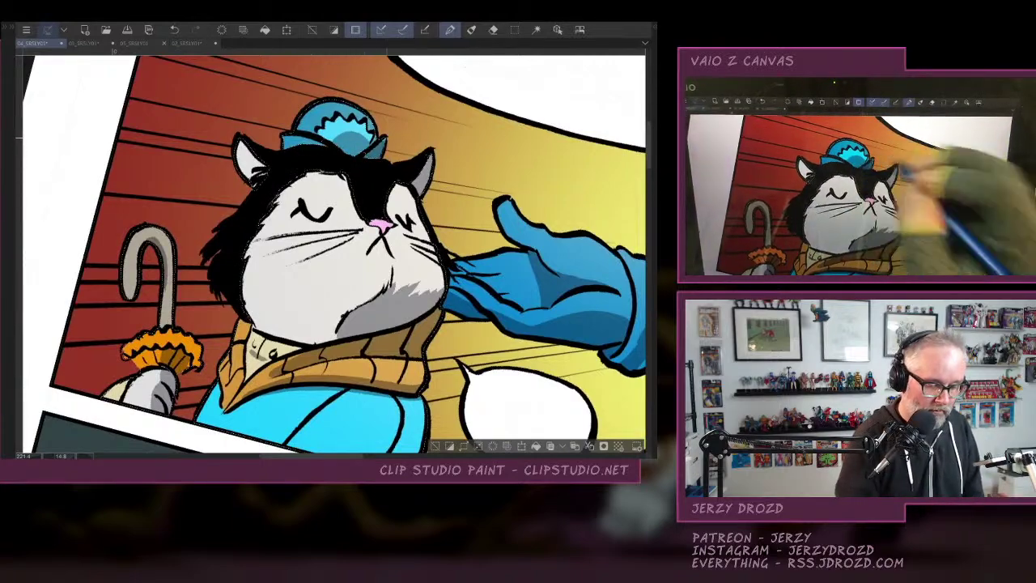
Paint a shadow down the back edge of the cat's light blue coat.
{"action": "left_click_drag", "start_coordinate": [518, 340], "coordinate": [527, 237]}
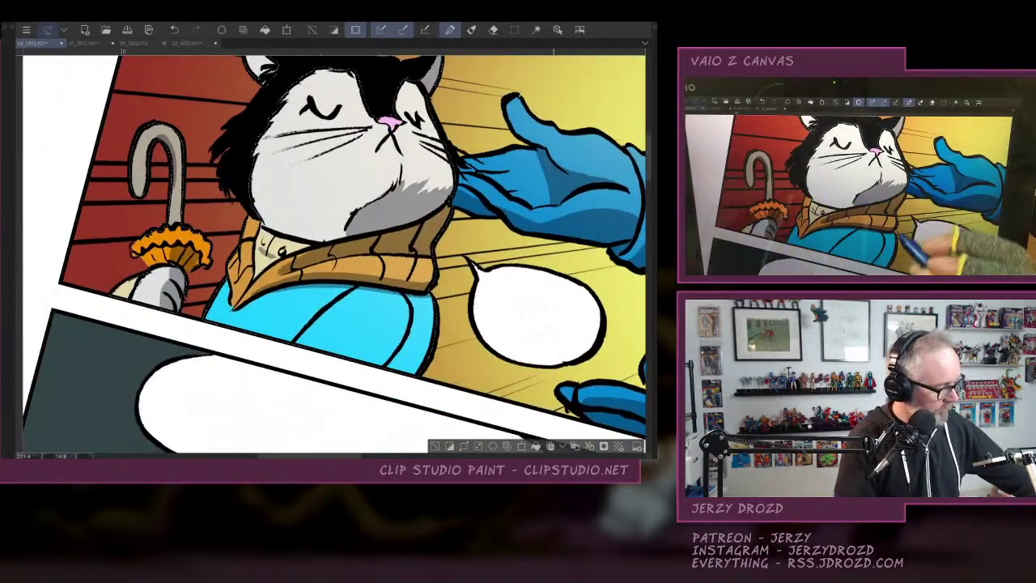
{"action": "key", "text": "Tab"}
{"action": "key", "text": "Tab"}
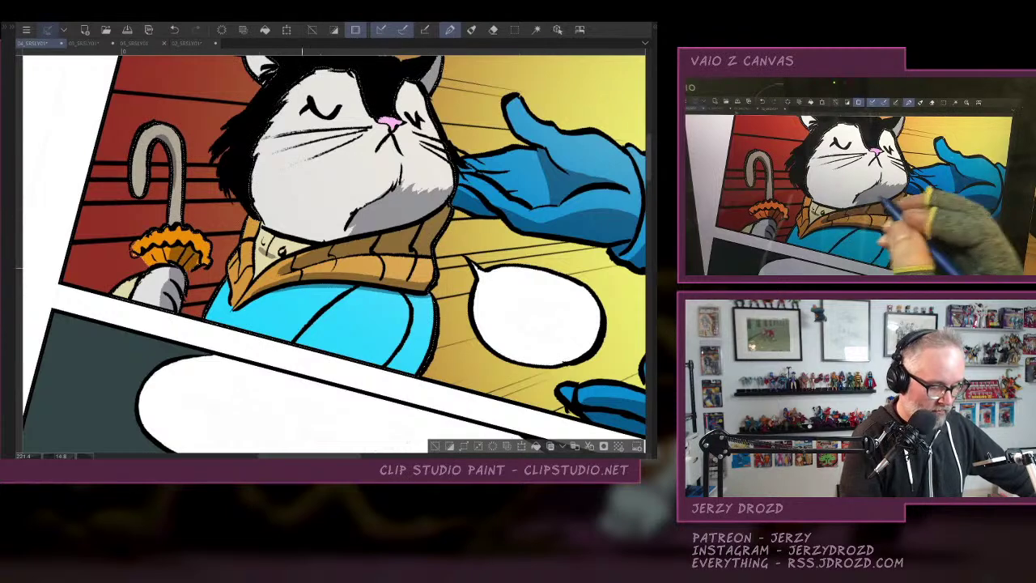
{"action": "key", "text": "Tab"}
{"action": "key", "text": "Tab"}
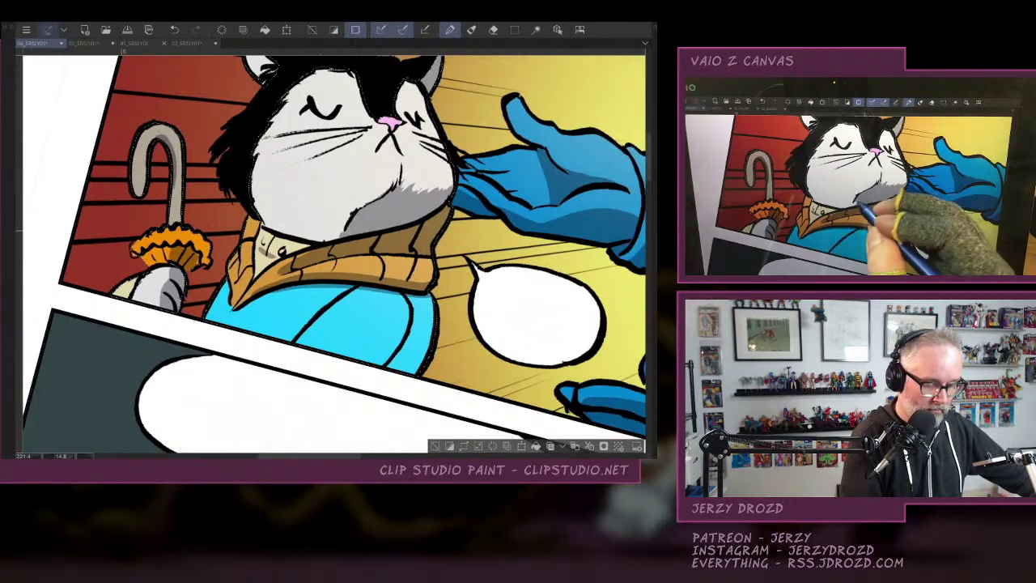
{"action": "left_click_drag", "start_coordinate": [502, 283], "coordinate": [564, 171]}
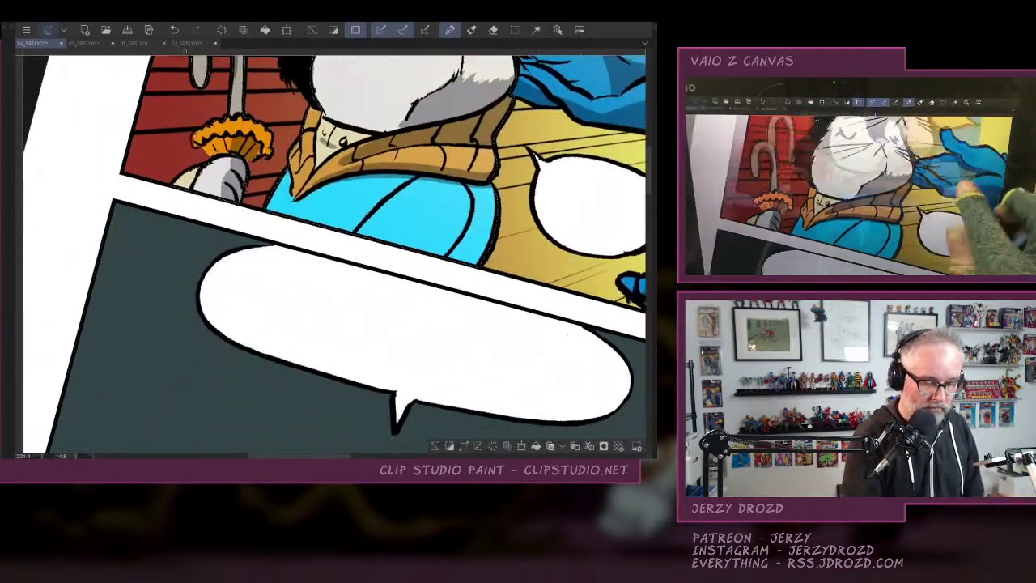
{"action": "mouse_move", "coordinate": [445, 255]}
{"action": "left_mouse_down"}
{"action": "mouse_move", "coordinate": [473, 188]}
{"action": "mouse_move", "coordinate": [490, 195]}
{"action": "mouse_move", "coordinate": [458, 263]}
{"action": "left_mouse_up"}
{"action": "left_click_drag", "start_coordinate": [489, 230], "coordinate": [475, 264]}
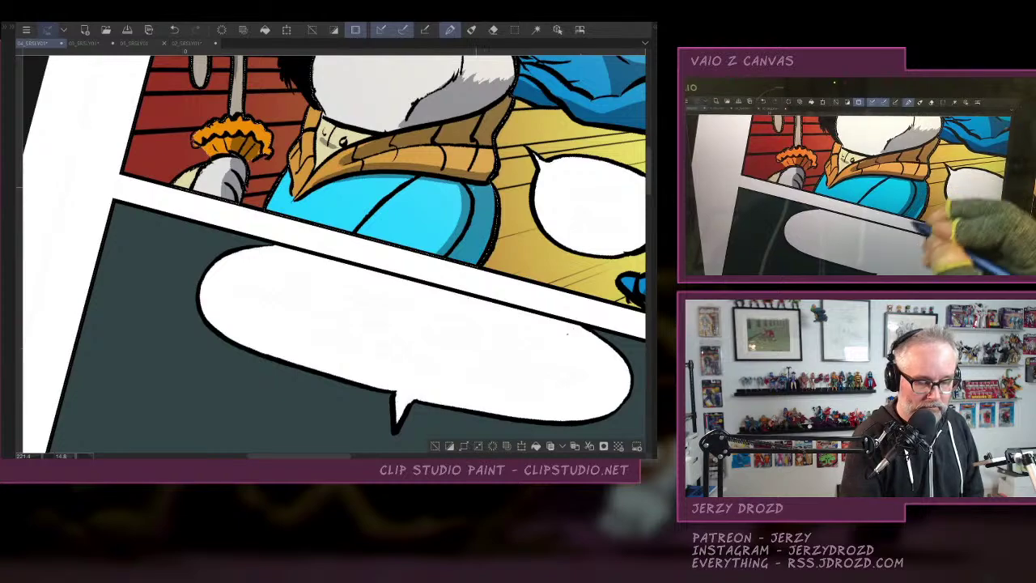
Switch to the transparent colour and erase part of the shadow along the back edge of the cat's sweater collar.
{"action": "scroll", "coordinate": [472, 294], "scroll_direction": "down", "scroll_amount": 4}
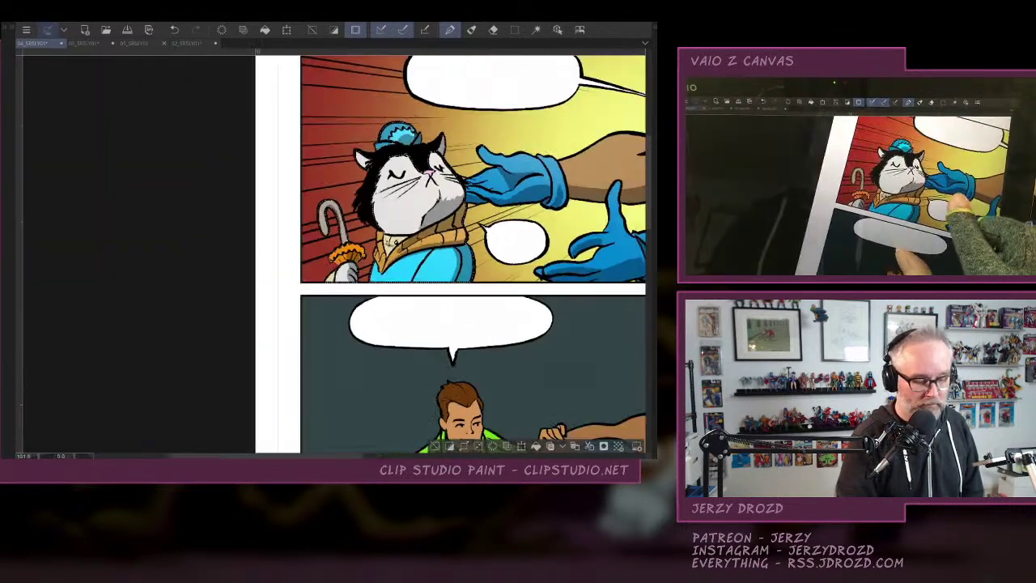
{"action": "scroll", "coordinate": [481, 260], "scroll_direction": "up", "scroll_amount": 4}
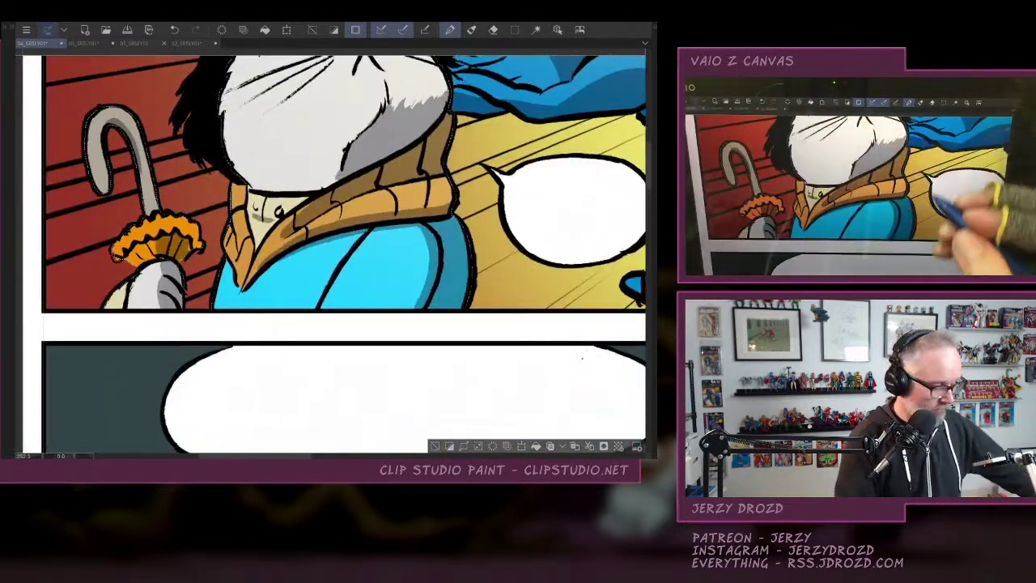
{"action": "key", "text": "Tab"}
{"action": "left_click", "coordinate": [12, 454]}
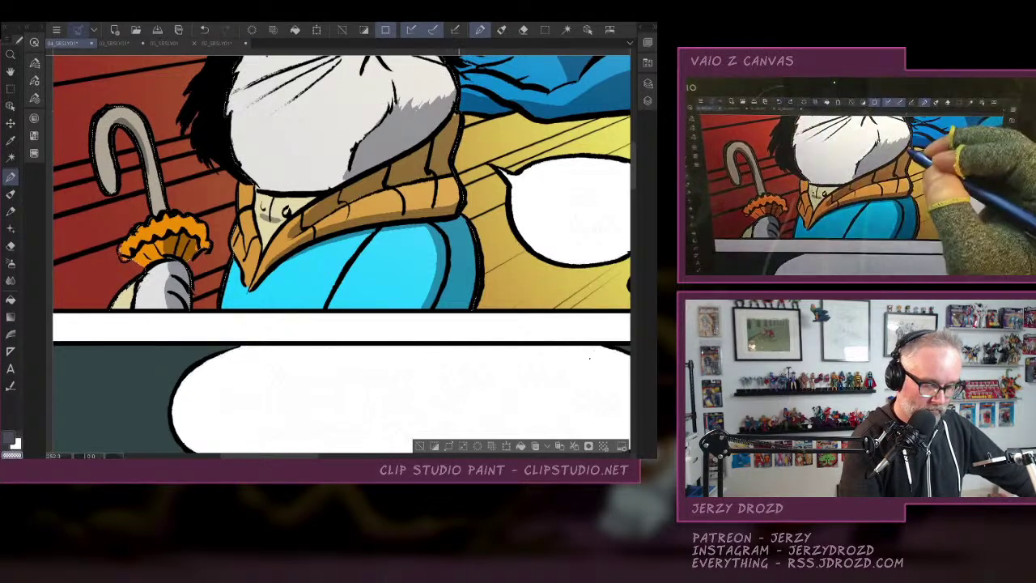
{"action": "left_click_drag", "start_coordinate": [458, 123], "coordinate": [450, 174]}
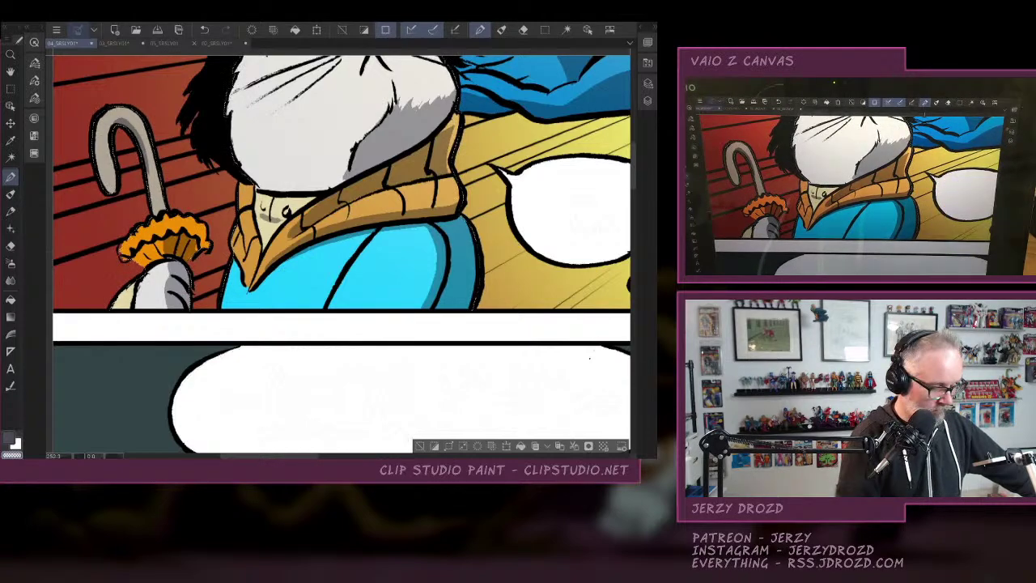
Hide the palettes, clear the selection and bring the page's lower panels into view.
{"action": "key", "text": "Tab"}
{"action": "scroll", "coordinate": [413, 256], "scroll_direction": "down", "scroll_amount": 3}
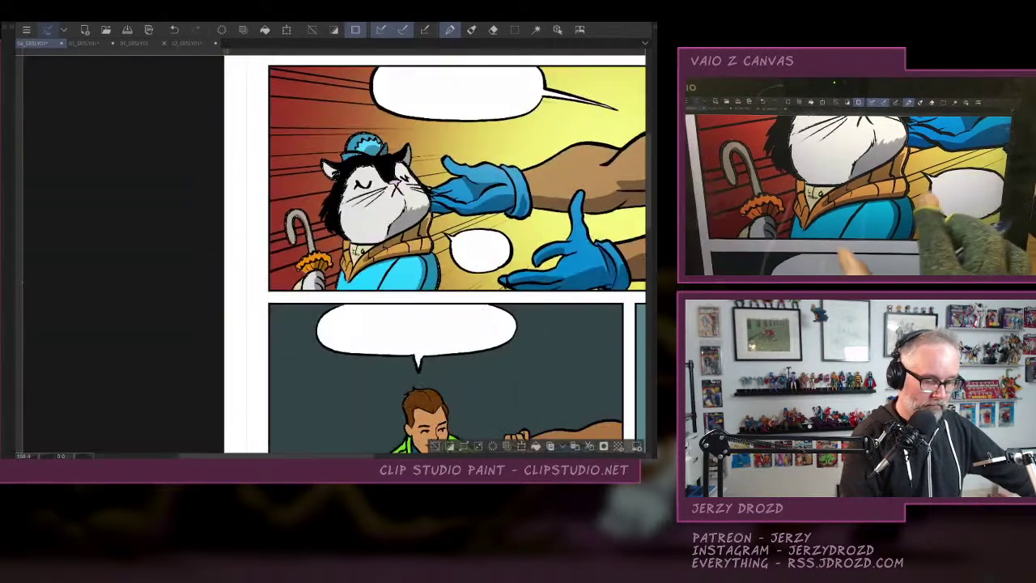
{"action": "left_click_drag", "start_coordinate": [428, 324], "coordinate": [324, 324]}
{"action": "scroll", "coordinate": [378, 254], "scroll_direction": "down", "scroll_amount": 3}
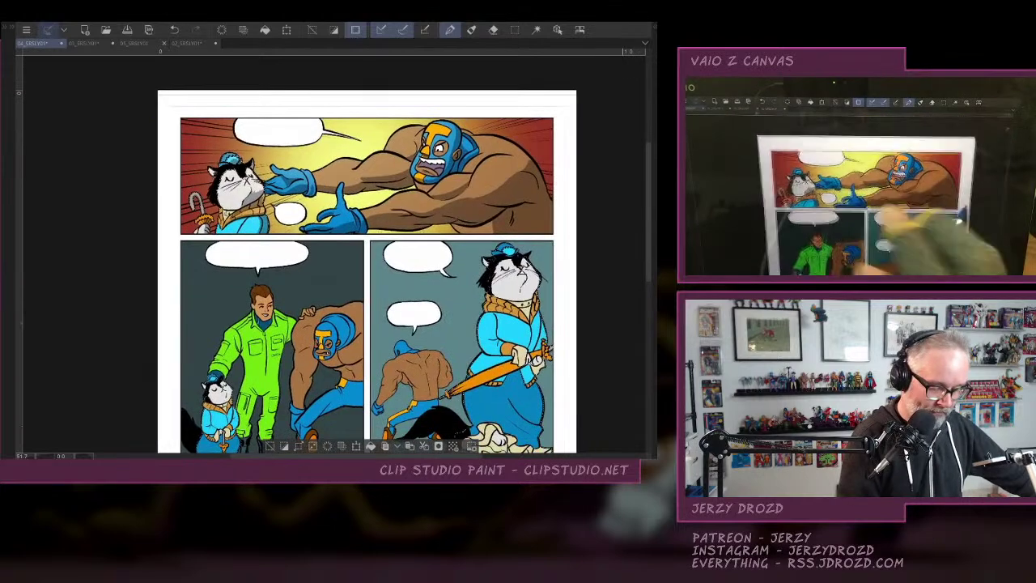
{"action": "key", "text": "ctrl+d"}
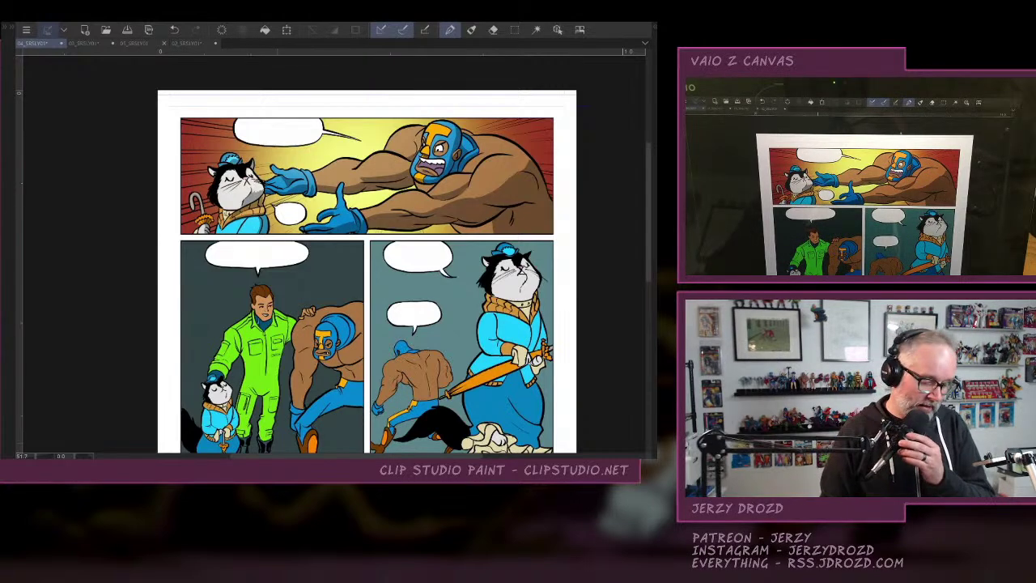
{"action": "scroll", "coordinate": [367, 251], "scroll_direction": "down", "scroll_amount": 2}
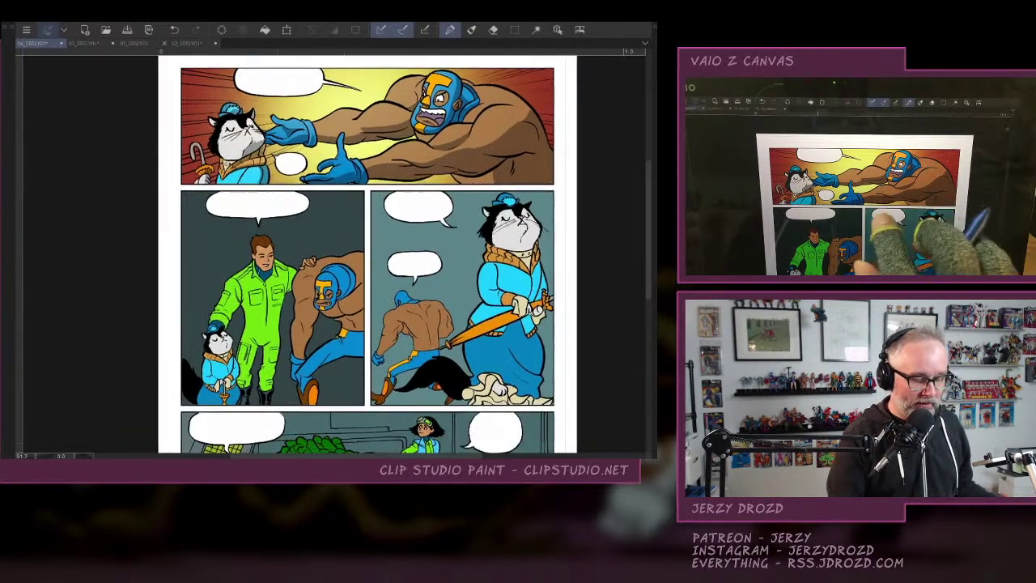
{"action": "scroll", "coordinate": [366, 251], "scroll_direction": "down", "scroll_amount": 1}
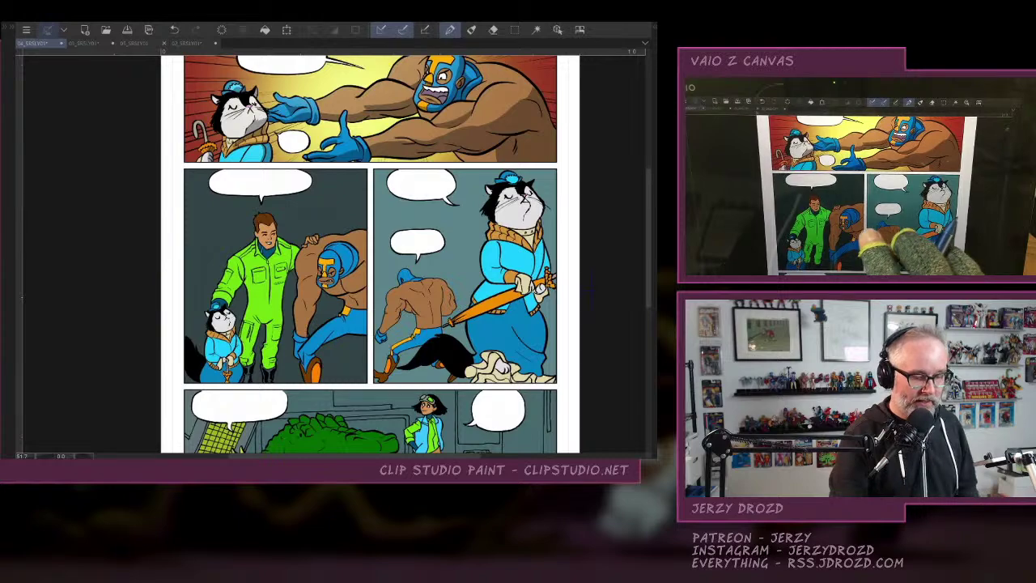
Auto-select the dark background behind the green-suited man and the wrestler in the middle row's first panel.
{"action": "left_click_drag", "start_coordinate": [485, 194], "coordinate": [497, 255]}
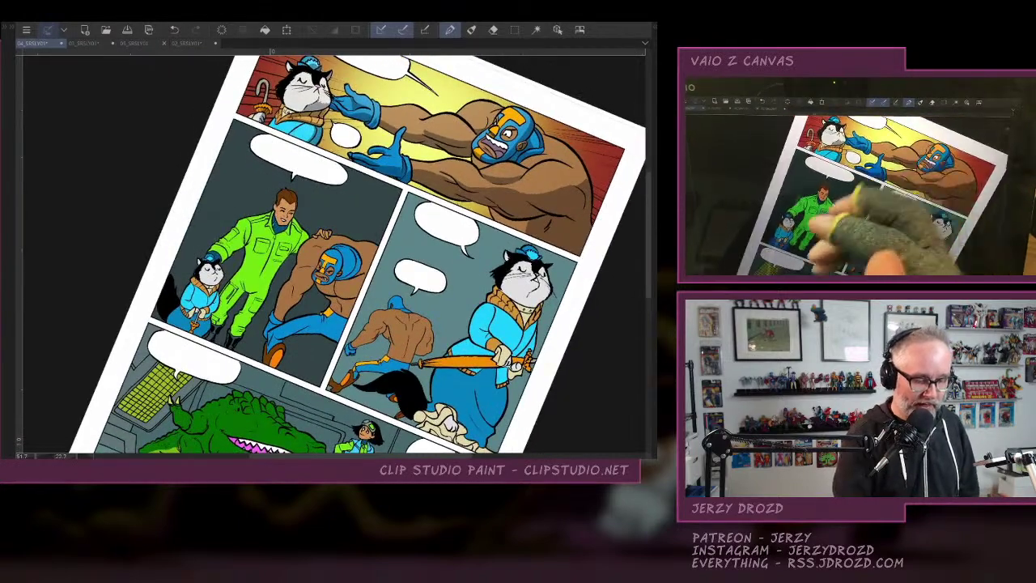
{"action": "left_click_drag", "start_coordinate": [340, 275], "coordinate": [366, 228]}
{"action": "left_click_drag", "start_coordinate": [485, 243], "coordinate": [502, 174]}
{"action": "scroll", "coordinate": [405, 215], "scroll_direction": "up", "scroll_amount": 3}
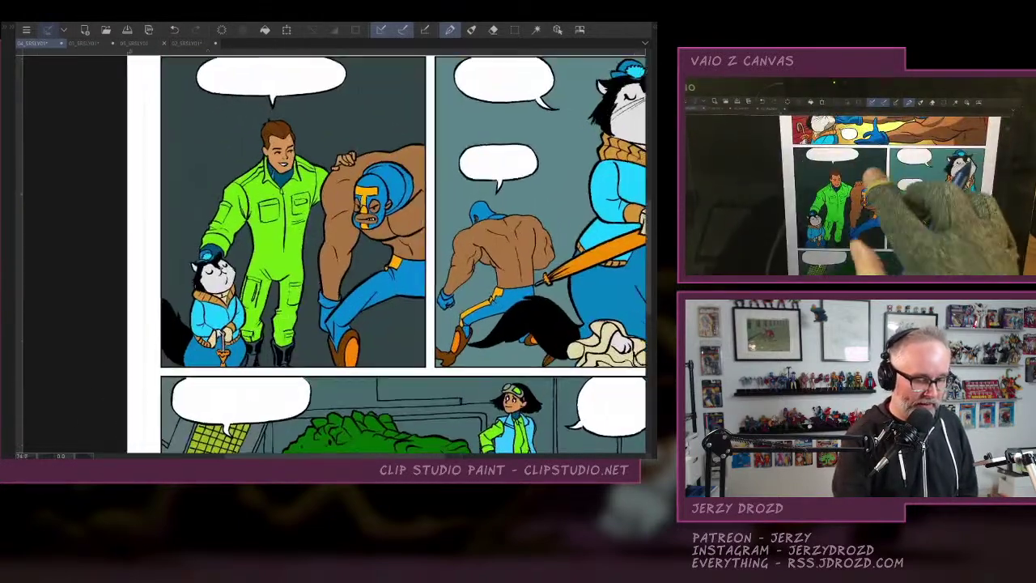
{"action": "left_click_drag", "start_coordinate": [370, 243], "coordinate": [341, 276]}
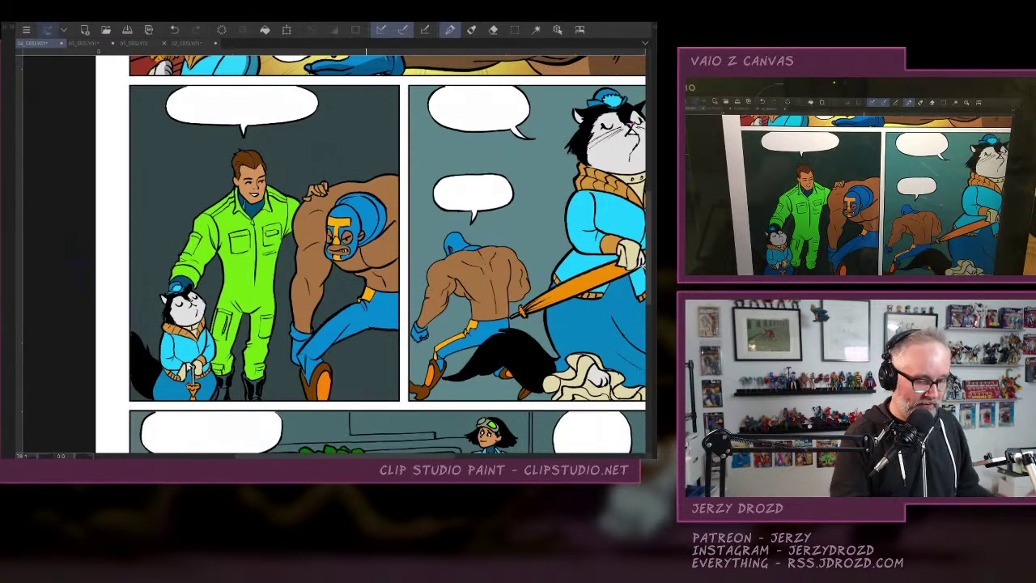
{"action": "left_click", "coordinate": [536, 30]}
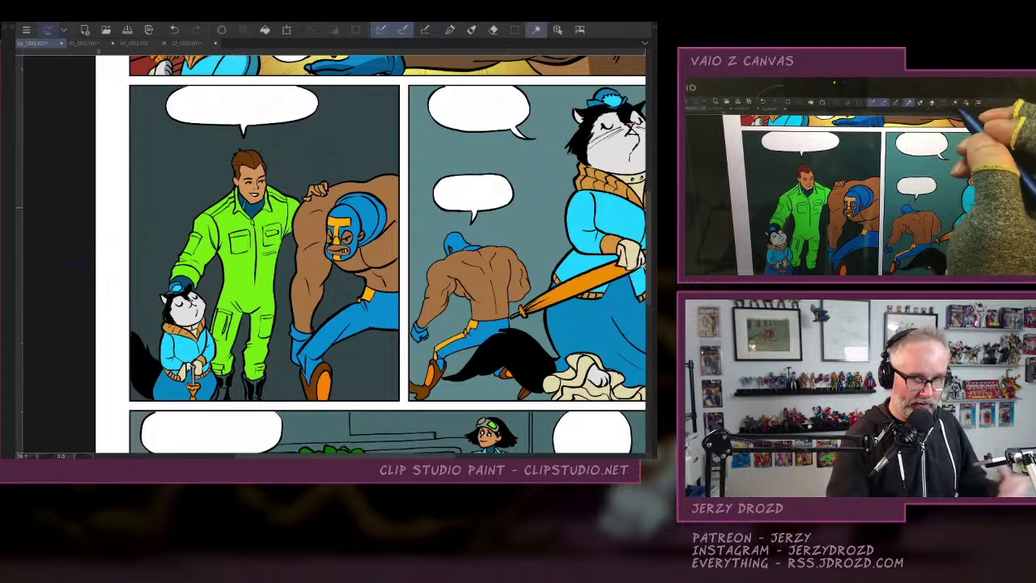
{"action": "left_click", "coordinate": [286, 148]}
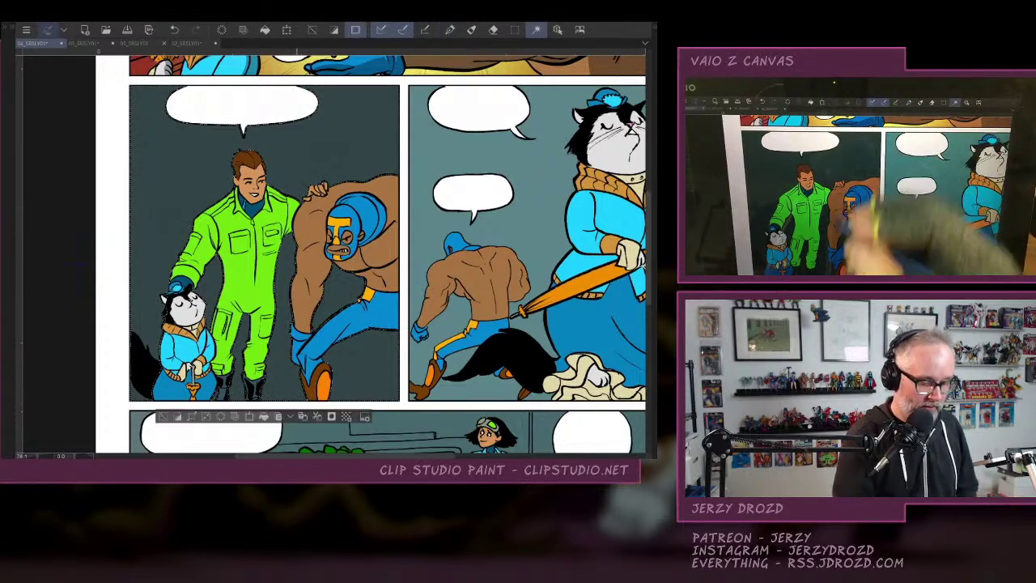
Try a gradient in the Highlights colour across the selected panel background, clear the selection, and undo both changes.
{"action": "scroll", "coordinate": [374, 253], "scroll_direction": "down", "scroll_amount": 4}
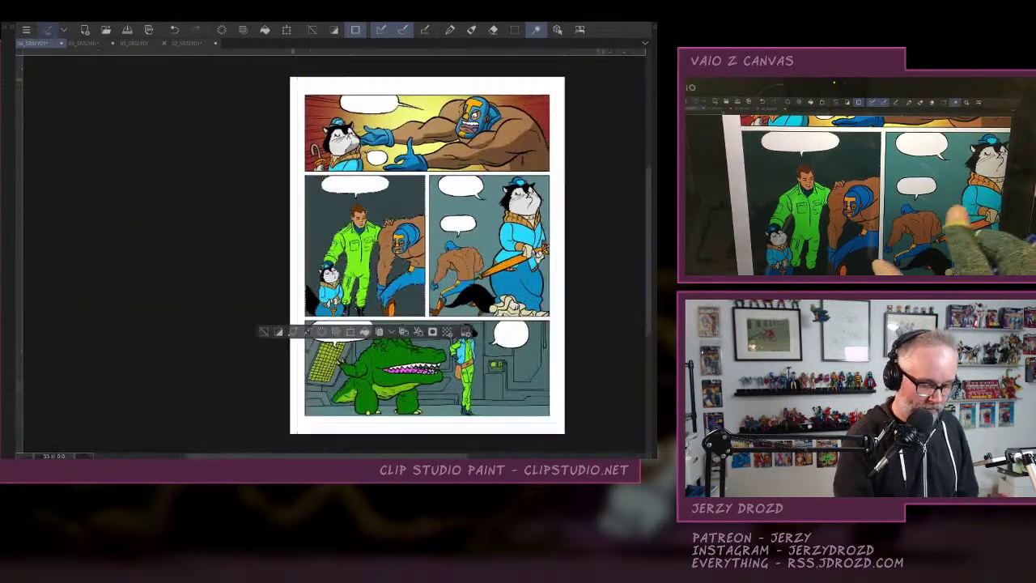
{"action": "scroll", "coordinate": [388, 243], "scroll_direction": "up", "scroll_amount": 3}
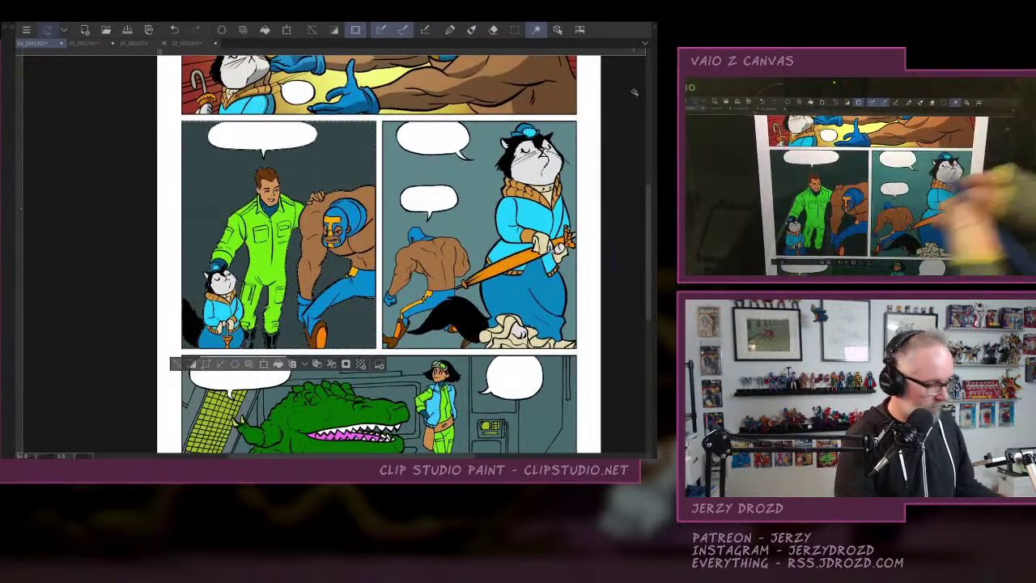
{"action": "key", "text": "Tab"}
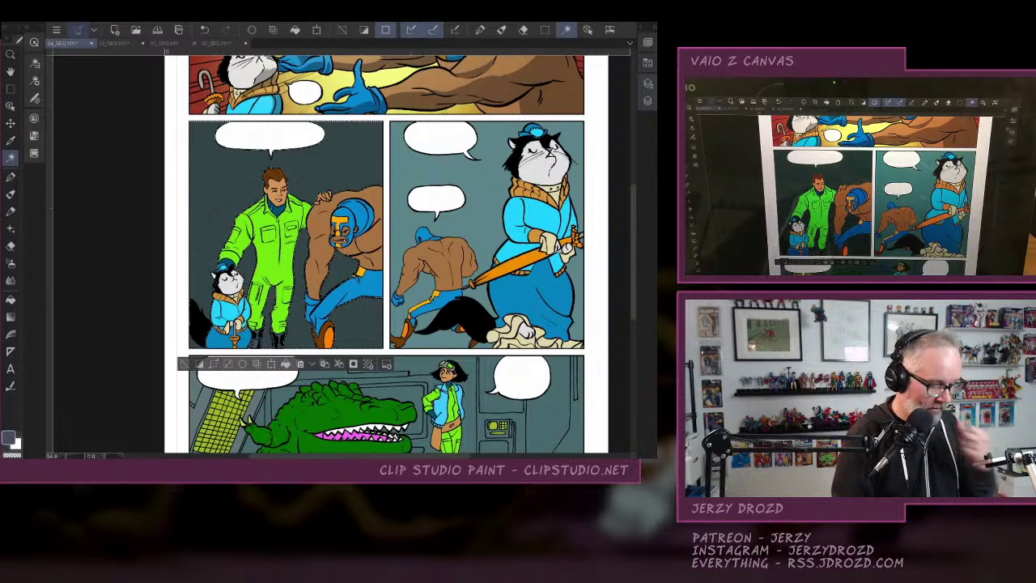
{"action": "left_click", "coordinate": [647, 101]}
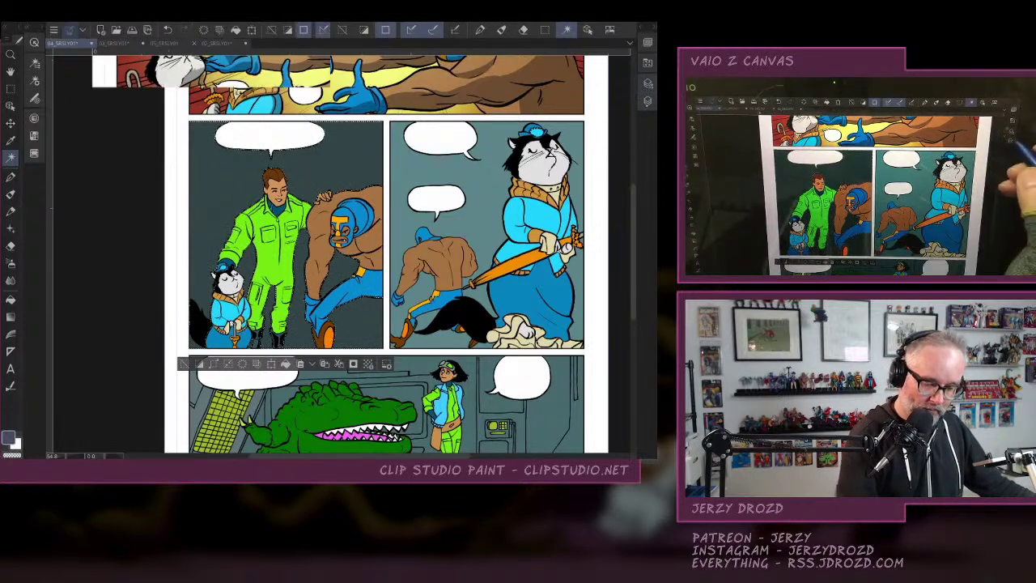
{"action": "key", "text": "Tab"}
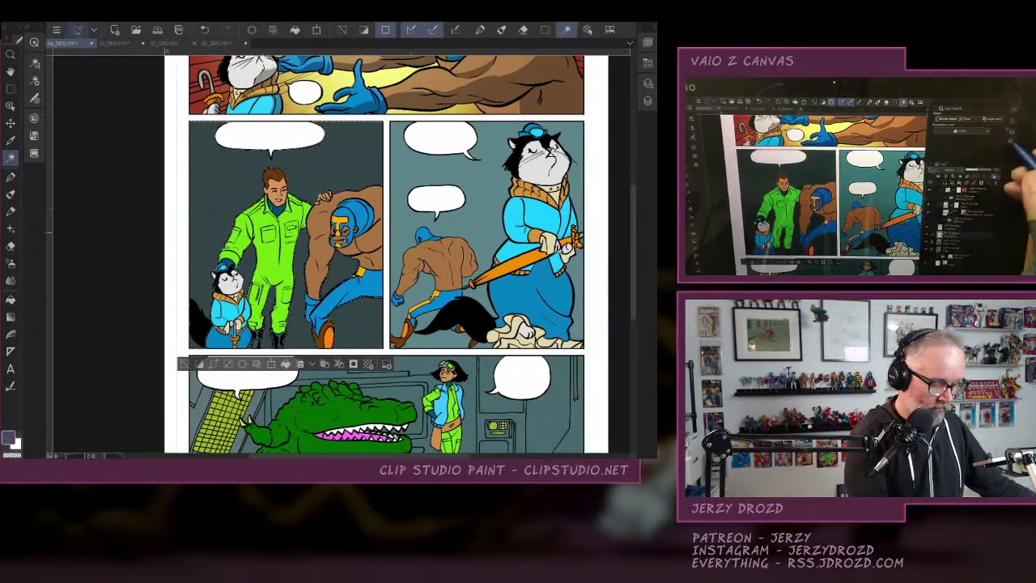
{"action": "left_click", "coordinate": [10, 317]}
{"action": "left_click", "coordinate": [34, 63]}
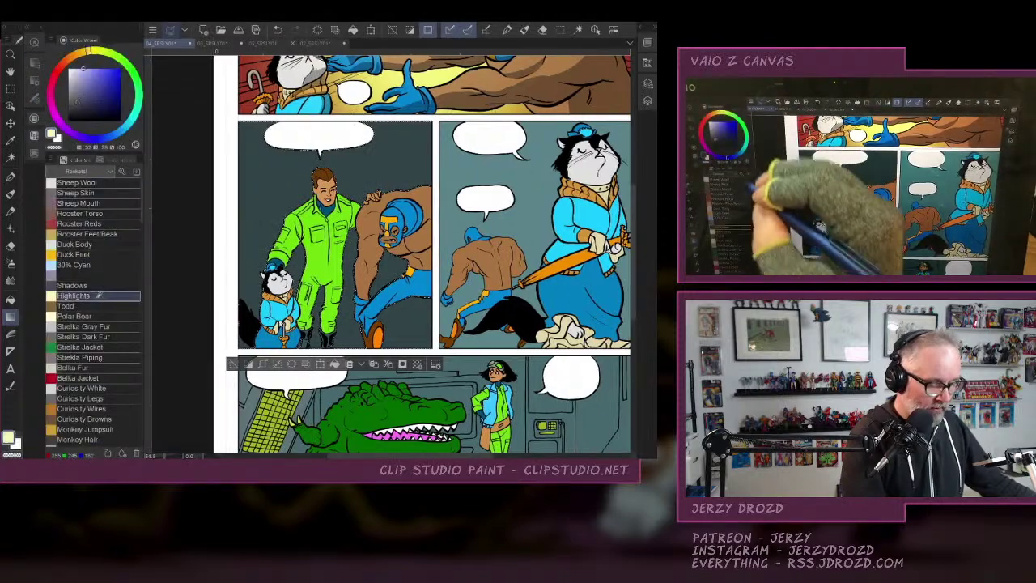
{"action": "left_click", "coordinate": [73, 296]}
{"action": "scroll", "coordinate": [383, 293], "scroll_direction": "down", "scroll_amount": 2}
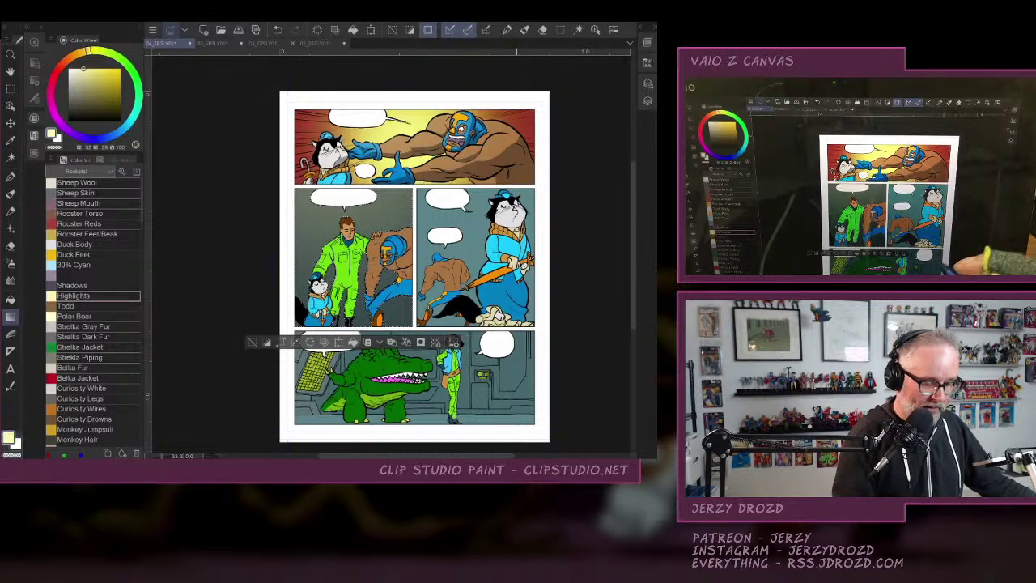
{"action": "left_click", "coordinate": [251, 341]}
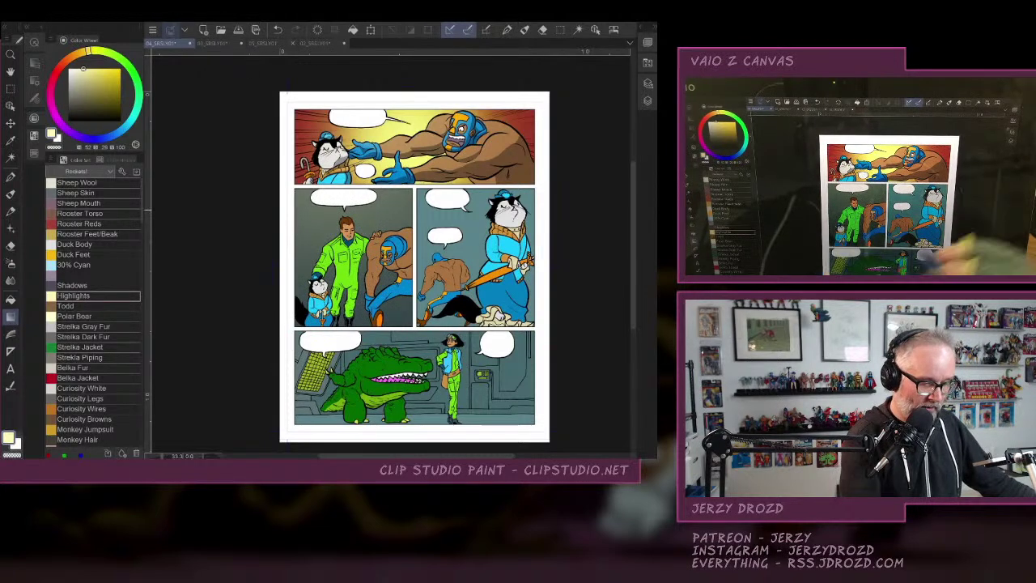
{"action": "left_click", "coordinate": [278, 29]}
{"action": "left_click", "coordinate": [278, 29]}
On the Flats Copy layer, recolour the selected background with a gradient using the teal sampled from the neighbouring panel's background.
{"action": "left_click", "coordinate": [648, 101]}
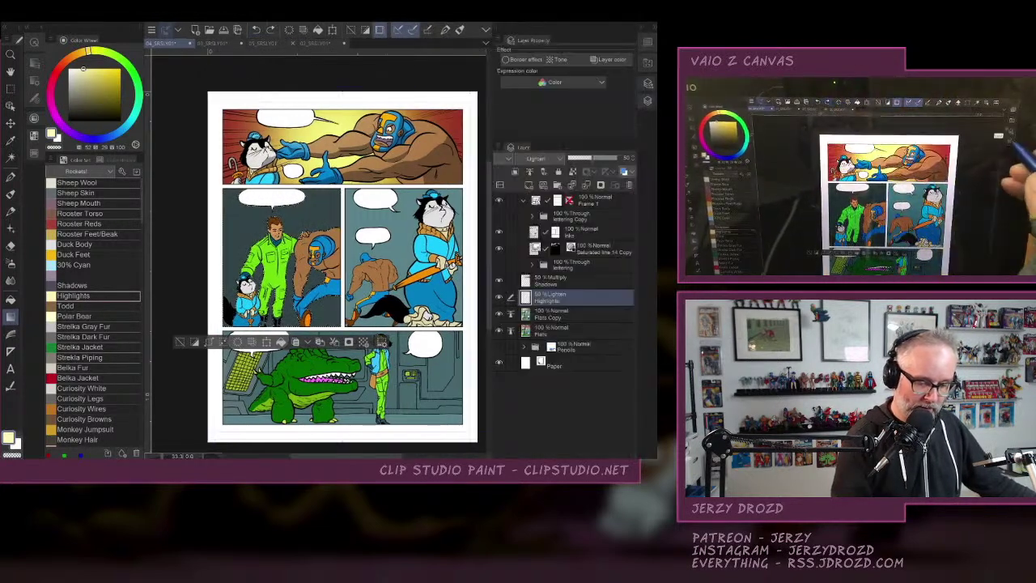
{"action": "left_click", "coordinate": [574, 314]}
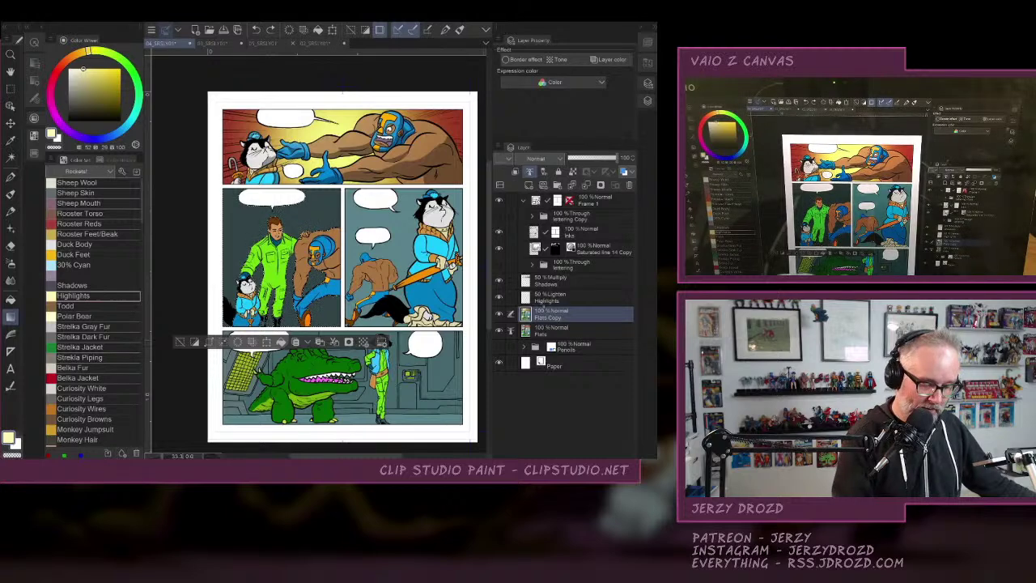
{"action": "left_click", "coordinate": [402, 244], "text": "alt"}
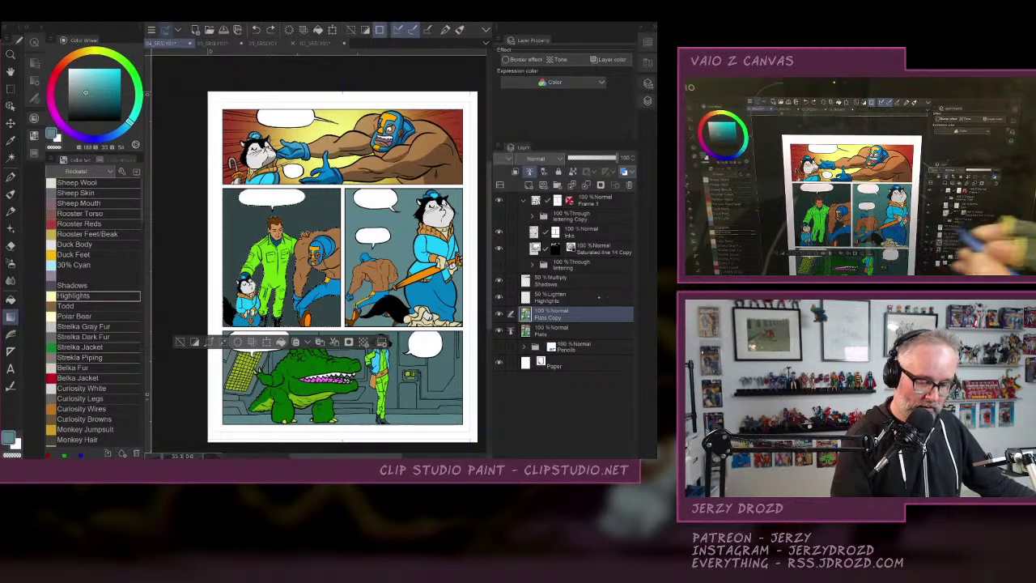
{"action": "left_click", "coordinate": [597, 296]}
{"action": "left_click", "coordinate": [591, 313]}
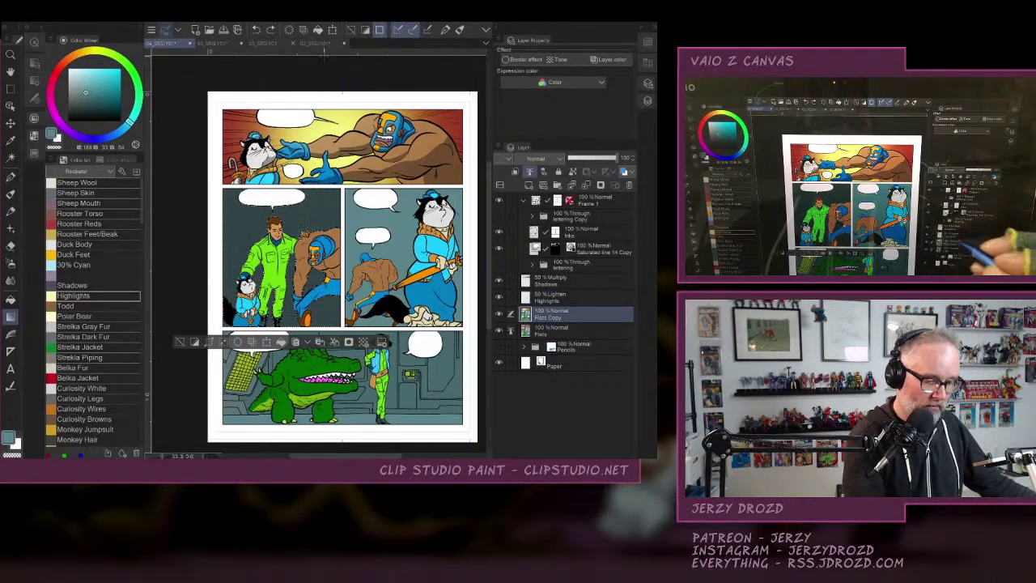
On the Highlights layer, apply a gradient in the Highlights colour over the selected panel background and clear the selection.
{"action": "left_click", "coordinate": [581, 297]}
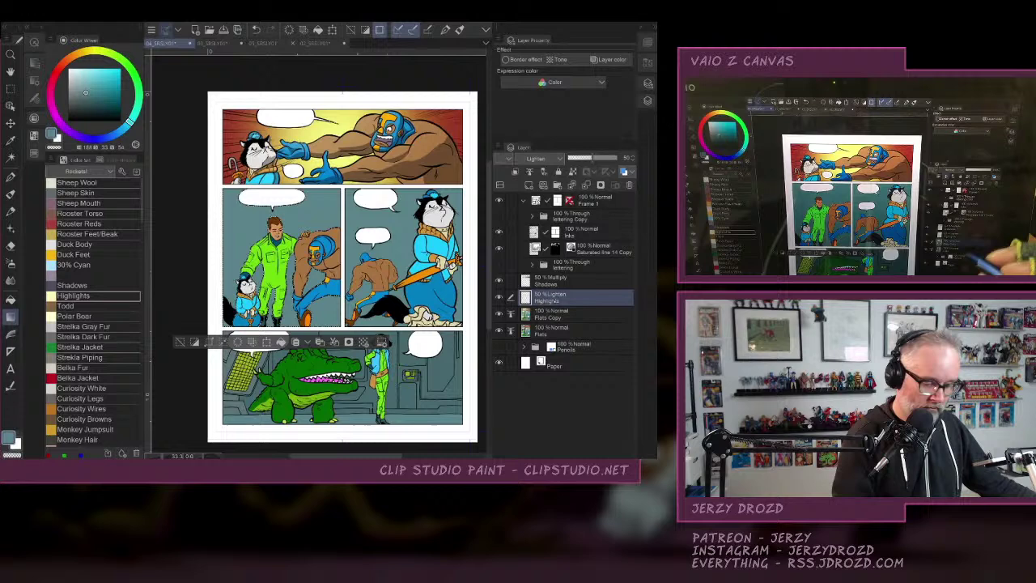
{"action": "left_click", "coordinate": [104, 286]}
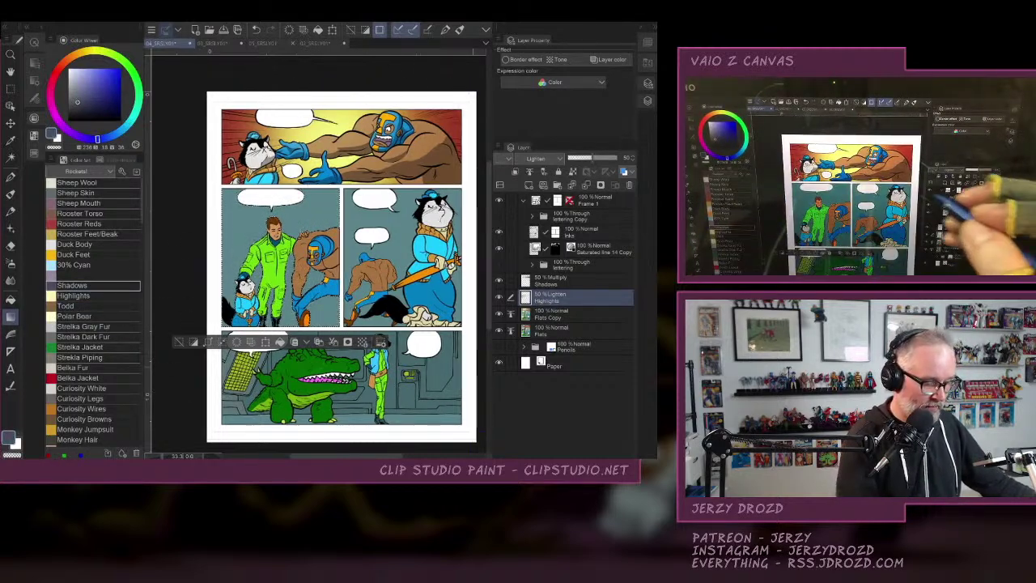
{"action": "left_click", "coordinate": [81, 295]}
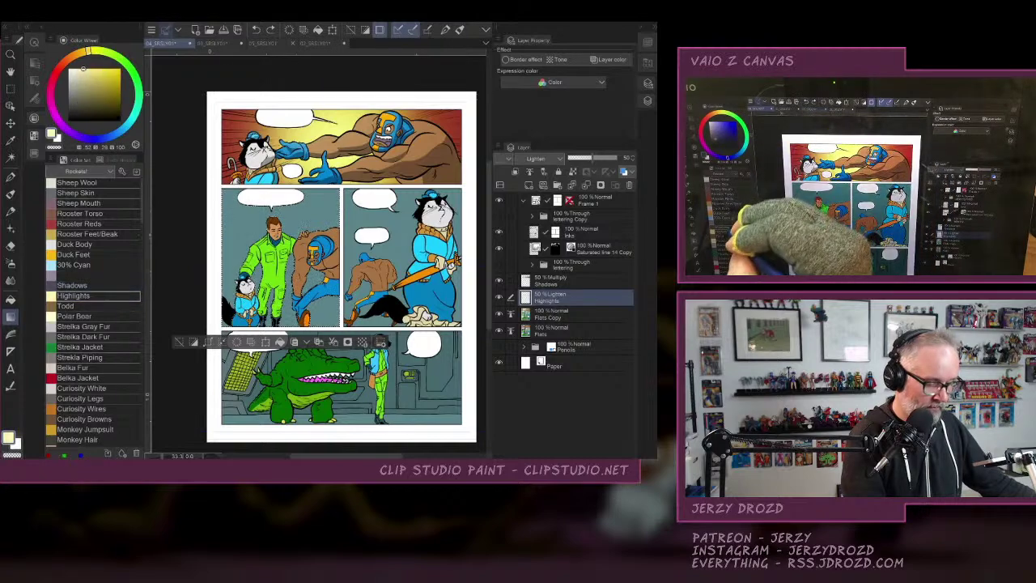
{"action": "left_click_drag", "start_coordinate": [404, 275], "coordinate": [399, 259]}
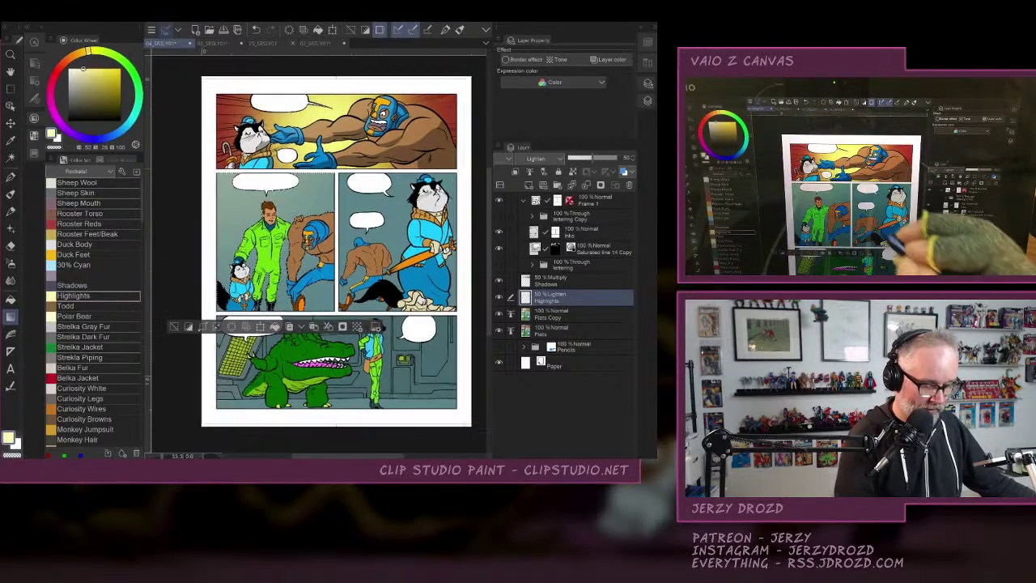
{"action": "left_click", "coordinate": [174, 326]}
Auto-select the green-suited man's colour areas and apply a gradient in the Highlights colour over him on the Highlights layer.
{"action": "scroll", "coordinate": [251, 282], "scroll_direction": "up", "scroll_amount": 5}
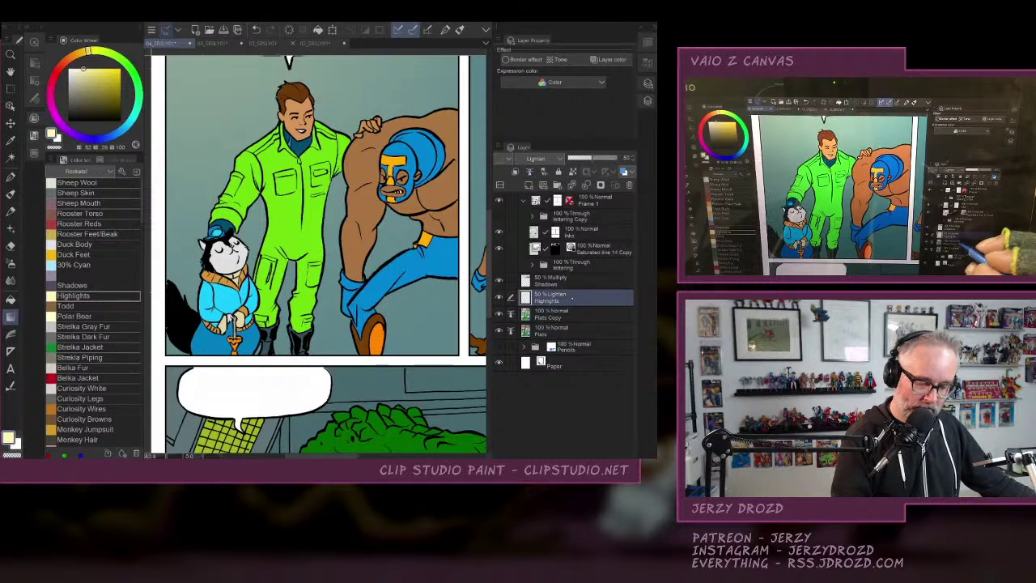
{"action": "left_click", "coordinate": [10, 157]}
{"action": "left_click", "coordinate": [286, 162]}
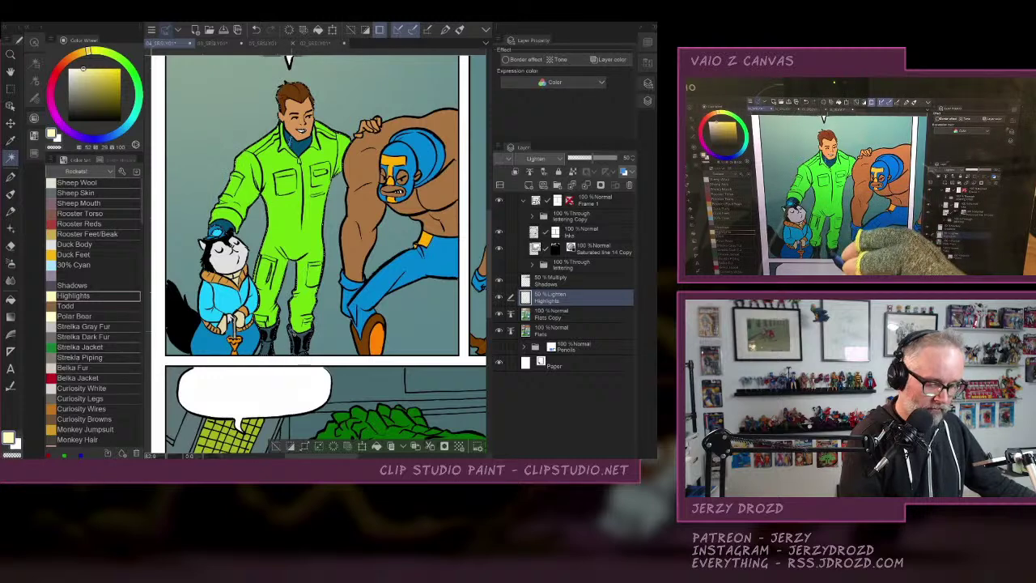
{"action": "left_click", "coordinate": [297, 144]}
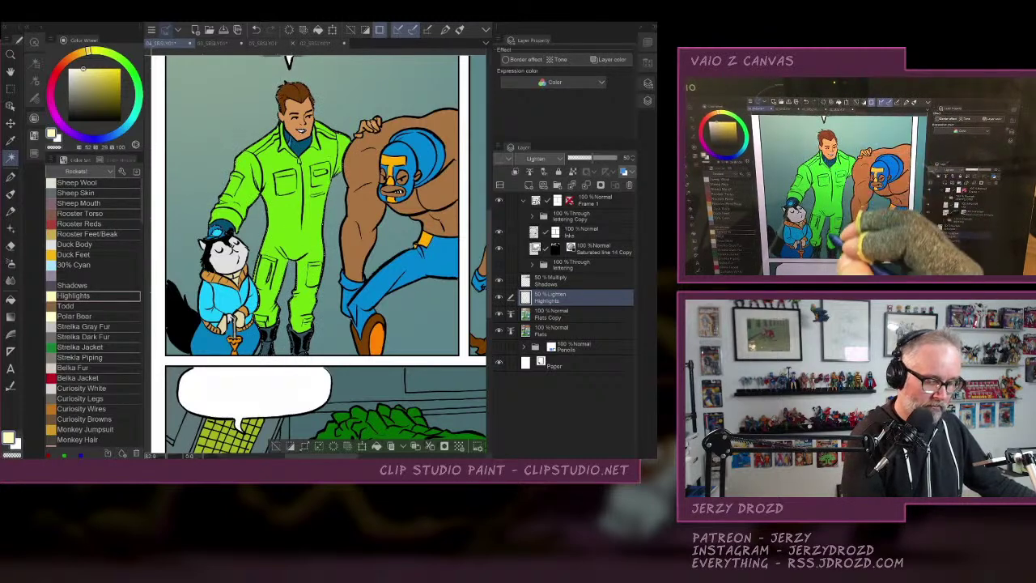
{"action": "left_click", "coordinate": [10, 317]}
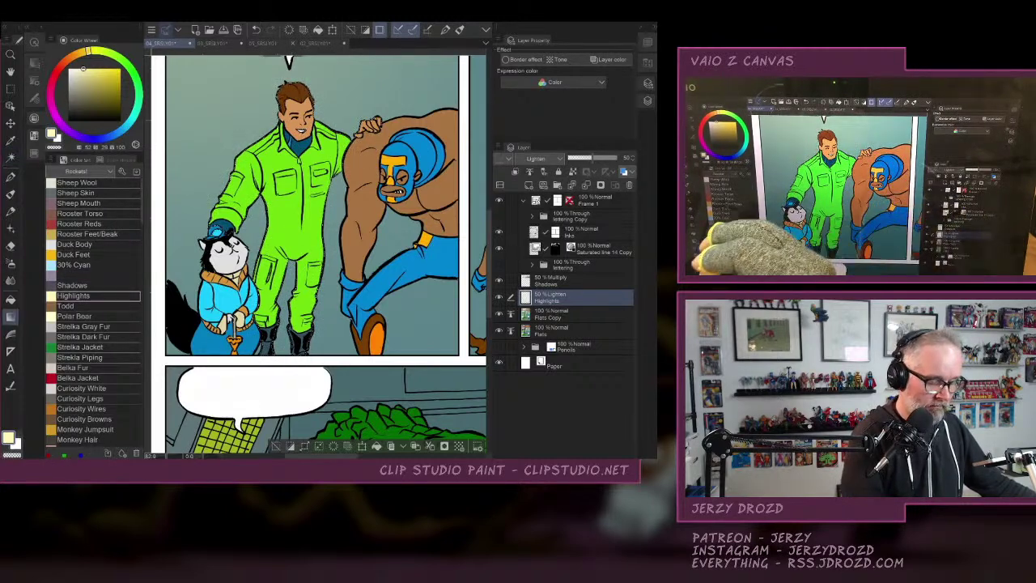
{"action": "key", "text": "ctrl+minus"}
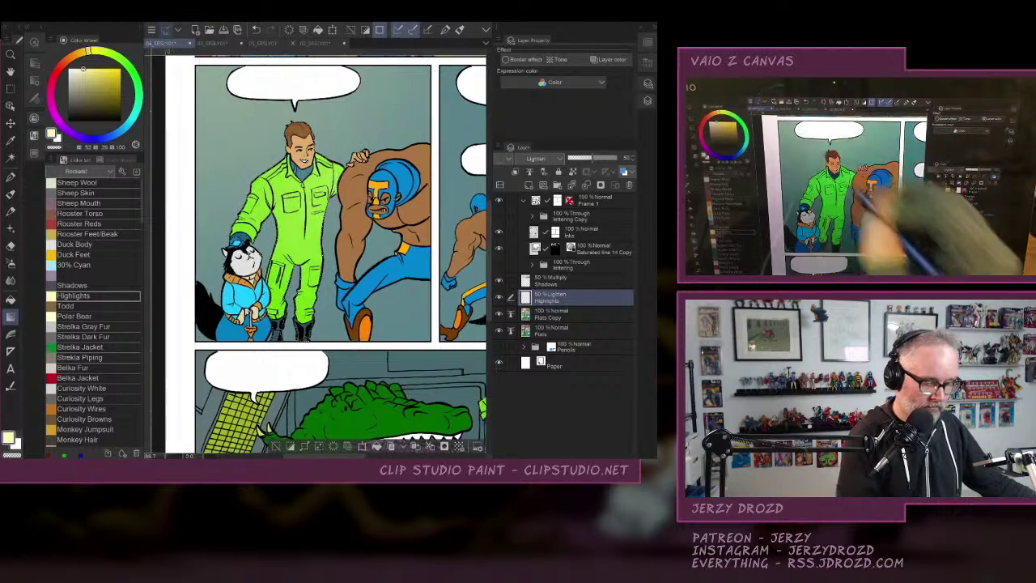
{"action": "key", "text": "ctrl+minus"}
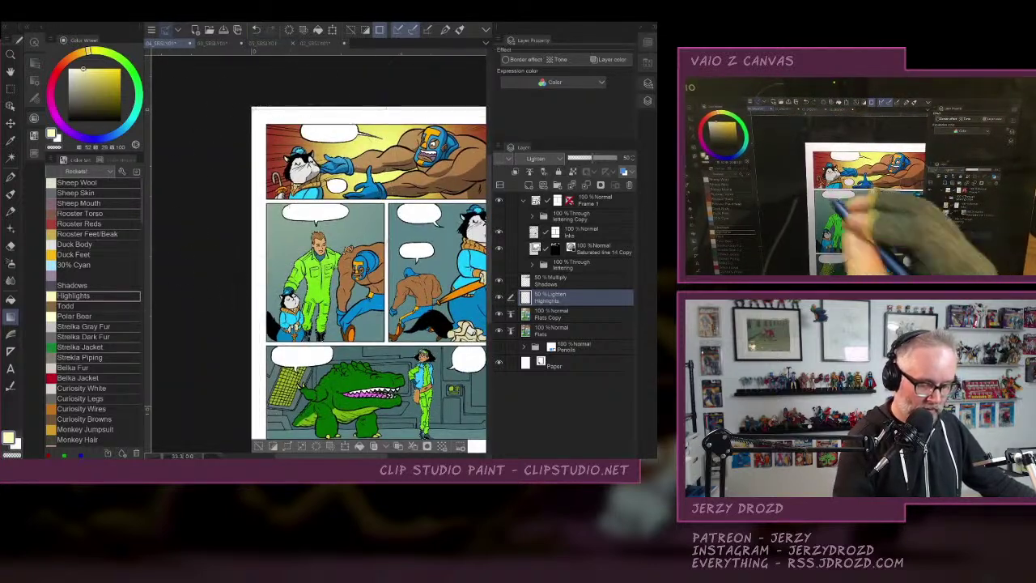
On the Shadows layer, paint a pen stroke in the Shadows colour along the green-suited man's hairline.
{"action": "left_click", "coordinate": [567, 280]}
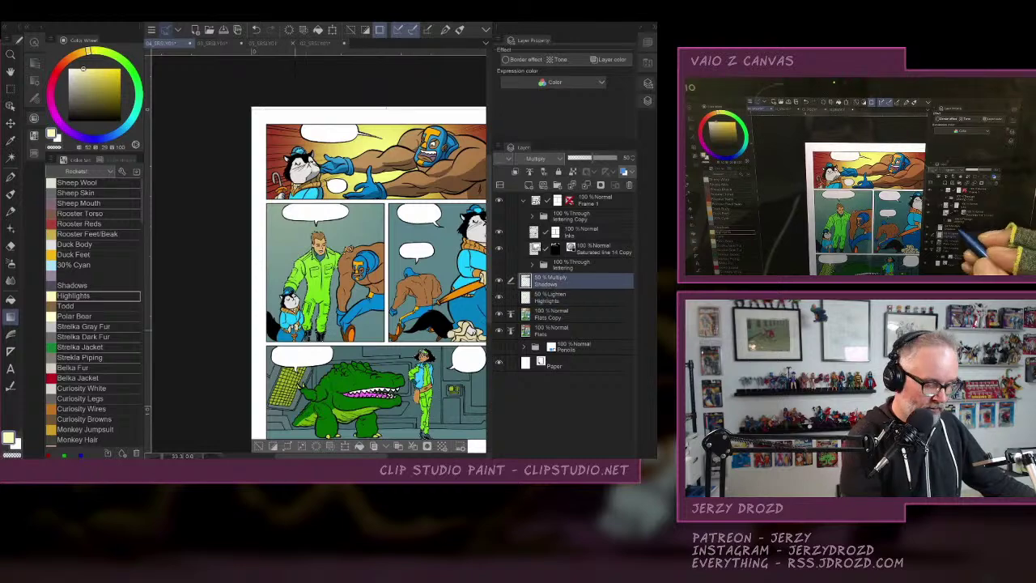
{"action": "left_click", "coordinate": [95, 285]}
{"action": "left_click", "coordinate": [11, 177]}
{"action": "scroll", "coordinate": [312, 322], "scroll_direction": "up", "scroll_amount": 3}
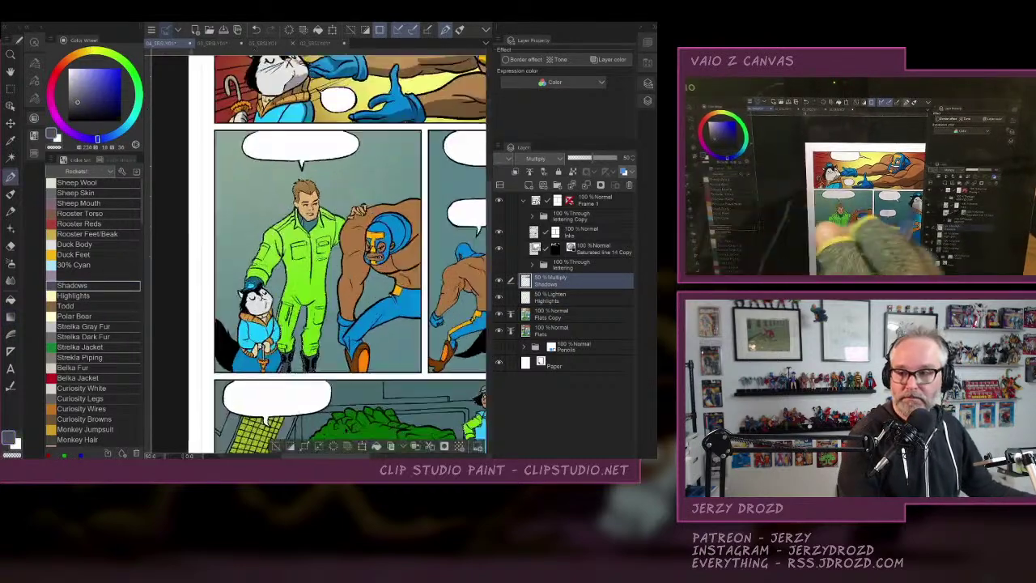
{"action": "scroll", "coordinate": [340, 243], "scroll_direction": "up", "scroll_amount": 2}
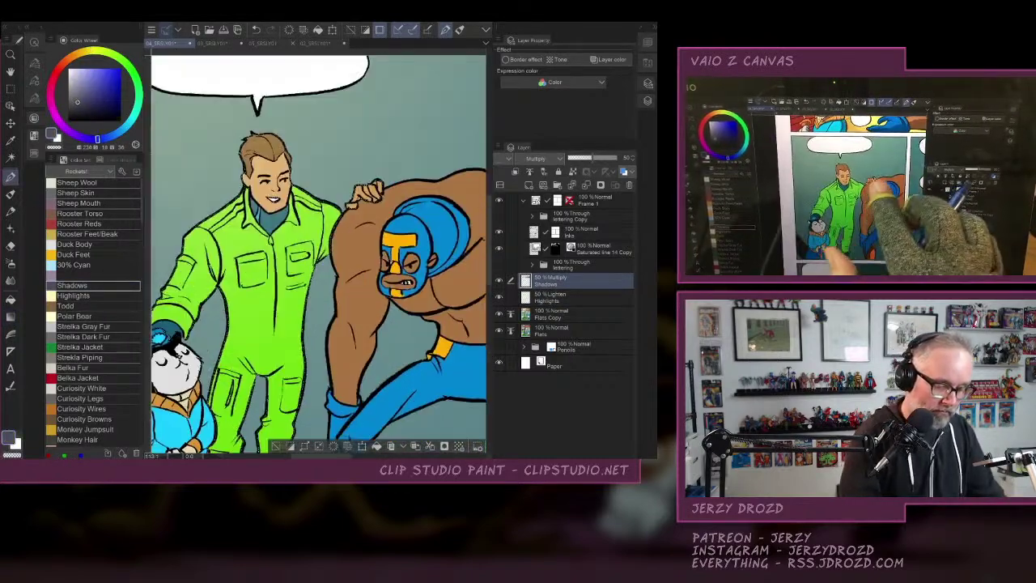
{"action": "left_click_drag", "start_coordinate": [269, 151], "coordinate": [281, 158]}
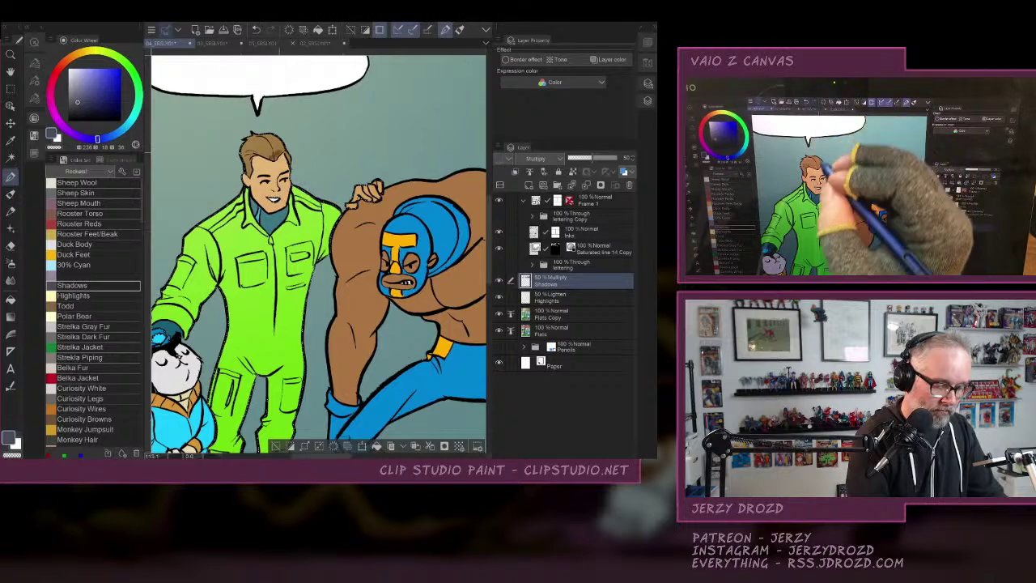
Undo the last shadow stroke on the green-suited man.
{"action": "scroll", "coordinate": [324, 255], "scroll_direction": "up", "scroll_amount": 3}
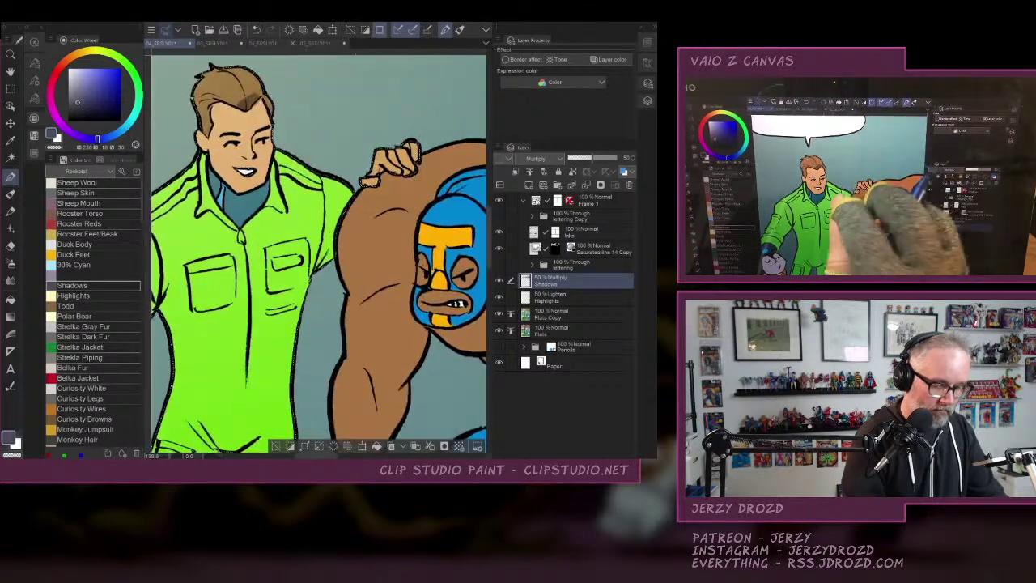
{"action": "scroll", "coordinate": [315, 274], "scroll_direction": "down", "scroll_amount": 5}
{"action": "left_click", "coordinate": [256, 29]}
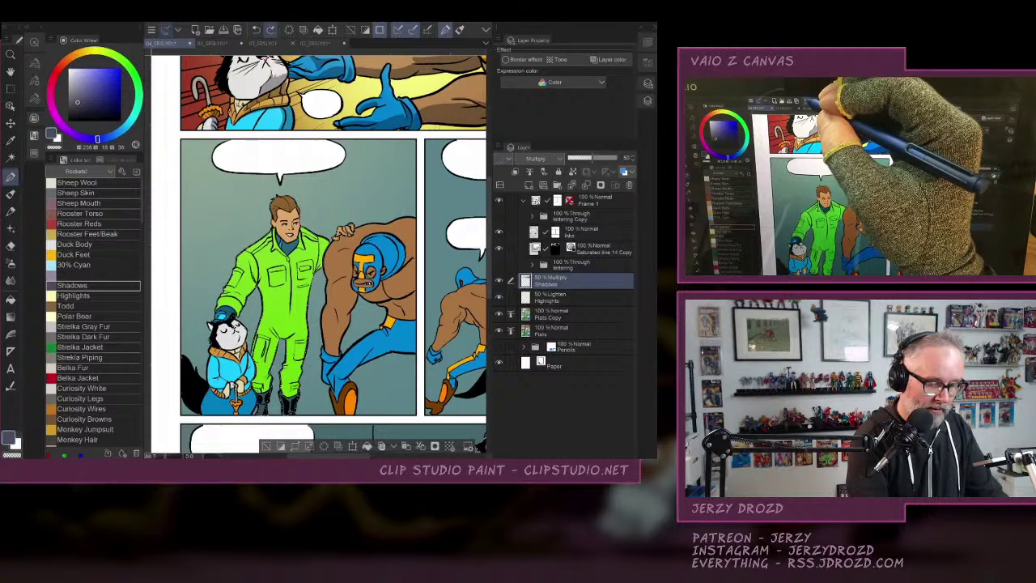
Try a shadow stroke across the green-suited man's neck and collar, and undo it.
{"action": "key", "text": "ctrl+plus"}
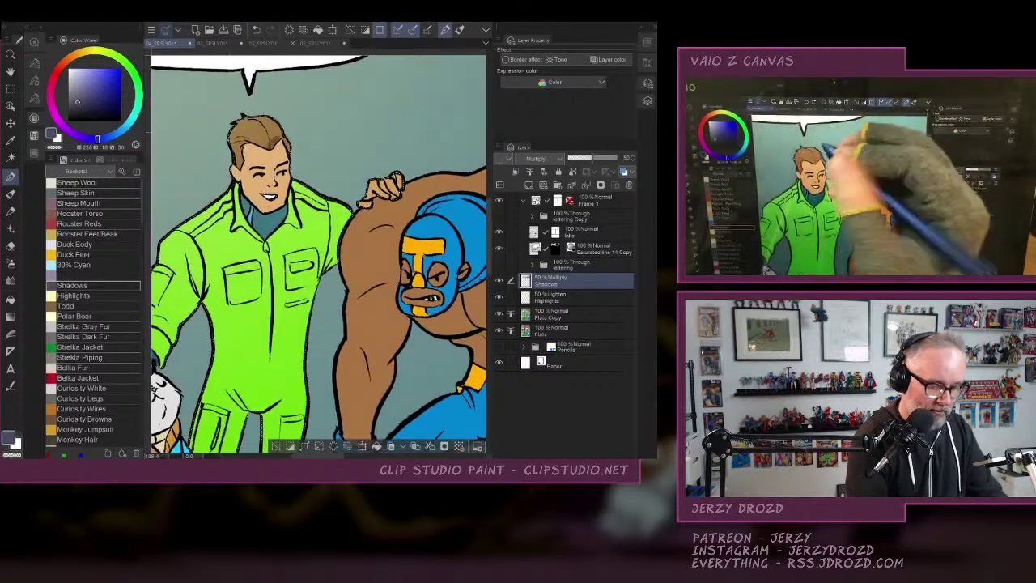
{"action": "mouse_move", "coordinate": [260, 224]}
{"action": "left_mouse_down"}
{"action": "mouse_move", "coordinate": [280, 212]}
{"action": "mouse_move", "coordinate": [294, 225]}
{"action": "mouse_move", "coordinate": [284, 228]}
{"action": "mouse_move", "coordinate": [293, 226]}
{"action": "left_mouse_up"}
{"action": "left_click", "coordinate": [256, 30]}
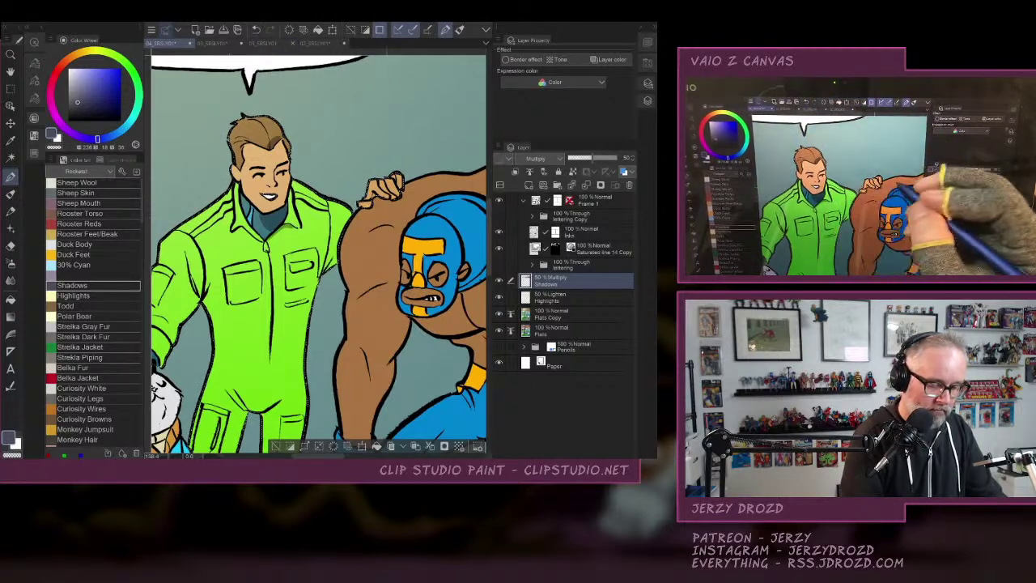
Try shadow strokes on the green-suited man's resting hand and down the side of his suit, and undo both.
{"action": "left_click_drag", "start_coordinate": [379, 184], "coordinate": [398, 197]}
{"action": "left_click", "coordinate": [255, 30]}
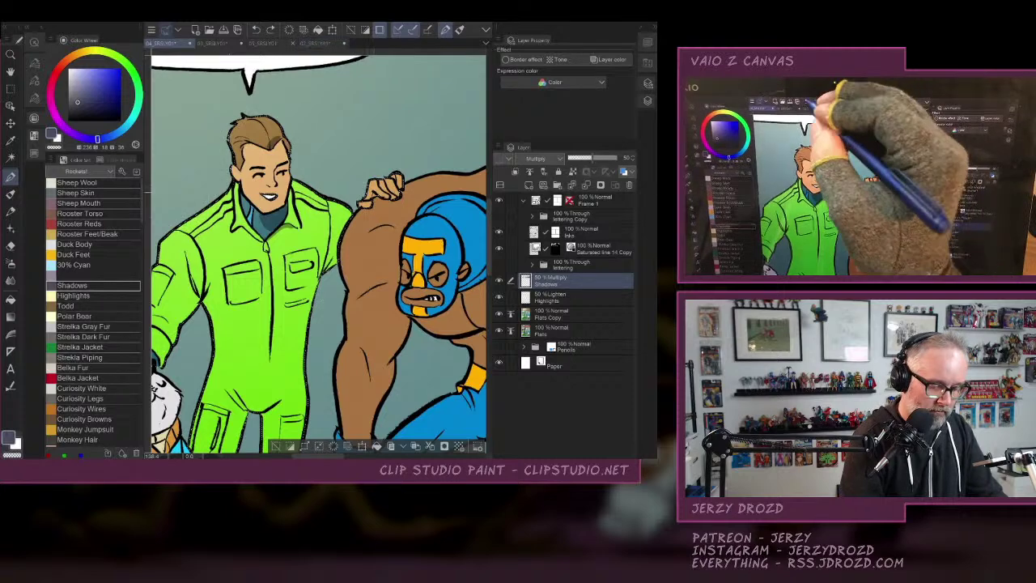
{"action": "left_click_drag", "start_coordinate": [335, 259], "coordinate": [301, 366]}
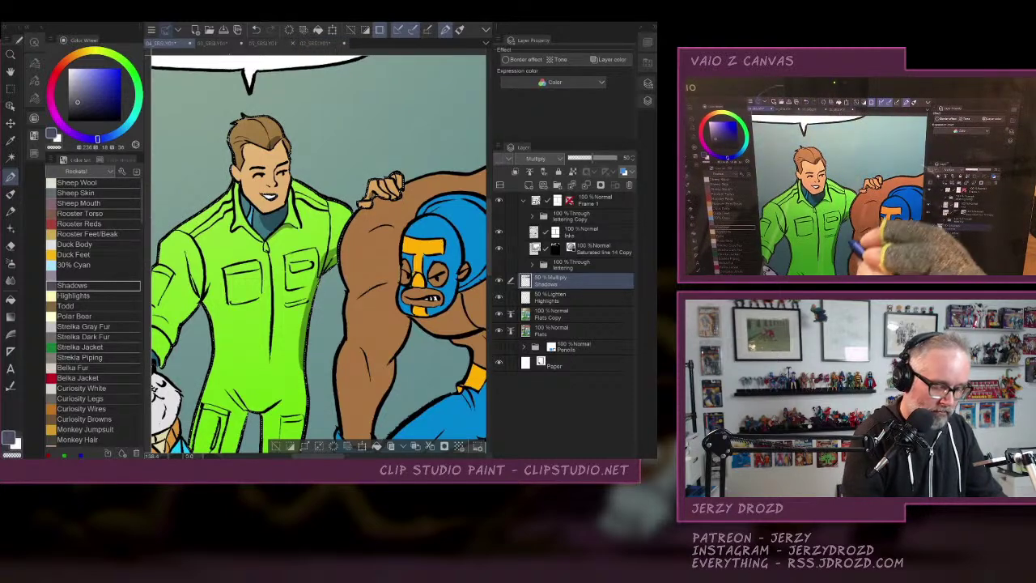
{"action": "left_click", "coordinate": [256, 30]}
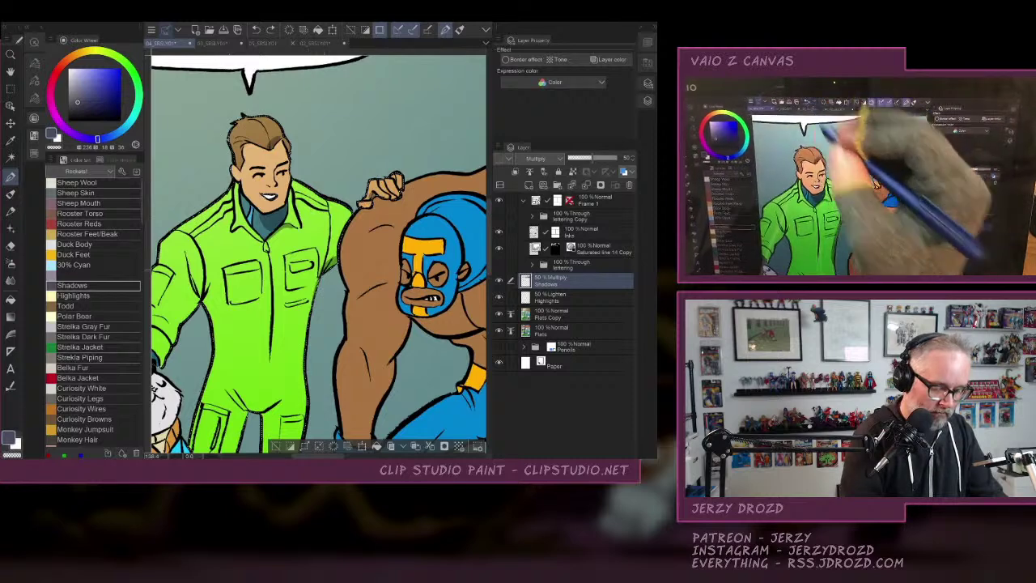
Paint shadows on the Shadows layer along the green-suited man's torso side, sleeve cuff, underarm and inner thigh.
{"action": "mouse_move", "coordinate": [319, 270]}
{"action": "left_mouse_down"}
{"action": "mouse_move", "coordinate": [302, 370]}
{"action": "mouse_move", "coordinate": [424, 299]}
{"action": "left_mouse_up"}
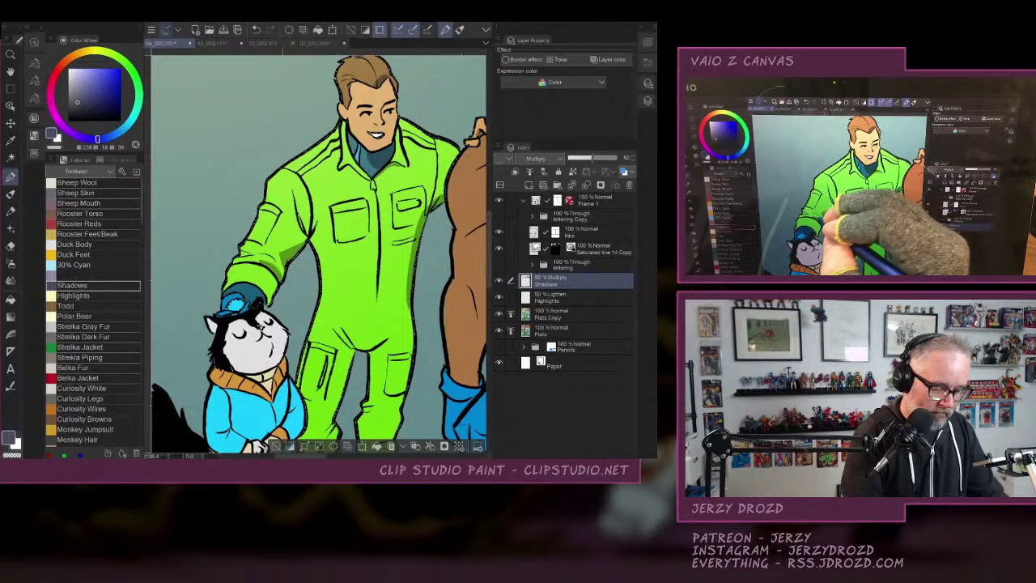
{"action": "mouse_move", "coordinate": [251, 289]}
{"action": "left_mouse_down"}
{"action": "mouse_move", "coordinate": [256, 304]}
{"action": "mouse_move", "coordinate": [273, 304]}
{"action": "left_mouse_up"}
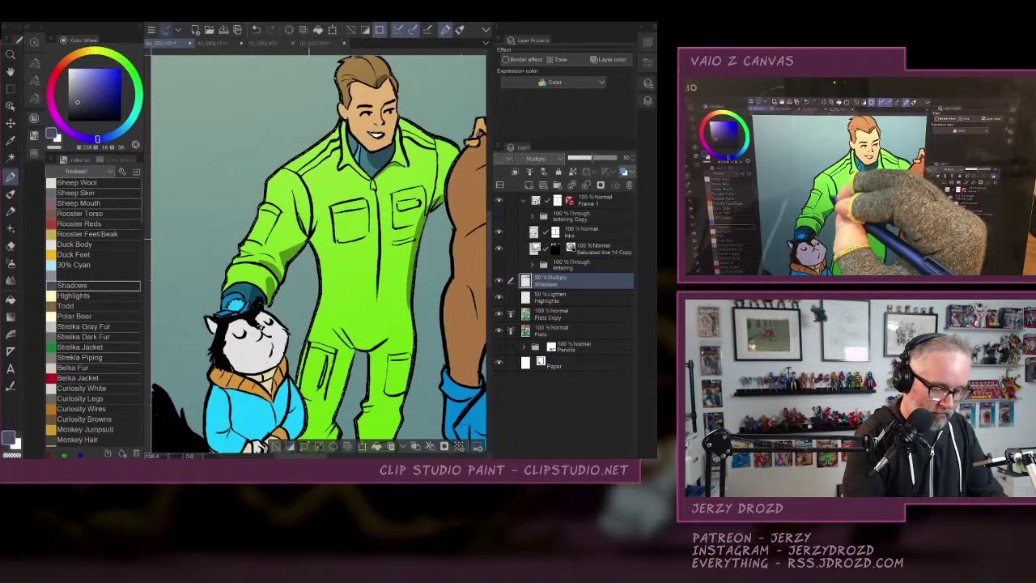
{"action": "left_click_drag", "start_coordinate": [310, 241], "coordinate": [317, 219]}
{"action": "mouse_move", "coordinate": [362, 350]}
{"action": "left_mouse_down"}
{"action": "mouse_move", "coordinate": [385, 340]}
{"action": "mouse_move", "coordinate": [372, 395]}
{"action": "mouse_move", "coordinate": [371, 374]}
{"action": "left_mouse_up"}
Paint shadows on the green-suited man's trouser legs and boots, switch to the transparent colour, and clear the selection.
{"action": "mouse_move", "coordinate": [348, 324]}
{"action": "left_mouse_down"}
{"action": "mouse_move", "coordinate": [320, 249]}
{"action": "mouse_move", "coordinate": [316, 171]}
{"action": "left_mouse_up"}
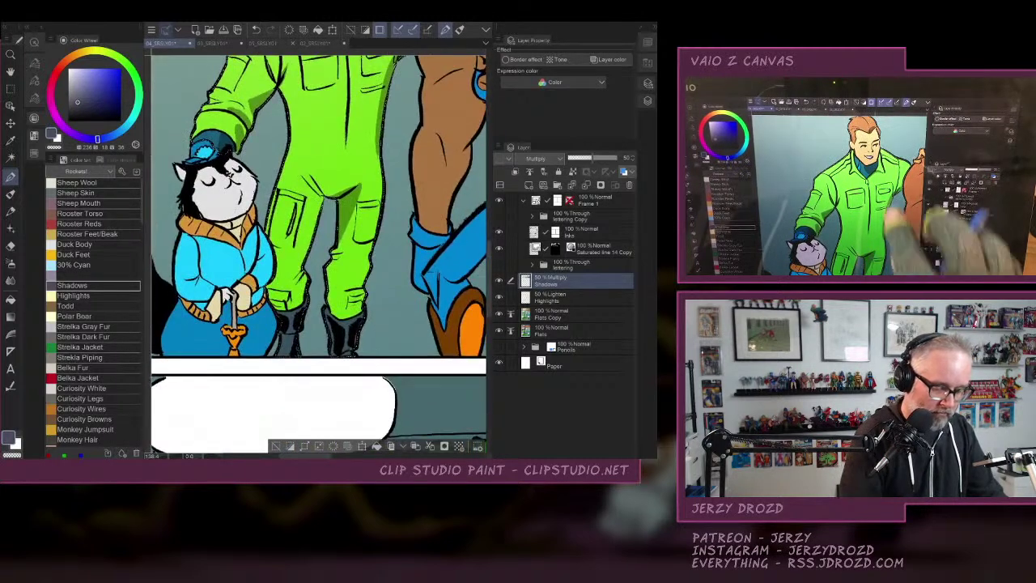
{"action": "left_click_drag", "start_coordinate": [347, 315], "coordinate": [360, 310]}
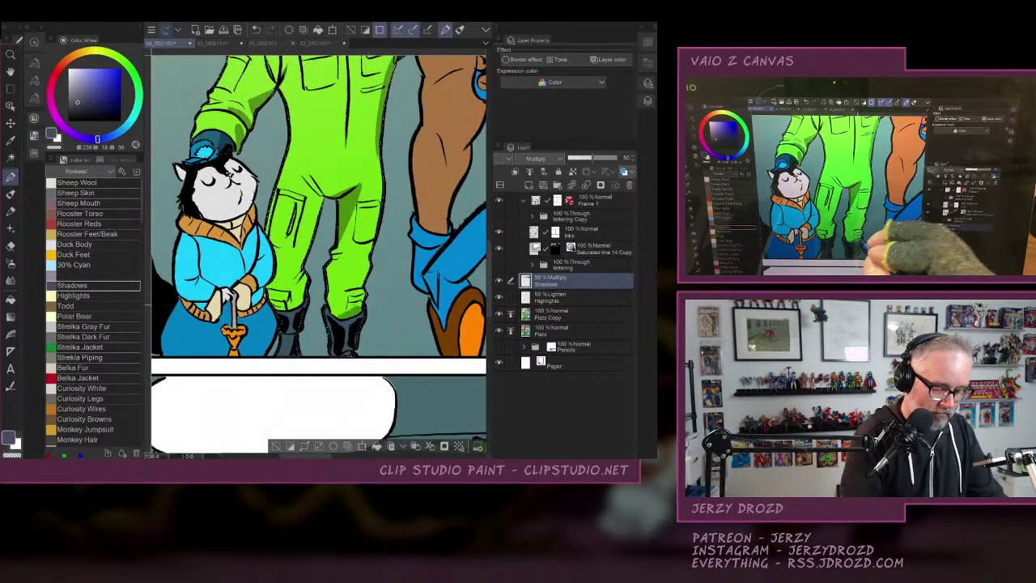
{"action": "mouse_move", "coordinate": [267, 307]}
{"action": "left_mouse_down"}
{"action": "mouse_move", "coordinate": [284, 302]}
{"action": "mouse_move", "coordinate": [281, 355]}
{"action": "left_mouse_up"}
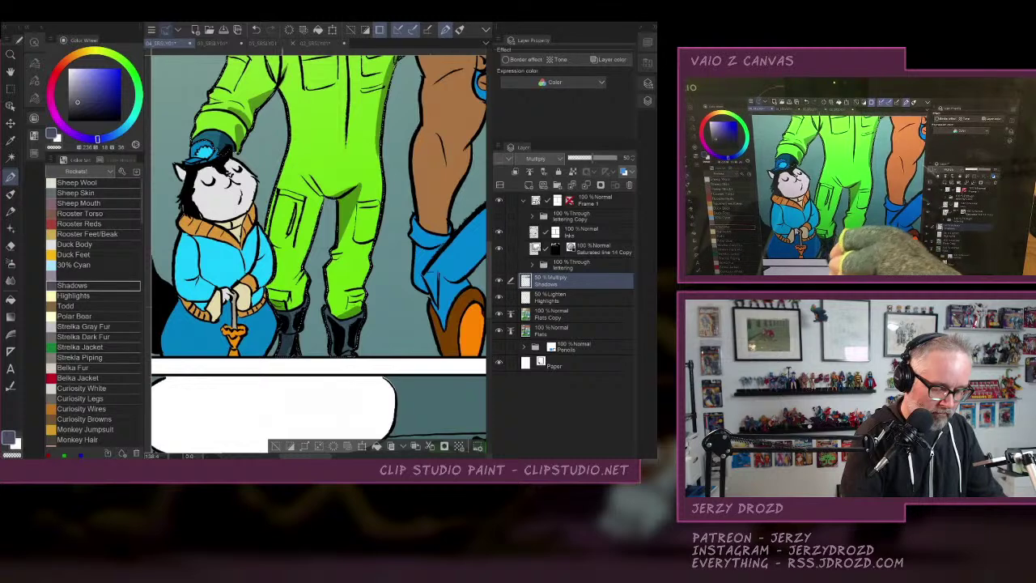
{"action": "left_click_drag", "start_coordinate": [293, 280], "coordinate": [306, 269]}
{"action": "left_click_drag", "start_coordinate": [314, 198], "coordinate": [335, 190]}
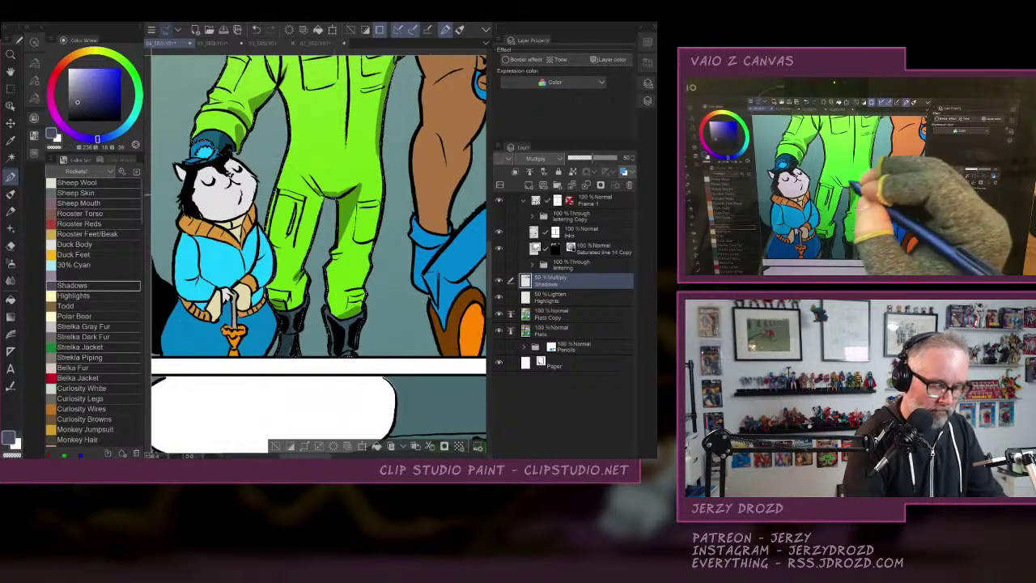
{"action": "left_click_drag", "start_coordinate": [358, 245], "coordinate": [375, 240]}
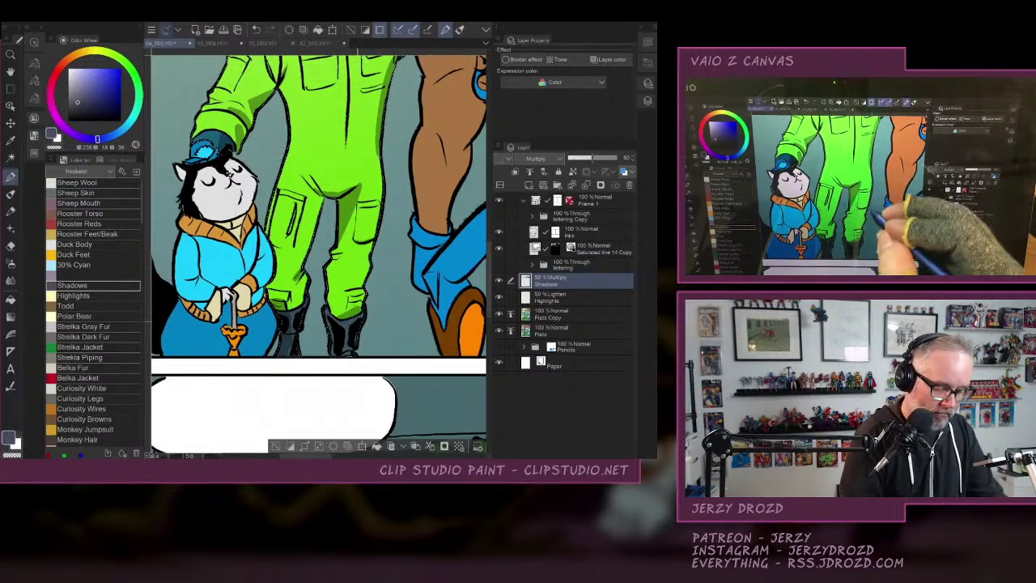
{"action": "left_click", "coordinate": [12, 455]}
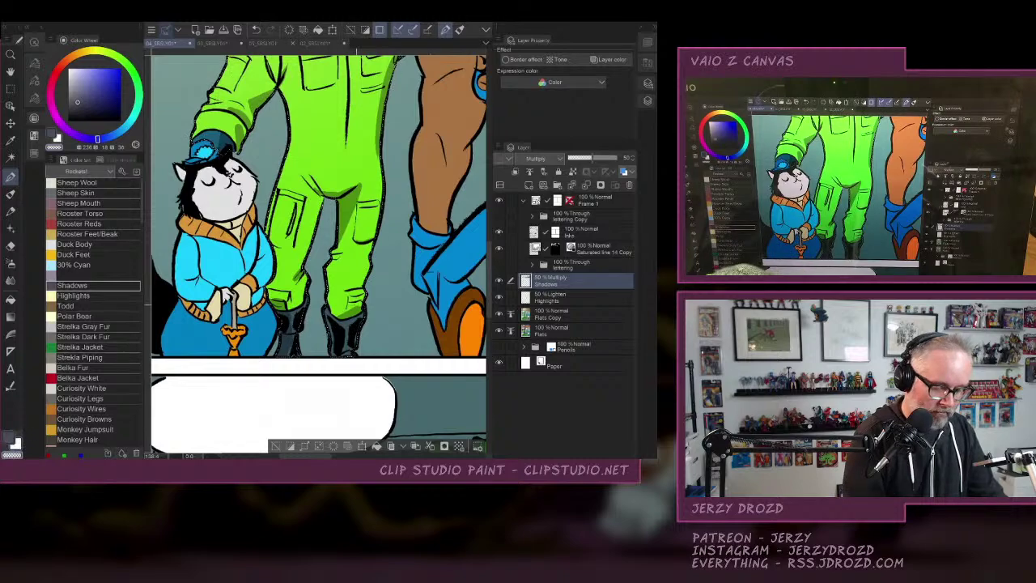
{"action": "left_click_drag", "start_coordinate": [340, 162], "coordinate": [326, 320]}
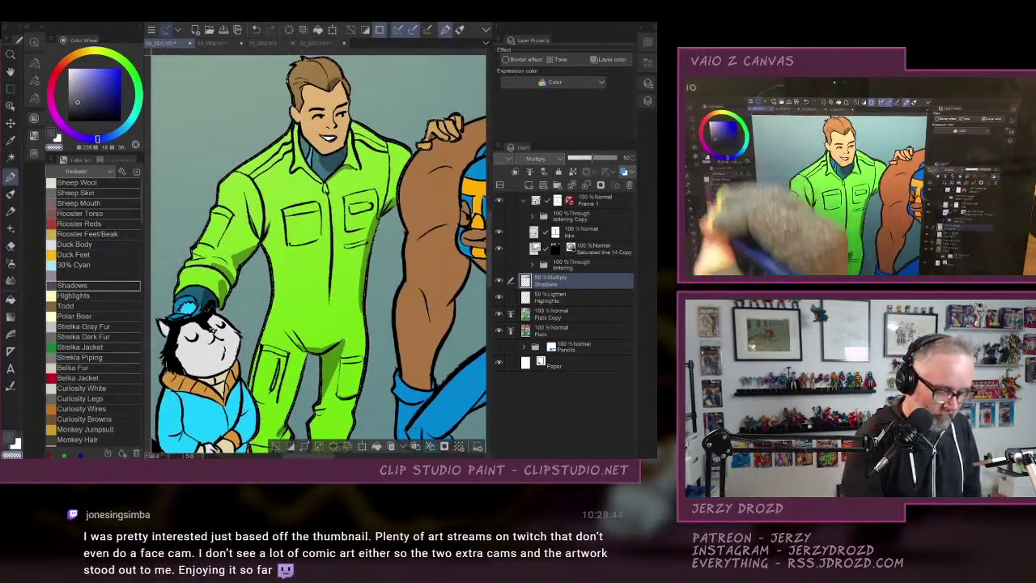
{"action": "key", "text": "ctrl+d"}
Lock transparent pixels on the Inks layer and sample the light blue from the man's undershirt collar.
{"action": "scroll", "coordinate": [320, 251], "scroll_direction": "down", "scroll_amount": 4}
{"action": "scroll", "coordinate": [319, 250], "scroll_direction": "down", "scroll_amount": 3}
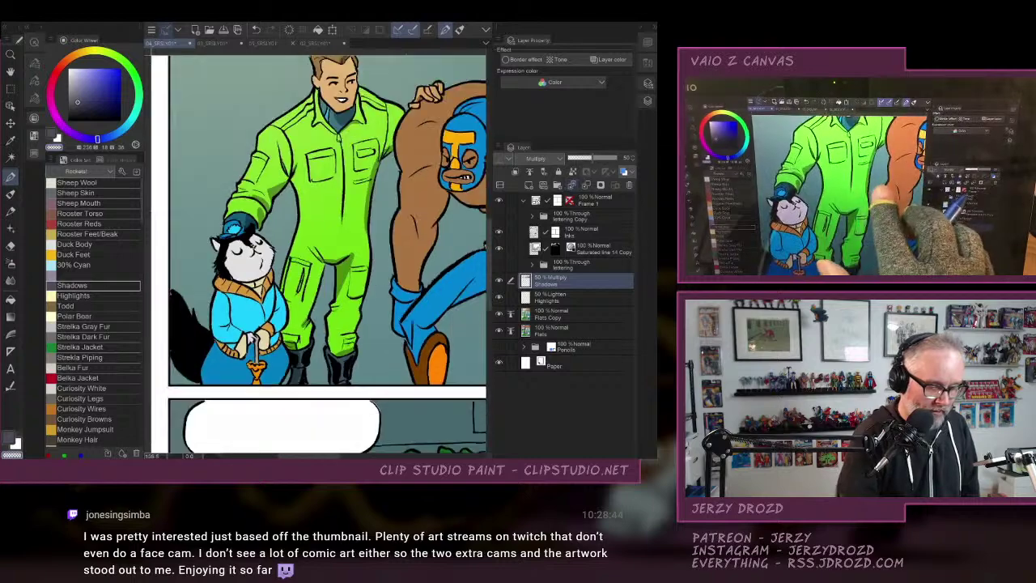
{"action": "scroll", "coordinate": [320, 250], "scroll_direction": "up", "scroll_amount": 3}
{"action": "scroll", "coordinate": [320, 250], "scroll_direction": "up", "scroll_amount": 5}
{"action": "left_click", "coordinate": [566, 231]}
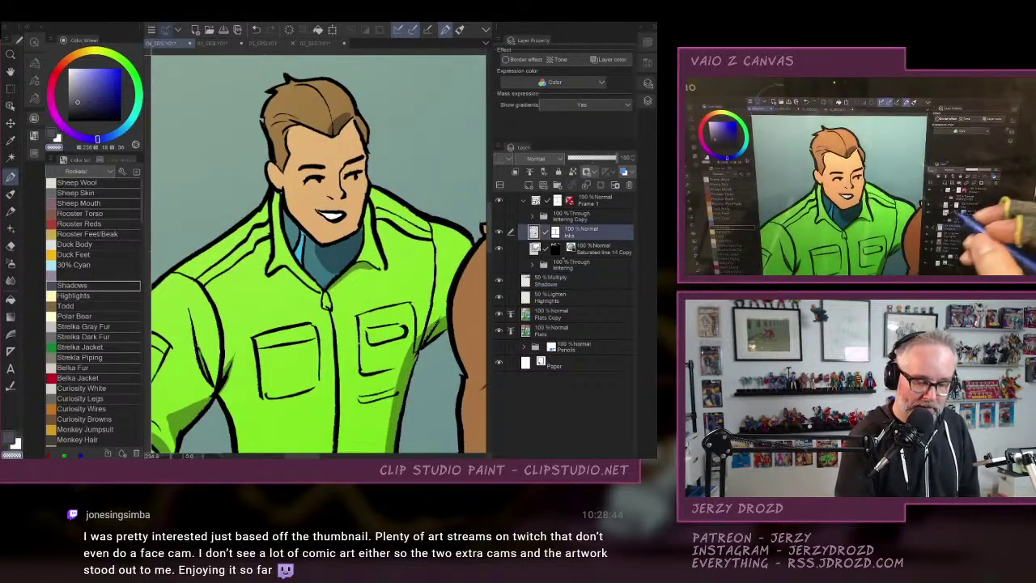
{"action": "left_click", "coordinate": [573, 172]}
{"action": "left_click", "coordinate": [301, 250], "text": "alt"}
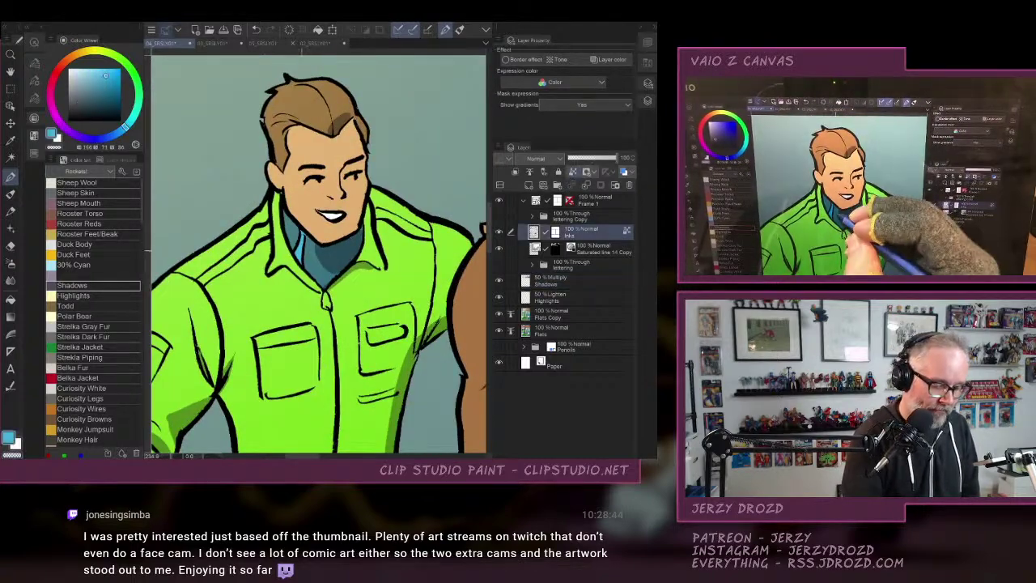
Try recolouring the ink line at the man's undershirt collar in light blue, and undo it.
{"action": "mouse_move", "coordinate": [293, 241]}
{"action": "left_mouse_down"}
{"action": "mouse_move", "coordinate": [303, 258]}
{"action": "mouse_move", "coordinate": [295, 252]}
{"action": "left_mouse_up"}
{"action": "left_click", "coordinate": [256, 29]}
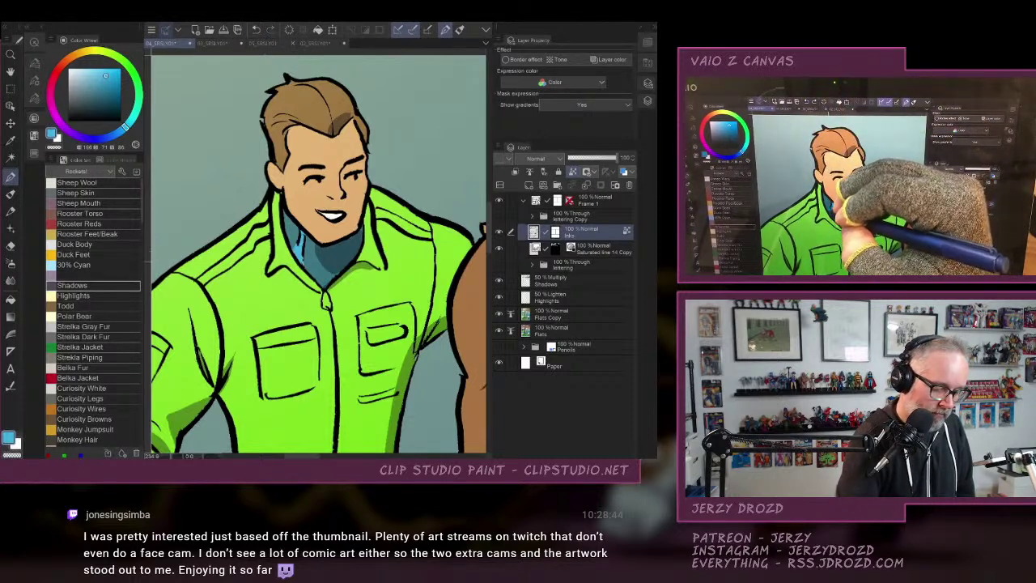
{"action": "left_click", "coordinate": [256, 29]}
Recolour the two ink lines bordering the highlight on the man's undershirt collar in light blue.
{"action": "scroll", "coordinate": [318, 254], "scroll_direction": "up", "scroll_amount": 4}
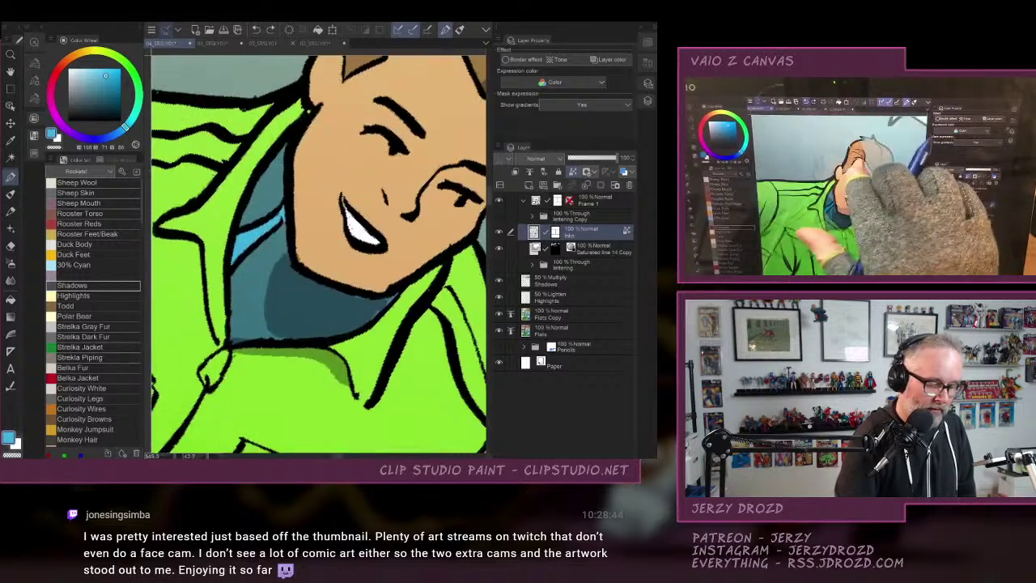
{"action": "mouse_move", "coordinate": [232, 256]}
{"action": "left_mouse_down"}
{"action": "mouse_move", "coordinate": [242, 267]}
{"action": "mouse_move", "coordinate": [283, 221]}
{"action": "left_mouse_up"}
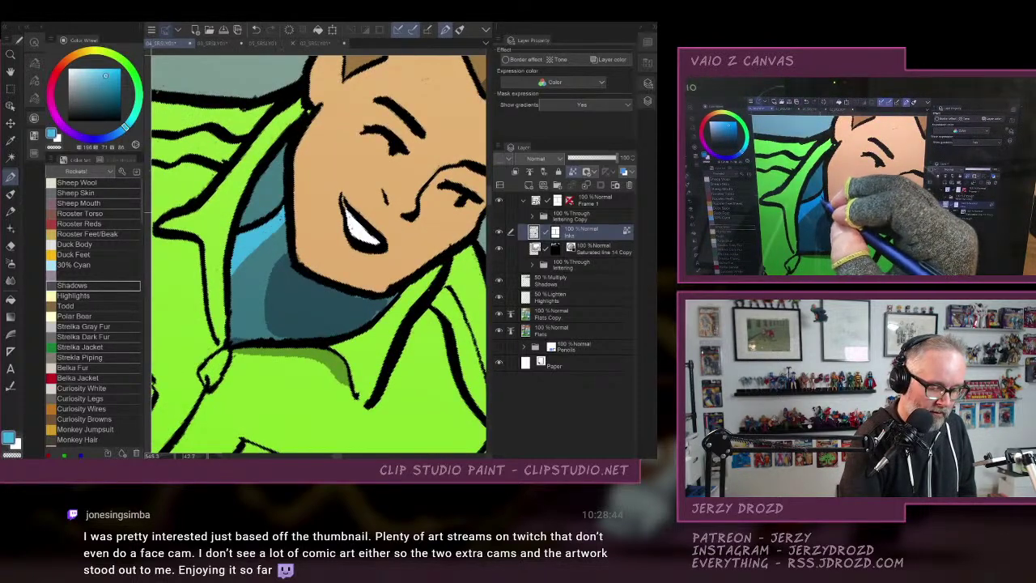
{"action": "left_click_drag", "start_coordinate": [277, 207], "coordinate": [242, 225]}
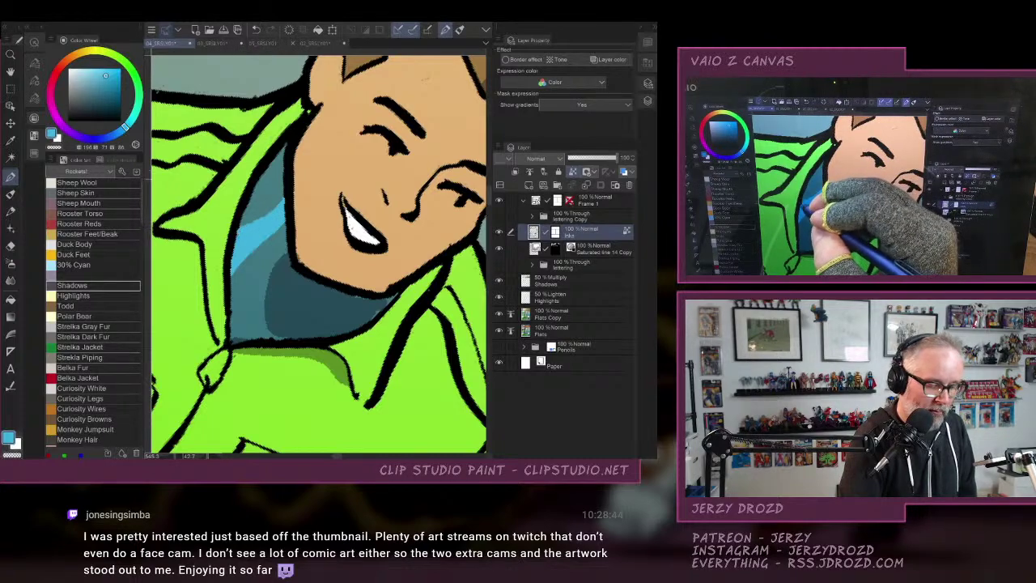
On the Shadows layer, auto-select the cat's jacket, cuff and trouser areas and choose the Shadows colour.
{"action": "scroll", "coordinate": [318, 255], "scroll_direction": "down", "scroll_amount": 5}
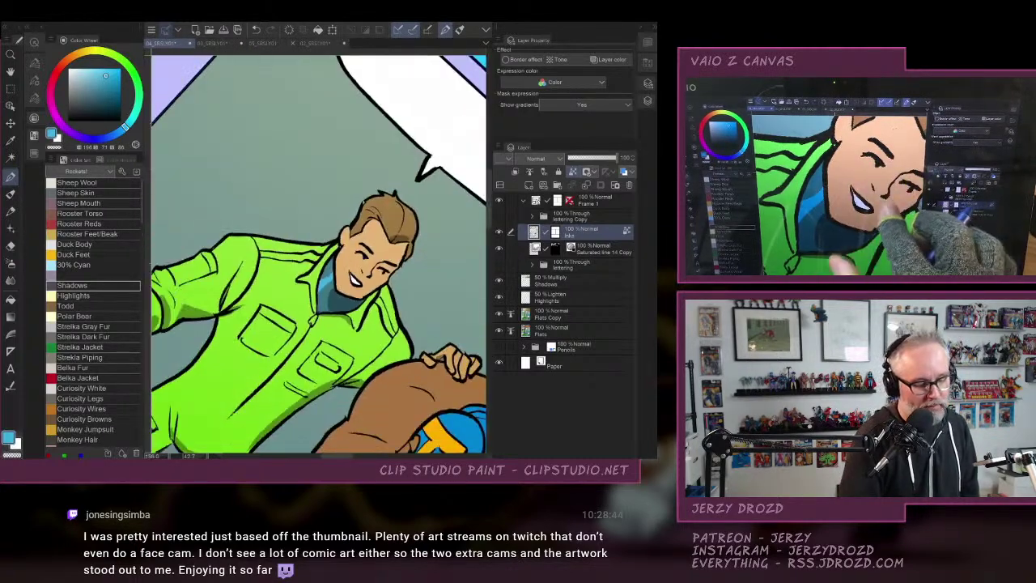
{"action": "scroll", "coordinate": [318, 254], "scroll_direction": "down", "scroll_amount": 3}
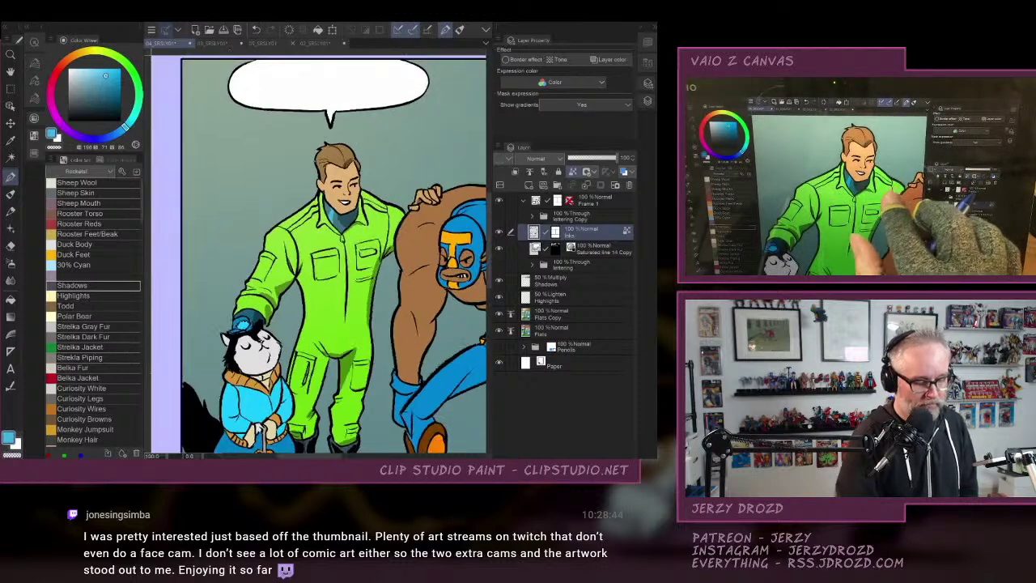
{"action": "scroll", "coordinate": [318, 255], "scroll_direction": "down", "scroll_amount": 3}
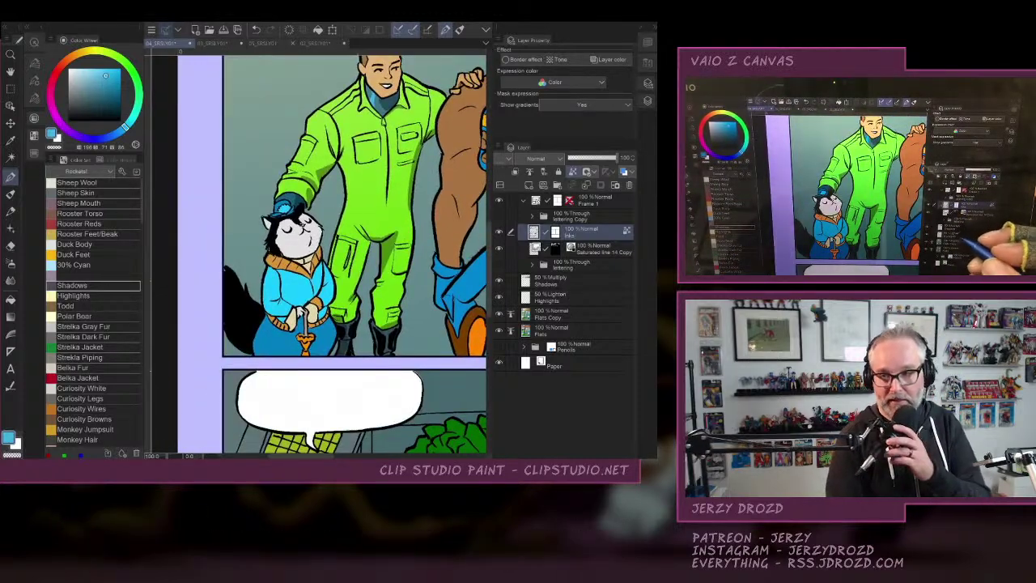
{"action": "left_click", "coordinate": [578, 282]}
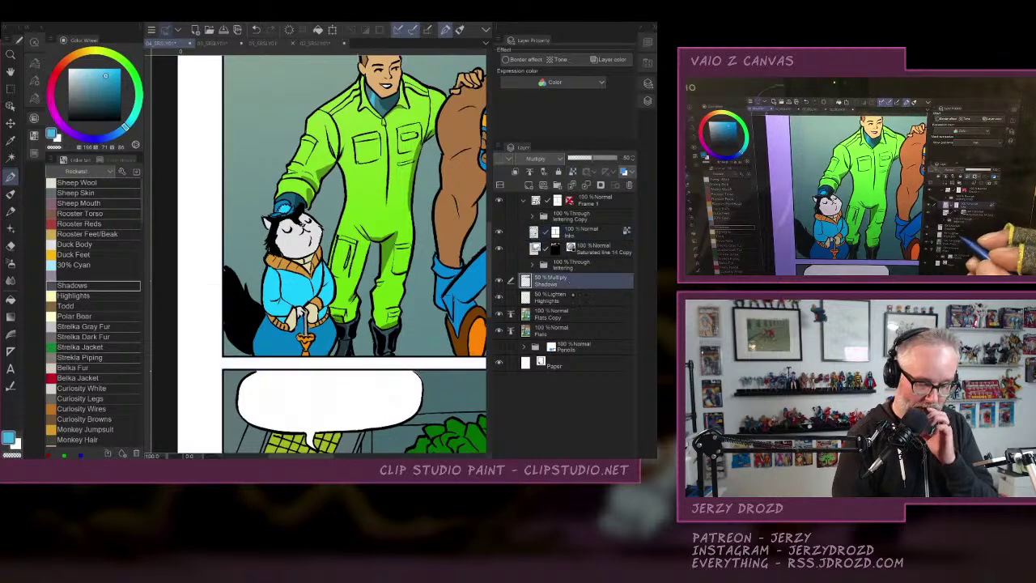
{"action": "left_click", "coordinate": [11, 157]}
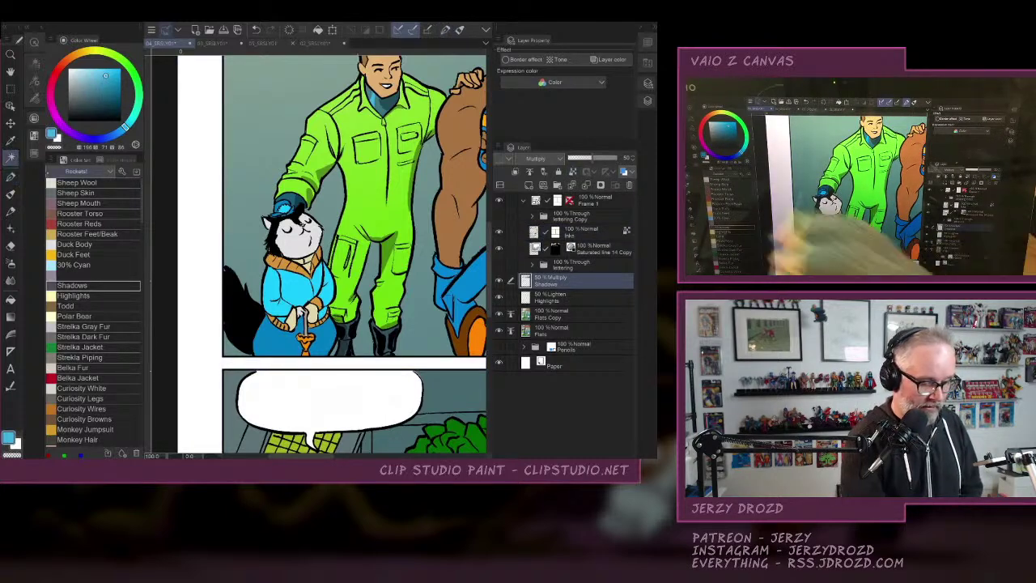
{"action": "left_click", "coordinate": [314, 295]}
{"action": "left_click", "coordinate": [308, 308]}
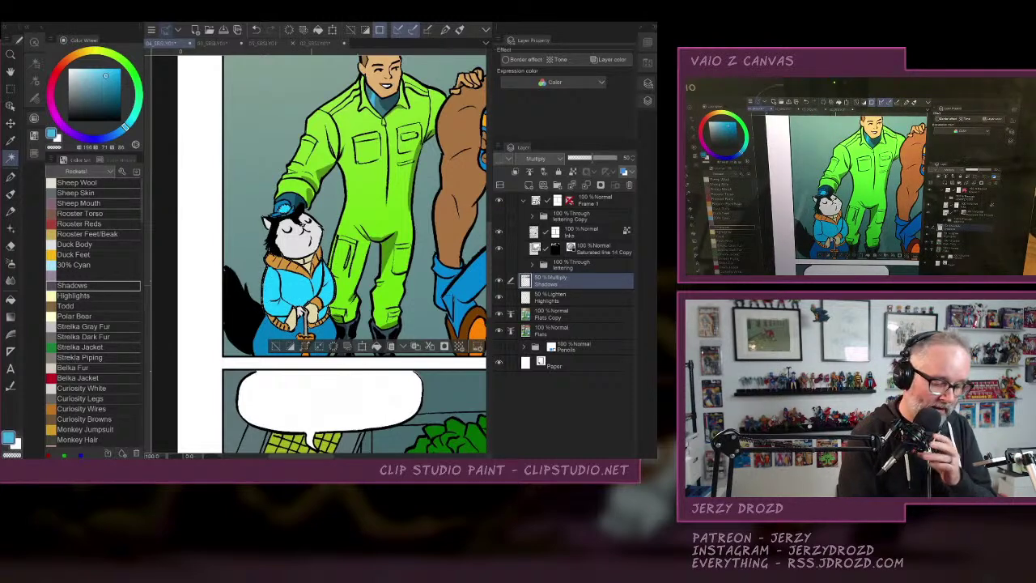
{"action": "left_click", "coordinate": [282, 326]}
{"action": "left_click", "coordinate": [276, 339]}
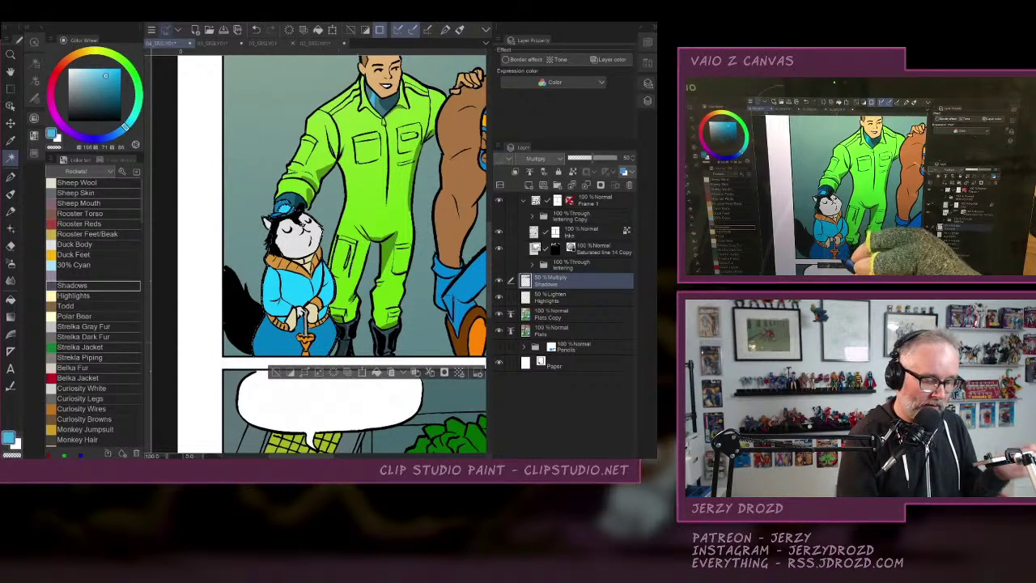
{"action": "scroll", "coordinate": [340, 301], "scroll_direction": "up", "scroll_amount": 3}
{"action": "left_click", "coordinate": [99, 285]}
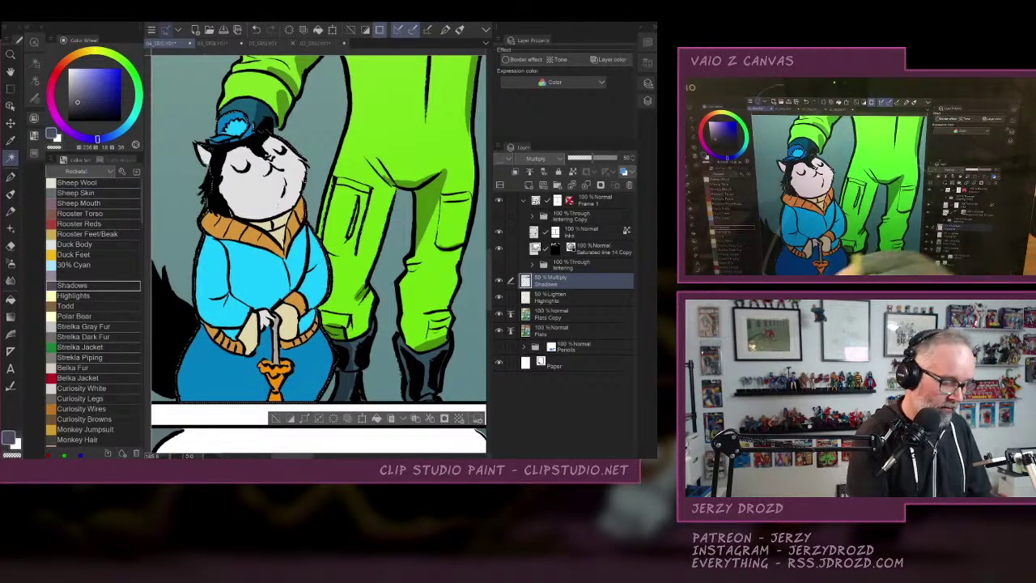
Invert the selection around the cat, and clear it.
{"action": "left_click", "coordinate": [290, 417]}
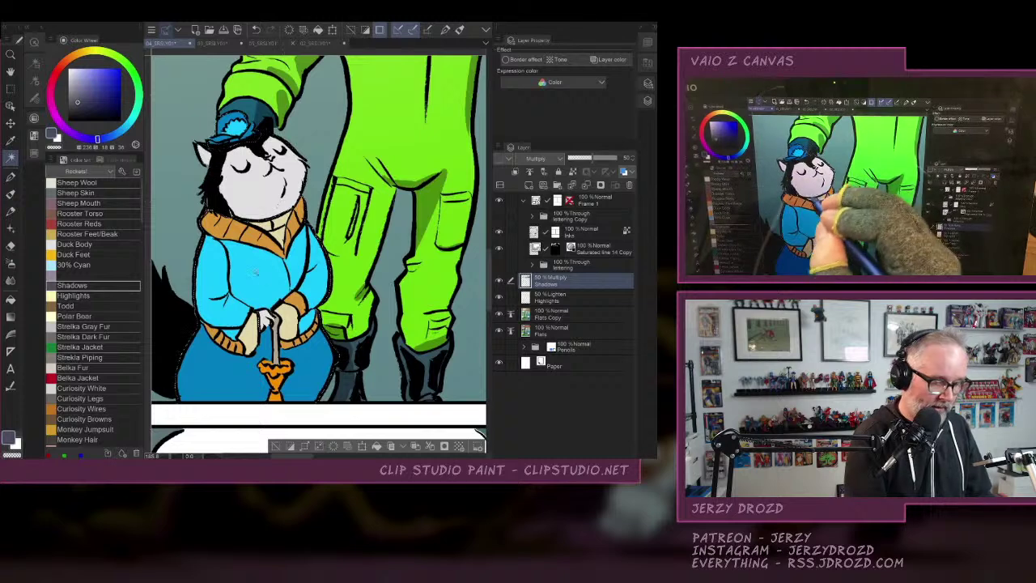
{"action": "left_click", "coordinate": [10, 177]}
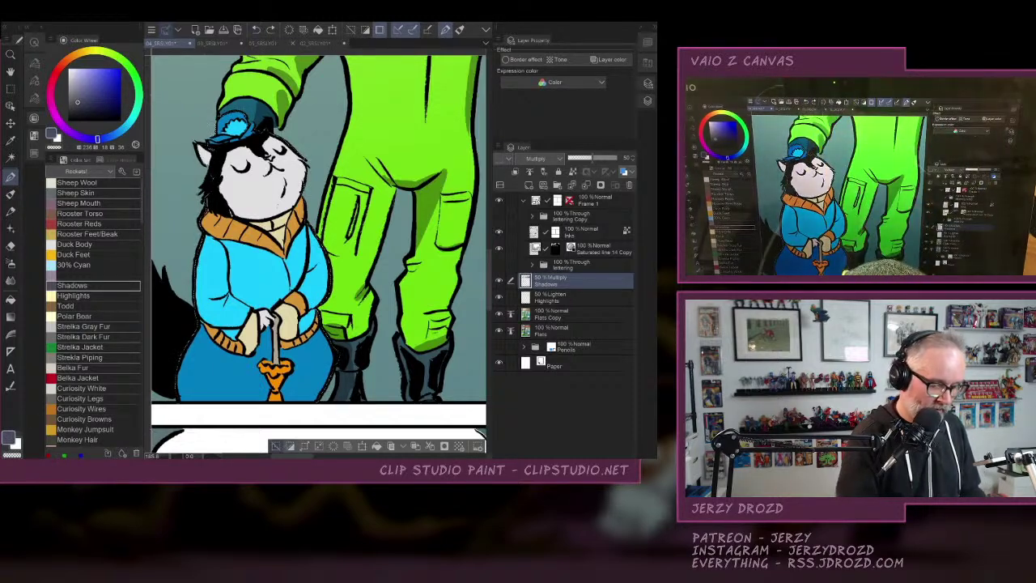
{"action": "left_click", "coordinate": [276, 445]}
Auto-select the cat's colour areas again, including its white face and the badge on its cap.
{"action": "left_click", "coordinate": [11, 158]}
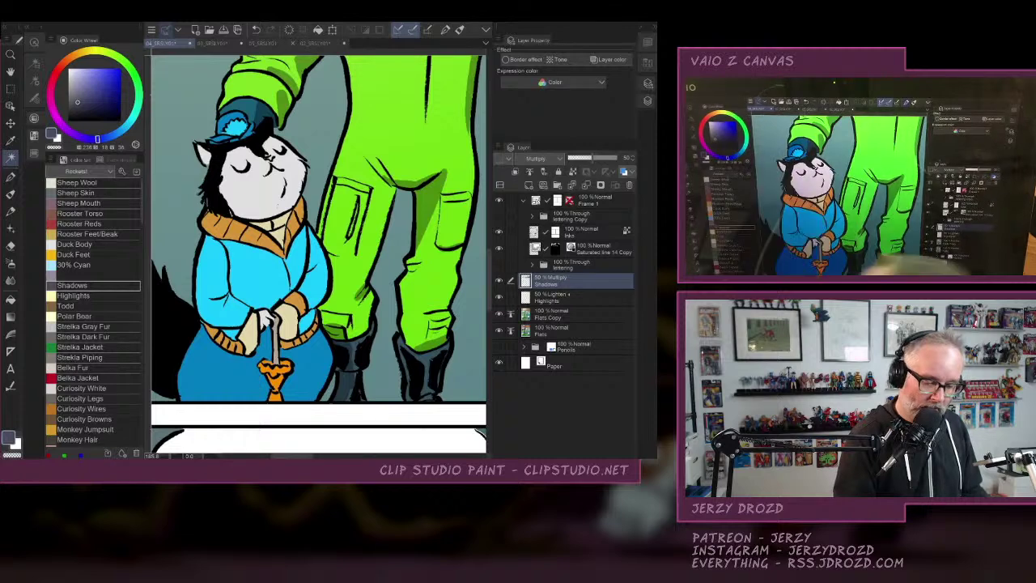
{"action": "left_click", "coordinate": [278, 194]}
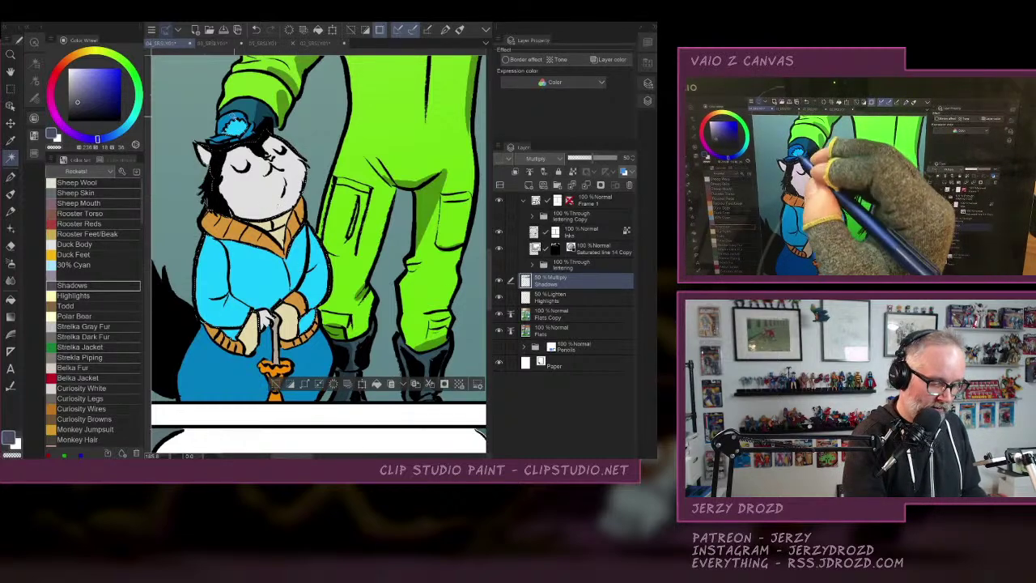
{"action": "left_click", "coordinate": [236, 127]}
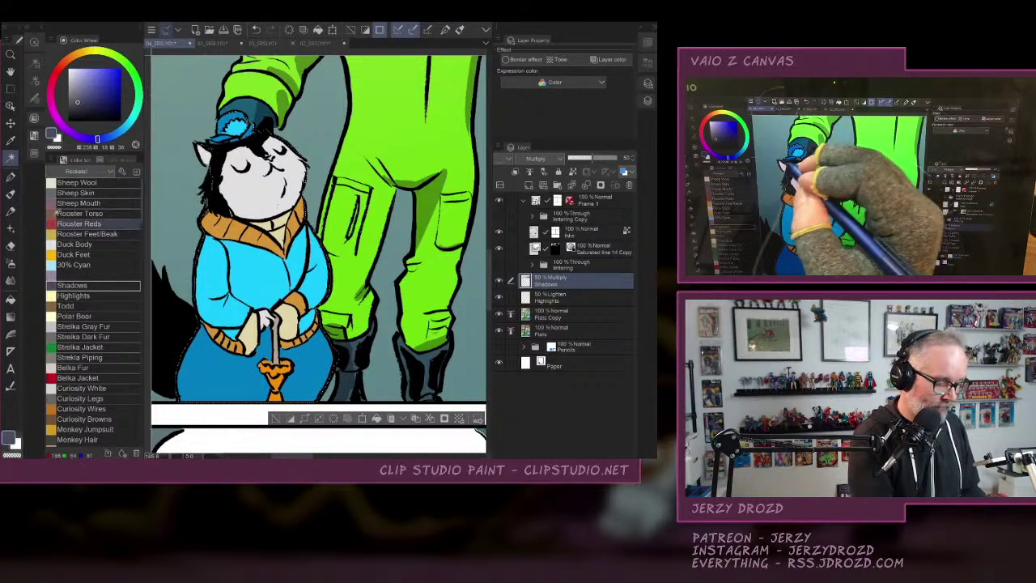
Paint pen shadows in the Shadows colour under the cat's chin and on its fur collar, jacket sleeve and trousers.
{"action": "left_click", "coordinate": [10, 177]}
{"action": "left_click_drag", "start_coordinate": [262, 215], "coordinate": [300, 186]}
{"action": "mouse_move", "coordinate": [238, 216]}
{"action": "left_mouse_down"}
{"action": "mouse_move", "coordinate": [280, 208]}
{"action": "mouse_move", "coordinate": [288, 195]}
{"action": "mouse_move", "coordinate": [272, 230]}
{"action": "mouse_move", "coordinate": [253, 225]}
{"action": "mouse_move", "coordinate": [298, 251]}
{"action": "left_mouse_up"}
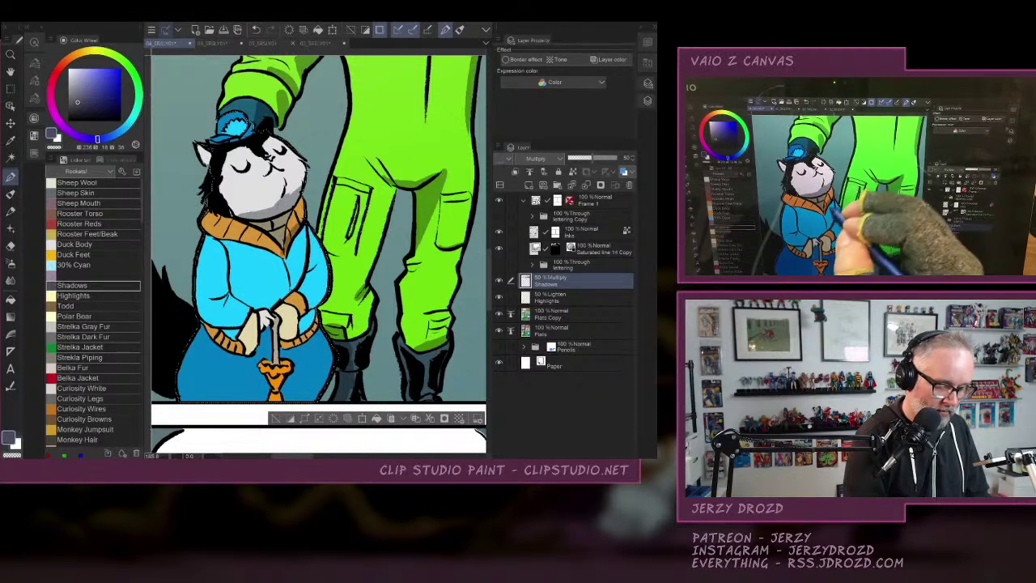
{"action": "mouse_move", "coordinate": [323, 288]}
{"action": "left_mouse_down"}
{"action": "mouse_move", "coordinate": [300, 334]}
{"action": "mouse_move", "coordinate": [315, 329]}
{"action": "mouse_move", "coordinate": [283, 348]}
{"action": "mouse_move", "coordinate": [319, 329]}
{"action": "mouse_move", "coordinate": [251, 353]}
{"action": "mouse_move", "coordinate": [268, 360]}
{"action": "left_mouse_up"}
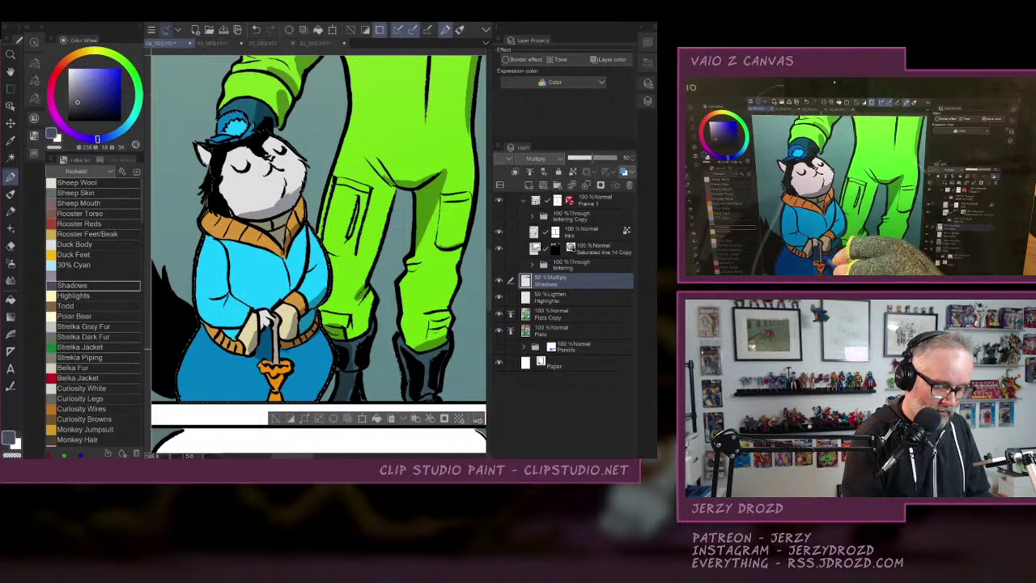
{"action": "mouse_move", "coordinate": [319, 332]}
{"action": "left_mouse_down"}
{"action": "mouse_move", "coordinate": [286, 351]}
{"action": "mouse_move", "coordinate": [276, 400]}
{"action": "left_mouse_up"}
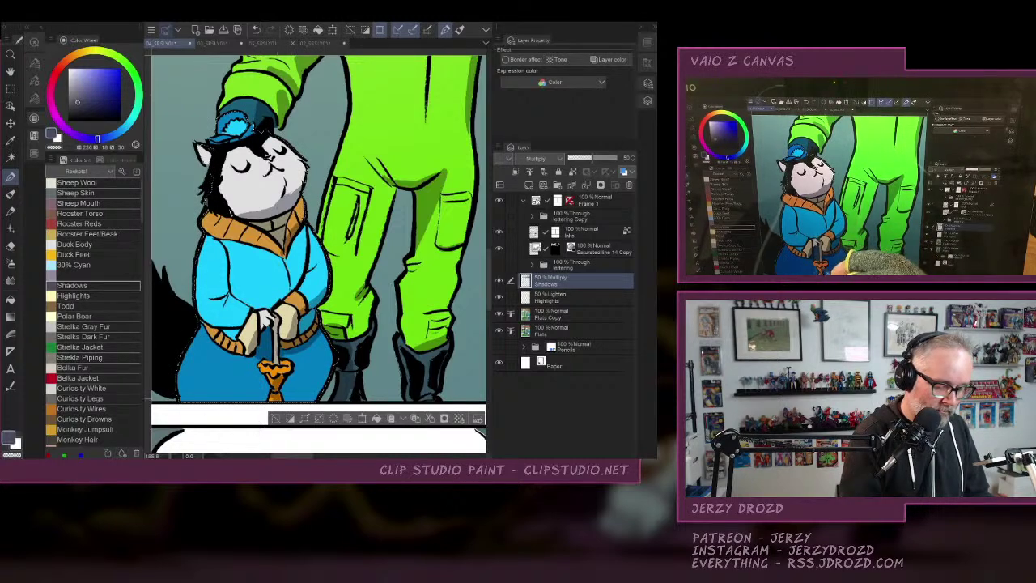
Paint the cat's remaining shadows on its jacket above the hands, its cuff and the far side of its blue trousers.
{"action": "left_click_drag", "start_coordinate": [284, 356], "coordinate": [322, 336]}
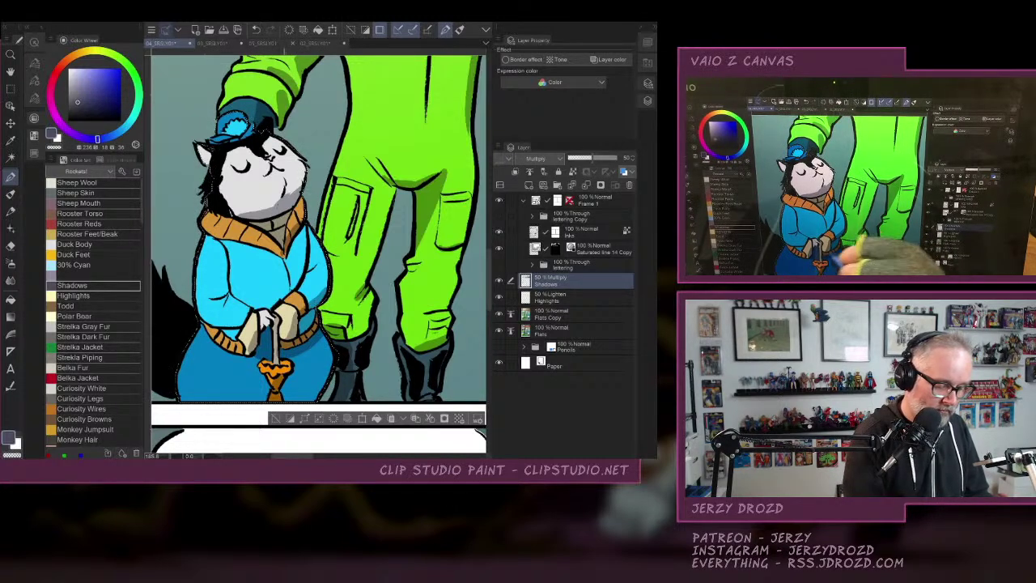
{"action": "mouse_move", "coordinate": [280, 288]}
{"action": "left_mouse_down"}
{"action": "mouse_move", "coordinate": [234, 302]}
{"action": "mouse_move", "coordinate": [260, 308]}
{"action": "left_mouse_up"}
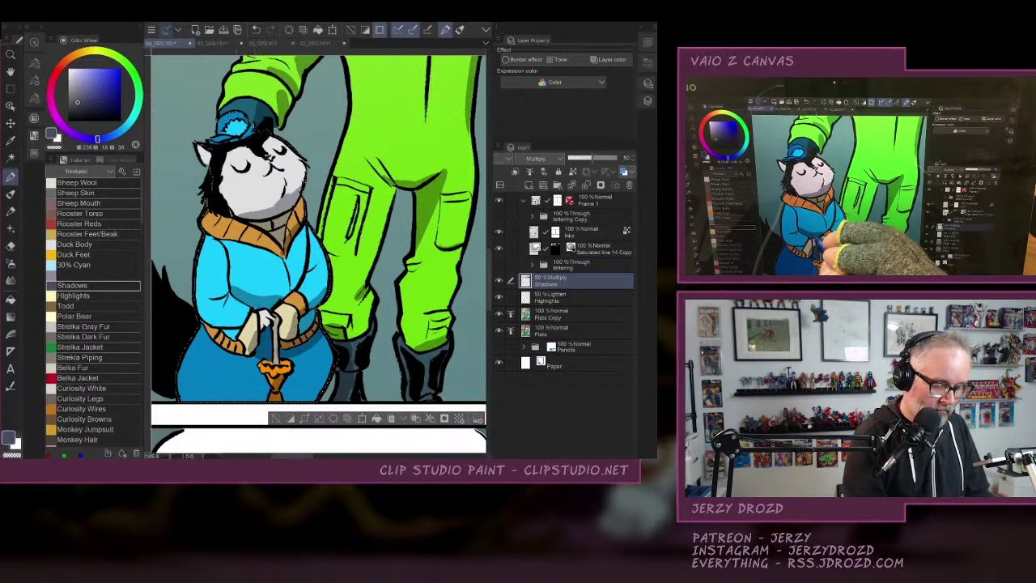
{"action": "left_click_drag", "start_coordinate": [280, 296], "coordinate": [291, 293]}
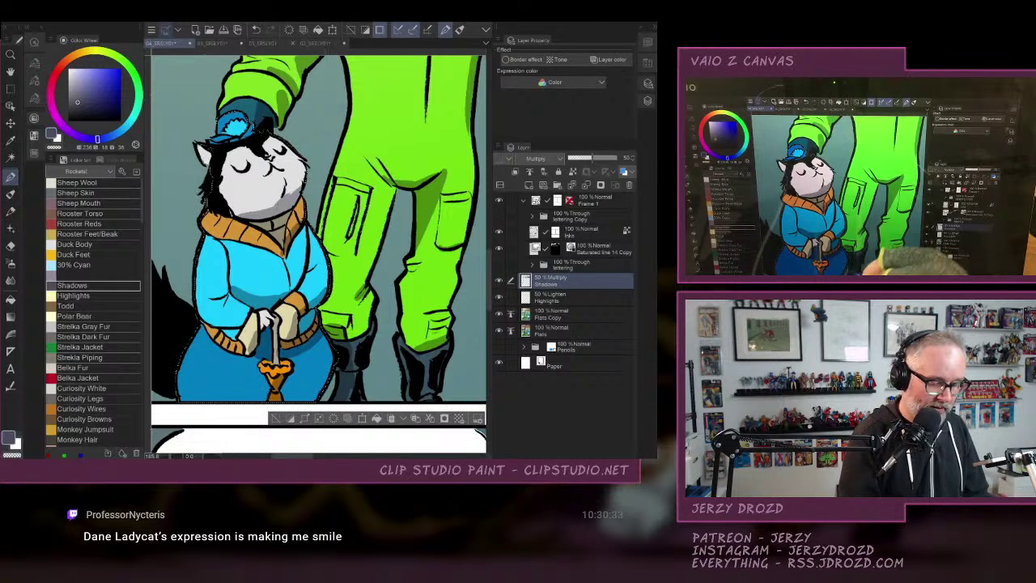
{"action": "mouse_move", "coordinate": [301, 399]}
{"action": "left_mouse_down"}
{"action": "mouse_move", "coordinate": [326, 342]}
{"action": "mouse_move", "coordinate": [330, 359]}
{"action": "left_mouse_up"}
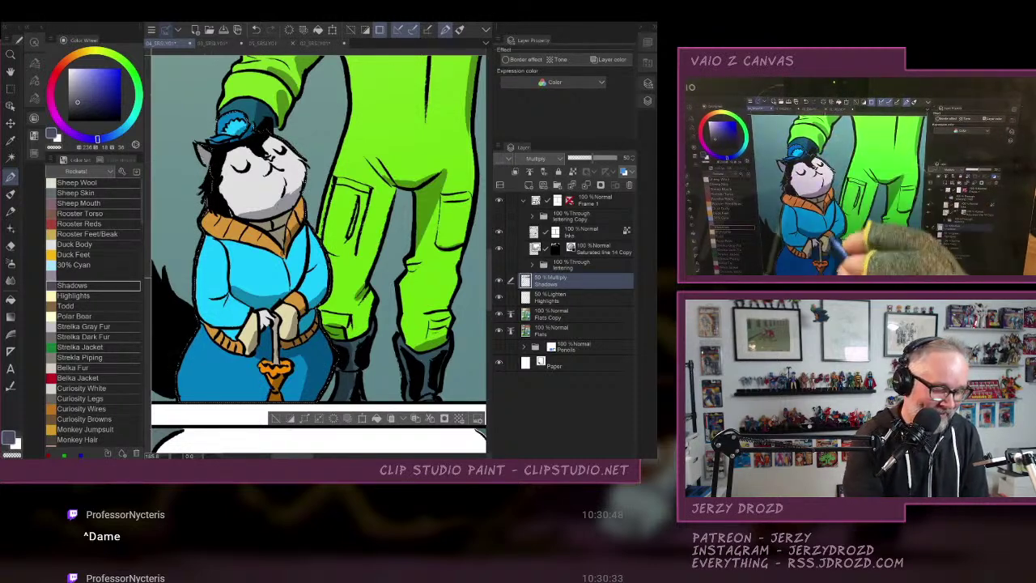
{"action": "key", "text": "e"}
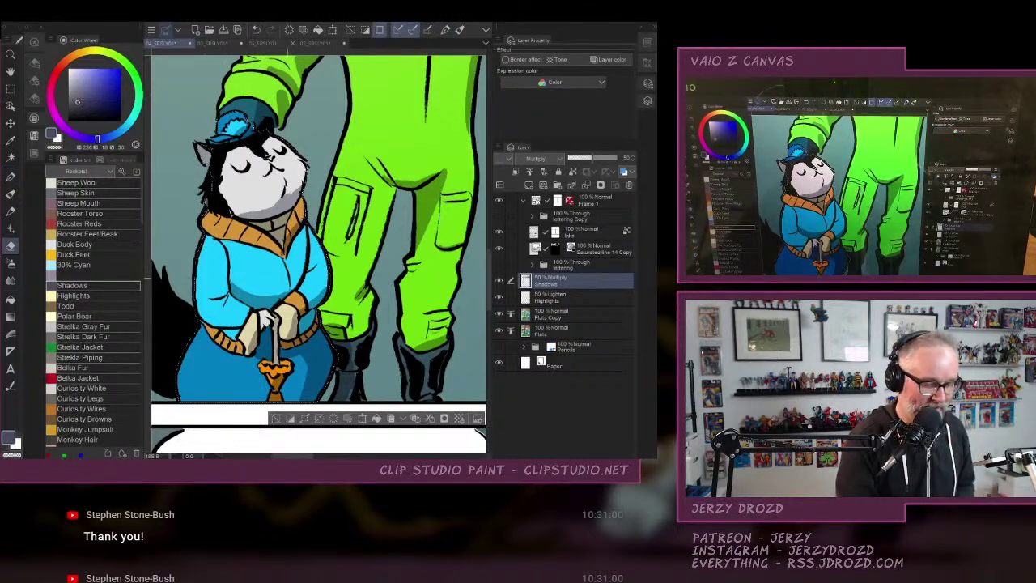
Activate the Highlights layer with the Highlights colour and the Gradient tool, and clear the selection around the cat.
{"action": "scroll", "coordinate": [318, 253], "scroll_direction": "down", "scroll_amount": 3}
{"action": "scroll", "coordinate": [318, 254], "scroll_direction": "down", "scroll_amount": 2}
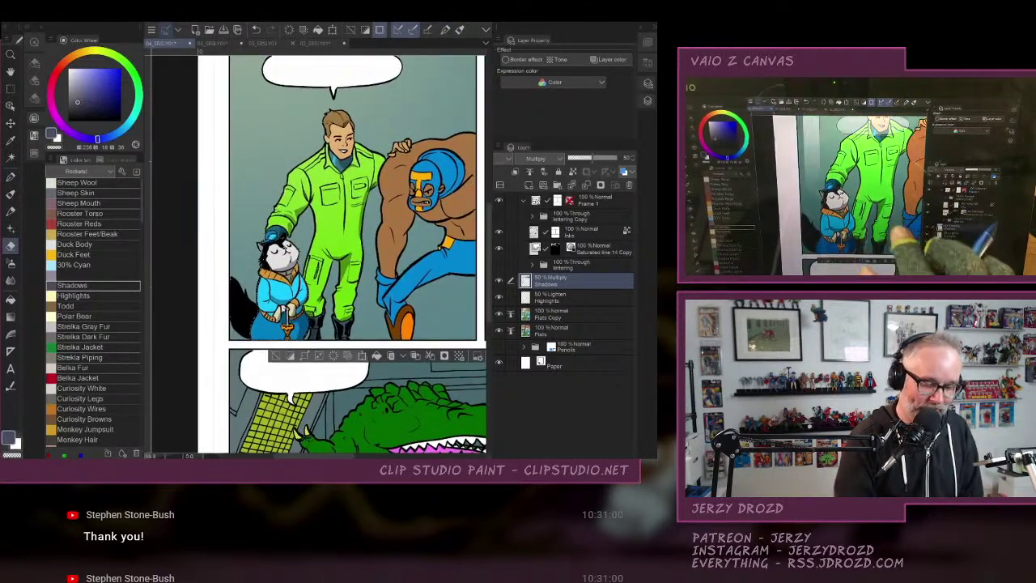
{"action": "left_click", "coordinate": [551, 296]}
{"action": "left_click", "coordinate": [74, 296]}
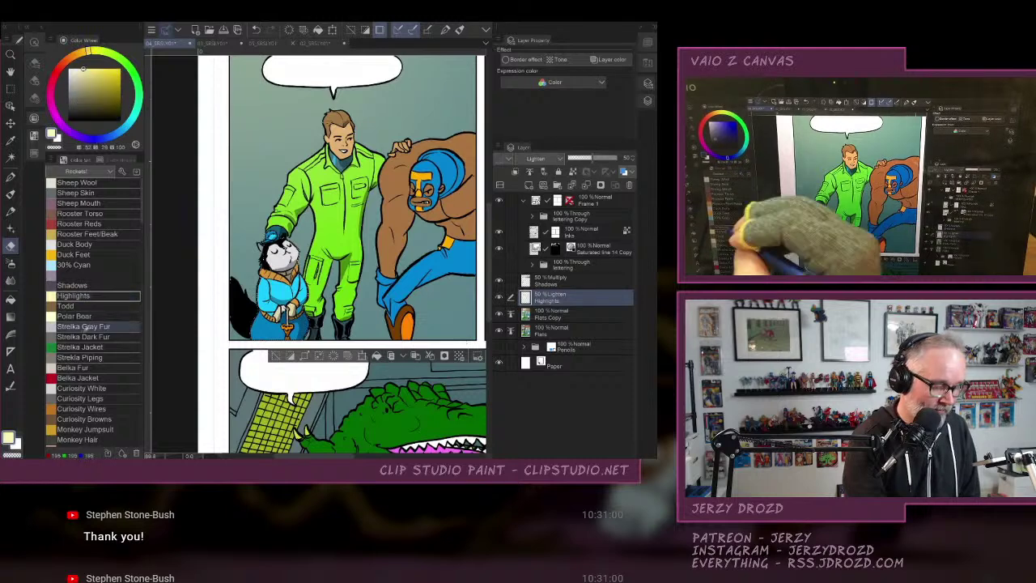
{"action": "left_click", "coordinate": [11, 317]}
{"action": "left_click_drag", "start_coordinate": [305, 314], "coordinate": [376, 353]}
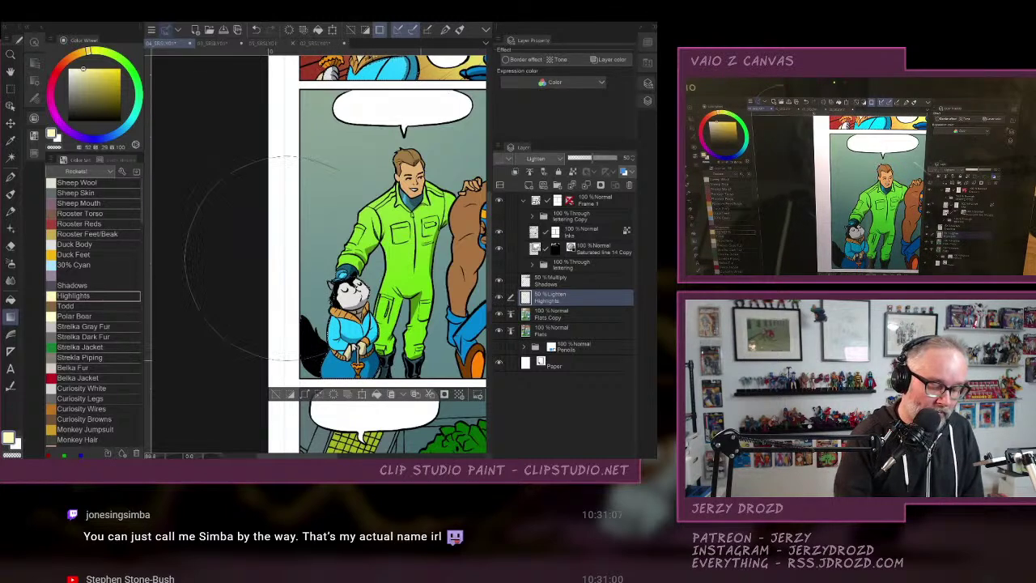
{"action": "left_click_drag", "start_coordinate": [380, 300], "coordinate": [286, 261]}
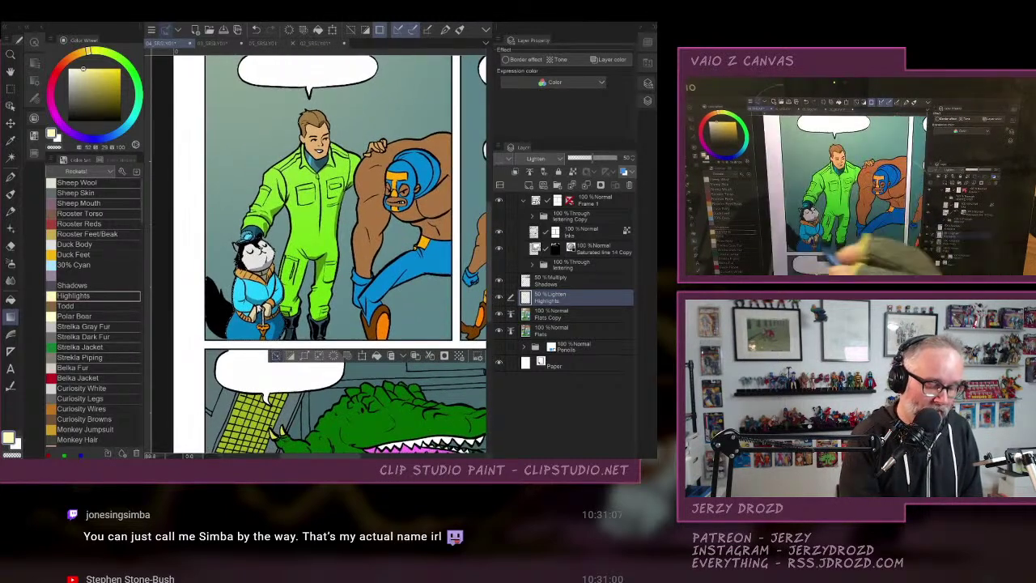
{"action": "left_click", "coordinate": [275, 356]}
Examine the page's upper panels, comparing the coloured first panel with the two panels beneath it.
{"action": "left_click_drag", "start_coordinate": [388, 284], "coordinate": [369, 348]}
{"action": "left_click_drag", "start_coordinate": [381, 308], "coordinate": [316, 405]}
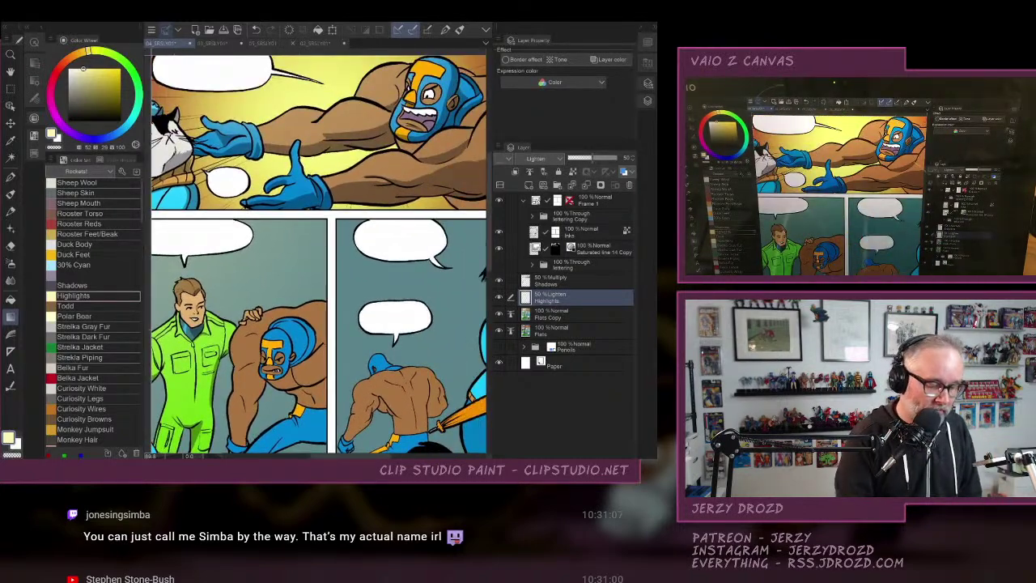
{"action": "left_click_drag", "start_coordinate": [332, 340], "coordinate": [391, 211]}
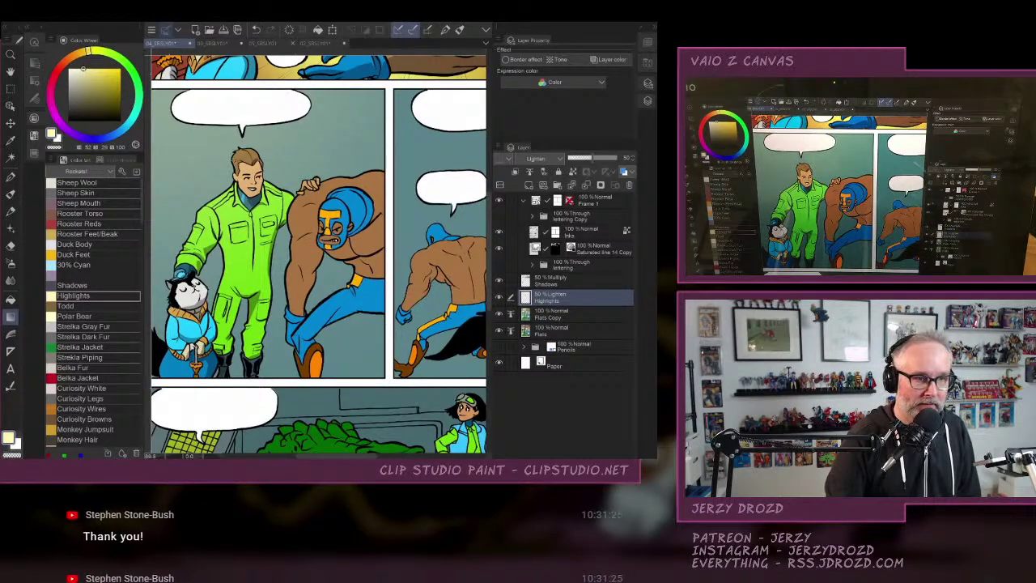
{"action": "scroll", "coordinate": [318, 254], "scroll_direction": "down", "scroll_amount": 2}
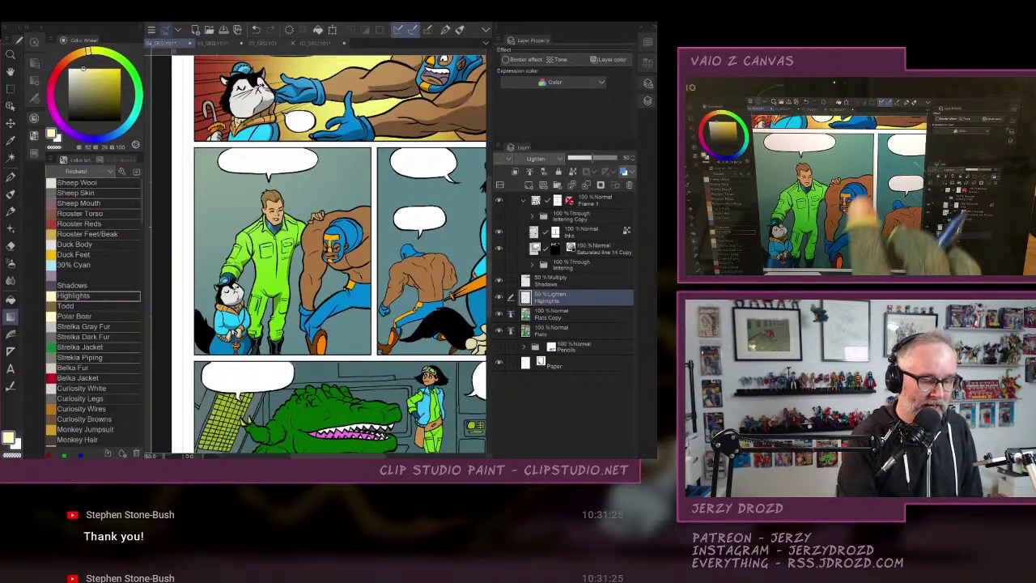
{"action": "left_click_drag", "start_coordinate": [356, 210], "coordinate": [314, 305]}
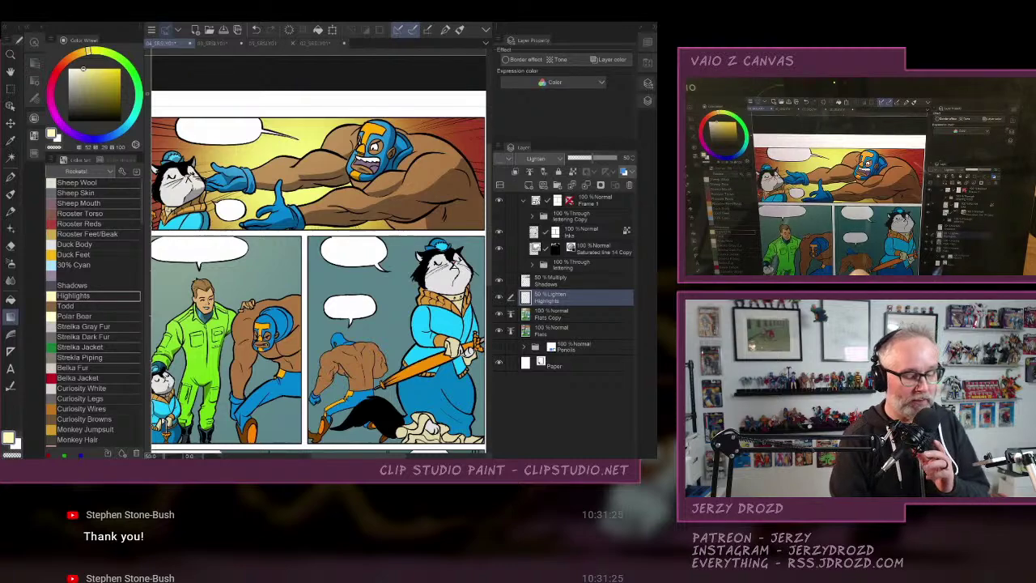
{"action": "left_click_drag", "start_coordinate": [318, 267], "coordinate": [295, 213]}
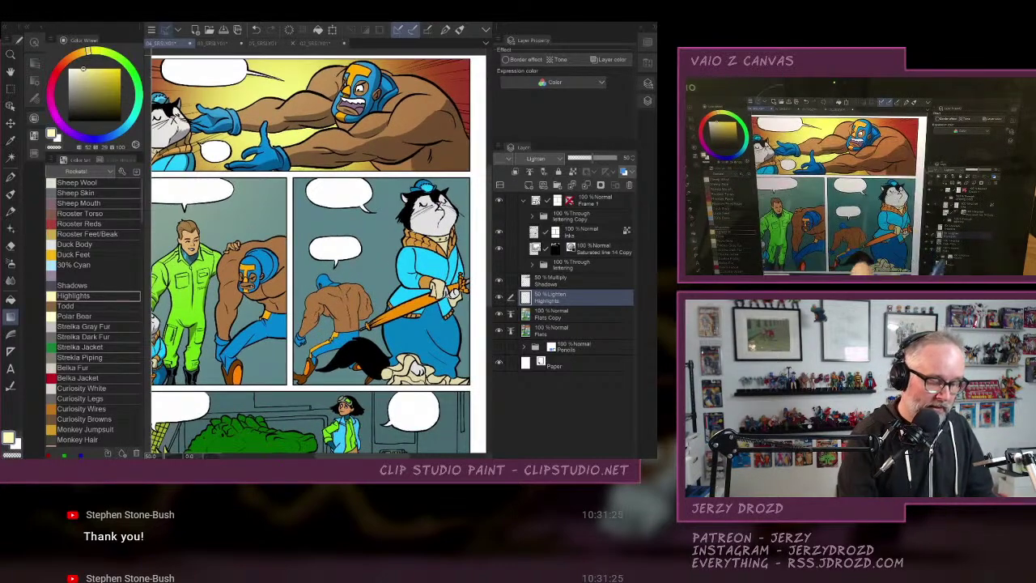
{"action": "scroll", "coordinate": [360, 304], "scroll_direction": "up", "scroll_amount": 3}
{"action": "scroll", "coordinate": [360, 303], "scroll_direction": "down", "scroll_amount": 4}
{"action": "left_click_drag", "start_coordinate": [318, 255], "coordinate": [324, 301]}
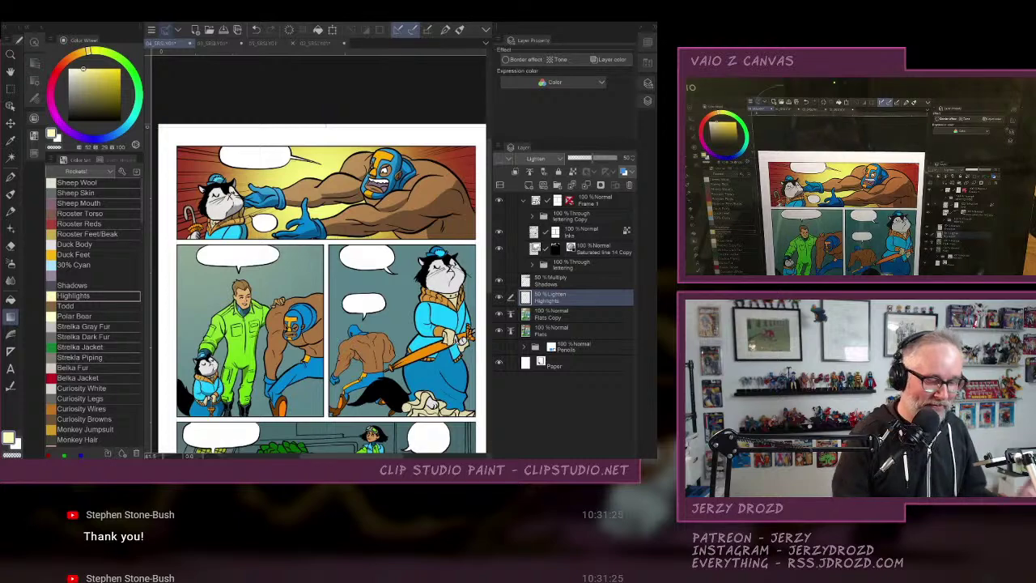
{"action": "left_click_drag", "start_coordinate": [324, 302], "coordinate": [324, 217]}
{"action": "scroll", "coordinate": [318, 254], "scroll_direction": "up", "scroll_amount": 4}
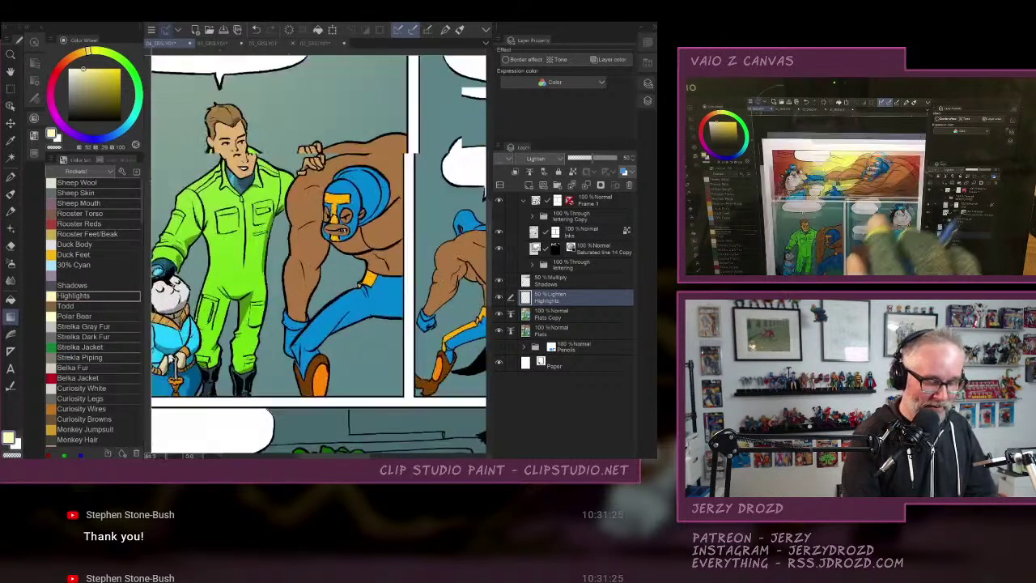
On the Flats Copy layer, auto-select the second-panel wrestler's skin, mask, belt, trouser and boot colours.
{"action": "left_click_drag", "start_coordinate": [324, 254], "coordinate": [304, 238]}
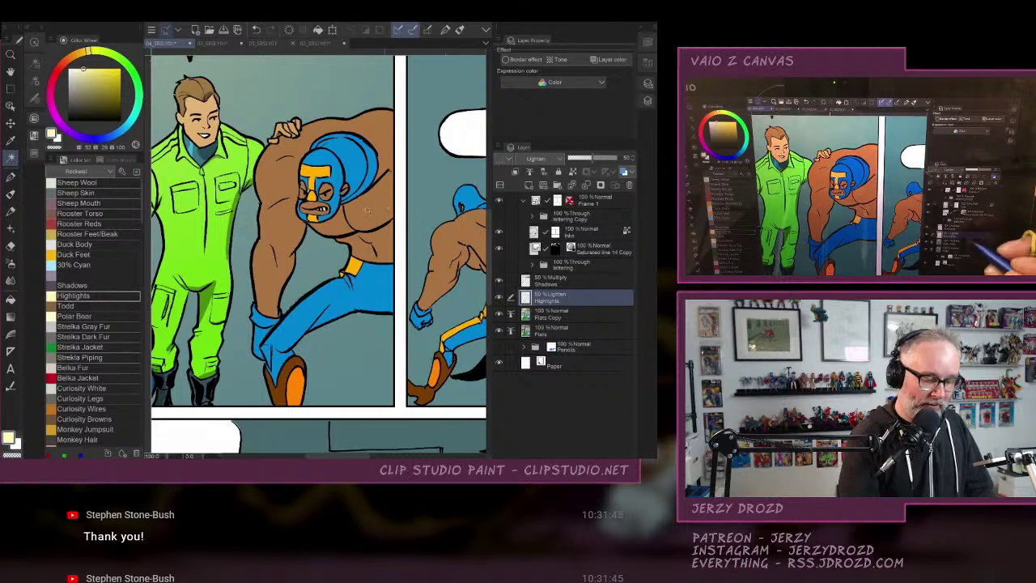
{"action": "left_click", "coordinate": [361, 212]}
{"action": "left_click", "coordinate": [276, 333]}
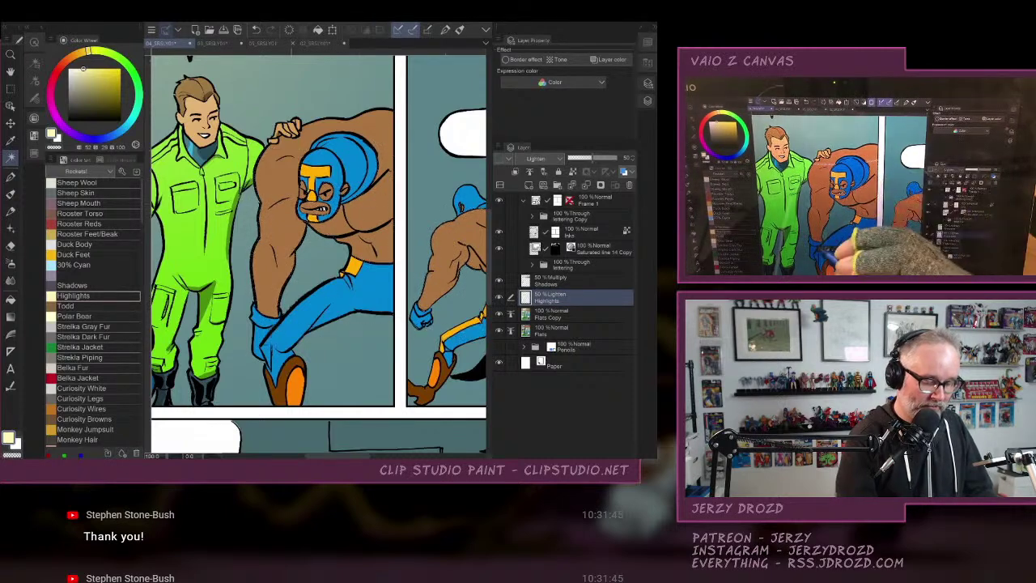
{"action": "left_click", "coordinate": [566, 314]}
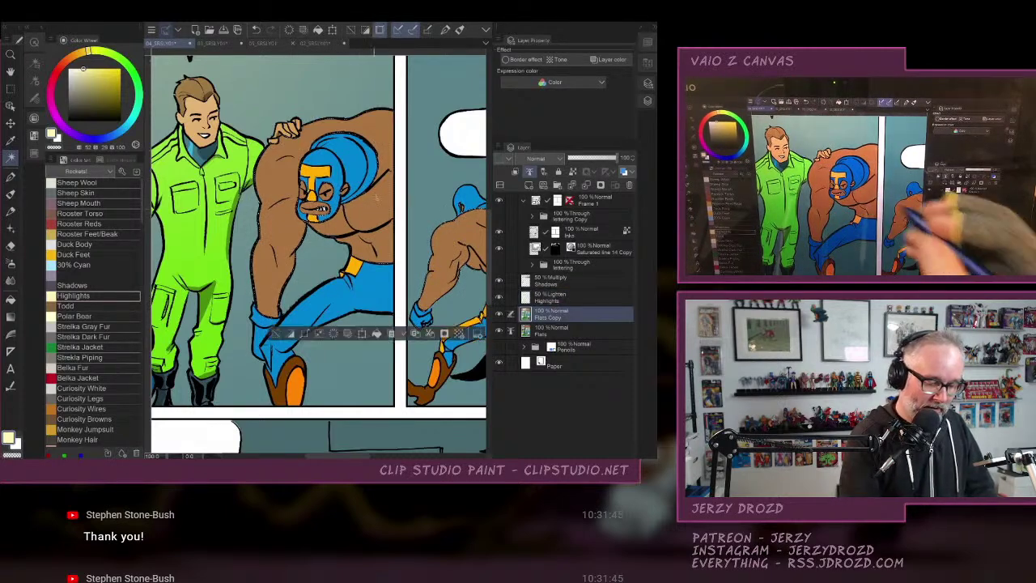
{"action": "left_click", "coordinate": [356, 218]}
{"action": "left_click", "coordinate": [357, 174]}
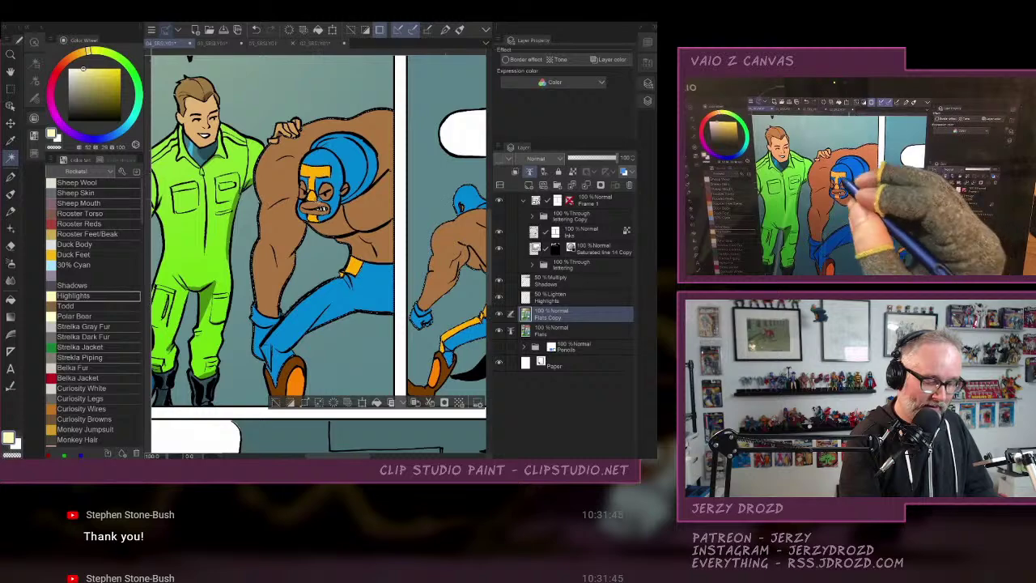
{"action": "left_click", "coordinate": [353, 274]}
{"action": "left_click", "coordinate": [299, 364]}
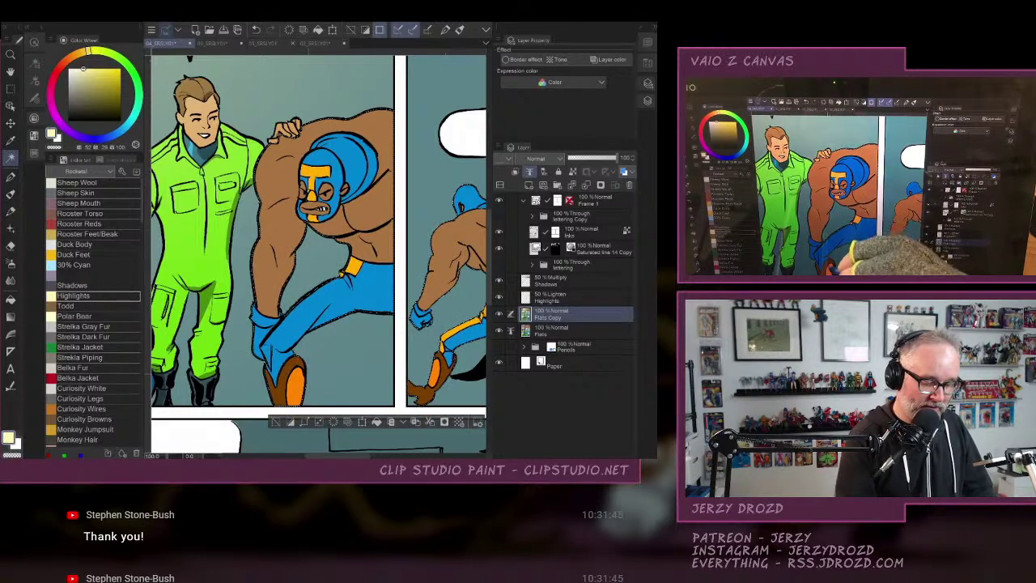
Turn the selection into a quick mask and remove everything outside a rectangle around the second-panel wrestler.
{"action": "scroll", "coordinate": [375, 284], "scroll_direction": "down", "scroll_amount": 4}
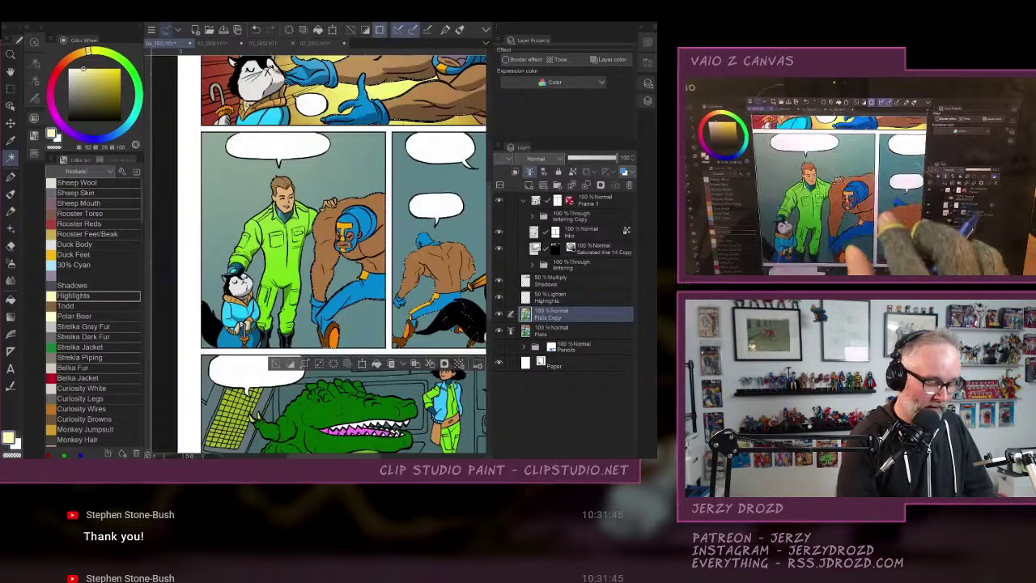
{"action": "left_click_drag", "start_coordinate": [375, 242], "coordinate": [285, 227]}
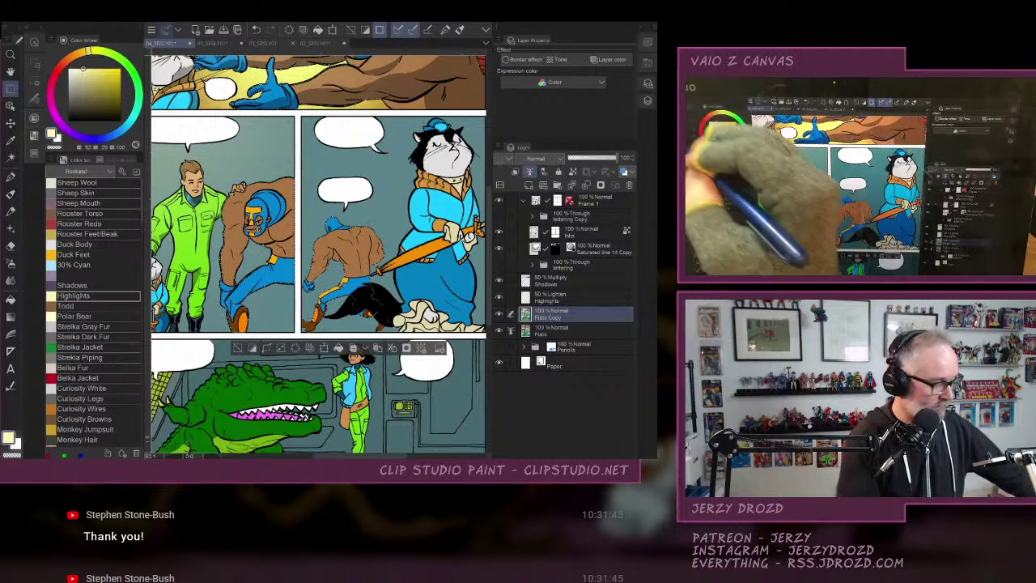
{"action": "left_click", "coordinate": [421, 348]}
{"action": "left_click_drag", "start_coordinate": [197, 153], "coordinate": [297, 336]}
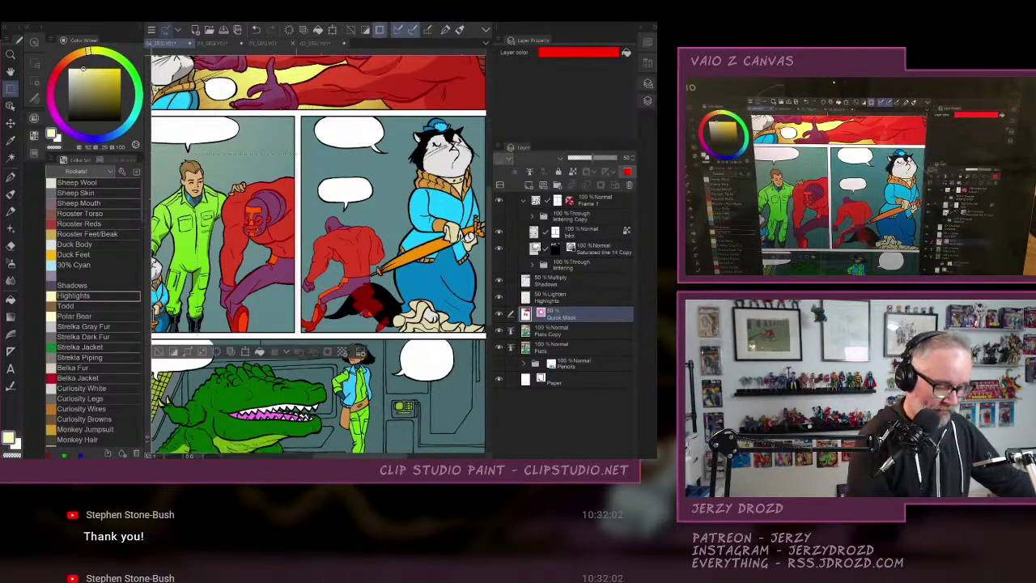
{"action": "key", "text": "ctrl+m"}
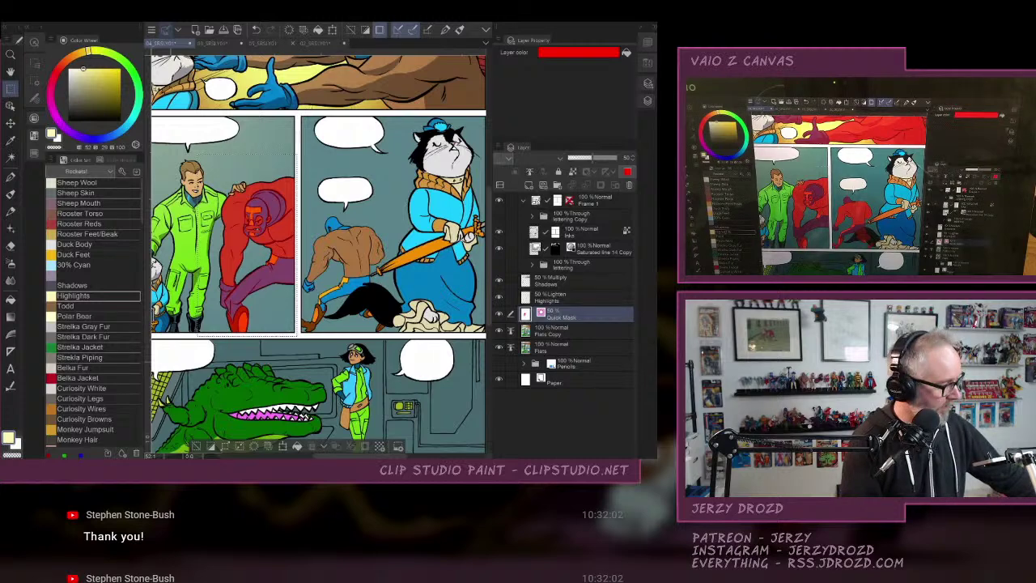
{"action": "key", "text": "ctrl+d"}
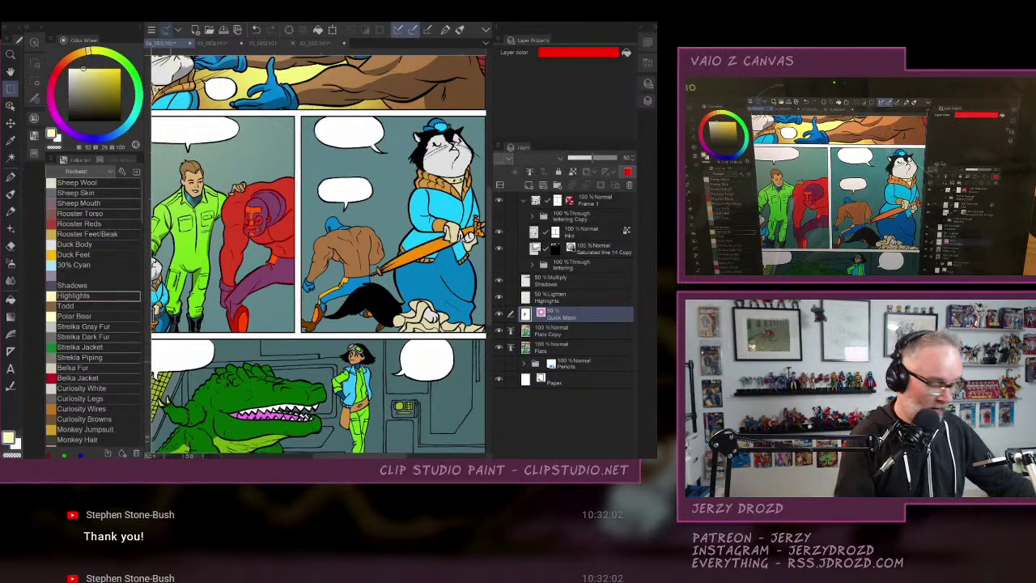
Convert the quick mask back into a selection of the second-panel wrestler.
{"action": "key", "text": "Tab"}
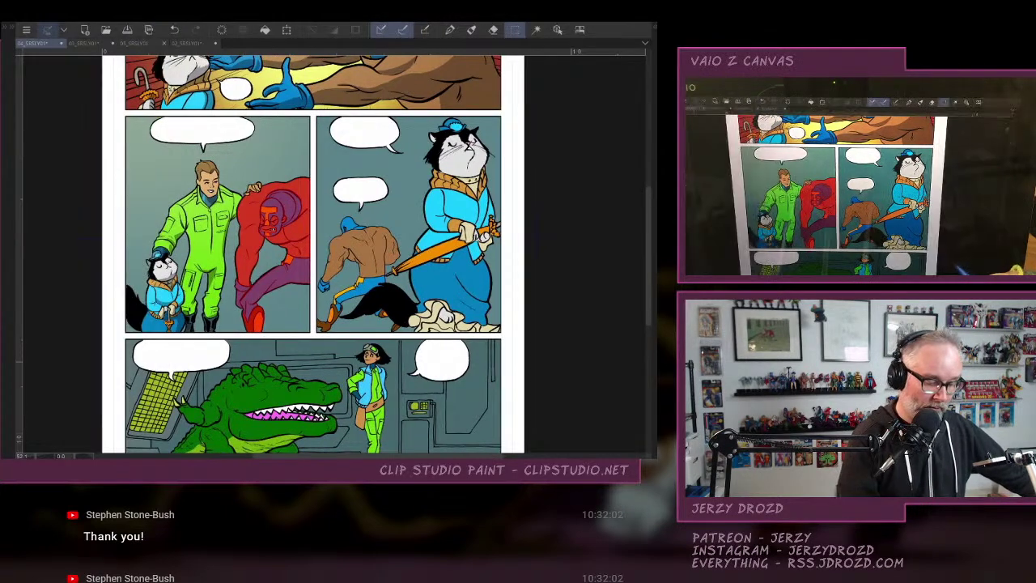
{"action": "key", "text": "Tab"}
{"action": "key", "text": "ctrl+m"}
{"action": "key", "text": "Tab"}
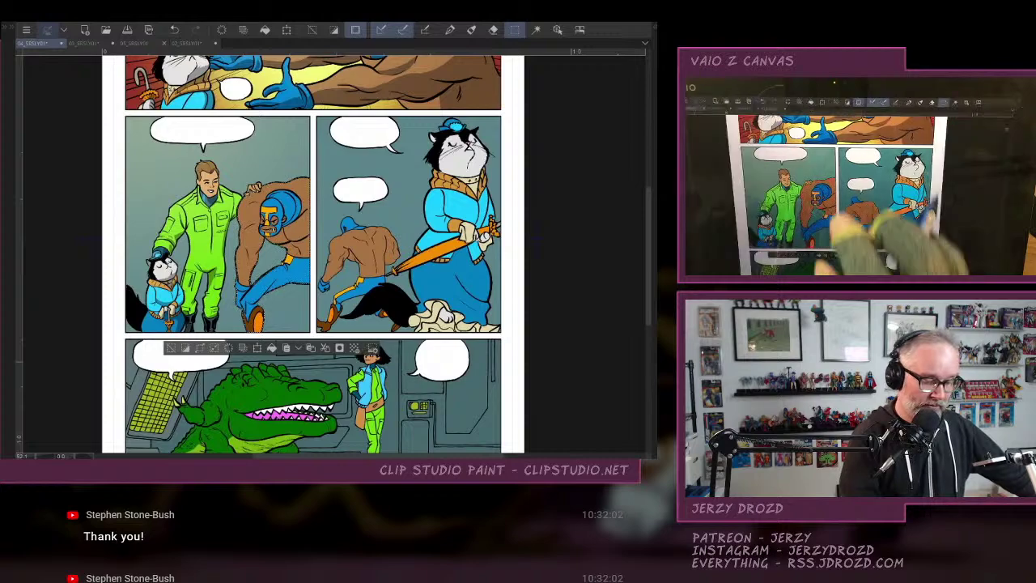
{"action": "scroll", "coordinate": [237, 254], "scroll_direction": "up", "scroll_amount": 3}
{"action": "key", "text": "Tab"}
{"action": "scroll", "coordinate": [320, 259], "scroll_direction": "down", "scroll_amount": 3}
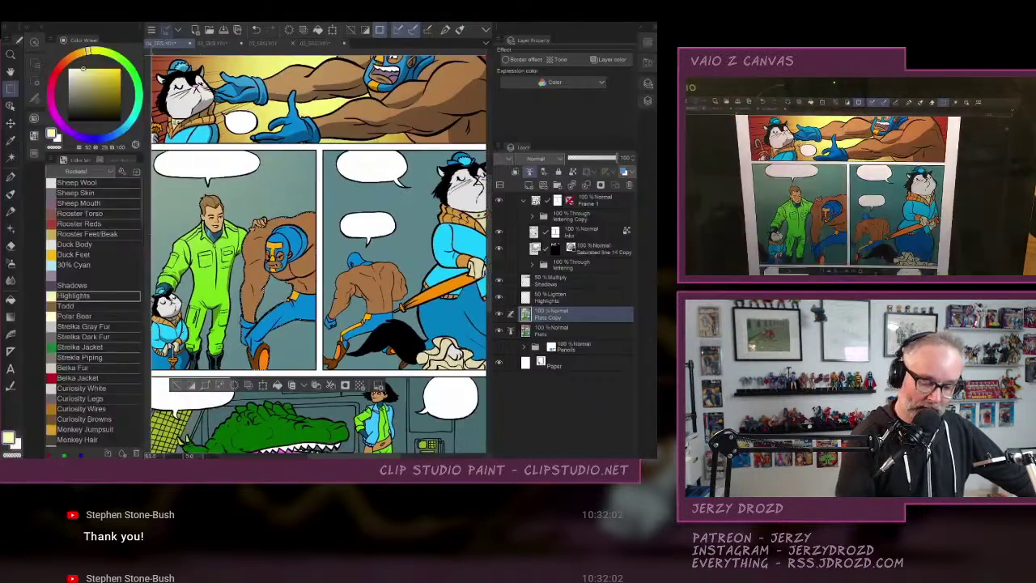
Activate the Highlights layer and switch to the Gradient tool for the selected wrestler.
{"action": "left_click", "coordinate": [565, 300]}
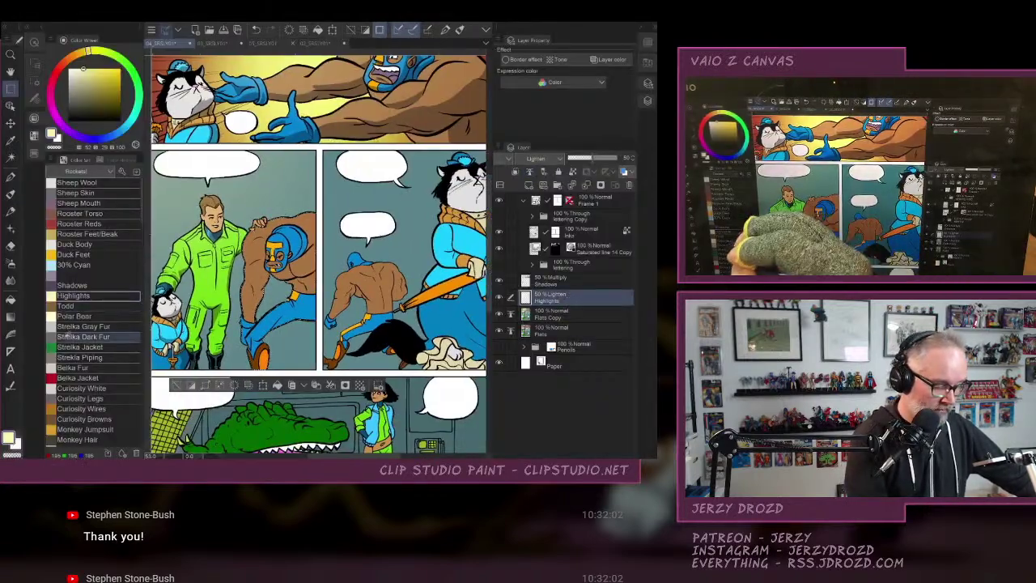
{"action": "key", "text": "Tab"}
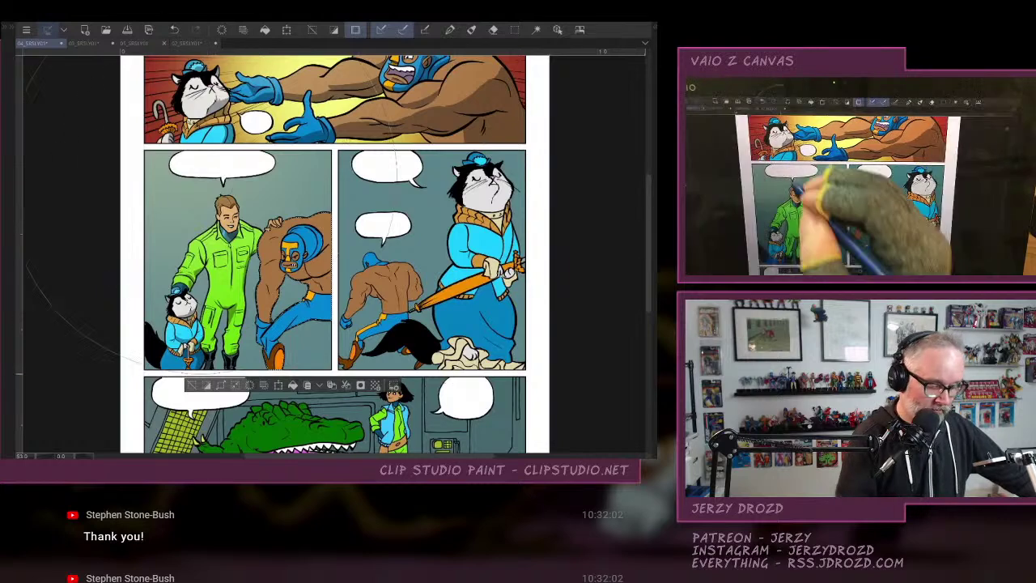
{"action": "key", "text": "Tab"}
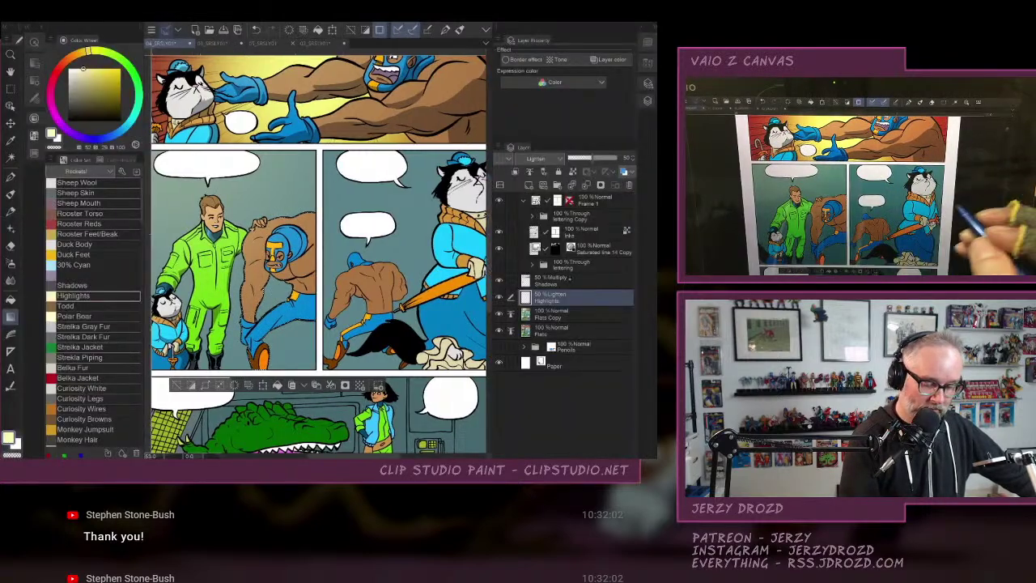
On the Shadows layer, use the pen with the Shadows colour to shade the second-panel wrestler's mask.
{"action": "left_click", "coordinate": [565, 279]}
{"action": "left_click", "coordinate": [498, 27]}
{"action": "left_click", "coordinate": [90, 285]}
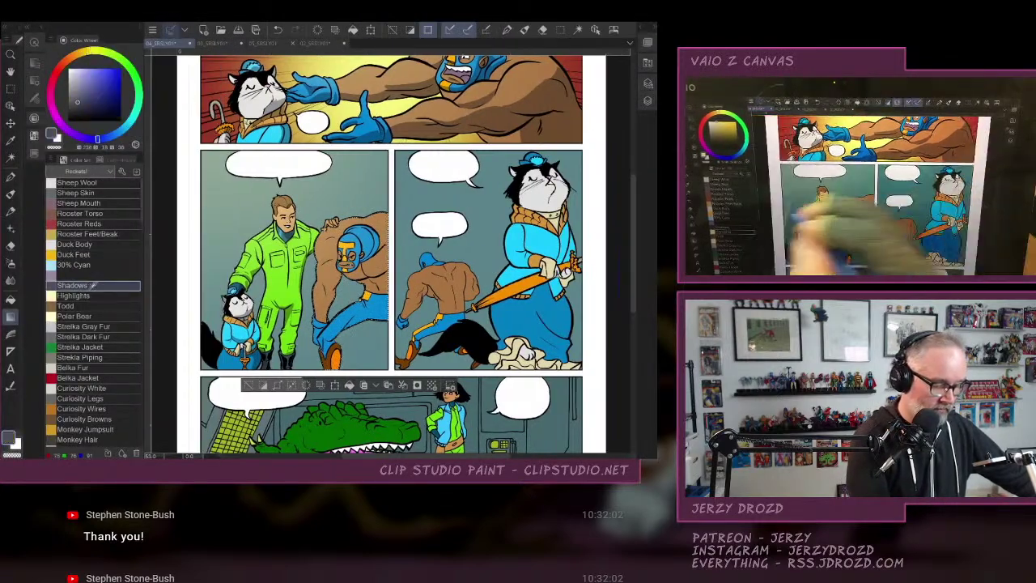
{"action": "left_click", "coordinate": [10, 176]}
{"action": "scroll", "coordinate": [360, 320], "scroll_direction": "up", "scroll_amount": 5}
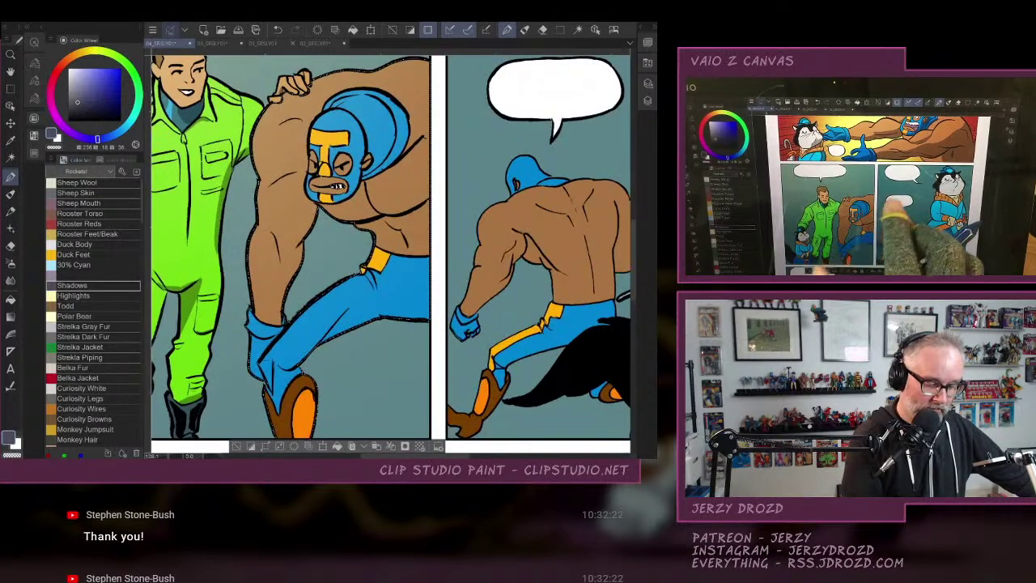
{"action": "left_click_drag", "start_coordinate": [364, 174], "coordinate": [393, 159]}
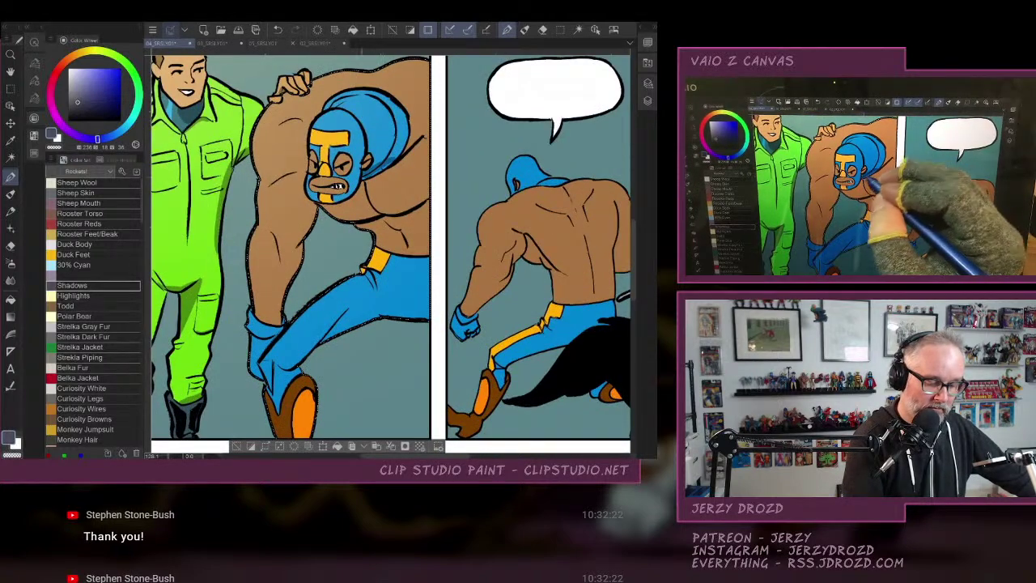
{"action": "left_click_drag", "start_coordinate": [361, 160], "coordinate": [361, 134]}
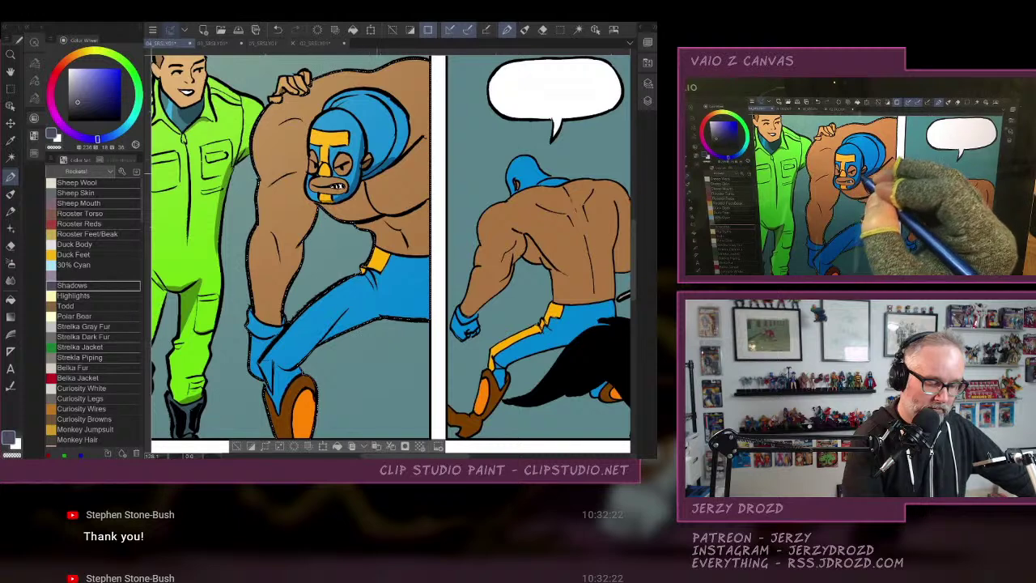
Paint shadows beneath the second-panel wrestler's chest and along his stomach, belt and waist.
{"action": "mouse_move", "coordinate": [326, 210]}
{"action": "left_mouse_down"}
{"action": "mouse_move", "coordinate": [369, 217]}
{"action": "mouse_move", "coordinate": [429, 196]}
{"action": "mouse_move", "coordinate": [364, 223]}
{"action": "mouse_move", "coordinate": [427, 213]}
{"action": "left_mouse_up"}
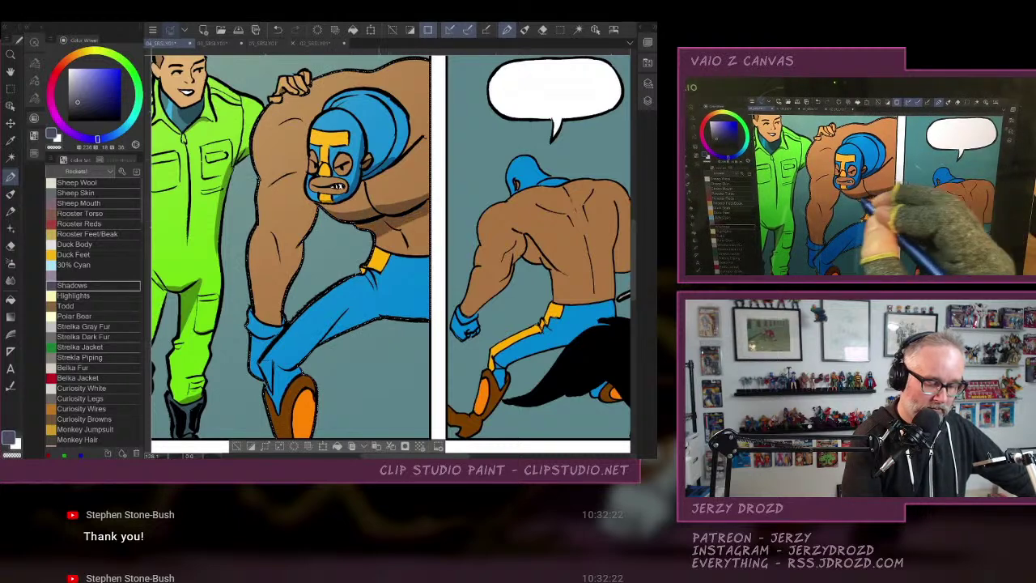
{"action": "left_click_drag", "start_coordinate": [381, 241], "coordinate": [429, 221]}
{"action": "mouse_move", "coordinate": [385, 261]}
{"action": "left_mouse_down"}
{"action": "mouse_move", "coordinate": [430, 228]}
{"action": "mouse_move", "coordinate": [403, 248]}
{"action": "left_mouse_up"}
{"action": "left_click_drag", "start_coordinate": [394, 267], "coordinate": [429, 257]}
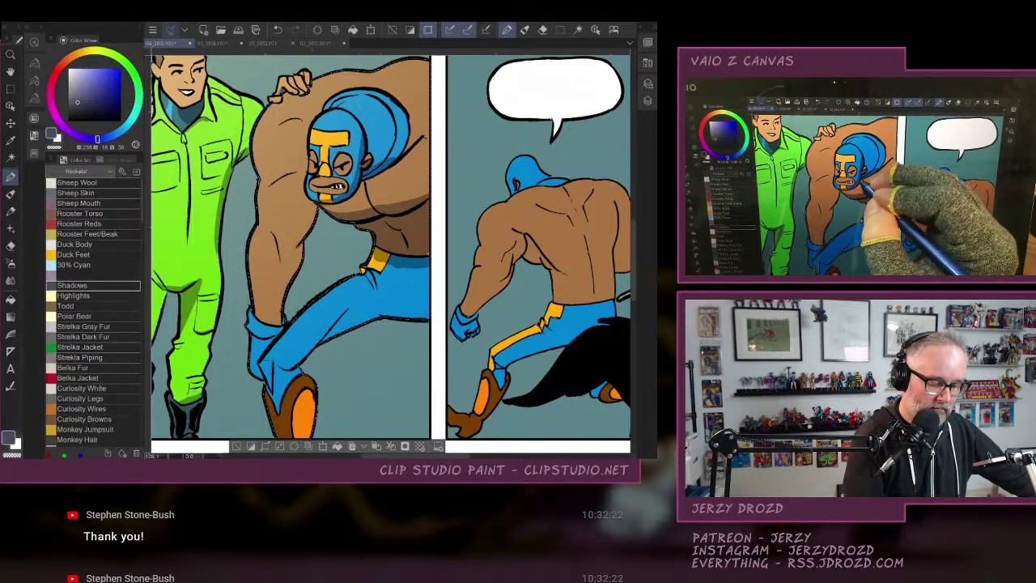
Paint shadows along the second-panel wrestler's arm, trouser leg and upper back.
{"action": "mouse_move", "coordinate": [311, 200]}
{"action": "left_mouse_down"}
{"action": "mouse_move", "coordinate": [287, 247]}
{"action": "mouse_move", "coordinate": [278, 324]}
{"action": "left_mouse_up"}
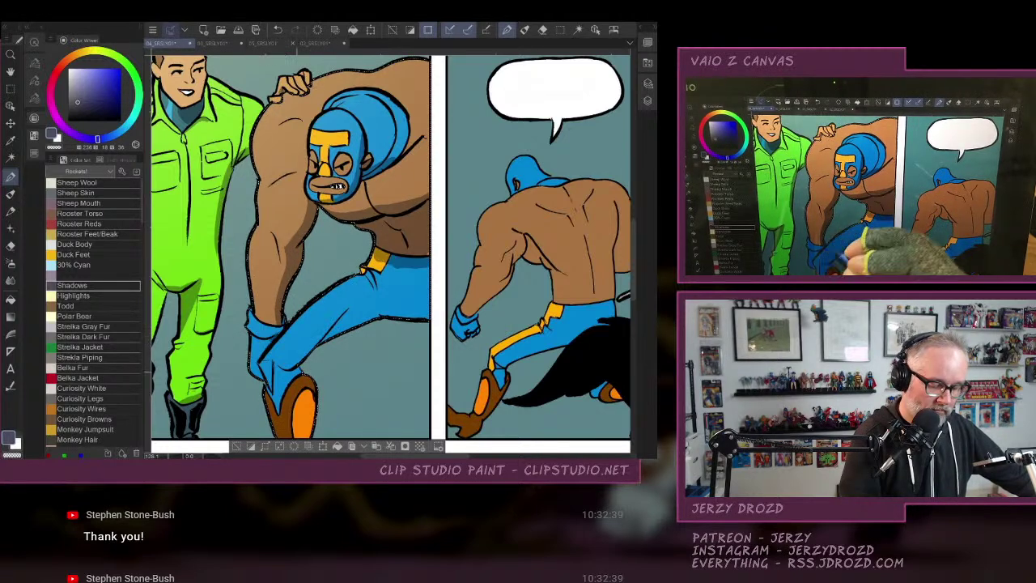
{"action": "mouse_move", "coordinate": [281, 367]}
{"action": "left_mouse_down"}
{"action": "mouse_move", "coordinate": [350, 309]}
{"action": "mouse_move", "coordinate": [429, 309]}
{"action": "left_mouse_up"}
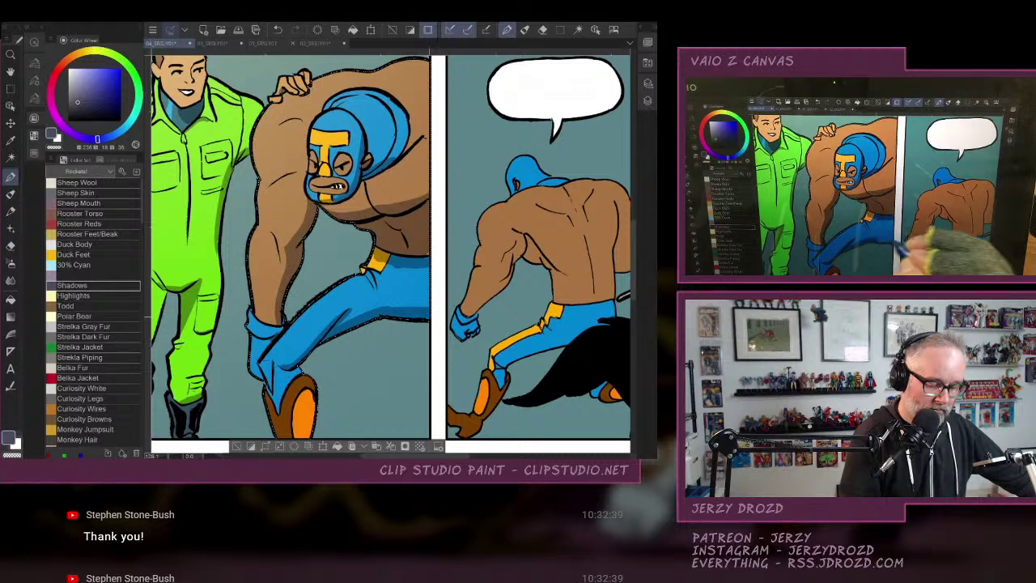
{"action": "left_click_drag", "start_coordinate": [374, 274], "coordinate": [429, 261]}
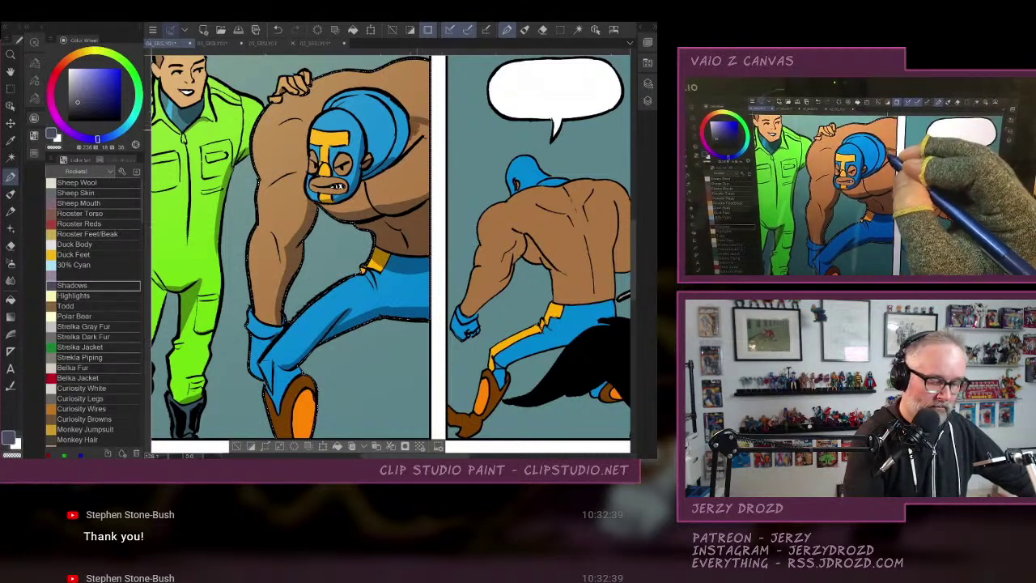
{"action": "left_click_drag", "start_coordinate": [411, 139], "coordinate": [428, 125]}
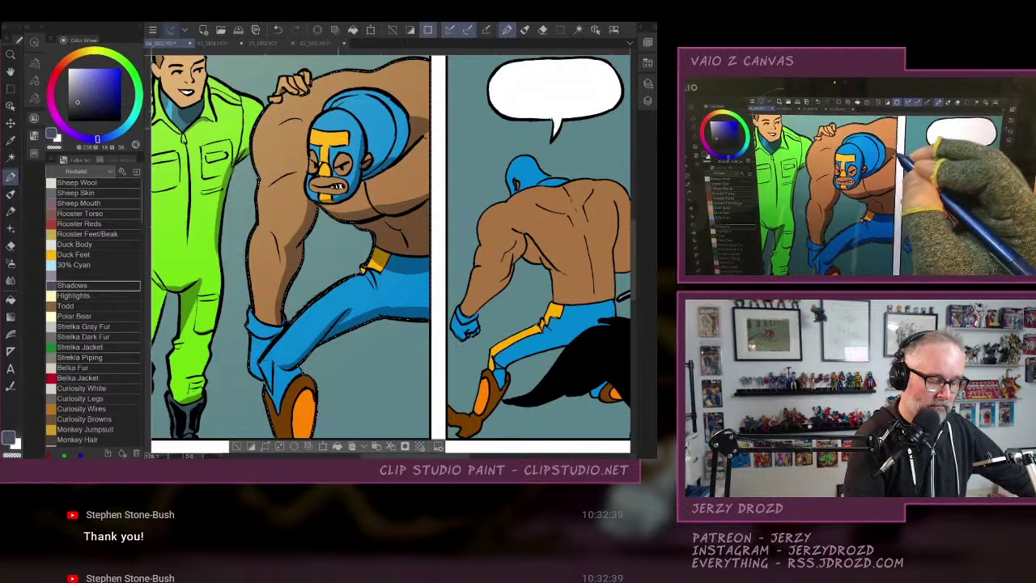
Touch up the second-panel wrestler's lower-body shading and shade his glove and orange boot.
{"action": "left_click_drag", "start_coordinate": [388, 267], "coordinate": [419, 182]}
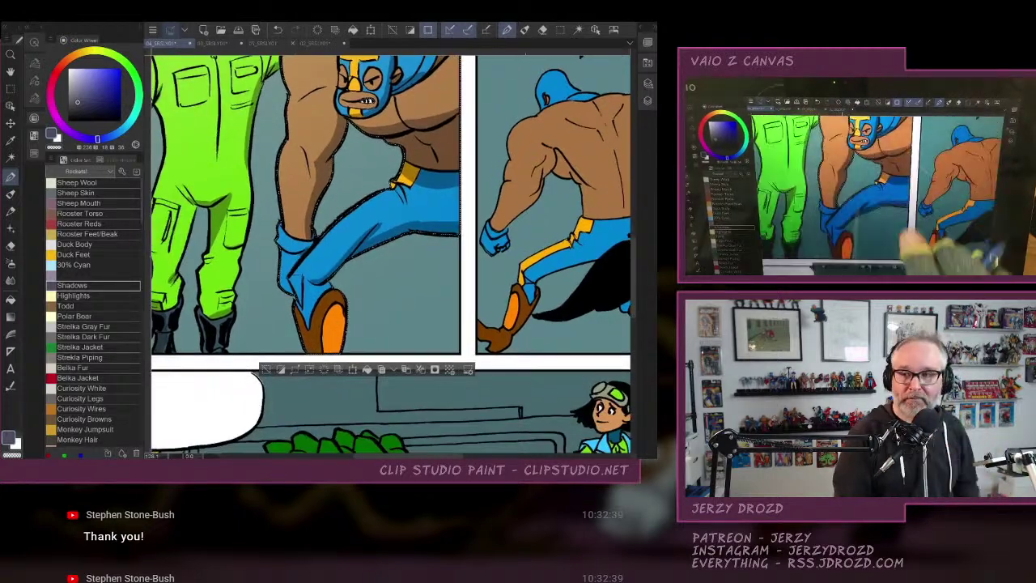
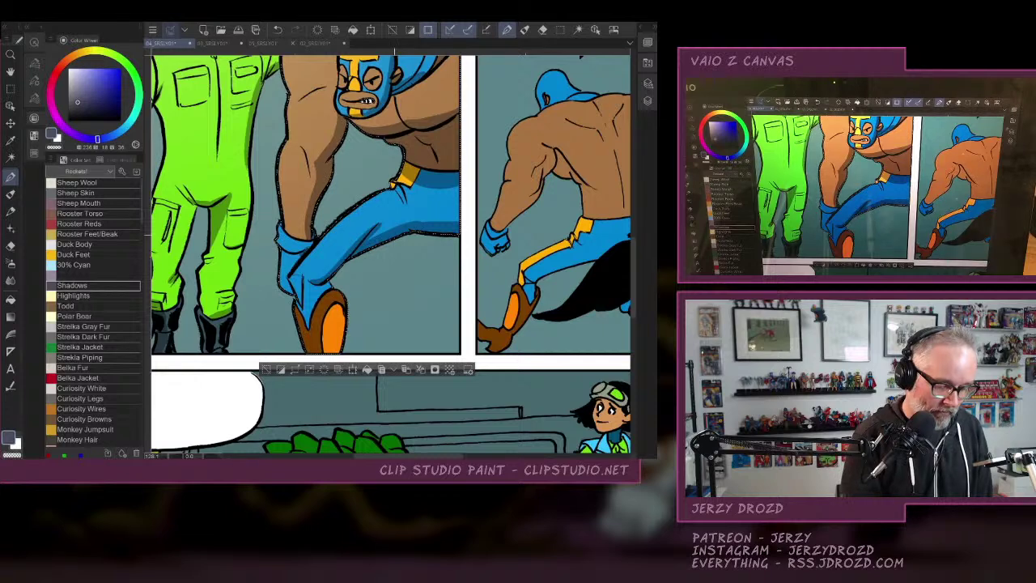
{"action": "key", "text": "e"}
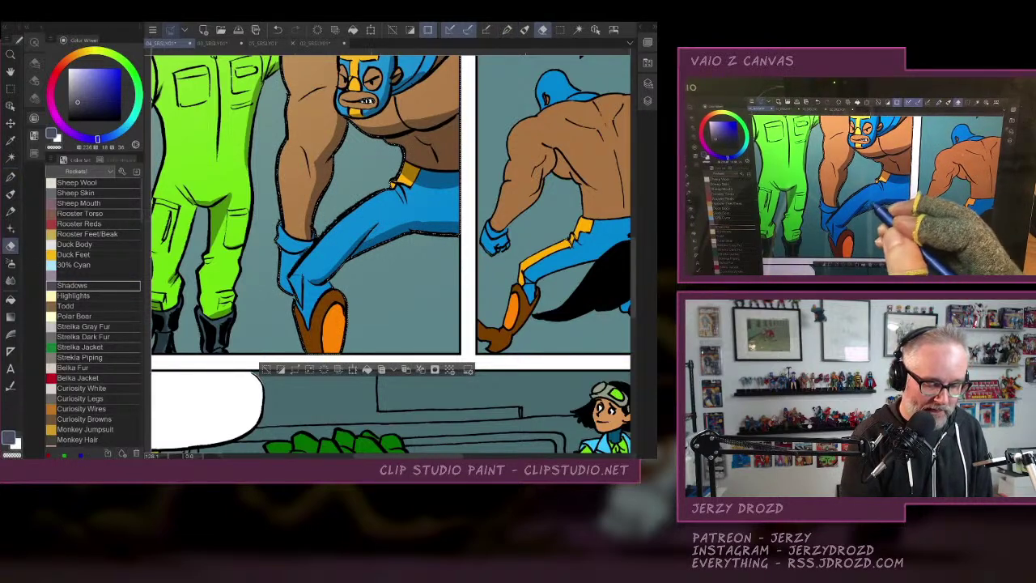
{"action": "key", "text": "p"}
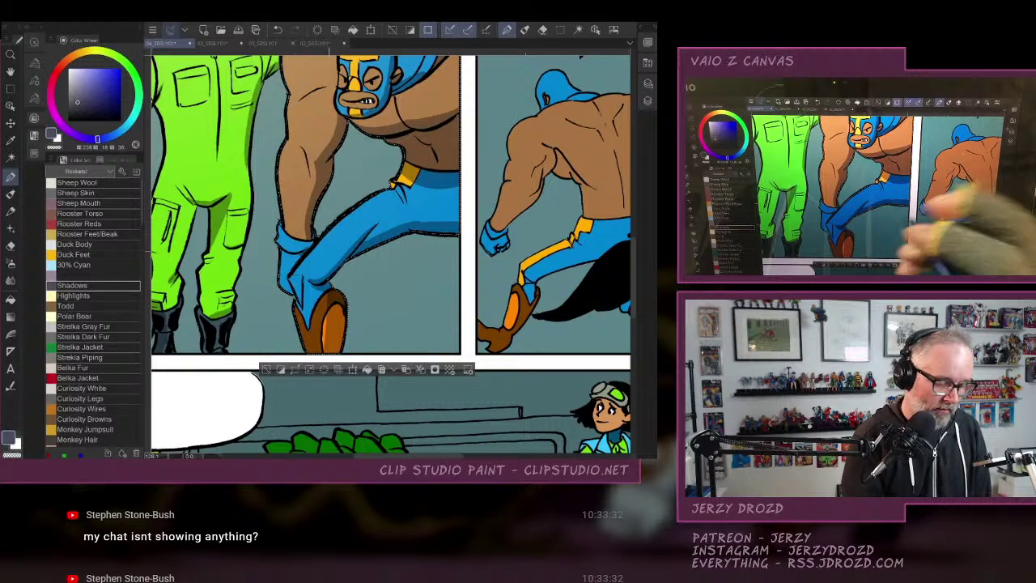
{"action": "left_click_drag", "start_coordinate": [421, 202], "coordinate": [413, 238]}
{"action": "scroll", "coordinate": [473, 287], "scroll_direction": "down", "scroll_amount": 3}
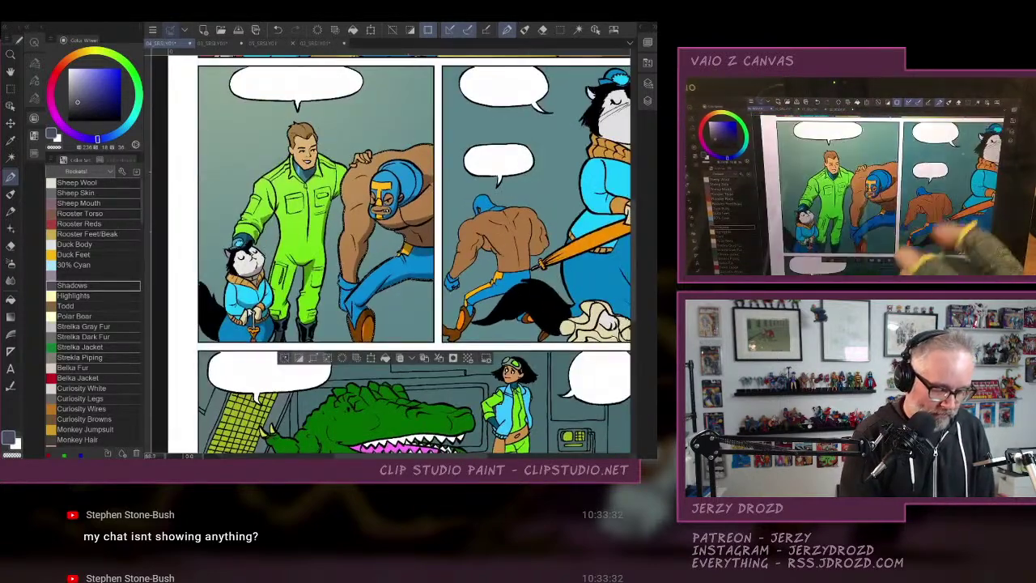
Deselect the wrestler and auto-select the fur, hat and clothing colours of the large cat in the third panel.
{"action": "key", "text": "ctrl+d"}
{"action": "left_click_drag", "start_coordinate": [486, 243], "coordinate": [325, 265]}
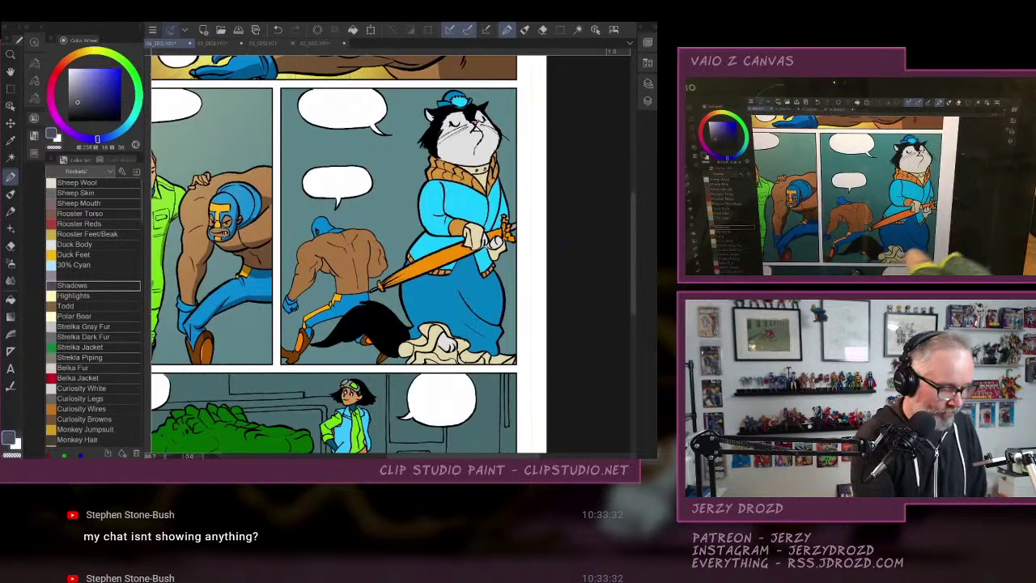
{"action": "left_click", "coordinate": [10, 157]}
{"action": "left_click", "coordinate": [468, 148]}
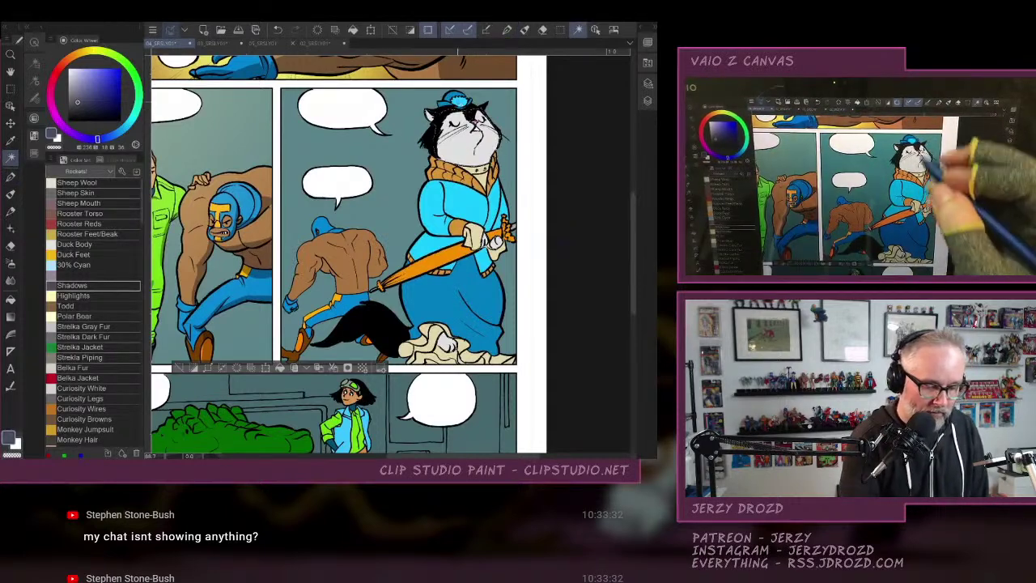
{"action": "left_click", "coordinate": [456, 101]}
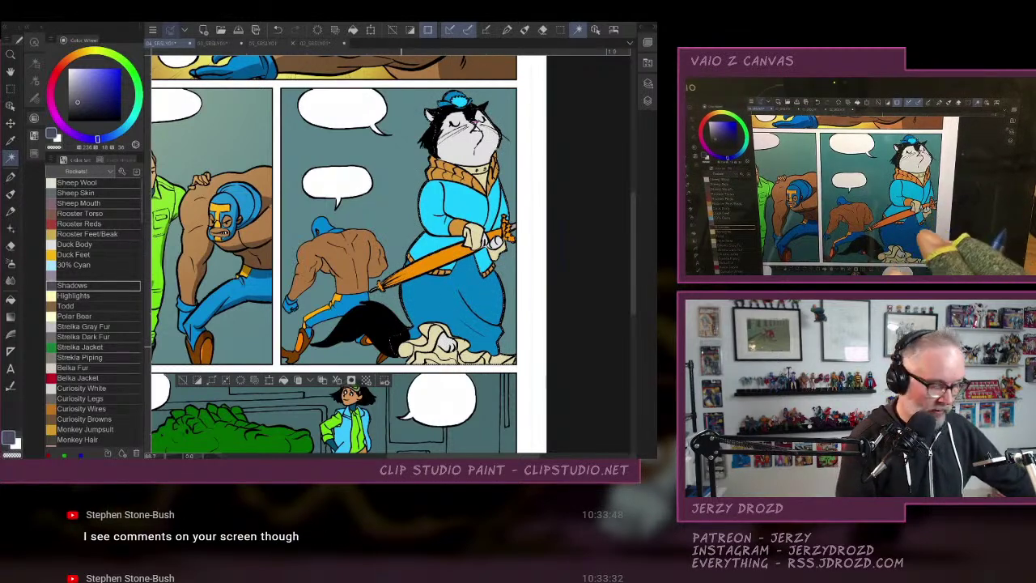
Turn the selection into a quick mask, remove everything outside a rectangle around the third-panel cat, and convert it back into a selection.
{"action": "scroll", "coordinate": [390, 254], "scroll_direction": "down", "scroll_amount": 4}
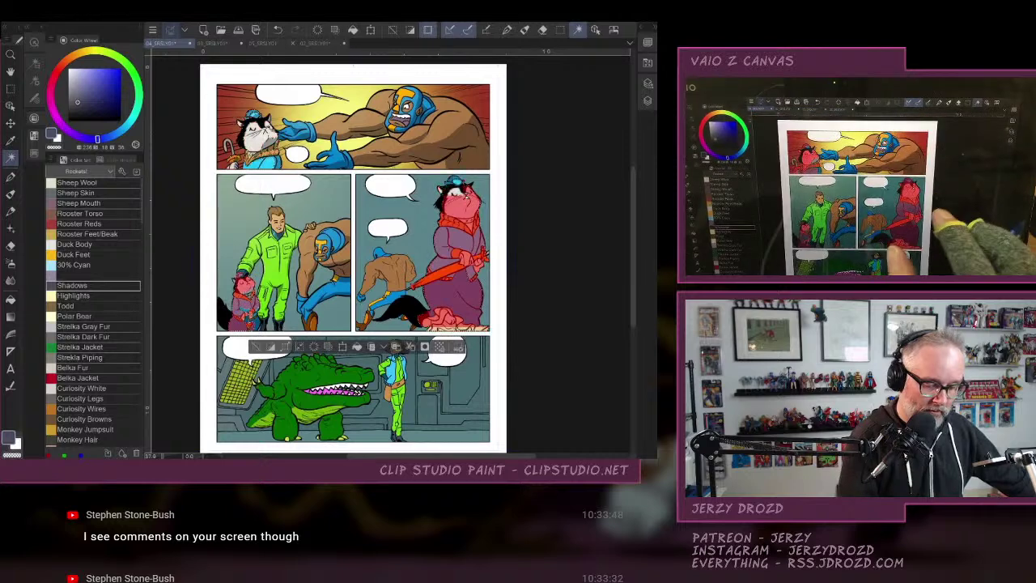
{"action": "key", "text": "ctrl+y"}
{"action": "key", "text": "ctrl+z"}
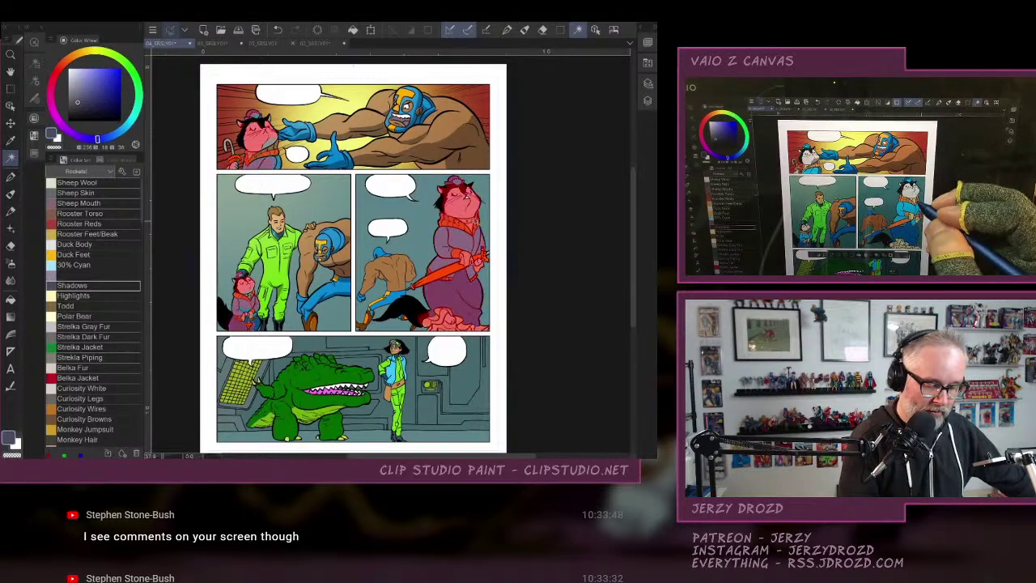
{"action": "left_click", "coordinate": [11, 88]}
{"action": "left_click_drag", "start_coordinate": [383, 166], "coordinate": [511, 340]}
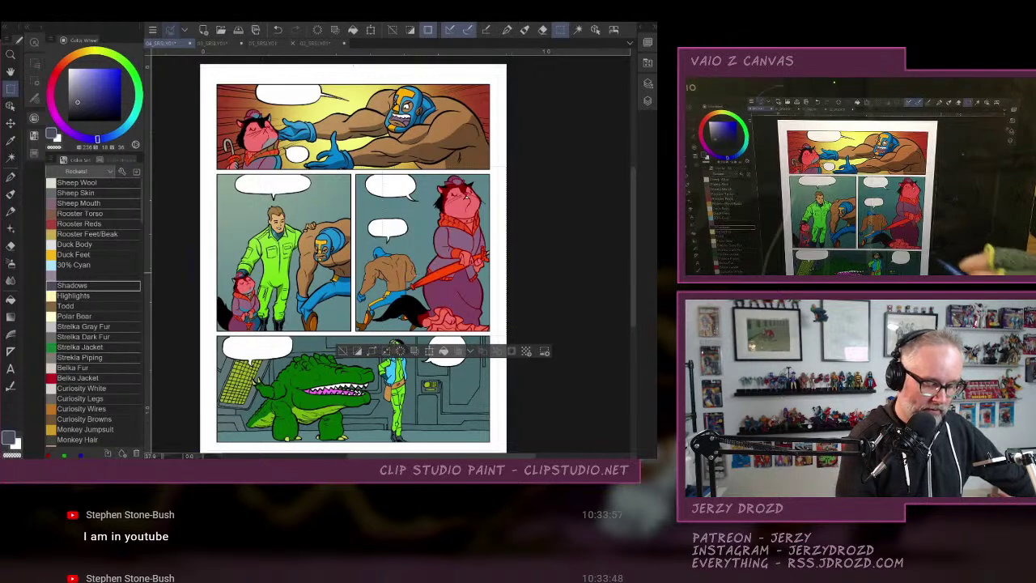
{"action": "left_click", "coordinate": [358, 352]}
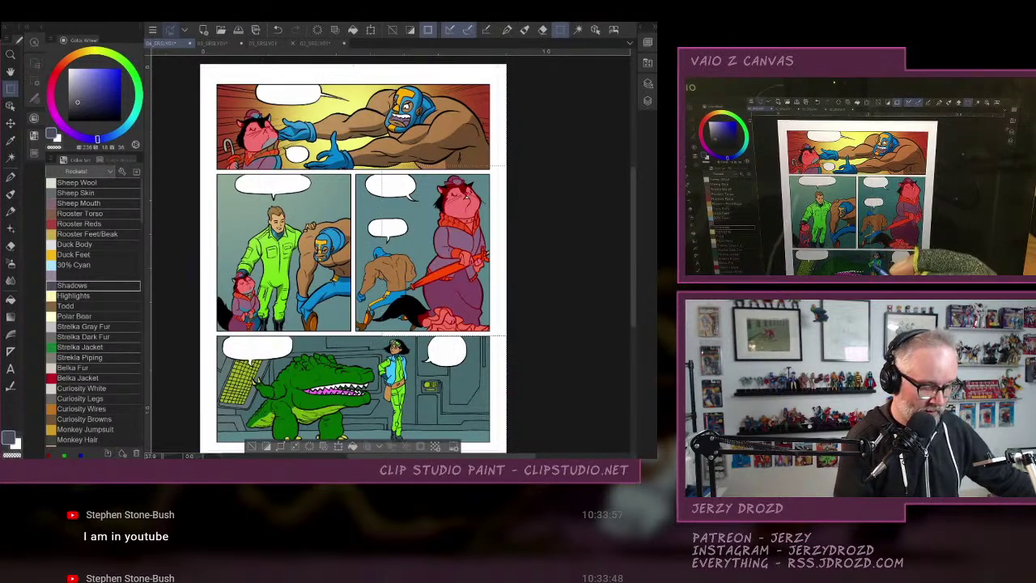
{"action": "key", "text": "Delete"}
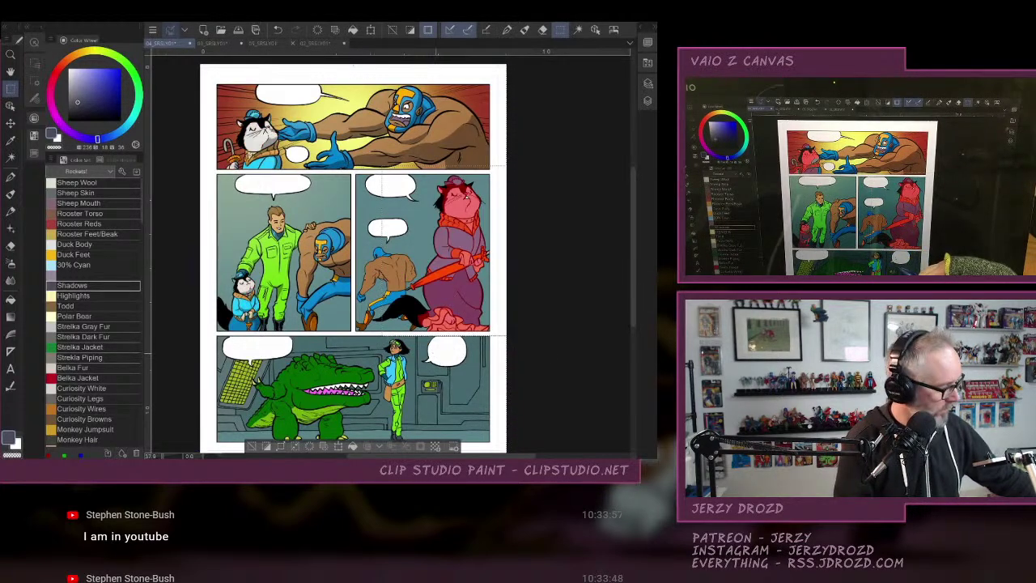
{"action": "key", "text": "q"}
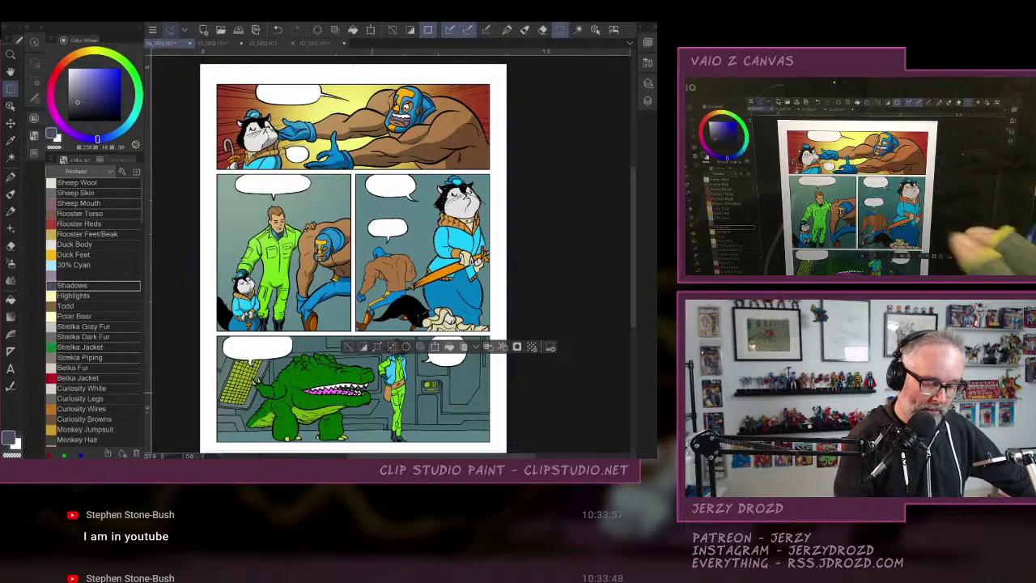
Switch to the pen, hide the palettes and paint a shadow beneath the third-panel cat's muzzle and along its chin.
{"action": "scroll", "coordinate": [508, 272], "scroll_direction": "up", "scroll_amount": 3}
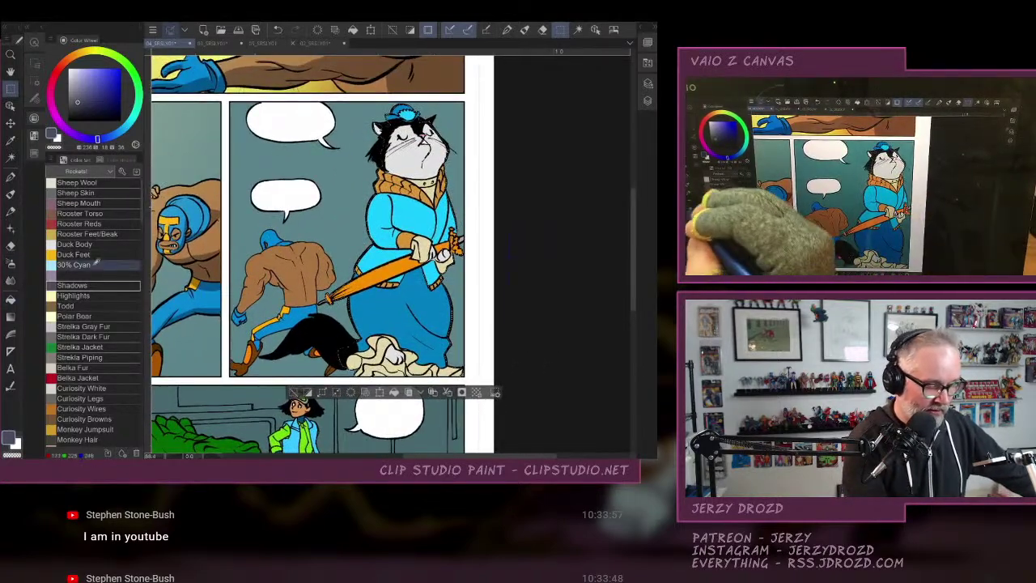
{"action": "key", "text": "p"}
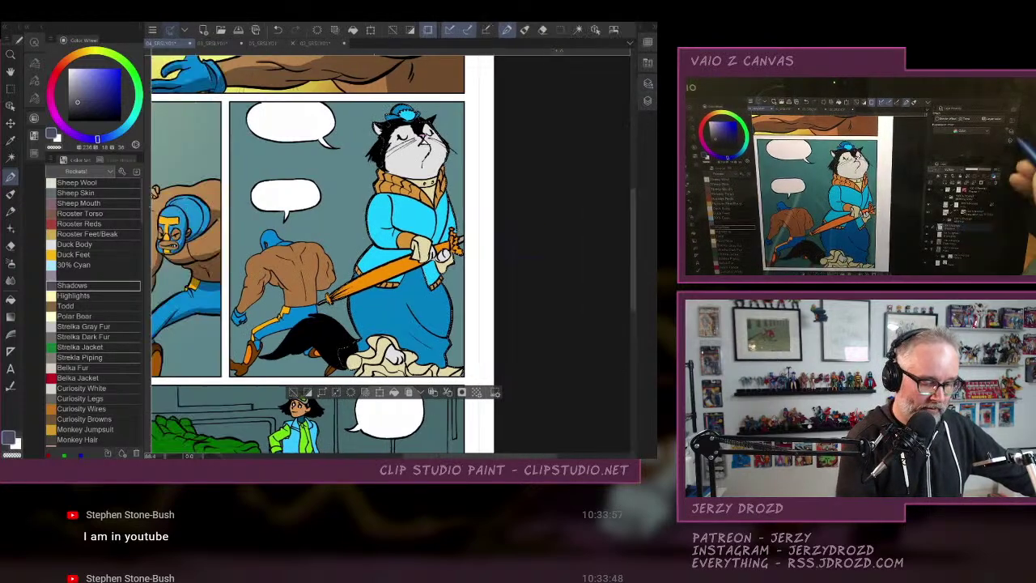
{"action": "key", "text": "ctrl+z"}
{"action": "key", "text": "ctrl+z"}
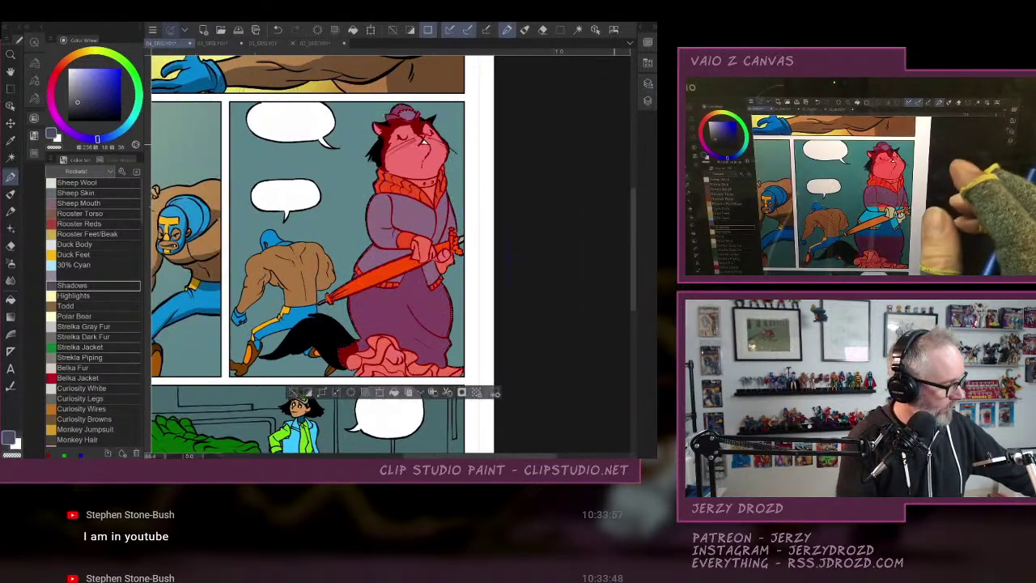
{"action": "key", "text": "Tab"}
{"action": "scroll", "coordinate": [405, 251], "scroll_direction": "up", "scroll_amount": 3}
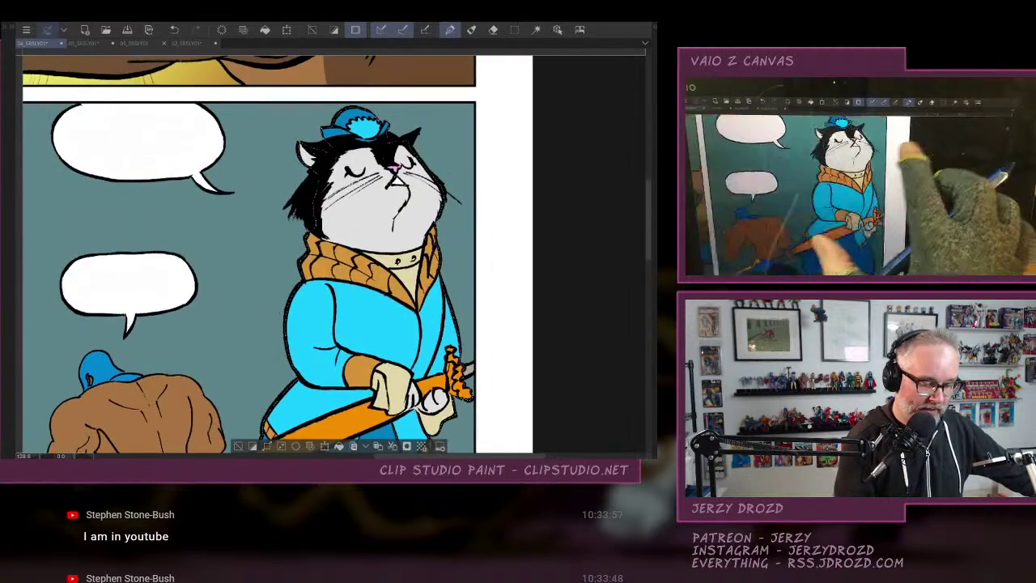
{"action": "left_click_drag", "start_coordinate": [400, 209], "coordinate": [392, 246]}
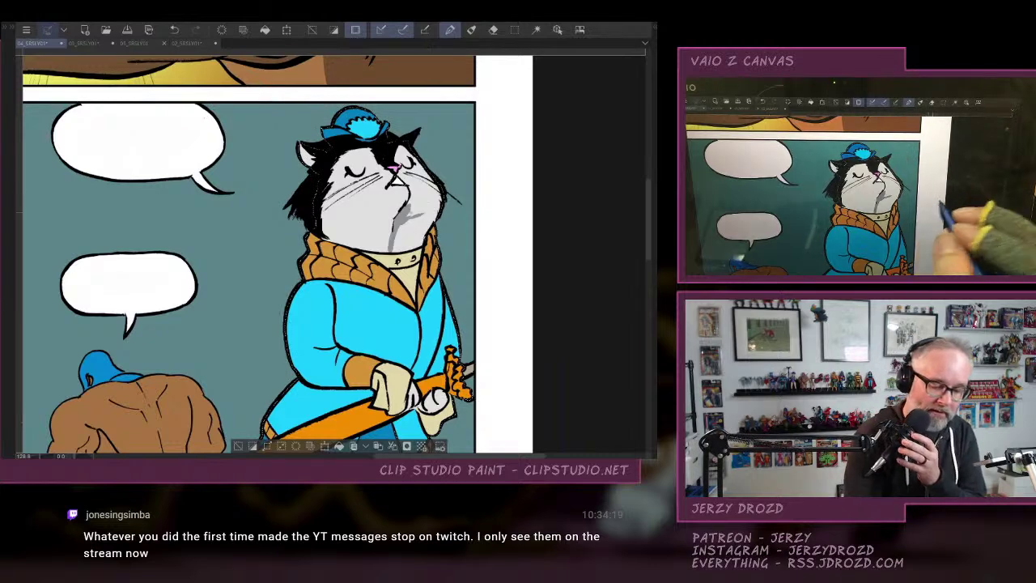
{"action": "mouse_move", "coordinate": [407, 217]}
{"action": "left_mouse_down"}
{"action": "mouse_move", "coordinate": [439, 204]}
{"action": "mouse_move", "coordinate": [398, 246]}
{"action": "left_mouse_up"}
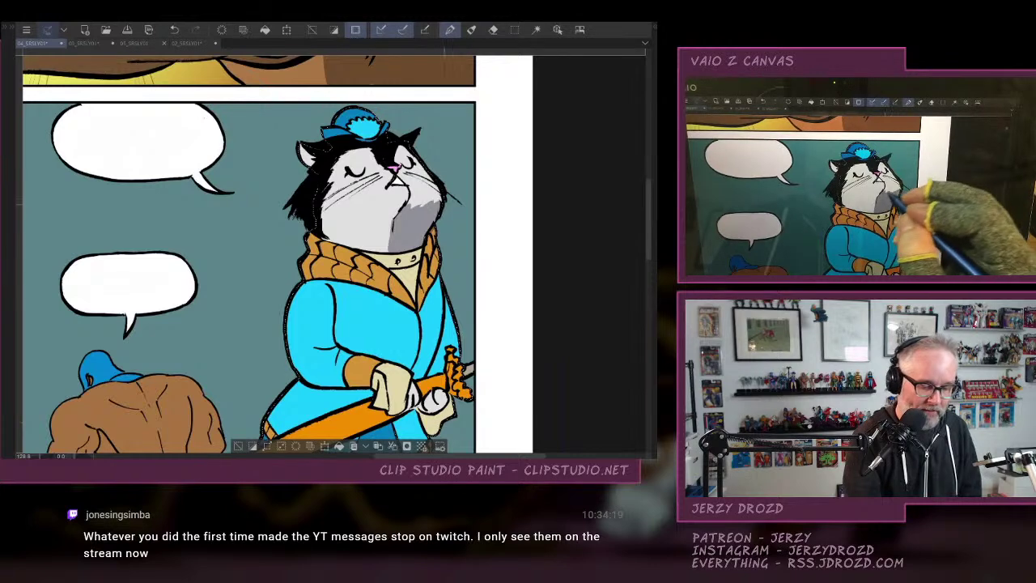
Paint shadows on the third-panel cat's neckband, shirt front, hat and fur collar, and below the collar on the coat.
{"action": "mouse_move", "coordinate": [393, 256]}
{"action": "left_mouse_down"}
{"action": "mouse_move", "coordinate": [413, 264]}
{"action": "mouse_move", "coordinate": [412, 281]}
{"action": "mouse_move", "coordinate": [395, 269]}
{"action": "left_mouse_up"}
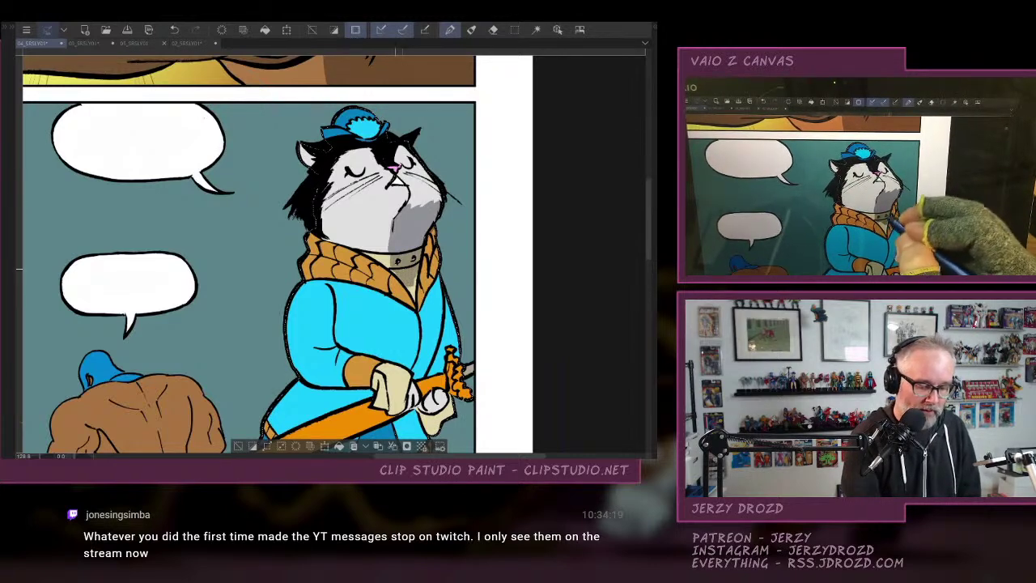
{"action": "mouse_move", "coordinate": [415, 304]}
{"action": "left_mouse_down"}
{"action": "mouse_move", "coordinate": [434, 244]}
{"action": "mouse_move", "coordinate": [420, 295]}
{"action": "left_mouse_up"}
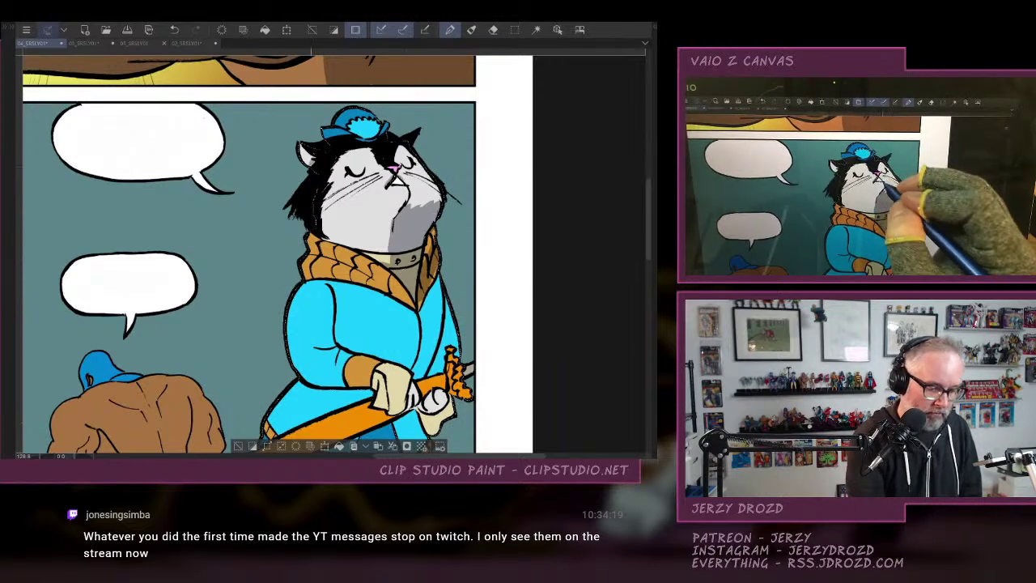
{"action": "left_click_drag", "start_coordinate": [361, 140], "coordinate": [379, 128]}
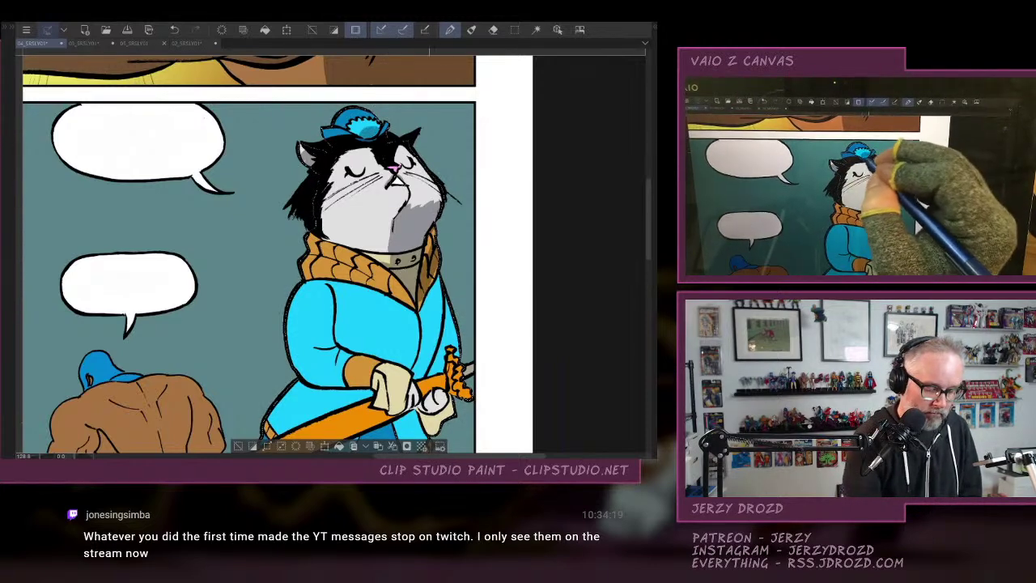
{"action": "mouse_move", "coordinate": [421, 301]}
{"action": "left_mouse_down"}
{"action": "mouse_move", "coordinate": [416, 310]}
{"action": "mouse_move", "coordinate": [332, 279]}
{"action": "left_mouse_up"}
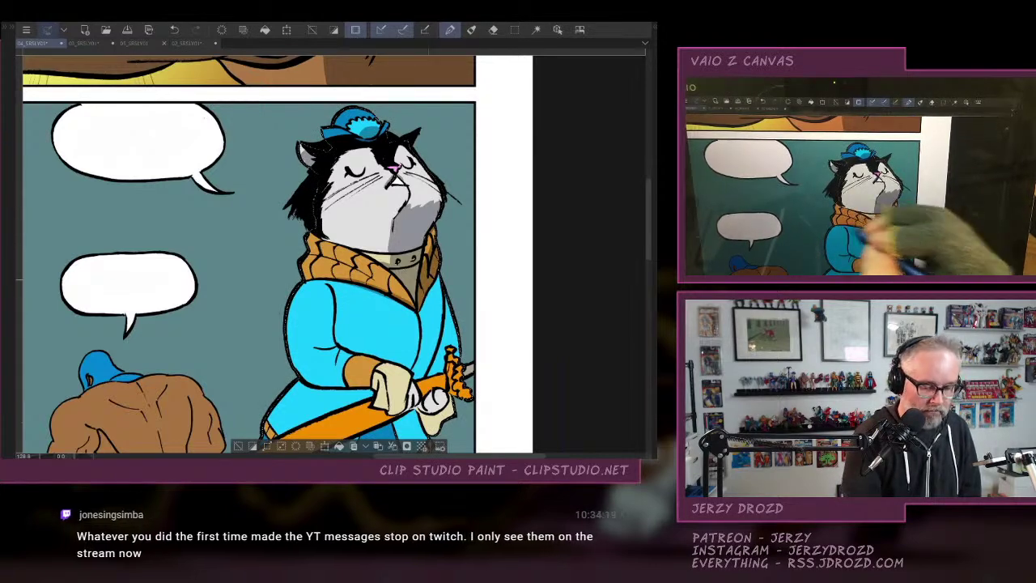
{"action": "left_click_drag", "start_coordinate": [408, 299], "coordinate": [358, 270]}
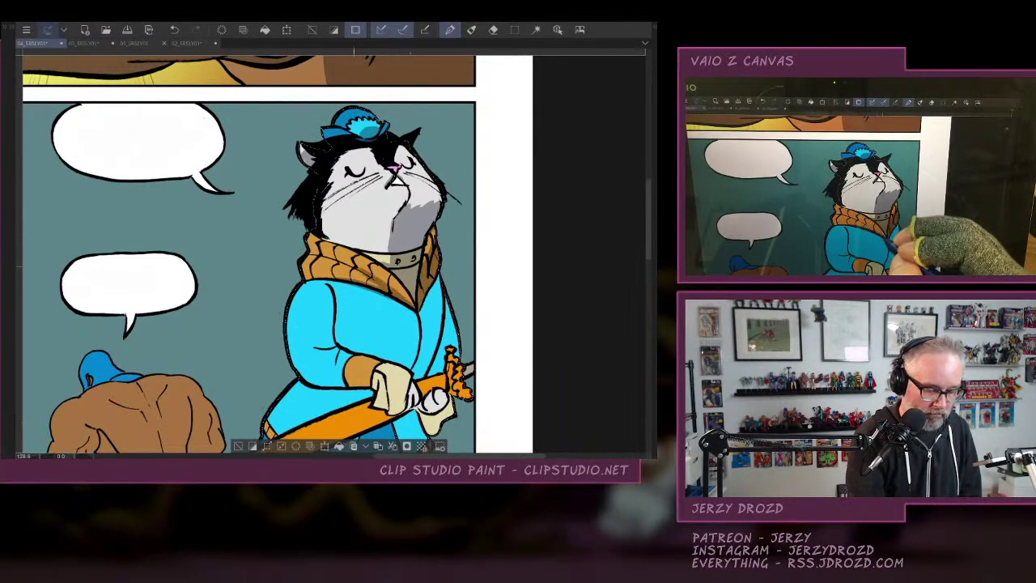
Paint shadows on the far side of the third-panel cat's blue coat and along its lower front above the forearm.
{"action": "mouse_move", "coordinate": [424, 278]}
{"action": "left_mouse_down"}
{"action": "mouse_move", "coordinate": [447, 340]}
{"action": "mouse_move", "coordinate": [418, 372]}
{"action": "left_mouse_up"}
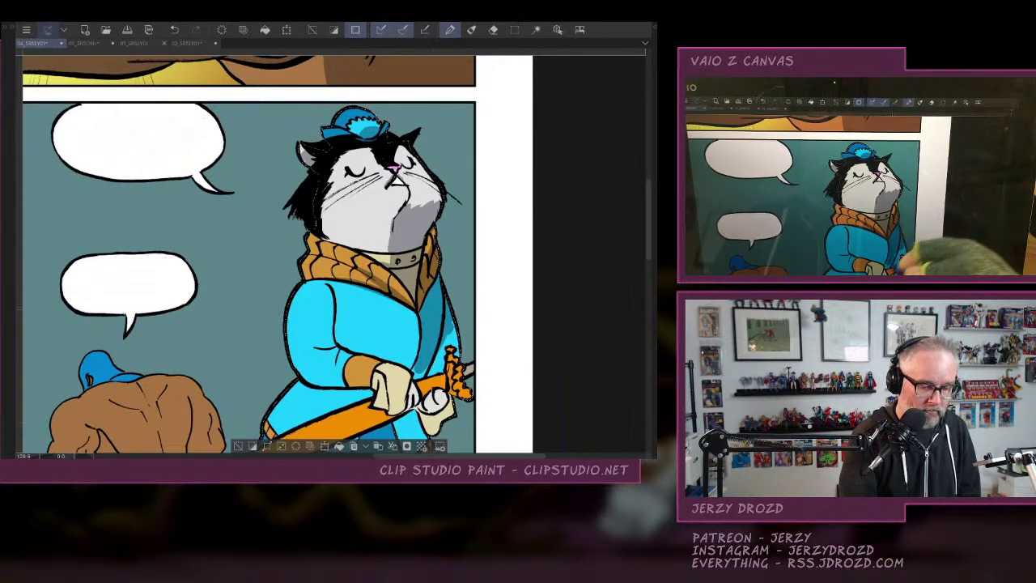
{"action": "mouse_move", "coordinate": [442, 339]}
{"action": "left_mouse_down"}
{"action": "mouse_move", "coordinate": [457, 346]}
{"action": "mouse_move", "coordinate": [435, 367]}
{"action": "mouse_move", "coordinate": [387, 359]}
{"action": "mouse_move", "coordinate": [396, 364]}
{"action": "left_mouse_up"}
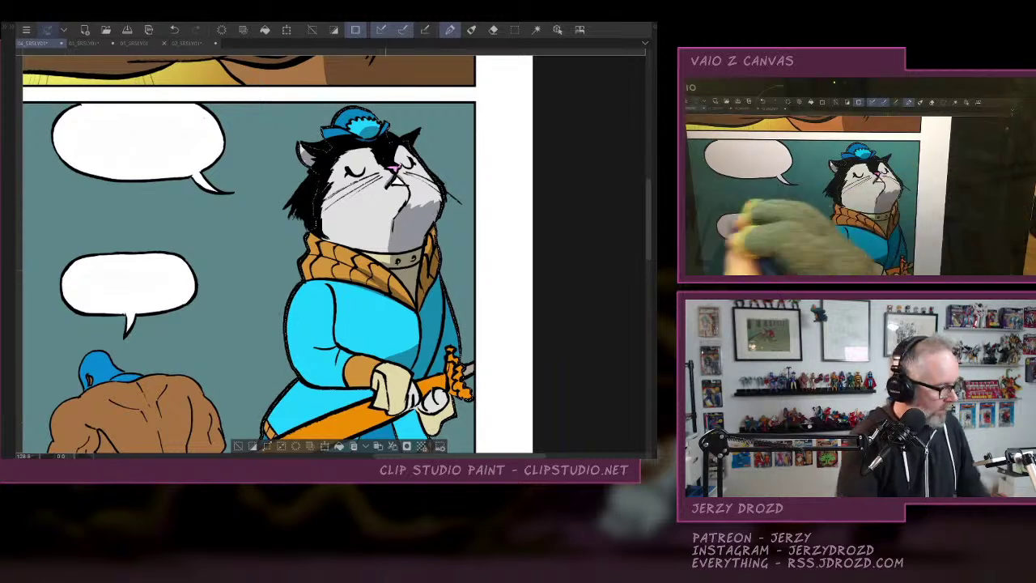
{"action": "key", "text": "q"}
{"action": "key", "text": "q"}
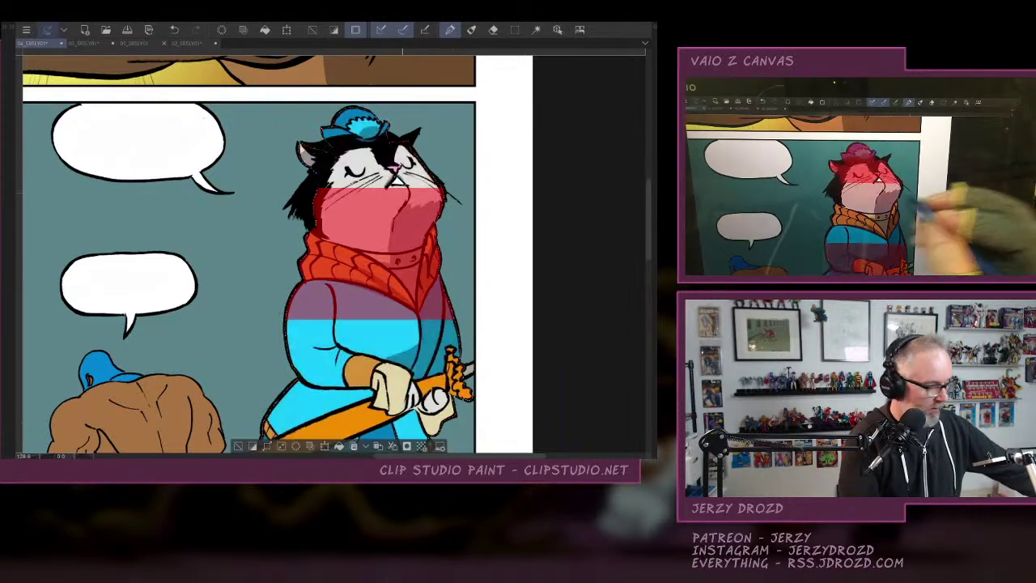
{"action": "key", "text": "Tab"}
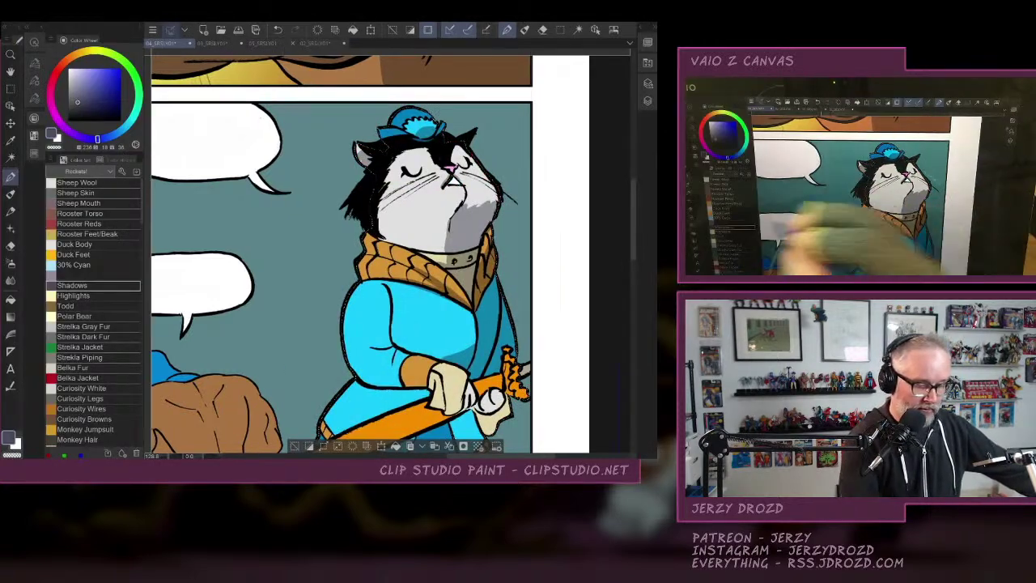
{"action": "left_click", "coordinate": [12, 455]}
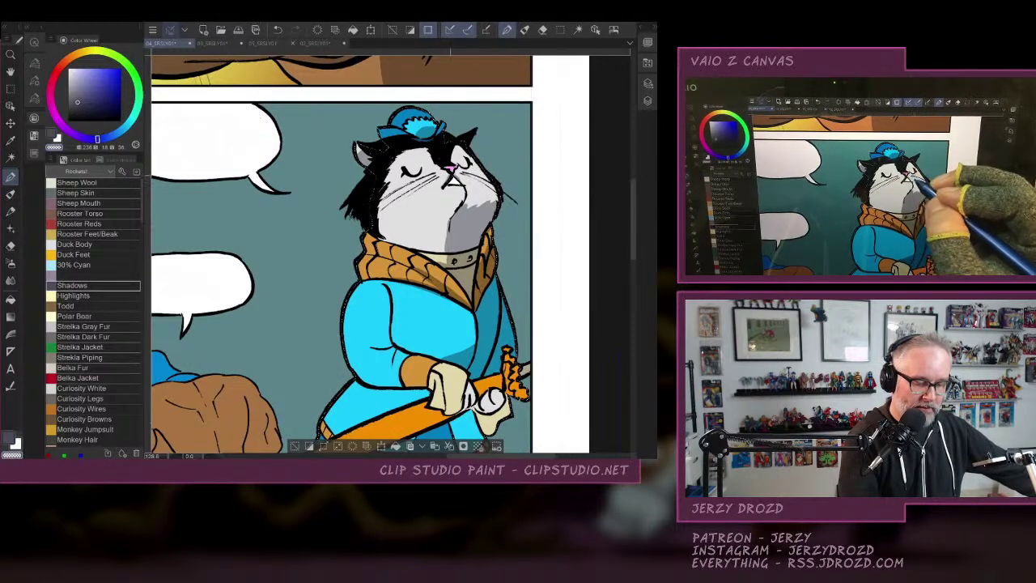
{"action": "left_click", "coordinate": [9, 437]}
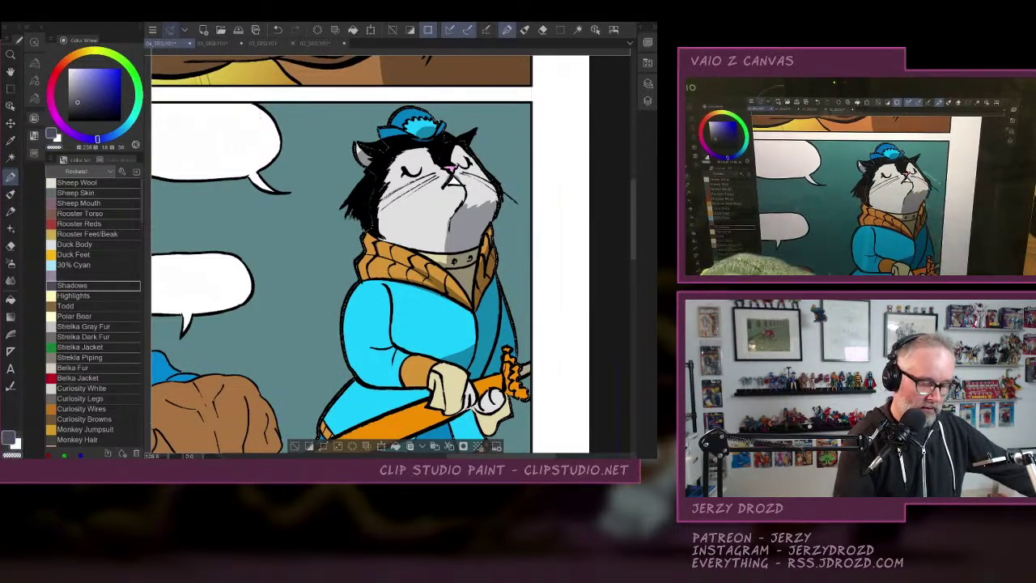
{"action": "key", "text": "Tab"}
Paint shadows on the cat's far cuff, paws and parasol, and on the coat flap and skirt beneath them.
{"action": "scroll", "coordinate": [340, 255], "scroll_direction": "down", "scroll_amount": 3}
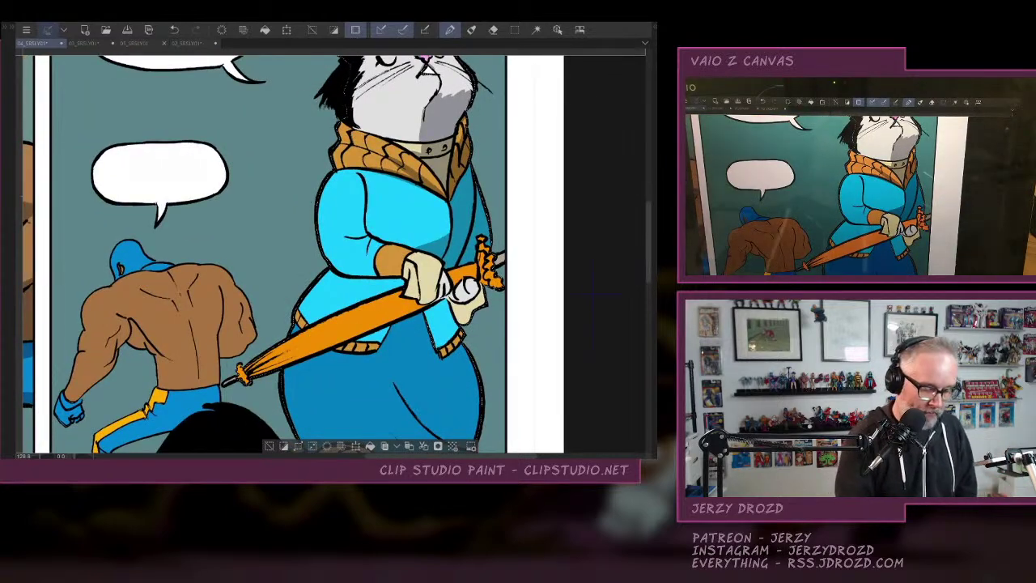
{"action": "mouse_move", "coordinate": [426, 306]}
{"action": "left_mouse_down"}
{"action": "mouse_move", "coordinate": [445, 338]}
{"action": "mouse_move", "coordinate": [458, 314]}
{"action": "mouse_move", "coordinate": [478, 324]}
{"action": "mouse_move", "coordinate": [471, 295]}
{"action": "left_mouse_up"}
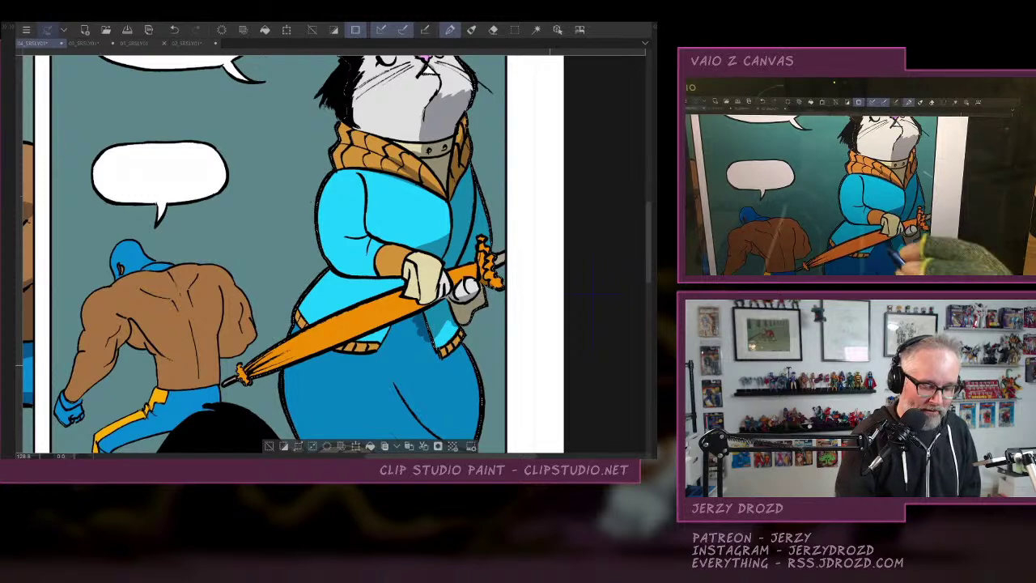
{"action": "left_click_drag", "start_coordinate": [593, 294], "coordinate": [565, 371]}
{"action": "mouse_move", "coordinate": [413, 267]}
{"action": "left_mouse_down"}
{"action": "mouse_move", "coordinate": [416, 317]}
{"action": "mouse_move", "coordinate": [445, 288]}
{"action": "left_mouse_up"}
{"action": "left_click_drag", "start_coordinate": [410, 255], "coordinate": [407, 304]}
{"action": "left_click_drag", "start_coordinate": [414, 338], "coordinate": [428, 348]}
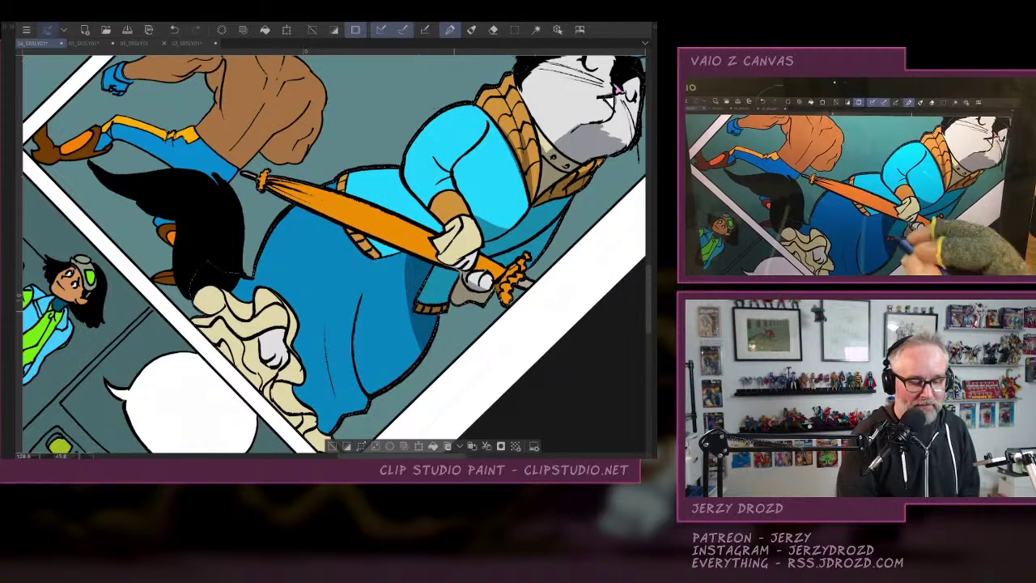
{"action": "mouse_move", "coordinate": [559, 266]}
{"action": "left_mouse_down"}
{"action": "mouse_move", "coordinate": [531, 226]}
{"action": "mouse_move", "coordinate": [544, 235]}
{"action": "left_mouse_up"}
{"action": "mouse_move", "coordinate": [344, 246]}
{"action": "left_mouse_down"}
{"action": "mouse_move", "coordinate": [403, 254]}
{"action": "mouse_move", "coordinate": [431, 286]}
{"action": "left_mouse_up"}
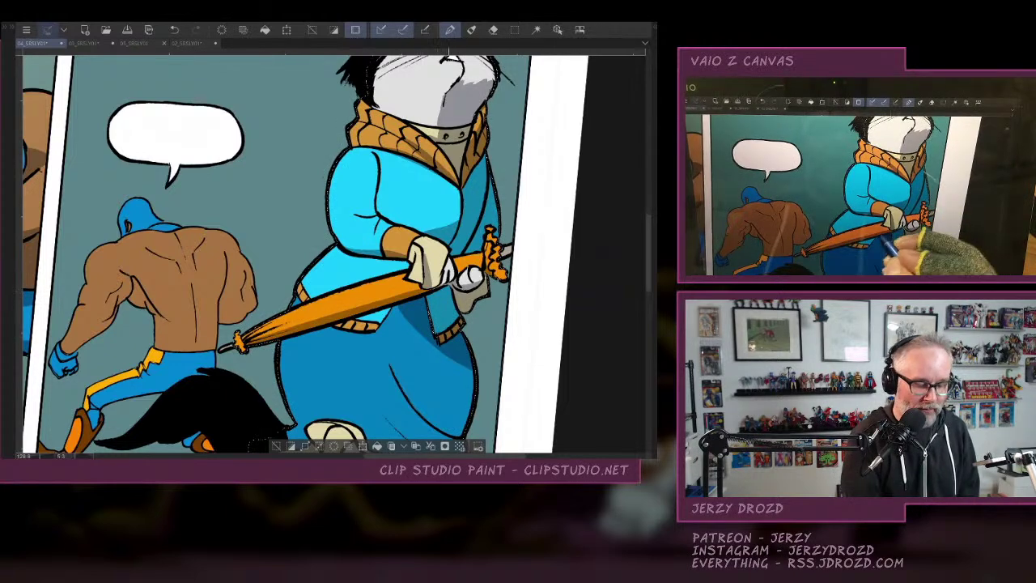
Shade the skirt fold near the hem and the inner folds of the cream ruffles beneath the cat's skirt.
{"action": "left_click_drag", "start_coordinate": [526, 328], "coordinate": [497, 203]}
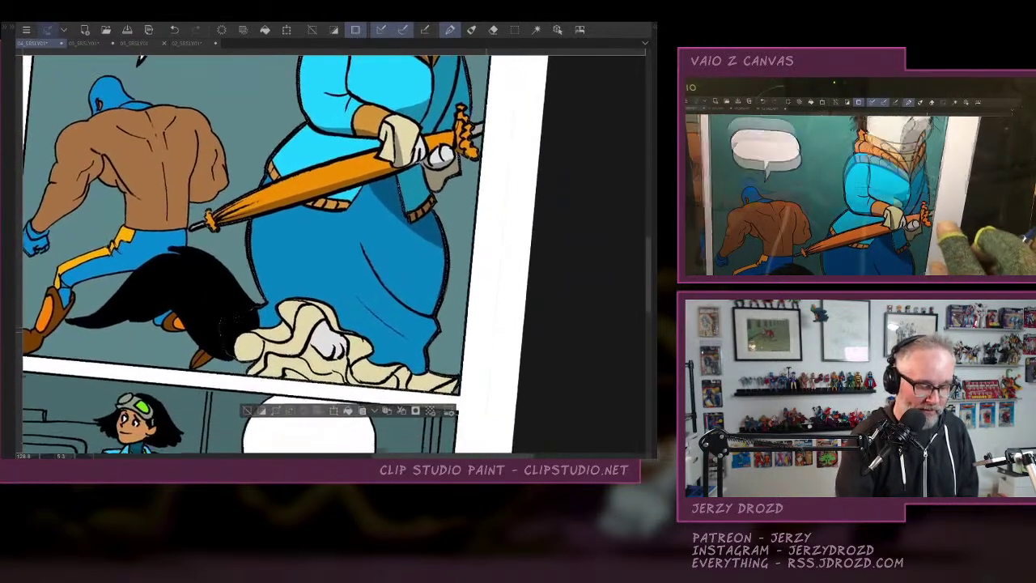
{"action": "left_click_drag", "start_coordinate": [359, 290], "coordinate": [426, 343]}
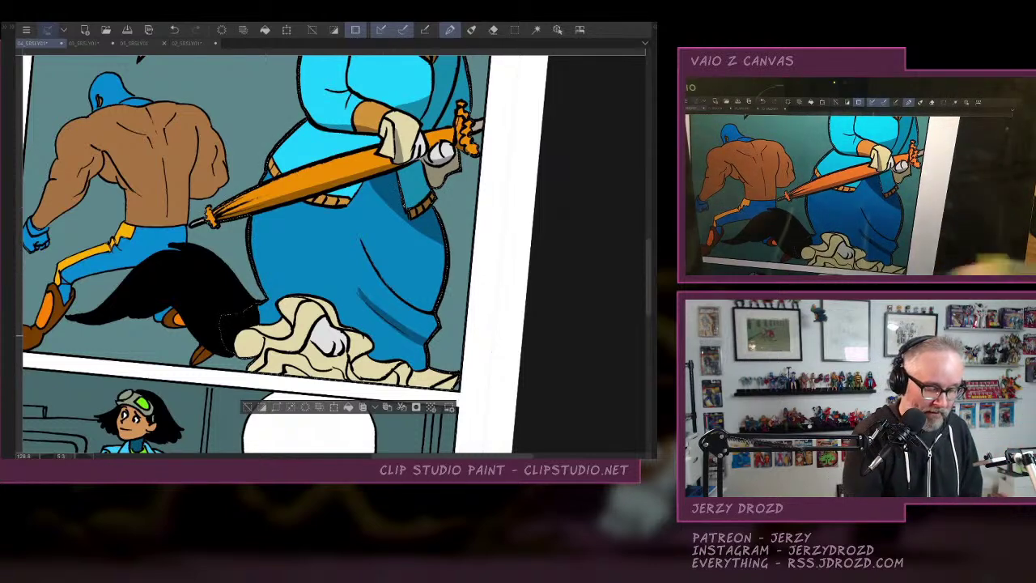
{"action": "left_click_drag", "start_coordinate": [243, 353], "coordinate": [267, 345]}
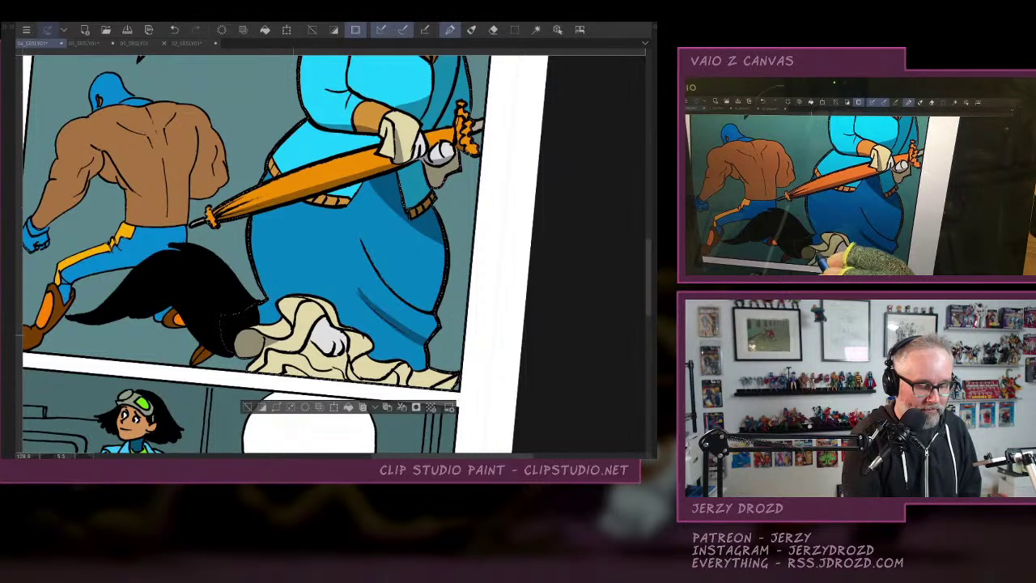
{"action": "left_click_drag", "start_coordinate": [280, 309], "coordinate": [314, 303]}
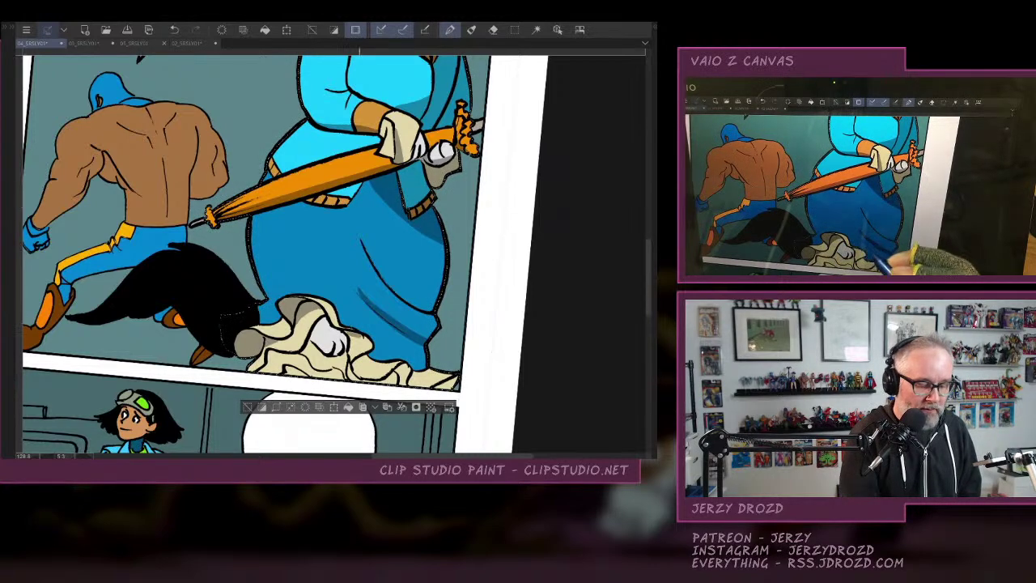
{"action": "left_click_drag", "start_coordinate": [349, 341], "coordinate": [367, 354]}
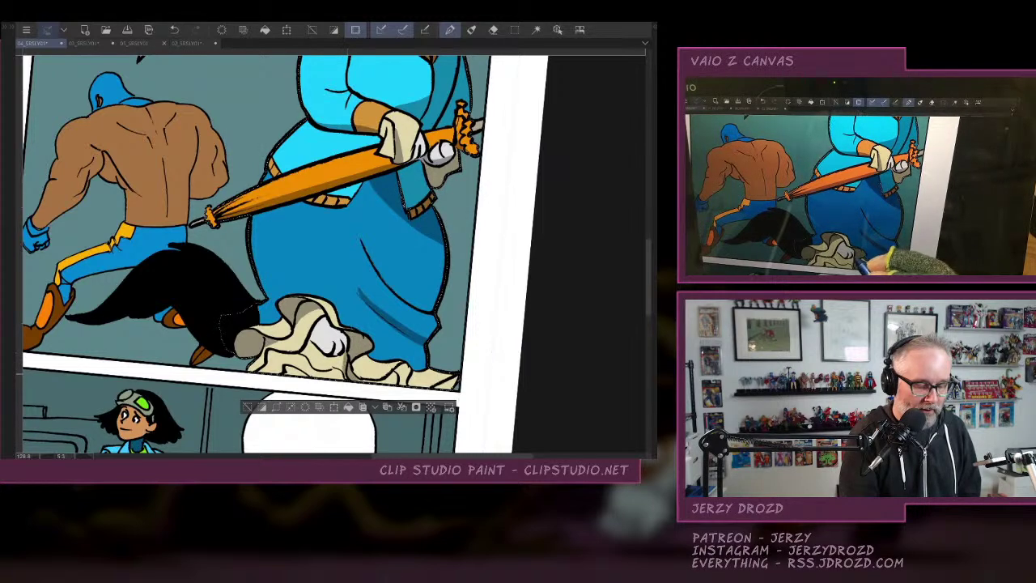
{"action": "mouse_move", "coordinate": [283, 361]}
{"action": "left_mouse_down"}
{"action": "mouse_move", "coordinate": [271, 355]}
{"action": "mouse_move", "coordinate": [270, 369]}
{"action": "mouse_move", "coordinate": [456, 389]}
{"action": "mouse_move", "coordinate": [415, 385]}
{"action": "left_mouse_up"}
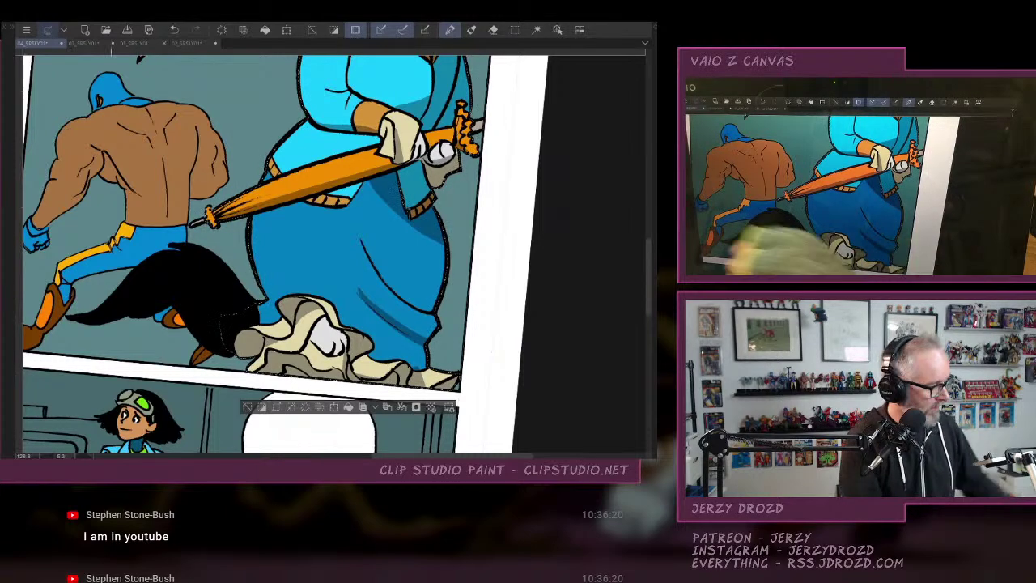
Paint a shadow on the cat's white foot among the ruffles.
{"action": "key", "text": "q"}
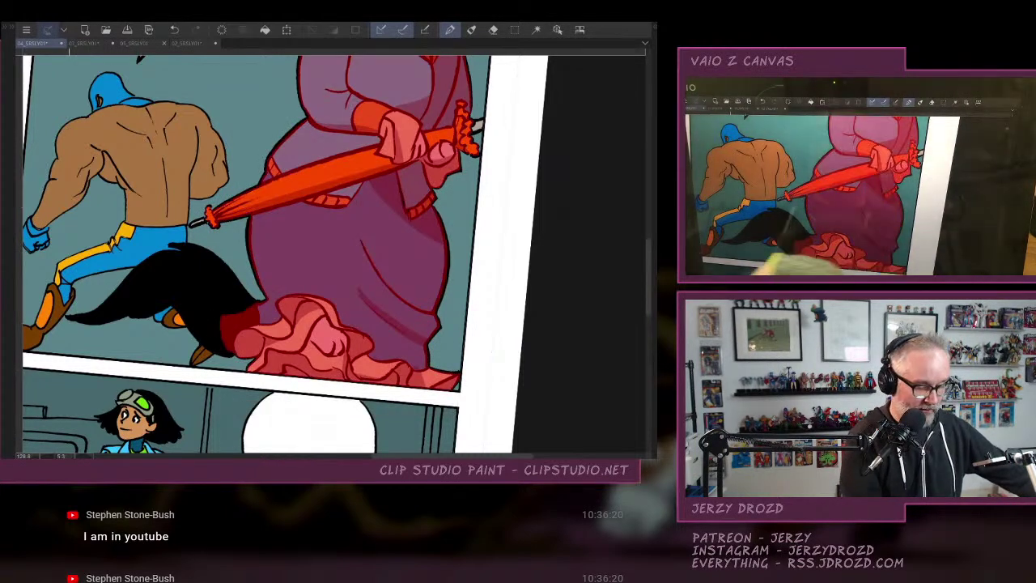
{"action": "key", "text": "q"}
{"action": "key", "text": "Tab"}
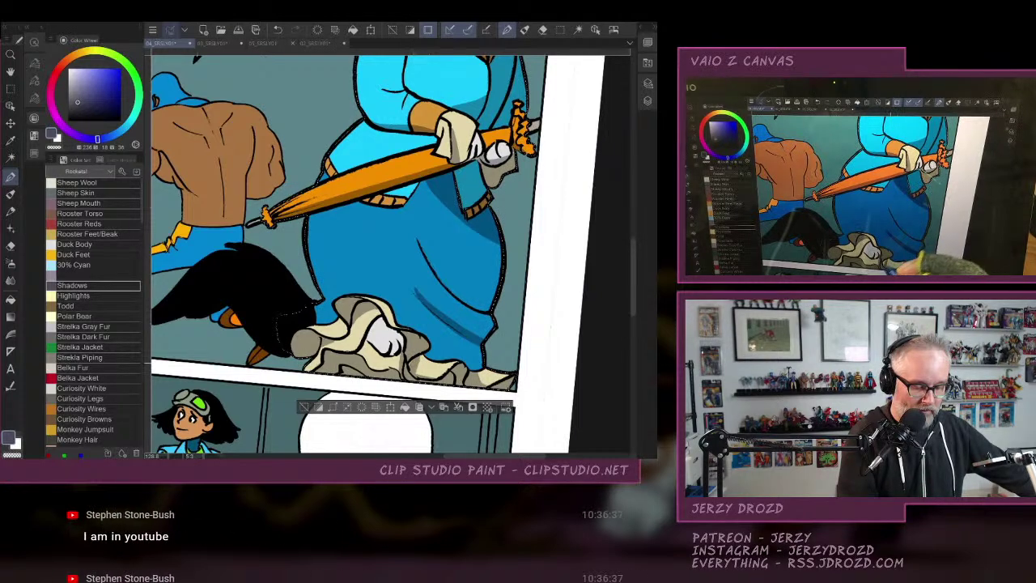
{"action": "mouse_move", "coordinate": [367, 335]}
{"action": "left_mouse_down"}
{"action": "mouse_move", "coordinate": [397, 353]}
{"action": "mouse_move", "coordinate": [371, 322]}
{"action": "left_mouse_up"}
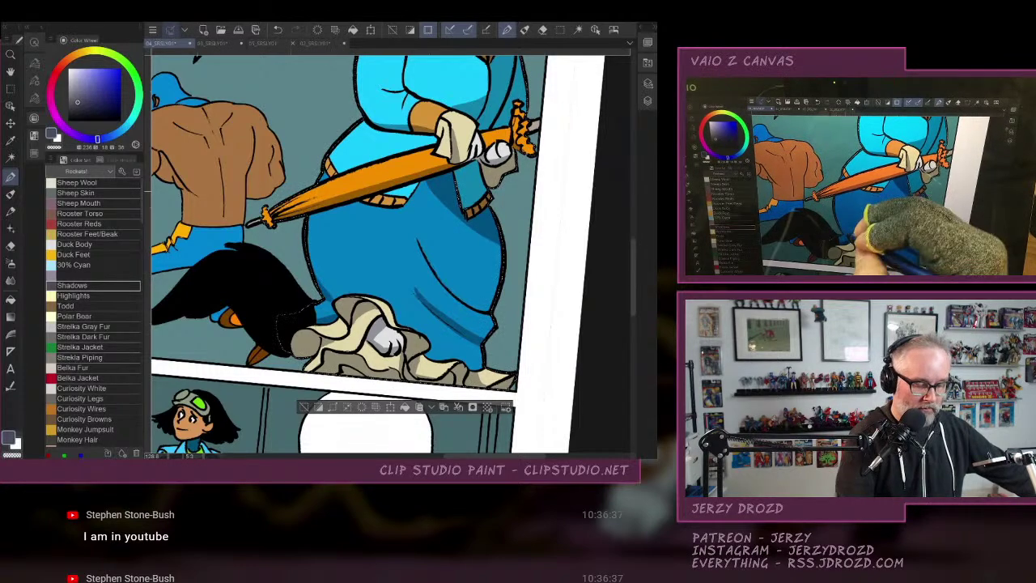
{"action": "scroll", "coordinate": [389, 255], "scroll_direction": "up", "scroll_amount": 2}
{"action": "scroll", "coordinate": [437, 261], "scroll_direction": "down", "scroll_amount": 4}
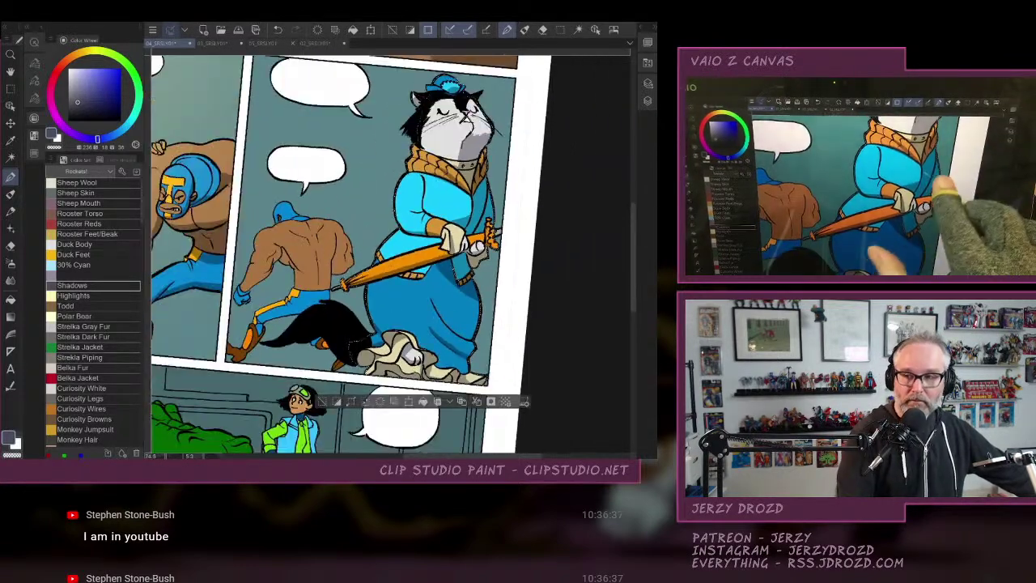
{"action": "left_click_drag", "start_coordinate": [515, 216], "coordinate": [506, 209]}
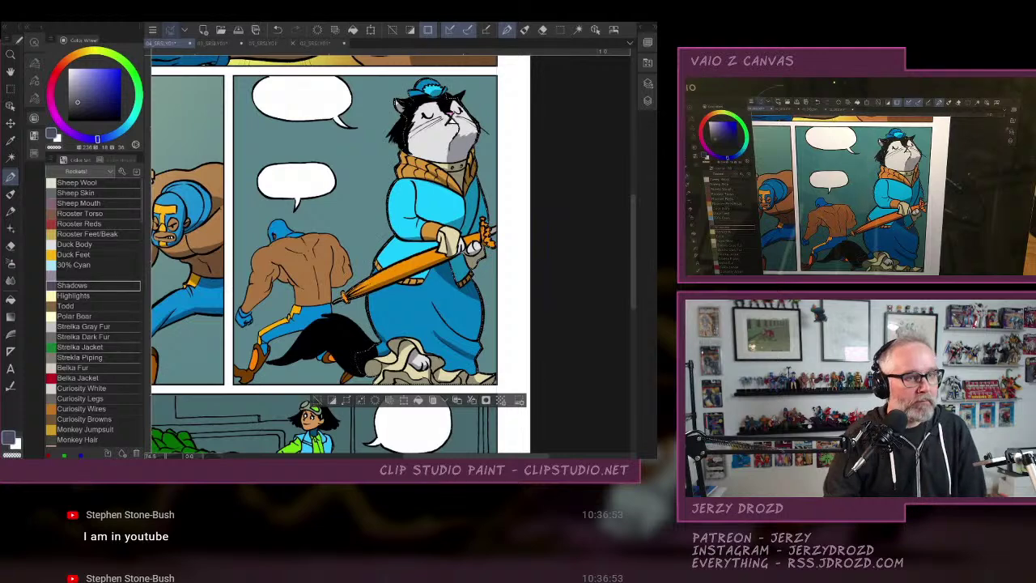
{"action": "scroll", "coordinate": [392, 254], "scroll_direction": "down", "scroll_amount": 2}
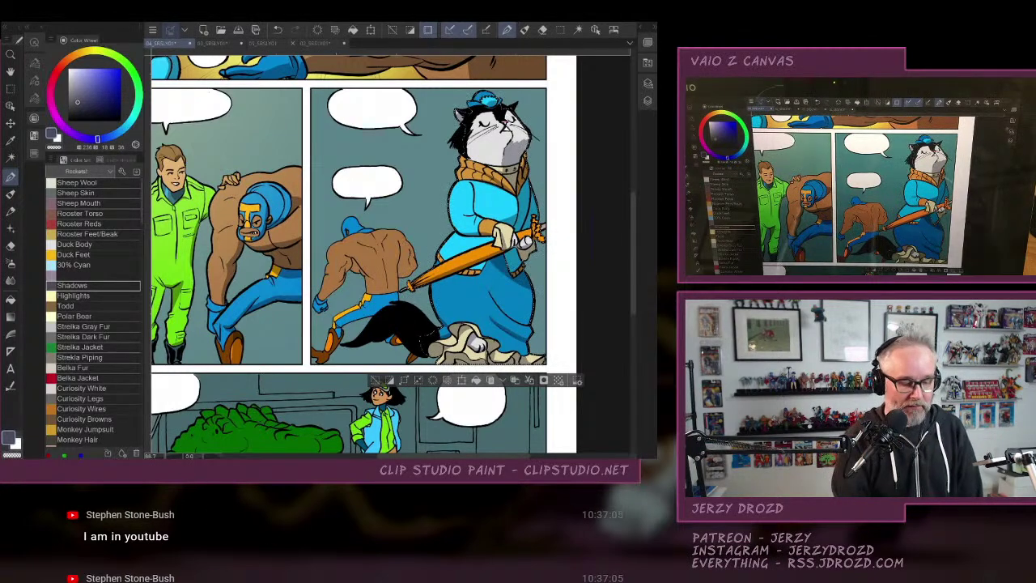
Apply a gradient in the Highlights colour to the selected cat on the Highlights layer, and clear the selection.
{"action": "left_click", "coordinate": [647, 101]}
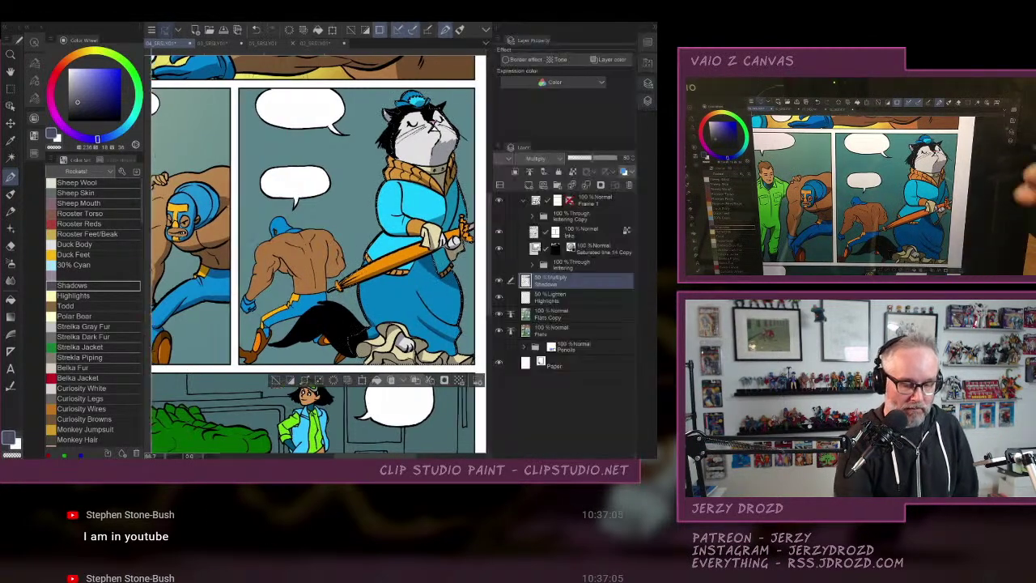
{"action": "left_click", "coordinate": [577, 297]}
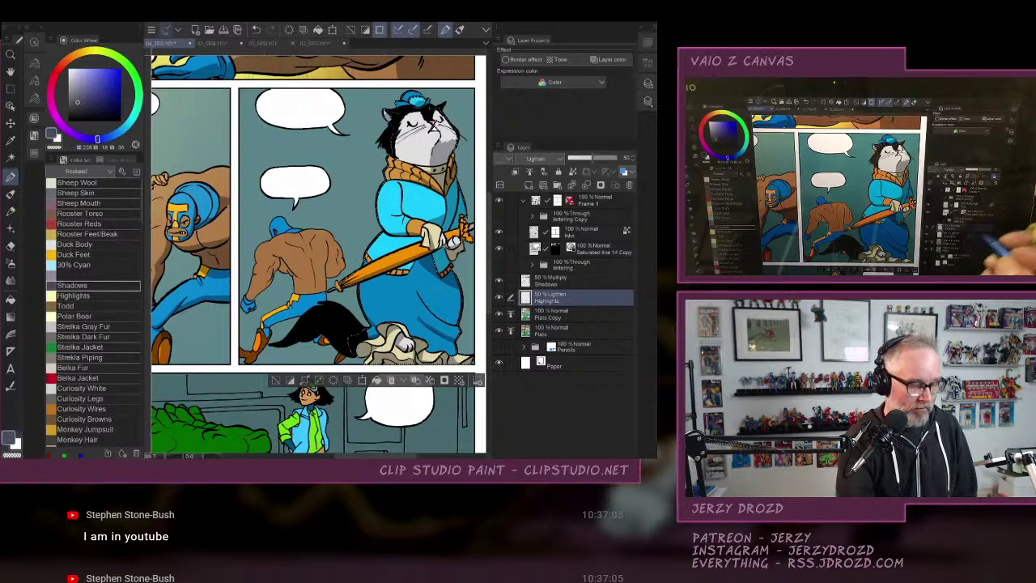
{"action": "left_click", "coordinate": [89, 294]}
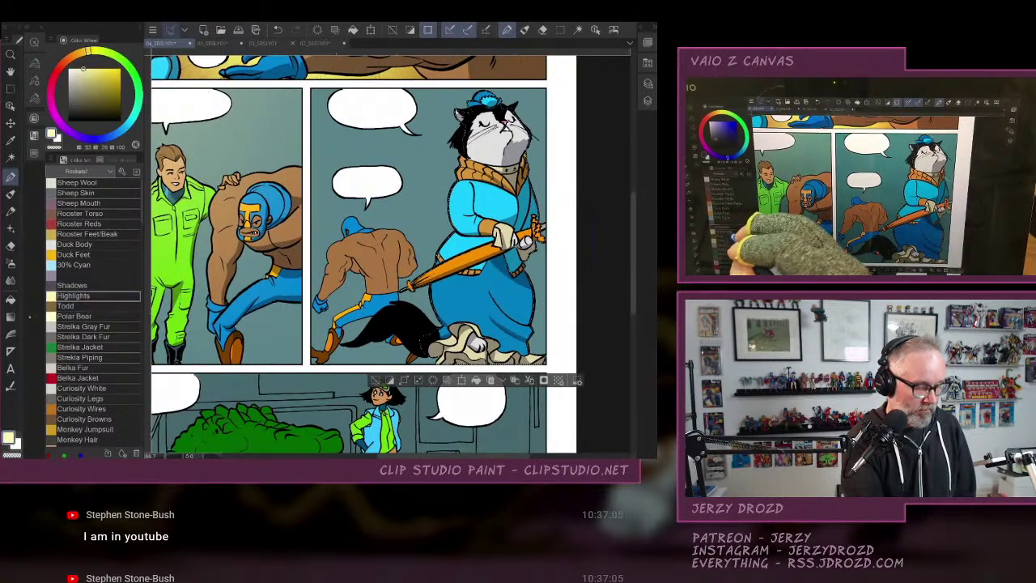
{"action": "left_click", "coordinate": [10, 316]}
{"action": "scroll", "coordinate": [388, 250], "scroll_direction": "right", "scroll_amount": 1}
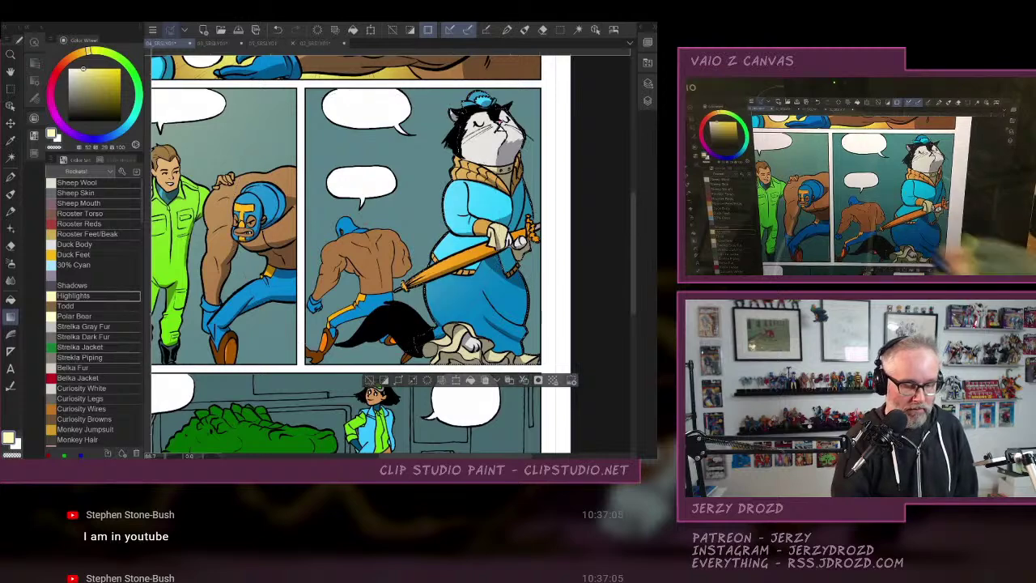
{"action": "key", "text": "ctrl+d"}
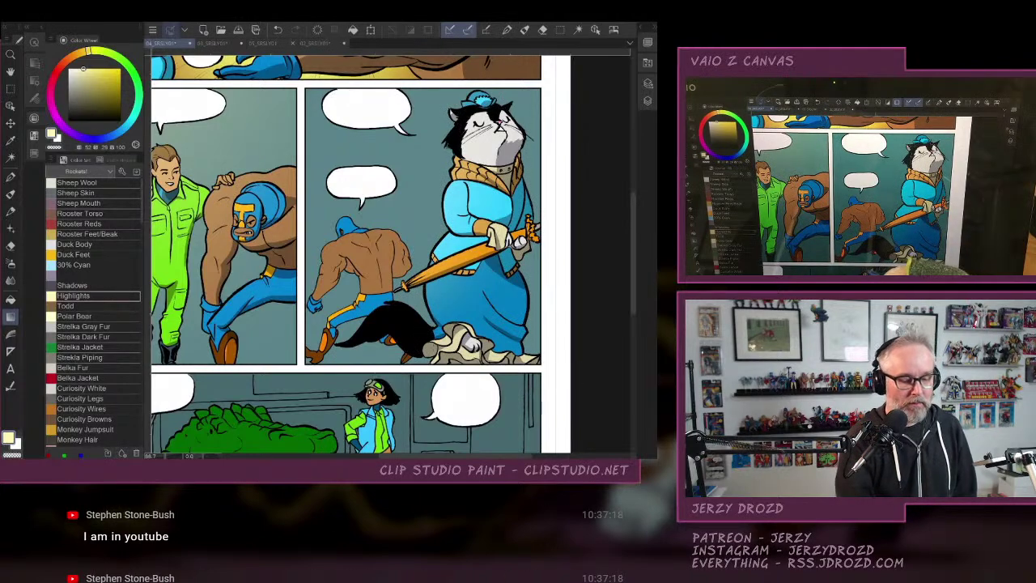
Auto-select the skin and clothing colours of the wrestler seen from behind in the third panel.
{"action": "scroll", "coordinate": [390, 254], "scroll_direction": "down", "scroll_amount": 2}
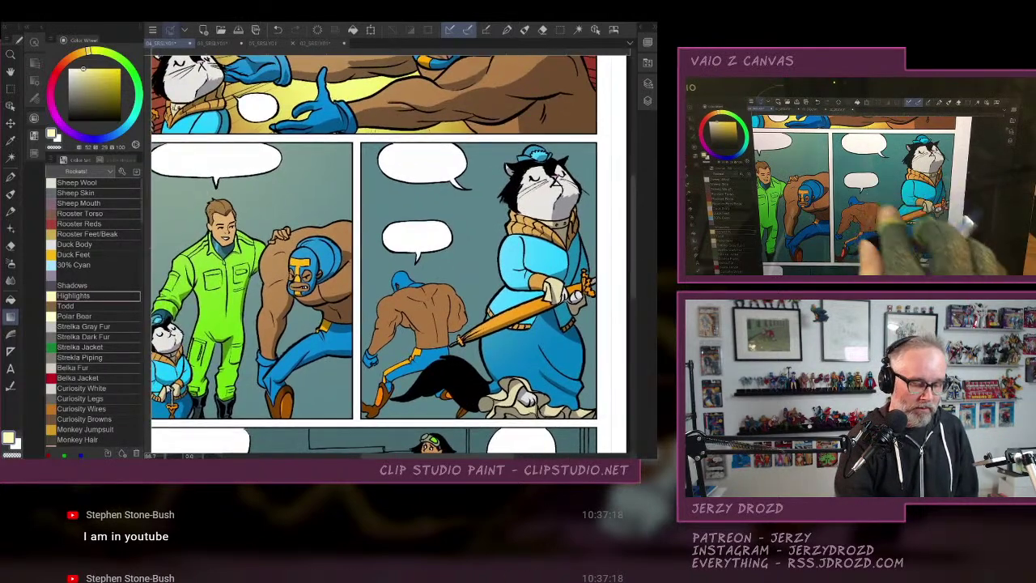
{"action": "scroll", "coordinate": [356, 323], "scroll_direction": "up", "scroll_amount": 5}
{"action": "left_click", "coordinate": [11, 157]}
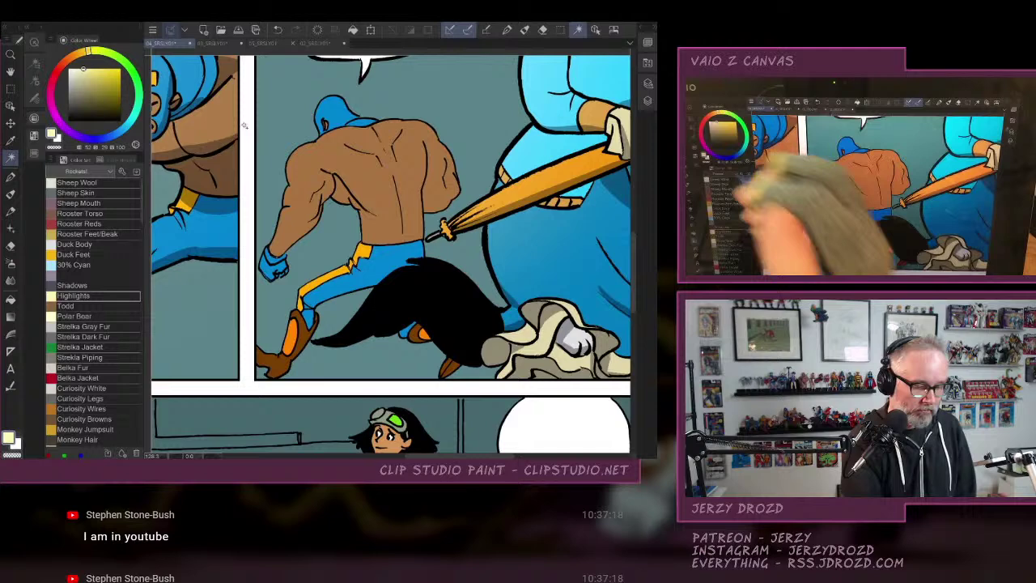
{"action": "left_click", "coordinate": [394, 150]}
{"action": "left_click", "coordinate": [304, 322]}
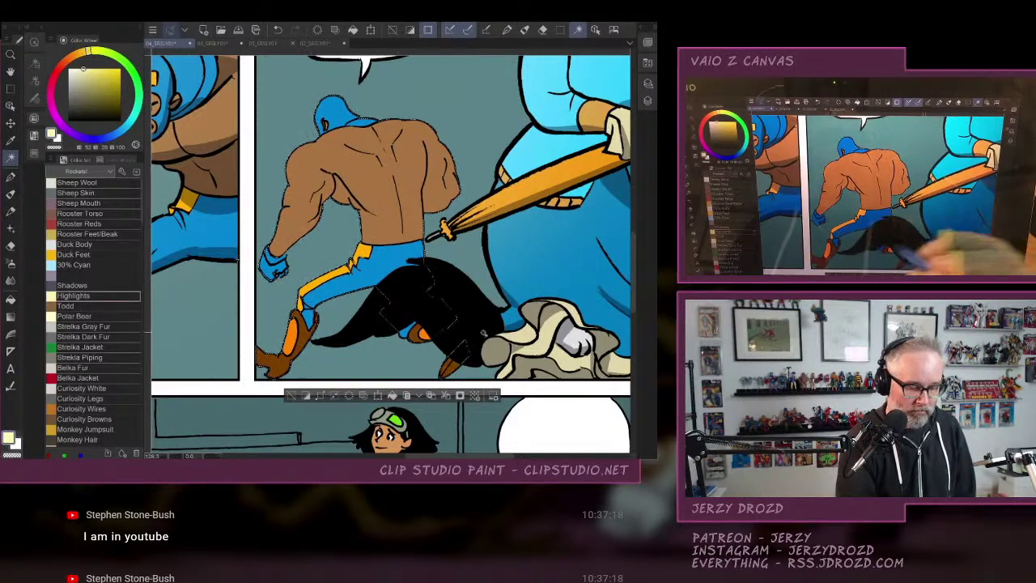
{"action": "scroll", "coordinate": [483, 333], "scroll_direction": "down", "scroll_amount": 3}
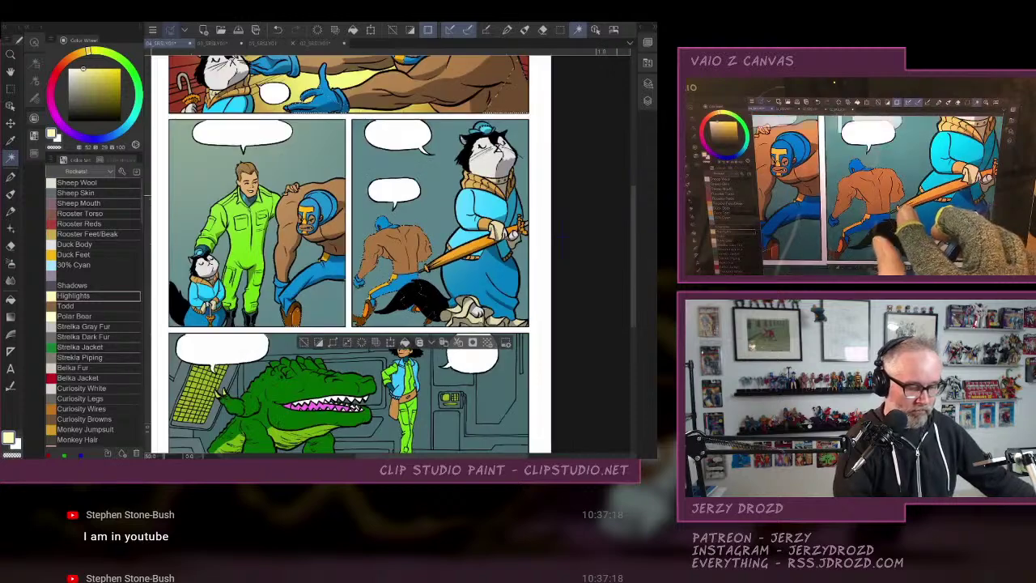
{"action": "scroll", "coordinate": [425, 273], "scroll_direction": "up", "scroll_amount": 4}
{"action": "left_click_drag", "start_coordinate": [423, 262], "coordinate": [496, 304]}
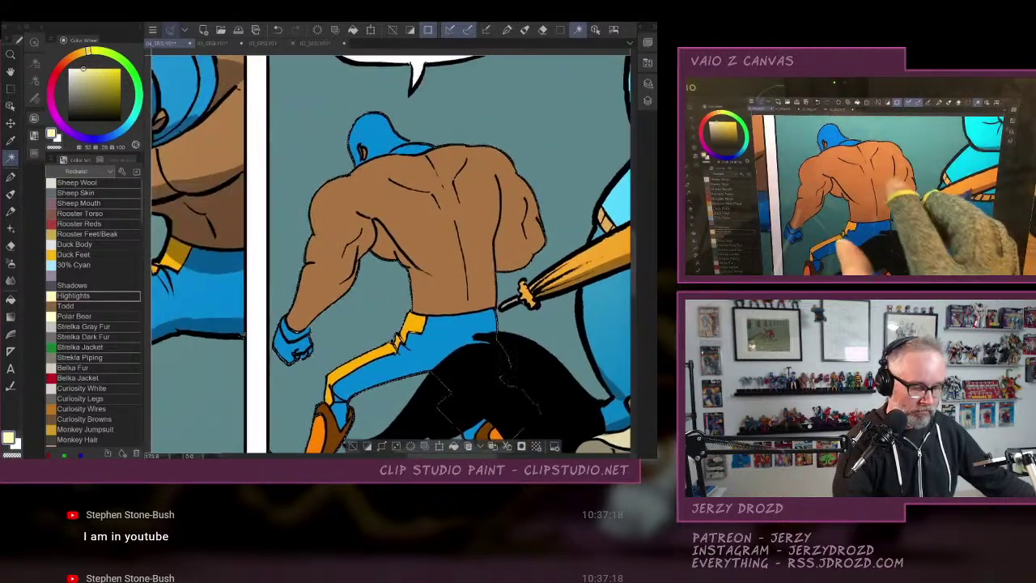
{"action": "scroll", "coordinate": [389, 250], "scroll_direction": "down", "scroll_amount": 3}
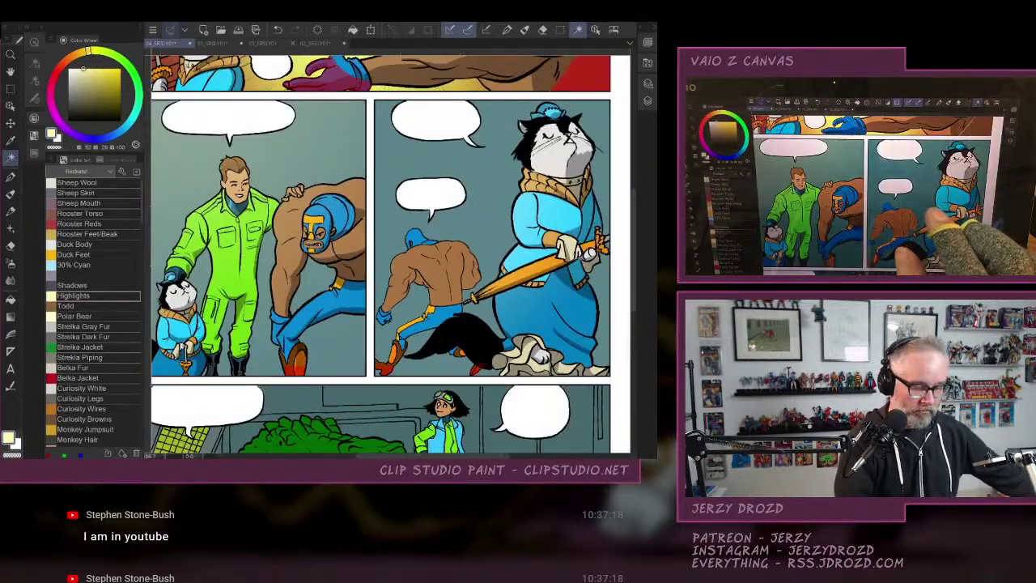
Limit the selection to the third panel's wrestler by clearing everything outside his area from the quick mask, and restore it as a selection.
{"action": "key", "text": "q"}
{"action": "left_click", "coordinate": [10, 88]}
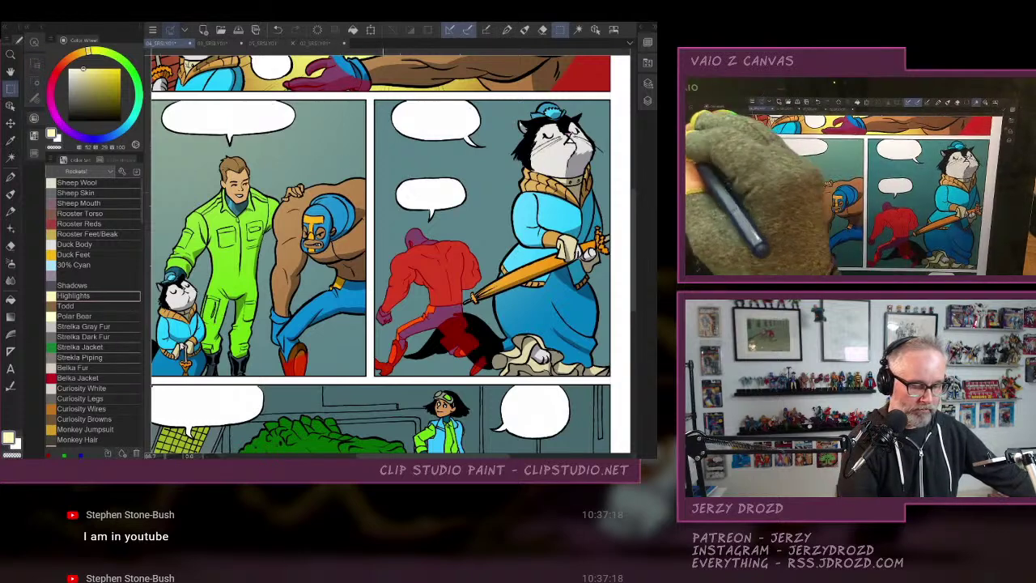
{"action": "left_click_drag", "start_coordinate": [370, 196], "coordinate": [518, 381]}
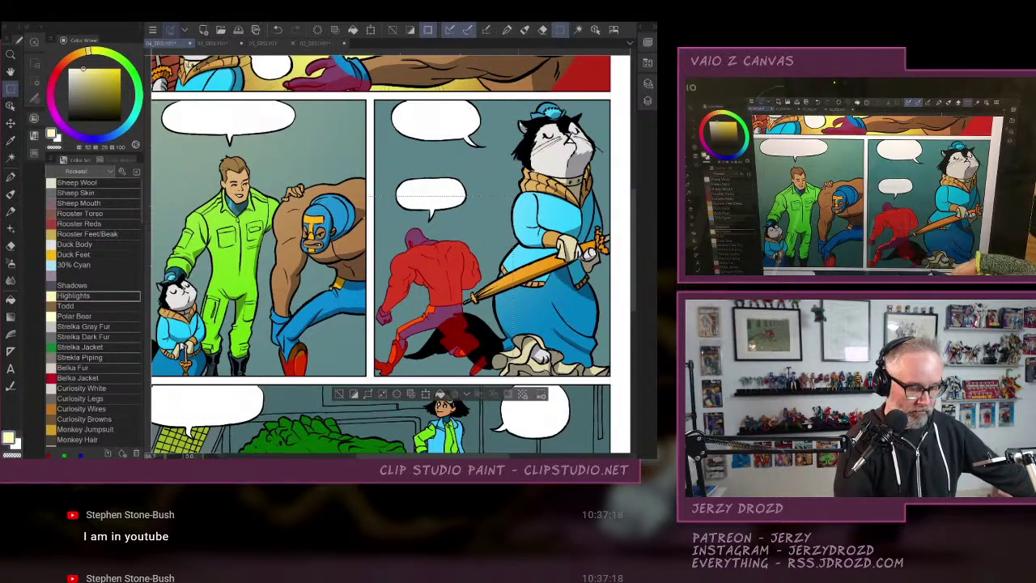
{"action": "left_click", "coordinate": [354, 394]}
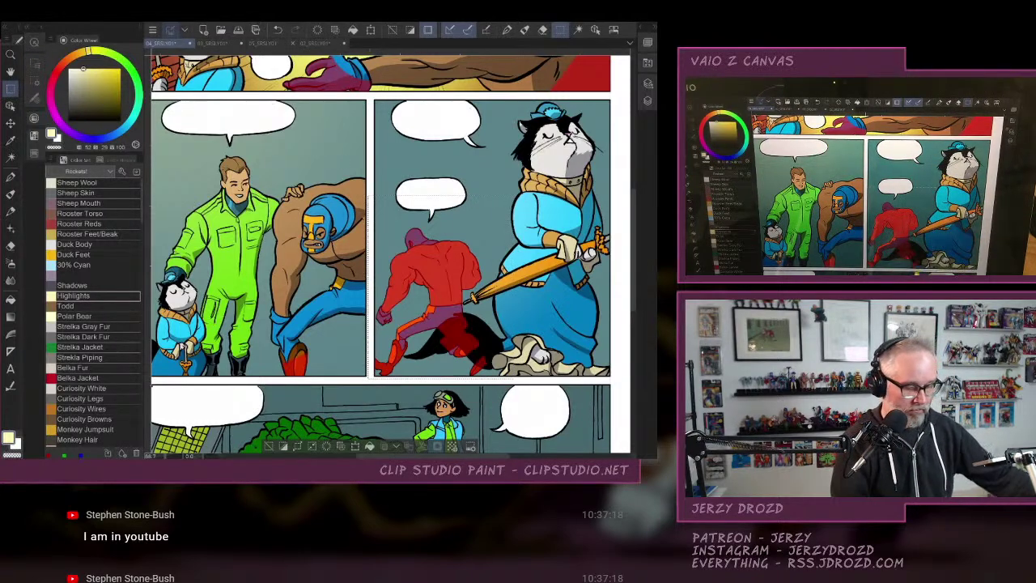
{"action": "key", "text": "Delete"}
{"action": "left_click", "coordinate": [437, 446]}
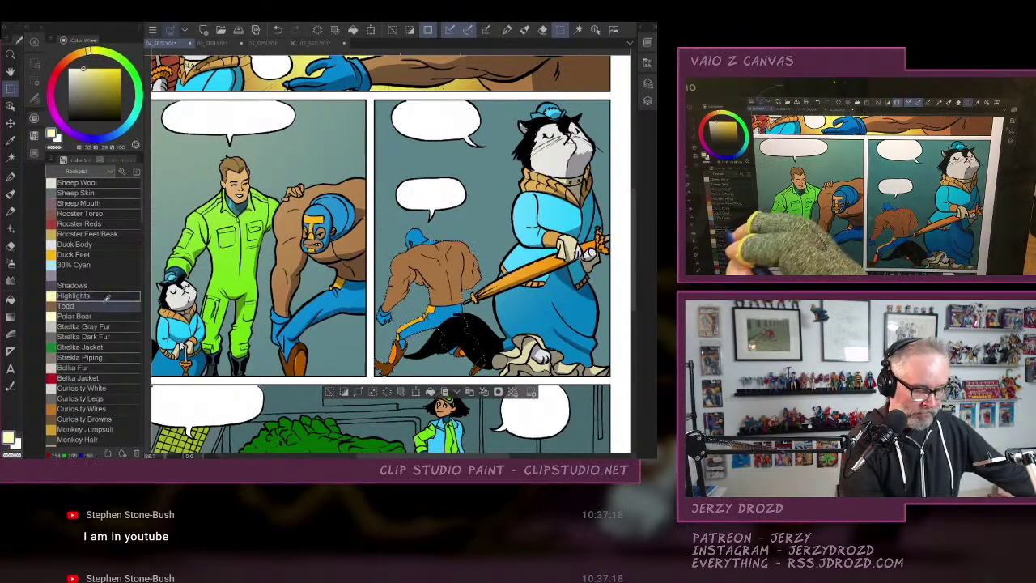
Apply a gradient in the Highlights colour to the selected wrestler on the Highlights layer.
{"action": "left_click", "coordinate": [647, 100]}
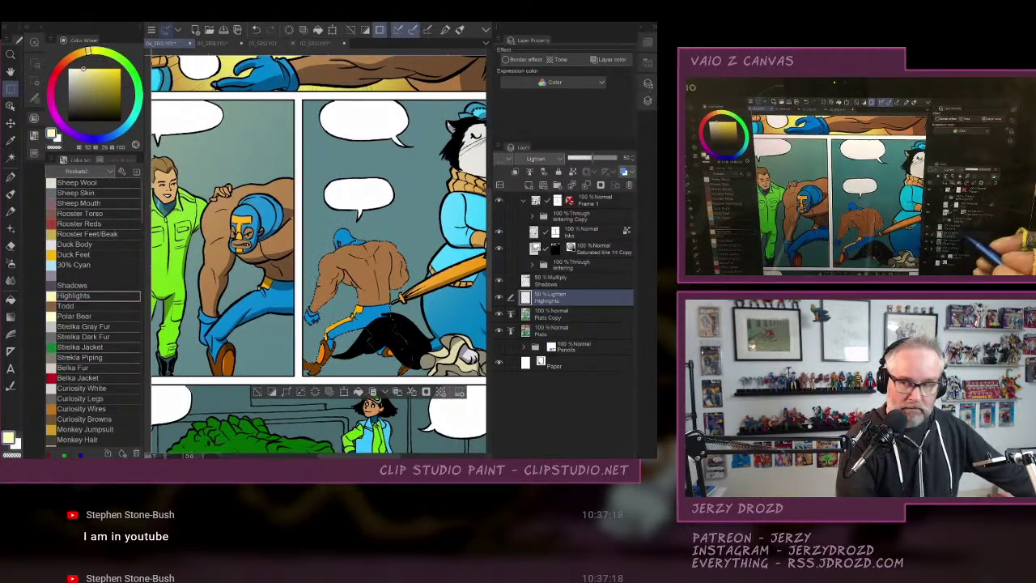
{"action": "key", "text": "F7"}
{"action": "left_click", "coordinate": [11, 316]}
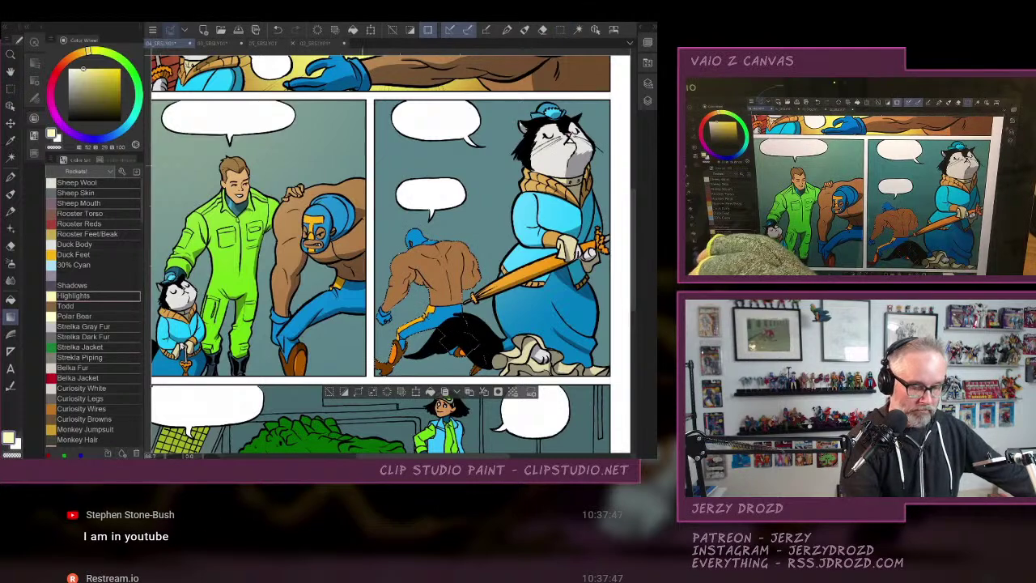
{"action": "scroll", "coordinate": [380, 254], "scroll_direction": "right", "scroll_amount": 1}
{"action": "left_click_drag", "start_coordinate": [468, 243], "coordinate": [423, 311]}
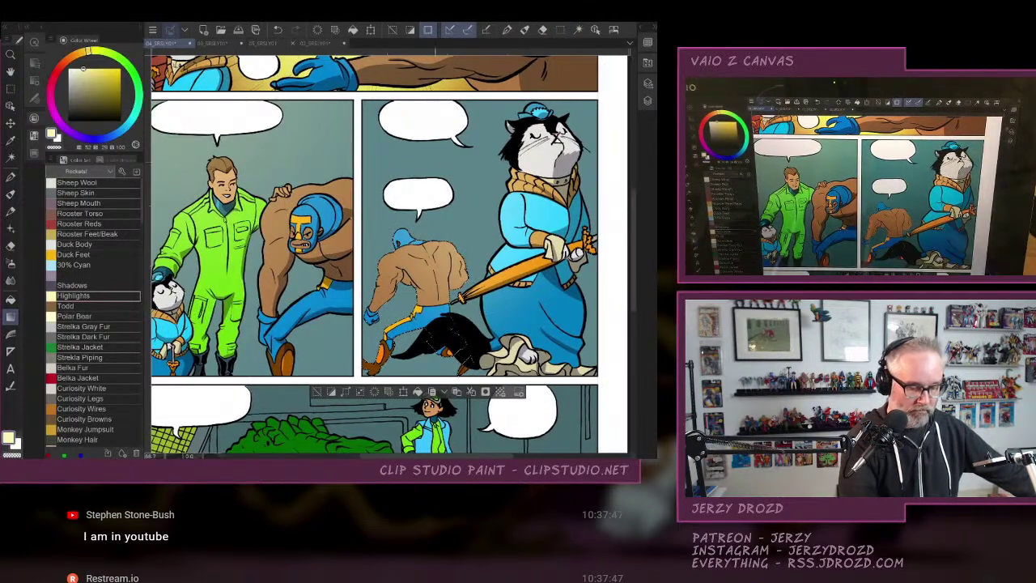
Switch to the Shadows layer with the Shadows colour and the pen, ready to shade the third panel's wrestler.
{"action": "key", "text": "F7"}
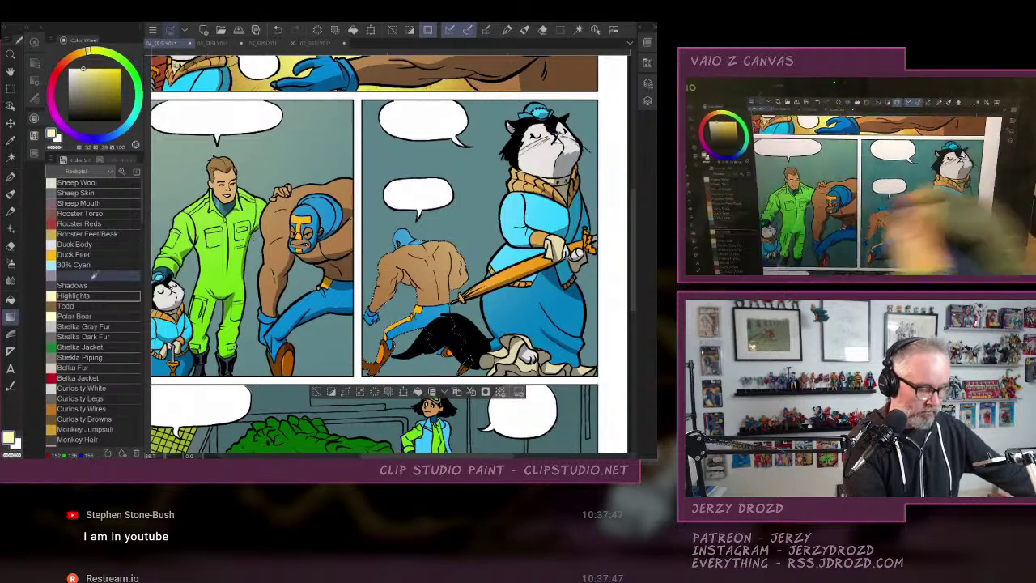
{"action": "left_click", "coordinate": [93, 285]}
{"action": "scroll", "coordinate": [366, 342], "scroll_direction": "up", "scroll_amount": 4}
{"action": "left_click_drag", "start_coordinate": [485, 267], "coordinate": [528, 254]}
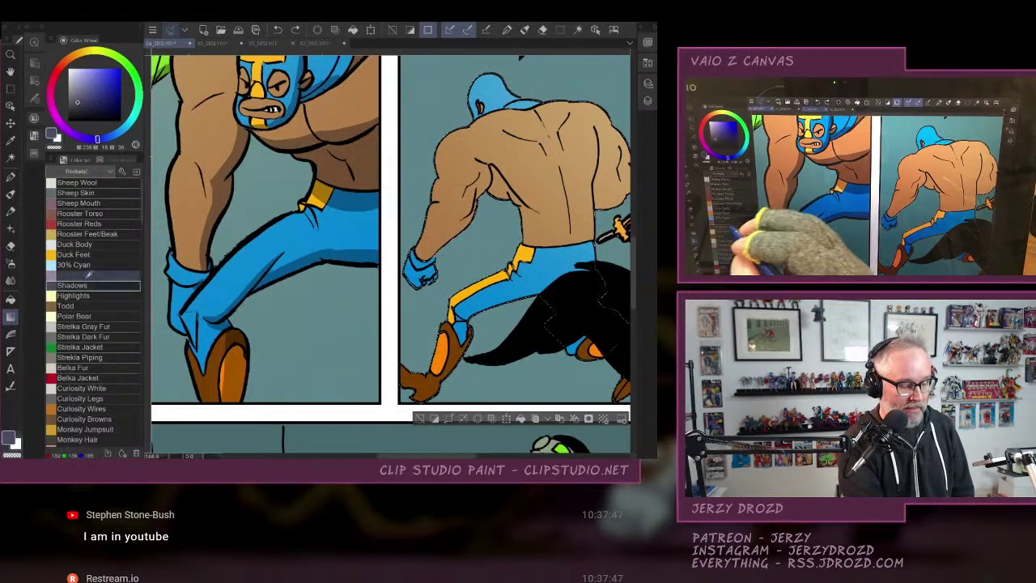
{"action": "key", "text": "p"}
{"action": "mouse_move", "coordinate": [489, 167]}
{"action": "left_mouse_down"}
{"action": "mouse_move", "coordinate": [467, 225]}
{"action": "mouse_move", "coordinate": [425, 268]}
{"action": "mouse_move", "coordinate": [432, 275]}
{"action": "left_mouse_up"}
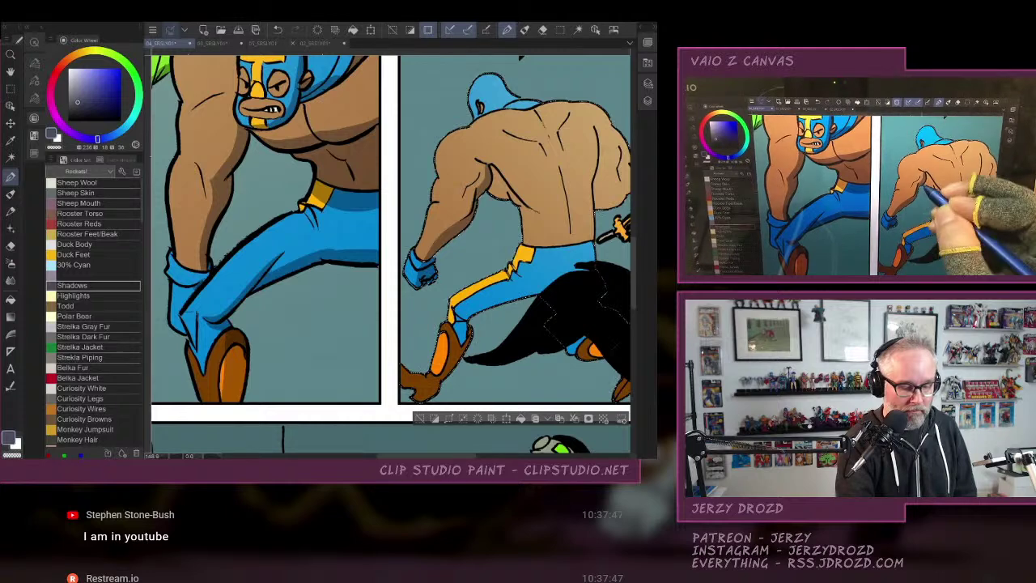
{"action": "left_click_drag", "start_coordinate": [492, 164], "coordinate": [497, 196]}
{"action": "left_click_drag", "start_coordinate": [567, 137], "coordinate": [477, 186]}
{"action": "left_click", "coordinate": [278, 29]}
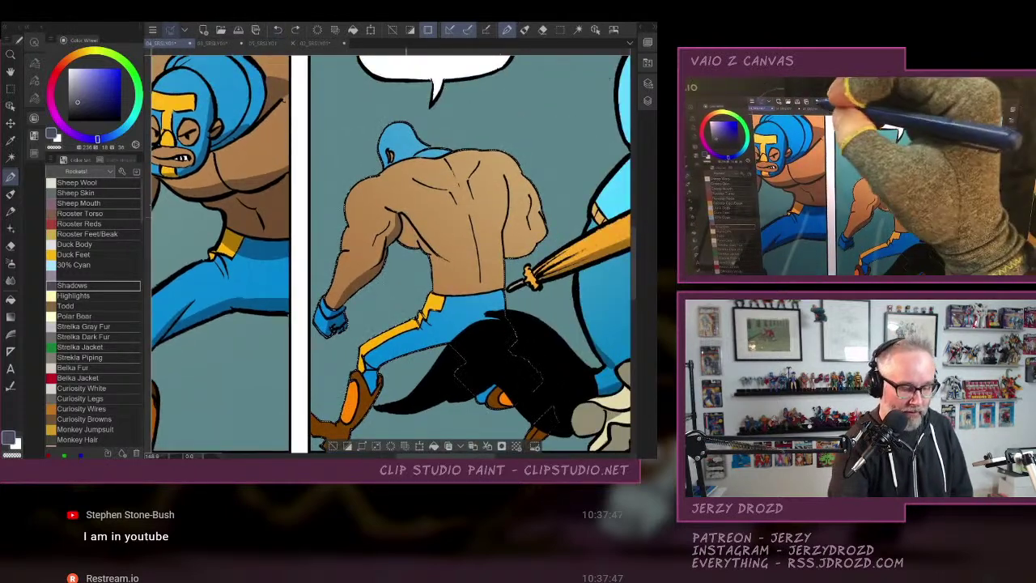
{"action": "left_click_drag", "start_coordinate": [403, 217], "coordinate": [437, 277]}
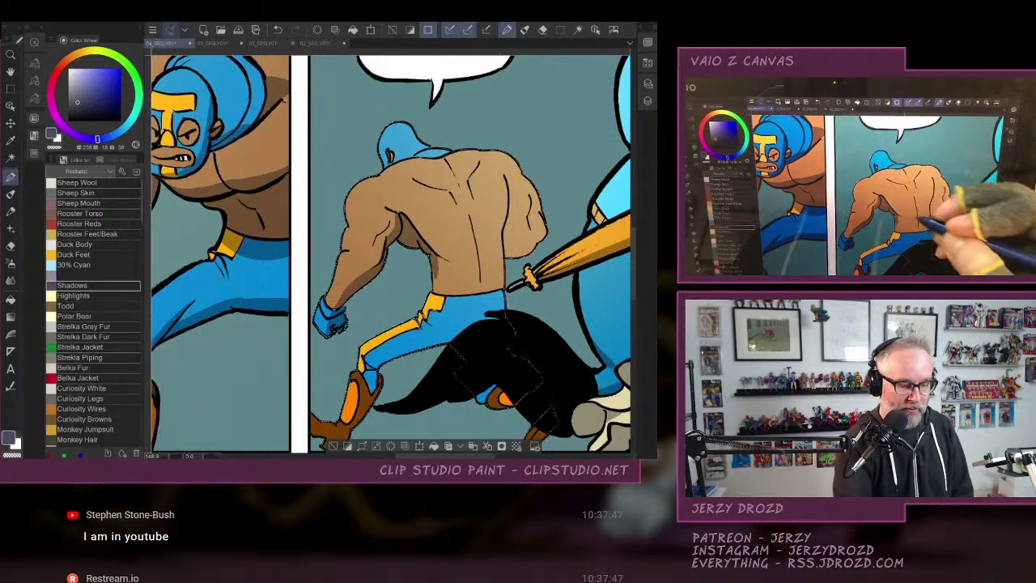
{"action": "left_click", "coordinate": [277, 29]}
{"action": "left_click", "coordinate": [277, 30]}
{"action": "left_click", "coordinate": [277, 29]}
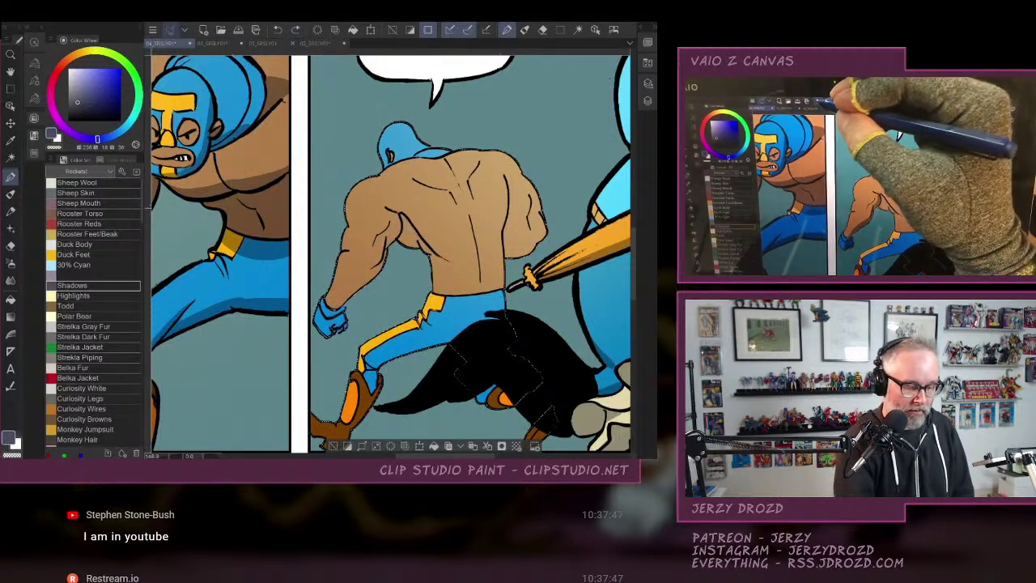
Shade the wrestler's left arm from the armpit down to the glove, including the upper arm muscle.
{"action": "mouse_move", "coordinate": [392, 213]}
{"action": "left_mouse_down"}
{"action": "mouse_move", "coordinate": [340, 303]}
{"action": "mouse_move", "coordinate": [339, 327]}
{"action": "left_mouse_up"}
{"action": "left_click_drag", "start_coordinate": [356, 292], "coordinate": [366, 281]}
{"action": "mouse_move", "coordinate": [386, 241]}
{"action": "left_mouse_down"}
{"action": "mouse_move", "coordinate": [371, 268]}
{"action": "mouse_move", "coordinate": [381, 245]}
{"action": "left_mouse_up"}
{"action": "left_click_drag", "start_coordinate": [398, 219], "coordinate": [393, 242]}
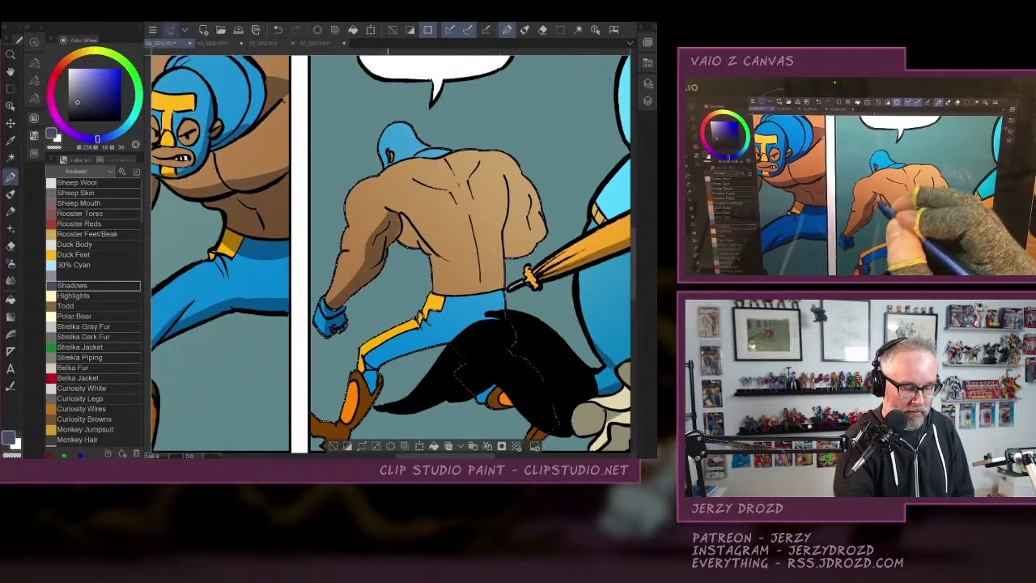
{"action": "mouse_move", "coordinate": [400, 202]}
{"action": "left_mouse_down"}
{"action": "mouse_move", "coordinate": [382, 215]}
{"action": "mouse_move", "coordinate": [403, 238]}
{"action": "left_mouse_up"}
{"action": "mouse_move", "coordinate": [454, 231]}
{"action": "left_mouse_down"}
{"action": "mouse_move", "coordinate": [416, 263]}
{"action": "mouse_move", "coordinate": [407, 215]}
{"action": "mouse_move", "coordinate": [401, 223]}
{"action": "mouse_move", "coordinate": [418, 237]}
{"action": "left_mouse_up"}
{"action": "left_click", "coordinate": [277, 29]}
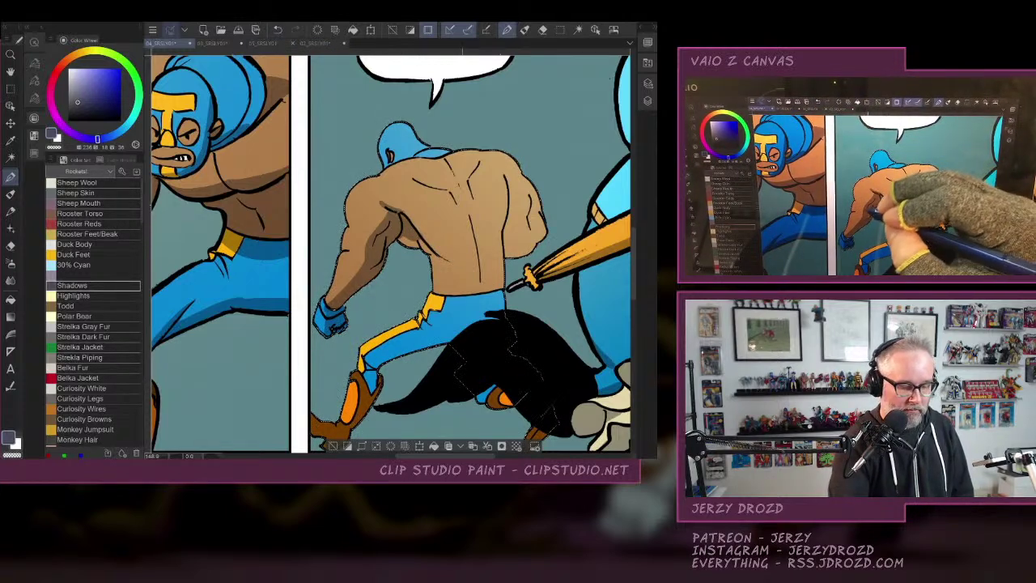
{"action": "left_click_drag", "start_coordinate": [369, 215], "coordinate": [361, 225]}
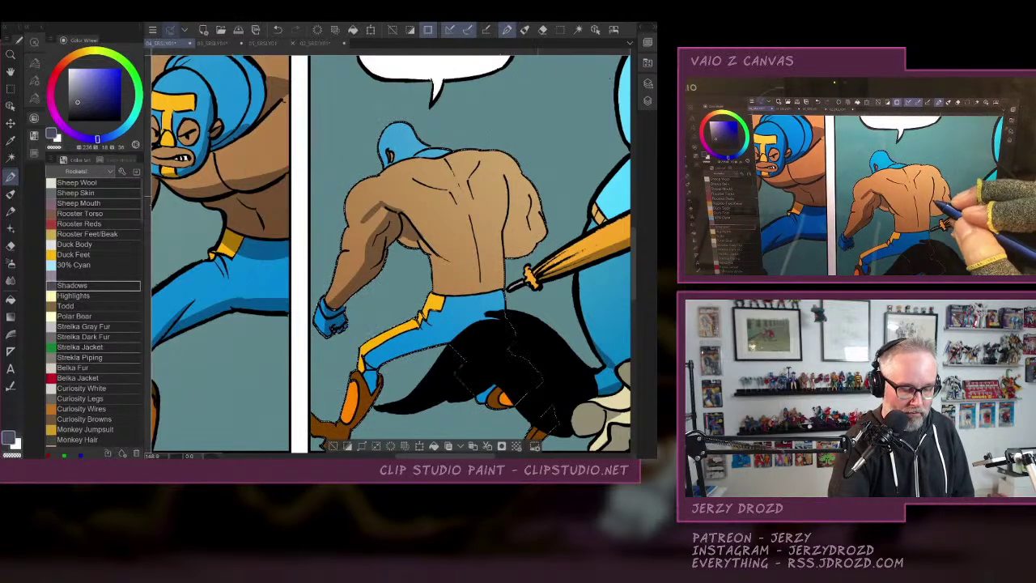
Shade the wrestler's right arm, the left side of his waist and the fold along his left shoulder blade.
{"action": "left_click_drag", "start_coordinate": [539, 198], "coordinate": [526, 223]}
{"action": "left_click_drag", "start_coordinate": [537, 218], "coordinate": [510, 258]}
{"action": "left_click_drag", "start_coordinate": [545, 204], "coordinate": [537, 240]}
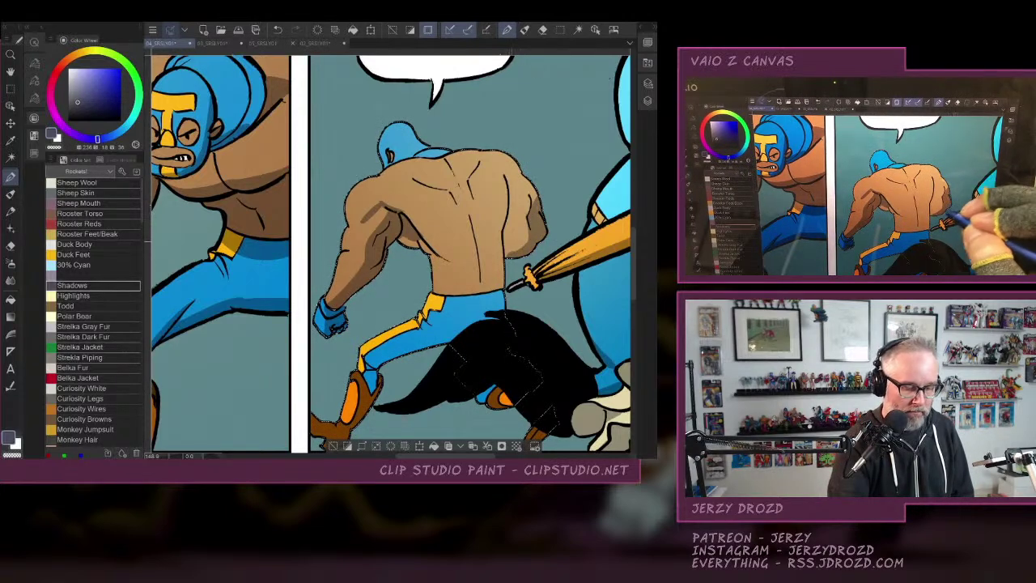
{"action": "mouse_move", "coordinate": [450, 238]}
{"action": "left_mouse_down"}
{"action": "mouse_move", "coordinate": [424, 261]}
{"action": "mouse_move", "coordinate": [437, 293]}
{"action": "left_mouse_up"}
{"action": "left_click_drag", "start_coordinate": [429, 253], "coordinate": [437, 293]}
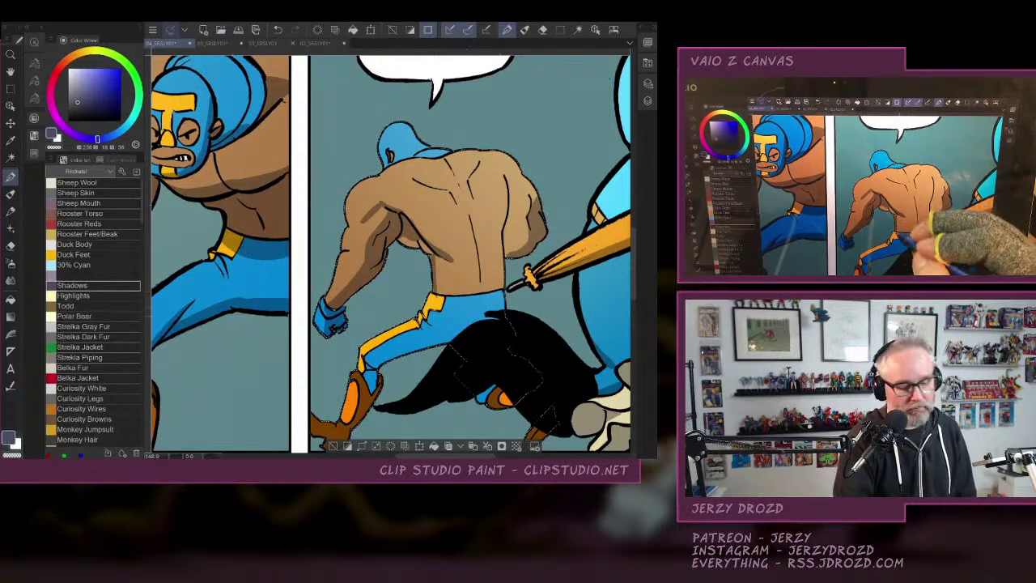
{"action": "left_click_drag", "start_coordinate": [412, 179], "coordinate": [437, 189]}
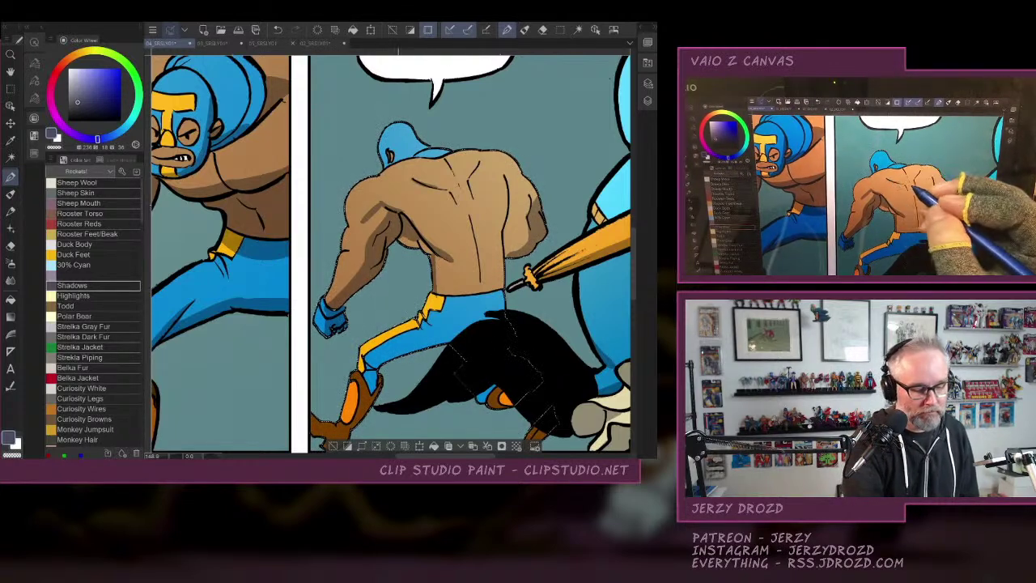
Shade the underside of the wrestler's blue trouser leg and his boots, and clear the selection.
{"action": "left_click_drag", "start_coordinate": [378, 372], "coordinate": [457, 336]}
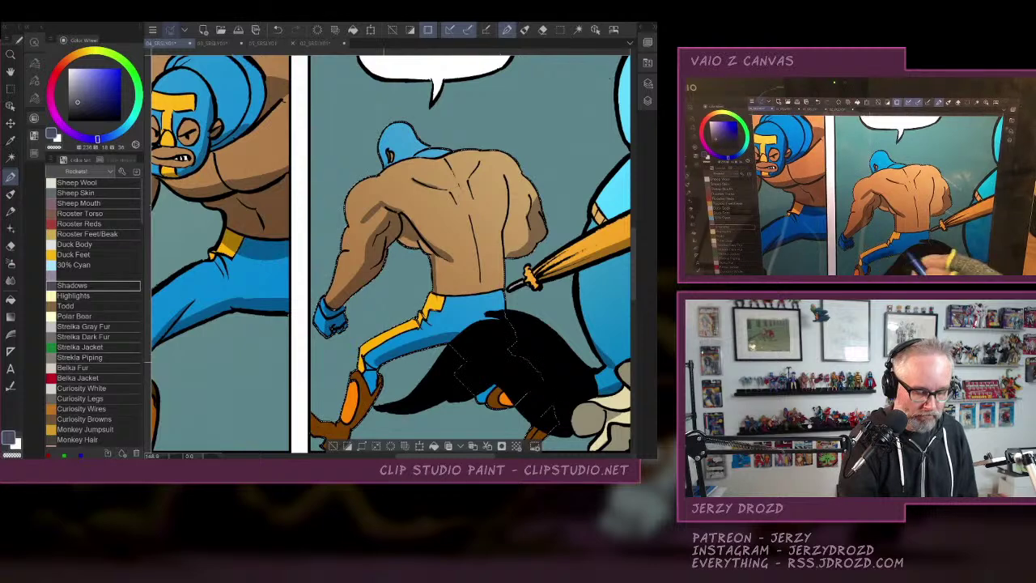
{"action": "left_click_drag", "start_coordinate": [374, 360], "coordinate": [376, 395]}
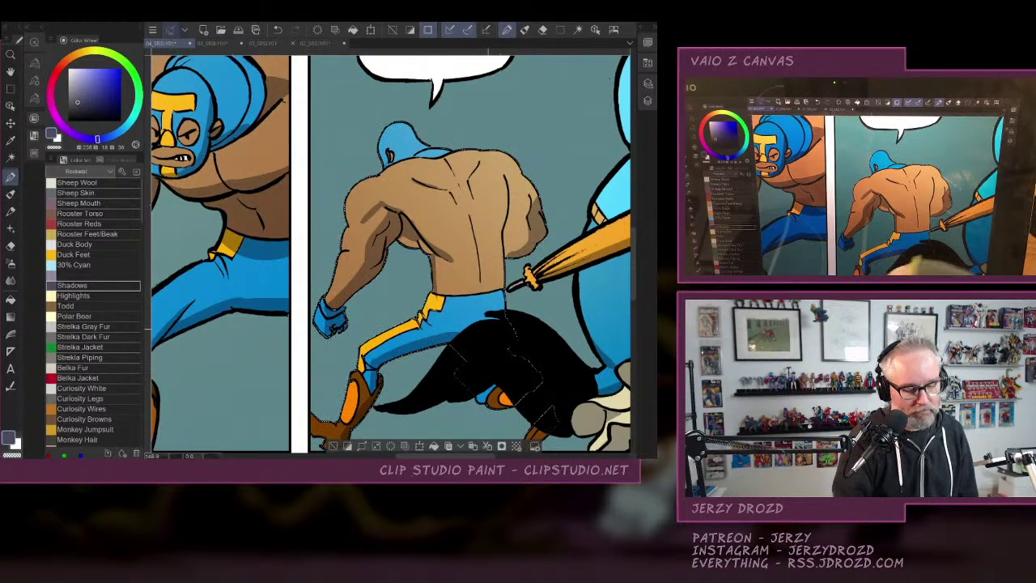
{"action": "left_click_drag", "start_coordinate": [558, 324], "coordinate": [549, 215]}
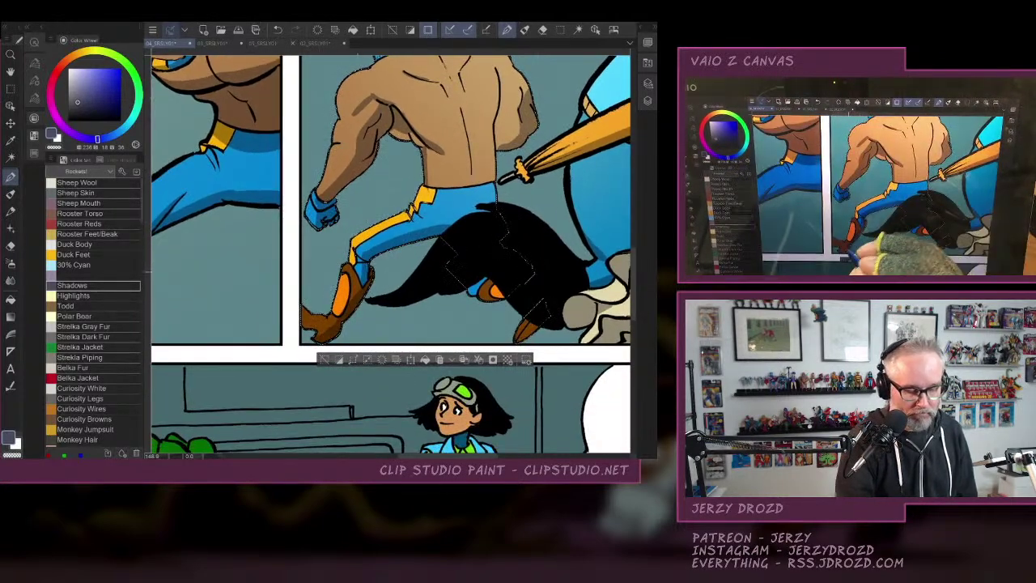
{"action": "left_click_drag", "start_coordinate": [533, 325], "coordinate": [517, 340]}
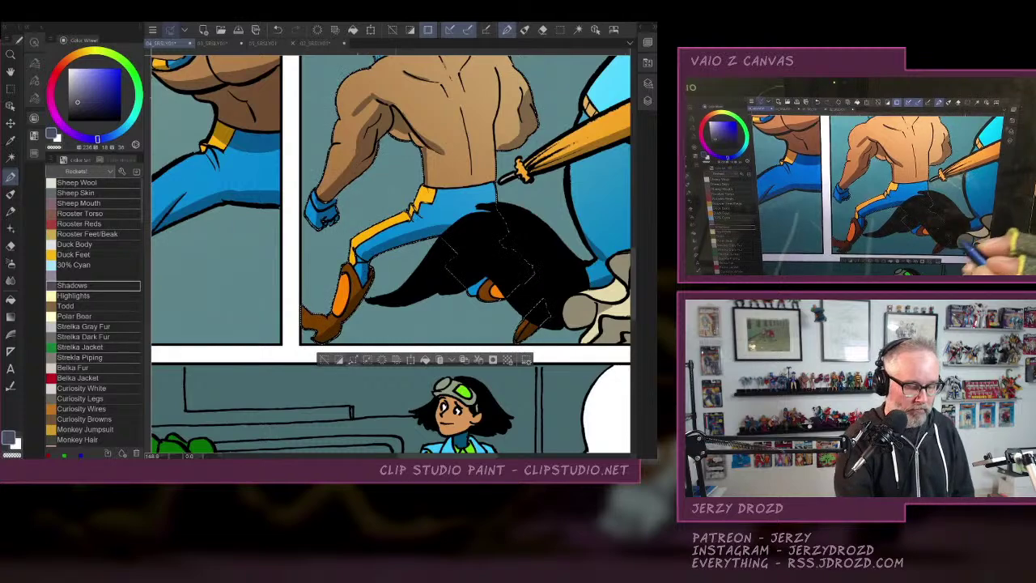
{"action": "left_click", "coordinate": [325, 359]}
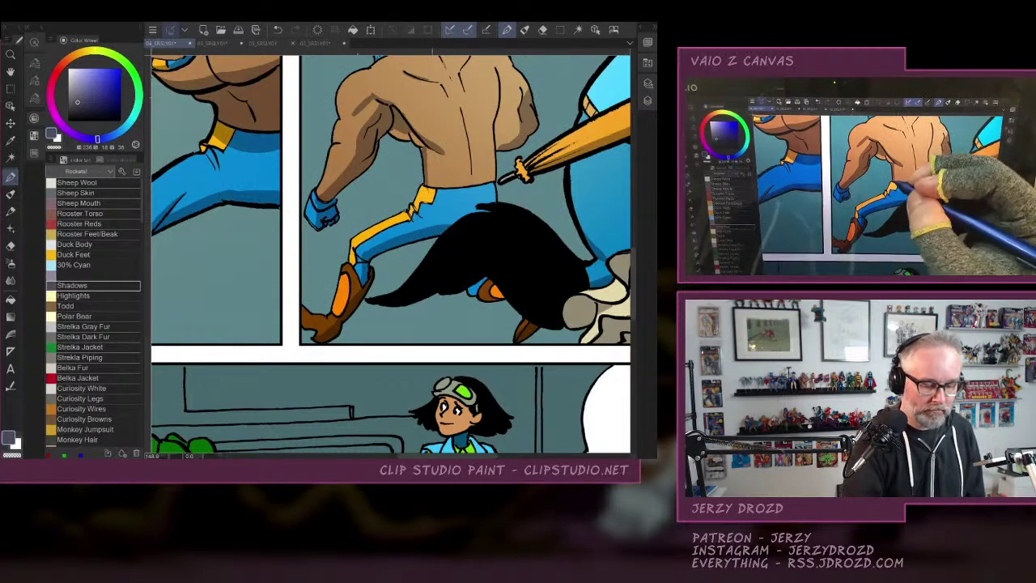
Auto-select the teal background colour behind the characters in the third panel.
{"action": "scroll", "coordinate": [476, 297], "scroll_direction": "down", "scroll_amount": 5}
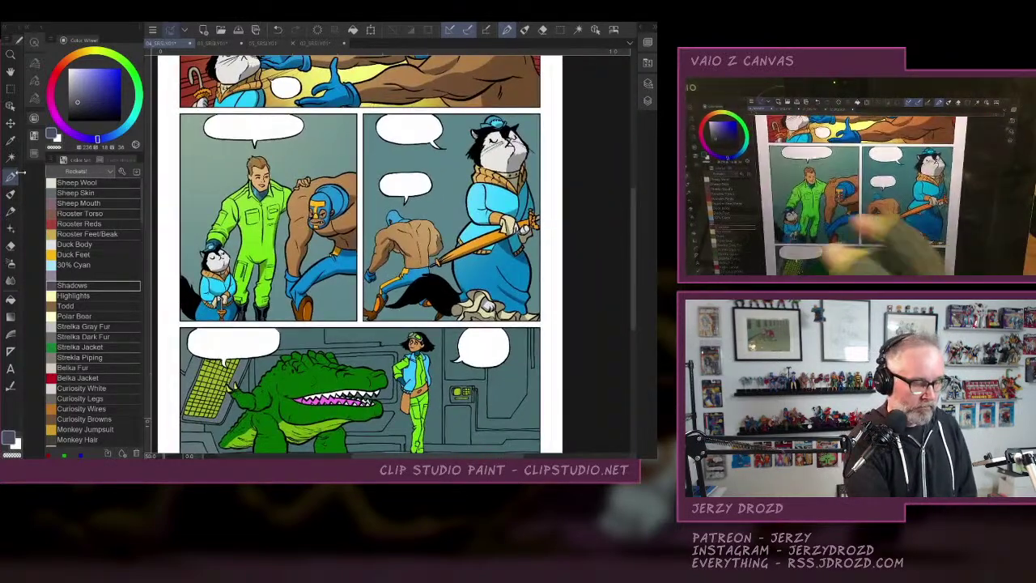
{"action": "left_click", "coordinate": [11, 157]}
{"action": "left_click", "coordinate": [465, 220]}
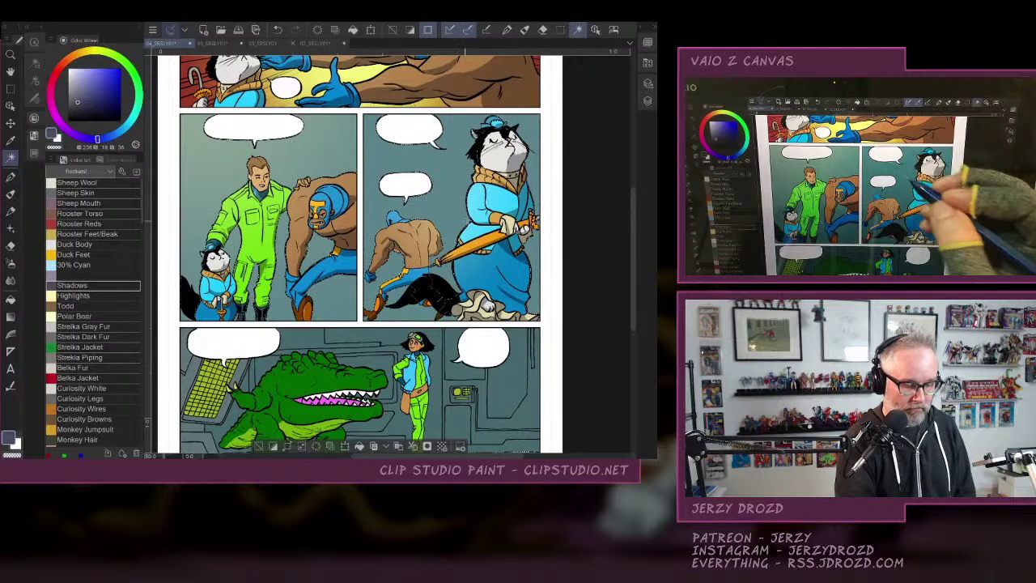
Limit the background selection to the third panel by clearing the quick mask outside that panel, and restore it as a selection.
{"action": "left_click", "coordinate": [10, 89]}
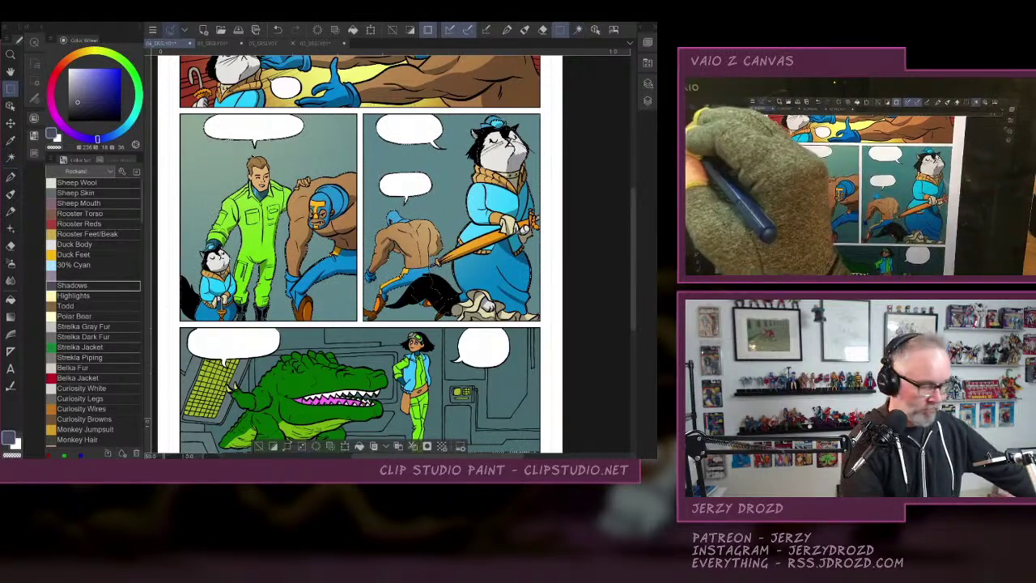
{"action": "key", "text": "ctrl+z"}
{"action": "key", "text": "ctrl+z"}
{"action": "left_click_drag", "start_coordinate": [359, 111], "coordinate": [548, 326]}
{"action": "left_click", "coordinate": [647, 100]}
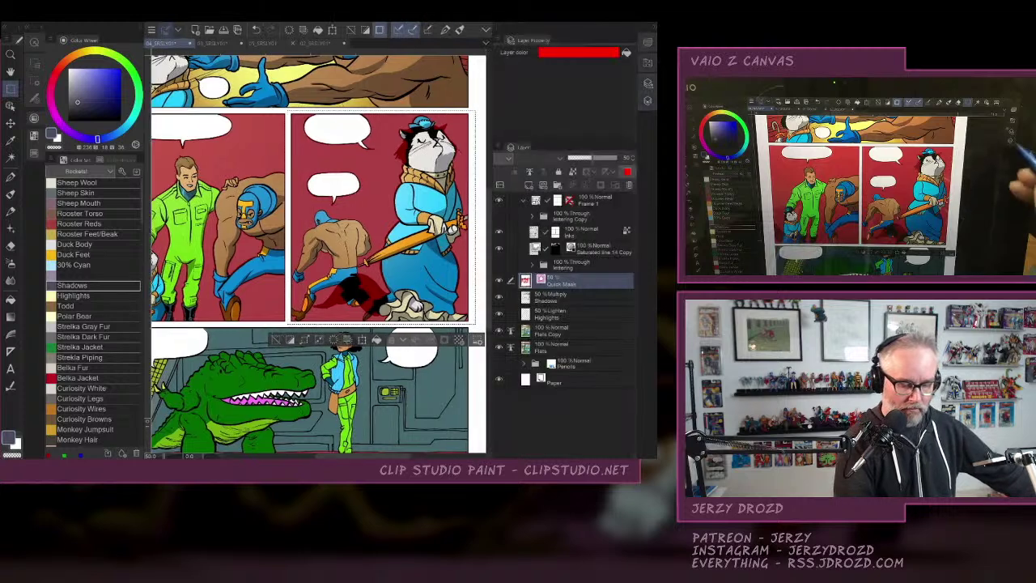
{"action": "left_click", "coordinate": [648, 101]}
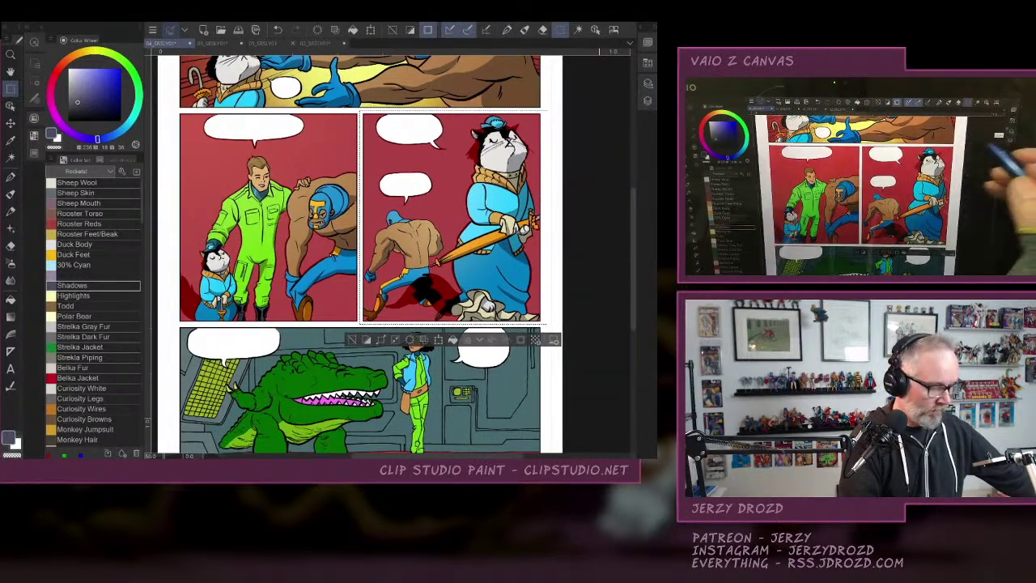
{"action": "left_click", "coordinate": [367, 339]}
{"action": "key", "text": "Delete"}
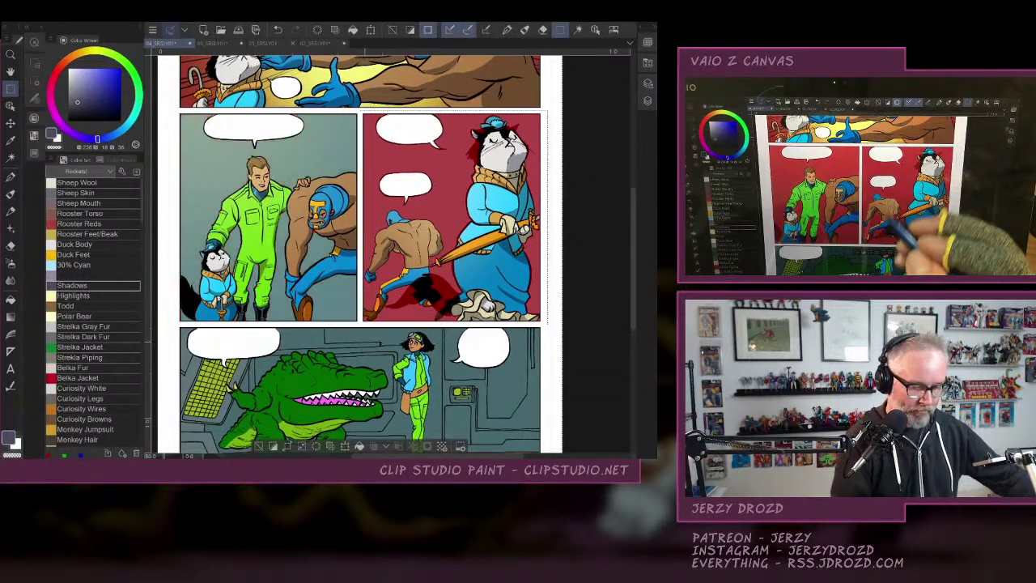
{"action": "key", "text": "q"}
Apply a gradient in the Shadows colour to the third panel's background on the Shadows layer, and clear the selection.
{"action": "left_click", "coordinate": [647, 100]}
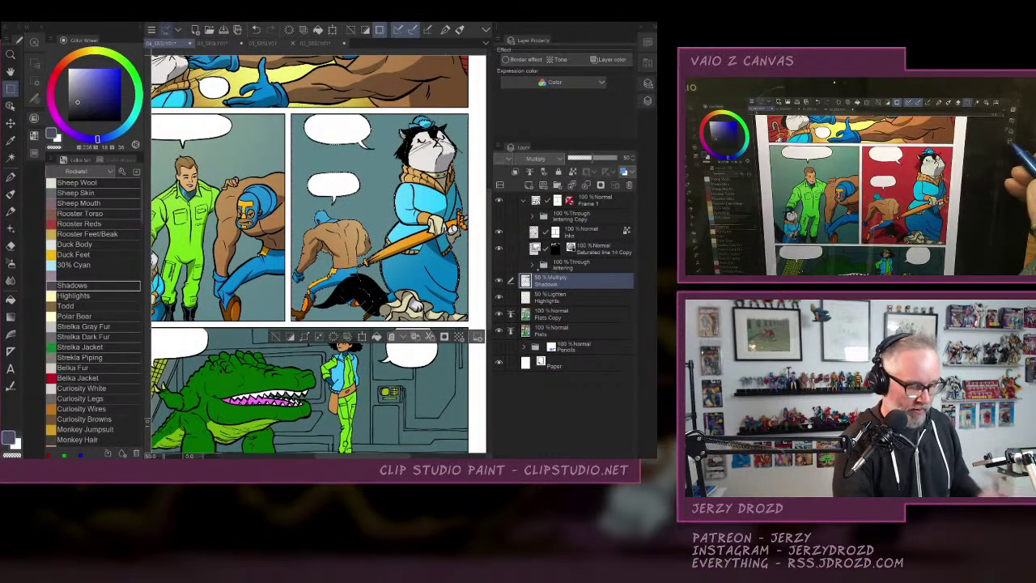
{"action": "left_click", "coordinate": [11, 316]}
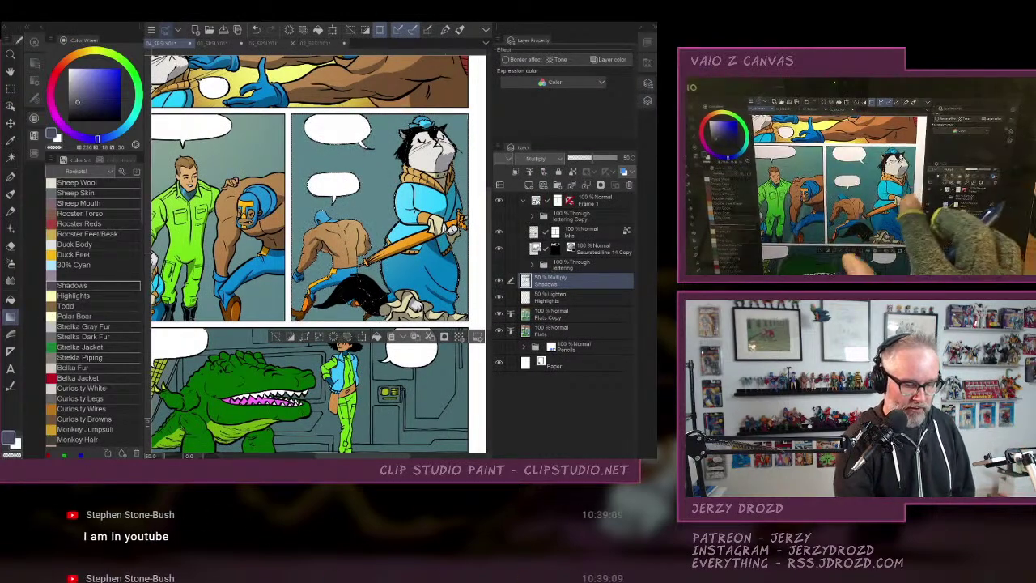
{"action": "scroll", "coordinate": [319, 241], "scroll_direction": "down", "scroll_amount": 3}
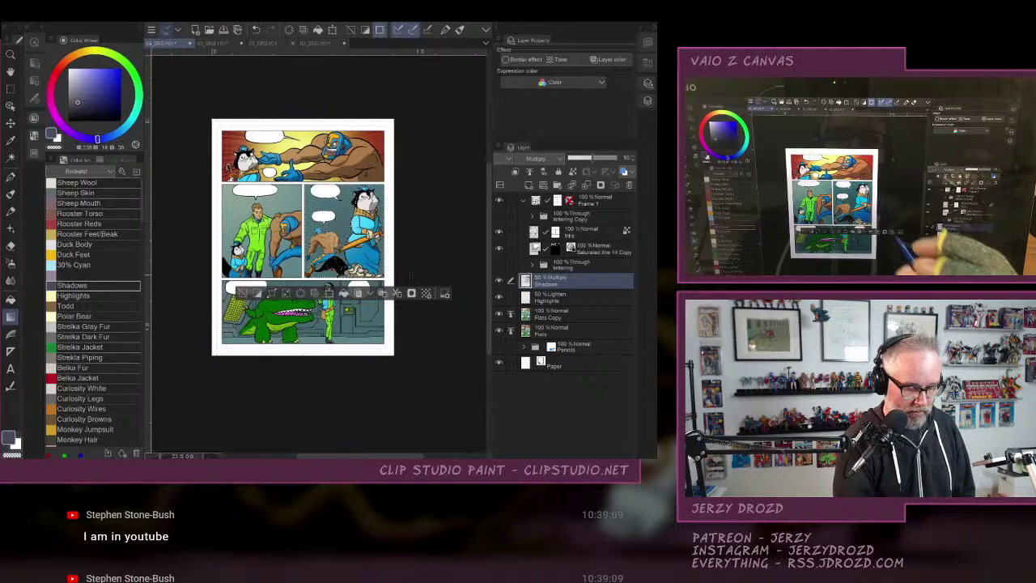
{"action": "left_click", "coordinate": [244, 293]}
{"action": "scroll", "coordinate": [303, 236], "scroll_direction": "up", "scroll_amount": 1}
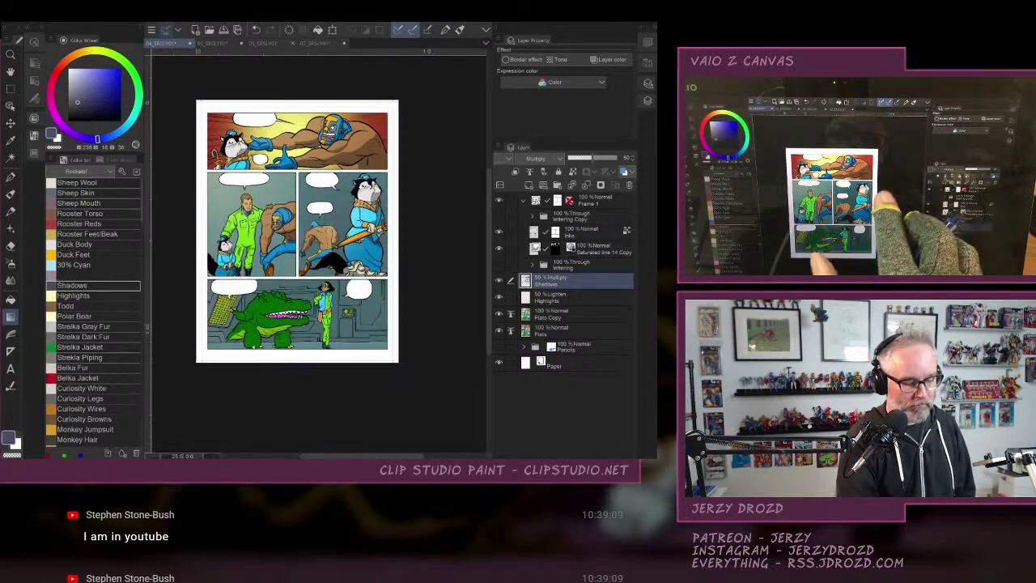
{"action": "left_click_drag", "start_coordinate": [297, 231], "coordinate": [353, 239]}
{"action": "scroll", "coordinate": [361, 334], "scroll_direction": "up", "scroll_amount": 3}
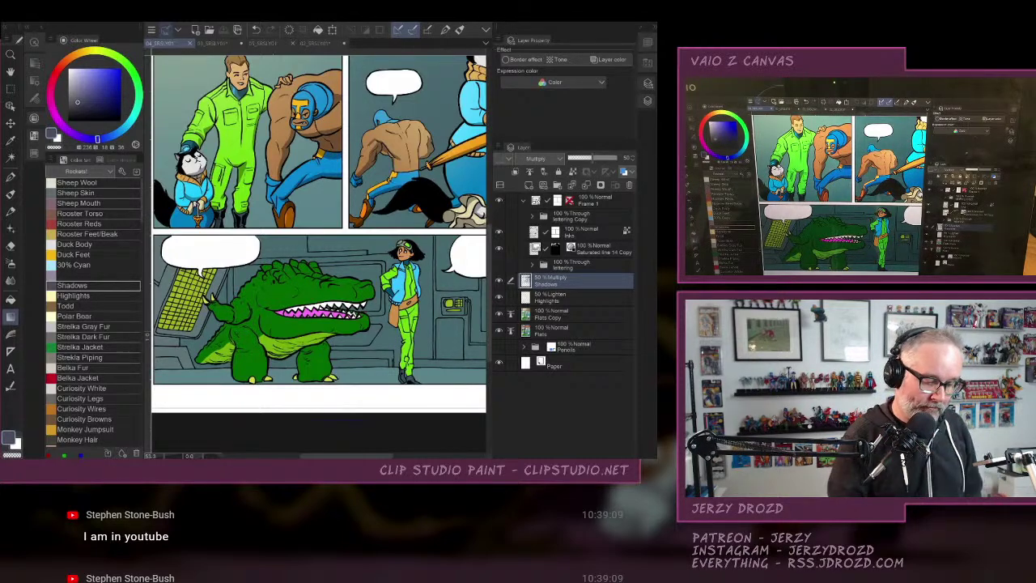
Activate the Highlights layer and auto-select the teal background behind the crocodile and the woman in the bottom panel.
{"action": "scroll", "coordinate": [267, 323], "scroll_direction": "up", "scroll_amount": 2}
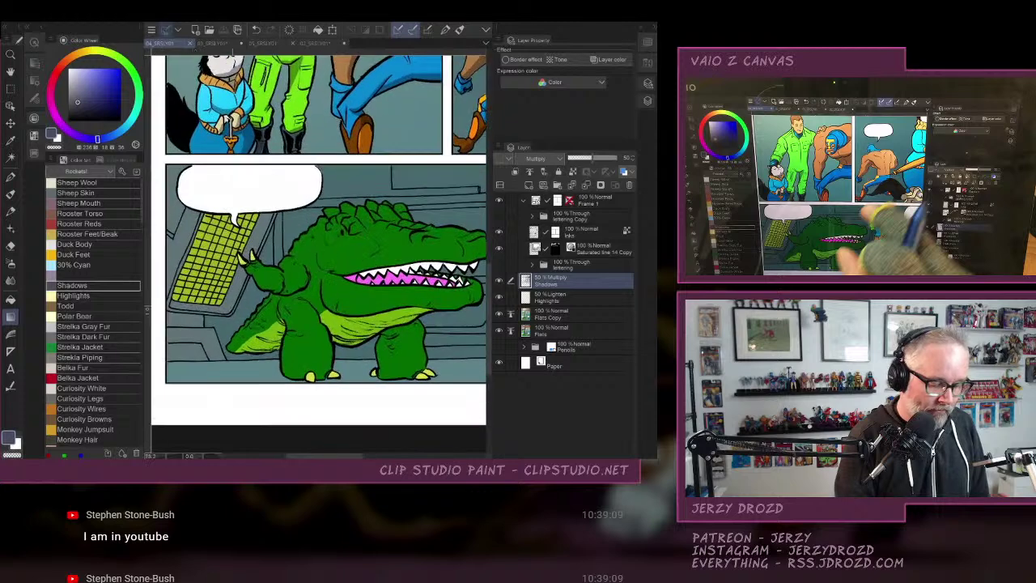
{"action": "left_click", "coordinate": [577, 297]}
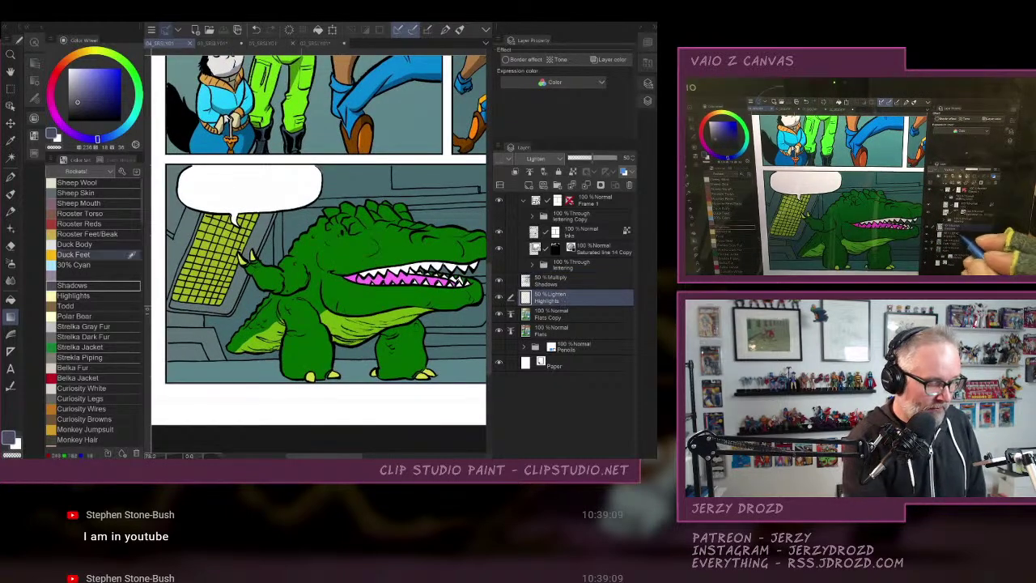
{"action": "left_click", "coordinate": [10, 157]}
{"action": "left_click", "coordinate": [280, 230]}
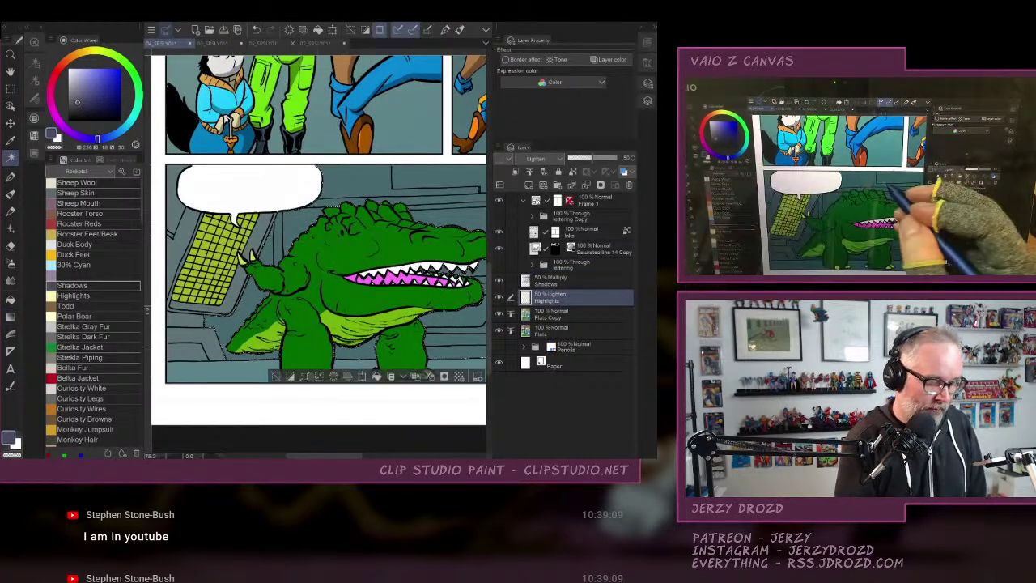
{"action": "scroll", "coordinate": [318, 255], "scroll_direction": "down", "scroll_amount": 1}
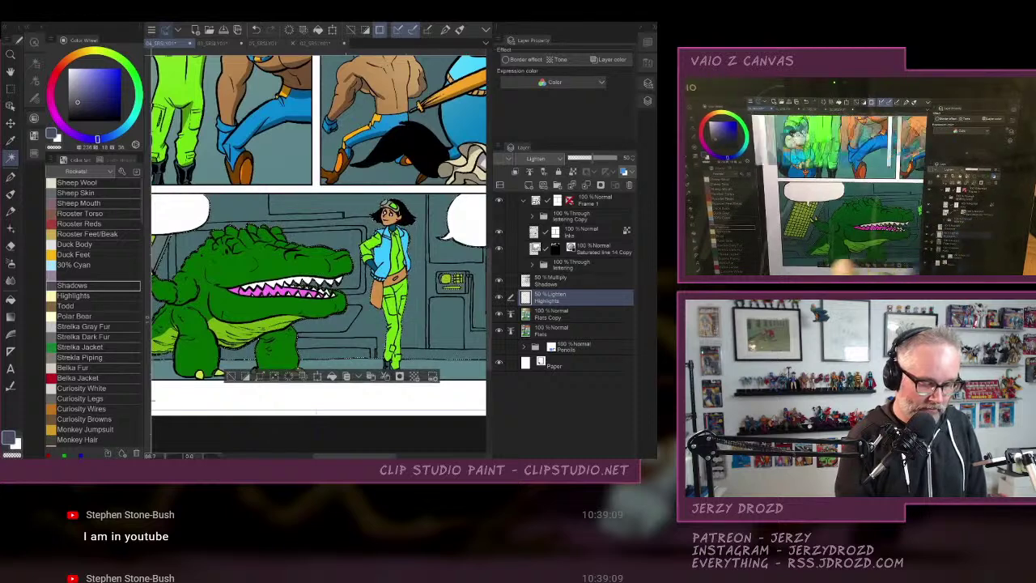
{"action": "scroll", "coordinate": [318, 255], "scroll_direction": "down", "scroll_amount": 3}
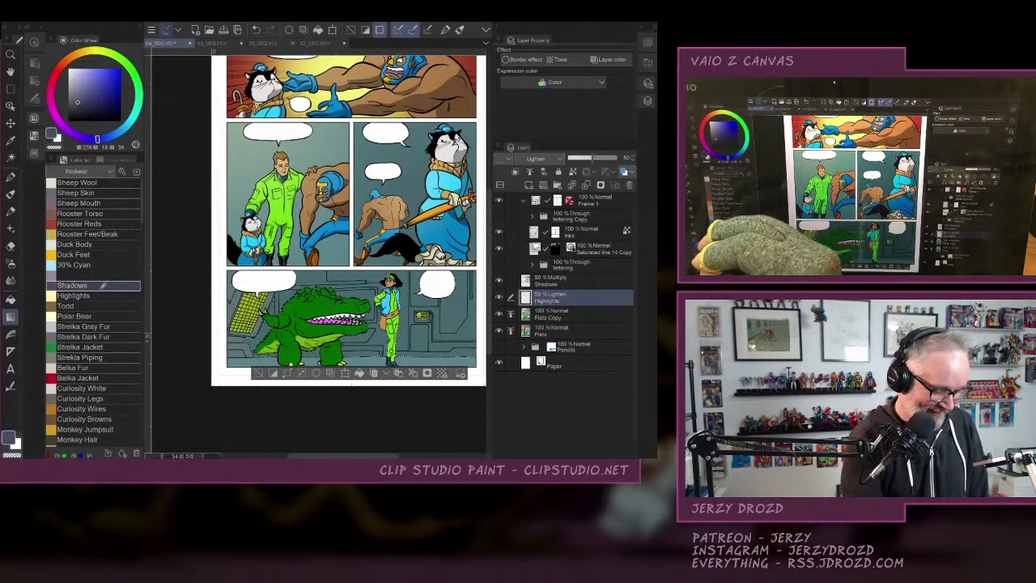
Pick the Highlights colour, switch to the brush and set the Concept 1 brush size to 92.1.
{"action": "left_click", "coordinate": [81, 296]}
{"action": "left_click_drag", "start_coordinate": [379, 166], "coordinate": [357, 166]}
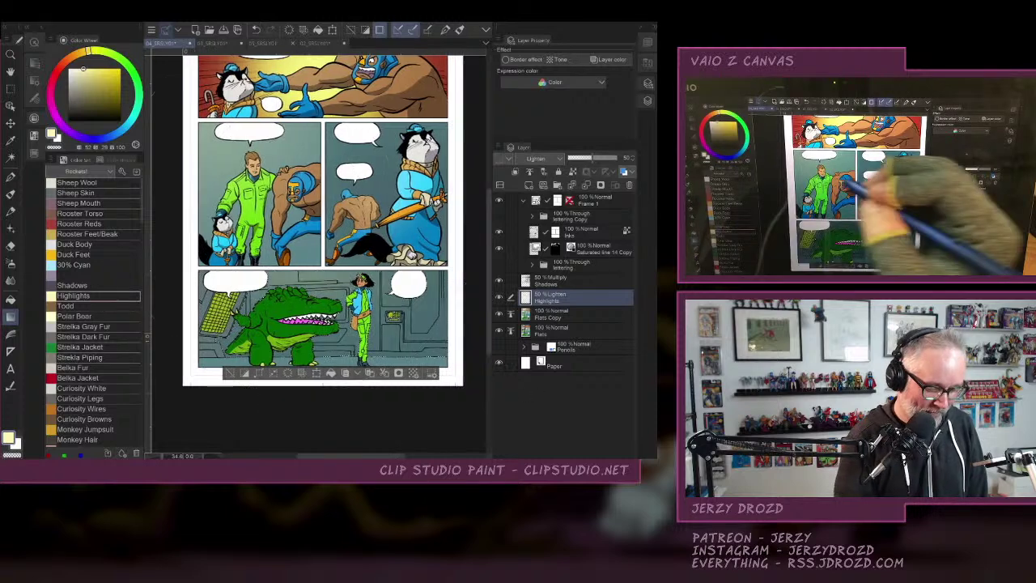
{"action": "left_click_drag", "start_coordinate": [370, 218], "coordinate": [348, 218]}
{"action": "left_click", "coordinate": [11, 195]}
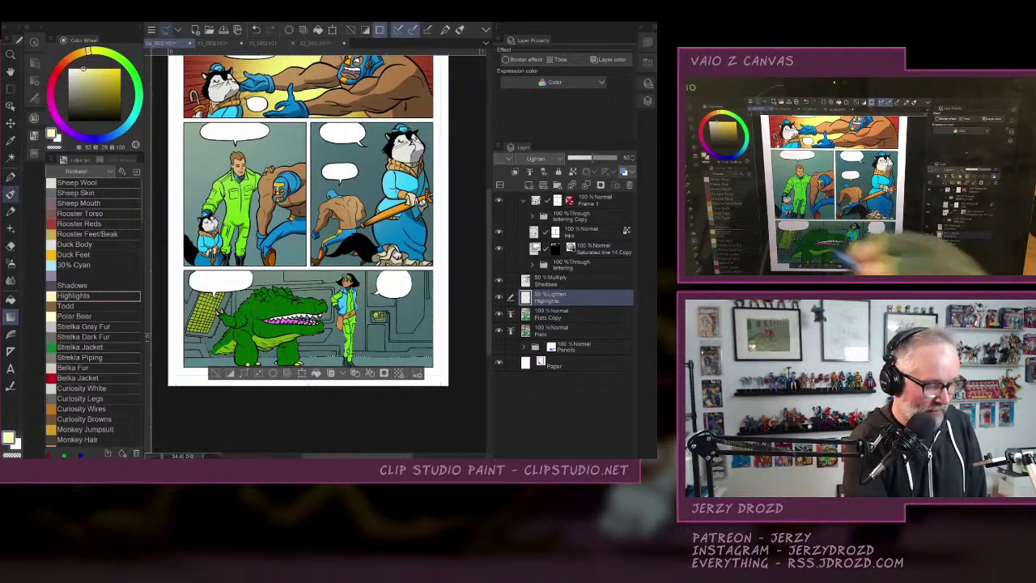
{"action": "left_click", "coordinate": [34, 80]}
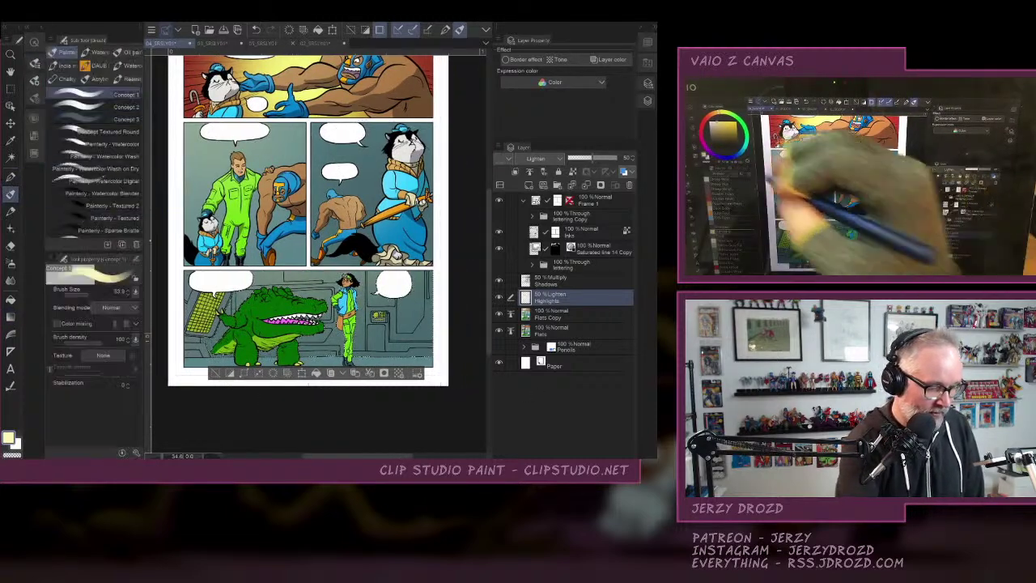
{"action": "left_click", "coordinate": [91, 294]}
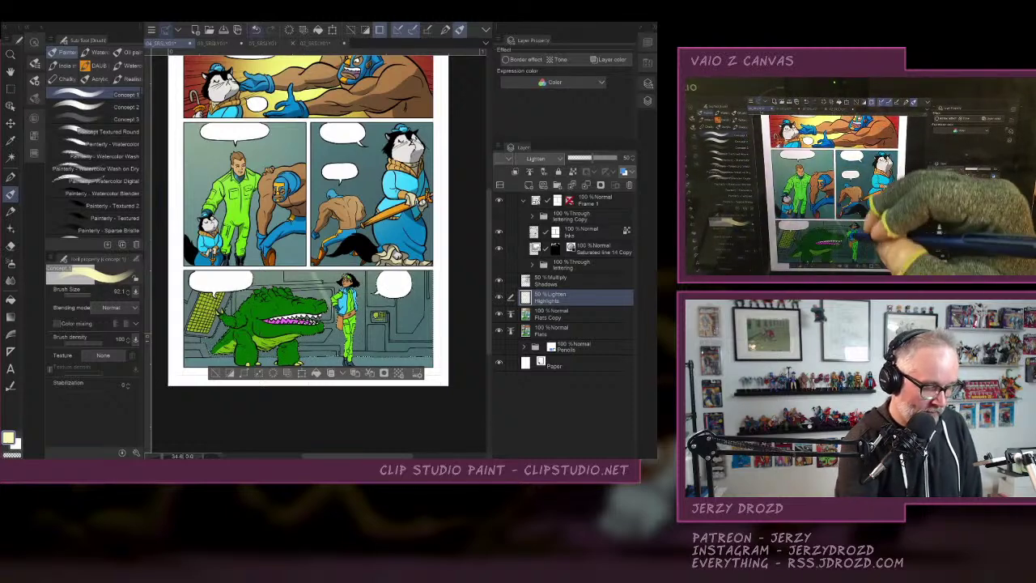
Switch to the Concept 3 brush and enlarge its size to 168.2 for painting the crocodile panel's background.
{"action": "left_click", "coordinate": [93, 119]}
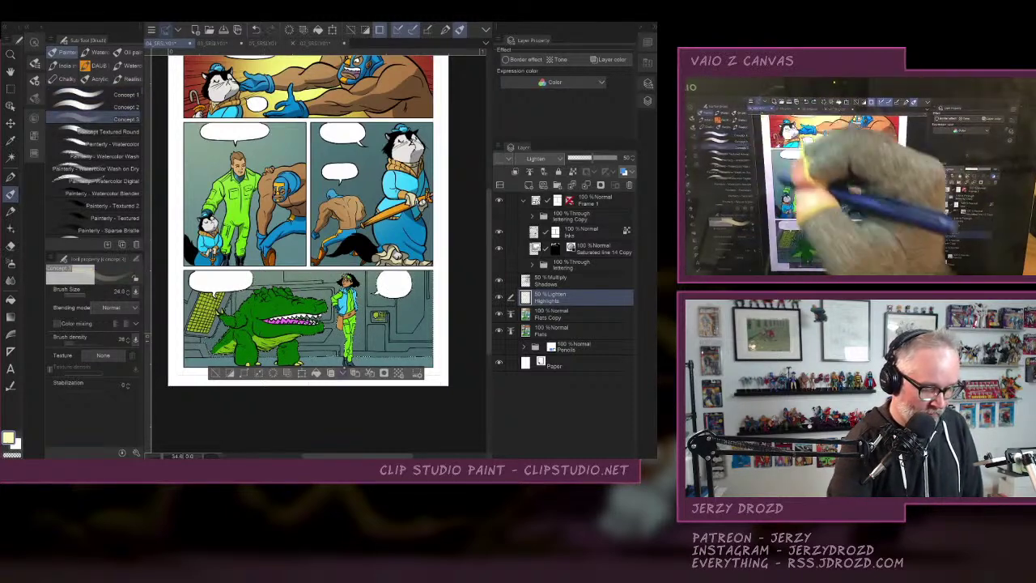
{"action": "left_click", "coordinate": [89, 294]}
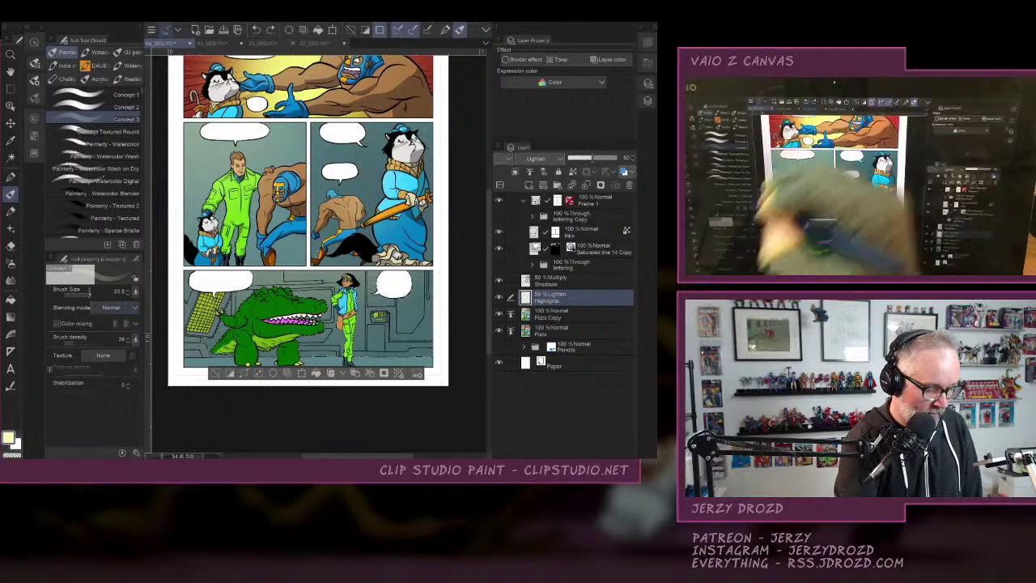
{"action": "scroll", "coordinate": [347, 320], "scroll_direction": "up", "scroll_amount": 1}
{"action": "left_click_drag", "start_coordinate": [340, 275], "coordinate": [370, 215]}
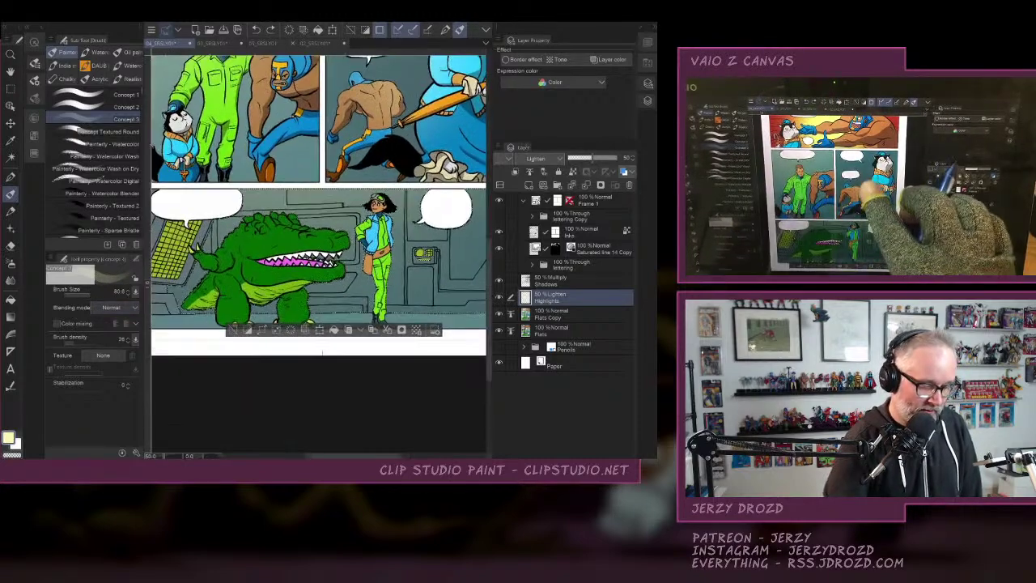
{"action": "key", "text": "Tab"}
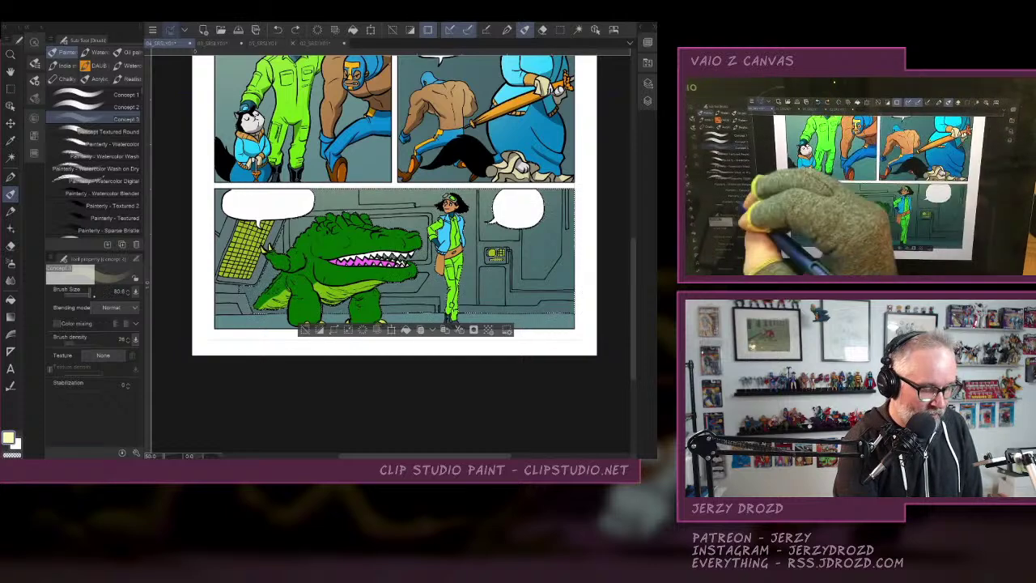
{"action": "left_click", "coordinate": [93, 295]}
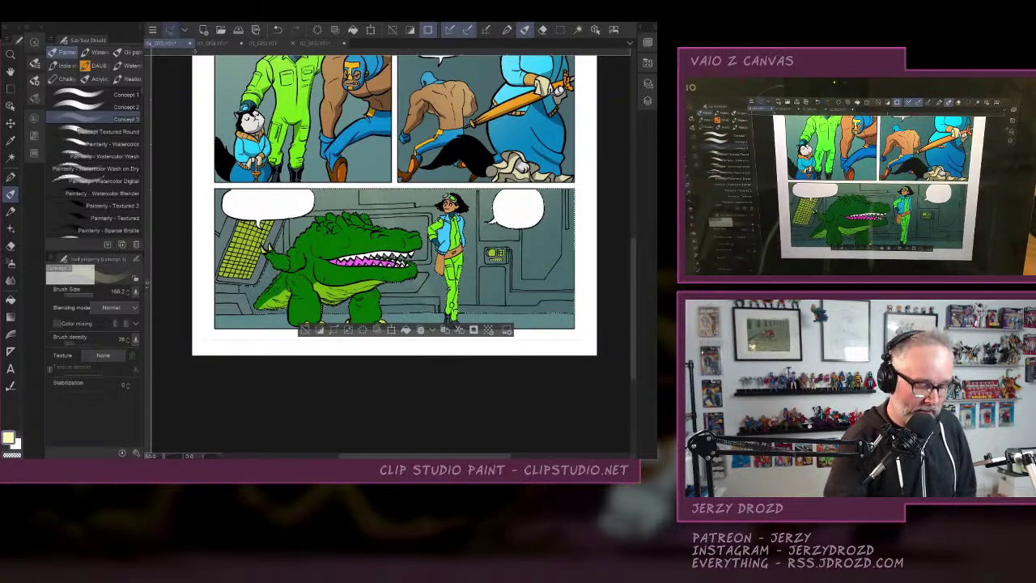
Undo the last background edit, clear the crocodile panel's background selection and restore it.
{"action": "left_click", "coordinate": [277, 30]}
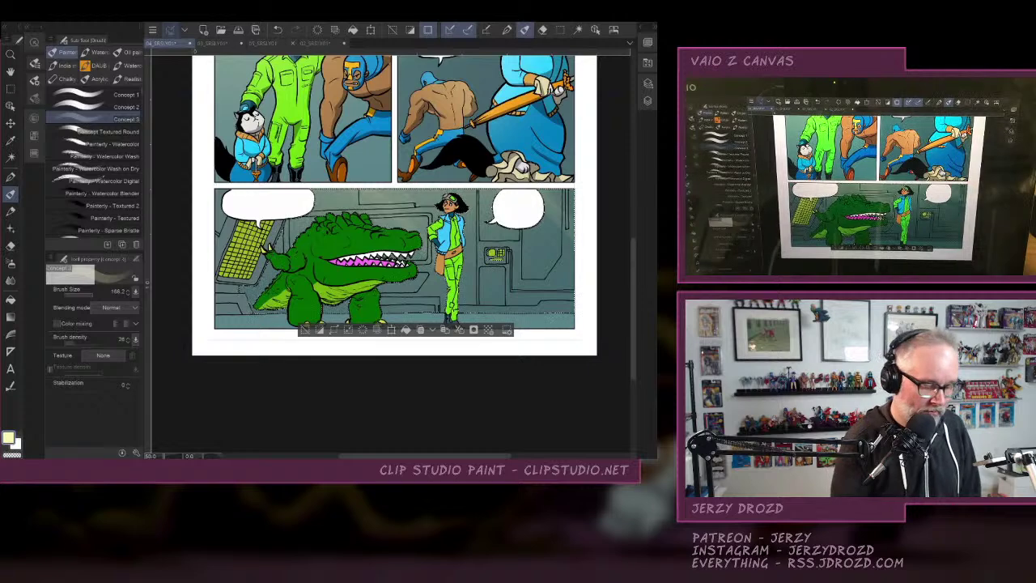
{"action": "left_click", "coordinate": [305, 330]}
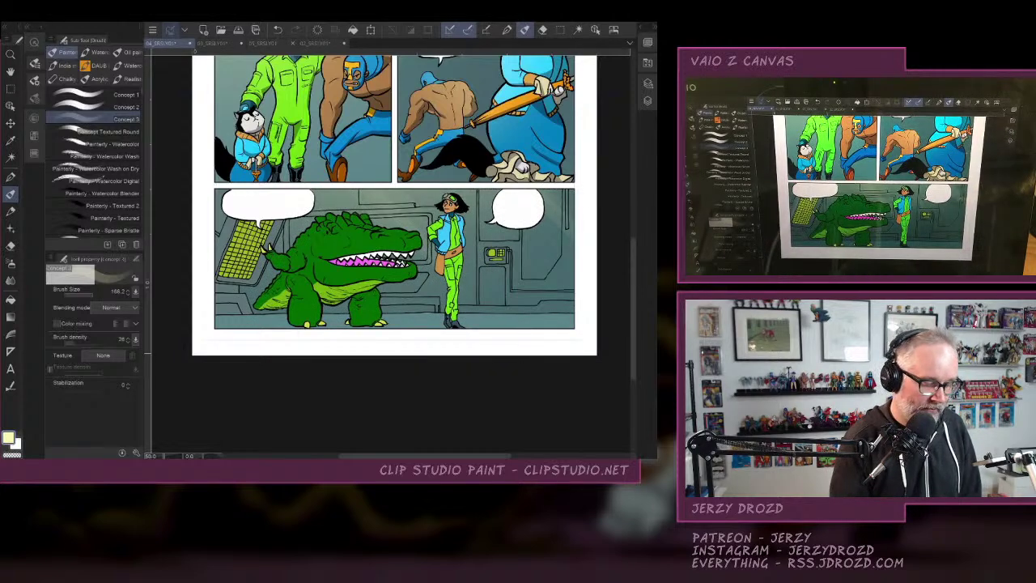
{"action": "left_click", "coordinate": [277, 29]}
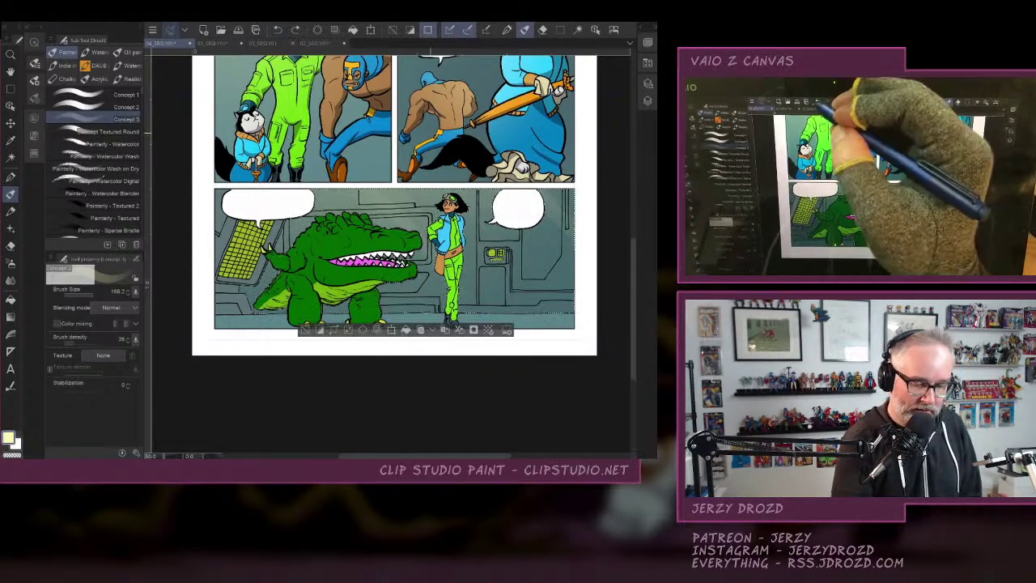
Brush soft shadows in the Shadows colour onto the background around the crocodile on the Shadows layer, and clear the selection.
{"action": "left_click", "coordinate": [635, 26]}
{"action": "left_click", "coordinate": [572, 287]}
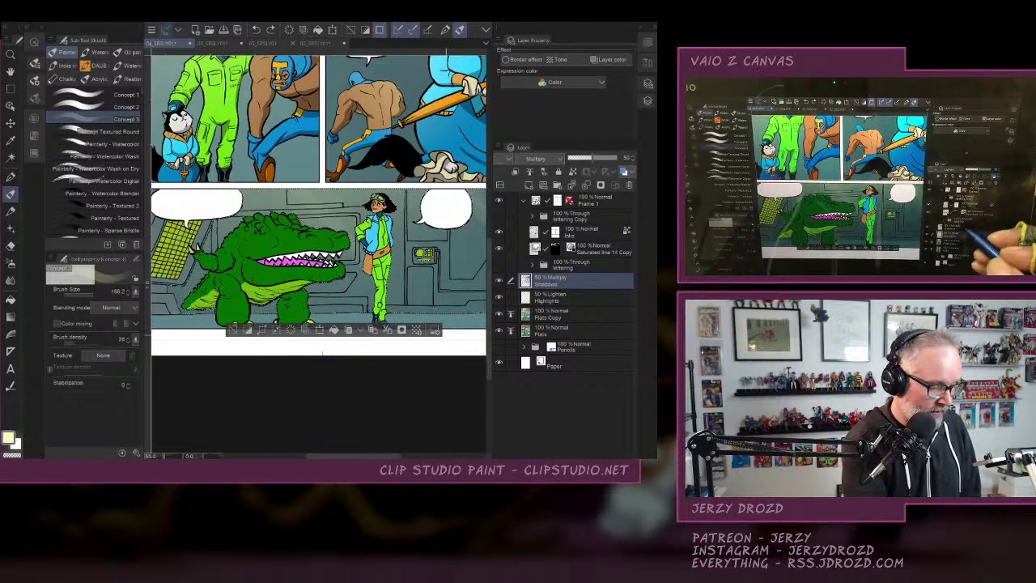
{"action": "left_click", "coordinate": [34, 118]}
{"action": "left_click", "coordinate": [91, 284]}
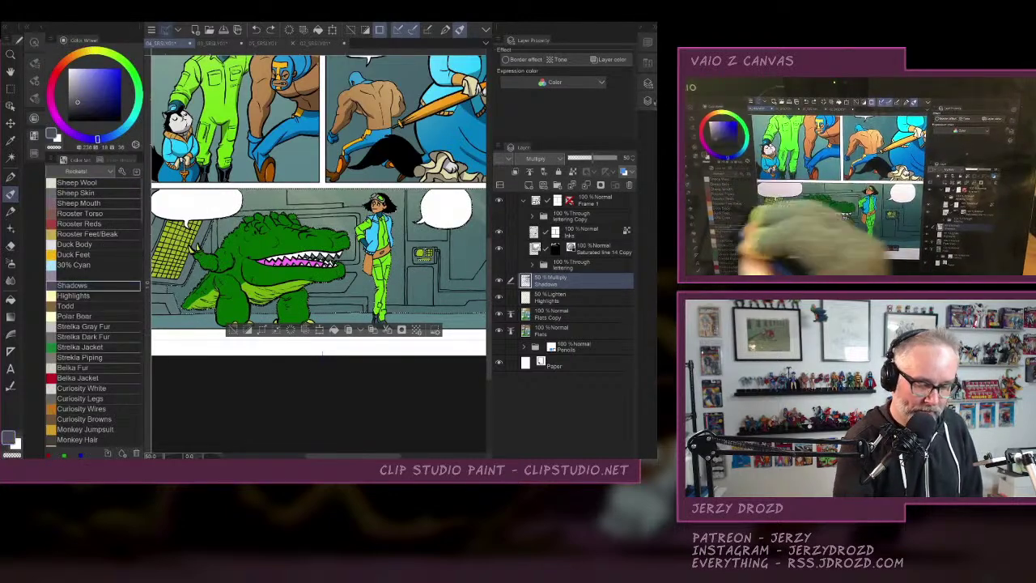
{"action": "left_click", "coordinate": [499, 26]}
{"action": "left_click_drag", "start_coordinate": [269, 267], "coordinate": [278, 275]}
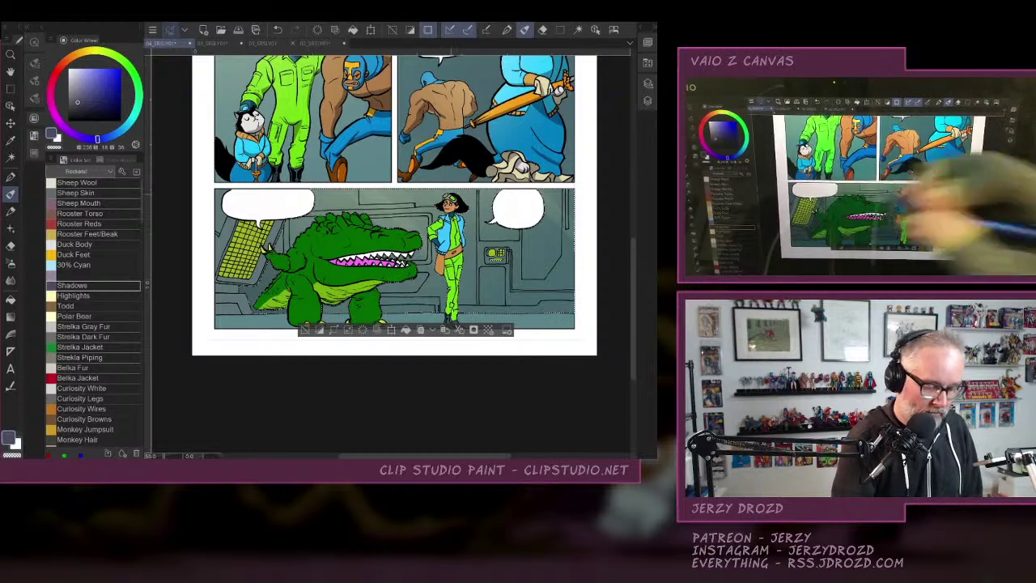
{"action": "left_click_drag", "start_coordinate": [293, 235], "coordinate": [284, 244]}
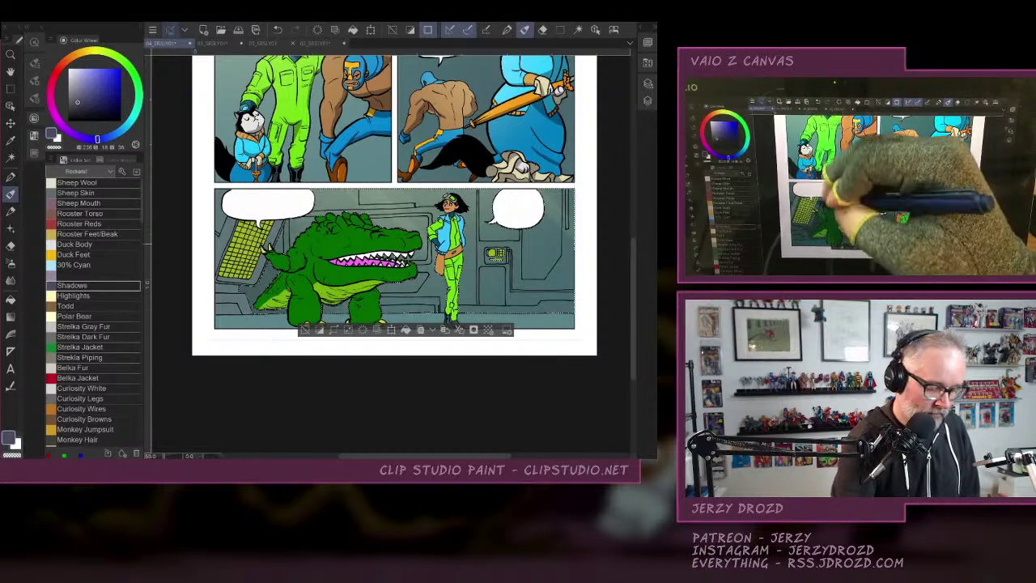
{"action": "left_click", "coordinate": [306, 224]}
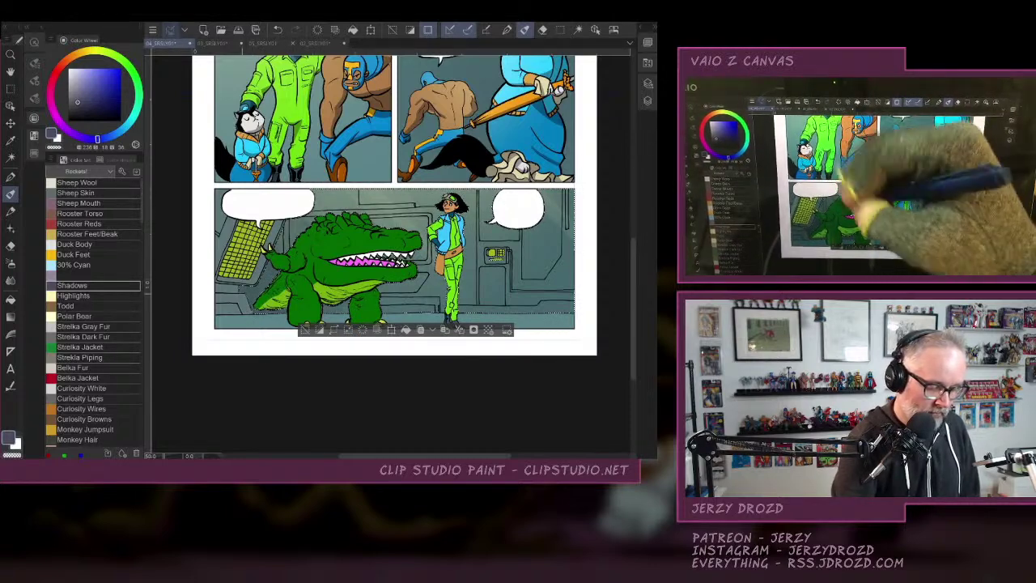
{"action": "key", "text": "ctrl+d"}
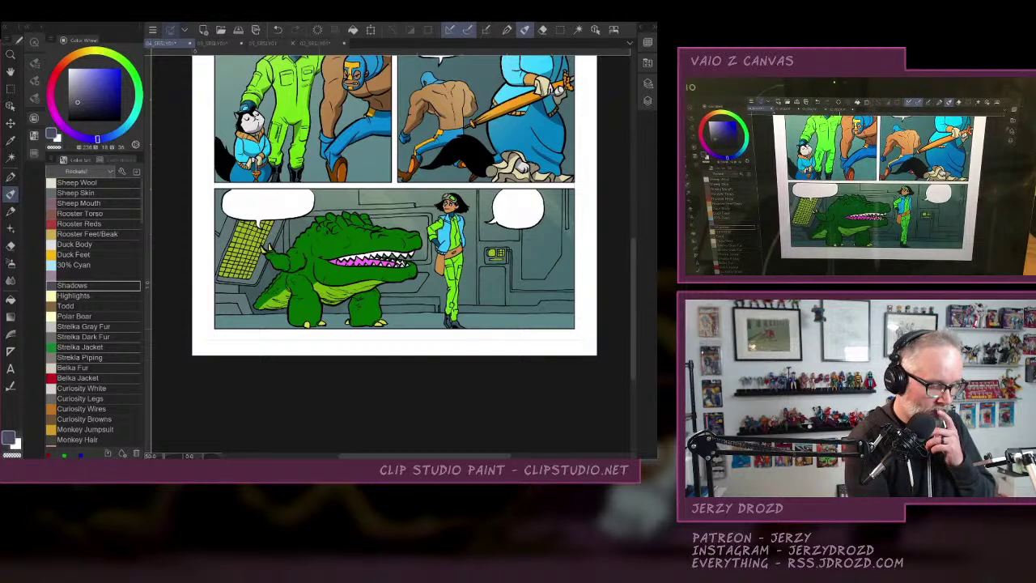
Auto-select the wall area around the yellow-green grid and ready the Gradient tool in the Highlights colour on the Highlights layer.
{"action": "key", "text": "w"}
{"action": "left_click", "coordinate": [241, 299]}
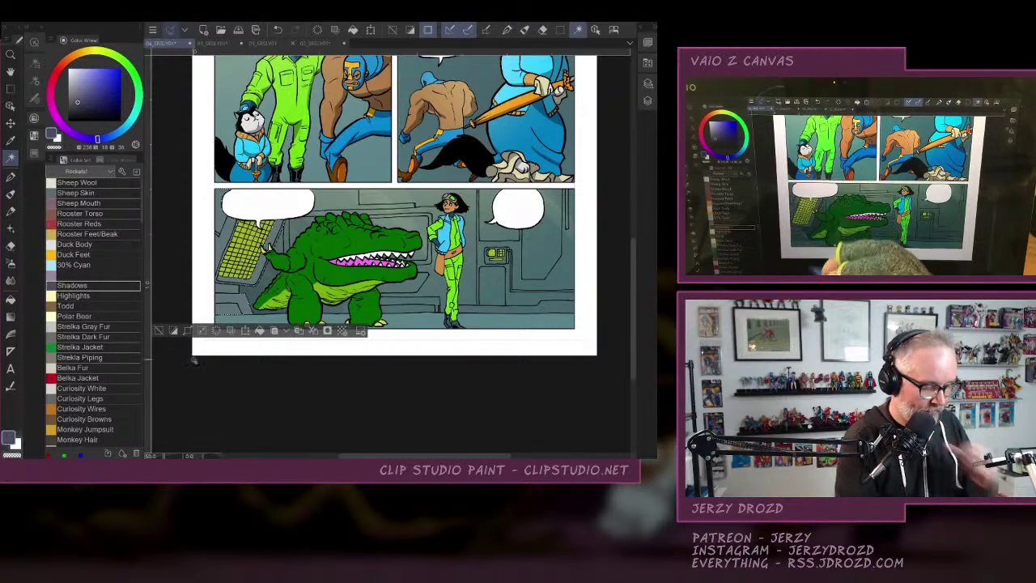
{"action": "left_click", "coordinate": [80, 296]}
{"action": "left_click", "coordinate": [648, 100]}
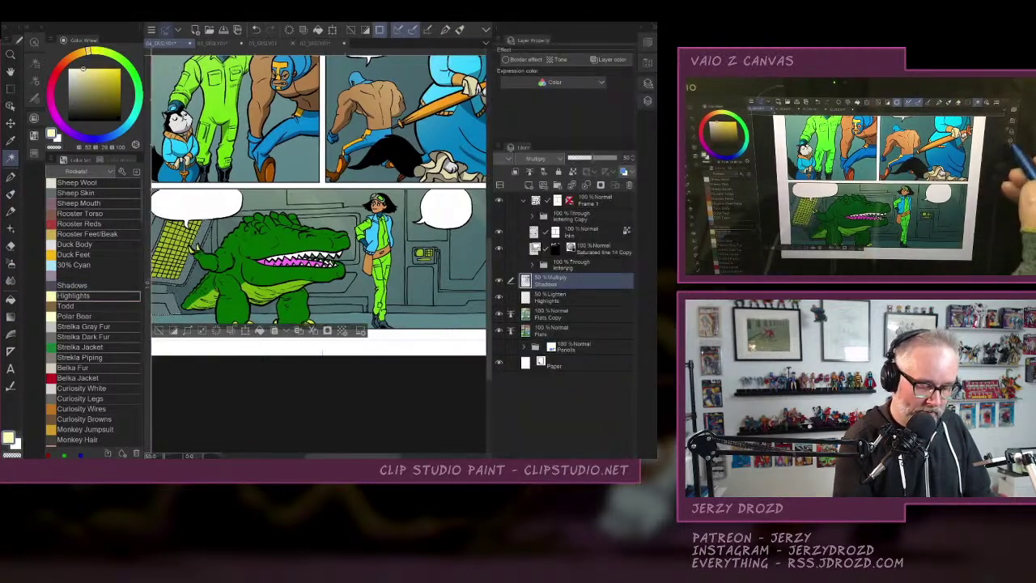
{"action": "left_click", "coordinate": [575, 297]}
{"action": "left_click", "coordinate": [10, 316]}
{"action": "left_click_drag", "start_coordinate": [392, 243], "coordinate": [475, 255]}
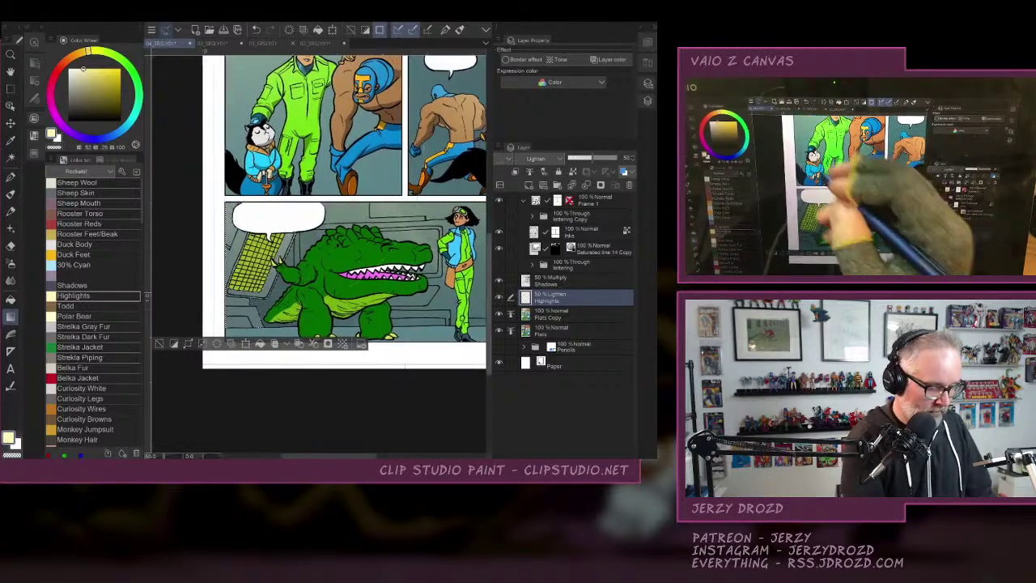
Shade the side and underside of the grid's frame with the pen in the Shadows colour on the Shadows layer, and clear the selection.
{"action": "left_click", "coordinate": [85, 284]}
{"action": "left_click", "coordinate": [575, 280]}
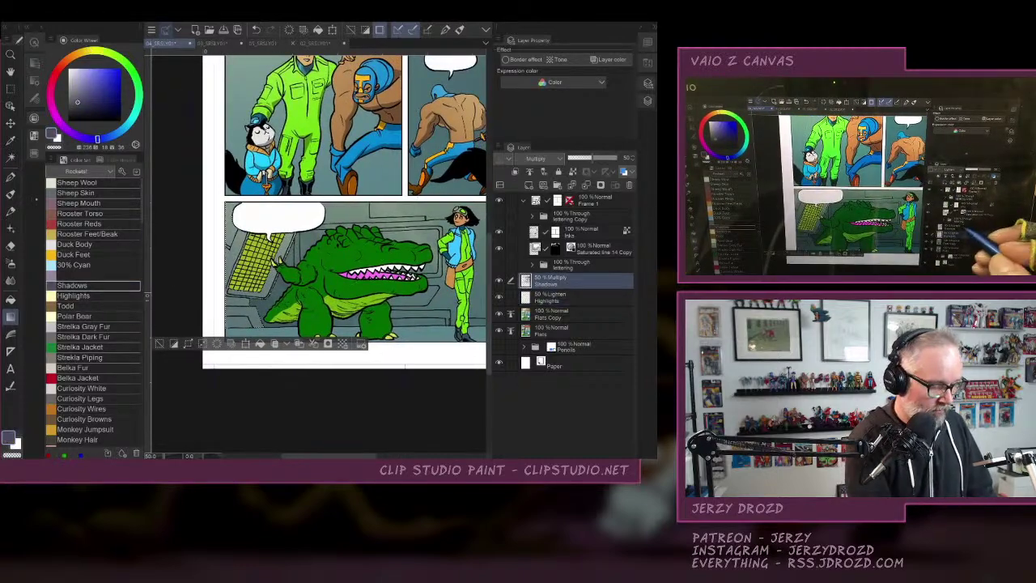
{"action": "left_click", "coordinate": [10, 176]}
{"action": "scroll", "coordinate": [316, 255], "scroll_direction": "up", "scroll_amount": 4}
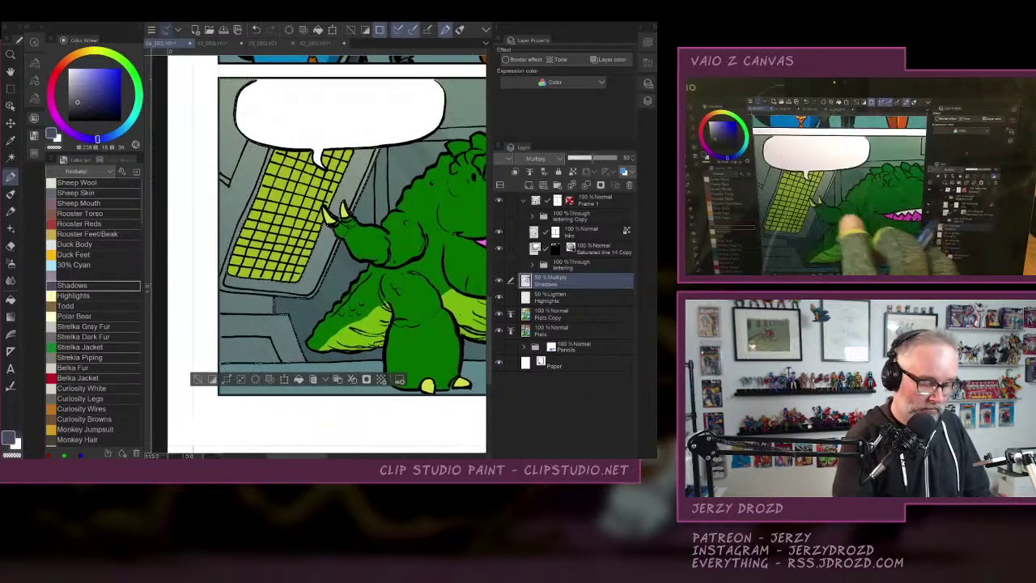
{"action": "mouse_move", "coordinate": [334, 243]}
{"action": "left_mouse_down"}
{"action": "mouse_move", "coordinate": [302, 290]}
{"action": "mouse_move", "coordinate": [356, 155]}
{"action": "mouse_move", "coordinate": [368, 154]}
{"action": "mouse_move", "coordinate": [353, 206]}
{"action": "left_mouse_up"}
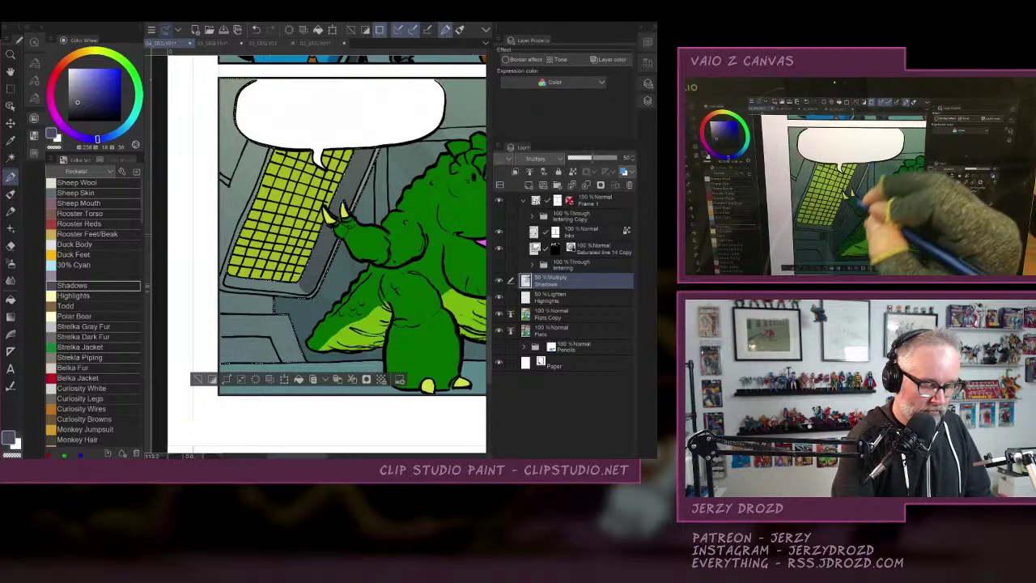
{"action": "mouse_move", "coordinate": [273, 298]}
{"action": "left_mouse_down"}
{"action": "mouse_move", "coordinate": [220, 311]}
{"action": "mouse_move", "coordinate": [220, 299]}
{"action": "left_mouse_up"}
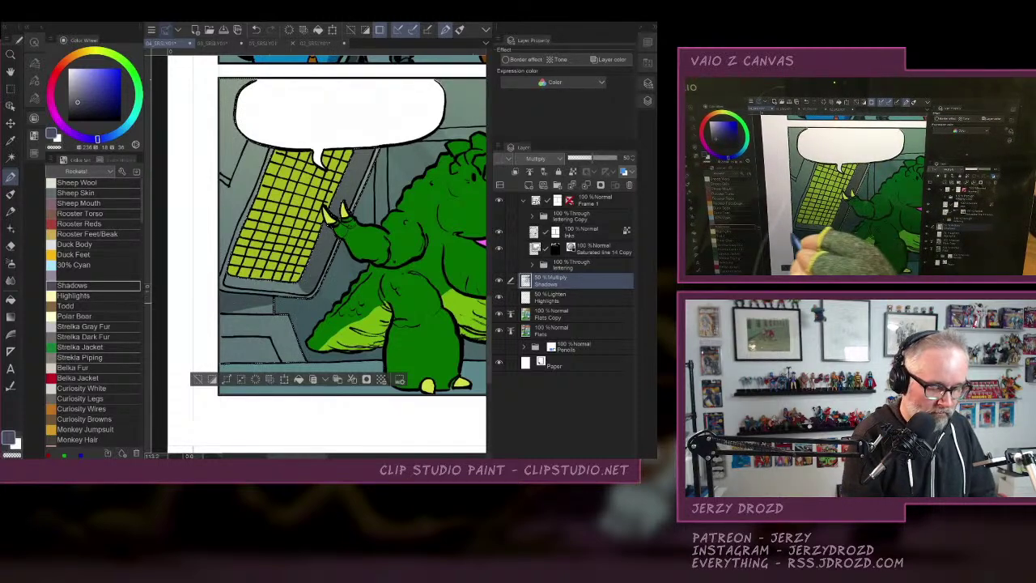
{"action": "left_click_drag", "start_coordinate": [206, 386], "coordinate": [147, 451]}
{"action": "left_click", "coordinate": [231, 315]}
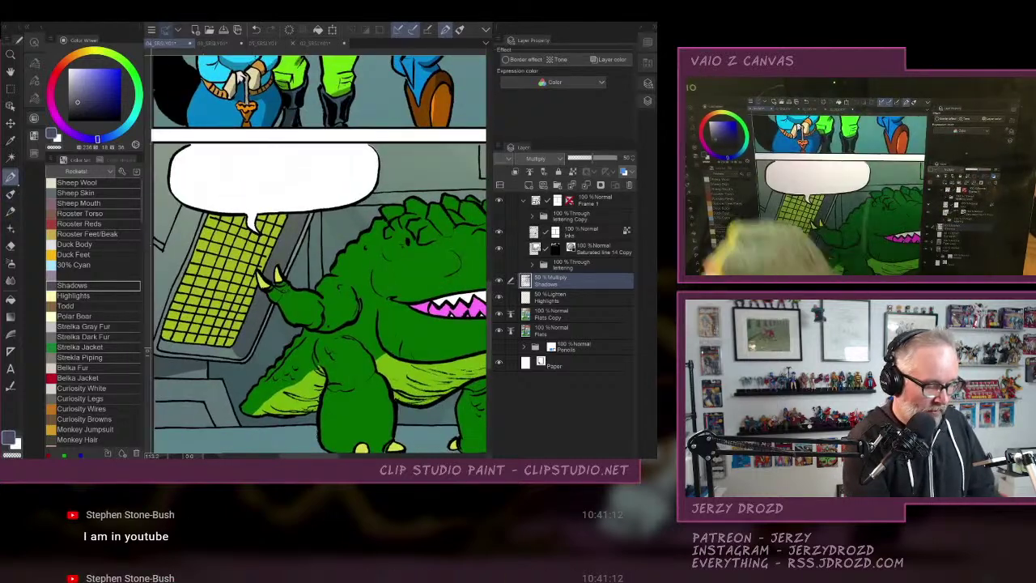
Auto-select the yellow-green grid, apply a circular gradient in the Highlights colour from its centre on the Highlights layer, and clear the selection.
{"action": "left_click", "coordinate": [10, 157]}
{"action": "left_click", "coordinate": [283, 243]}
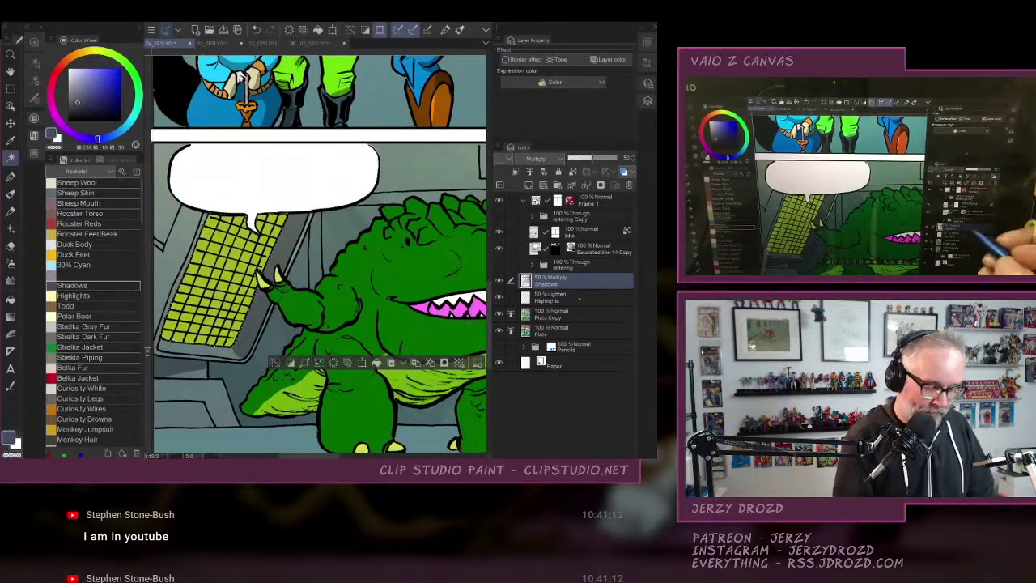
{"action": "left_click", "coordinate": [579, 299]}
{"action": "left_click", "coordinate": [89, 296]}
{"action": "left_click", "coordinate": [11, 317]}
{"action": "left_click_drag", "start_coordinate": [225, 254], "coordinate": [335, 254]}
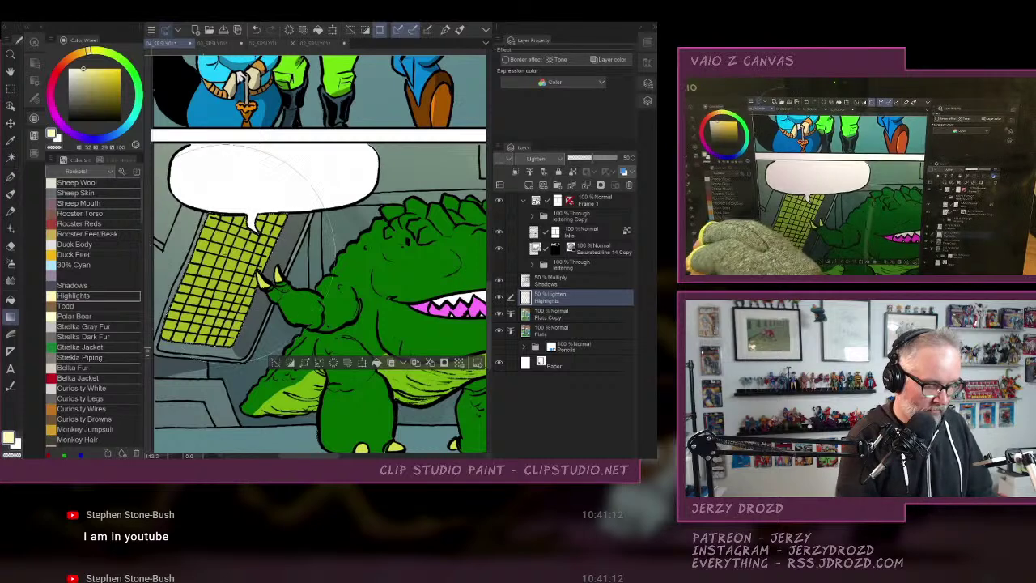
{"action": "key", "text": "ctrl+d"}
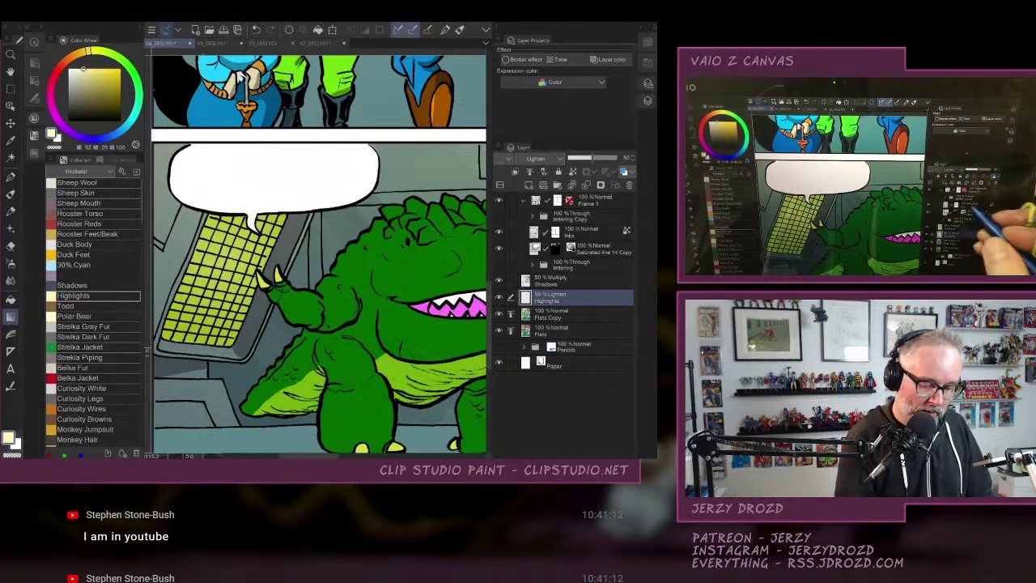
On the Inks layer, sample the grid's yellow-green, darken it to an olive green and ready the pen for recolouring the lines.
{"action": "left_click", "coordinate": [581, 232]}
{"action": "left_click_drag", "start_coordinate": [243, 267], "coordinate": [328, 243]}
{"action": "scroll", "coordinate": [267, 267], "scroll_direction": "up", "scroll_amount": 3}
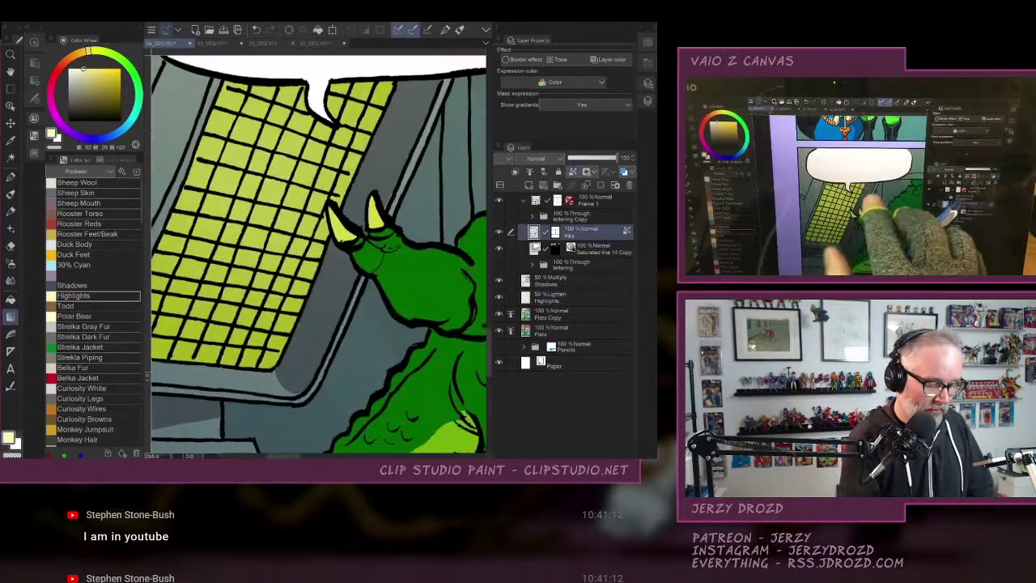
{"action": "left_click", "coordinate": [284, 213], "text": "alt"}
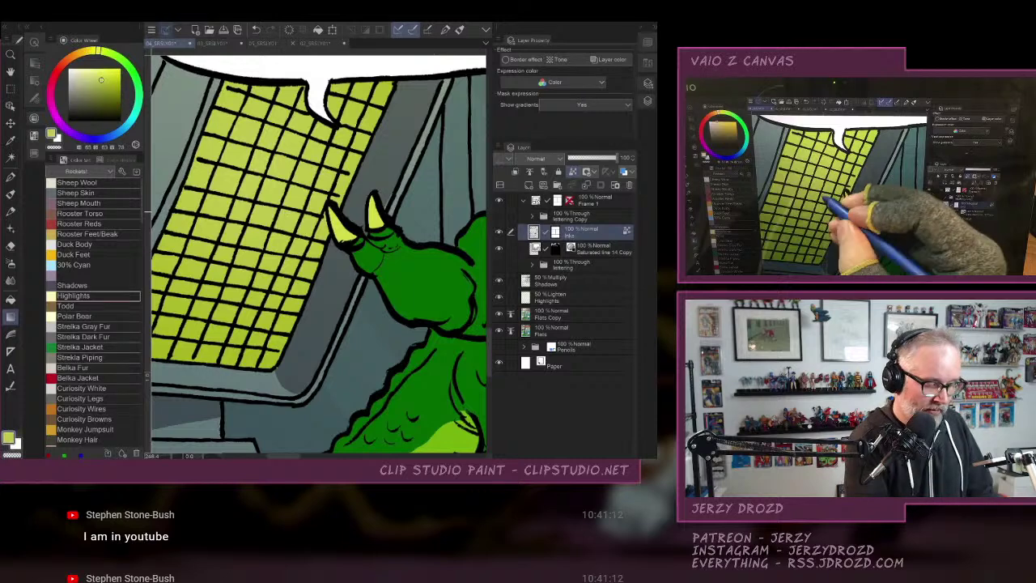
{"action": "left_click", "coordinate": [110, 97]}
{"action": "left_click", "coordinate": [108, 52]}
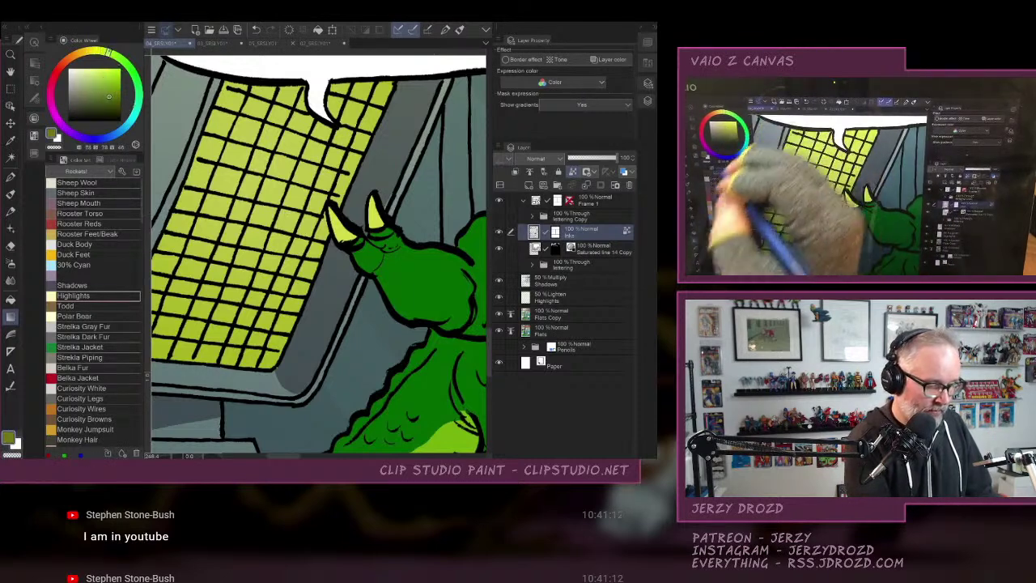
{"action": "left_click", "coordinate": [11, 177]}
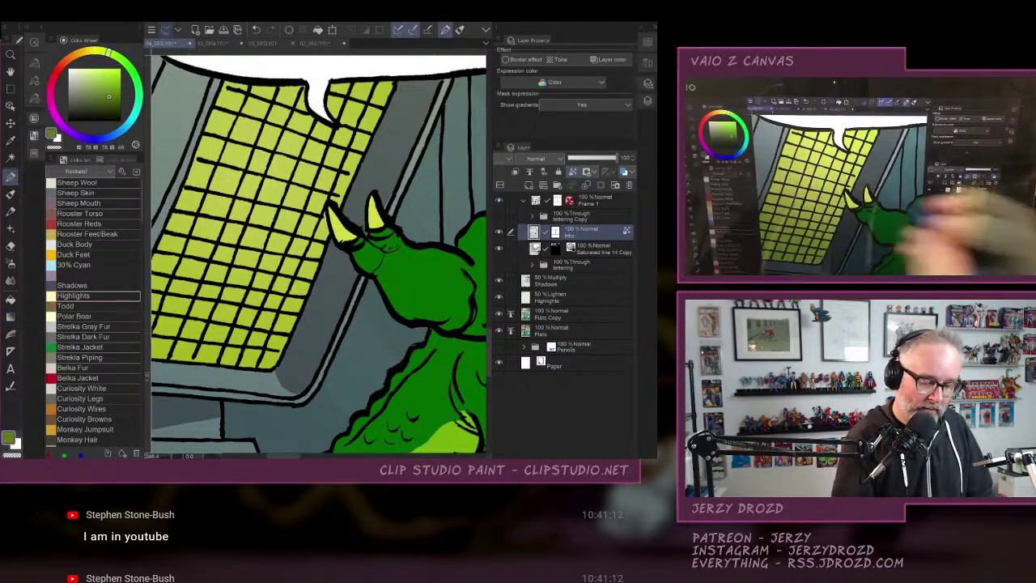
Recolour the black grid lines olive green around the speech balloon's tail and down the side nearest the crocodile's claws.
{"action": "mouse_move", "coordinate": [290, 183]}
{"action": "left_mouse_down"}
{"action": "mouse_move", "coordinate": [327, 162]}
{"action": "mouse_move", "coordinate": [335, 187]}
{"action": "mouse_move", "coordinate": [339, 148]}
{"action": "mouse_move", "coordinate": [329, 139]}
{"action": "mouse_move", "coordinate": [366, 134]}
{"action": "mouse_move", "coordinate": [379, 82]}
{"action": "mouse_move", "coordinate": [355, 86]}
{"action": "mouse_move", "coordinate": [350, 103]}
{"action": "left_mouse_up"}
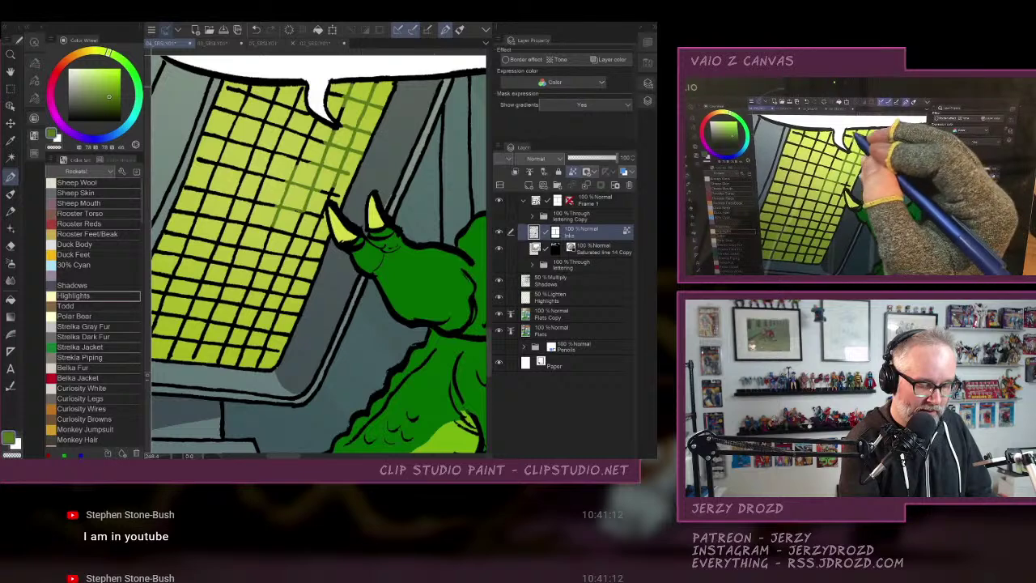
{"action": "mouse_move", "coordinate": [347, 106]}
{"action": "left_mouse_down"}
{"action": "mouse_move", "coordinate": [288, 116]}
{"action": "mouse_move", "coordinate": [297, 100]}
{"action": "left_mouse_up"}
{"action": "mouse_move", "coordinate": [306, 87]}
{"action": "left_mouse_down"}
{"action": "mouse_move", "coordinate": [296, 163]}
{"action": "mouse_move", "coordinate": [336, 196]}
{"action": "mouse_move", "coordinate": [306, 238]}
{"action": "left_mouse_up"}
{"action": "left_click_drag", "start_coordinate": [312, 212], "coordinate": [293, 241]}
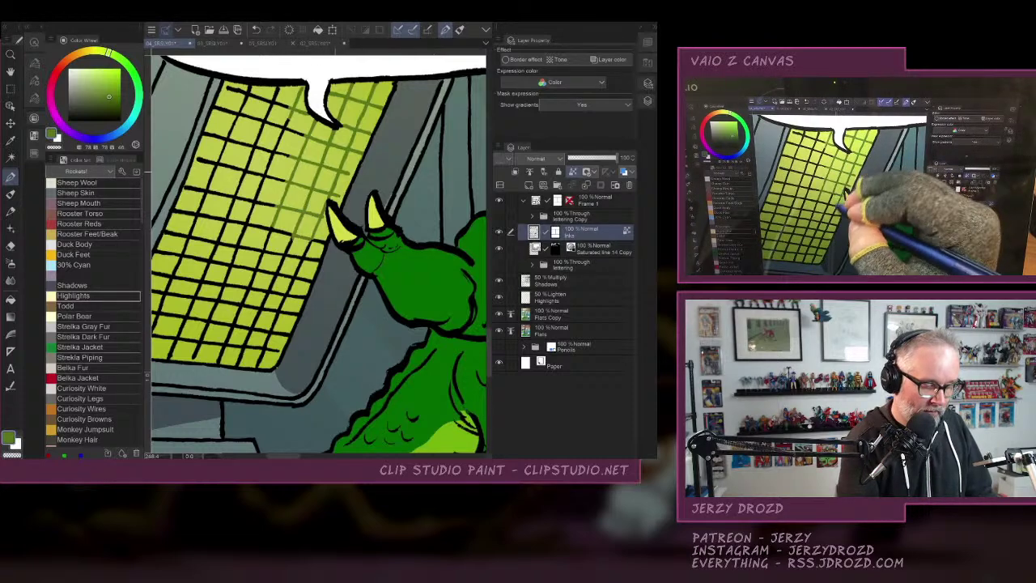
{"action": "left_click", "coordinate": [256, 30]}
{"action": "left_click_drag", "start_coordinate": [322, 209], "coordinate": [298, 246]}
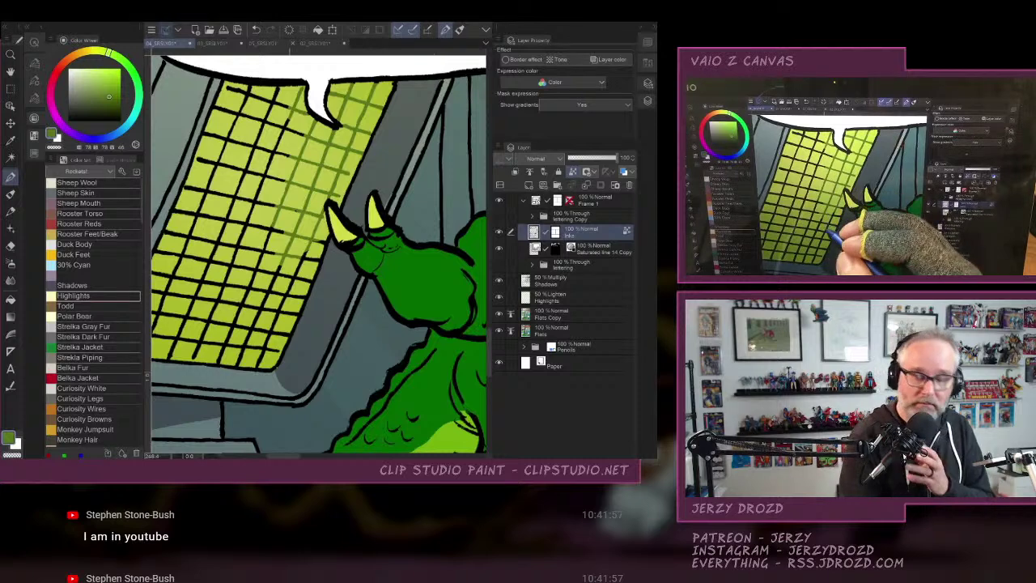
Continue the olive green recolouring over the grid lines in the middle and the upper part of the far side from the crocodile.
{"action": "mouse_move", "coordinate": [314, 258]}
{"action": "left_mouse_down"}
{"action": "mouse_move", "coordinate": [278, 298]}
{"action": "mouse_move", "coordinate": [281, 230]}
{"action": "left_mouse_up"}
{"action": "mouse_move", "coordinate": [267, 288]}
{"action": "left_mouse_down"}
{"action": "mouse_move", "coordinate": [259, 225]}
{"action": "mouse_move", "coordinate": [277, 139]}
{"action": "left_mouse_up"}
{"action": "mouse_move", "coordinate": [243, 199]}
{"action": "left_mouse_down"}
{"action": "mouse_move", "coordinate": [283, 121]}
{"action": "mouse_move", "coordinate": [303, 136]}
{"action": "mouse_move", "coordinate": [272, 102]}
{"action": "mouse_move", "coordinate": [228, 86]}
{"action": "mouse_move", "coordinate": [217, 166]}
{"action": "left_mouse_up"}
{"action": "left_click_drag", "start_coordinate": [269, 113], "coordinate": [239, 147]}
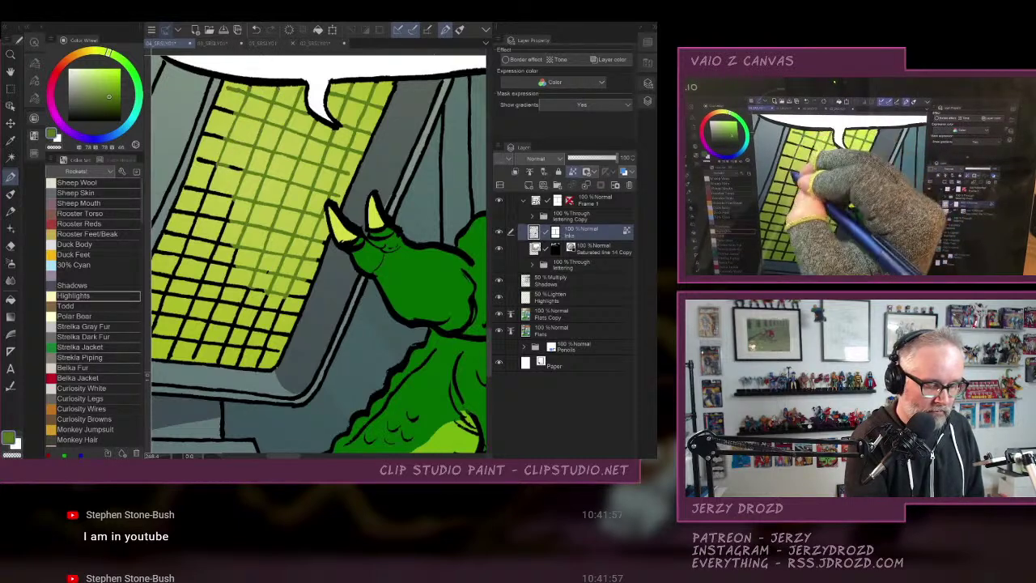
{"action": "mouse_move", "coordinate": [230, 111]}
{"action": "left_mouse_down"}
{"action": "mouse_move", "coordinate": [214, 106]}
{"action": "mouse_move", "coordinate": [211, 164]}
{"action": "mouse_move", "coordinate": [207, 135]}
{"action": "mouse_move", "coordinate": [196, 159]}
{"action": "mouse_move", "coordinate": [209, 176]}
{"action": "mouse_move", "coordinate": [226, 166]}
{"action": "left_mouse_up"}
{"action": "left_click_drag", "start_coordinate": [233, 193], "coordinate": [212, 220]}
{"action": "left_click_drag", "start_coordinate": [220, 180], "coordinate": [199, 204]}
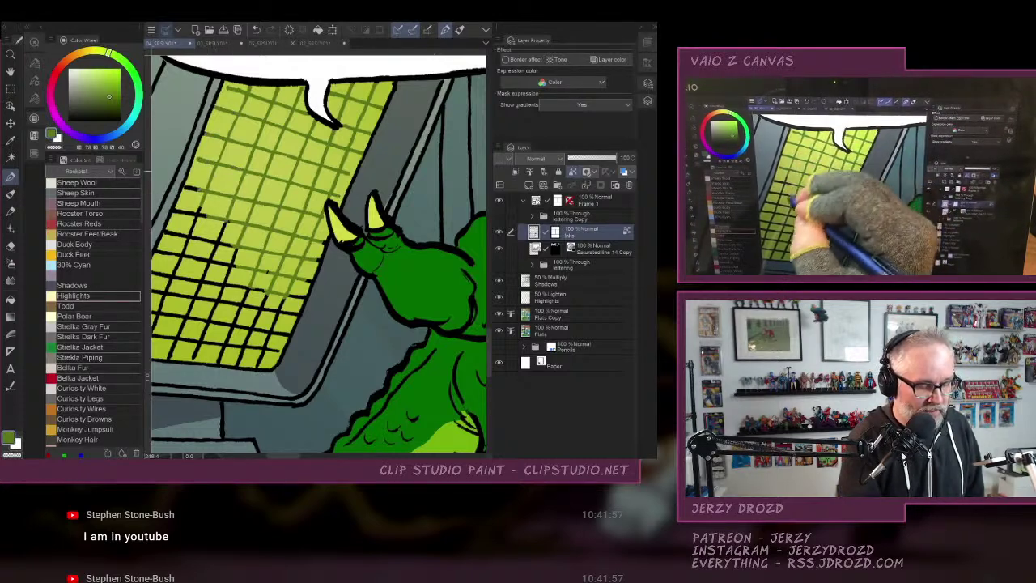
Recolour the black lines olive green across the grid's lower-middle rows, from its outer edge towards the centre.
{"action": "left_click_drag", "start_coordinate": [243, 243], "coordinate": [339, 253]}
{"action": "left_click", "coordinate": [648, 83]}
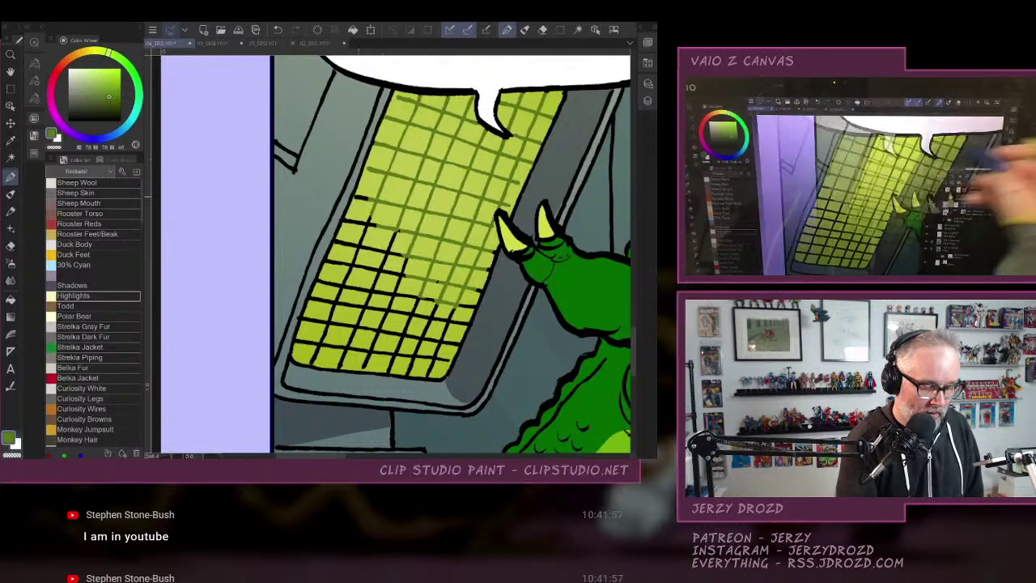
{"action": "mouse_move", "coordinate": [356, 197]}
{"action": "left_mouse_down"}
{"action": "mouse_move", "coordinate": [369, 200]}
{"action": "mouse_move", "coordinate": [346, 280]}
{"action": "left_mouse_up"}
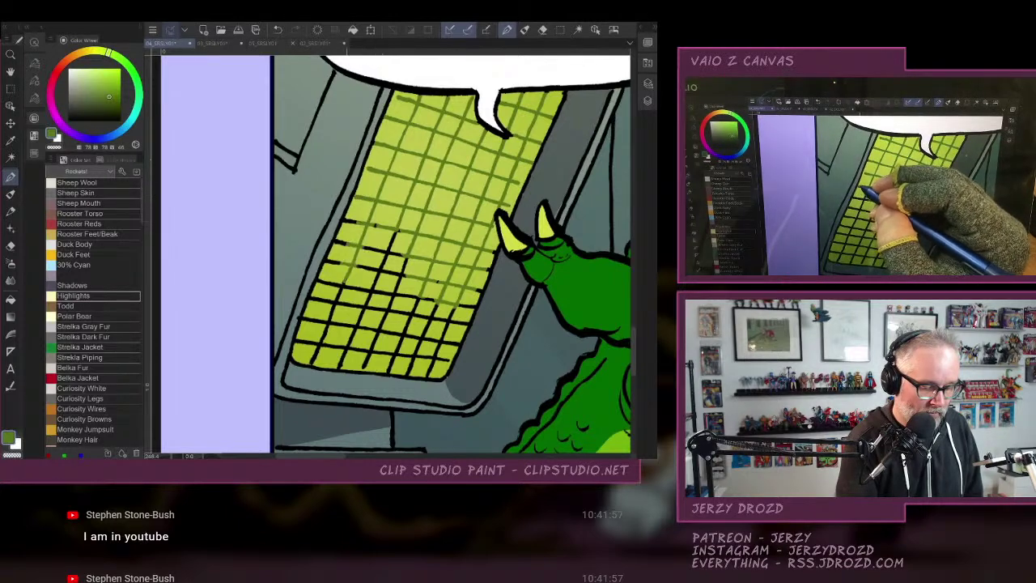
{"action": "left_click_drag", "start_coordinate": [358, 224], "coordinate": [343, 219]}
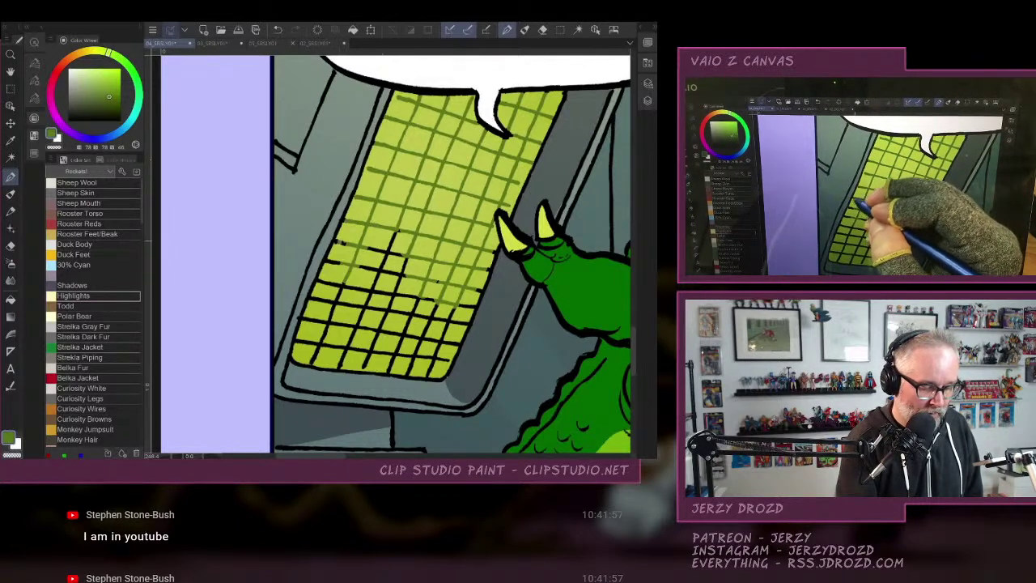
{"action": "mouse_move", "coordinate": [327, 261]}
{"action": "left_mouse_down"}
{"action": "mouse_move", "coordinate": [340, 265]}
{"action": "mouse_move", "coordinate": [335, 298]}
{"action": "left_mouse_up"}
{"action": "left_click_drag", "start_coordinate": [359, 265], "coordinate": [372, 271]}
{"action": "left_click_drag", "start_coordinate": [368, 247], "coordinate": [392, 276]}
{"action": "left_click_drag", "start_coordinate": [387, 290], "coordinate": [369, 298]}
{"action": "left_click_drag", "start_coordinate": [406, 259], "coordinate": [397, 302]}
{"action": "mouse_move", "coordinate": [398, 306]}
{"action": "left_mouse_down"}
{"action": "mouse_move", "coordinate": [376, 317]}
{"action": "mouse_move", "coordinate": [328, 313]}
{"action": "left_mouse_up"}
{"action": "left_click_drag", "start_coordinate": [334, 281], "coordinate": [322, 285]}
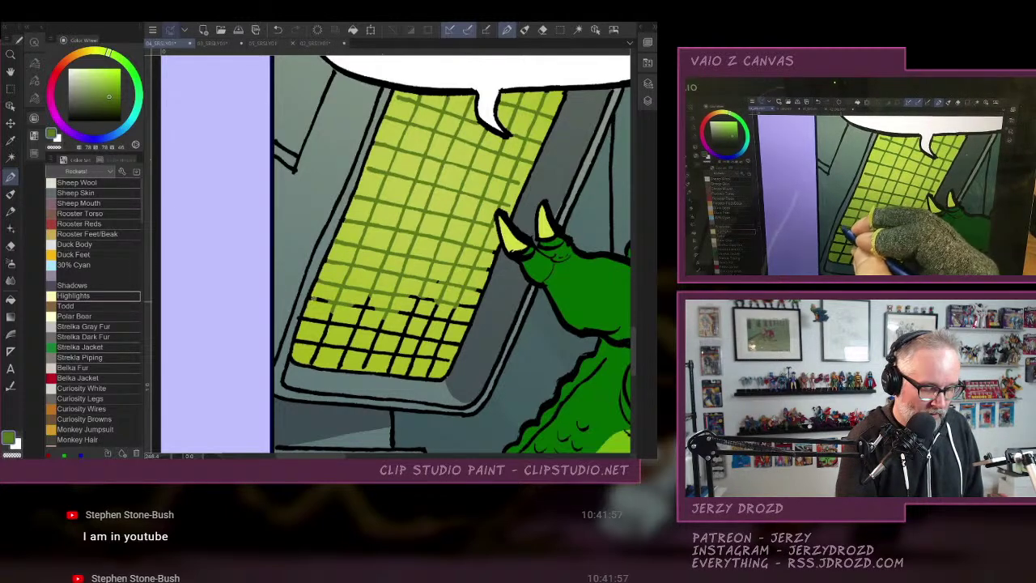
Finish recolouring the grid's bottom rows and the corner near the crocodile's arm in olive green.
{"action": "mouse_move", "coordinate": [327, 320]}
{"action": "left_mouse_down"}
{"action": "mouse_move", "coordinate": [306, 319]}
{"action": "mouse_move", "coordinate": [323, 335]}
{"action": "mouse_move", "coordinate": [316, 350]}
{"action": "mouse_move", "coordinate": [296, 343]}
{"action": "mouse_move", "coordinate": [311, 363]}
{"action": "mouse_move", "coordinate": [370, 301]}
{"action": "mouse_move", "coordinate": [413, 300]}
{"action": "left_mouse_up"}
{"action": "mouse_move", "coordinate": [387, 332]}
{"action": "left_mouse_down"}
{"action": "mouse_move", "coordinate": [425, 316]}
{"action": "mouse_move", "coordinate": [430, 338]}
{"action": "left_mouse_up"}
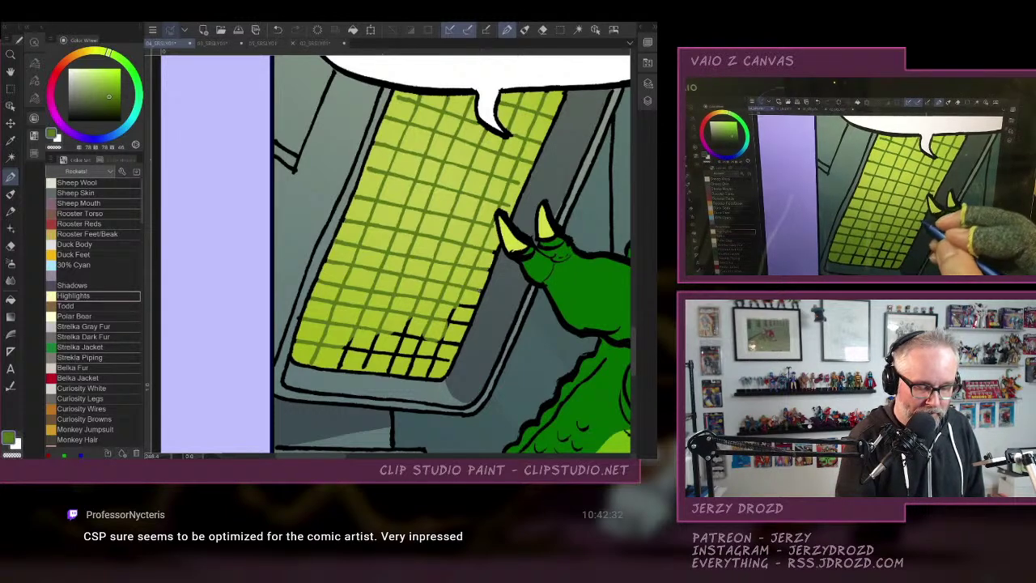
{"action": "left_click_drag", "start_coordinate": [474, 304], "coordinate": [447, 330]}
{"action": "left_click_drag", "start_coordinate": [445, 336], "coordinate": [389, 351]}
{"action": "mouse_move", "coordinate": [413, 315]}
{"action": "left_mouse_down"}
{"action": "mouse_move", "coordinate": [372, 348]}
{"action": "mouse_move", "coordinate": [341, 353]}
{"action": "left_mouse_up"}
{"action": "left_click_drag", "start_coordinate": [522, 251], "coordinate": [414, 141]}
{"action": "left_click_drag", "start_coordinate": [437, 271], "coordinate": [375, 348]}
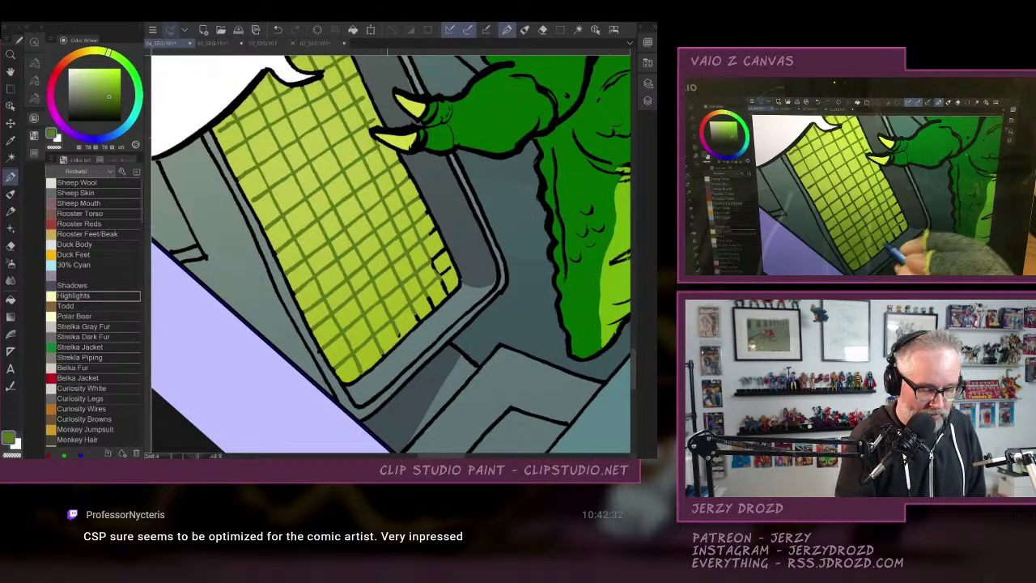
{"action": "left_click_drag", "start_coordinate": [436, 298], "coordinate": [428, 309]}
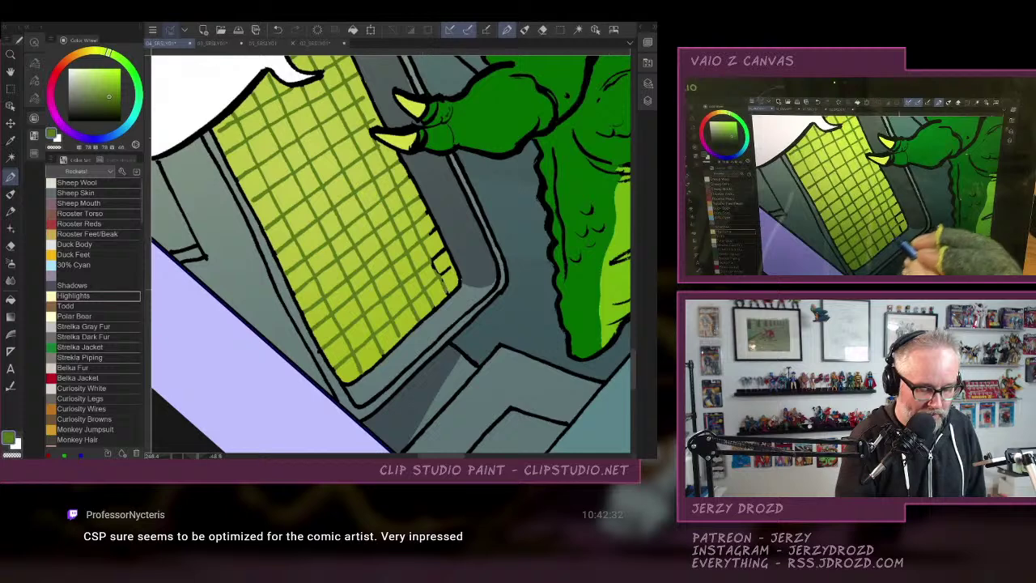
{"action": "left_click_drag", "start_coordinate": [433, 258], "coordinate": [446, 272]}
{"action": "left_click_drag", "start_coordinate": [432, 261], "coordinate": [441, 252]}
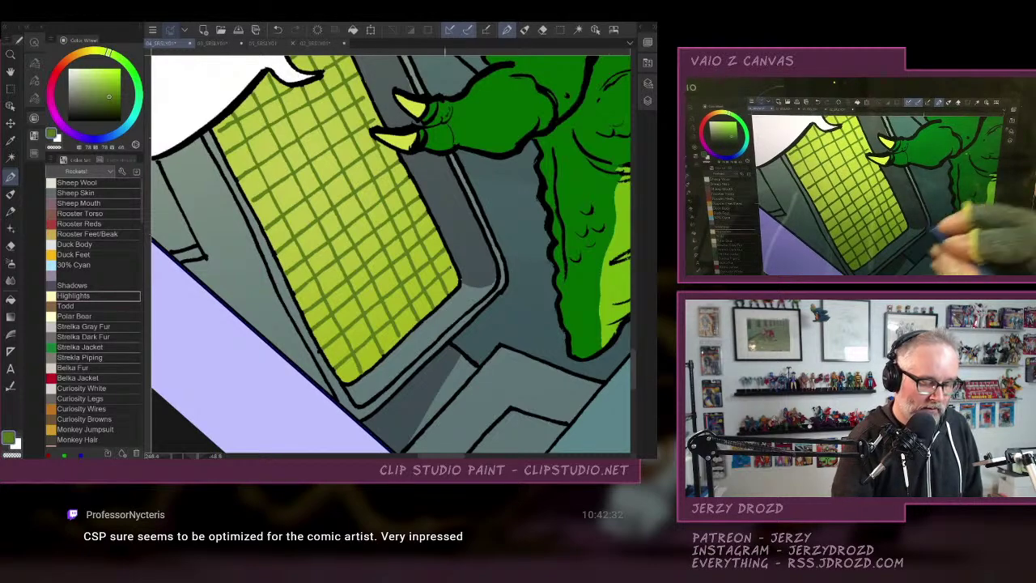
Auto-select the floor area of the crocodile panel away from the Inks layer.
{"action": "scroll", "coordinate": [391, 254], "scroll_direction": "down", "scroll_amount": 5}
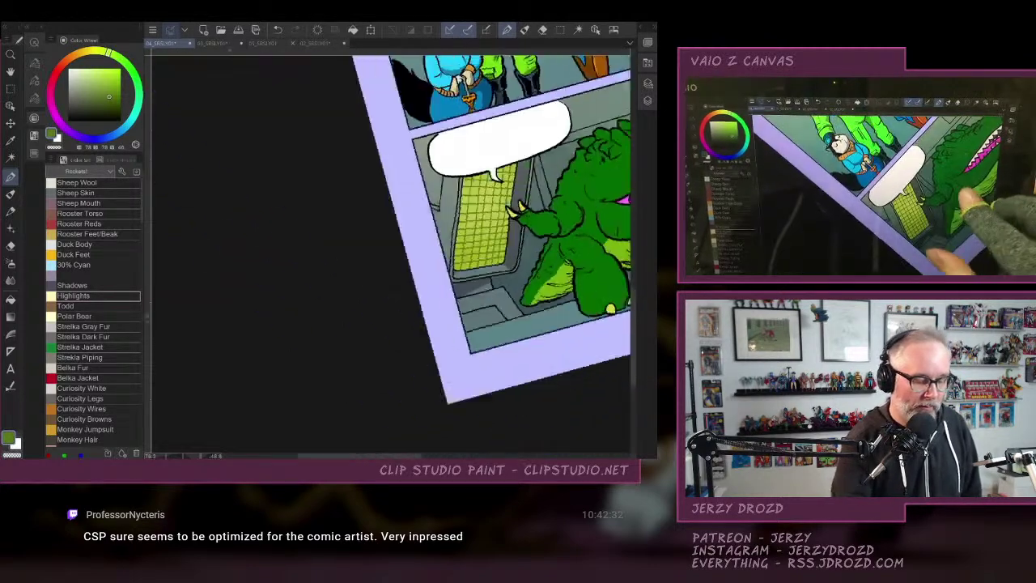
{"action": "left_click_drag", "start_coordinate": [437, 300], "coordinate": [397, 286]}
{"action": "left_click", "coordinate": [11, 157]}
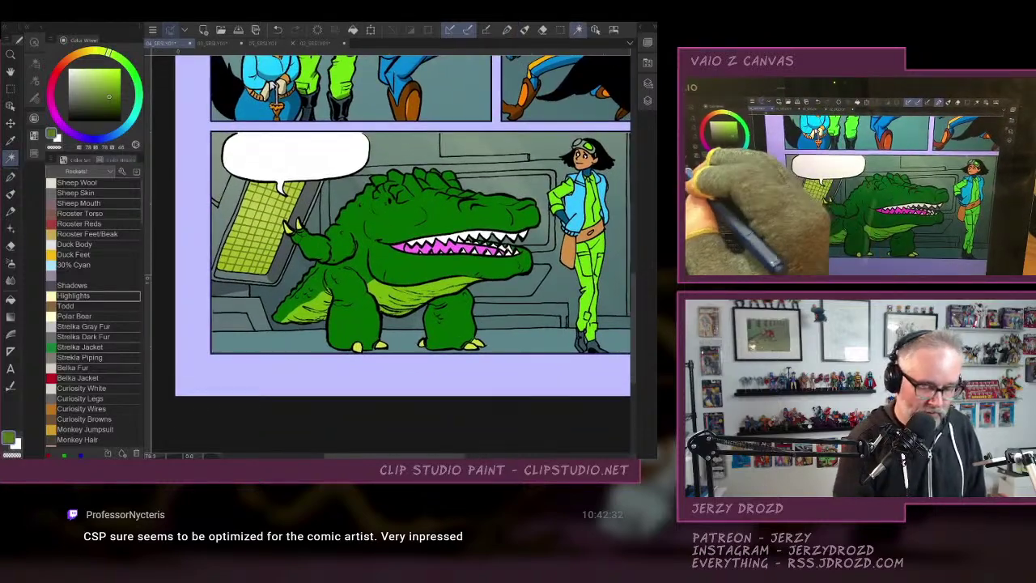
{"action": "left_click", "coordinate": [647, 83]}
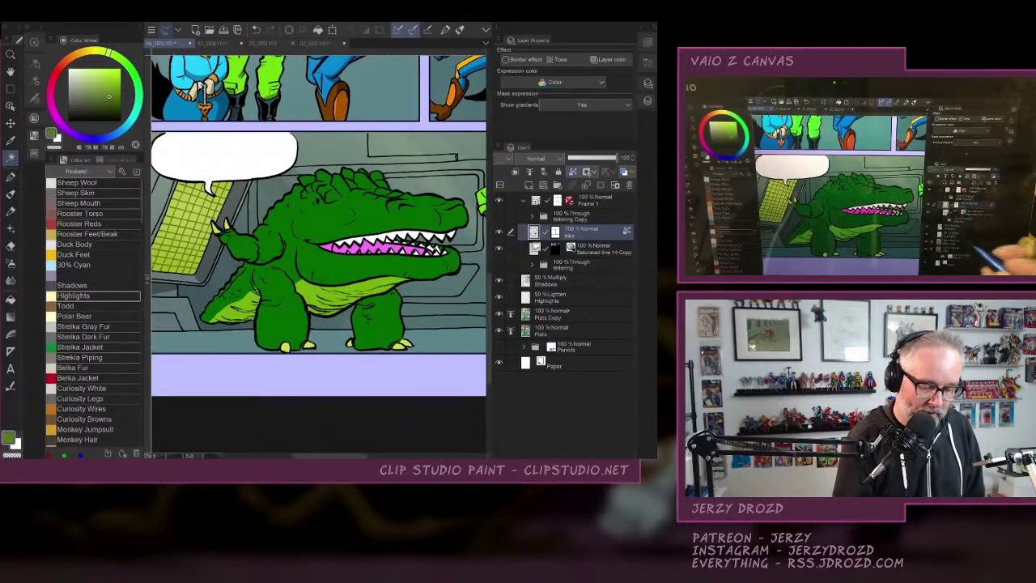
{"action": "key", "text": "Tab"}
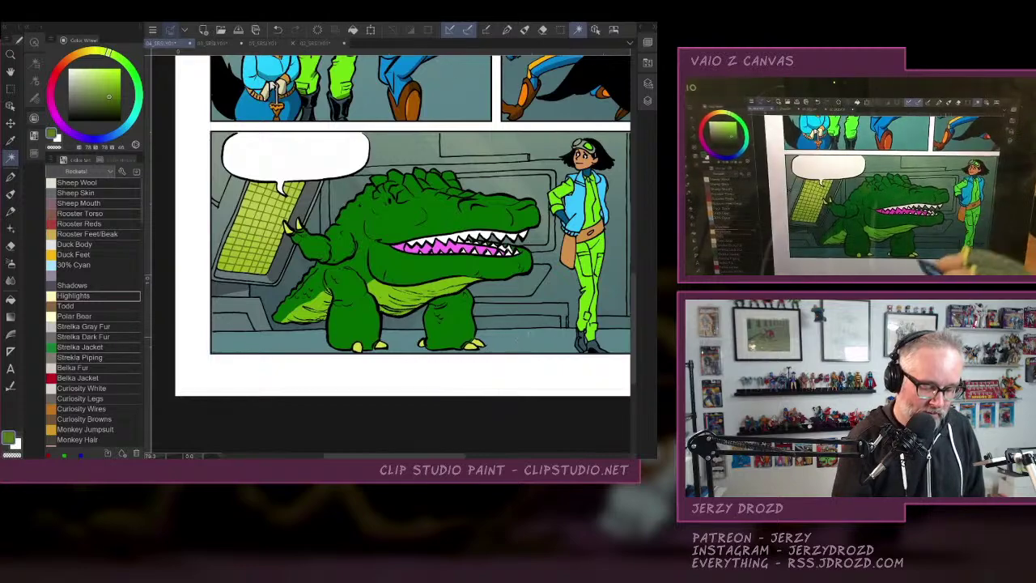
{"action": "scroll", "coordinate": [390, 254], "scroll_direction": "down", "scroll_amount": 5}
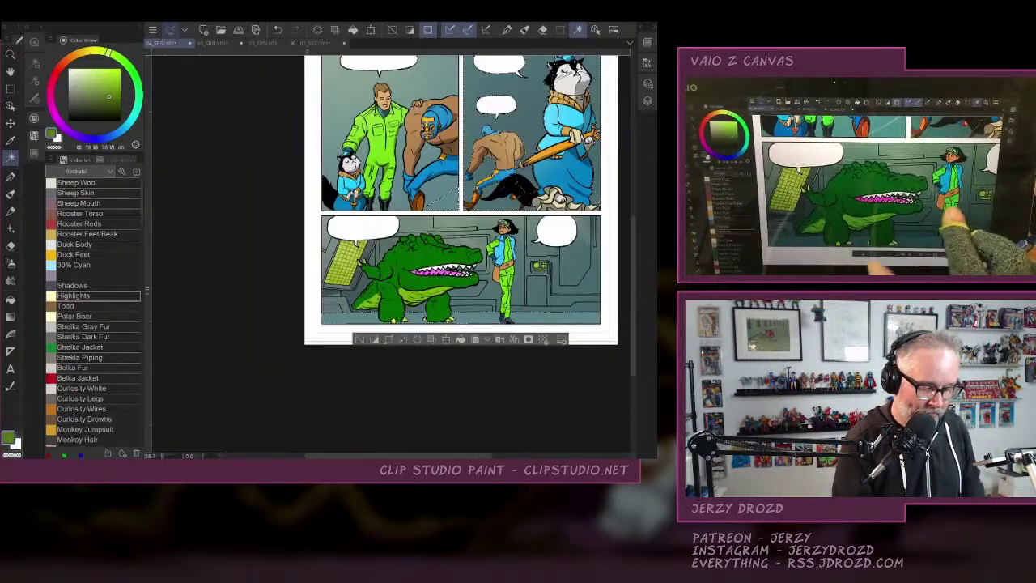
Use Quick Mask to remove everything outside the bottom panel from the selection, keeping only the crocodile panel's floor selected.
{"action": "key", "text": "q"}
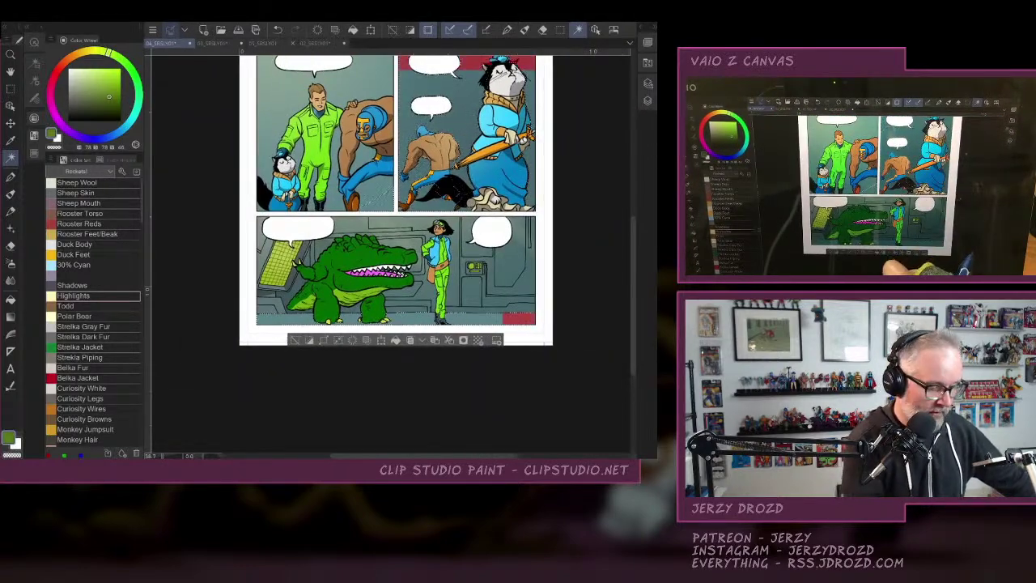
{"action": "left_click", "coordinate": [11, 88]}
{"action": "left_click_drag", "start_coordinate": [250, 213], "coordinate": [547, 333]}
{"action": "left_click", "coordinate": [312, 351]}
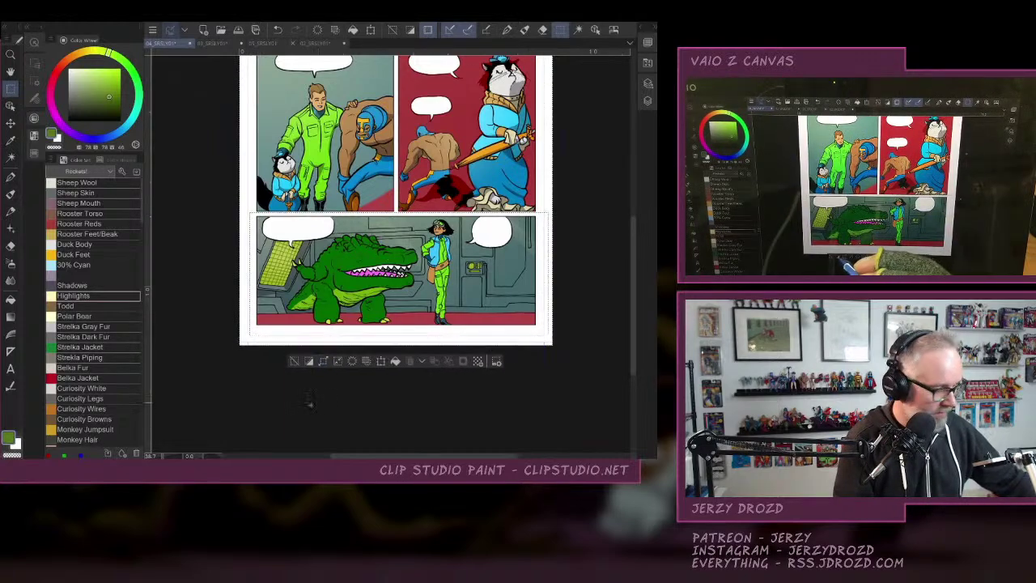
{"action": "key", "text": "Delete"}
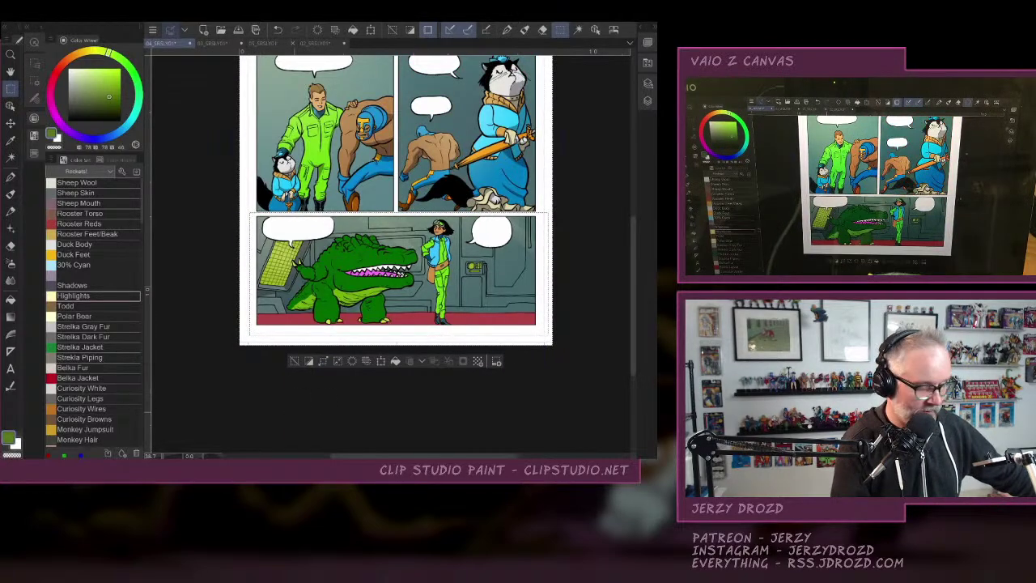
{"action": "key", "text": "ctrl+d"}
{"action": "key", "text": "q"}
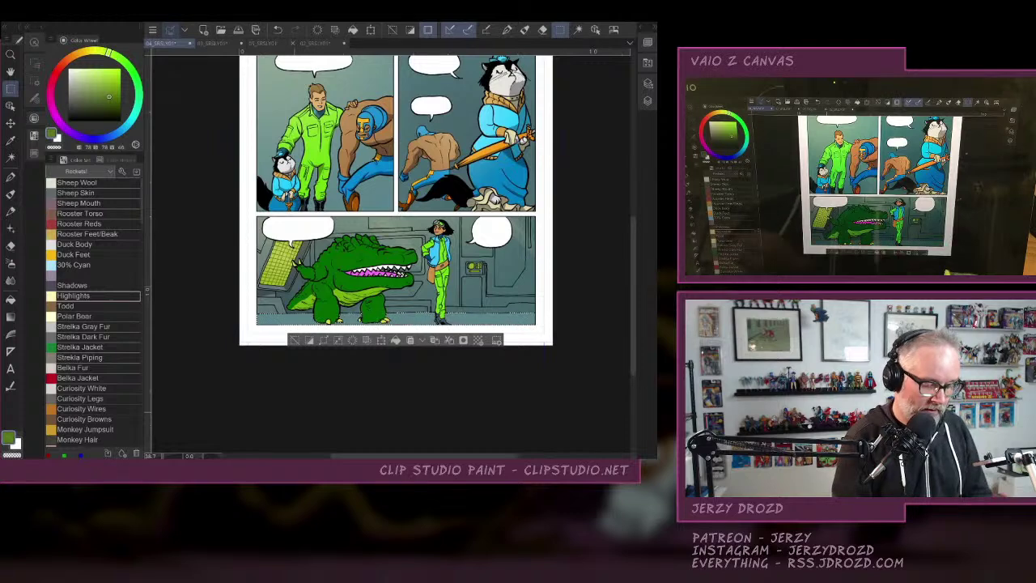
Apply a gradient in the Highlights colour across the selected floor of the crocodile panel.
{"action": "left_click", "coordinate": [95, 294]}
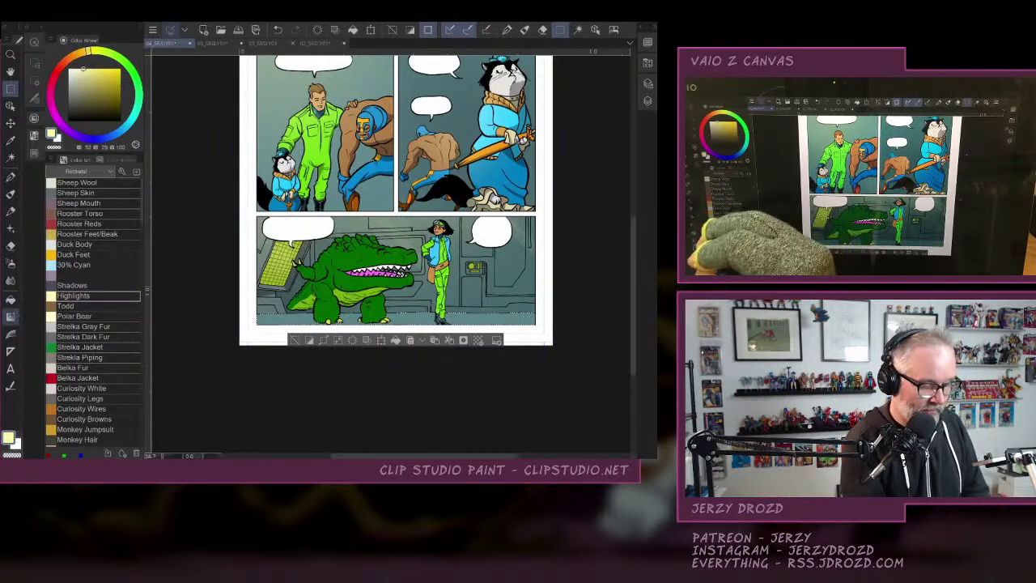
{"action": "scroll", "coordinate": [389, 253], "scroll_direction": "right", "scroll_amount": 2}
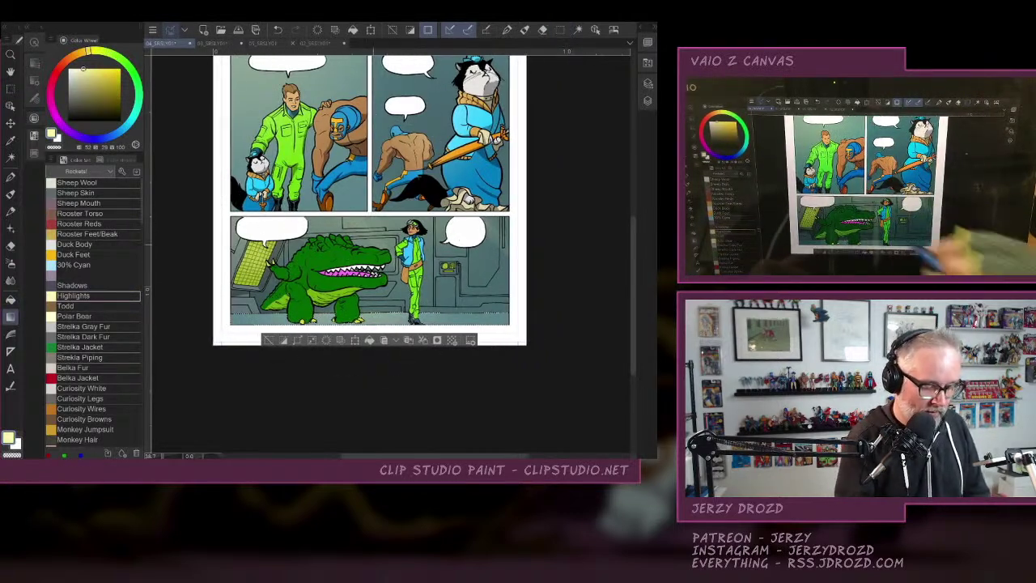
{"action": "scroll", "coordinate": [390, 253], "scroll_direction": "right", "scroll_amount": 1}
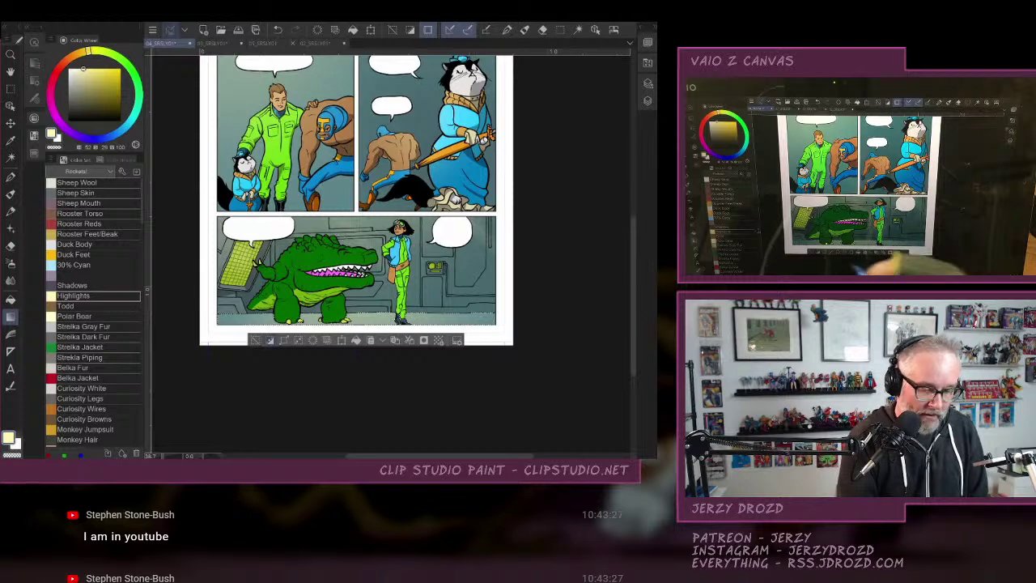
Make the Shadows layer active with the Shadows colour and a brush, and clear the crocodile panel's floor selection.
{"action": "left_click", "coordinate": [643, 26]}
{"action": "left_click", "coordinate": [576, 280]}
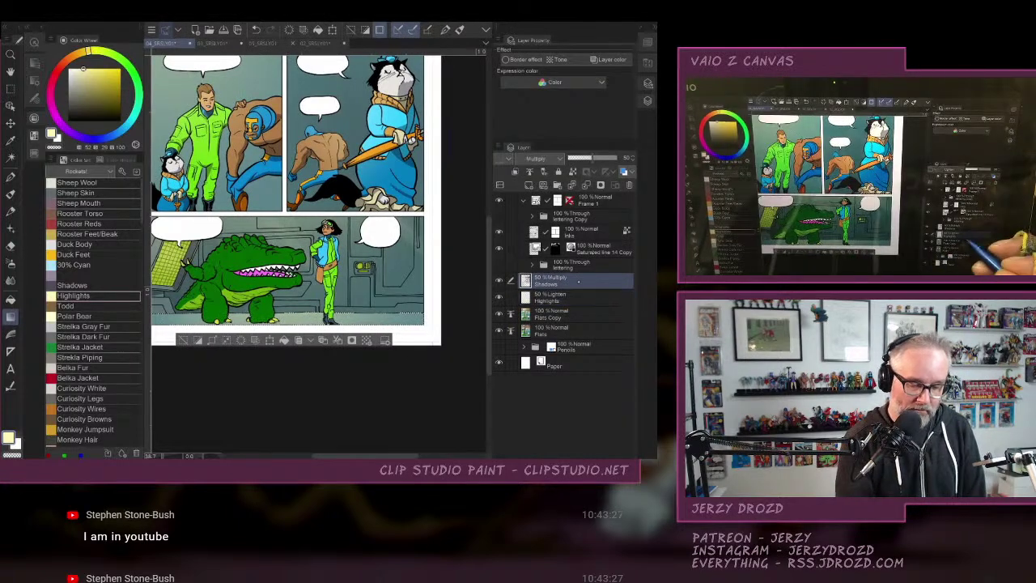
{"action": "left_click", "coordinate": [643, 27]}
{"action": "left_click", "coordinate": [109, 283]}
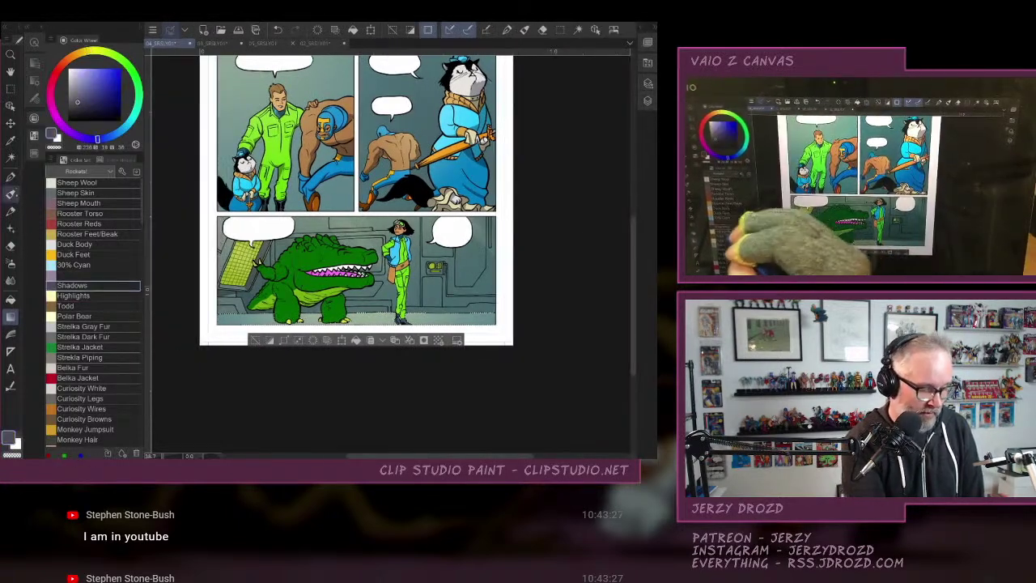
{"action": "left_click", "coordinate": [11, 195]}
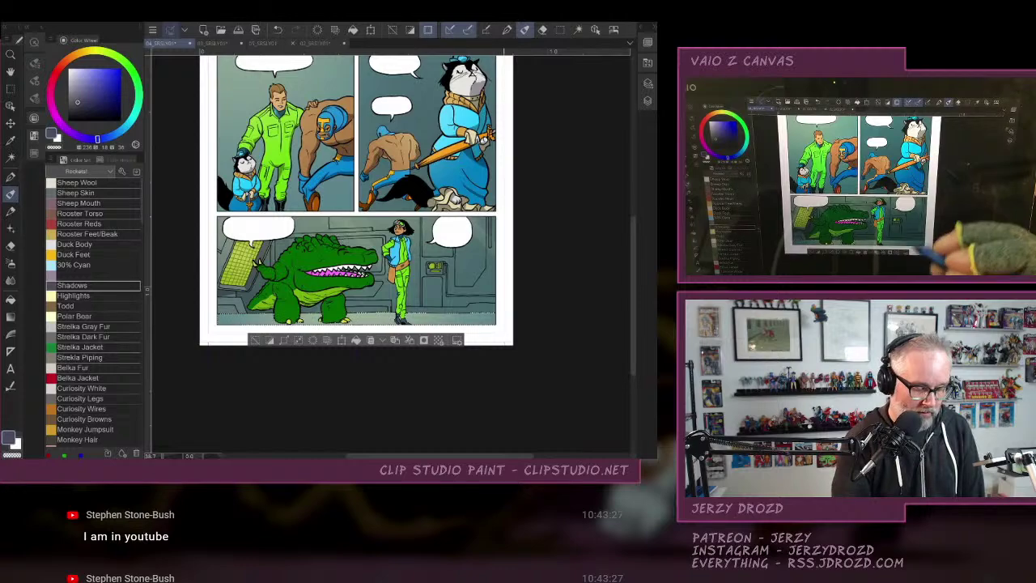
{"action": "scroll", "coordinate": [356, 243], "scroll_direction": "left", "scroll_amount": 3}
{"action": "scroll", "coordinate": [426, 316], "scroll_direction": "up", "scroll_amount": 3}
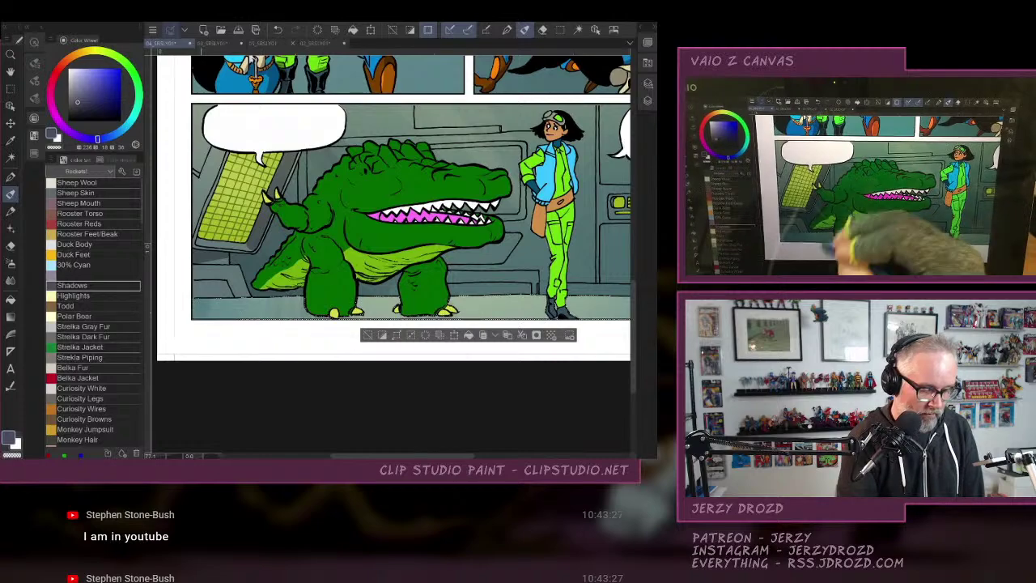
{"action": "key", "text": "ctrl+d"}
{"action": "scroll", "coordinate": [395, 243], "scroll_direction": "right", "scroll_amount": 3}
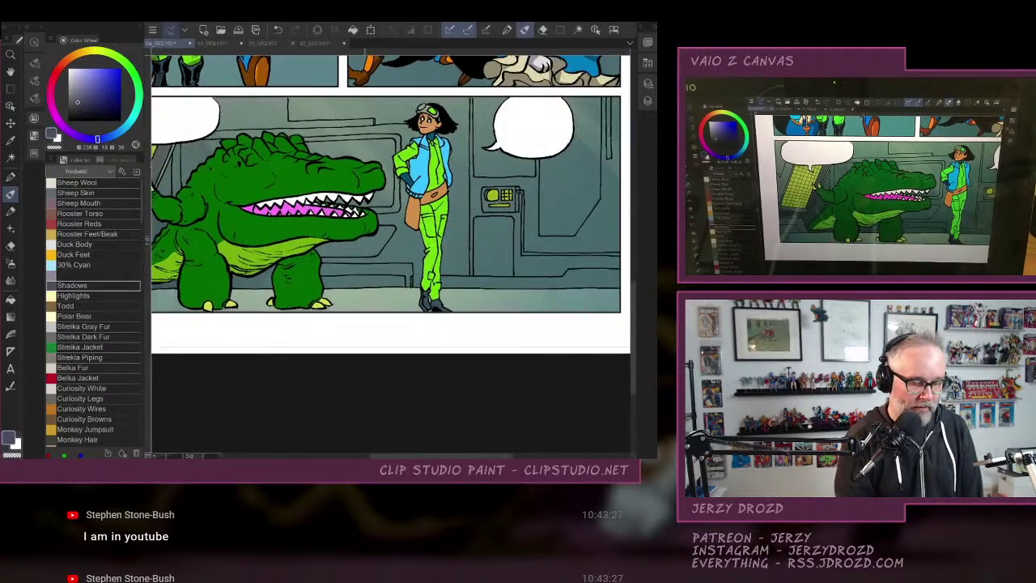
Auto-select the wall console's yellow screen areas, apply a Highlights-colour gradient to them on the Highlights layer, and clear the selection.
{"action": "scroll", "coordinate": [534, 299], "scroll_direction": "down", "scroll_amount": 2}
{"action": "scroll", "coordinate": [494, 242], "scroll_direction": "up", "scroll_amount": 5}
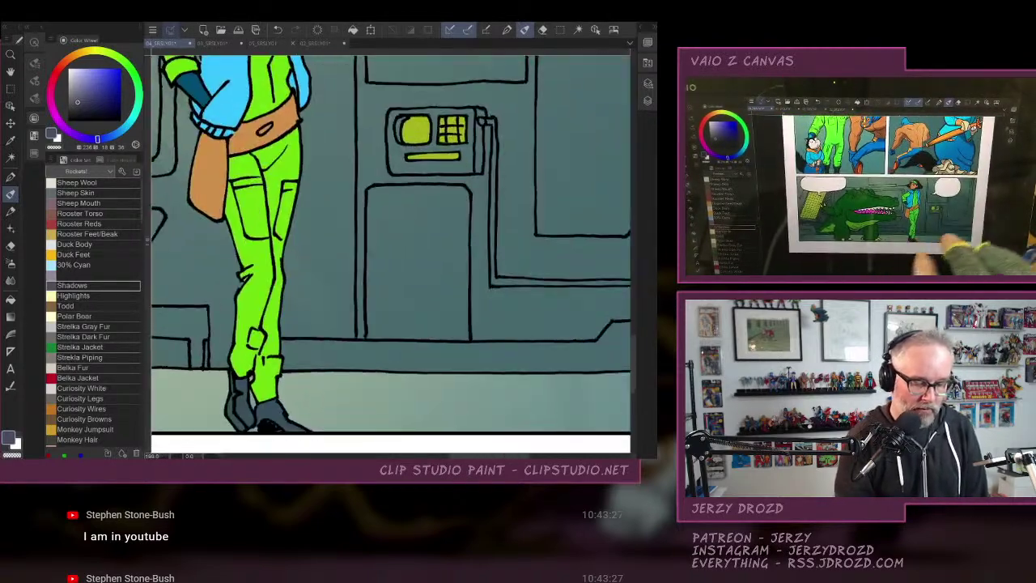
{"action": "key", "text": "w"}
{"action": "left_click", "coordinate": [378, 233]}
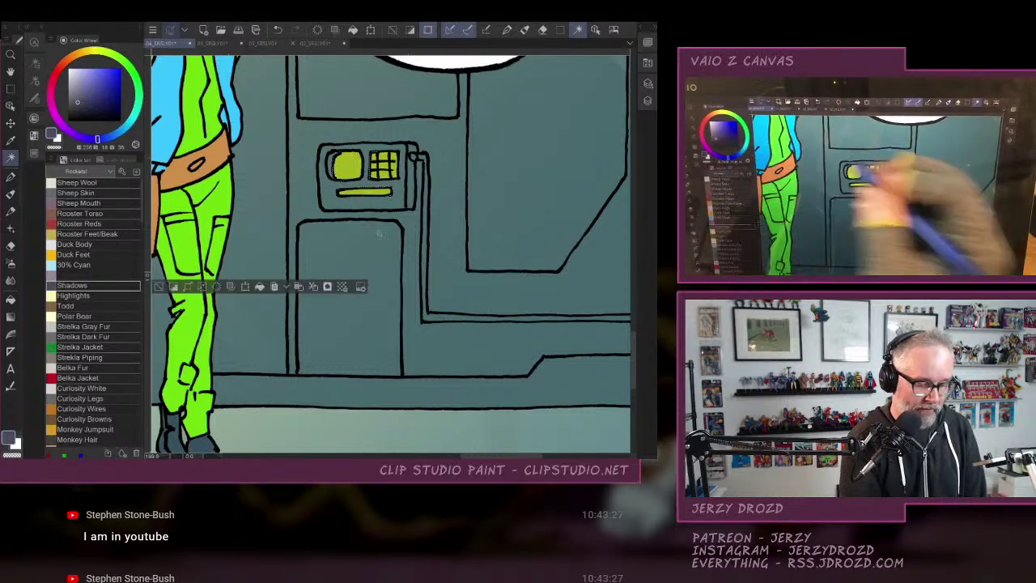
{"action": "left_click", "coordinate": [84, 295]}
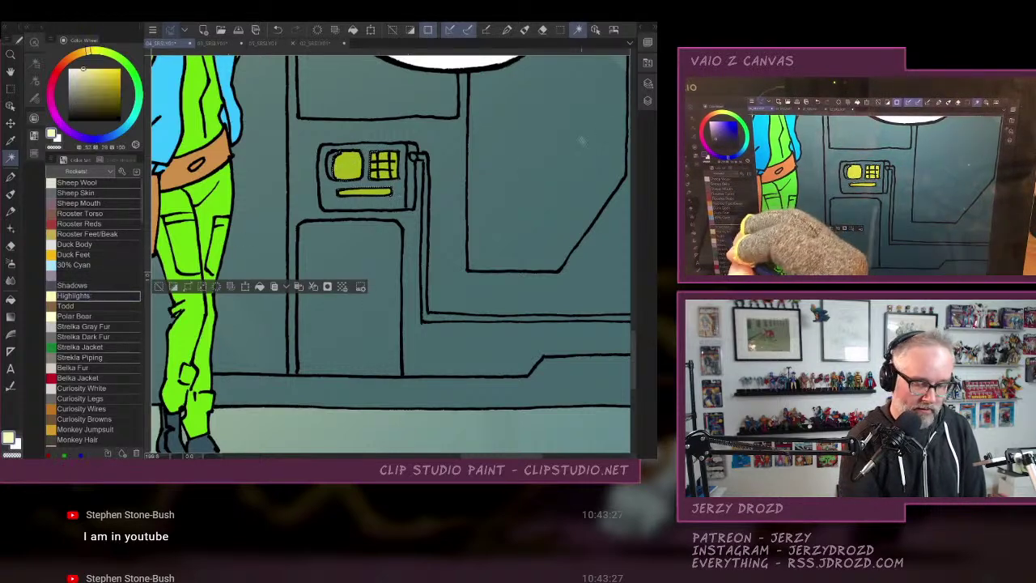
{"action": "left_click", "coordinate": [648, 101]}
{"action": "left_click", "coordinate": [566, 295]}
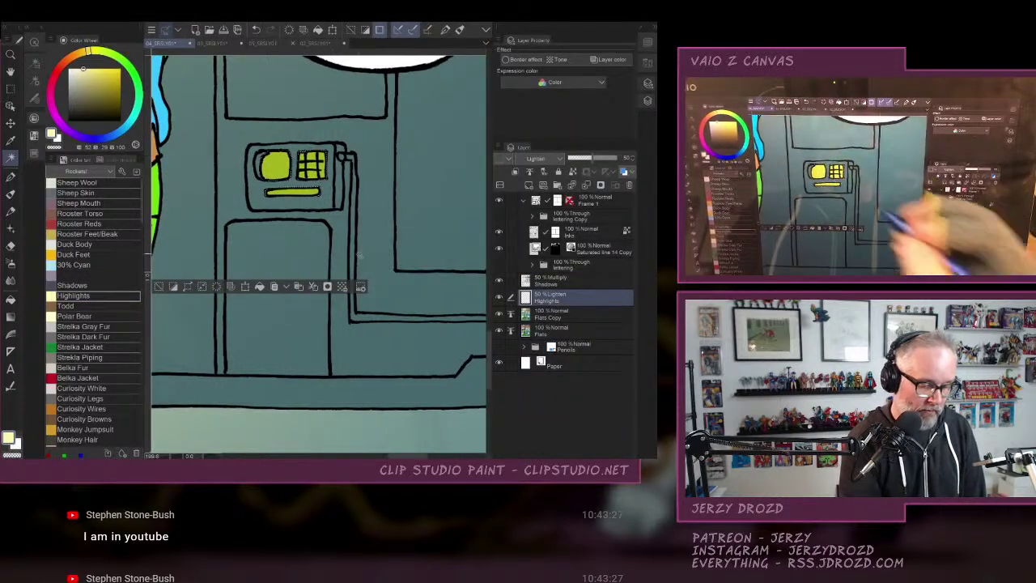
{"action": "left_click", "coordinate": [10, 317]}
{"action": "left_click", "coordinate": [275, 166]}
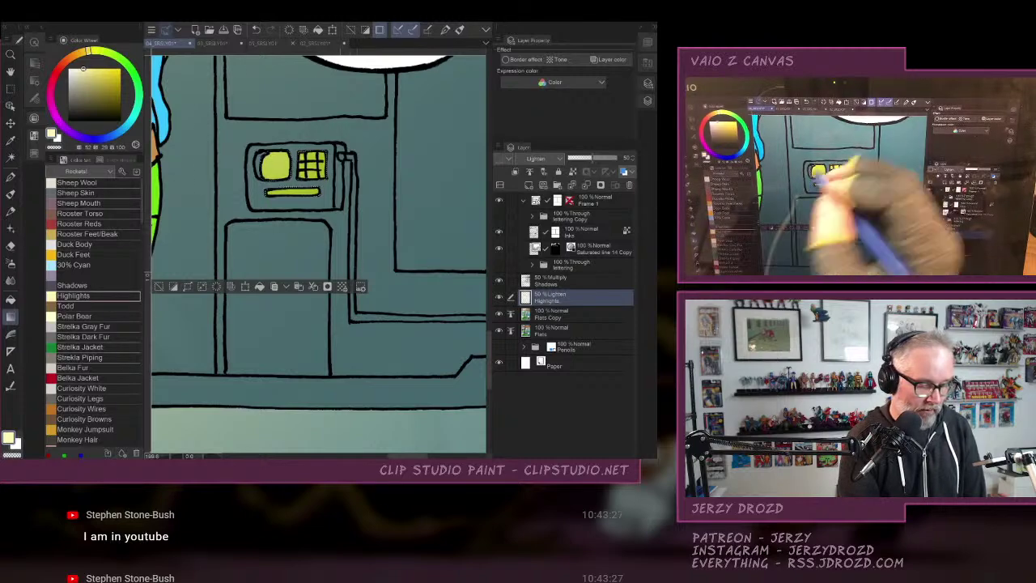
{"action": "left_click", "coordinate": [159, 285]}
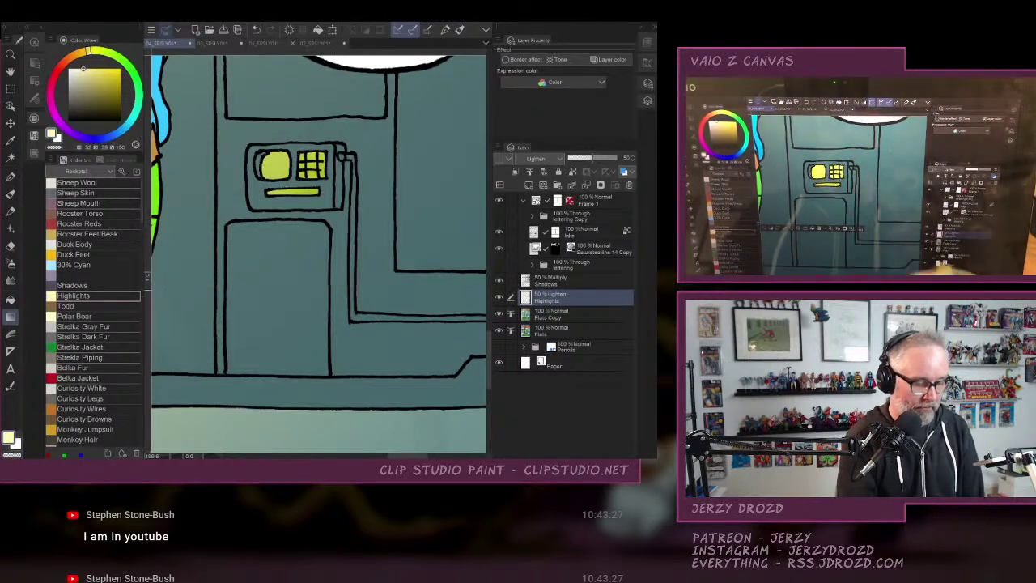
Auto-select the crocodile and apply a gradient in the Highlights colour across its body.
{"action": "scroll", "coordinate": [319, 251], "scroll_direction": "down", "scroll_amount": 4}
{"action": "scroll", "coordinate": [318, 251], "scroll_direction": "left", "scroll_amount": 3}
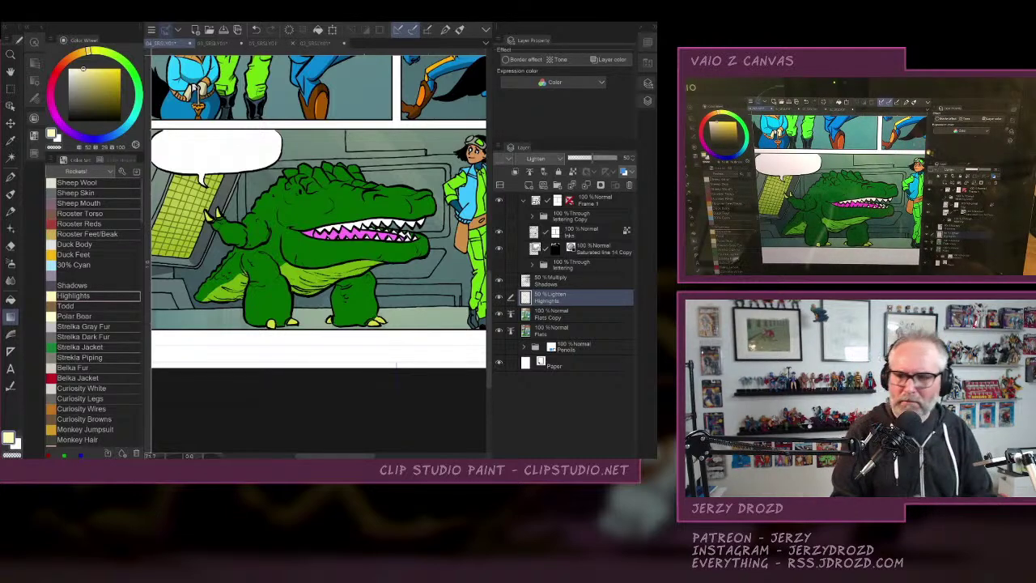
{"action": "left_click", "coordinate": [11, 157]}
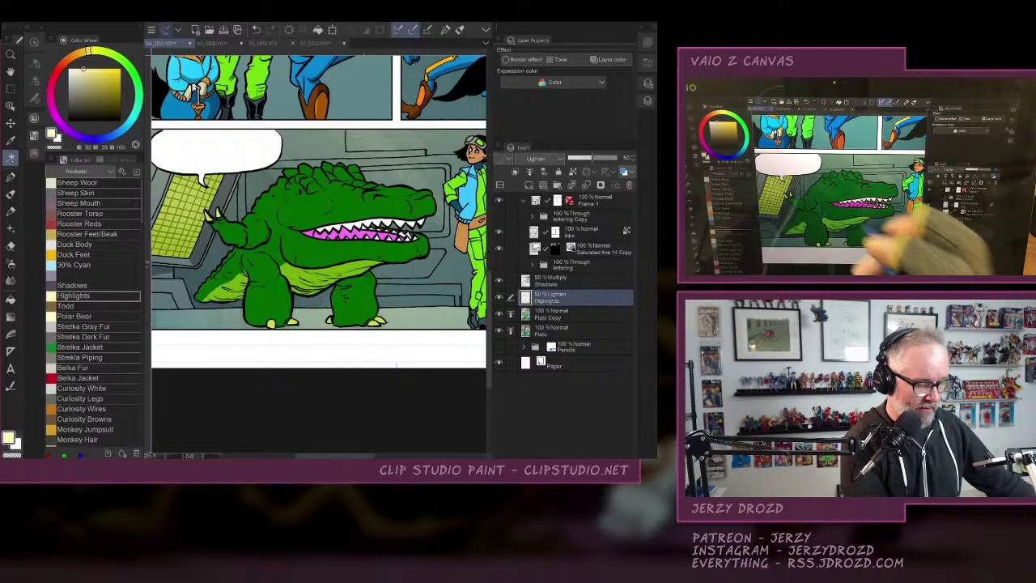
{"action": "left_click", "coordinate": [320, 204]}
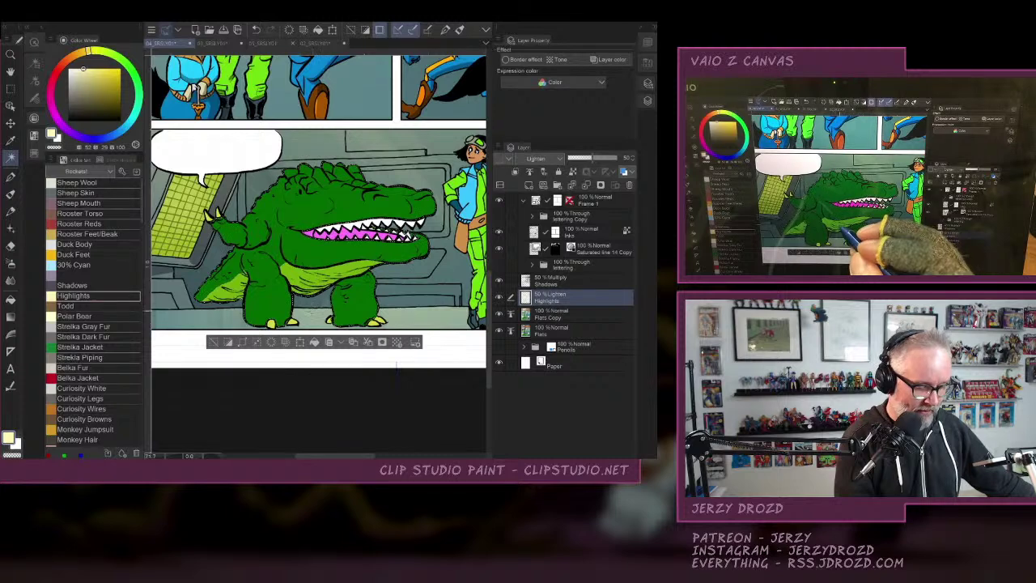
{"action": "left_click", "coordinate": [294, 322]}
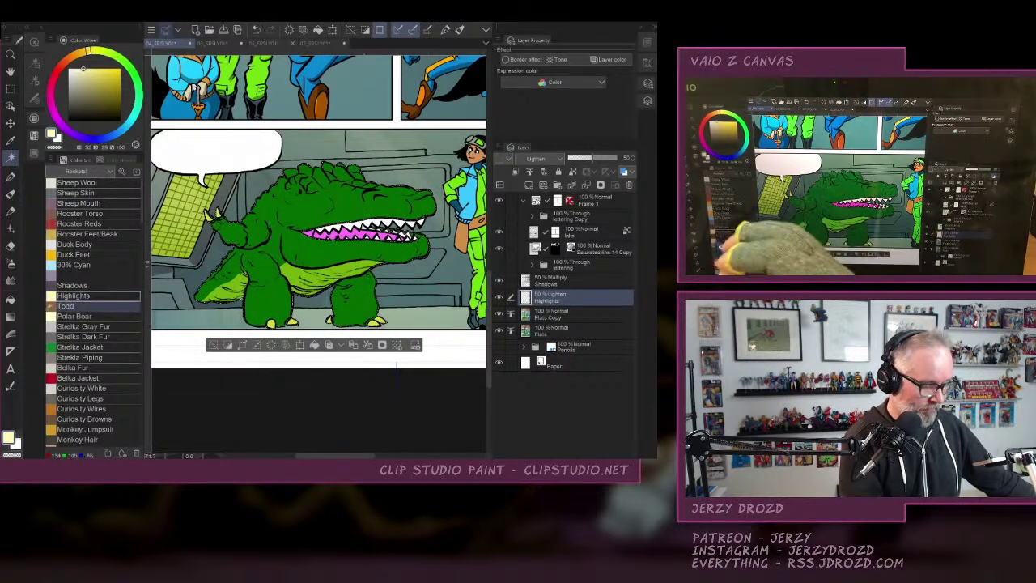
{"action": "key", "text": "g"}
{"action": "scroll", "coordinate": [318, 243], "scroll_direction": "right", "scroll_amount": 1}
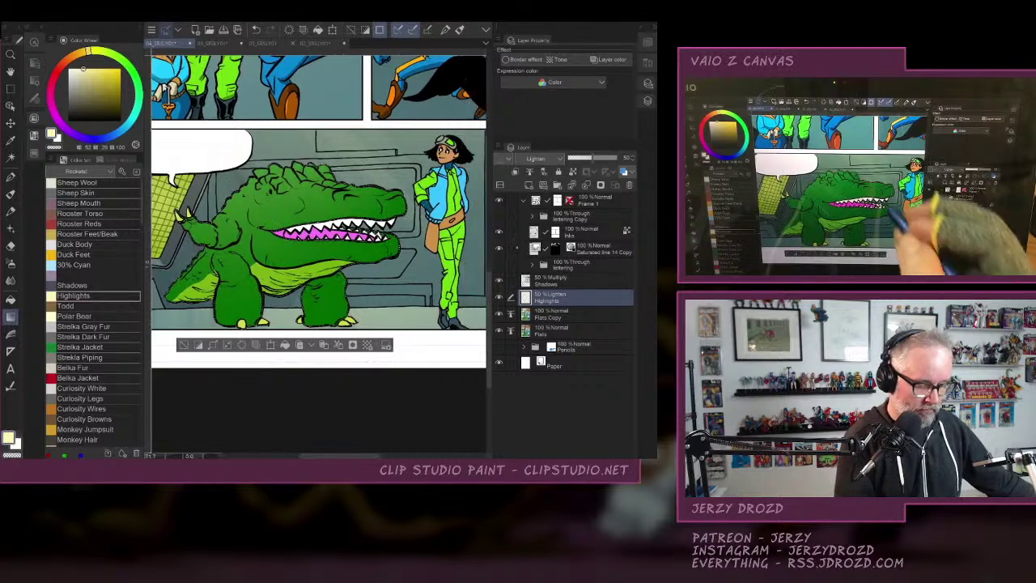
{"action": "left_click_drag", "start_coordinate": [227, 224], "coordinate": [312, 243]}
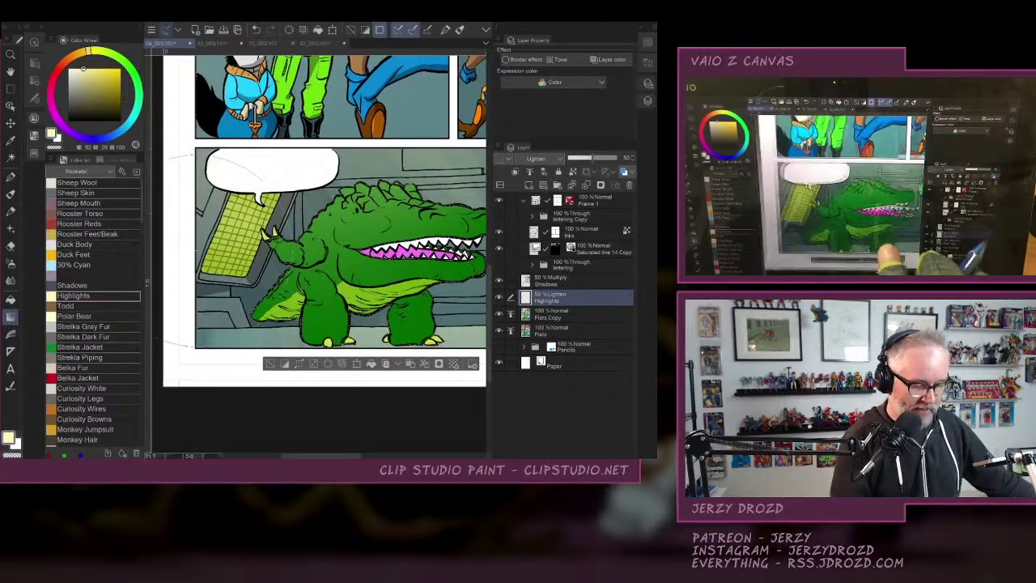
Shade the underside of the crocodile's tail with the pen in the Shadows colour on the Shadows layer.
{"action": "left_click", "coordinate": [567, 281]}
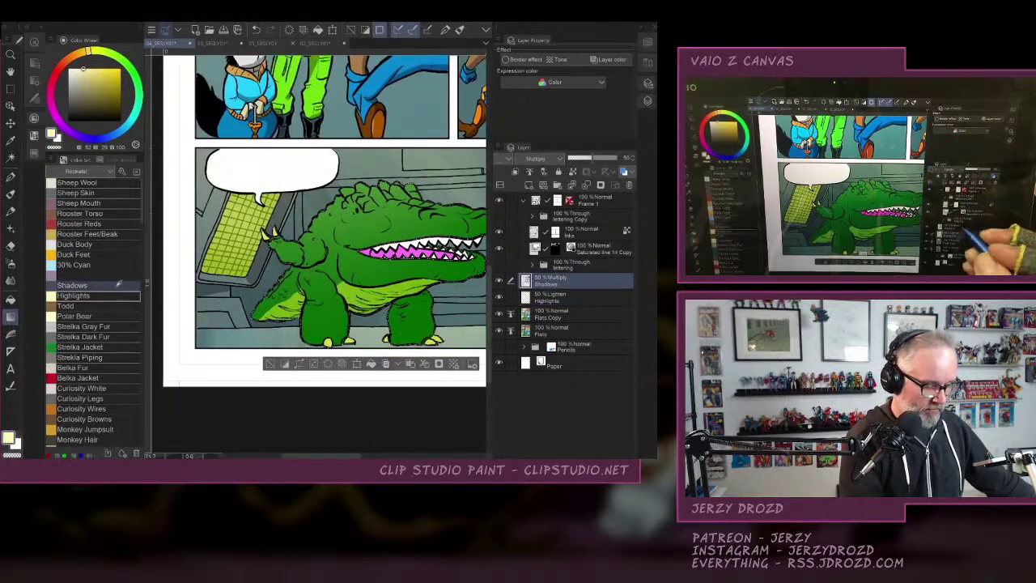
{"action": "left_click", "coordinate": [89, 285]}
{"action": "left_click", "coordinate": [10, 177]}
{"action": "left_click", "coordinate": [647, 100]}
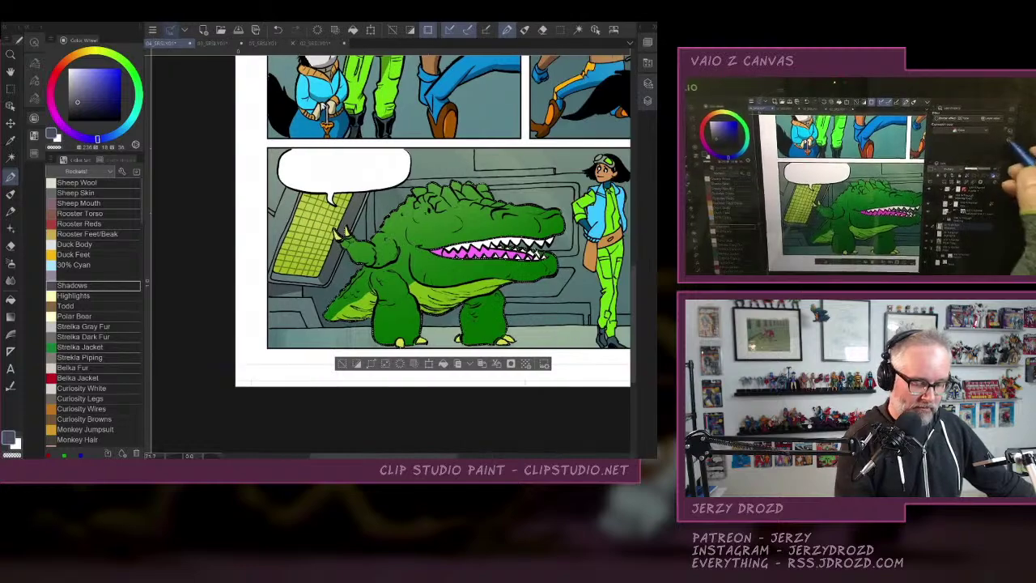
{"action": "scroll", "coordinate": [484, 264], "scroll_direction": "up", "scroll_amount": 3}
{"action": "mouse_move", "coordinate": [272, 241]}
{"action": "left_mouse_down"}
{"action": "mouse_move", "coordinate": [215, 280]}
{"action": "mouse_move", "coordinate": [247, 271]}
{"action": "mouse_move", "coordinate": [264, 278]}
{"action": "left_mouse_up"}
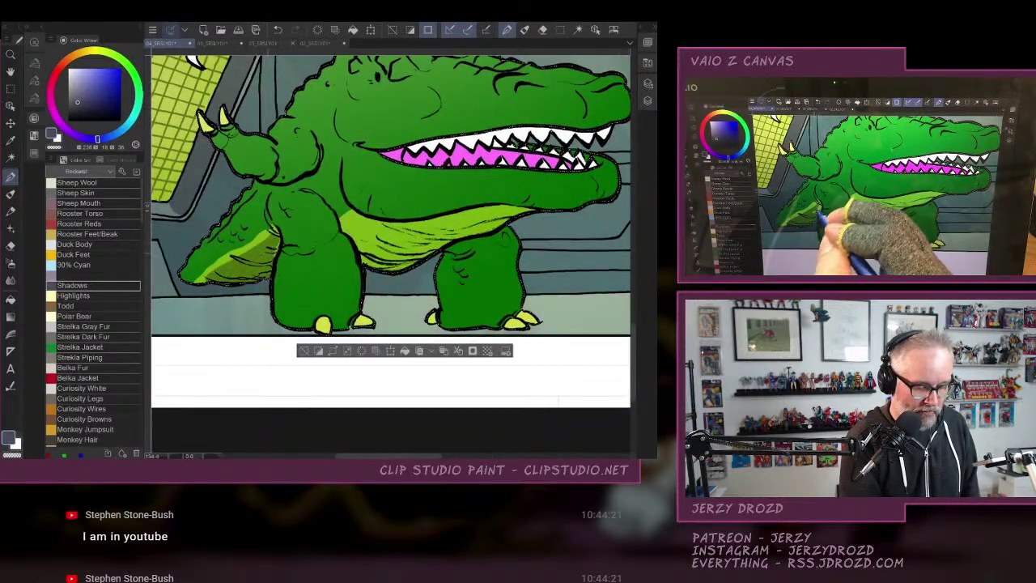
{"action": "left_click_drag", "start_coordinate": [273, 225], "coordinate": [202, 274]}
{"action": "mouse_move", "coordinate": [260, 242]}
{"action": "left_mouse_down"}
{"action": "mouse_move", "coordinate": [197, 276]}
{"action": "mouse_move", "coordinate": [212, 259]}
{"action": "left_mouse_up"}
{"action": "left_click_drag", "start_coordinate": [246, 237], "coordinate": [228, 253]}
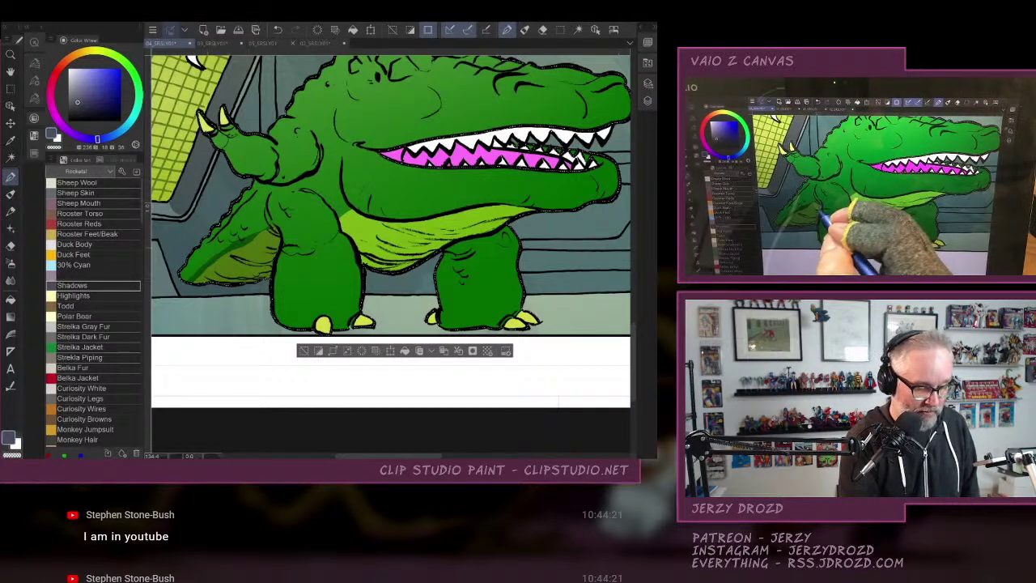
Paint shadows across the crocodile's yellow-green belly and along the underside of its lower jaw.
{"action": "mouse_move", "coordinate": [348, 202]}
{"action": "left_mouse_down"}
{"action": "mouse_move", "coordinate": [330, 209]}
{"action": "mouse_move", "coordinate": [604, 198]}
{"action": "mouse_move", "coordinate": [338, 213]}
{"action": "mouse_move", "coordinate": [344, 232]}
{"action": "mouse_move", "coordinate": [359, 233]}
{"action": "mouse_move", "coordinate": [343, 251]}
{"action": "mouse_move", "coordinate": [357, 258]}
{"action": "left_mouse_up"}
{"action": "left_click_drag", "start_coordinate": [372, 257], "coordinate": [362, 264]}
{"action": "mouse_move", "coordinate": [373, 249]}
{"action": "left_mouse_down"}
{"action": "mouse_move", "coordinate": [393, 230]}
{"action": "mouse_move", "coordinate": [421, 241]}
{"action": "mouse_move", "coordinate": [398, 249]}
{"action": "mouse_move", "coordinate": [458, 258]}
{"action": "mouse_move", "coordinate": [514, 240]}
{"action": "mouse_move", "coordinate": [515, 210]}
{"action": "left_mouse_up"}
{"action": "mouse_move", "coordinate": [443, 230]}
{"action": "left_mouse_down"}
{"action": "mouse_move", "coordinate": [533, 209]}
{"action": "mouse_move", "coordinate": [492, 198]}
{"action": "mouse_move", "coordinate": [403, 209]}
{"action": "mouse_move", "coordinate": [347, 188]}
{"action": "mouse_move", "coordinate": [343, 176]}
{"action": "left_mouse_up"}
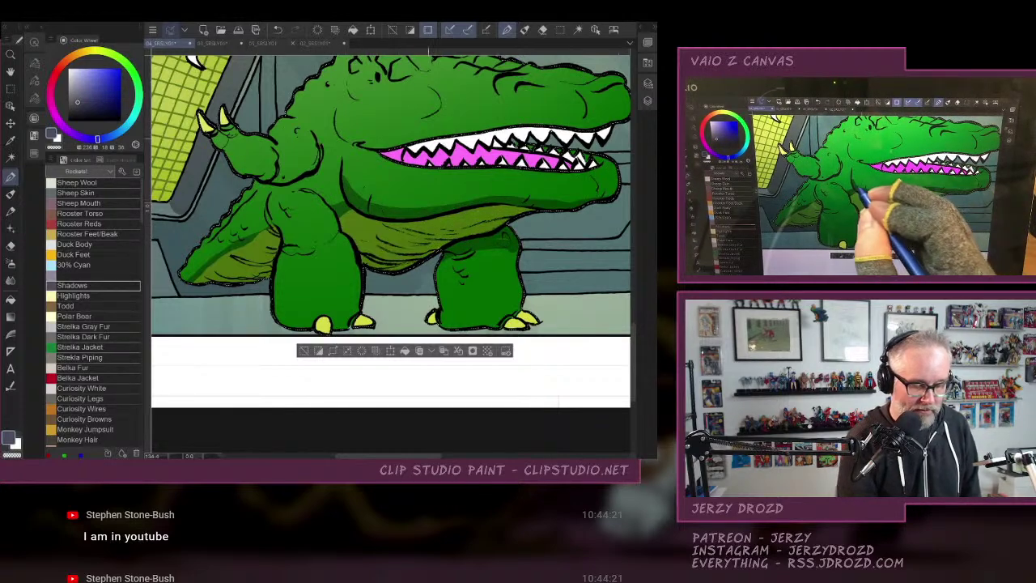
Shade the crocodile's leg beneath its jaw along the top, edges and foot.
{"action": "mouse_move", "coordinate": [458, 254]}
{"action": "left_mouse_down"}
{"action": "mouse_move", "coordinate": [442, 291]}
{"action": "mouse_move", "coordinate": [444, 327]}
{"action": "mouse_move", "coordinate": [429, 323]}
{"action": "left_mouse_up"}
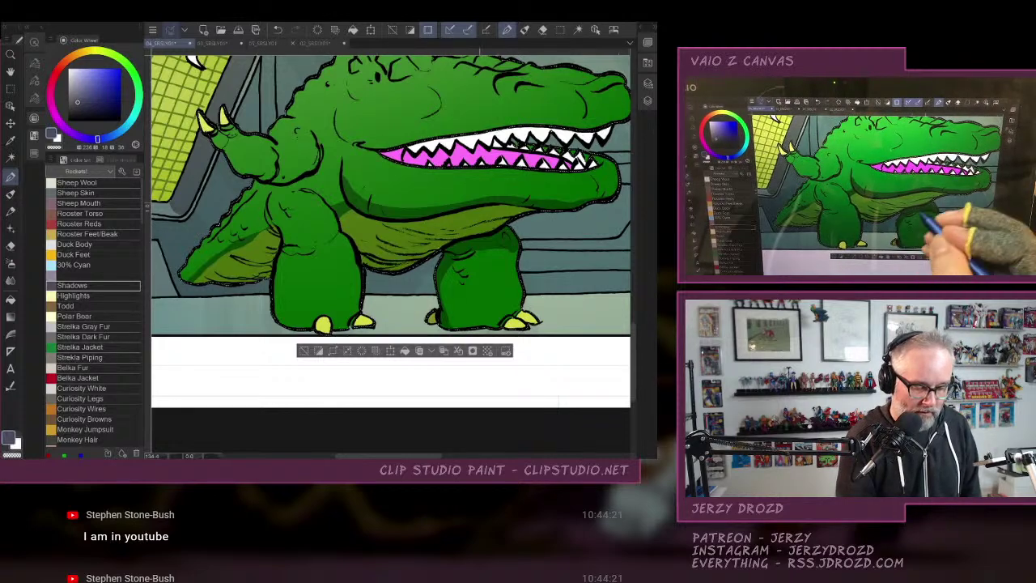
{"action": "mouse_move", "coordinate": [483, 250]}
{"action": "left_mouse_down"}
{"action": "mouse_move", "coordinate": [450, 268]}
{"action": "mouse_move", "coordinate": [445, 323]}
{"action": "mouse_move", "coordinate": [525, 327]}
{"action": "left_mouse_up"}
{"action": "left_click_drag", "start_coordinate": [509, 248], "coordinate": [486, 253]}
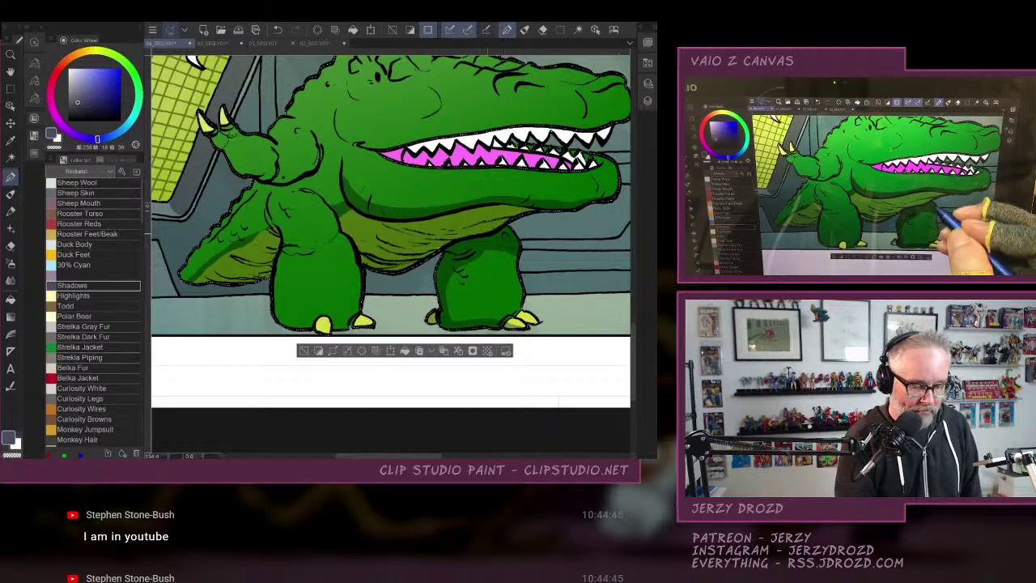
Examine the colouring on two other open comic pages, including the green-skinned villain's panel, and return to the crocodile page.
{"action": "left_click", "coordinate": [264, 43]}
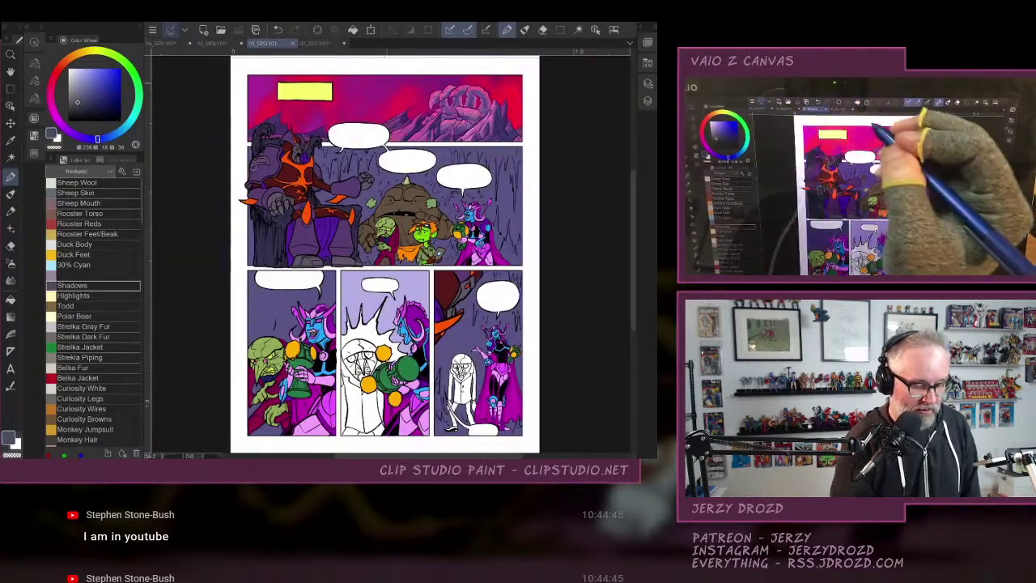
{"action": "left_click_drag", "start_coordinate": [389, 275], "coordinate": [498, 186]}
{"action": "key", "text": "ctrl+alt+0"}
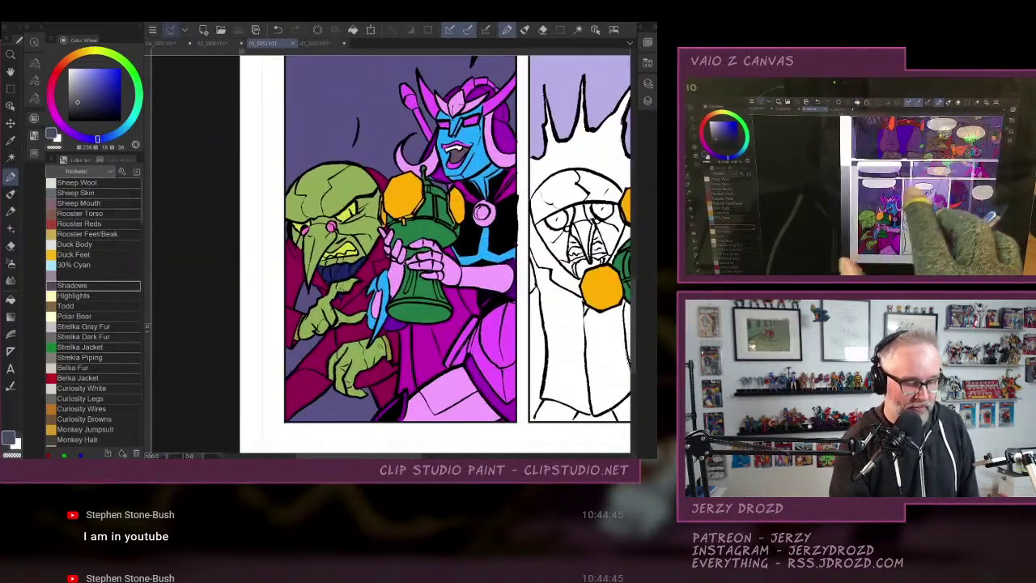
{"action": "mouse_move", "coordinate": [470, 309]}
{"action": "left_mouse_down"}
{"action": "mouse_move", "coordinate": [416, 305]}
{"action": "mouse_move", "coordinate": [483, 302]}
{"action": "left_mouse_up"}
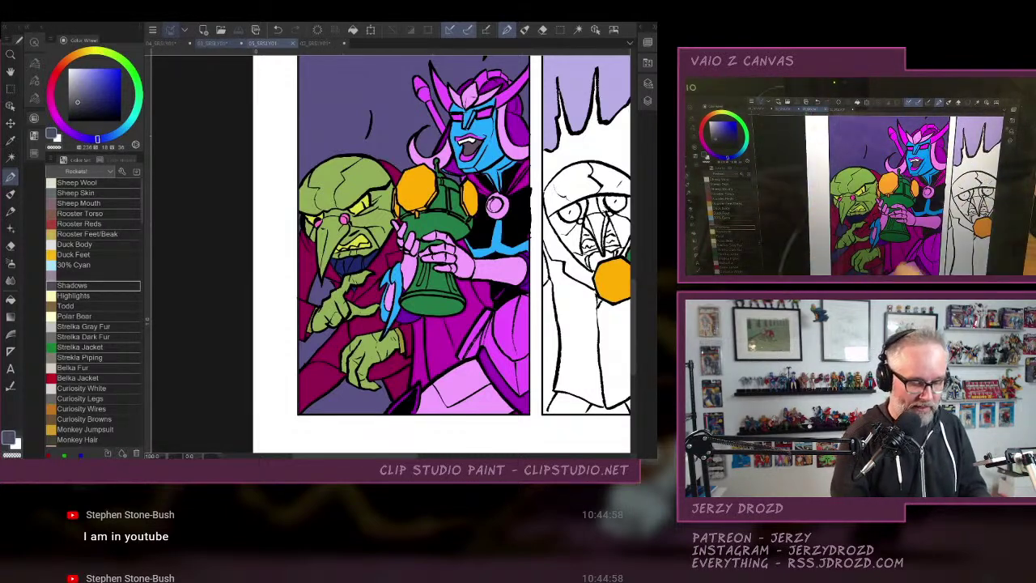
{"action": "left_click", "coordinate": [215, 42]}
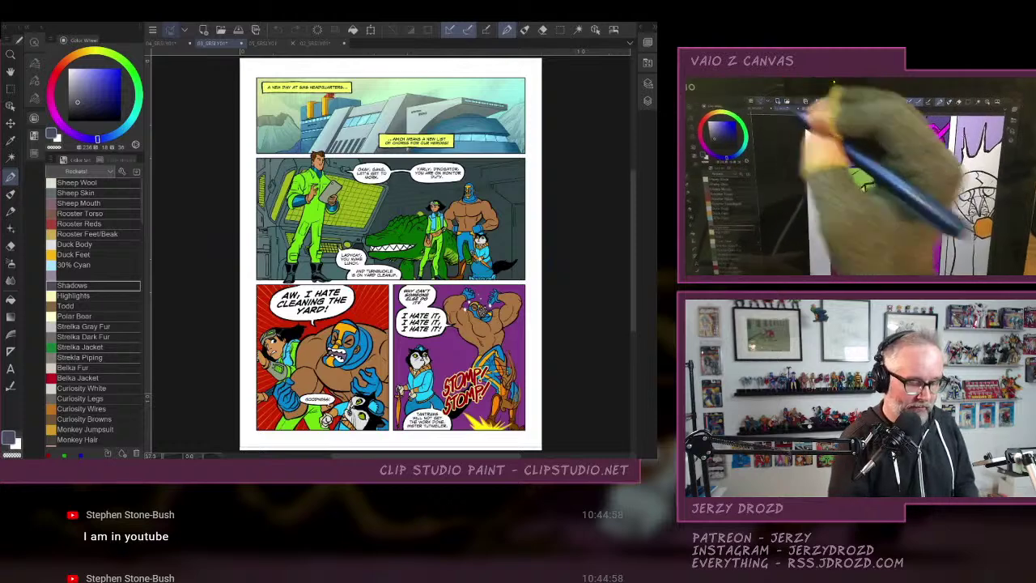
{"action": "left_click", "coordinate": [163, 43]}
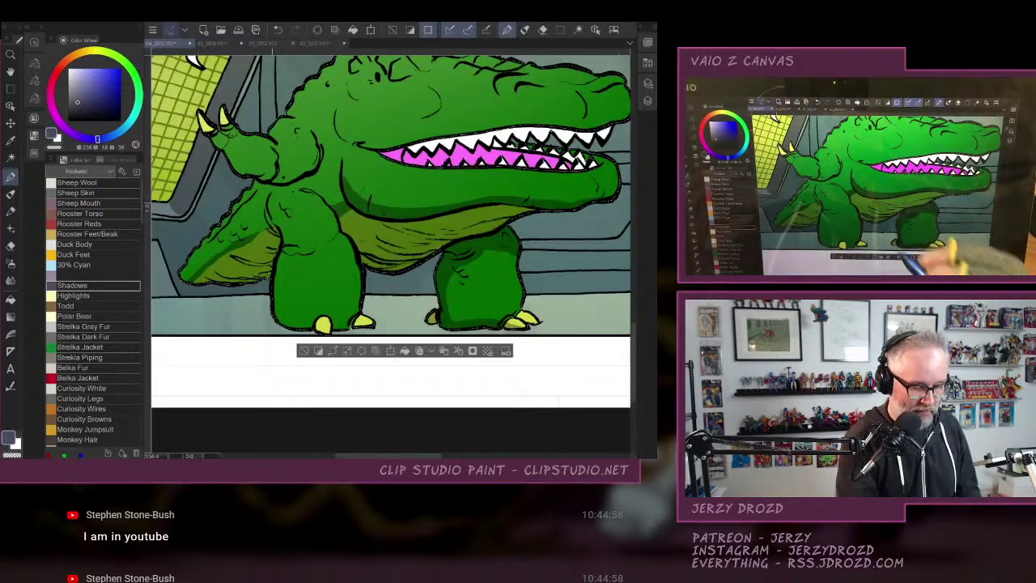
Shade the crocodile's leg beside the tail along its edges and skin fold, and darken where the tail meets the body.
{"action": "mouse_move", "coordinate": [272, 203]}
{"action": "left_mouse_down"}
{"action": "mouse_move", "coordinate": [283, 317]}
{"action": "mouse_move", "coordinate": [366, 323]}
{"action": "left_mouse_up"}
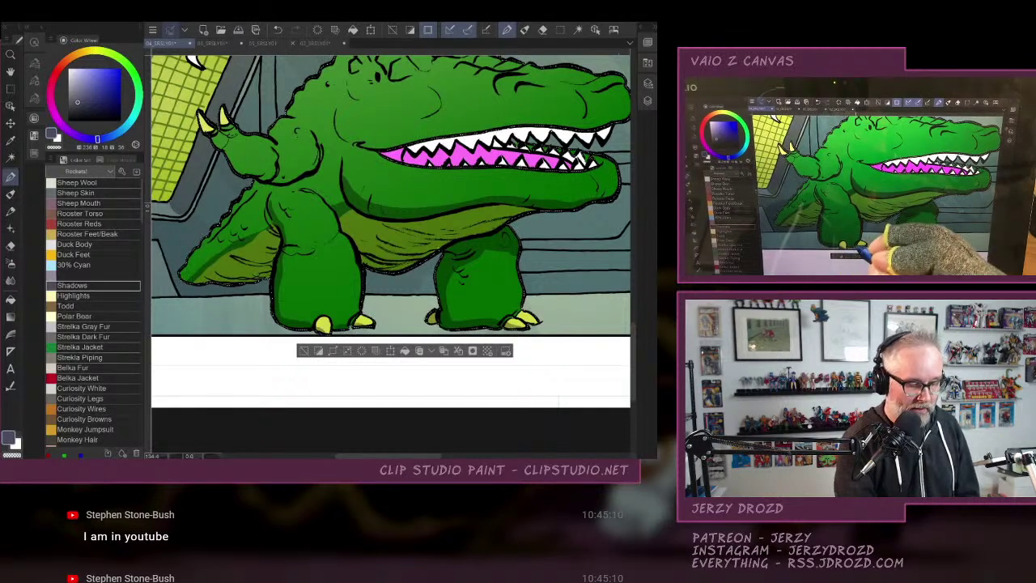
{"action": "left_click_drag", "start_coordinate": [285, 248], "coordinate": [296, 256]}
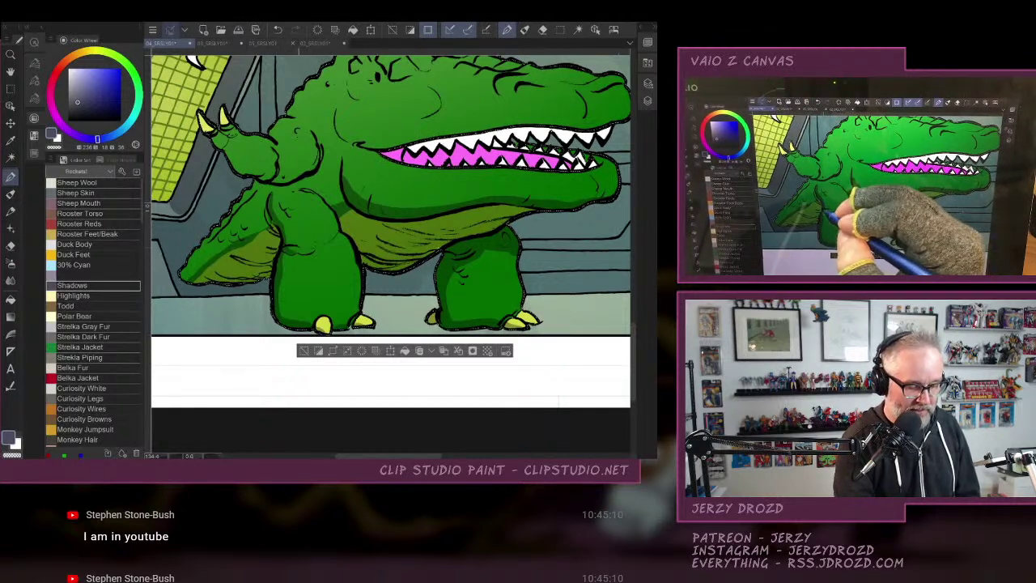
{"action": "left_click_drag", "start_coordinate": [261, 210], "coordinate": [264, 225]}
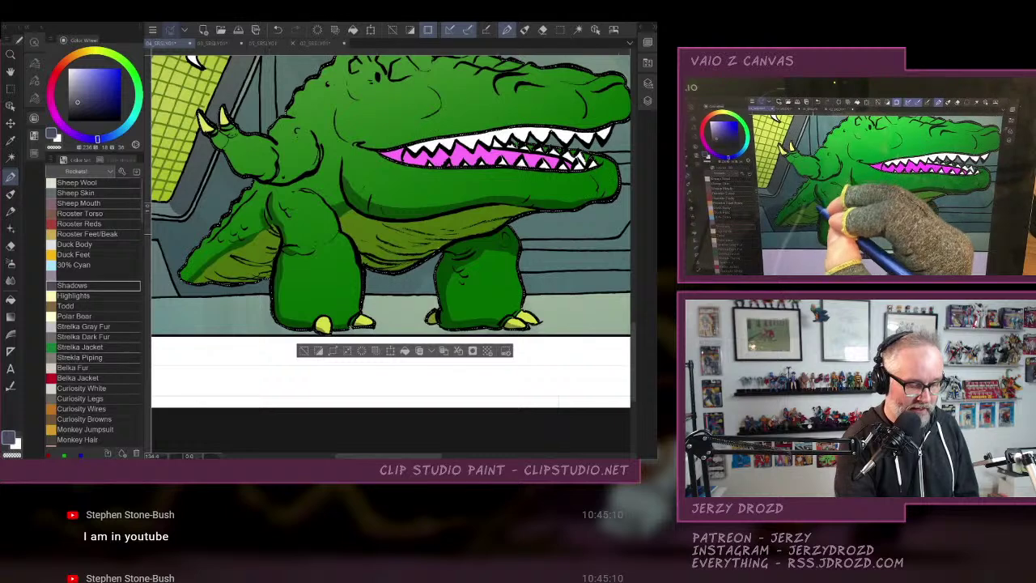
Paint shadows along the underside of the crocodile's raised arm, below its claws and at the shoulder.
{"action": "mouse_move", "coordinate": [225, 152]}
{"action": "left_mouse_down"}
{"action": "mouse_move", "coordinate": [270, 178]}
{"action": "mouse_move", "coordinate": [316, 167]}
{"action": "mouse_move", "coordinate": [300, 182]}
{"action": "left_mouse_up"}
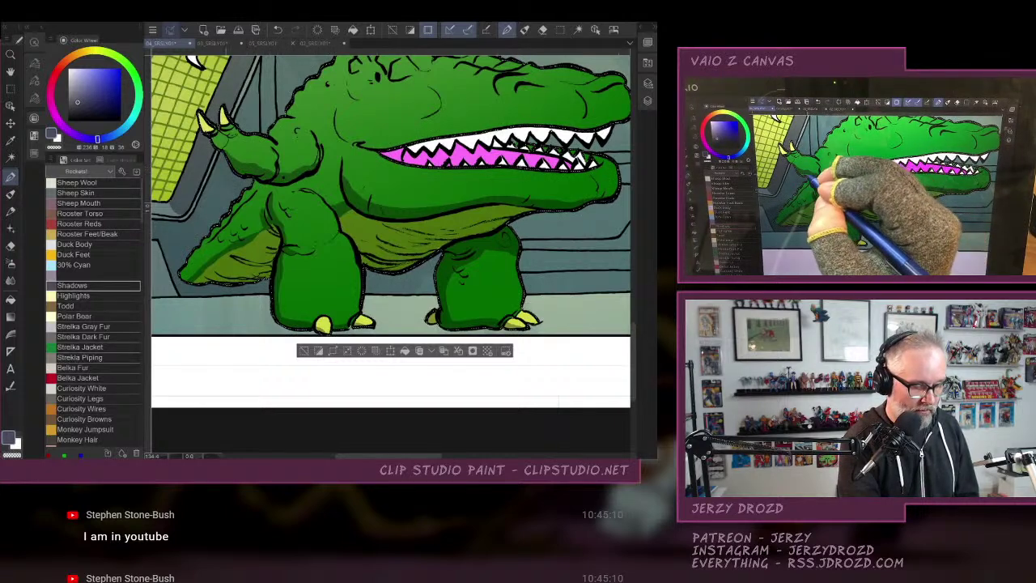
{"action": "mouse_move", "coordinate": [214, 140]}
{"action": "left_mouse_down"}
{"action": "mouse_move", "coordinate": [226, 150]}
{"action": "mouse_move", "coordinate": [230, 140]}
{"action": "left_mouse_up"}
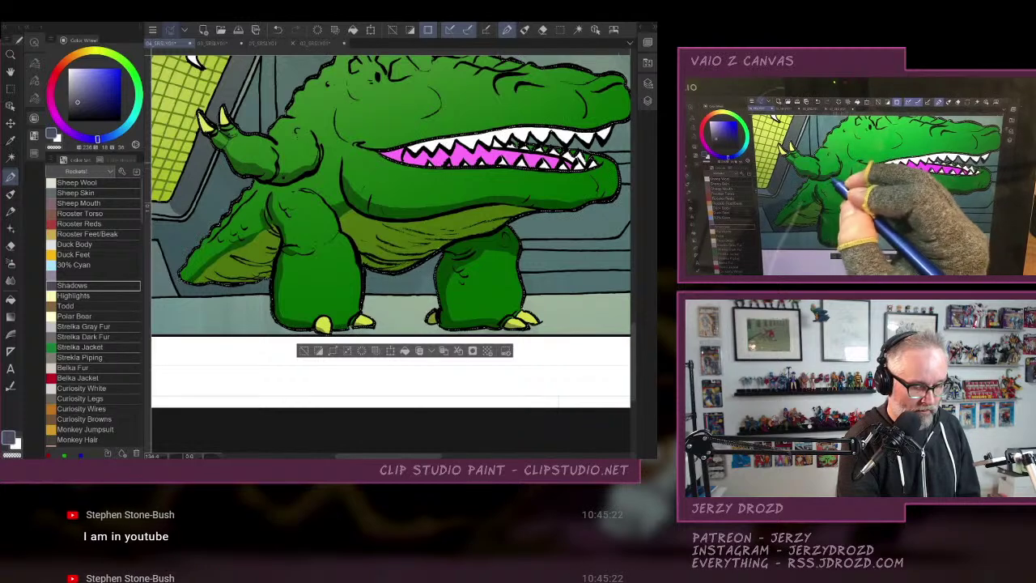
{"action": "left_click_drag", "start_coordinate": [319, 168], "coordinate": [323, 146]}
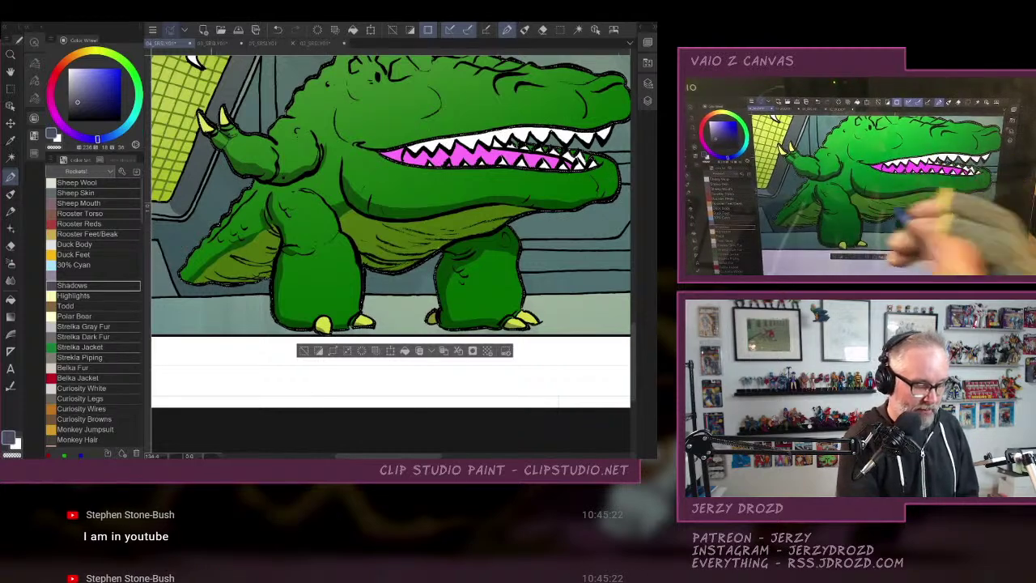
Paint shadows along the crocodile's tail, from where it meets the body down to the tip.
{"action": "left_click_drag", "start_coordinate": [209, 241], "coordinate": [235, 211]}
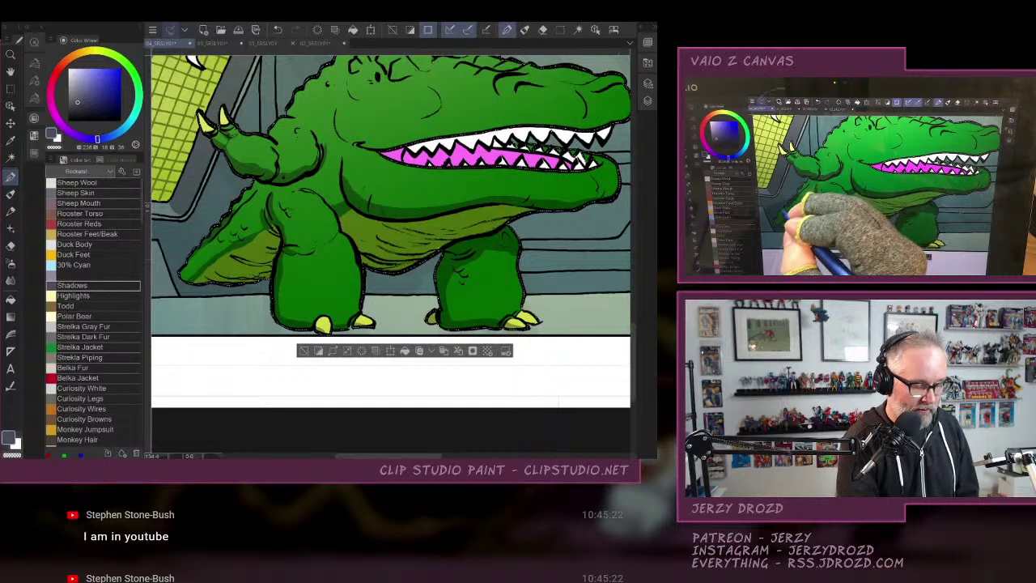
{"action": "left_click_drag", "start_coordinate": [235, 208], "coordinate": [259, 185]}
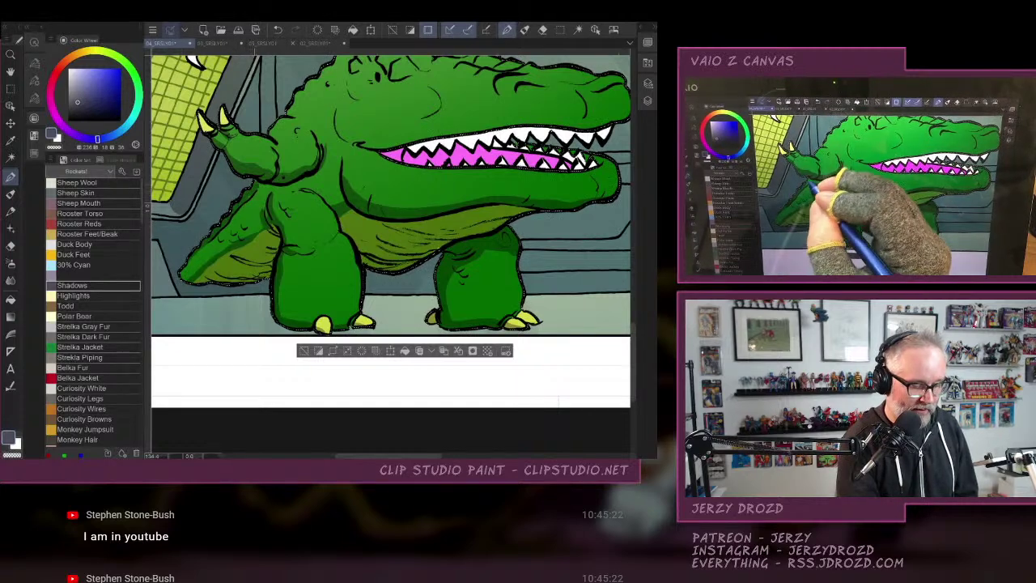
{"action": "left_click_drag", "start_coordinate": [188, 275], "coordinate": [217, 252]}
{"action": "left_click_drag", "start_coordinate": [207, 257], "coordinate": [227, 246]}
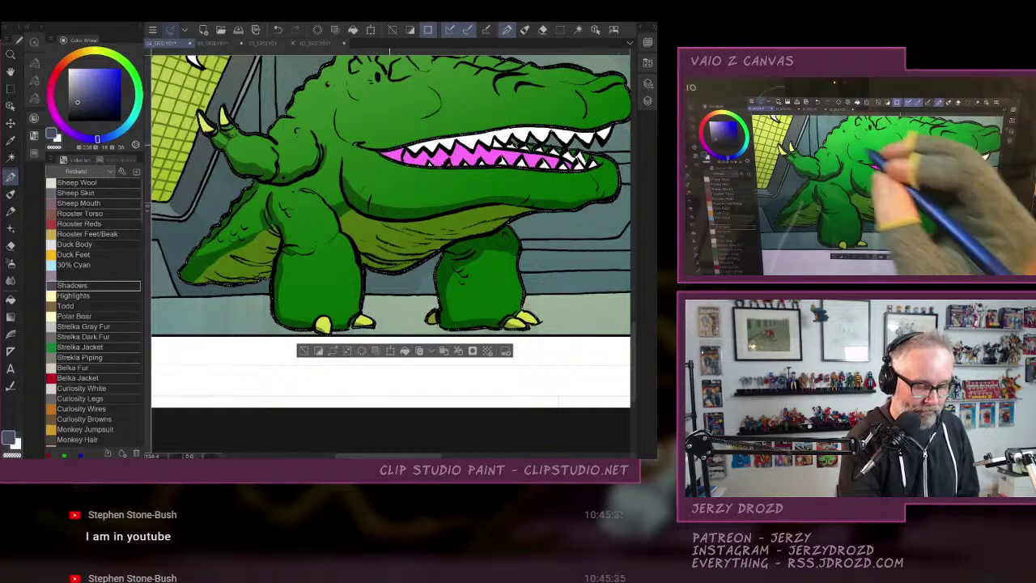
Shade the crocodile's upper jaw along the lip above the teeth, around the nostril and at the snout's tip.
{"action": "left_click_drag", "start_coordinate": [359, 149], "coordinate": [508, 123]}
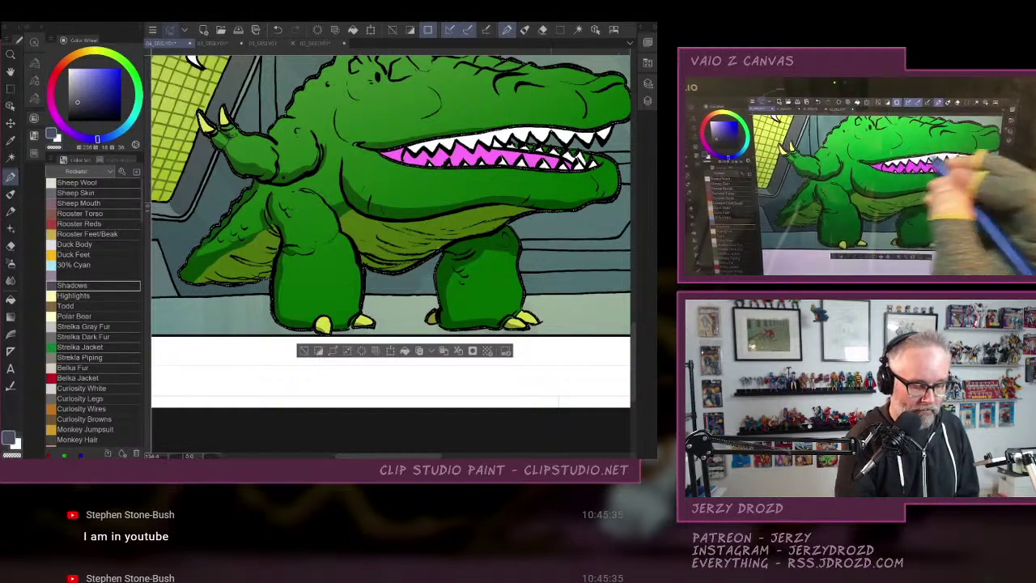
{"action": "mouse_move", "coordinate": [518, 194]}
{"action": "left_mouse_down"}
{"action": "mouse_move", "coordinate": [451, 184]}
{"action": "mouse_move", "coordinate": [453, 244]}
{"action": "mouse_move", "coordinate": [469, 263]}
{"action": "mouse_move", "coordinate": [522, 207]}
{"action": "left_mouse_up"}
{"action": "left_click_drag", "start_coordinate": [426, 166], "coordinate": [395, 181]}
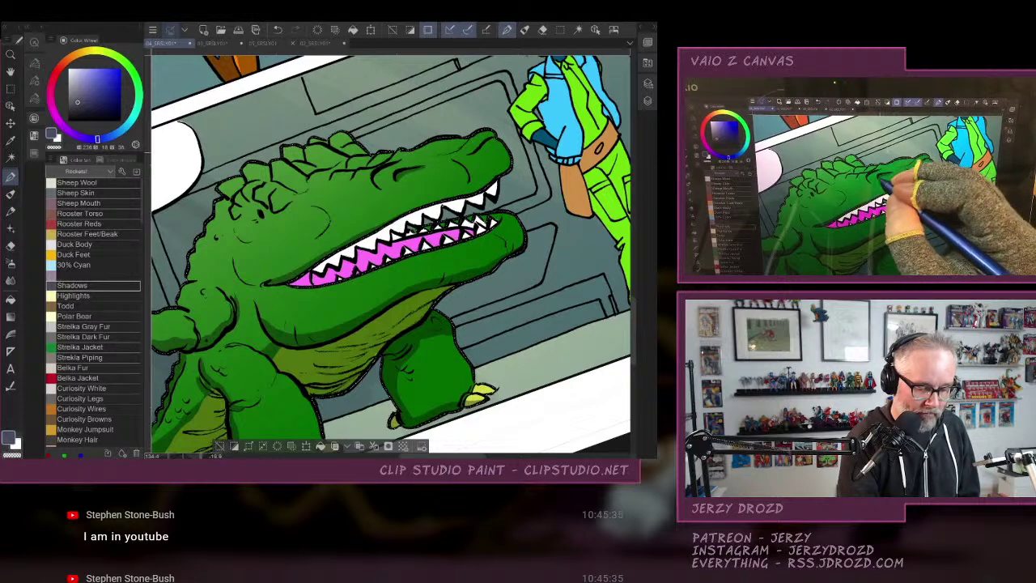
{"action": "mouse_move", "coordinate": [495, 135]}
{"action": "left_mouse_down"}
{"action": "mouse_move", "coordinate": [477, 152]}
{"action": "mouse_move", "coordinate": [491, 181]}
{"action": "left_mouse_up"}
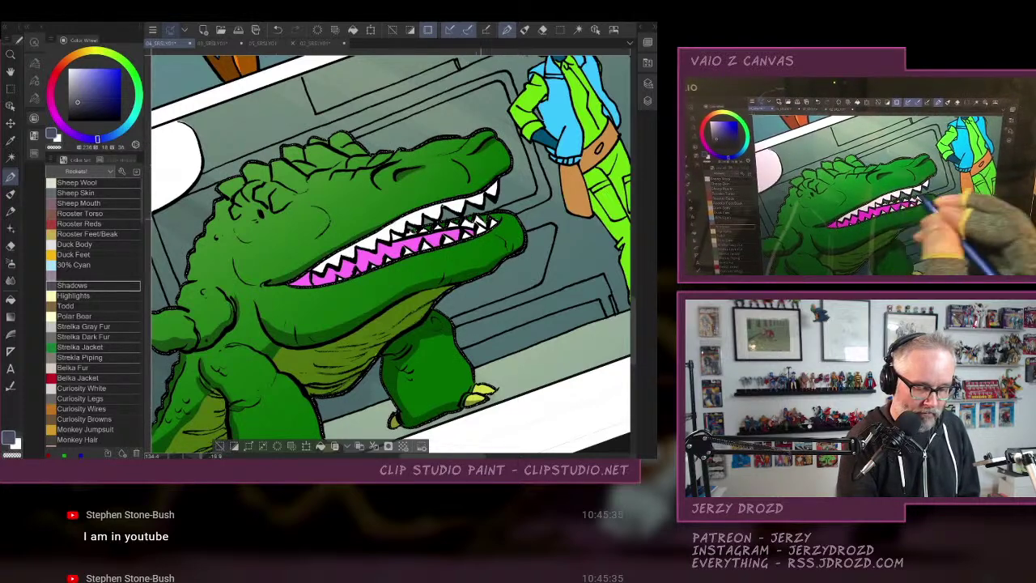
{"action": "left_click_drag", "start_coordinate": [439, 201], "coordinate": [382, 221]}
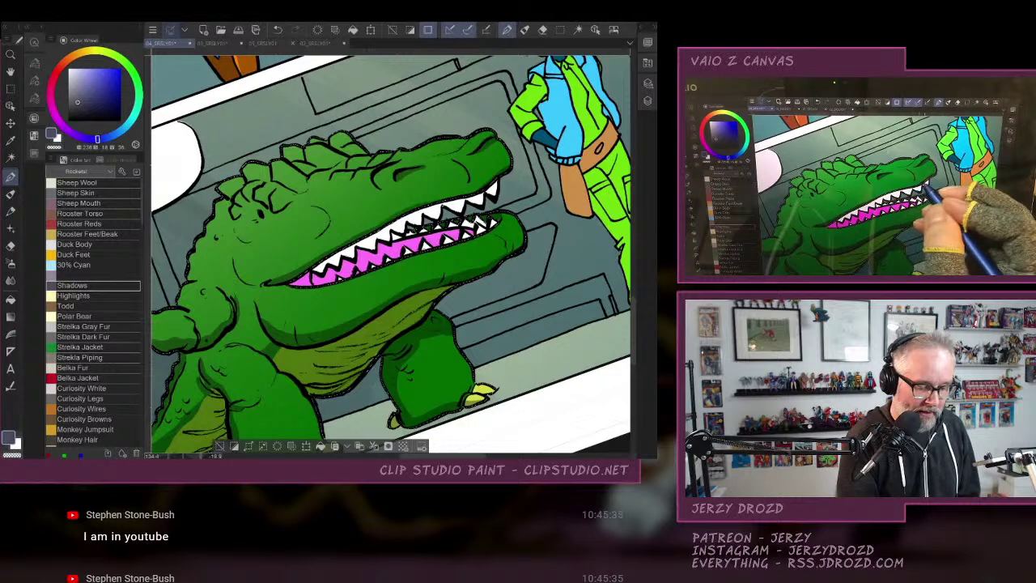
Paint shadows on the crocodile's brow and the skin folds around its eye.
{"action": "mouse_move", "coordinate": [297, 197]}
{"action": "left_mouse_down"}
{"action": "mouse_move", "coordinate": [275, 211]}
{"action": "mouse_move", "coordinate": [252, 204]}
{"action": "mouse_move", "coordinate": [240, 216]}
{"action": "mouse_move", "coordinate": [248, 213]}
{"action": "left_mouse_up"}
{"action": "left_click", "coordinate": [278, 30]}
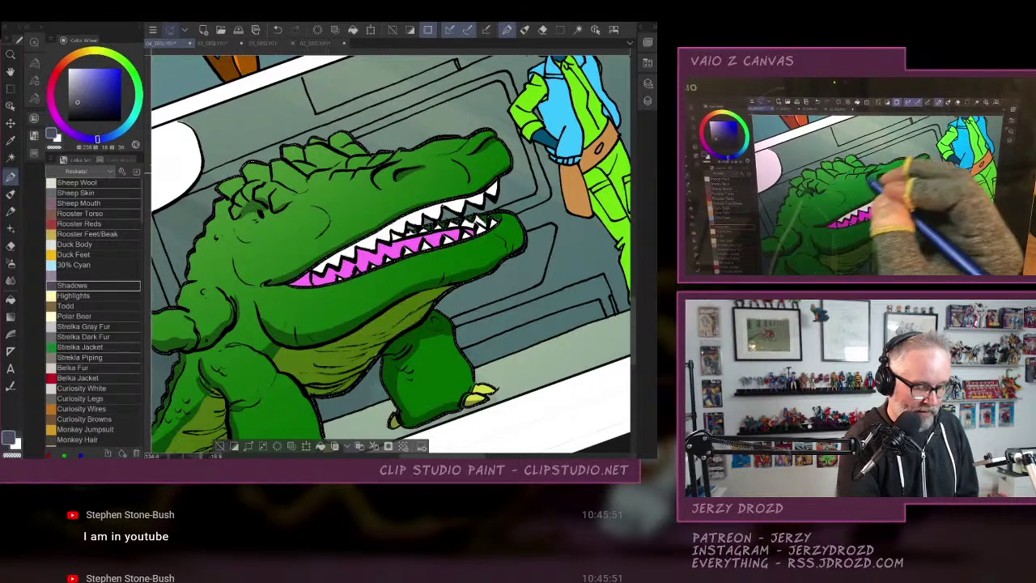
{"action": "left_click_drag", "start_coordinate": [292, 180], "coordinate": [275, 189]}
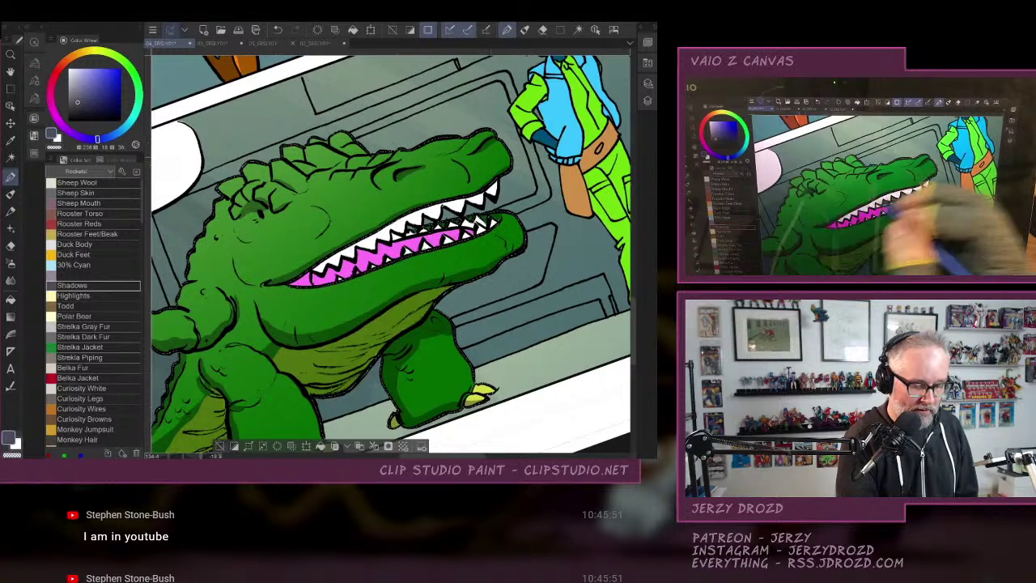
Clear the body selection and select the pink interior of the crocodile's mouth for a gradient in the Shadows colour.
{"action": "key", "text": "ctrl+d"}
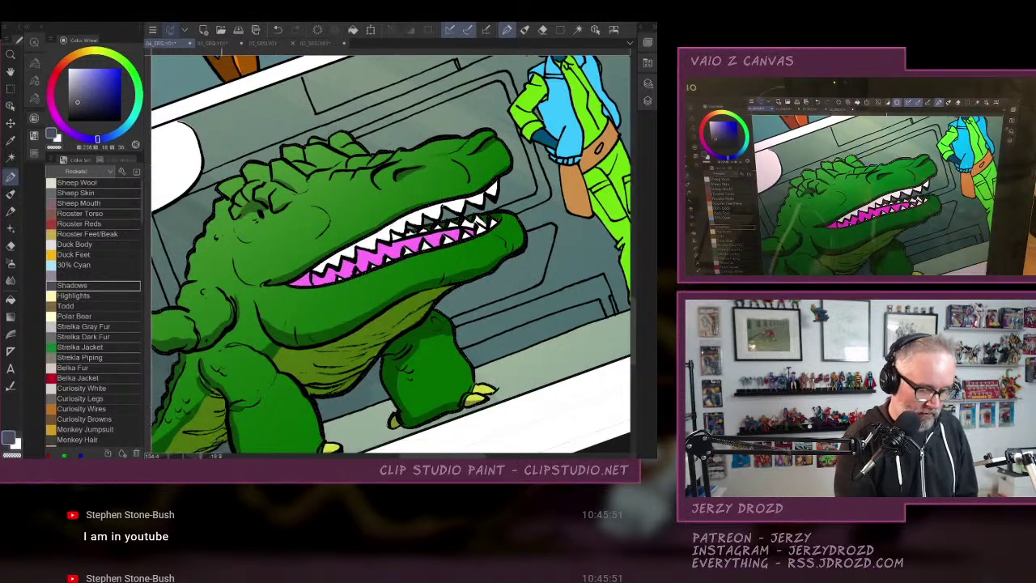
{"action": "left_click", "coordinate": [12, 158]}
{"action": "left_click", "coordinate": [356, 261]}
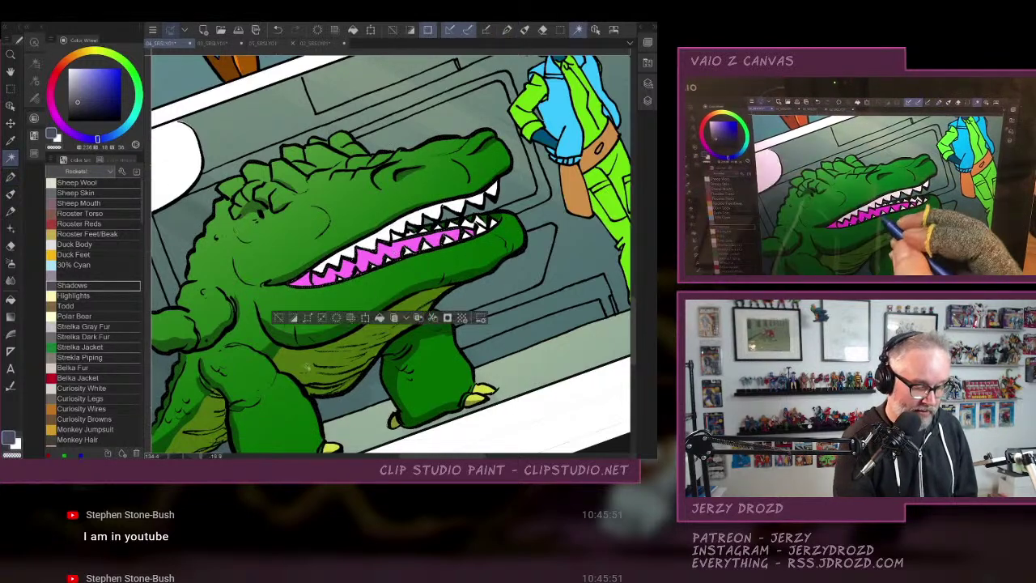
{"action": "left_click", "coordinate": [11, 317]}
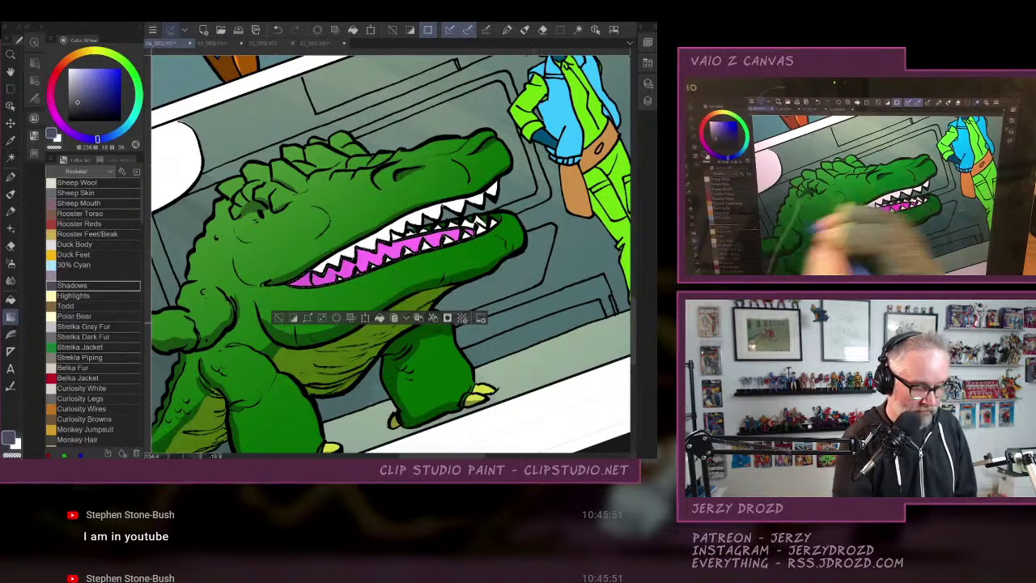
Clear the crocodile selection and Auto select the woman's colour areas, including her clothing, boots and hair, in the last panel.
{"action": "key", "text": "ctrl+d"}
{"action": "left_click_drag", "start_coordinate": [458, 283], "coordinate": [367, 321]}
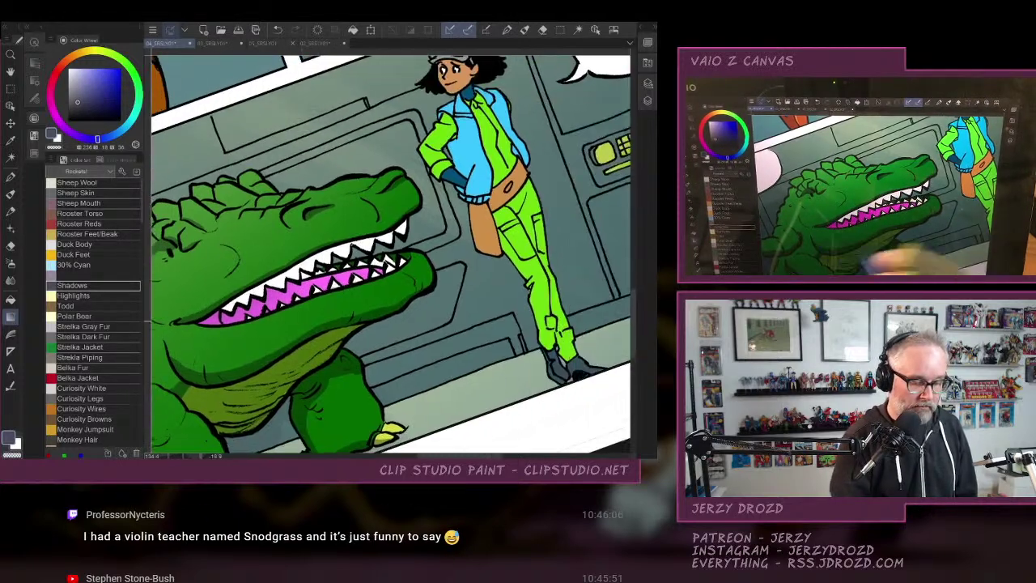
{"action": "left_click_drag", "start_coordinate": [391, 255], "coordinate": [417, 215]}
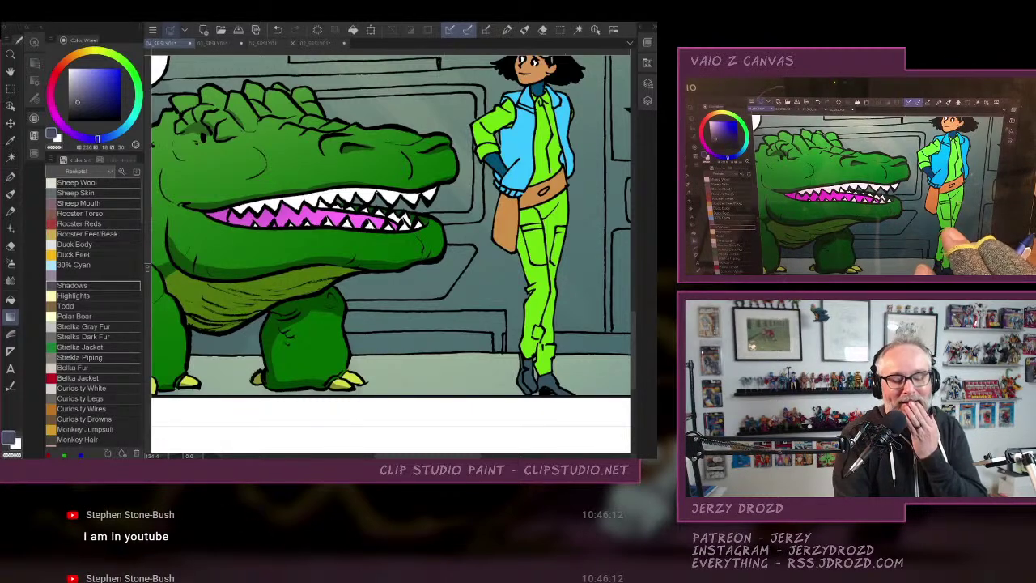
{"action": "left_click_drag", "start_coordinate": [526, 300], "coordinate": [430, 346]}
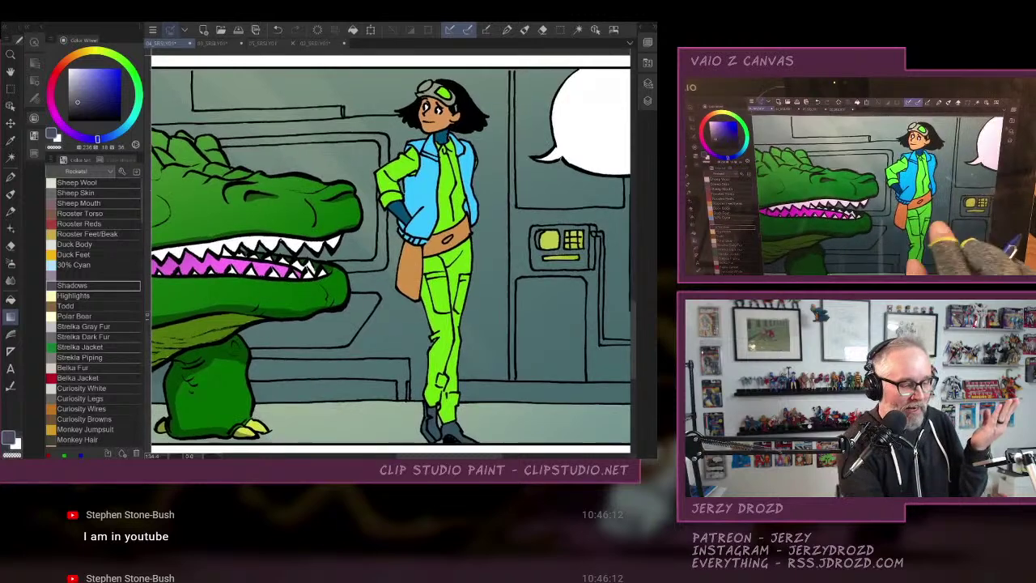
{"action": "left_click", "coordinate": [11, 157]}
{"action": "left_click", "coordinate": [425, 194]}
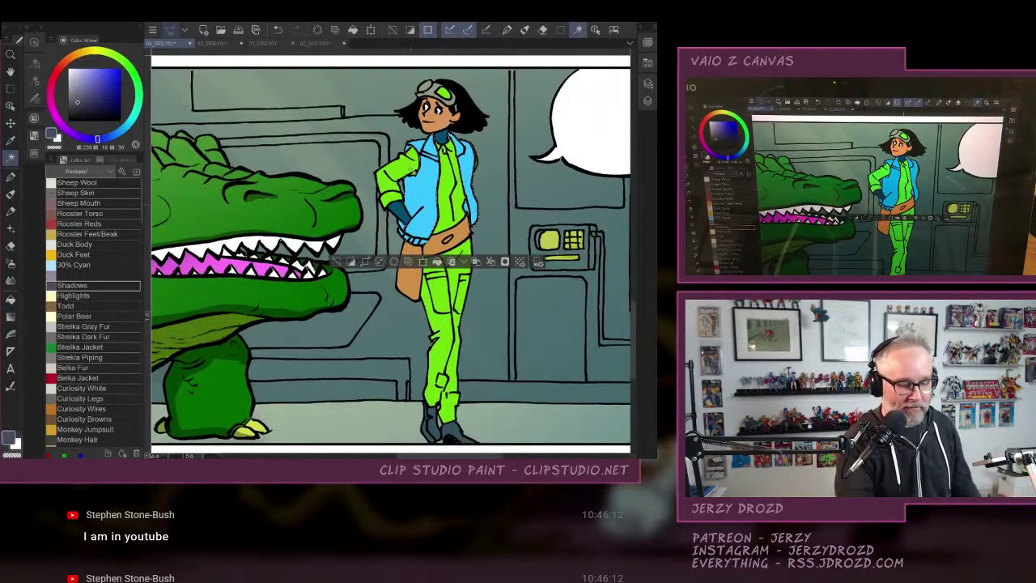
{"action": "left_click", "coordinate": [410, 217]}
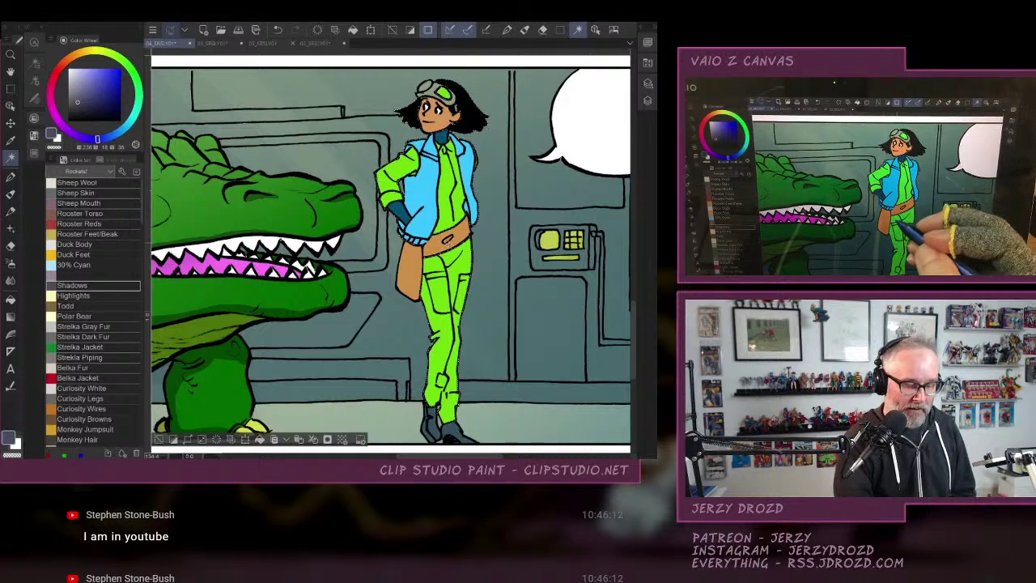
{"action": "left_click", "coordinate": [435, 420]}
{"action": "left_click", "coordinate": [454, 418]}
{"action": "left_click", "coordinate": [458, 111]}
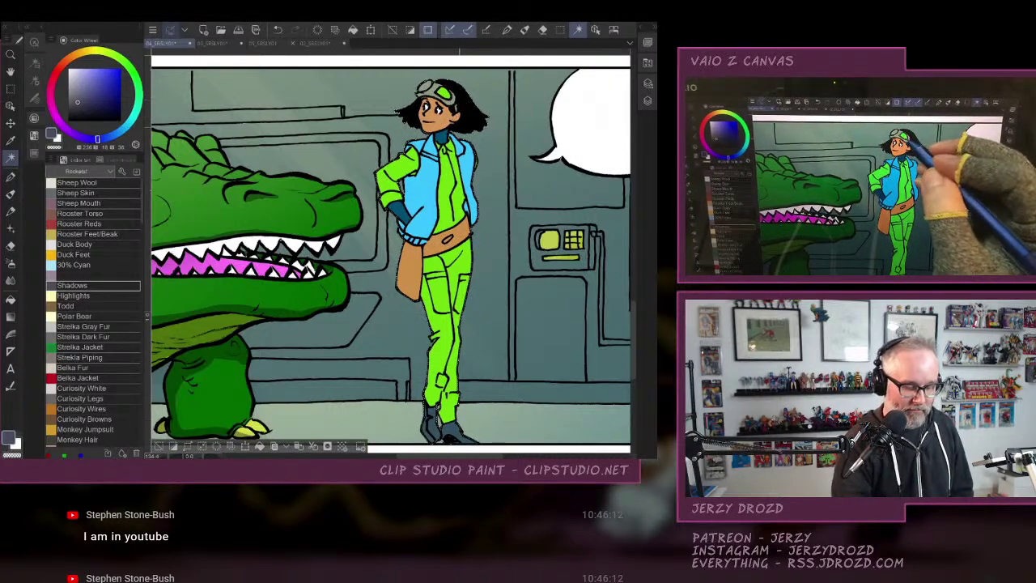
Apply a gradient in the Highlights colour across the selected woman on the 50% Lighten Highlights layer.
{"action": "scroll", "coordinate": [388, 256], "scroll_direction": "down", "scroll_amount": 3}
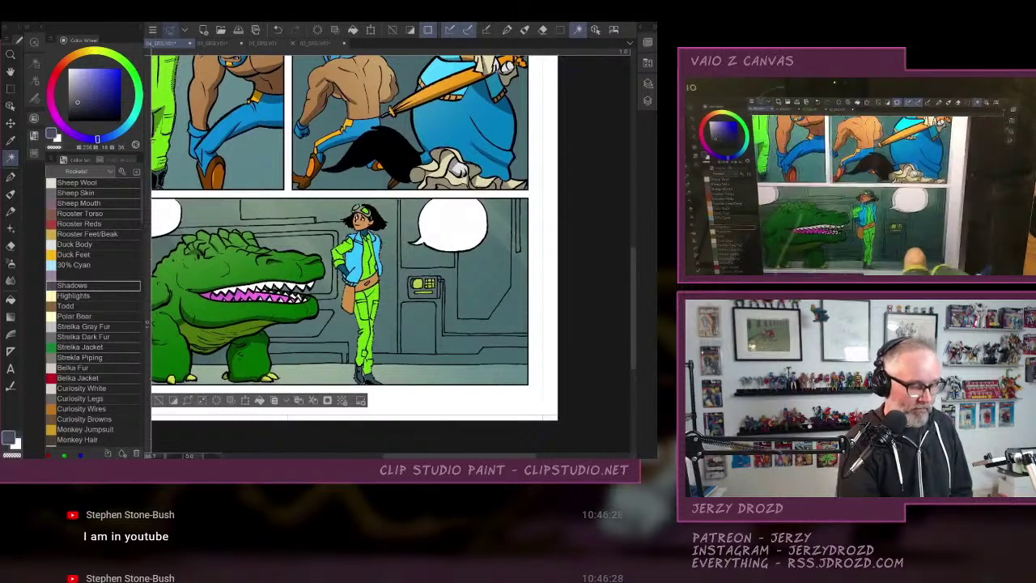
{"action": "left_click", "coordinate": [11, 317]}
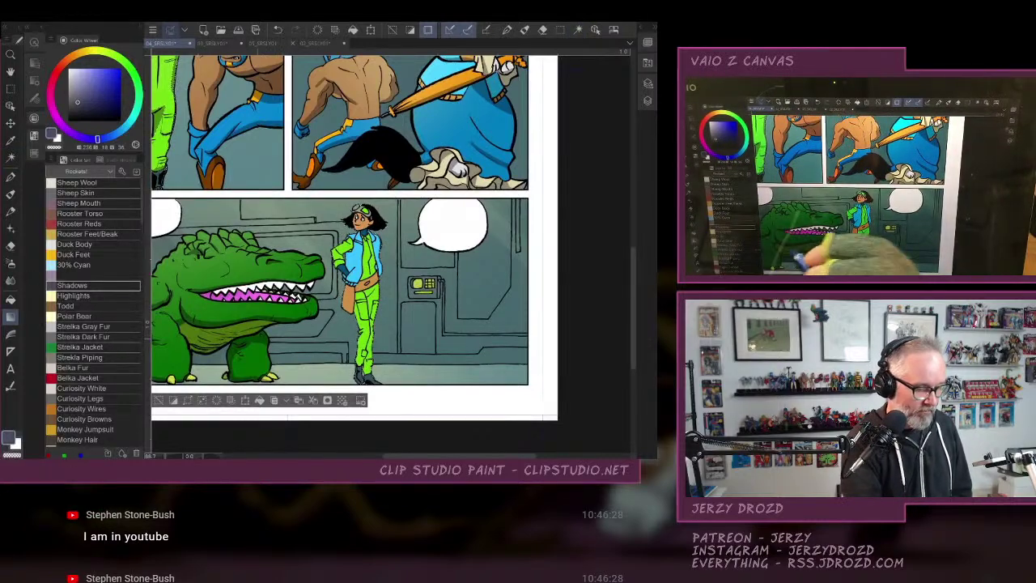
{"action": "left_click", "coordinate": [79, 296]}
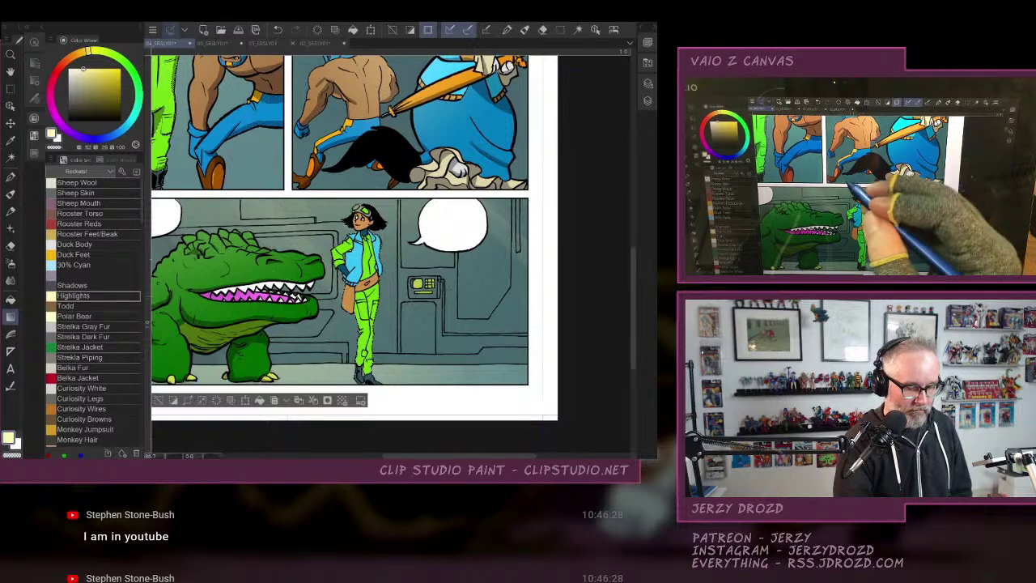
{"action": "left_click", "coordinate": [642, 27]}
{"action": "left_click", "coordinate": [574, 295]}
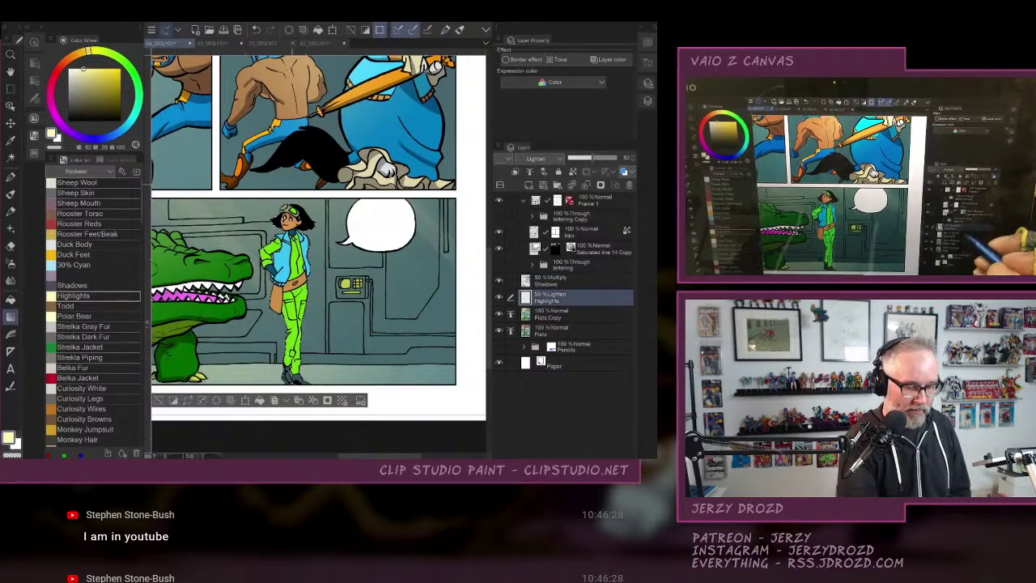
{"action": "left_click_drag", "start_coordinate": [297, 162], "coordinate": [407, 213]}
{"action": "left_click_drag", "start_coordinate": [407, 294], "coordinate": [435, 281]}
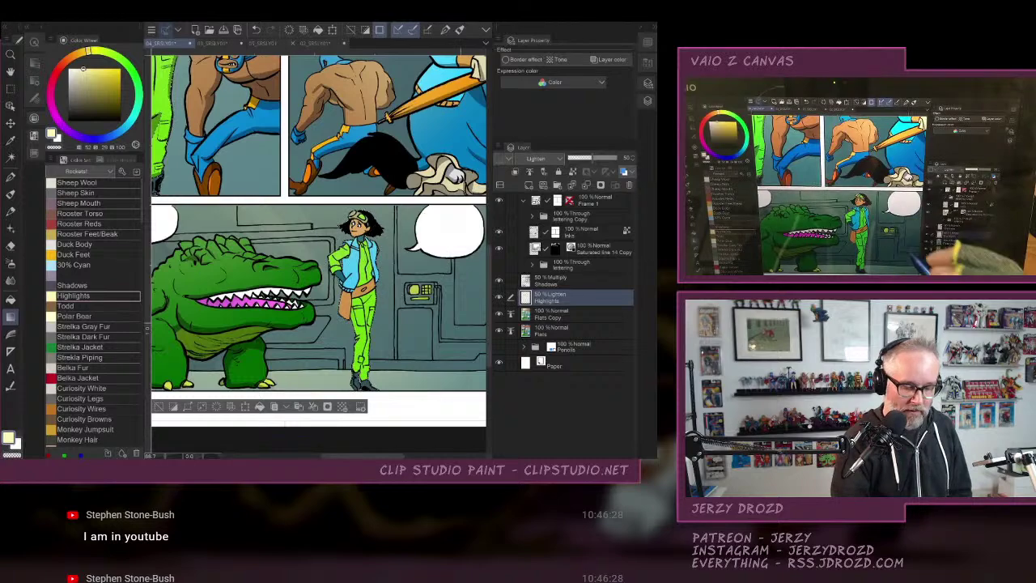
{"action": "key", "text": "F7"}
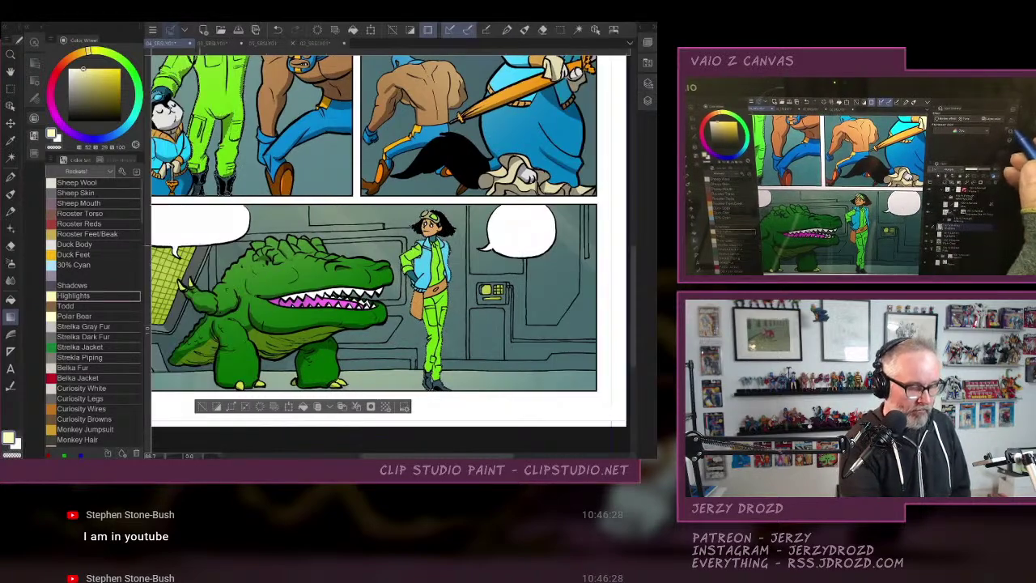
Paint shadows under the woman's hair and chin, along her face and neck, using the Pen and the Shadows colour.
{"action": "left_click", "coordinate": [72, 285]}
{"action": "left_click", "coordinate": [10, 176]}
{"action": "scroll", "coordinate": [463, 319], "scroll_direction": "up", "scroll_amount": 3}
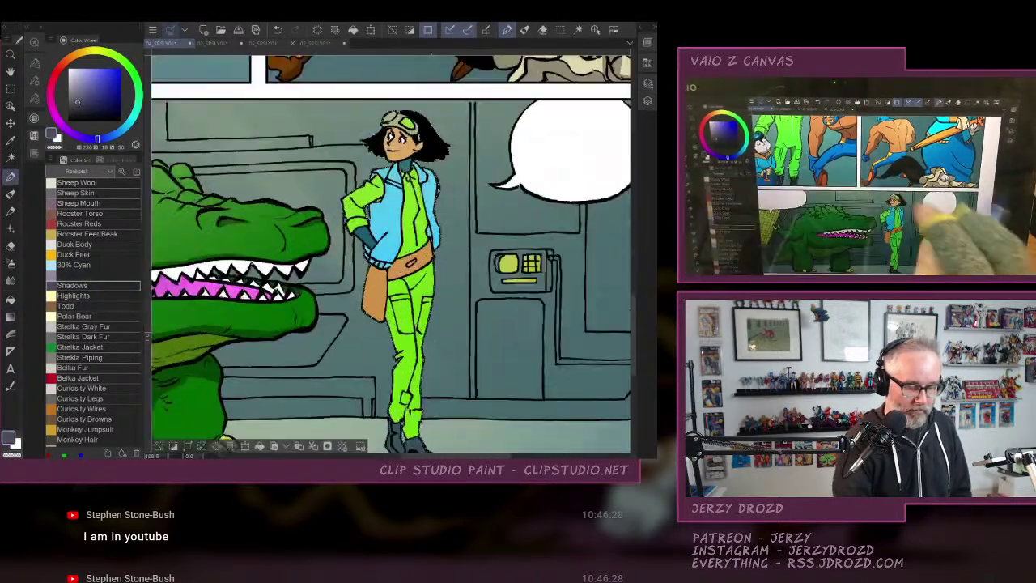
{"action": "scroll", "coordinate": [391, 253], "scroll_direction": "up", "scroll_amount": 1}
{"action": "left_click_drag", "start_coordinate": [409, 207], "coordinate": [403, 228]}
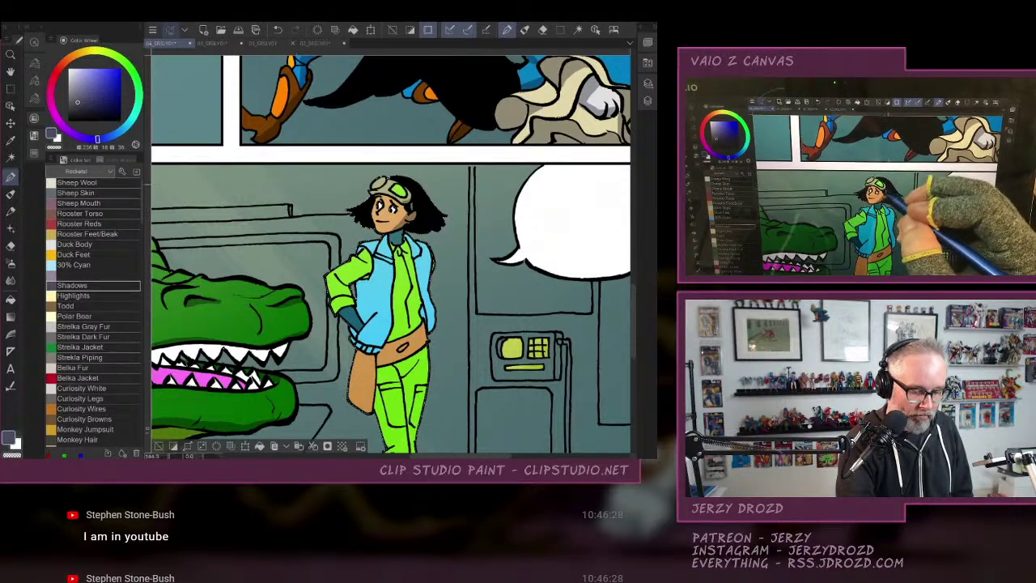
{"action": "left_click_drag", "start_coordinate": [402, 231], "coordinate": [390, 241]}
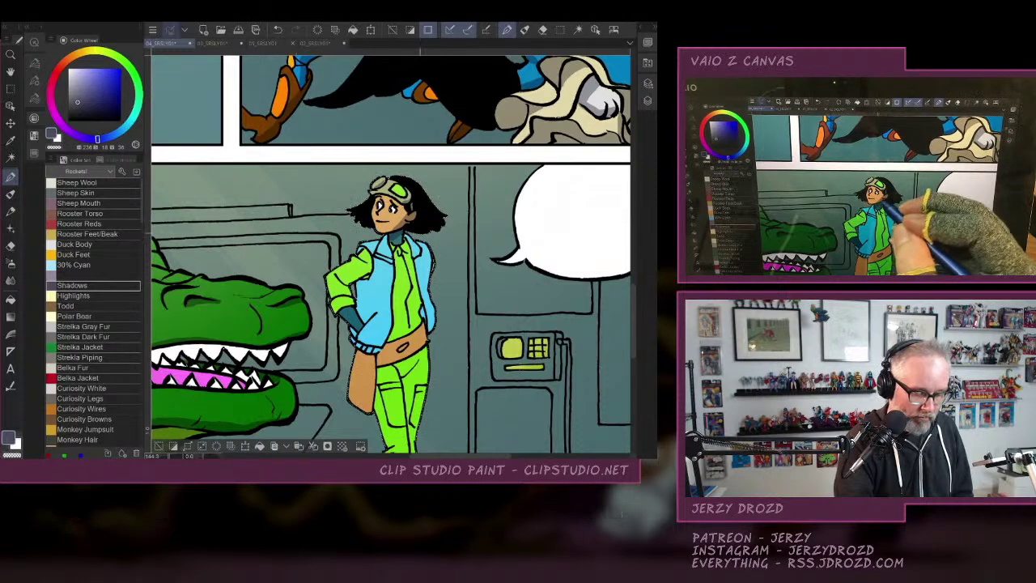
Paint shadows on the woman's jacket hem, bent sleeve and cuff, undoing and redrawing the stroke beside the sleeve.
{"action": "left_click_drag", "start_coordinate": [352, 339], "coordinate": [378, 345]}
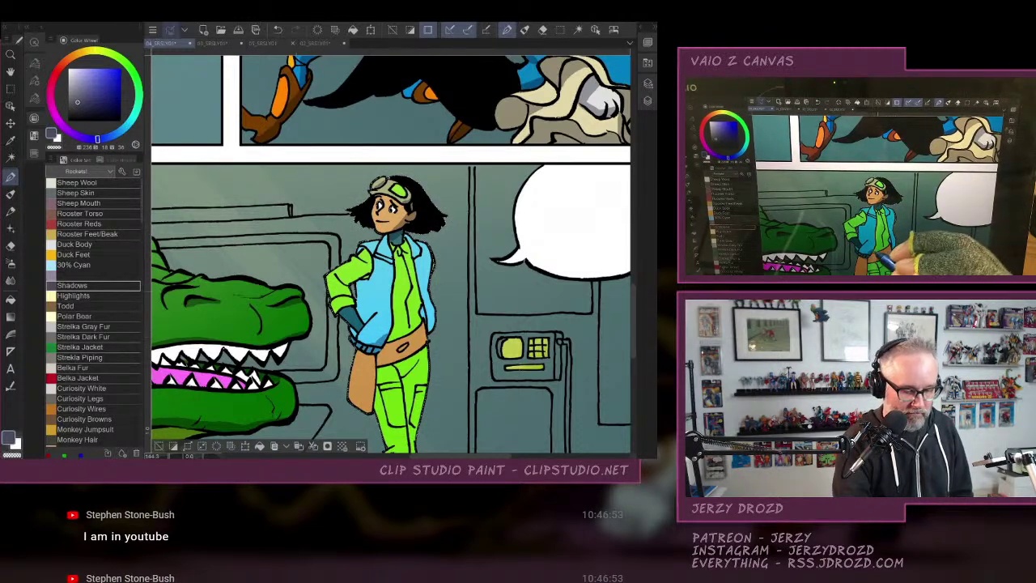
{"action": "mouse_move", "coordinate": [369, 280]}
{"action": "left_mouse_down"}
{"action": "mouse_move", "coordinate": [356, 296]}
{"action": "mouse_move", "coordinate": [371, 270]}
{"action": "left_mouse_up"}
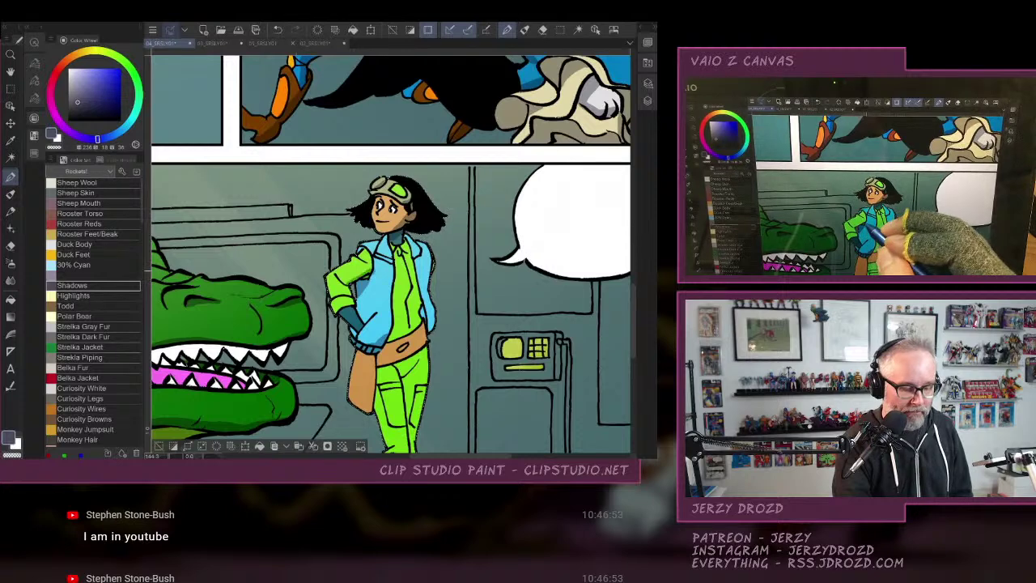
{"action": "left_click", "coordinate": [278, 30]}
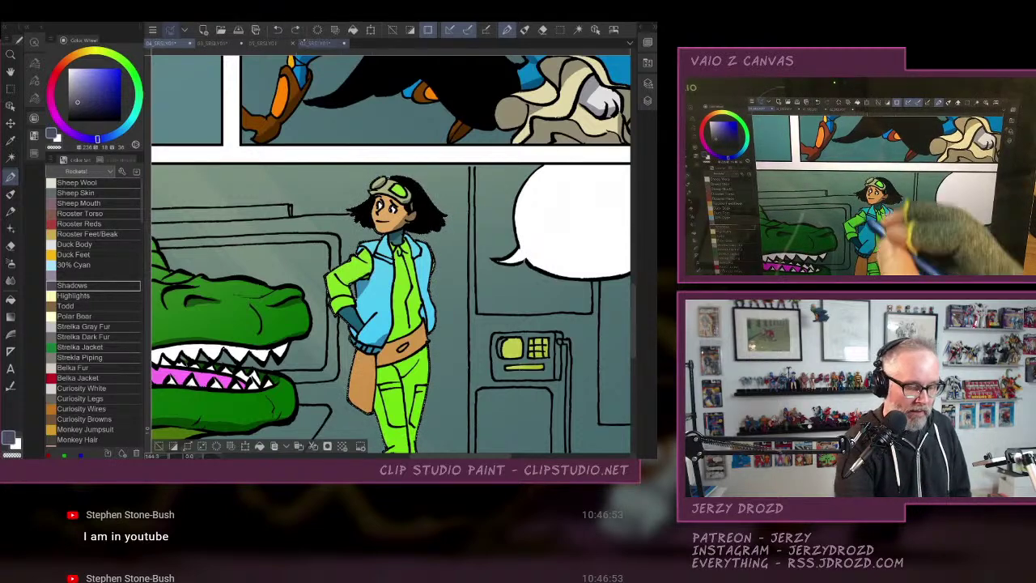
{"action": "left_click_drag", "start_coordinate": [350, 282], "coordinate": [374, 268]}
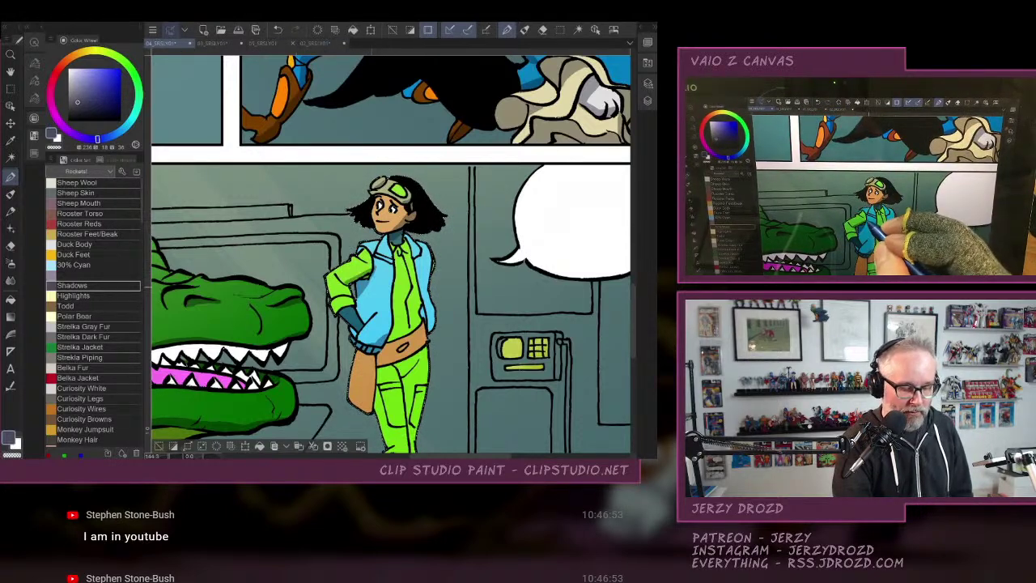
{"action": "left_click_drag", "start_coordinate": [337, 302], "coordinate": [331, 314]}
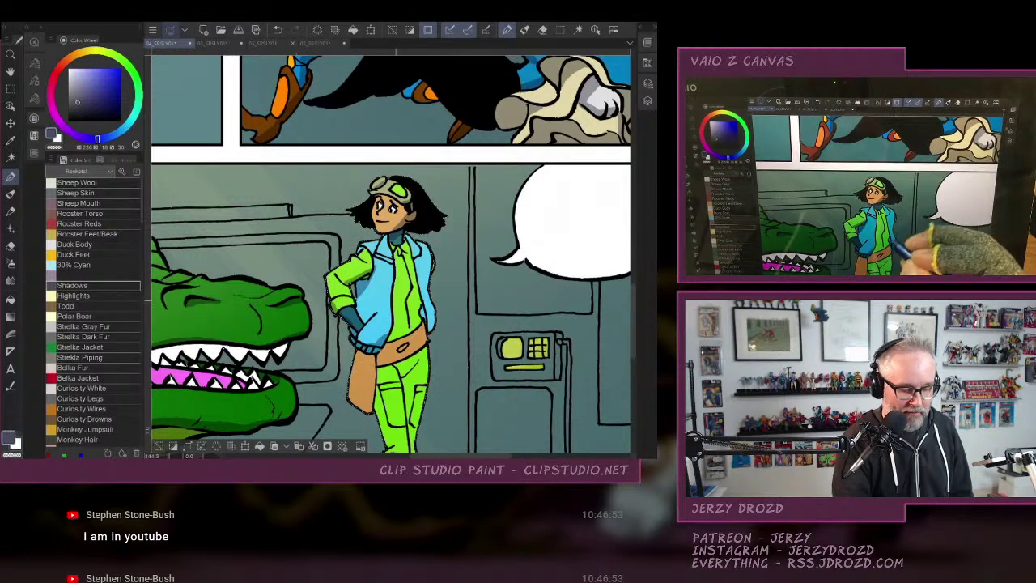
Paint shadows on the lower part of the woman's green shirt, her brown hip pouch and her collar.
{"action": "mouse_move", "coordinate": [396, 300]}
{"action": "left_mouse_down"}
{"action": "mouse_move", "coordinate": [418, 298]}
{"action": "mouse_move", "coordinate": [397, 311]}
{"action": "left_mouse_up"}
{"action": "left_click", "coordinate": [10, 245]}
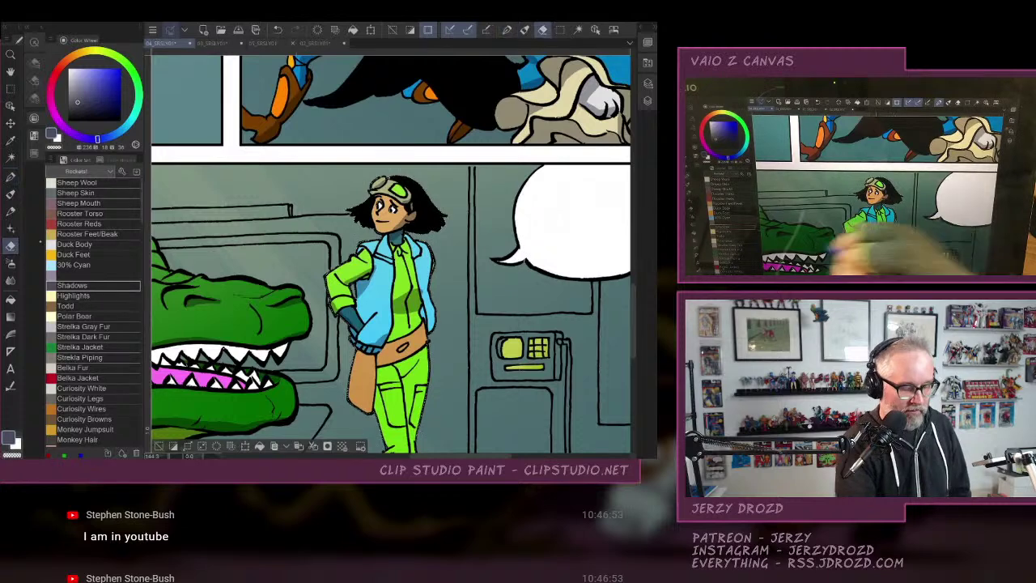
{"action": "key", "text": "p"}
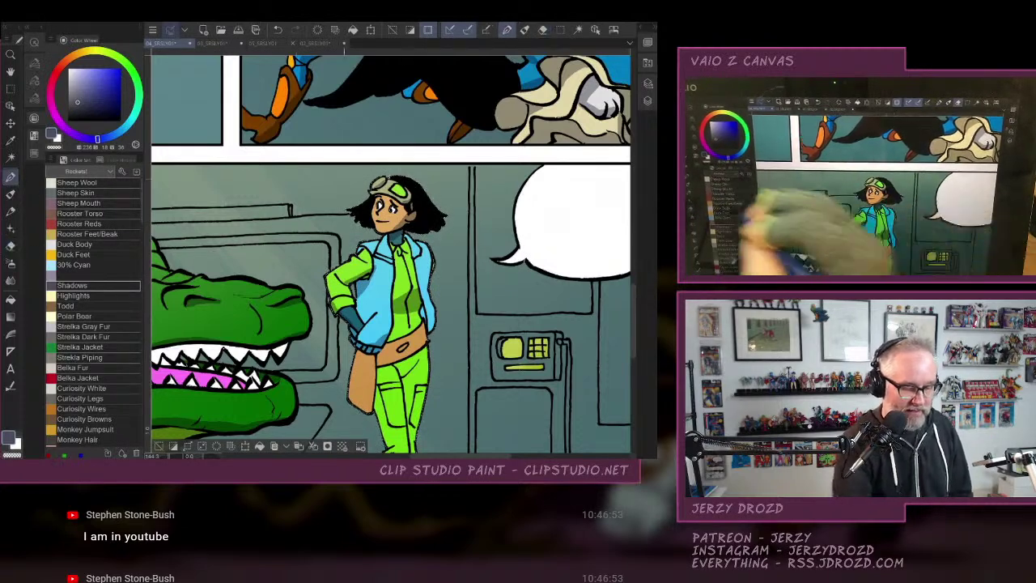
{"action": "left_click_drag", "start_coordinate": [376, 355], "coordinate": [369, 411]}
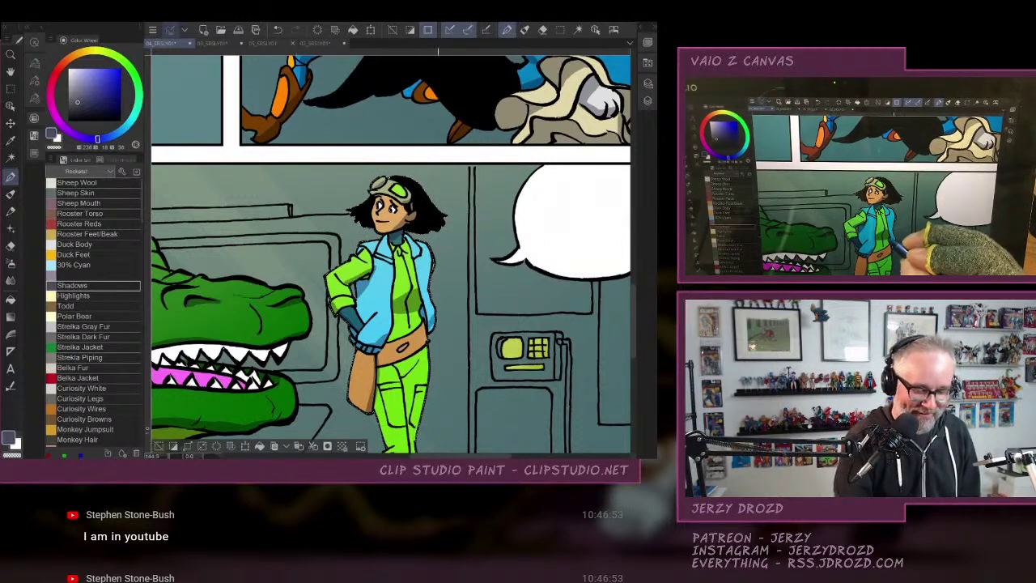
{"action": "left_click_drag", "start_coordinate": [408, 234], "coordinate": [412, 248]}
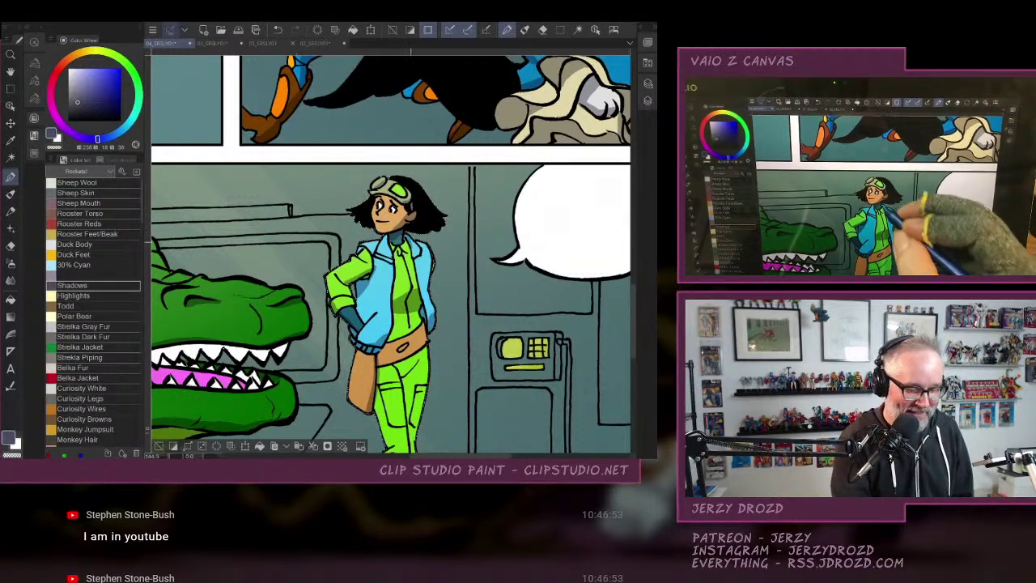
Paint shadows on the woman's trousers below the belt and along the thighs, and trim them with the Eraser.
{"action": "mouse_move", "coordinate": [382, 361]}
{"action": "left_mouse_down"}
{"action": "mouse_move", "coordinate": [417, 351]}
{"action": "mouse_move", "coordinate": [403, 398]}
{"action": "left_mouse_up"}
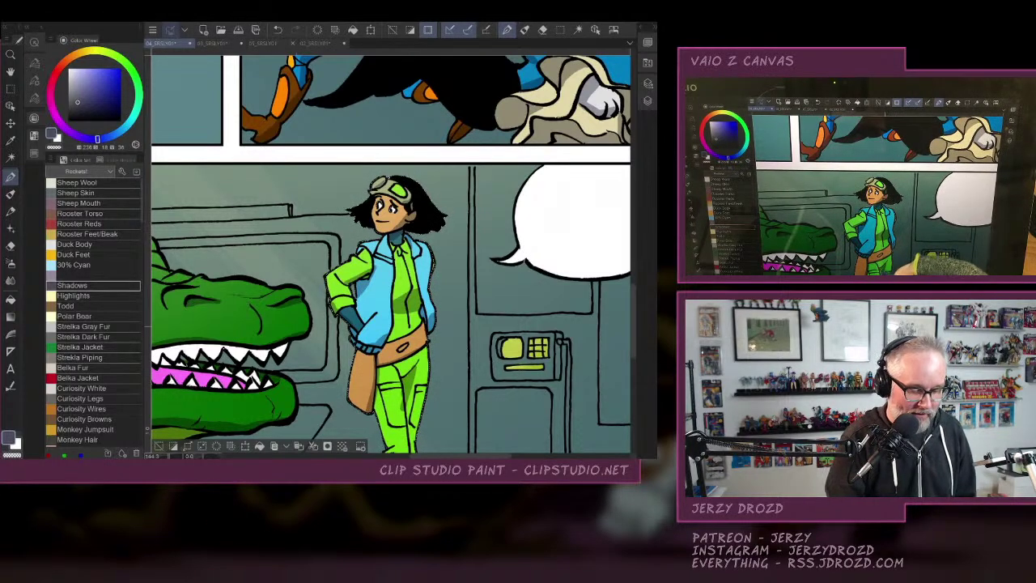
{"action": "left_click_drag", "start_coordinate": [404, 356], "coordinate": [383, 263]}
{"action": "left_click", "coordinate": [10, 246]}
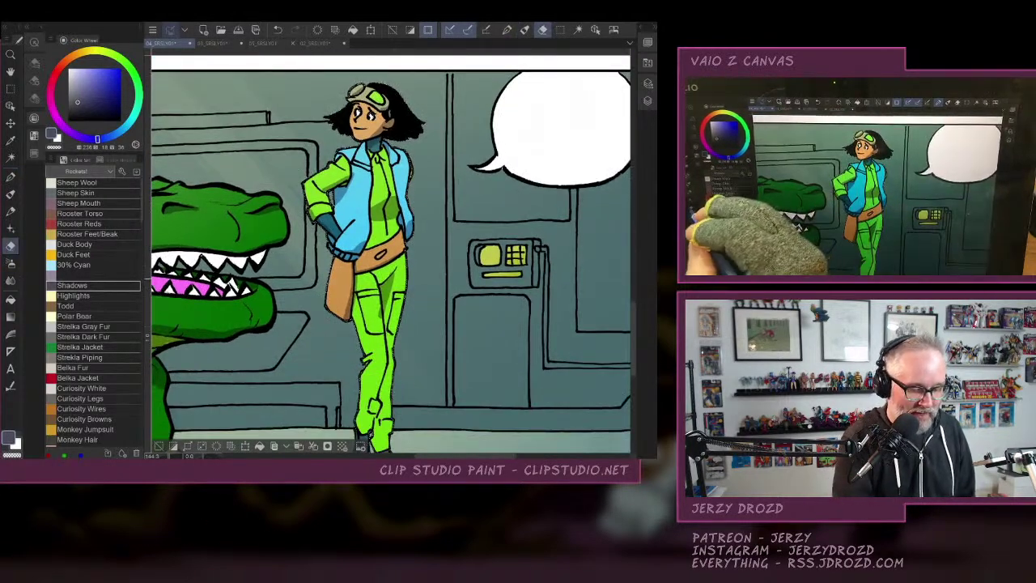
{"action": "left_click_drag", "start_coordinate": [383, 307], "coordinate": [381, 323]}
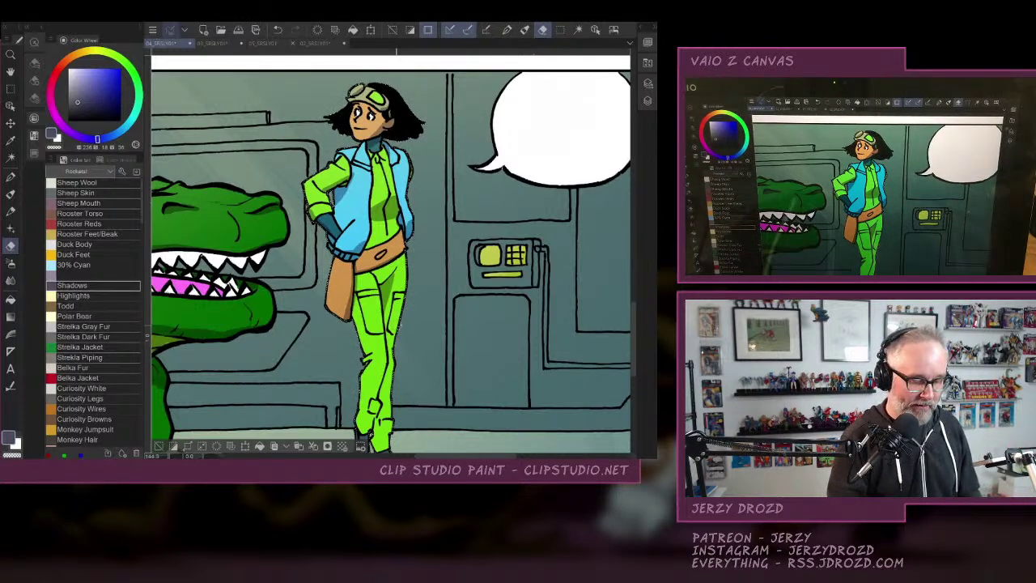
Paint shadows with the Pen down the woman's lower trouser legs to the cuffs above her boots.
{"action": "key", "text": "p"}
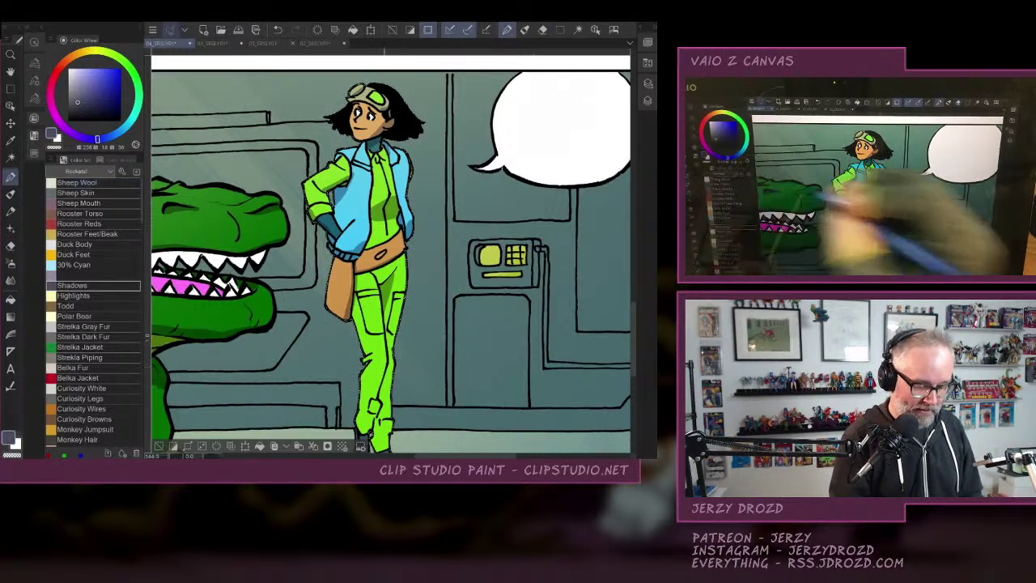
{"action": "mouse_move", "coordinate": [384, 362]}
{"action": "left_mouse_down"}
{"action": "mouse_move", "coordinate": [364, 426]}
{"action": "mouse_move", "coordinate": [383, 374]}
{"action": "mouse_move", "coordinate": [376, 413]}
{"action": "left_mouse_up"}
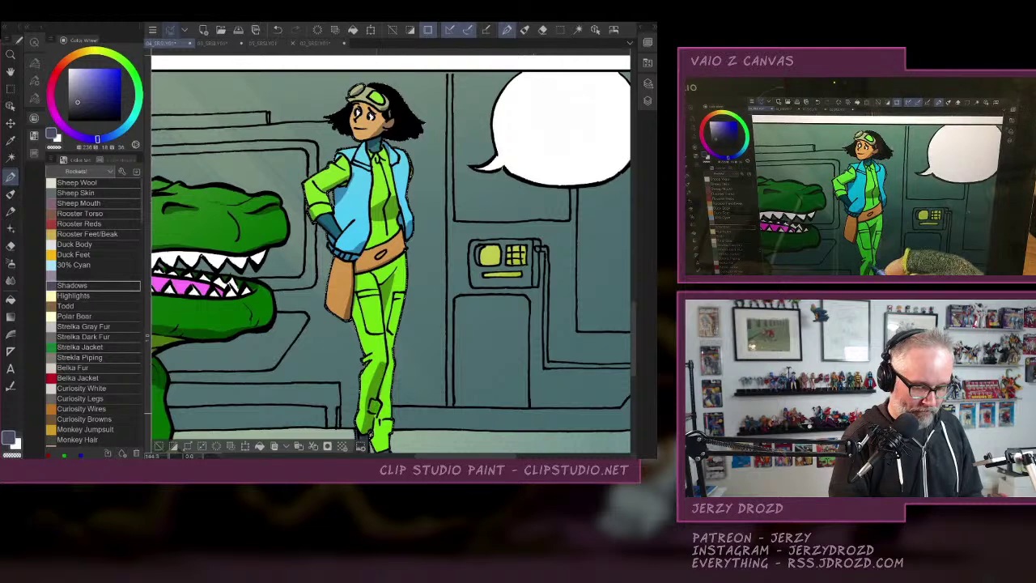
{"action": "scroll", "coordinate": [390, 254], "scroll_direction": "down", "scroll_amount": 2}
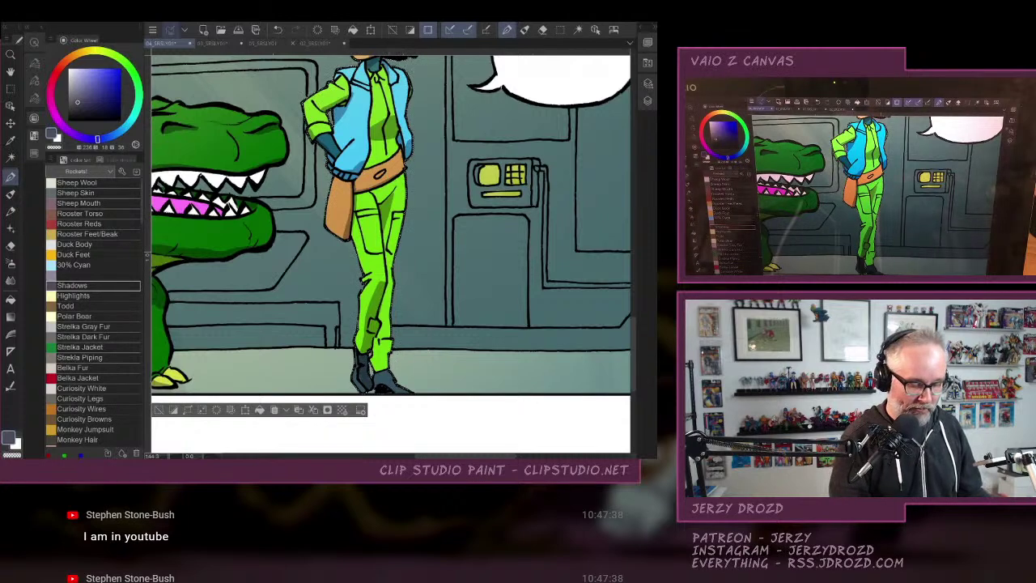
{"action": "left_click_drag", "start_coordinate": [388, 351], "coordinate": [384, 368]}
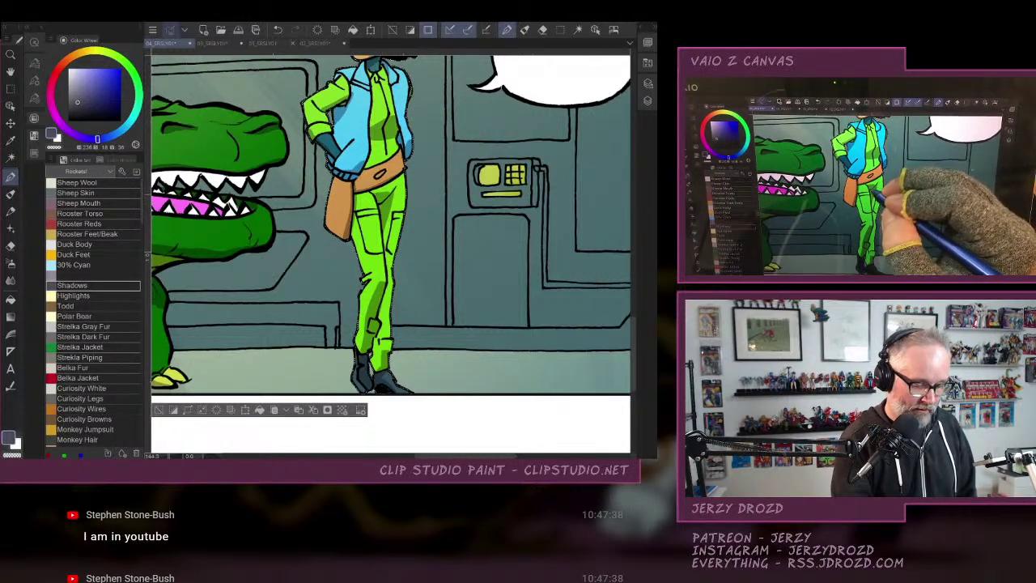
Clear the selection around the woman and display the layer list with the whole comic page in view.
{"action": "scroll", "coordinate": [391, 254], "scroll_direction": "down", "scroll_amount": 3}
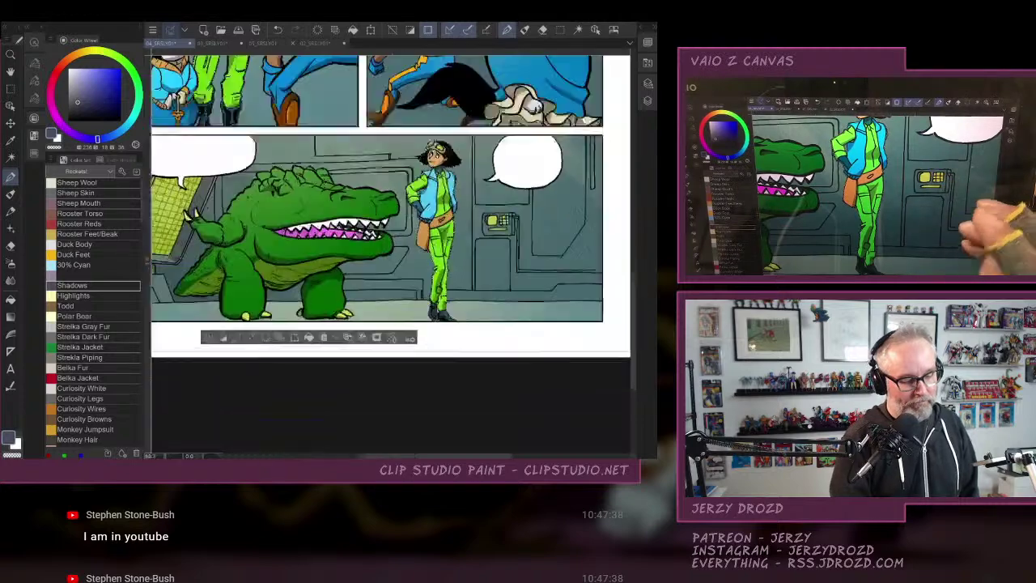
{"action": "left_click", "coordinate": [228, 354]}
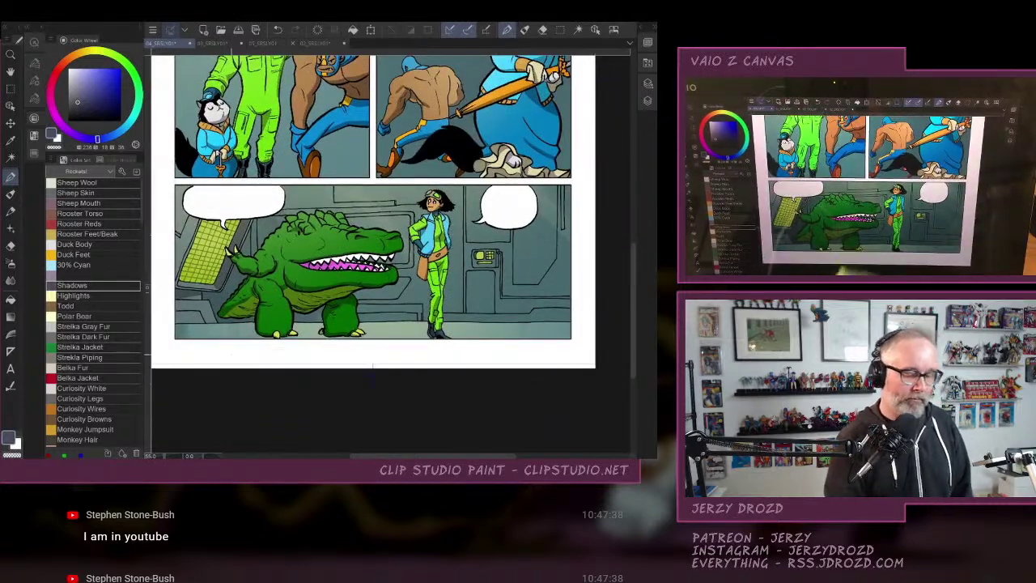
{"action": "scroll", "coordinate": [390, 255], "scroll_direction": "down", "scroll_amount": 3}
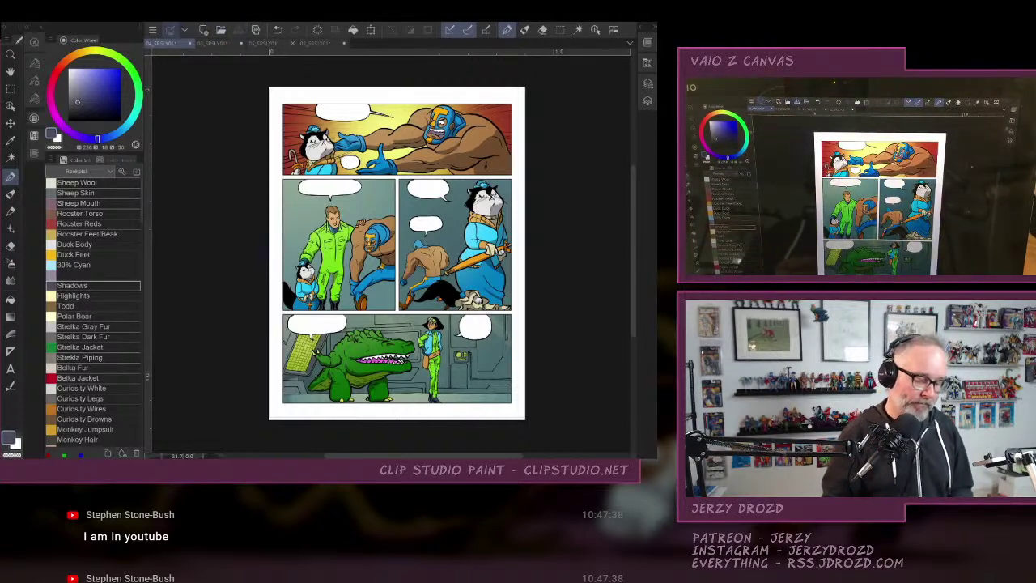
{"action": "left_click", "coordinate": [647, 100]}
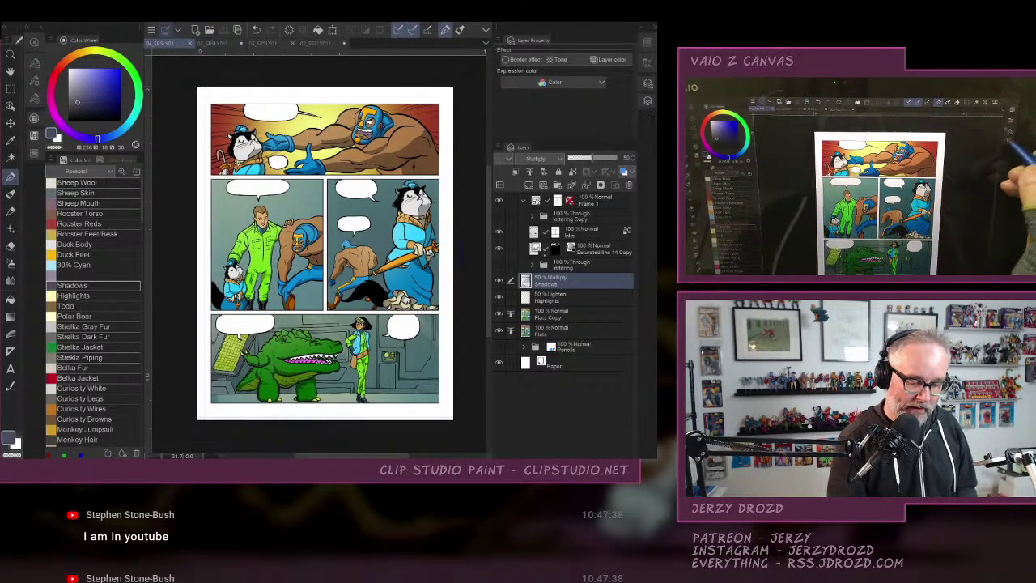
Show the lettering Copy folder and lock the transparent pixels of its grrr Copy and hmf Copy layers.
{"action": "left_click", "coordinate": [499, 216]}
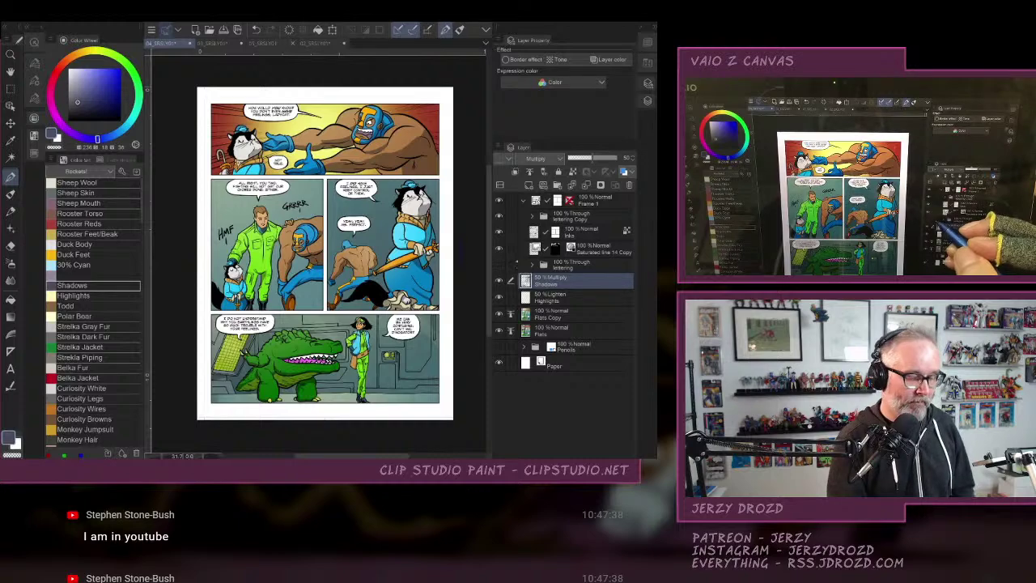
{"action": "scroll", "coordinate": [259, 202], "scroll_direction": "up", "scroll_amount": 4}
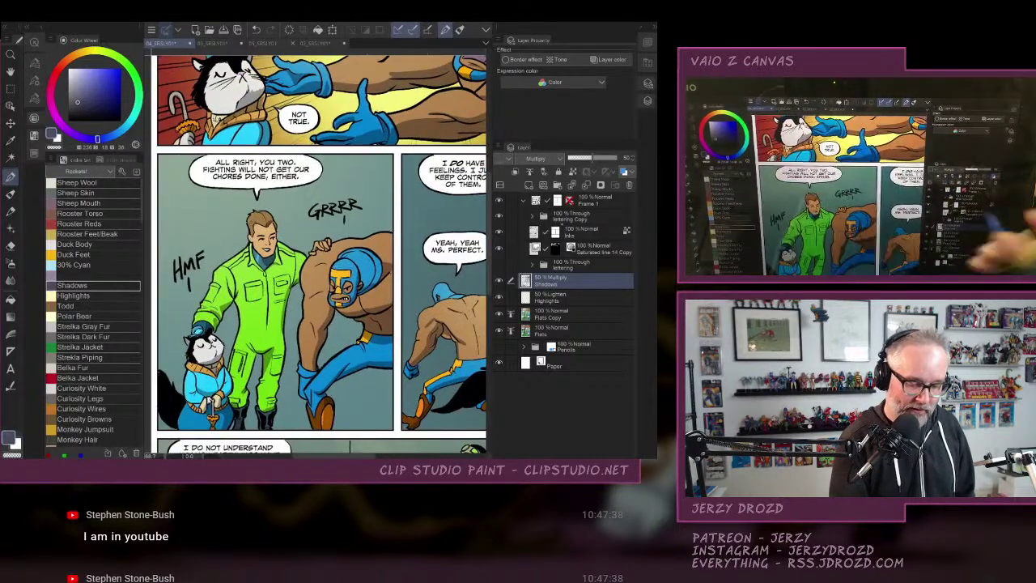
{"action": "left_click", "coordinate": [531, 216]}
{"action": "left_click", "coordinate": [579, 232]}
{"action": "left_click", "coordinate": [579, 249]}
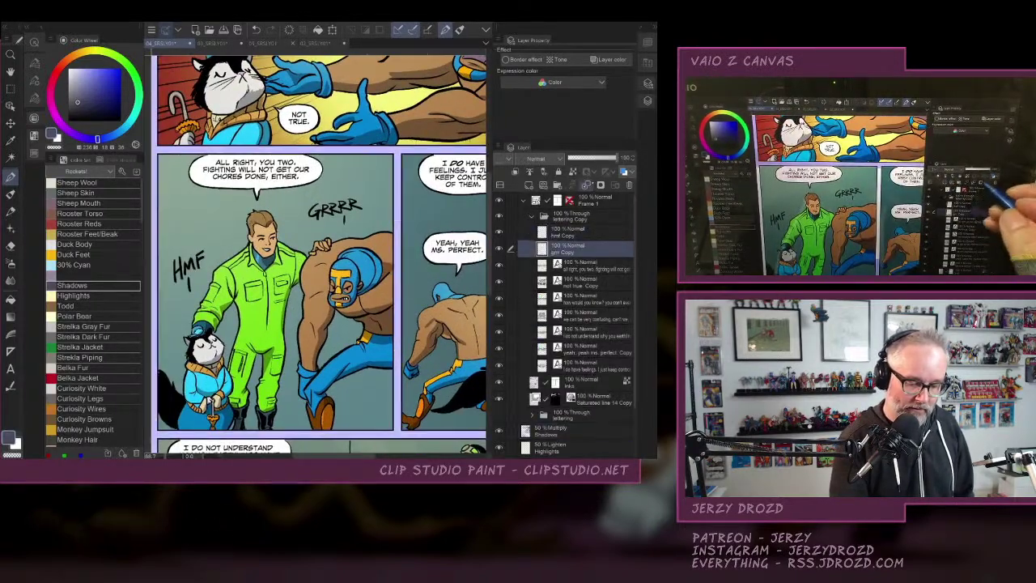
{"action": "left_click", "coordinate": [571, 232]}
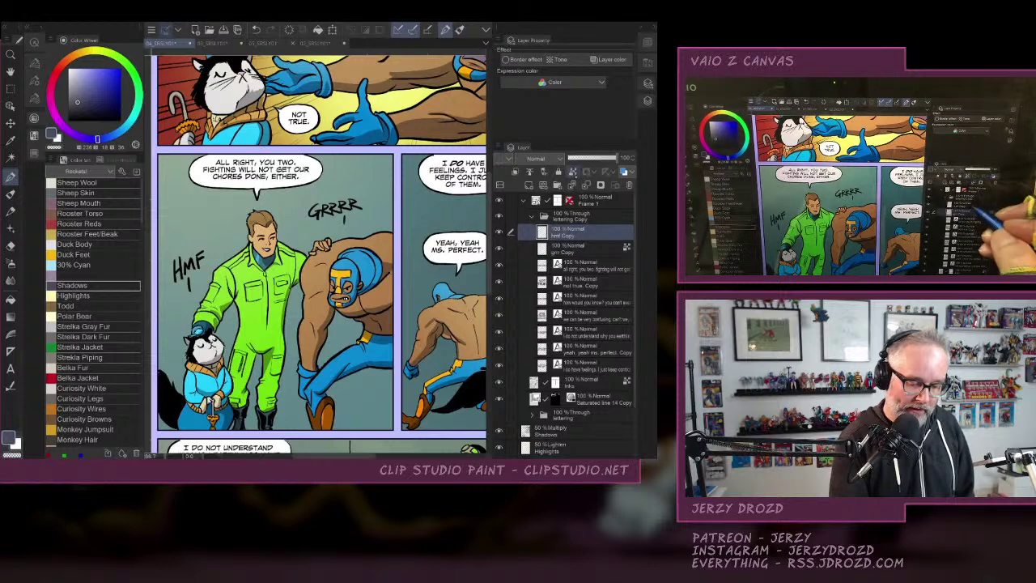
{"action": "left_click", "coordinate": [573, 172]}
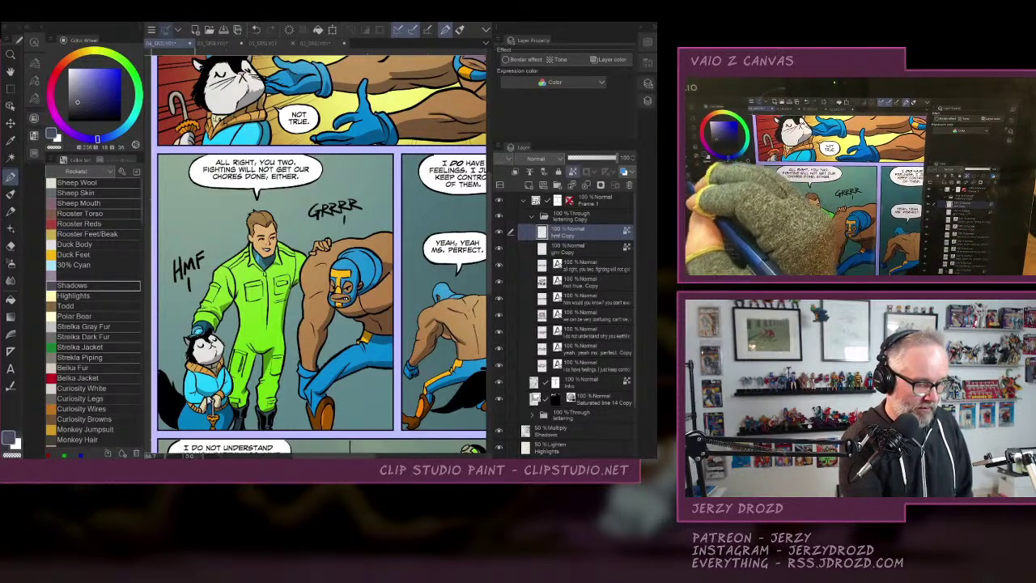
Recolour the HMF sound effect on the hmf Copy layer to a pale yellow fill.
{"action": "left_click", "coordinate": [69, 69]}
{"action": "left_click", "coordinate": [318, 30]}
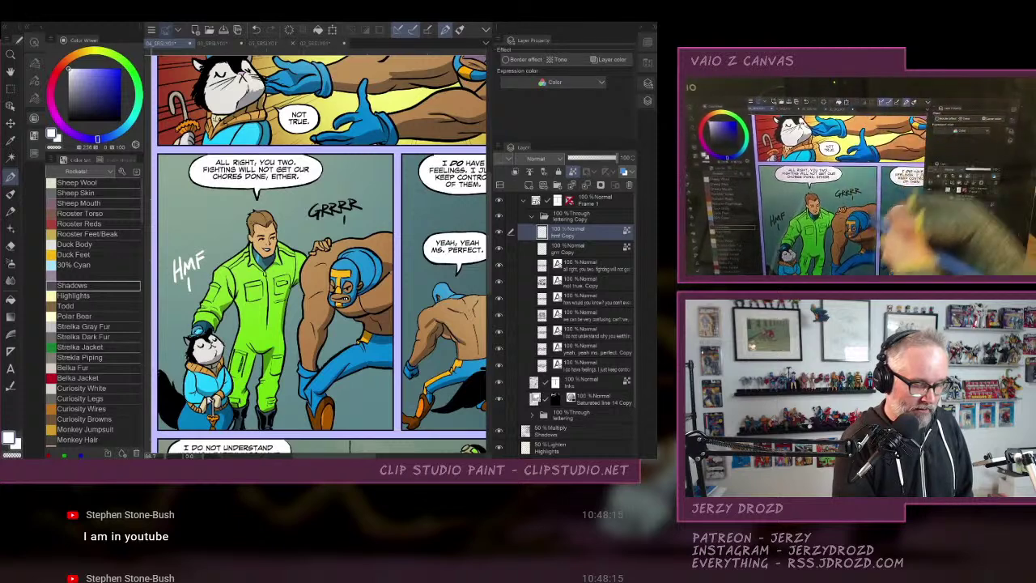
{"action": "left_click", "coordinate": [129, 123]}
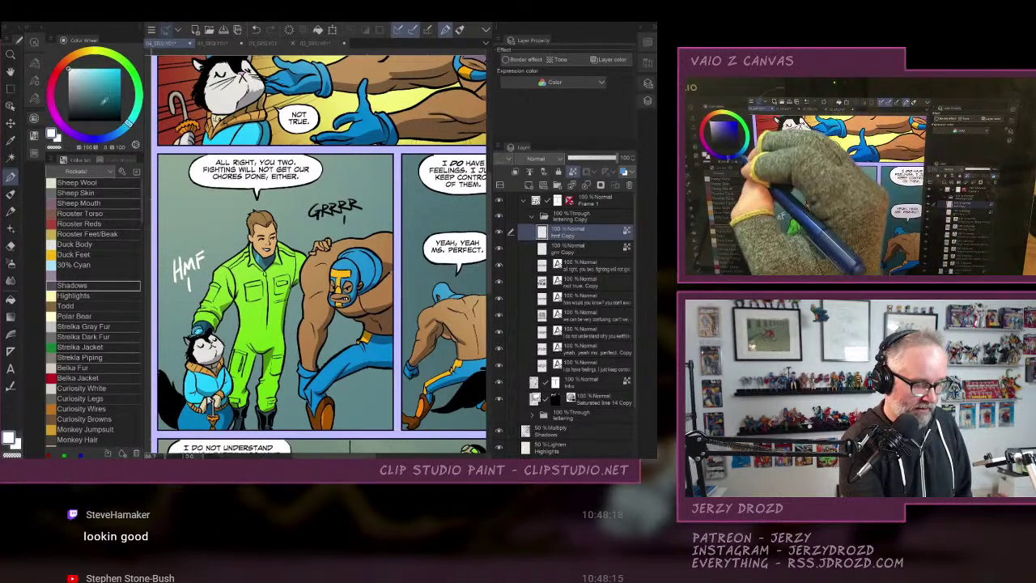
{"action": "left_click", "coordinate": [83, 75]}
{"action": "left_click", "coordinate": [80, 78]}
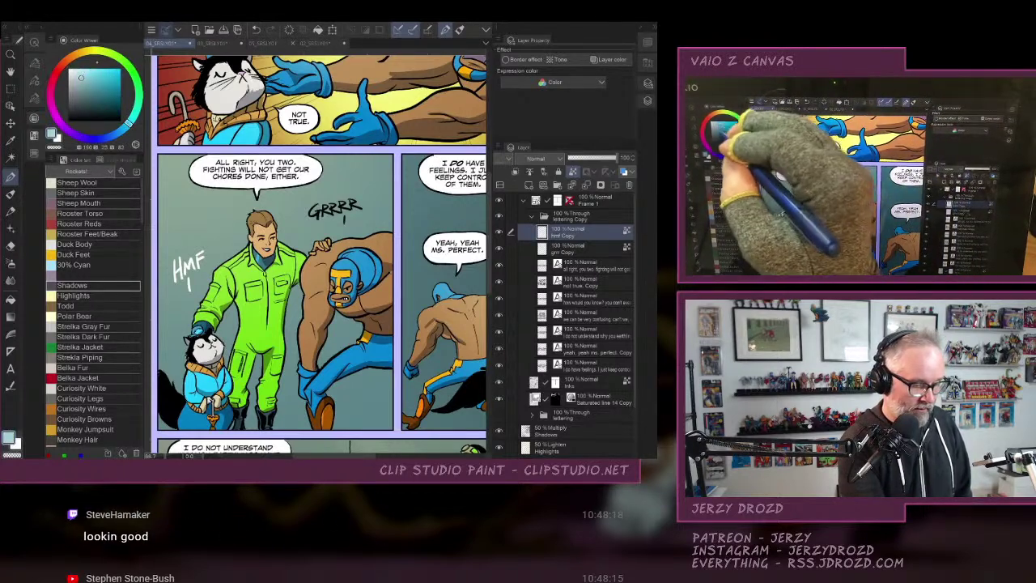
{"action": "left_click", "coordinate": [91, 51]}
{"action": "left_click", "coordinate": [81, 74]}
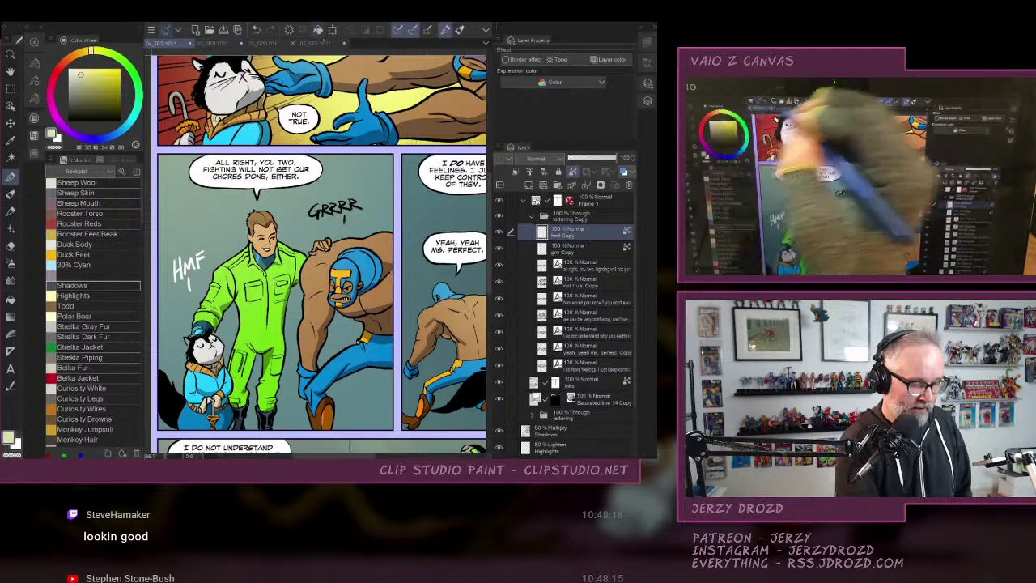
{"action": "left_click", "coordinate": [81, 68]}
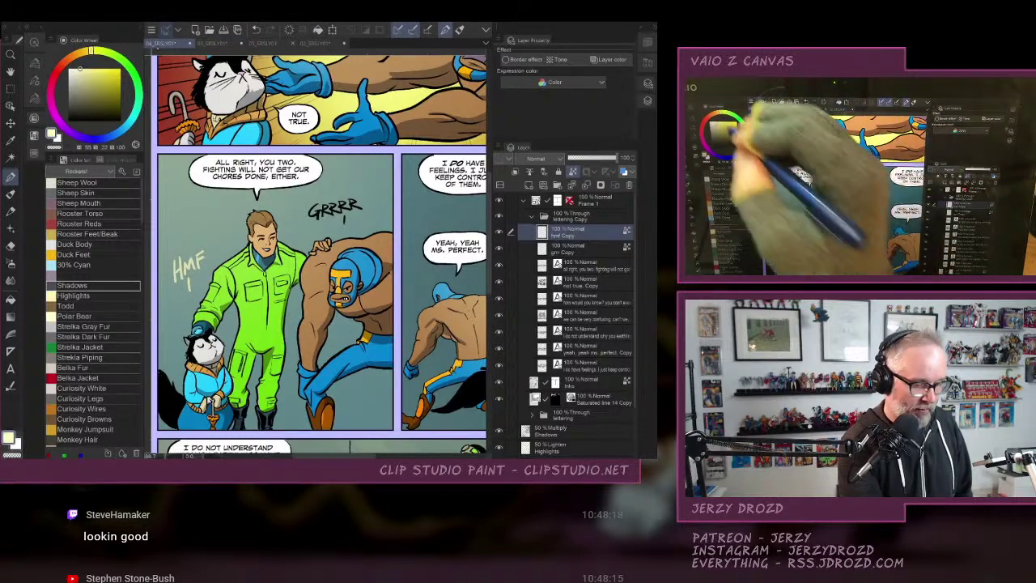
{"action": "left_click", "coordinate": [318, 30]}
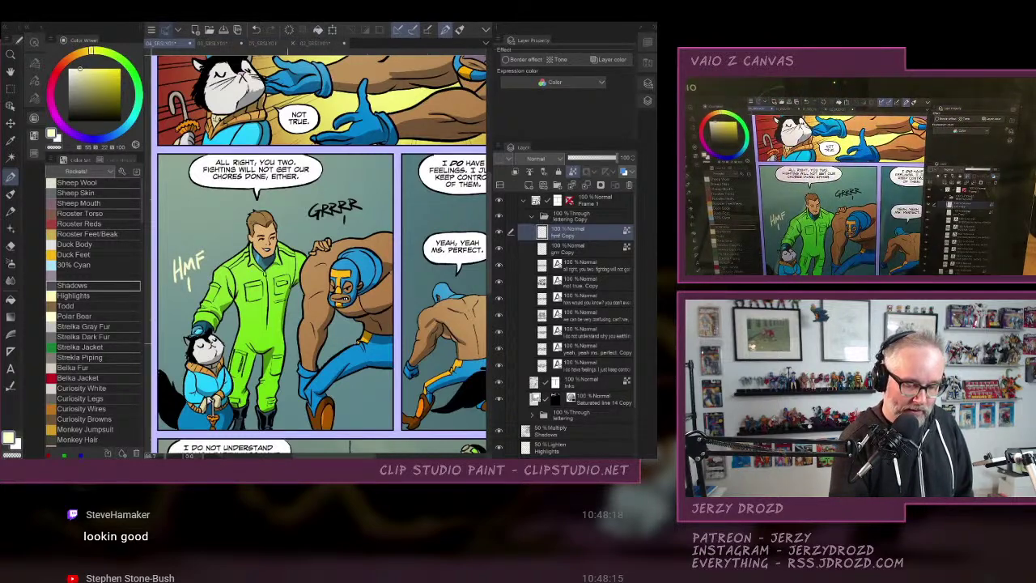
Fill the GRRRR sound effect on the grrr Copy layer with a dark red.
{"action": "left_click", "coordinate": [579, 248]}
{"action": "left_click_drag", "start_coordinate": [72, 56], "coordinate": [56, 72]}
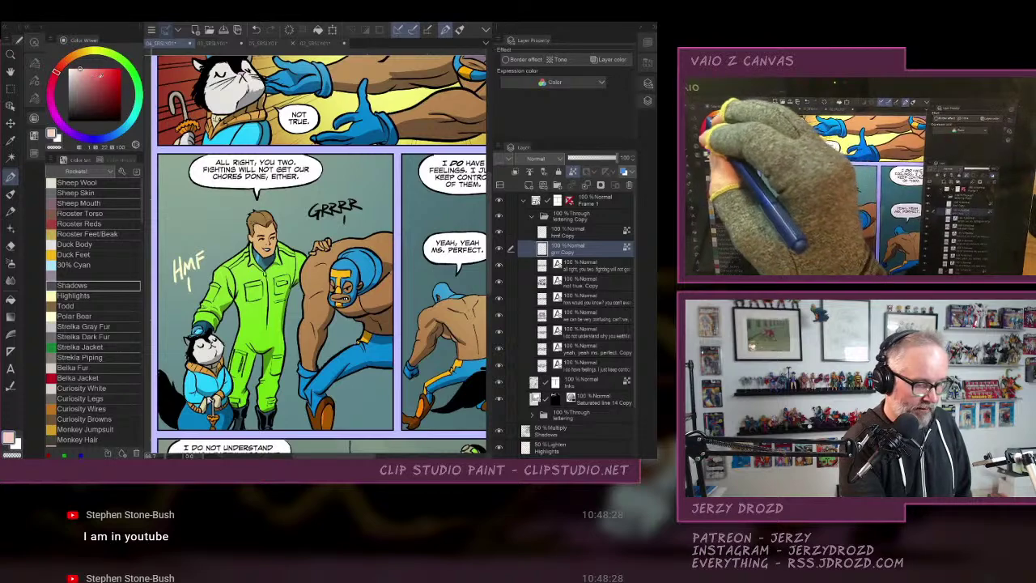
{"action": "left_click", "coordinate": [116, 69]}
{"action": "left_click", "coordinate": [90, 90]}
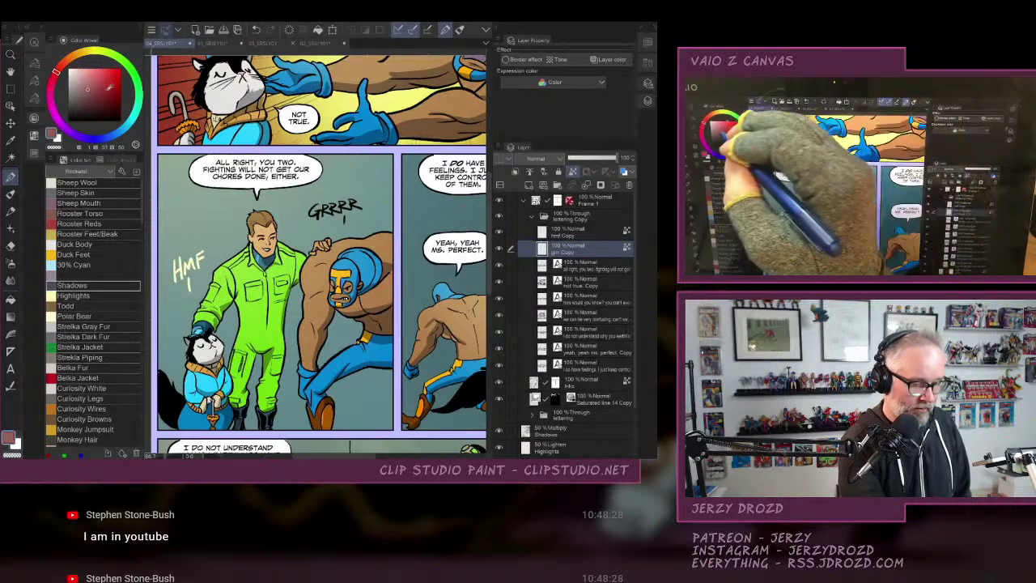
{"action": "left_click", "coordinate": [114, 88]}
{"action": "left_click", "coordinate": [318, 30]}
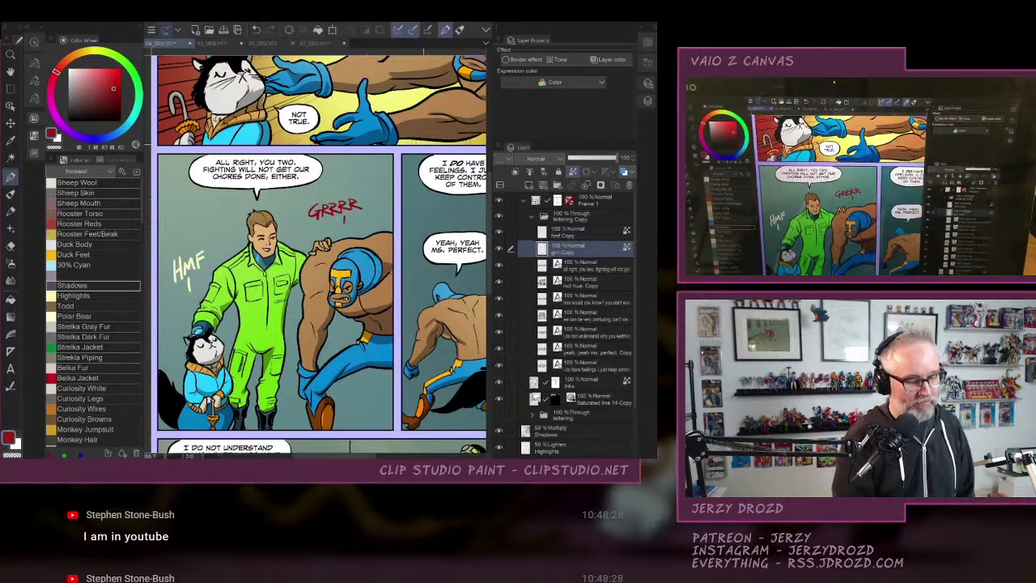
Collapse the lettering Copy and Frame 1 folders in the layer list and select the Paper layer.
{"action": "scroll", "coordinate": [367, 277], "scroll_direction": "down", "scroll_amount": 2}
{"action": "left_click_drag", "start_coordinate": [419, 235], "coordinate": [350, 202]}
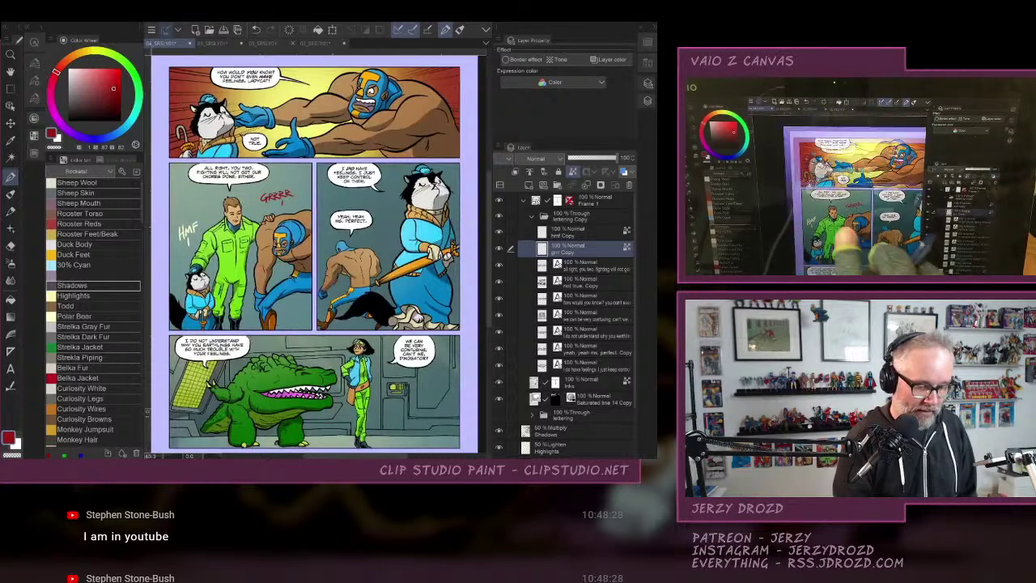
{"action": "left_click_drag", "start_coordinate": [319, 267], "coordinate": [314, 236]}
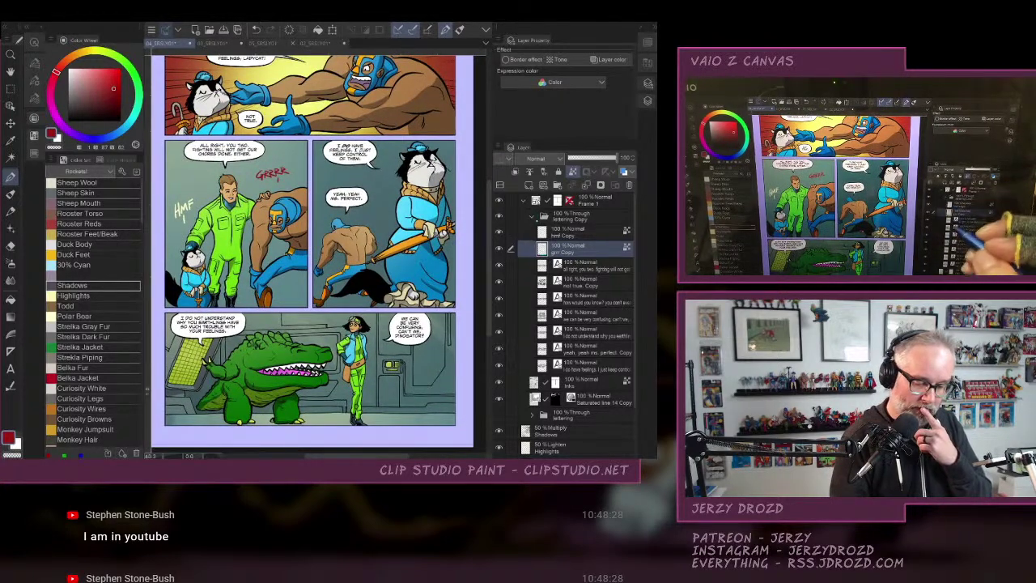
{"action": "left_click", "coordinate": [531, 216]}
{"action": "left_click", "coordinate": [523, 200]}
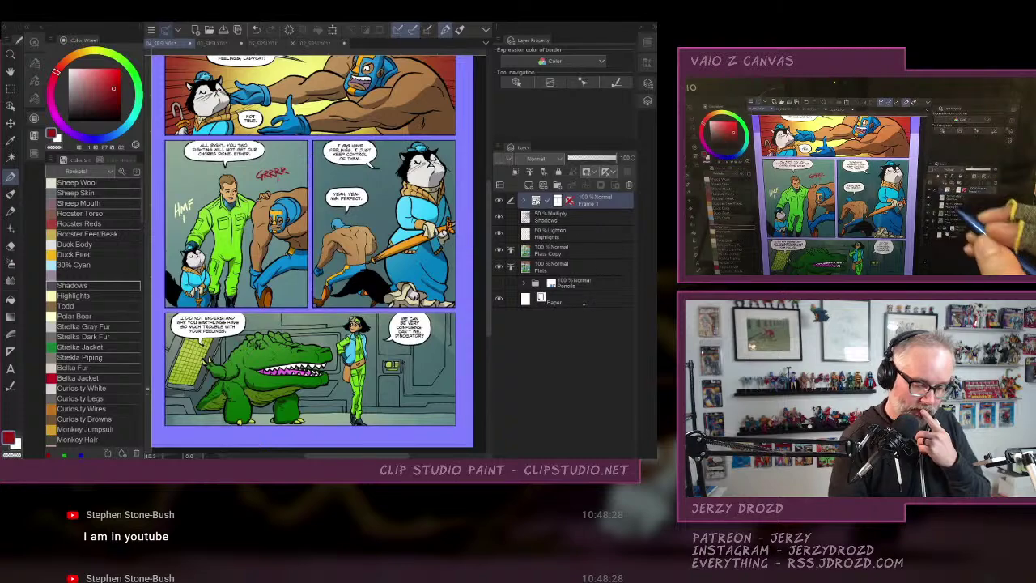
{"action": "left_click", "coordinate": [566, 299]}
{"action": "scroll", "coordinate": [317, 256], "scroll_direction": "up", "scroll_amount": 1}
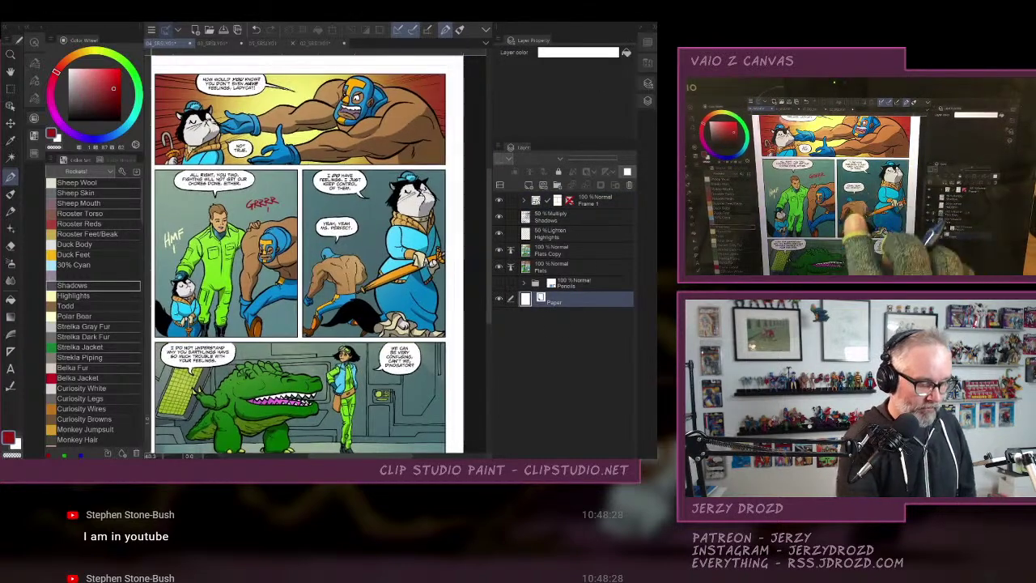
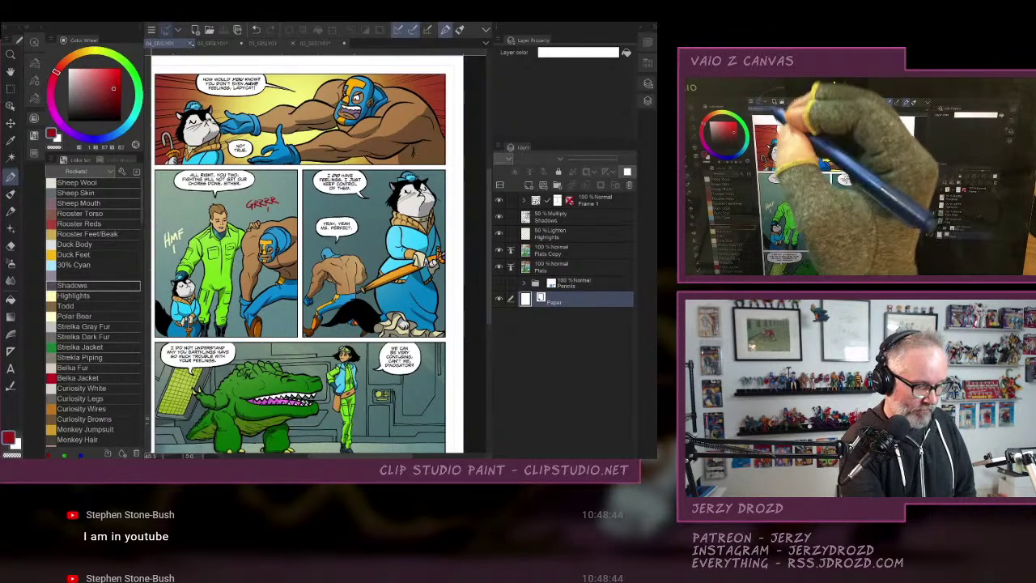
Close the finished crocodile page and bring up the page with the purple cave panels.
{"action": "left_click", "coordinate": [190, 44]}
{"action": "left_click", "coordinate": [215, 44]}
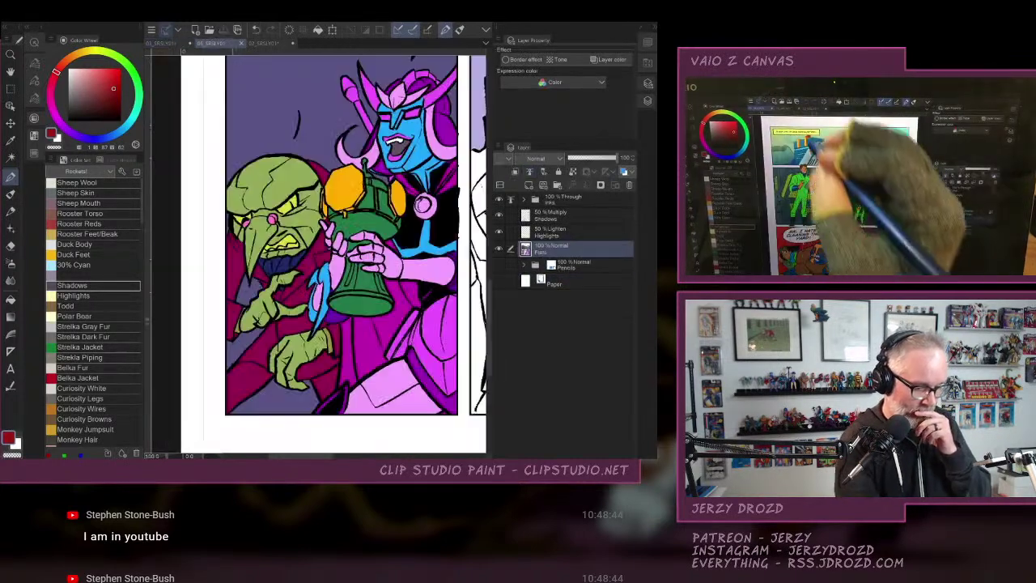
{"action": "scroll", "coordinate": [316, 253], "scroll_direction": "down", "scroll_amount": 5}
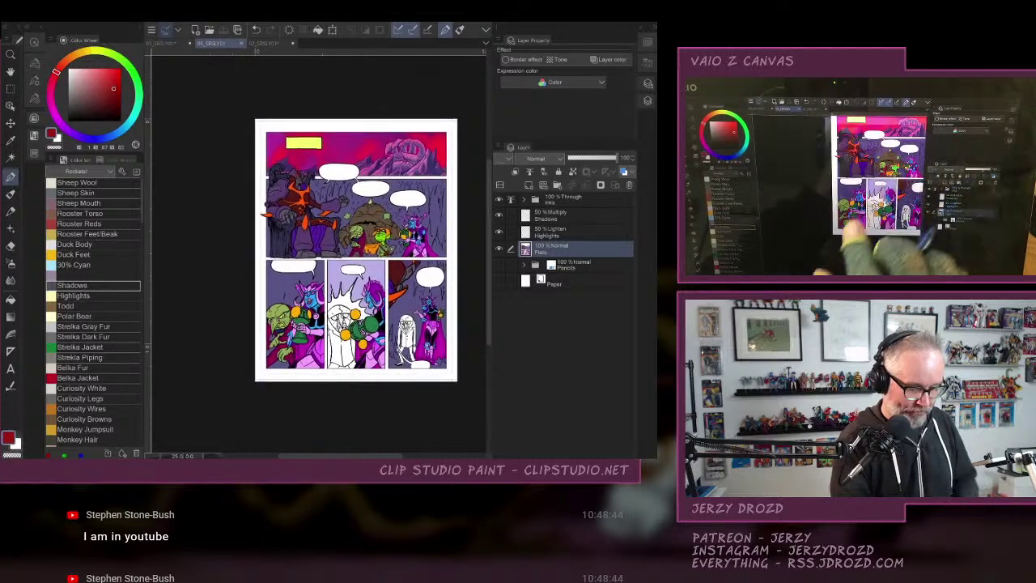
{"action": "scroll", "coordinate": [315, 253], "scroll_direction": "up", "scroll_amount": 3}
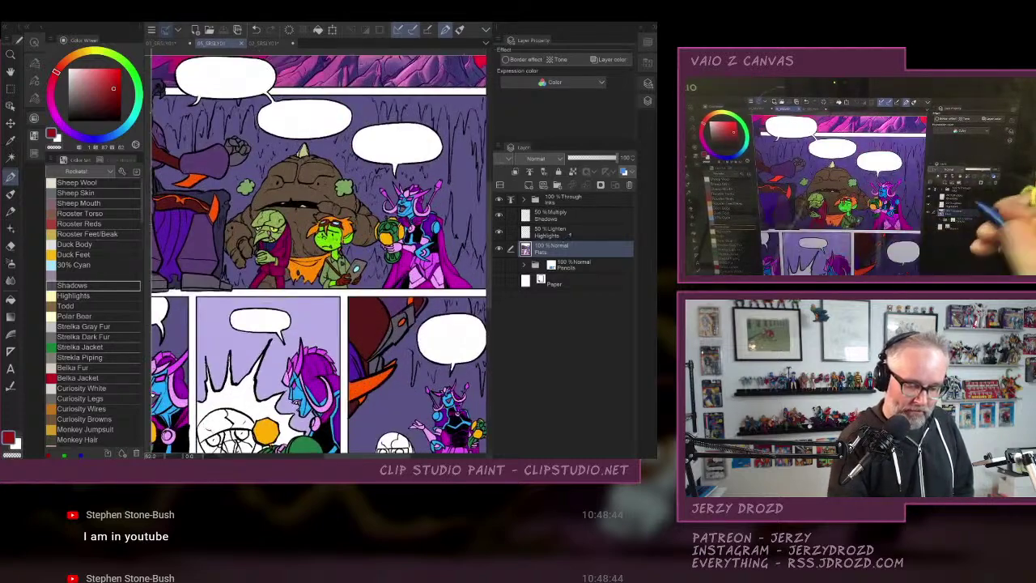
Try an Auto select in the large cave panel from the Highlights layer and clear the resulting selection.
{"action": "left_click", "coordinate": [570, 235]}
{"action": "left_click", "coordinate": [631, 28]}
{"action": "left_click_drag", "start_coordinate": [405, 243], "coordinate": [447, 278]}
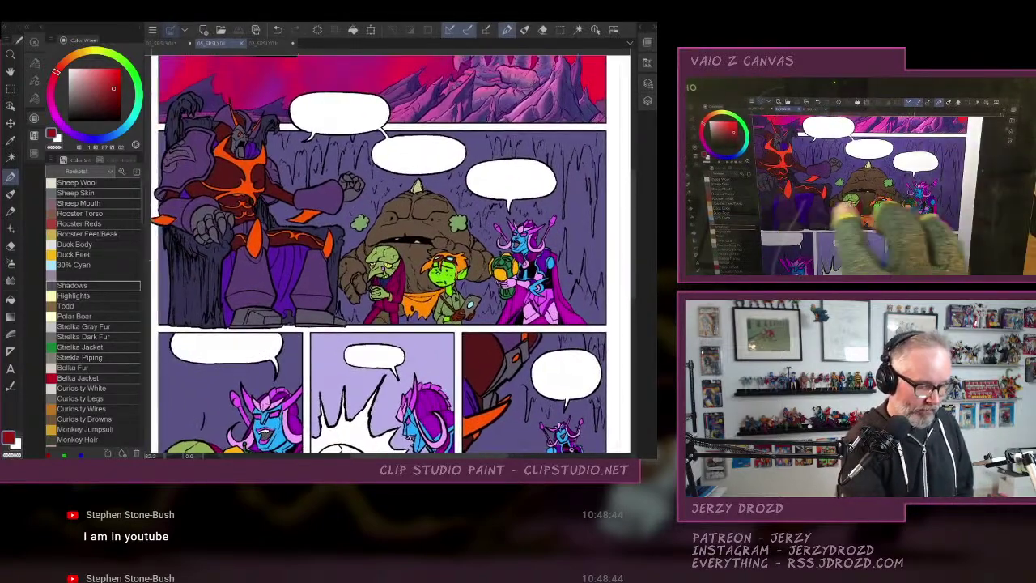
{"action": "left_click", "coordinate": [11, 157]}
{"action": "left_click", "coordinate": [389, 241]}
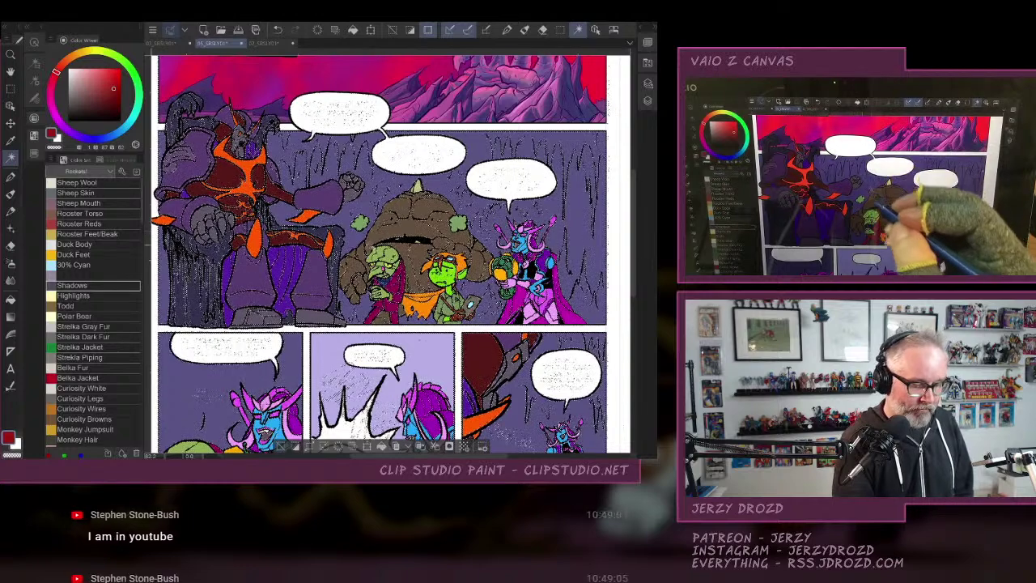
{"action": "key", "text": "ctrl+d"}
Make the Flats layer the reference and, with Highlights active, auto-select the purple cave background.
{"action": "left_click", "coordinate": [634, 28]}
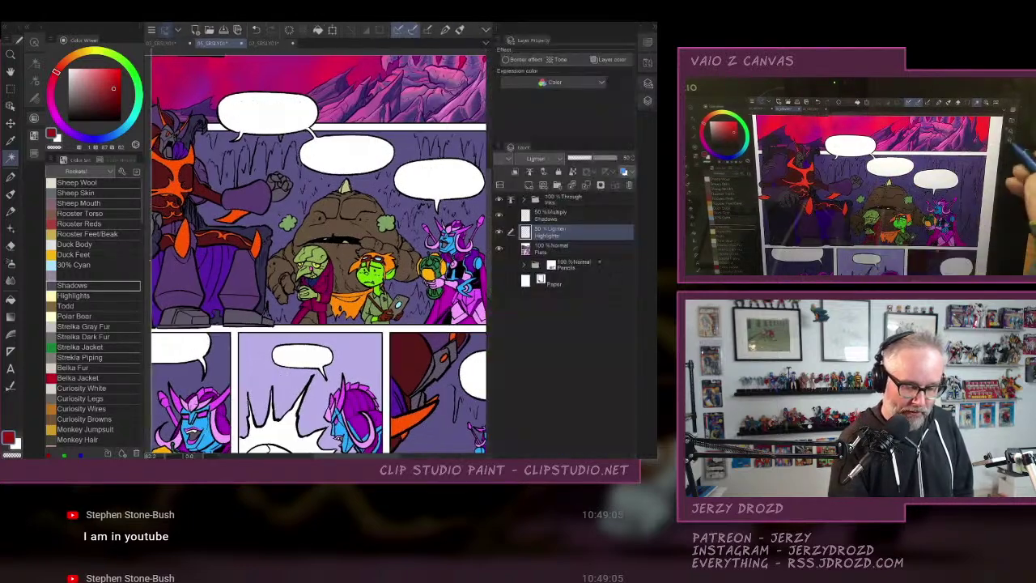
{"action": "left_click", "coordinate": [569, 249]}
{"action": "left_click", "coordinate": [530, 172]}
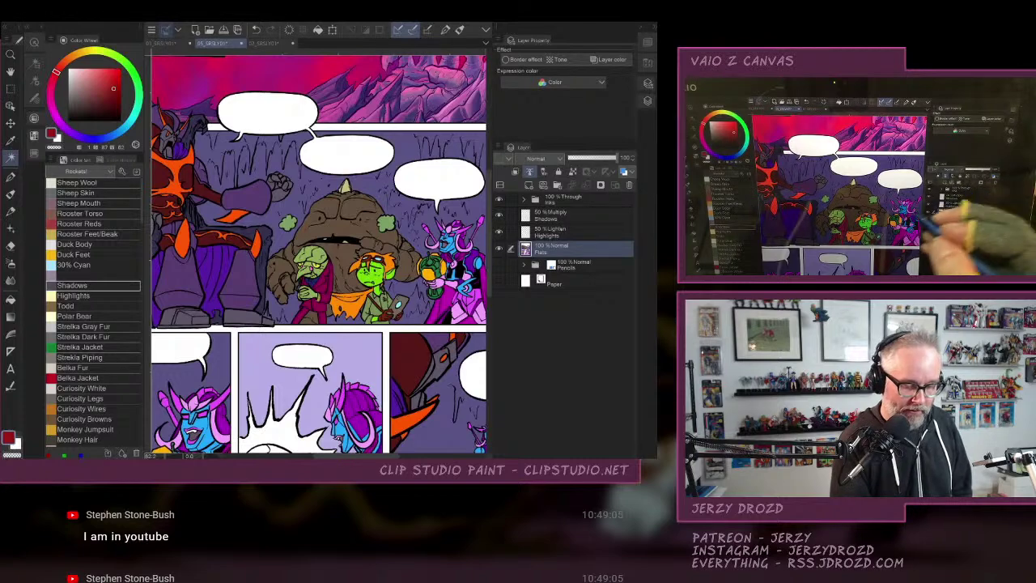
{"action": "left_click", "coordinate": [564, 231]}
{"action": "left_click", "coordinate": [640, 26]}
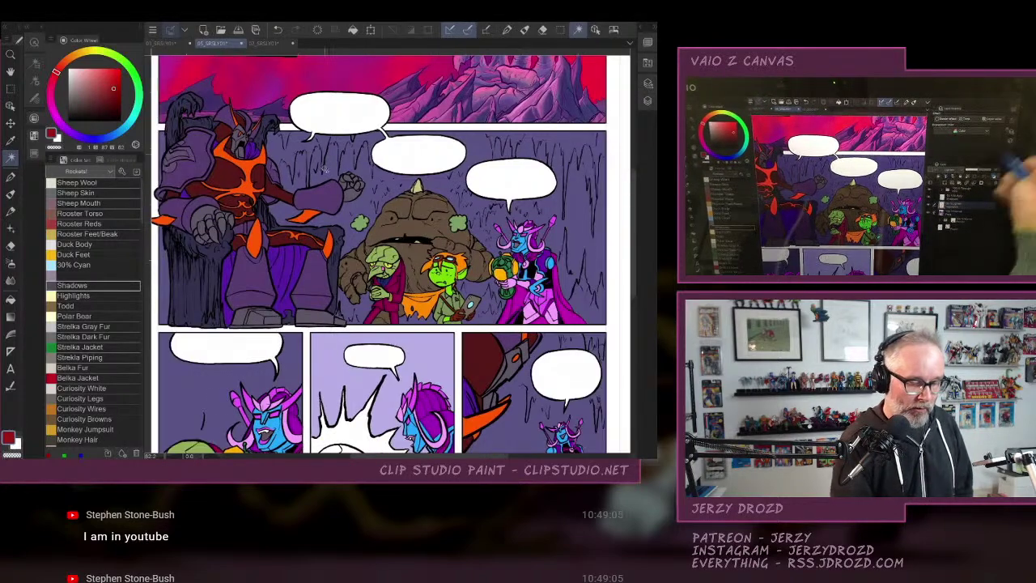
{"action": "left_click", "coordinate": [311, 166]}
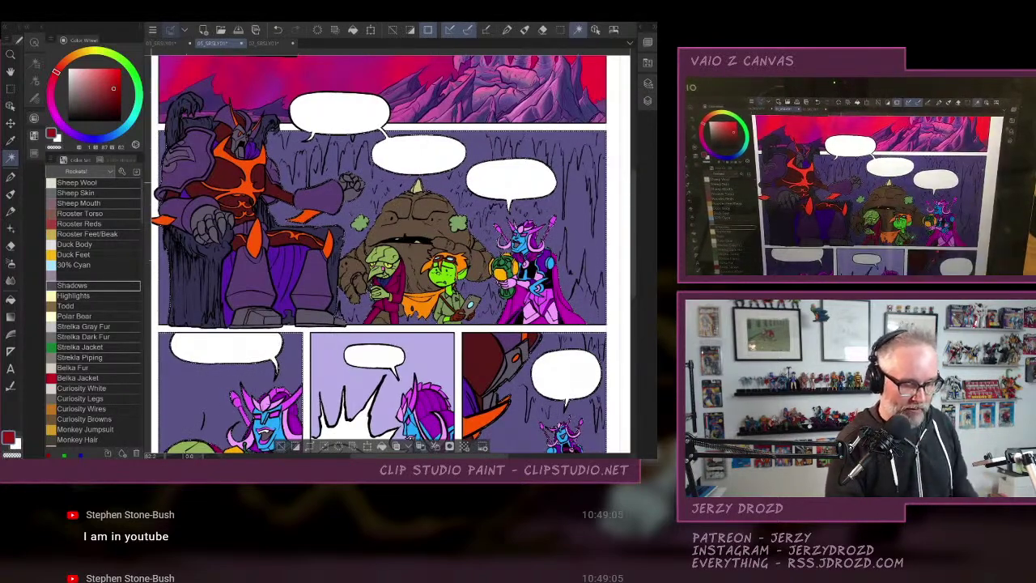
Remove the three lower panels from the selection with a rectangular marquee, keeping only the large cave panel's background.
{"action": "scroll", "coordinate": [391, 251], "scroll_direction": "down", "scroll_amount": 2}
{"action": "scroll", "coordinate": [391, 251], "scroll_direction": "down", "scroll_amount": 3}
{"action": "left_click", "coordinate": [11, 88]}
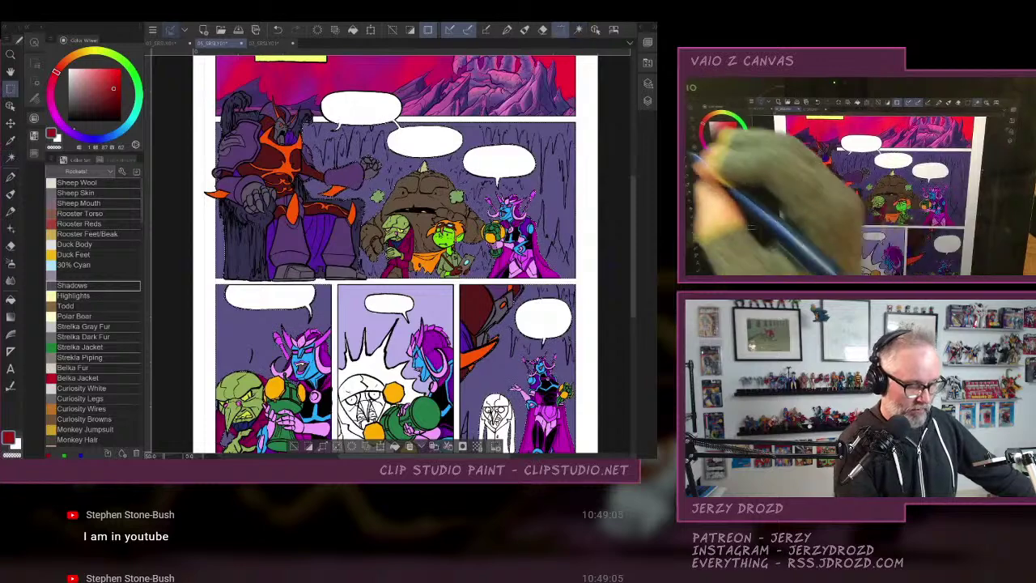
{"action": "left_click_drag", "start_coordinate": [208, 281], "coordinate": [590, 439]}
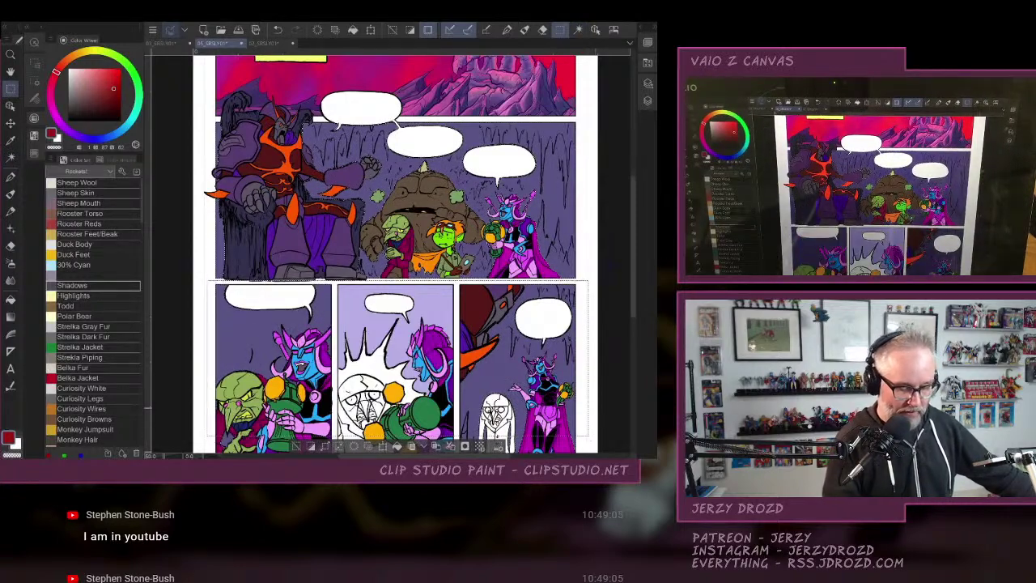
{"action": "scroll", "coordinate": [395, 255], "scroll_direction": "down", "scroll_amount": 3}
{"action": "key", "text": "ctrl+z"}
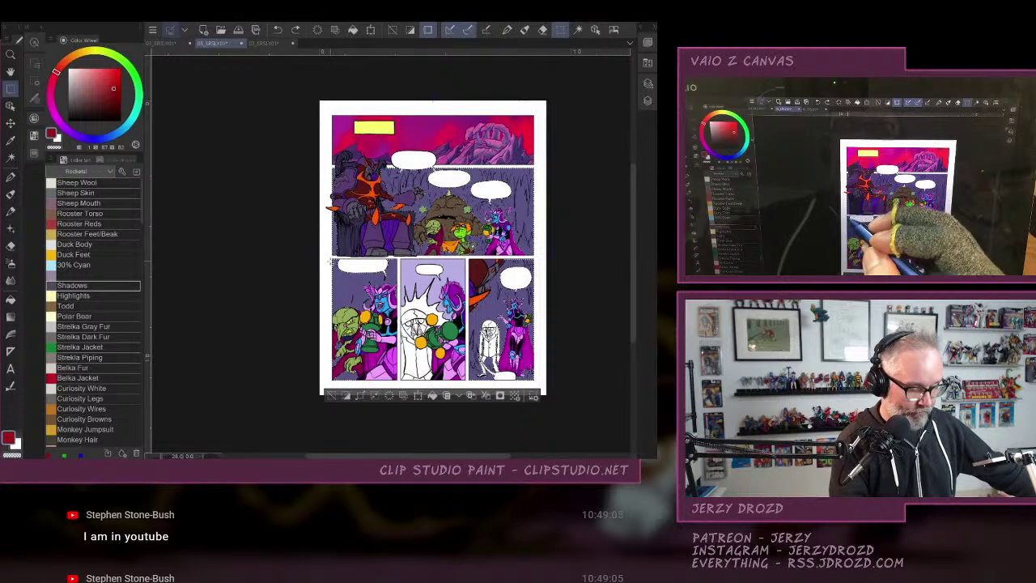
{"action": "left_click_drag", "start_coordinate": [325, 258], "coordinate": [549, 390]}
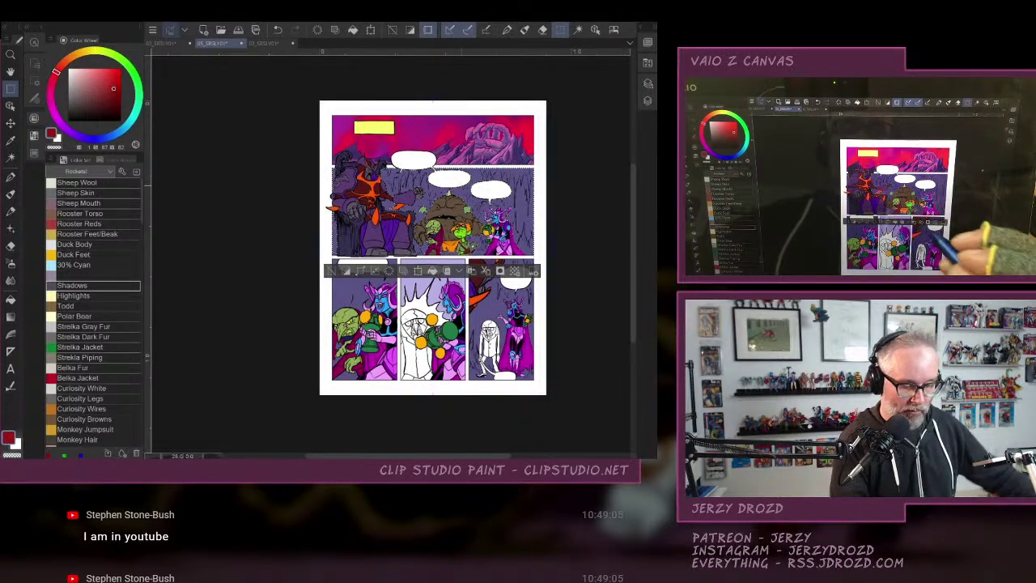
Mix a bright yellow-green from the Highlights swatch and ready the Gradient tool for the cave background.
{"action": "left_click", "coordinate": [77, 295]}
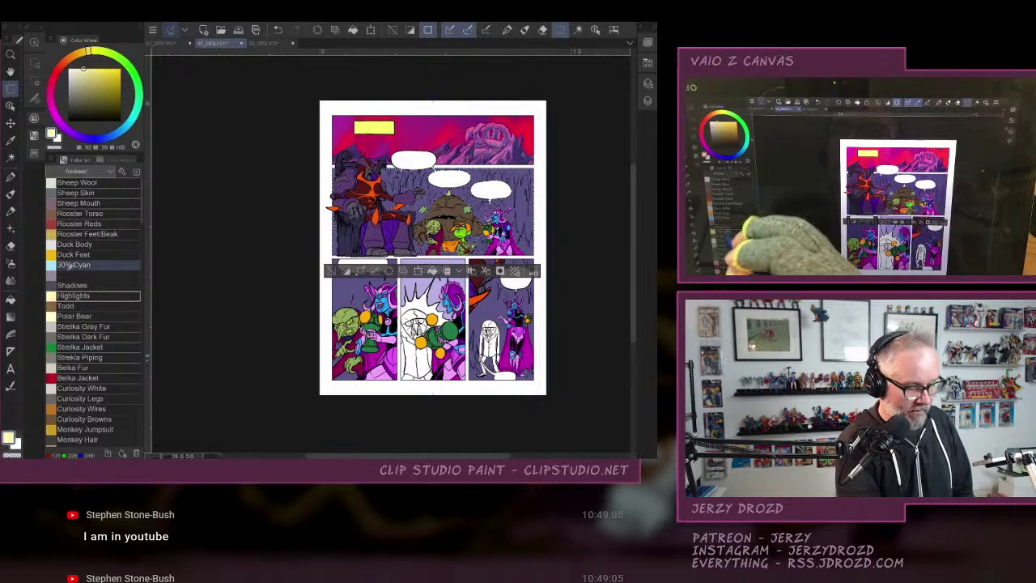
{"action": "left_click", "coordinate": [103, 51]}
{"action": "left_click", "coordinate": [103, 71]}
{"action": "left_click", "coordinate": [103, 69]}
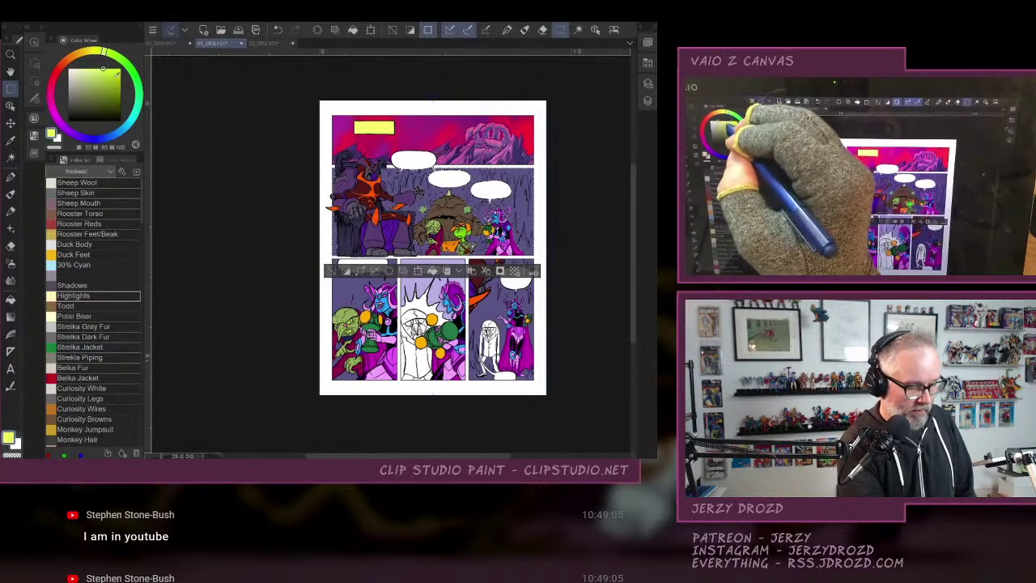
{"action": "left_click", "coordinate": [10, 317]}
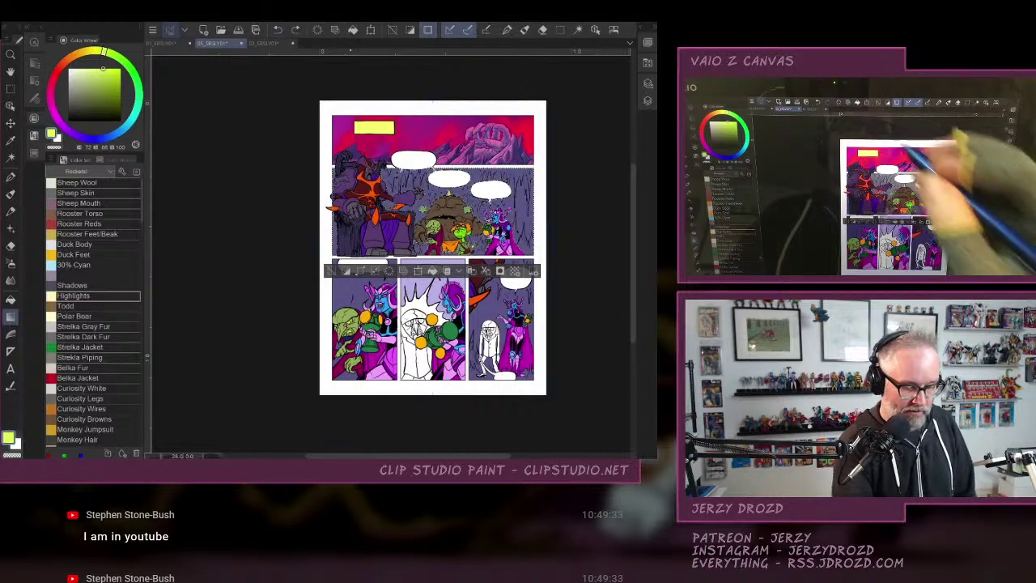
Try a yellow-green gradient across the selected cave background and undo it.
{"action": "left_click_drag", "start_coordinate": [461, 211], "coordinate": [547, 316]}
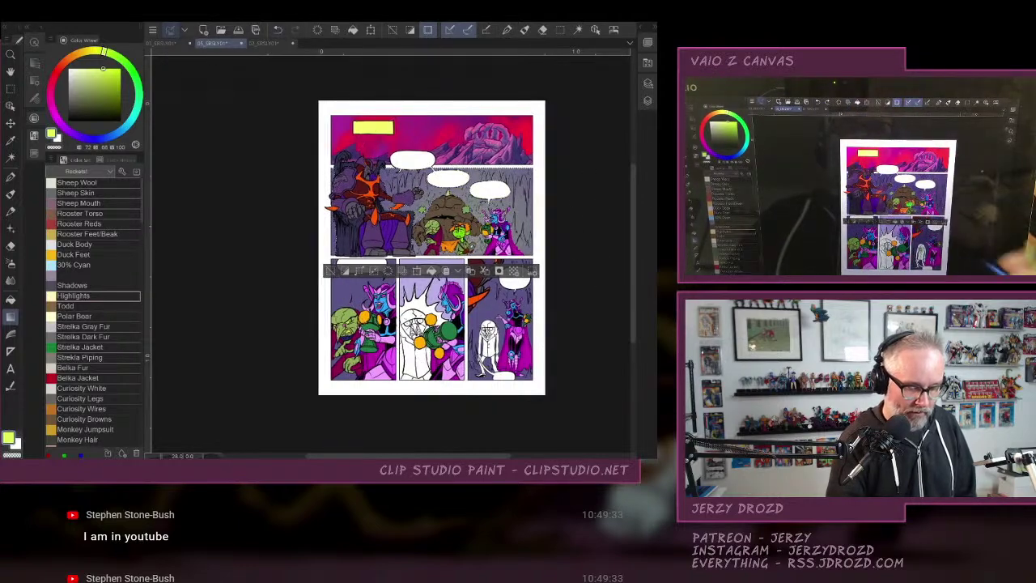
{"action": "scroll", "coordinate": [492, 246], "scroll_direction": "up", "scroll_amount": 2}
{"action": "left_click_drag", "start_coordinate": [550, 246], "coordinate": [489, 288]}
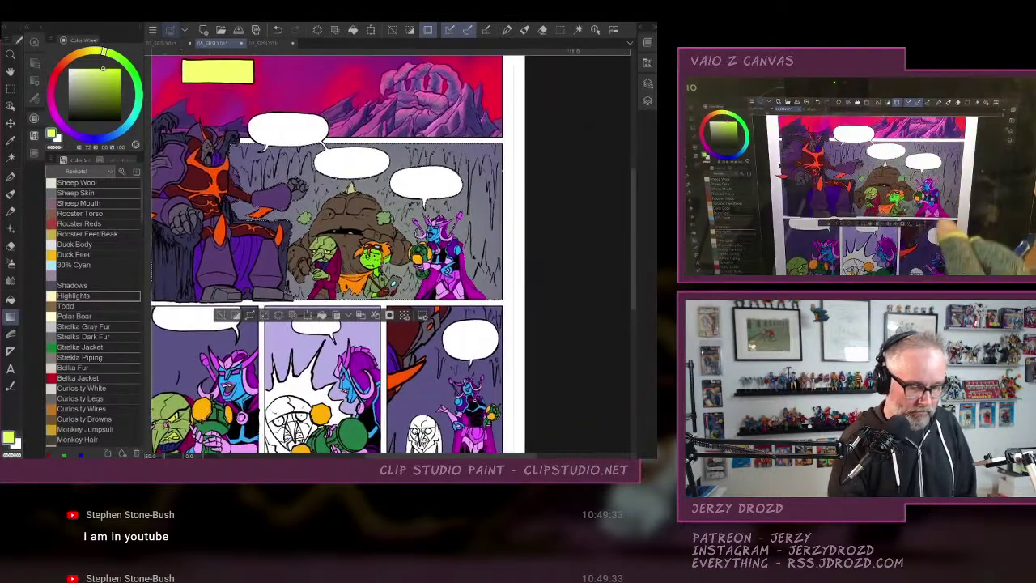
{"action": "left_click", "coordinate": [278, 29]}
Apply the yellow-green gradient across the large cave panel's selected background, with its glow strongest along the upper edge.
{"action": "left_click_drag", "start_coordinate": [435, 107], "coordinate": [422, 108]}
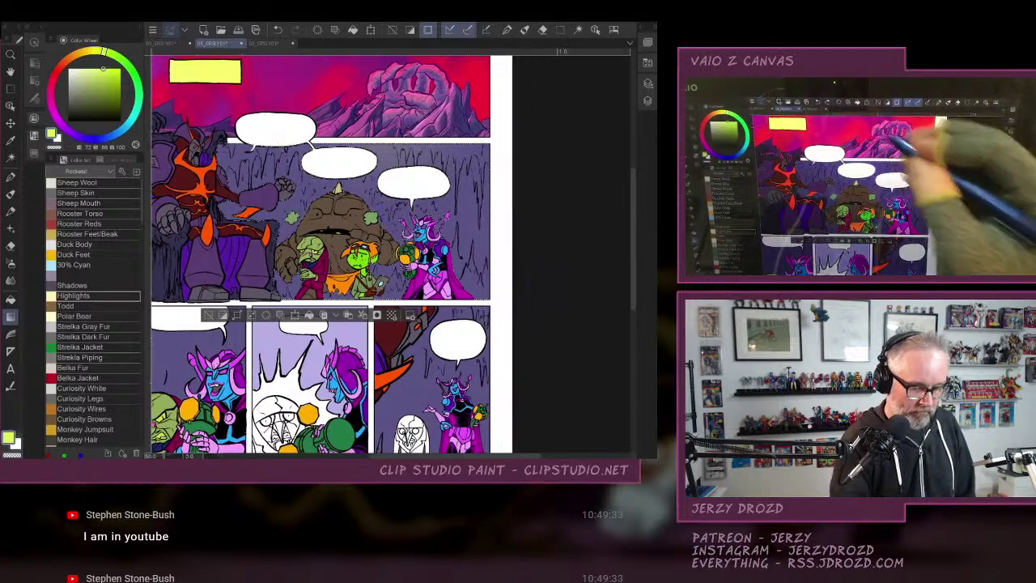
{"action": "scroll", "coordinate": [335, 241], "scroll_direction": "down", "scroll_amount": 3}
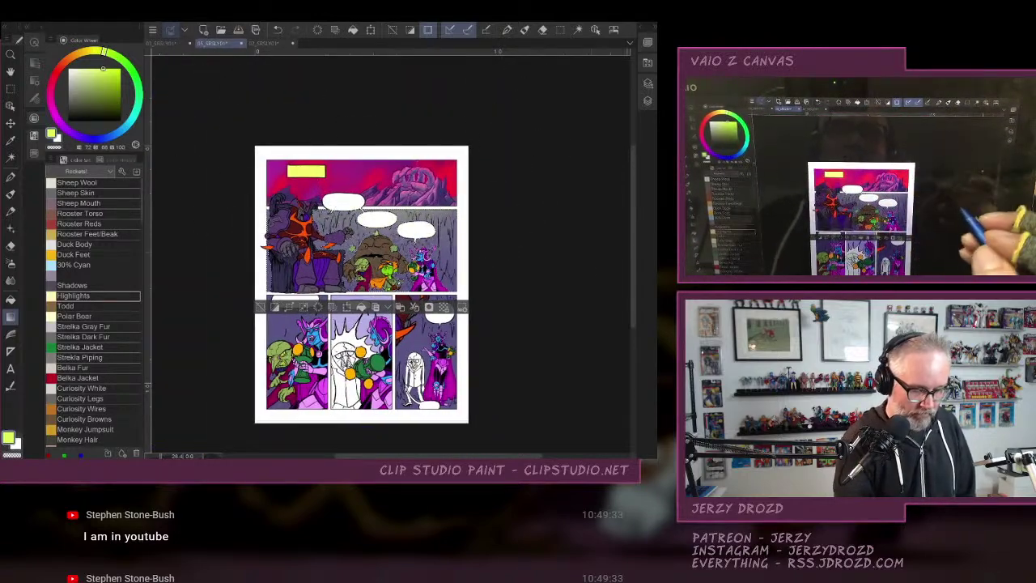
{"action": "scroll", "coordinate": [381, 282], "scroll_direction": "up", "scroll_amount": 3}
{"action": "left_click_drag", "start_coordinate": [381, 283], "coordinate": [451, 295]}
Make the Shadows layer active and switch to the Pen tool for painting.
{"action": "left_click", "coordinate": [102, 287]}
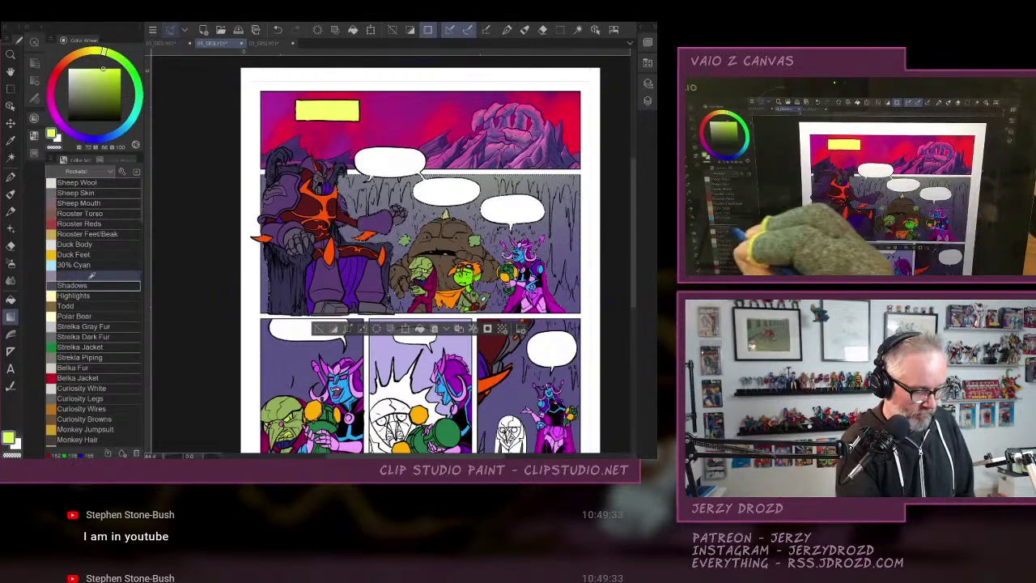
{"action": "left_click", "coordinate": [647, 83]}
{"action": "left_click", "coordinate": [586, 215]}
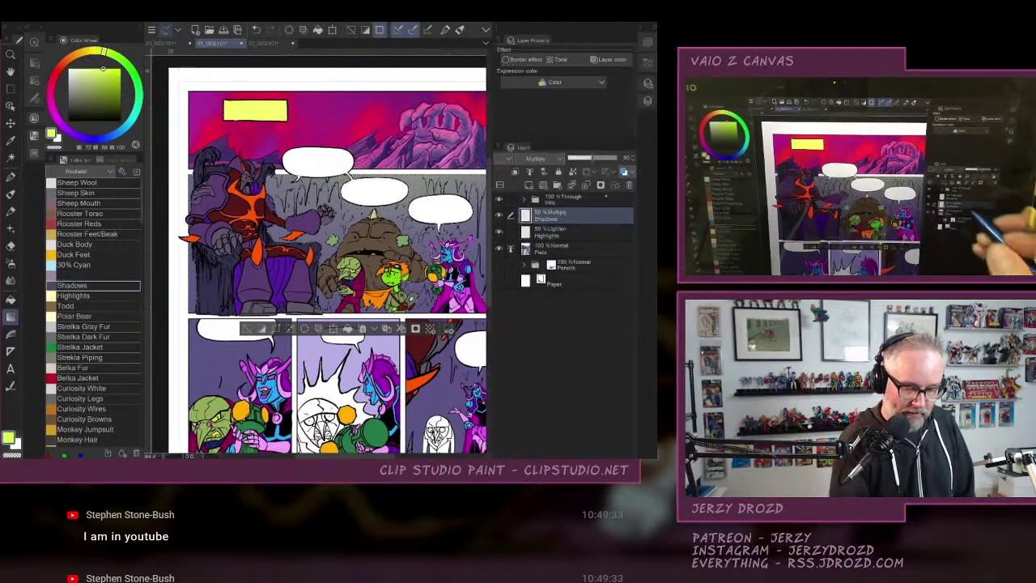
{"action": "left_click", "coordinate": [648, 84]}
{"action": "left_click_drag", "start_coordinate": [400, 277], "coordinate": [468, 279]}
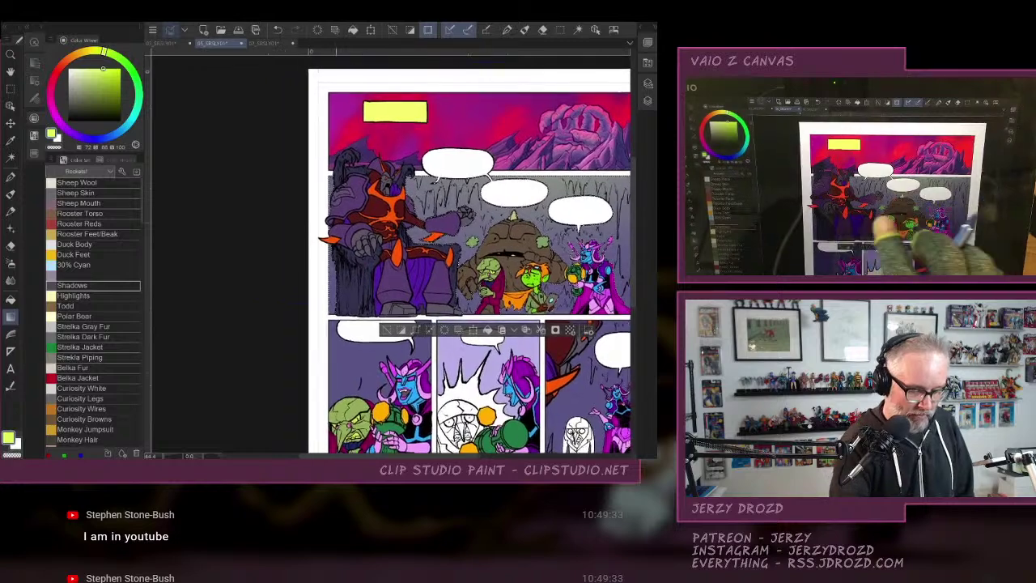
{"action": "left_click", "coordinate": [10, 176]}
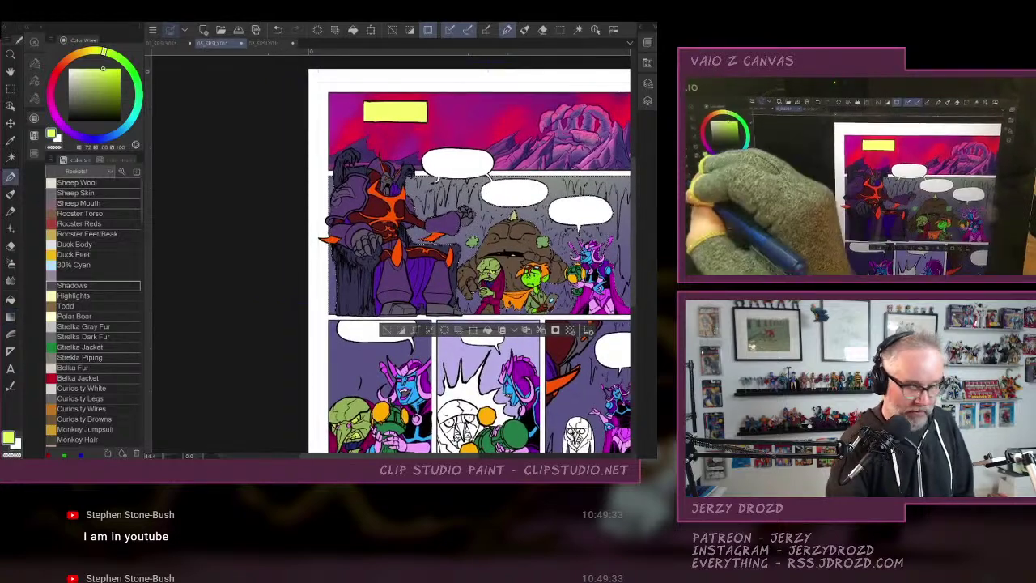
Try a pen stroke with the yellow-green colour near the throne and undo it.
{"action": "left_click_drag", "start_coordinate": [429, 182], "coordinate": [420, 141]}
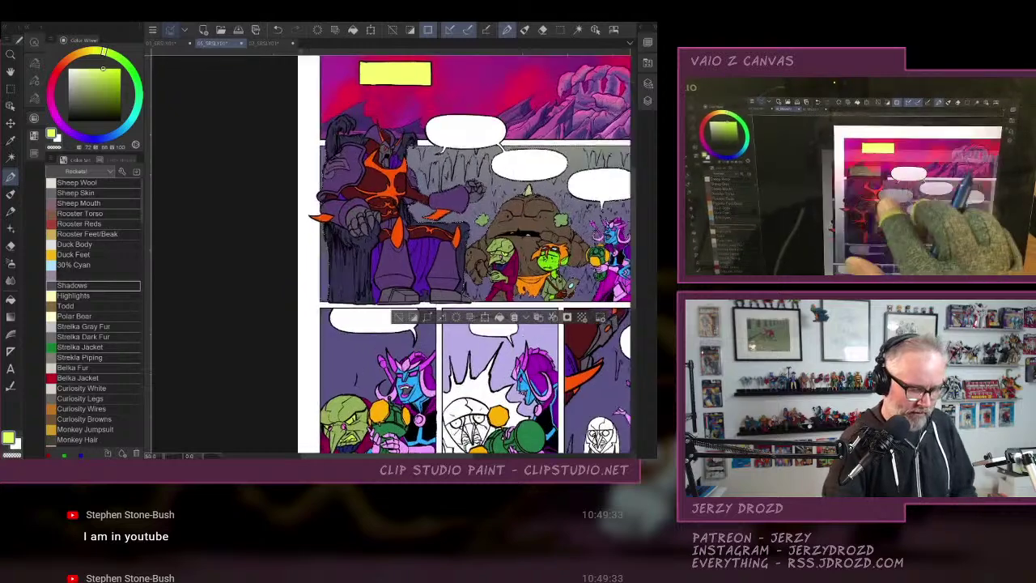
{"action": "scroll", "coordinate": [393, 305], "scroll_direction": "up", "scroll_amount": 4}
{"action": "left_click_drag", "start_coordinate": [429, 208], "coordinate": [464, 218]}
{"action": "left_click", "coordinate": [278, 29]}
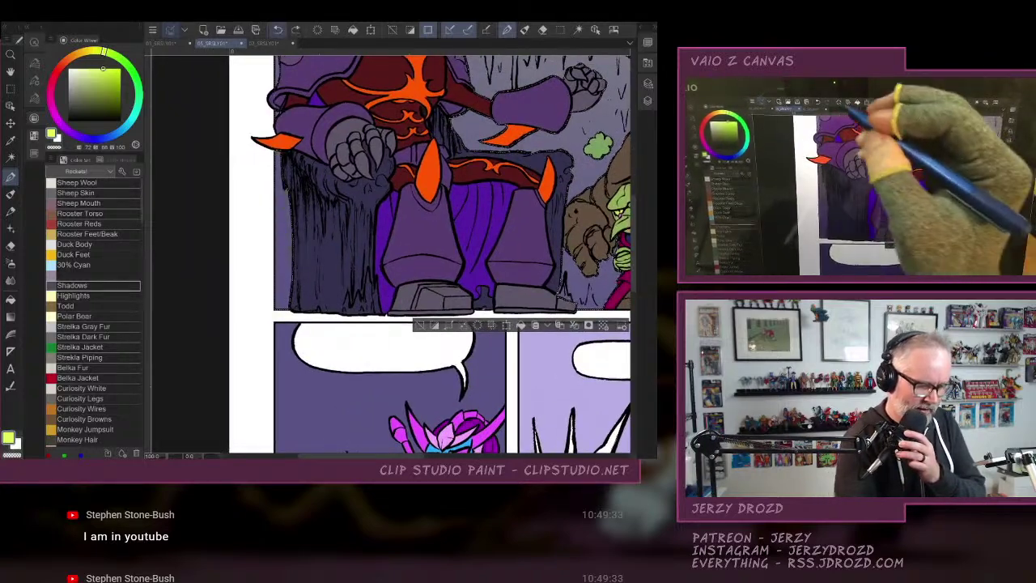
Choose the Shadows swatch and paint shadows on the cave wall along the outer side of the throne.
{"action": "left_click", "coordinate": [647, 100]}
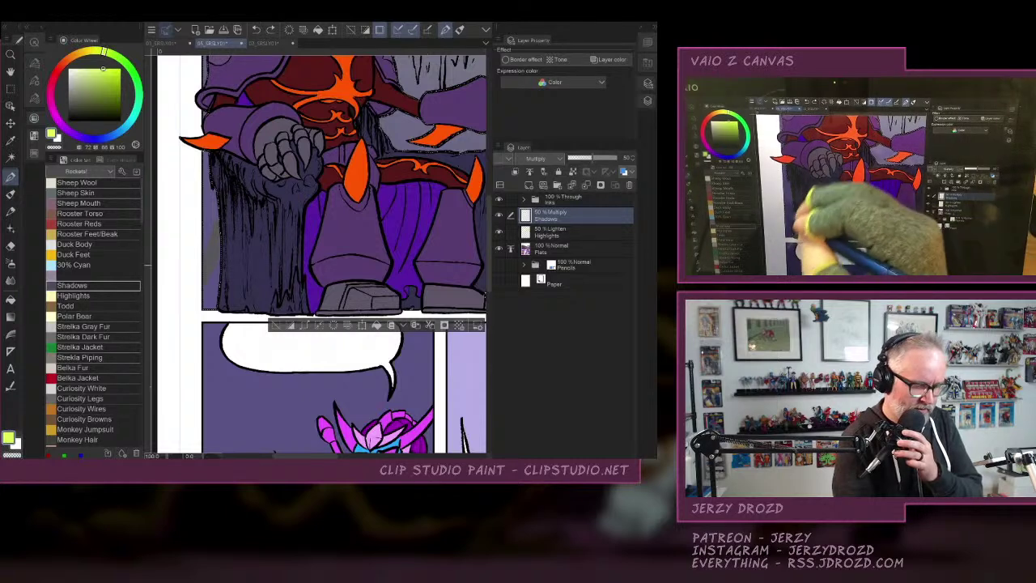
{"action": "left_click", "coordinate": [105, 284]}
{"action": "left_click_drag", "start_coordinate": [206, 196], "coordinate": [214, 280]}
{"action": "left_click_drag", "start_coordinate": [213, 240], "coordinate": [208, 306]}
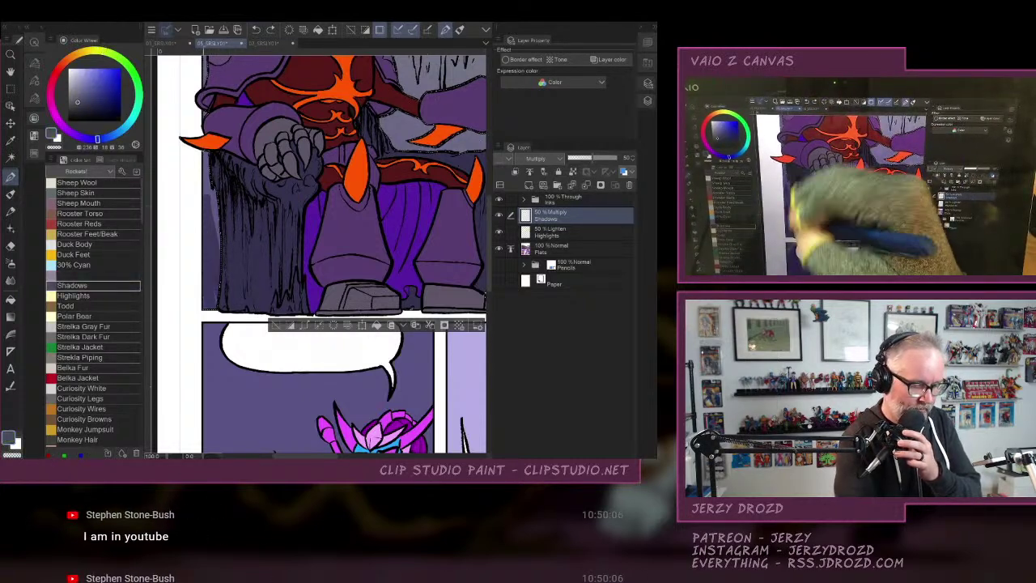
{"action": "left_click_drag", "start_coordinate": [215, 248], "coordinate": [207, 152]}
{"action": "left_click_drag", "start_coordinate": [316, 203], "coordinate": [356, 391]}
{"action": "left_click_drag", "start_coordinate": [249, 192], "coordinate": [244, 275]}
{"action": "left_click_drag", "start_coordinate": [283, 238], "coordinate": [231, 192]}
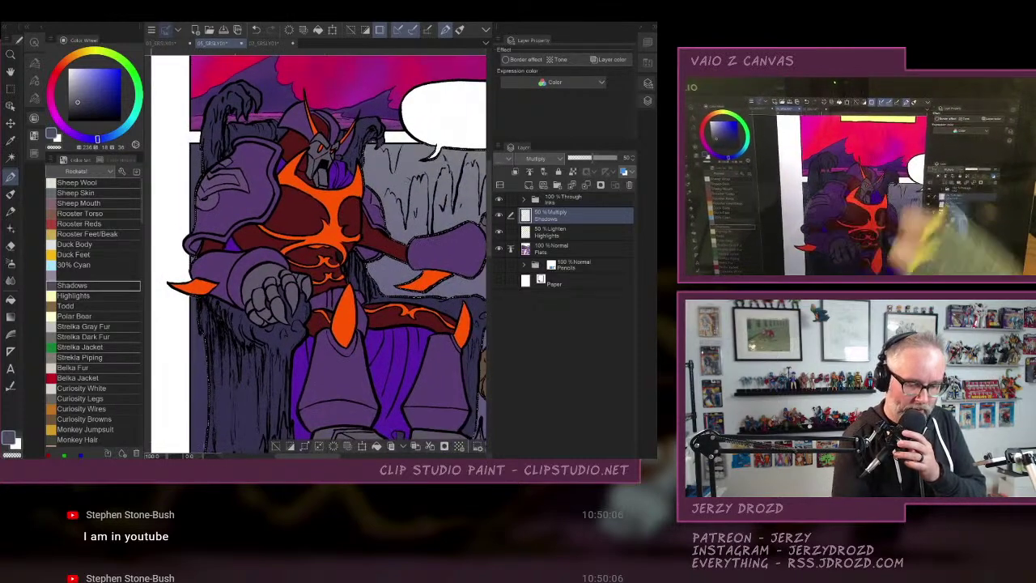
Shade the stalagmites on the cave floor between the throne and the hunched green creature in the red coat.
{"action": "left_click", "coordinate": [641, 26]}
{"action": "left_click_drag", "start_coordinate": [486, 300], "coordinate": [349, 238]}
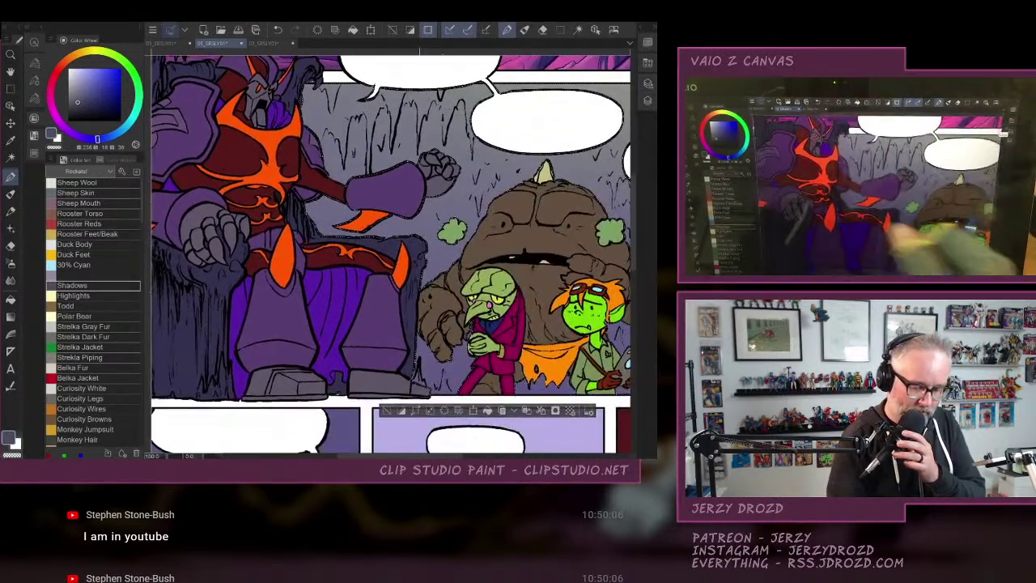
{"action": "mouse_move", "coordinate": [417, 335]}
{"action": "left_mouse_down"}
{"action": "mouse_move", "coordinate": [429, 387]}
{"action": "mouse_move", "coordinate": [434, 351]}
{"action": "left_mouse_up"}
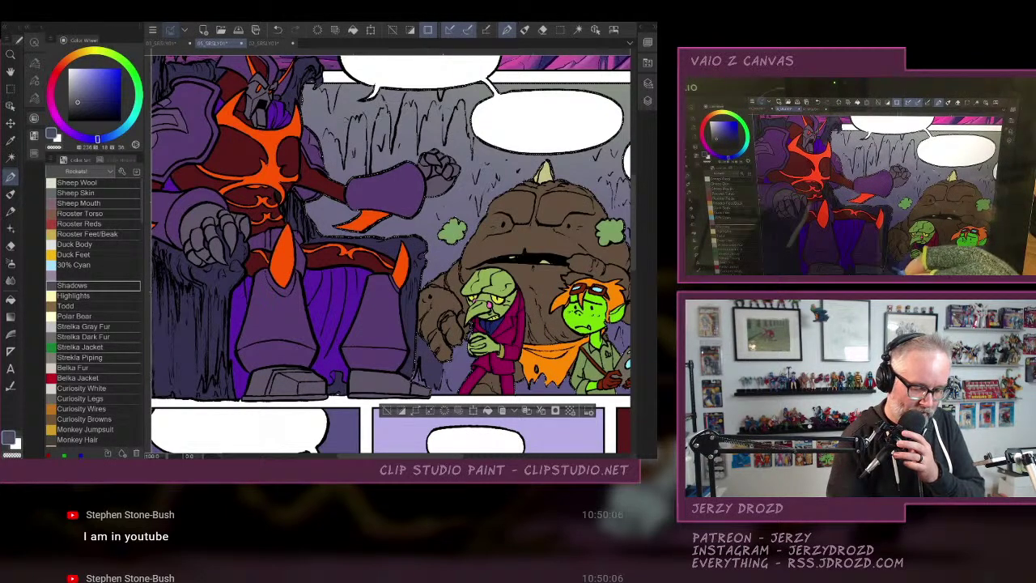
{"action": "left_click_drag", "start_coordinate": [447, 361], "coordinate": [458, 390]}
{"action": "left_click_drag", "start_coordinate": [463, 341], "coordinate": [471, 377]}
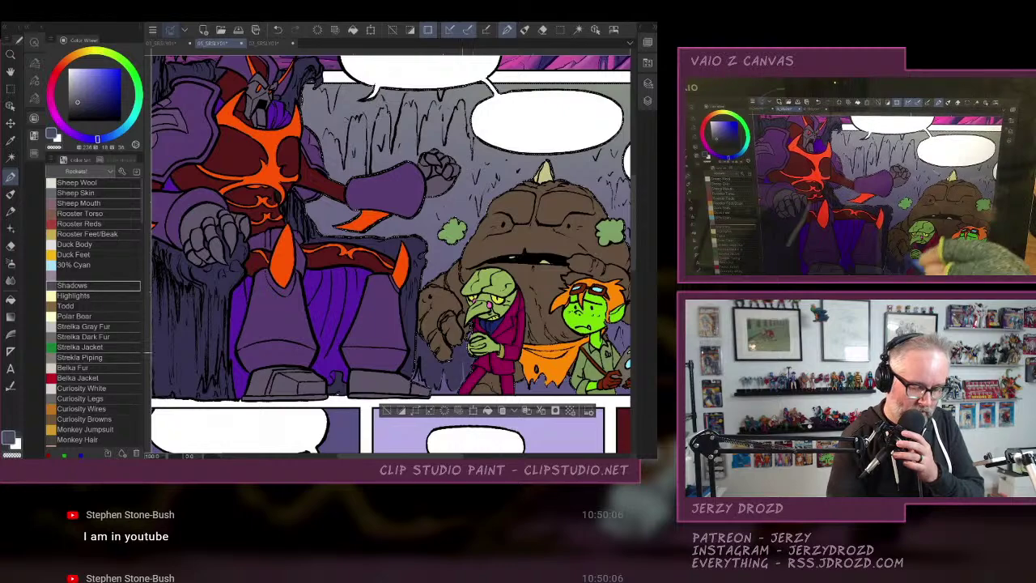
Shade the rocks beneath the brown monster and the stalagmites between the orange-haired goblin and the blue-skinned figure.
{"action": "left_click_drag", "start_coordinate": [518, 316], "coordinate": [379, 294]}
{"action": "mouse_move", "coordinate": [387, 371]}
{"action": "left_mouse_down"}
{"action": "mouse_move", "coordinate": [426, 358]}
{"action": "mouse_move", "coordinate": [434, 370]}
{"action": "left_mouse_up"}
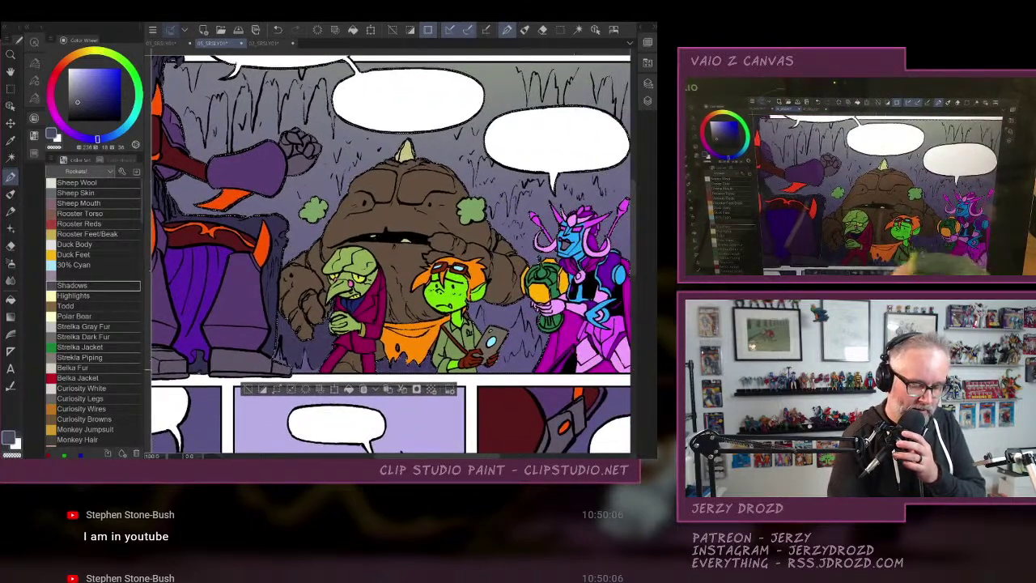
{"action": "mouse_move", "coordinate": [324, 267]}
{"action": "left_mouse_down"}
{"action": "mouse_move", "coordinate": [437, 294]}
{"action": "mouse_move", "coordinate": [313, 268]}
{"action": "left_mouse_up"}
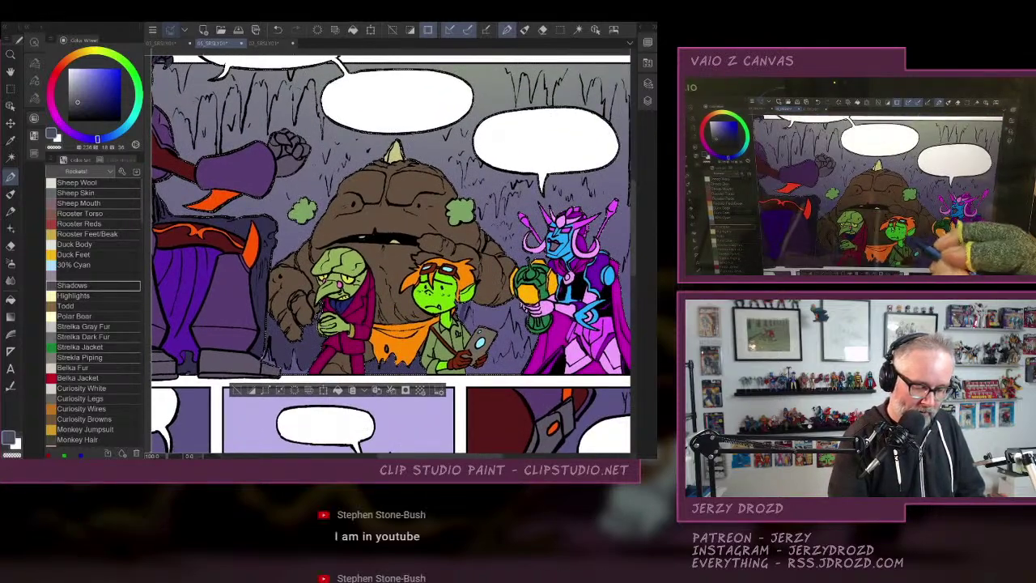
{"action": "mouse_move", "coordinate": [478, 371]}
{"action": "left_mouse_down"}
{"action": "mouse_move", "coordinate": [517, 361]}
{"action": "mouse_move", "coordinate": [508, 339]}
{"action": "left_mouse_up"}
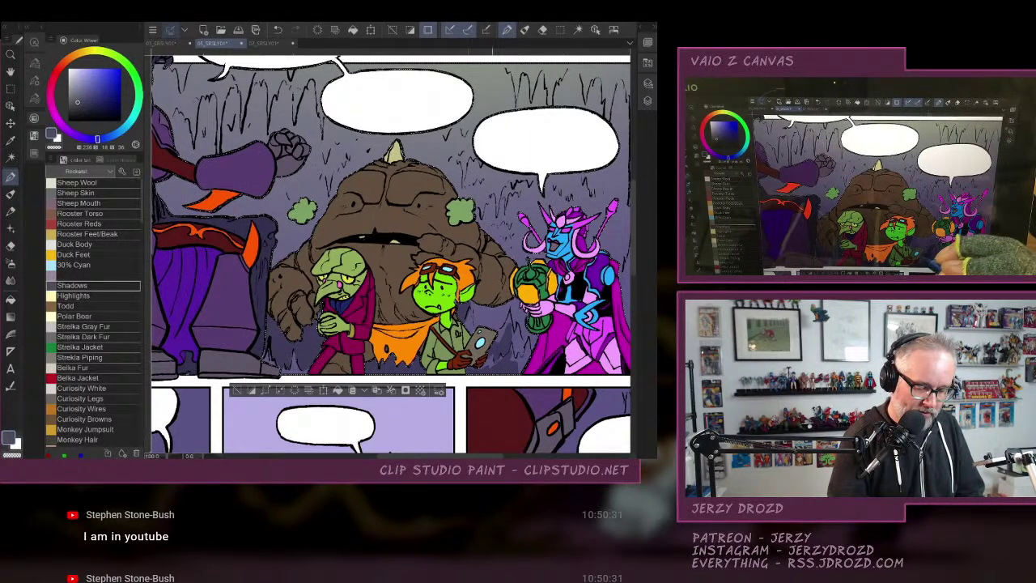
{"action": "left_click_drag", "start_coordinate": [496, 344], "coordinate": [505, 328]}
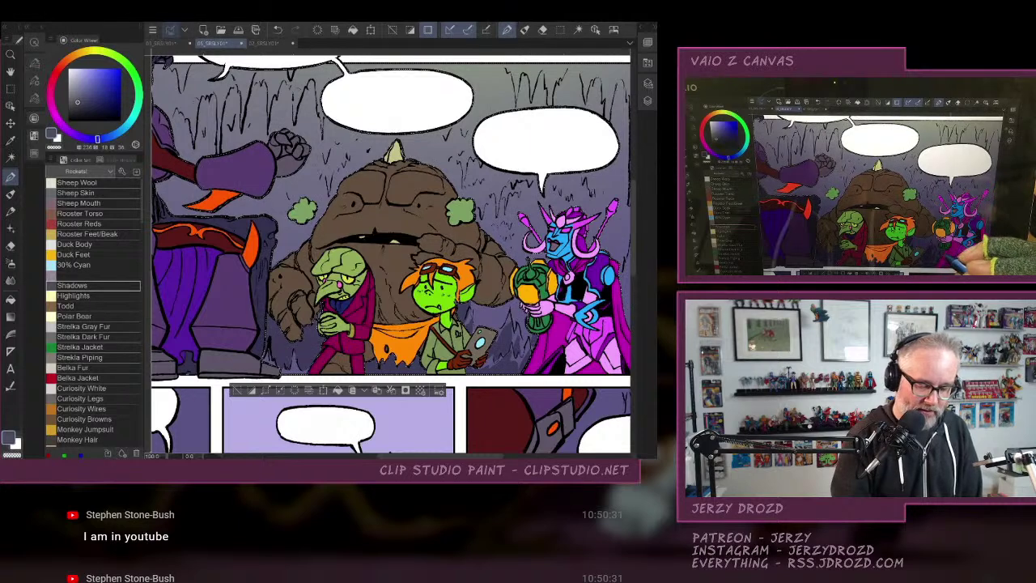
{"action": "mouse_move", "coordinate": [524, 339]}
{"action": "left_mouse_down"}
{"action": "mouse_move", "coordinate": [529, 330]}
{"action": "mouse_move", "coordinate": [481, 309]}
{"action": "mouse_move", "coordinate": [505, 315]}
{"action": "left_mouse_up"}
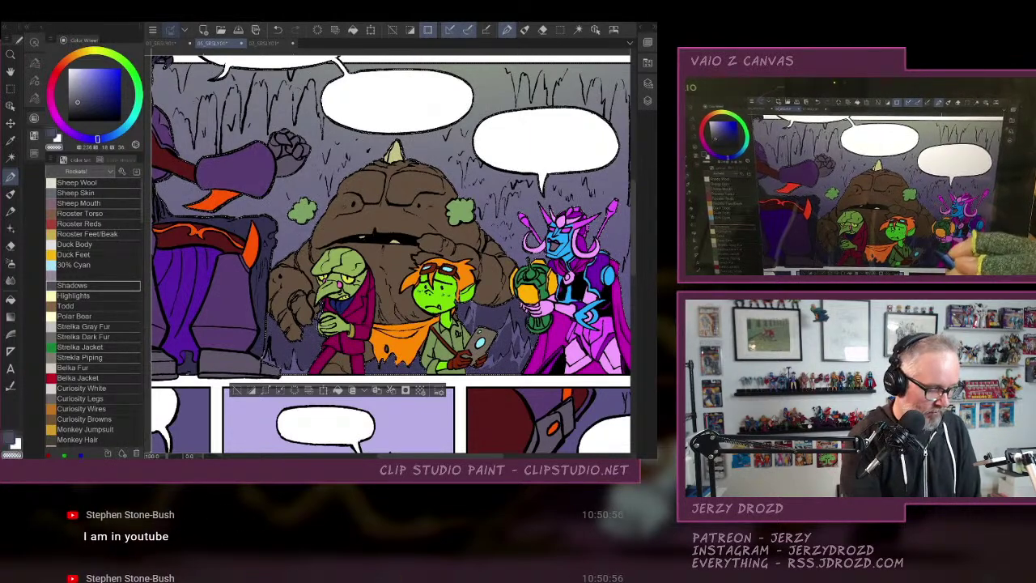
Hide the palettes and paint shadows on the stalagmites between the magenta cape and the panel's right border.
{"action": "left_click_drag", "start_coordinate": [512, 322], "coordinate": [548, 325]}
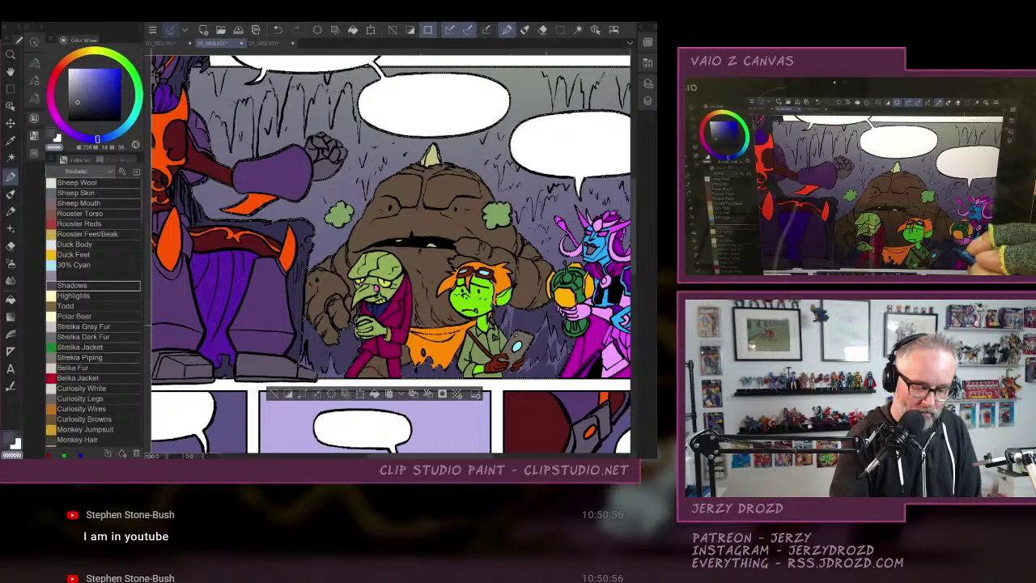
{"action": "key", "text": "Tab"}
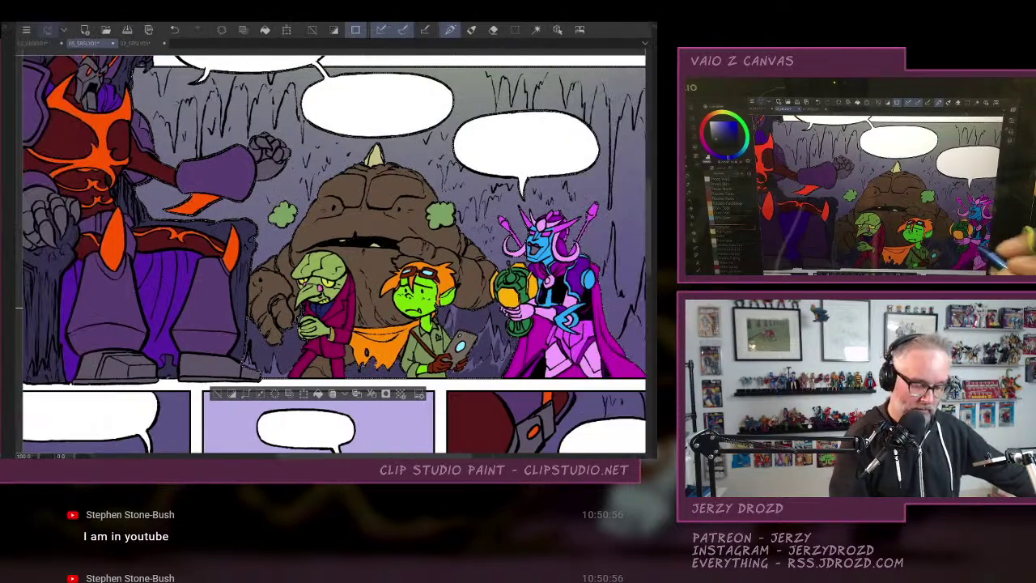
{"action": "key", "text": "Tab"}
{"action": "scroll", "coordinate": [388, 243], "scroll_direction": "down", "scroll_amount": 1}
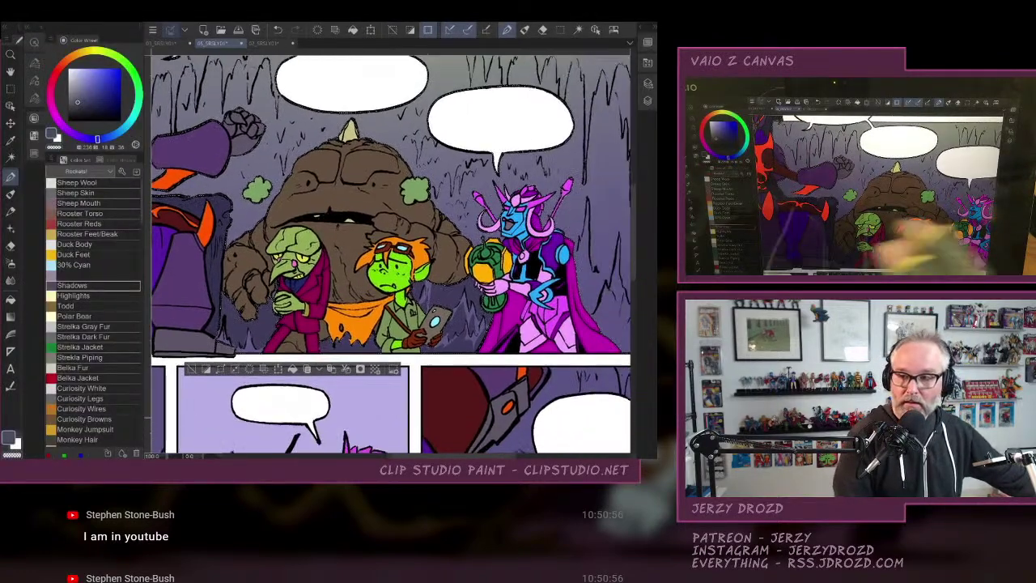
{"action": "key", "text": "Tab"}
{"action": "left_click_drag", "start_coordinate": [421, 243], "coordinate": [312, 247]}
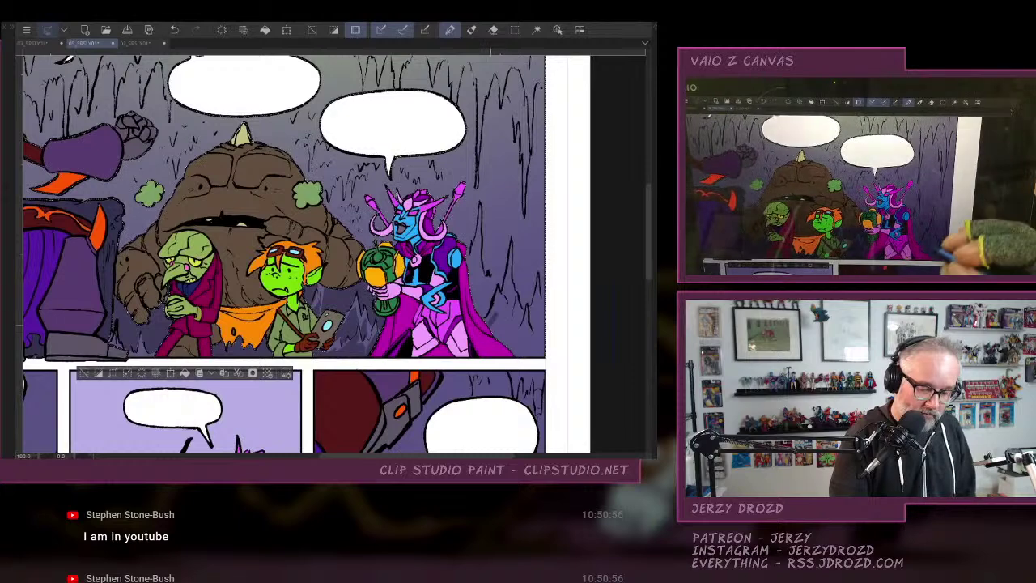
{"action": "left_click_drag", "start_coordinate": [500, 311], "coordinate": [512, 286]}
{"action": "mouse_move", "coordinate": [492, 333]}
{"action": "left_mouse_down"}
{"action": "mouse_move", "coordinate": [507, 308]}
{"action": "mouse_move", "coordinate": [514, 324]}
{"action": "left_mouse_up"}
{"action": "left_click_drag", "start_coordinate": [517, 319], "coordinate": [509, 350]}
{"action": "left_click_drag", "start_coordinate": [523, 328], "coordinate": [521, 355]}
{"action": "left_click_drag", "start_coordinate": [534, 337], "coordinate": [527, 356]}
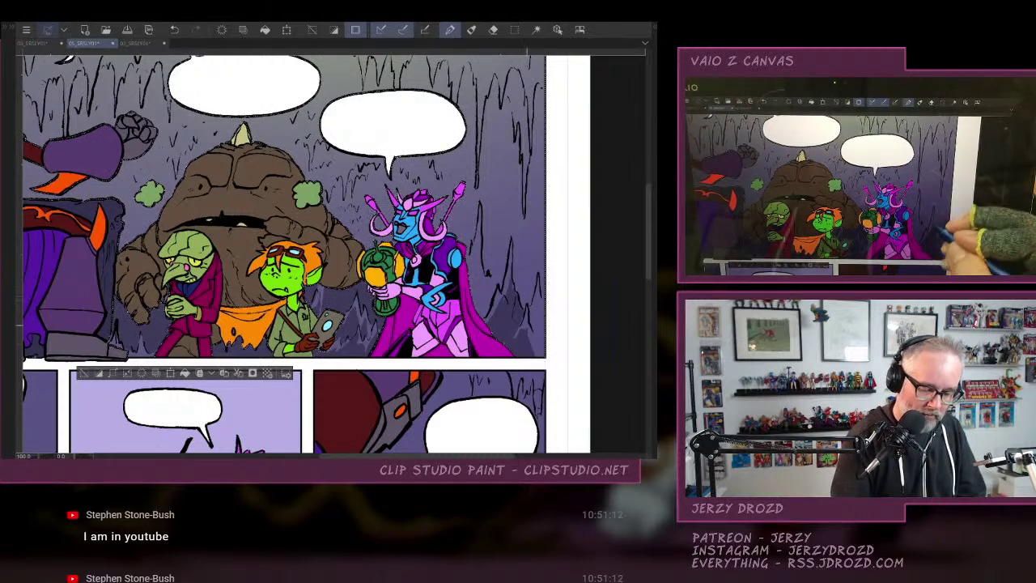
{"action": "mouse_move", "coordinate": [523, 316]}
{"action": "left_mouse_down"}
{"action": "mouse_move", "coordinate": [538, 355]}
{"action": "mouse_move", "coordinate": [539, 298]}
{"action": "mouse_move", "coordinate": [543, 338]}
{"action": "left_mouse_up"}
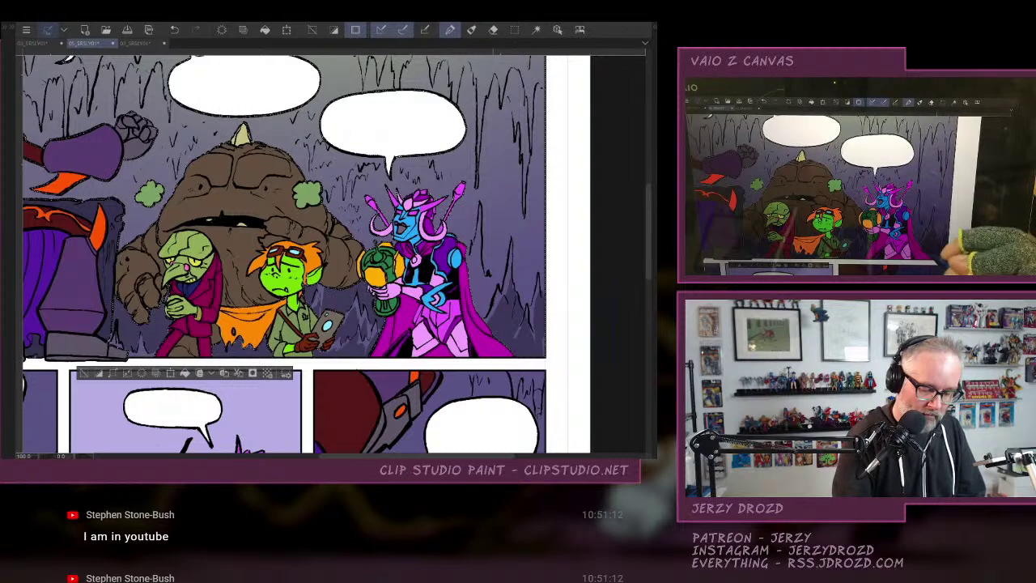
Shade the cave wall directly behind the blue-skinned figure's magenta cape.
{"action": "left_click_drag", "start_coordinate": [472, 235], "coordinate": [487, 310]}
{"action": "left_click_drag", "start_coordinate": [479, 293], "coordinate": [491, 317]}
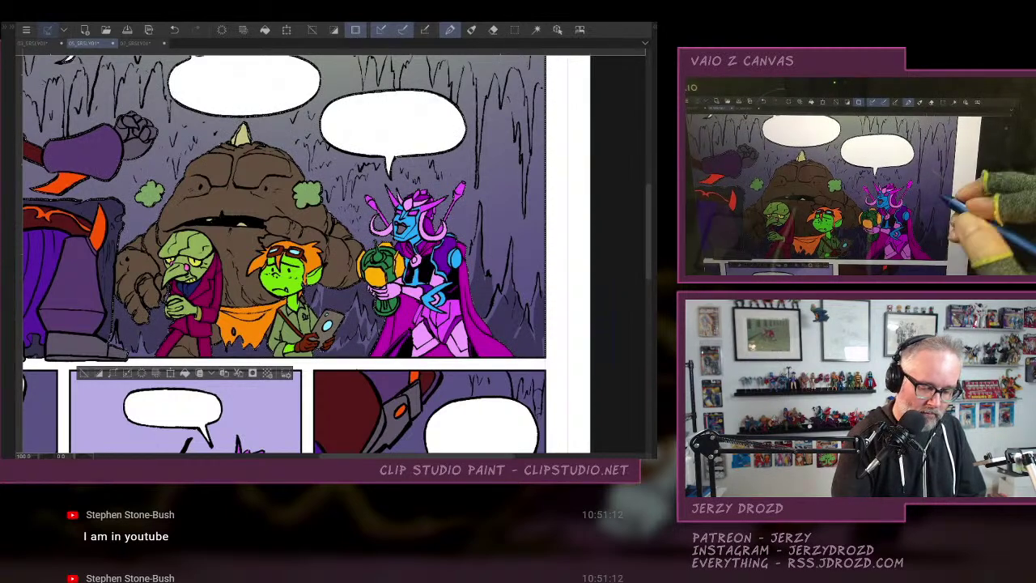
{"action": "left_click_drag", "start_coordinate": [492, 275], "coordinate": [496, 291]}
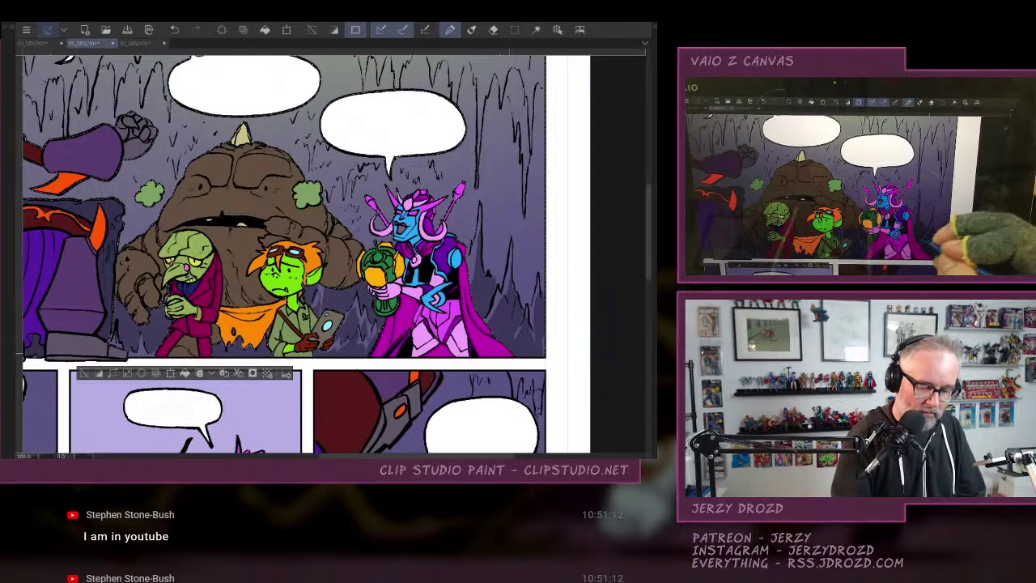
Paint shadows around the stalactites in the cave panel's upper-right corner.
{"action": "left_click_drag", "start_coordinate": [405, 202], "coordinate": [340, 312]}
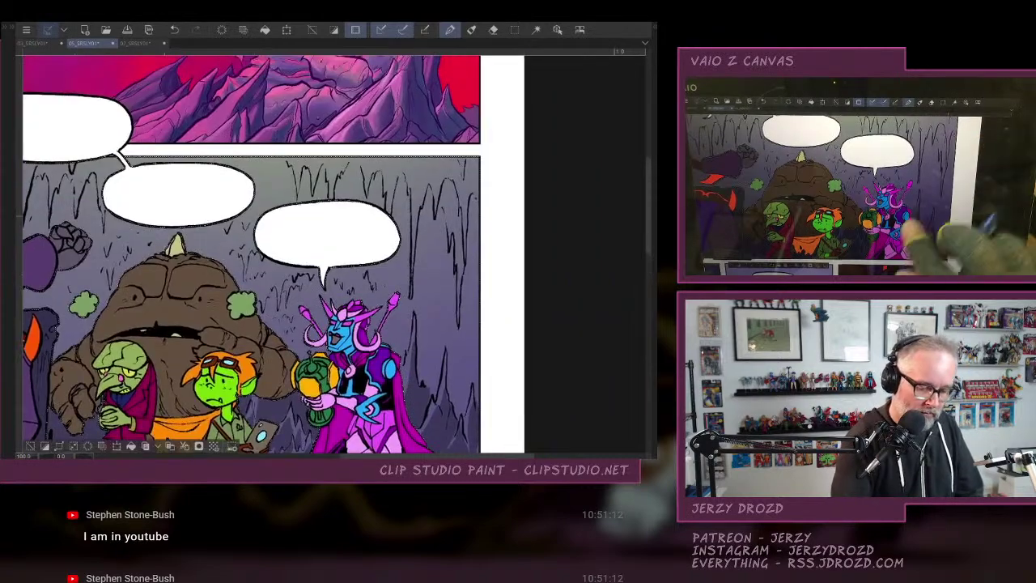
{"action": "left_click_drag", "start_coordinate": [460, 253], "coordinate": [460, 297]}
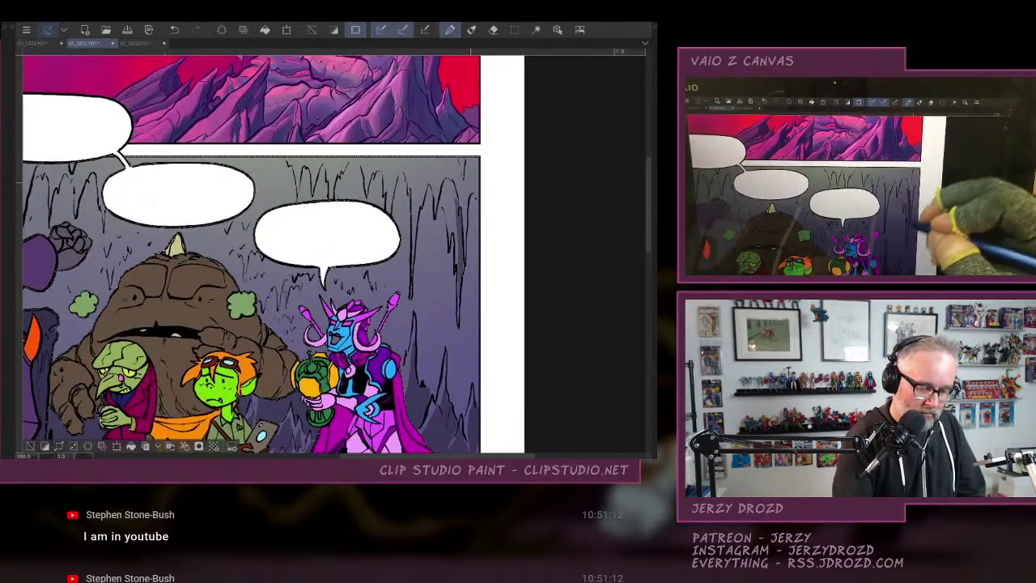
{"action": "left_click_drag", "start_coordinate": [468, 164], "coordinate": [473, 196]}
{"action": "mouse_move", "coordinate": [476, 159]}
{"action": "left_mouse_down"}
{"action": "mouse_move", "coordinate": [478, 195]}
{"action": "mouse_move", "coordinate": [468, 175]}
{"action": "mouse_move", "coordinate": [440, 186]}
{"action": "mouse_move", "coordinate": [435, 214]}
{"action": "left_mouse_up"}
{"action": "left_click_drag", "start_coordinate": [447, 156], "coordinate": [450, 167]}
{"action": "left_click_drag", "start_coordinate": [458, 157], "coordinate": [457, 195]}
{"action": "left_click_drag", "start_coordinate": [466, 159], "coordinate": [461, 201]}
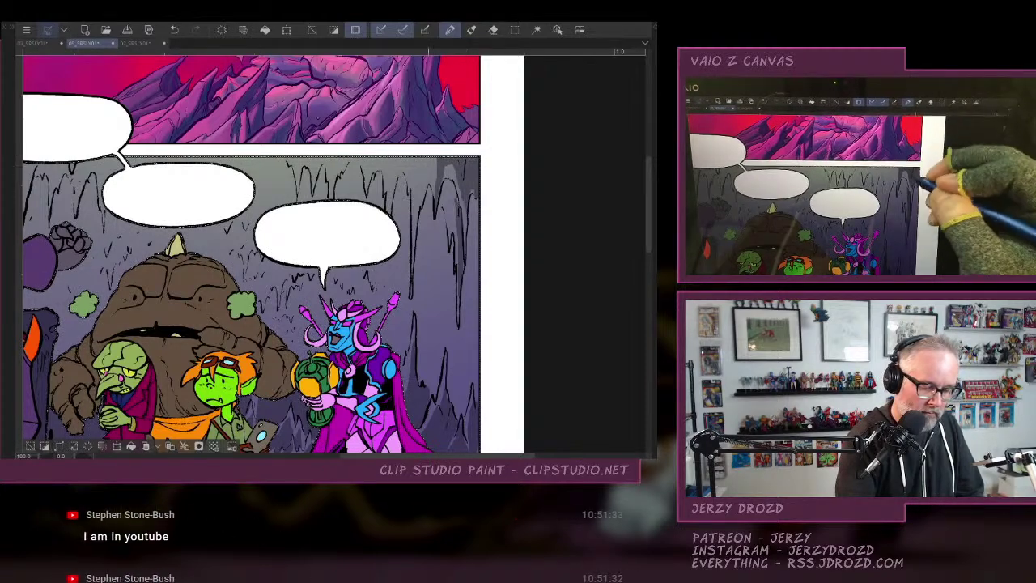
Shade the gaps between the stalactites along the panel's upper edge, above the right-hand speech balloon.
{"action": "left_click_drag", "start_coordinate": [425, 157], "coordinate": [413, 245]}
{"action": "left_click_drag", "start_coordinate": [431, 157], "coordinate": [428, 175]}
{"action": "left_click_drag", "start_coordinate": [436, 156], "coordinate": [415, 188]}
{"action": "left_click_drag", "start_coordinate": [415, 155], "coordinate": [388, 214]}
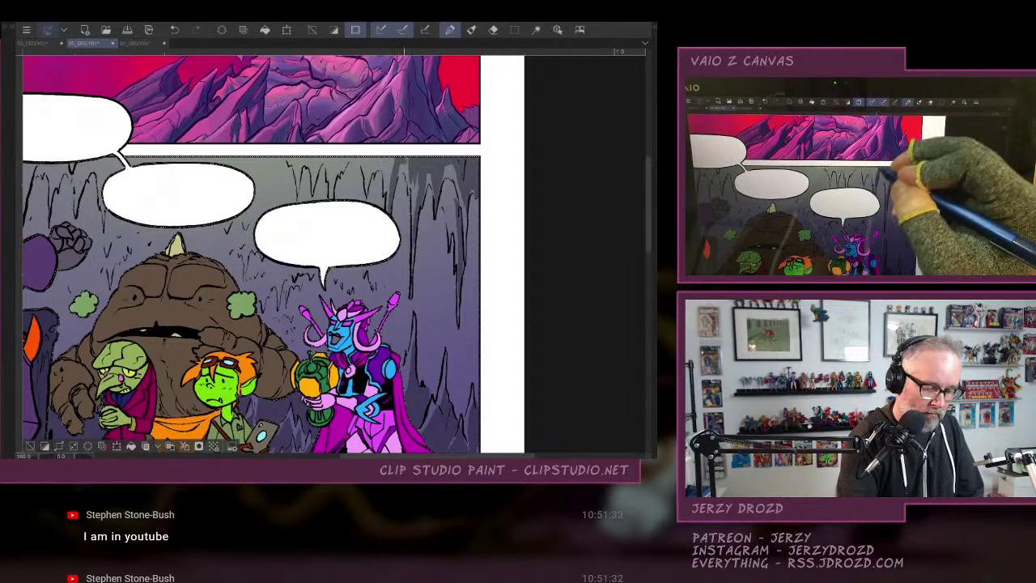
{"action": "mouse_move", "coordinate": [394, 157]}
{"action": "left_mouse_down"}
{"action": "mouse_move", "coordinate": [387, 186]}
{"action": "mouse_move", "coordinate": [369, 181]}
{"action": "mouse_move", "coordinate": [329, 199]}
{"action": "left_mouse_up"}
{"action": "mouse_move", "coordinate": [341, 155]}
{"action": "left_mouse_down"}
{"action": "mouse_move", "coordinate": [336, 173]}
{"action": "mouse_move", "coordinate": [309, 185]}
{"action": "mouse_move", "coordinate": [294, 178]}
{"action": "mouse_move", "coordinate": [301, 164]}
{"action": "left_mouse_up"}
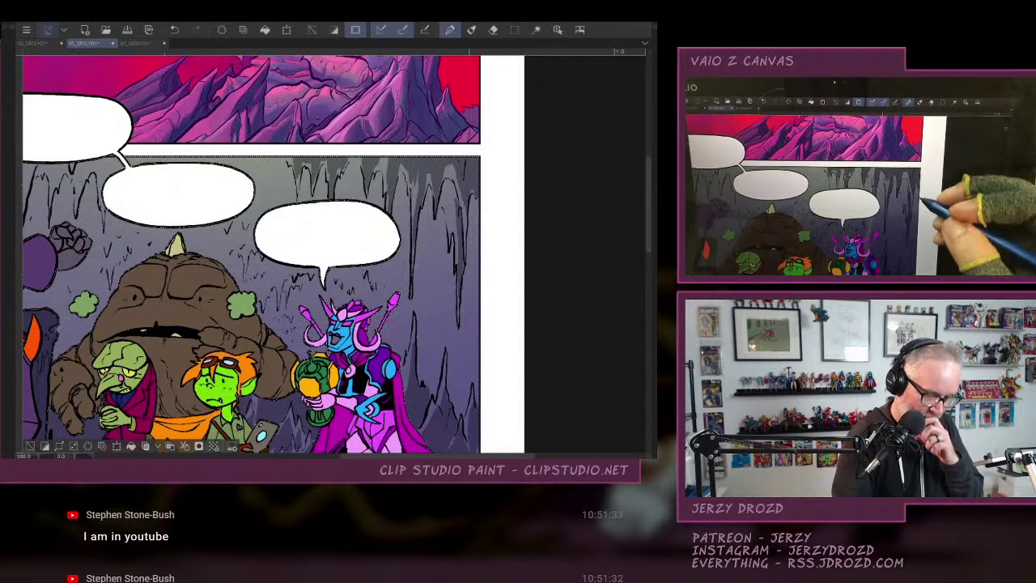
Paint shadow streaks down the cave wall along the panel's right border, beside the blue-skinned figure.
{"action": "left_click_drag", "start_coordinate": [478, 262], "coordinate": [455, 376]}
{"action": "left_click_drag", "start_coordinate": [472, 312], "coordinate": [451, 391]}
{"action": "left_click_drag", "start_coordinate": [478, 318], "coordinate": [457, 387]}
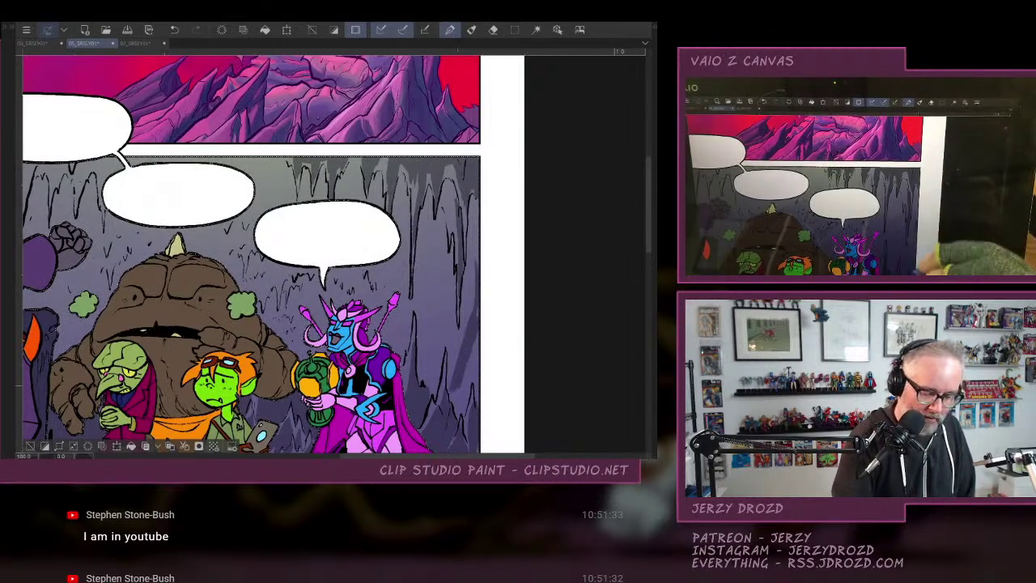
{"action": "left_click_drag", "start_coordinate": [477, 335], "coordinate": [458, 387]}
{"action": "left_click_drag", "start_coordinate": [456, 324], "coordinate": [448, 381]}
{"action": "mouse_move", "coordinate": [468, 298]}
{"action": "left_mouse_down"}
{"action": "mouse_move", "coordinate": [448, 387]}
{"action": "mouse_move", "coordinate": [462, 411]}
{"action": "left_mouse_up"}
{"action": "left_click_drag", "start_coordinate": [480, 362], "coordinate": [472, 402]}
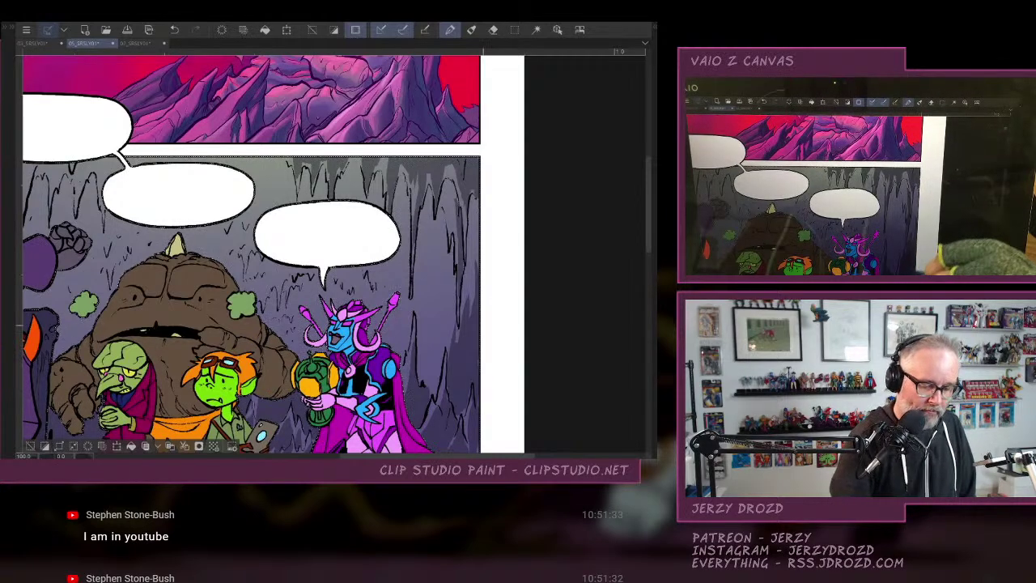
{"action": "left_click_drag", "start_coordinate": [500, 352], "coordinate": [459, 259]}
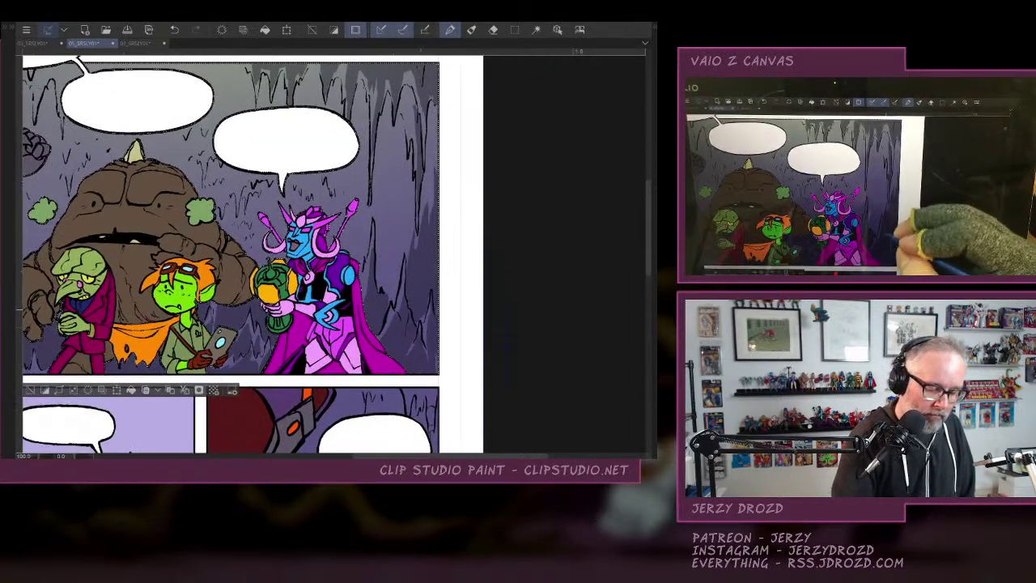
{"action": "left_click_drag", "start_coordinate": [437, 172], "coordinate": [429, 109]}
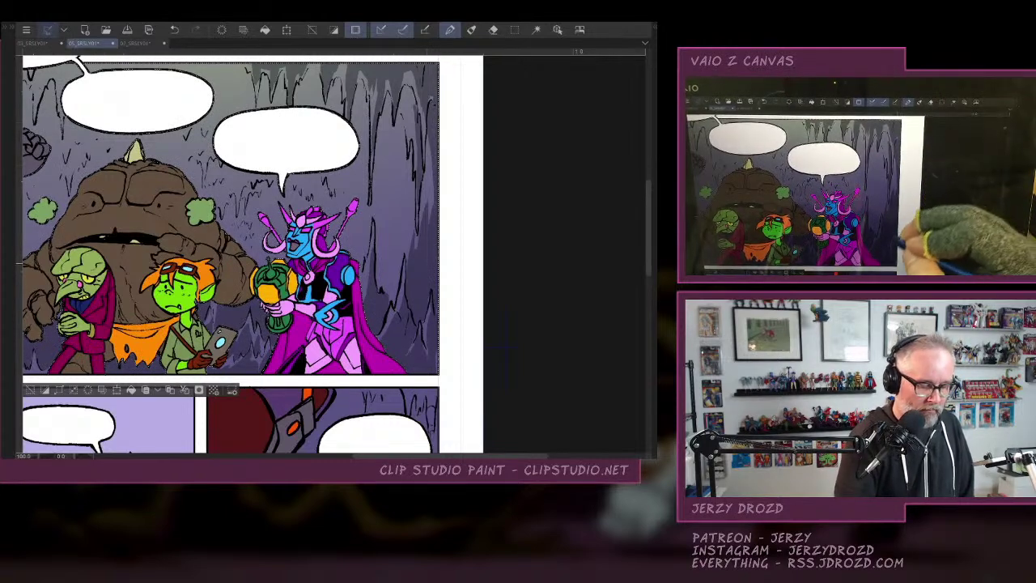
Clear the selection, show the palettes and make the Inks layer inside the Inks folder active.
{"action": "left_click_drag", "start_coordinate": [150, 362], "coordinate": [337, 357]}
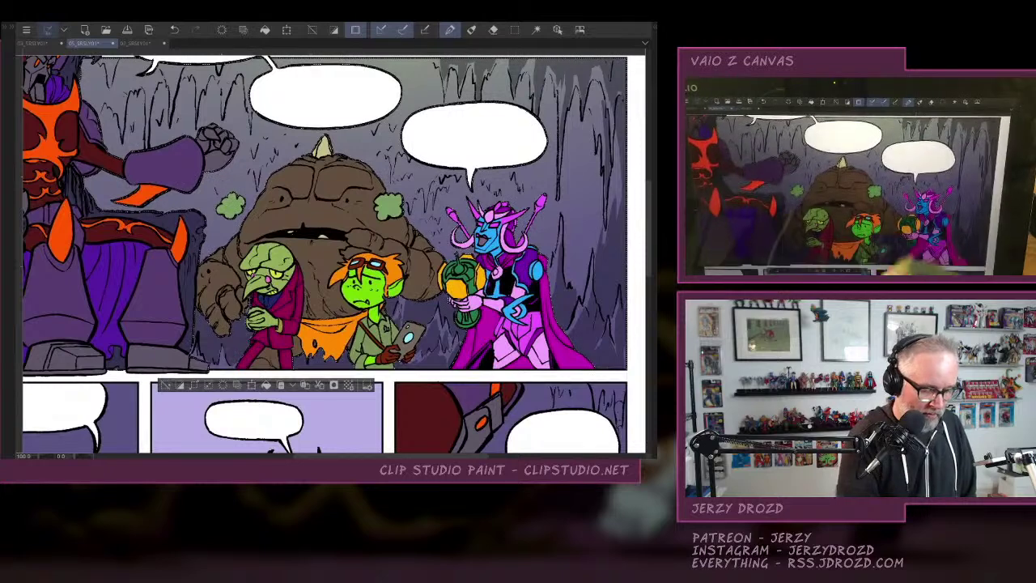
{"action": "key", "text": "ctrl+d"}
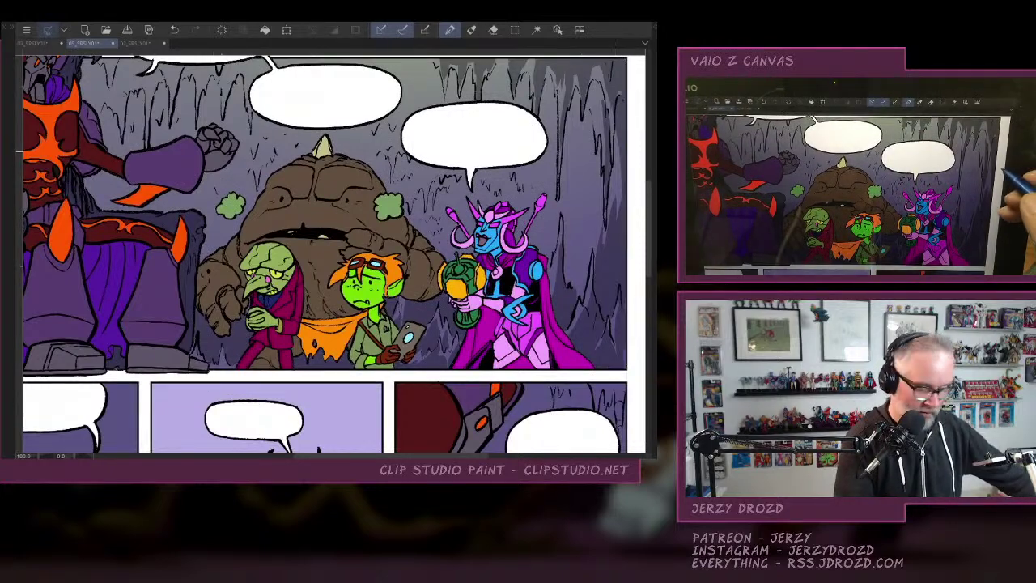
{"action": "key", "text": "Tab"}
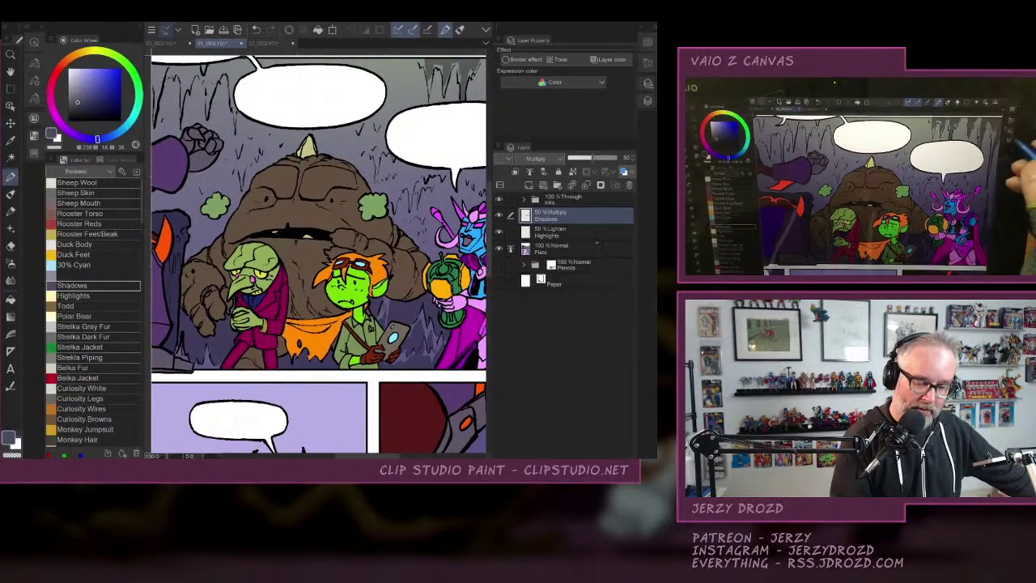
{"action": "left_click", "coordinate": [524, 199]}
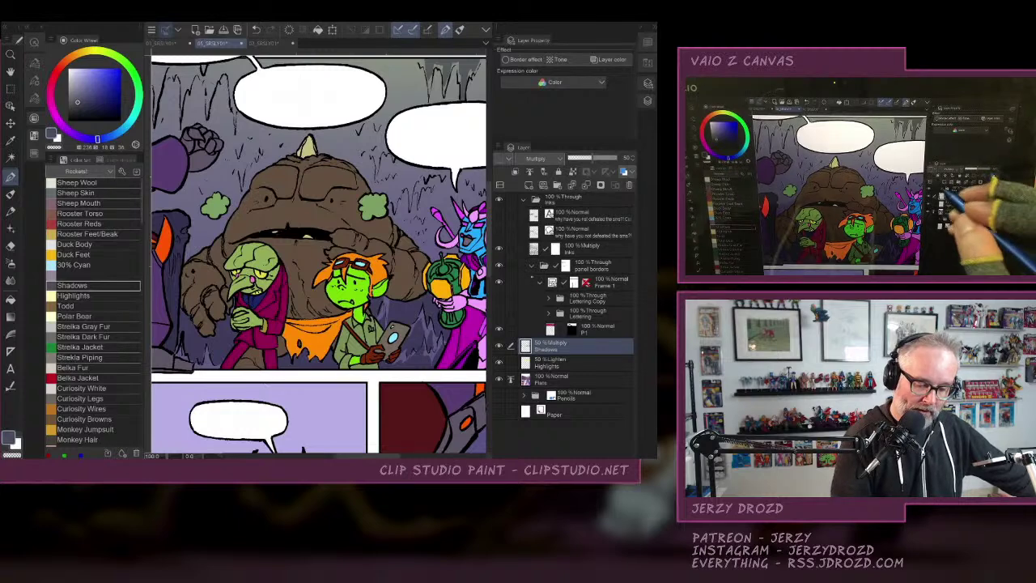
{"action": "left_click", "coordinate": [584, 249]}
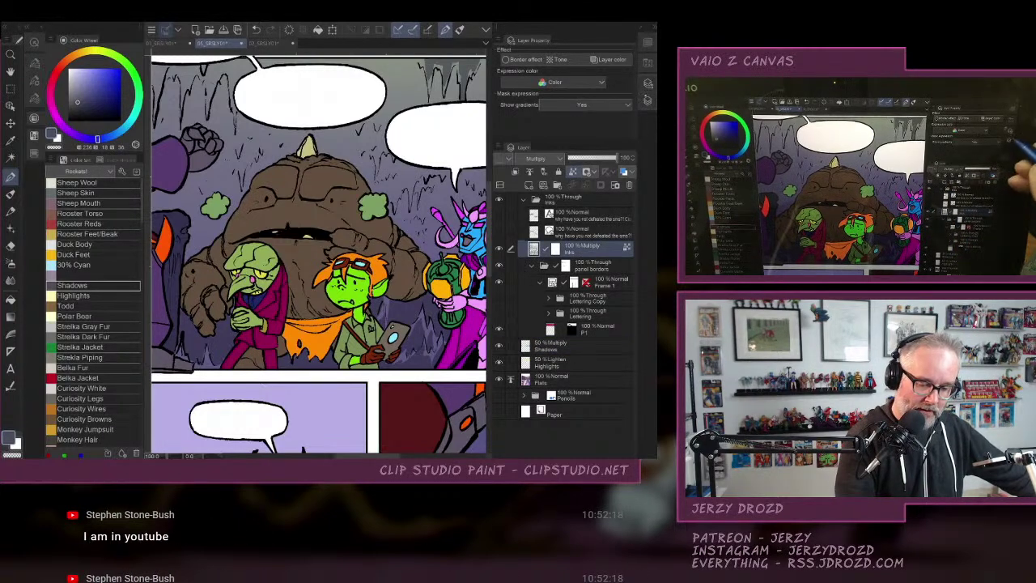
{"action": "left_click", "coordinate": [647, 100]}
Mix a dark purple from the sampled wall colour and recolour the ink texture lines beside the balloon tail above the blue-skinned figure.
{"action": "left_click", "coordinate": [309, 171], "text": "alt"}
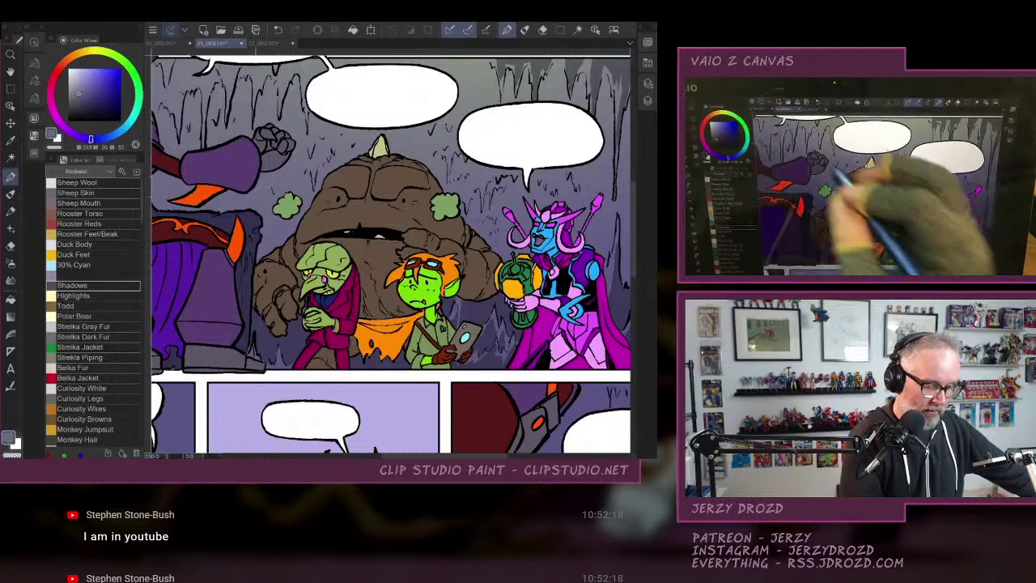
{"action": "left_click", "coordinate": [85, 106]}
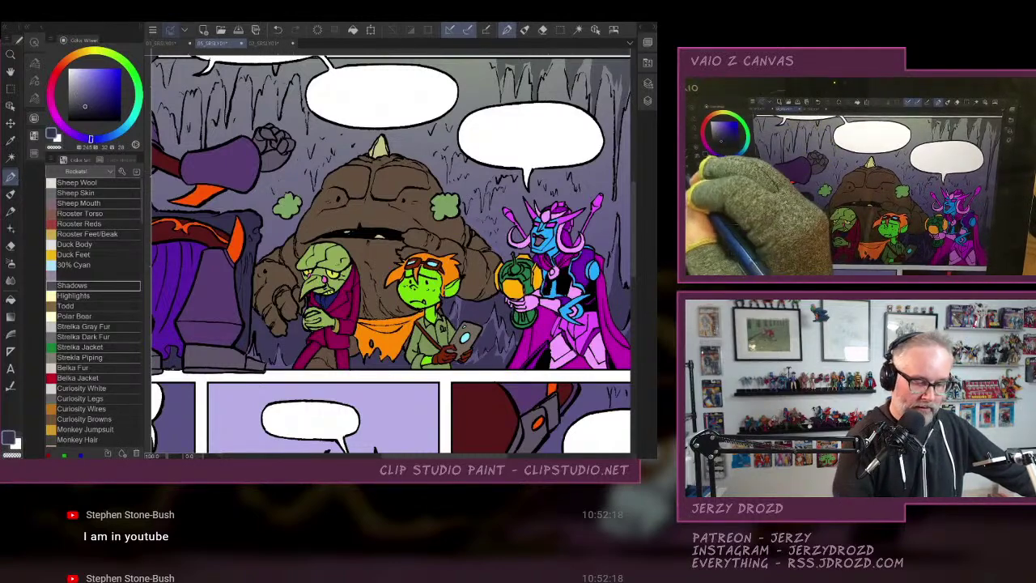
{"action": "scroll", "coordinate": [499, 228], "scroll_direction": "up", "scroll_amount": 5}
{"action": "left_click_drag", "start_coordinate": [592, 203], "coordinate": [463, 294]}
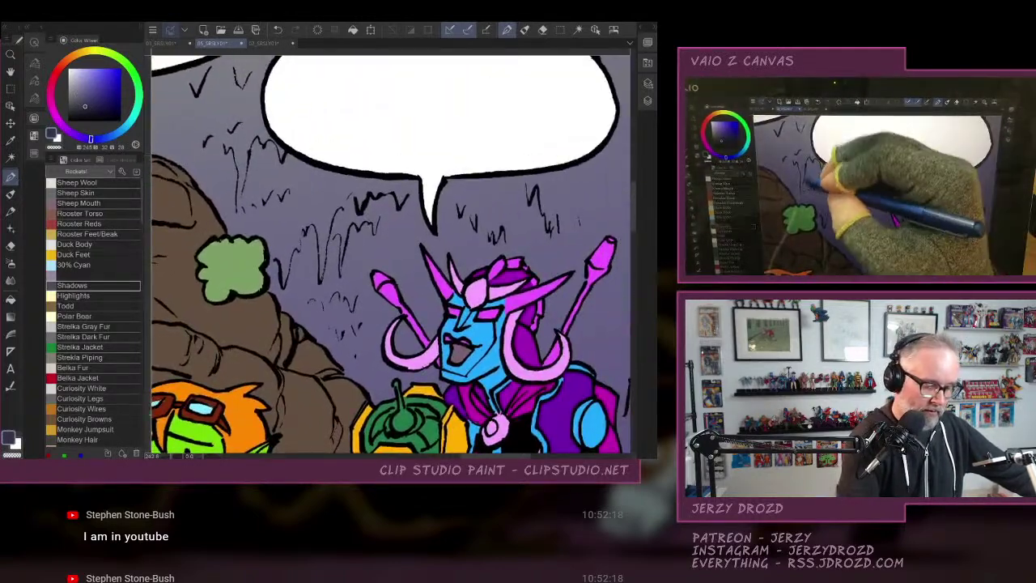
{"action": "key", "text": "shift+Tab"}
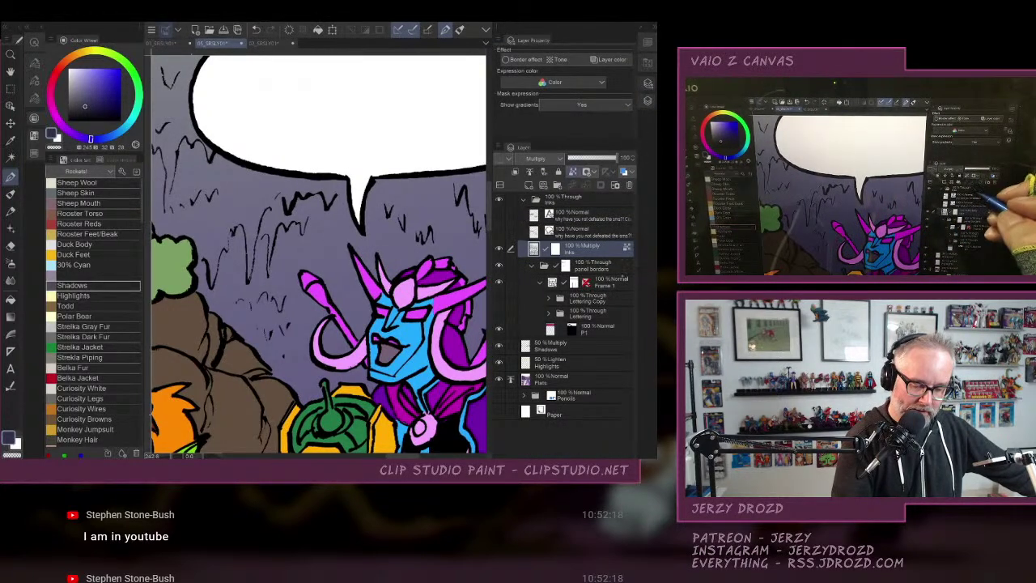
{"action": "key", "text": "shift+Tab"}
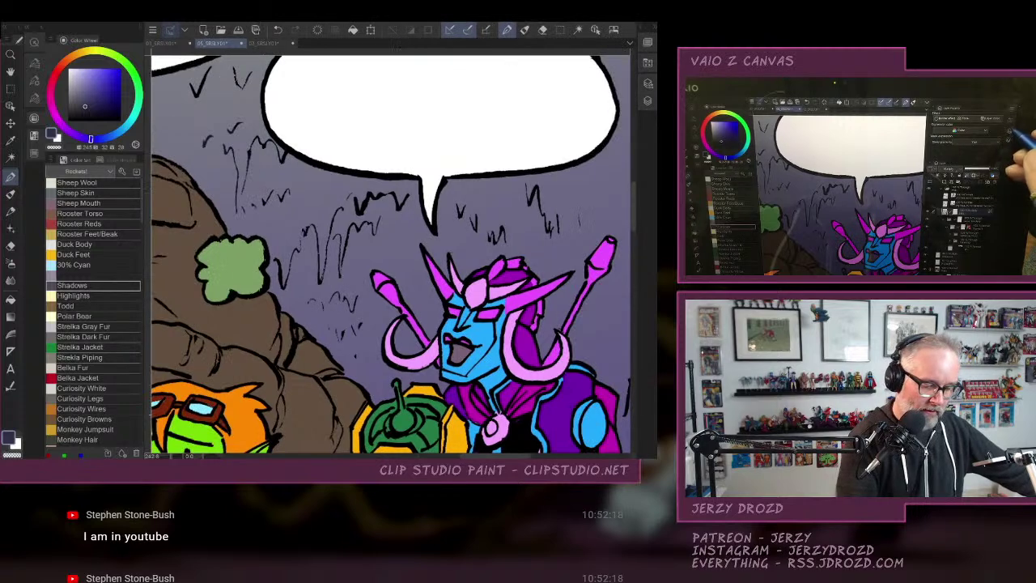
{"action": "left_click", "coordinate": [93, 97]}
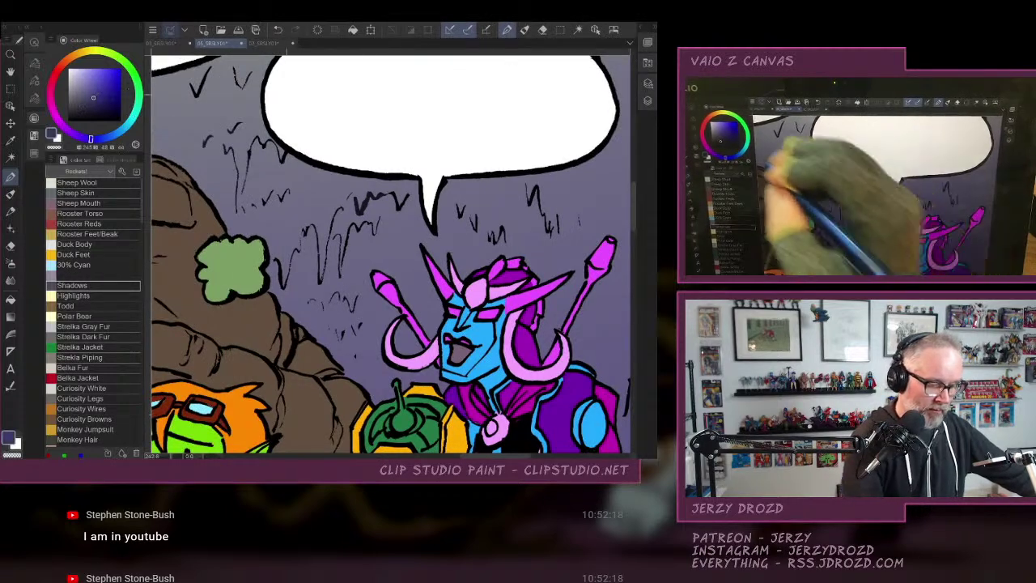
{"action": "mouse_move", "coordinate": [405, 182]}
{"action": "left_mouse_down"}
{"action": "mouse_move", "coordinate": [446, 176]}
{"action": "mouse_move", "coordinate": [430, 170]}
{"action": "left_mouse_up"}
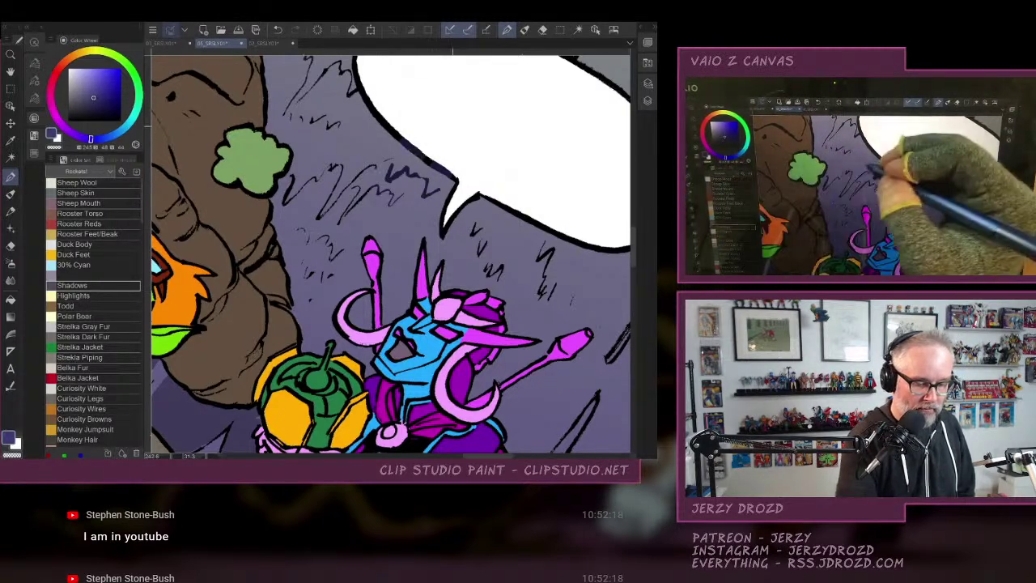
Undo the purple strokes on the speech balloon's outline and choose a lighter, more muted purple.
{"action": "scroll", "coordinate": [453, 180], "scroll_direction": "up", "scroll_amount": 4}
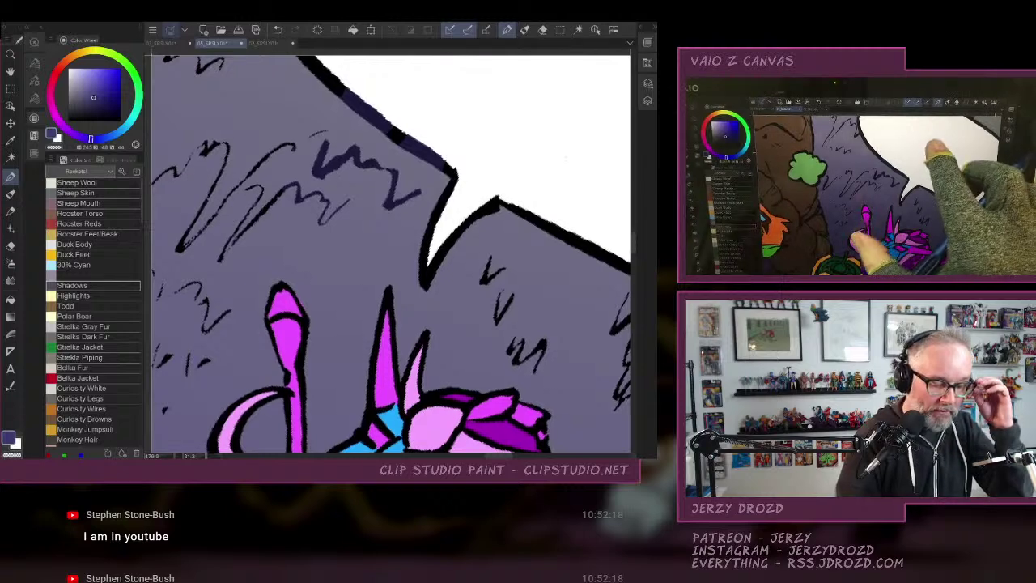
{"action": "left_click_drag", "start_coordinate": [493, 139], "coordinate": [496, 201]}
{"action": "left_click", "coordinate": [277, 30]}
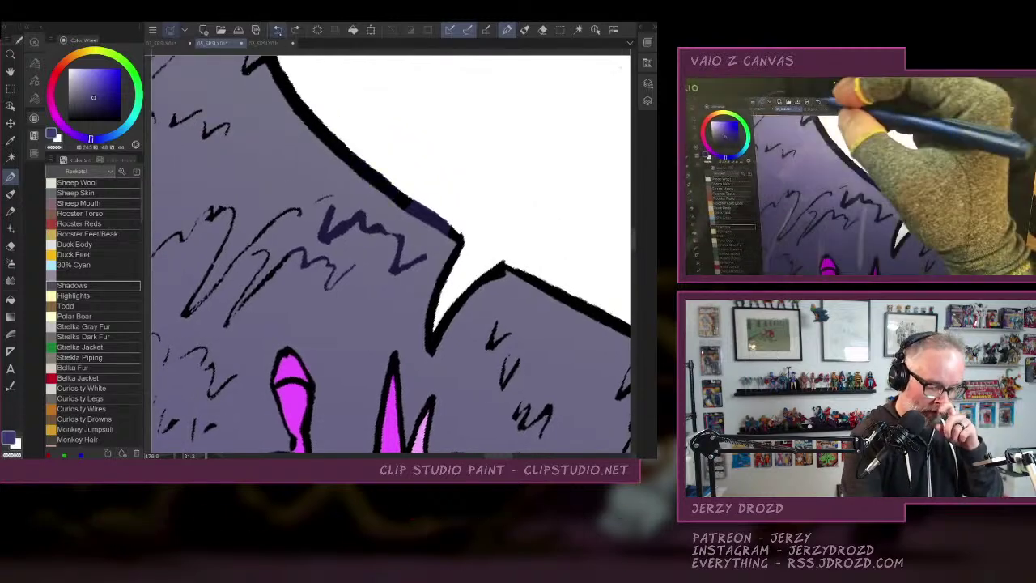
{"action": "left_click", "coordinate": [277, 29]}
{"action": "left_click", "coordinate": [85, 91]}
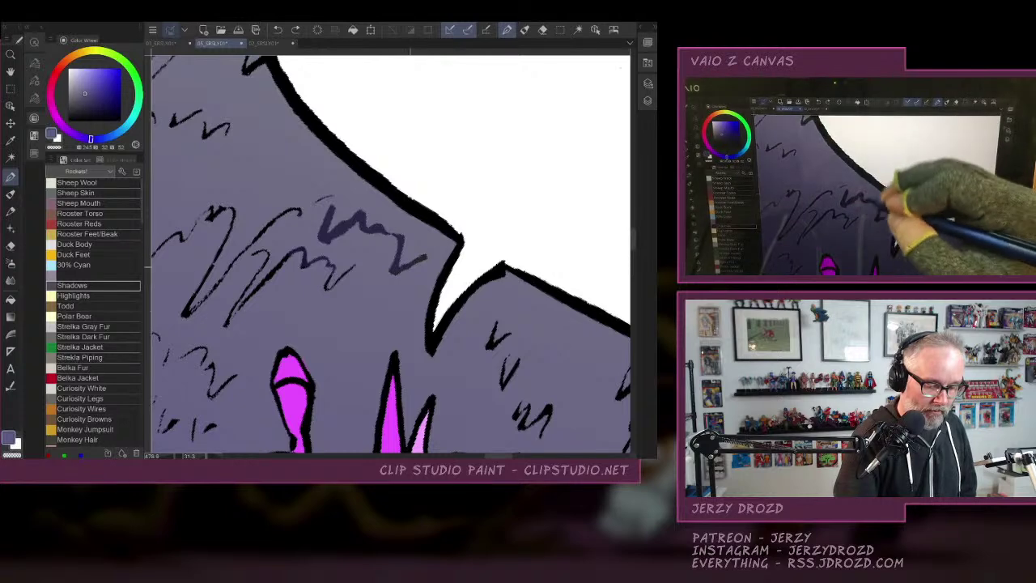
Recolour the wall texture lines muted purple between the brown monster and the blue-skinned figure, up to the gap between the speech balloons.
{"action": "mouse_move", "coordinate": [276, 264]}
{"action": "left_mouse_down"}
{"action": "mouse_move", "coordinate": [233, 317]}
{"action": "mouse_move", "coordinate": [199, 301]}
{"action": "mouse_move", "coordinate": [212, 216]}
{"action": "mouse_move", "coordinate": [227, 323]}
{"action": "mouse_move", "coordinate": [365, 223]}
{"action": "left_mouse_up"}
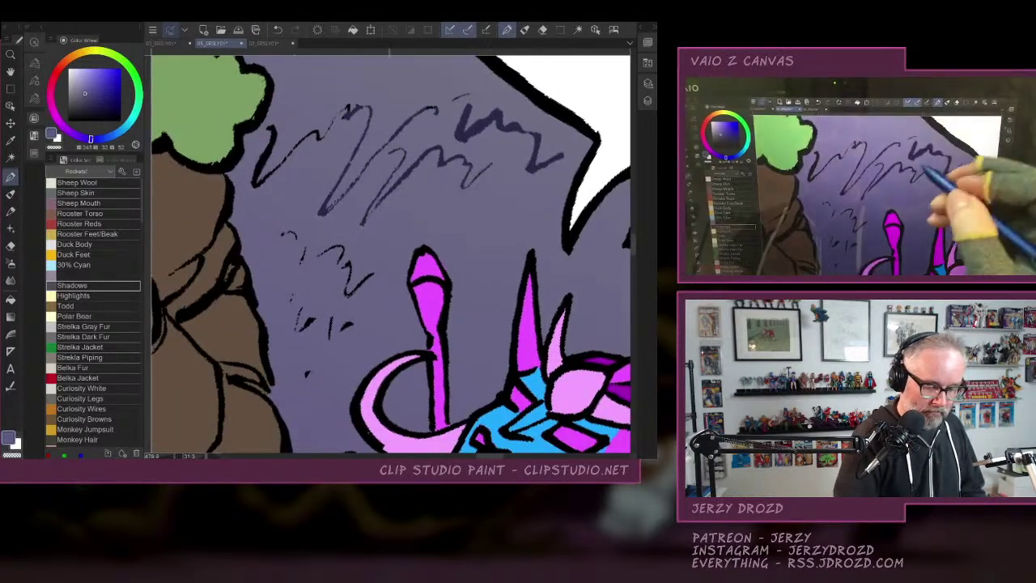
{"action": "mouse_move", "coordinate": [371, 274]}
{"action": "left_mouse_down"}
{"action": "mouse_move", "coordinate": [344, 327]}
{"action": "mouse_move", "coordinate": [301, 330]}
{"action": "left_mouse_up"}
{"action": "mouse_move", "coordinate": [293, 128]}
{"action": "left_mouse_down"}
{"action": "mouse_move", "coordinate": [255, 184]}
{"action": "mouse_move", "coordinate": [296, 146]}
{"action": "mouse_move", "coordinate": [362, 441]}
{"action": "left_mouse_up"}
{"action": "mouse_move", "coordinate": [405, 217]}
{"action": "left_mouse_down"}
{"action": "mouse_move", "coordinate": [418, 268]}
{"action": "mouse_move", "coordinate": [377, 202]}
{"action": "mouse_move", "coordinate": [361, 221]}
{"action": "left_mouse_up"}
{"action": "mouse_move", "coordinate": [389, 322]}
{"action": "left_mouse_down"}
{"action": "mouse_move", "coordinate": [361, 330]}
{"action": "mouse_move", "coordinate": [312, 311]}
{"action": "mouse_move", "coordinate": [307, 263]}
{"action": "mouse_move", "coordinate": [353, 160]}
{"action": "mouse_move", "coordinate": [288, 162]}
{"action": "left_mouse_up"}
{"action": "left_click_drag", "start_coordinate": [364, 161], "coordinate": [375, 157]}
{"action": "left_click_drag", "start_coordinate": [338, 244], "coordinate": [361, 216]}
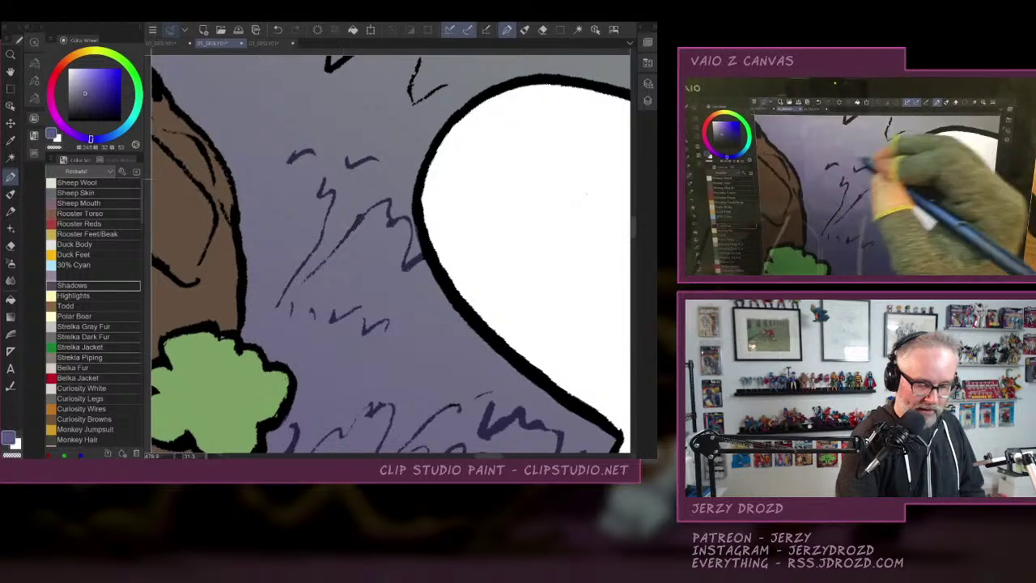
{"action": "left_click_drag", "start_coordinate": [412, 104], "coordinate": [402, 274]}
{"action": "mouse_move", "coordinate": [371, 205]}
{"action": "left_mouse_down"}
{"action": "mouse_move", "coordinate": [317, 240]}
{"action": "mouse_move", "coordinate": [318, 210]}
{"action": "left_mouse_up"}
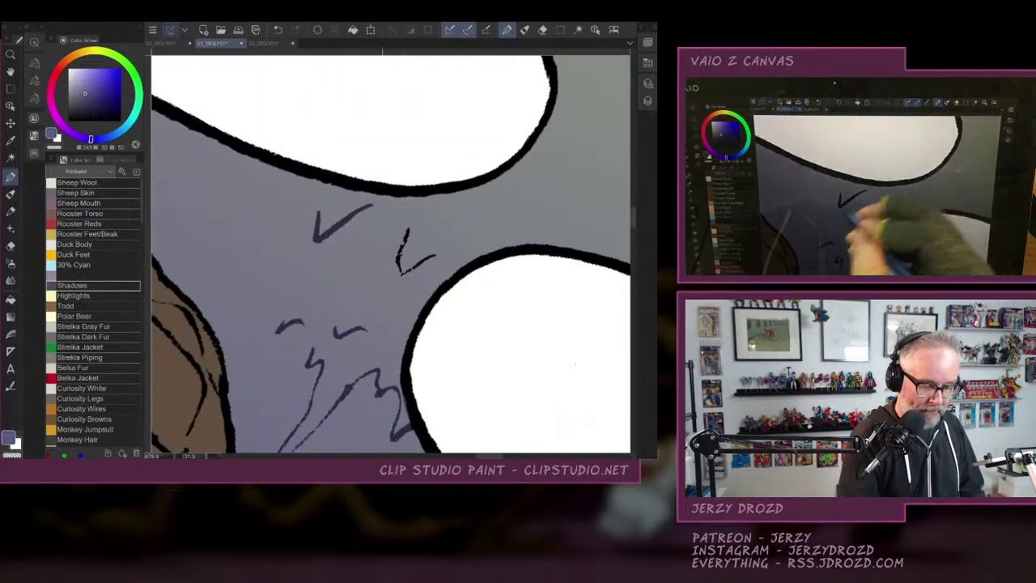
{"action": "left_click_drag", "start_coordinate": [408, 230], "coordinate": [433, 255]}
Recolour the black stalactite outlines directly above the right-hand speech balloon in muted purple.
{"action": "mouse_move", "coordinate": [518, 259]}
{"action": "left_mouse_down"}
{"action": "mouse_move", "coordinate": [298, 264]}
{"action": "mouse_move", "coordinate": [252, 228]}
{"action": "left_mouse_up"}
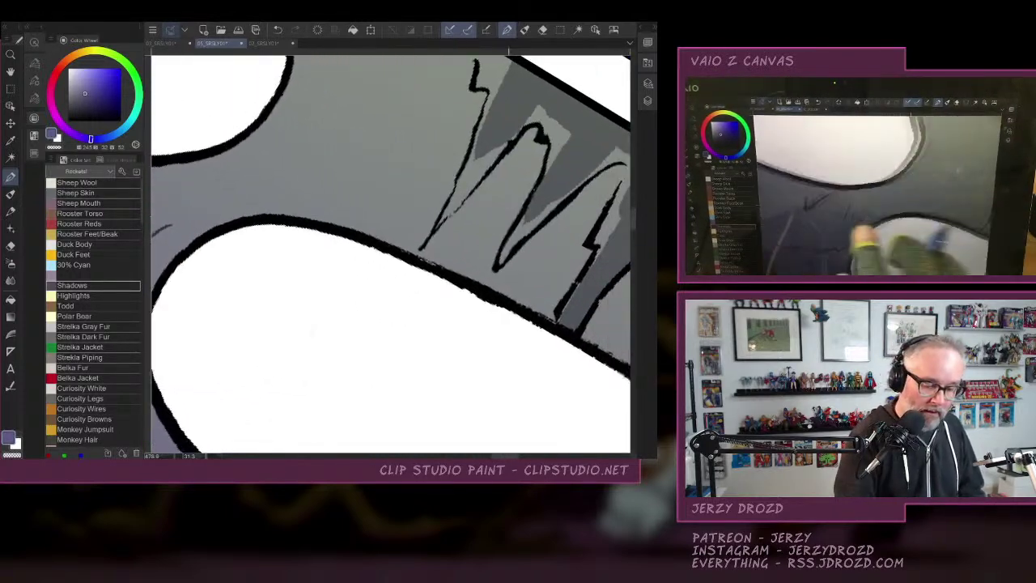
{"action": "mouse_move", "coordinate": [458, 173]}
{"action": "left_mouse_down"}
{"action": "mouse_move", "coordinate": [484, 100]}
{"action": "mouse_move", "coordinate": [474, 61]}
{"action": "mouse_move", "coordinate": [431, 238]}
{"action": "left_mouse_up"}
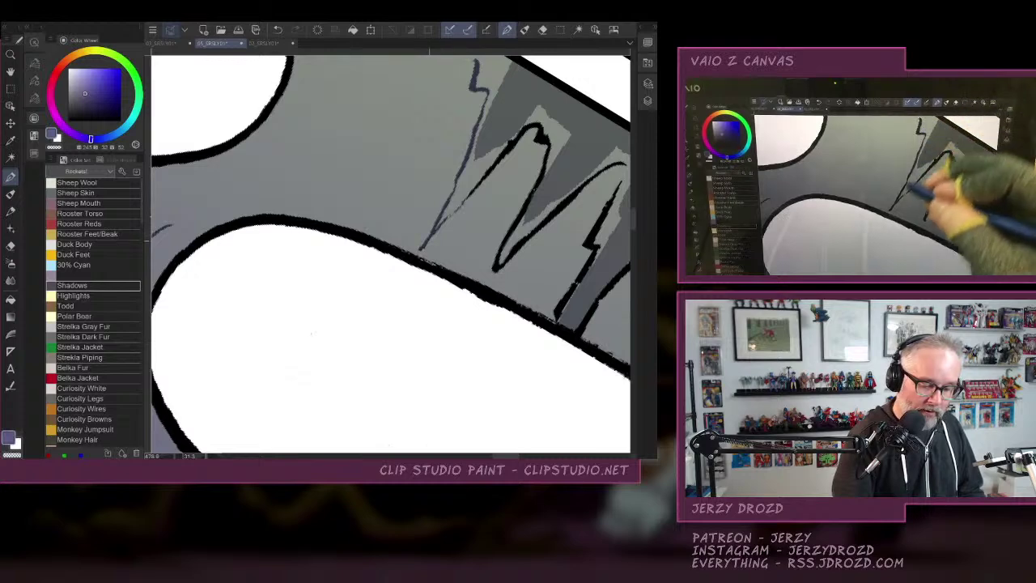
{"action": "left_click_drag", "start_coordinate": [544, 128], "coordinate": [476, 187]}
{"action": "left_click_drag", "start_coordinate": [547, 146], "coordinate": [494, 270]}
{"action": "mouse_move", "coordinate": [607, 165]}
{"action": "left_mouse_down"}
{"action": "mouse_move", "coordinate": [540, 227]}
{"action": "mouse_move", "coordinate": [348, 172]}
{"action": "left_mouse_up"}
{"action": "left_click_drag", "start_coordinate": [429, 123], "coordinate": [411, 126]}
{"action": "mouse_move", "coordinate": [422, 143]}
{"action": "left_mouse_down"}
{"action": "mouse_move", "coordinate": [359, 277]}
{"action": "mouse_move", "coordinate": [535, 180]}
{"action": "left_mouse_up"}
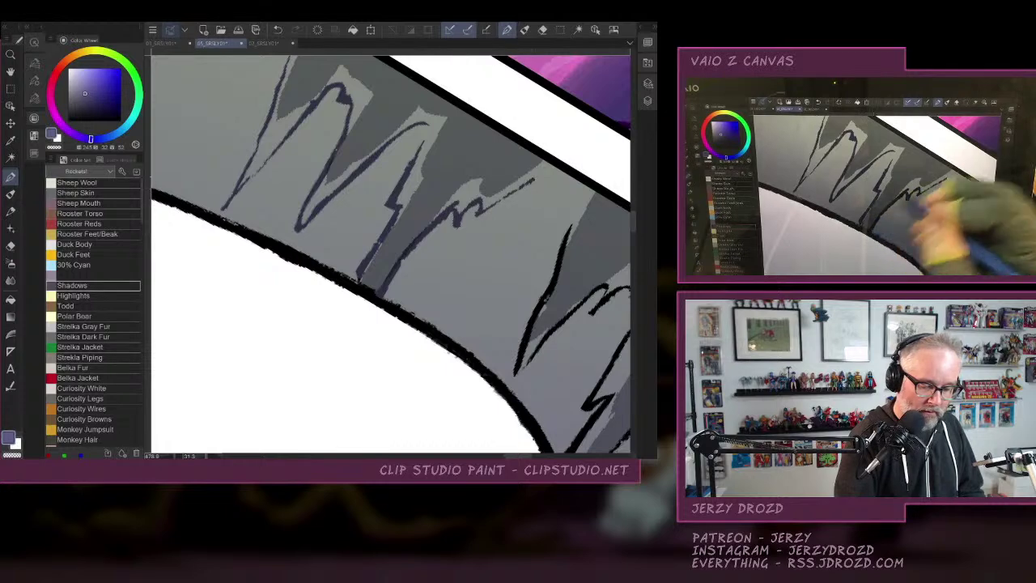
Recolour the stalactite outlines around the upper-right curve of the right-hand speech balloon in muted purple.
{"action": "mouse_move", "coordinate": [567, 235]}
{"action": "left_mouse_down"}
{"action": "mouse_move", "coordinate": [518, 374]}
{"action": "mouse_move", "coordinate": [356, 282]}
{"action": "left_mouse_up"}
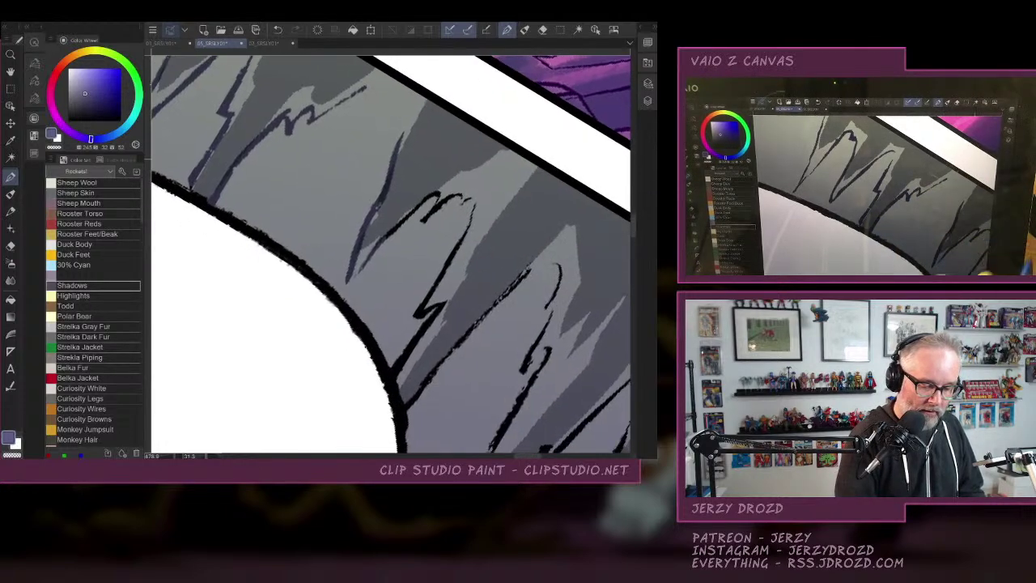
{"action": "left_click_drag", "start_coordinate": [444, 196], "coordinate": [389, 236]}
{"action": "left_click_drag", "start_coordinate": [469, 207], "coordinate": [395, 374]}
{"action": "left_click_drag", "start_coordinate": [525, 348], "coordinate": [420, 164]}
{"action": "mouse_move", "coordinate": [309, 215]}
{"action": "left_mouse_down"}
{"action": "mouse_move", "coordinate": [302, 223]}
{"action": "mouse_move", "coordinate": [424, 85]}
{"action": "mouse_move", "coordinate": [368, 296]}
{"action": "mouse_move", "coordinate": [300, 409]}
{"action": "left_mouse_up"}
{"action": "left_click_drag", "start_coordinate": [356, 365], "coordinate": [322, 410]}
{"action": "scroll", "coordinate": [453, 203], "scroll_direction": "down", "scroll_amount": 4}
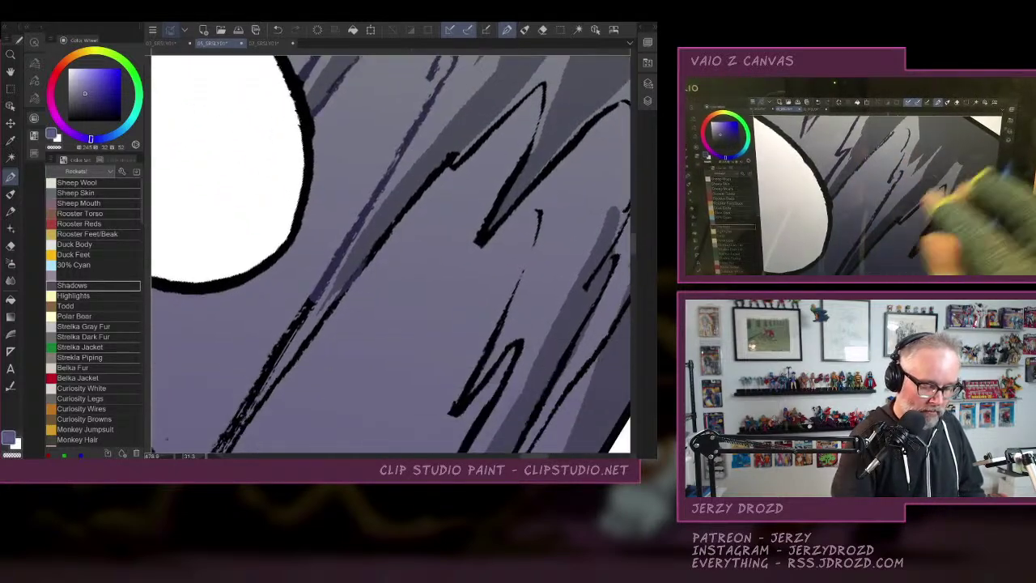
Recolour the small texture marks above the blue-skinned figure's headdress and the long wall crevice beside the balloon.
{"action": "left_click_drag", "start_coordinate": [246, 249], "coordinate": [243, 304]}
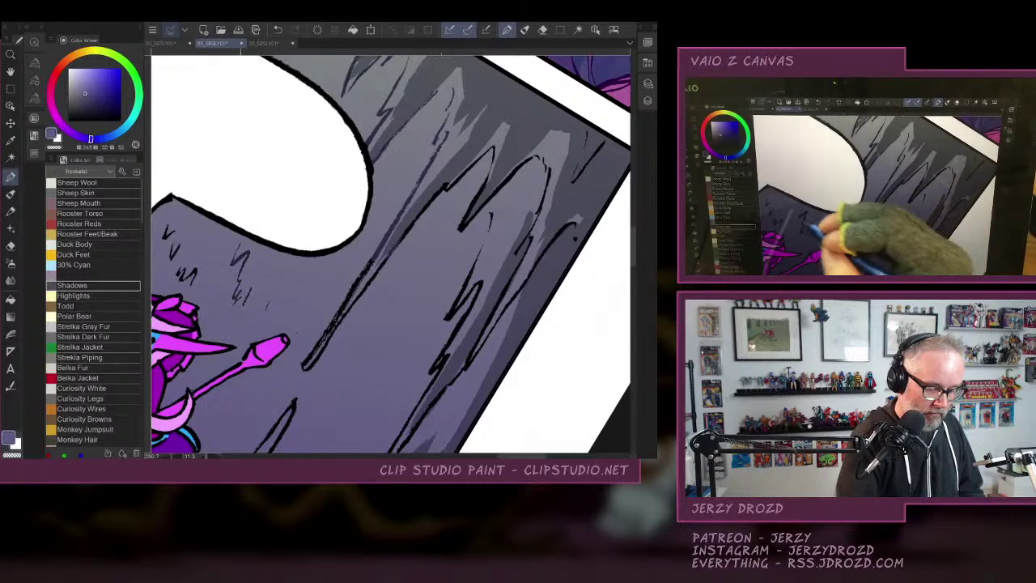
{"action": "mouse_move", "coordinate": [196, 268]}
{"action": "left_mouse_down"}
{"action": "mouse_move", "coordinate": [190, 282]}
{"action": "mouse_move", "coordinate": [165, 229]}
{"action": "left_mouse_up"}
{"action": "left_click_drag", "start_coordinate": [363, 270], "coordinate": [304, 368]}
{"action": "left_click_drag", "start_coordinate": [372, 263], "coordinate": [357, 296]}
Recolour the black crevice outlines between the right-hand speech balloon and the panel's right border in muted purple.
{"action": "mouse_move", "coordinate": [399, 242]}
{"action": "left_mouse_down"}
{"action": "mouse_move", "coordinate": [493, 148]}
{"action": "mouse_move", "coordinate": [459, 231]}
{"action": "mouse_move", "coordinate": [547, 166]}
{"action": "left_mouse_up"}
{"action": "left_click_drag", "start_coordinate": [478, 276], "coordinate": [447, 346]}
{"action": "left_click_drag", "start_coordinate": [544, 191], "coordinate": [518, 258]}
{"action": "left_click_drag", "start_coordinate": [588, 164], "coordinate": [572, 181]}
{"action": "left_click_drag", "start_coordinate": [541, 209], "coordinate": [536, 219]}
{"action": "left_click_drag", "start_coordinate": [550, 173], "coordinate": [546, 189]}
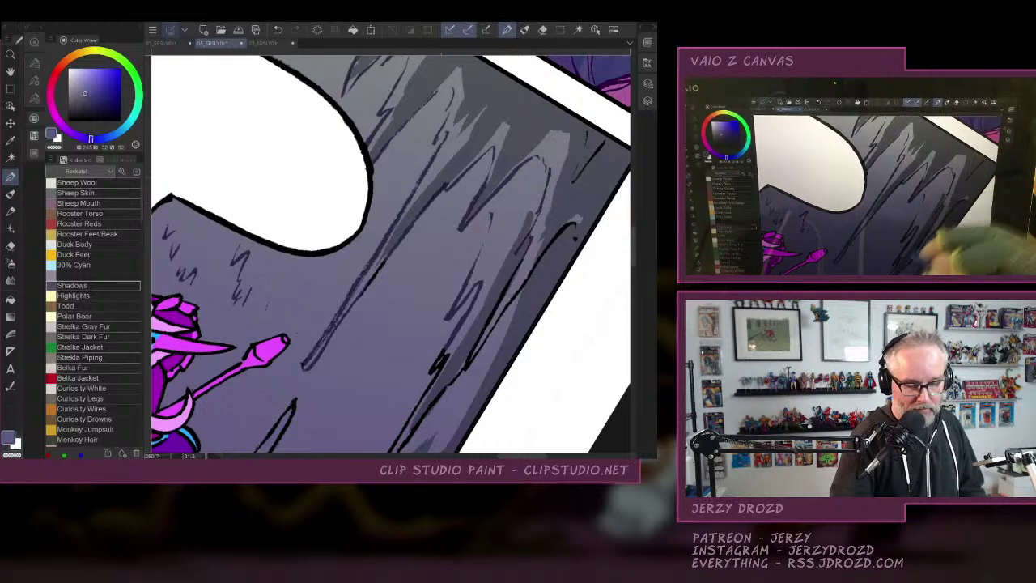
{"action": "left_click_drag", "start_coordinate": [574, 224], "coordinate": [425, 411]}
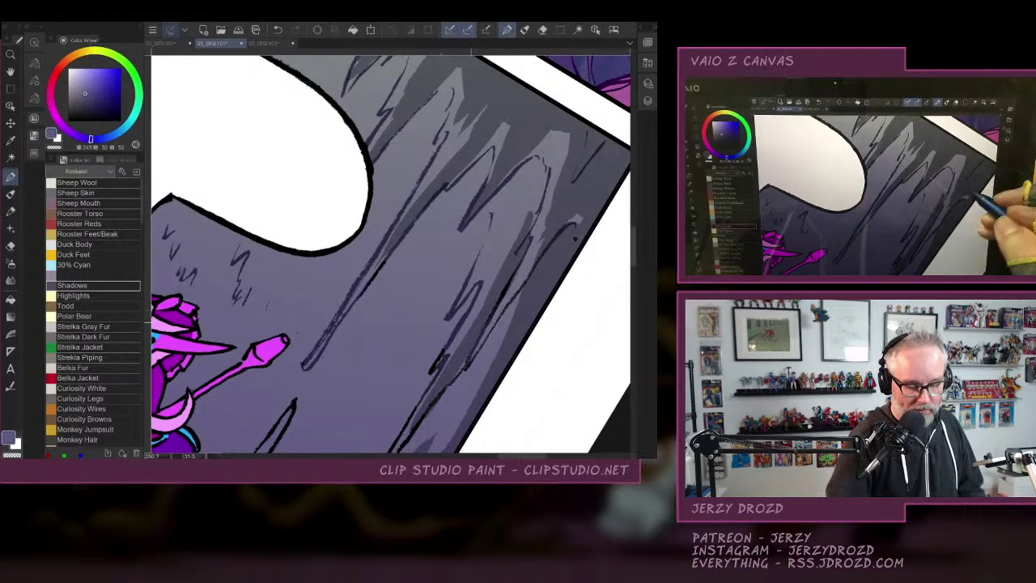
{"action": "mouse_move", "coordinate": [444, 349]}
{"action": "left_mouse_down"}
{"action": "mouse_move", "coordinate": [429, 374]}
{"action": "mouse_move", "coordinate": [507, 179]}
{"action": "left_mouse_up"}
{"action": "left_click_drag", "start_coordinate": [450, 217], "coordinate": [398, 301]}
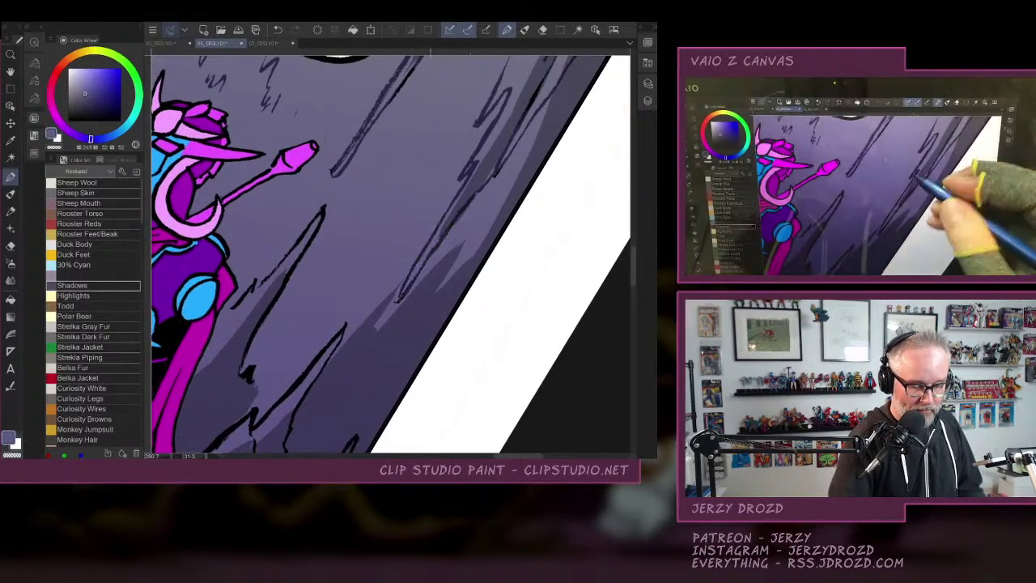
Recolour the wall crevice lines directly beside the blue-and-magenta figure's staff and shoulder in muted purple.
{"action": "mouse_move", "coordinate": [324, 209]}
{"action": "left_mouse_down"}
{"action": "mouse_move", "coordinate": [279, 267]}
{"action": "mouse_move", "coordinate": [312, 234]}
{"action": "left_mouse_up"}
{"action": "left_click_drag", "start_coordinate": [270, 273], "coordinate": [246, 296]}
{"action": "left_click_drag", "start_coordinate": [317, 231], "coordinate": [260, 324]}
{"action": "left_click_drag", "start_coordinate": [257, 322], "coordinate": [240, 382]}
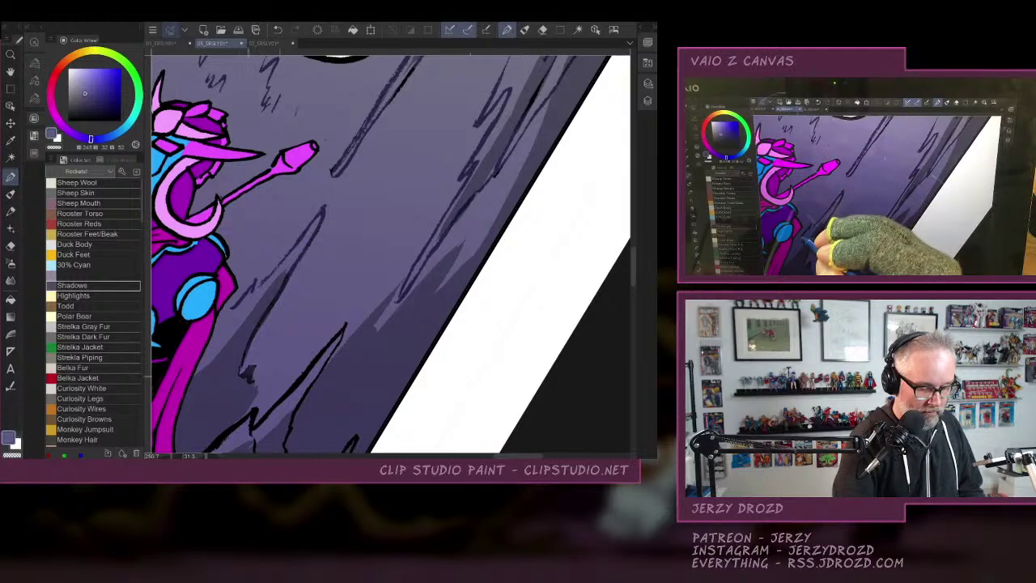
{"action": "left_click_drag", "start_coordinate": [345, 324], "coordinate": [288, 395]}
{"action": "mouse_move", "coordinate": [335, 350]}
{"action": "left_mouse_down"}
{"action": "mouse_move", "coordinate": [309, 386]}
{"action": "mouse_move", "coordinate": [412, 188]}
{"action": "left_mouse_up"}
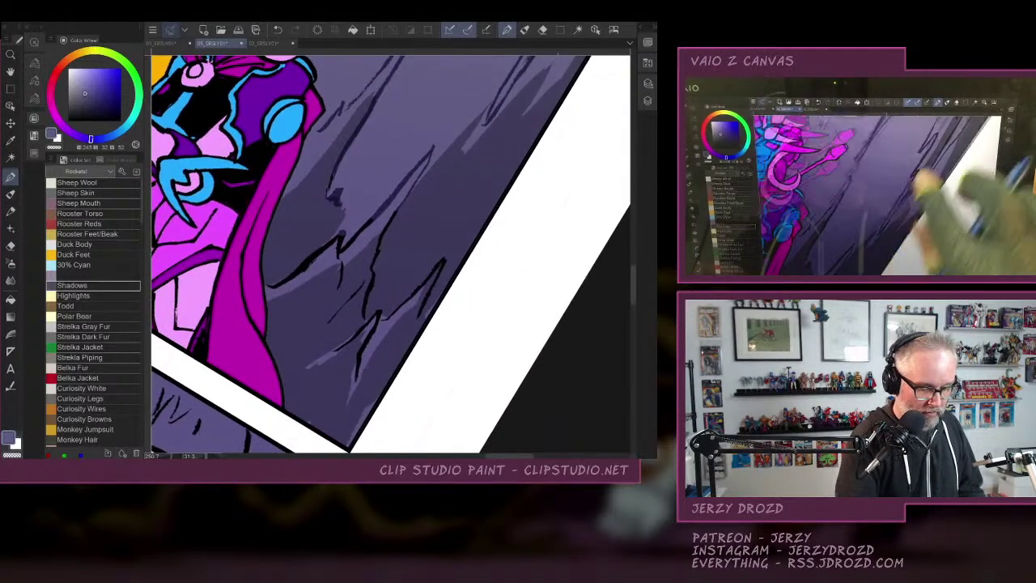
Recolour the jagged rock outlines in the panel's lower-right corner, beside the magenta robe, in muted purple.
{"action": "left_click_drag", "start_coordinate": [342, 234], "coordinate": [272, 287]}
{"action": "left_click_drag", "start_coordinate": [394, 214], "coordinate": [364, 318]}
{"action": "mouse_move", "coordinate": [378, 314]}
{"action": "left_mouse_down"}
{"action": "mouse_move", "coordinate": [356, 374]}
{"action": "mouse_move", "coordinate": [442, 261]}
{"action": "left_mouse_up"}
{"action": "left_click_drag", "start_coordinate": [442, 261], "coordinate": [423, 306]}
{"action": "left_click_drag", "start_coordinate": [370, 224], "coordinate": [338, 256]}
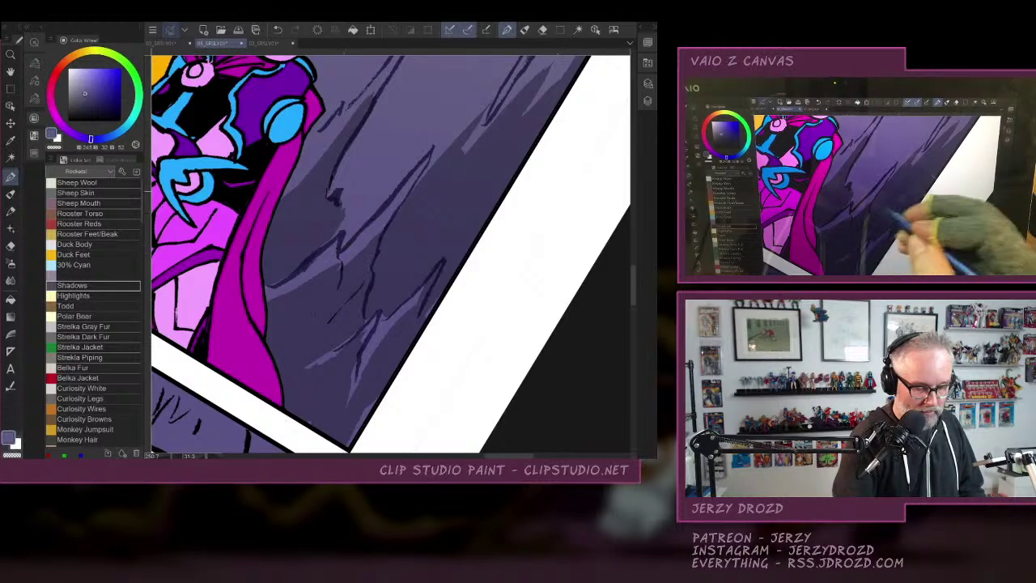
Recolour the wall texture lines around the grey tablet, between the green-skinned character and the magenta robe, in muted purple.
{"action": "left_click_drag", "start_coordinate": [356, 194], "coordinate": [478, 263]}
{"action": "left_click_drag", "start_coordinate": [364, 226], "coordinate": [534, 336]}
{"action": "left_click_drag", "start_coordinate": [380, 324], "coordinate": [510, 259]}
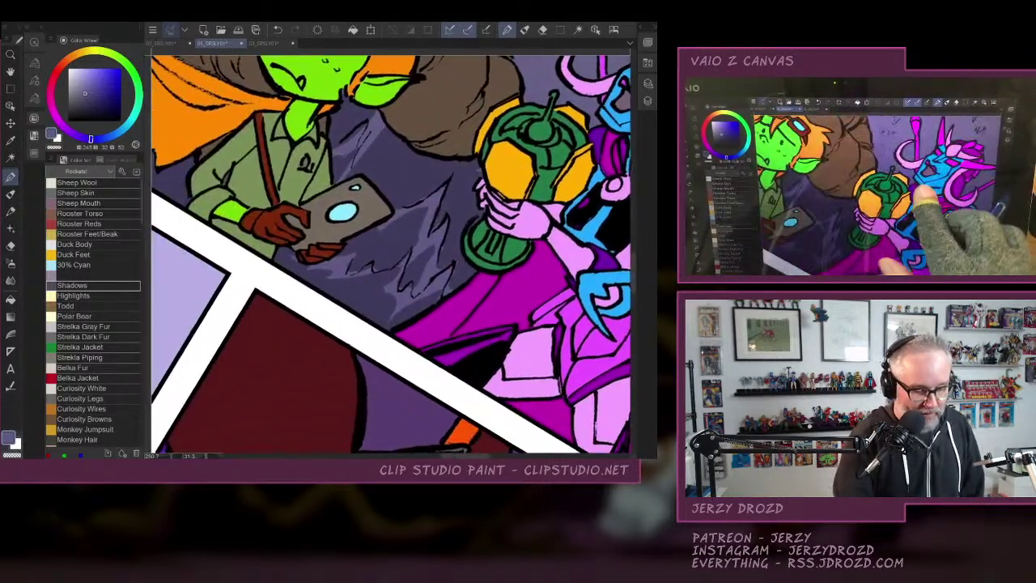
{"action": "left_click_drag", "start_coordinate": [485, 190], "coordinate": [448, 170]}
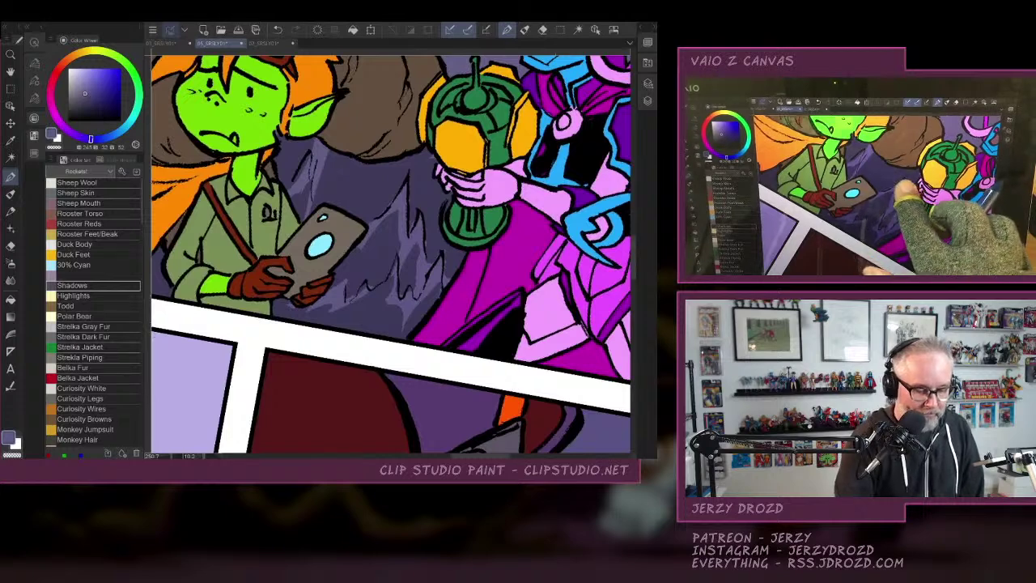
{"action": "scroll", "coordinate": [437, 295], "scroll_direction": "up", "scroll_amount": 2}
{"action": "mouse_move", "coordinate": [380, 167]}
{"action": "left_mouse_down"}
{"action": "mouse_move", "coordinate": [397, 151]}
{"action": "mouse_move", "coordinate": [423, 244]}
{"action": "mouse_move", "coordinate": [442, 239]}
{"action": "mouse_move", "coordinate": [388, 299]}
{"action": "mouse_move", "coordinate": [384, 241]}
{"action": "left_mouse_up"}
{"action": "left_click_drag", "start_coordinate": [360, 276], "coordinate": [313, 304]}
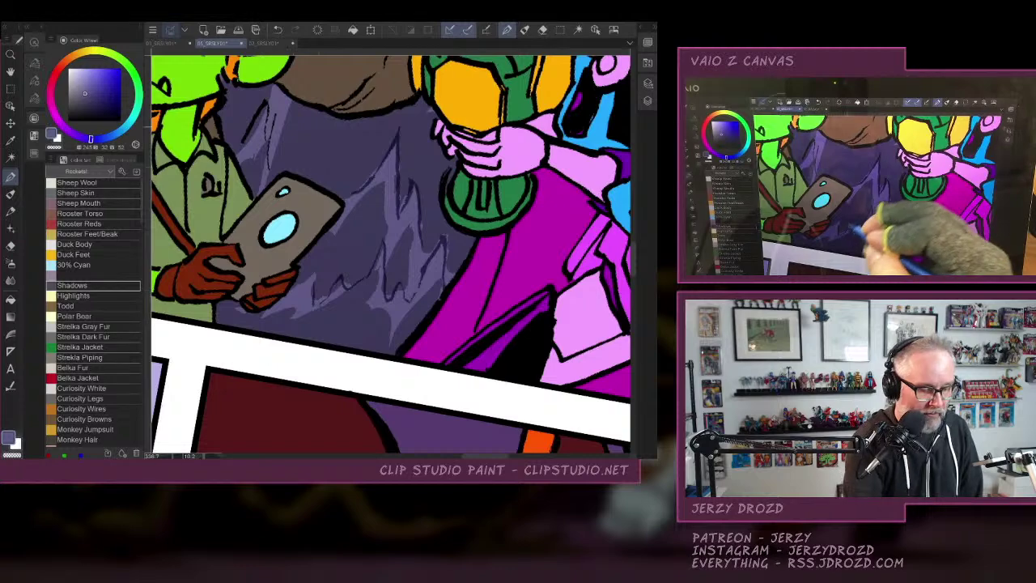
{"action": "left_click_drag", "start_coordinate": [259, 108], "coordinate": [243, 141]}
Recolour the jagged rock lines beneath the brown monster's hanging hand in muted purple.
{"action": "left_click_drag", "start_coordinate": [243, 202], "coordinate": [613, 324]}
{"action": "left_click_drag", "start_coordinate": [243, 234], "coordinate": [560, 311]}
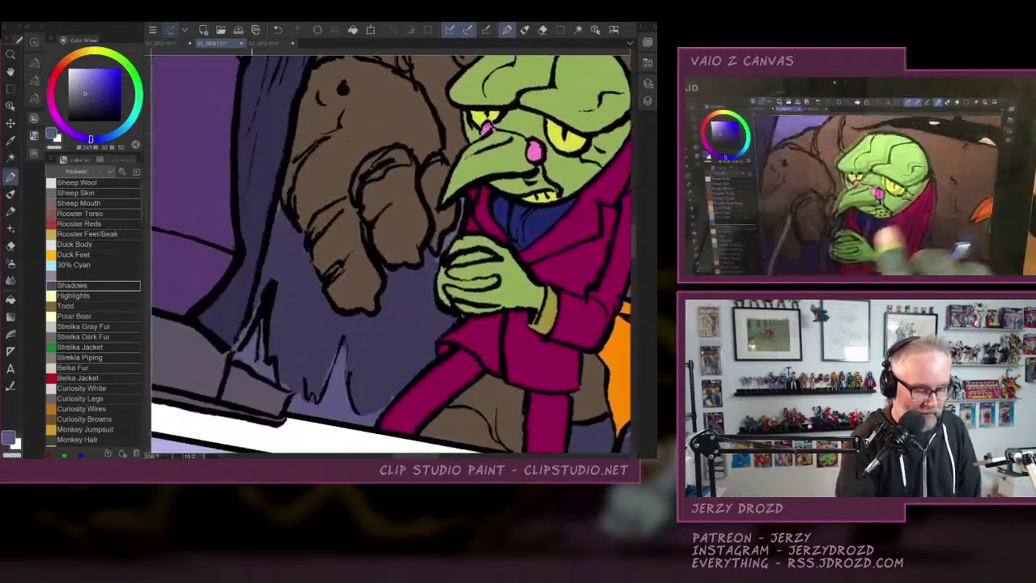
{"action": "mouse_move", "coordinate": [275, 280]}
{"action": "left_mouse_down"}
{"action": "mouse_move", "coordinate": [244, 345]}
{"action": "mouse_move", "coordinate": [269, 335]}
{"action": "mouse_move", "coordinate": [277, 368]}
{"action": "mouse_move", "coordinate": [316, 404]}
{"action": "left_mouse_up"}
{"action": "mouse_move", "coordinate": [348, 336]}
{"action": "left_mouse_down"}
{"action": "mouse_move", "coordinate": [331, 379]}
{"action": "mouse_move", "coordinate": [345, 399]}
{"action": "left_mouse_up"}
{"action": "left_click_drag", "start_coordinate": [358, 395], "coordinate": [349, 415]}
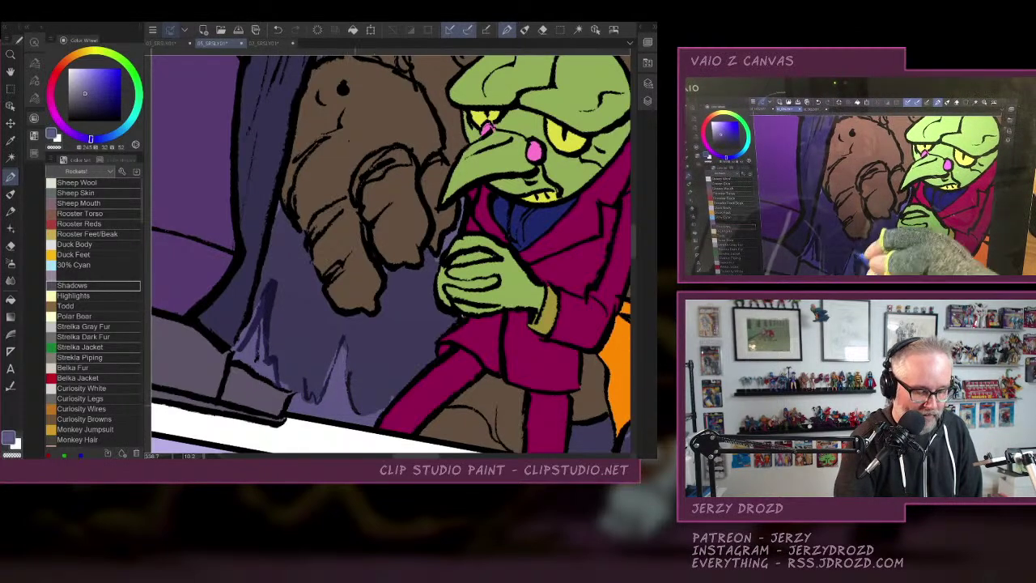
Recolour the V-shaped wall marks between the green cloud and the brown monster's head in muted purple.
{"action": "left_click_drag", "start_coordinate": [389, 73], "coordinate": [343, 450]}
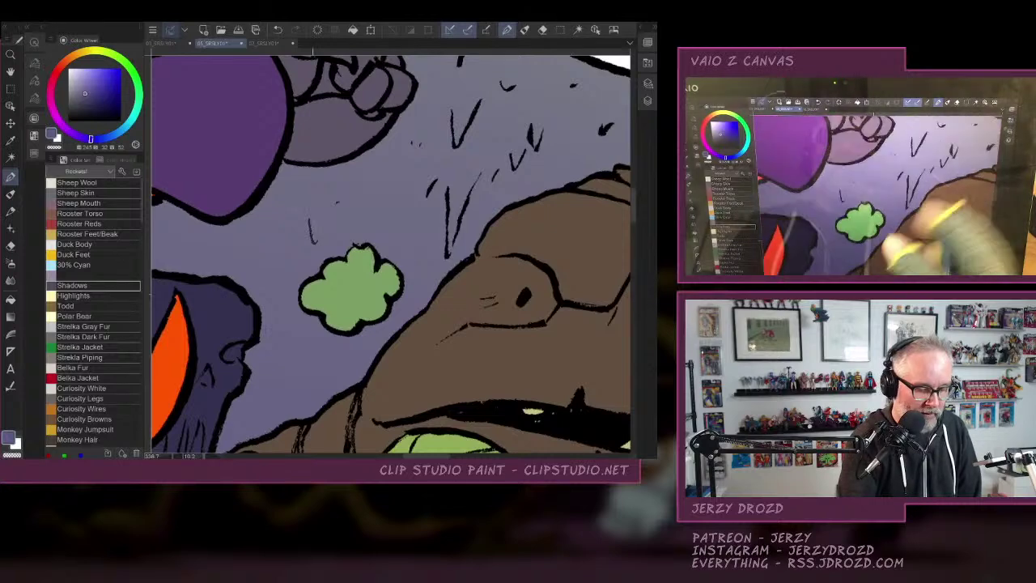
{"action": "left_click_drag", "start_coordinate": [479, 100], "coordinate": [428, 197]}
{"action": "left_click_drag", "start_coordinate": [449, 188], "coordinate": [444, 223]}
{"action": "left_click_drag", "start_coordinate": [475, 182], "coordinate": [453, 243]}
{"action": "left_click_drag", "start_coordinate": [451, 222], "coordinate": [444, 258]}
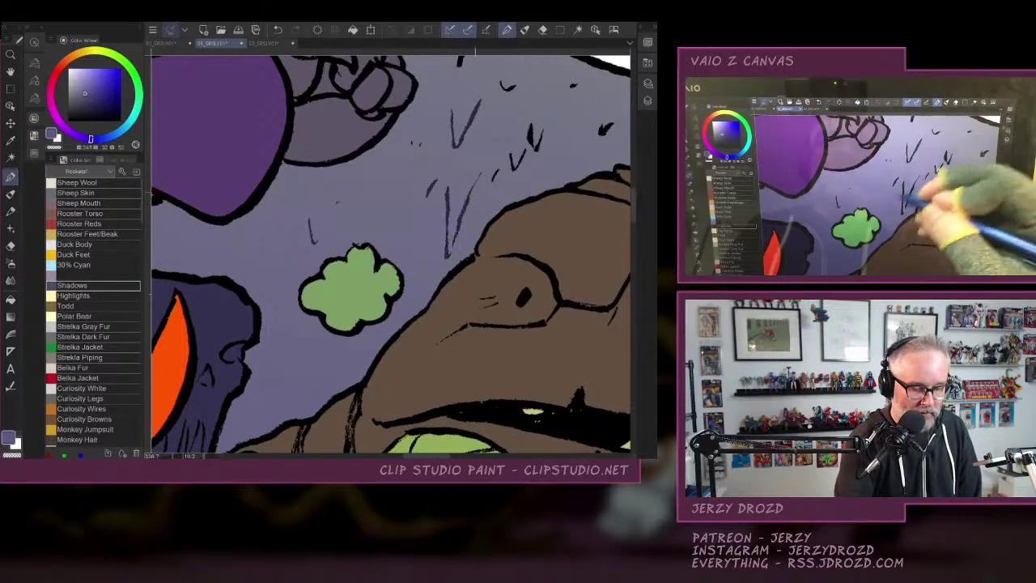
{"action": "left_click_drag", "start_coordinate": [542, 123], "coordinate": [510, 170]}
Recolour the long stalactite line along the speech balloon's left curve and the small specks beneath the balloon in muted purple.
{"action": "mouse_move", "coordinate": [515, 81]}
{"action": "left_mouse_down"}
{"action": "mouse_move", "coordinate": [441, 214]}
{"action": "mouse_move", "coordinate": [446, 204]}
{"action": "left_mouse_up"}
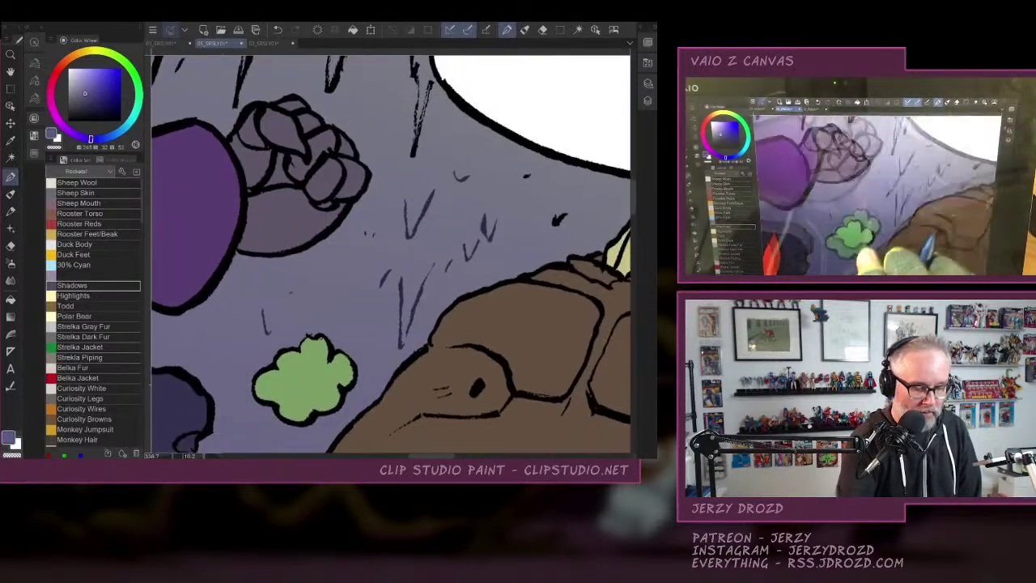
{"action": "left_click_drag", "start_coordinate": [424, 112], "coordinate": [411, 157]}
{"action": "left_click_drag", "start_coordinate": [563, 214], "coordinate": [555, 225]}
{"action": "left_click_drag", "start_coordinate": [529, 173], "coordinate": [524, 178]}
{"action": "left_click_drag", "start_coordinate": [405, 203], "coordinate": [445, 420]}
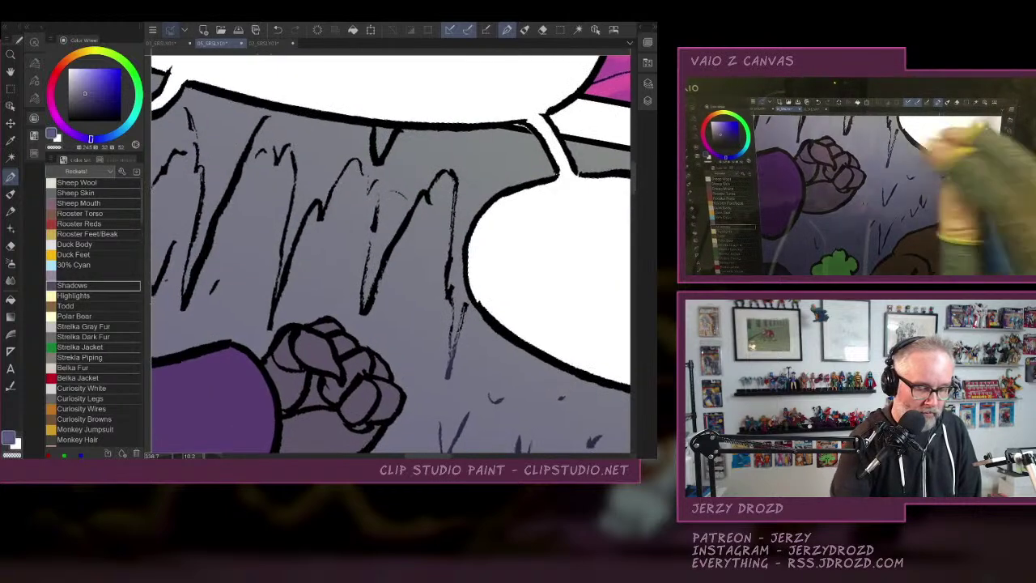
{"action": "left_click_drag", "start_coordinate": [455, 170], "coordinate": [447, 336]}
{"action": "left_click_drag", "start_coordinate": [465, 302], "coordinate": [458, 330]}
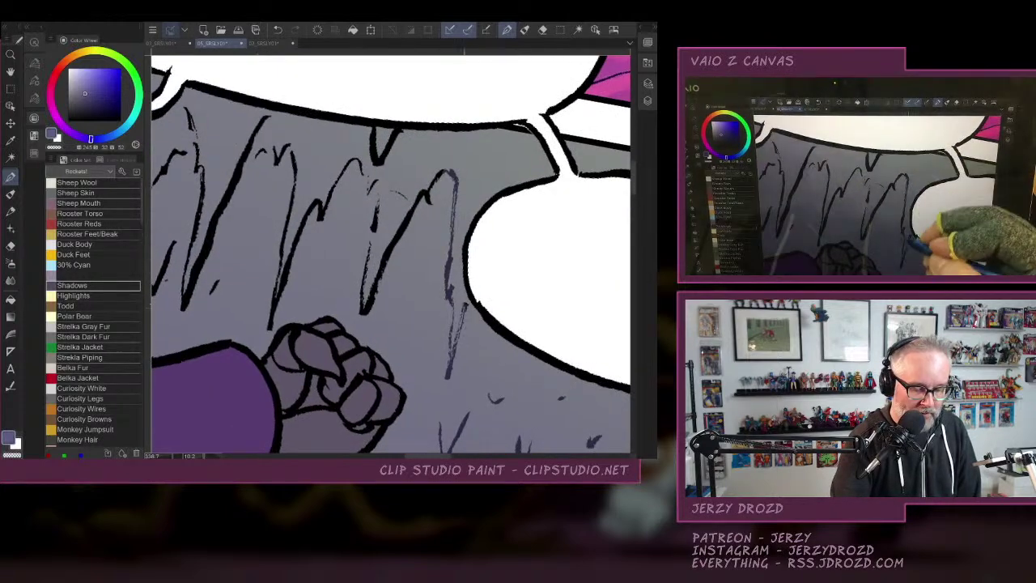
Recolour the pointed stalactite outline above and to the right of the clenched grey-purple fist in muted purple.
{"action": "left_click_drag", "start_coordinate": [385, 266], "coordinate": [371, 297]}
{"action": "left_click_drag", "start_coordinate": [413, 215], "coordinate": [380, 264]}
{"action": "left_click_drag", "start_coordinate": [369, 277], "coordinate": [361, 314]}
{"action": "left_click_drag", "start_coordinate": [442, 170], "coordinate": [408, 215]}
{"action": "left_click_drag", "start_coordinate": [378, 222], "coordinate": [364, 278]}
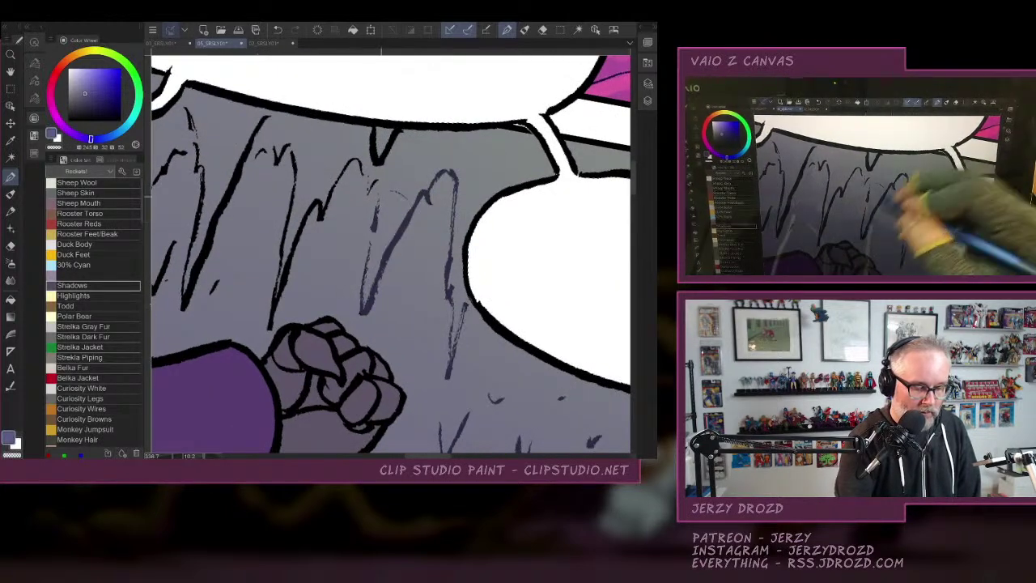
Recolour the stalactite outlines beneath the panel's upper border, above and left of the clenched fist, in muted purple.
{"action": "left_click_drag", "start_coordinate": [377, 145], "coordinate": [372, 190]}
{"action": "mouse_move", "coordinate": [391, 141]}
{"action": "left_mouse_down"}
{"action": "mouse_move", "coordinate": [385, 162]}
{"action": "mouse_move", "coordinate": [371, 144]}
{"action": "mouse_move", "coordinate": [391, 144]}
{"action": "mouse_move", "coordinate": [346, 171]}
{"action": "left_mouse_up"}
{"action": "mouse_move", "coordinate": [343, 171]}
{"action": "left_mouse_down"}
{"action": "mouse_move", "coordinate": [303, 232]}
{"action": "mouse_move", "coordinate": [267, 330]}
{"action": "left_mouse_up"}
{"action": "mouse_move", "coordinate": [297, 155]}
{"action": "left_mouse_down"}
{"action": "mouse_move", "coordinate": [280, 265]}
{"action": "mouse_move", "coordinate": [275, 165]}
{"action": "left_mouse_up"}
{"action": "left_click_drag", "start_coordinate": [267, 148], "coordinate": [255, 160]}
{"action": "left_click_drag", "start_coordinate": [270, 116], "coordinate": [245, 161]}
{"action": "left_click_drag", "start_coordinate": [245, 152], "coordinate": [183, 308]}
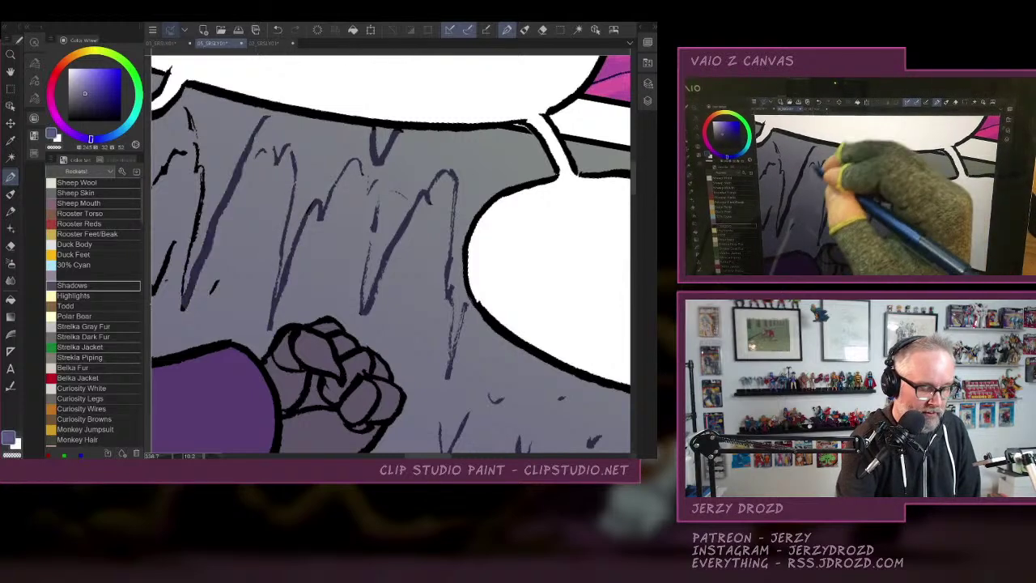
Recolour the remaining stalactite outlines and small marks above the rounded purple shape in muted purple.
{"action": "left_click_drag", "start_coordinate": [258, 243], "coordinate": [464, 278]}
{"action": "mouse_move", "coordinate": [394, 146]}
{"action": "left_mouse_down"}
{"action": "mouse_move", "coordinate": [405, 193]}
{"action": "mouse_move", "coordinate": [391, 330]}
{"action": "left_mouse_up"}
{"action": "left_click_drag", "start_coordinate": [379, 278], "coordinate": [364, 317]}
{"action": "left_click_drag", "start_coordinate": [350, 309], "coordinate": [361, 329]}
{"action": "mouse_move", "coordinate": [390, 185]}
{"action": "left_mouse_down"}
{"action": "mouse_move", "coordinate": [322, 323]}
{"action": "mouse_move", "coordinate": [309, 382]}
{"action": "left_mouse_up"}
{"action": "left_click_drag", "start_coordinate": [314, 382], "coordinate": [304, 396]}
{"action": "mouse_move", "coordinate": [298, 379]}
{"action": "left_mouse_down"}
{"action": "mouse_move", "coordinate": [295, 395]}
{"action": "mouse_move", "coordinate": [309, 196]}
{"action": "mouse_move", "coordinate": [243, 310]}
{"action": "mouse_move", "coordinate": [272, 306]}
{"action": "left_mouse_up"}
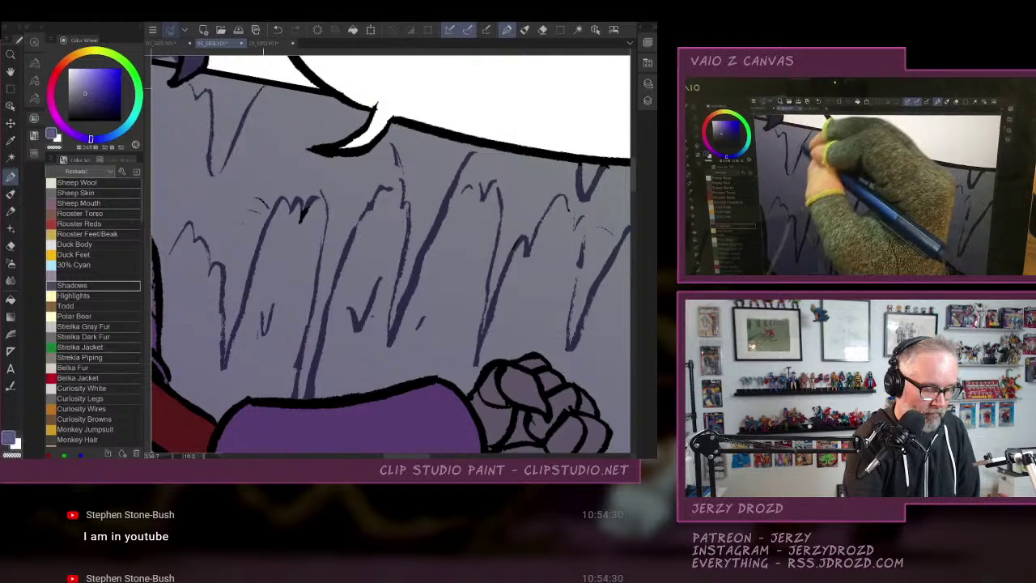
Paint the small gap beneath the dark creature's curled claw white on the Flats layer, then sample the creature's dark purple.
{"action": "left_click_drag", "start_coordinate": [275, 101], "coordinate": [449, 233]}
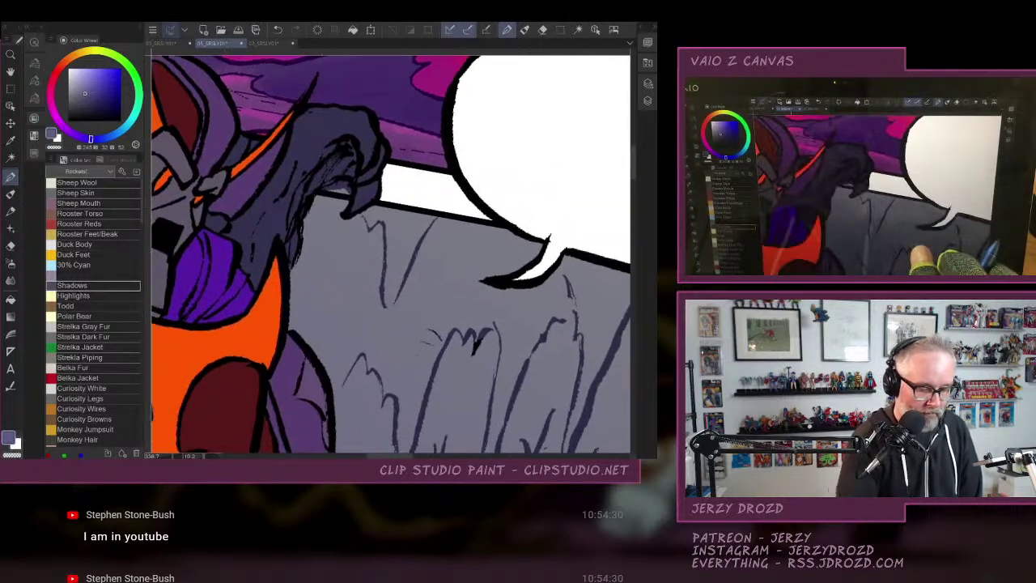
{"action": "left_click", "coordinate": [647, 101]}
{"action": "left_click", "coordinate": [554, 379]}
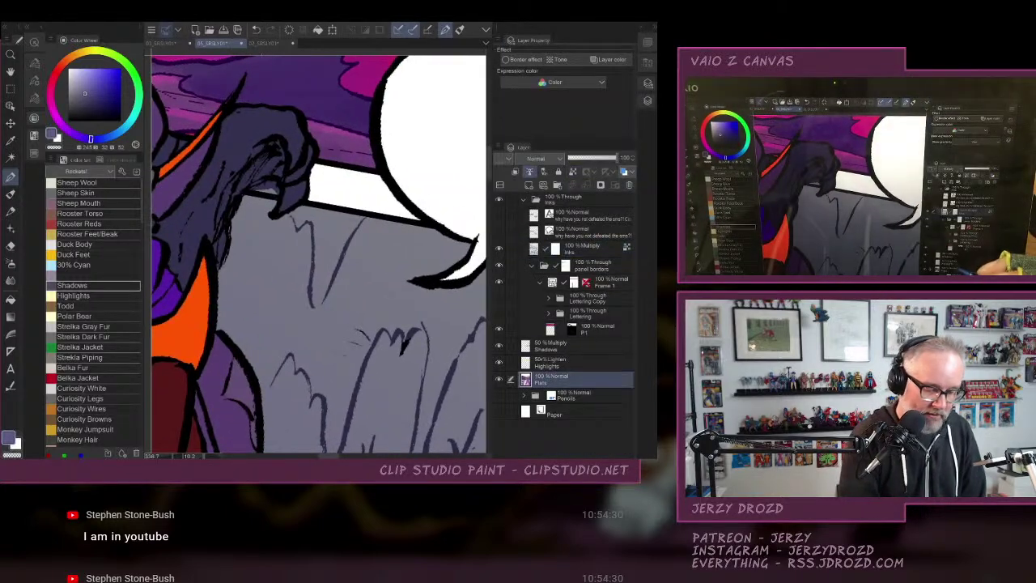
{"action": "left_click", "coordinate": [366, 189], "text": "alt"}
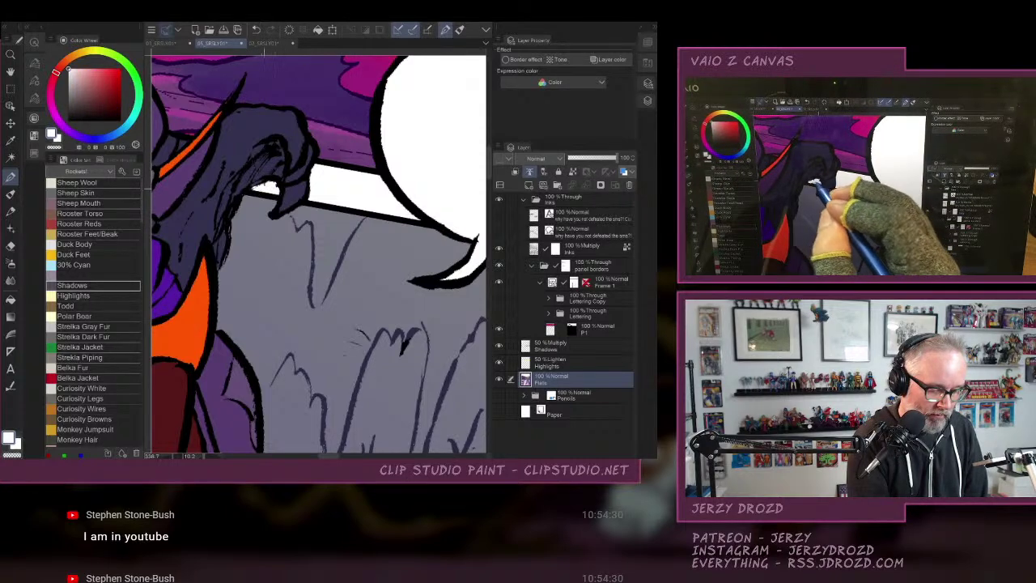
{"action": "left_click", "coordinate": [291, 165], "text": "alt"}
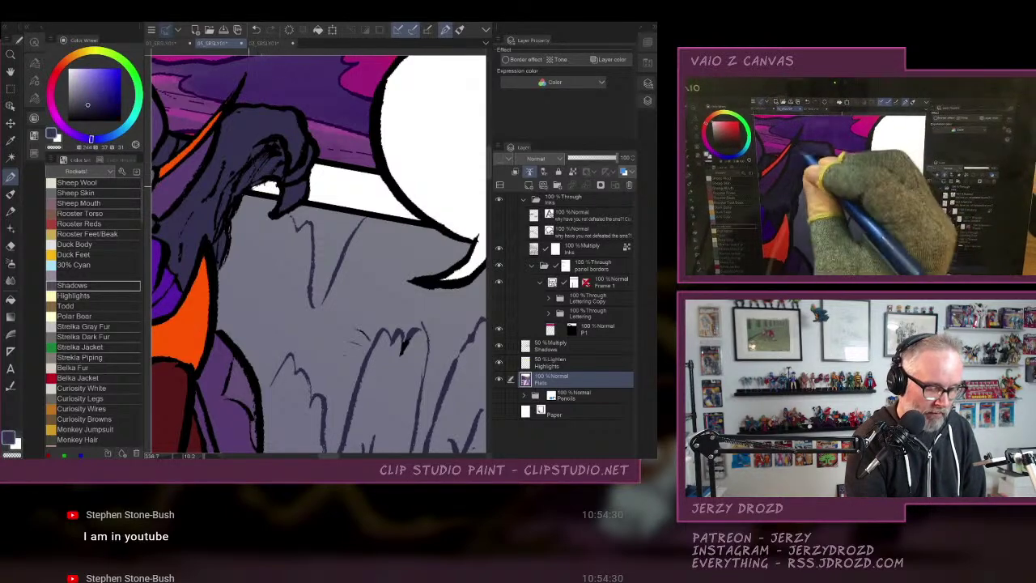
Recolour the outlines of both green clouds beside the brown monster dark green on the Inks layer.
{"action": "left_click", "coordinate": [591, 248]}
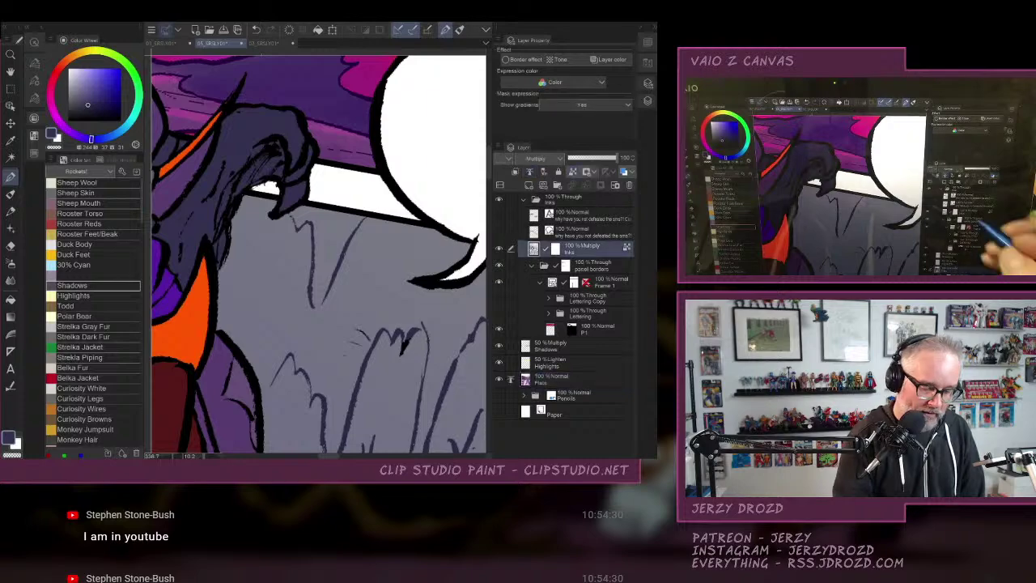
{"action": "left_click_drag", "start_coordinate": [356, 340], "coordinate": [303, 178]}
{"action": "left_click_drag", "start_coordinate": [389, 308], "coordinate": [243, 211]}
{"action": "left_click_drag", "start_coordinate": [380, 243], "coordinate": [251, 134]}
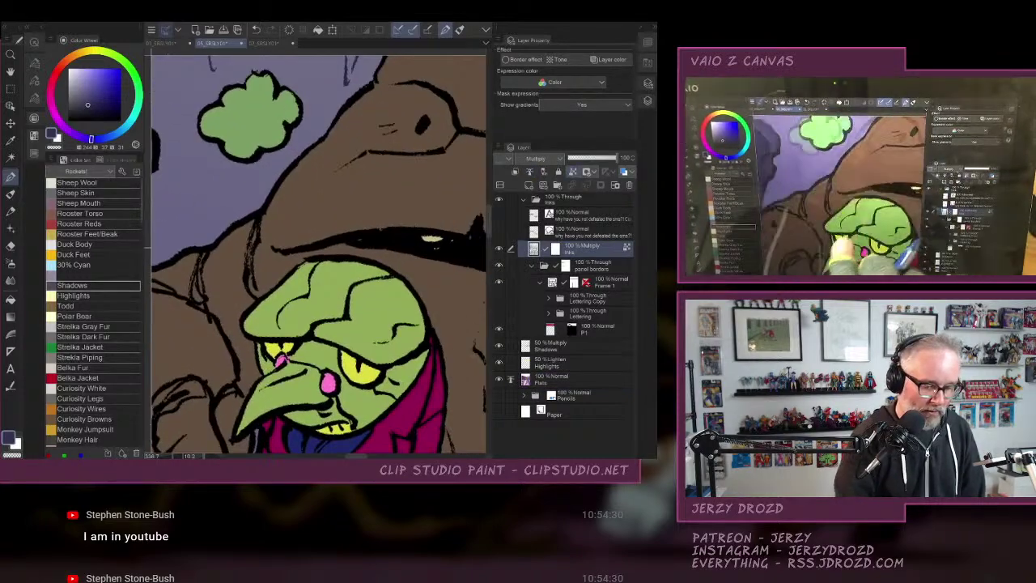
{"action": "left_click_drag", "start_coordinate": [338, 243], "coordinate": [380, 311]}
{"action": "left_click", "coordinate": [288, 190], "text": "alt"}
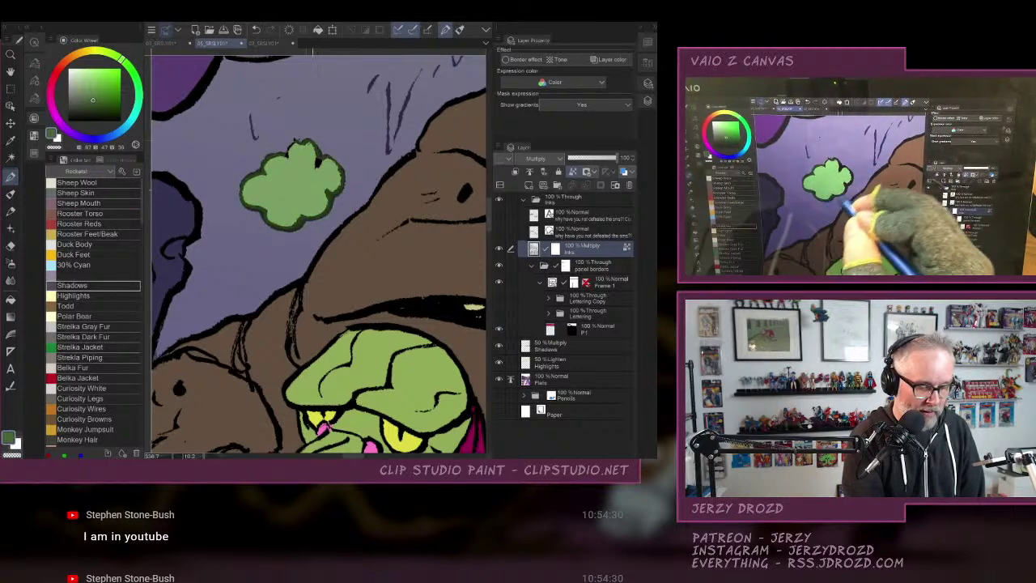
{"action": "left_click_drag", "start_coordinate": [405, 307], "coordinate": [187, 298]}
{"action": "left_click_drag", "start_coordinate": [457, 323], "coordinate": [199, 305]}
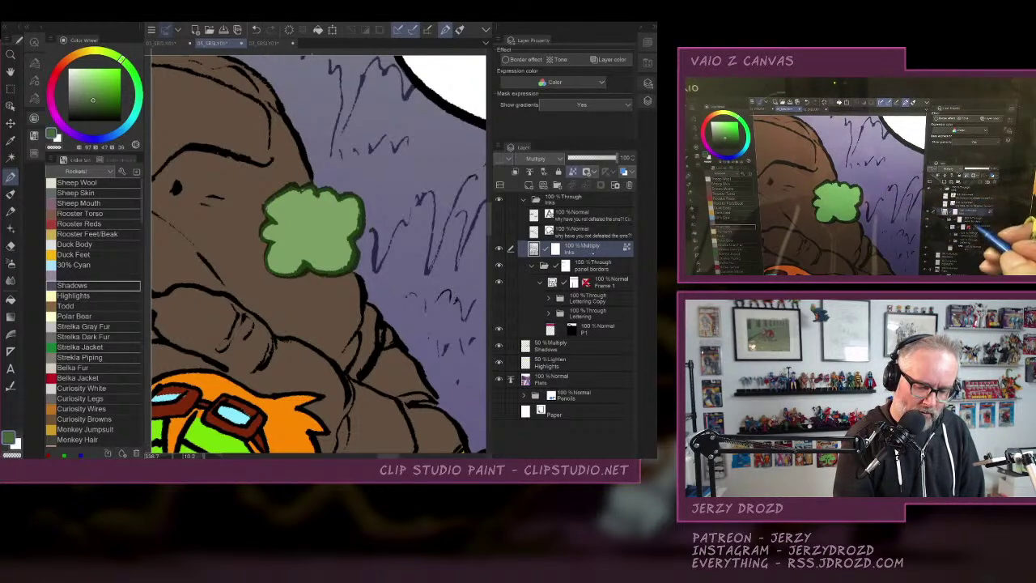
Toggle the Inks layer's visibility to compare the outlines, set its blending mode to Normal, and check the cave panel.
{"action": "left_click", "coordinate": [586, 197]}
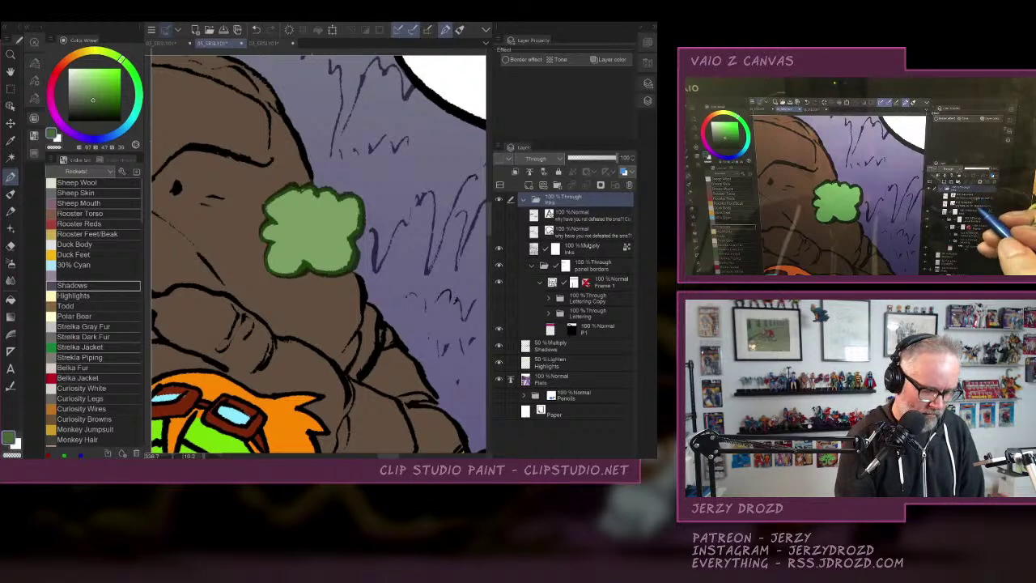
{"action": "scroll", "coordinate": [357, 262], "scroll_direction": "up", "scroll_amount": 4}
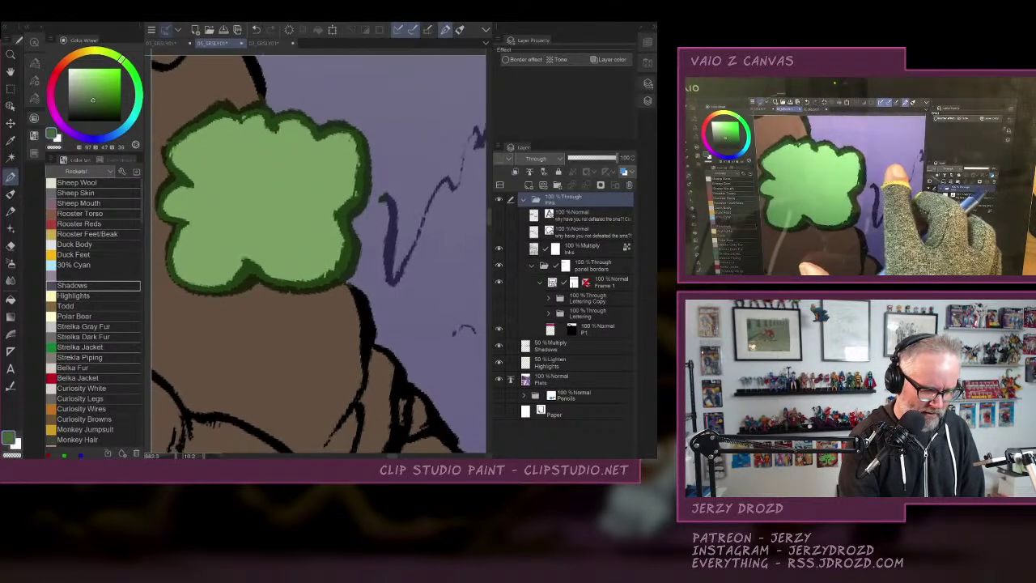
{"action": "scroll", "coordinate": [316, 243], "scroll_direction": "down", "scroll_amount": 1}
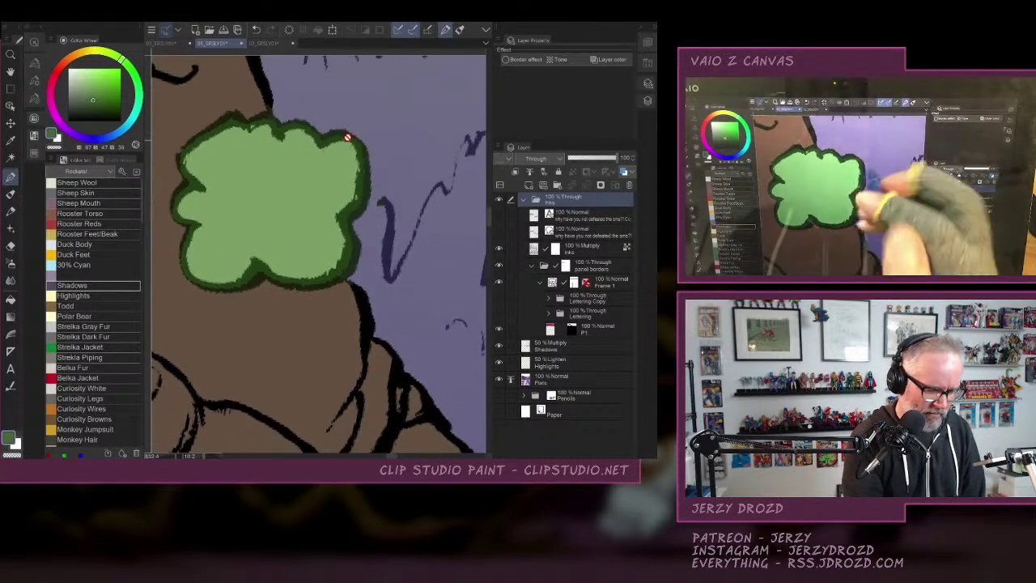
{"action": "left_click", "coordinate": [583, 248]}
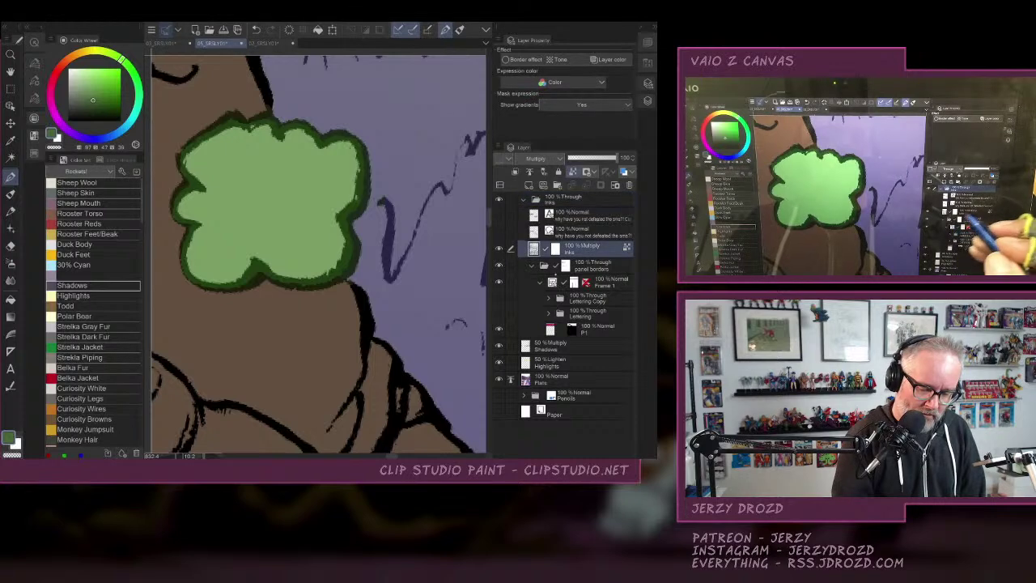
{"action": "left_click", "coordinate": [499, 249]}
{"action": "left_click", "coordinate": [499, 248]}
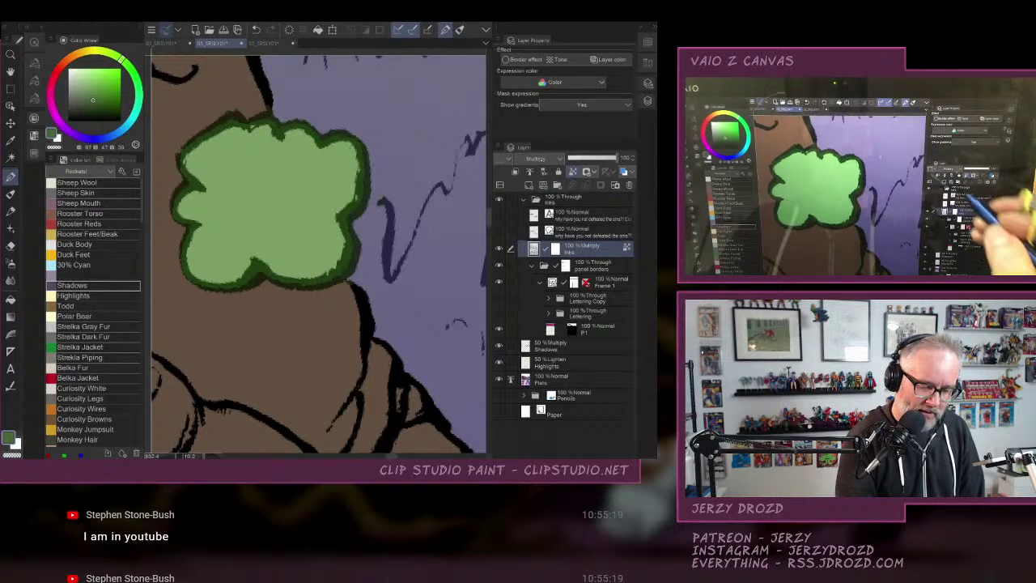
{"action": "left_click", "coordinate": [537, 170]}
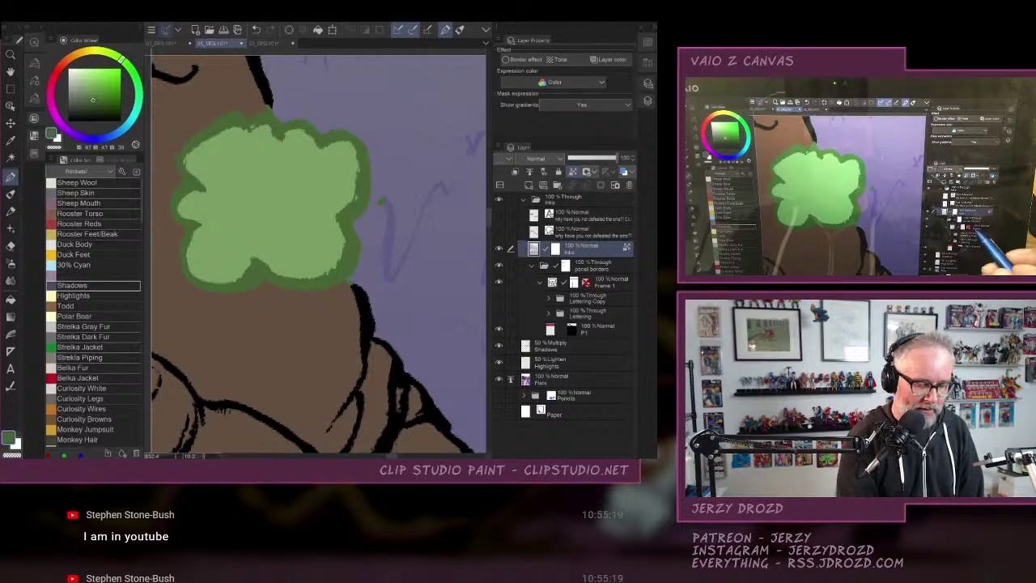
{"action": "scroll", "coordinate": [319, 254], "scroll_direction": "down", "scroll_amount": 10}
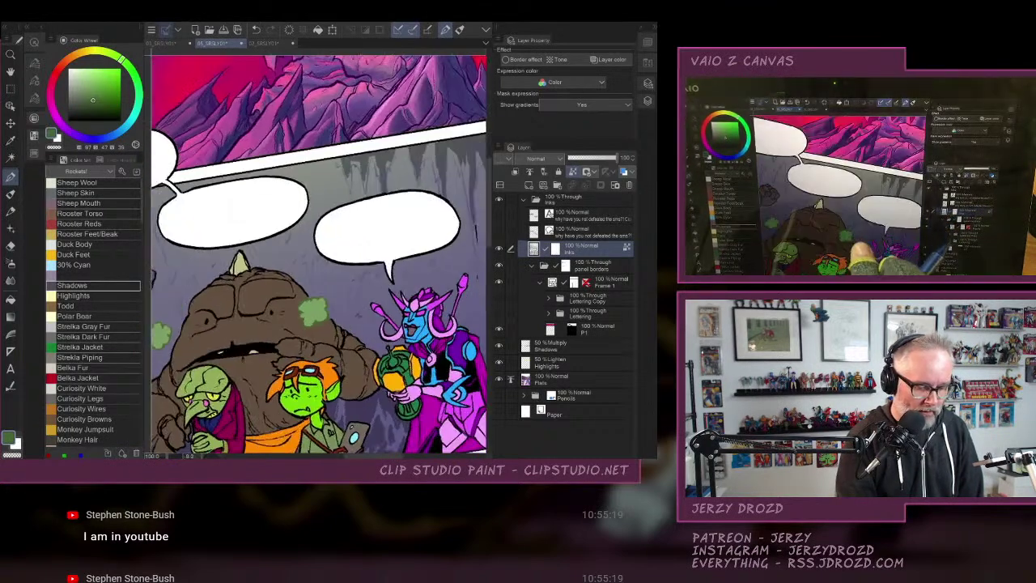
{"action": "left_click_drag", "start_coordinate": [319, 255], "coordinate": [407, 190]}
{"action": "scroll", "coordinate": [318, 254], "scroll_direction": "up", "scroll_amount": 5}
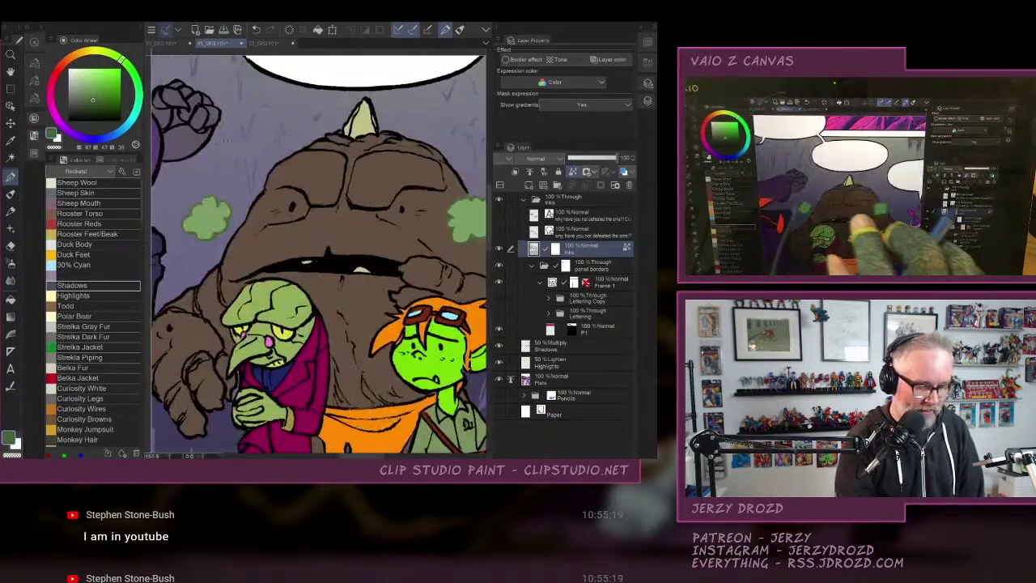
Sample the cave-wall line colour beside the green cloud at the brown monster's shoulder and adjust it to a slightly brighter blue-purple.
{"action": "scroll", "coordinate": [319, 254], "scroll_direction": "up", "scroll_amount": 1}
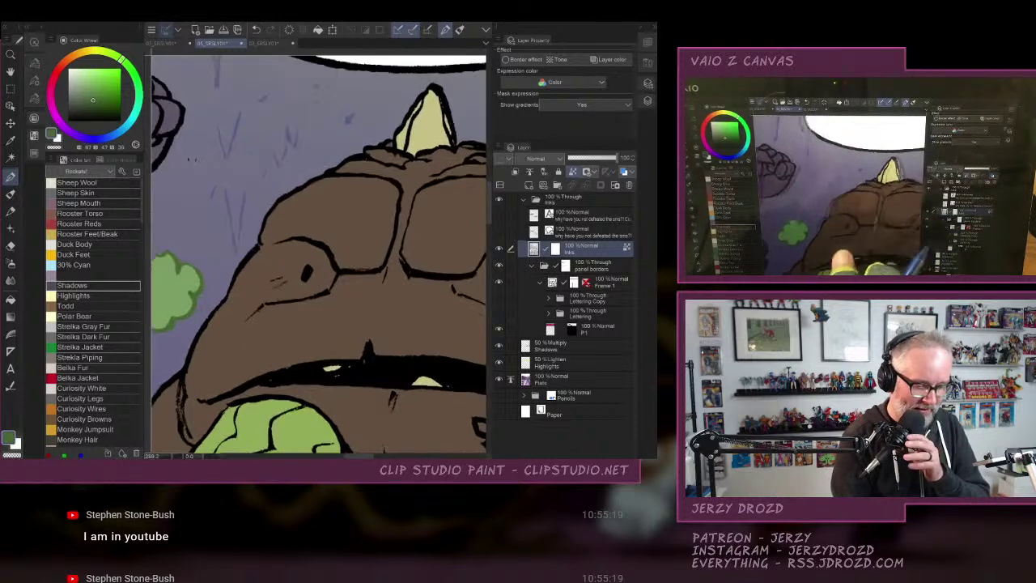
{"action": "left_click_drag", "start_coordinate": [470, 255], "coordinate": [158, 294]}
{"action": "scroll", "coordinate": [319, 254], "scroll_direction": "up", "scroll_amount": 3}
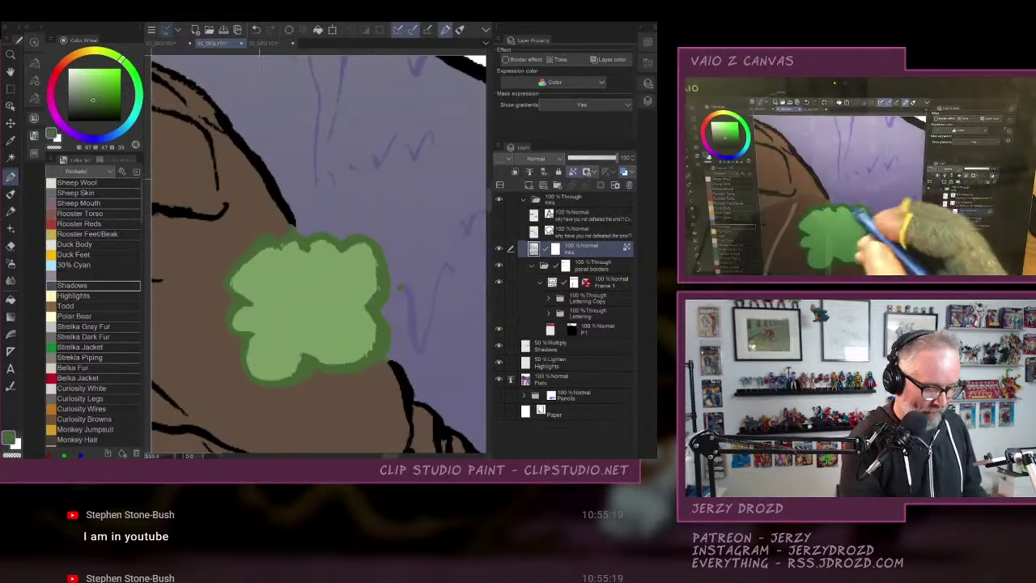
{"action": "left_click", "coordinate": [288, 212], "text": "alt"}
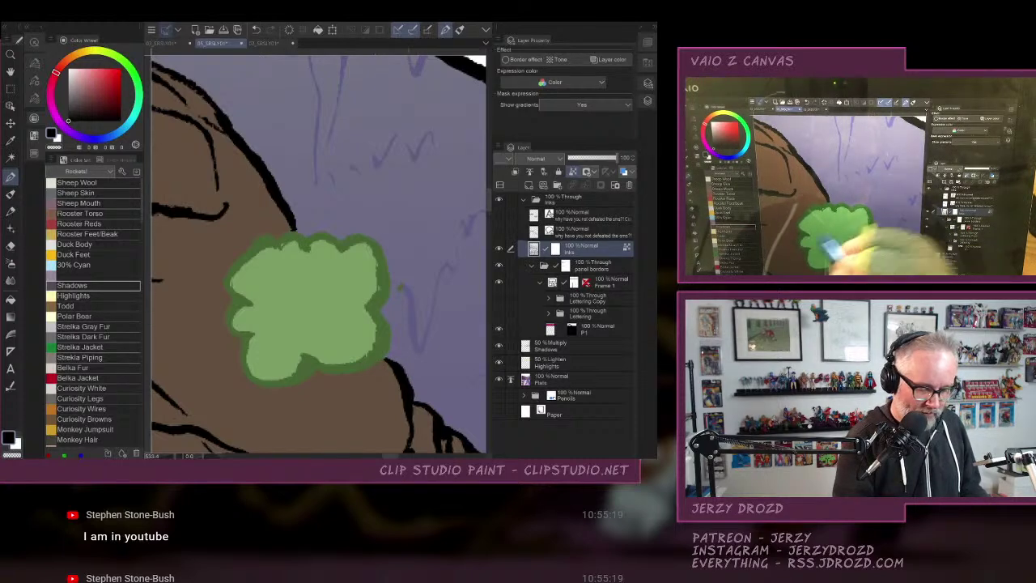
{"action": "left_click", "coordinate": [428, 340], "text": "alt"}
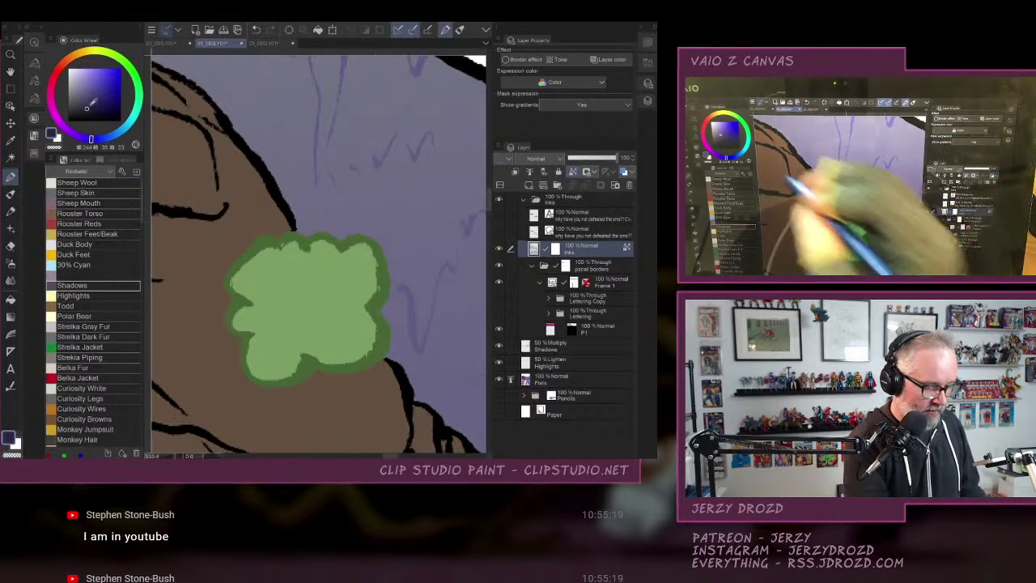
{"action": "left_click_drag", "start_coordinate": [86, 107], "coordinate": [88, 102]}
Turn off the Fill tool's restriction to connected pixels and fill the cave-wall lines on the Inks layer with the chosen blue-purple.
{"action": "left_click", "coordinate": [10, 300]}
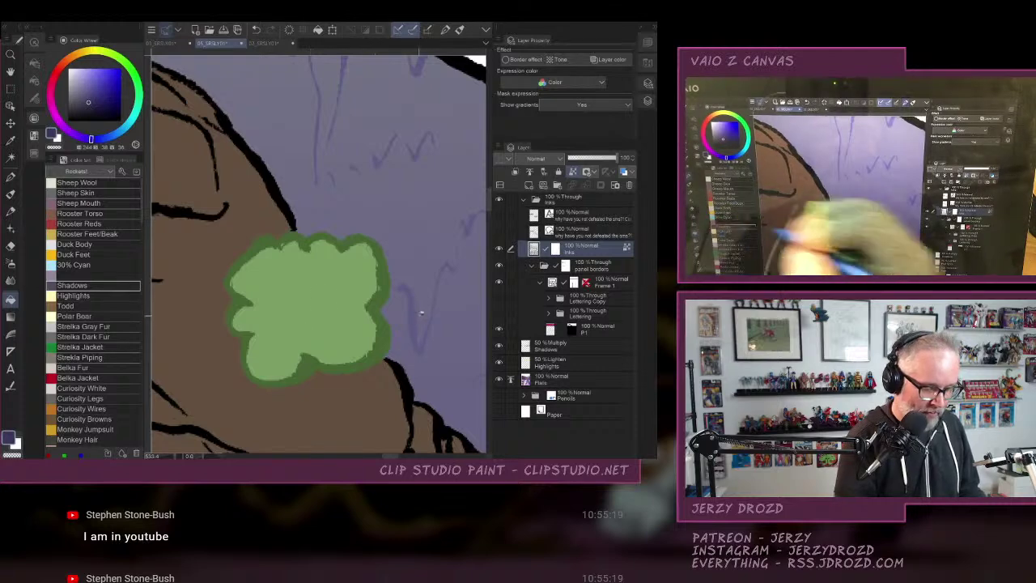
{"action": "left_click", "coordinate": [34, 63]}
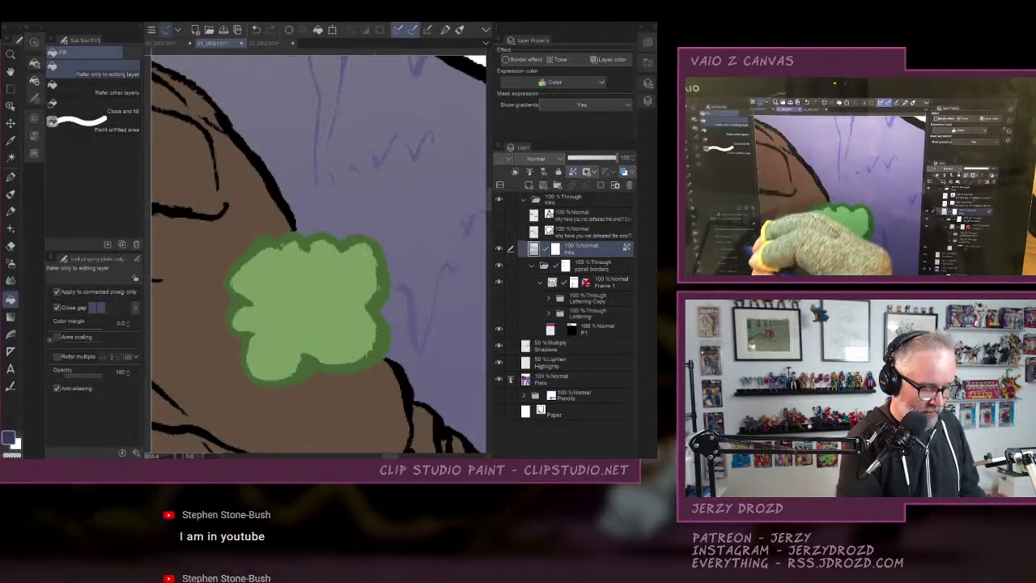
{"action": "left_click", "coordinate": [56, 307]}
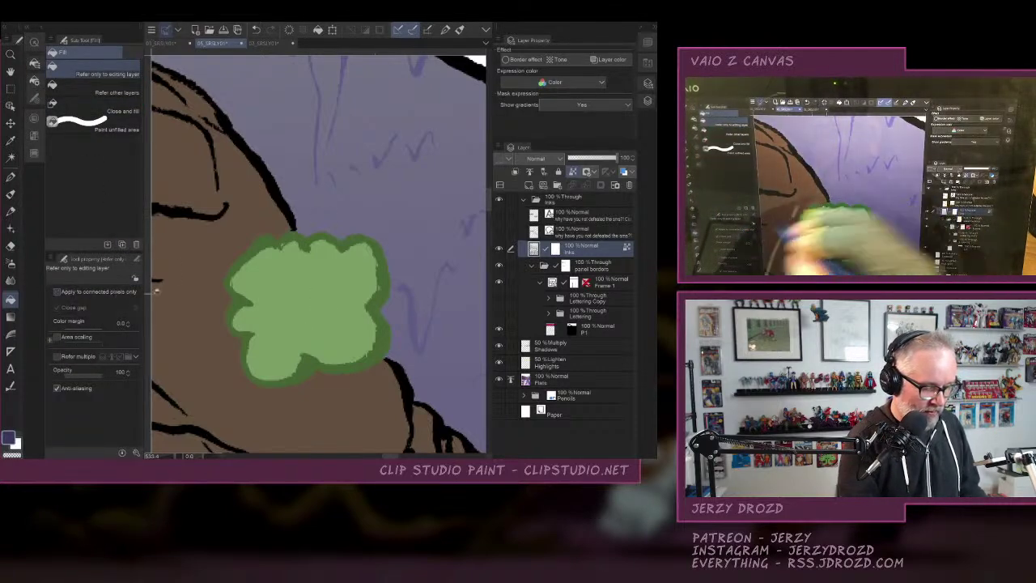
{"action": "left_click", "coordinate": [415, 318]}
{"action": "scroll", "coordinate": [324, 284], "scroll_direction": "down", "scroll_amount": 4}
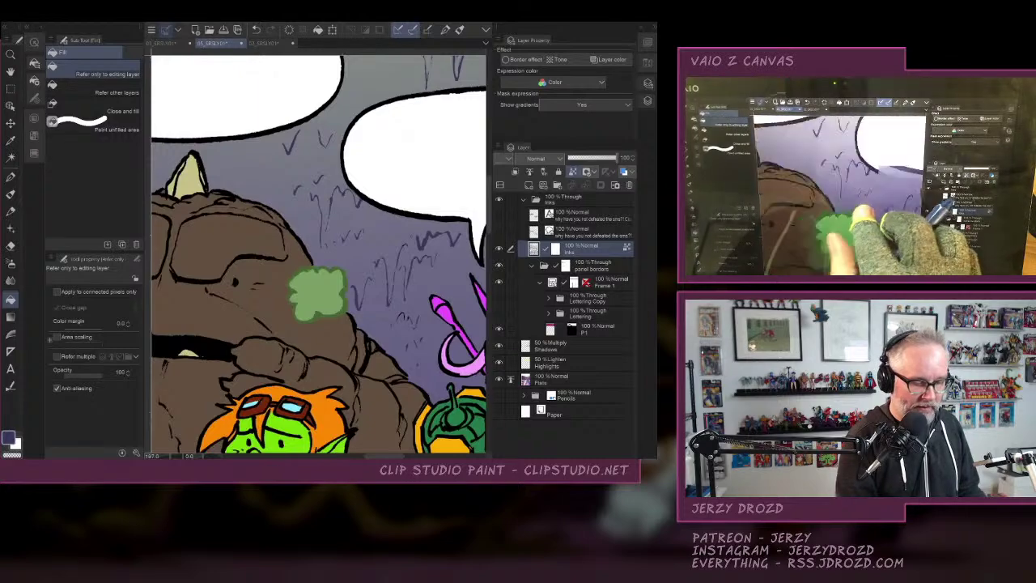
Choose a darker navy blue (244, 78, 18) and refill the cave-wall lines behind the horned purple character on the Inks layer.
{"action": "scroll", "coordinate": [340, 292], "scroll_direction": "down", "scroll_amount": 3}
{"action": "left_click_drag", "start_coordinate": [340, 316], "coordinate": [204, 253]}
{"action": "scroll", "coordinate": [318, 256], "scroll_direction": "left", "scroll_amount": 6}
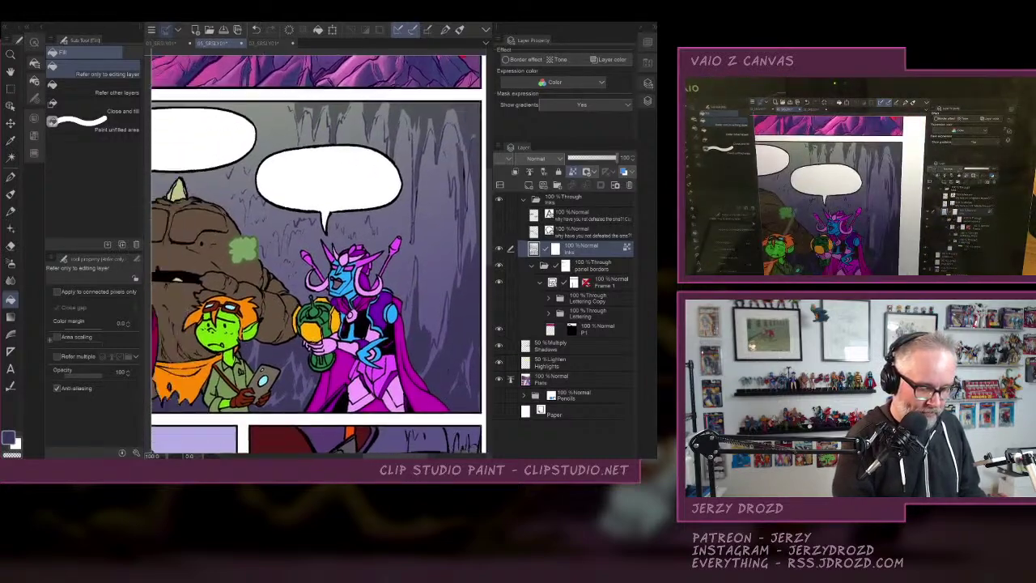
{"action": "scroll", "coordinate": [318, 256], "scroll_direction": "left", "scroll_amount": 3}
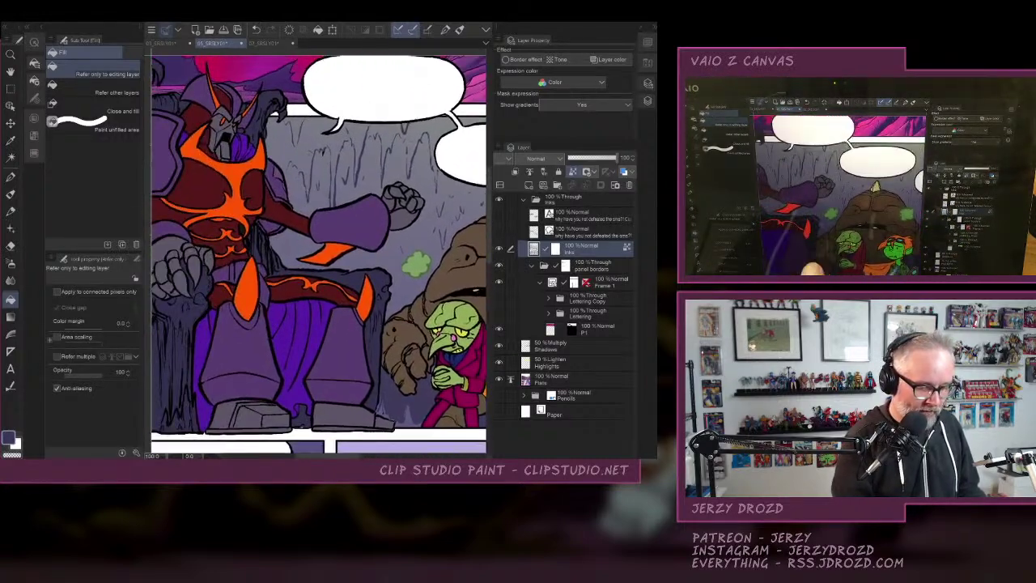
{"action": "scroll", "coordinate": [318, 255], "scroll_direction": "right", "scroll_amount": 8}
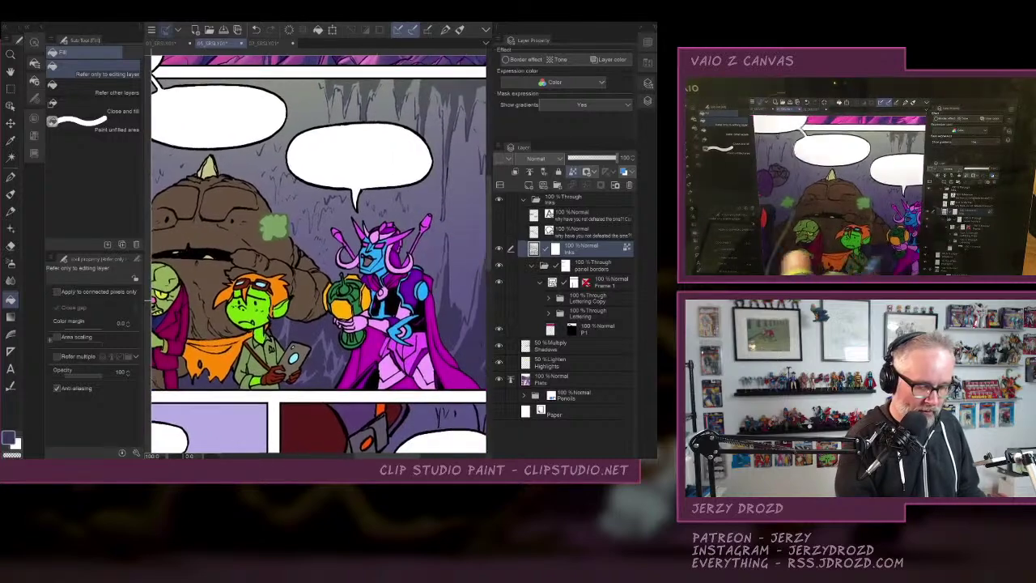
{"action": "scroll", "coordinate": [318, 256], "scroll_direction": "right", "scroll_amount": 2}
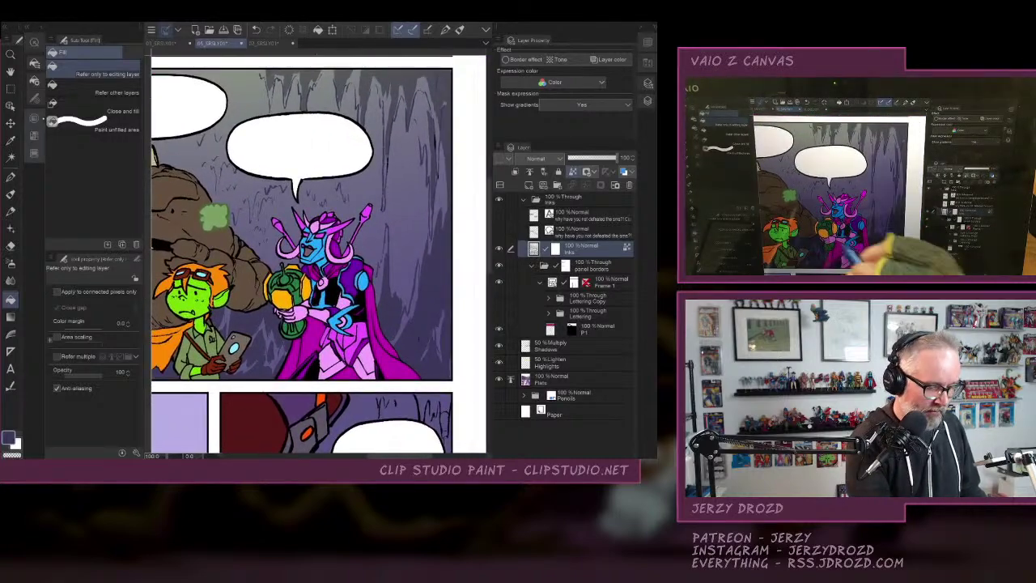
{"action": "left_click", "coordinate": [34, 118]}
{"action": "scroll", "coordinate": [419, 292], "scroll_direction": "up", "scroll_amount": 5}
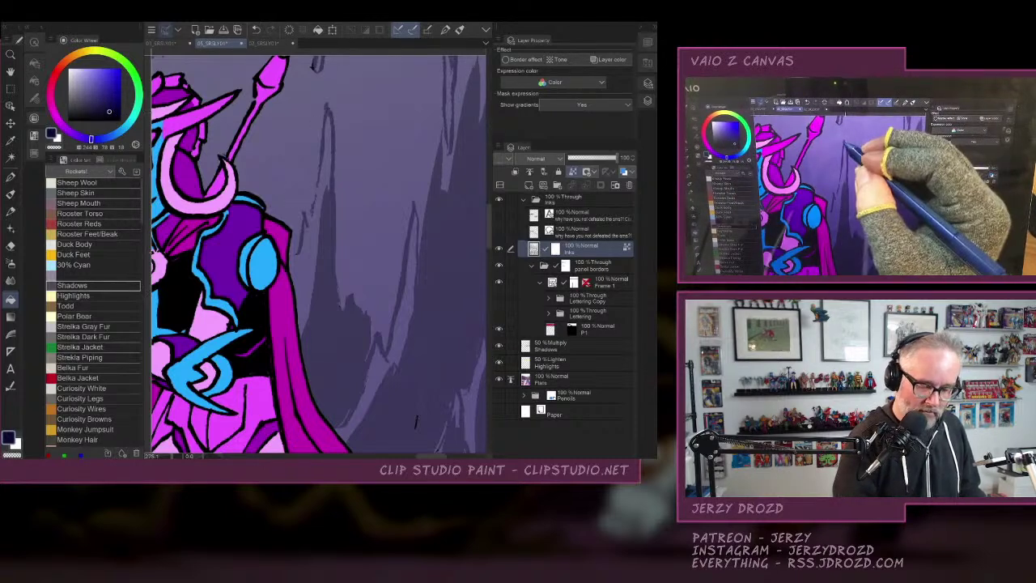
{"action": "left_click", "coordinate": [330, 113]}
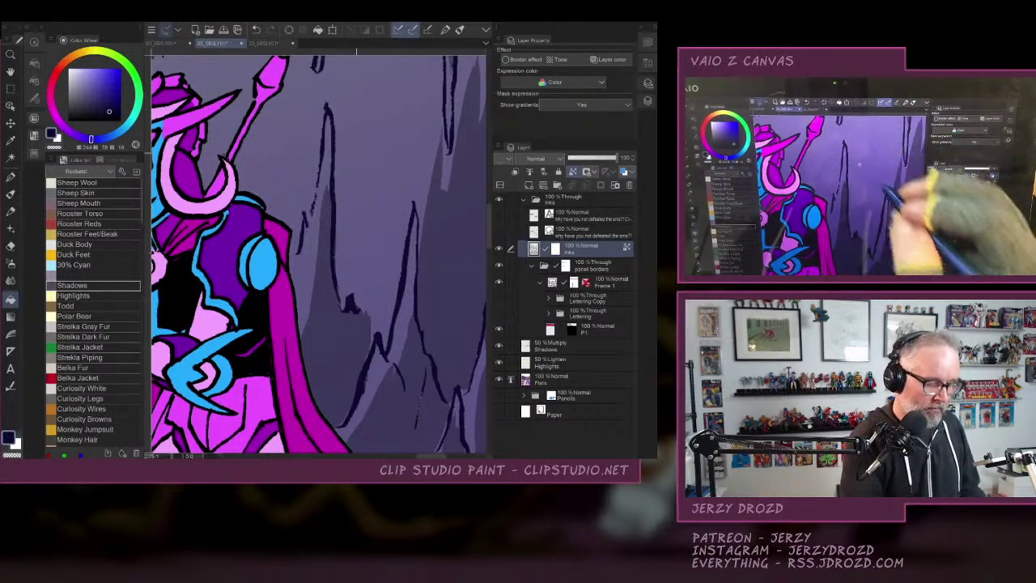
{"action": "scroll", "coordinate": [364, 254], "scroll_direction": "down", "scroll_amount": 6}
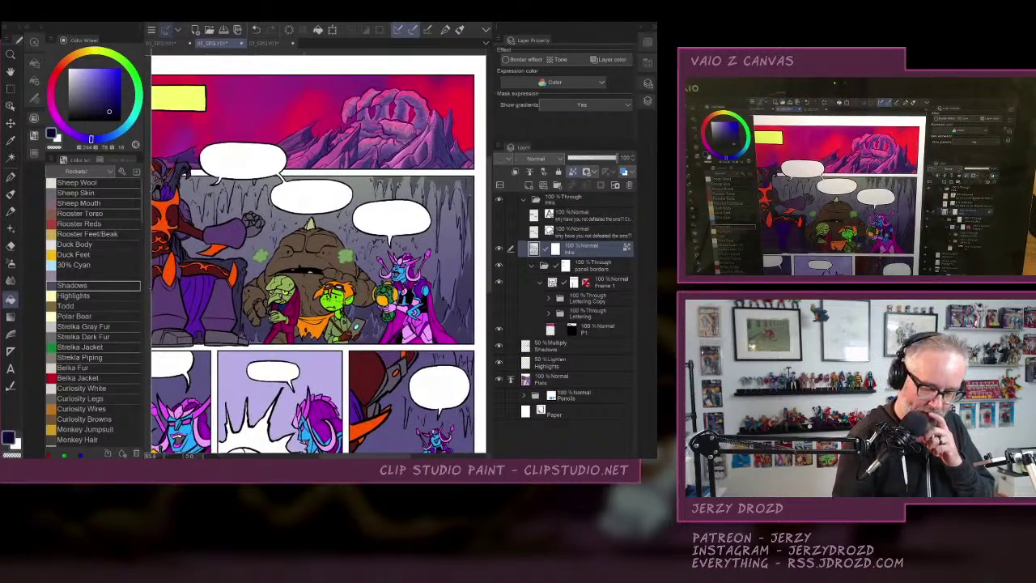
Make the Highlights layer active and collapse the layer palettes to enlarge the page view.
{"action": "left_click", "coordinate": [567, 362]}
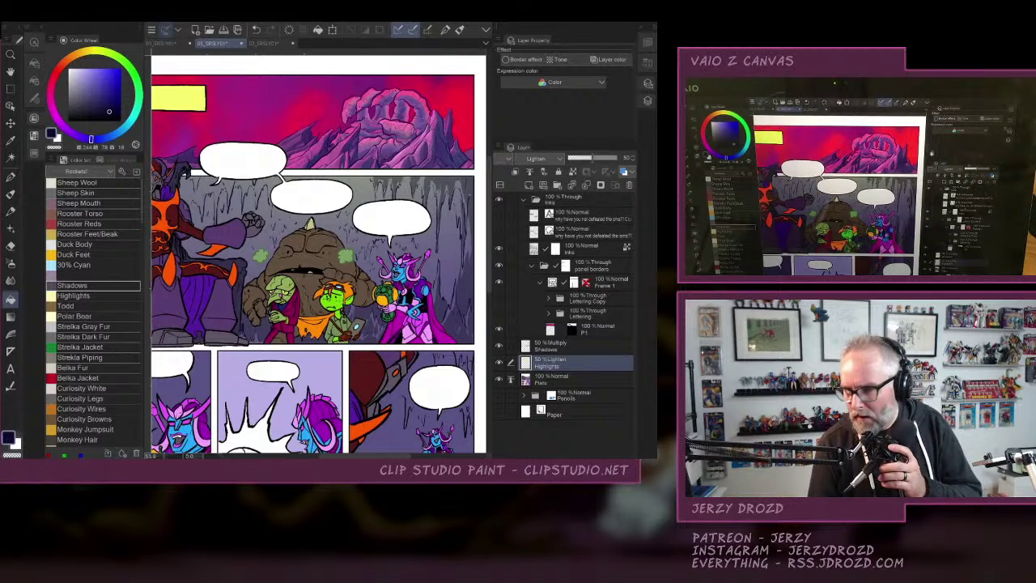
{"action": "left_click_drag", "start_coordinate": [324, 300], "coordinate": [395, 348]}
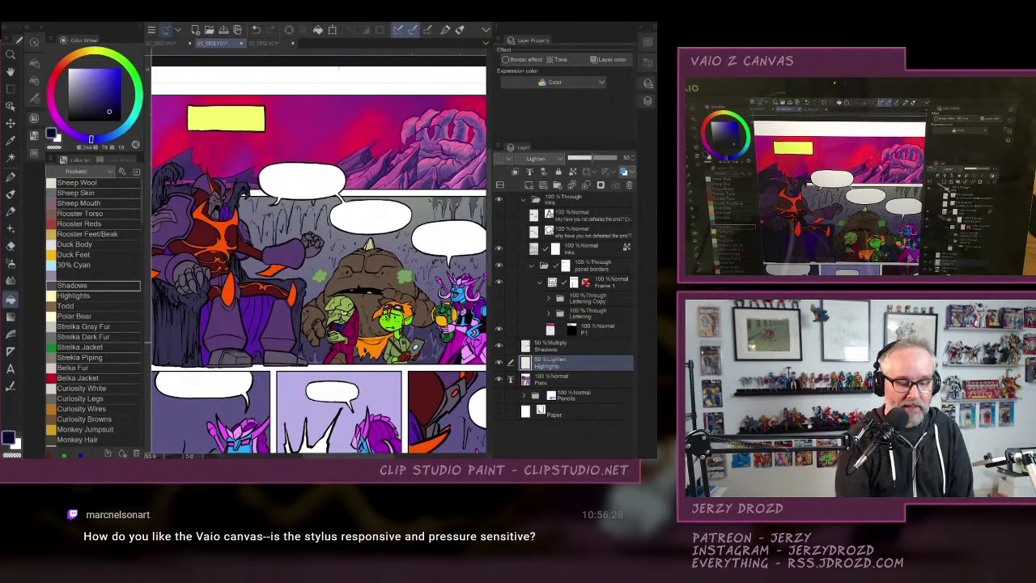
{"action": "left_click", "coordinate": [647, 83]}
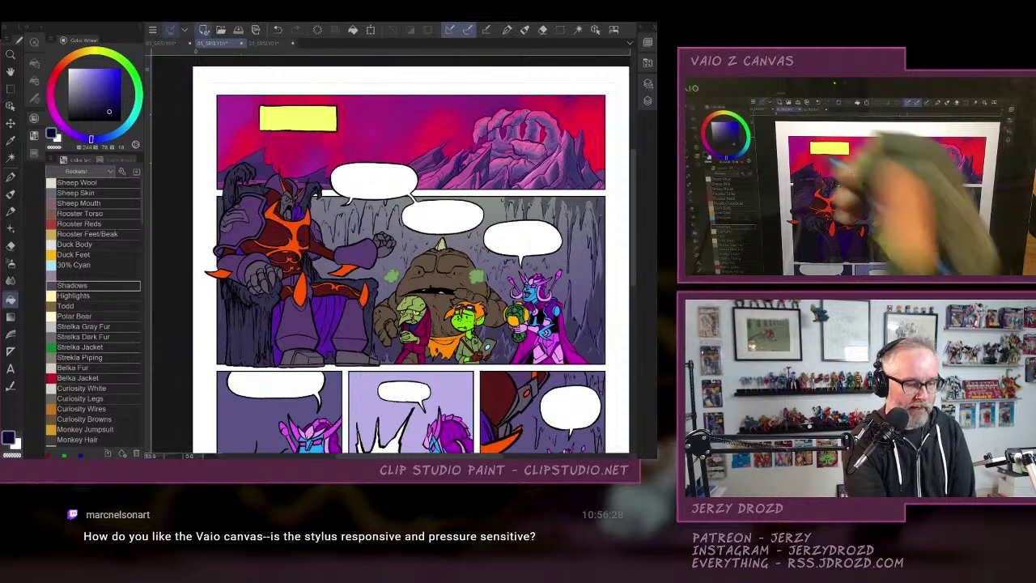
Create a new blank illustration canvas and return to the comic page 05_SRSLY01.
{"action": "left_click", "coordinate": [203, 30]}
{"action": "left_click", "coordinate": [402, 142]}
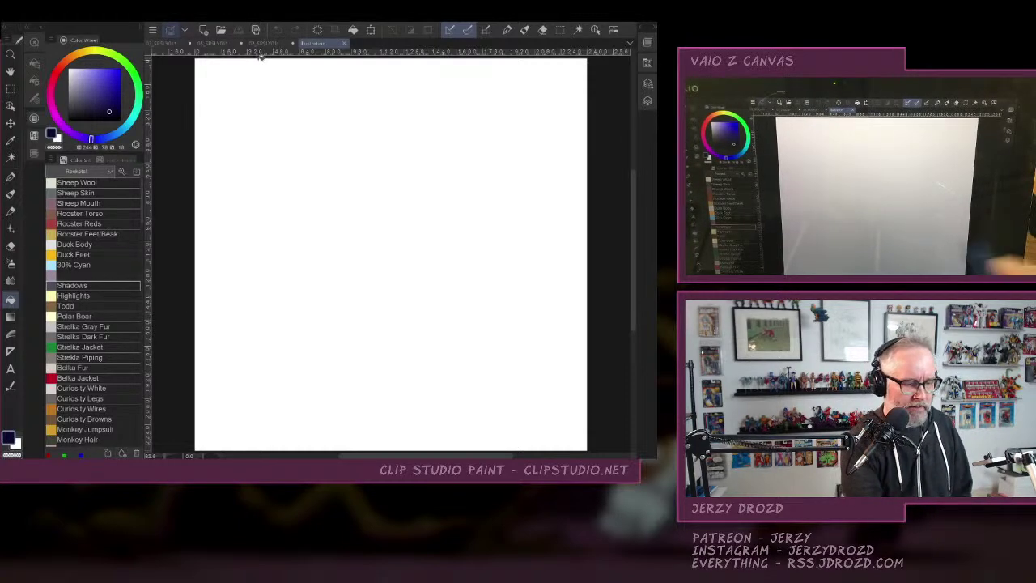
{"action": "left_click", "coordinate": [264, 43]}
{"action": "left_click", "coordinate": [215, 43]}
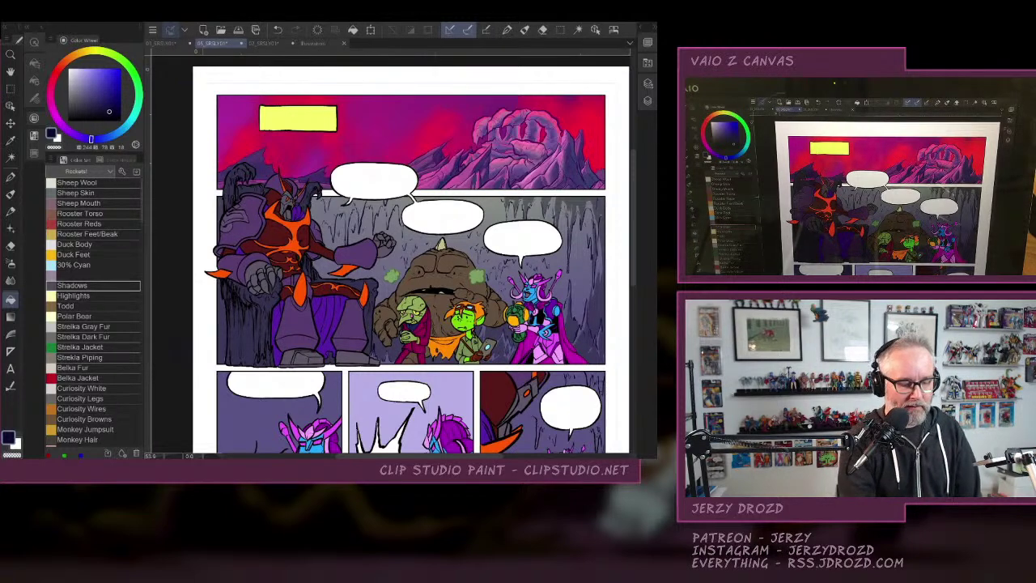
Switch to the Pen tool and frame the speech bubbles above the brown monster in the cave panel.
{"action": "scroll", "coordinate": [330, 264], "scroll_direction": "up", "scroll_amount": 3}
{"action": "scroll", "coordinate": [390, 256], "scroll_direction": "left", "scroll_amount": 2}
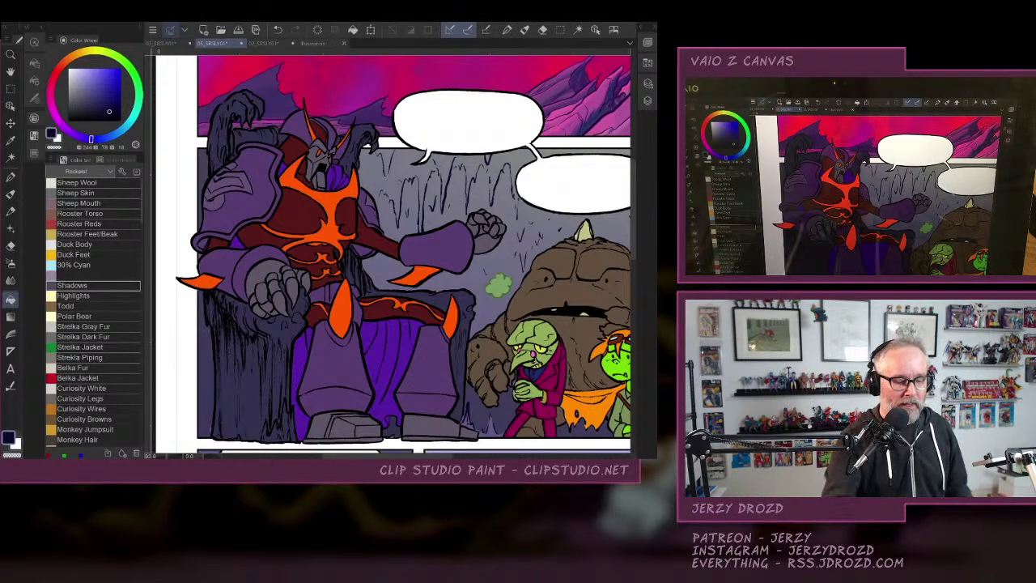
{"action": "mouse_move", "coordinate": [468, 121]}
{"action": "left_mouse_down"}
{"action": "mouse_move", "coordinate": [537, 213]}
{"action": "mouse_move", "coordinate": [393, 69]}
{"action": "mouse_move", "coordinate": [424, 127]}
{"action": "mouse_move", "coordinate": [378, 99]}
{"action": "mouse_move", "coordinate": [551, 148]}
{"action": "mouse_move", "coordinate": [472, 102]}
{"action": "mouse_move", "coordinate": [517, 121]}
{"action": "mouse_move", "coordinate": [555, 183]}
{"action": "mouse_move", "coordinate": [388, 89]}
{"action": "mouse_move", "coordinate": [474, 106]}
{"action": "left_mouse_up"}
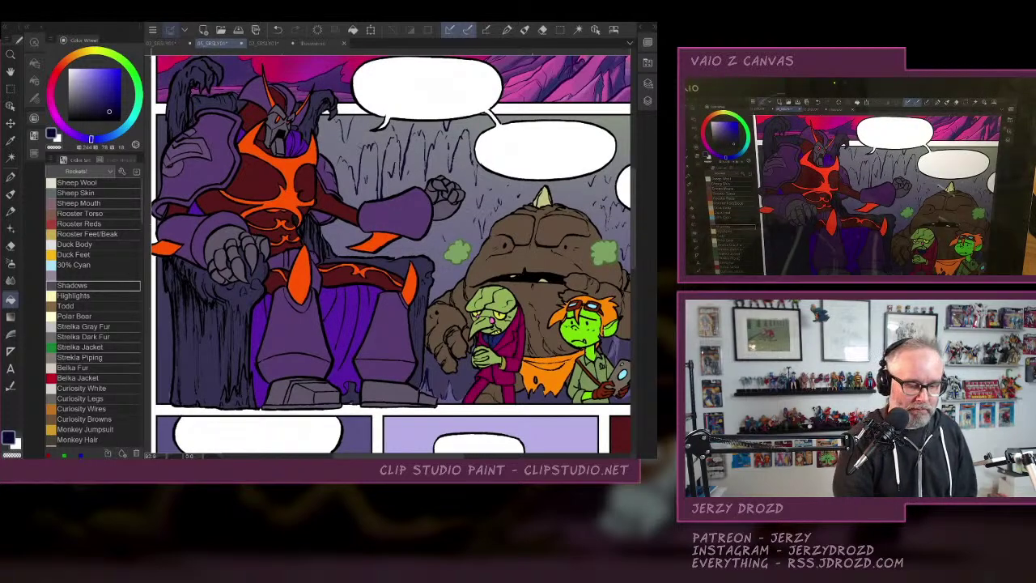
{"action": "left_click_drag", "start_coordinate": [518, 335], "coordinate": [363, 339]}
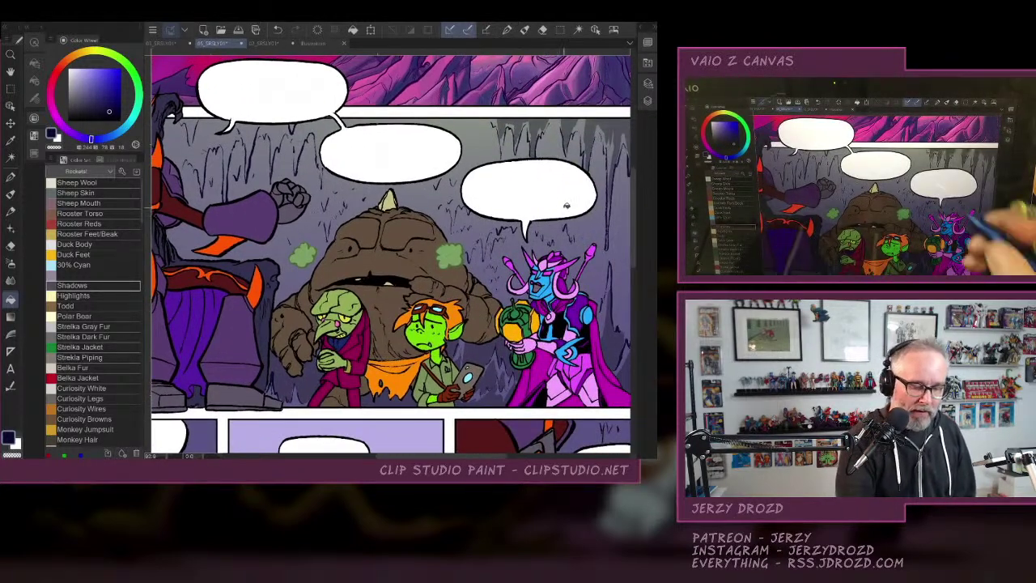
{"action": "left_click", "coordinate": [11, 176]}
{"action": "left_click", "coordinate": [77, 193]}
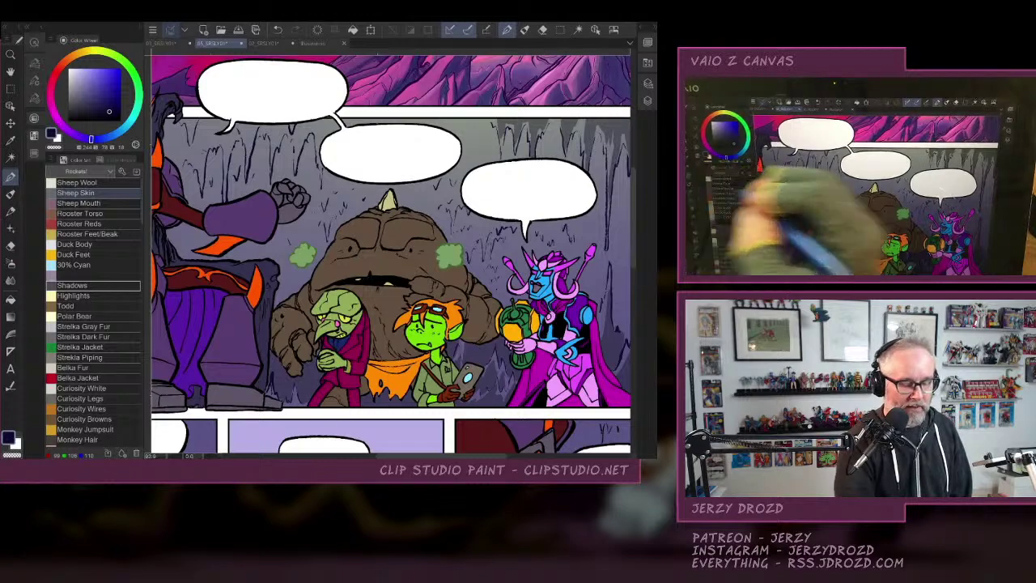
{"action": "scroll", "coordinate": [522, 210], "scroll_direction": "up", "scroll_amount": 4}
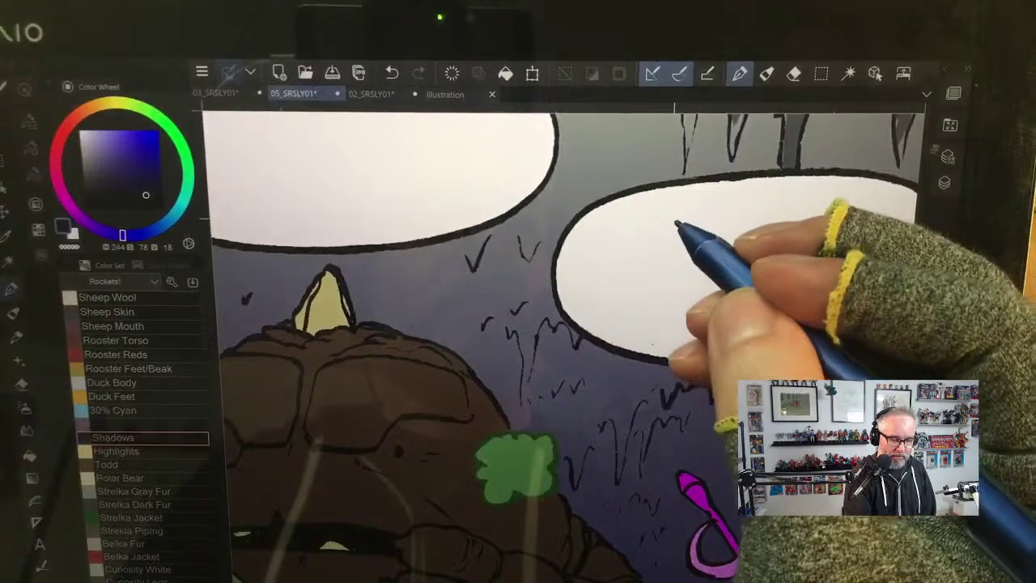
Try freehand pen strokes of varying thickness across the speech bubbles and cave wall on the Flats layer, and undo them.
{"action": "left_click", "coordinate": [946, 183]}
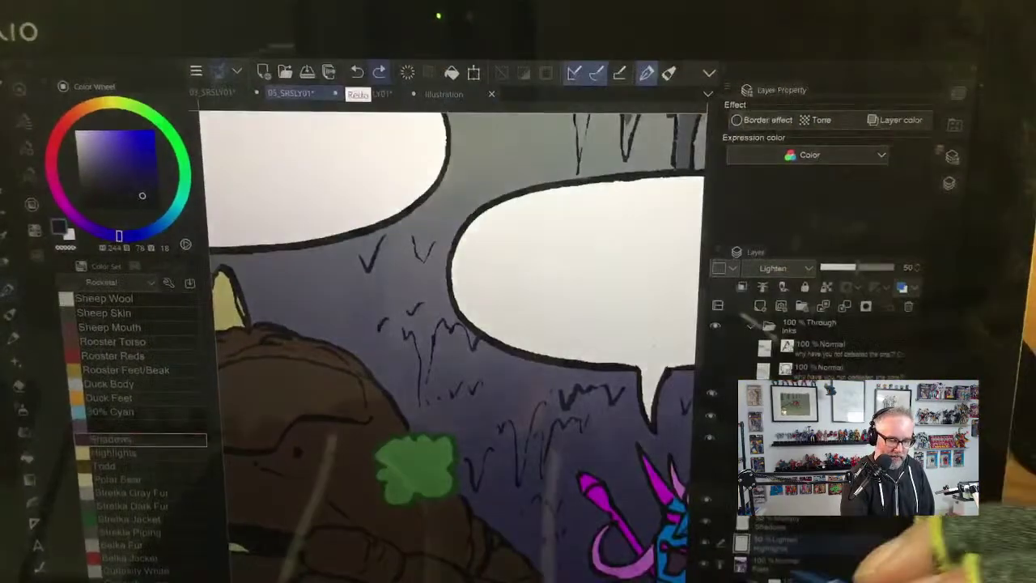
{"action": "left_click_drag", "start_coordinate": [579, 214], "coordinate": [551, 268]}
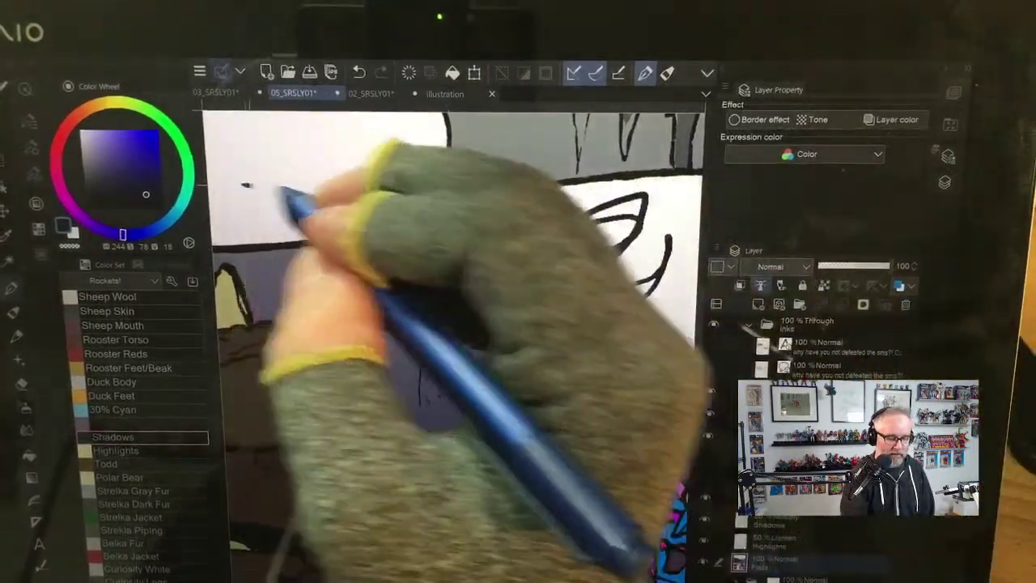
{"action": "left_click_drag", "start_coordinate": [239, 186], "coordinate": [619, 469]}
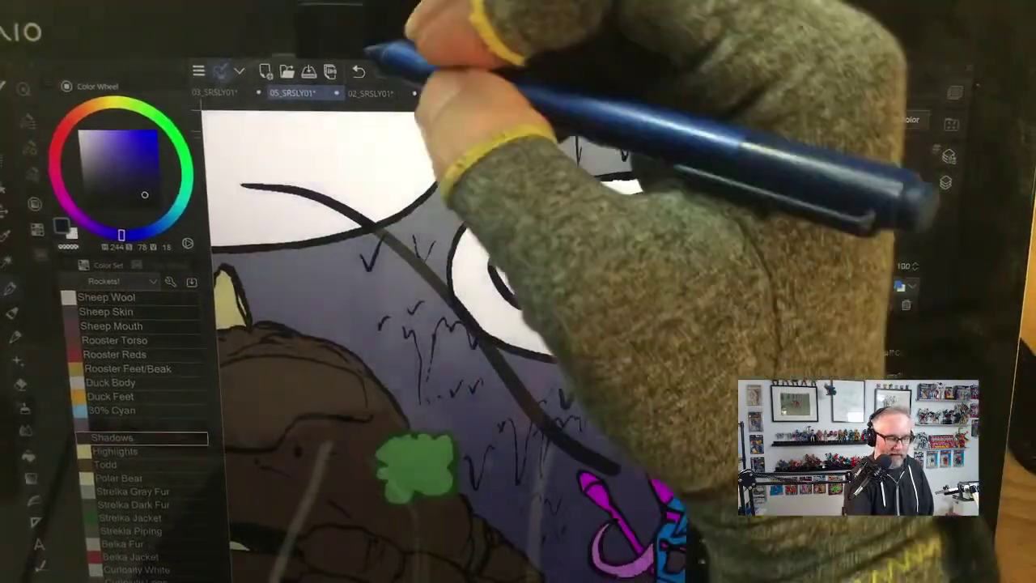
{"action": "left_click", "coordinate": [357, 72]}
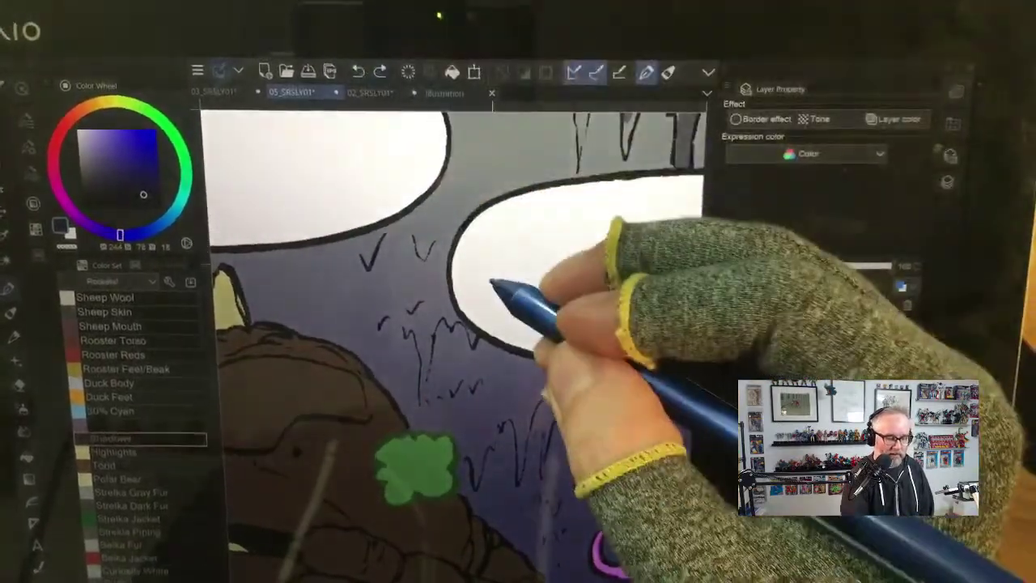
{"action": "mouse_move", "coordinate": [497, 277]}
{"action": "left_mouse_down"}
{"action": "mouse_move", "coordinate": [568, 254]}
{"action": "mouse_move", "coordinate": [637, 247]}
{"action": "left_mouse_up"}
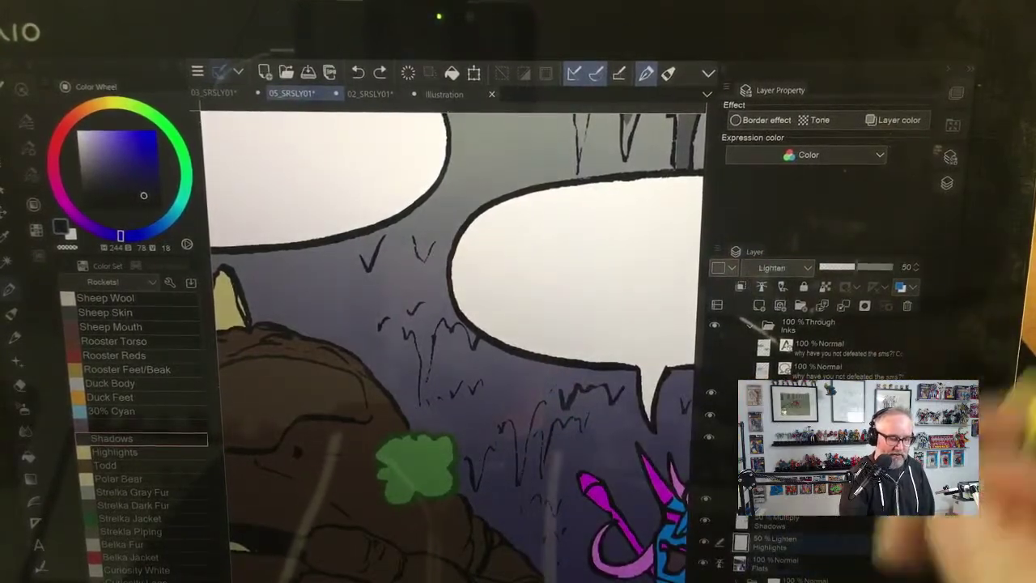
{"action": "left_click", "coordinate": [947, 183]}
Check the whole cave panel, and examine the recoloured wall lines beneath the first speech bubble's tail up close.
{"action": "left_click_drag", "start_coordinate": [752, 332], "coordinate": [722, 364]}
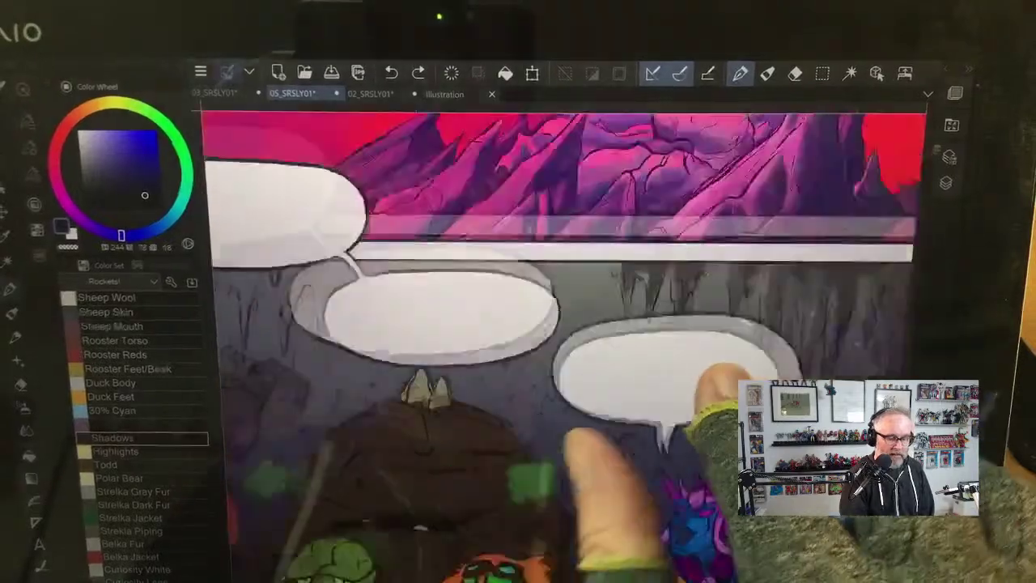
{"action": "scroll", "coordinate": [652, 409], "scroll_direction": "down", "scroll_amount": 4}
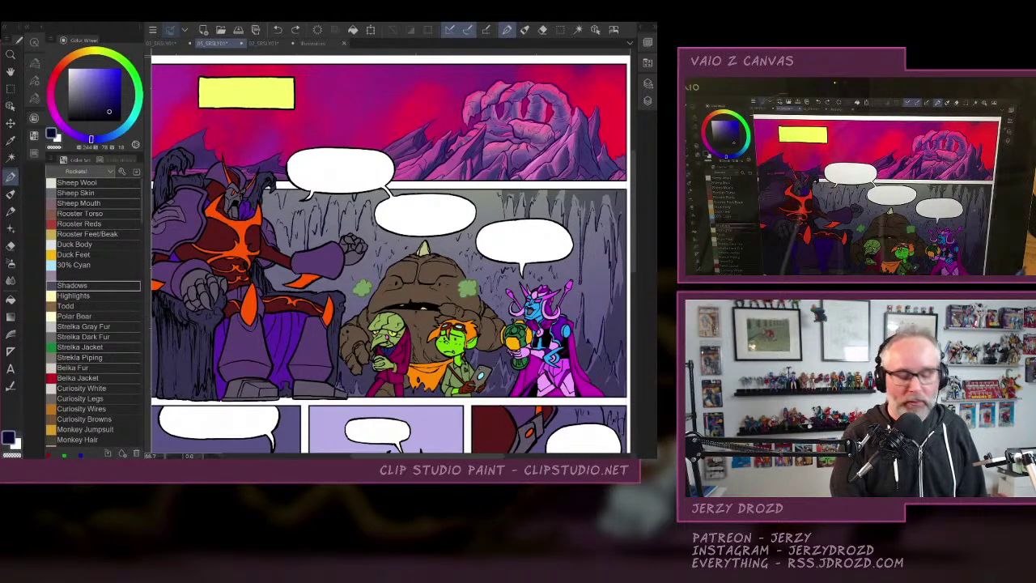
{"action": "left_click_drag", "start_coordinate": [471, 346], "coordinate": [492, 323]}
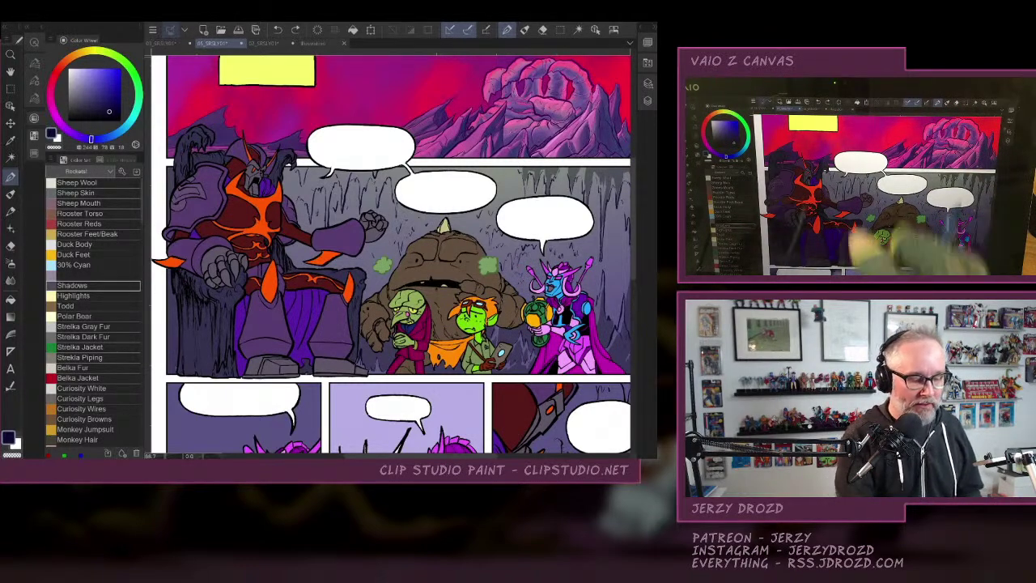
{"action": "scroll", "coordinate": [335, 196], "scroll_direction": "up", "scroll_amount": 5}
{"action": "left_click_drag", "start_coordinate": [424, 121], "coordinate": [470, 257]}
{"action": "scroll", "coordinate": [400, 275], "scroll_direction": "up", "scroll_amount": 5}
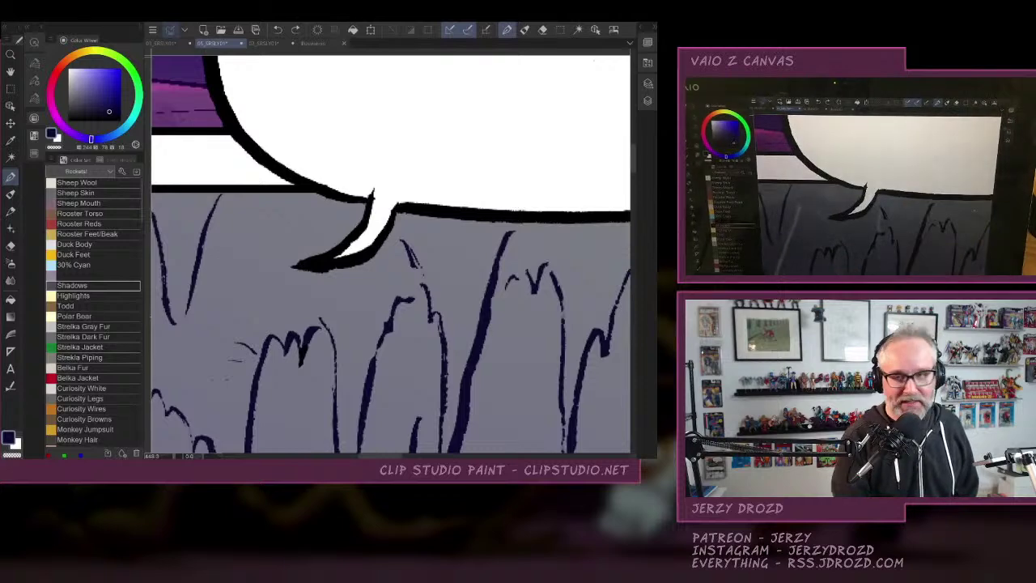
{"action": "left_click_drag", "start_coordinate": [322, 328], "coordinate": [378, 340]}
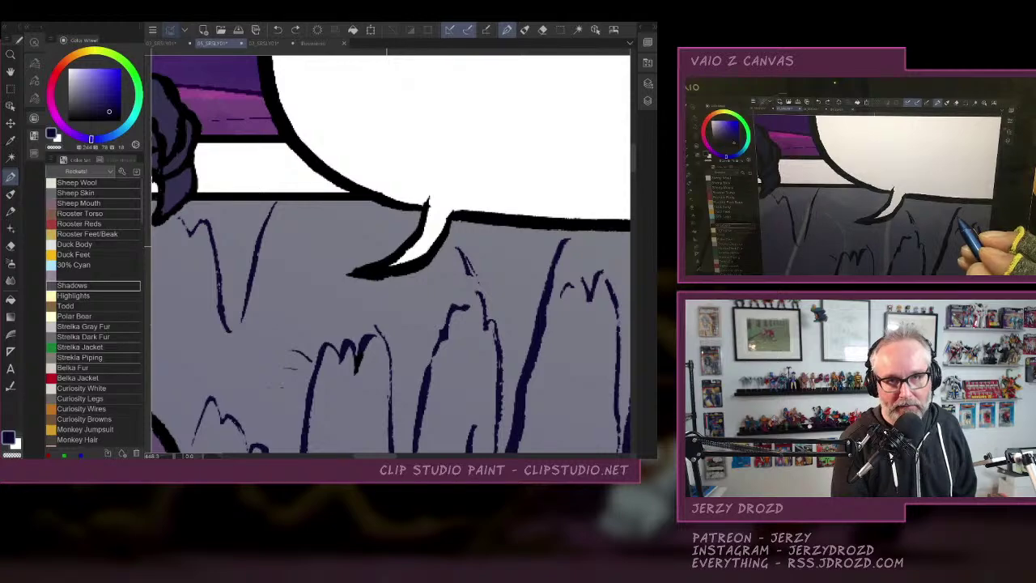
Check the whole cave panel, and examine the blue-faced horned character holding the green and gold device up close.
{"action": "scroll", "coordinate": [391, 254], "scroll_direction": "down", "scroll_amount": 5}
{"action": "left_click_drag", "start_coordinate": [474, 267], "coordinate": [426, 157]}
{"action": "scroll", "coordinate": [391, 255], "scroll_direction": "down", "scroll_amount": 2}
{"action": "scroll", "coordinate": [388, 251], "scroll_direction": "right", "scroll_amount": 1}
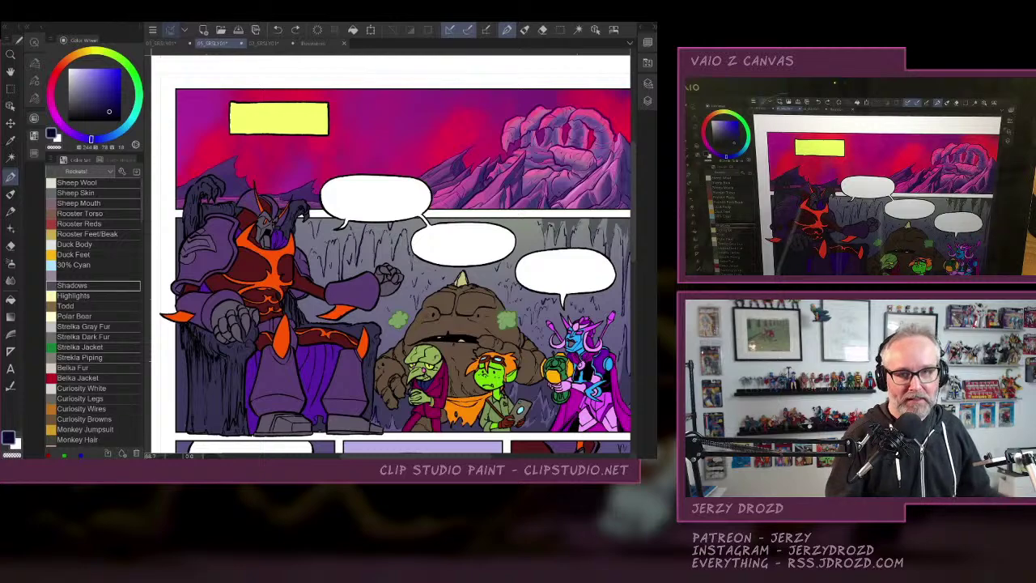
{"action": "left_click_drag", "start_coordinate": [537, 317], "coordinate": [497, 264]}
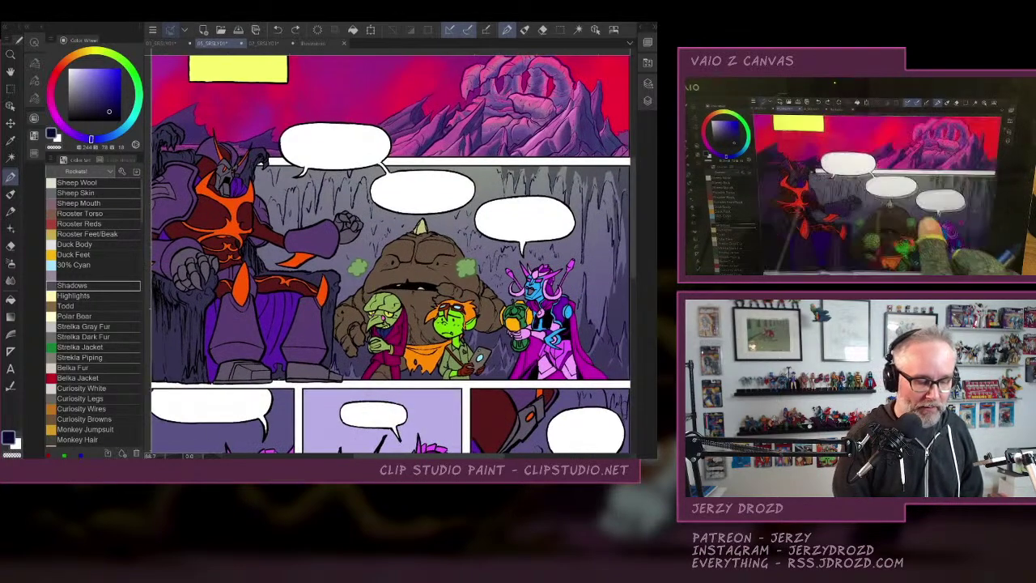
{"action": "scroll", "coordinate": [559, 312], "scroll_direction": "up", "scroll_amount": 4}
{"action": "left_click_drag", "start_coordinate": [486, 316], "coordinate": [422, 276]}
{"action": "scroll", "coordinate": [534, 227], "scroll_direction": "up", "scroll_amount": 2}
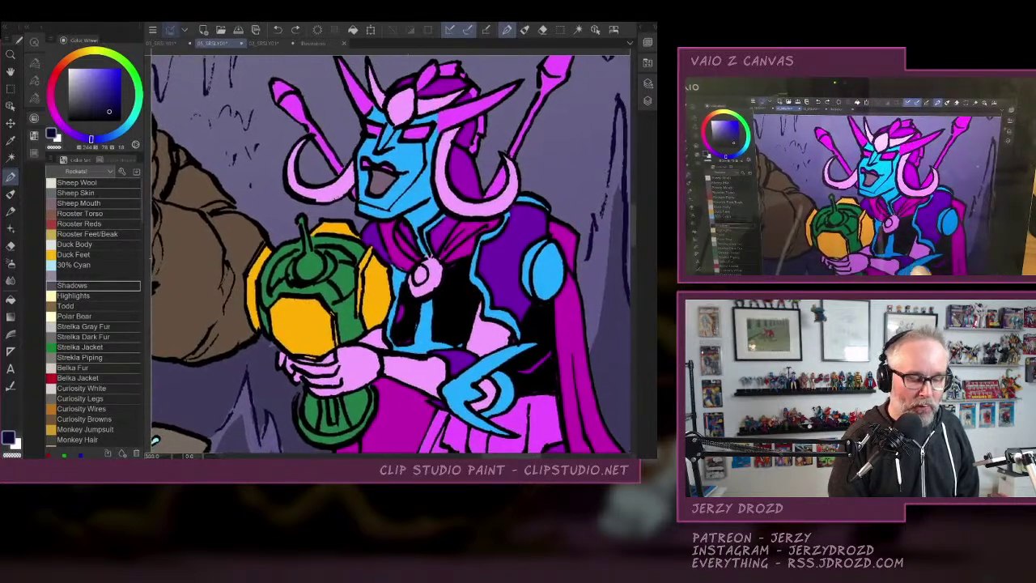
Hide the Inks folder and the Shadows, Highlights and Flats layers, and show the Pencils folder to inspect the horned character's blue sketch.
{"action": "left_click", "coordinate": [641, 84]}
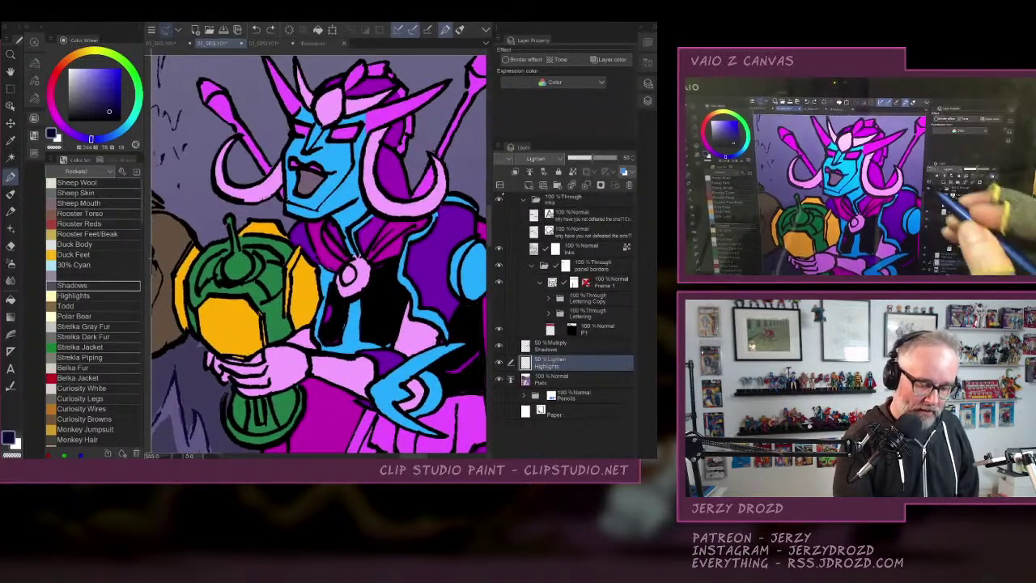
{"action": "left_click", "coordinate": [499, 198]}
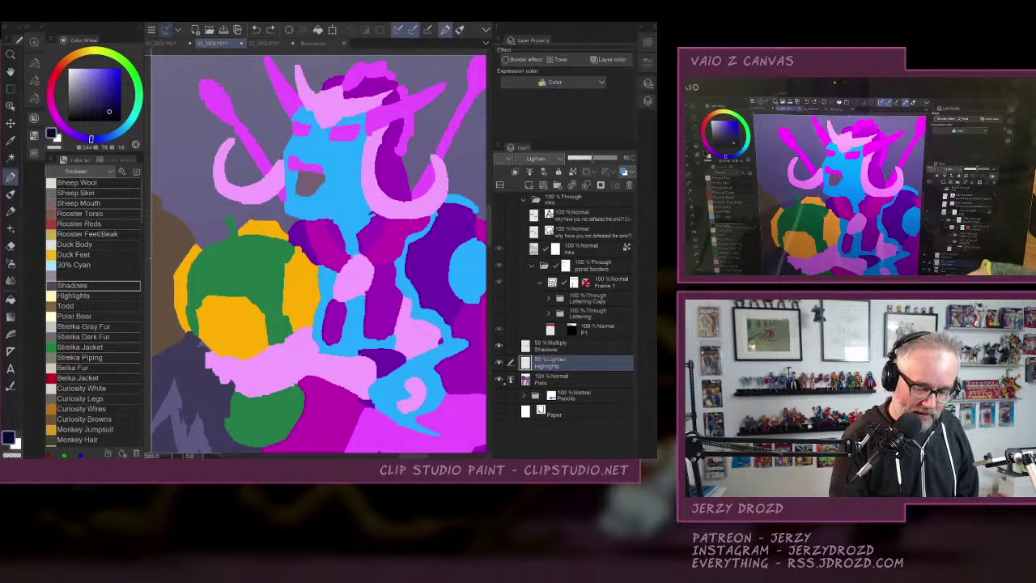
{"action": "left_click", "coordinate": [499, 378]}
{"action": "left_click", "coordinate": [500, 362]}
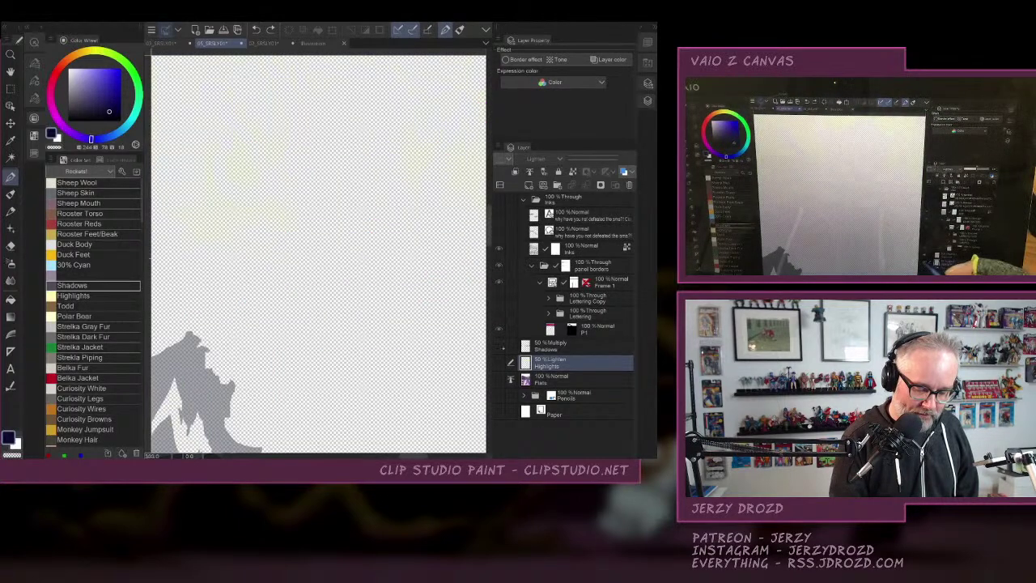
{"action": "left_click", "coordinate": [499, 395]}
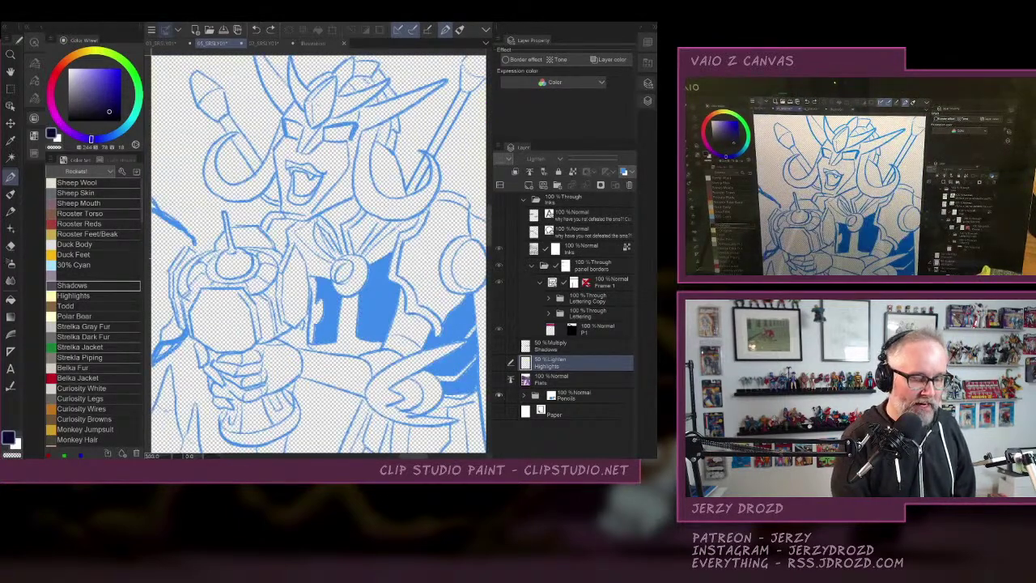
{"action": "left_click_drag", "start_coordinate": [356, 270], "coordinate": [359, 304]}
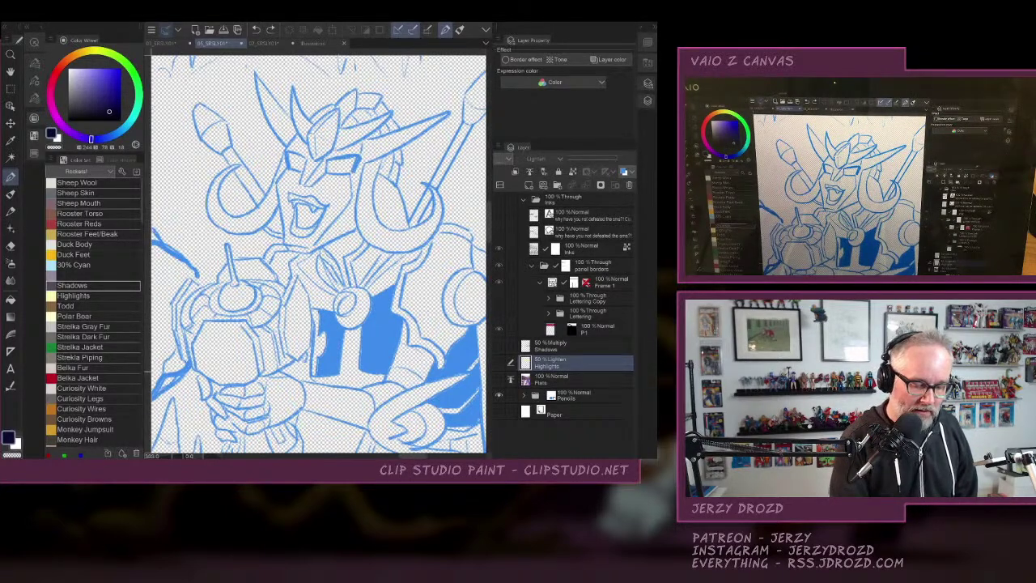
Show the inks over the pencils, toggle them to compare both drawings, and restore the coloured view.
{"action": "left_click", "coordinate": [500, 249]}
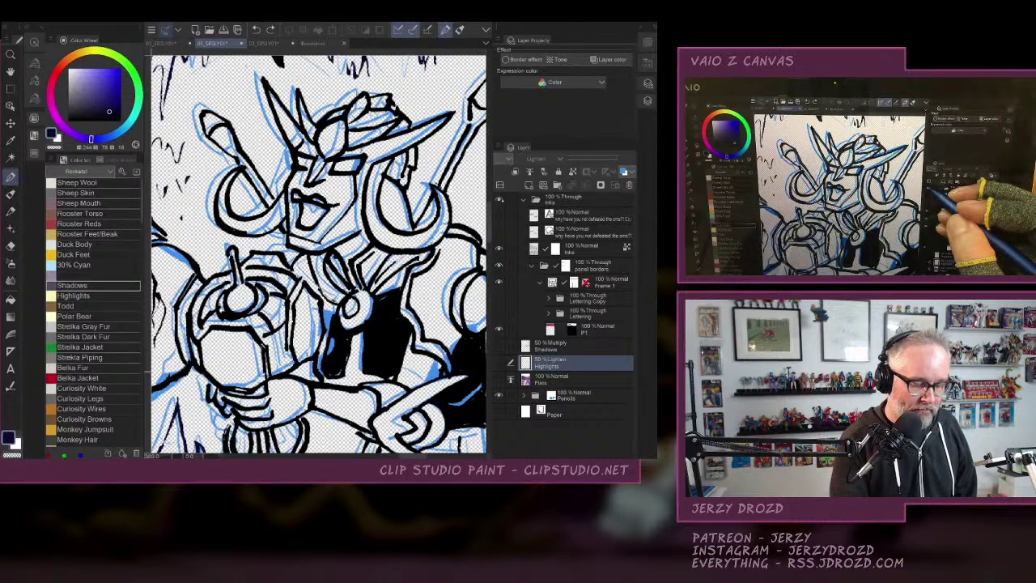
{"action": "left_click", "coordinate": [499, 200]}
{"action": "left_click", "coordinate": [500, 200]}
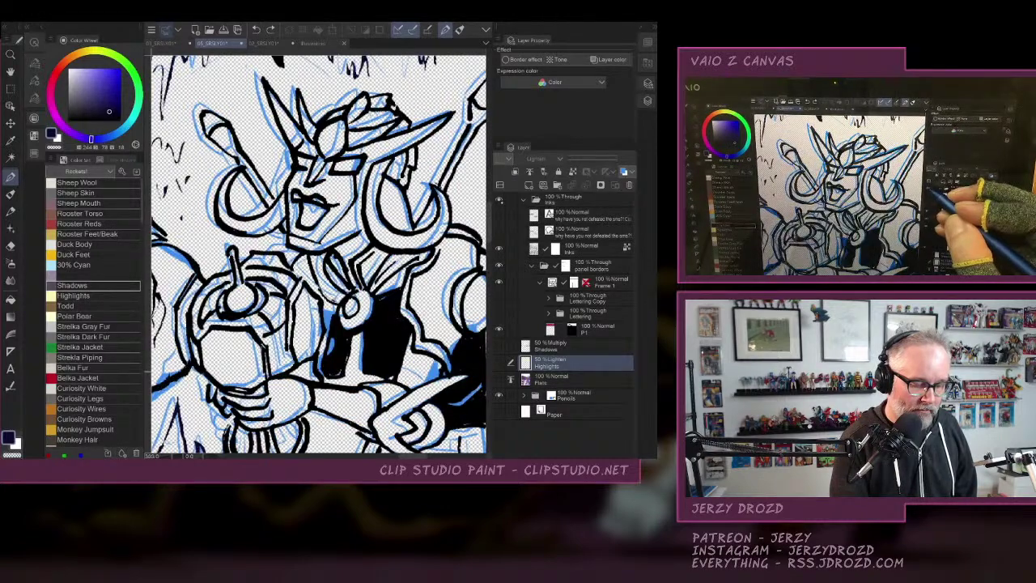
{"action": "left_click", "coordinate": [500, 200]}
{"action": "left_click", "coordinate": [501, 200]}
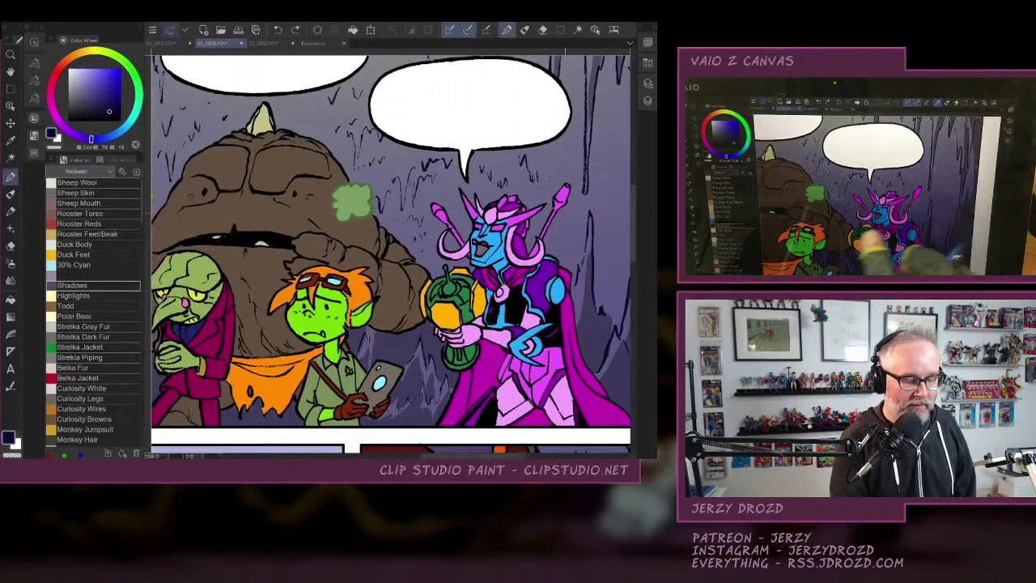
Examine the cave panel's colours across the brown monster's group, the horned character and the armoured villain on the throne.
{"action": "scroll", "coordinate": [465, 299], "scroll_direction": "down", "scroll_amount": 1}
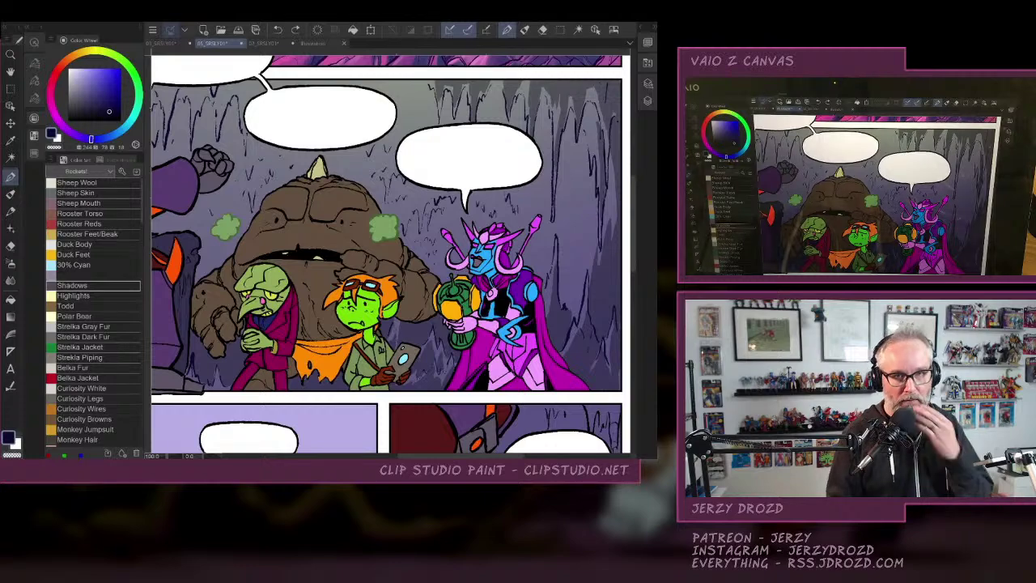
{"action": "left_click_drag", "start_coordinate": [391, 253], "coordinate": [452, 257]}
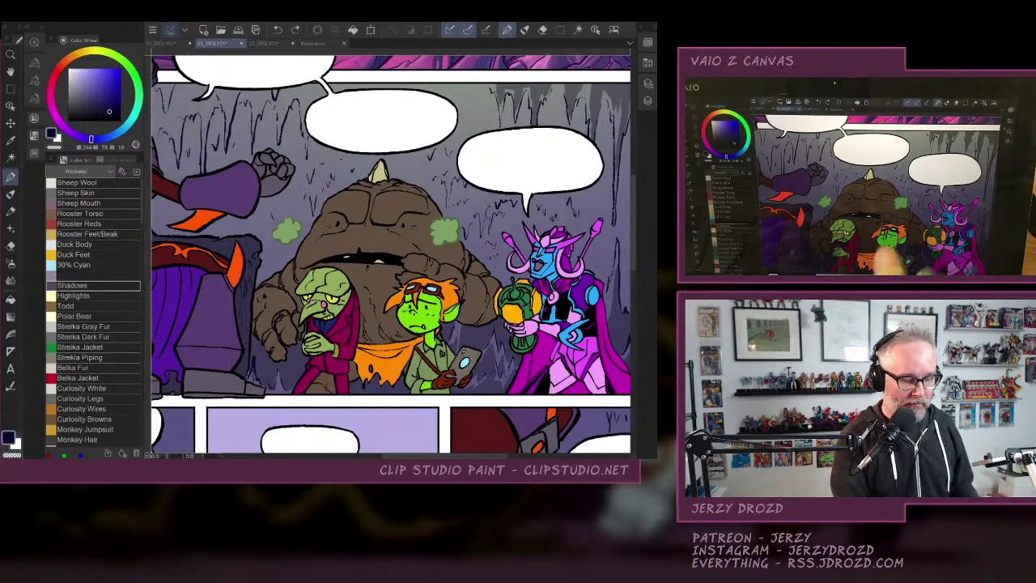
{"action": "scroll", "coordinate": [391, 253], "scroll_direction": "down", "scroll_amount": 3}
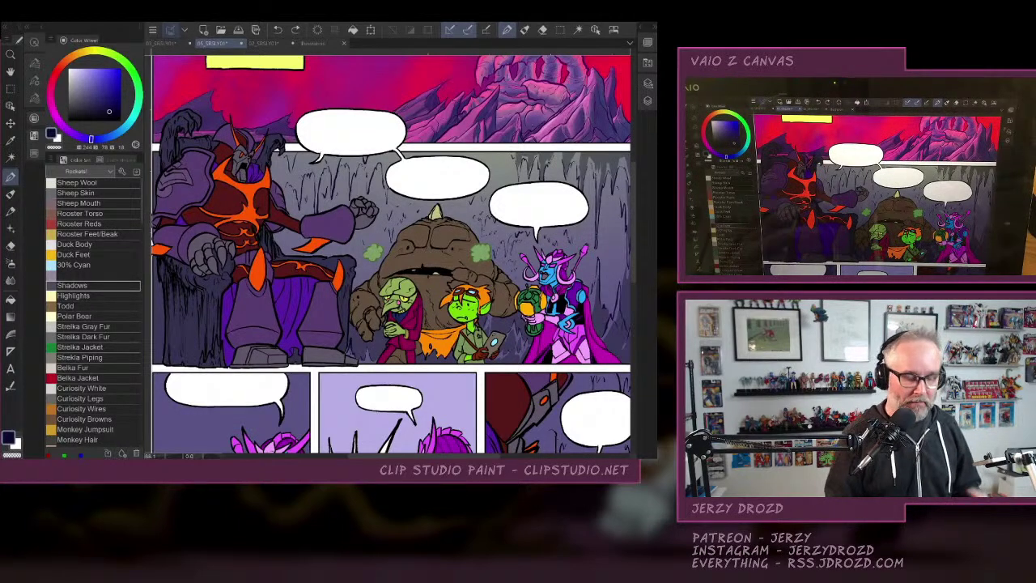
{"action": "scroll", "coordinate": [391, 253], "scroll_direction": "right", "scroll_amount": 1}
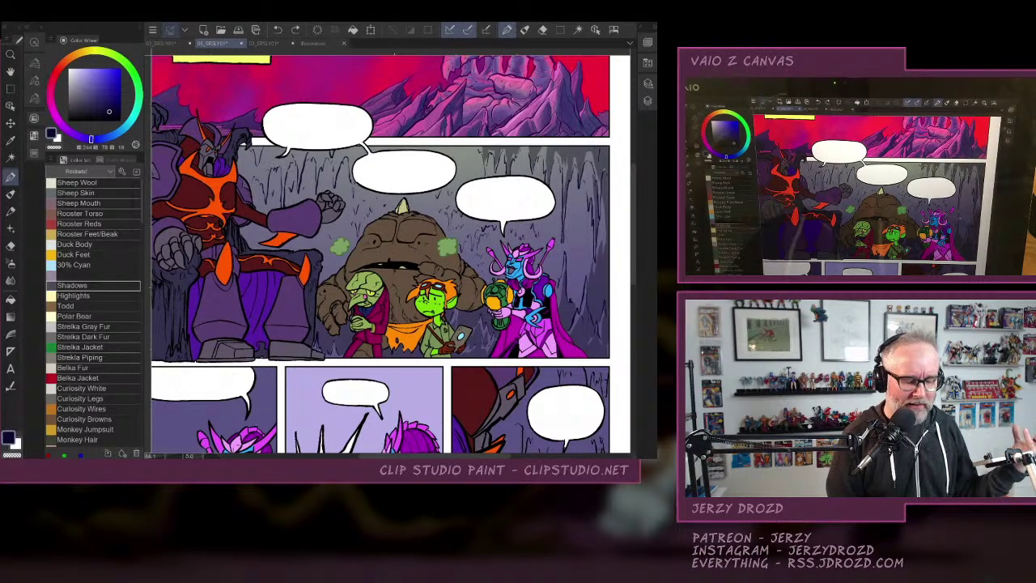
{"action": "scroll", "coordinate": [390, 256], "scroll_direction": "up", "scroll_amount": 3}
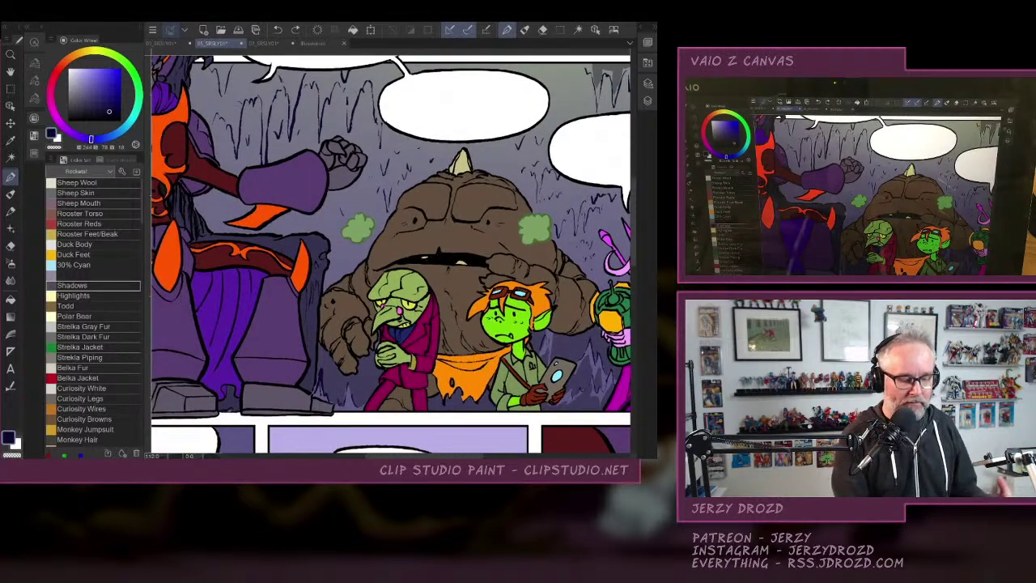
{"action": "left_click_drag", "start_coordinate": [421, 279], "coordinate": [291, 254]}
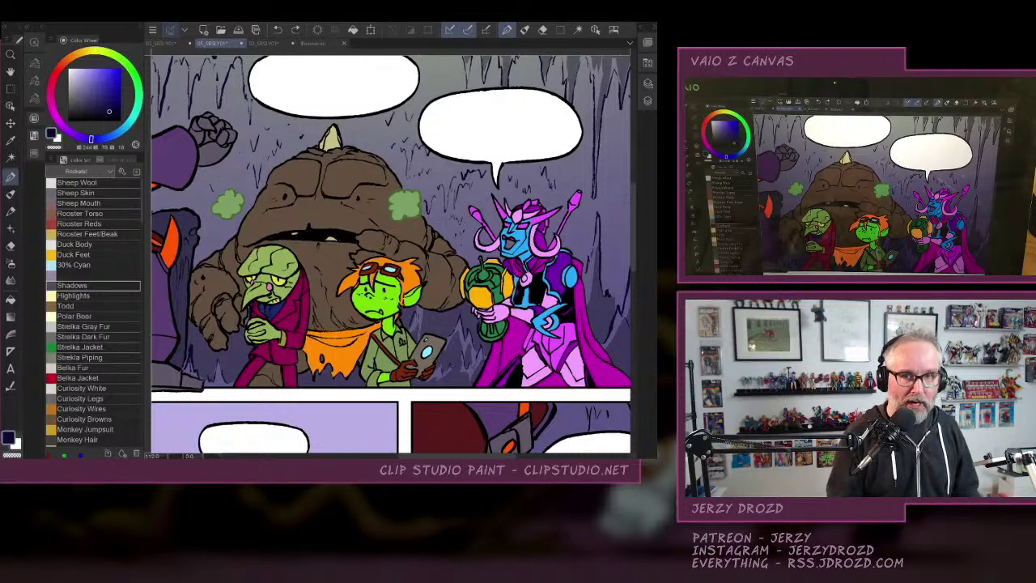
{"action": "scroll", "coordinate": [390, 254], "scroll_direction": "down", "scroll_amount": 1}
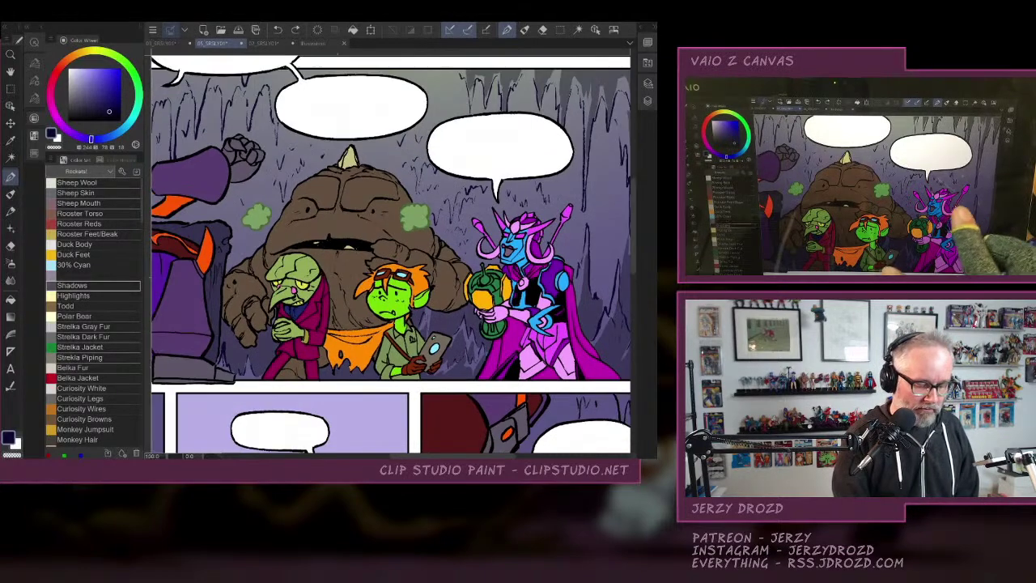
{"action": "scroll", "coordinate": [323, 292], "scroll_direction": "up", "scroll_amount": 3}
{"action": "scroll", "coordinate": [348, 251], "scroll_direction": "down", "scroll_amount": 3}
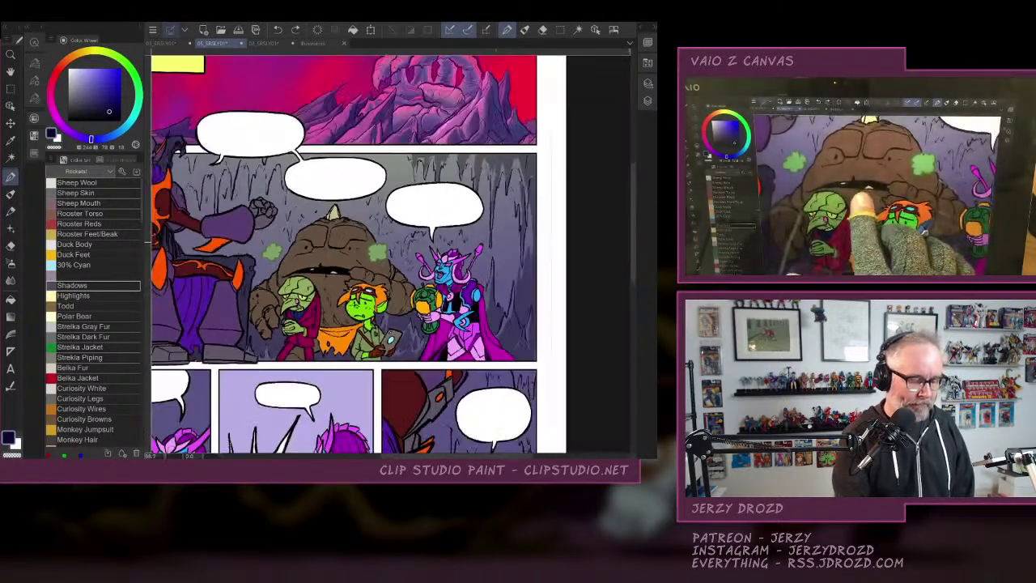
{"action": "left_click_drag", "start_coordinate": [406, 275], "coordinate": [491, 289]}
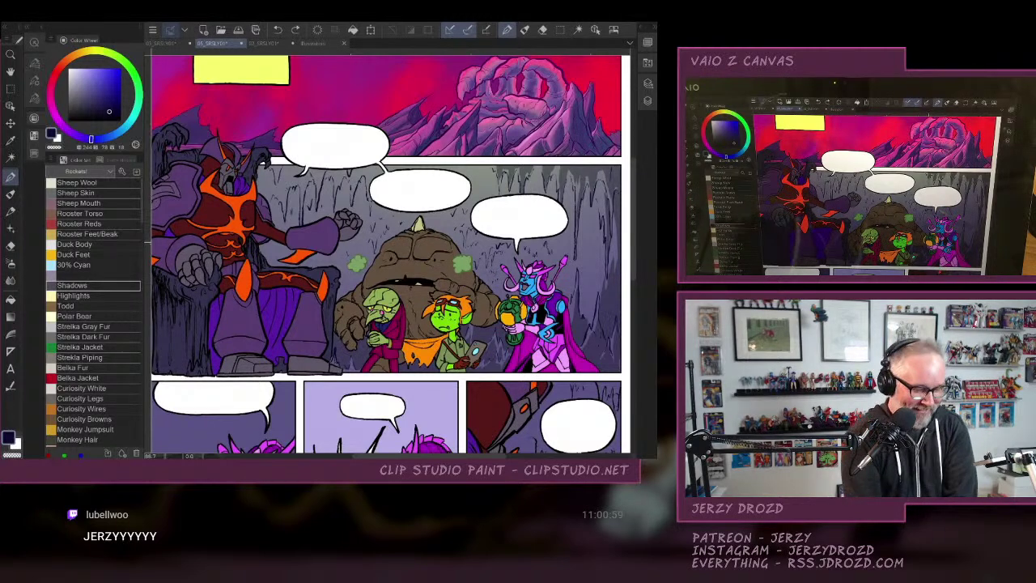
{"action": "scroll", "coordinate": [319, 301], "scroll_direction": "up", "scroll_amount": 2}
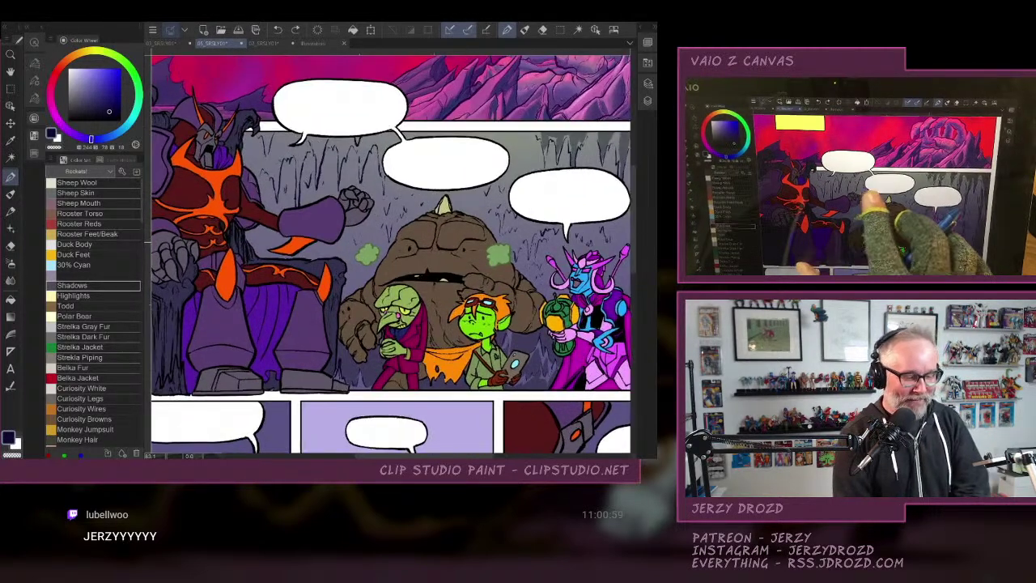
{"action": "scroll", "coordinate": [390, 255], "scroll_direction": "left", "scroll_amount": 2}
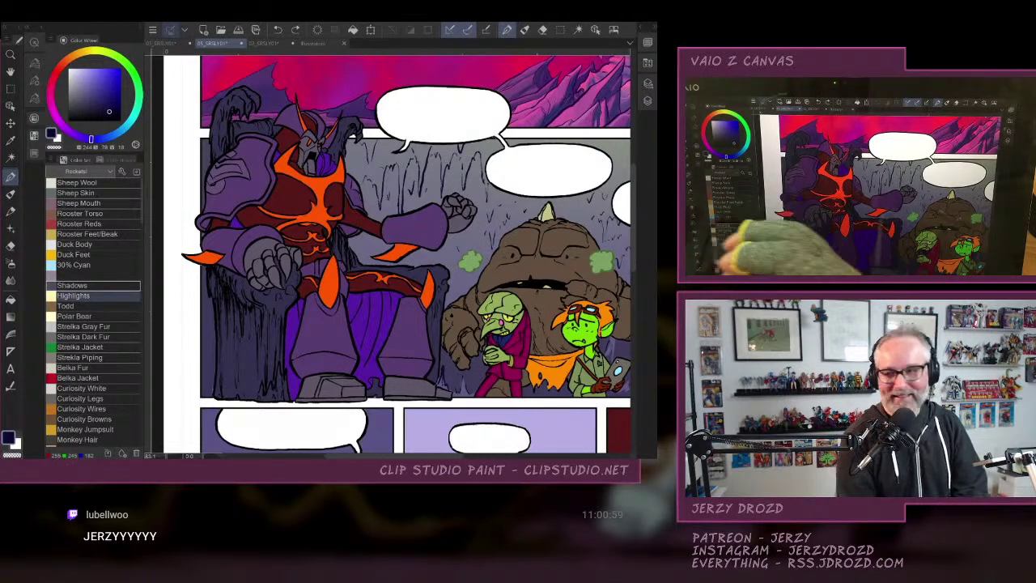
{"action": "left_click_drag", "start_coordinate": [405, 324], "coordinate": [389, 313]}
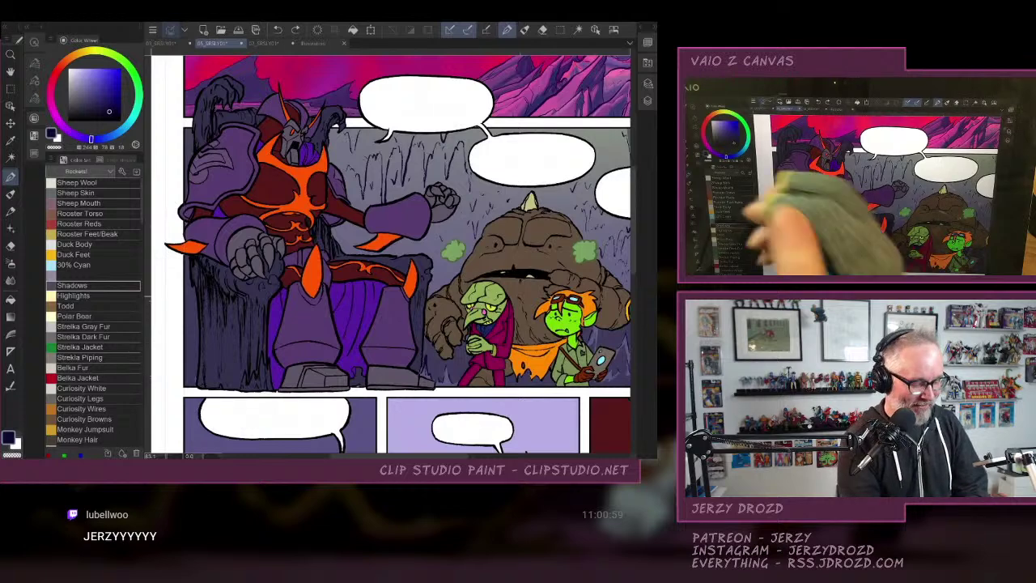
Select the dark throne around the seated armoured villain with the Auto select tool.
{"action": "left_click", "coordinate": [637, 27]}
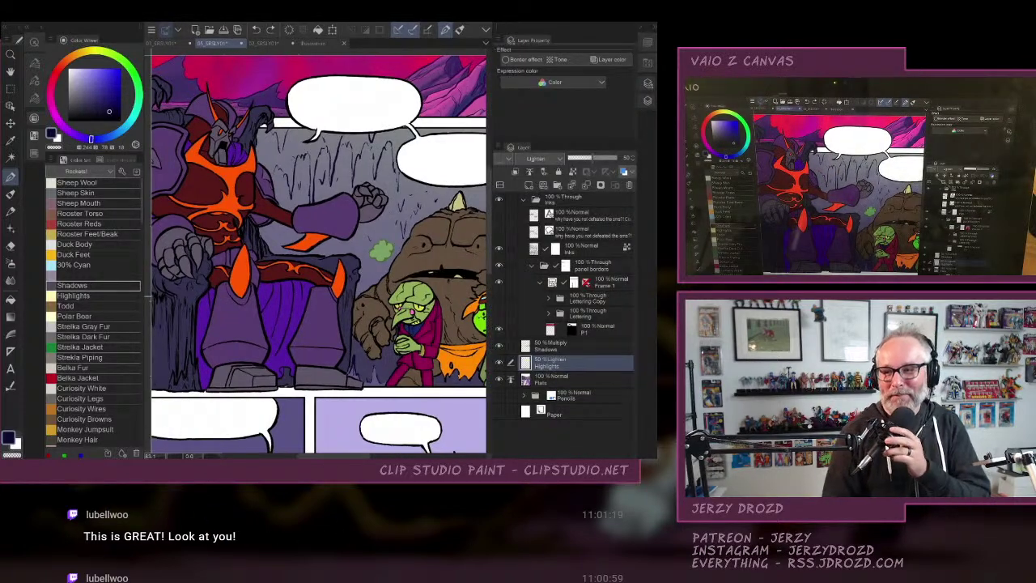
{"action": "left_click_drag", "start_coordinate": [298, 296], "coordinate": [319, 299]}
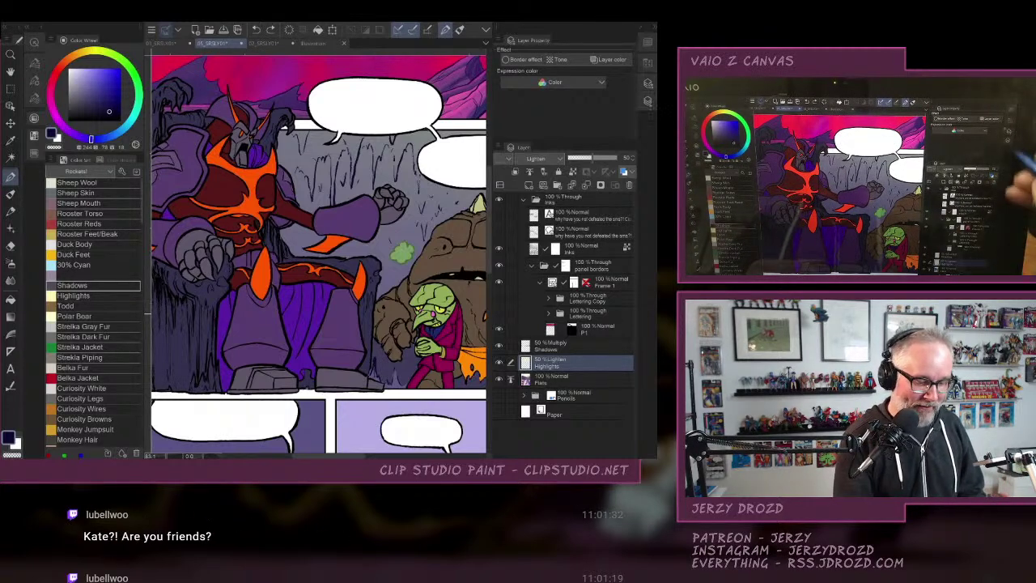
{"action": "left_click", "coordinate": [647, 101]}
{"action": "left_click", "coordinate": [11, 157]}
{"action": "left_click", "coordinate": [239, 110]}
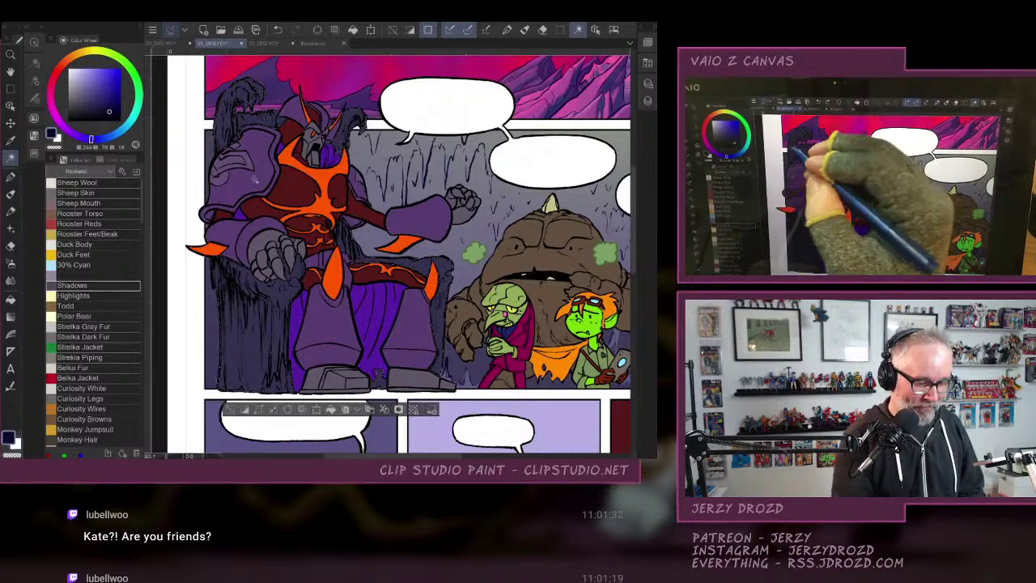
{"action": "scroll", "coordinate": [388, 259], "scroll_direction": "down", "scroll_amount": 3}
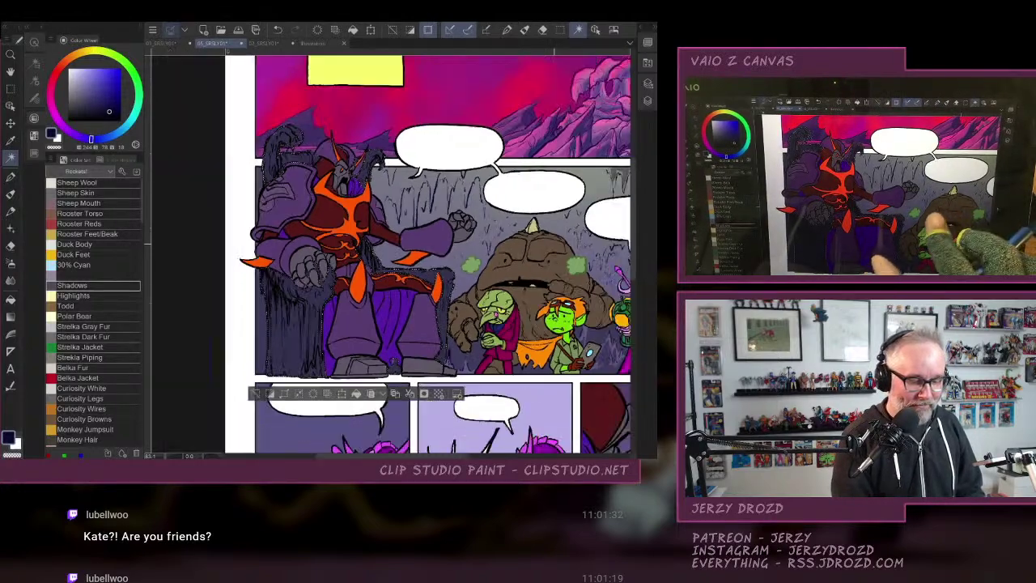
{"action": "key", "text": "Tab"}
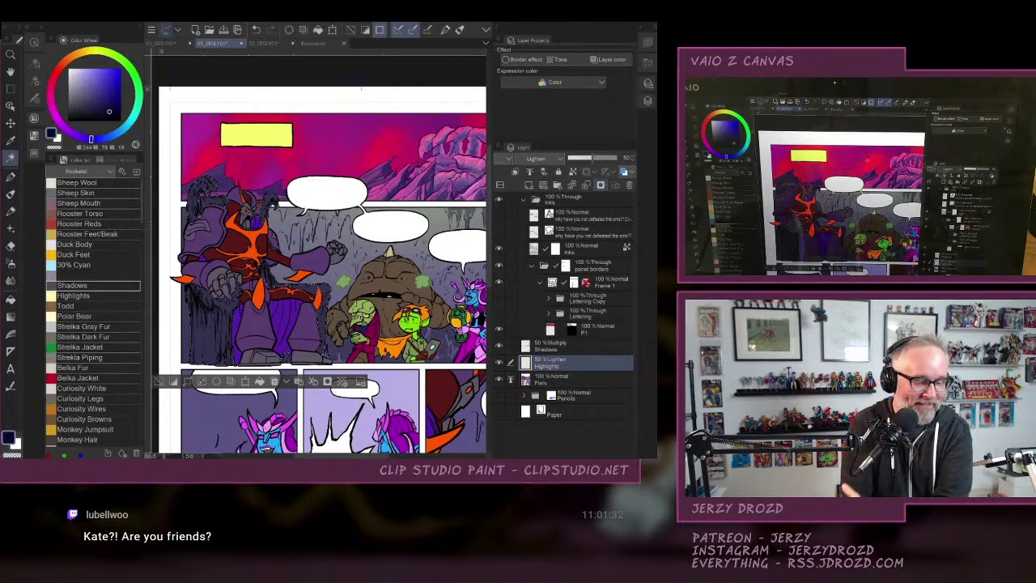
{"action": "left_click", "coordinate": [89, 297]}
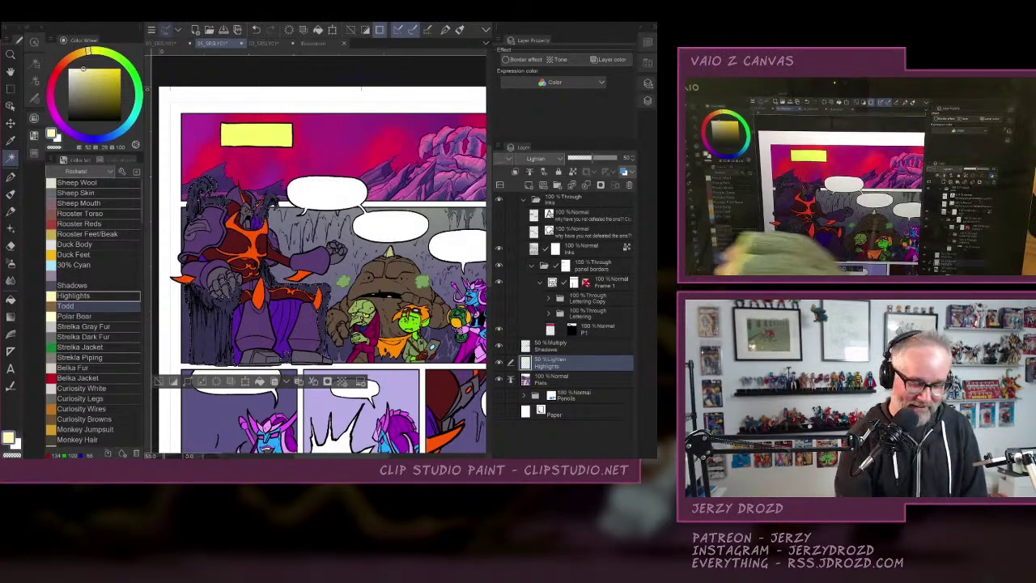
{"action": "left_click", "coordinate": [642, 27]}
{"action": "left_click", "coordinate": [459, 220]}
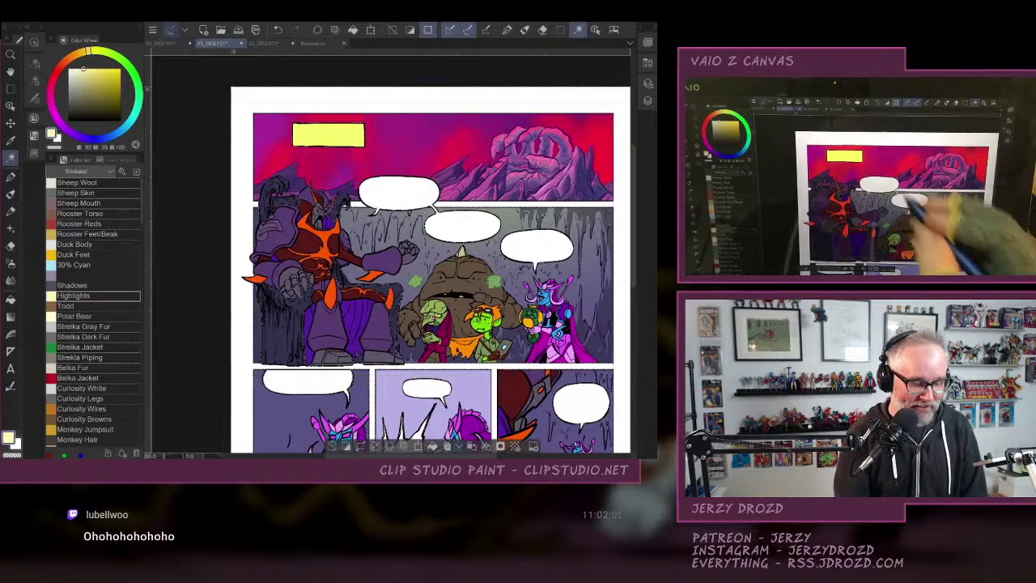
{"action": "left_click", "coordinate": [278, 30]}
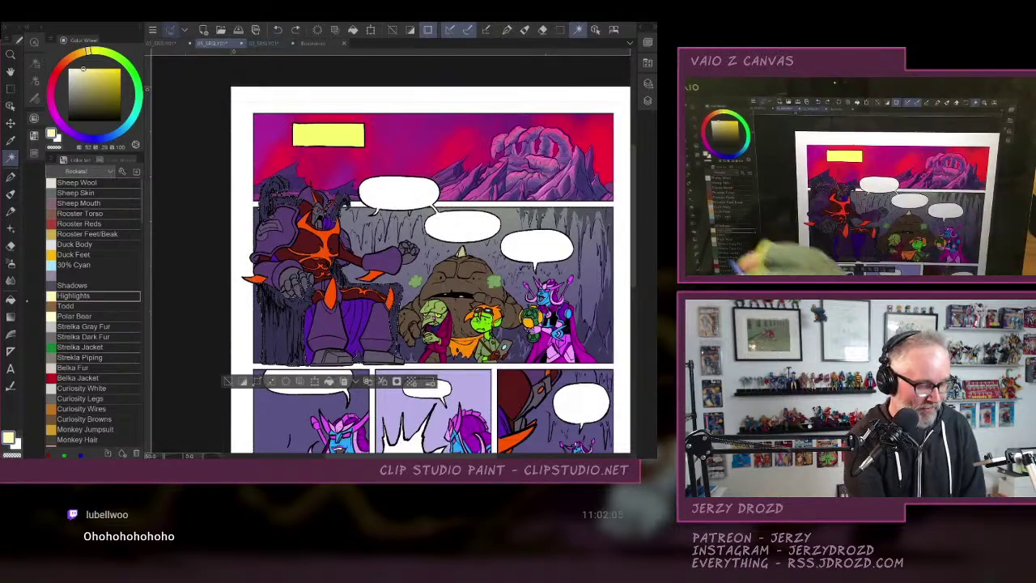
Switch to the Shadows layer and Shadows colour, and pen the first shadow strokes down the selected throne's left armrest column.
{"action": "left_click", "coordinate": [10, 317]}
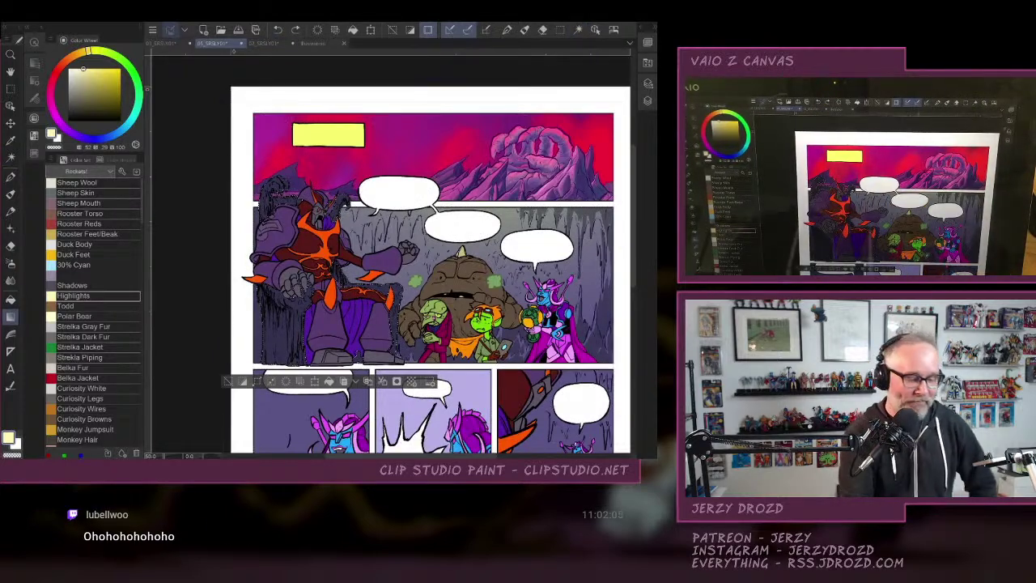
{"action": "left_click_drag", "start_coordinate": [453, 267], "coordinate": [439, 267]}
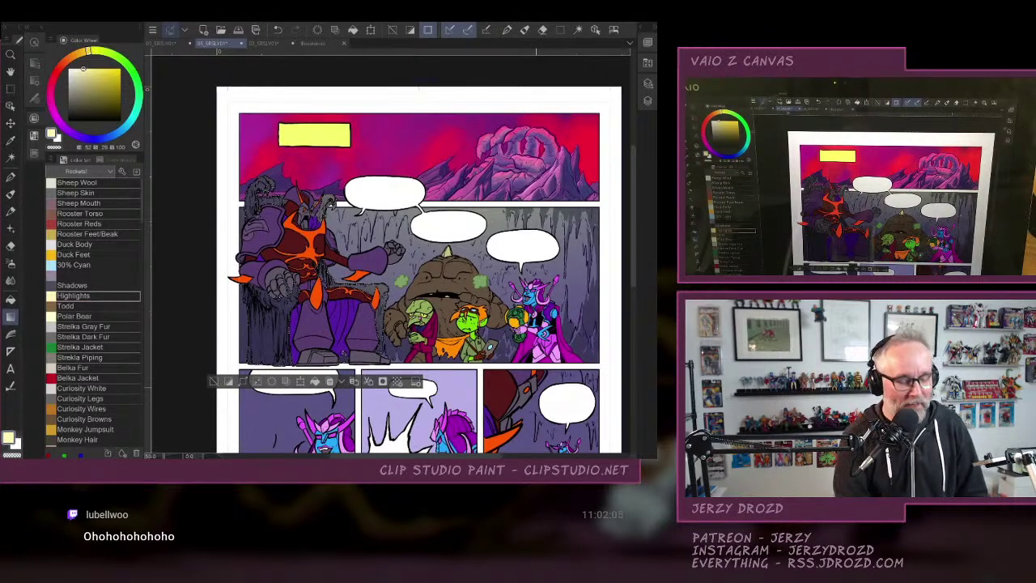
{"action": "left_click", "coordinate": [73, 286]}
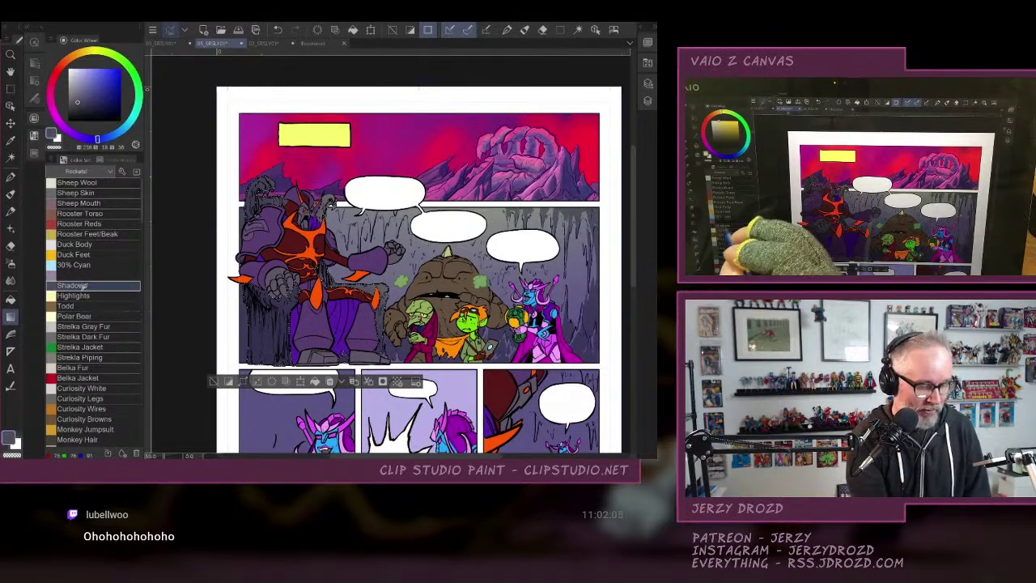
{"action": "left_click", "coordinate": [10, 177]}
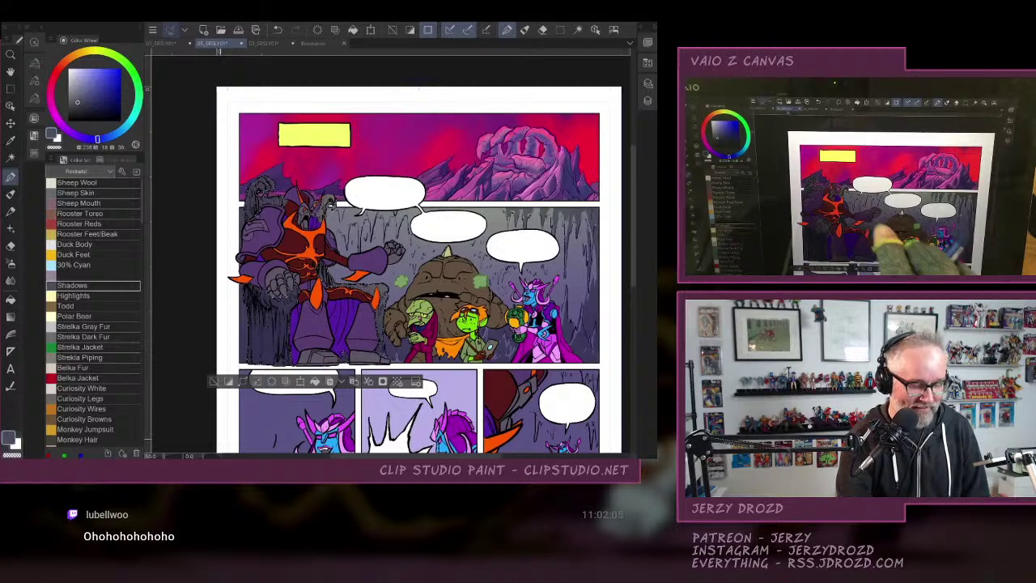
{"action": "scroll", "coordinate": [348, 364], "scroll_direction": "up", "scroll_amount": 3}
{"action": "scroll", "coordinate": [389, 243], "scroll_direction": "up", "scroll_amount": 1}
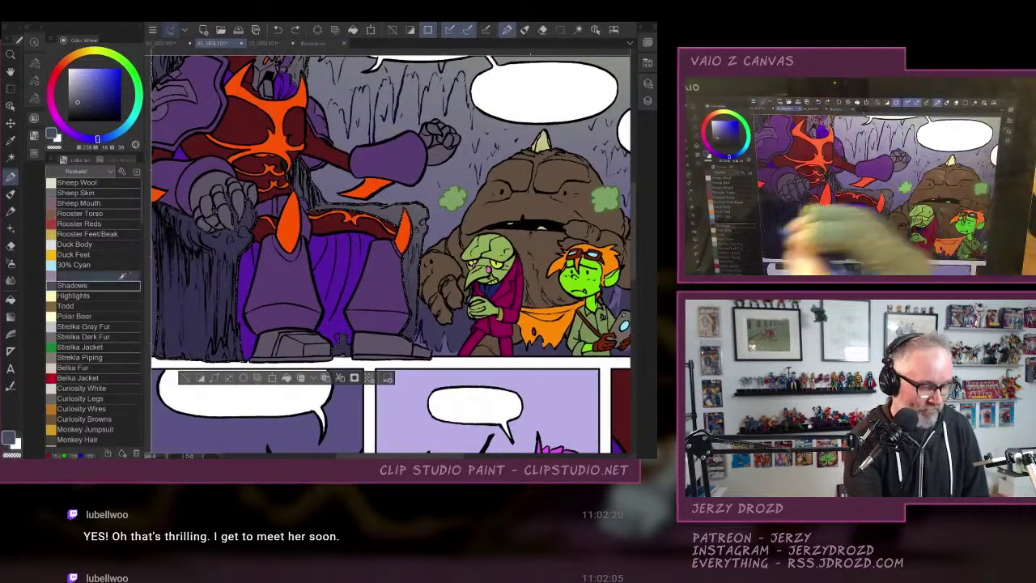
{"action": "left_click", "coordinate": [647, 83]}
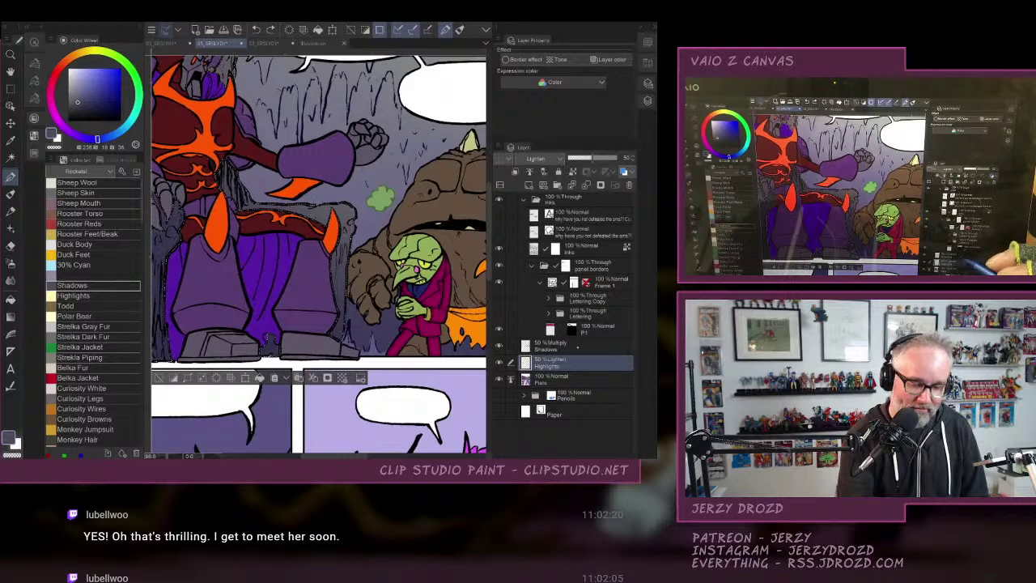
{"action": "left_click", "coordinate": [577, 348]}
{"action": "left_click", "coordinate": [642, 27]}
{"action": "left_click_drag", "start_coordinate": [204, 250], "coordinate": [200, 356]}
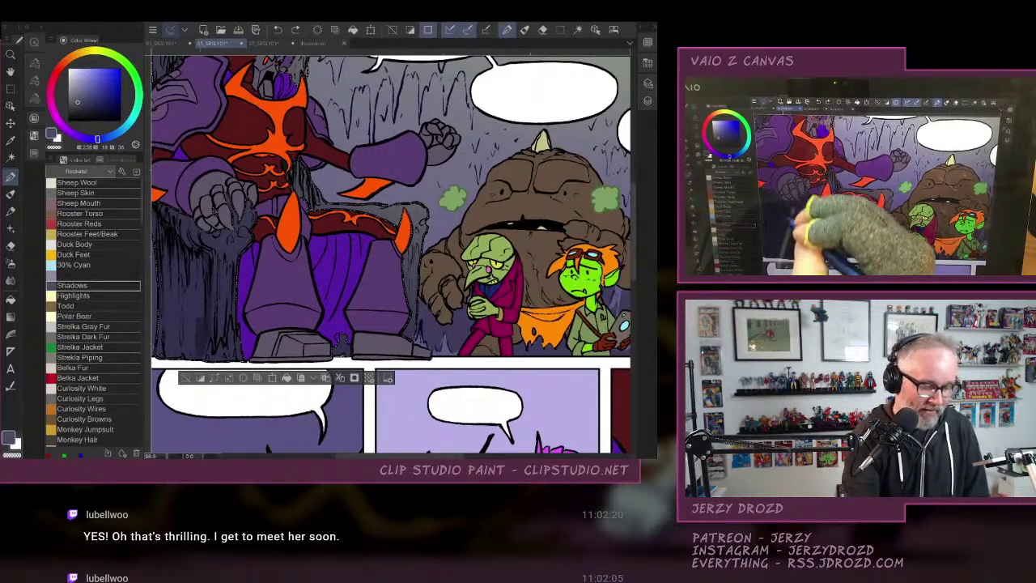
{"action": "left_click_drag", "start_coordinate": [202, 273], "coordinate": [178, 337]}
{"action": "left_click_drag", "start_coordinate": [320, 258], "coordinate": [385, 255]}
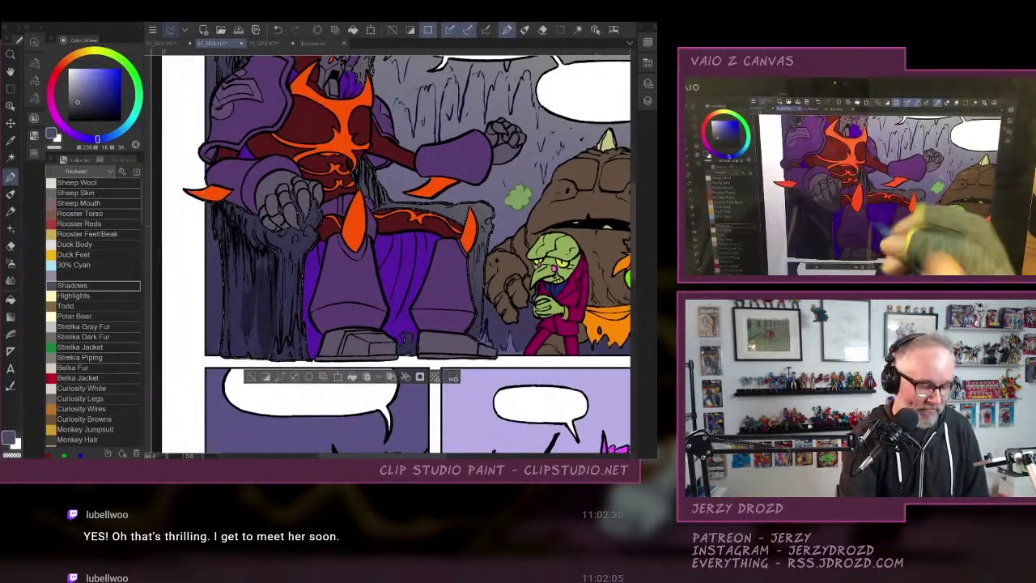
Extend the pen shadows over the lower, middle and upper outer parts of the throne's left armrest column.
{"action": "mouse_move", "coordinate": [241, 299]}
{"action": "left_mouse_down"}
{"action": "mouse_move", "coordinate": [248, 357]}
{"action": "mouse_move", "coordinate": [228, 348]}
{"action": "left_mouse_up"}
{"action": "left_click_drag", "start_coordinate": [241, 277], "coordinate": [238, 357]}
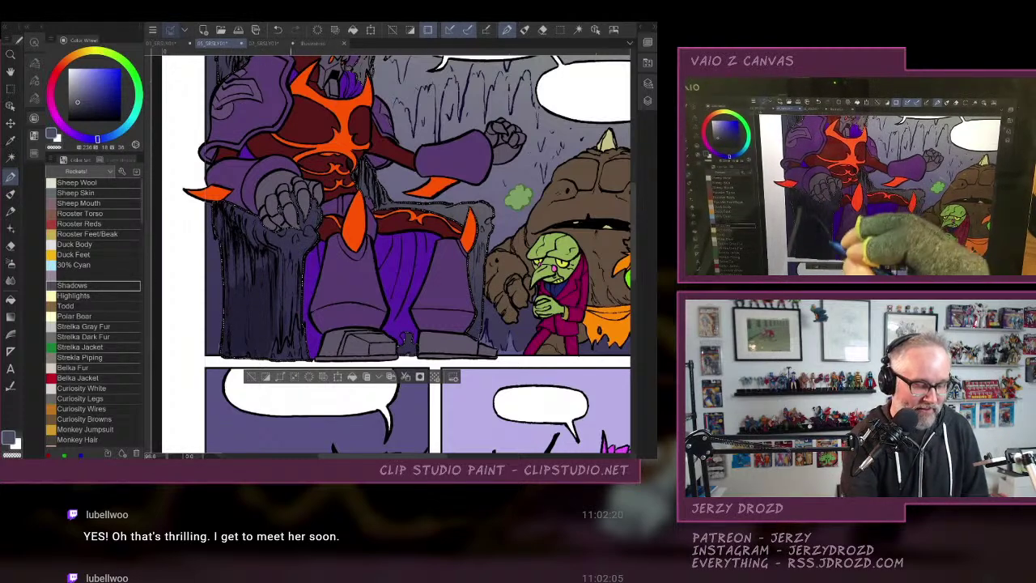
{"action": "left_click_drag", "start_coordinate": [249, 256], "coordinate": [240, 281]}
{"action": "mouse_move", "coordinate": [233, 253]}
{"action": "left_mouse_down"}
{"action": "mouse_move", "coordinate": [231, 288]}
{"action": "mouse_move", "coordinate": [229, 278]}
{"action": "left_mouse_up"}
{"action": "left_click_drag", "start_coordinate": [220, 214], "coordinate": [218, 240]}
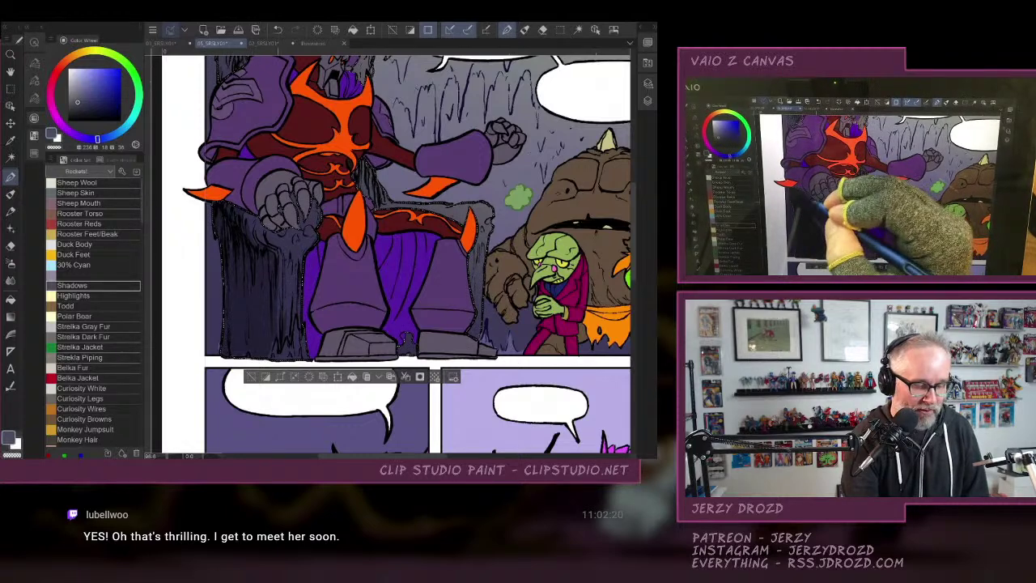
Shade the skull detail under the villain's resting hand and the wood grain strip beneath it.
{"action": "scroll", "coordinate": [268, 243], "scroll_direction": "up", "scroll_amount": 4}
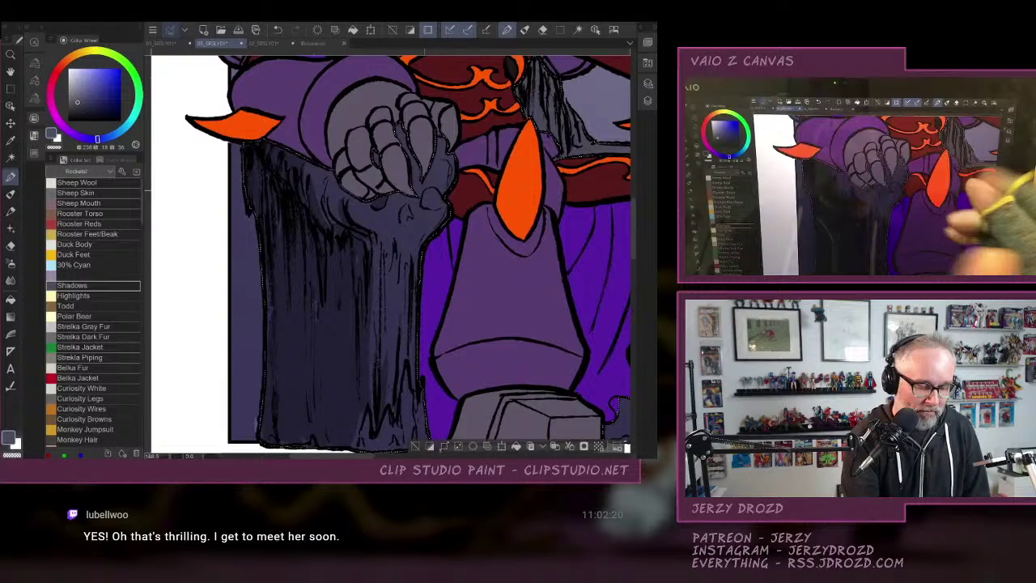
{"action": "left_click_drag", "start_coordinate": [435, 189], "coordinate": [424, 206]}
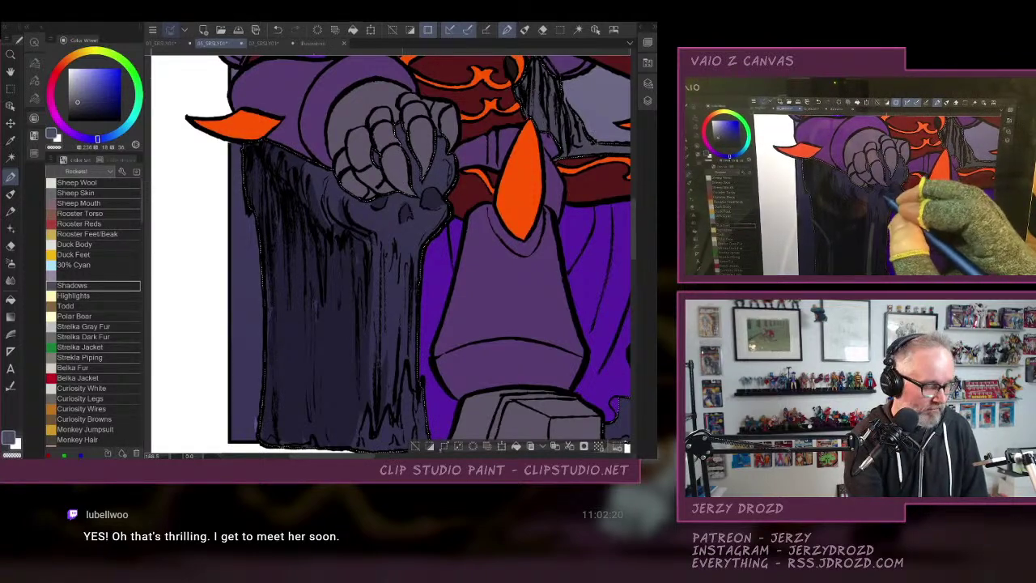
{"action": "left_click", "coordinate": [10, 245]}
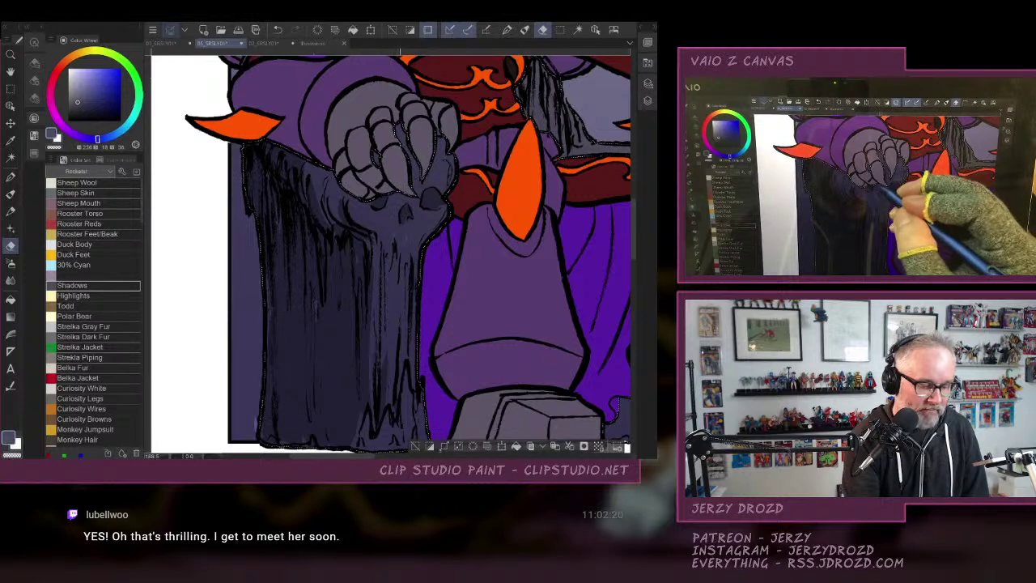
{"action": "left_click", "coordinate": [10, 177]}
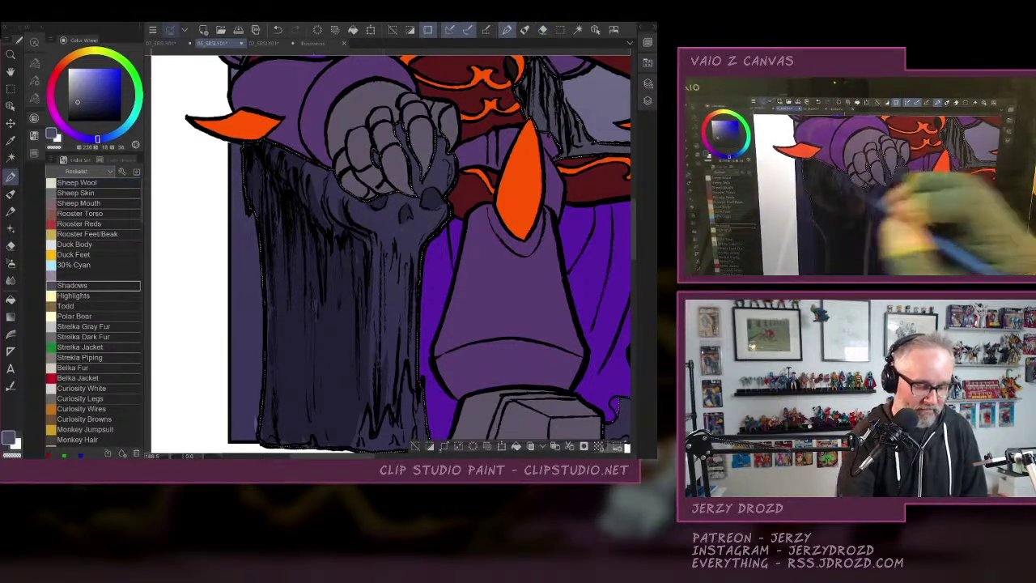
{"action": "left_click_drag", "start_coordinate": [379, 293], "coordinate": [378, 362]}
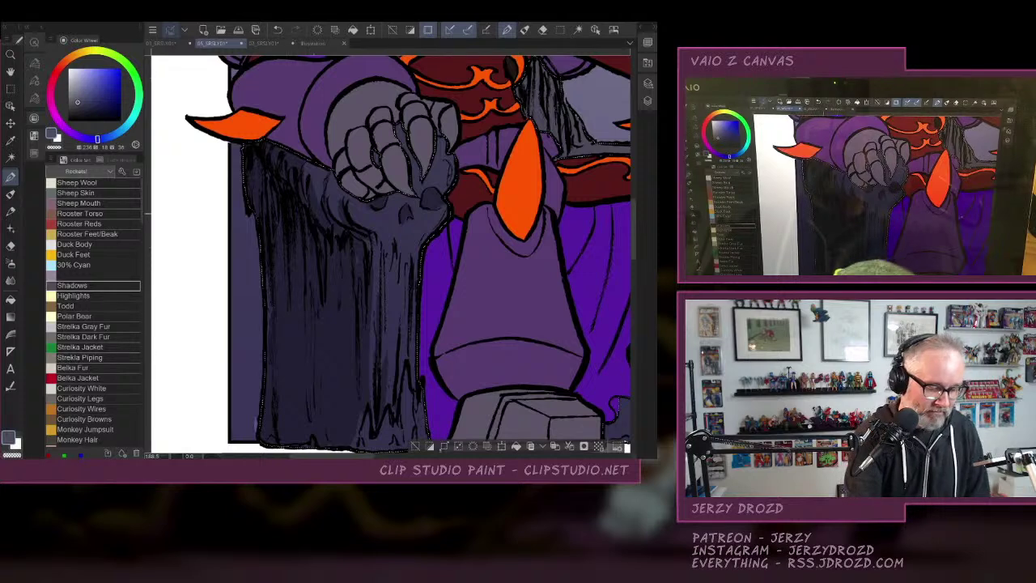
{"action": "left_click_drag", "start_coordinate": [392, 408], "coordinate": [392, 367]}
{"action": "left_click_drag", "start_coordinate": [398, 393], "coordinate": [400, 356]}
{"action": "left_click_drag", "start_coordinate": [414, 389], "coordinate": [415, 335]}
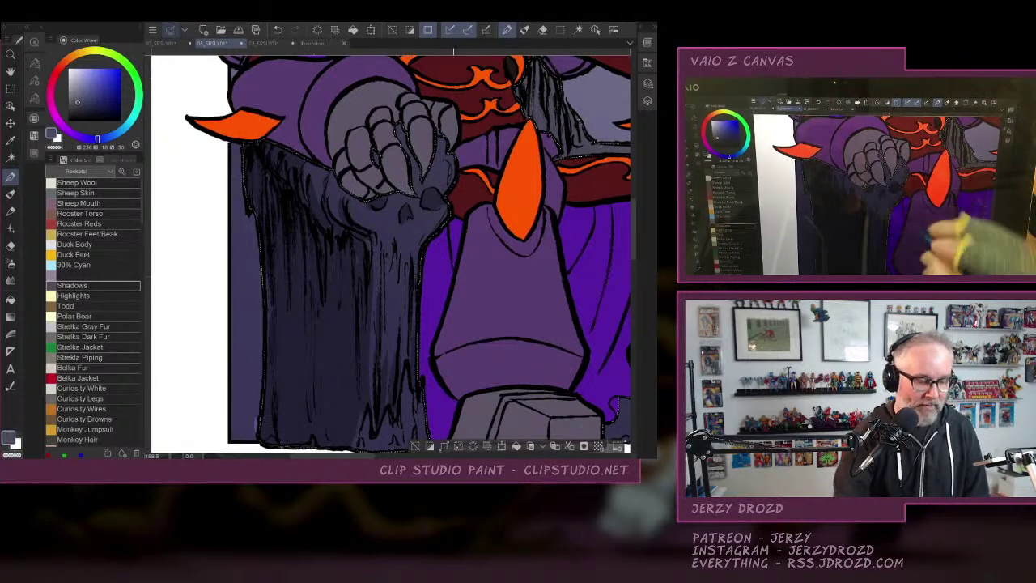
Pen shadows over the throne's left clawed post and the backrest edge behind the villain's shoulder.
{"action": "left_click_drag", "start_coordinate": [438, 230], "coordinate": [484, 445]}
{"action": "mouse_move", "coordinate": [461, 242]}
{"action": "left_mouse_down"}
{"action": "mouse_move", "coordinate": [462, 400]}
{"action": "mouse_move", "coordinate": [463, 387]}
{"action": "left_mouse_up"}
{"action": "left_click_drag", "start_coordinate": [316, 257], "coordinate": [317, 222]}
{"action": "left_click_drag", "start_coordinate": [308, 259], "coordinate": [315, 191]}
{"action": "mouse_move", "coordinate": [300, 220]}
{"action": "left_mouse_down"}
{"action": "mouse_move", "coordinate": [307, 183]}
{"action": "mouse_move", "coordinate": [314, 218]}
{"action": "left_mouse_up"}
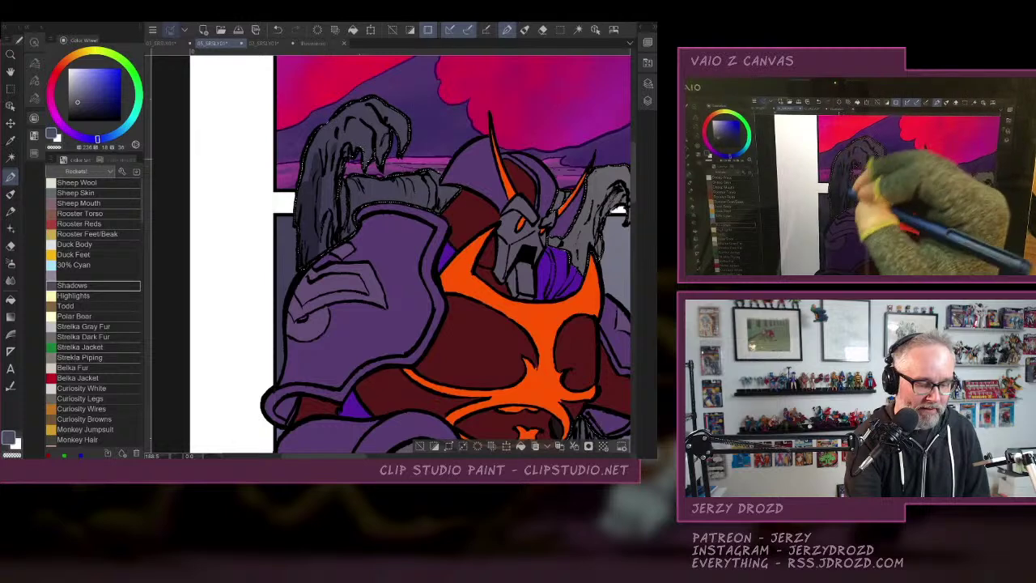
{"action": "left_click_drag", "start_coordinate": [331, 147], "coordinate": [327, 169]}
{"action": "left_click_drag", "start_coordinate": [342, 142], "coordinate": [329, 175]}
{"action": "mouse_move", "coordinate": [383, 136]}
{"action": "left_mouse_down"}
{"action": "mouse_move", "coordinate": [377, 160]}
{"action": "mouse_move", "coordinate": [346, 146]}
{"action": "mouse_move", "coordinate": [319, 220]}
{"action": "left_mouse_up"}
{"action": "left_click_drag", "start_coordinate": [327, 228], "coordinate": [319, 253]}
{"action": "mouse_move", "coordinate": [313, 157]}
{"action": "left_mouse_down"}
{"action": "mouse_move", "coordinate": [301, 181]}
{"action": "mouse_move", "coordinate": [337, 224]}
{"action": "left_mouse_up"}
{"action": "left_click_drag", "start_coordinate": [354, 232], "coordinate": [340, 240]}
{"action": "left_click_drag", "start_coordinate": [421, 206], "coordinate": [433, 200]}
Shade the throne's right clawed post and the section of throne behind the villain's waist.
{"action": "mouse_move", "coordinate": [438, 206]}
{"action": "left_mouse_down"}
{"action": "mouse_move", "coordinate": [453, 197]}
{"action": "mouse_move", "coordinate": [285, 146]}
{"action": "left_mouse_up"}
{"action": "left_click_drag", "start_coordinate": [450, 134], "coordinate": [429, 161]}
{"action": "left_click_drag", "start_coordinate": [429, 170], "coordinate": [419, 193]}
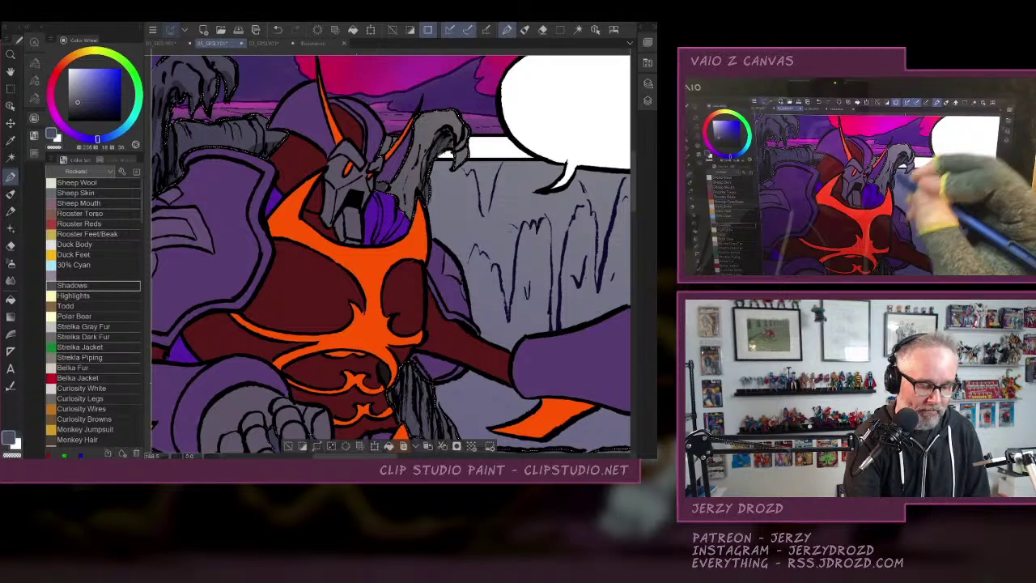
{"action": "left_click_drag", "start_coordinate": [486, 284], "coordinate": [475, 51]}
{"action": "left_click_drag", "start_coordinate": [394, 138], "coordinate": [382, 204]}
{"action": "mouse_move", "coordinate": [406, 153]}
{"action": "left_mouse_down"}
{"action": "mouse_move", "coordinate": [392, 209]}
{"action": "mouse_move", "coordinate": [321, 203]}
{"action": "left_mouse_up"}
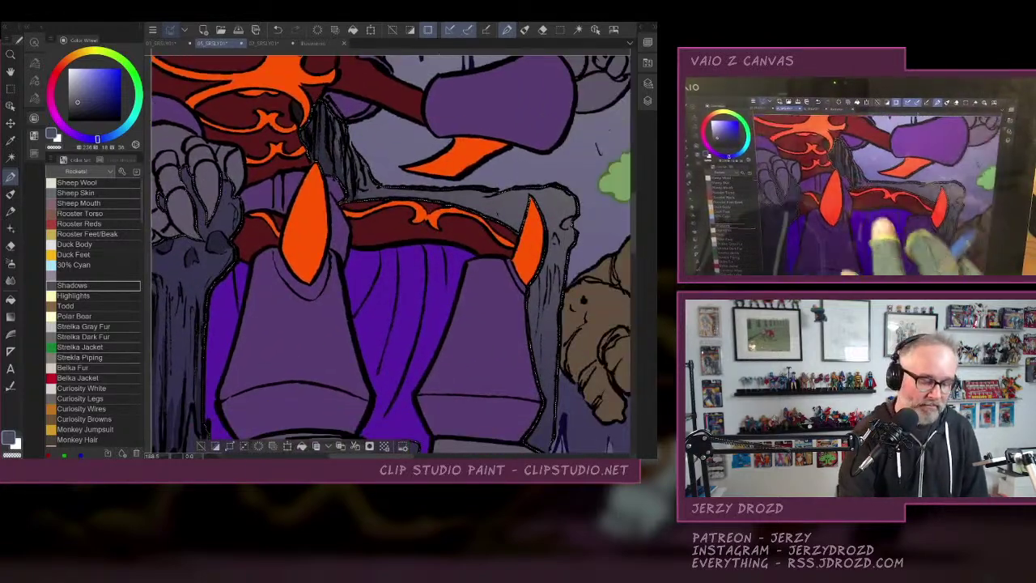
Shade the throne's right armrest column below its skull detail and fill the gap between the villain's boots with shadow.
{"action": "left_click_drag", "start_coordinate": [388, 243], "coordinate": [319, 209]}
{"action": "left_click_drag", "start_coordinate": [498, 165], "coordinate": [490, 177]}
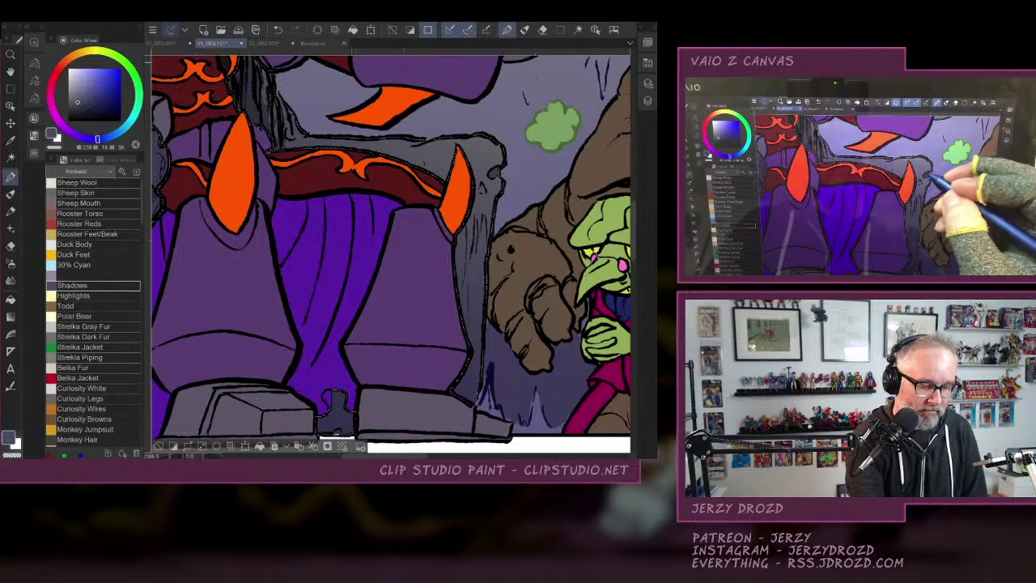
{"action": "left_click", "coordinate": [277, 29]}
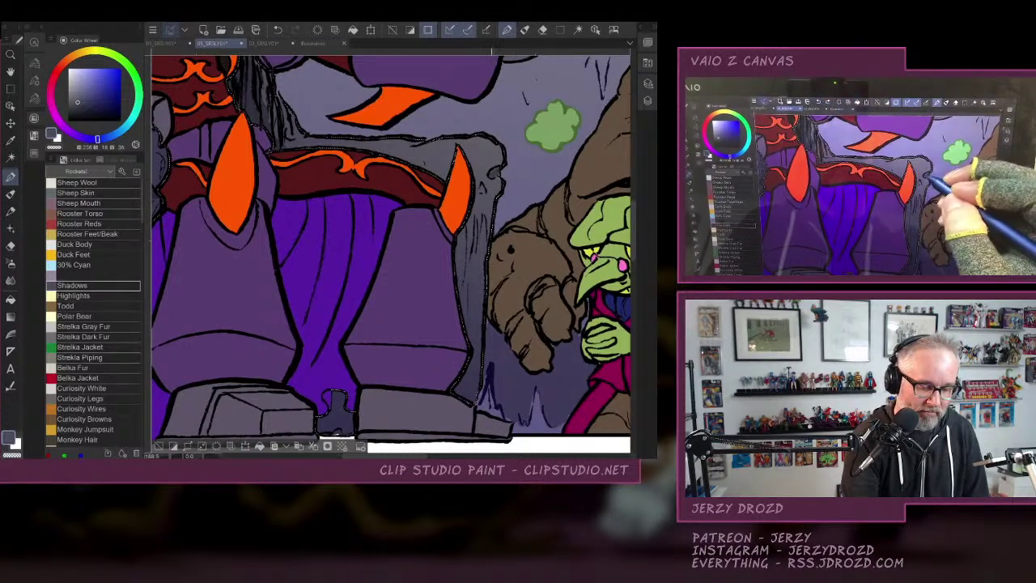
{"action": "left_click_drag", "start_coordinate": [457, 229], "coordinate": [461, 294]}
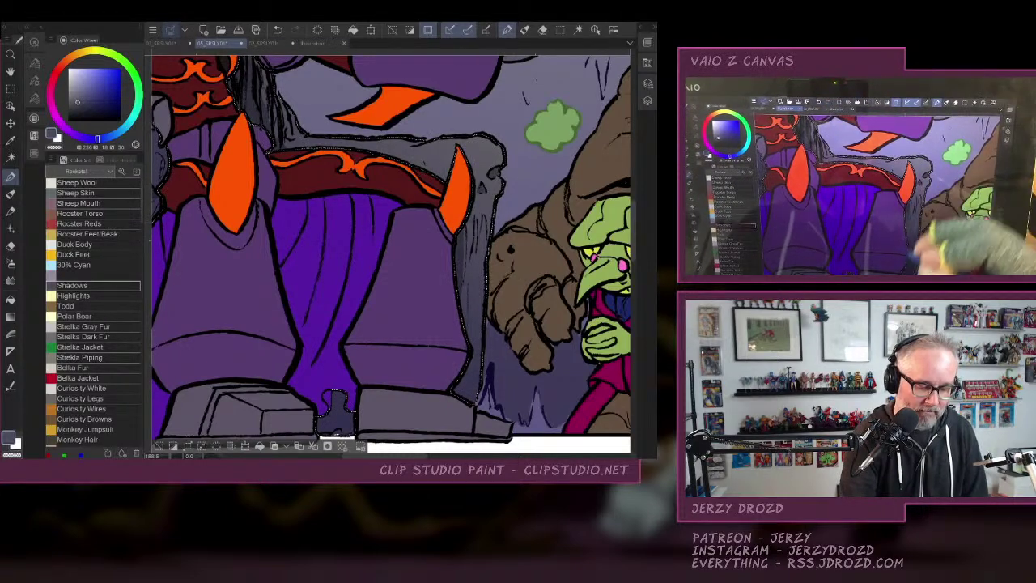
{"action": "mouse_move", "coordinate": [474, 222]}
{"action": "left_mouse_down"}
{"action": "mouse_move", "coordinate": [470, 267]}
{"action": "mouse_move", "coordinate": [464, 256]}
{"action": "left_mouse_up"}
{"action": "mouse_move", "coordinate": [338, 394]}
{"action": "left_mouse_down"}
{"action": "mouse_move", "coordinate": [348, 429]}
{"action": "mouse_move", "coordinate": [322, 424]}
{"action": "left_mouse_up"}
{"action": "left_click_drag", "start_coordinate": [466, 380], "coordinate": [455, 394]}
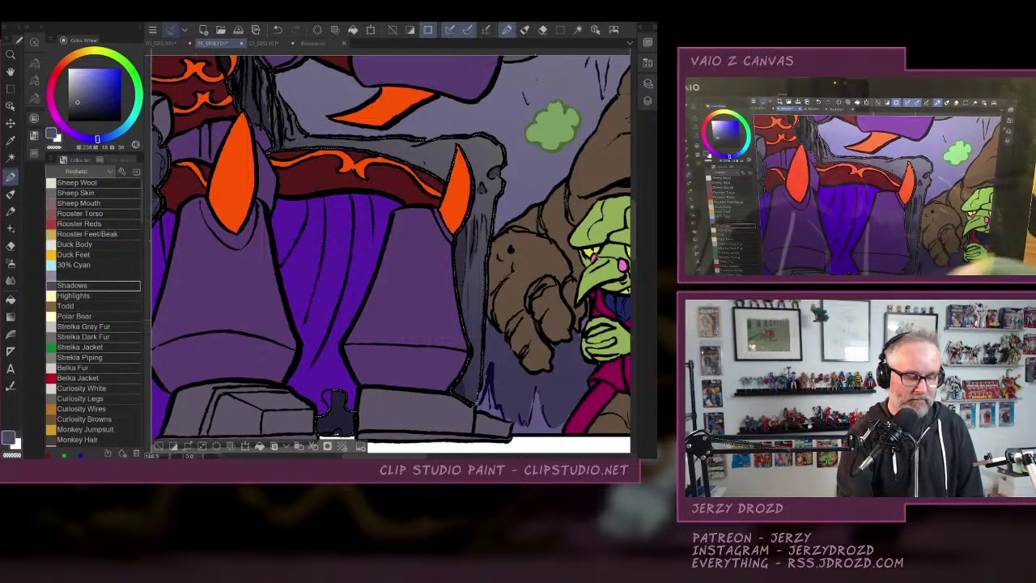
Clear the throne selection and review the shaded throne within the whole cave panel.
{"action": "scroll", "coordinate": [391, 253], "scroll_direction": "down", "scroll_amount": 3}
{"action": "left_click_drag", "start_coordinate": [391, 253], "coordinate": [411, 299]}
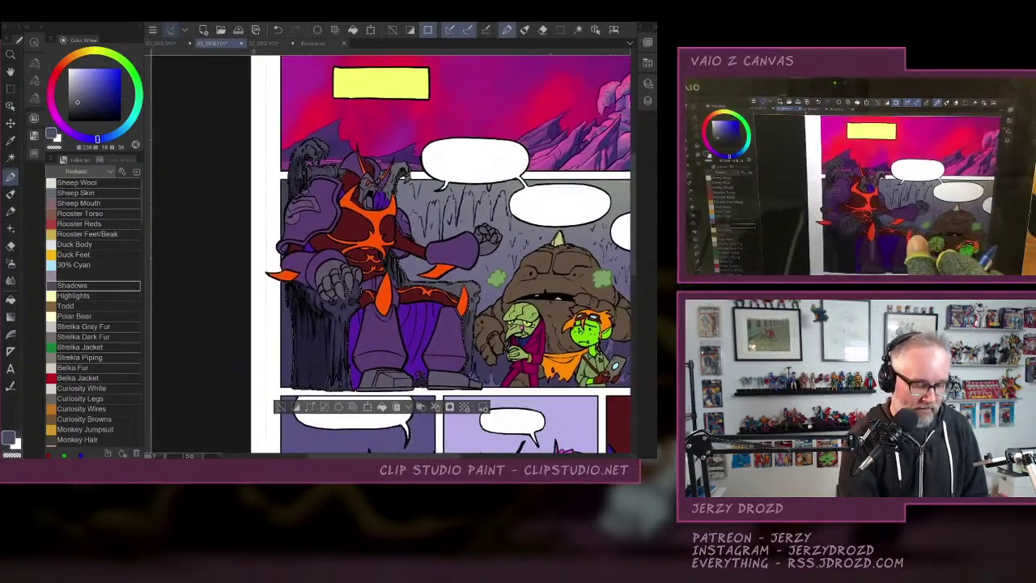
{"action": "left_click", "coordinate": [281, 407]}
{"action": "left_click_drag", "start_coordinate": [549, 356], "coordinate": [509, 339]}
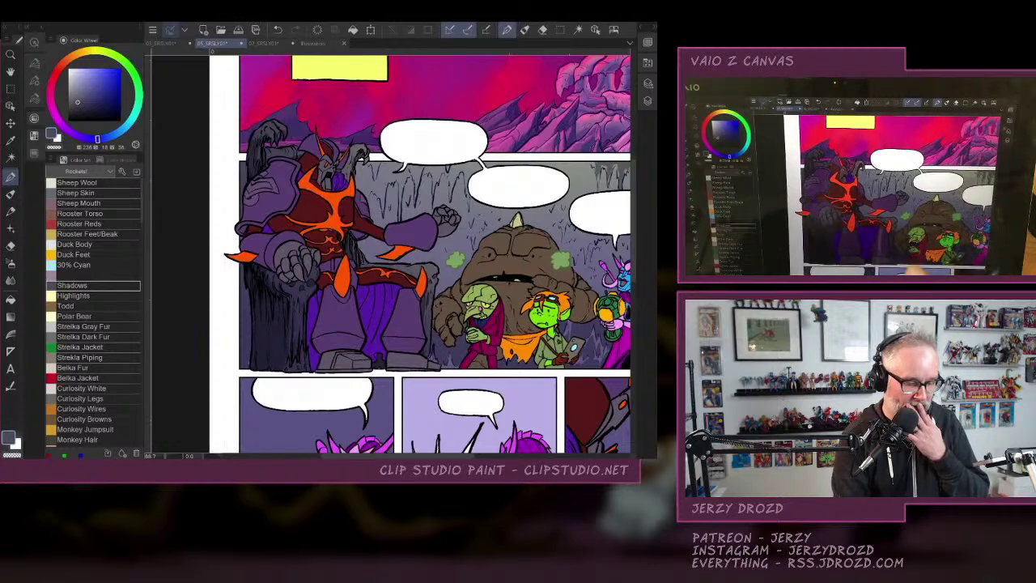
{"action": "left_click_drag", "start_coordinate": [557, 315], "coordinate": [471, 302]}
{"action": "left_click_drag", "start_coordinate": [421, 251], "coordinate": [445, 261]}
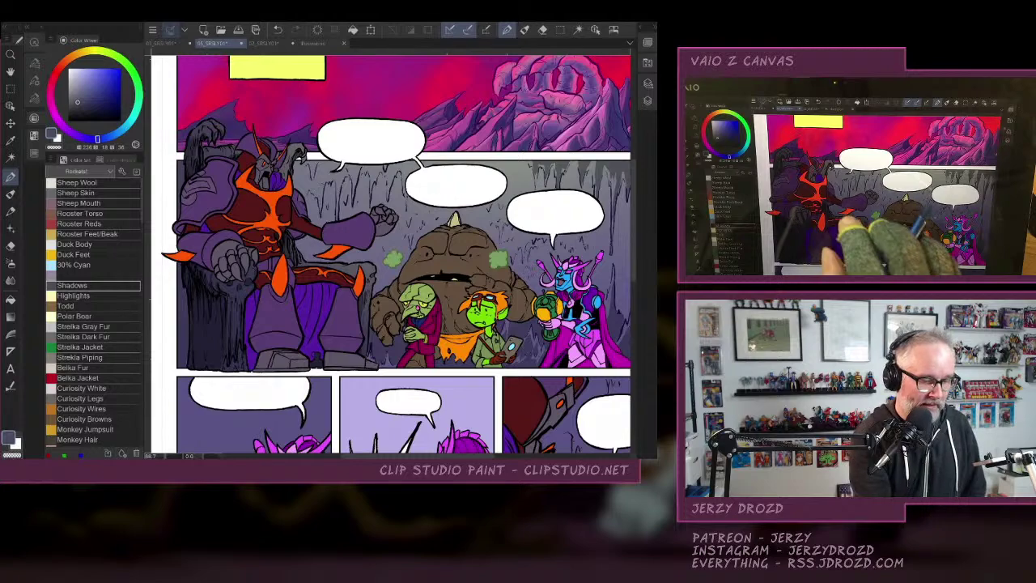
Examine the armoured villain's colours and shading on the other finished page with the yellow background, and return to the cave page.
{"action": "left_click", "coordinate": [265, 43]}
{"action": "left_click_drag", "start_coordinate": [340, 243], "coordinate": [478, 255]}
{"action": "left_click_drag", "start_coordinate": [203, 211], "coordinate": [603, 348]}
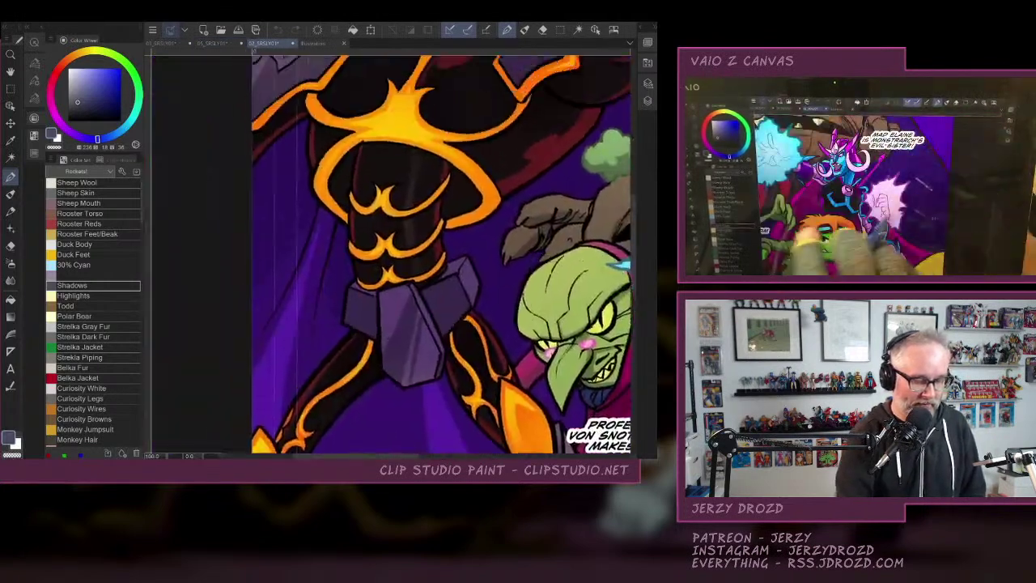
{"action": "left_click_drag", "start_coordinate": [421, 138], "coordinate": [310, 376]}
{"action": "left_click_drag", "start_coordinate": [393, 256], "coordinate": [367, 221]}
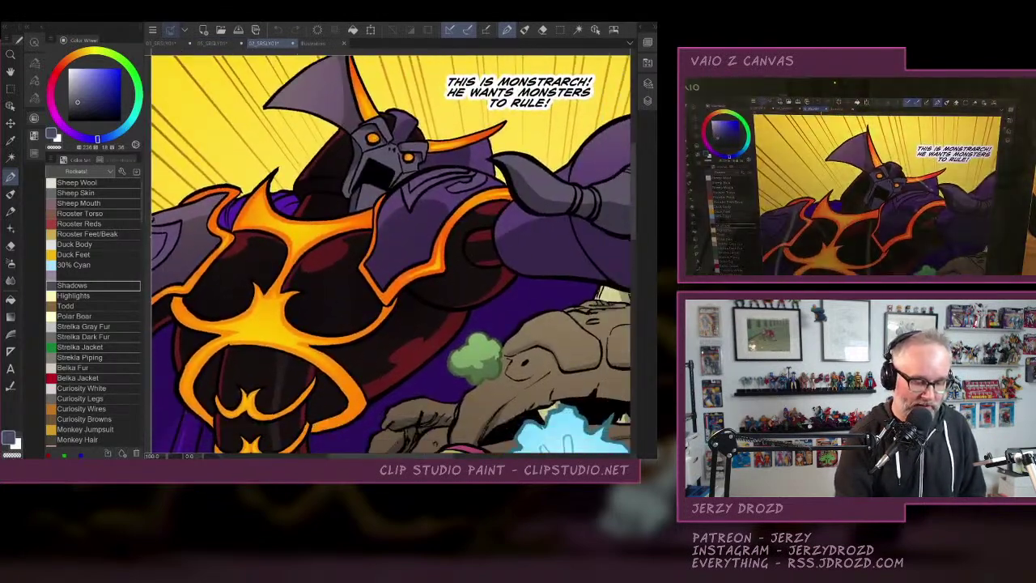
{"action": "mouse_move", "coordinate": [416, 332]}
{"action": "left_mouse_down"}
{"action": "mouse_move", "coordinate": [331, 309]}
{"action": "mouse_move", "coordinate": [370, 322]}
{"action": "mouse_move", "coordinate": [414, 317]}
{"action": "left_mouse_up"}
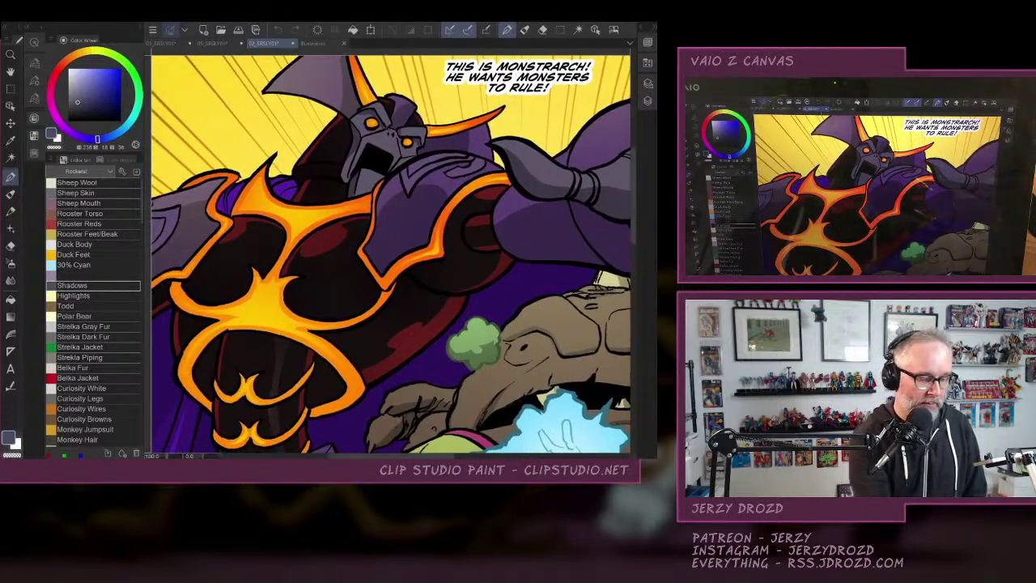
{"action": "left_click", "coordinate": [213, 43]}
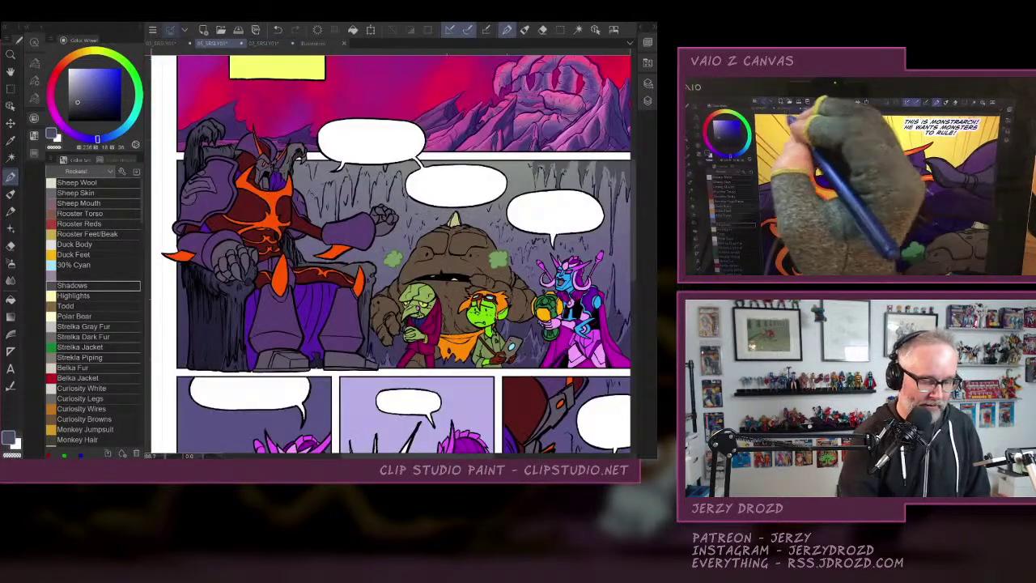
Select the brown monster in the cave panel with the Auto select tool.
{"action": "left_click_drag", "start_coordinate": [421, 283], "coordinate": [405, 244]}
{"action": "scroll", "coordinate": [512, 272], "scroll_direction": "up", "scroll_amount": 3}
{"action": "scroll", "coordinate": [485, 259], "scroll_direction": "down", "scroll_amount": 1}
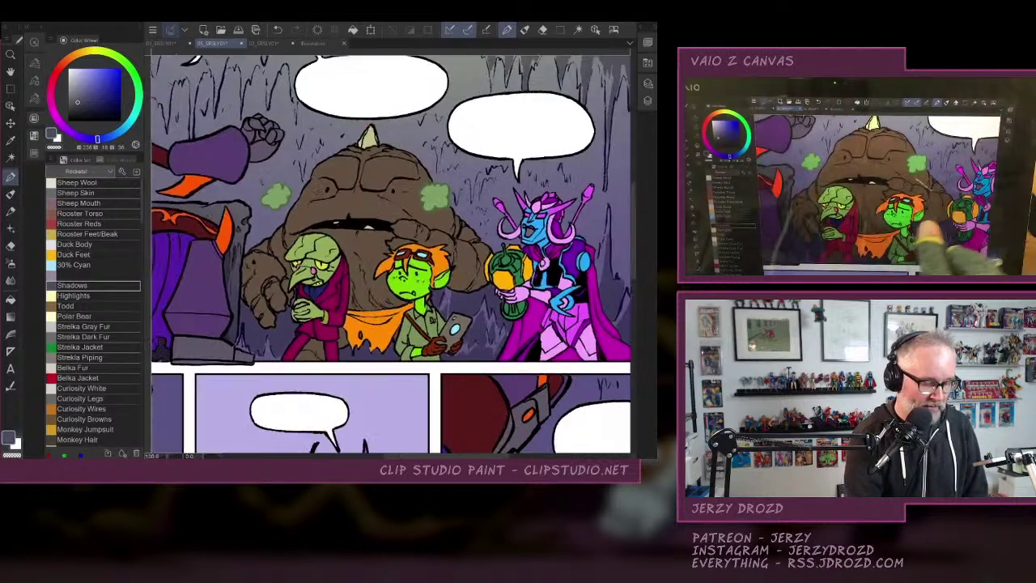
{"action": "left_click", "coordinate": [11, 158]}
{"action": "left_click", "coordinate": [331, 166]}
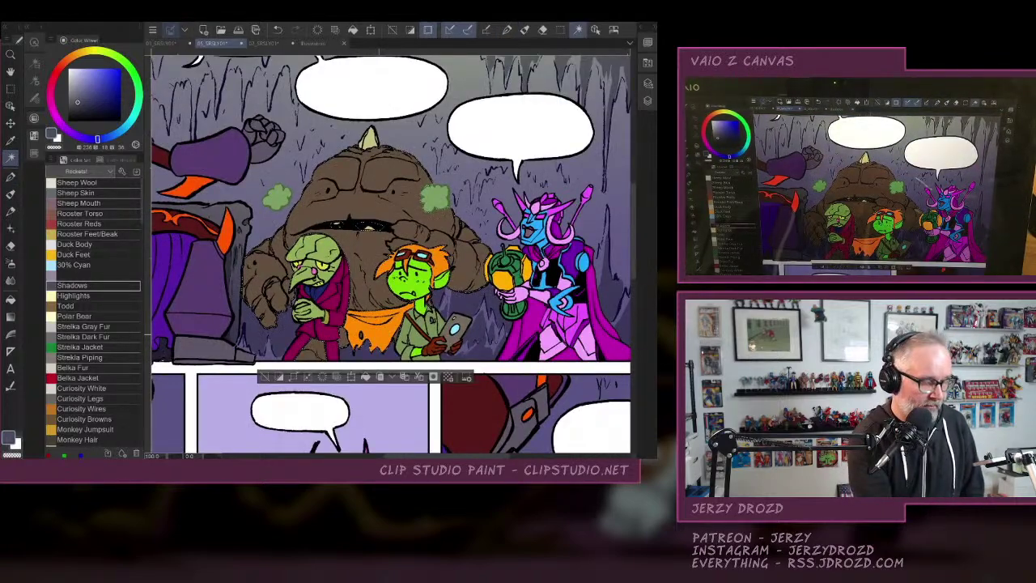
{"action": "left_click_drag", "start_coordinate": [340, 243], "coordinate": [301, 241]}
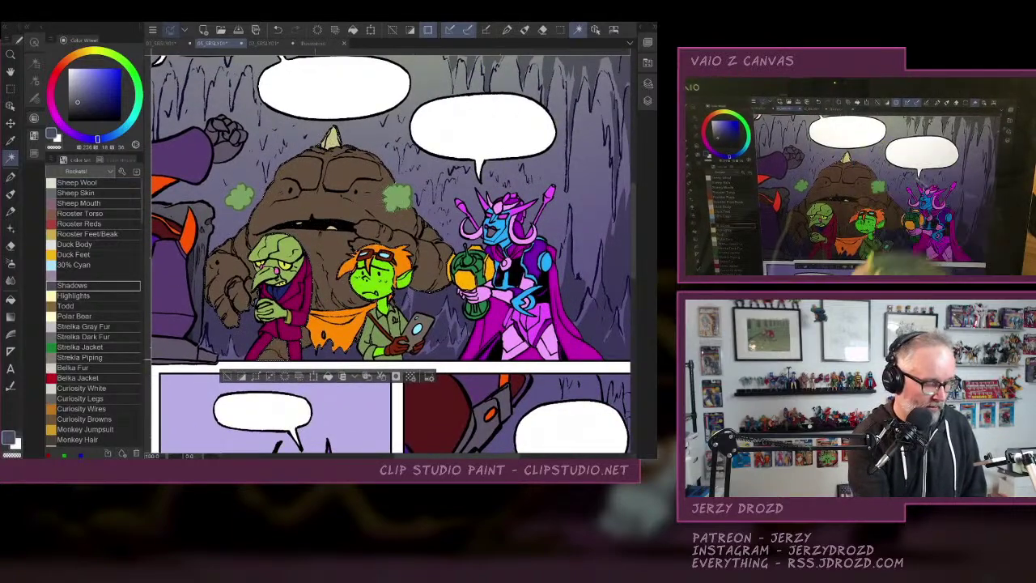
Add a highlight gradient to the selected brown monster with the Highlights colour and the Gradient tool.
{"action": "left_click", "coordinate": [11, 317]}
{"action": "left_click", "coordinate": [74, 296]}
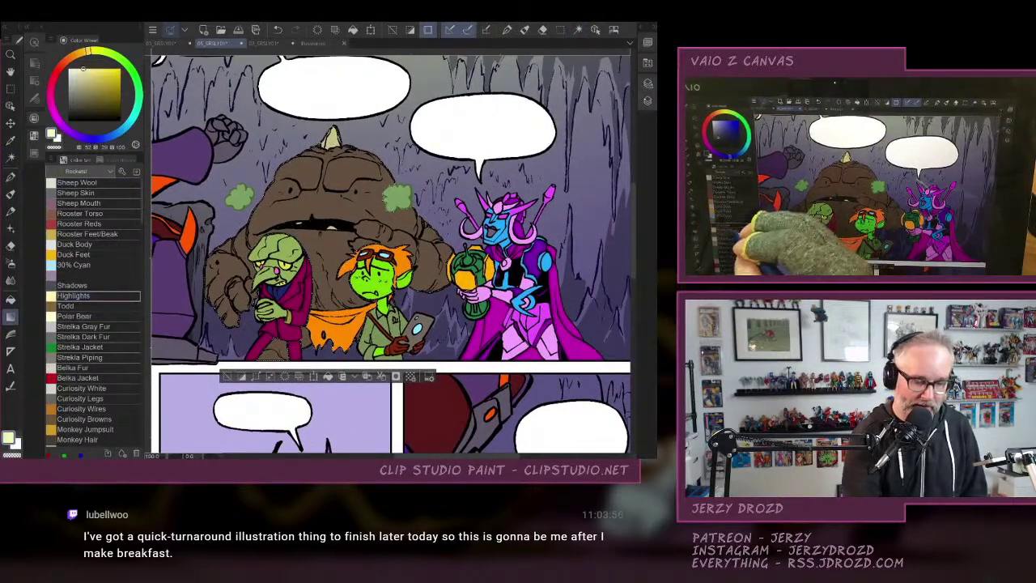
{"action": "left_click", "coordinate": [635, 103]}
{"action": "key", "text": "F7"}
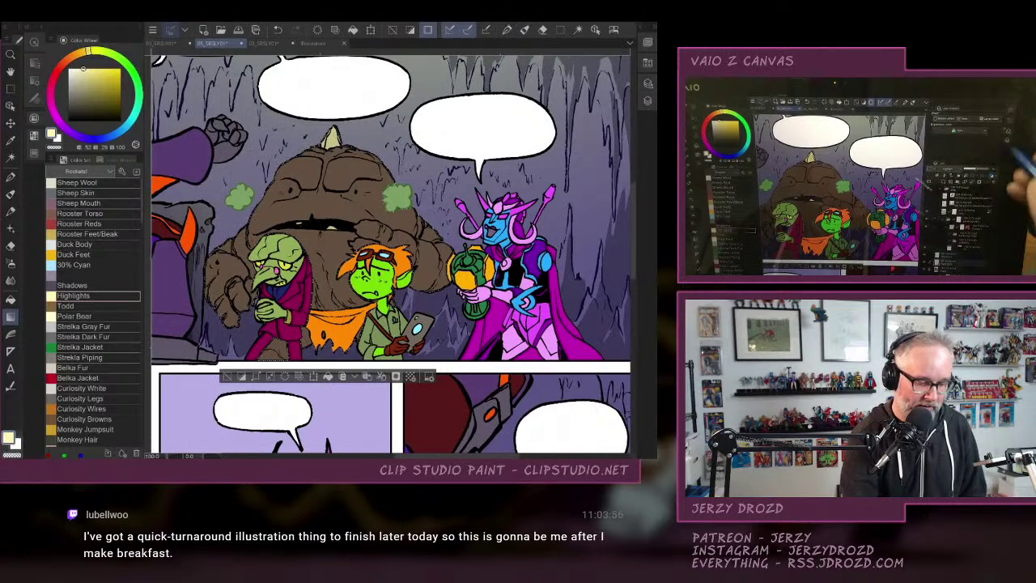
{"action": "scroll", "coordinate": [426, 344], "scroll_direction": "down", "scroll_amount": 3}
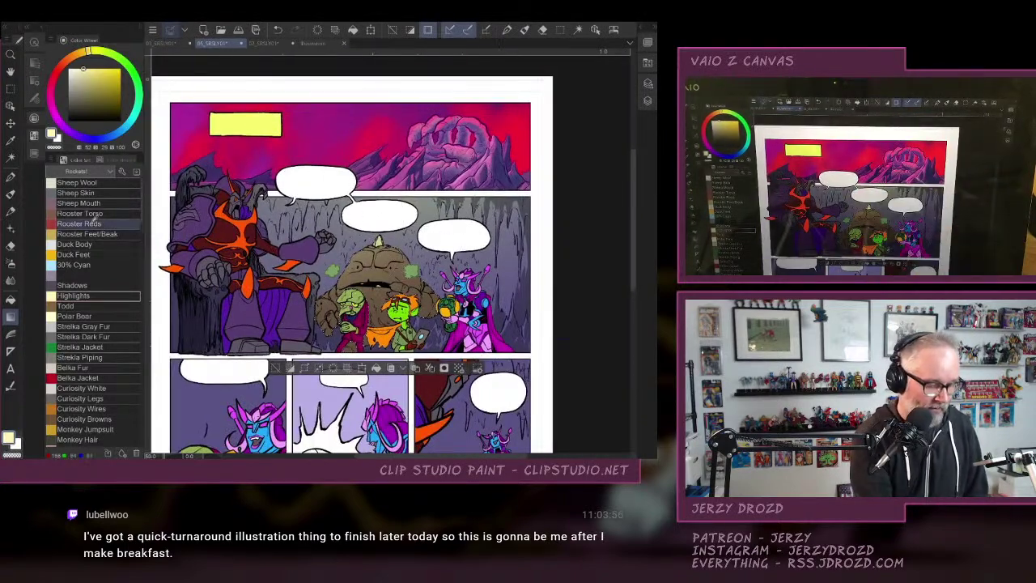
Shade the underside of the brown monster's belly with the pen in the Shadows colour on the Shadows layer.
{"action": "left_click", "coordinate": [56, 286]}
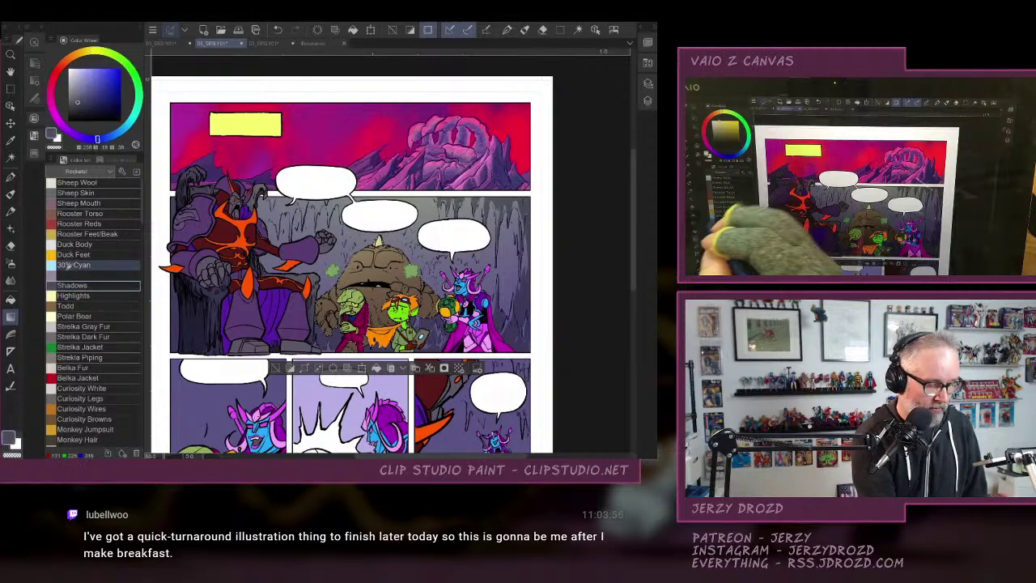
{"action": "left_click", "coordinate": [11, 177]}
{"action": "left_click", "coordinate": [648, 101]}
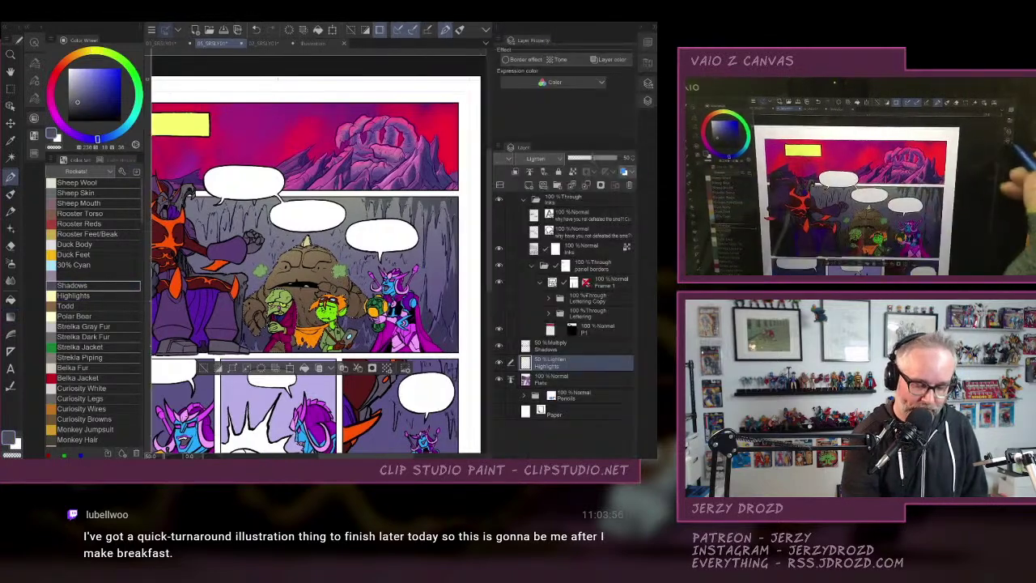
{"action": "key", "text": "F7"}
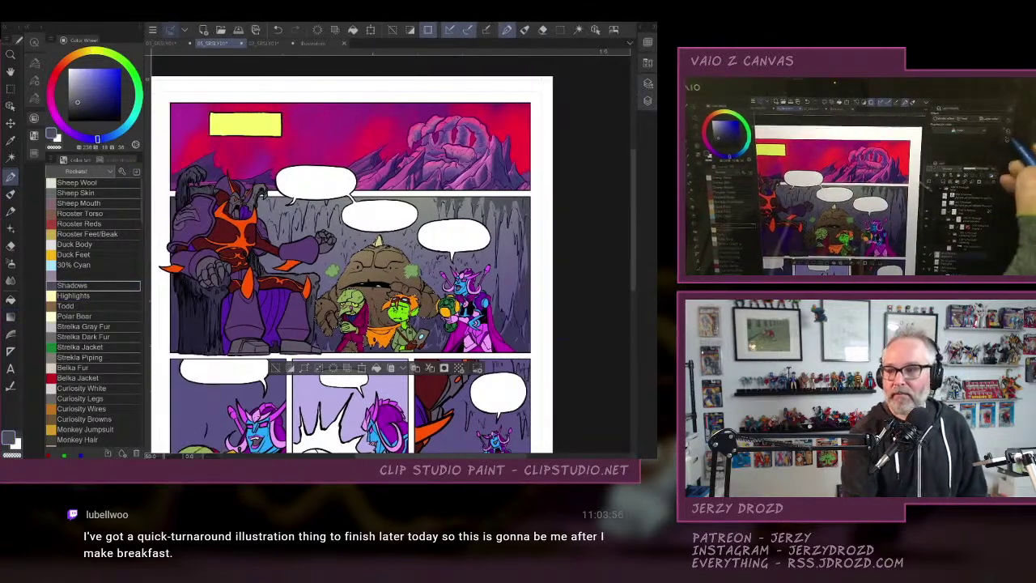
{"action": "left_click_drag", "start_coordinate": [364, 267], "coordinate": [384, 223]}
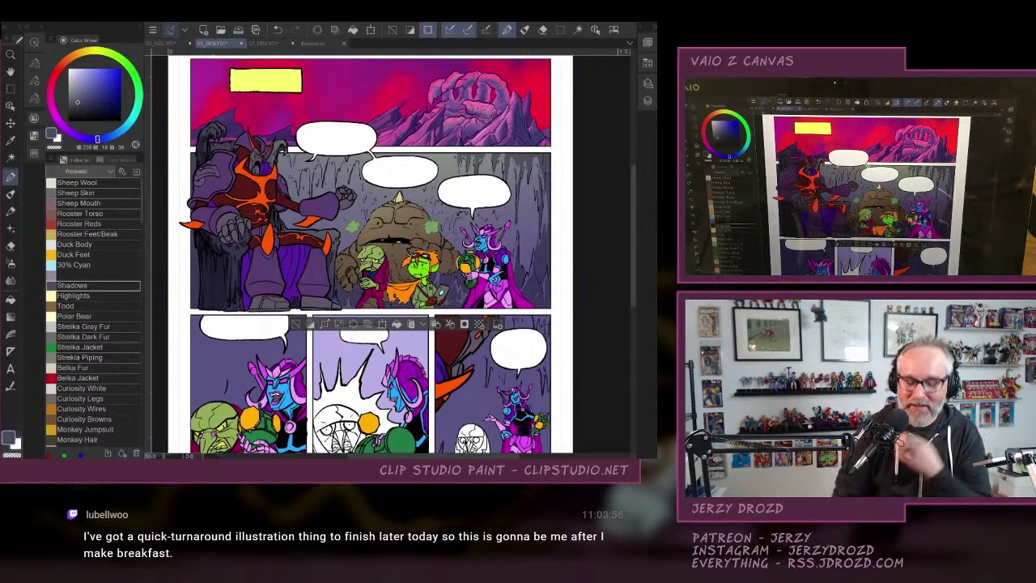
{"action": "scroll", "coordinate": [415, 274], "scroll_direction": "up", "scroll_amount": 5}
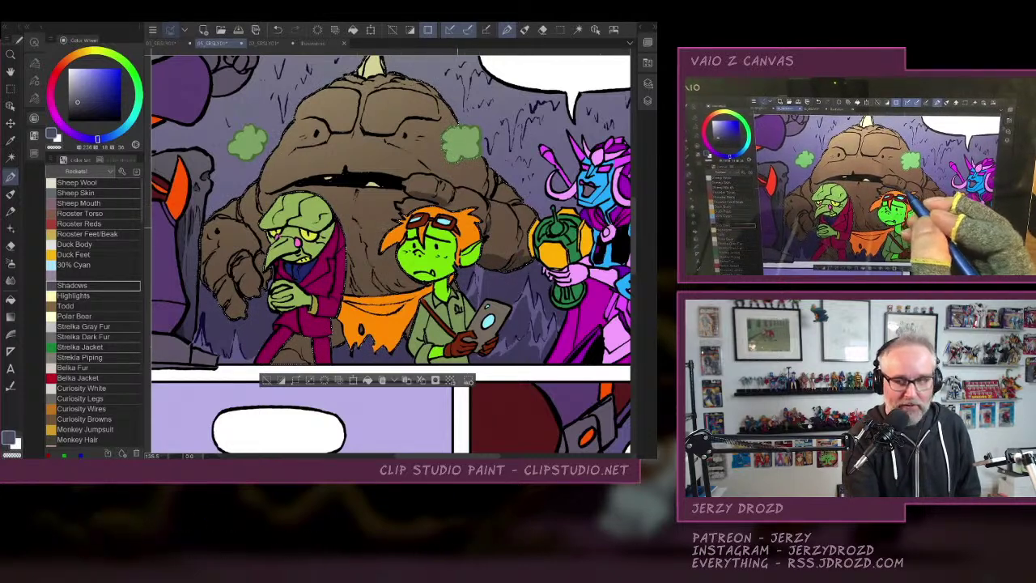
{"action": "left_click_drag", "start_coordinate": [457, 227], "coordinate": [495, 220]}
{"action": "mouse_move", "coordinate": [440, 256]}
{"action": "left_mouse_down"}
{"action": "mouse_move", "coordinate": [296, 191]}
{"action": "mouse_move", "coordinate": [397, 253]}
{"action": "mouse_move", "coordinate": [373, 272]}
{"action": "mouse_move", "coordinate": [386, 282]}
{"action": "left_mouse_up"}
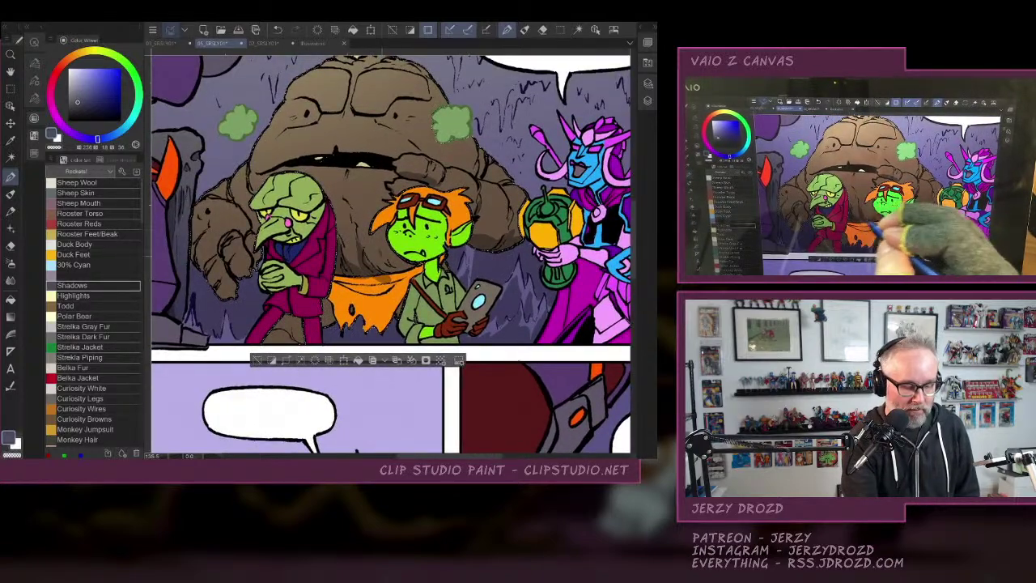
{"action": "mouse_move", "coordinate": [413, 257]}
{"action": "left_mouse_down"}
{"action": "mouse_move", "coordinate": [332, 283]}
{"action": "mouse_move", "coordinate": [418, 274]}
{"action": "left_mouse_up"}
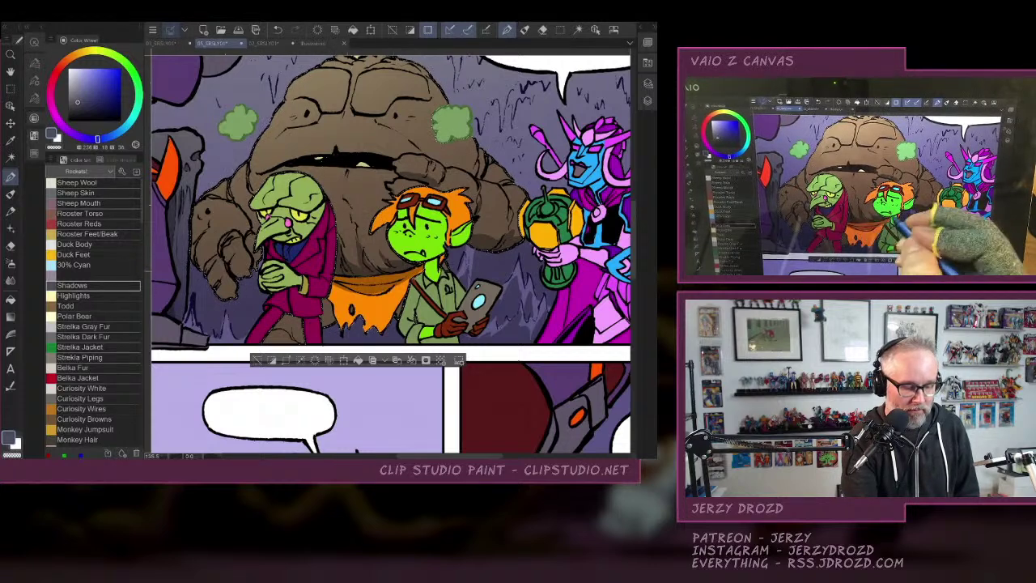
Shade the folds of the torn orange cloth below the monster's belly and clean up the shadow with the eraser.
{"action": "mouse_move", "coordinate": [340, 301]}
{"action": "left_mouse_down"}
{"action": "mouse_move", "coordinate": [396, 314]}
{"action": "mouse_move", "coordinate": [338, 310]}
{"action": "left_mouse_up"}
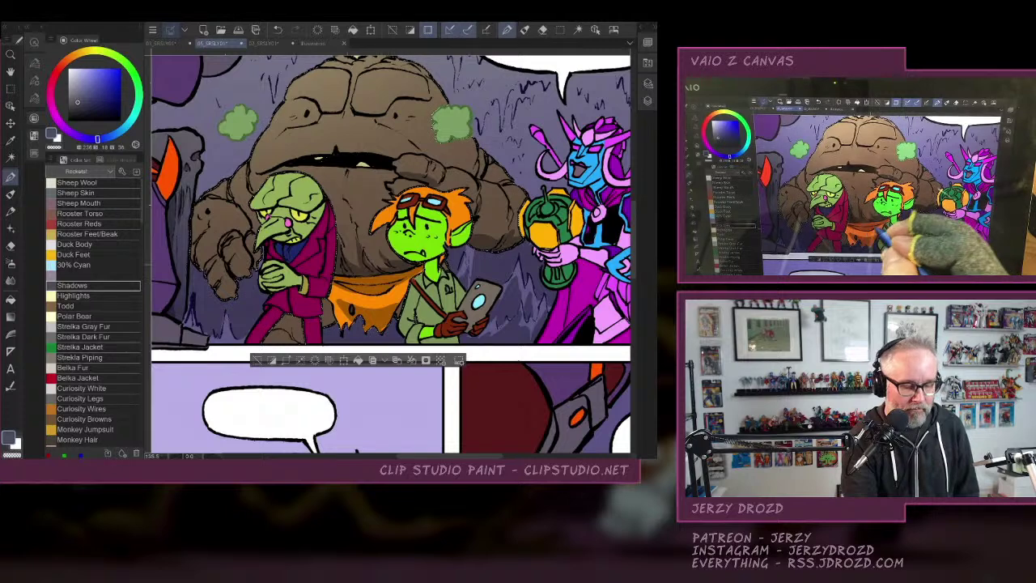
{"action": "mouse_move", "coordinate": [338, 293]}
{"action": "left_mouse_down"}
{"action": "mouse_move", "coordinate": [288, 338]}
{"action": "mouse_move", "coordinate": [324, 326]}
{"action": "mouse_move", "coordinate": [324, 309]}
{"action": "left_mouse_up"}
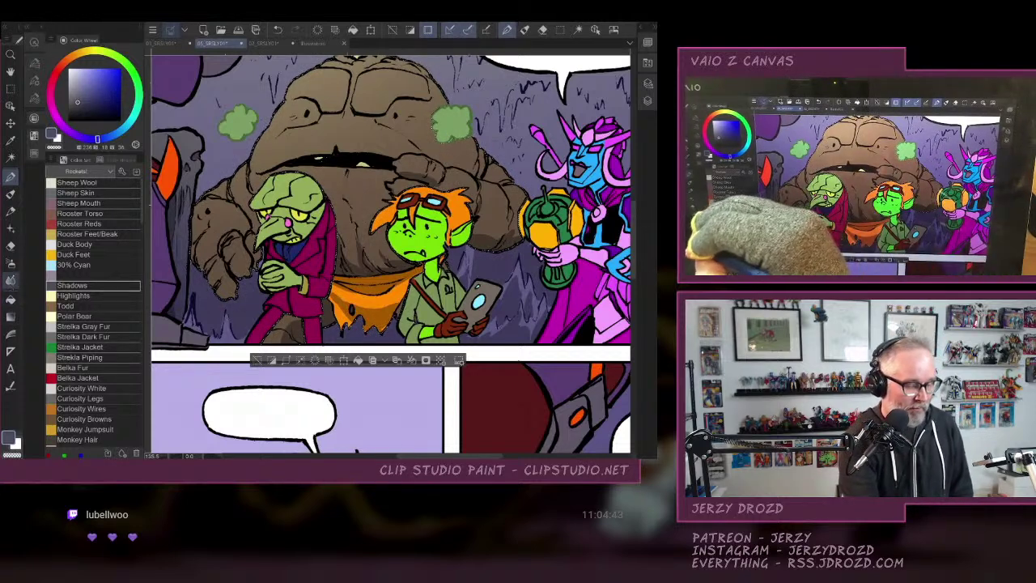
{"action": "left_click", "coordinate": [11, 245]}
{"action": "left_click_drag", "start_coordinate": [334, 302], "coordinate": [340, 295]}
Paint shadows on the monster's chest and on the arm and hanging hand nearest the throne.
{"action": "key", "text": "p"}
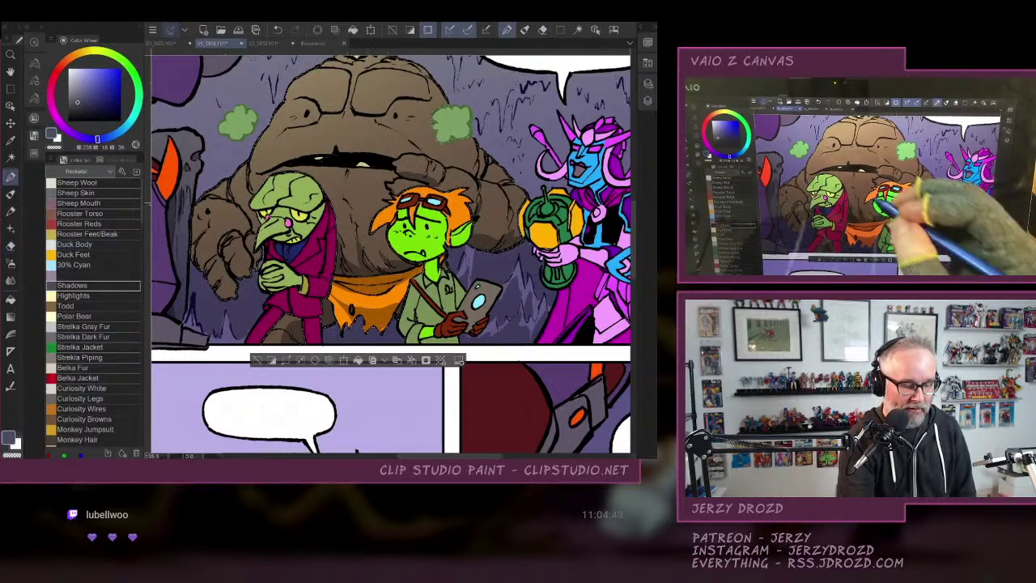
{"action": "left_click_drag", "start_coordinate": [354, 208], "coordinate": [356, 231]}
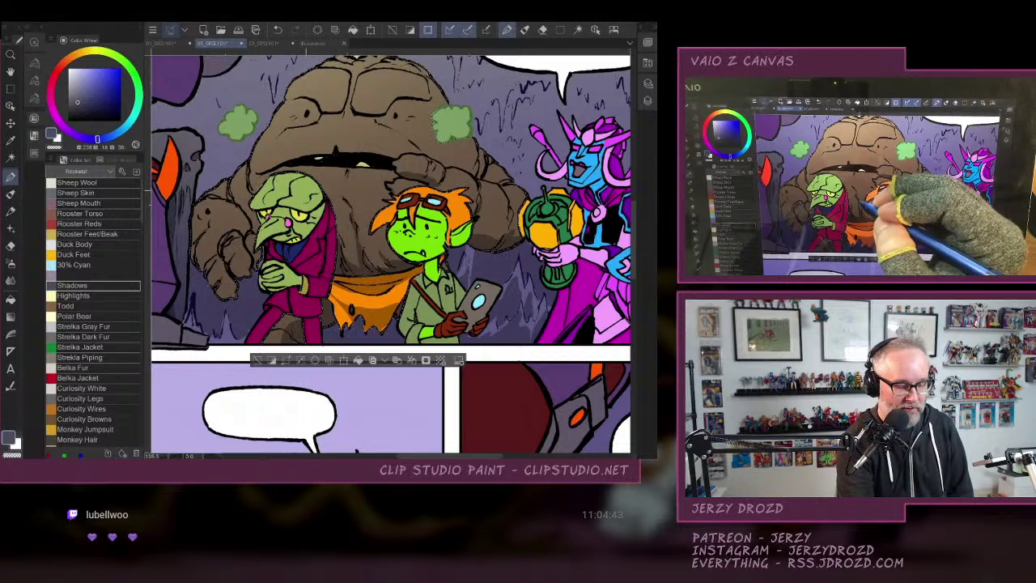
{"action": "left_click_drag", "start_coordinate": [255, 212], "coordinate": [259, 232]}
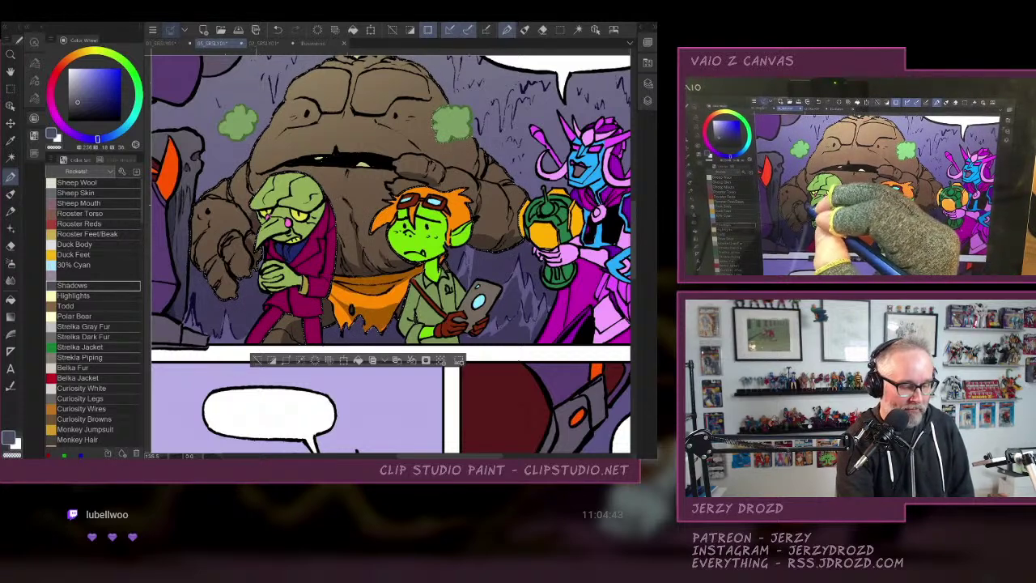
{"action": "left_click_drag", "start_coordinate": [225, 273], "coordinate": [235, 294]}
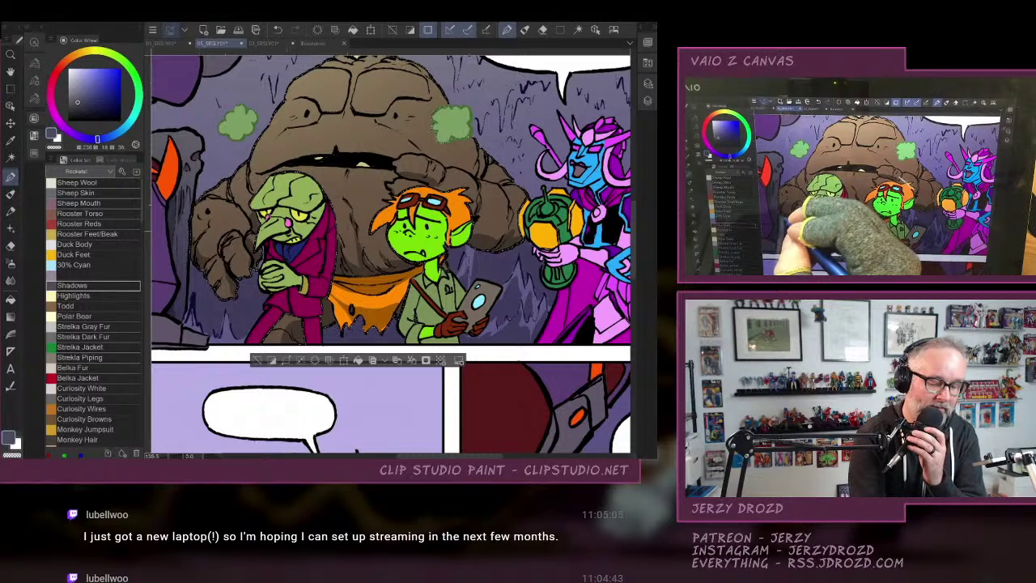
Shade the monster's brow, mouth area and the side of its head, and clear the selection.
{"action": "mouse_move", "coordinate": [327, 114]}
{"action": "left_mouse_down"}
{"action": "mouse_move", "coordinate": [380, 110]}
{"action": "mouse_move", "coordinate": [396, 98]}
{"action": "left_mouse_up"}
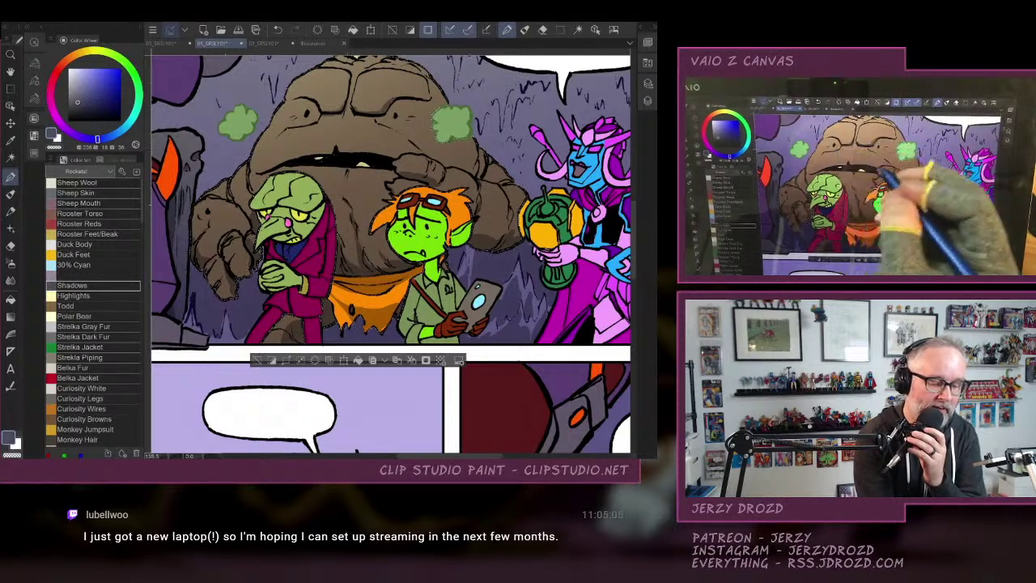
{"action": "left_click_drag", "start_coordinate": [264, 169], "coordinate": [354, 153]}
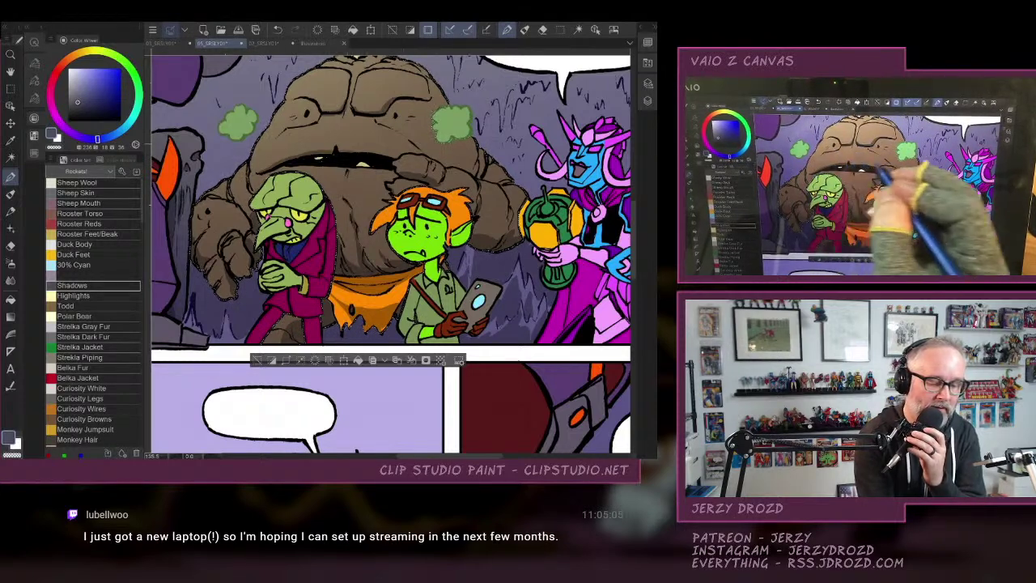
{"action": "mouse_move", "coordinate": [406, 75]}
{"action": "left_mouse_down"}
{"action": "mouse_move", "coordinate": [451, 148]}
{"action": "mouse_move", "coordinate": [427, 134]}
{"action": "left_mouse_up"}
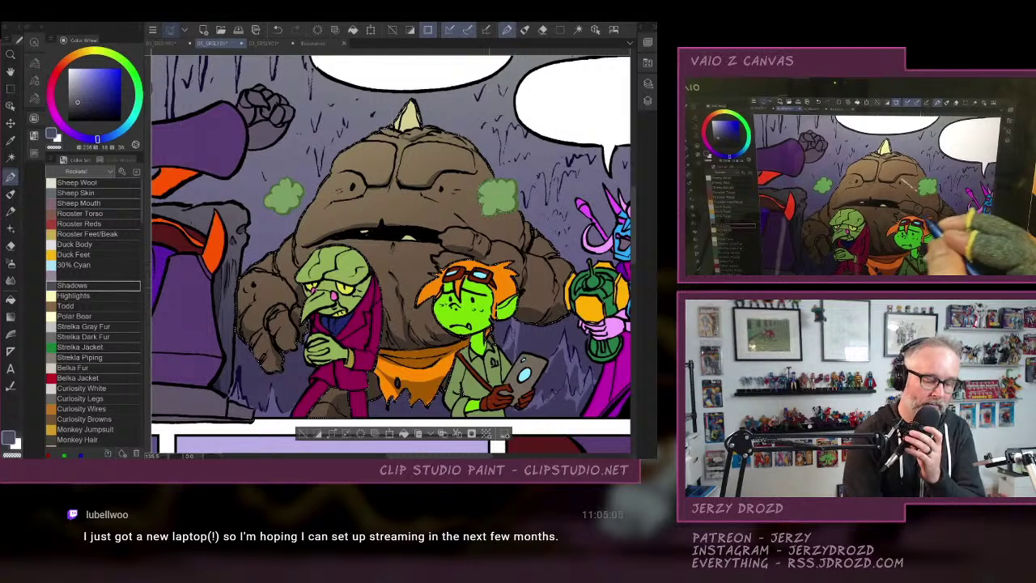
{"action": "left_click_drag", "start_coordinate": [526, 267], "coordinate": [518, 190]}
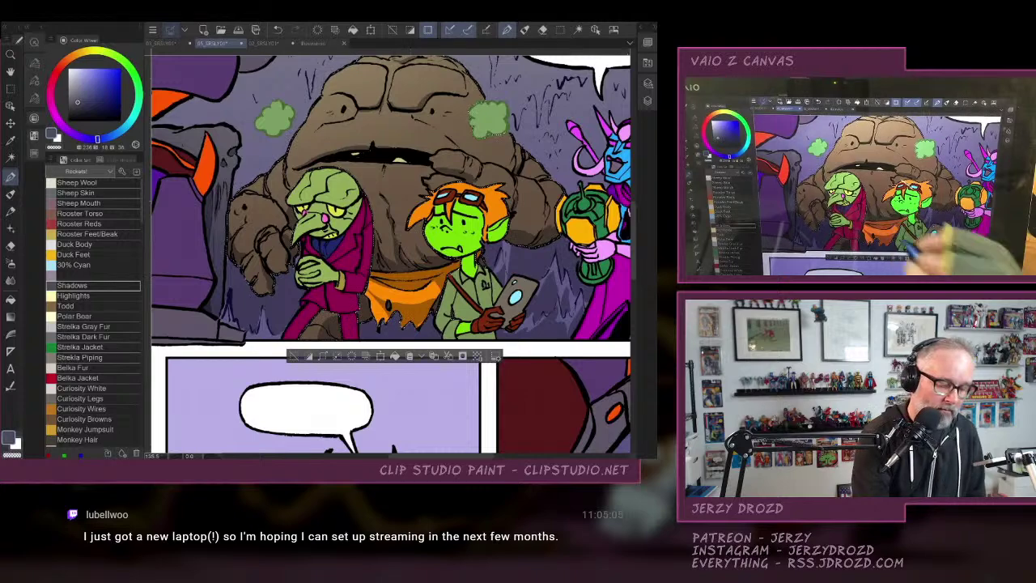
{"action": "key", "text": "ctrl+d"}
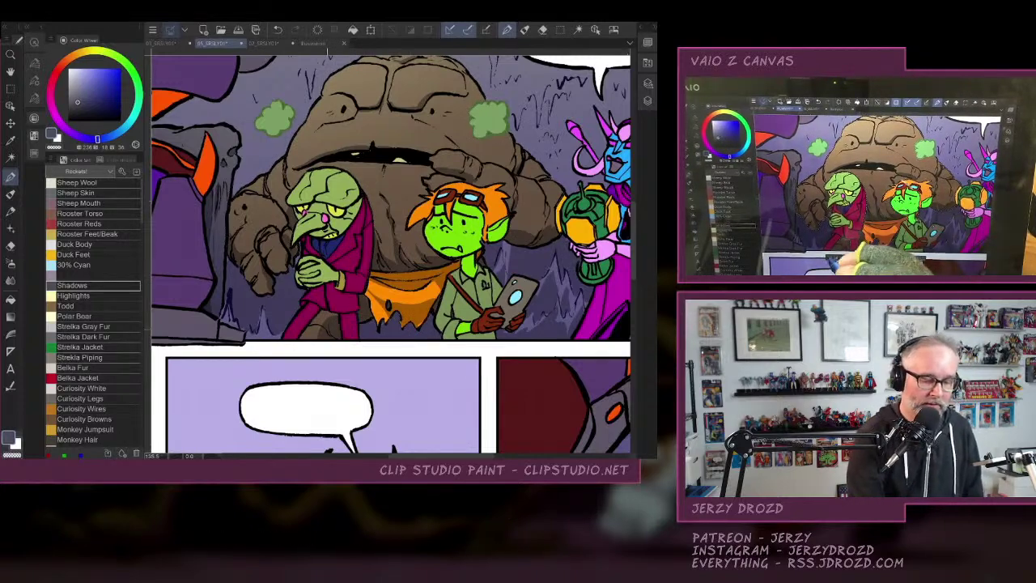
Select the green gas clouds beside the monster, add a gradient in the Highlights colour on the Highlights layer, and deselect them.
{"action": "scroll", "coordinate": [390, 254], "scroll_direction": "down", "scroll_amount": 4}
{"action": "left_click", "coordinate": [11, 158]}
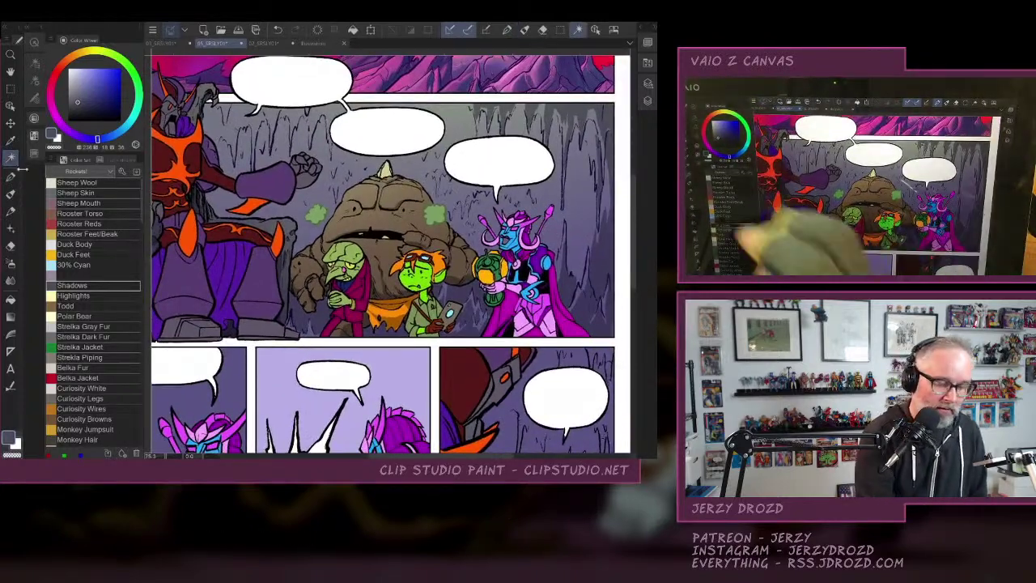
{"action": "left_click", "coordinate": [636, 109]}
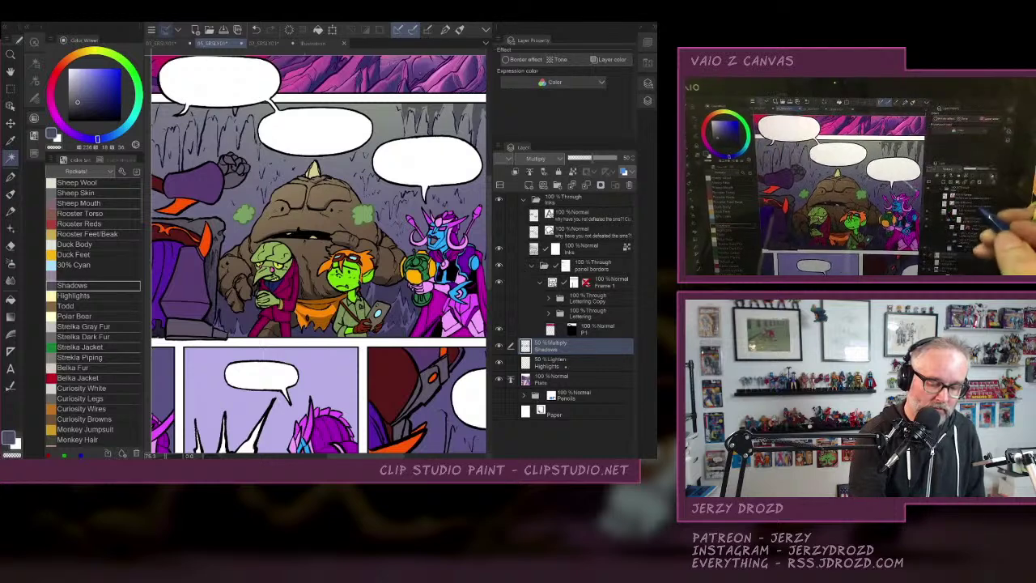
{"action": "left_click", "coordinate": [565, 367]}
{"action": "left_click", "coordinate": [564, 373]}
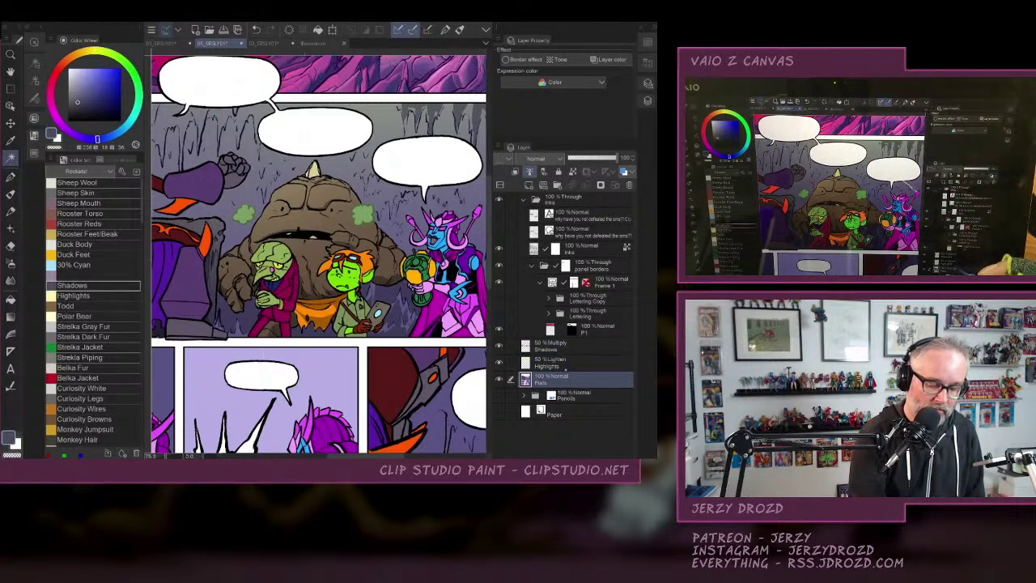
{"action": "left_click", "coordinate": [563, 365]}
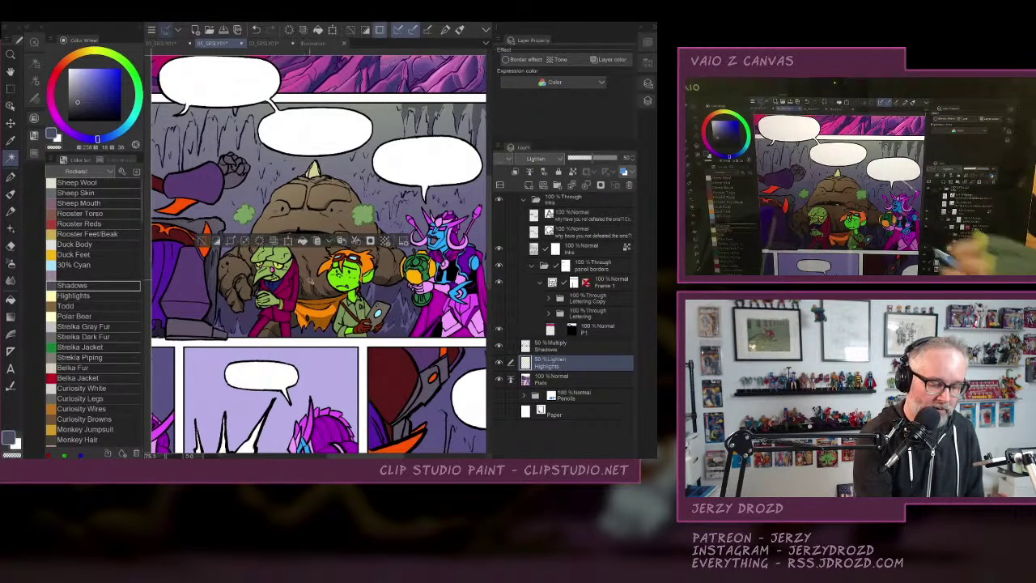
{"action": "left_click", "coordinate": [84, 296]}
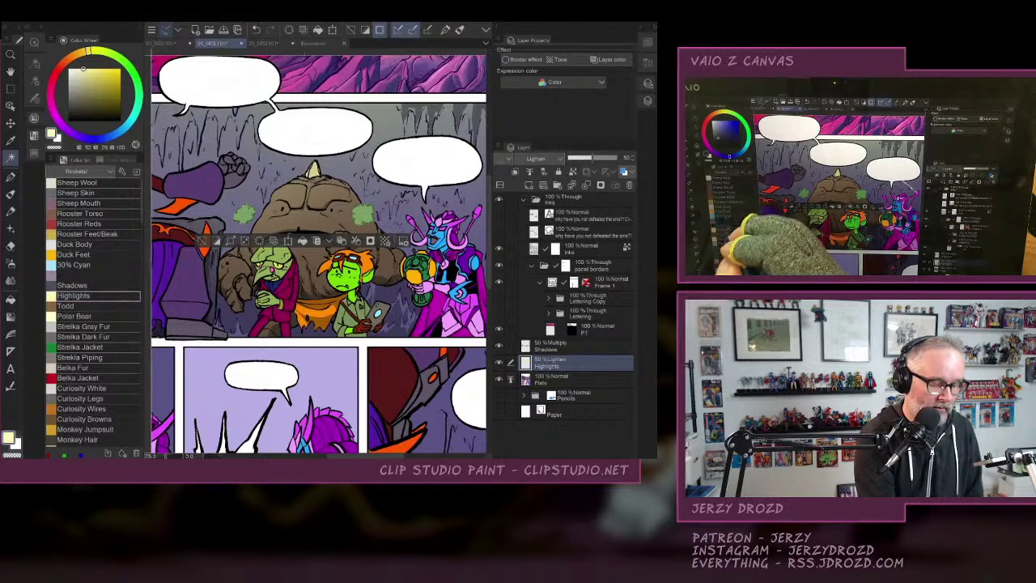
{"action": "left_click", "coordinate": [11, 316]}
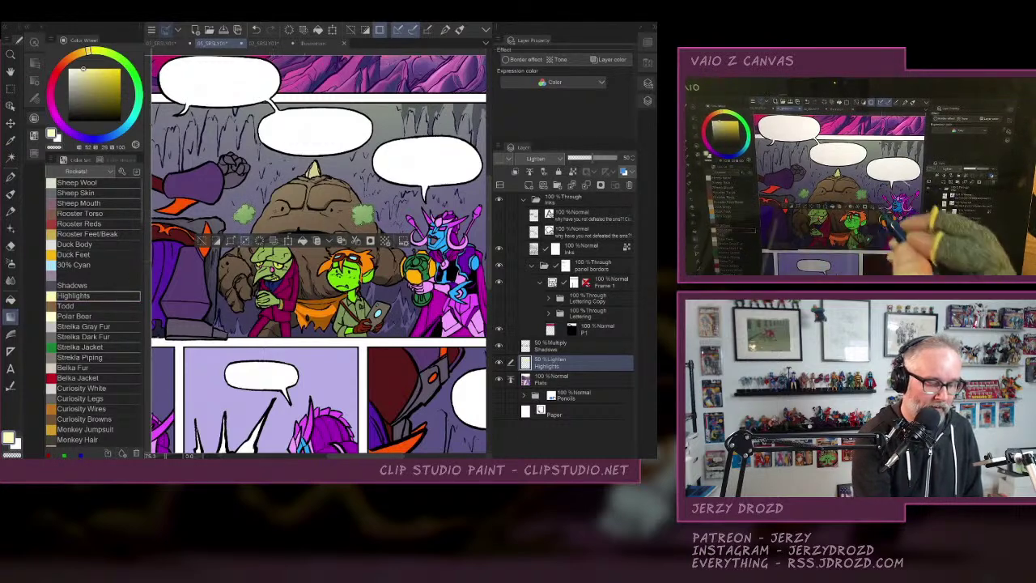
{"action": "left_click", "coordinate": [202, 240]}
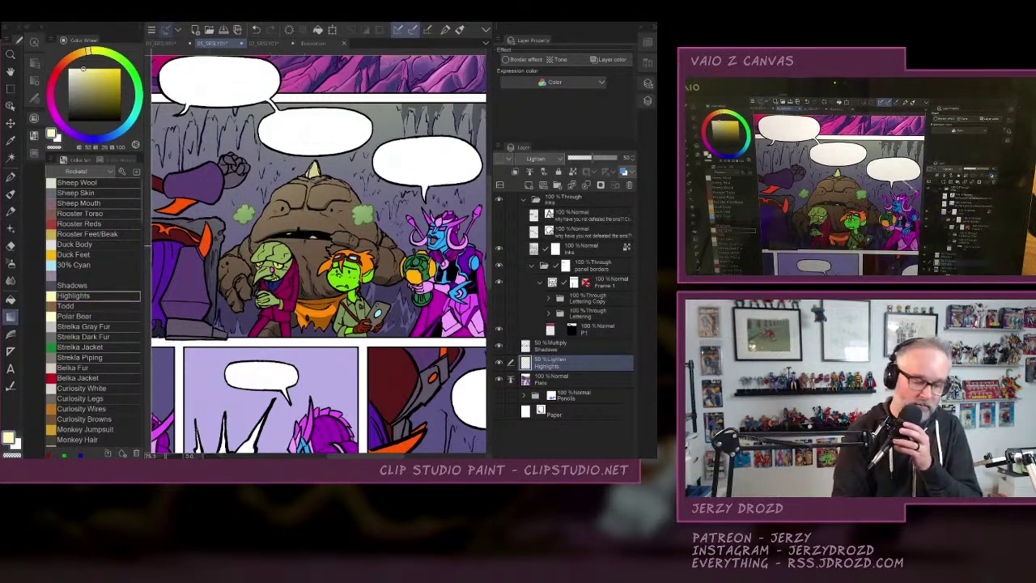
Select the hunched green character's magenta suit with the Auto select tool and add a highlight gradient to it.
{"action": "left_click", "coordinate": [10, 157]}
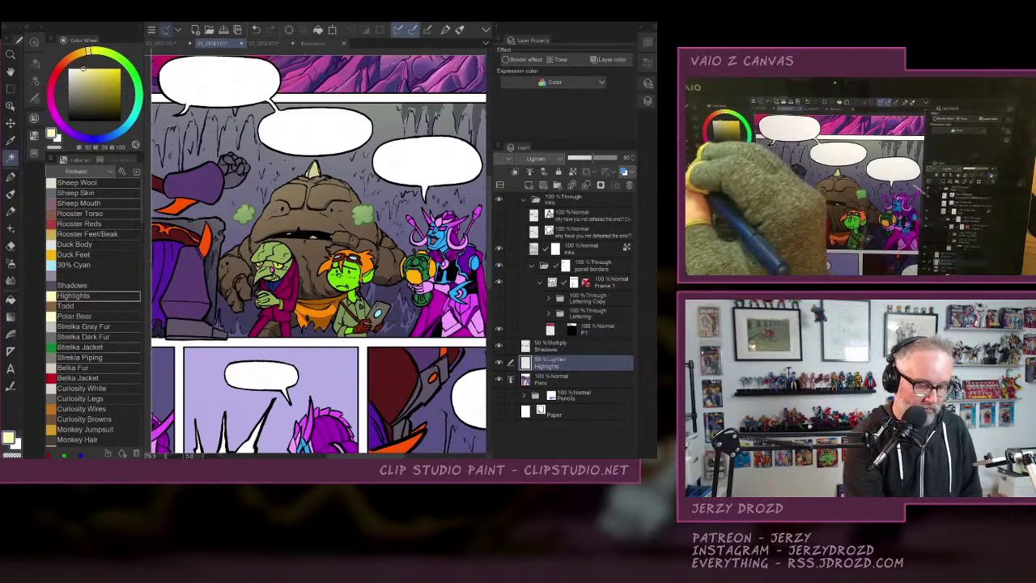
{"action": "left_click_drag", "start_coordinate": [315, 251], "coordinate": [361, 231]}
{"action": "key", "text": "ctrl+plus"}
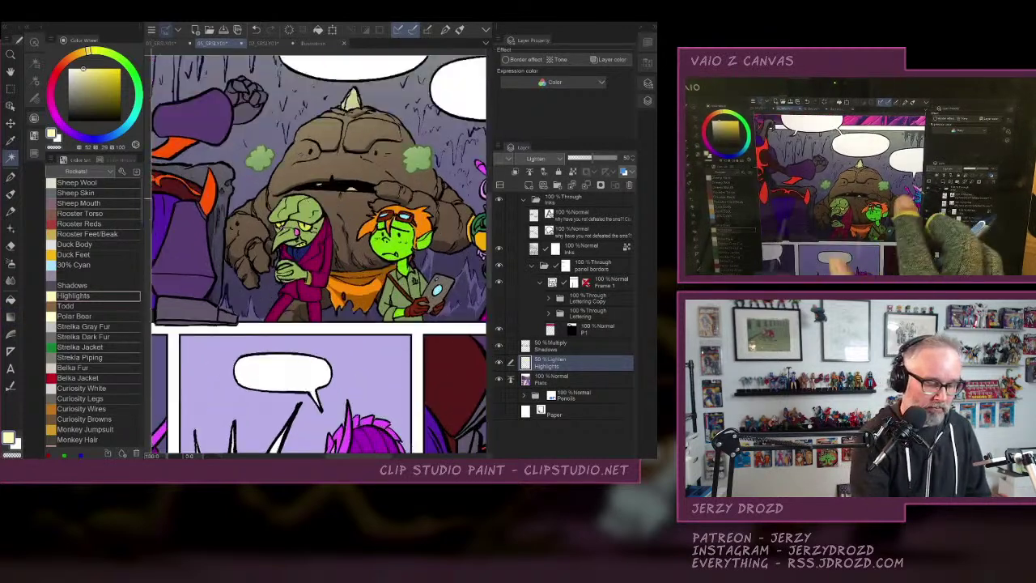
{"action": "left_click", "coordinate": [317, 247]}
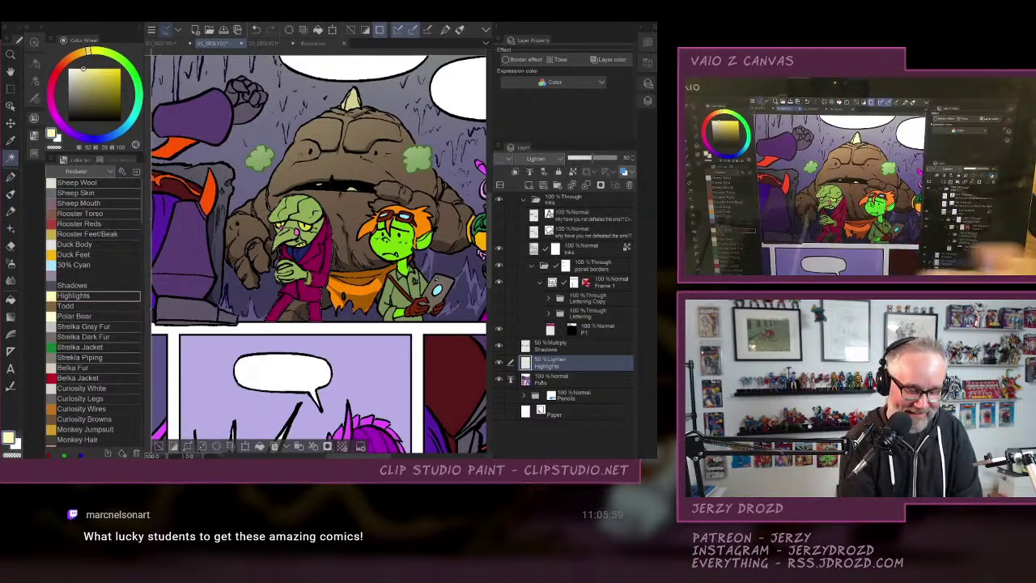
{"action": "left_click", "coordinate": [10, 317]}
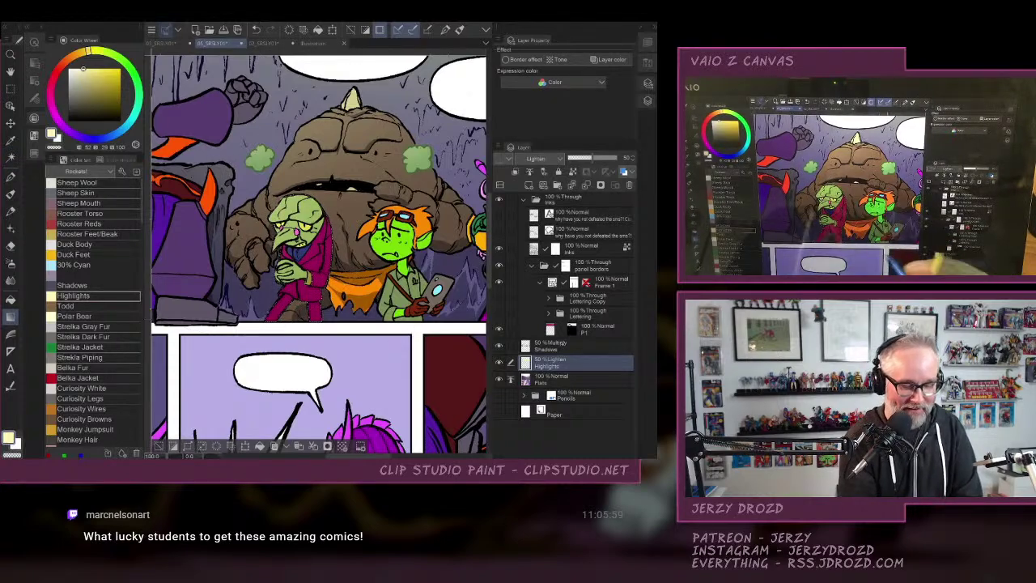
On the Shadows layer, paint shadows in the Shadows colour on the hunched green character's suit sleeve, jacket hem and trousers.
{"action": "left_click", "coordinate": [562, 345]}
{"action": "left_click", "coordinate": [499, 26]}
{"action": "scroll", "coordinate": [243, 277], "scroll_direction": "up", "scroll_amount": 4}
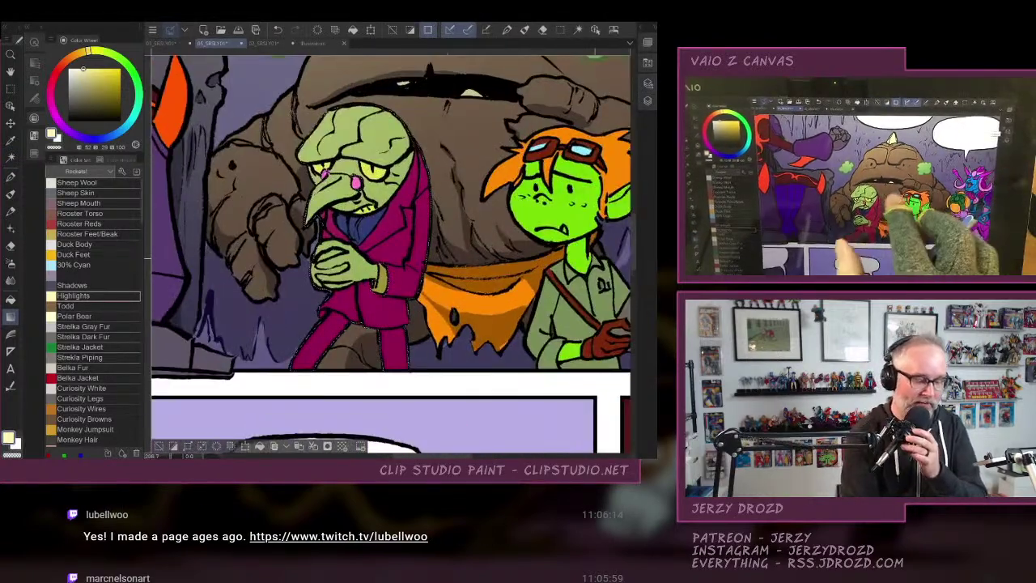
{"action": "left_click_drag", "start_coordinate": [389, 251], "coordinate": [430, 238]}
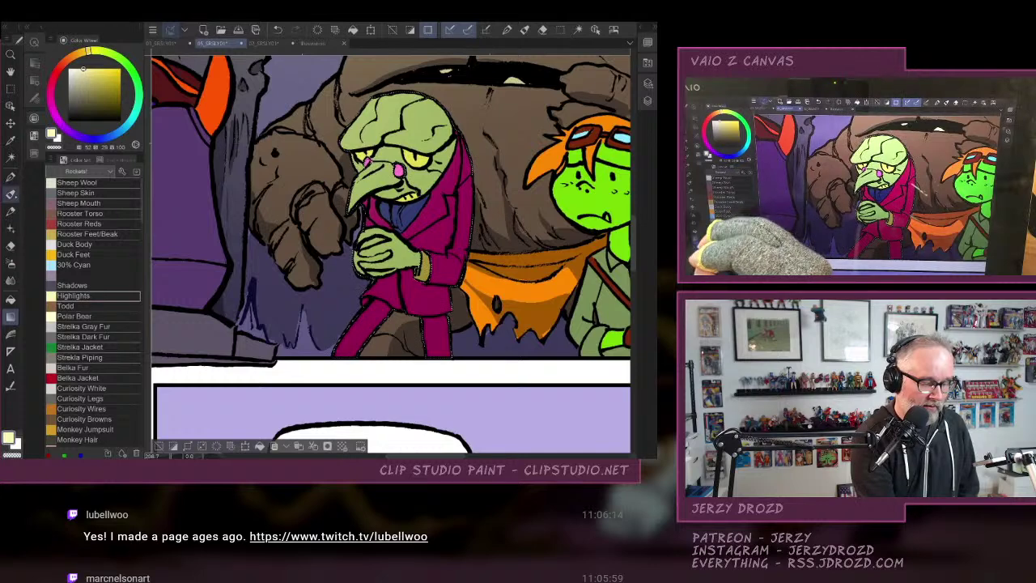
{"action": "left_click", "coordinate": [10, 176]}
{"action": "left_click", "coordinate": [72, 284]}
{"action": "mouse_move", "coordinate": [358, 267]}
{"action": "left_mouse_down"}
{"action": "mouse_move", "coordinate": [416, 263]}
{"action": "mouse_move", "coordinate": [460, 282]}
{"action": "left_mouse_up"}
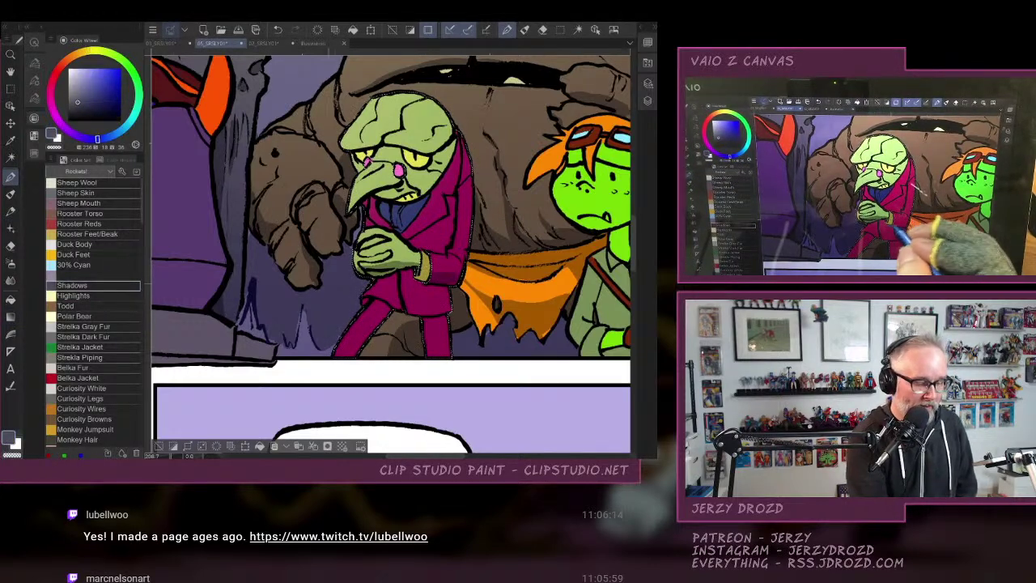
{"action": "left_click", "coordinate": [11, 157]}
{"action": "left_click", "coordinate": [278, 30]}
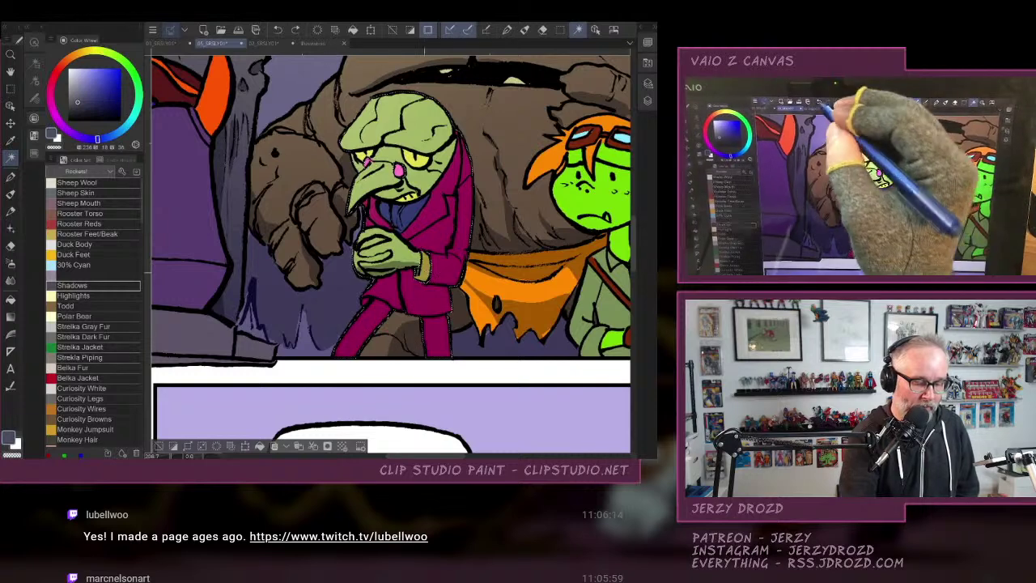
{"action": "left_click", "coordinate": [10, 176]}
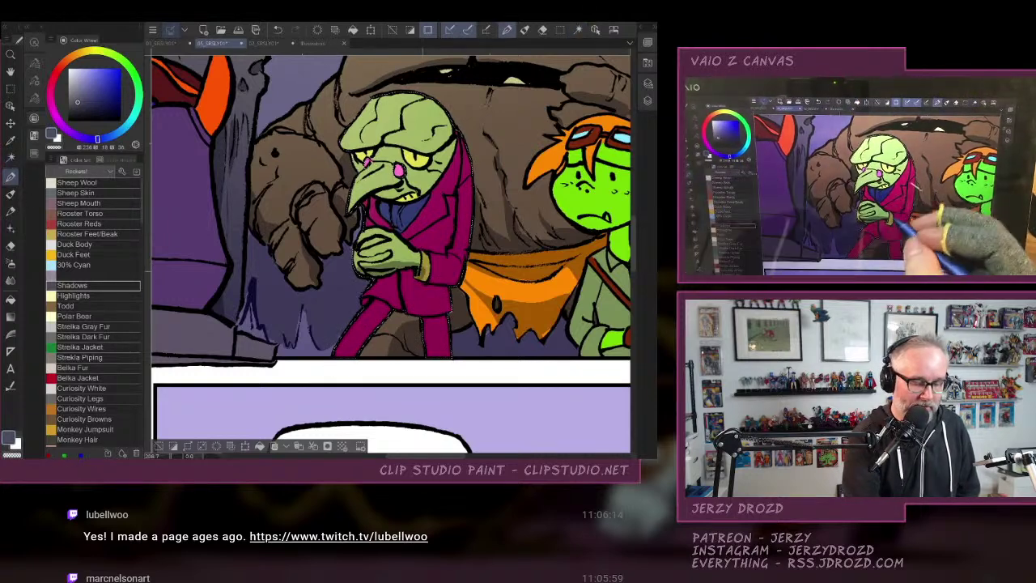
{"action": "left_click_drag", "start_coordinate": [422, 272], "coordinate": [460, 282]}
{"action": "mouse_move", "coordinate": [378, 283]}
{"action": "left_mouse_down"}
{"action": "mouse_move", "coordinate": [424, 293]}
{"action": "mouse_move", "coordinate": [393, 276]}
{"action": "mouse_move", "coordinate": [439, 291]}
{"action": "mouse_move", "coordinate": [381, 310]}
{"action": "mouse_move", "coordinate": [426, 348]}
{"action": "left_mouse_up"}
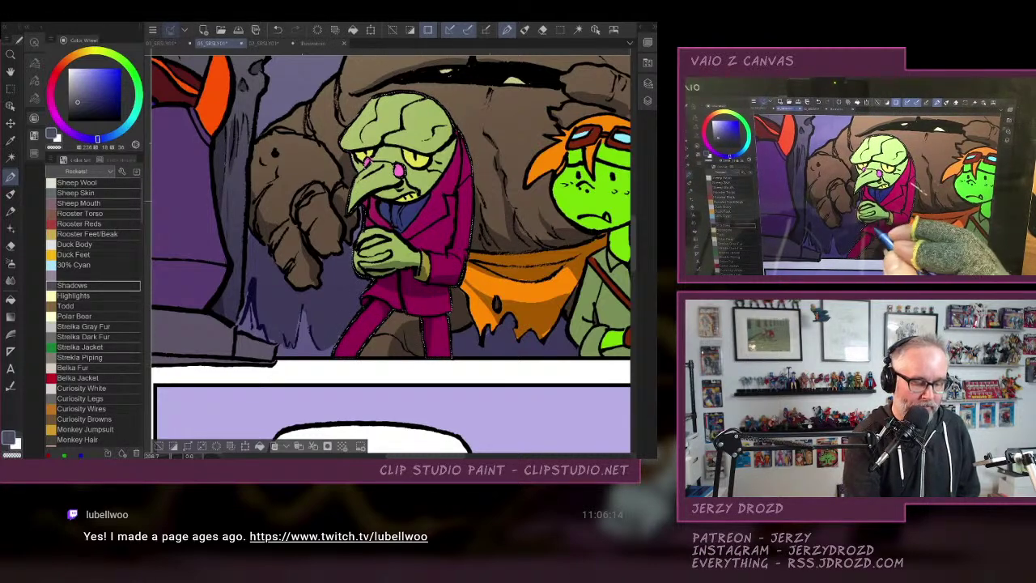
Shade the hunched character's collar, lapels and clasped hands, undo the unwanted strokes across the face, and clear the selection.
{"action": "left_click_drag", "start_coordinate": [386, 219], "coordinate": [408, 232]}
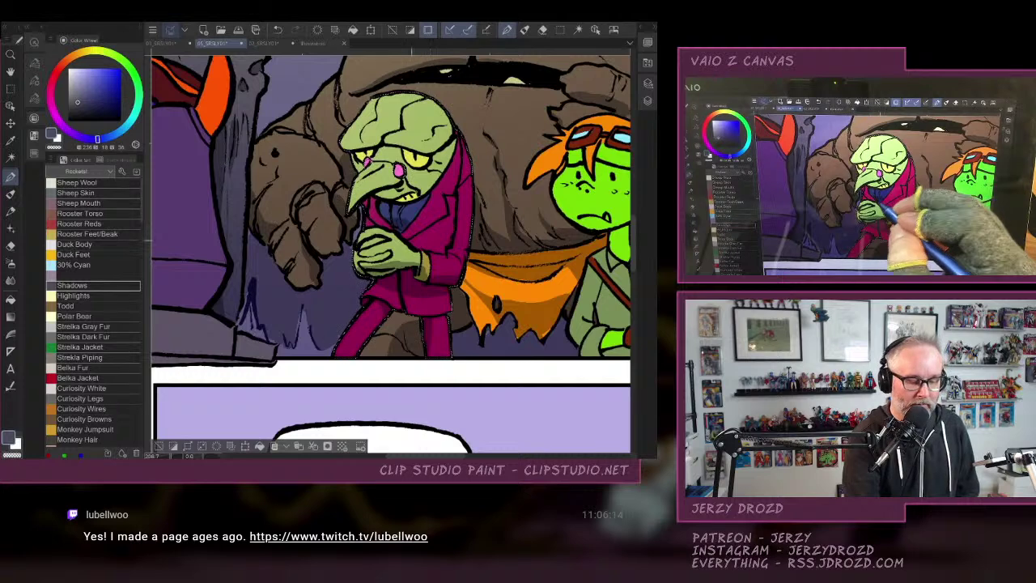
{"action": "left_click_drag", "start_coordinate": [377, 189], "coordinate": [413, 196]}
{"action": "left_click_drag", "start_coordinate": [368, 278], "coordinate": [373, 287]}
{"action": "left_click_drag", "start_coordinate": [380, 151], "coordinate": [445, 143]}
{"action": "left_click", "coordinate": [278, 30]}
{"action": "left_click", "coordinate": [277, 30]}
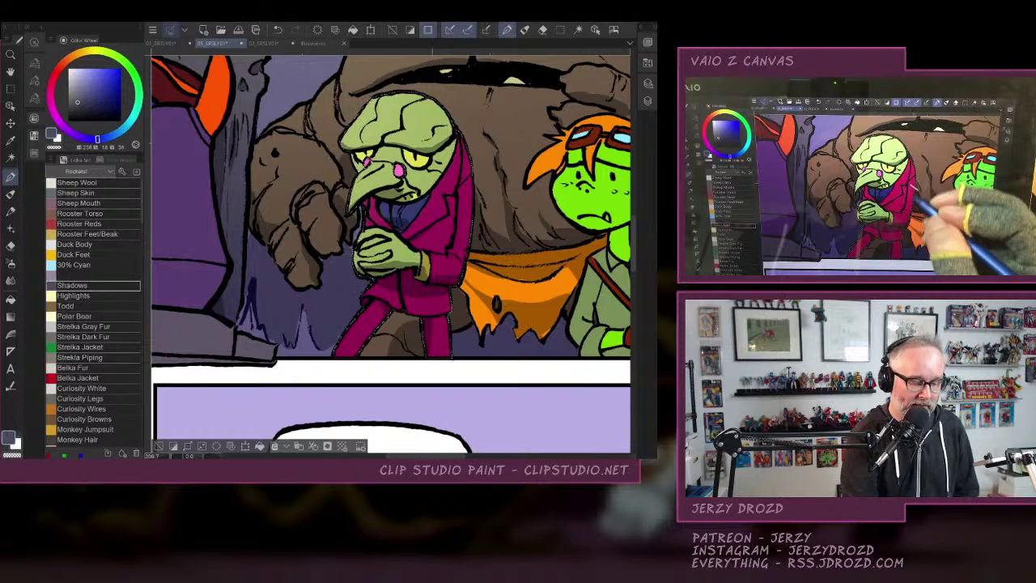
{"action": "left_click_drag", "start_coordinate": [356, 256], "coordinate": [387, 261]}
{"action": "left_click_drag", "start_coordinate": [361, 262], "coordinate": [395, 260]}
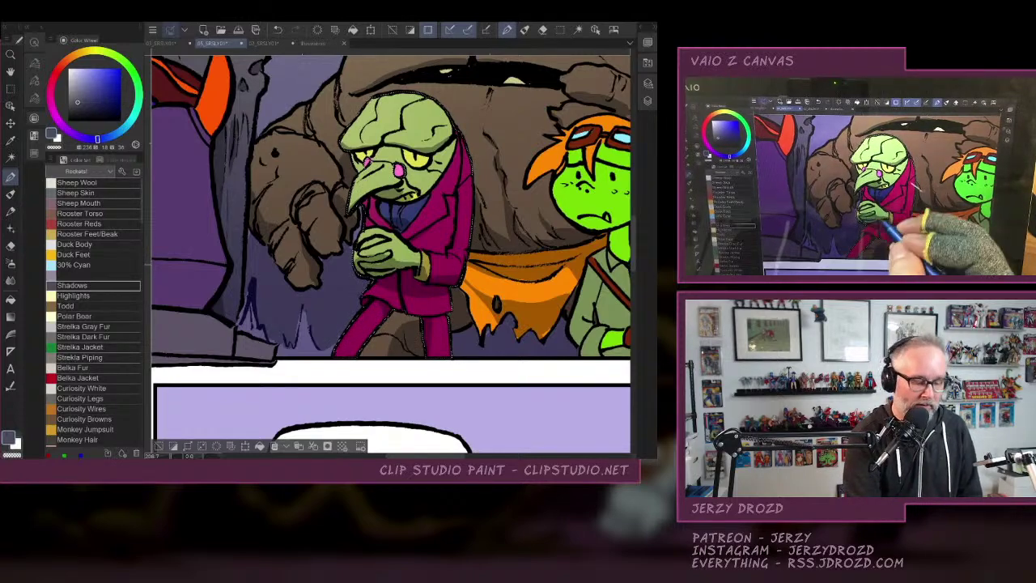
{"action": "key", "text": "ctrl+d"}
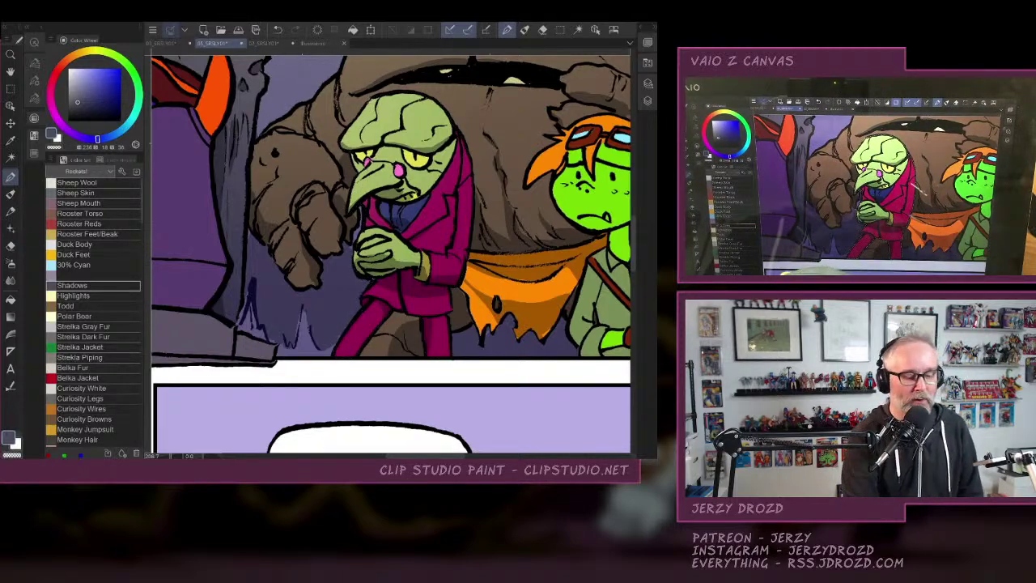
Restore the hunched character's selection, add a gradient in the Highlights colour on the Highlights layer, and deselect.
{"action": "scroll", "coordinate": [390, 253], "scroll_direction": "down", "scroll_amount": 3}
{"action": "left_click", "coordinate": [278, 29]}
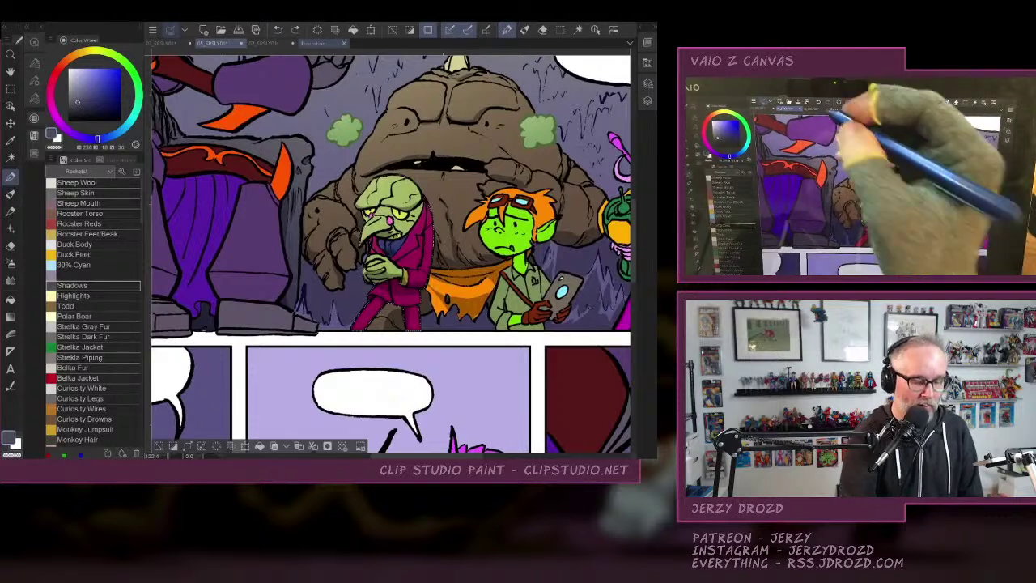
{"action": "left_click", "coordinate": [88, 296]}
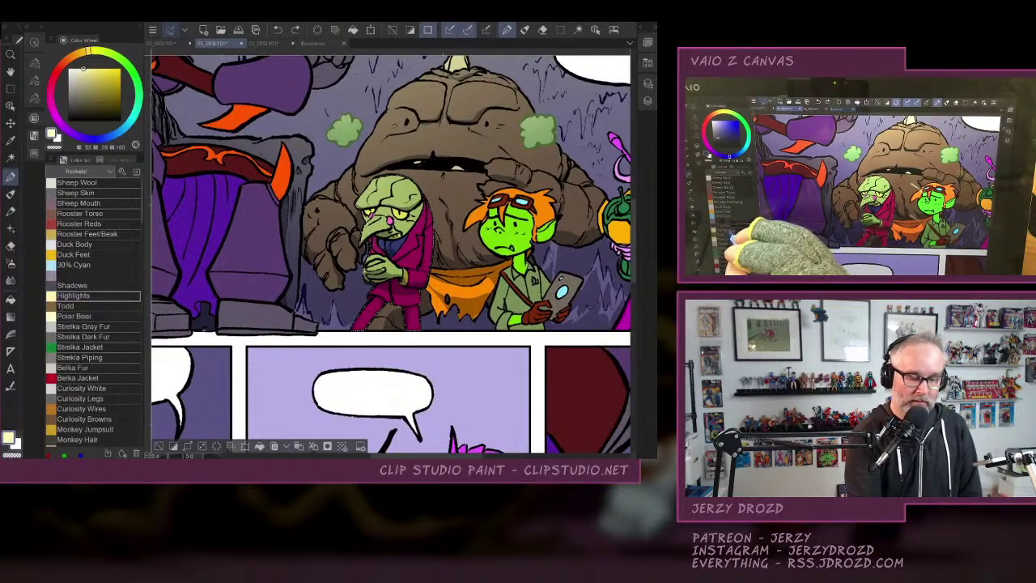
{"action": "left_click", "coordinate": [641, 27]}
{"action": "left_click", "coordinate": [567, 363]}
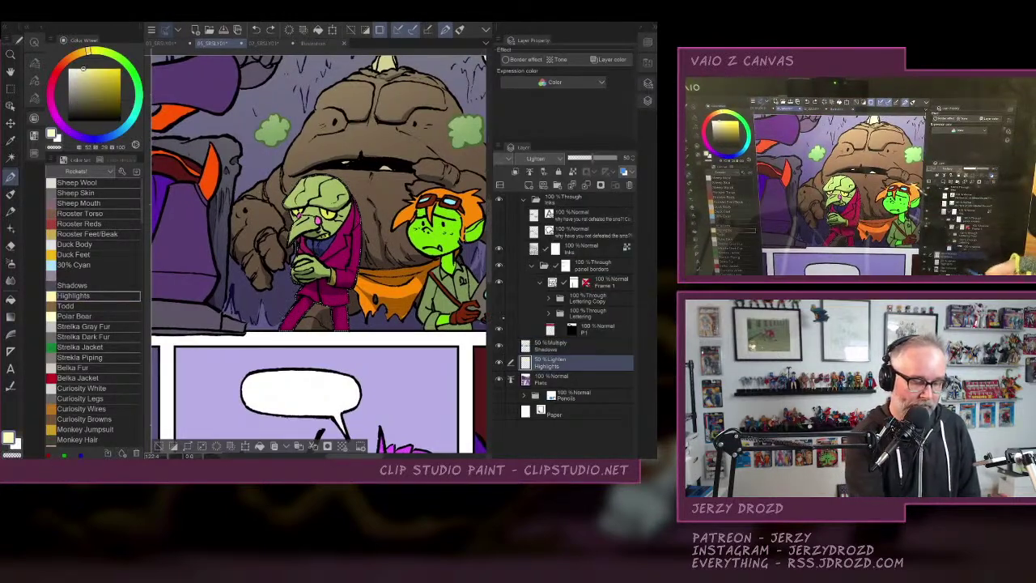
{"action": "left_click", "coordinate": [12, 316]}
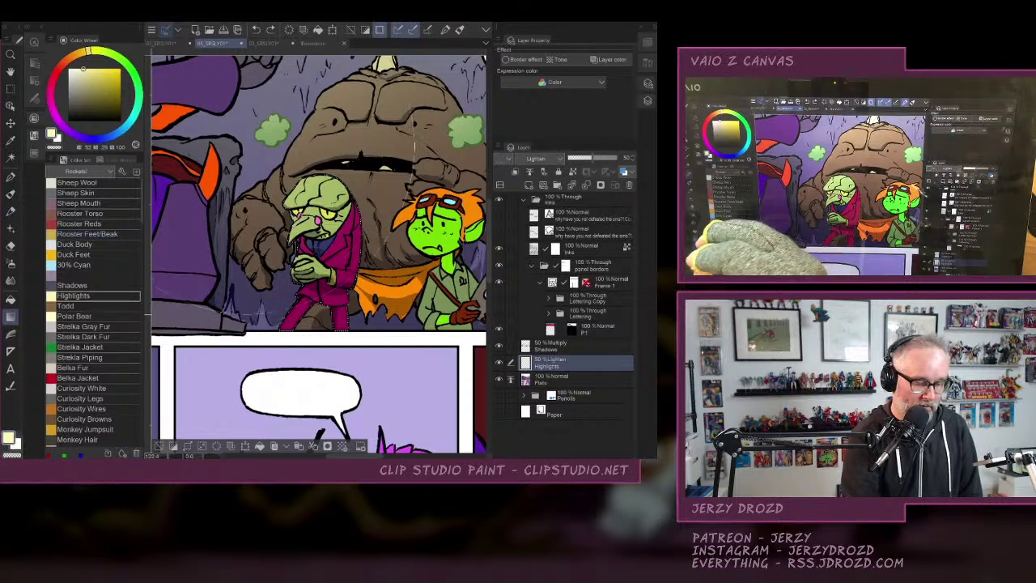
{"action": "key", "text": "ctrl+d"}
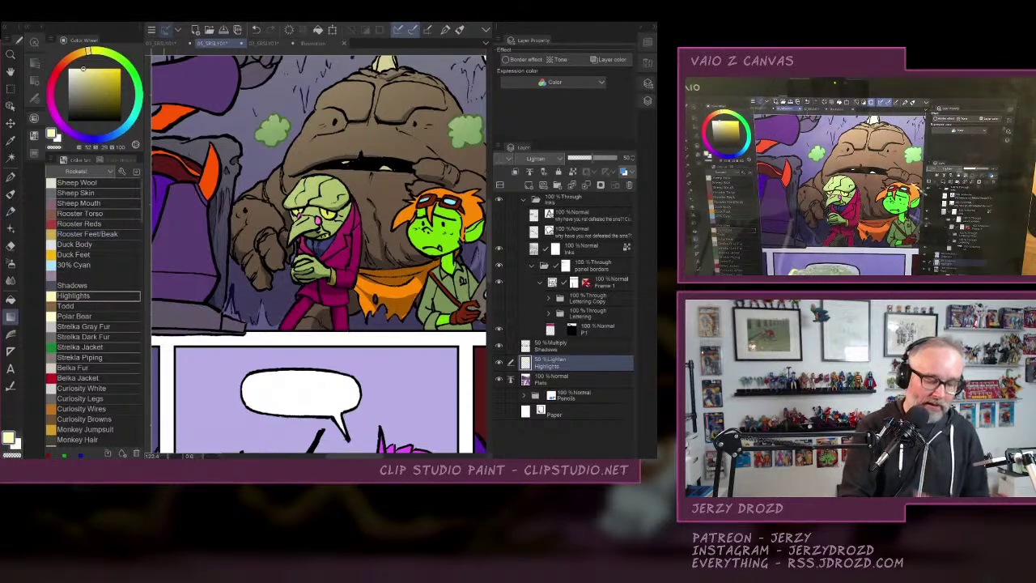
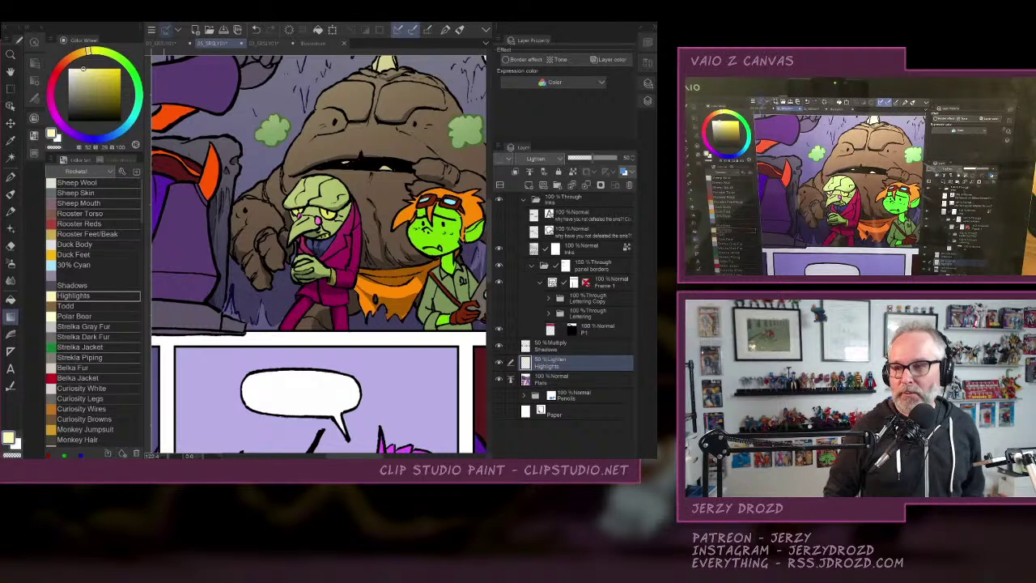
Select the orange-haired green character's face, hair, clothes and tablet with the Auto select tool and add a highlight gradient.
{"action": "left_click_drag", "start_coordinate": [409, 260], "coordinate": [228, 247]}
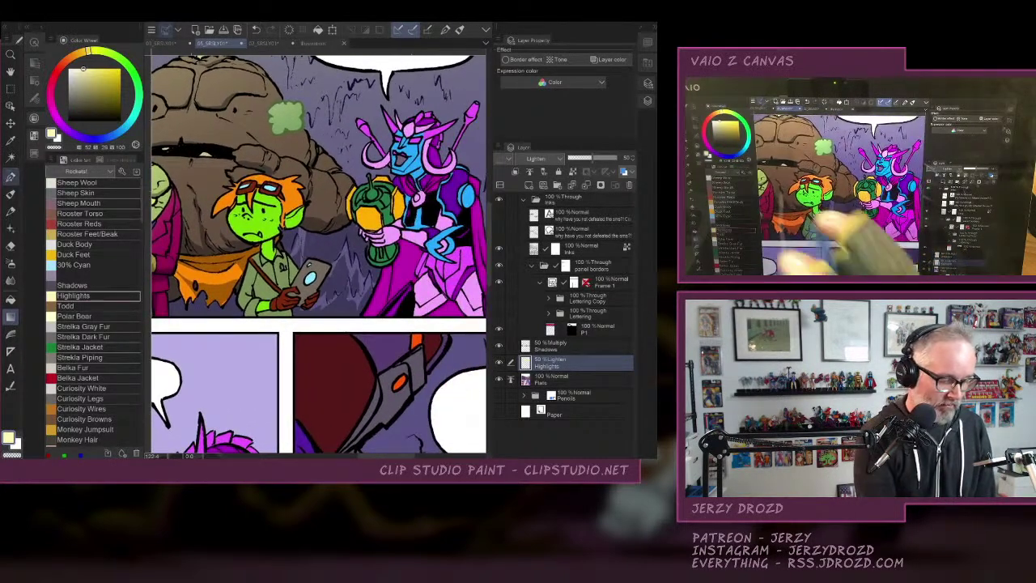
{"action": "left_click", "coordinate": [11, 176]}
{"action": "left_click", "coordinate": [11, 158]}
{"action": "left_click", "coordinate": [266, 221]}
{"action": "left_click", "coordinate": [261, 194]}
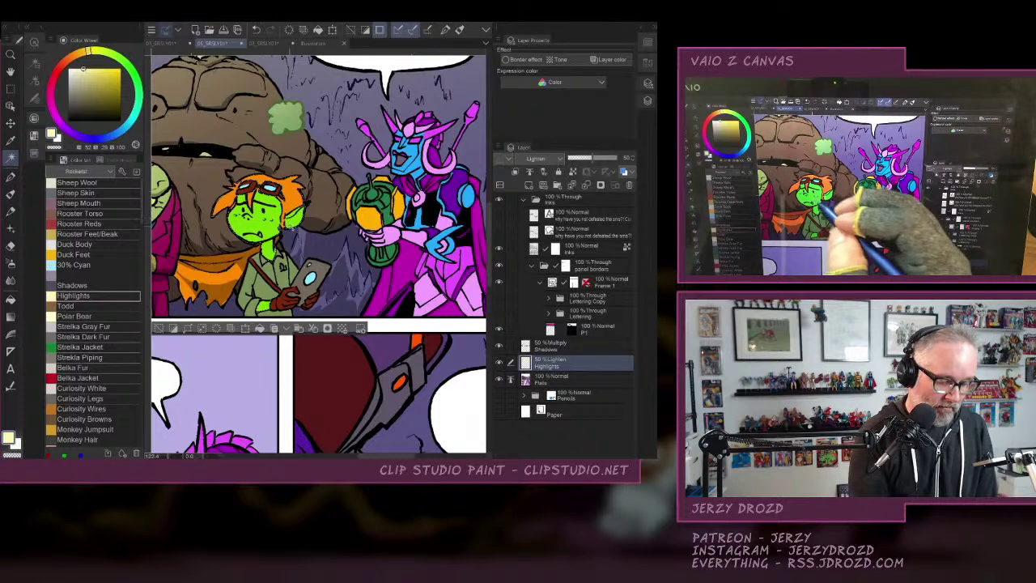
{"action": "left_click", "coordinate": [278, 199]}
{"action": "left_click", "coordinate": [280, 289]}
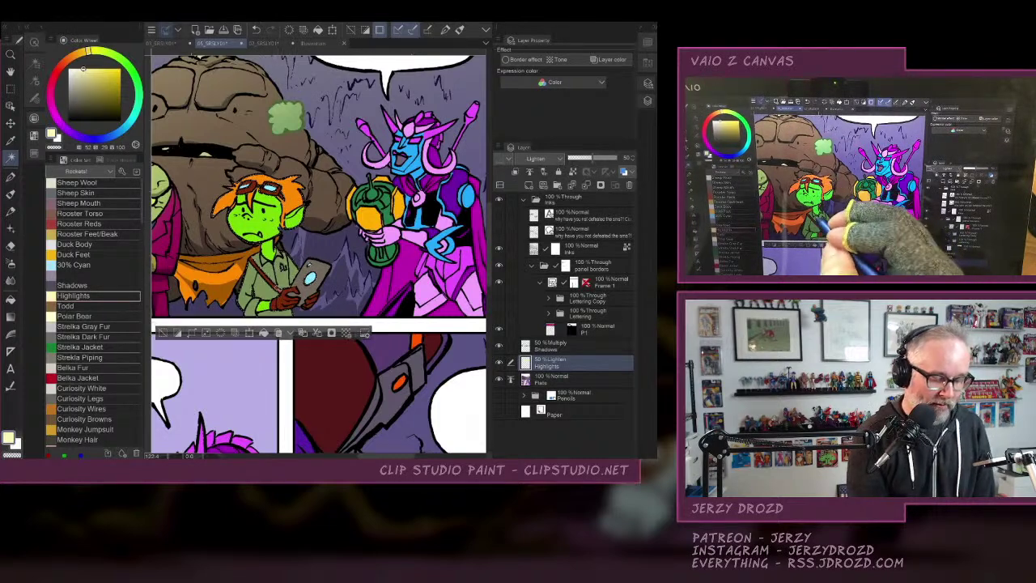
{"action": "left_click", "coordinate": [279, 291]}
{"action": "left_click", "coordinate": [305, 295]}
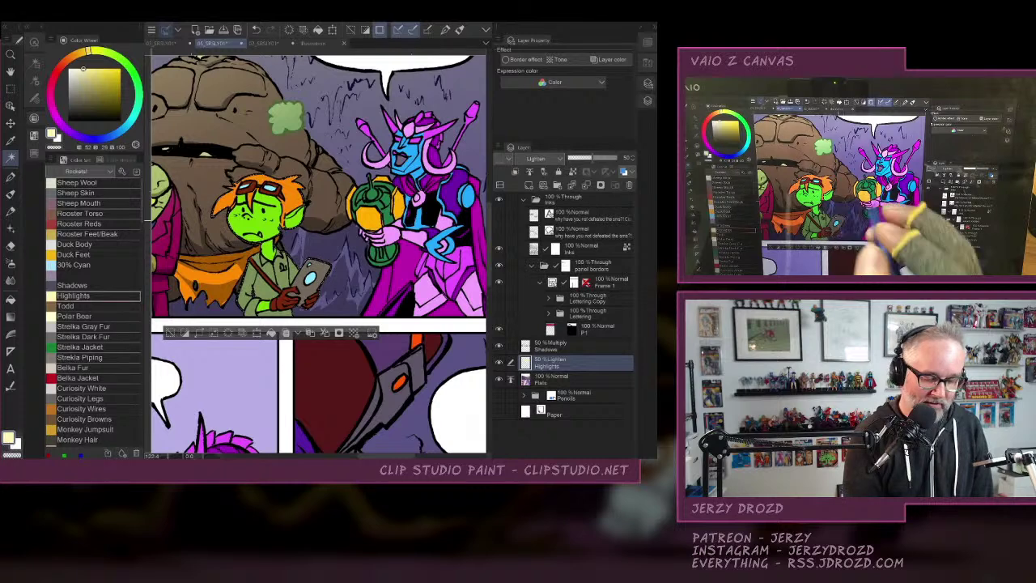
{"action": "scroll", "coordinate": [318, 255], "scroll_direction": "down", "scroll_amount": 2}
{"action": "scroll", "coordinate": [318, 256], "scroll_direction": "left", "scroll_amount": 1}
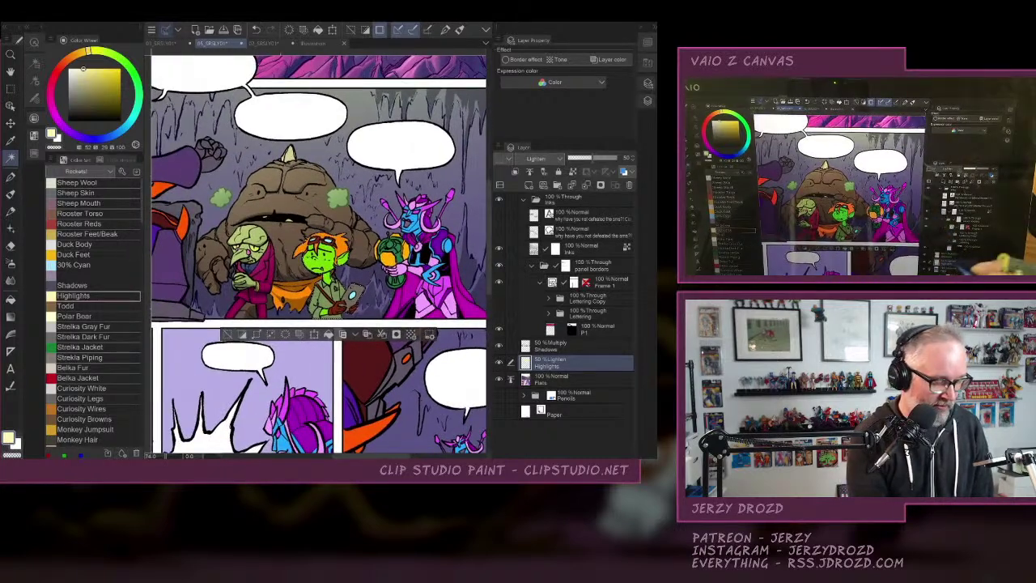
{"action": "left_click", "coordinate": [10, 317]}
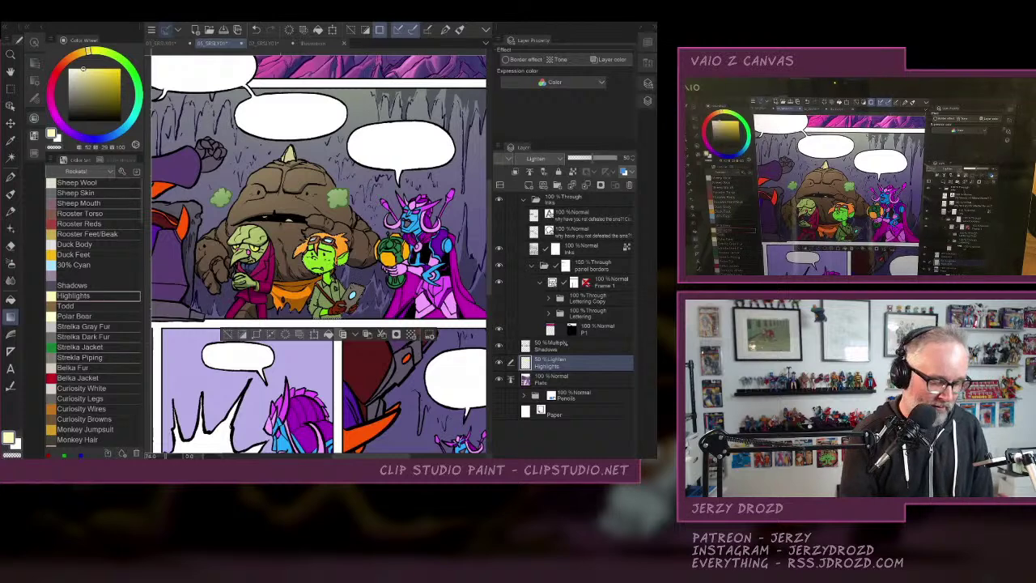
On the Shadows layer, paint shadows in the Shadows colour on the orange-haired character's face, ear and hair.
{"action": "left_click", "coordinate": [565, 344]}
{"action": "left_click", "coordinate": [114, 285]}
{"action": "left_click", "coordinate": [11, 177]}
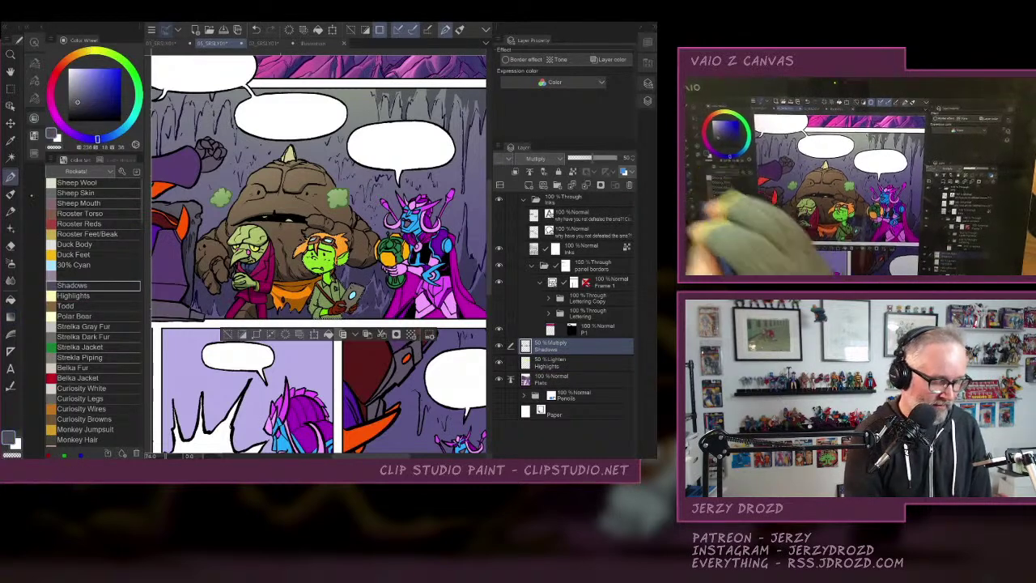
{"action": "scroll", "coordinate": [331, 311], "scroll_direction": "up", "scroll_amount": 4}
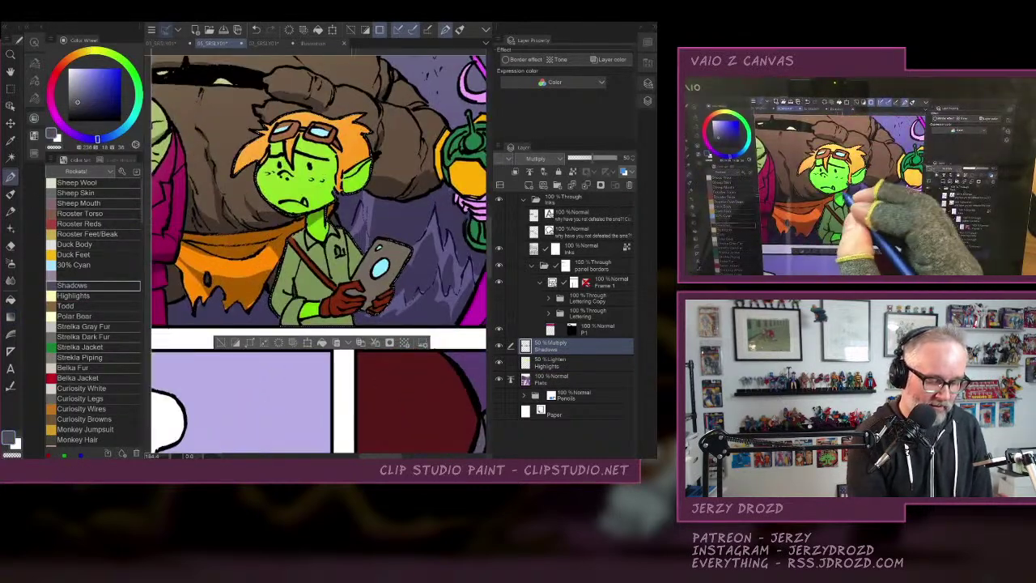
{"action": "mouse_move", "coordinate": [346, 183]}
{"action": "left_mouse_down"}
{"action": "mouse_move", "coordinate": [371, 162]}
{"action": "mouse_move", "coordinate": [347, 190]}
{"action": "mouse_move", "coordinate": [339, 172]}
{"action": "left_mouse_up"}
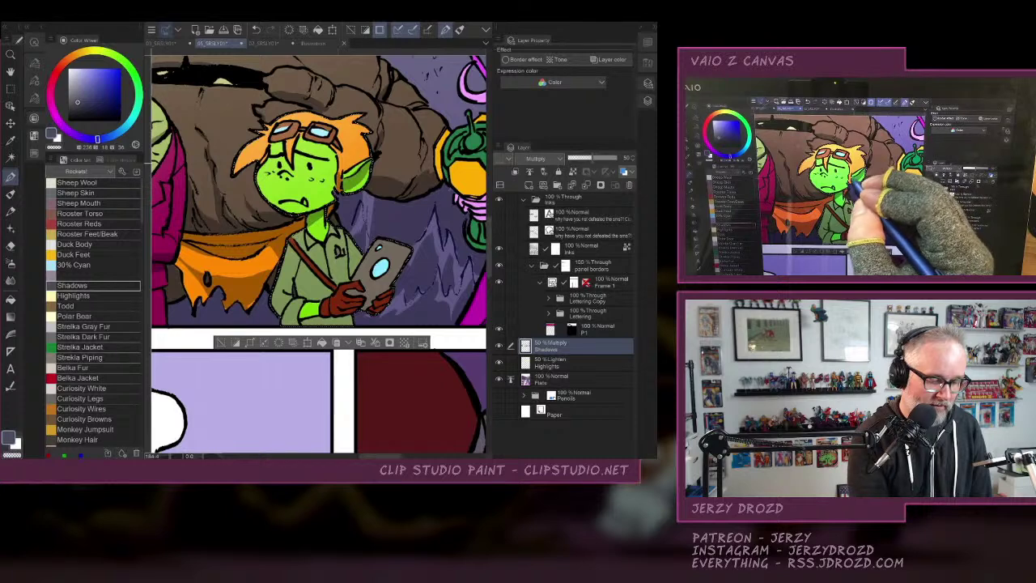
{"action": "mouse_move", "coordinate": [307, 135]}
{"action": "left_mouse_down"}
{"action": "mouse_move", "coordinate": [330, 141]}
{"action": "mouse_move", "coordinate": [290, 141]}
{"action": "mouse_move", "coordinate": [288, 123]}
{"action": "left_mouse_up"}
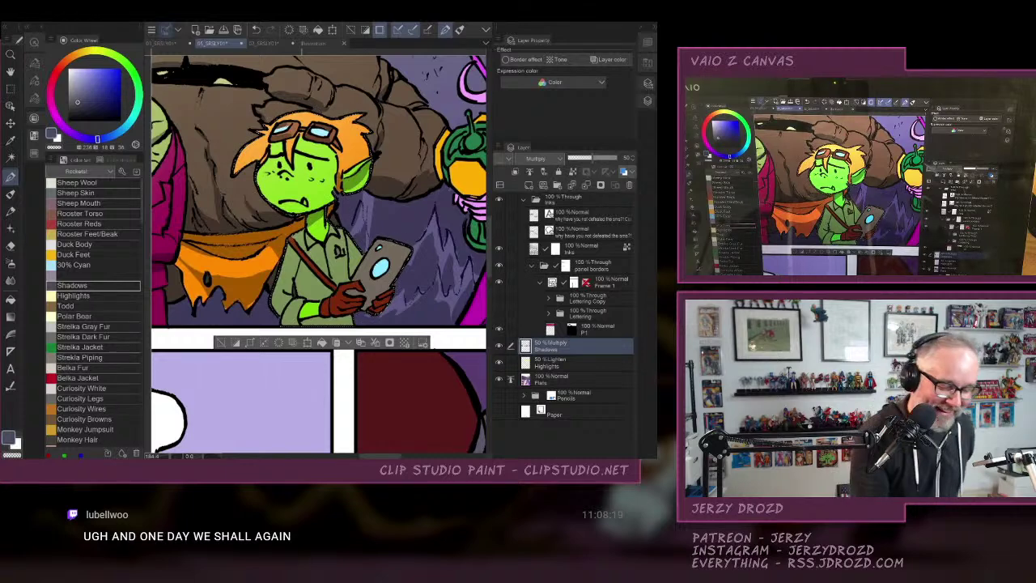
{"action": "mouse_move", "coordinate": [257, 160]}
{"action": "left_mouse_down"}
{"action": "mouse_move", "coordinate": [242, 167]}
{"action": "mouse_move", "coordinate": [288, 180]}
{"action": "left_mouse_up"}
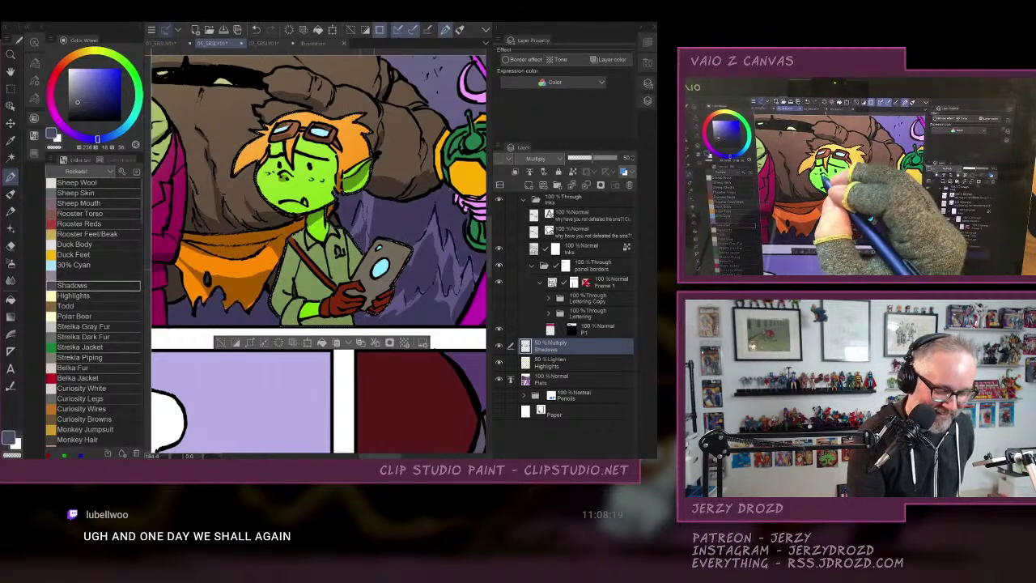
Shade the orange-haired character's shirt, gloves and tablet, cleaning up the tablet's shadow with the transparent colour.
{"action": "left_click_drag", "start_coordinate": [283, 321], "coordinate": [354, 323]}
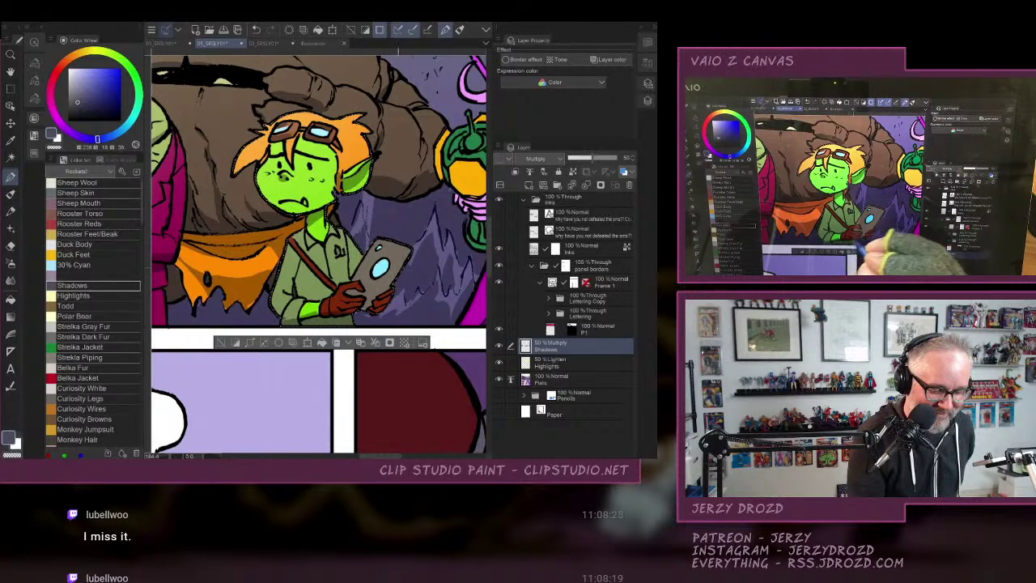
{"action": "mouse_move", "coordinate": [385, 262]}
{"action": "left_mouse_down"}
{"action": "mouse_move", "coordinate": [370, 300]}
{"action": "mouse_move", "coordinate": [372, 274]}
{"action": "mouse_move", "coordinate": [359, 296]}
{"action": "mouse_move", "coordinate": [374, 310]}
{"action": "mouse_move", "coordinate": [389, 297]}
{"action": "left_mouse_up"}
{"action": "left_click_drag", "start_coordinate": [371, 300], "coordinate": [388, 309]}
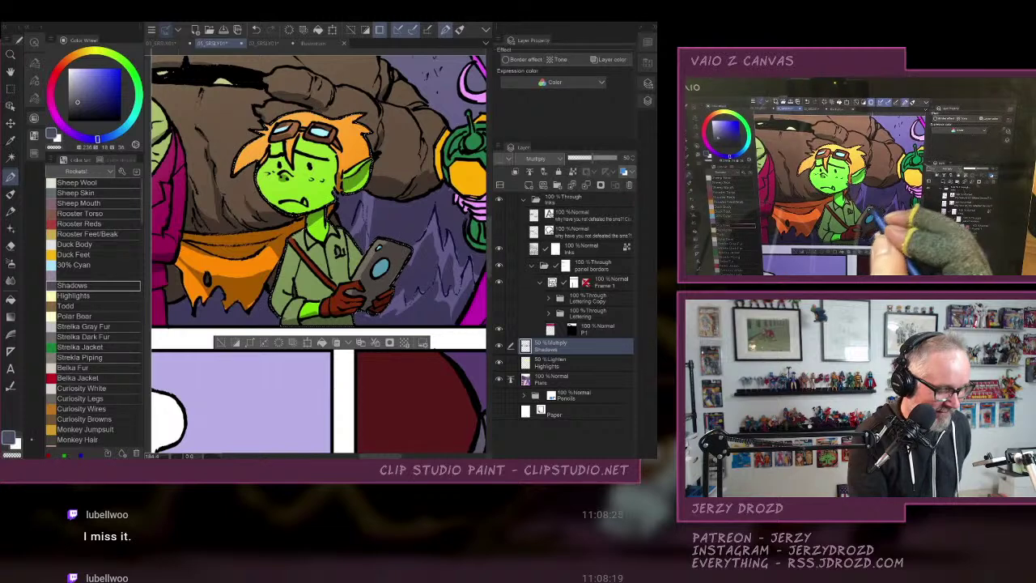
{"action": "left_click", "coordinate": [13, 454]}
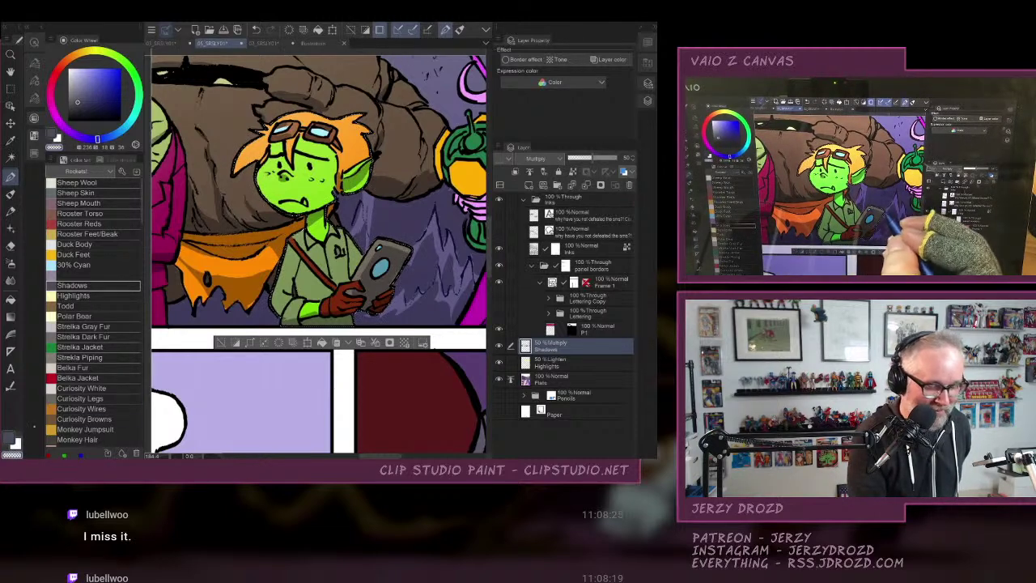
{"action": "left_click", "coordinate": [9, 437]}
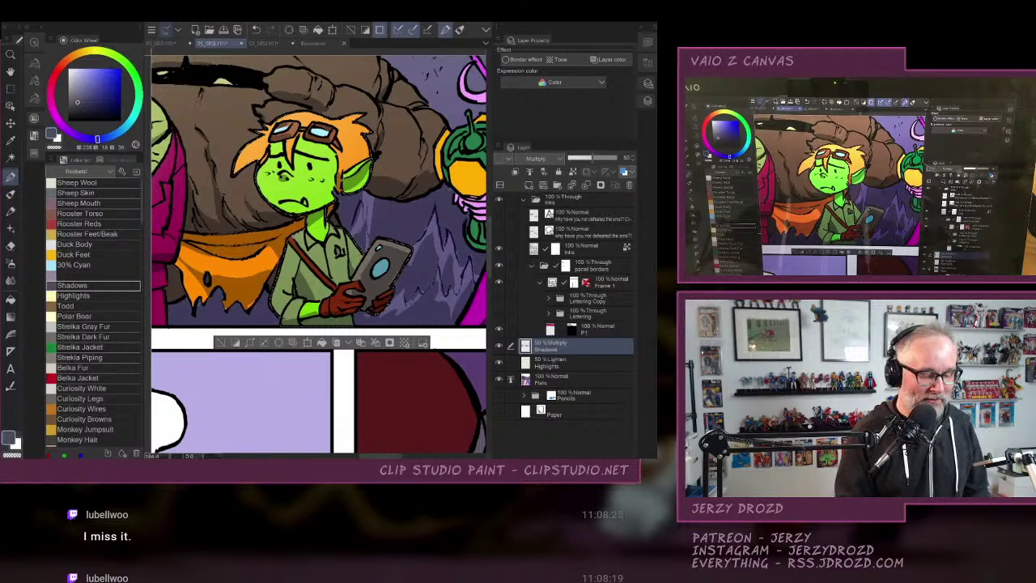
Choose white on the Flats layer for a touch-up at the orange-haired character's mouth, and return to the Highlights layer.
{"action": "key", "text": "alt+bracketleft"}
{"action": "key", "text": "alt+bracketleft"}
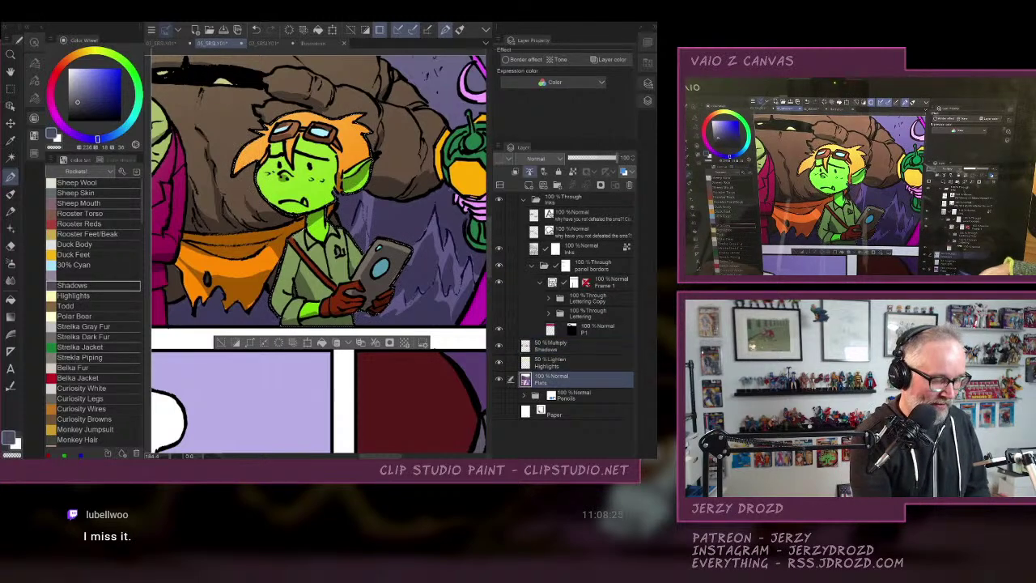
{"action": "left_click", "coordinate": [69, 70]}
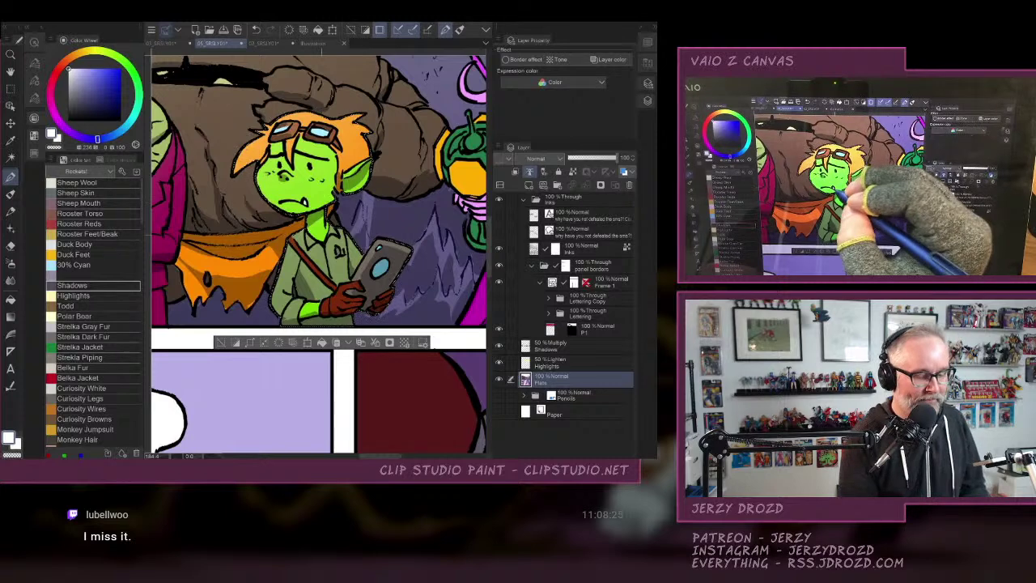
{"action": "left_click", "coordinate": [560, 361]}
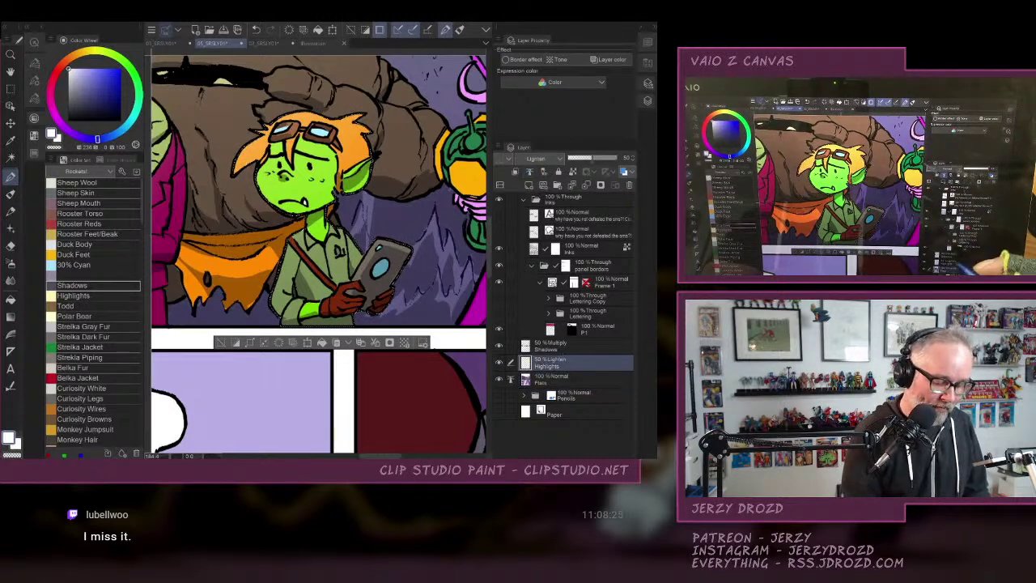
{"action": "scroll", "coordinate": [318, 254], "scroll_direction": "down", "scroll_amount": 3}
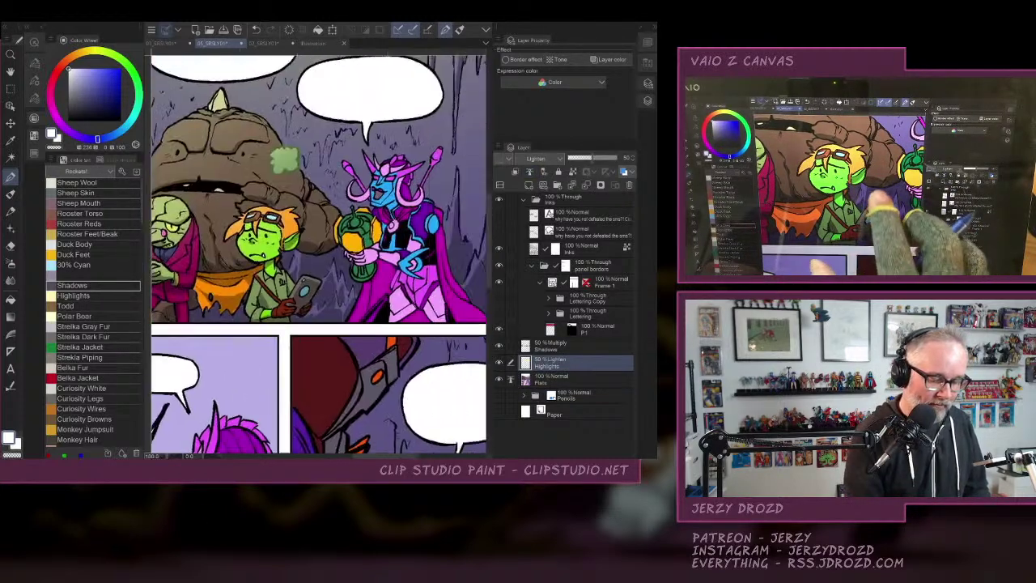
Select the horned blue-faced character with Auto select and paint shadows inside the cape and around the legs in the Shadows colour on the Shadows layer.
{"action": "left_click", "coordinate": [10, 158]}
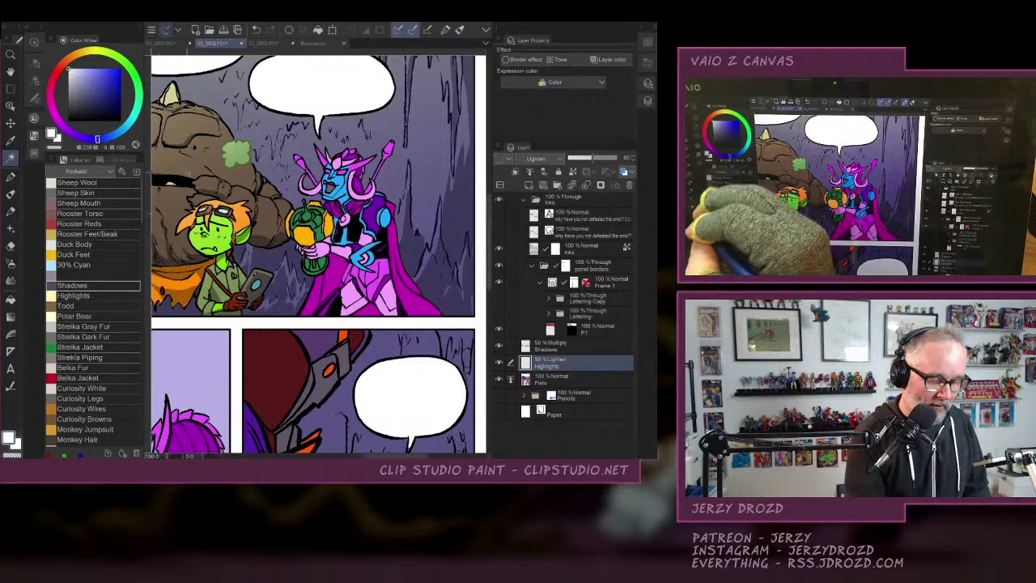
{"action": "left_click", "coordinate": [369, 220]}
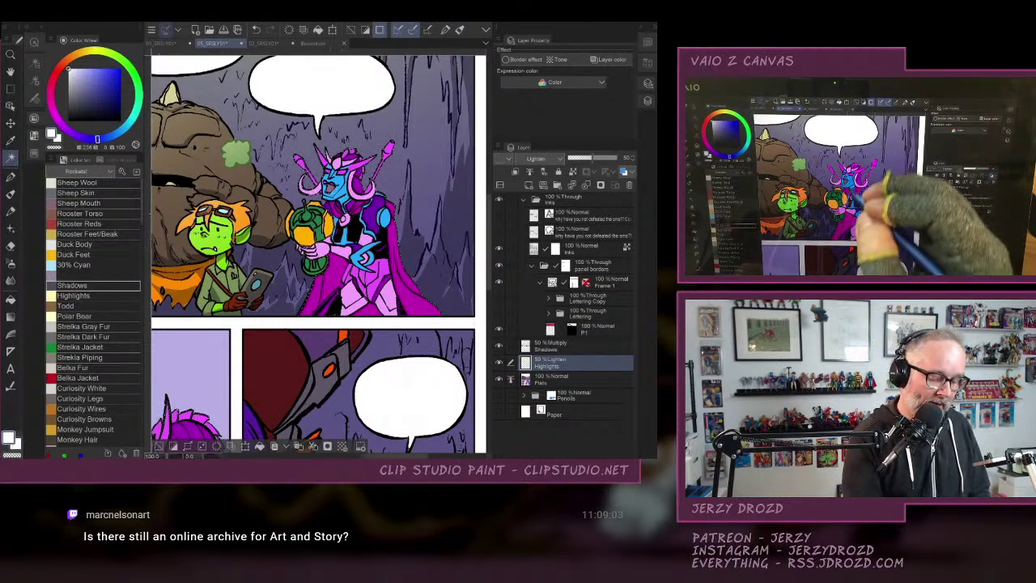
{"action": "left_click", "coordinate": [10, 177]}
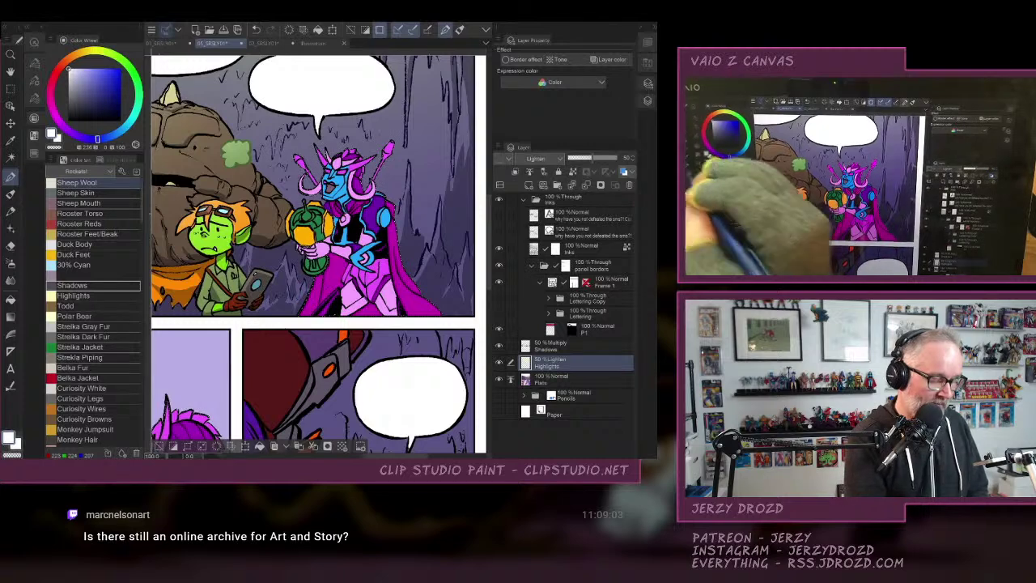
{"action": "left_click", "coordinate": [94, 285]}
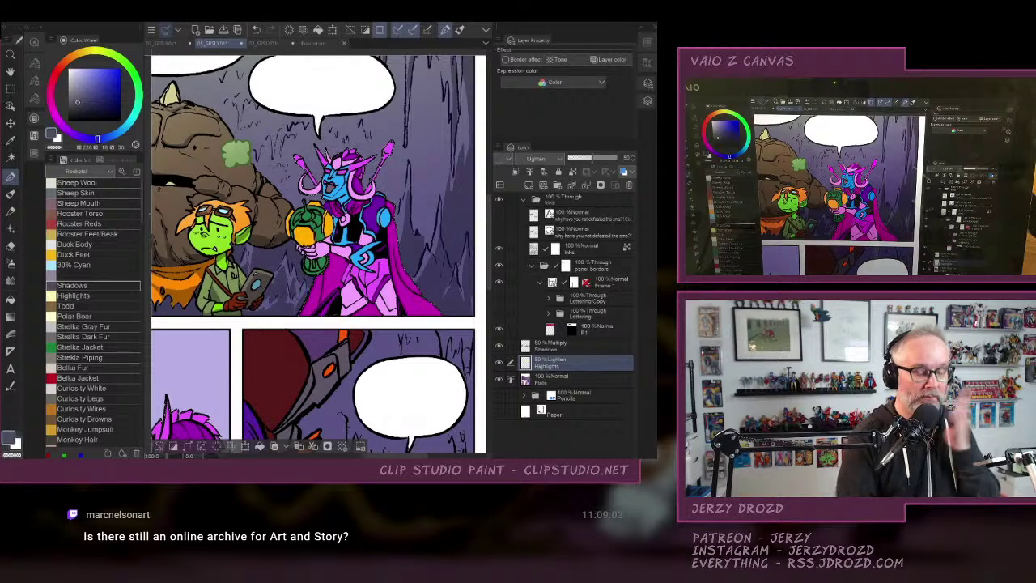
{"action": "scroll", "coordinate": [378, 276], "scroll_direction": "up", "scroll_amount": 3}
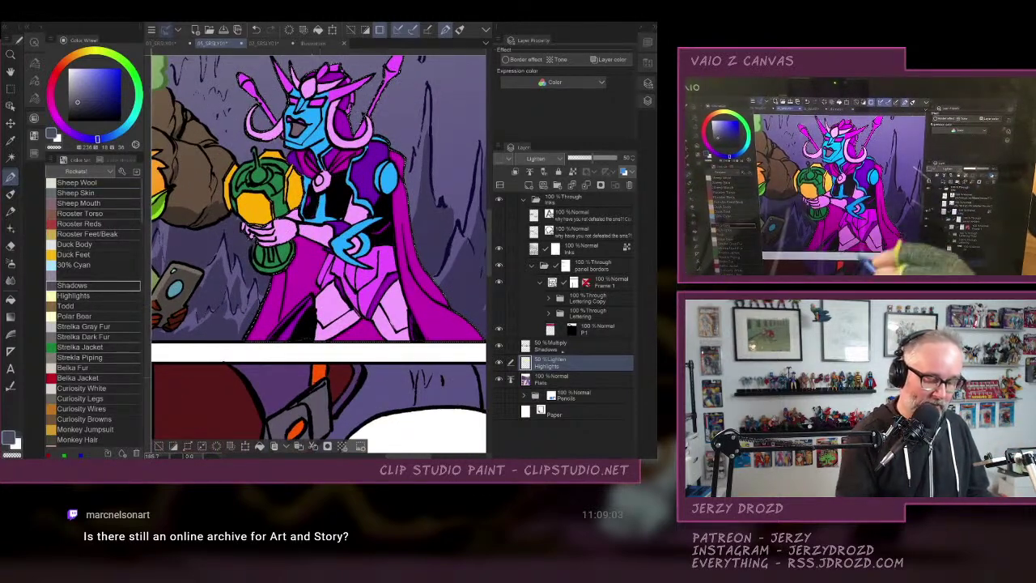
{"action": "left_click", "coordinate": [571, 346]}
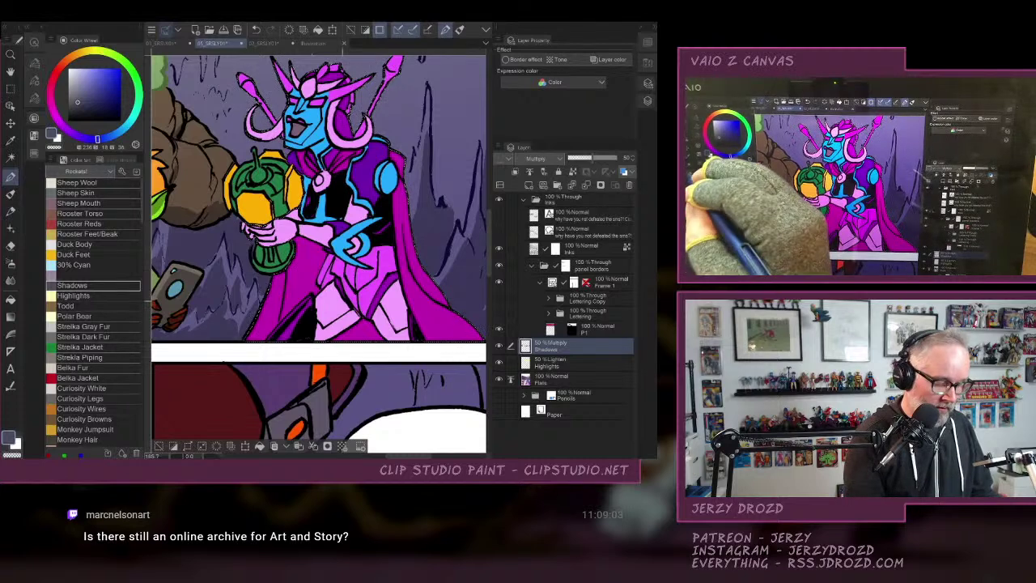
{"action": "mouse_move", "coordinate": [345, 304]}
{"action": "left_mouse_down"}
{"action": "mouse_move", "coordinate": [317, 337]}
{"action": "mouse_move", "coordinate": [353, 322]}
{"action": "mouse_move", "coordinate": [356, 283]}
{"action": "mouse_move", "coordinate": [397, 267]}
{"action": "mouse_move", "coordinate": [369, 309]}
{"action": "mouse_move", "coordinate": [403, 340]}
{"action": "mouse_move", "coordinate": [366, 339]}
{"action": "mouse_move", "coordinate": [379, 340]}
{"action": "left_mouse_up"}
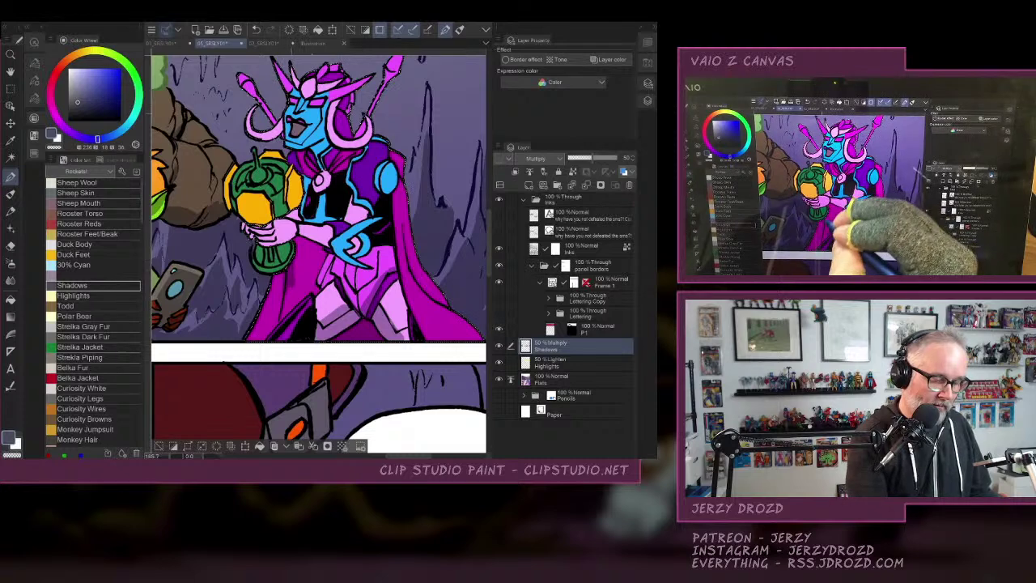
{"action": "mouse_move", "coordinate": [298, 239]}
{"action": "left_mouse_down"}
{"action": "mouse_move", "coordinate": [313, 246]}
{"action": "mouse_move", "coordinate": [314, 278]}
{"action": "mouse_move", "coordinate": [296, 269]}
{"action": "mouse_move", "coordinate": [280, 318]}
{"action": "mouse_move", "coordinate": [308, 253]}
{"action": "left_mouse_up"}
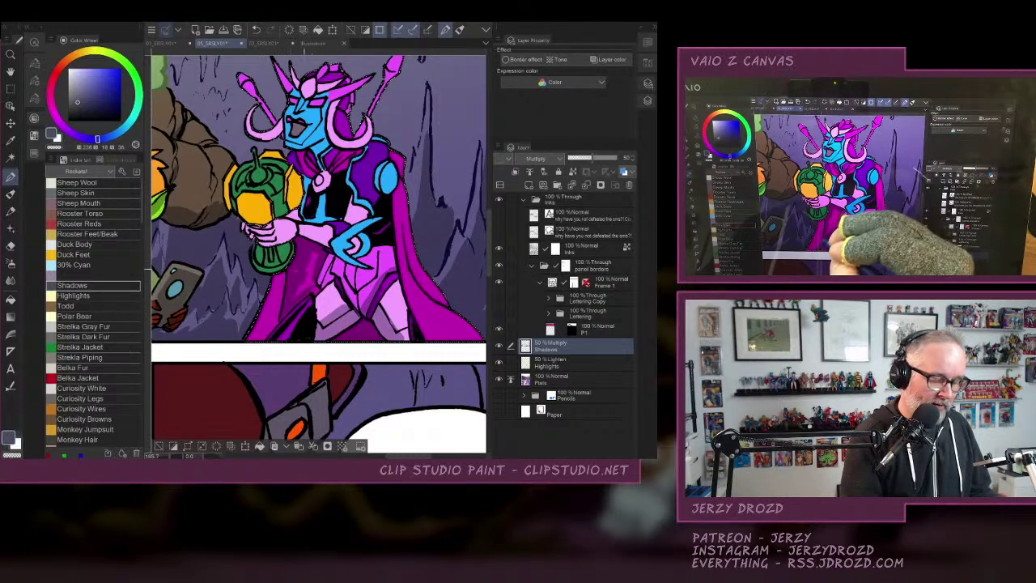
{"action": "left_click_drag", "start_coordinate": [297, 289], "coordinate": [309, 259]}
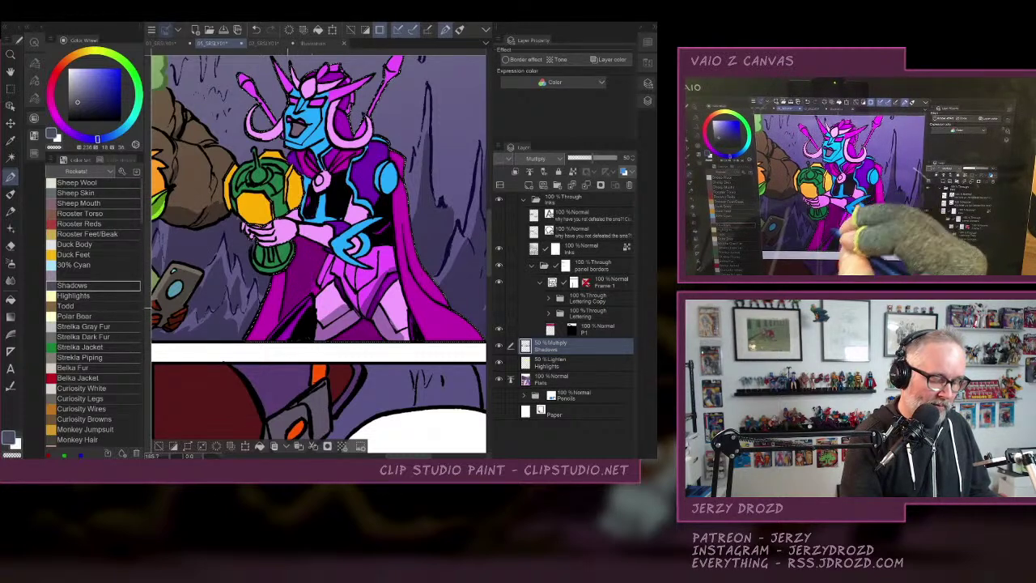
{"action": "left_click_drag", "start_coordinate": [323, 286], "coordinate": [328, 271]}
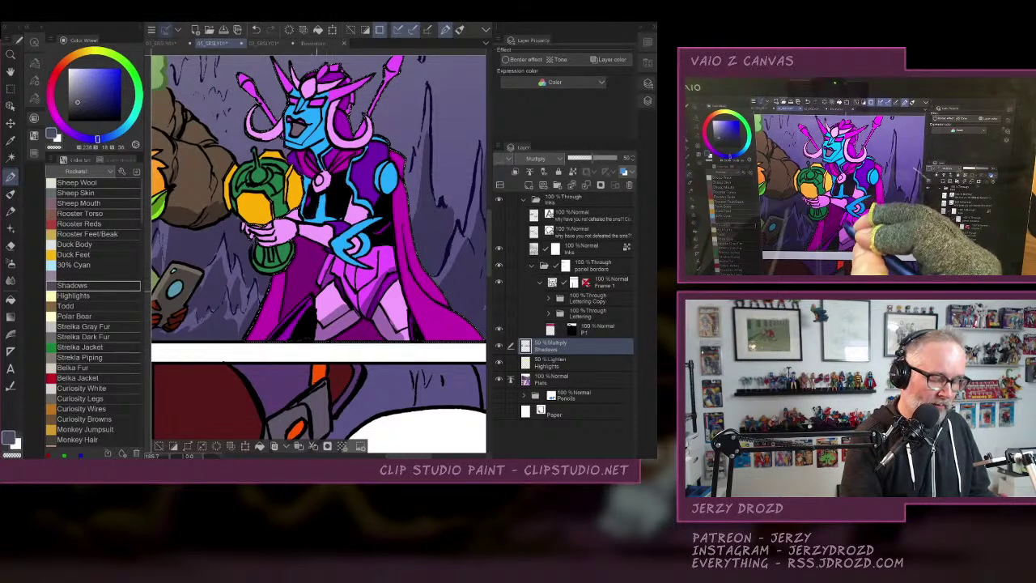
{"action": "left_click", "coordinate": [10, 245]}
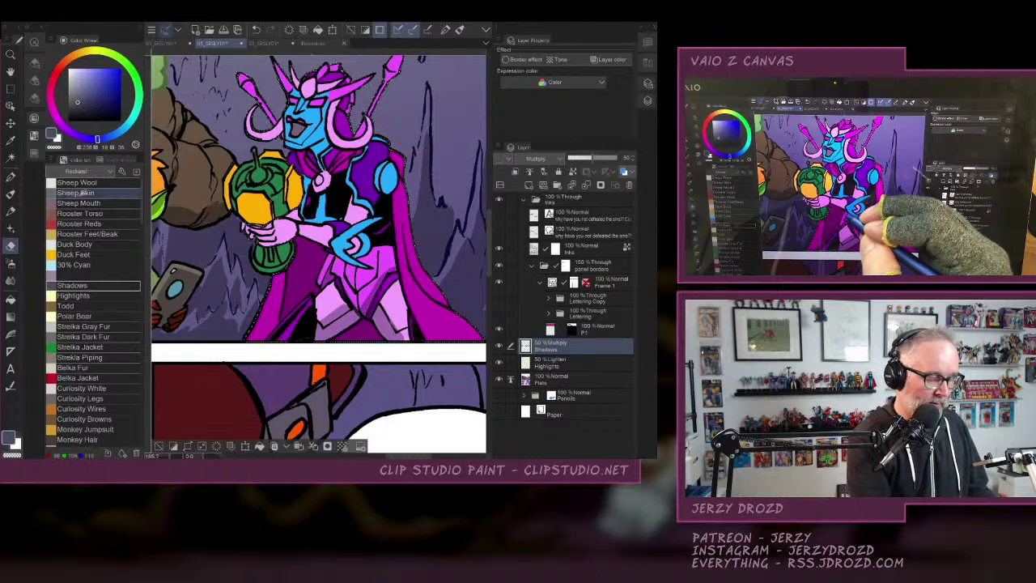
{"action": "left_click", "coordinate": [10, 176]}
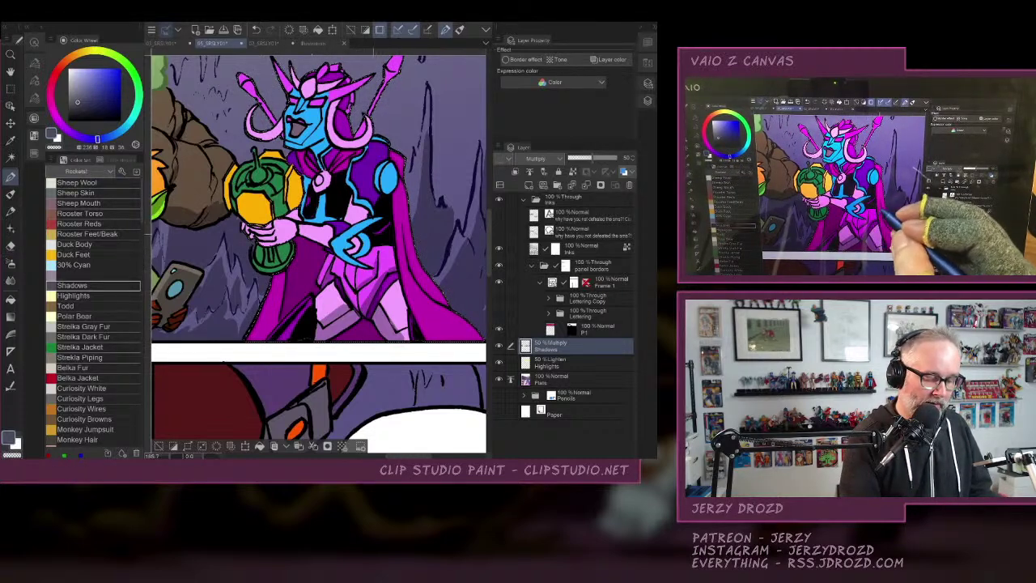
Shade the outer fold of the horned character's cape, the blue shoulder pad and the upper arm.
{"action": "mouse_move", "coordinate": [407, 230]}
{"action": "left_mouse_down"}
{"action": "mouse_move", "coordinate": [427, 294]}
{"action": "mouse_move", "coordinate": [459, 323]}
{"action": "left_mouse_up"}
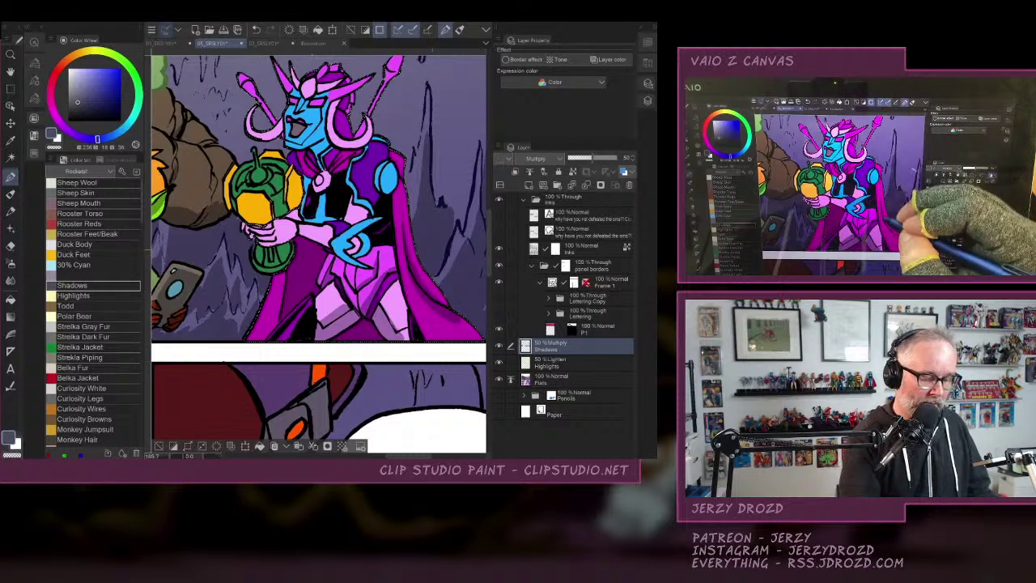
{"action": "left_click", "coordinate": [255, 30]}
{"action": "mouse_move", "coordinate": [373, 243]}
{"action": "left_mouse_down"}
{"action": "mouse_move", "coordinate": [262, 238]}
{"action": "mouse_move", "coordinate": [304, 259]}
{"action": "mouse_move", "coordinate": [337, 300]}
{"action": "left_mouse_up"}
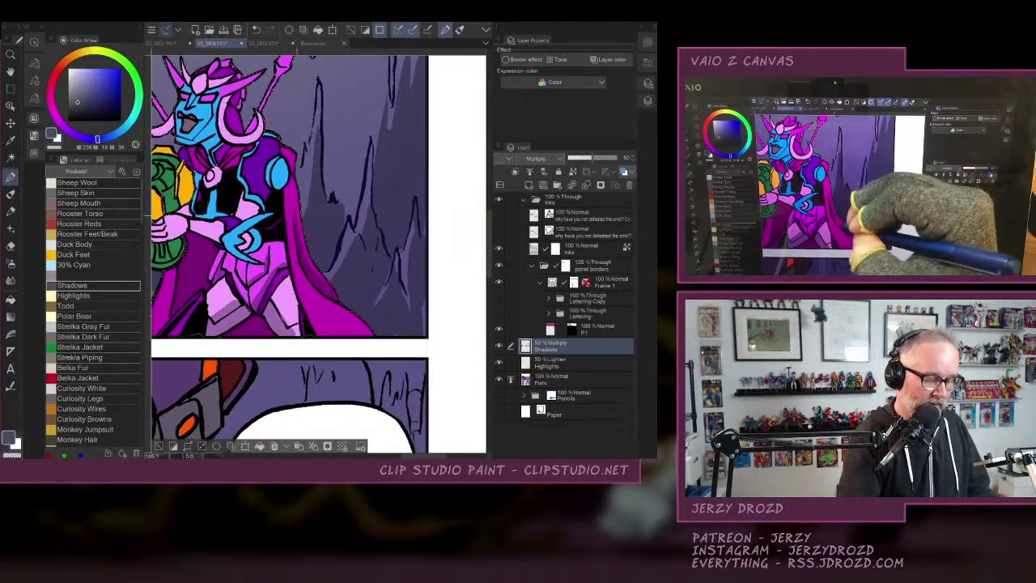
{"action": "left_click_drag", "start_coordinate": [293, 188], "coordinate": [292, 207]}
{"action": "left_click_drag", "start_coordinate": [270, 173], "coordinate": [273, 187]}
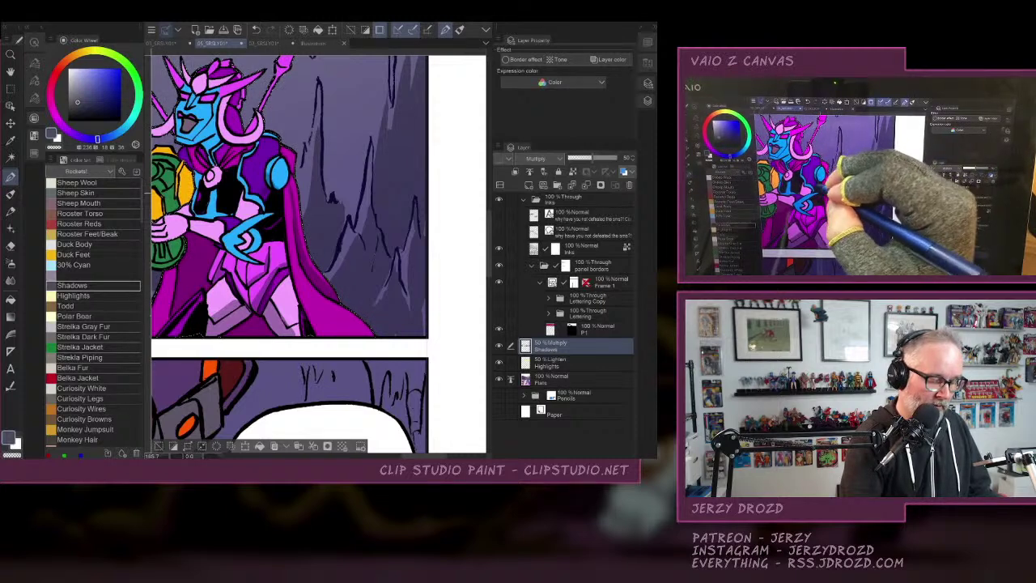
{"action": "left_click_drag", "start_coordinate": [257, 206], "coordinate": [253, 208]}
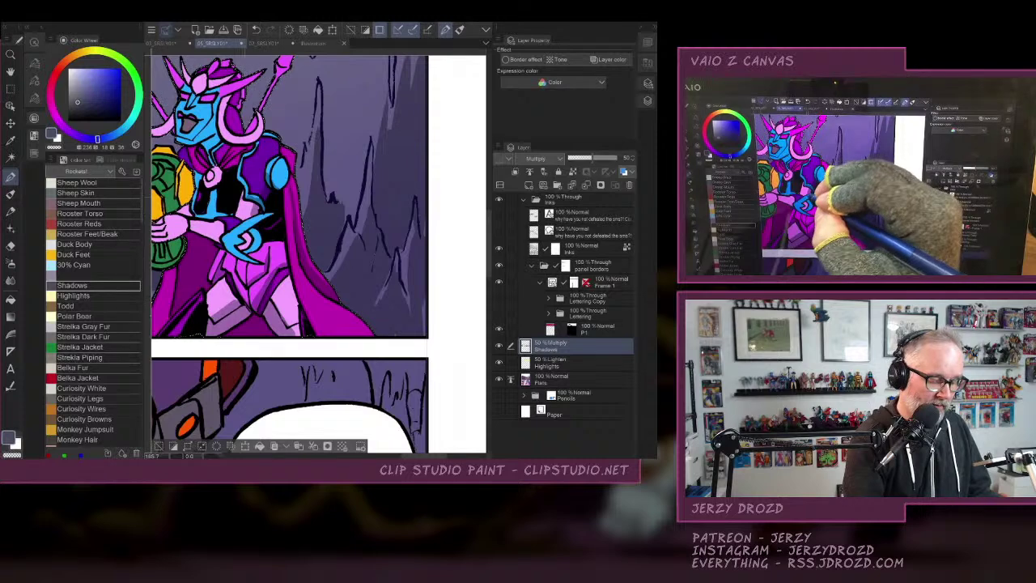
{"action": "left_click", "coordinate": [10, 246]}
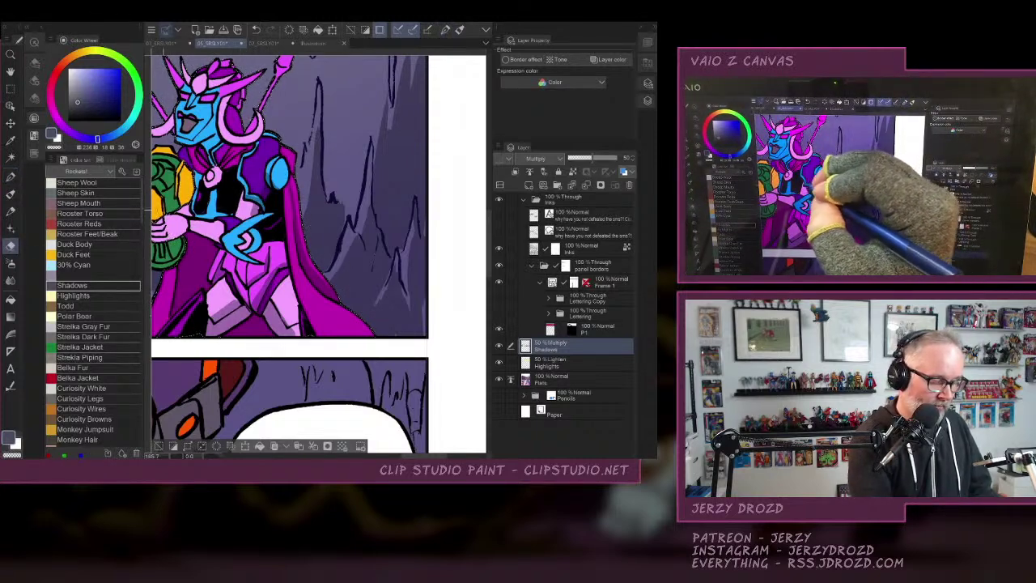
{"action": "key", "text": "p"}
Paint shadows on the horned character's forearm, hands, torso, face and neck.
{"action": "mouse_move", "coordinate": [264, 217]}
{"action": "left_mouse_down"}
{"action": "mouse_move", "coordinate": [243, 232]}
{"action": "mouse_move", "coordinate": [364, 235]}
{"action": "mouse_move", "coordinate": [308, 211]}
{"action": "left_mouse_up"}
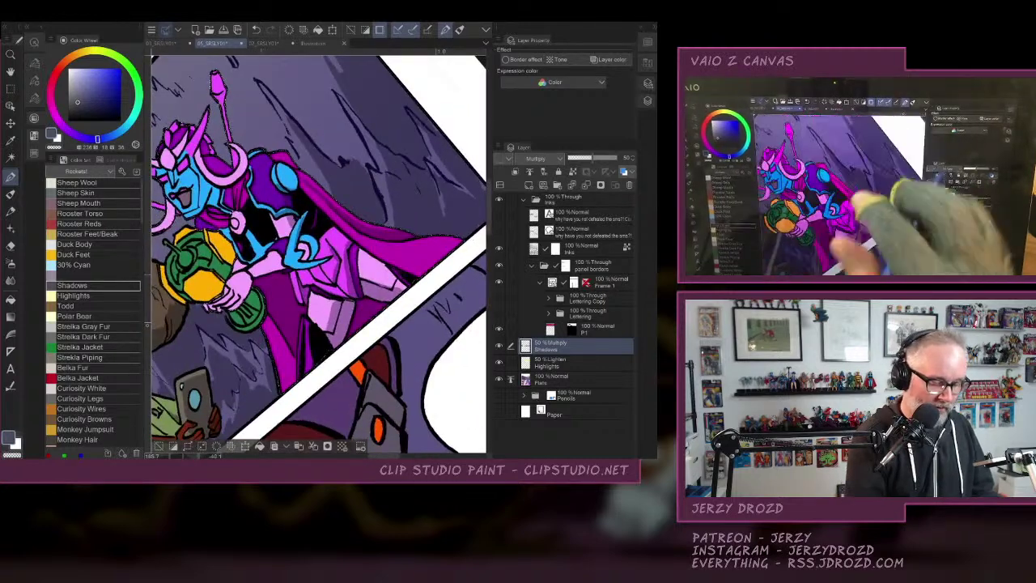
{"action": "mouse_move", "coordinate": [254, 275]}
{"action": "left_mouse_down"}
{"action": "mouse_move", "coordinate": [322, 261]}
{"action": "mouse_move", "coordinate": [319, 245]}
{"action": "mouse_move", "coordinate": [312, 257]}
{"action": "left_mouse_up"}
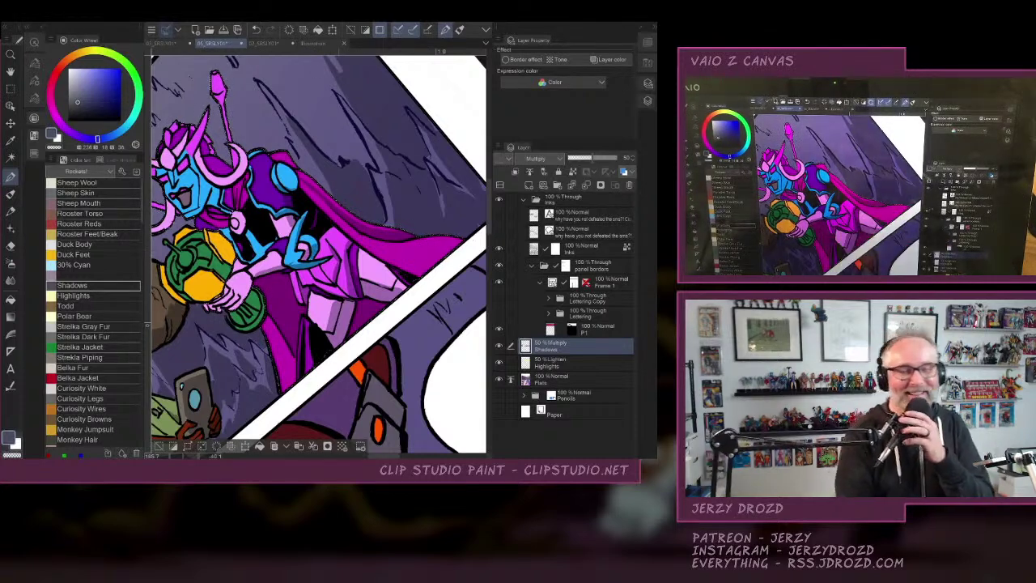
{"action": "mouse_move", "coordinate": [249, 279]}
{"action": "left_mouse_down"}
{"action": "mouse_move", "coordinate": [241, 303]}
{"action": "mouse_move", "coordinate": [205, 309]}
{"action": "left_mouse_up"}
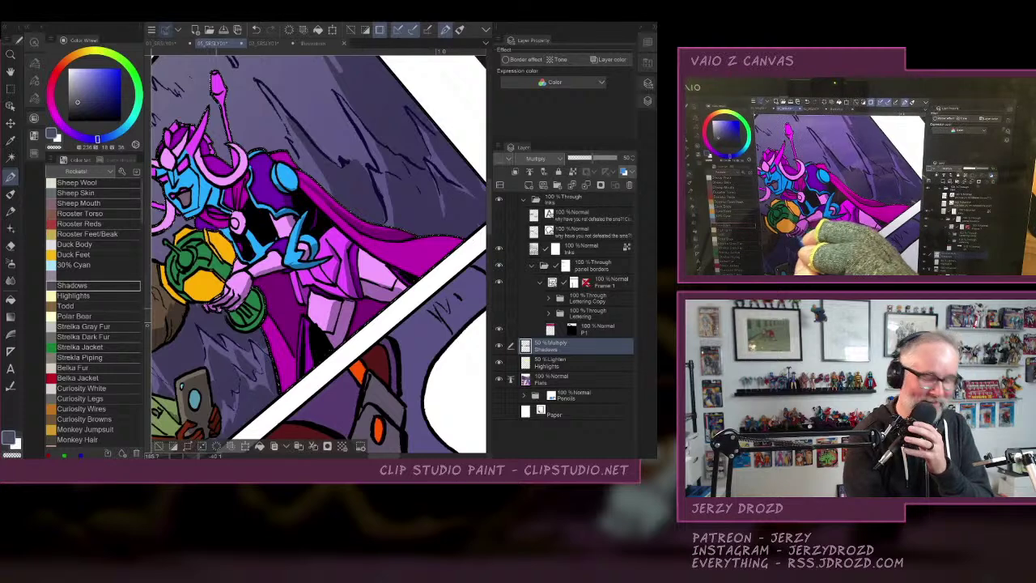
{"action": "left_click_drag", "start_coordinate": [340, 210], "coordinate": [371, 244]}
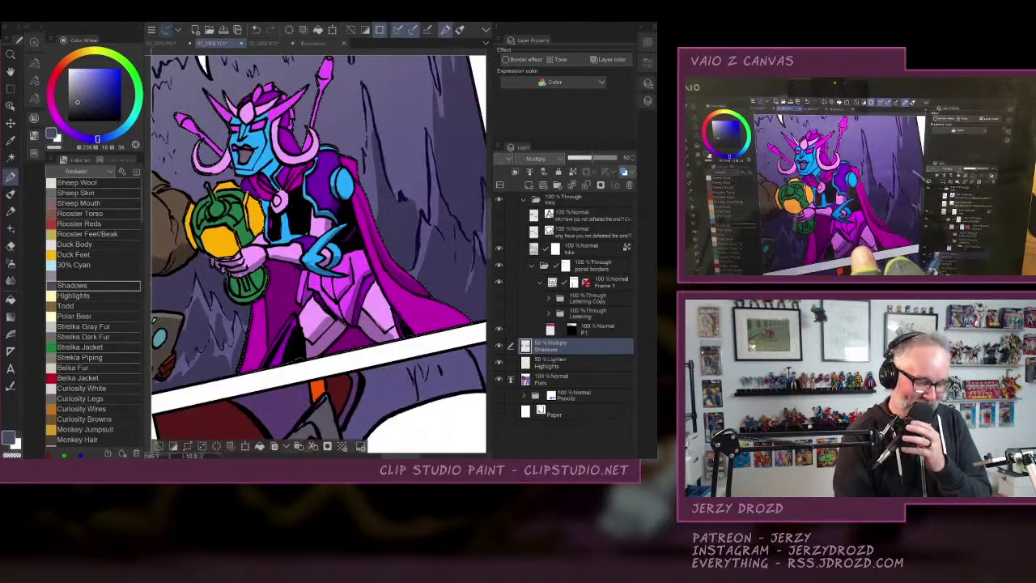
{"action": "left_click_drag", "start_coordinate": [340, 211], "coordinate": [352, 246]}
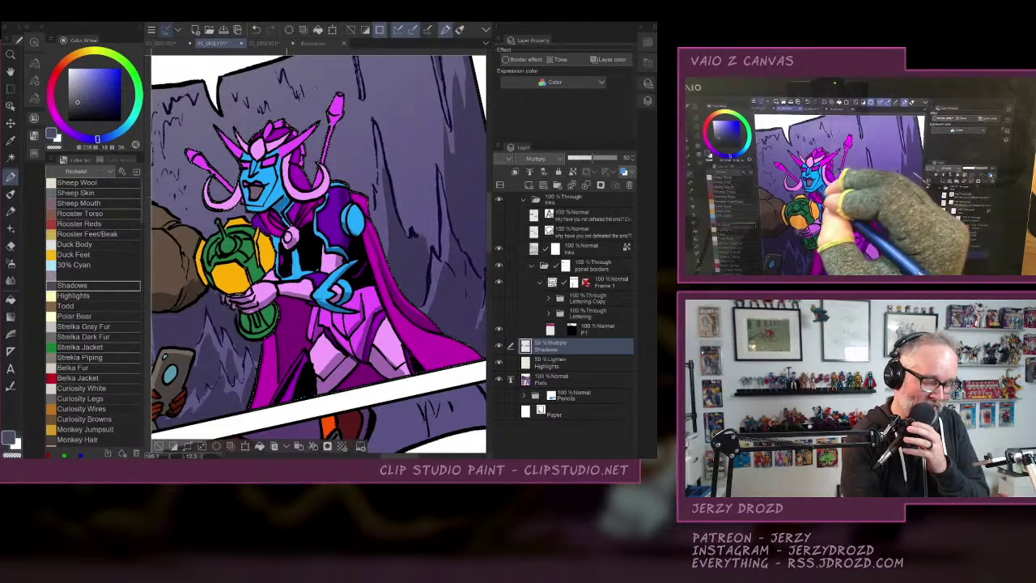
{"action": "left_click_drag", "start_coordinate": [283, 214], "coordinate": [277, 230]}
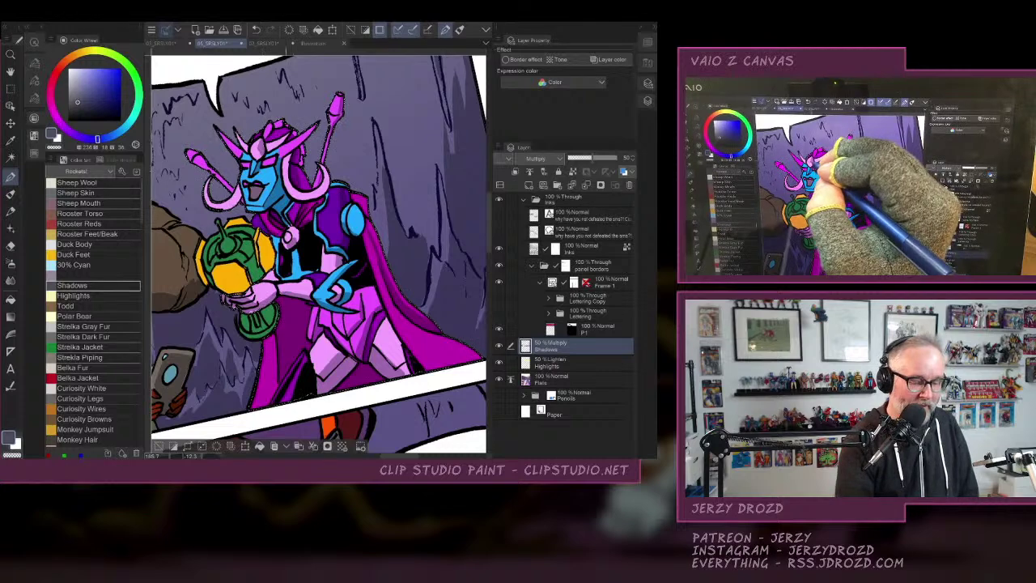
On the Highlights layer, paint white highlights on the horned character's chest trim, shoulder pad, forearm and leg armour, and clear the selection.
{"action": "left_click", "coordinate": [562, 362]}
{"action": "left_click_drag", "start_coordinate": [109, 100], "coordinate": [69, 69]}
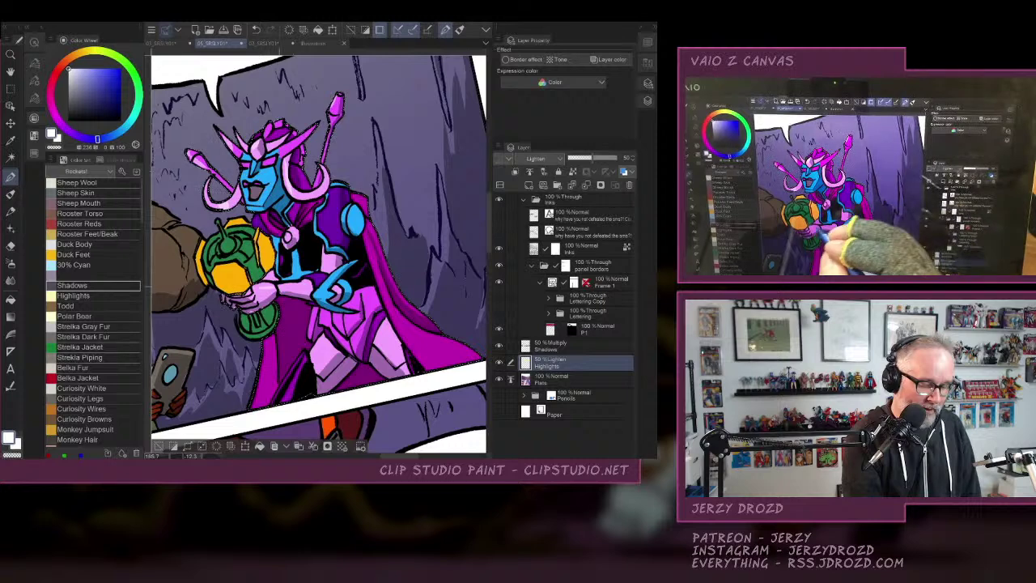
{"action": "left_click_drag", "start_coordinate": [281, 284], "coordinate": [326, 271]}
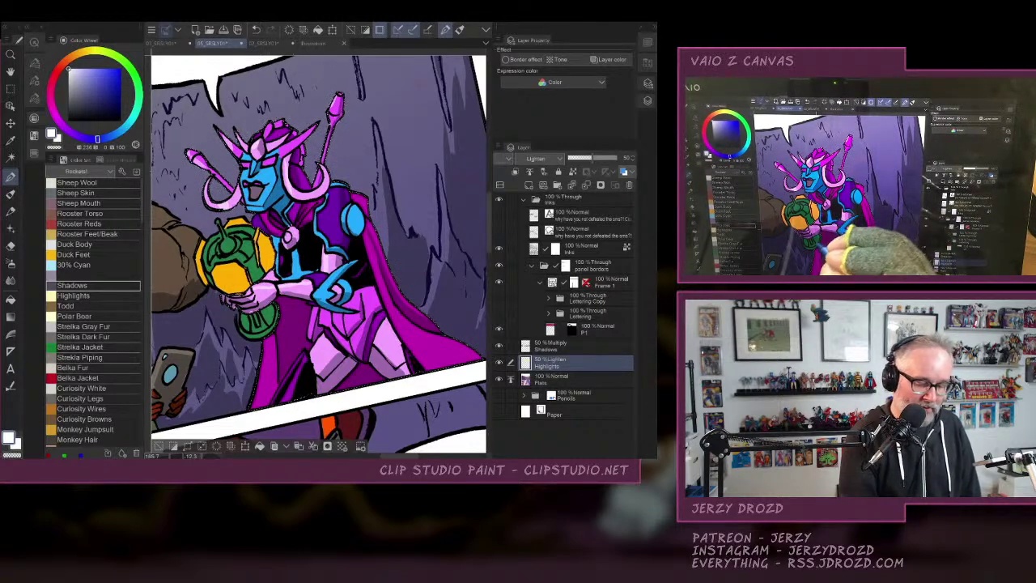
{"action": "left_click", "coordinate": [557, 344]}
{"action": "left_click", "coordinate": [94, 283]}
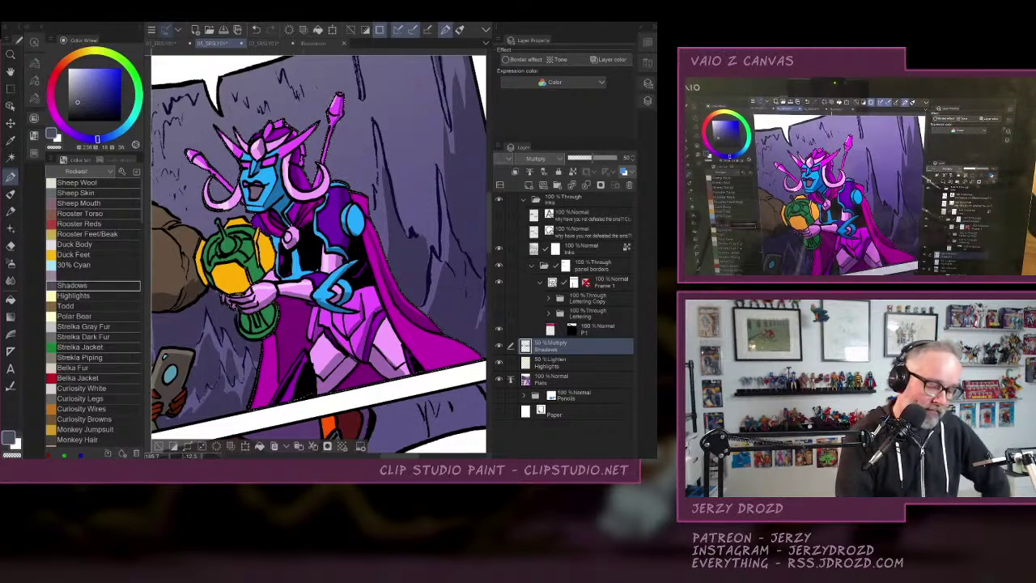
{"action": "left_click", "coordinate": [556, 365]}
{"action": "left_click", "coordinate": [69, 69]}
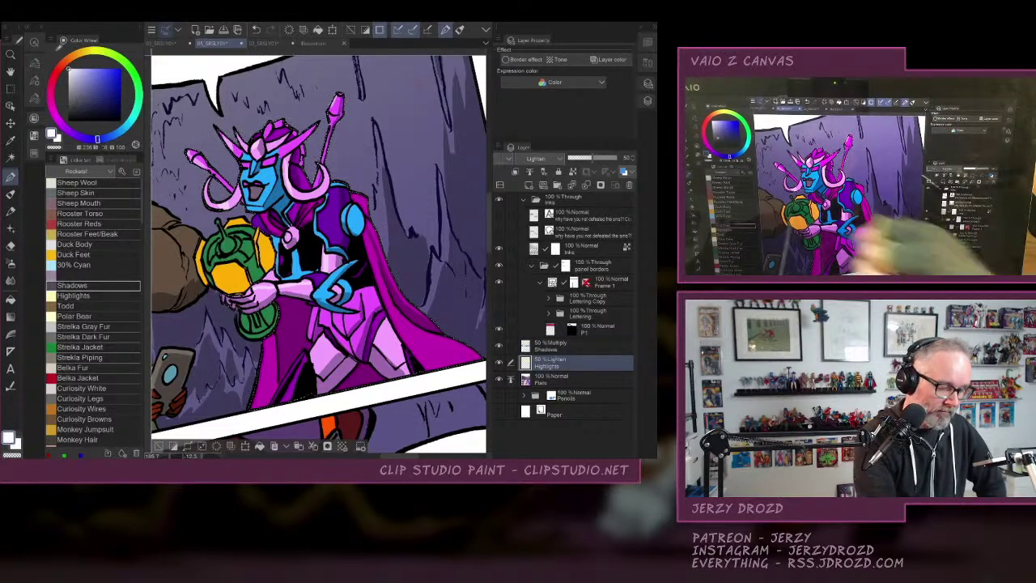
{"action": "left_click_drag", "start_coordinate": [353, 208], "coordinate": [350, 220]}
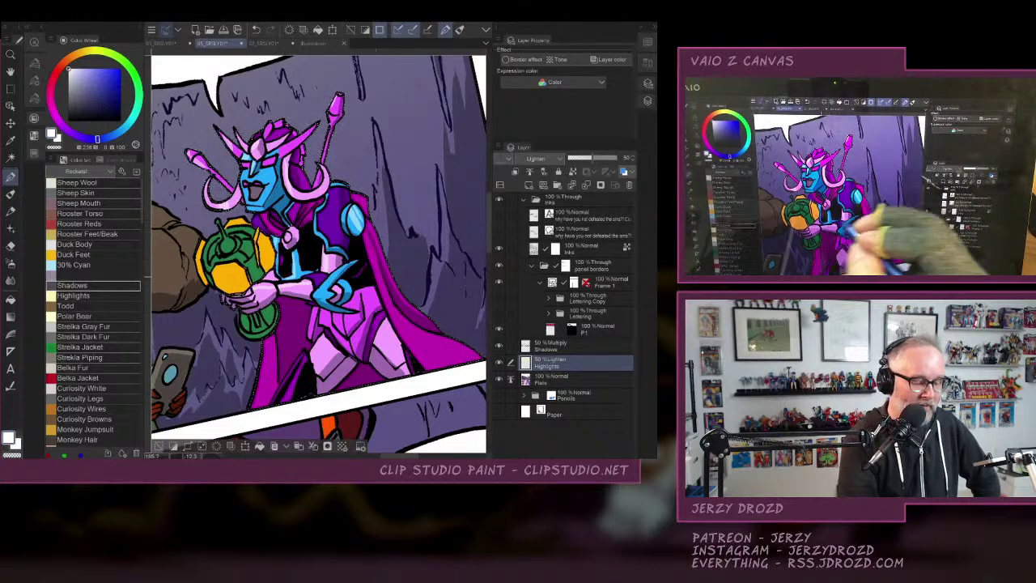
{"action": "mouse_move", "coordinate": [316, 290]}
{"action": "left_mouse_down"}
{"action": "mouse_move", "coordinate": [330, 297]}
{"action": "mouse_move", "coordinate": [352, 261]}
{"action": "left_mouse_up"}
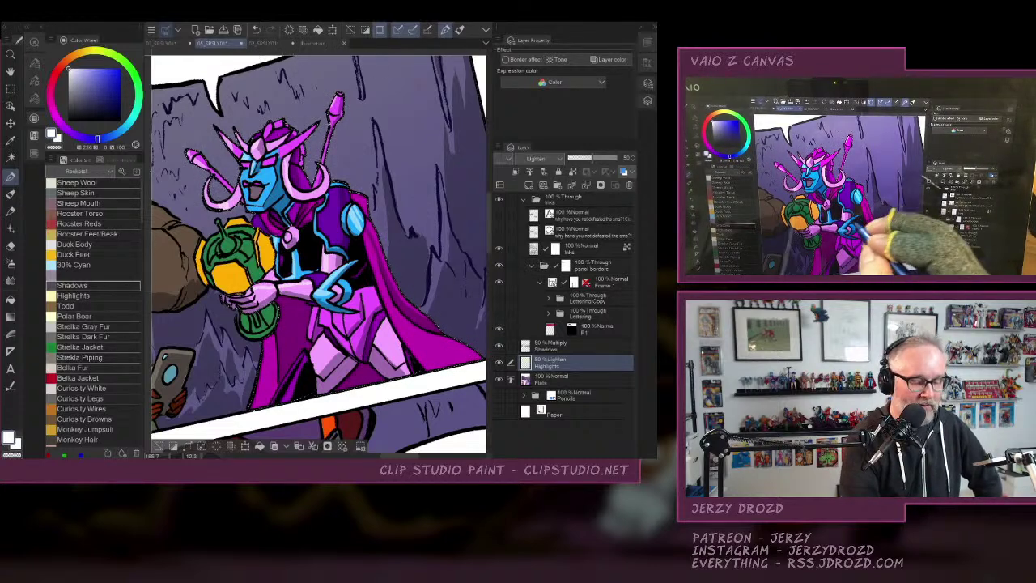
{"action": "left_click_drag", "start_coordinate": [324, 339], "coordinate": [313, 357]}
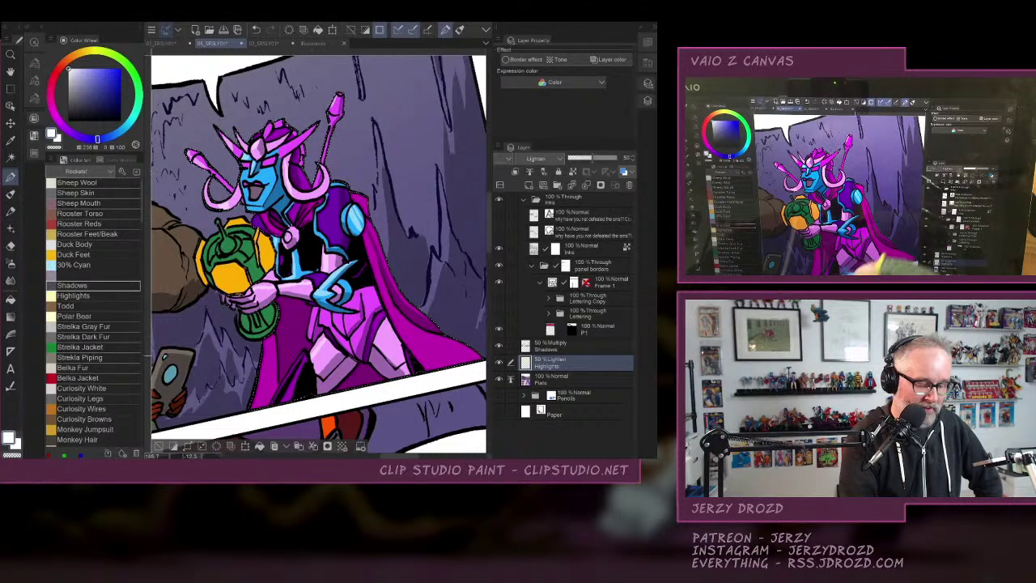
{"action": "left_click_drag", "start_coordinate": [381, 327], "coordinate": [403, 357]}
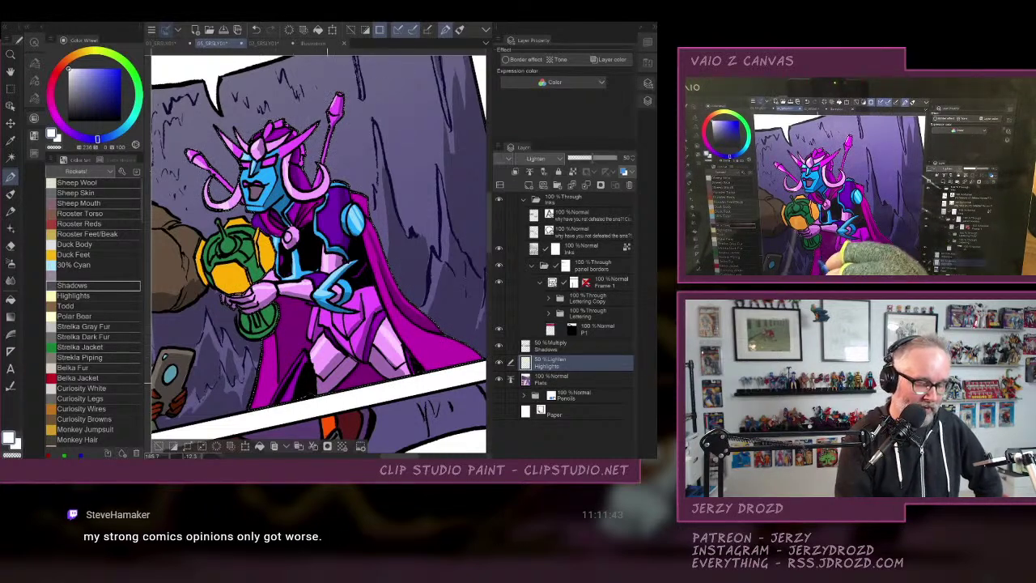
{"action": "key", "text": "ctrl+d"}
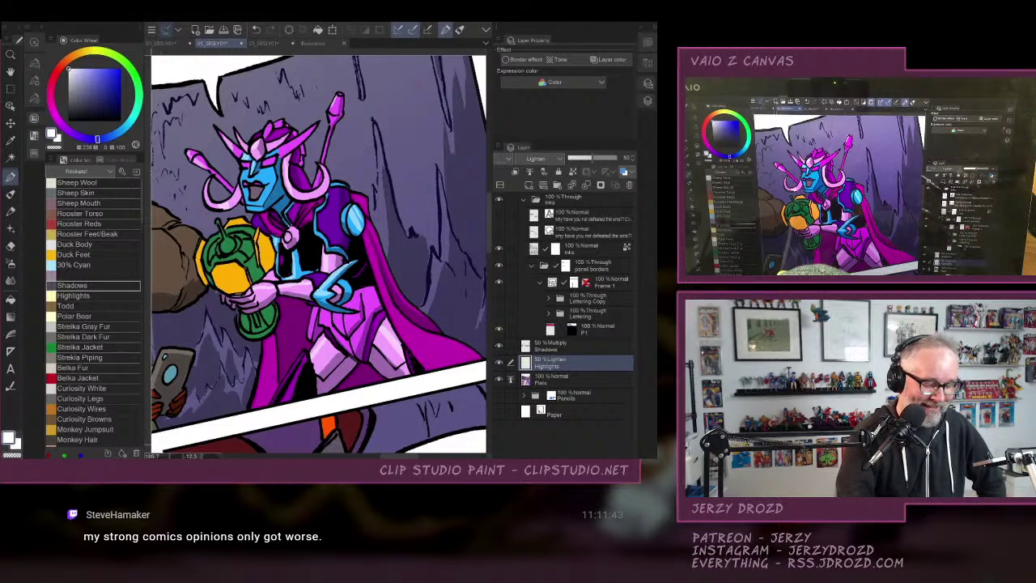
Select the green and yellow device held by the horned character with Auto select and ready a Highlights-coloured gradient for it on the Highlights layer.
{"action": "key", "text": "ctrl+at"}
{"action": "left_click_drag", "start_coordinate": [319, 242], "coordinate": [335, 292]}
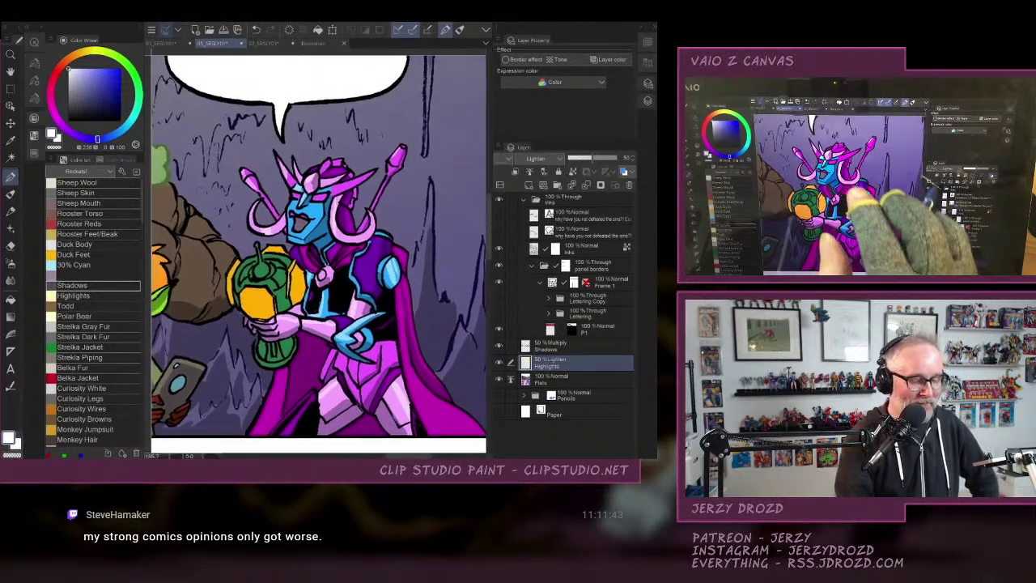
{"action": "left_click", "coordinate": [11, 158]}
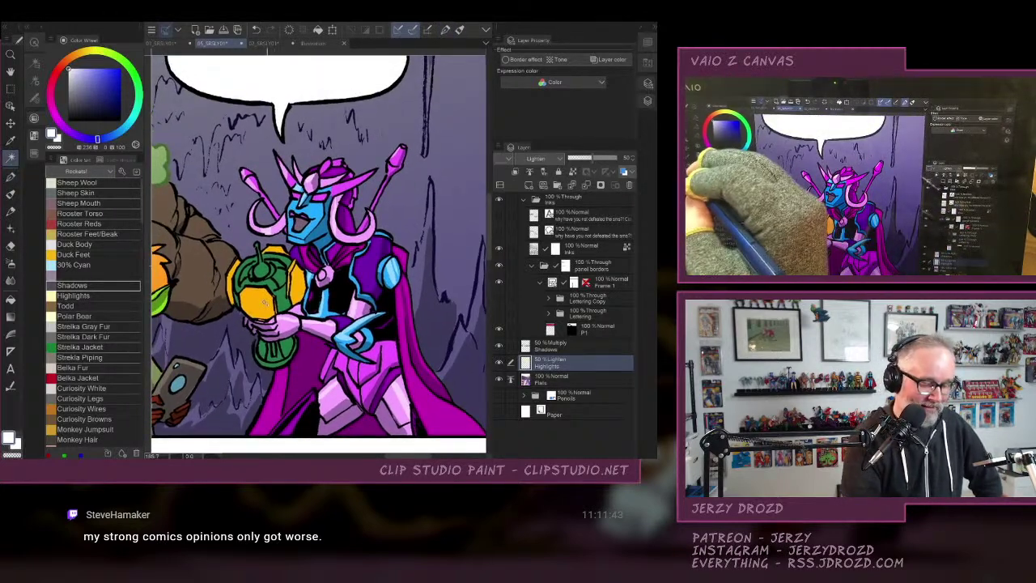
{"action": "left_click", "coordinate": [281, 282]}
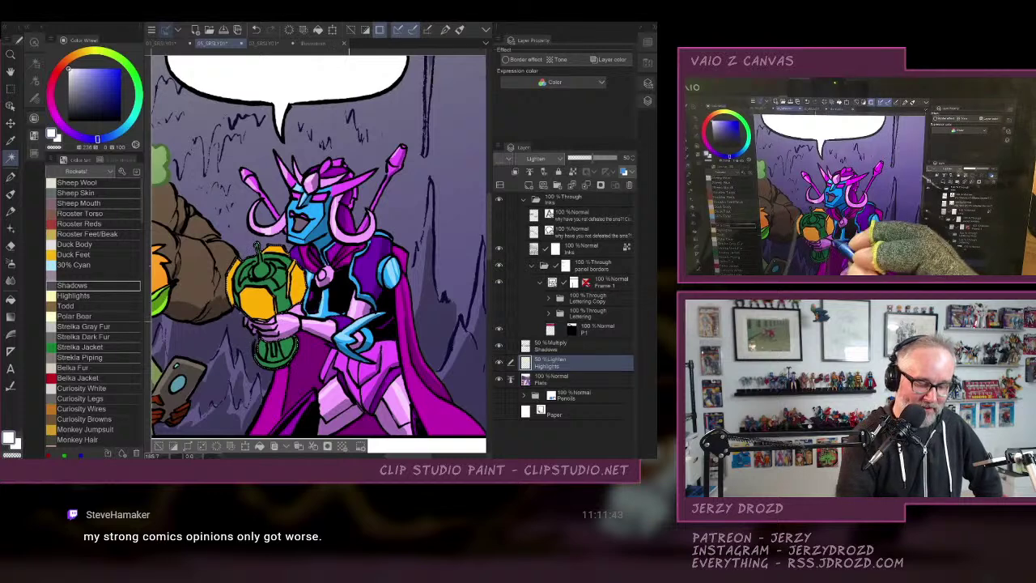
{"action": "left_click", "coordinate": [94, 295]}
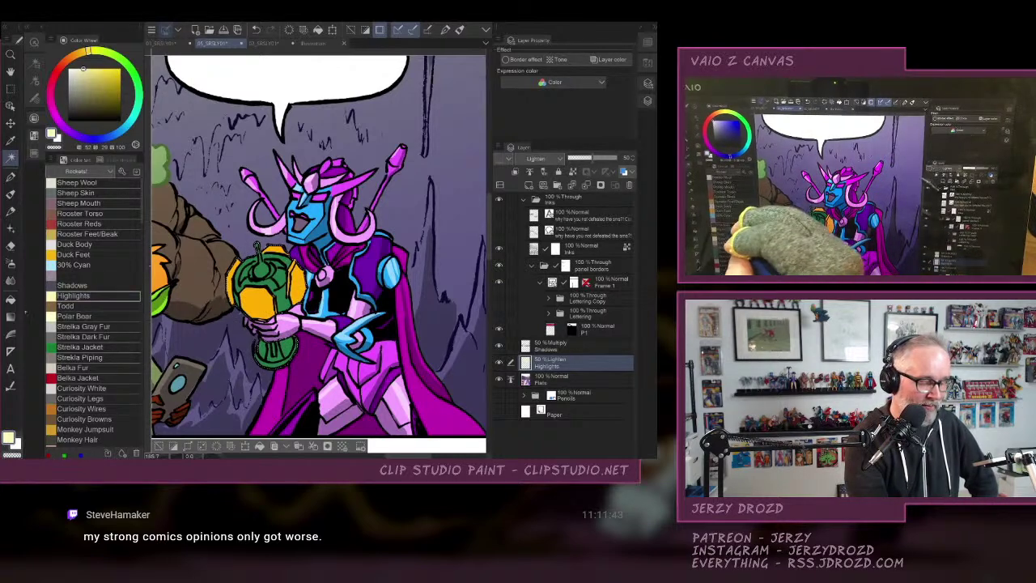
{"action": "left_click", "coordinate": [11, 316]}
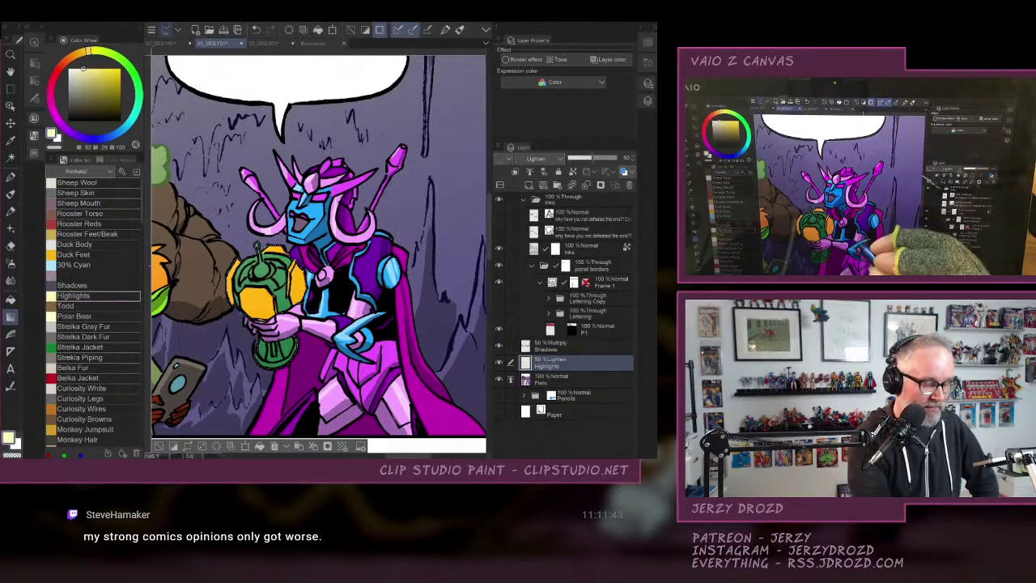
Paint shadows on the held device's yellow panels, green body and handle in the Shadows colour on the Shadows layer, and clear the selection.
{"action": "left_click", "coordinate": [93, 285]}
{"action": "left_click", "coordinate": [11, 177]}
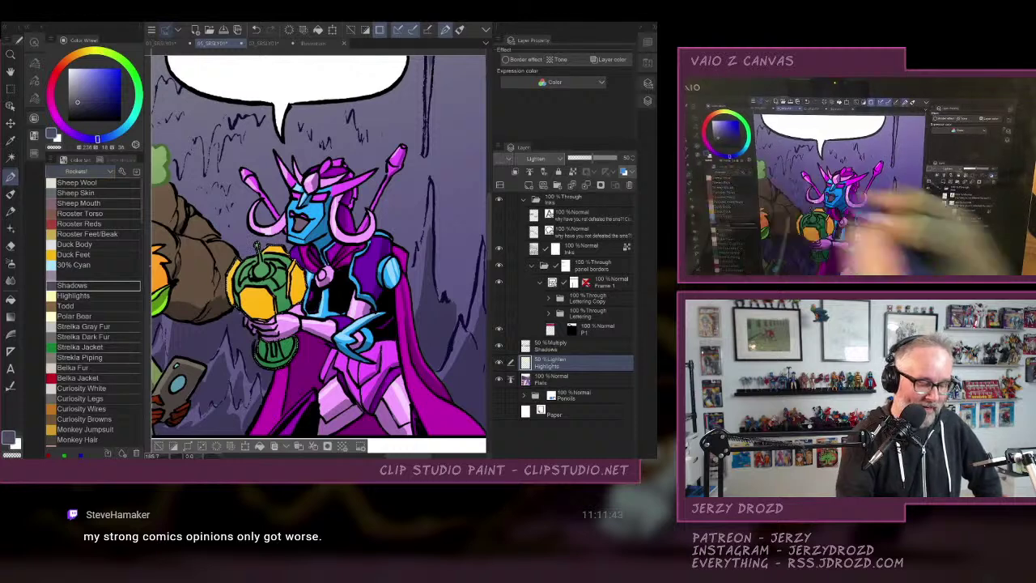
{"action": "left_click", "coordinate": [578, 345]}
{"action": "mouse_move", "coordinate": [278, 291]}
{"action": "left_mouse_down"}
{"action": "mouse_move", "coordinate": [284, 311]}
{"action": "mouse_move", "coordinate": [274, 283]}
{"action": "left_mouse_up"}
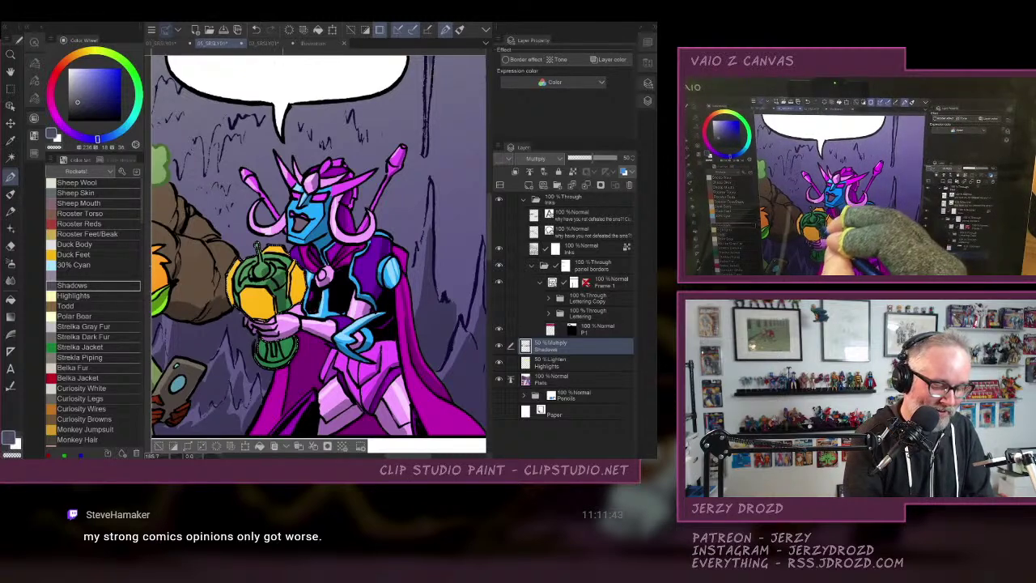
{"action": "mouse_move", "coordinate": [293, 270]}
{"action": "left_mouse_down"}
{"action": "mouse_move", "coordinate": [295, 288]}
{"action": "mouse_move", "coordinate": [301, 275]}
{"action": "left_mouse_up"}
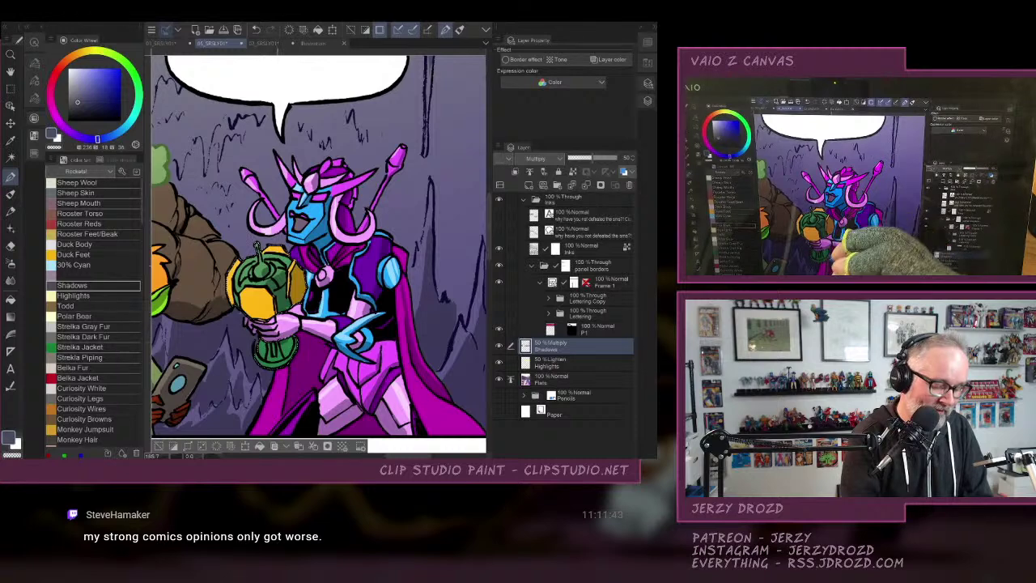
{"action": "mouse_move", "coordinate": [279, 356]}
{"action": "left_mouse_down"}
{"action": "mouse_move", "coordinate": [292, 340]}
{"action": "mouse_move", "coordinate": [264, 292]}
{"action": "mouse_move", "coordinate": [274, 305]}
{"action": "left_mouse_up"}
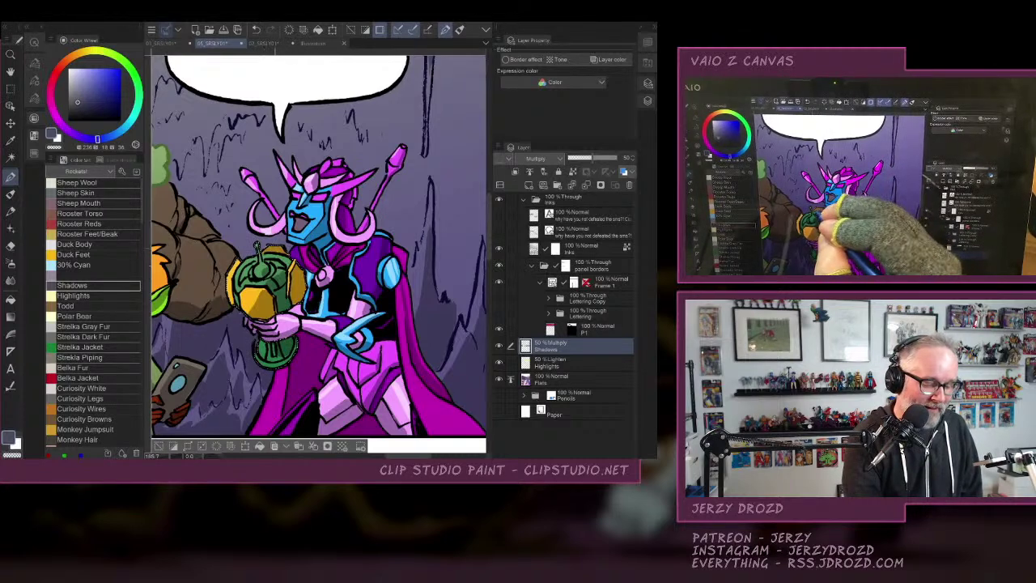
{"action": "left_click_drag", "start_coordinate": [241, 260], "coordinate": [230, 301]}
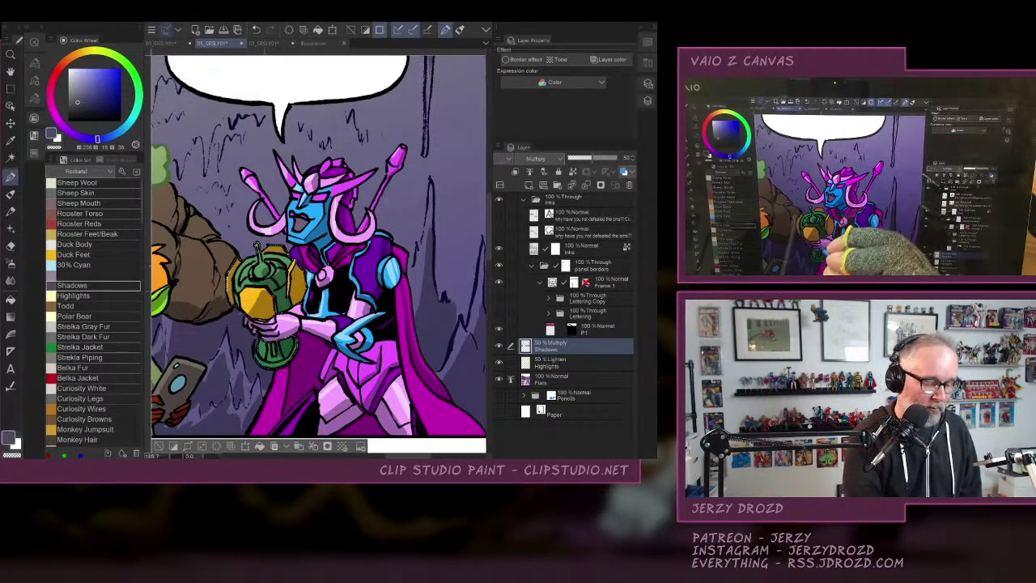
{"action": "mouse_move", "coordinate": [250, 290]}
{"action": "left_mouse_down"}
{"action": "mouse_move", "coordinate": [260, 313]}
{"action": "mouse_move", "coordinate": [248, 310]}
{"action": "left_mouse_up"}
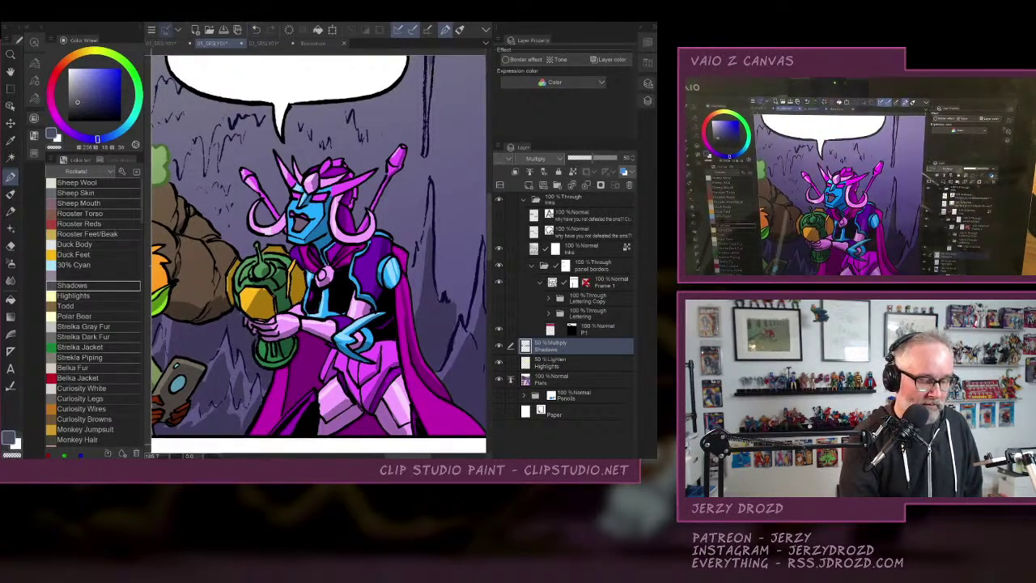
Select the horned character's pink headdress and armour with Auto select, work on their highlights with a Highlights-coloured gradient on the Highlights layer, and clear the selection.
{"action": "scroll", "coordinate": [318, 253], "scroll_direction": "down", "scroll_amount": 3}
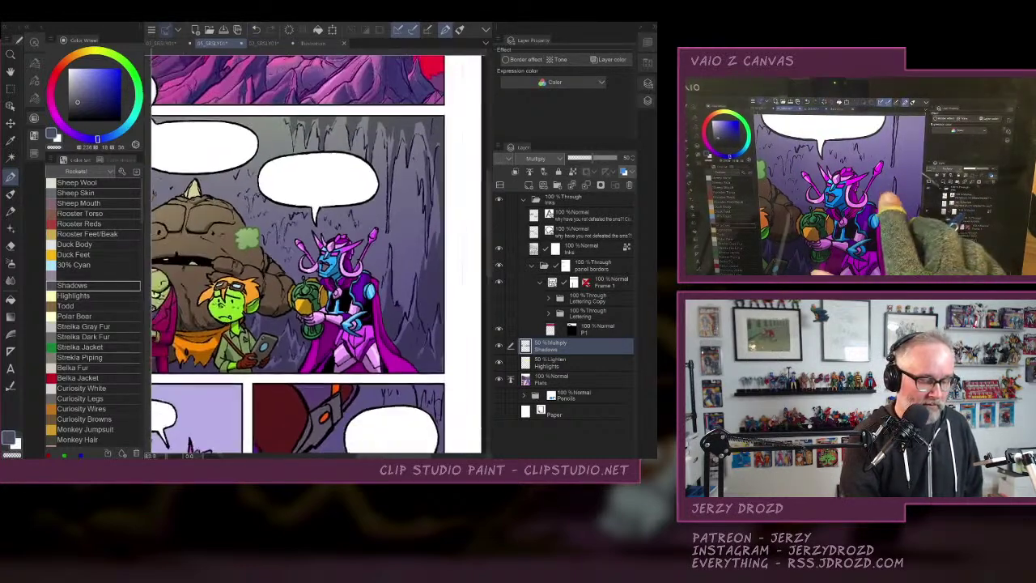
{"action": "scroll", "coordinate": [319, 253], "scroll_direction": "up", "scroll_amount": 4}
{"action": "left_click", "coordinate": [10, 158]}
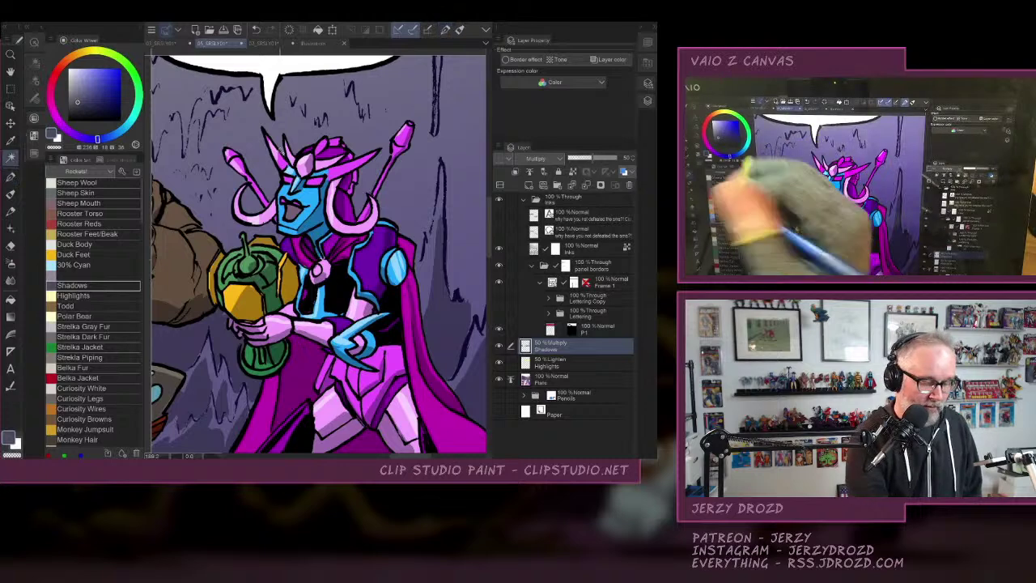
{"action": "left_click", "coordinate": [314, 180]}
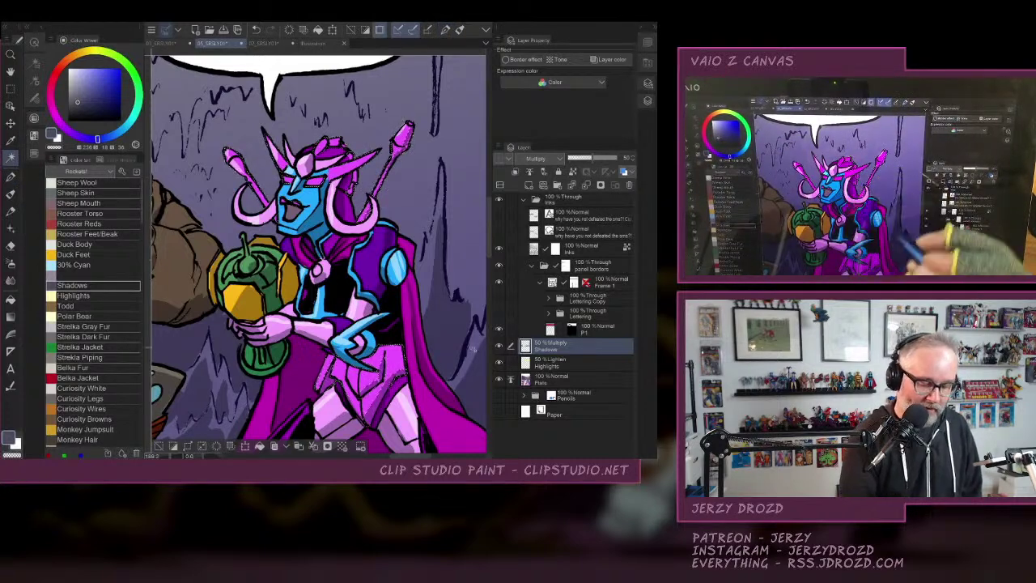
{"action": "left_click", "coordinate": [558, 362]}
{"action": "left_click", "coordinate": [81, 295]}
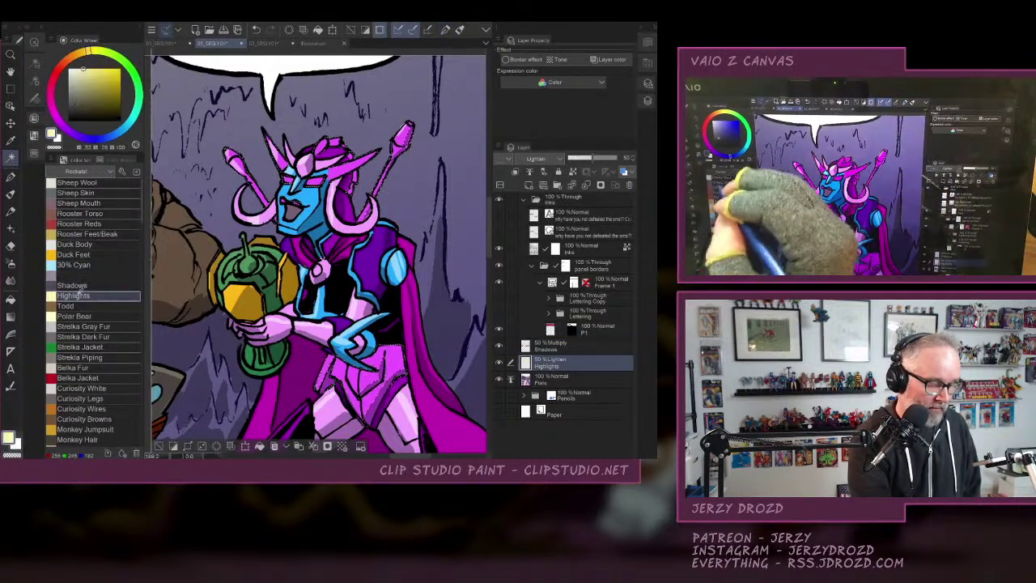
{"action": "left_click", "coordinate": [11, 176]}
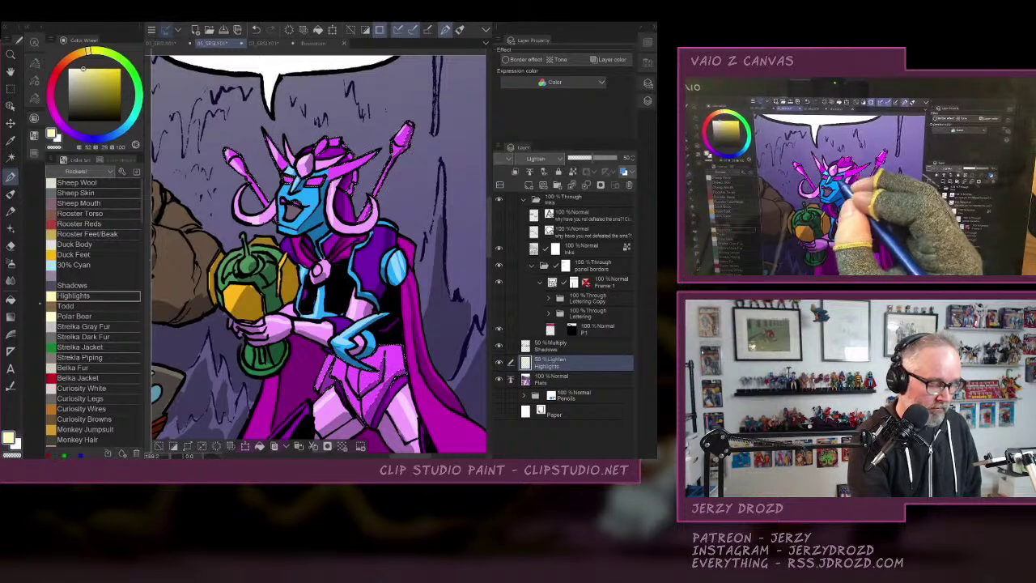
{"action": "left_click", "coordinate": [10, 316]}
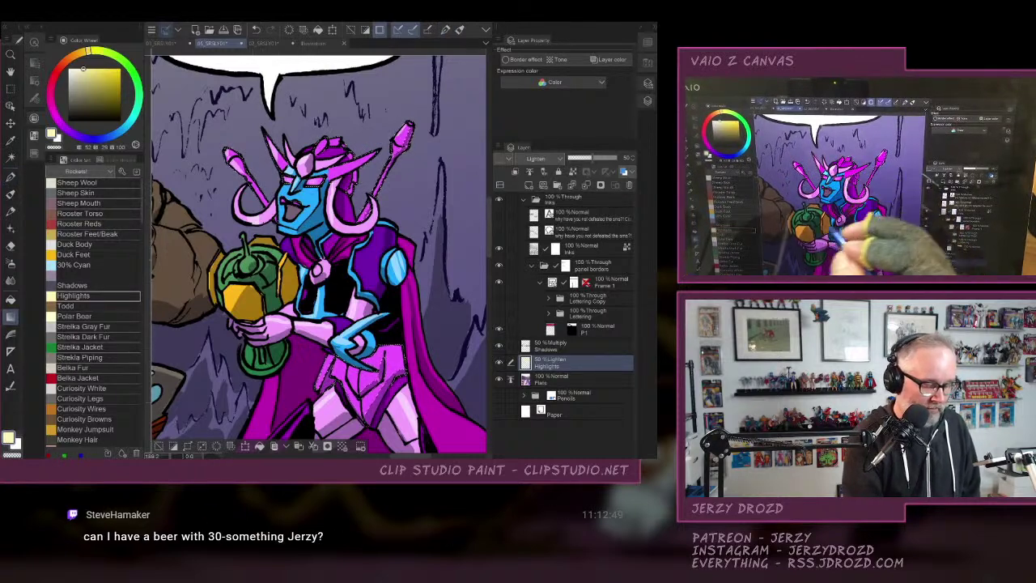
{"action": "key", "text": "ctrl+d"}
{"action": "scroll", "coordinate": [316, 253], "scroll_direction": "down", "scroll_amount": 8}
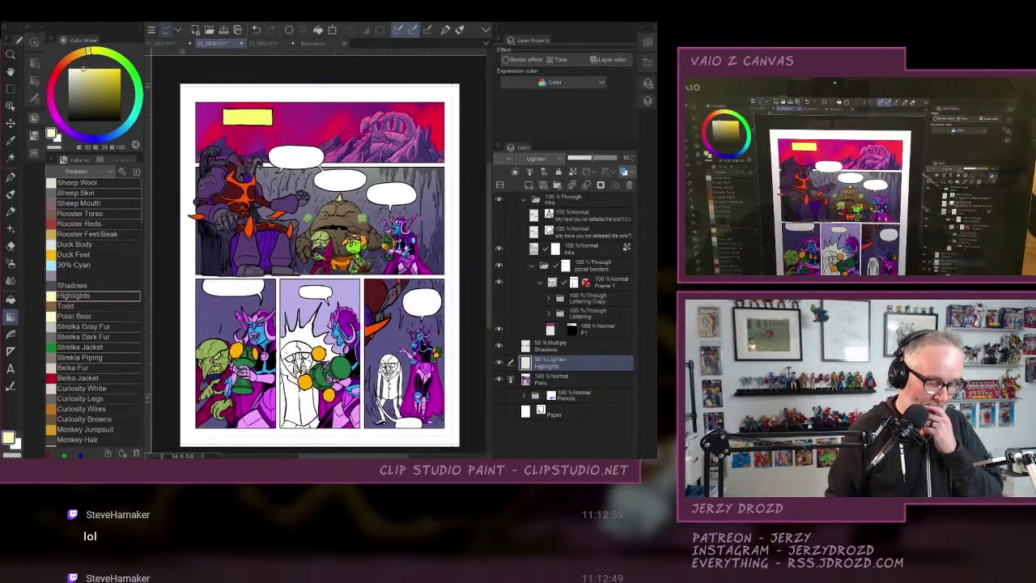
{"action": "scroll", "coordinate": [320, 260], "scroll_direction": "down", "scroll_amount": 1}
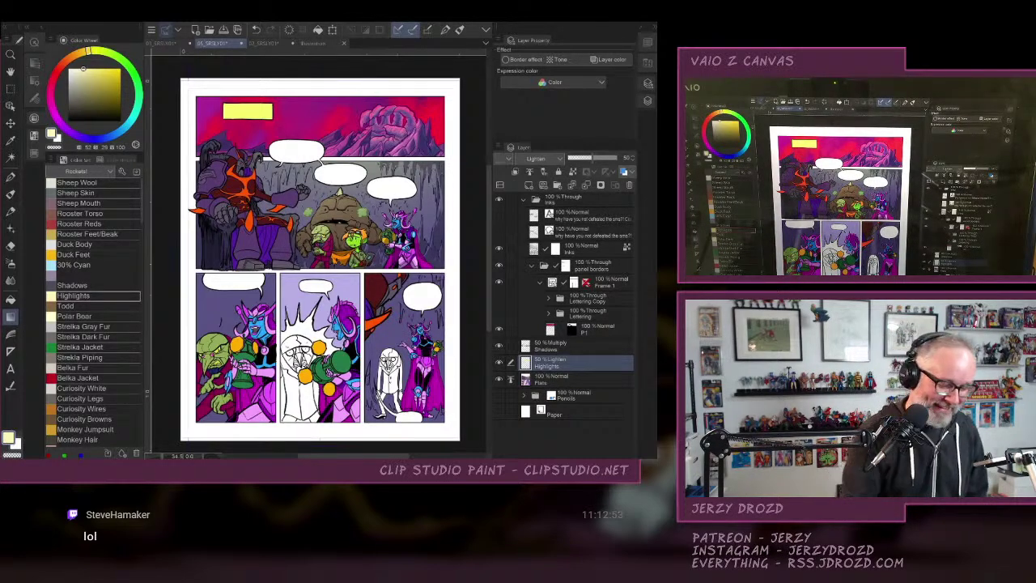
{"action": "scroll", "coordinate": [340, 251], "scroll_direction": "up", "scroll_amount": 1}
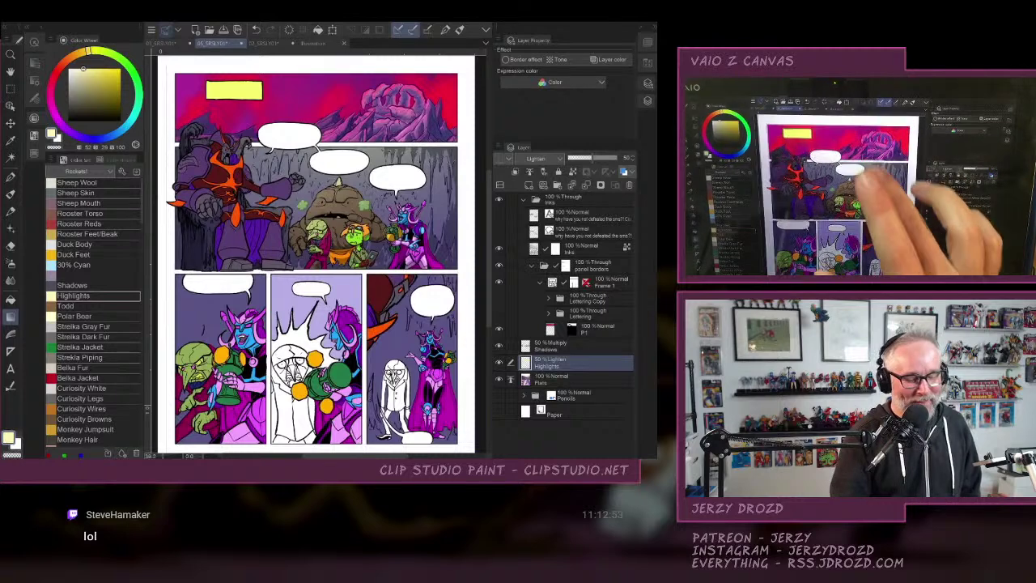